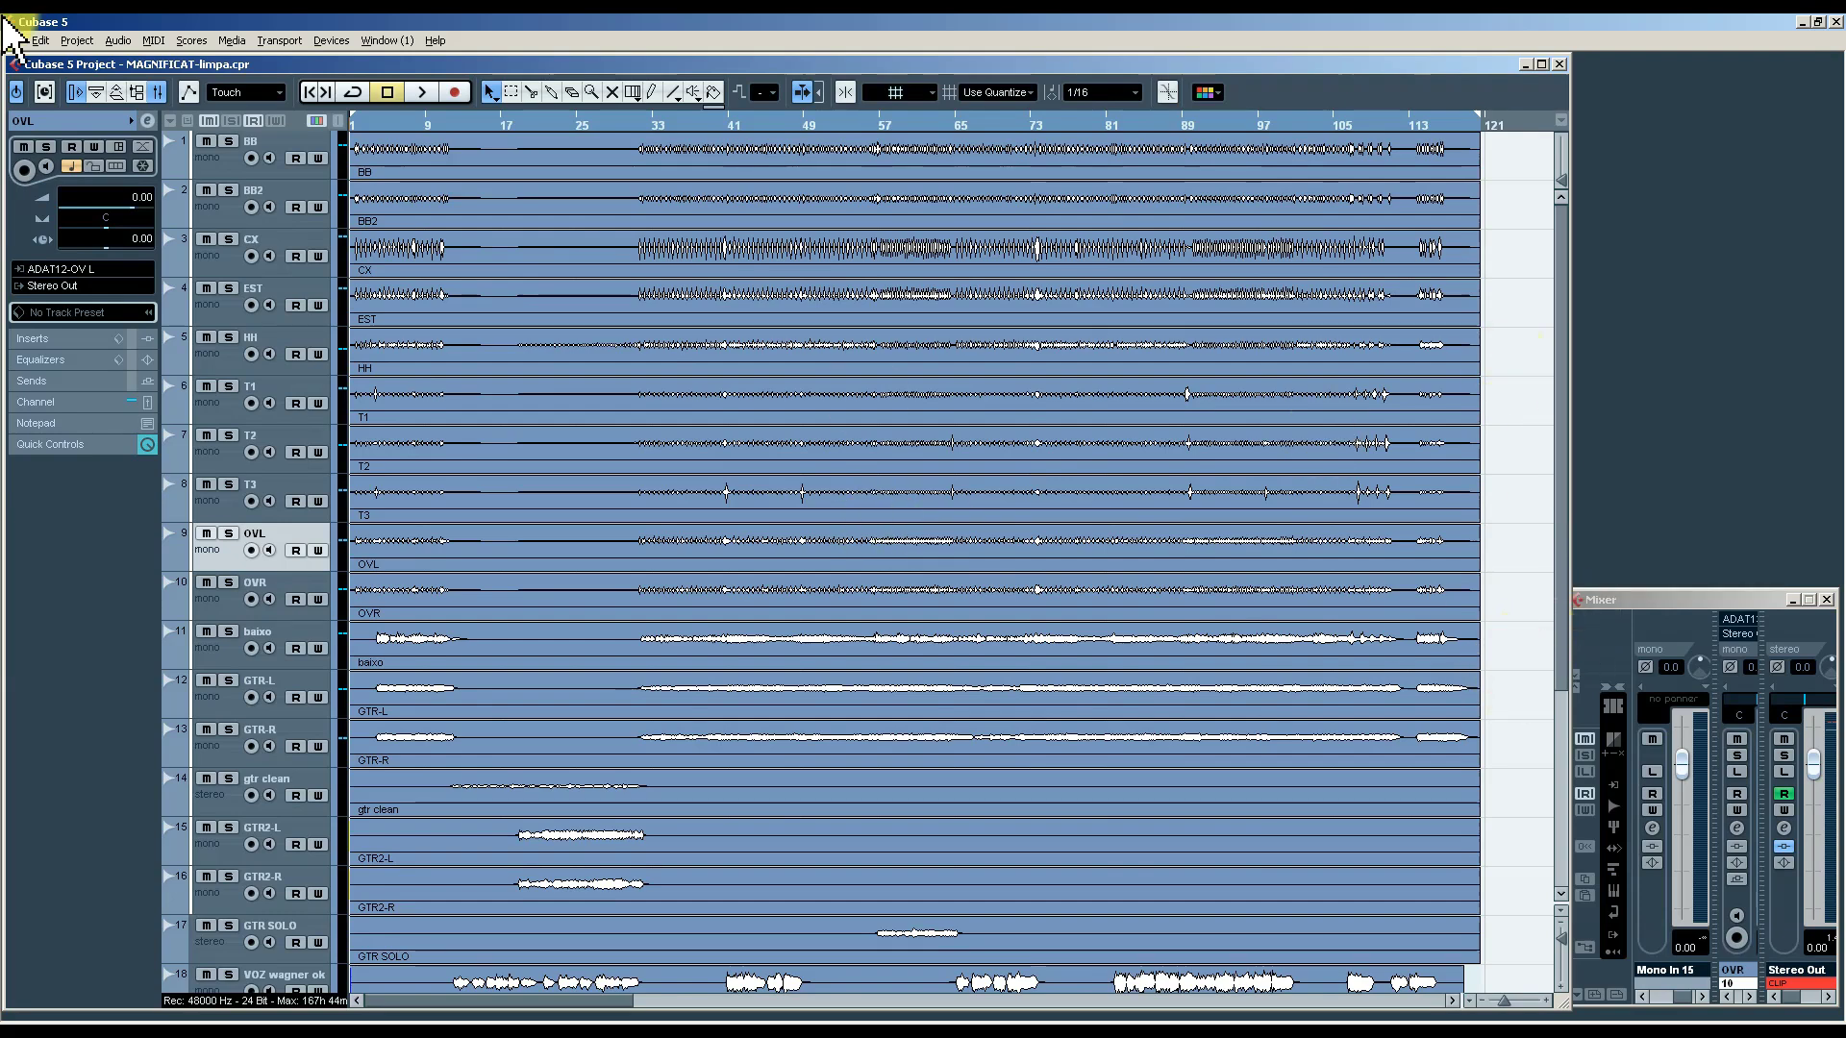
Look through the project's track list, from the BB and BB2 drum tracks to the bass, guitar and GTR SOLO tracks.
{"action": "left_click", "coordinate": [219, 197]}
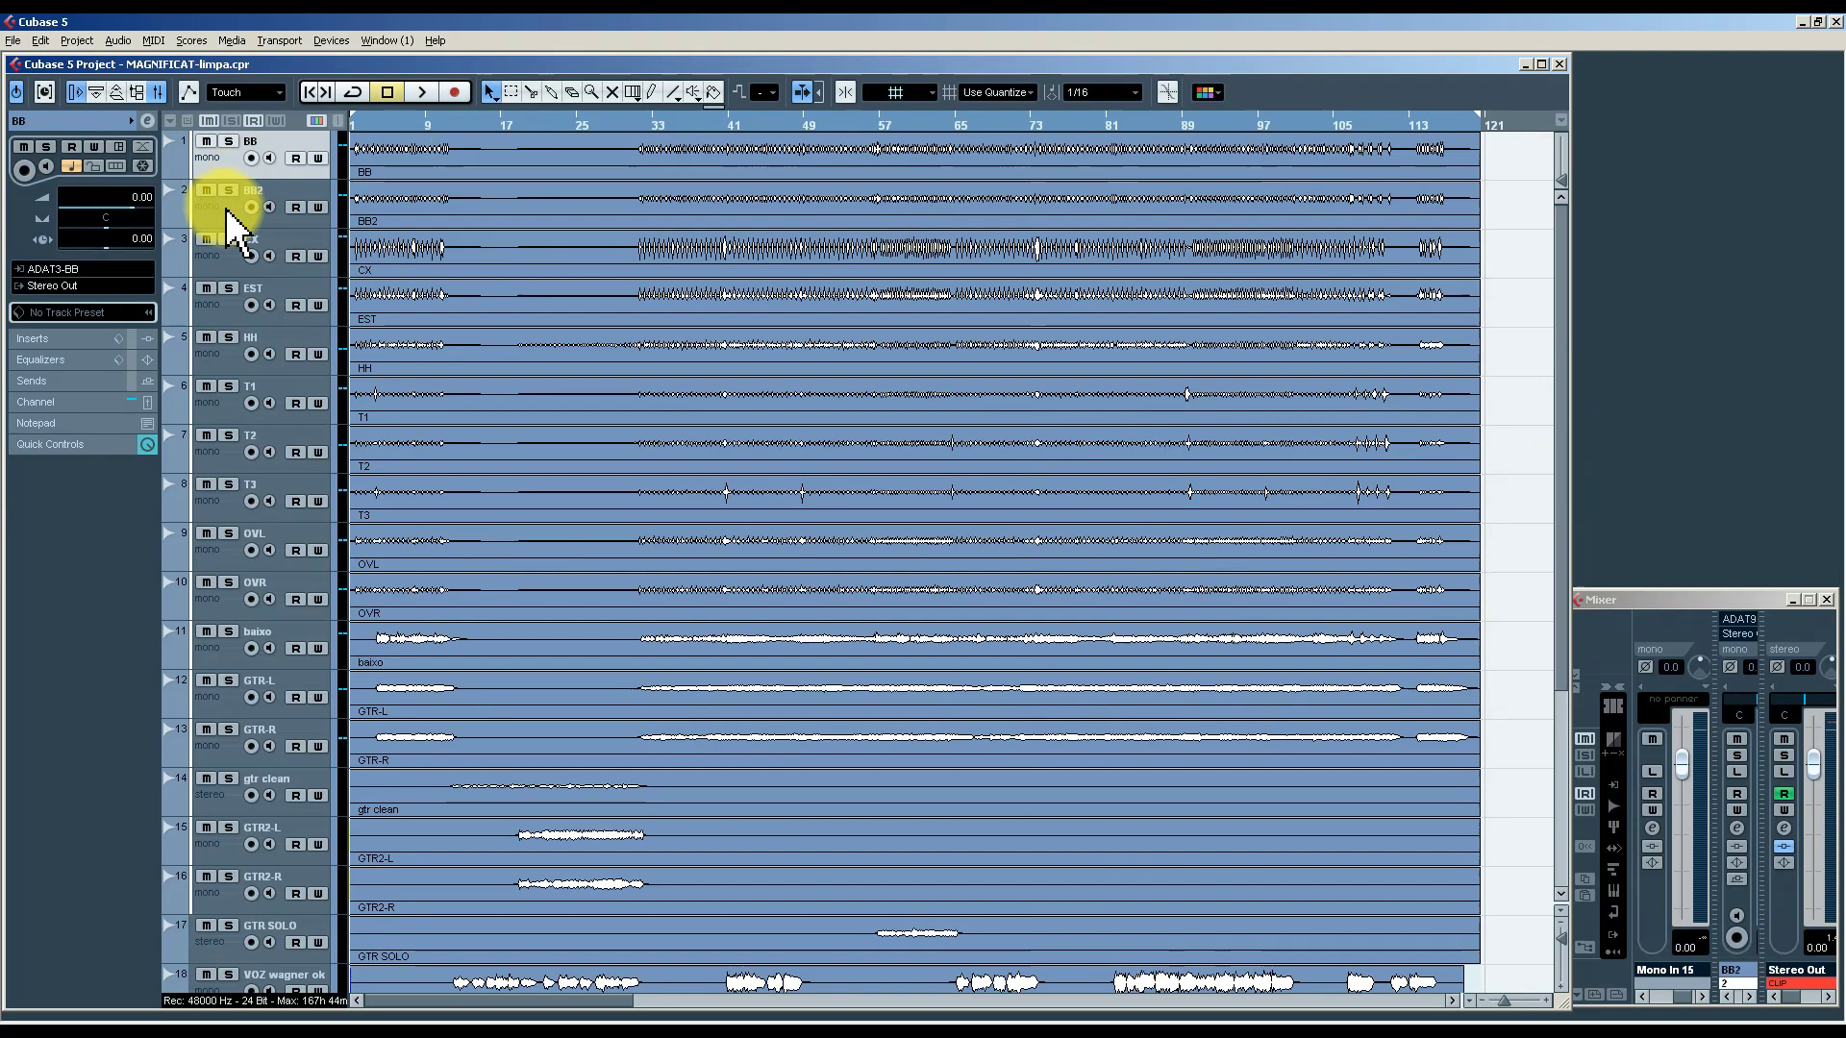
{"action": "left_click", "coordinate": [214, 165]}
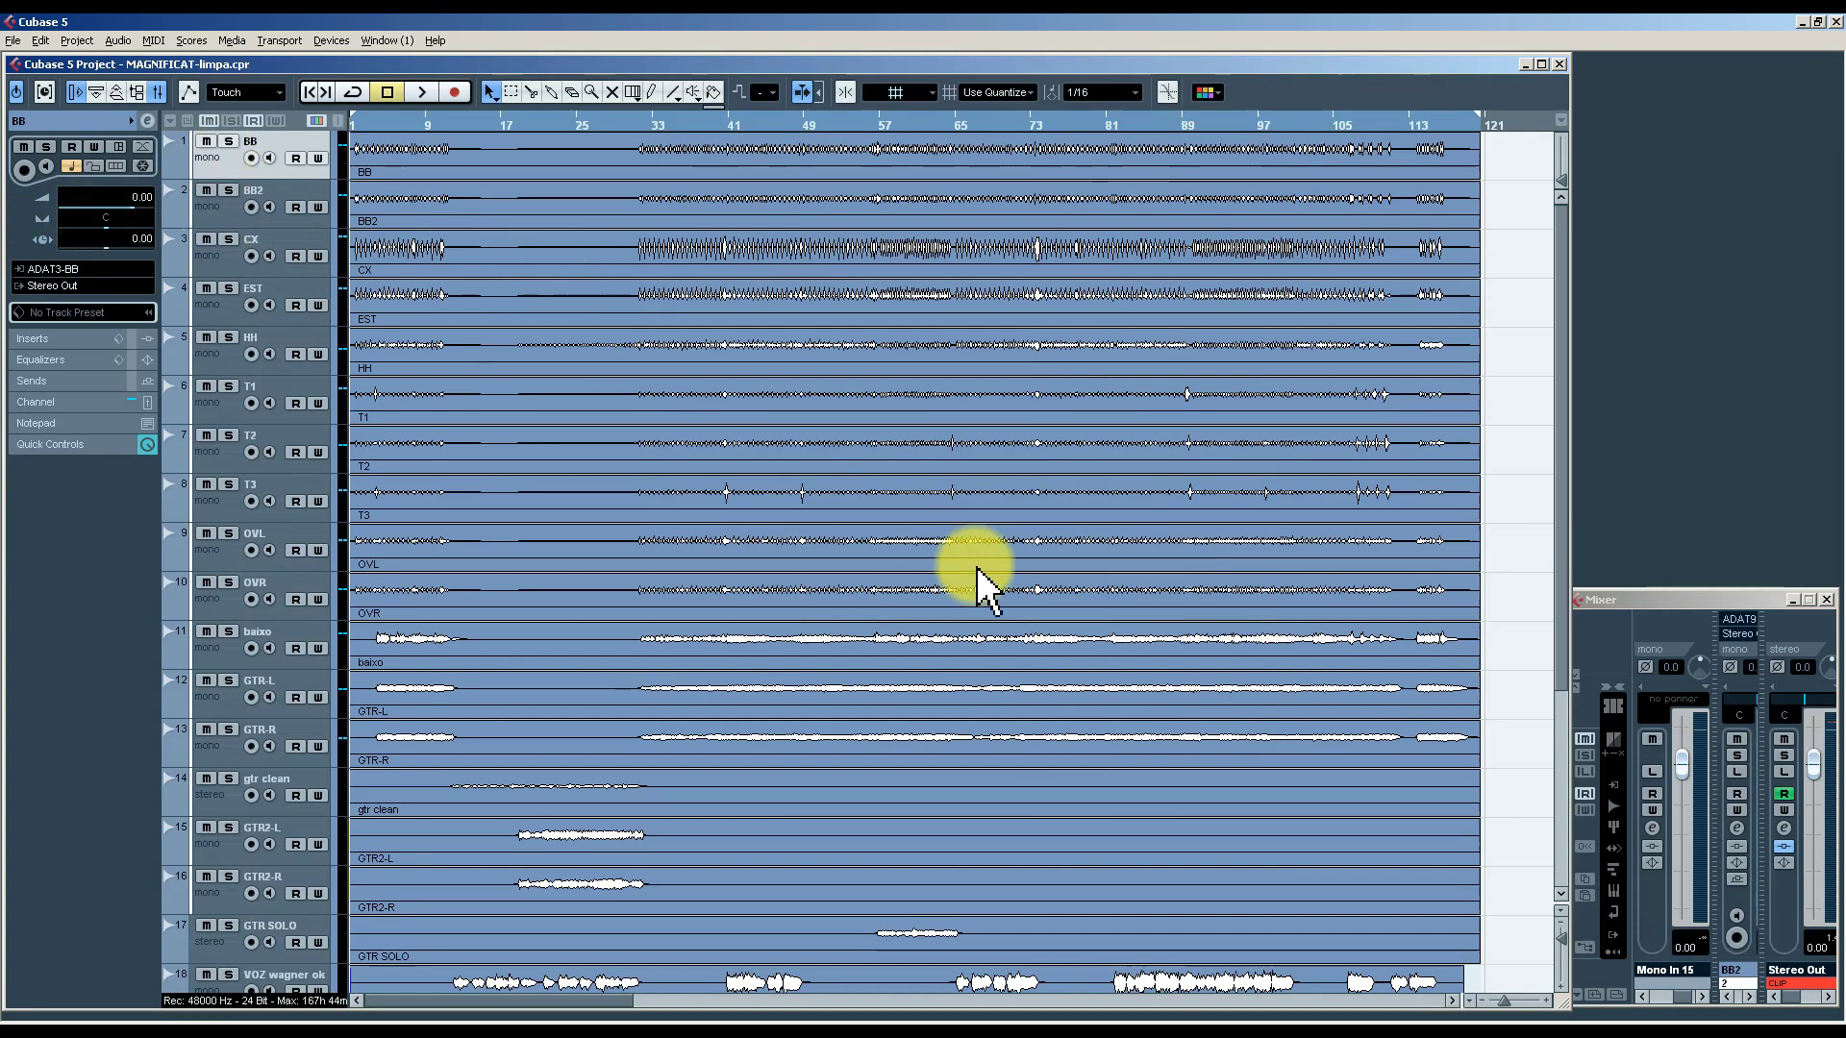
{"action": "scroll", "coordinate": [1006, 558], "scroll_direction": "down", "scroll_amount": 3}
{"action": "scroll", "coordinate": [1006, 558], "scroll_direction": "down", "scroll_amount": 3}
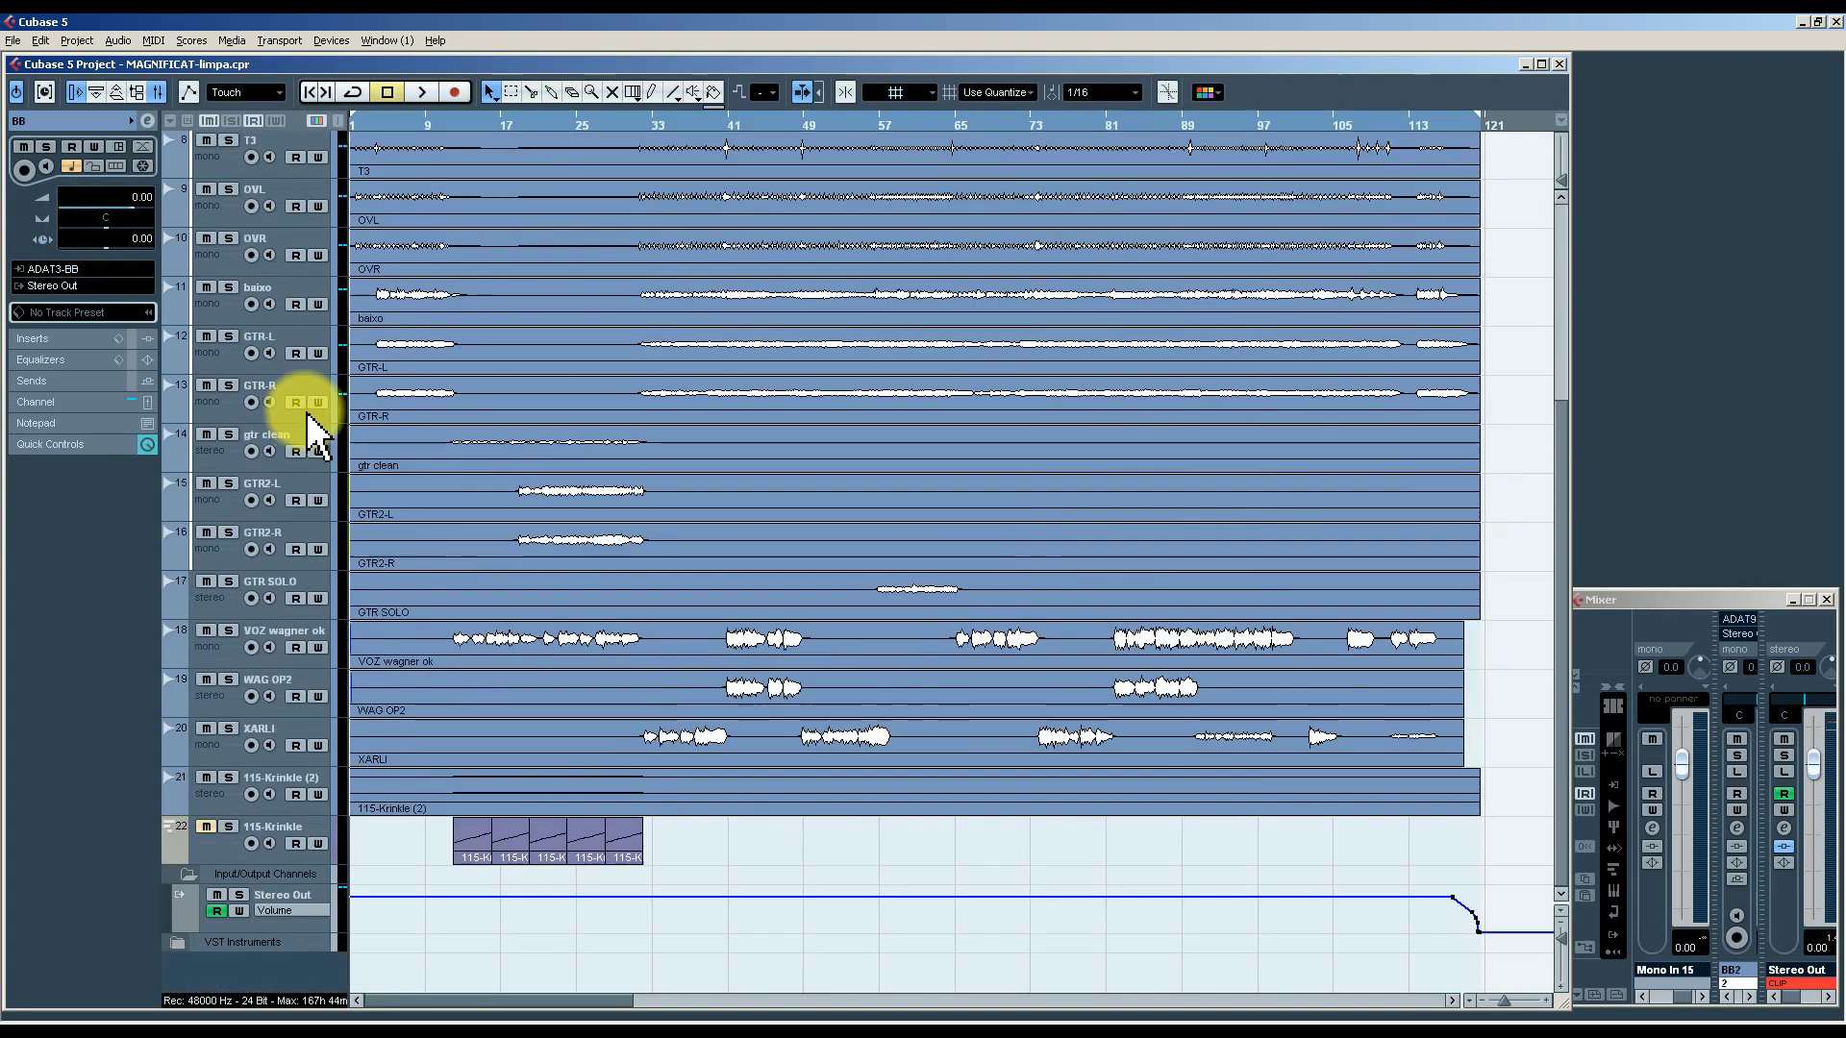
{"action": "left_click", "coordinate": [227, 363]}
{"action": "left_click", "coordinate": [222, 408]}
{"action": "left_click", "coordinate": [218, 360]}
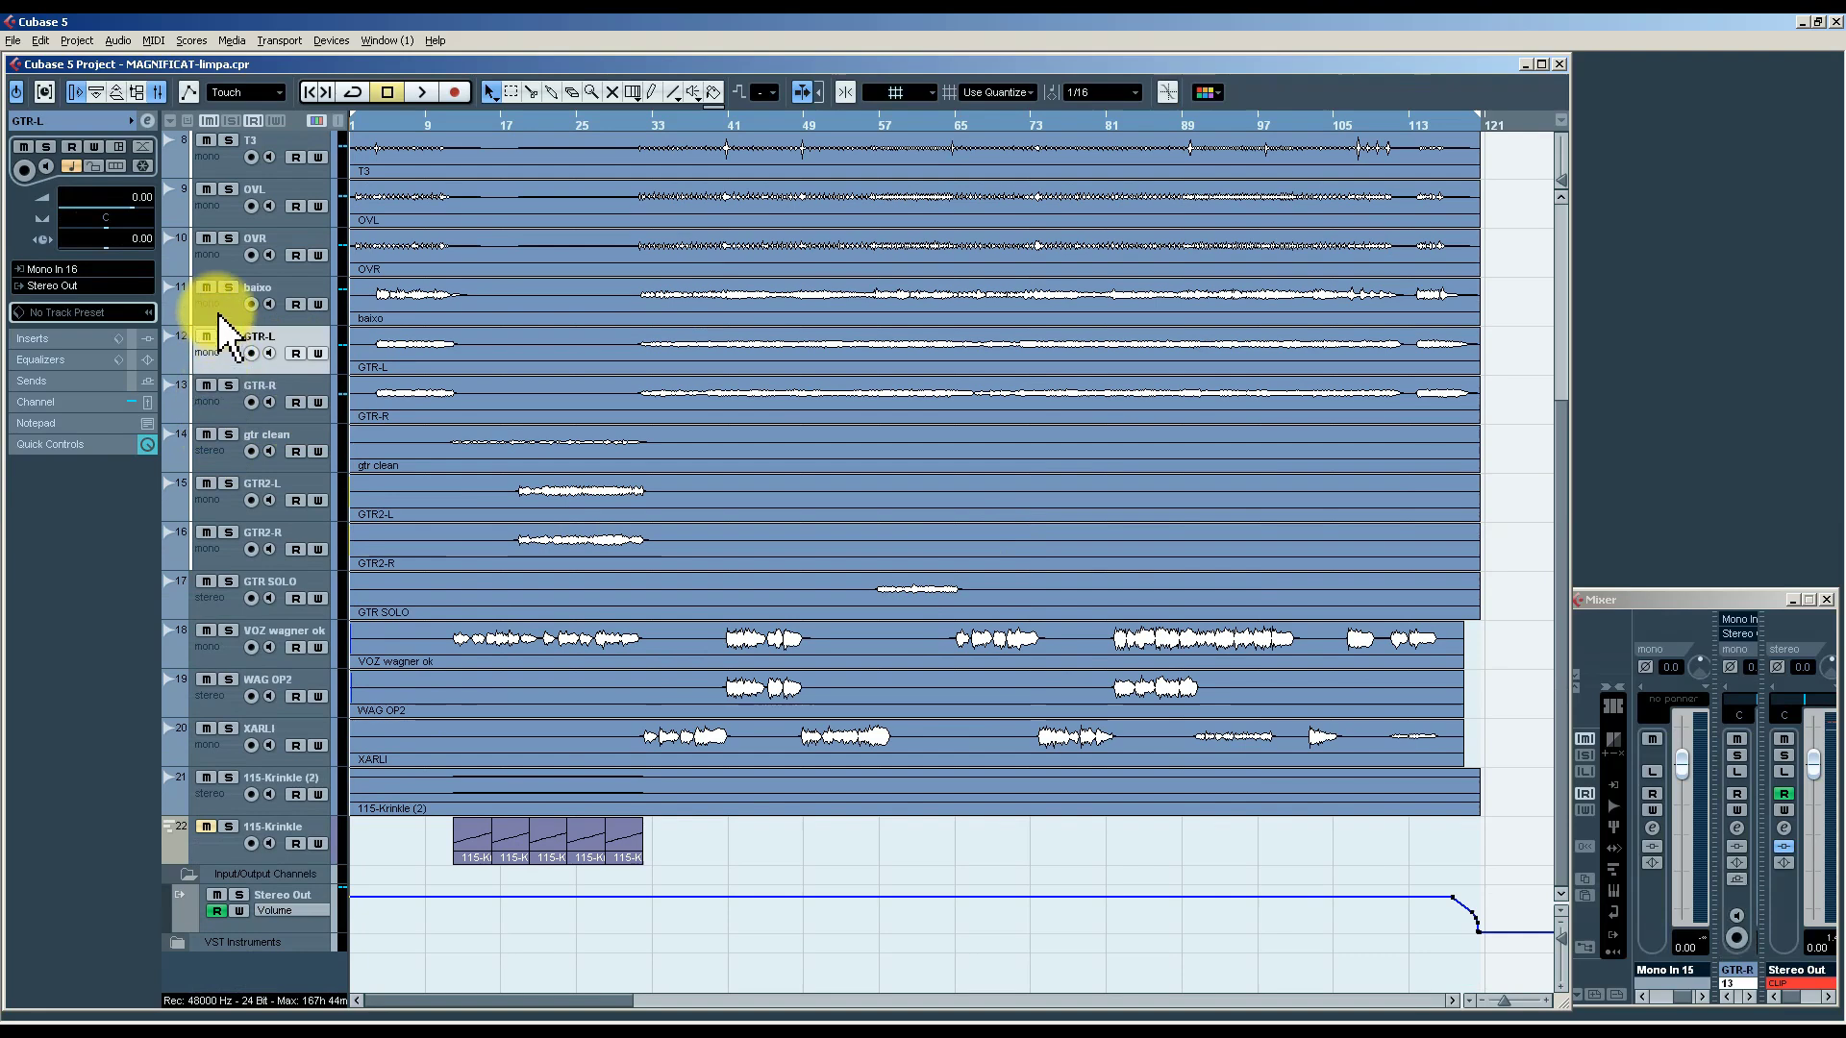
{"action": "left_click", "coordinate": [218, 312]}
{"action": "left_click", "coordinate": [213, 598]}
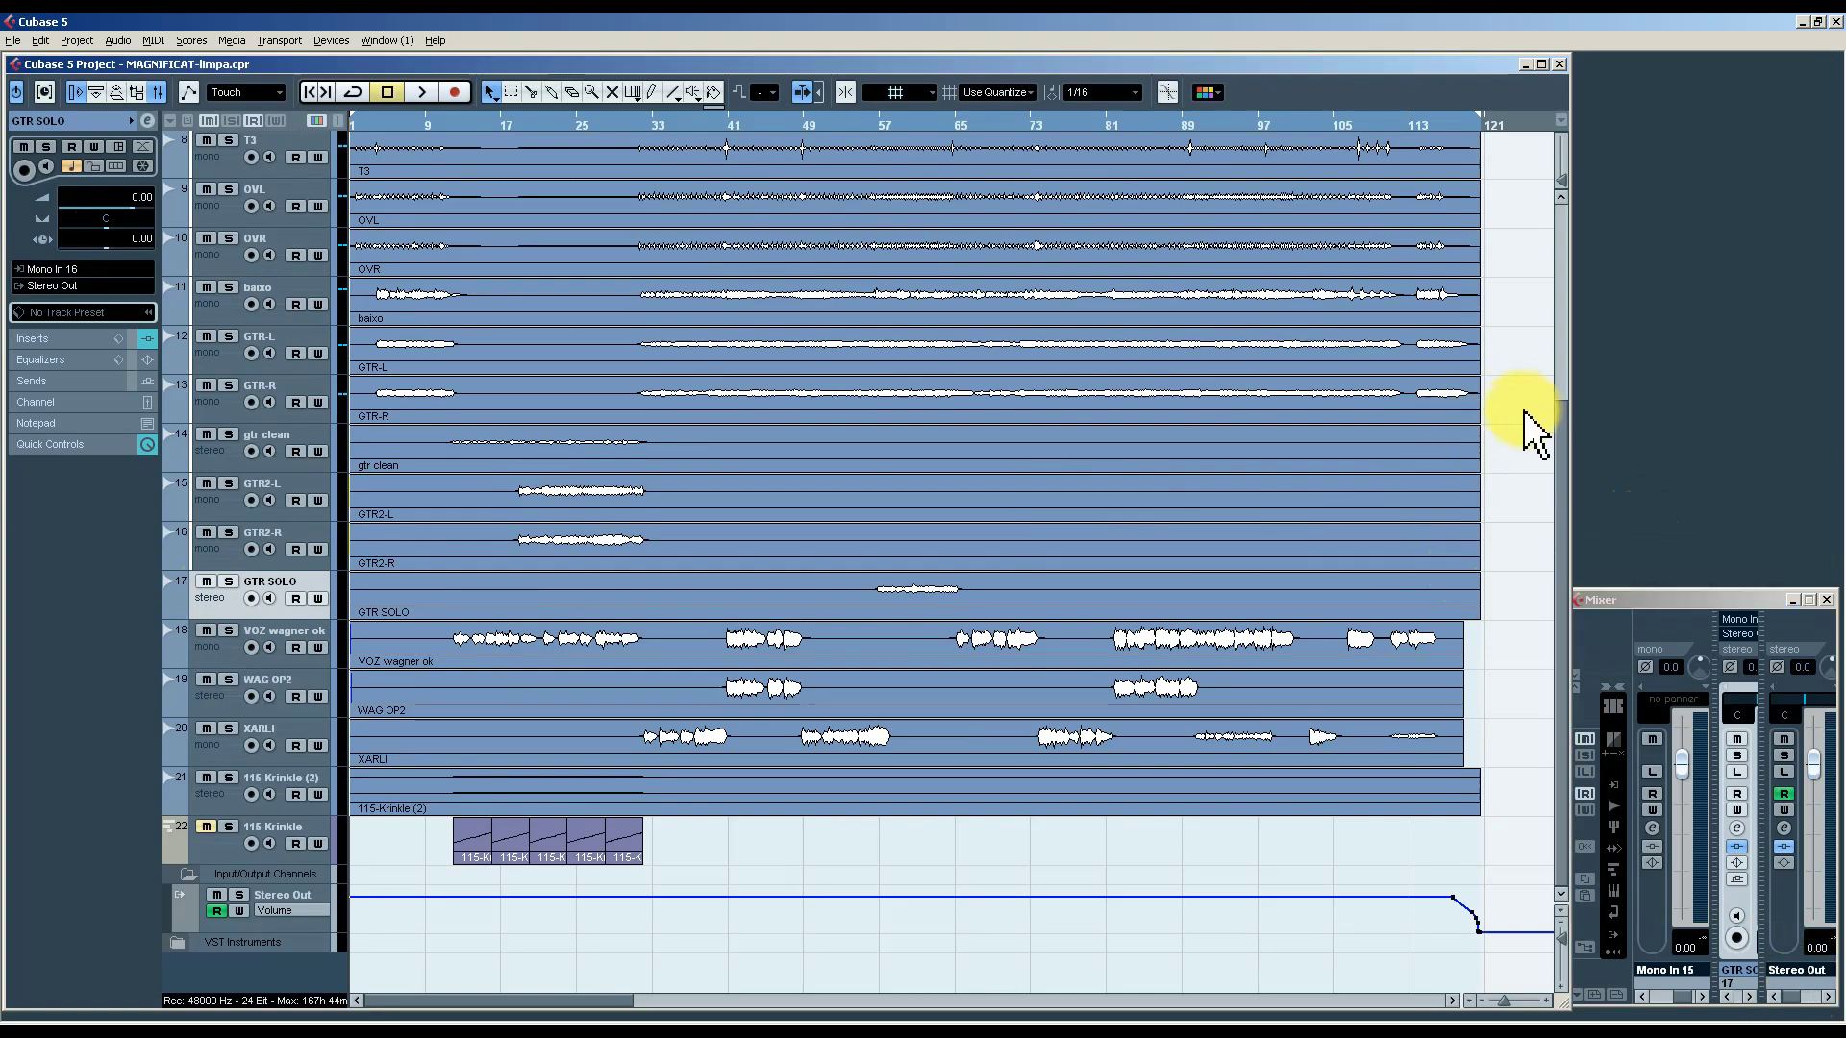
{"action": "scroll", "coordinate": [1529, 423], "scroll_direction": "up", "scroll_amount": 5}
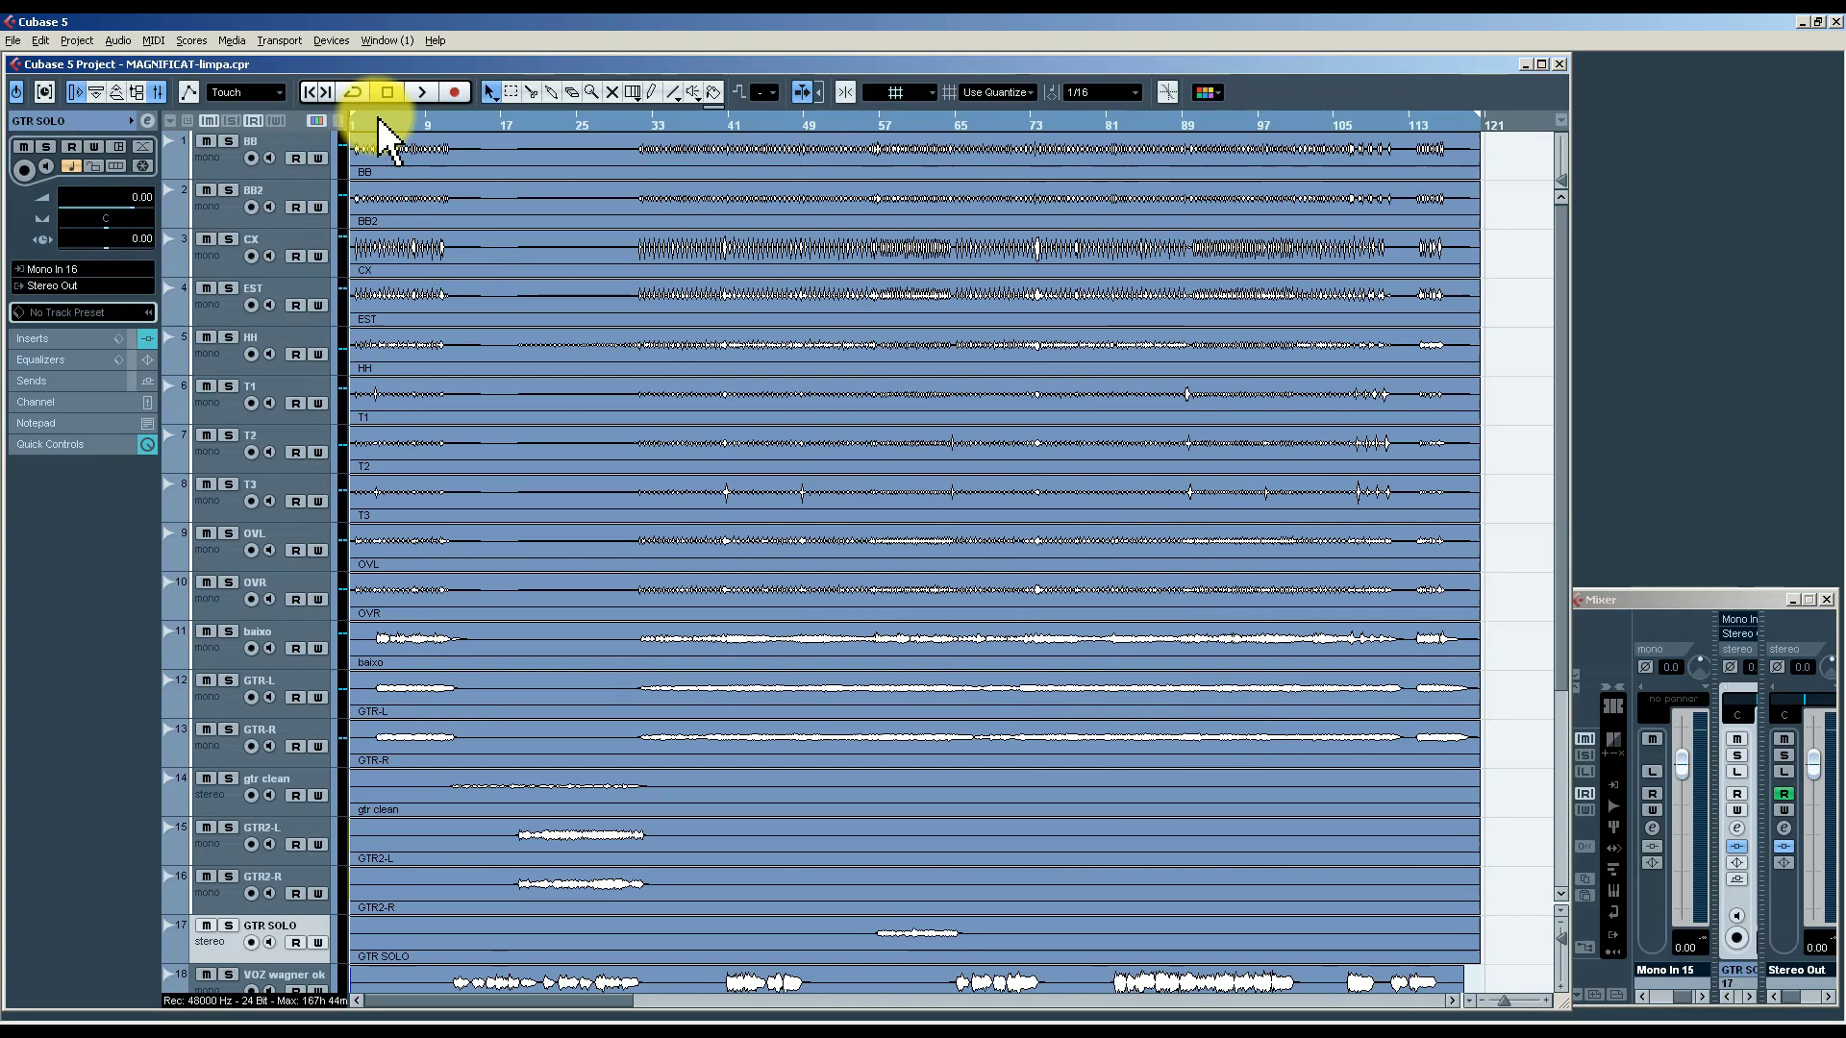
Examine the BB, BB2 and CX drum tracks over the opening bars and play the song from the start.
{"action": "left_click_drag", "start_coordinate": [378, 130], "coordinate": [452, 204]}
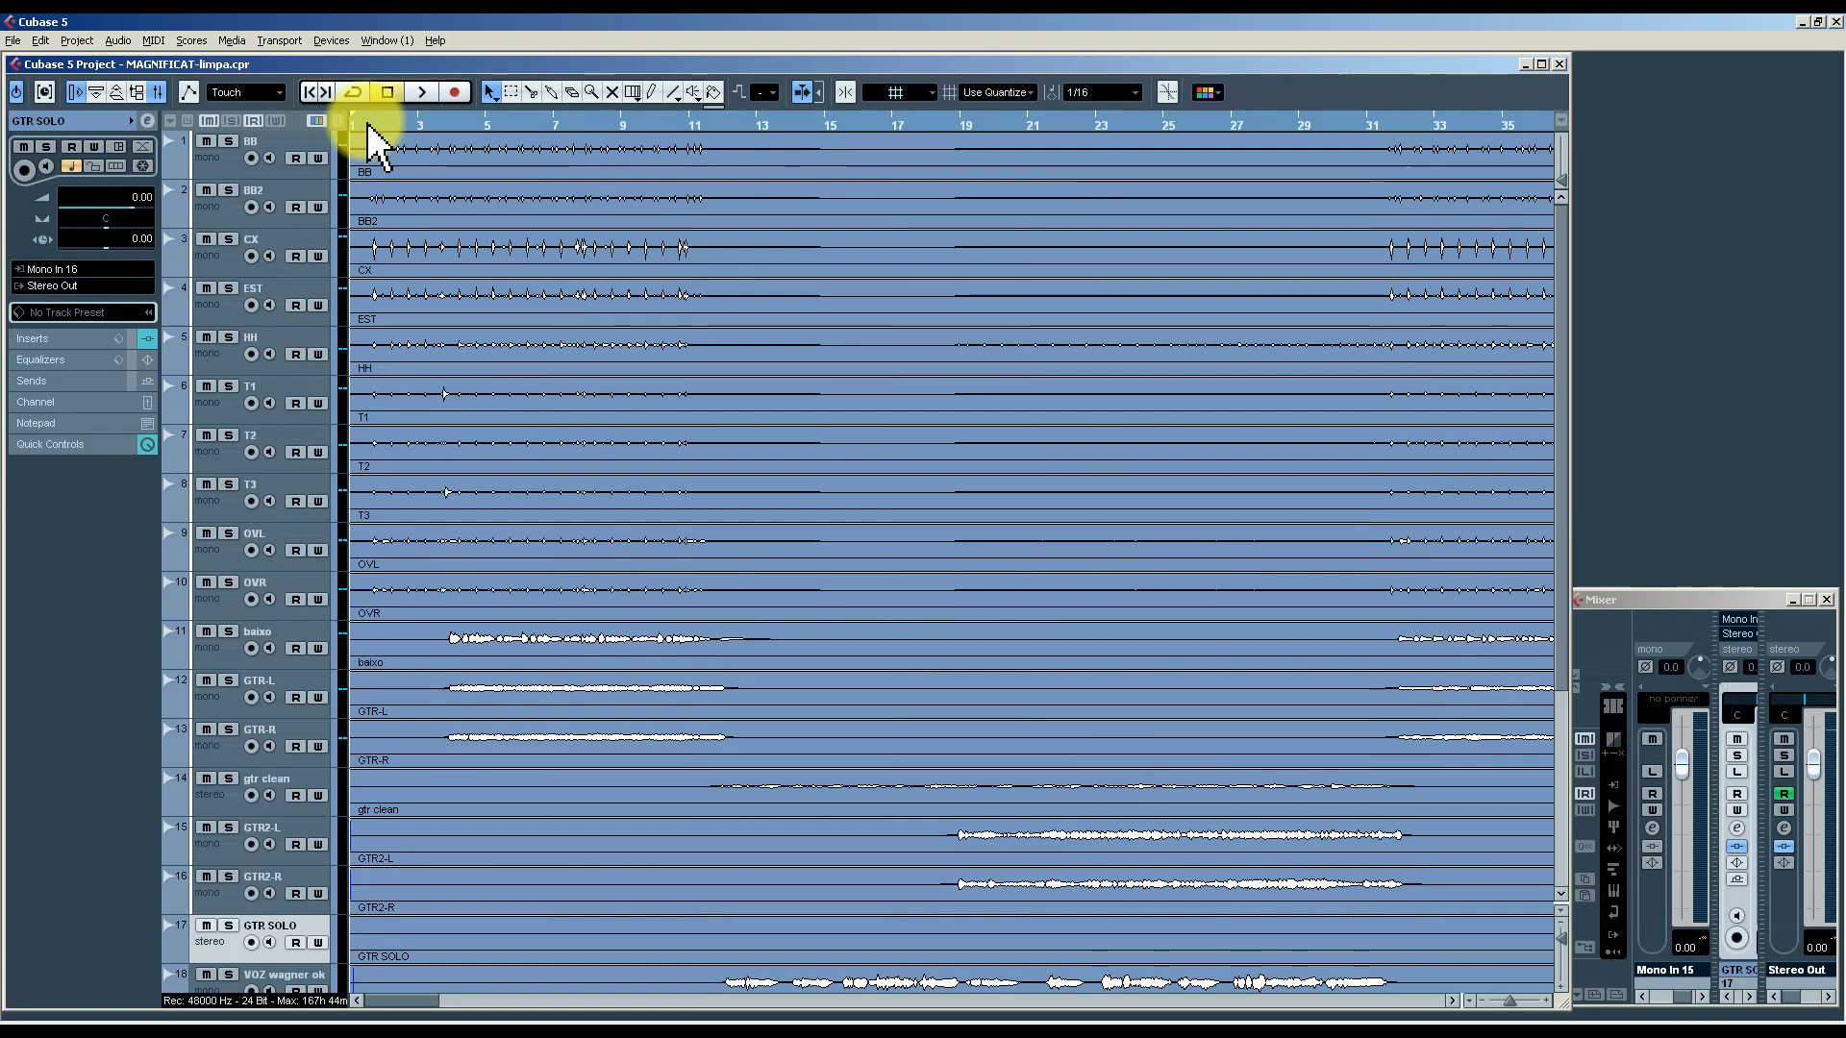
{"action": "scroll", "coordinate": [866, 552], "scroll_direction": "down", "scroll_amount": 5}
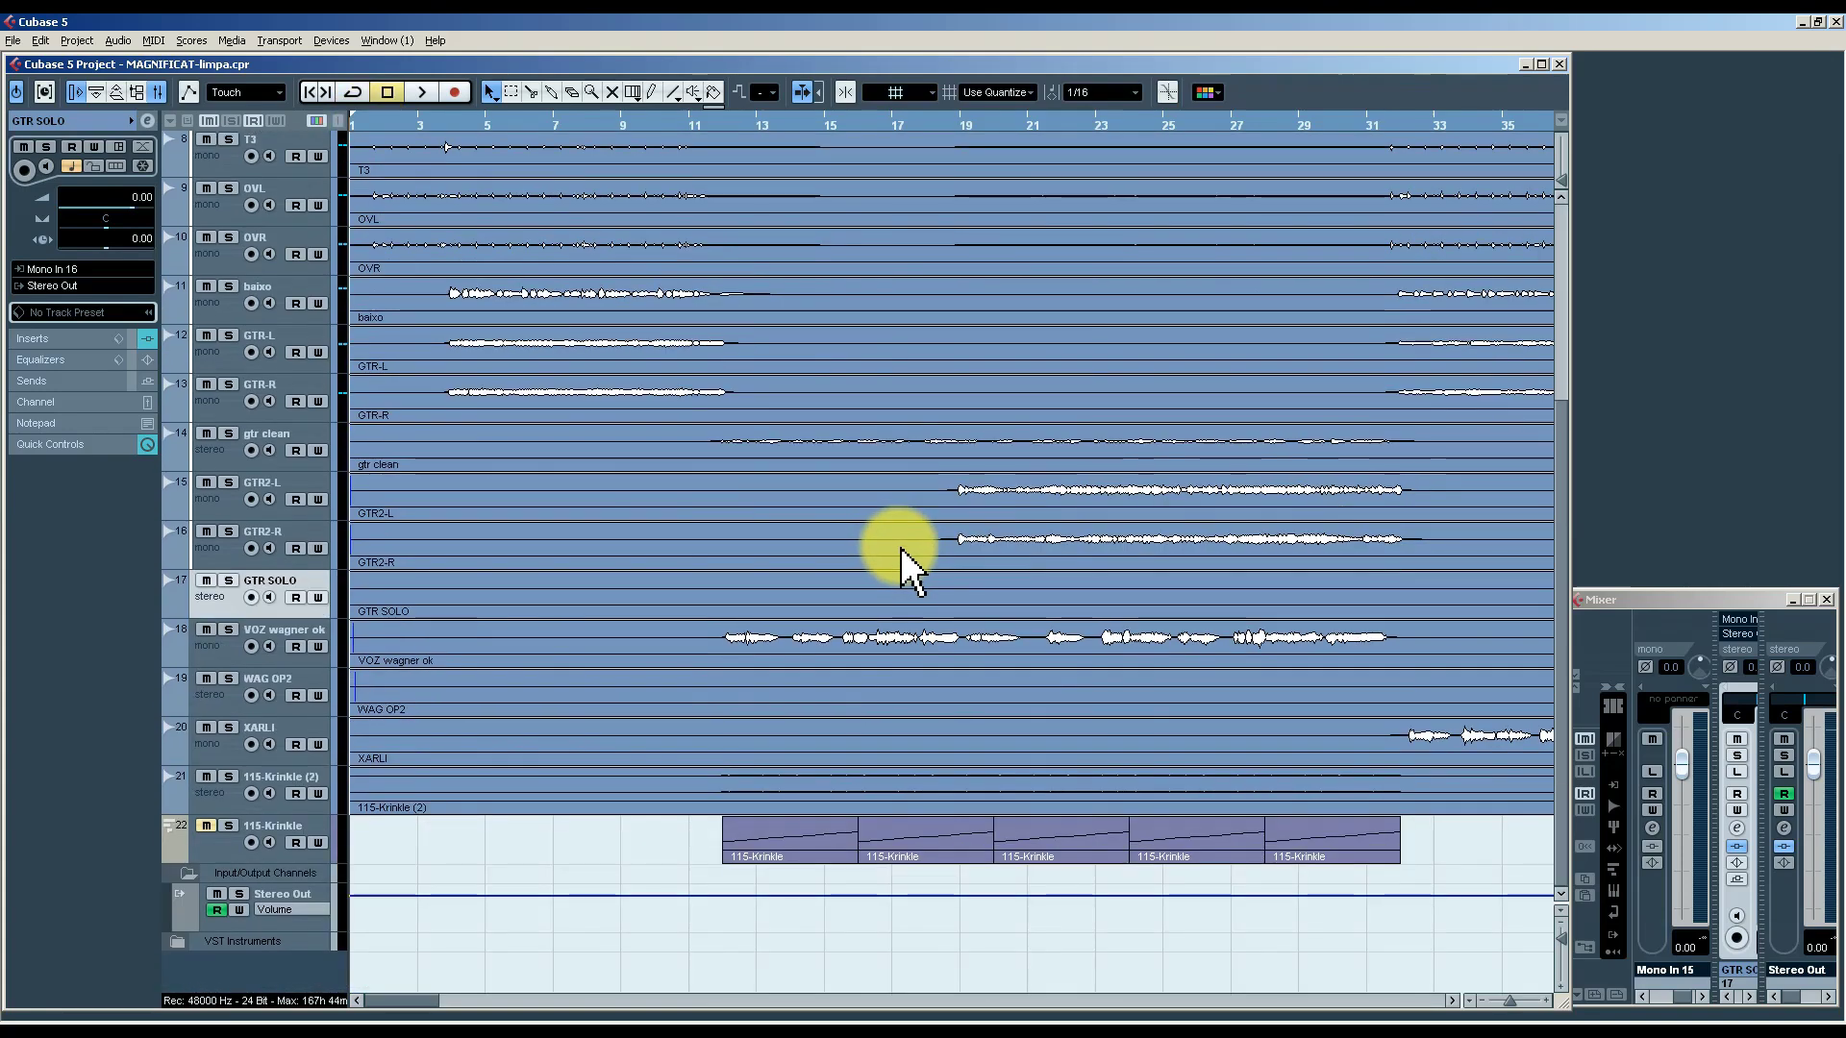
{"action": "scroll", "coordinate": [902, 546], "scroll_direction": "up", "scroll_amount": 5}
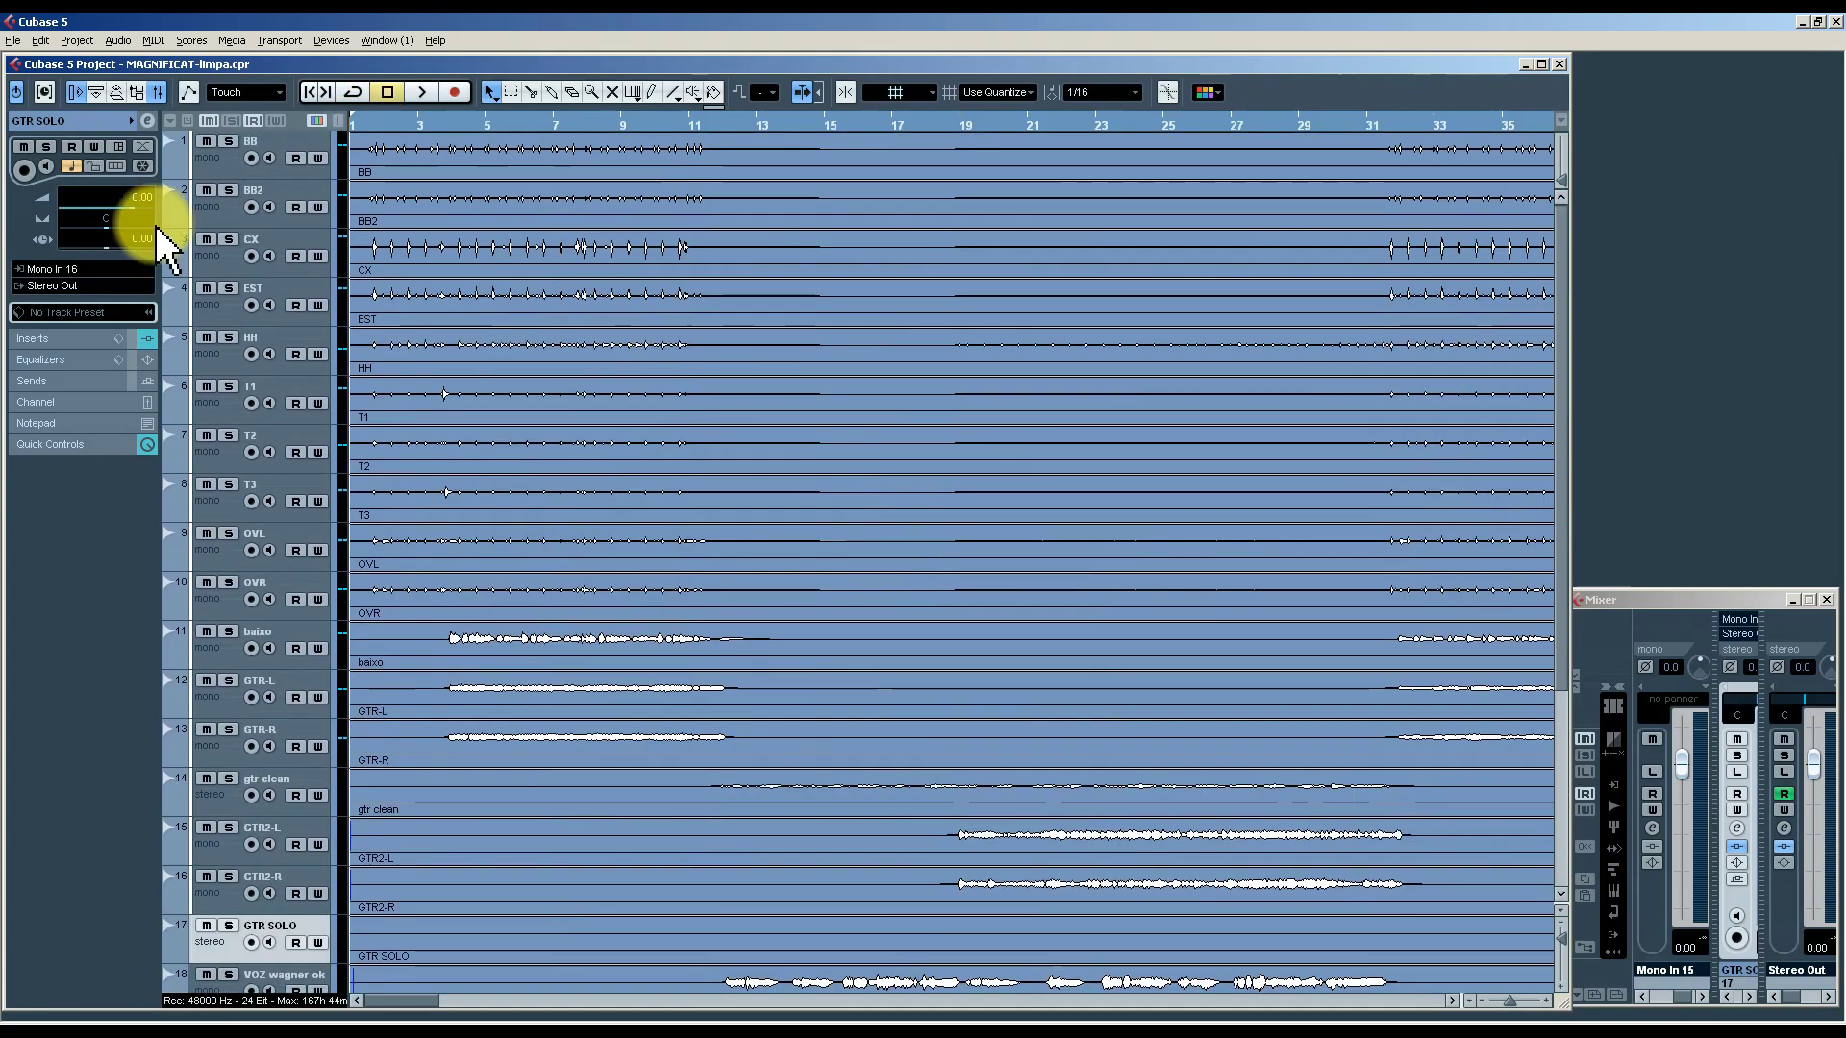
{"action": "left_click", "coordinate": [214, 157]}
{"action": "left_click", "coordinate": [212, 214]}
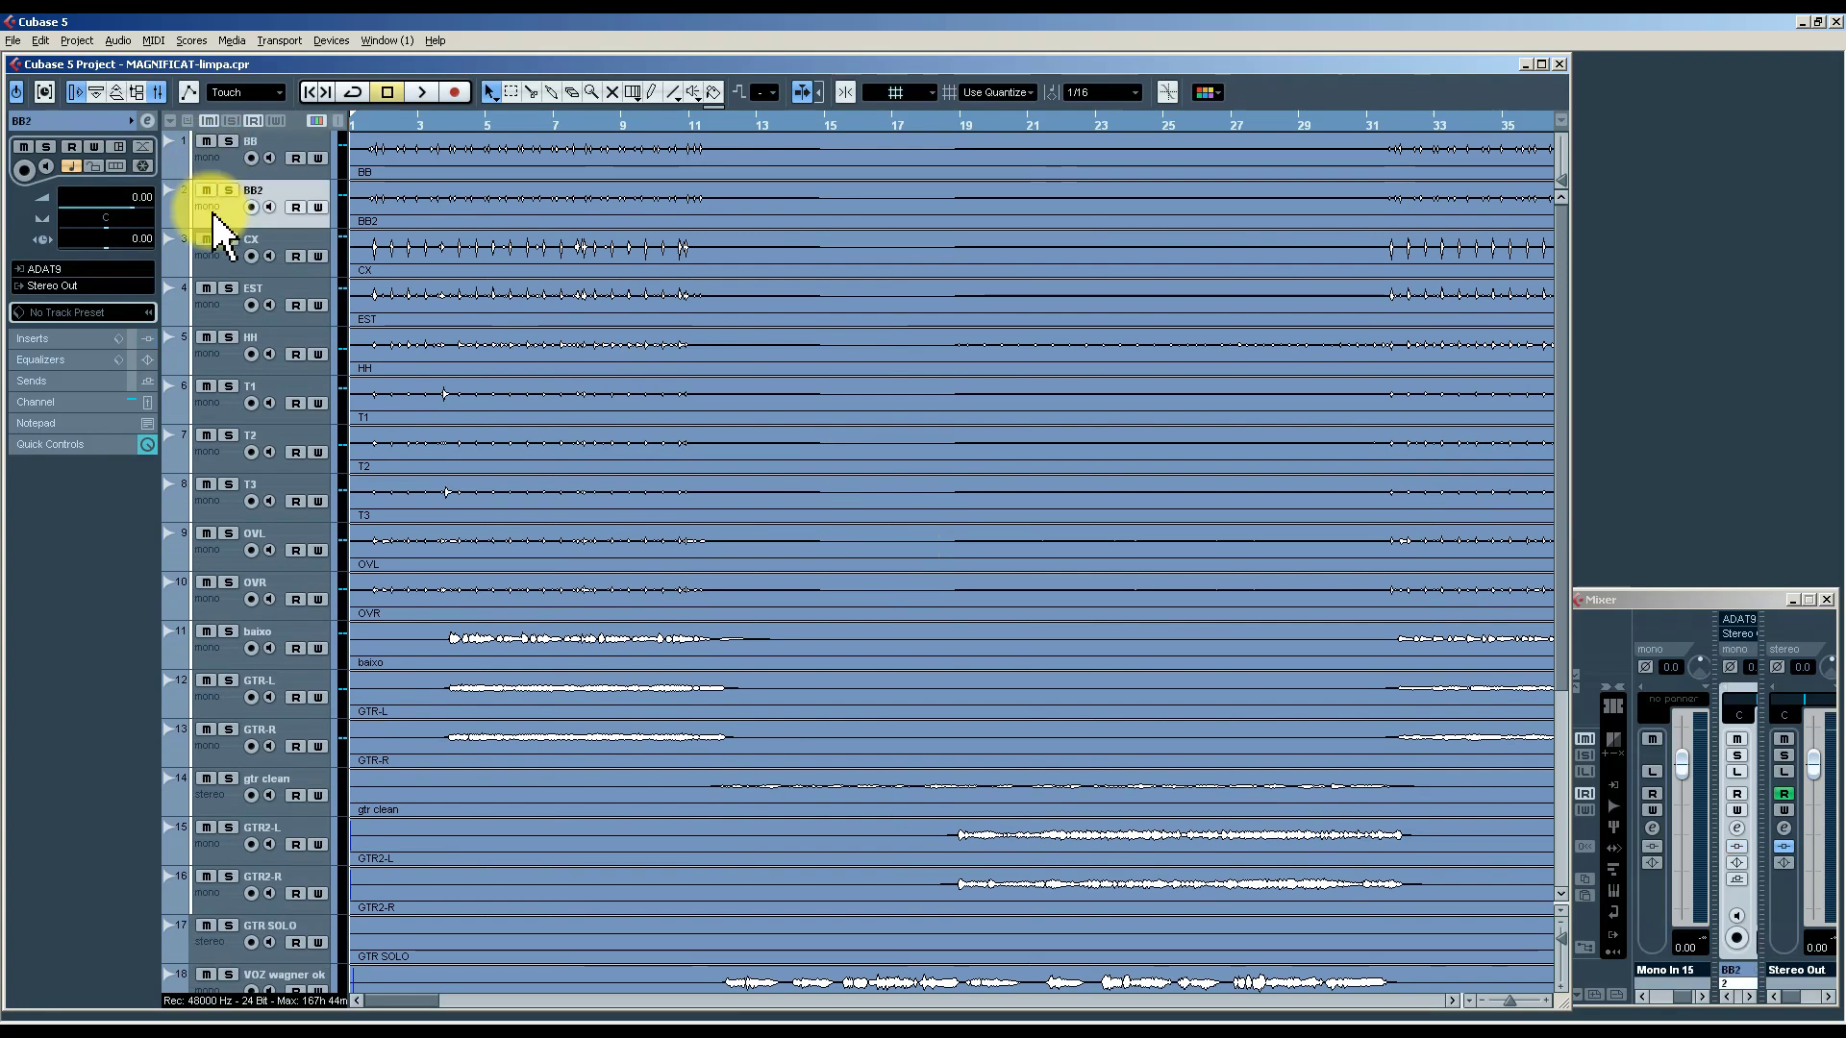
{"action": "left_click", "coordinate": [207, 255]}
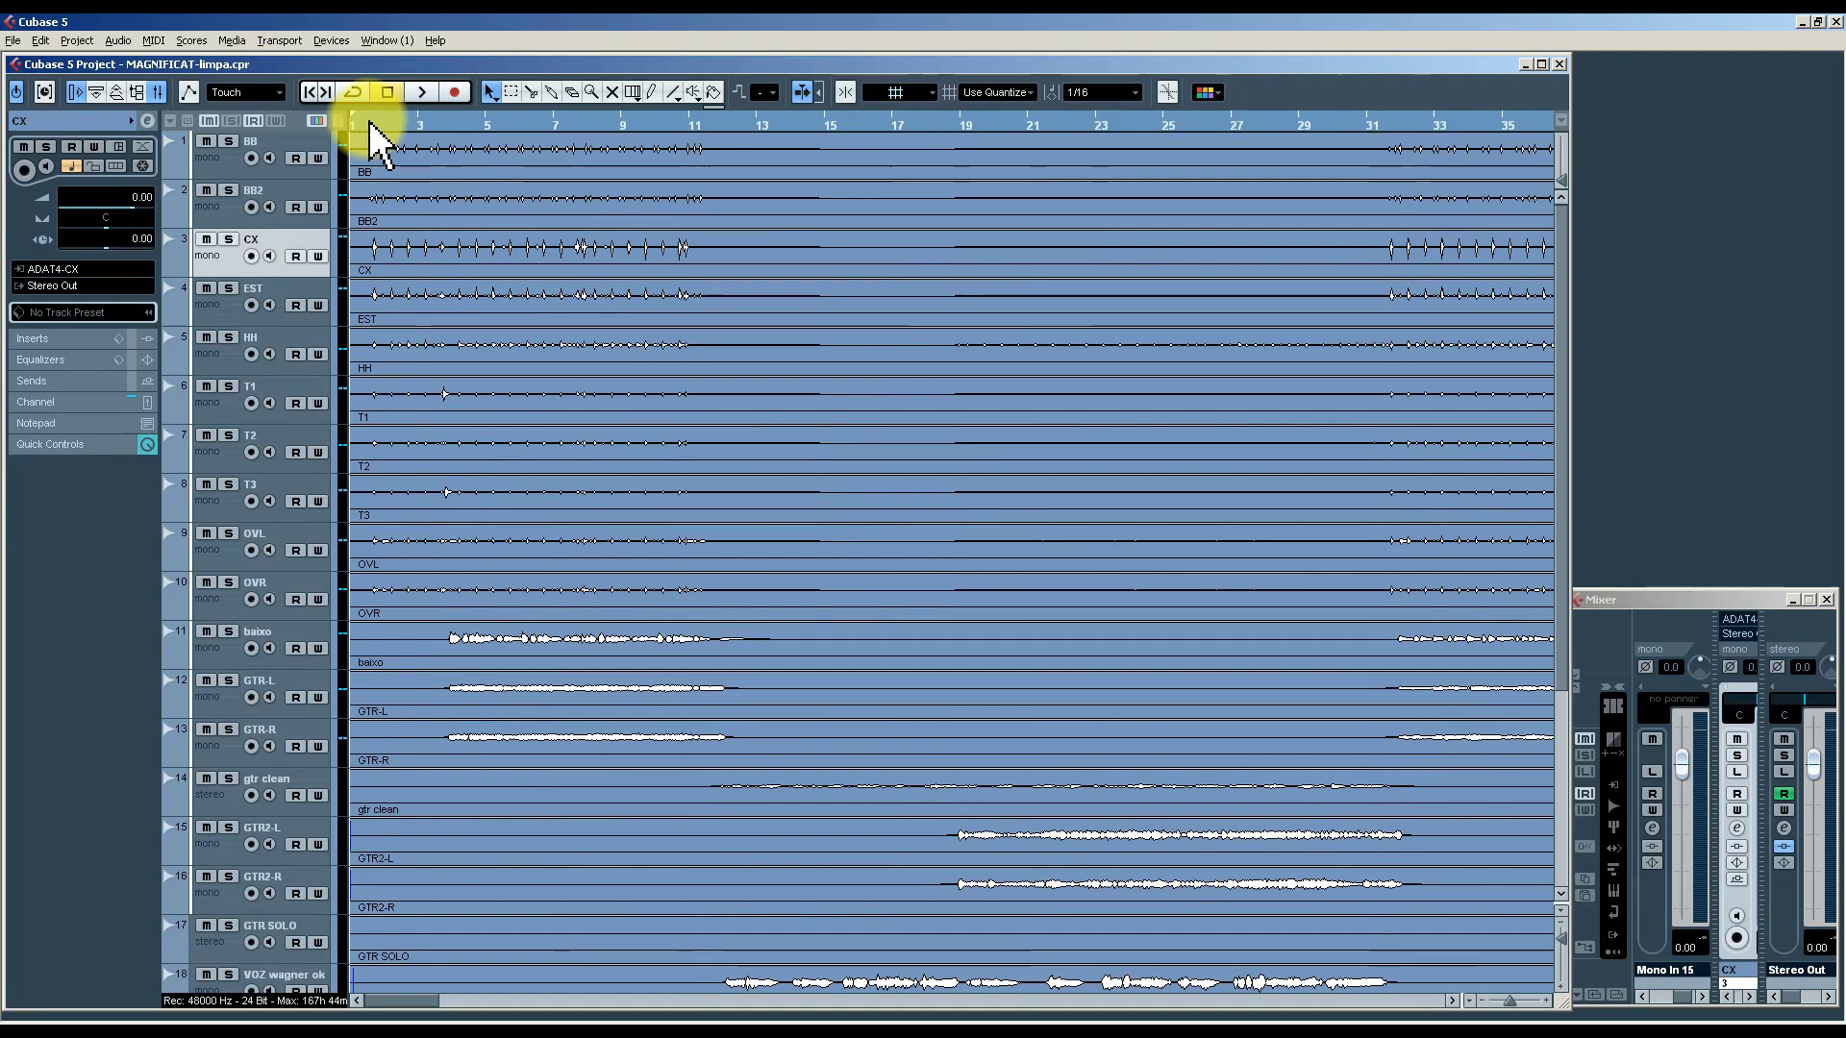
{"action": "left_click", "coordinate": [216, 169]}
{"action": "left_click", "coordinate": [220, 204]}
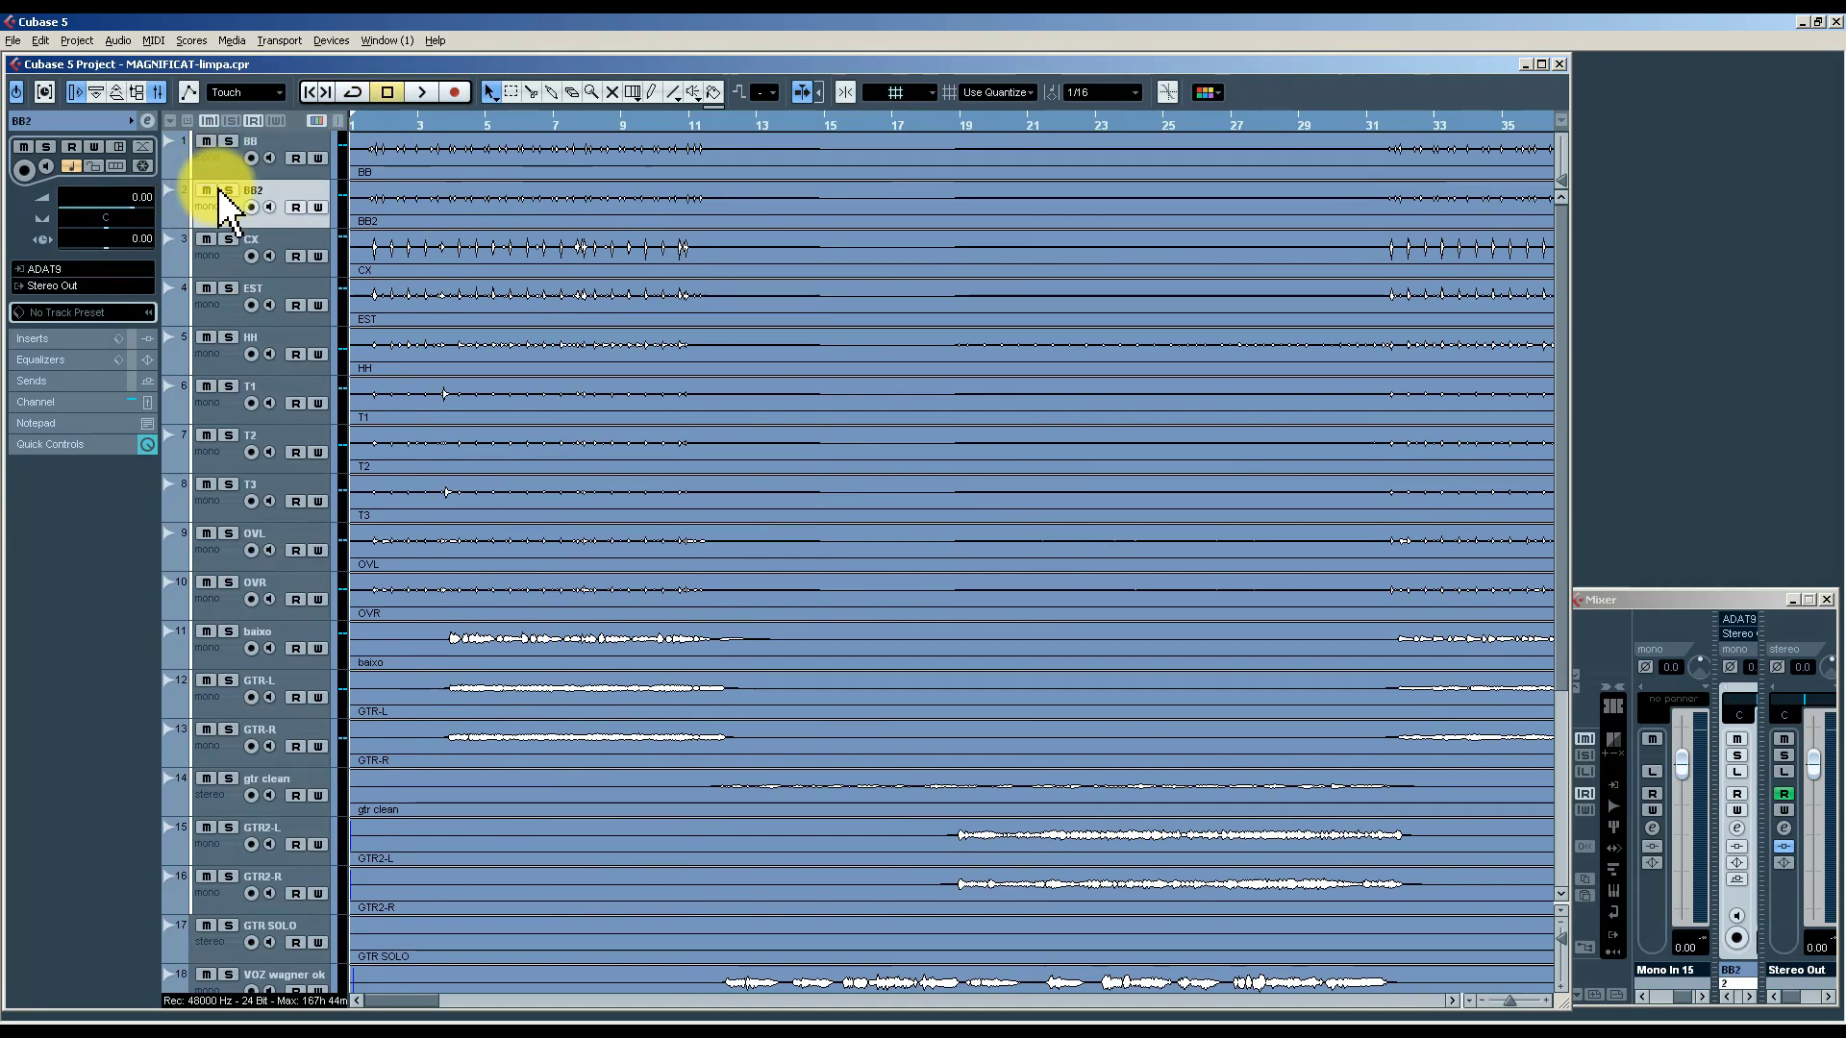
{"action": "left_click", "coordinate": [215, 167]}
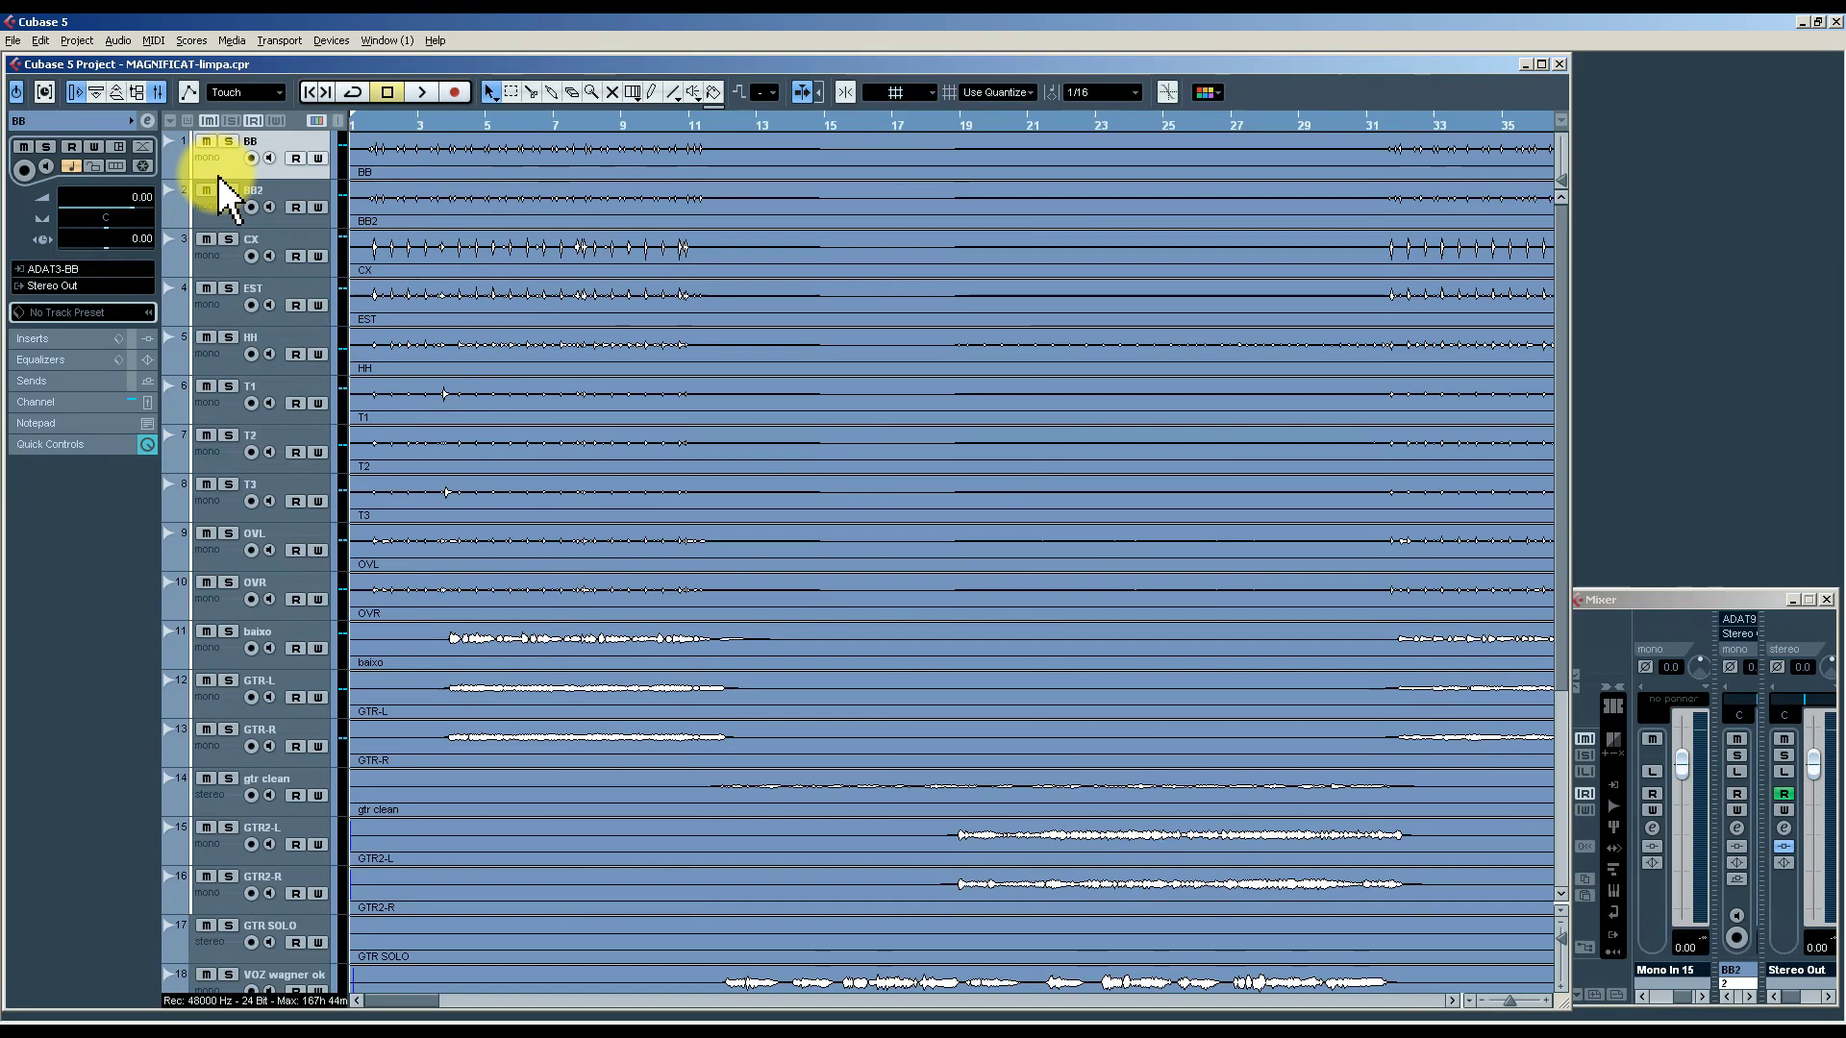
{"action": "key", "text": "h"}
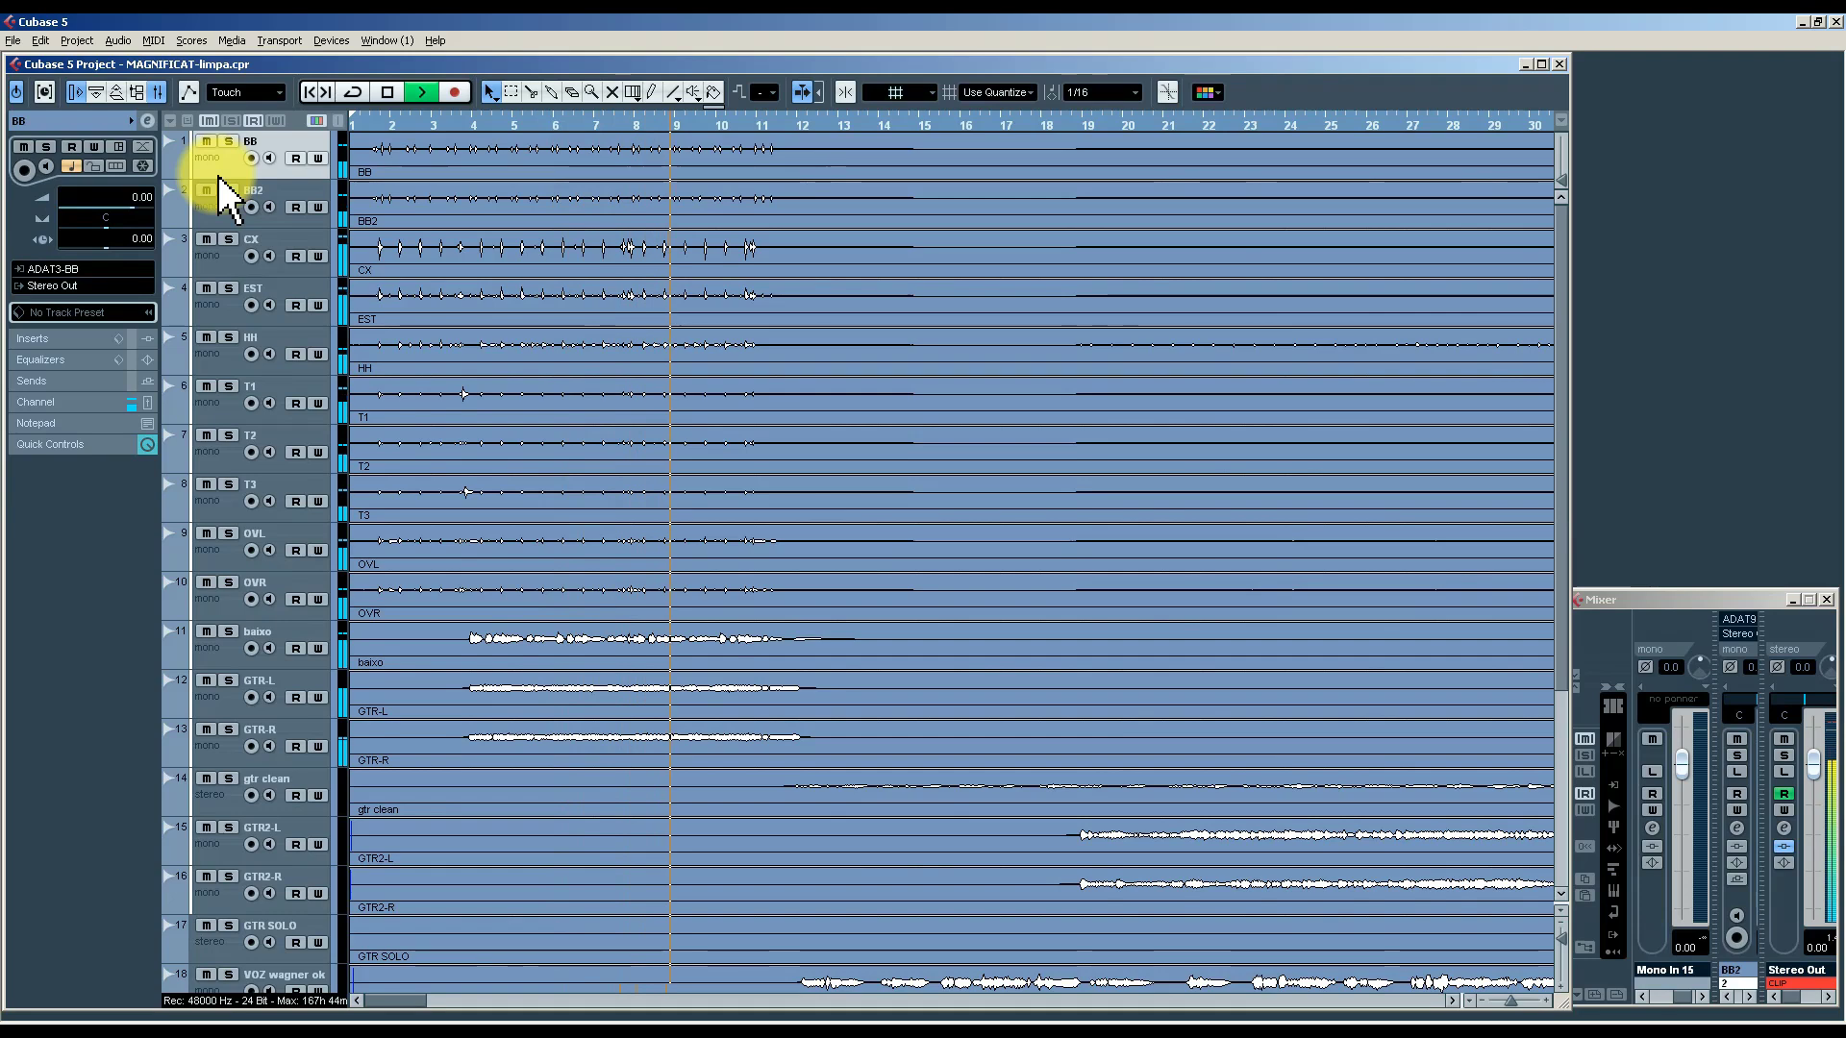
Switch off the DoubleDelay and Roomworks SE inserts on the gtr clean track during playback, and stop the song.
{"action": "left_click", "coordinate": [221, 808]}
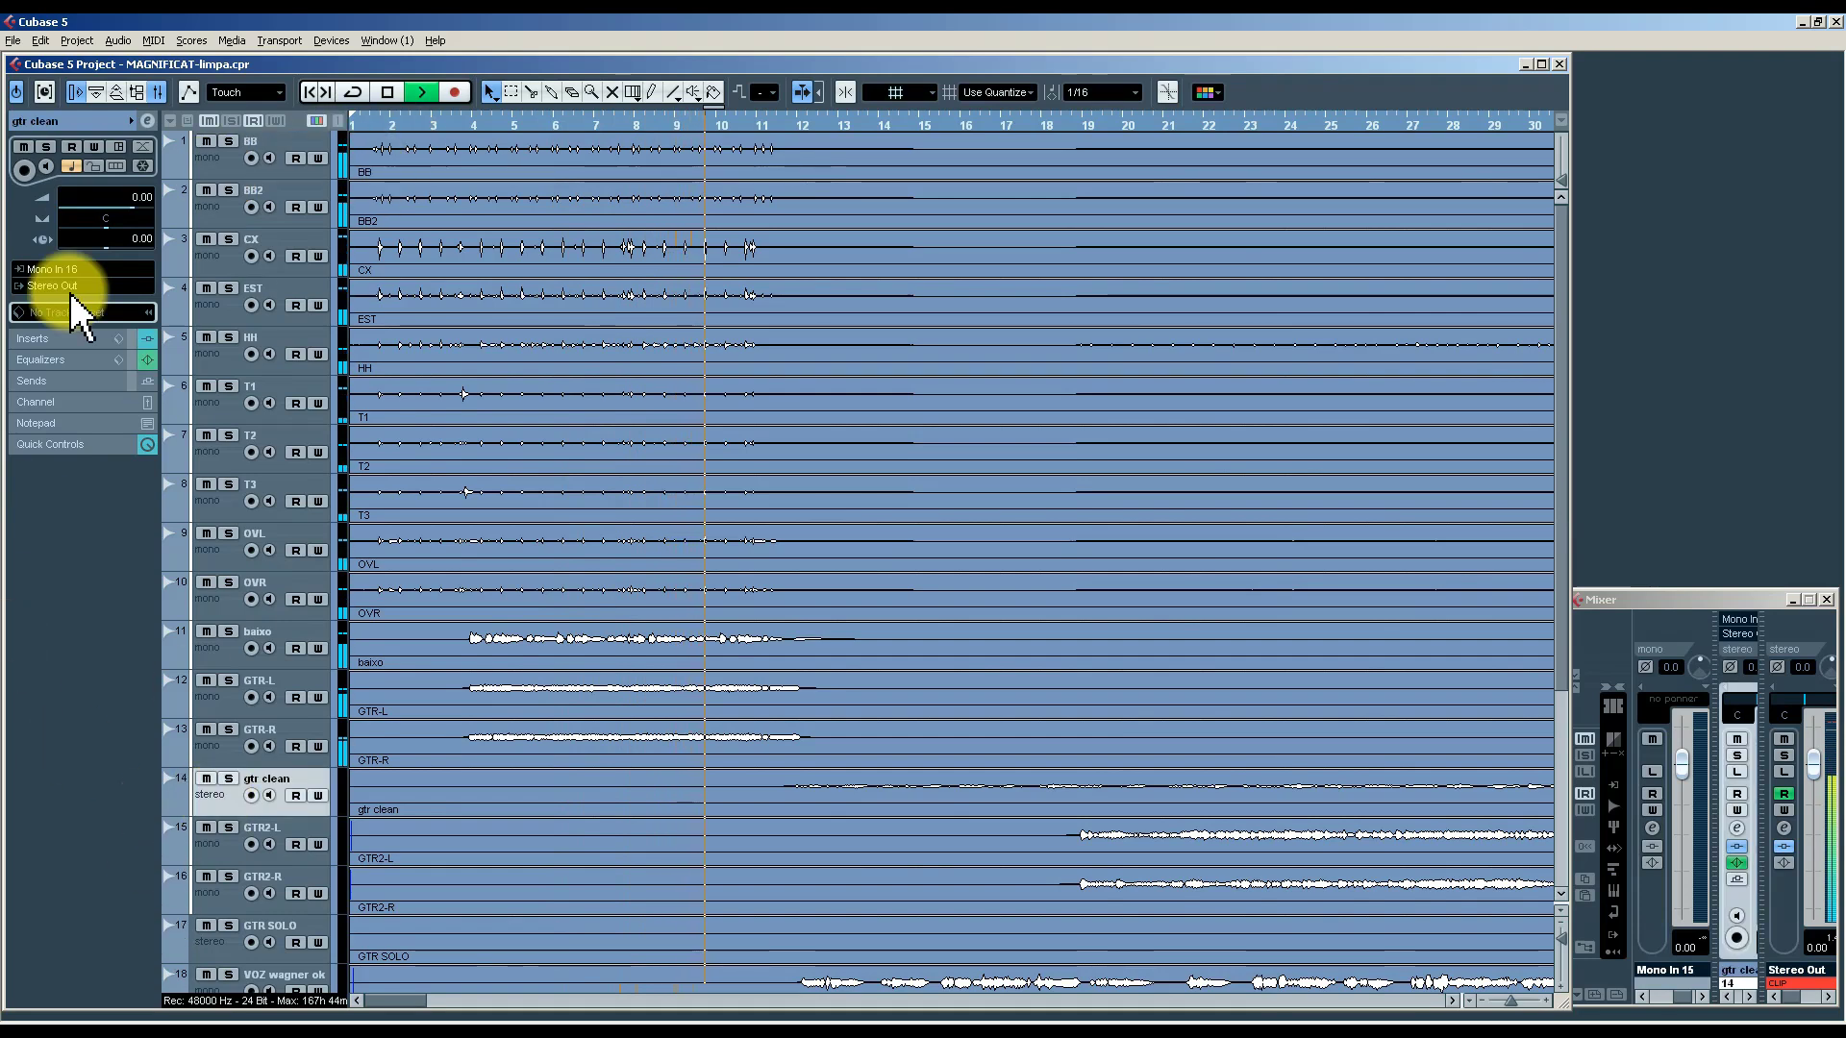
{"action": "left_click", "coordinate": [67, 338]}
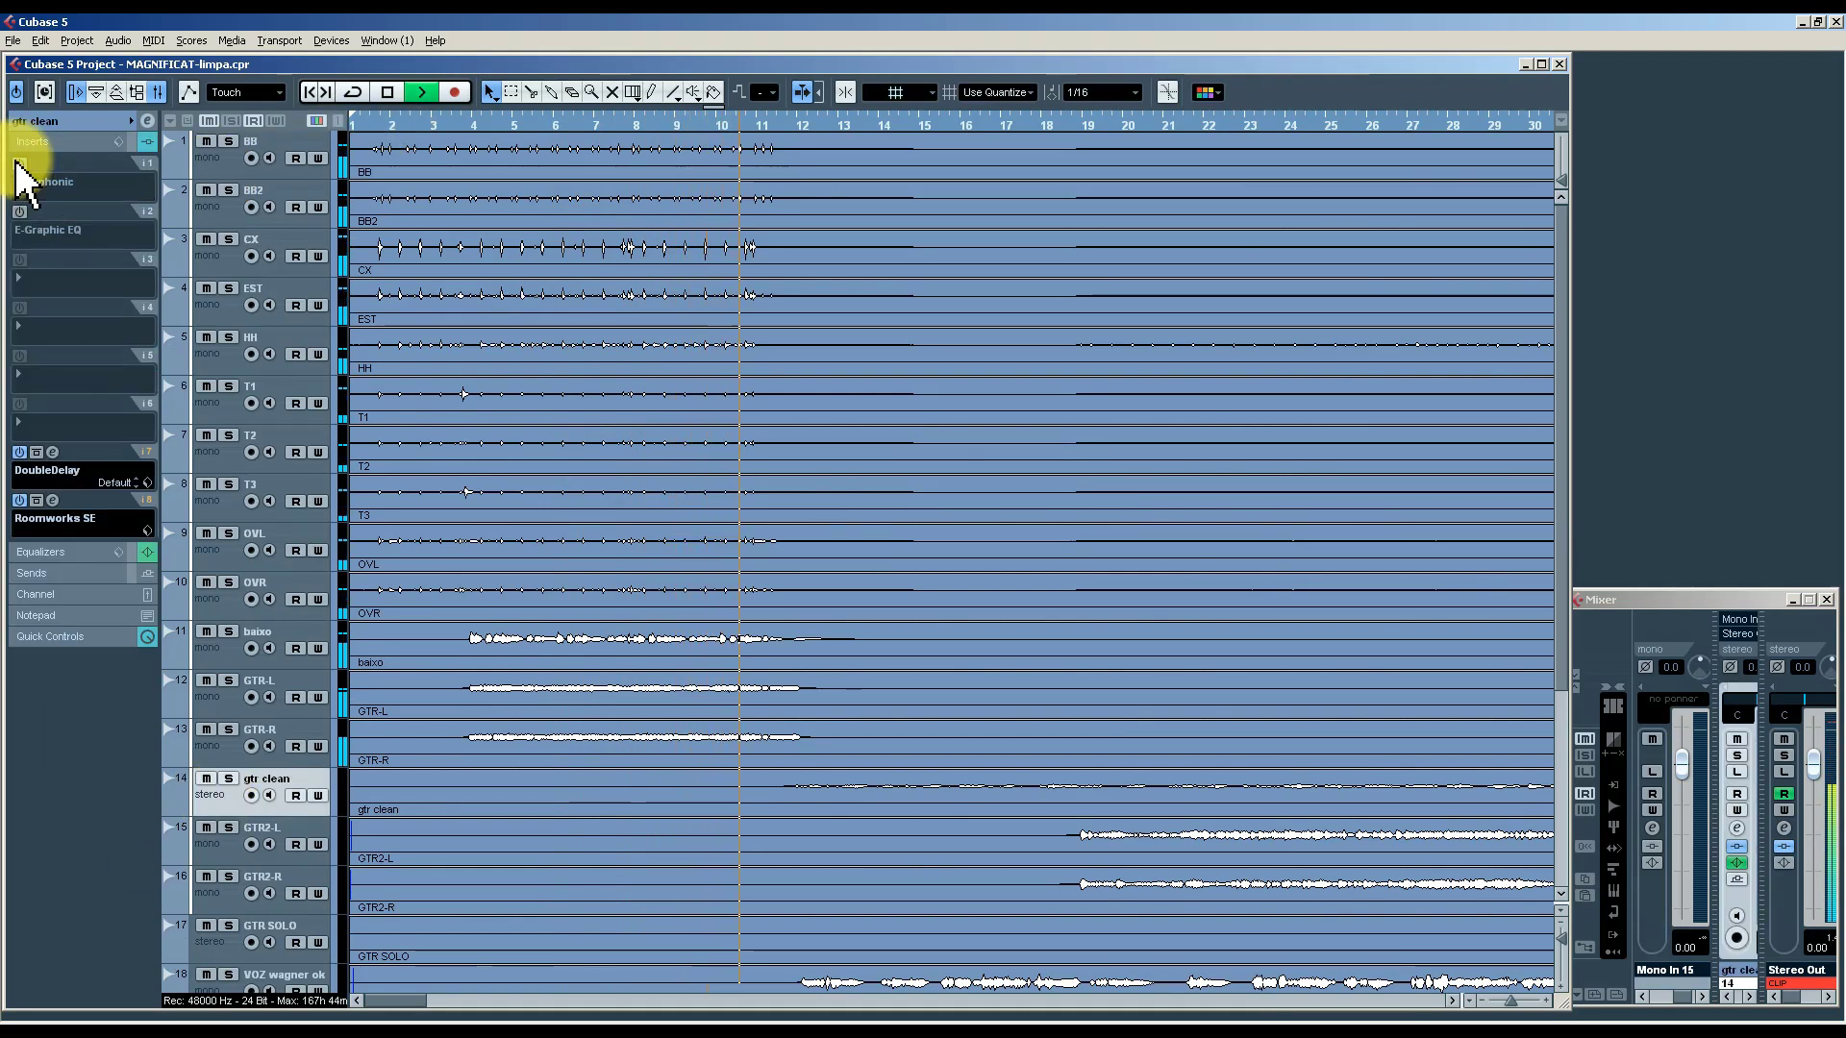
{"action": "left_click", "coordinate": [19, 452]}
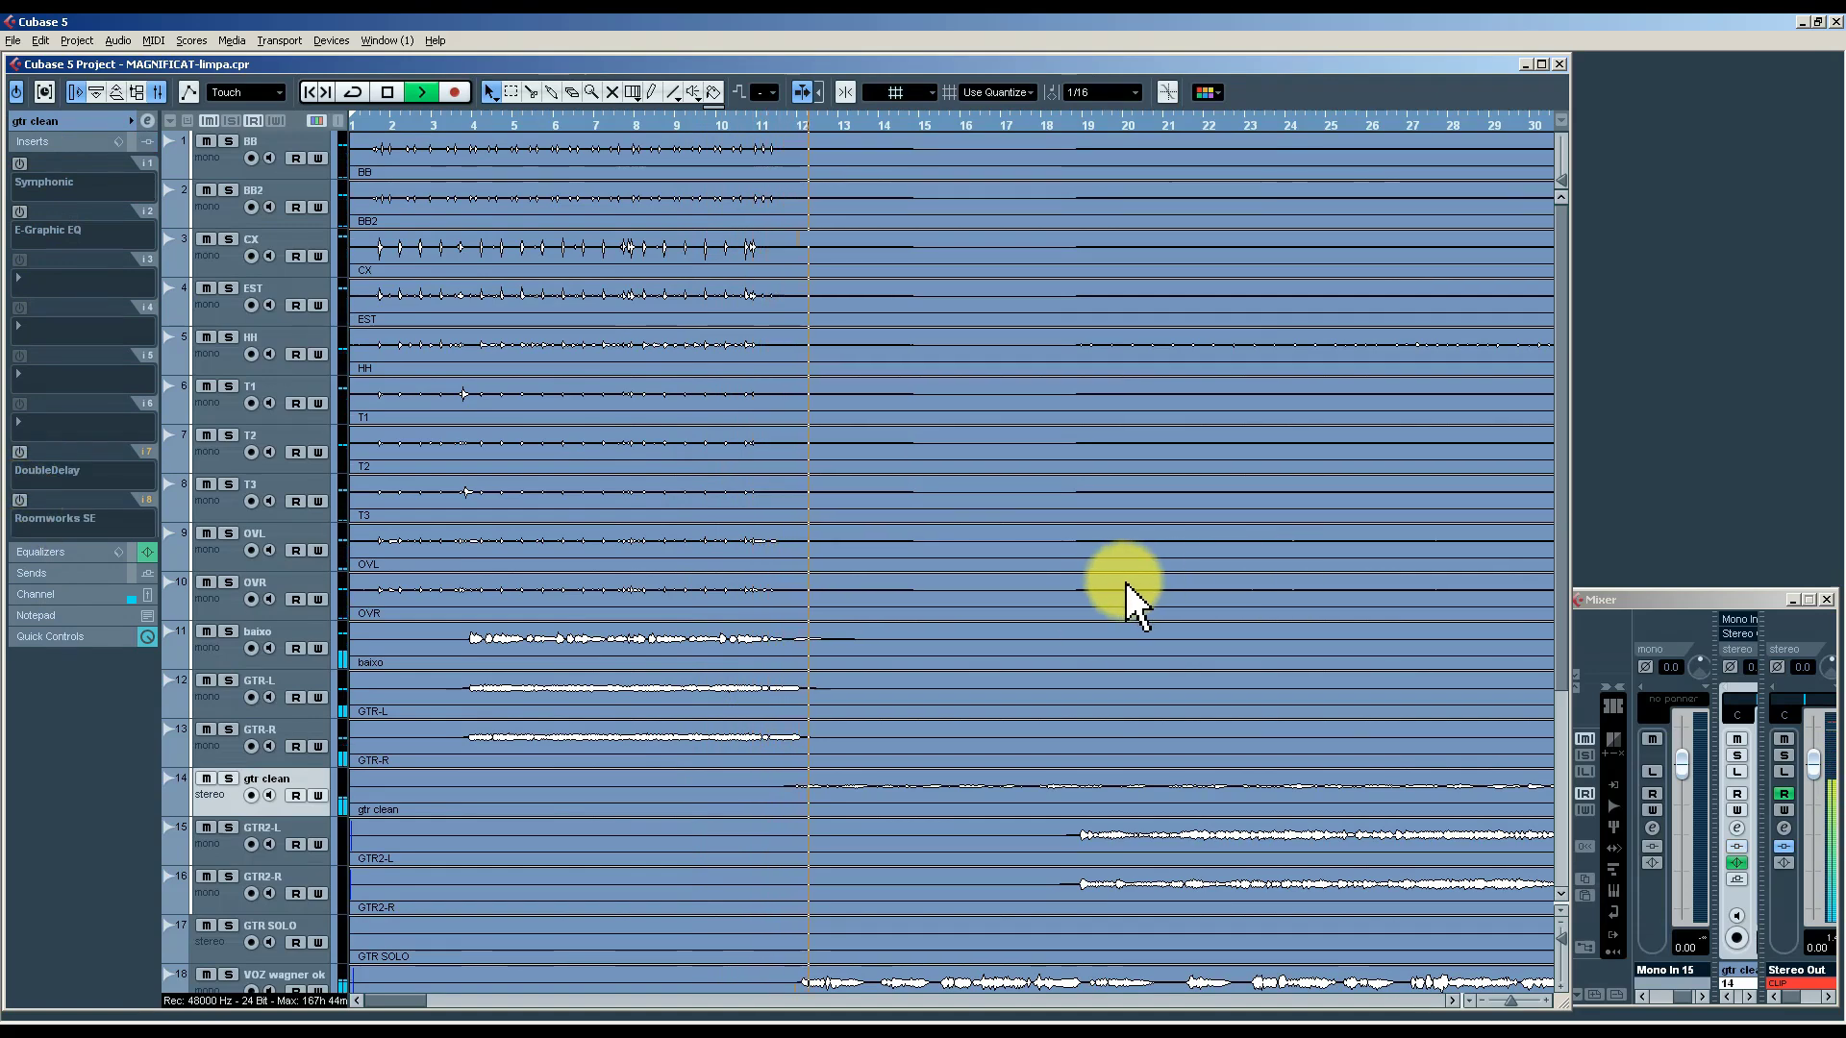
{"action": "scroll", "coordinate": [1042, 548], "scroll_direction": "down", "scroll_amount": 5}
{"action": "scroll", "coordinate": [943, 539], "scroll_direction": "down", "scroll_amount": 3}
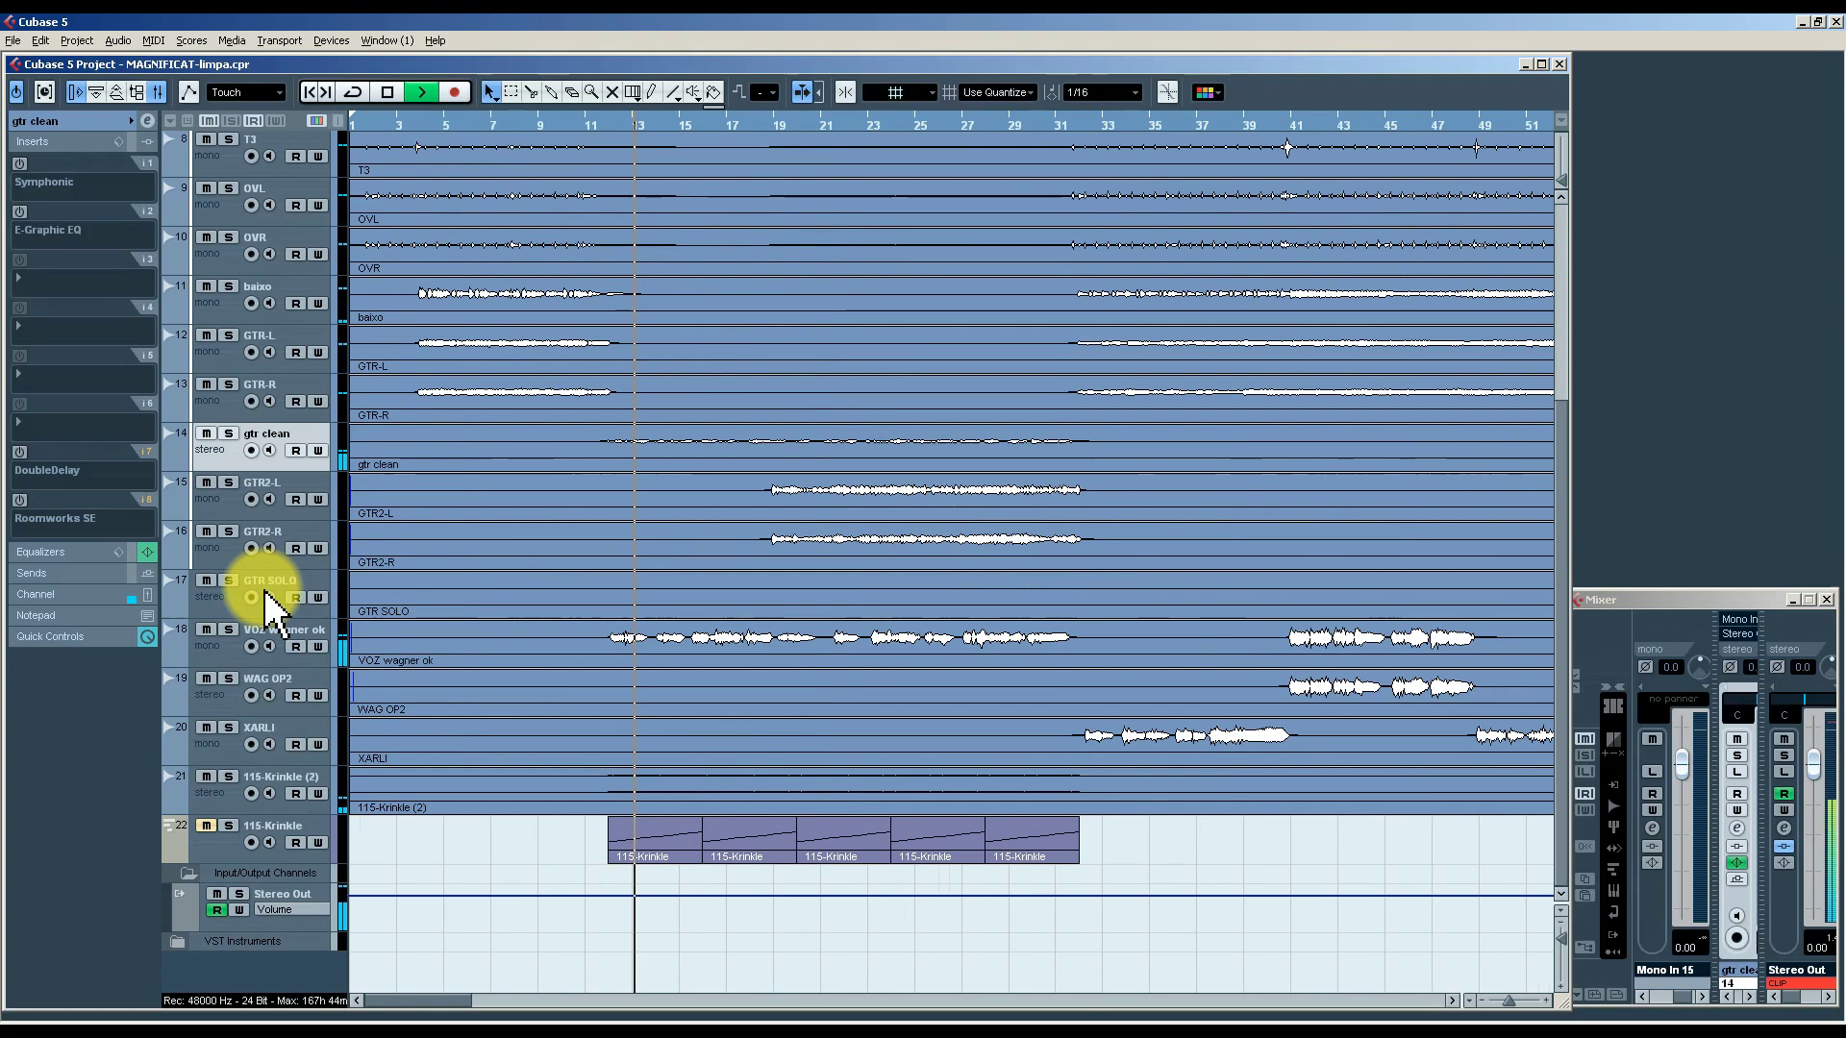
{"action": "key", "text": "space"}
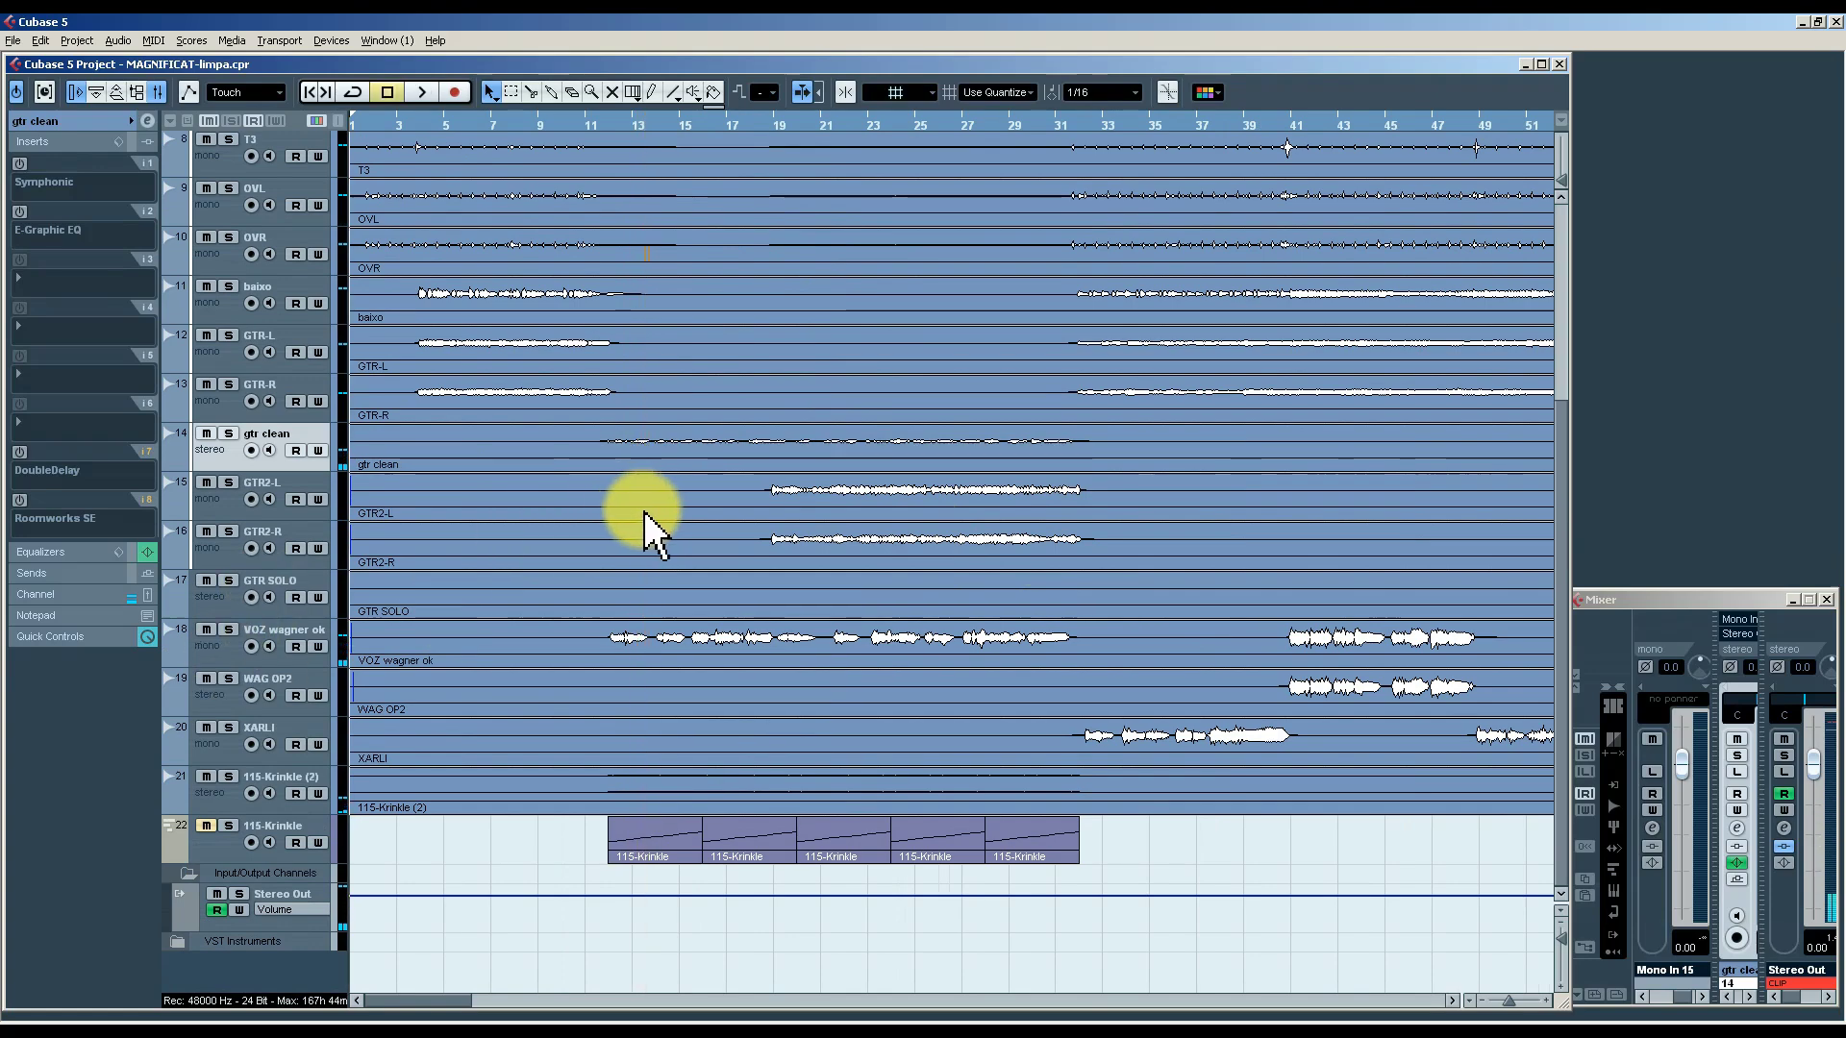
Check the insert slots of the BB and BB2 drum tracks and select the BB audio event.
{"action": "scroll", "coordinate": [644, 511], "scroll_direction": "up", "scroll_amount": 5}
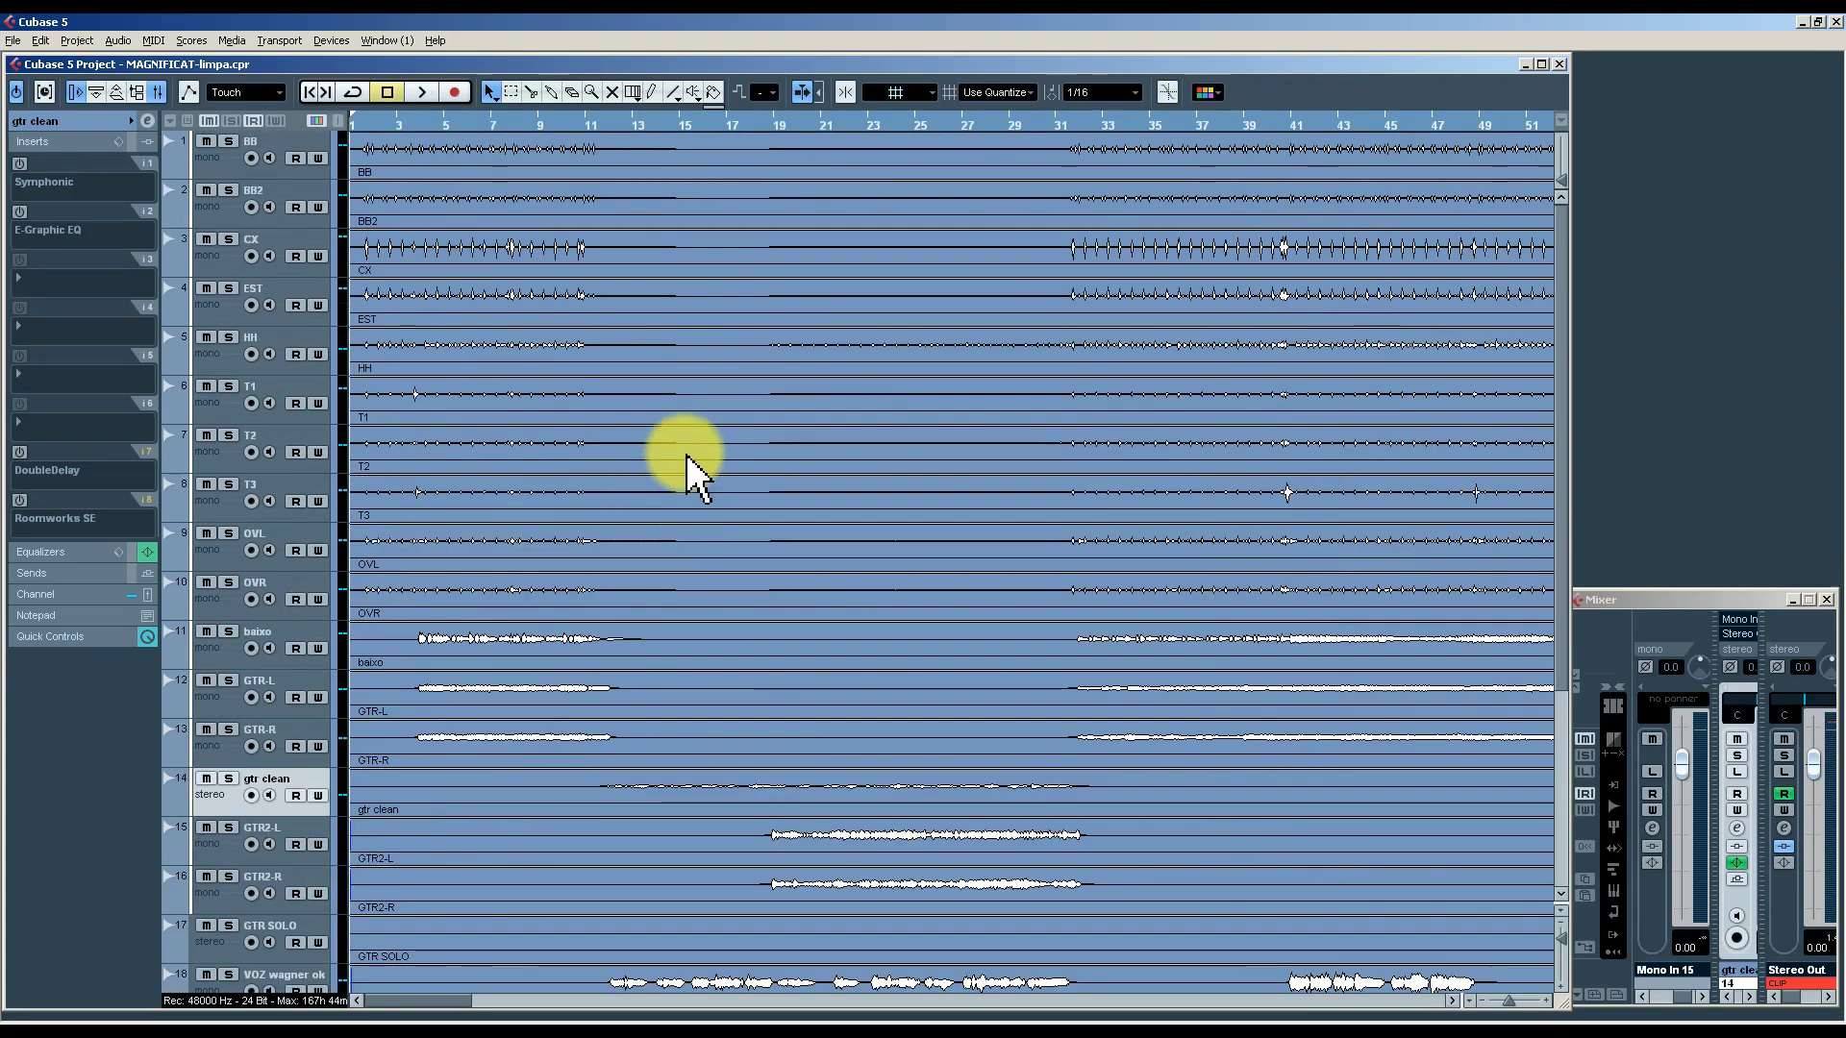
{"action": "left_click", "coordinate": [217, 167]}
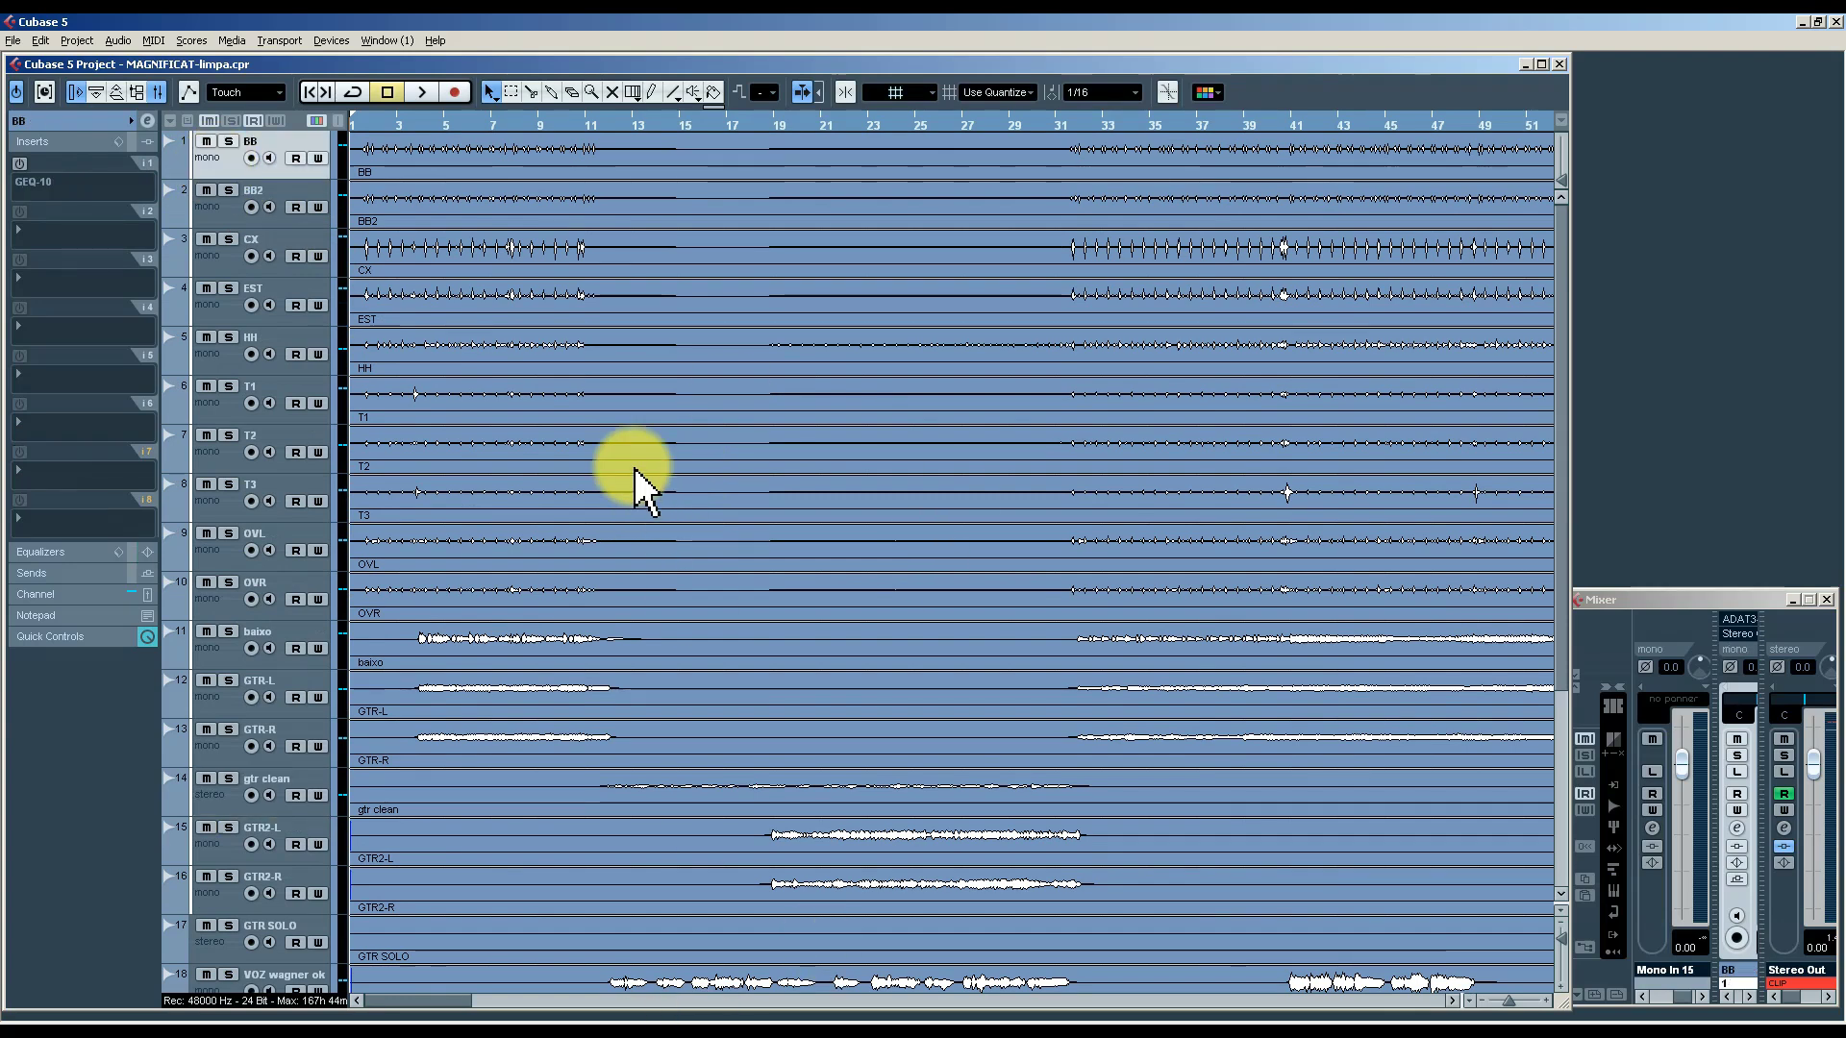
{"action": "left_click", "coordinate": [227, 219]}
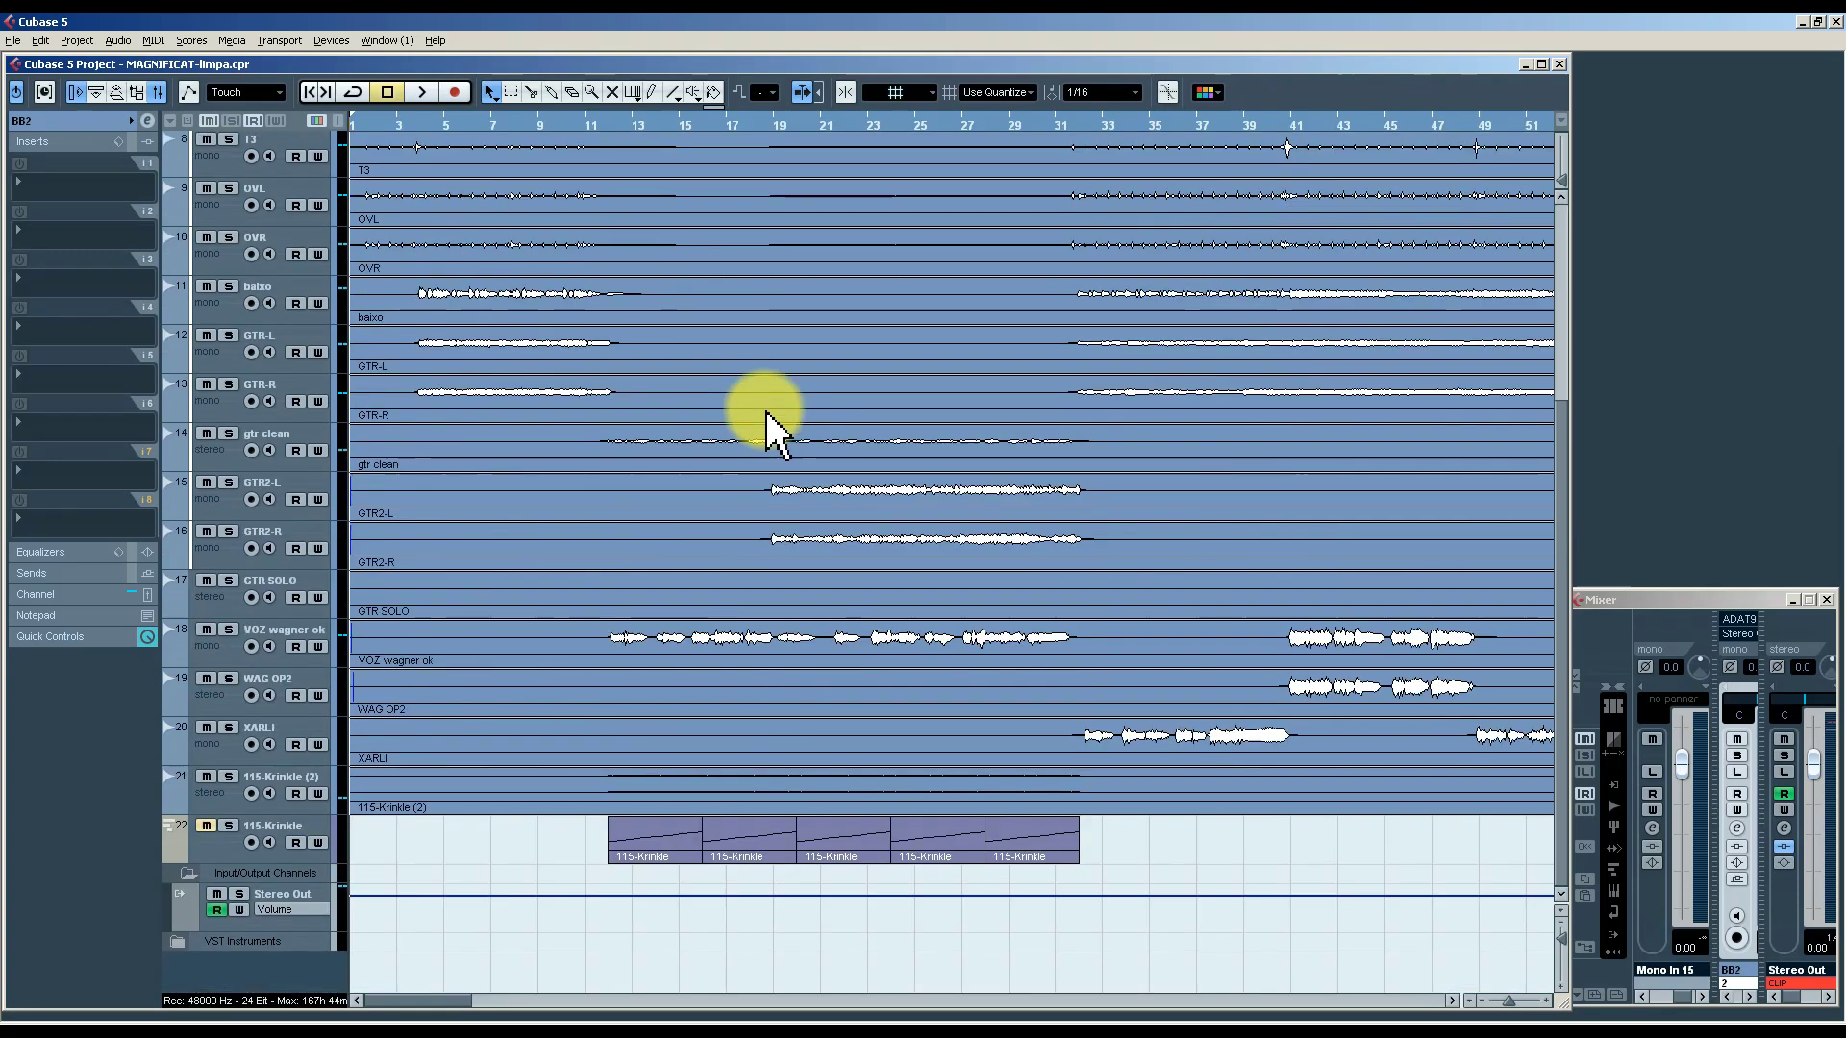
{"action": "scroll", "coordinate": [765, 412], "scroll_direction": "down", "scroll_amount": 5}
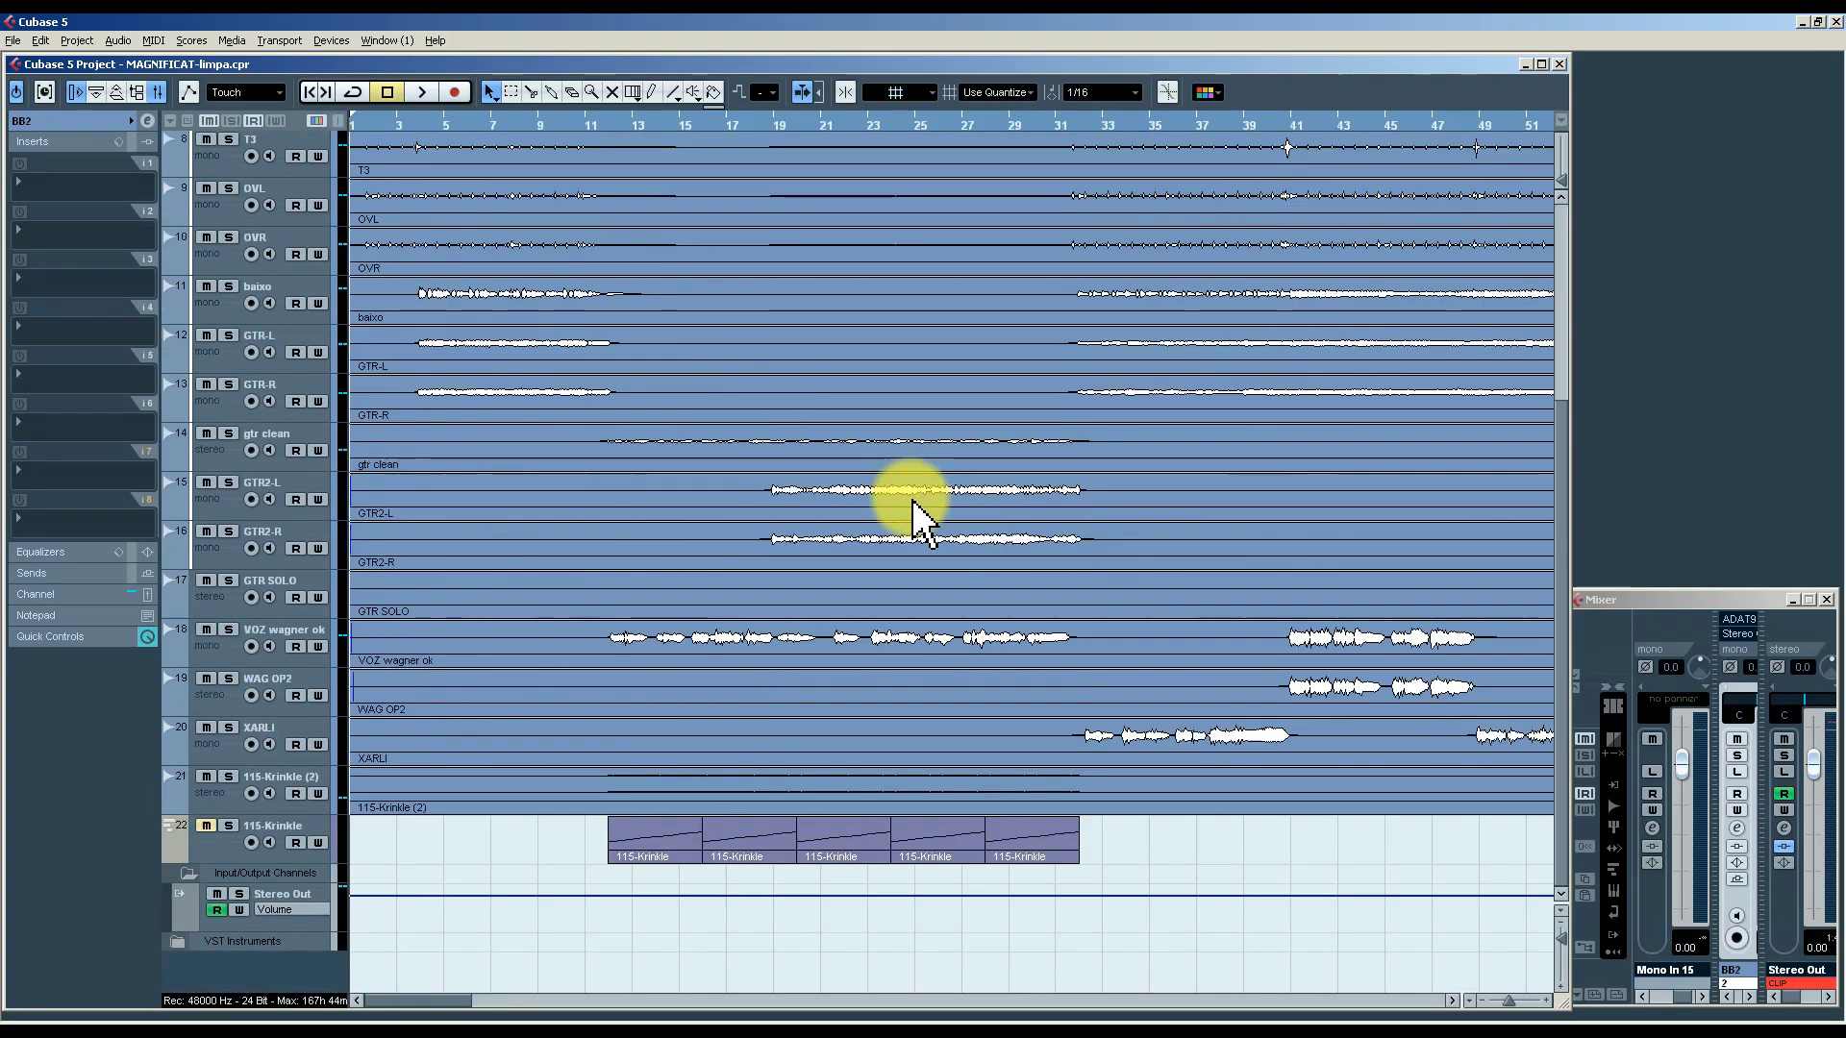
{"action": "scroll", "coordinate": [913, 505], "scroll_direction": "up", "scroll_amount": 5}
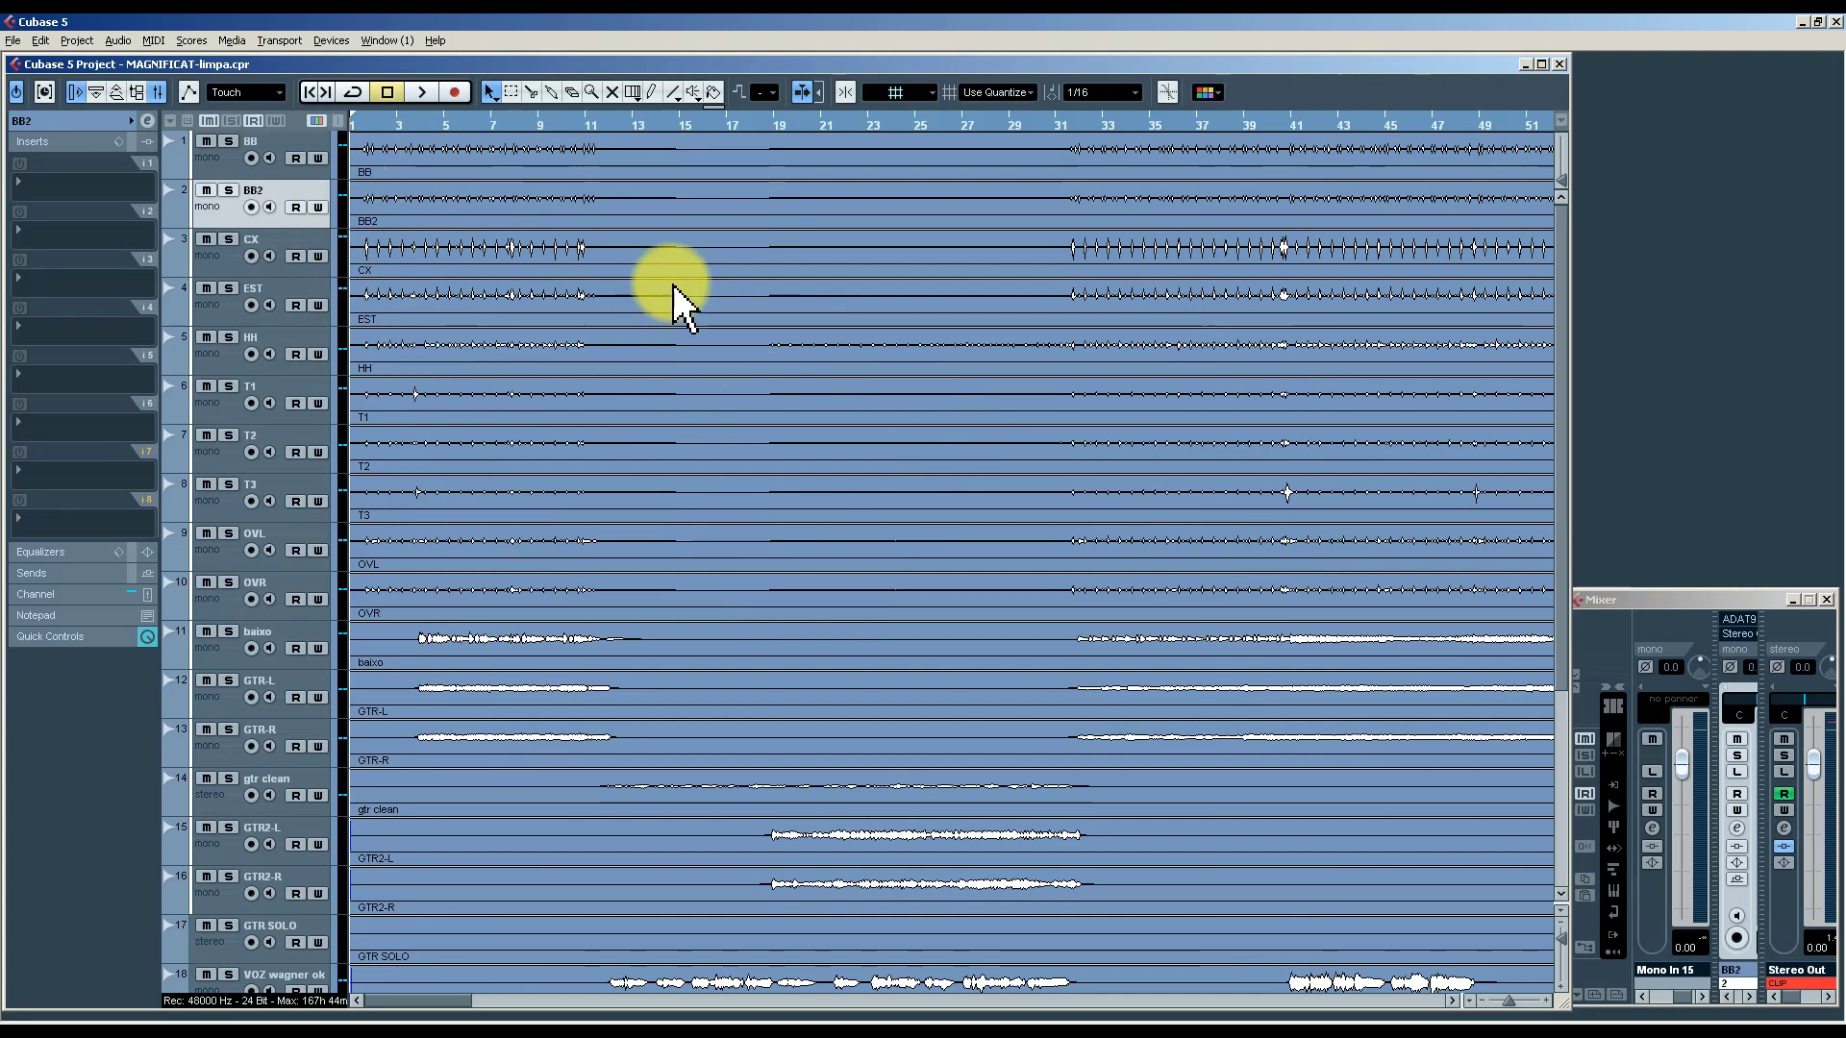
{"action": "left_click", "coordinate": [771, 159]}
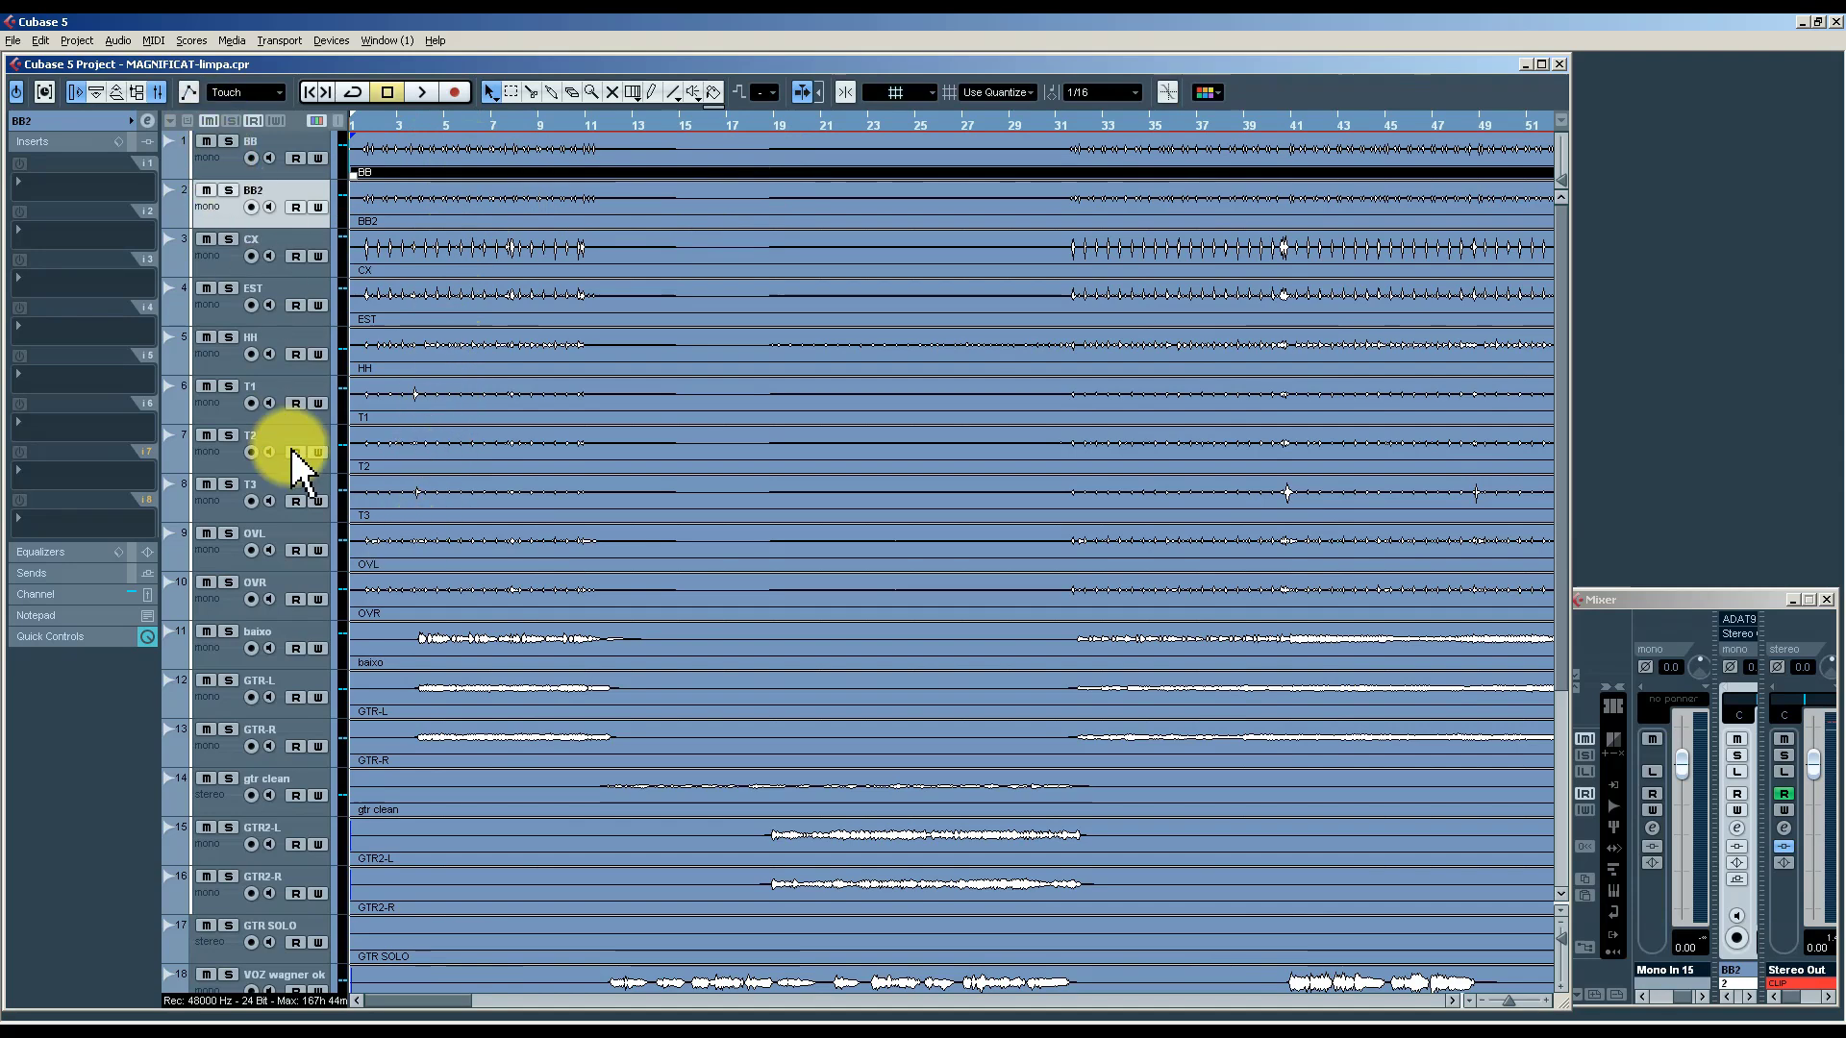
Check the OVR, baixo, GTR-L, GTR-R, gtr clean, GTR2-L and GTR2-R tracks one after another.
{"action": "left_click", "coordinate": [234, 614]}
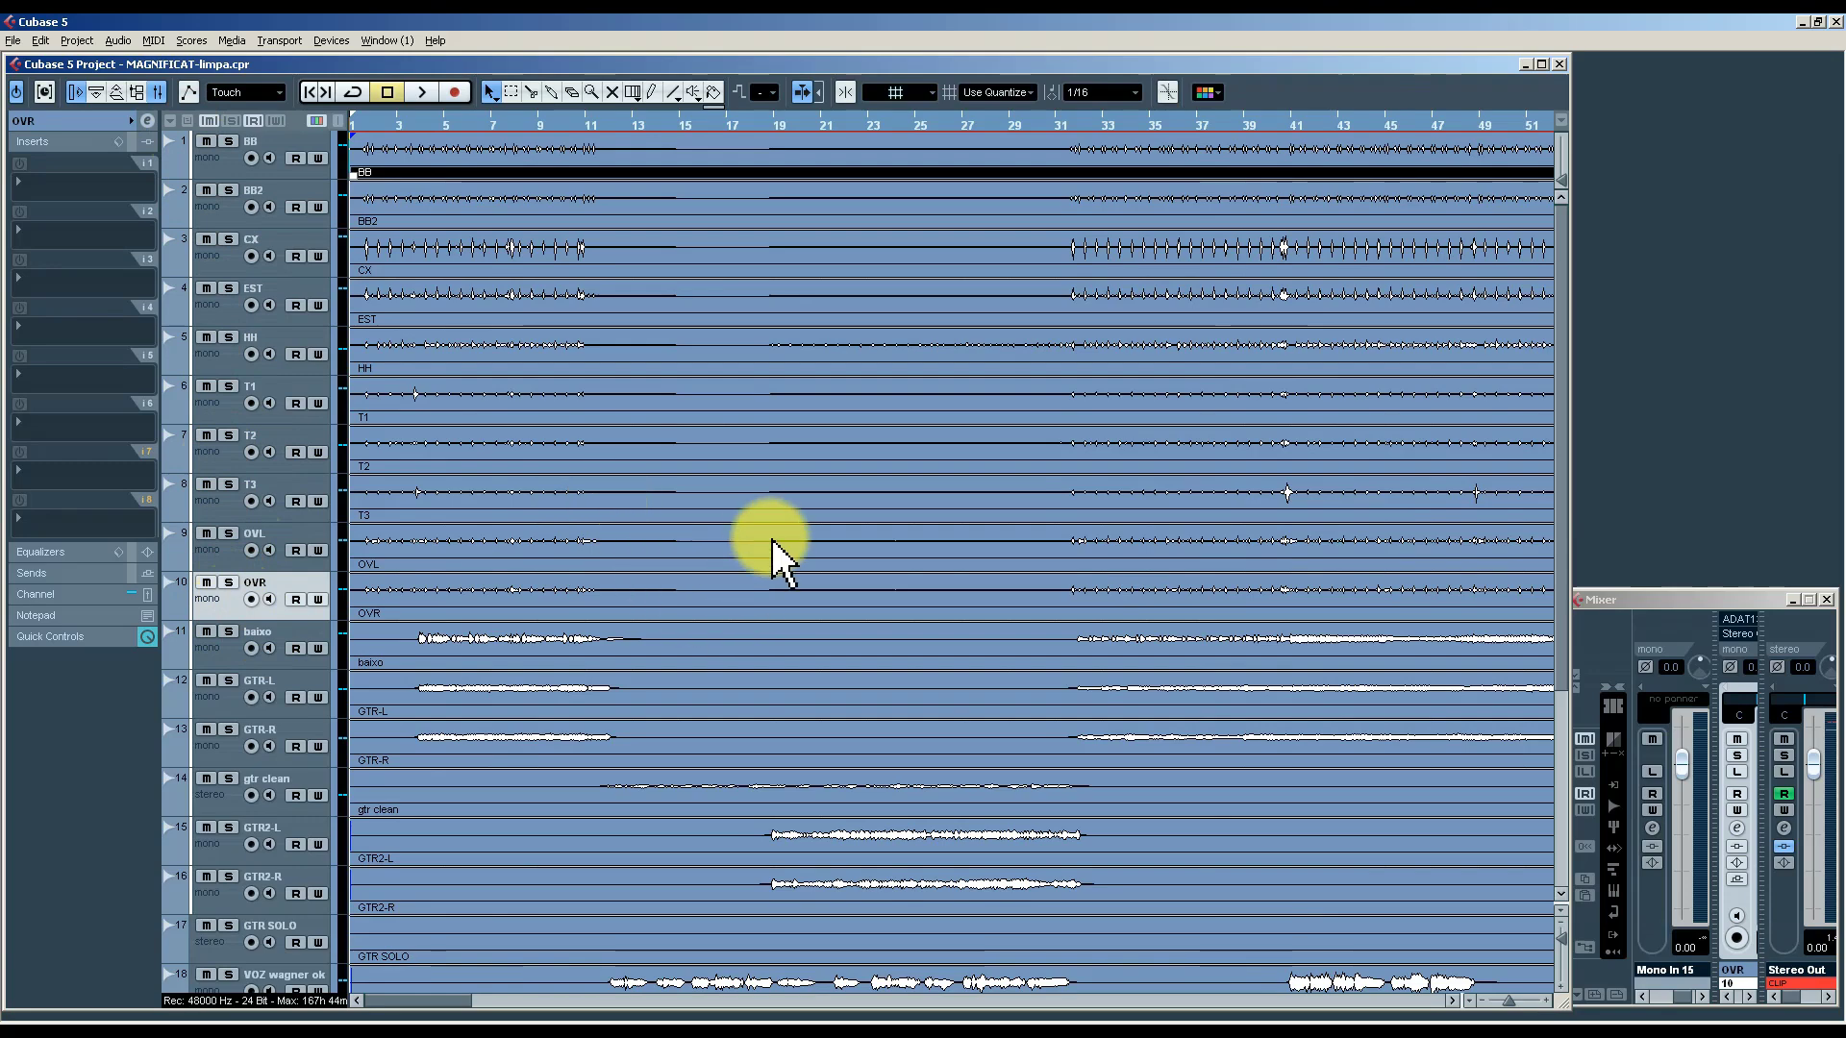
{"action": "left_click", "coordinate": [229, 646]}
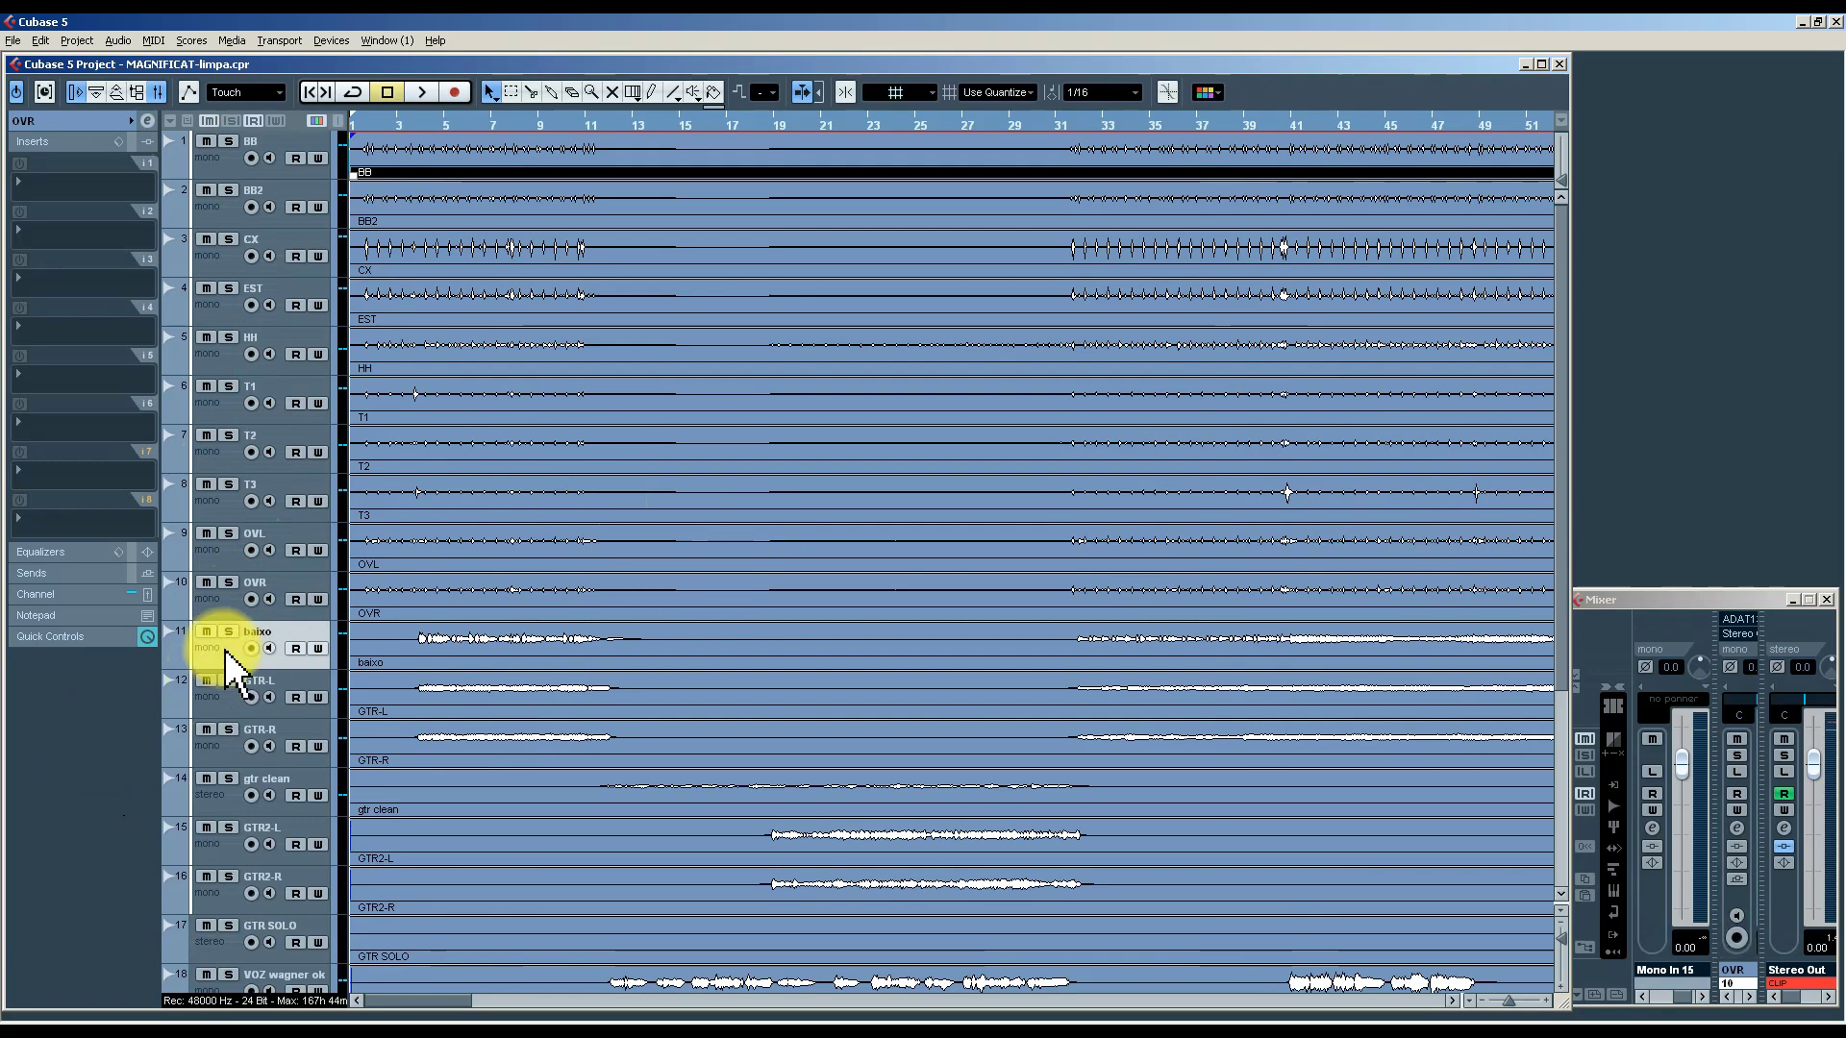
{"action": "left_click", "coordinate": [226, 711]}
{"action": "left_click", "coordinate": [227, 745]}
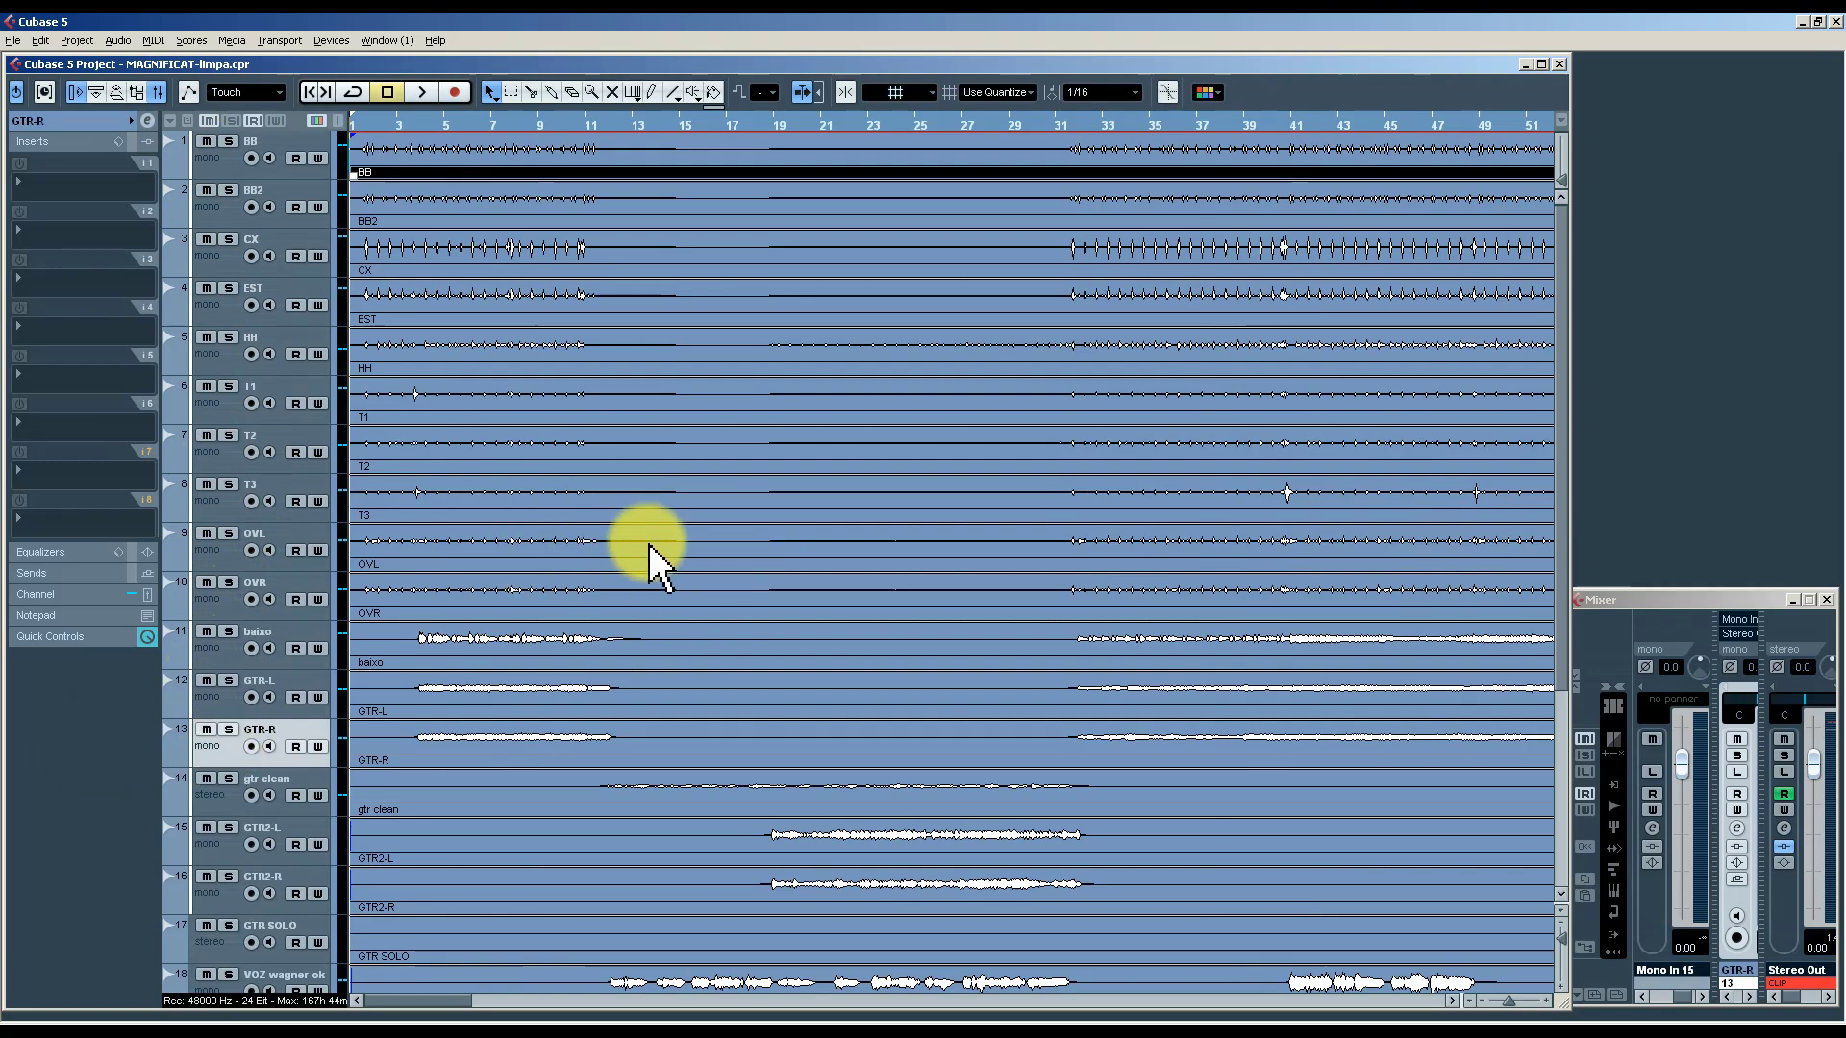
{"action": "scroll", "coordinate": [650, 558], "scroll_direction": "down", "scroll_amount": 3}
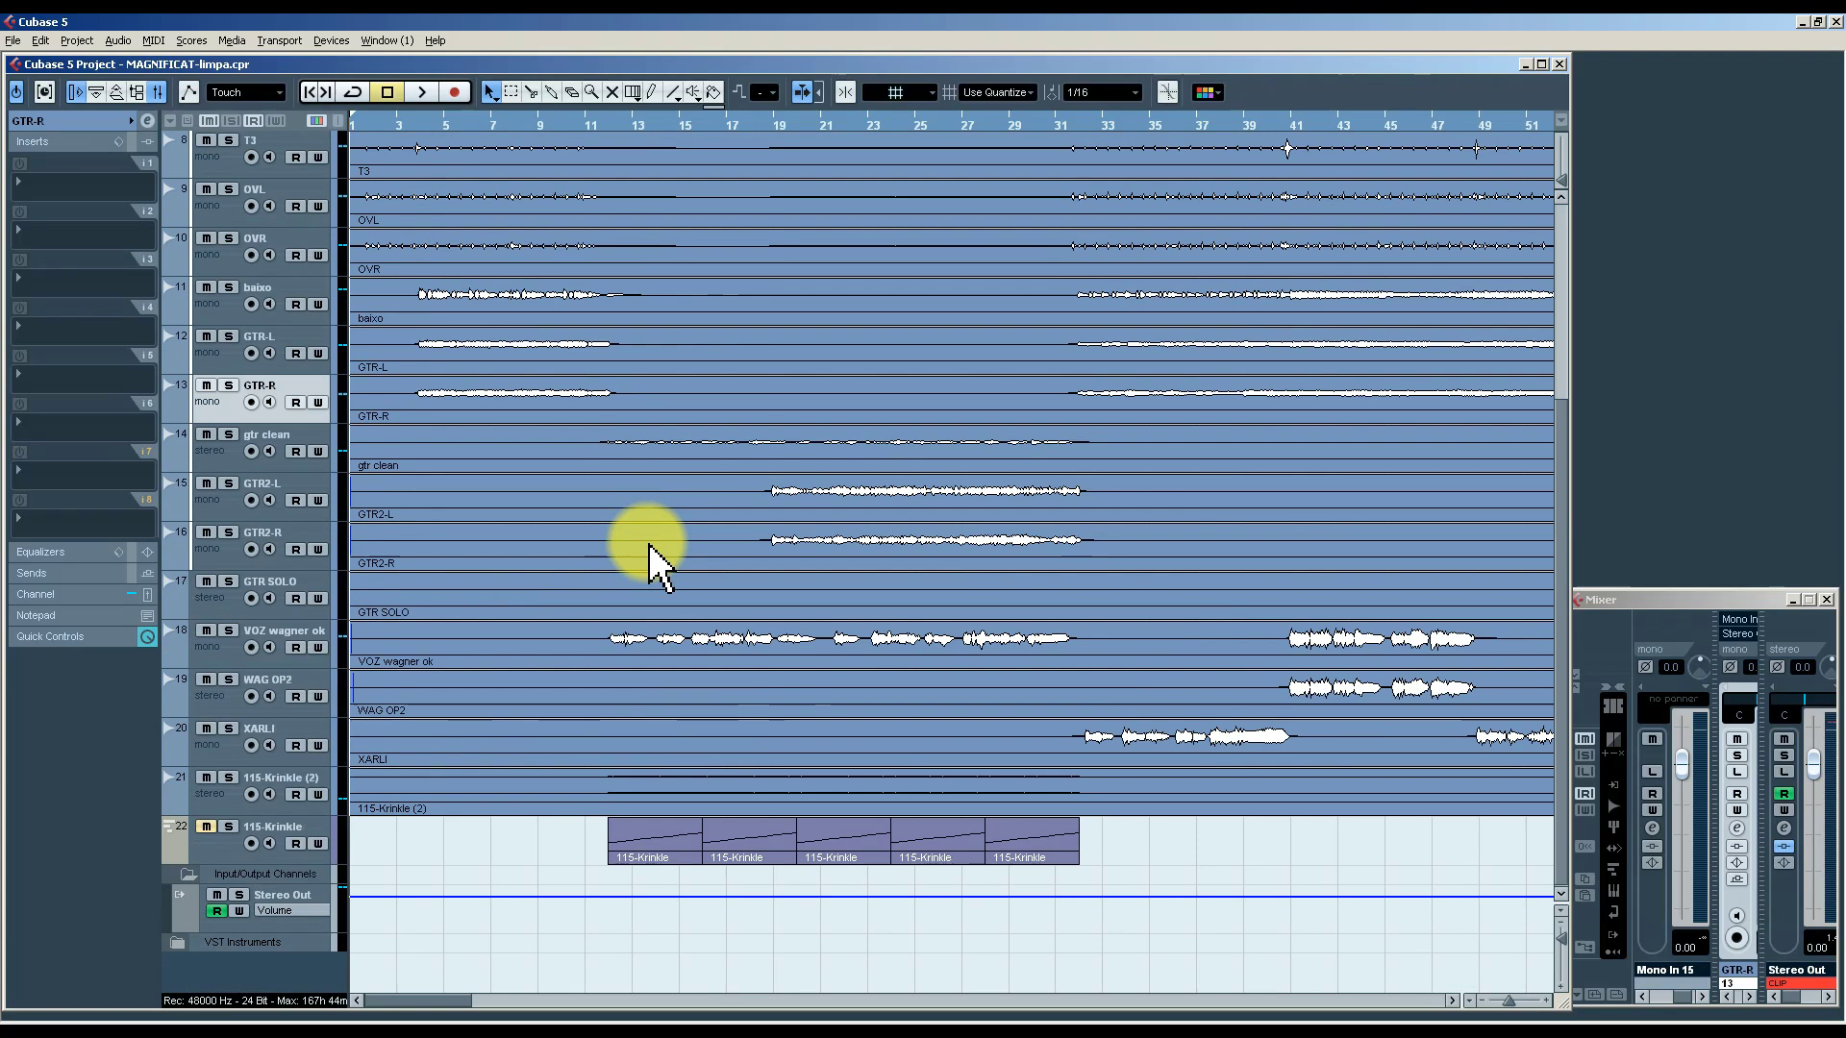
{"action": "left_click", "coordinate": [222, 458]}
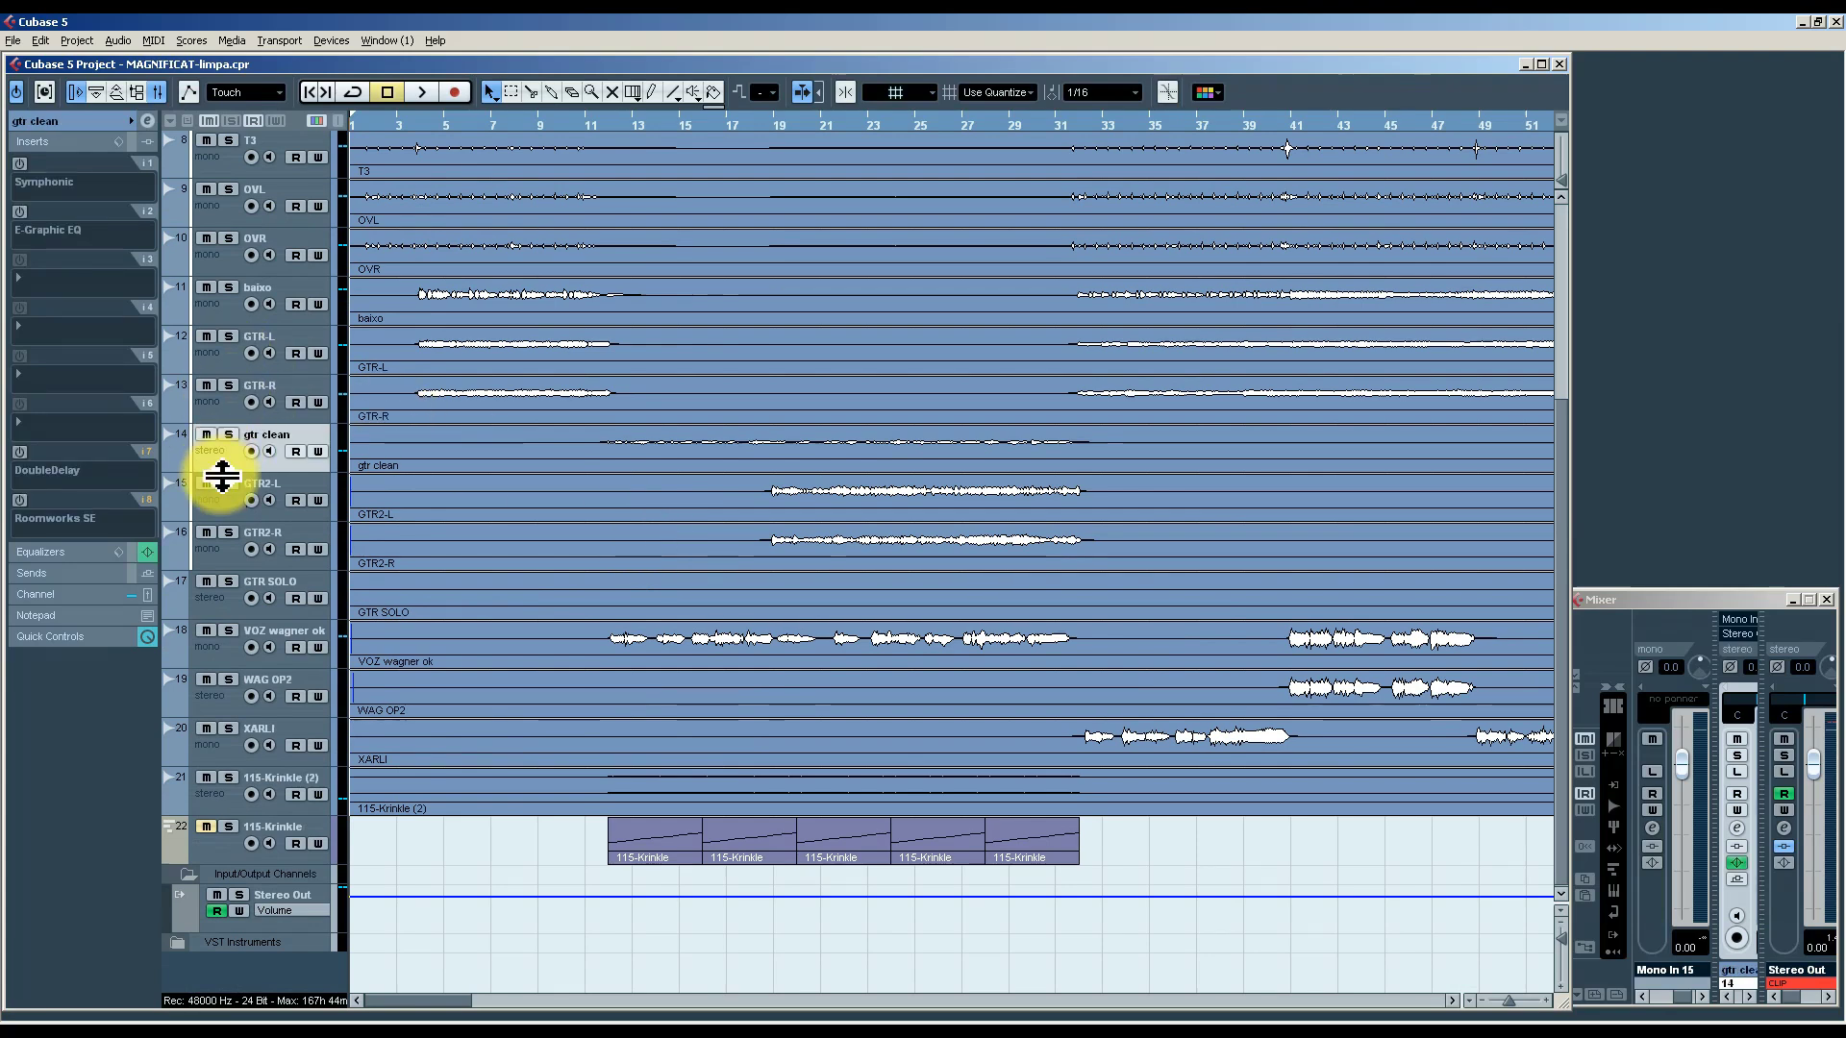
{"action": "left_click", "coordinate": [220, 503]}
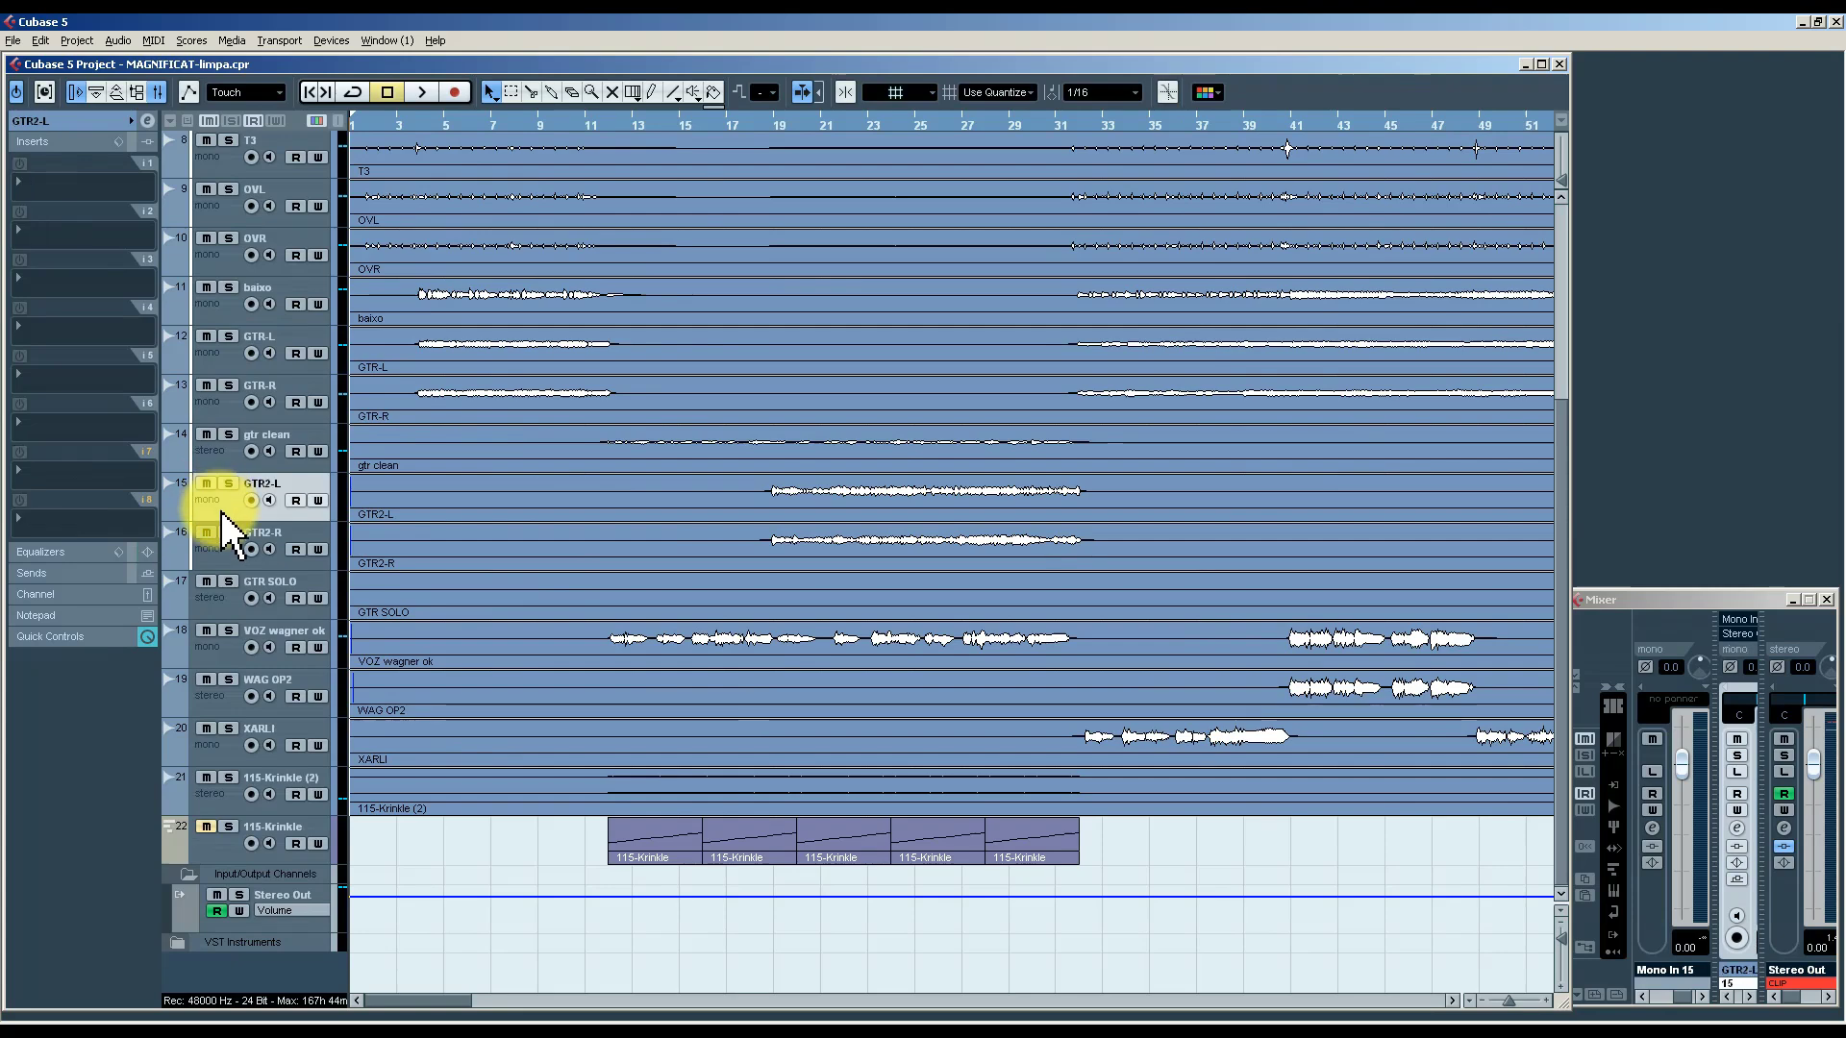
{"action": "left_click", "coordinate": [220, 558]}
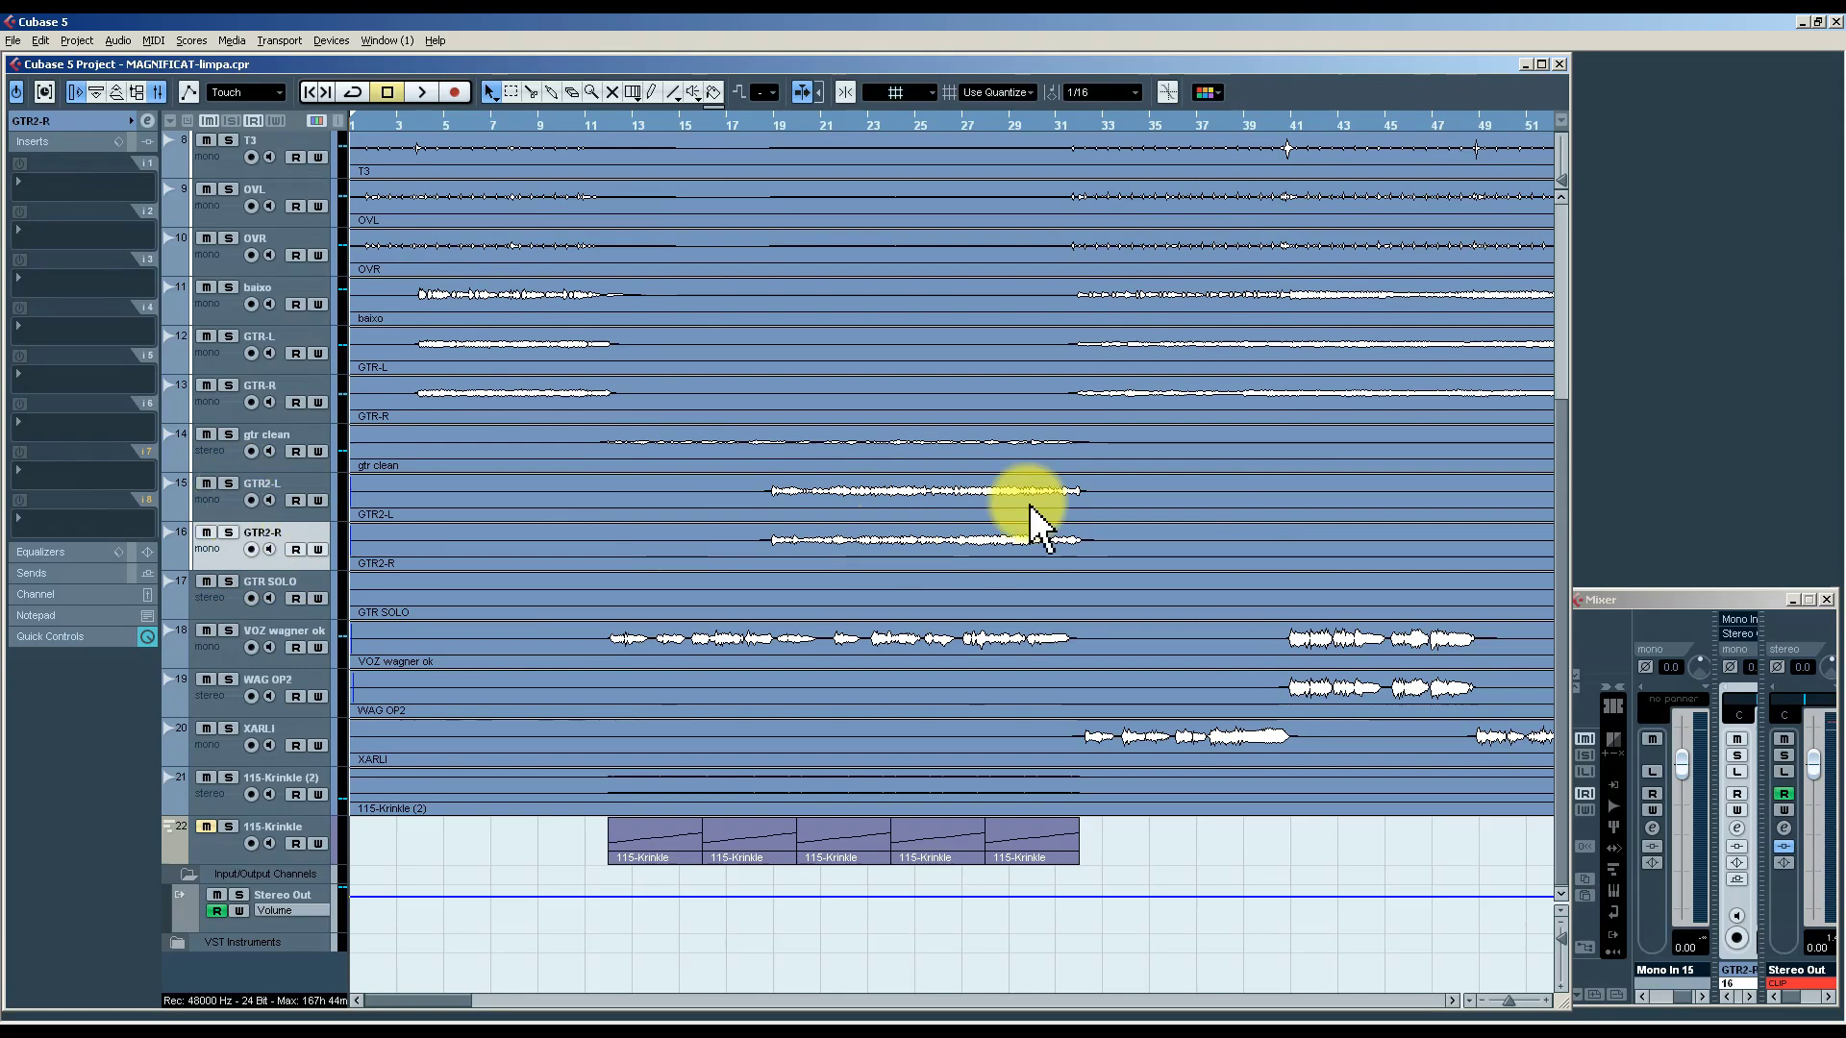
Check the inserts of the GTR SOLO track and the vocal on track 18 with the whole song in view.
{"action": "key", "text": "g"}
{"action": "key", "text": "g"}
{"action": "key", "text": "g"}
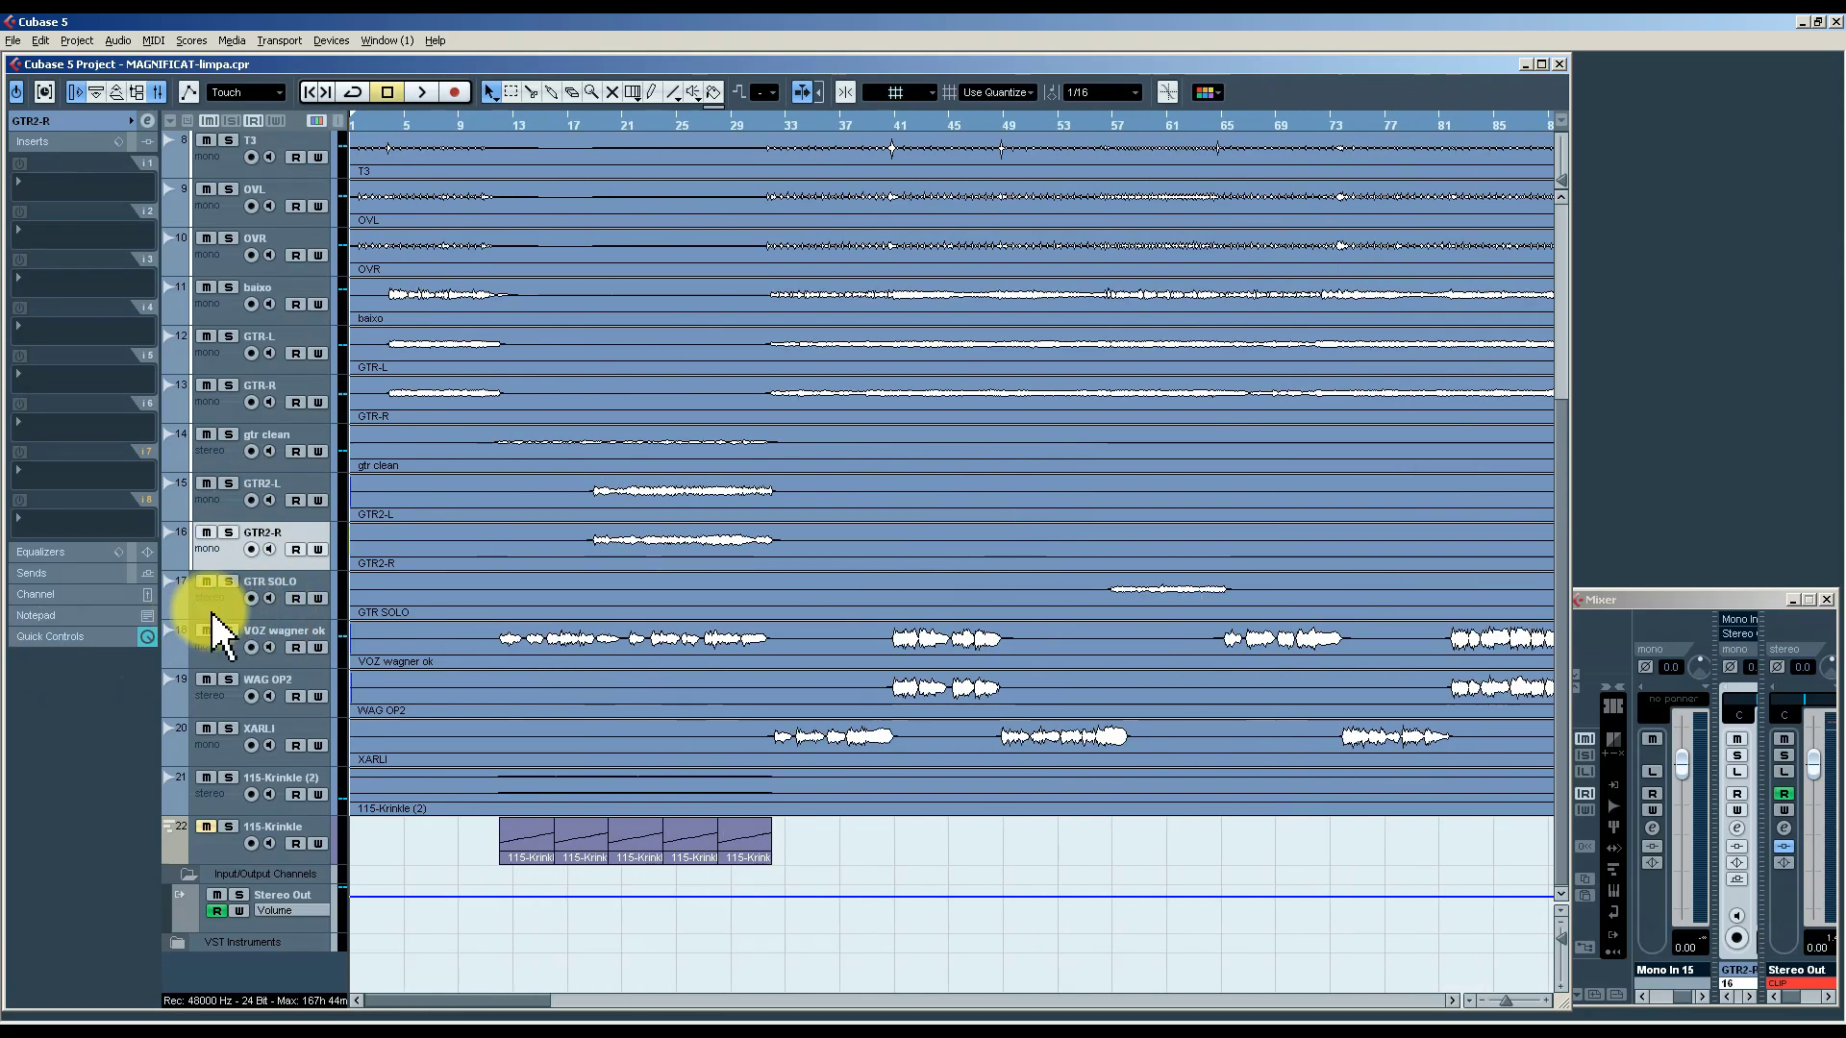
{"action": "left_click", "coordinate": [225, 610]}
{"action": "key", "text": "g"}
{"action": "key", "text": "g"}
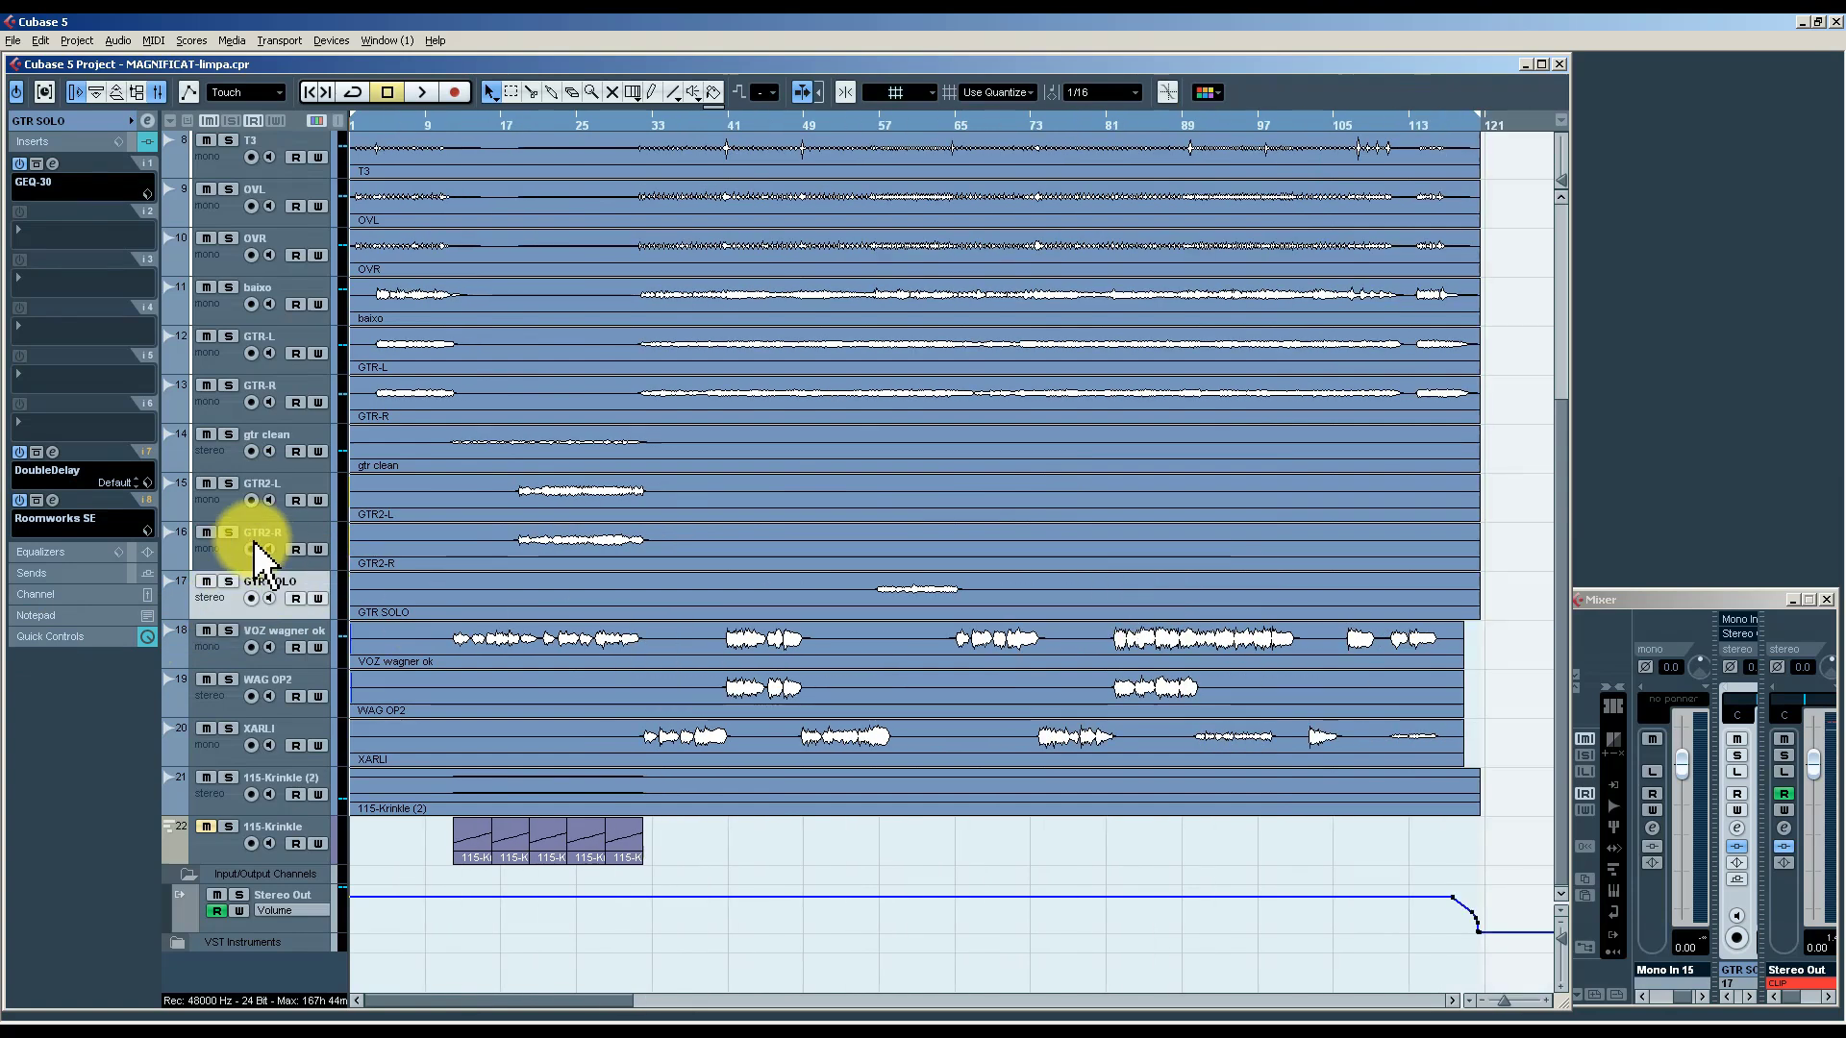
{"action": "left_click", "coordinate": [233, 657]}
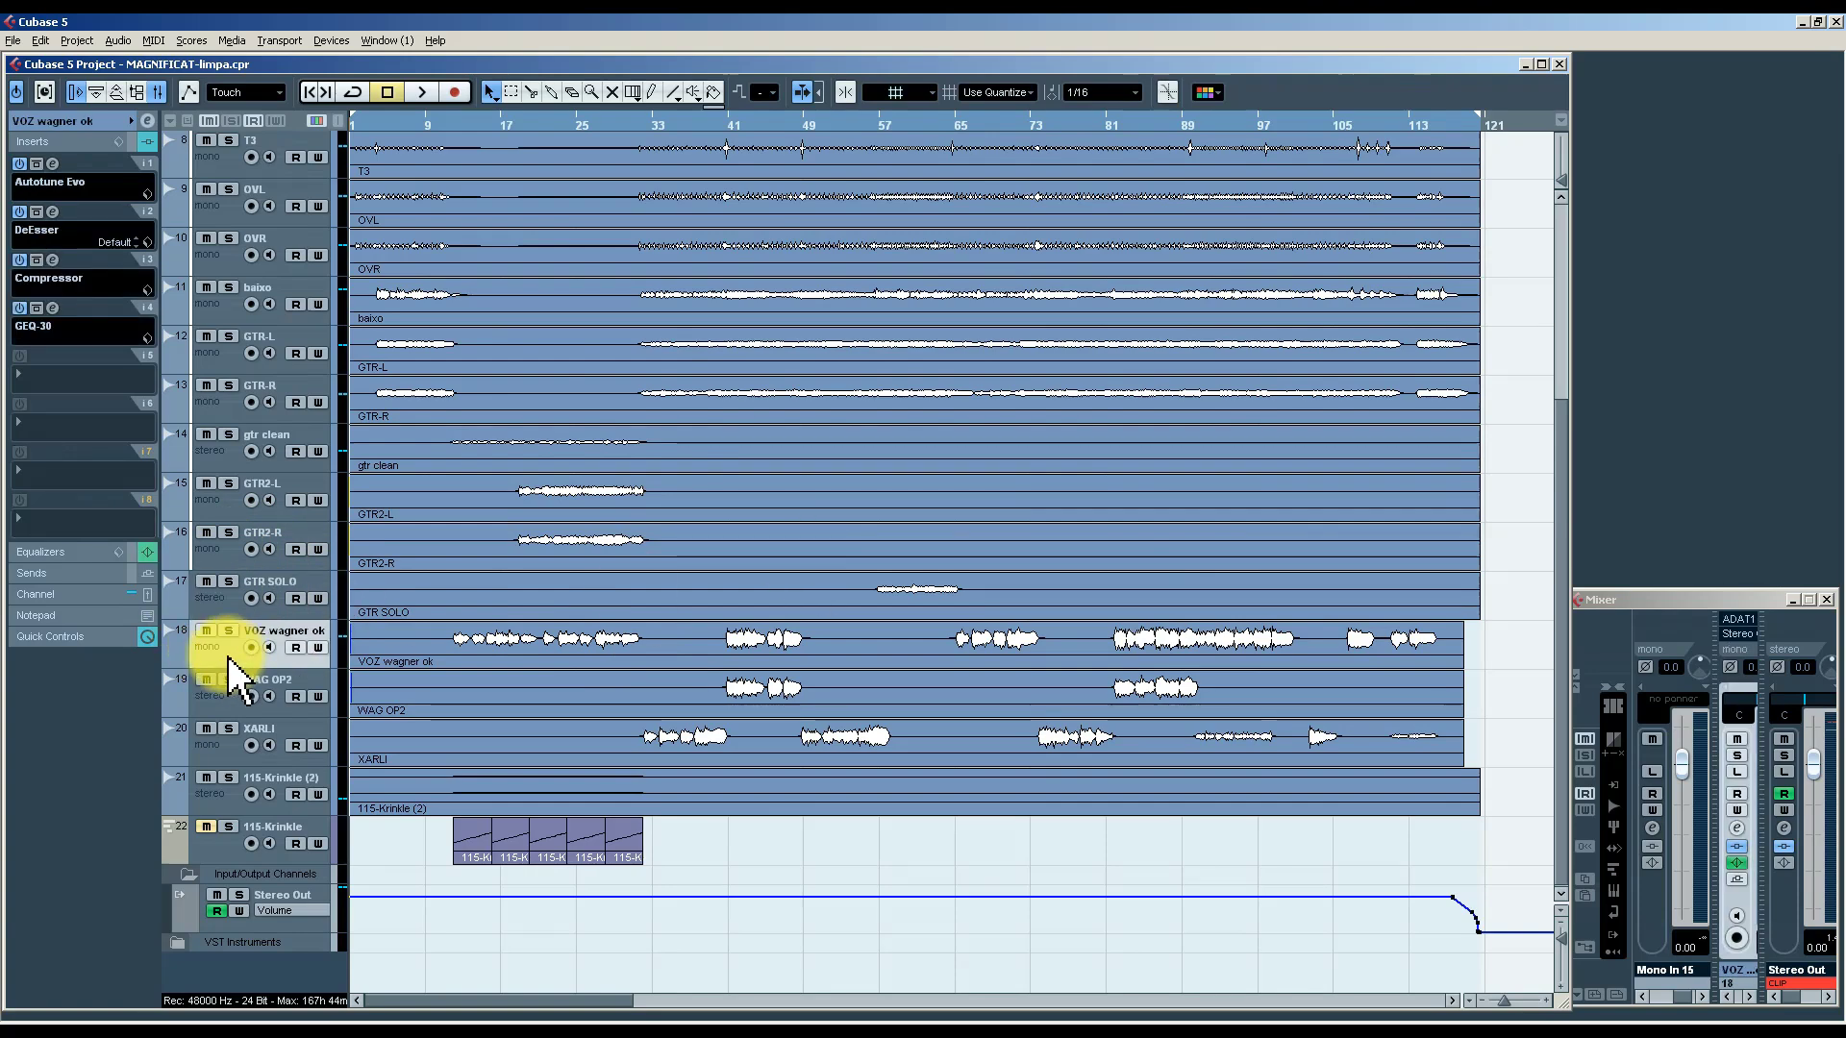
Check the inserts of the vocal tracks 19 and 20 and the 115-Krinkle (2) track, and briefly select the latter's audio event.
{"action": "left_click", "coordinate": [215, 709]}
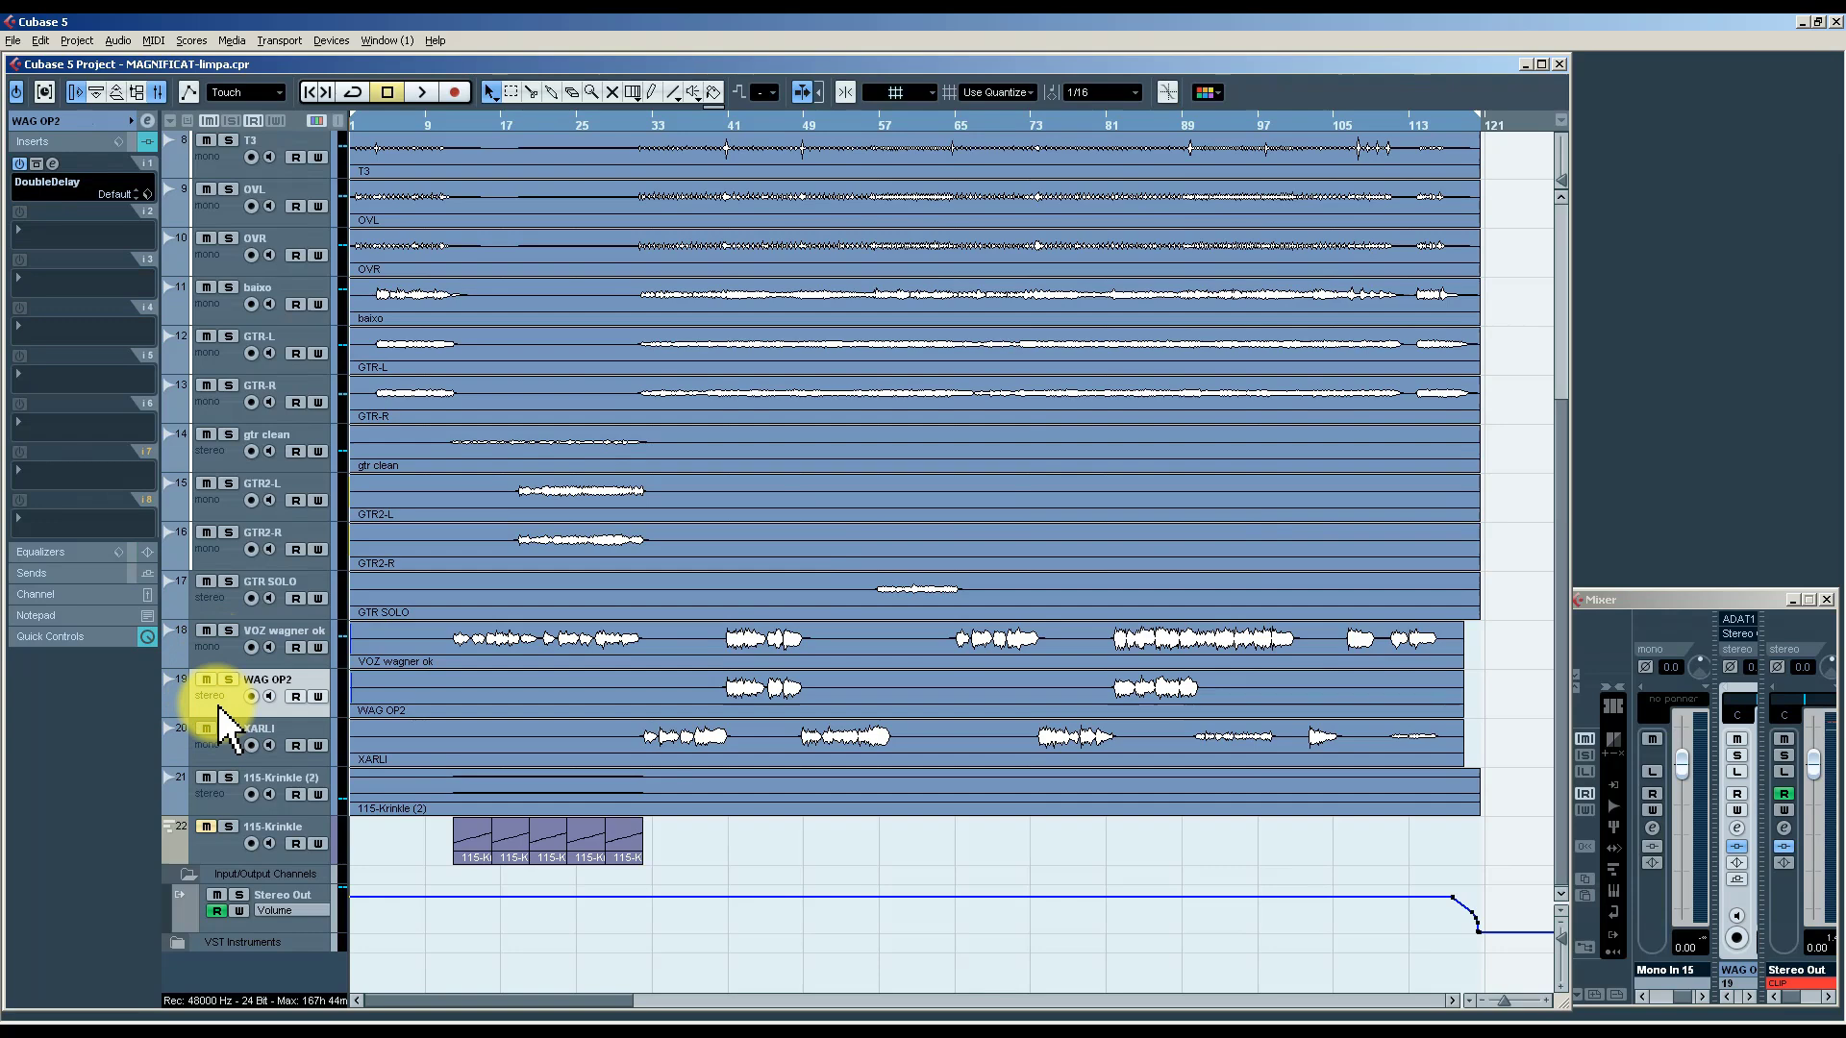
{"action": "left_click", "coordinate": [227, 765]}
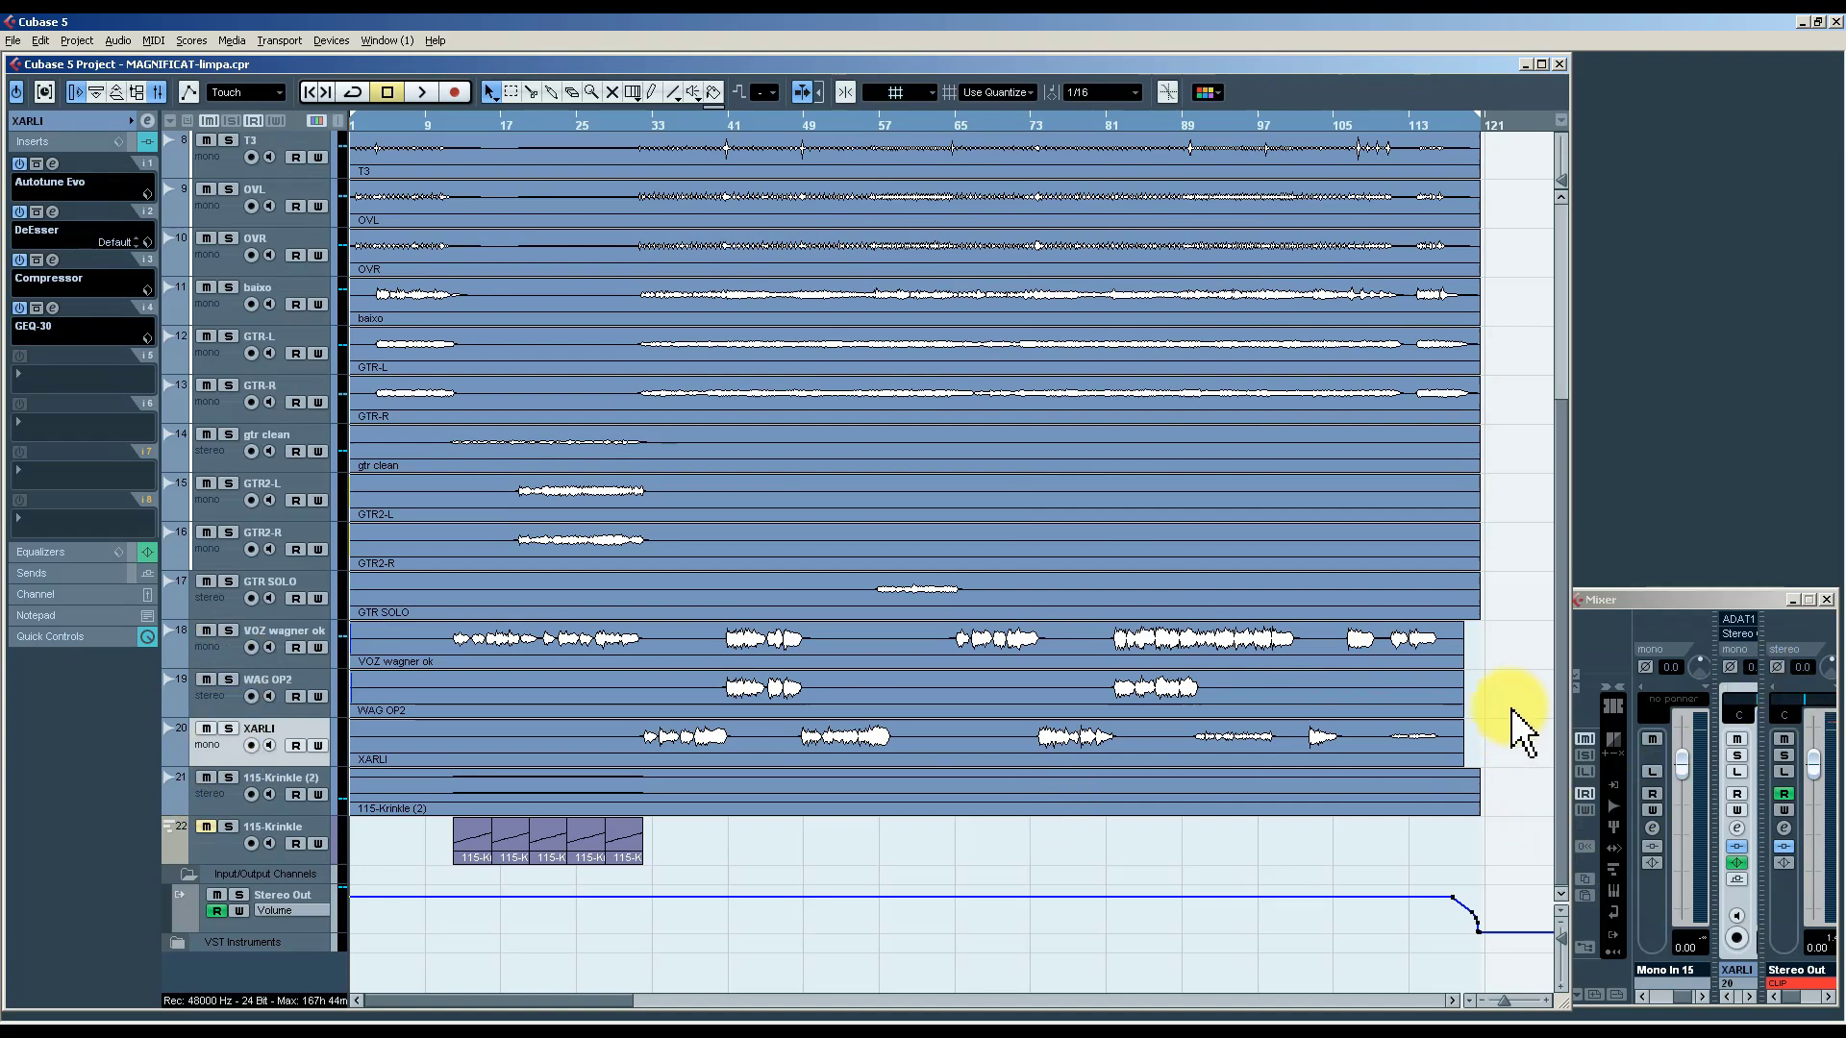
{"action": "left_click", "coordinate": [212, 806]}
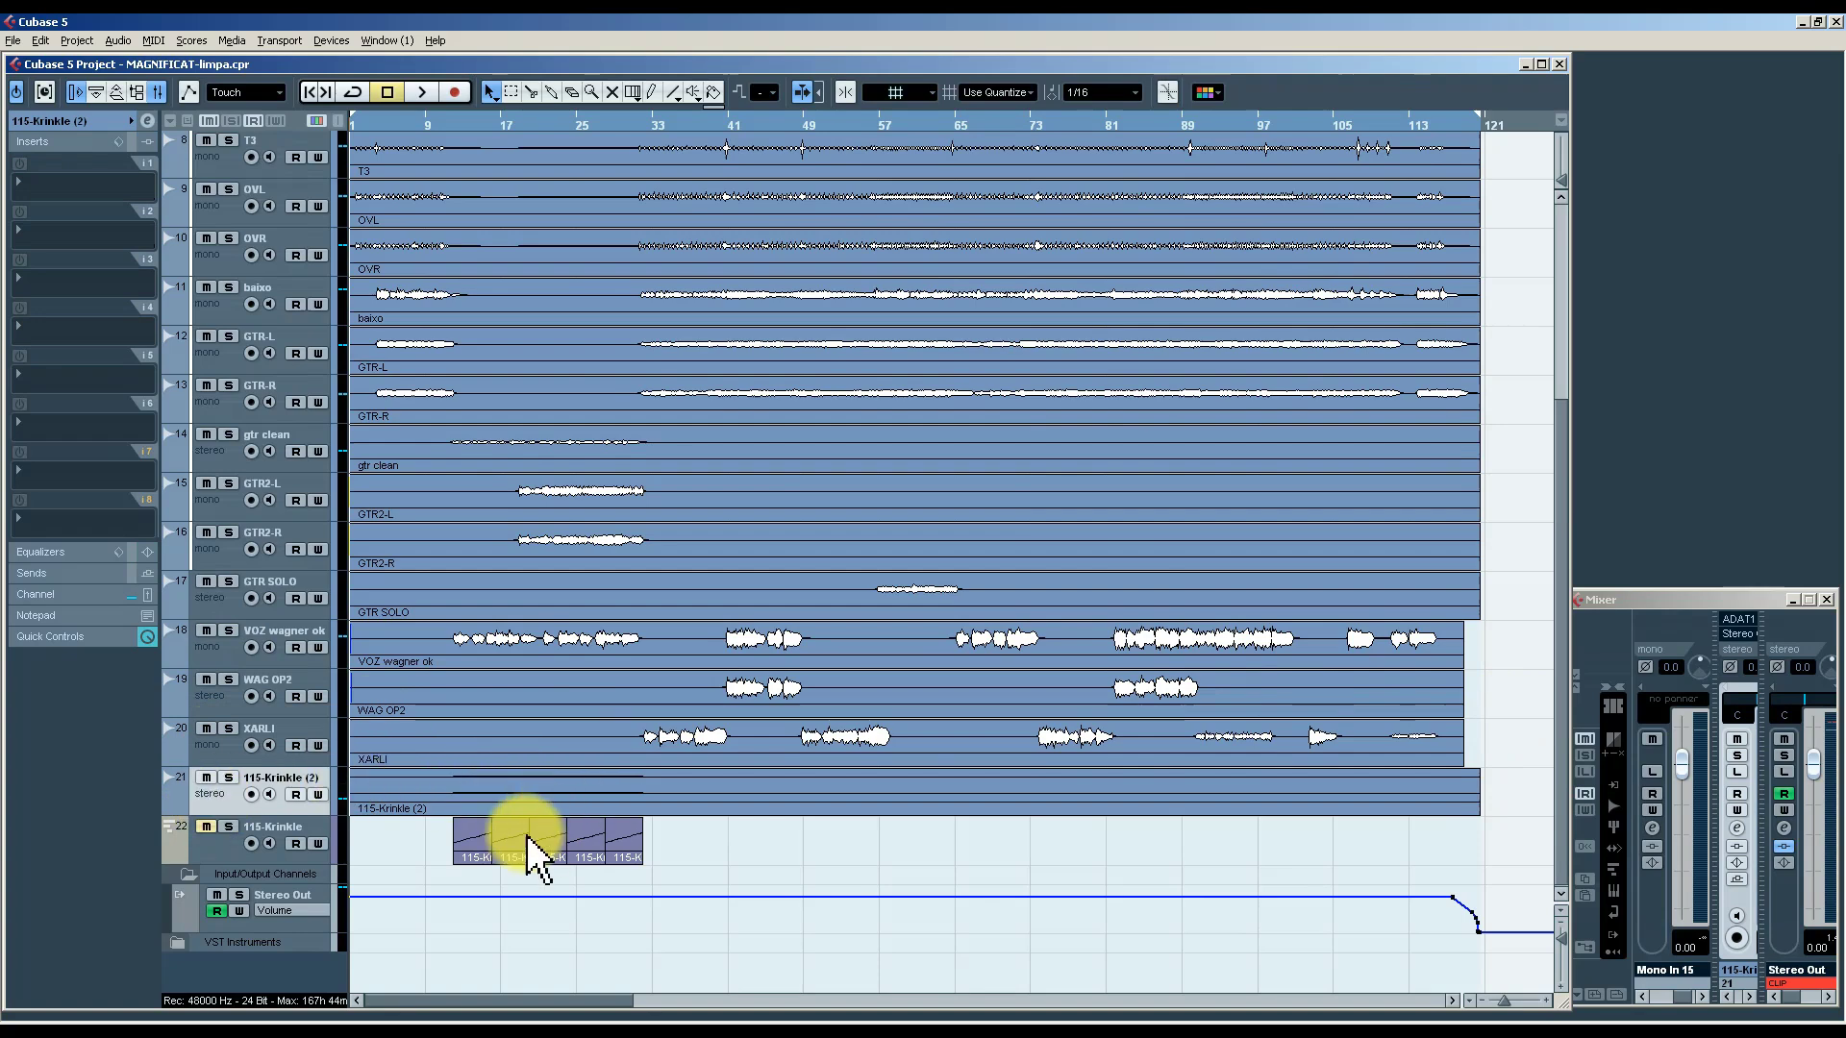
{"action": "left_click", "coordinate": [563, 806]}
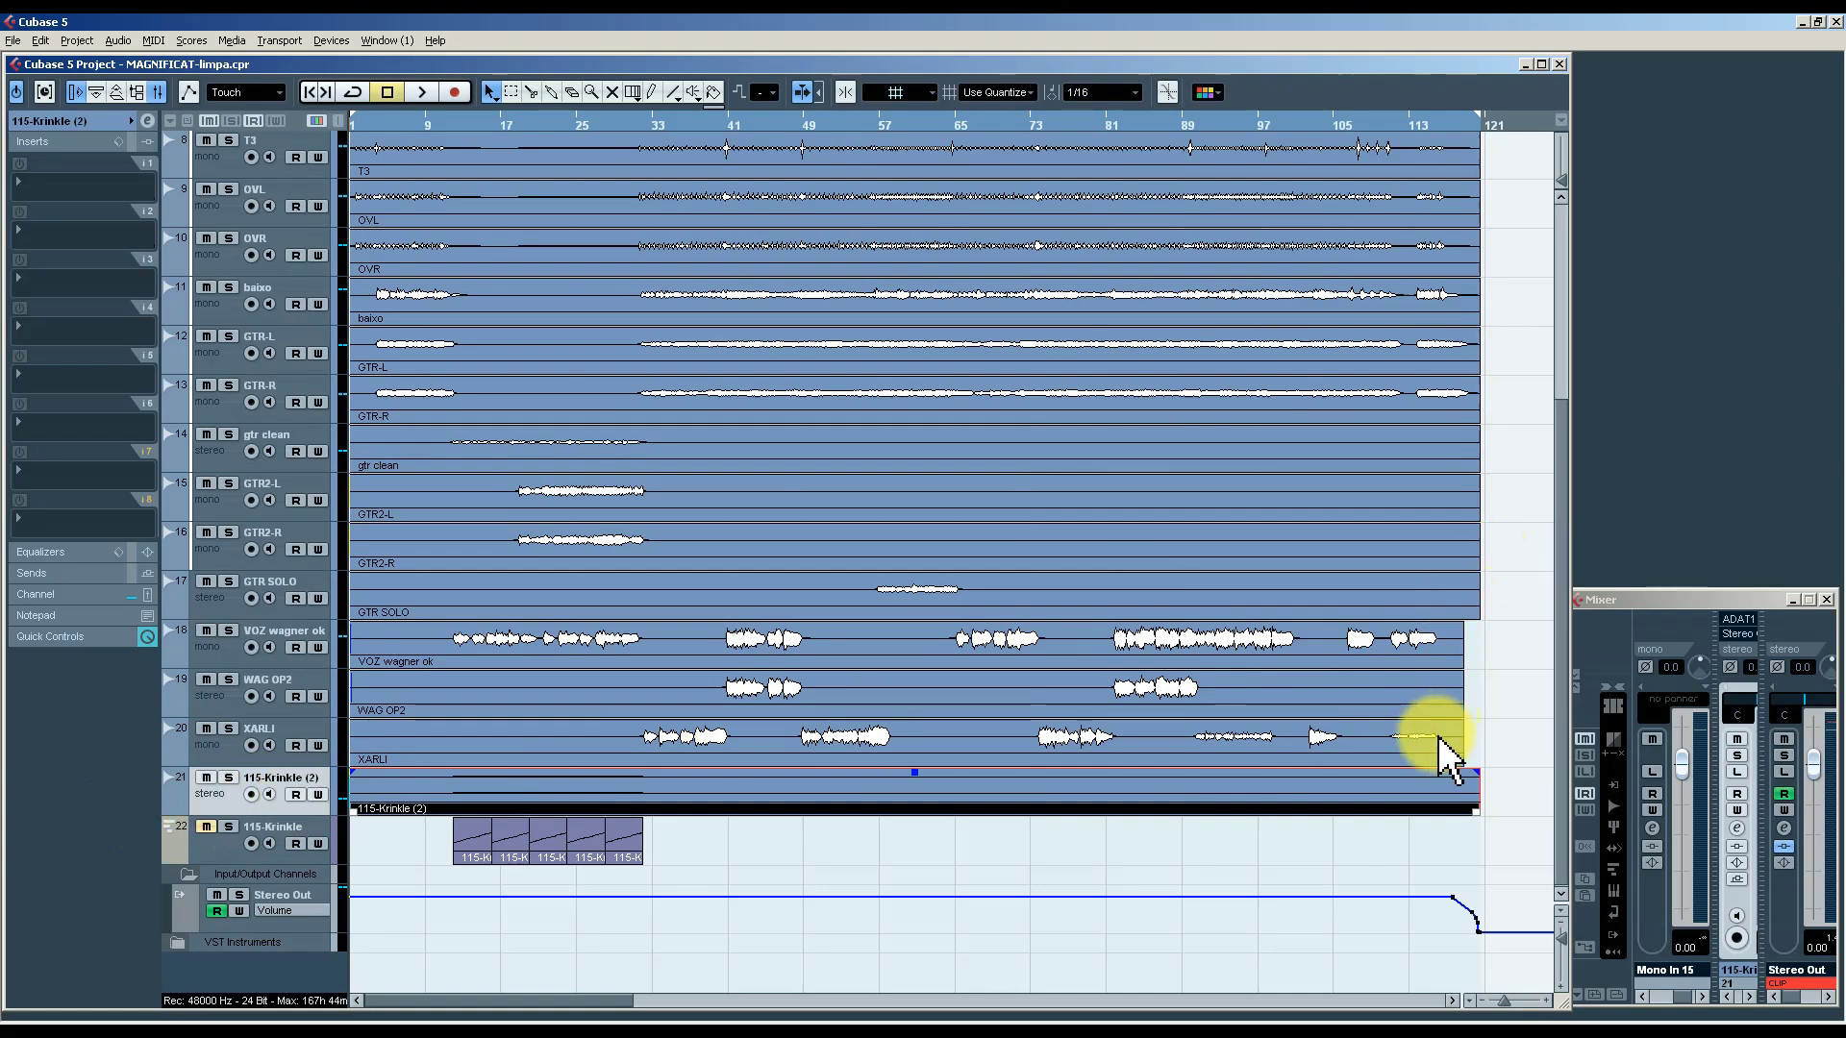
{"action": "left_click", "coordinate": [1514, 748]}
Mute every track from baixo through 115-Krinkle (2), leaving the BB to OVR drum tracks audible.
{"action": "scroll", "coordinate": [1514, 748], "scroll_direction": "up", "scroll_amount": 5}
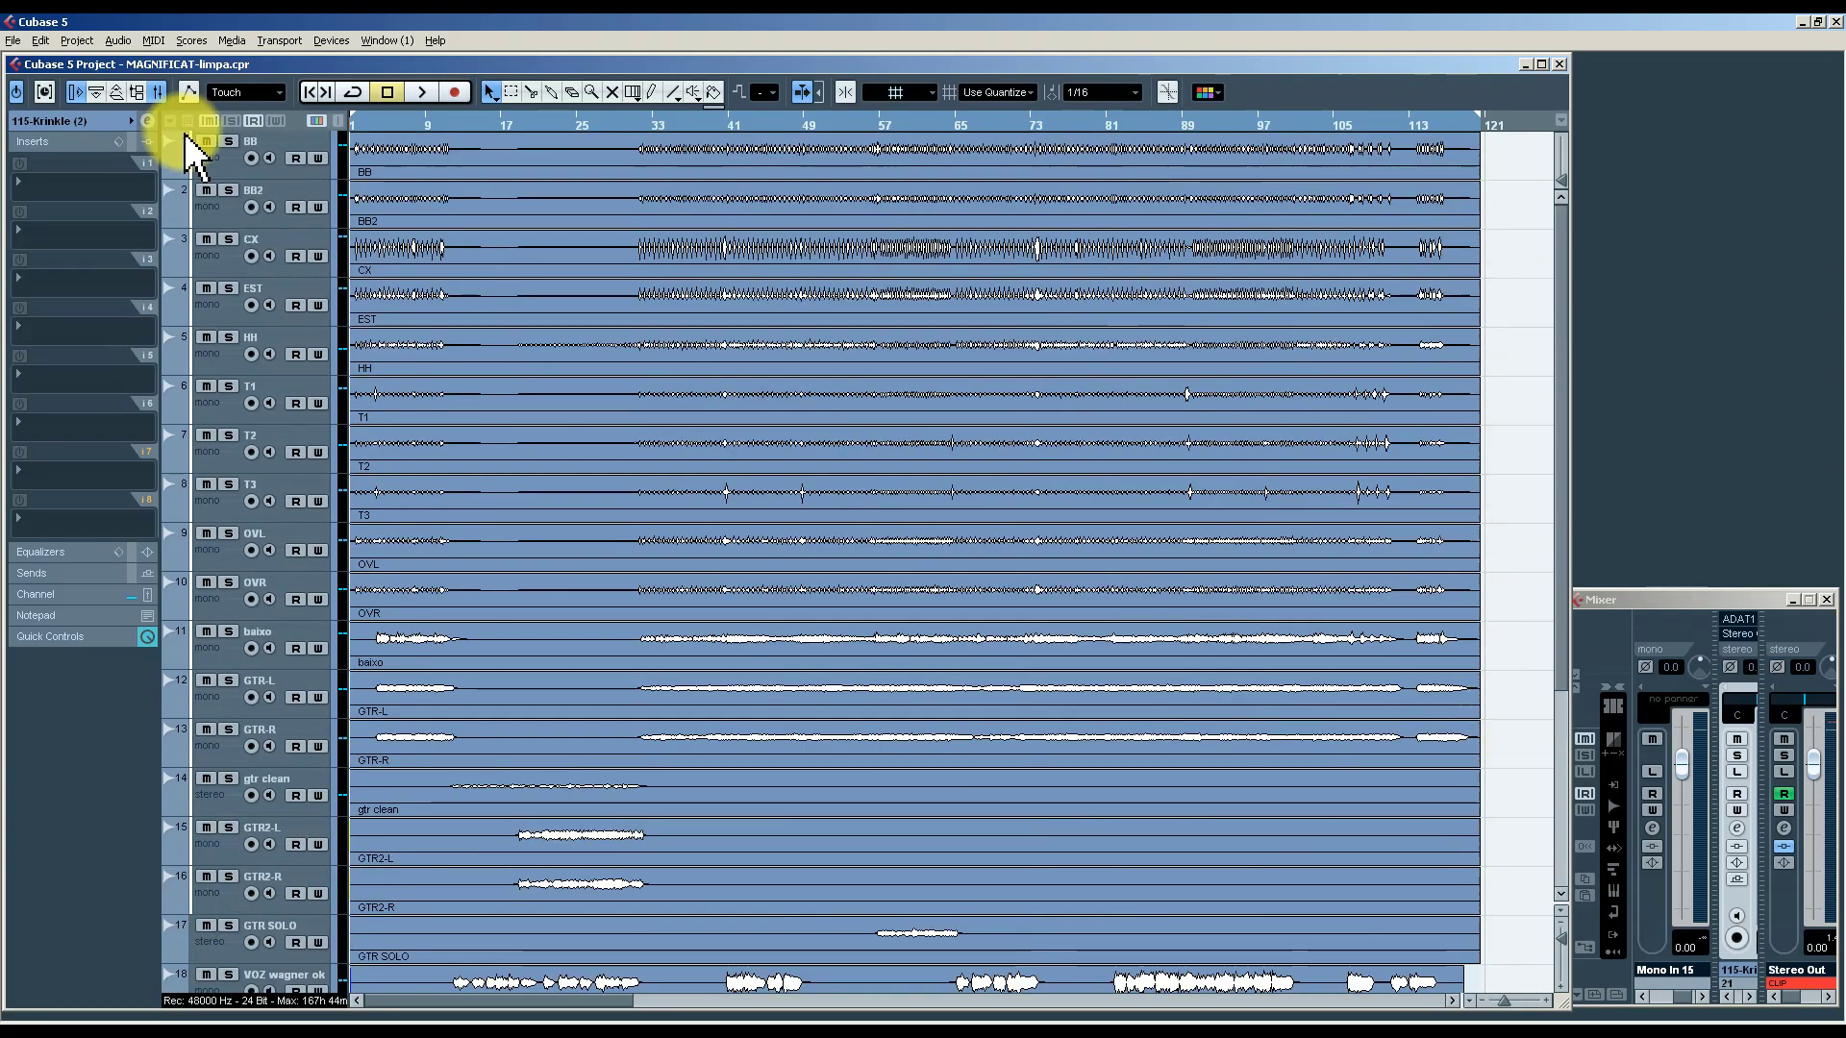
{"action": "left_click", "coordinate": [230, 164]}
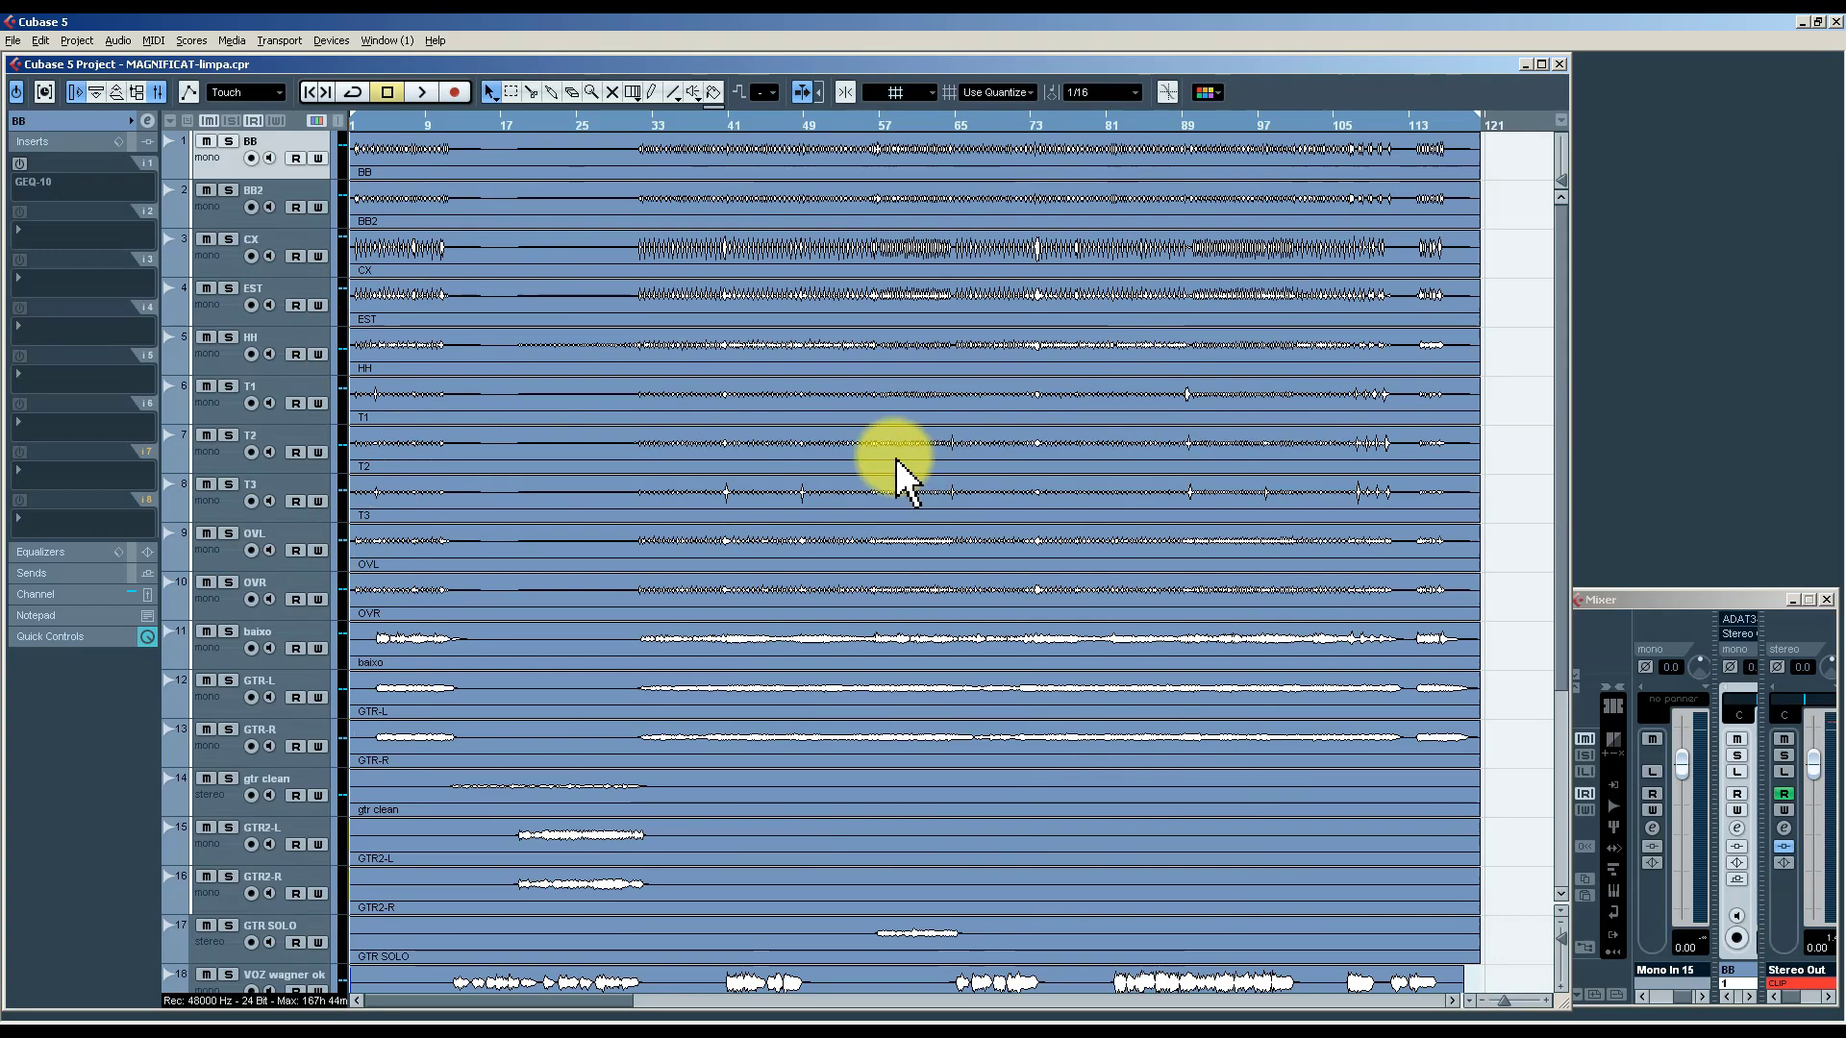
{"action": "scroll", "coordinate": [309, 618], "scroll_direction": "down", "scroll_amount": 4}
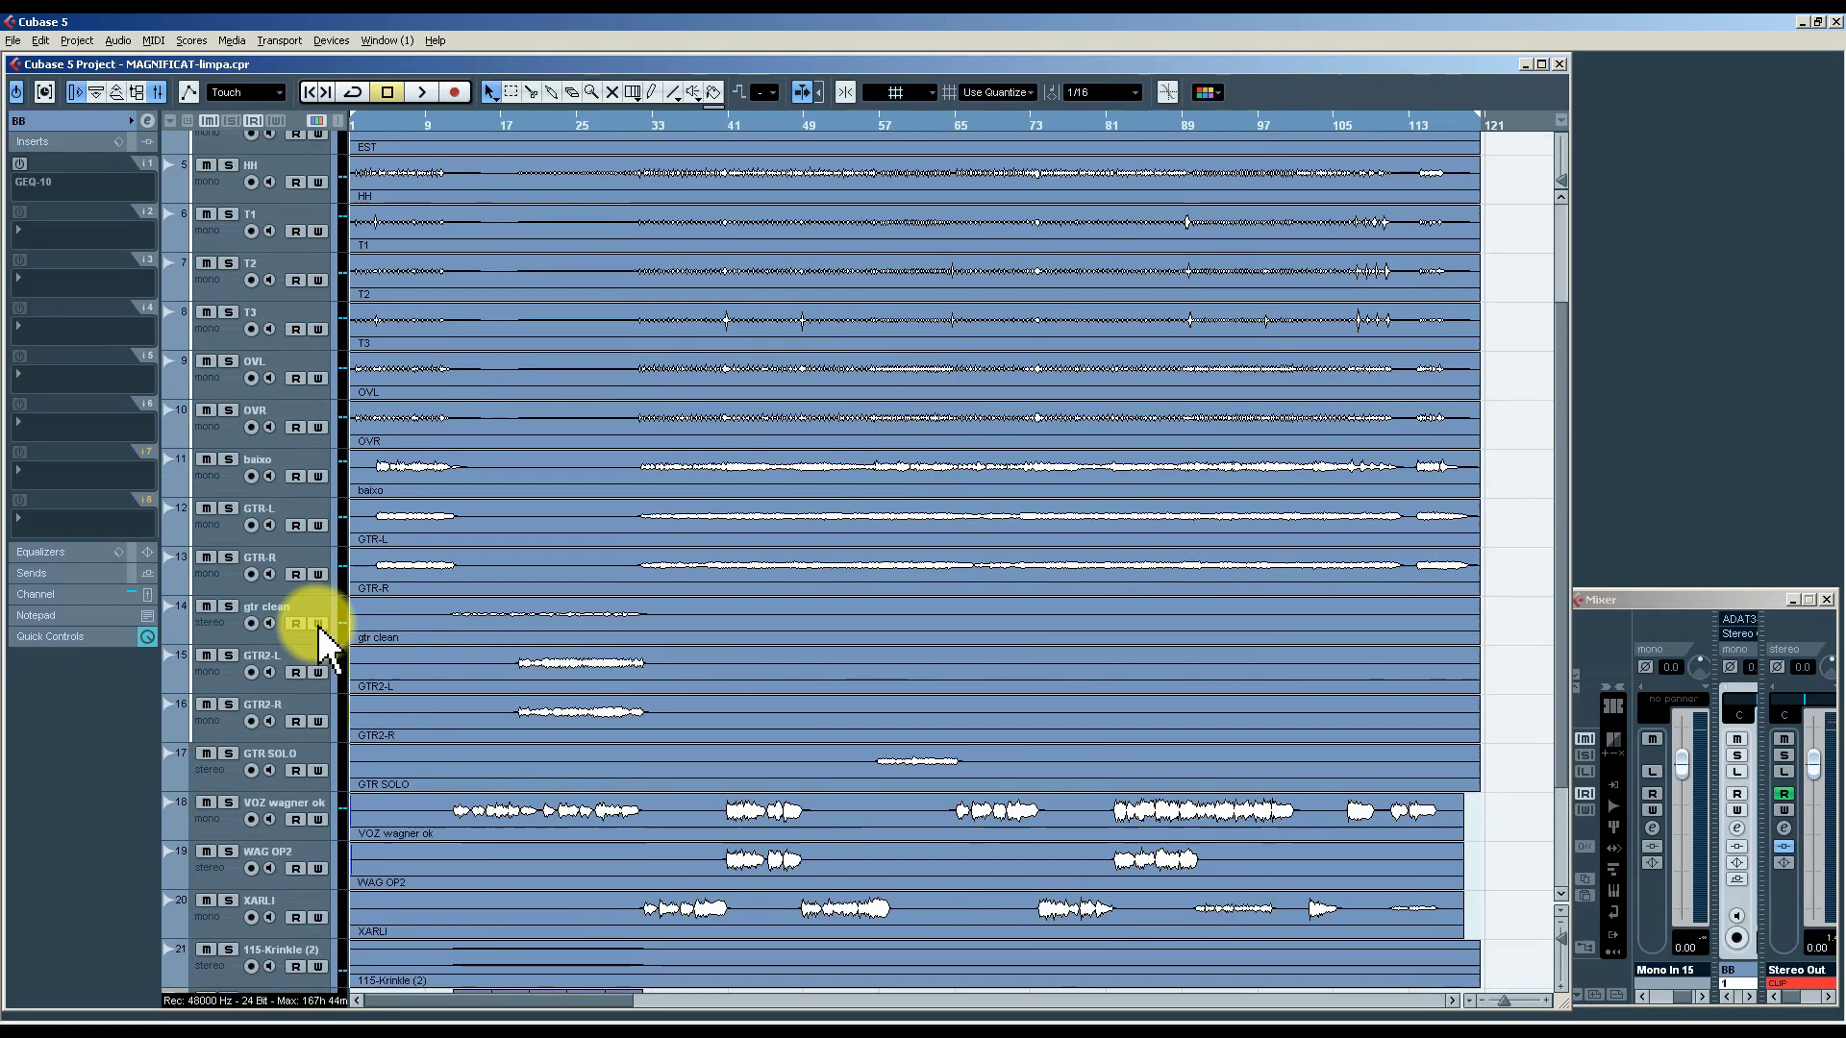
{"action": "left_click", "coordinate": [231, 502]}
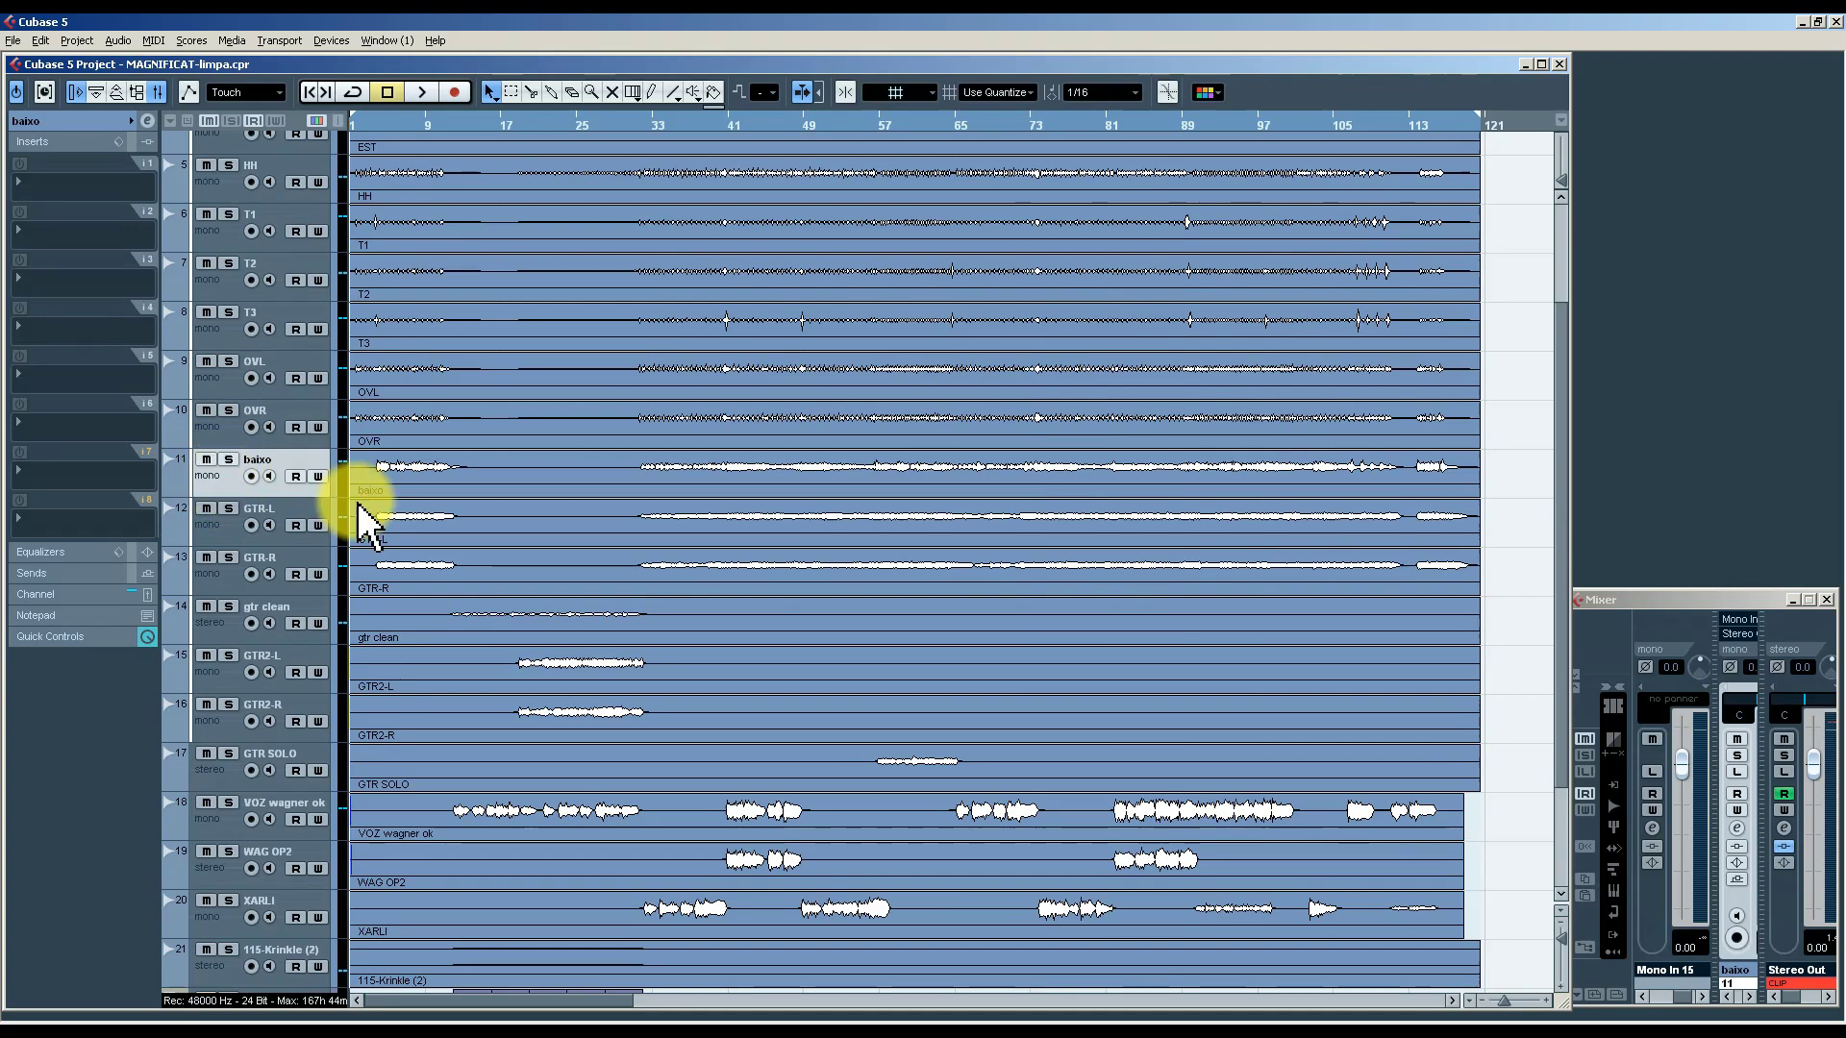
{"action": "scroll", "coordinate": [555, 535], "scroll_direction": "down", "scroll_amount": 4}
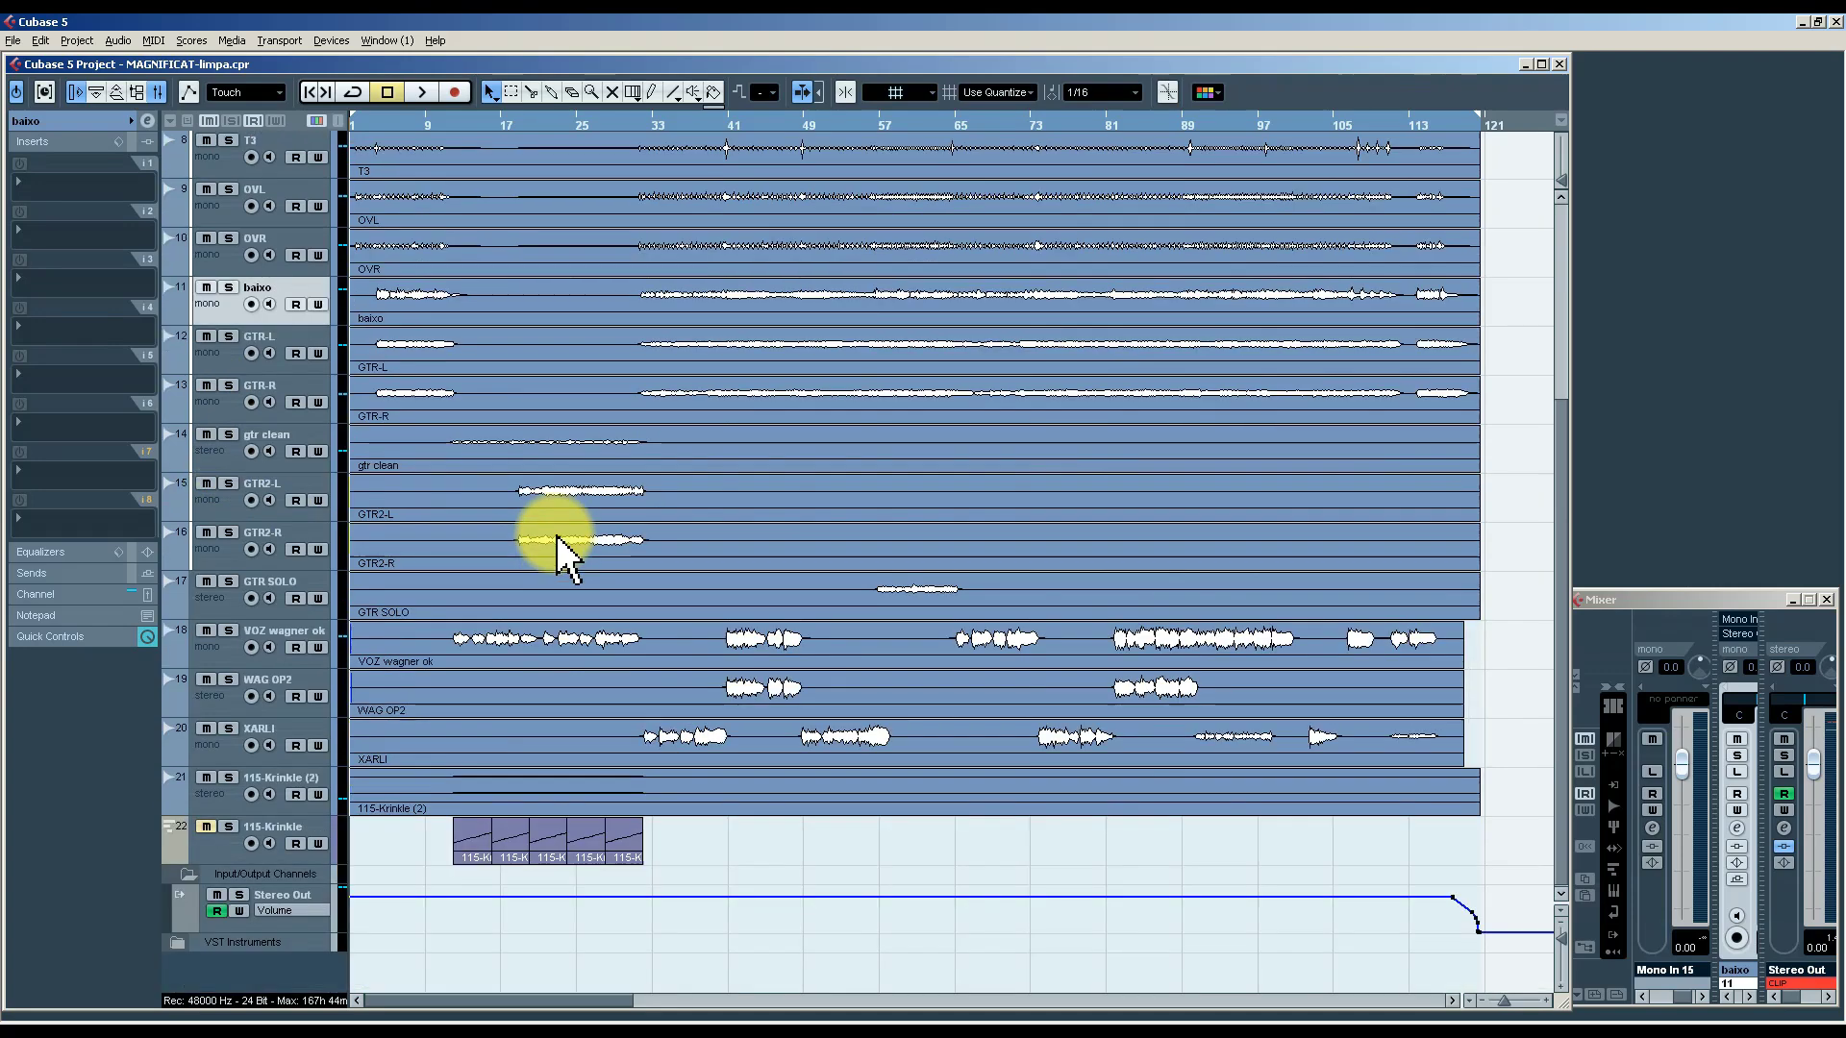
{"action": "left_click", "coordinate": [220, 803]}
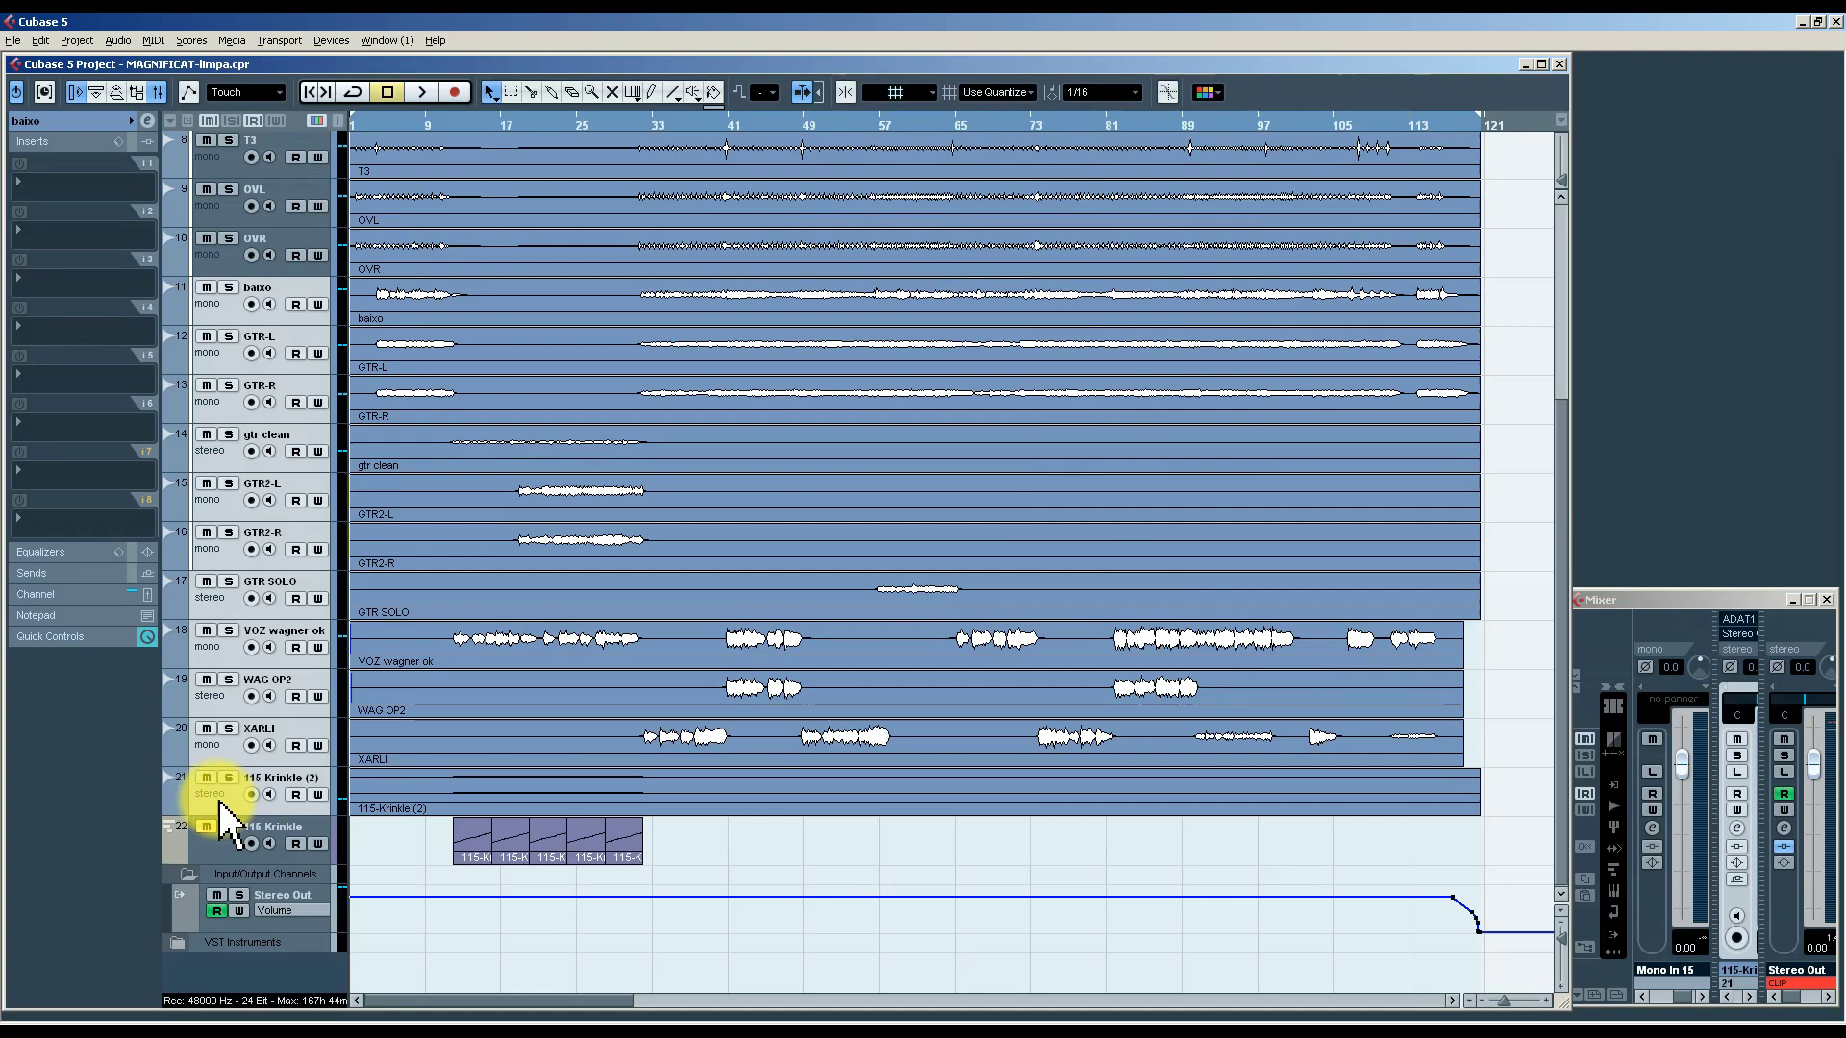
Play the drum tracks from just before the first snare hit in bar 1, using a close view of the opening bars.
{"action": "scroll", "coordinate": [1006, 580], "scroll_direction": "up", "scroll_amount": 3}
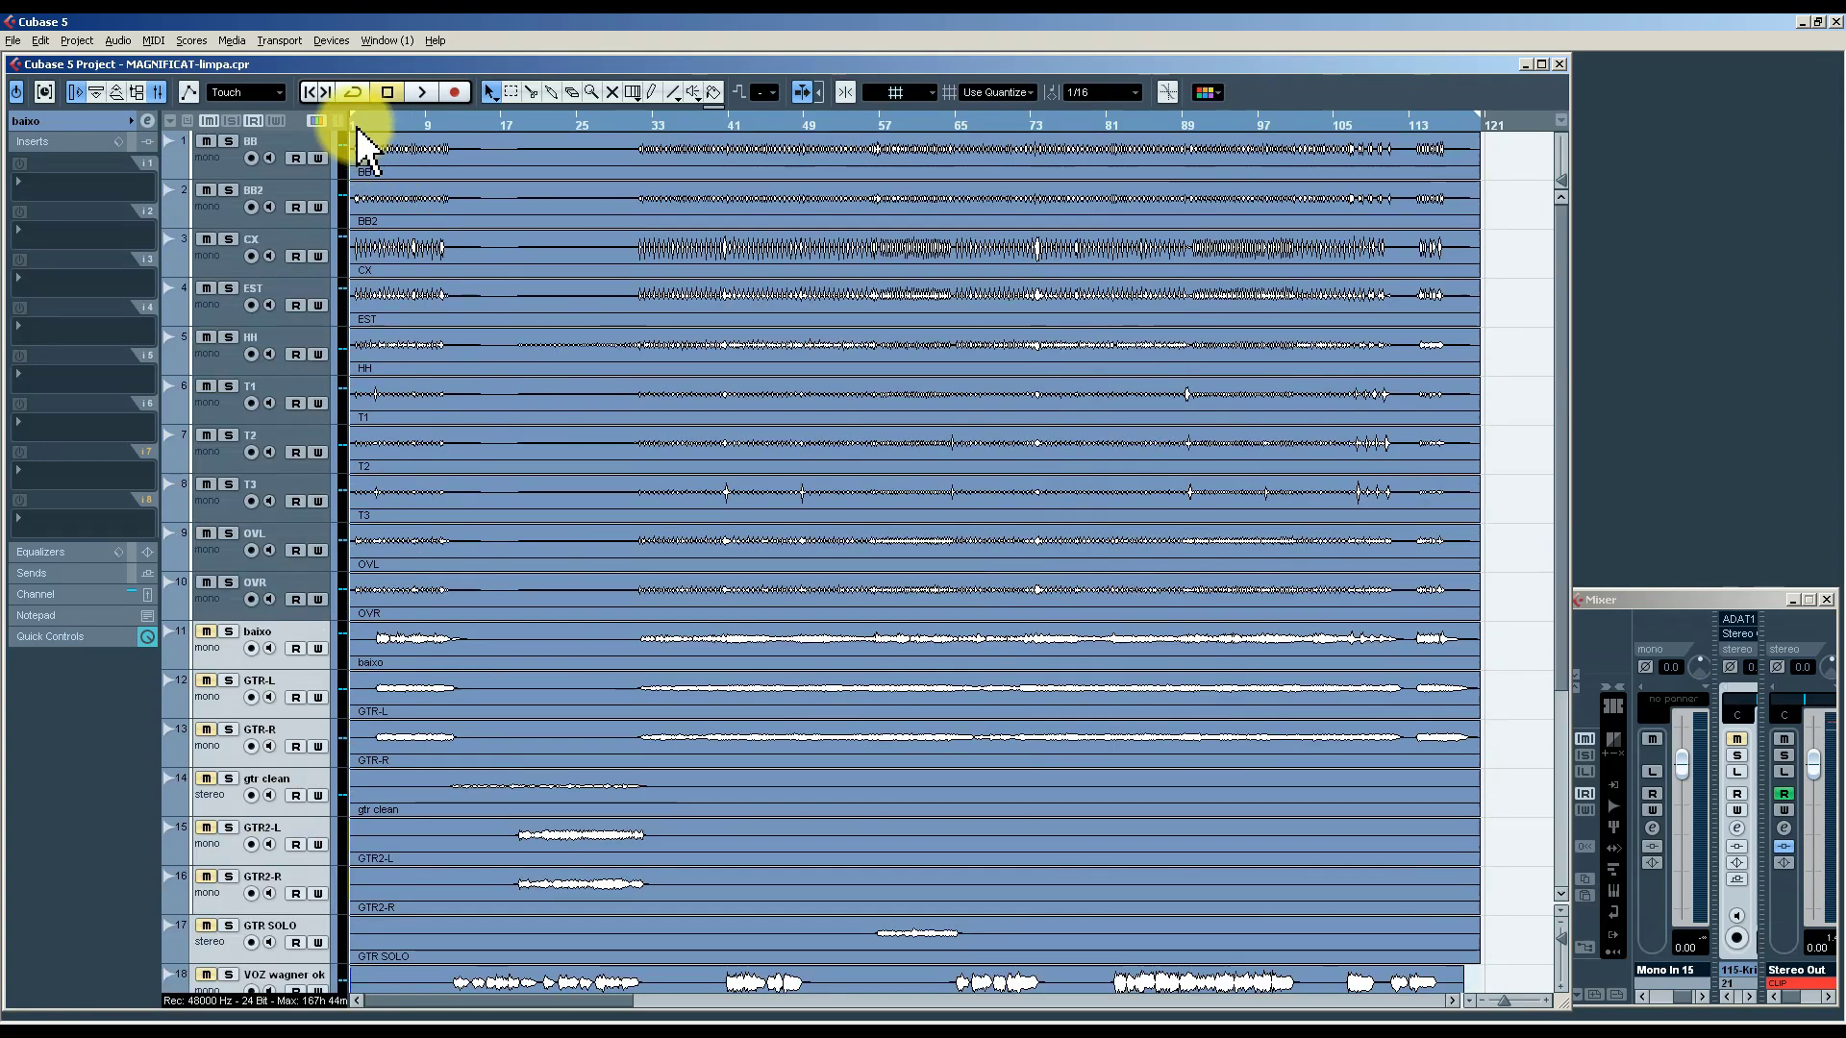
{"action": "key", "text": "h"}
{"action": "key", "text": "h"}
{"action": "key", "text": "h"}
{"action": "key", "text": "h"}
{"action": "key", "text": "h"}
{"action": "key", "text": "h"}
{"action": "key", "text": "h"}
{"action": "key", "text": "h"}
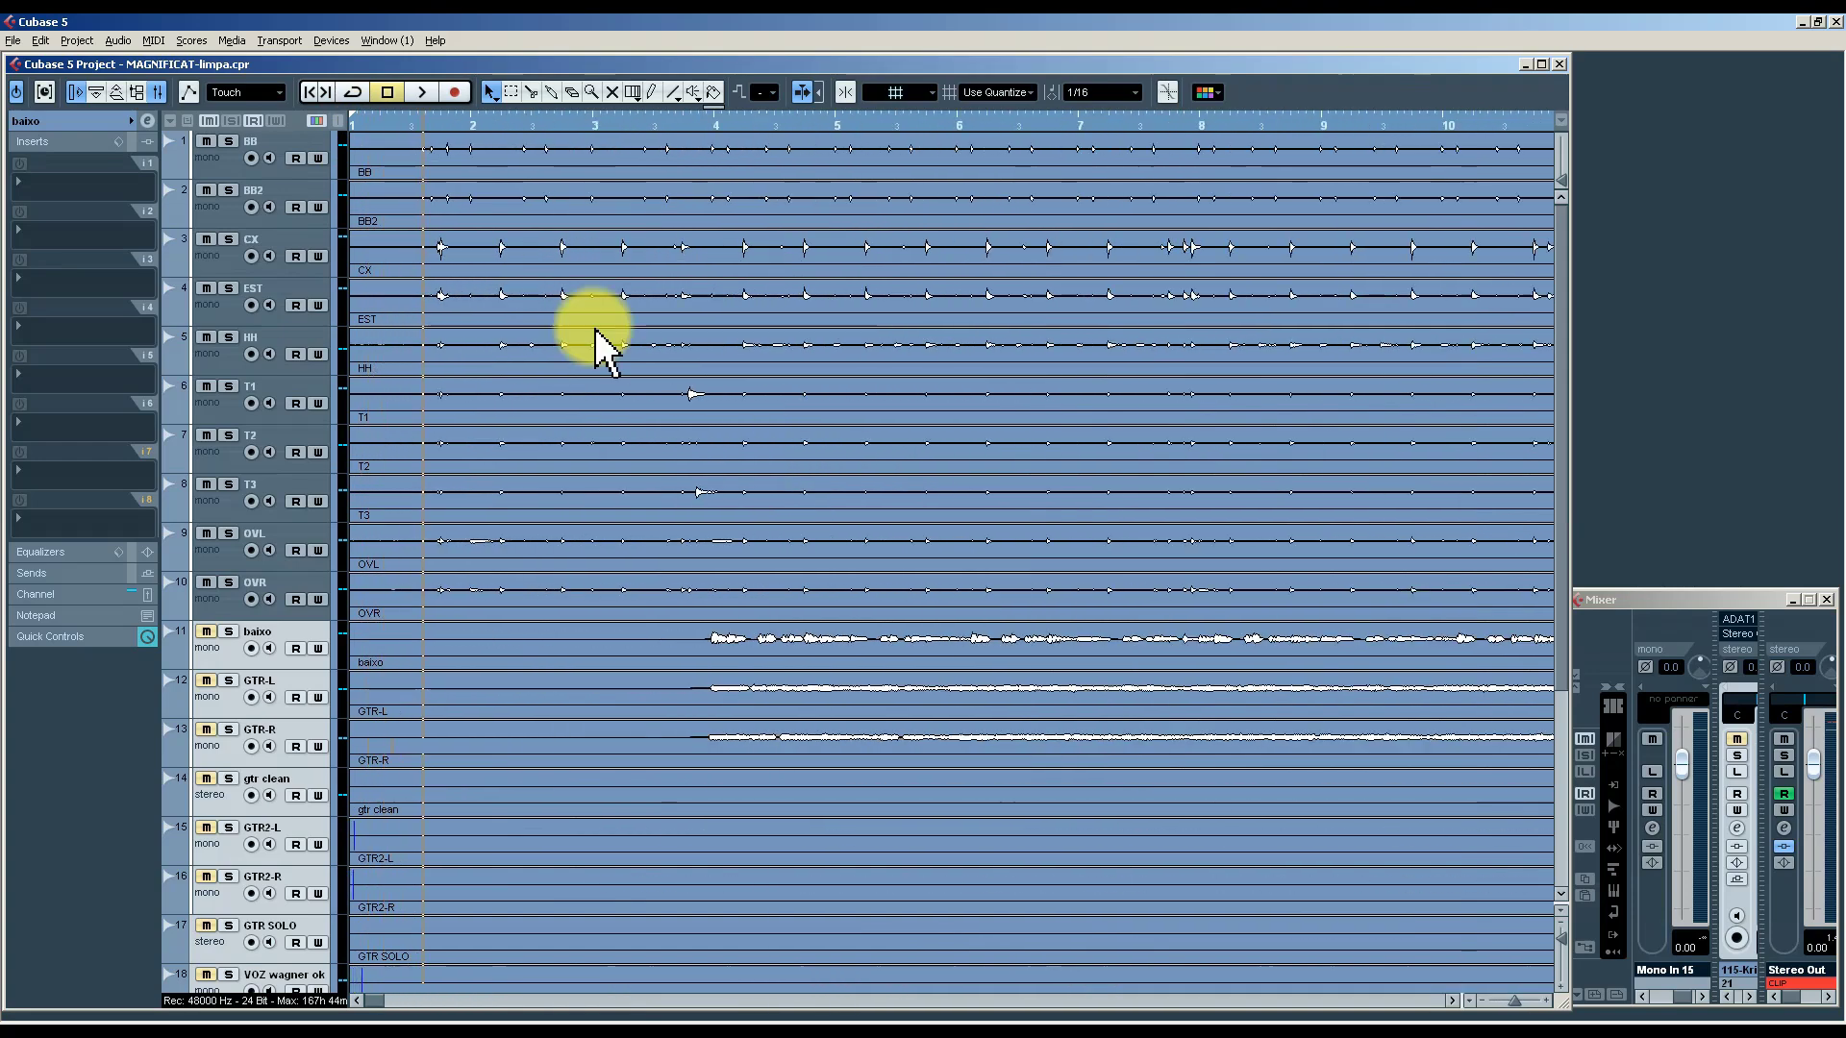
{"action": "left_click", "coordinate": [453, 118]}
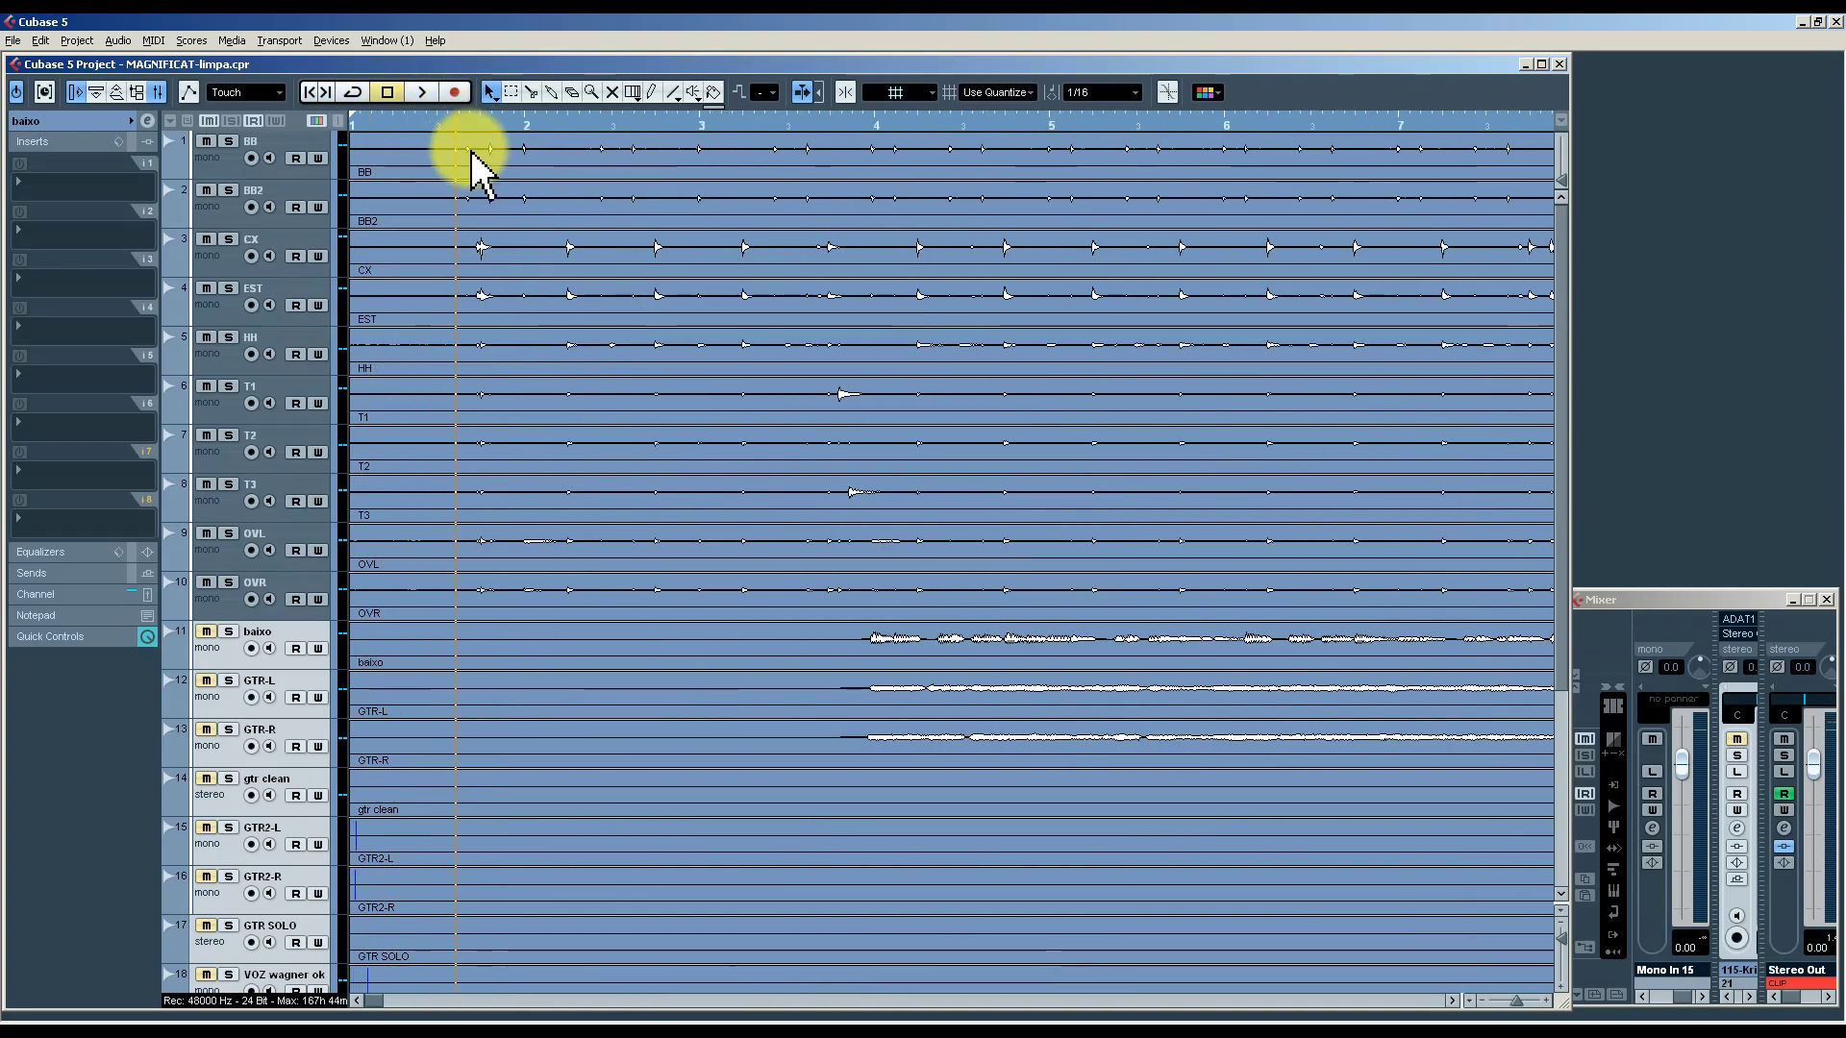
{"action": "key", "text": "g"}
{"action": "key", "text": "g"}
{"action": "key", "text": "space"}
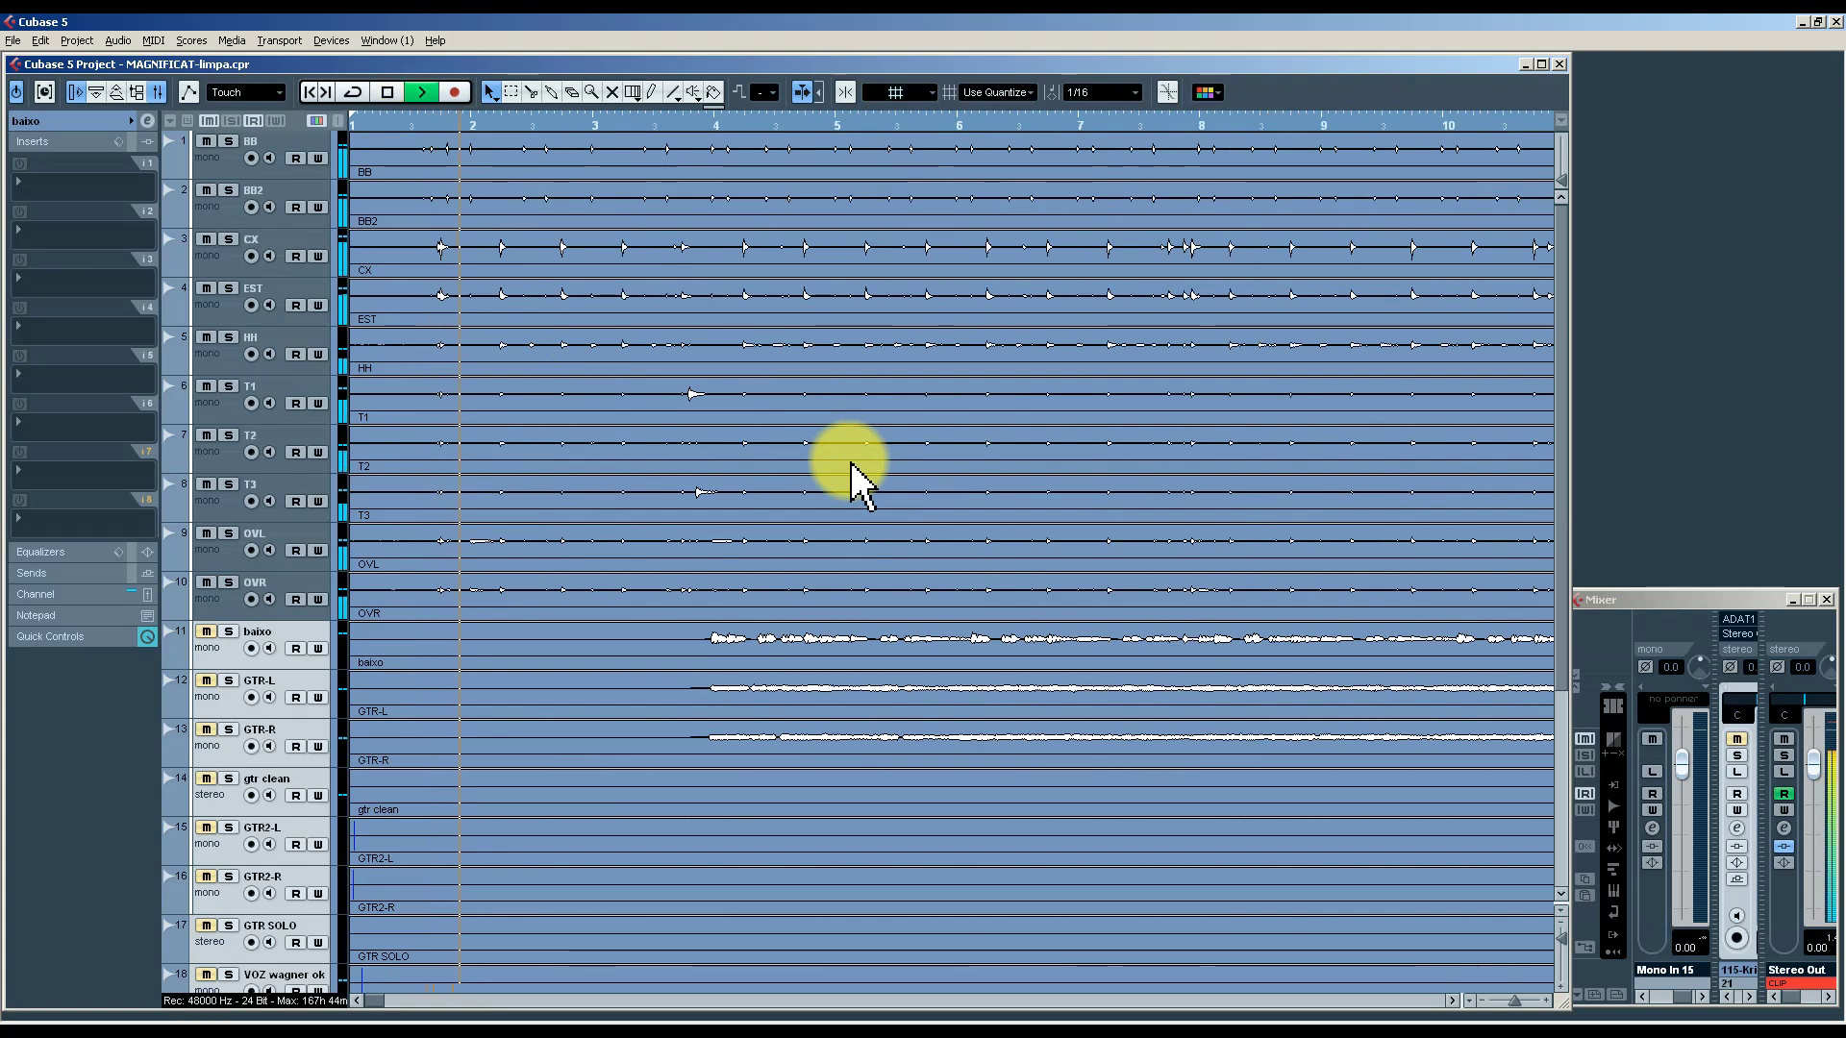
Check the BB and CX drum tracks while the intro plays with more bars in view.
{"action": "key", "text": "g"}
{"action": "key", "text": "g"}
{"action": "key", "text": "g"}
{"action": "key", "text": "g"}
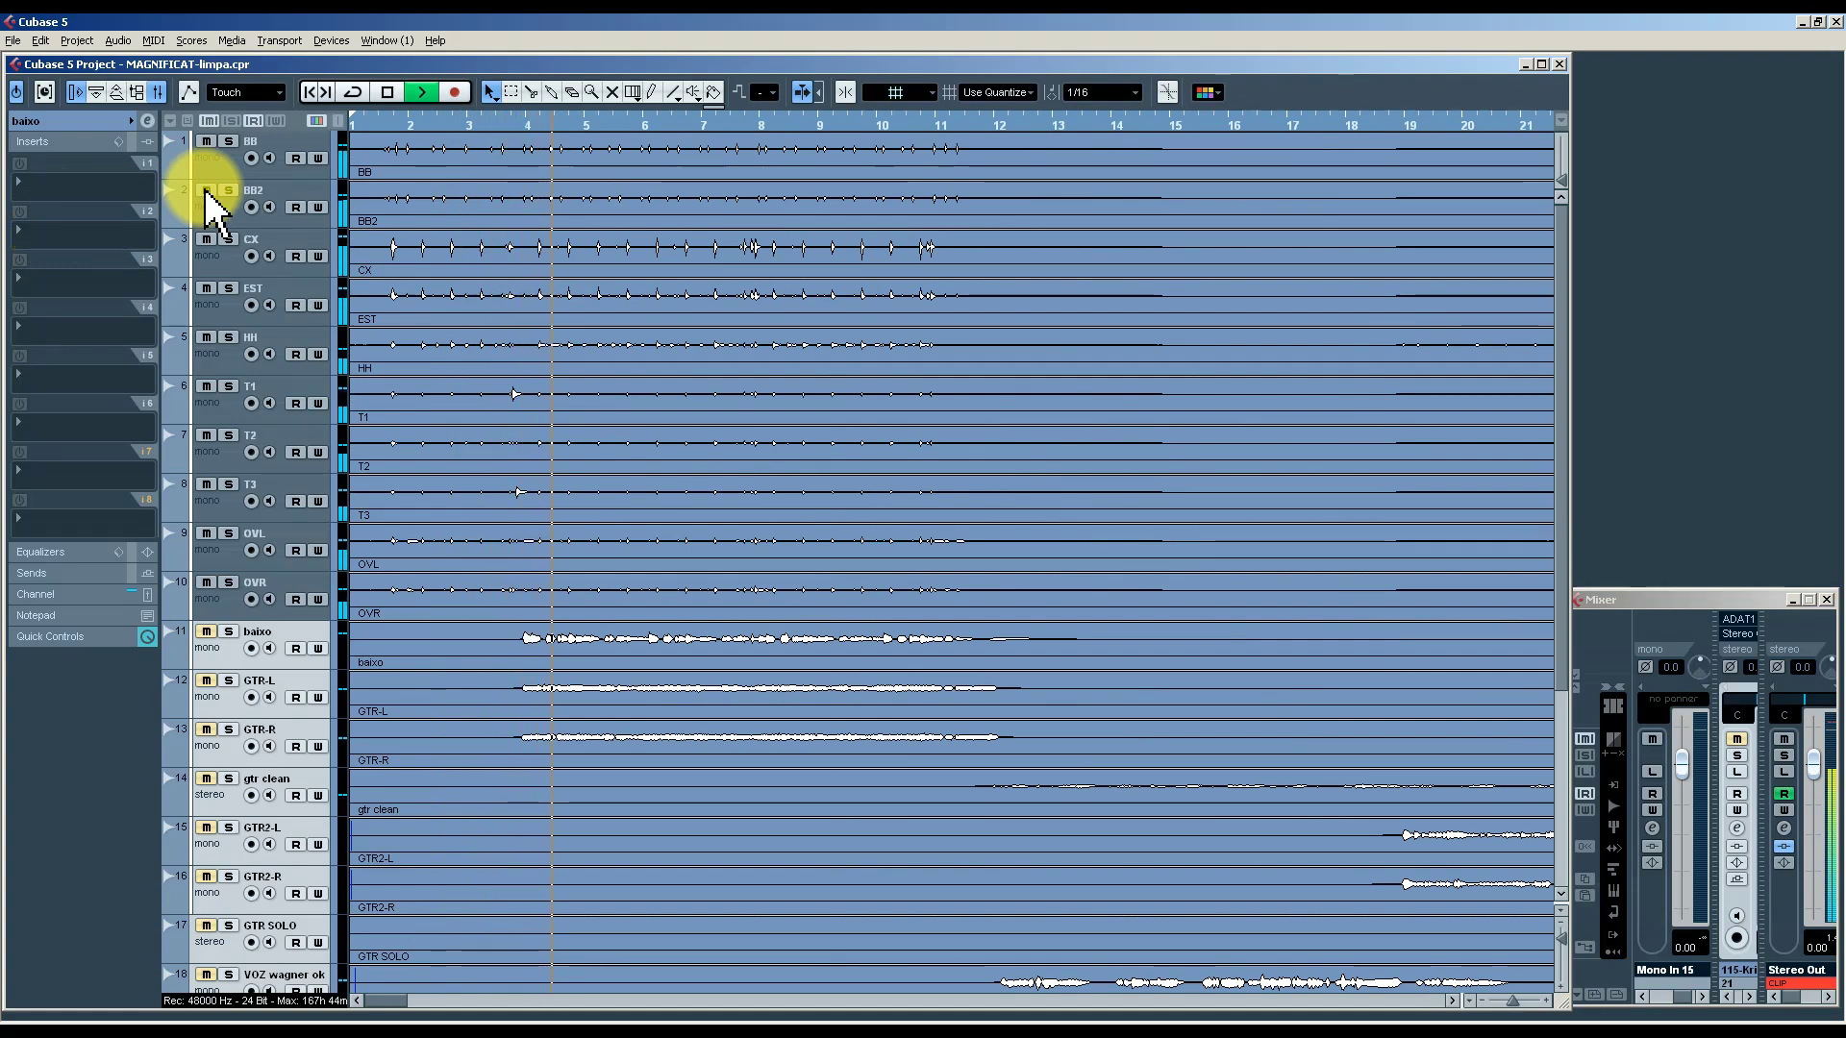
{"action": "left_click", "coordinate": [212, 197]}
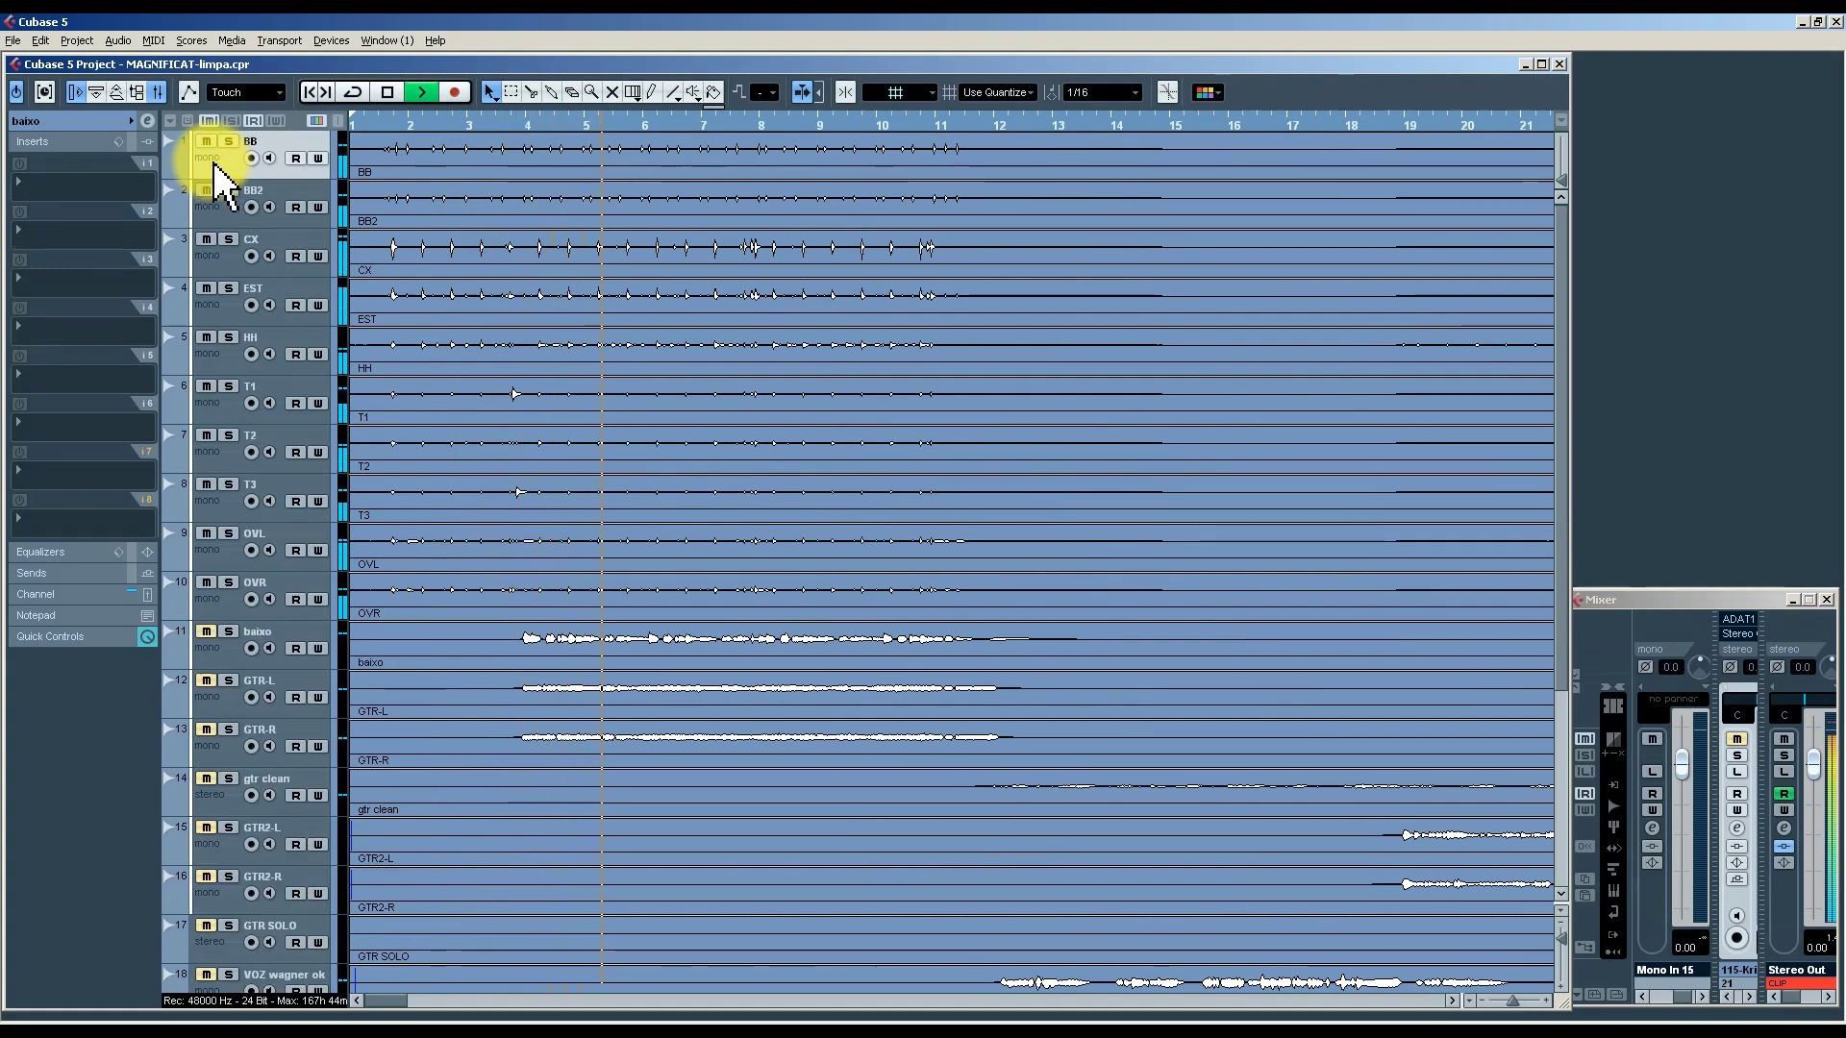
{"action": "left_click", "coordinate": [217, 255]}
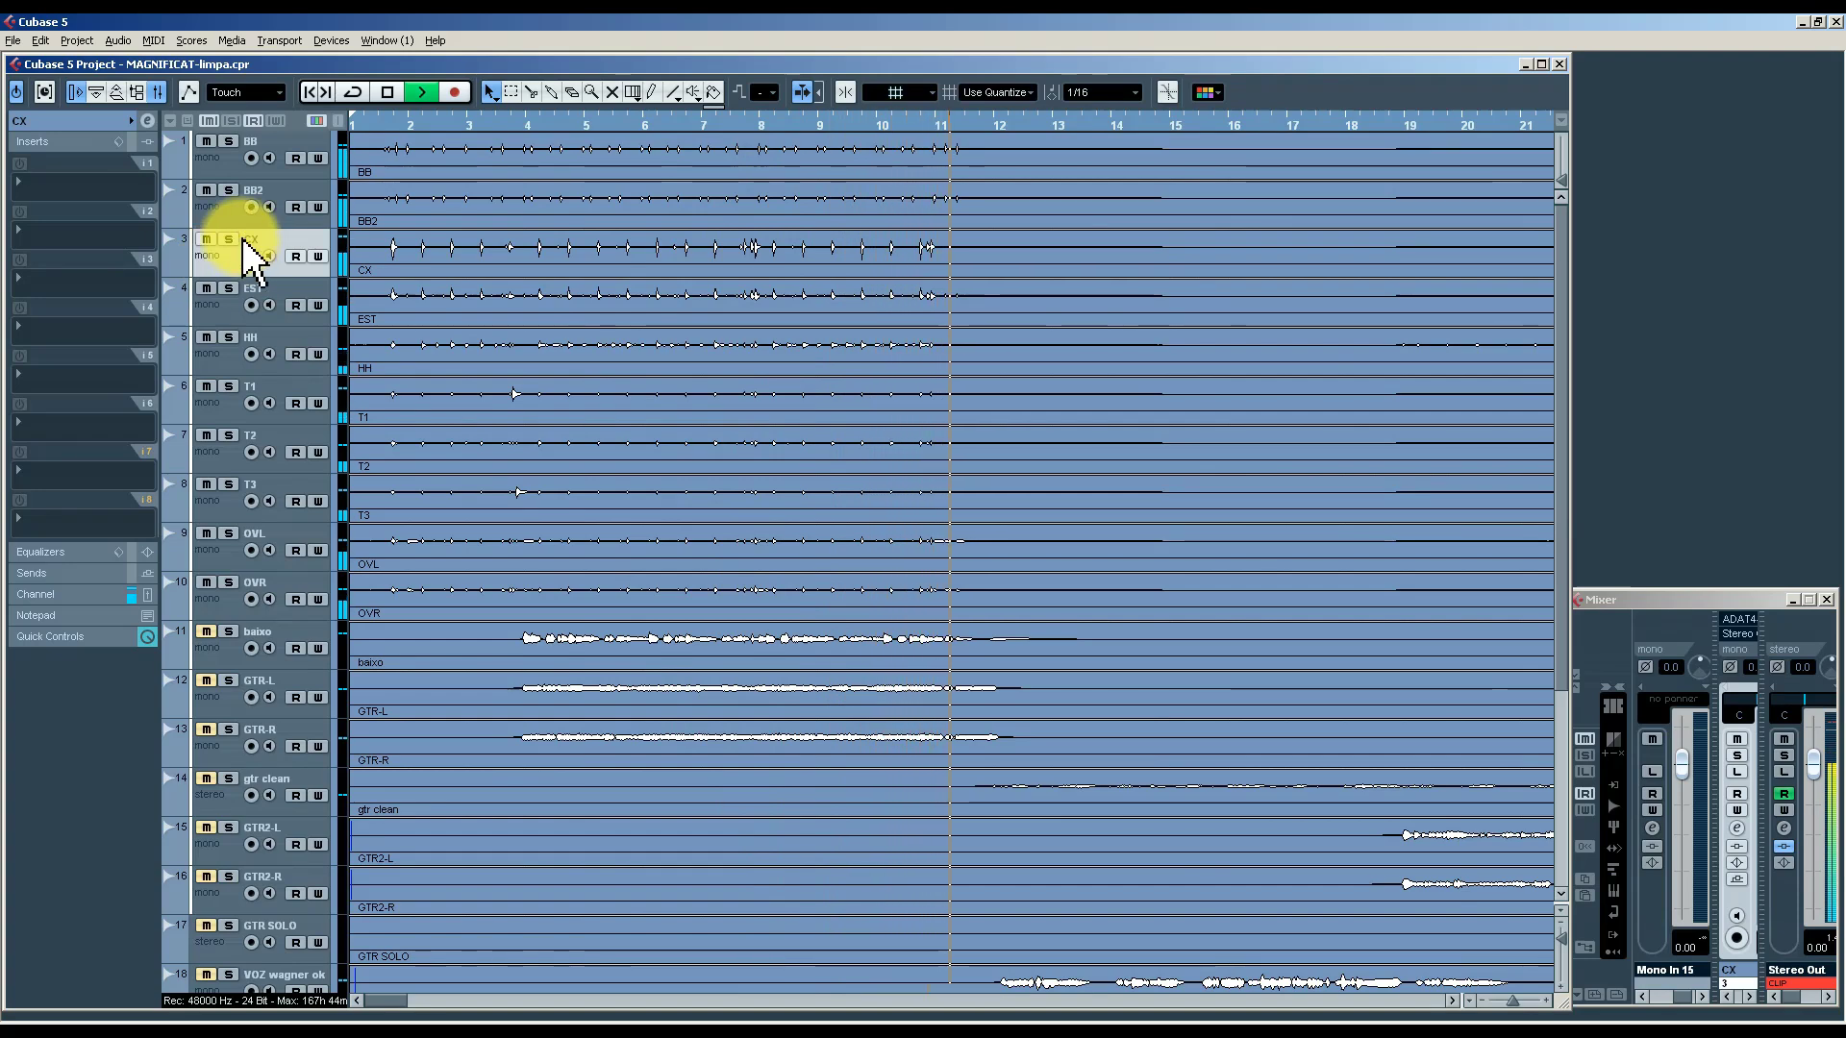
Skip the playback past the drum break to around bar 31, where the full drums come back in.
{"action": "key", "text": "g"}
{"action": "key", "text": "g"}
{"action": "key", "text": "g"}
{"action": "key", "text": "g"}
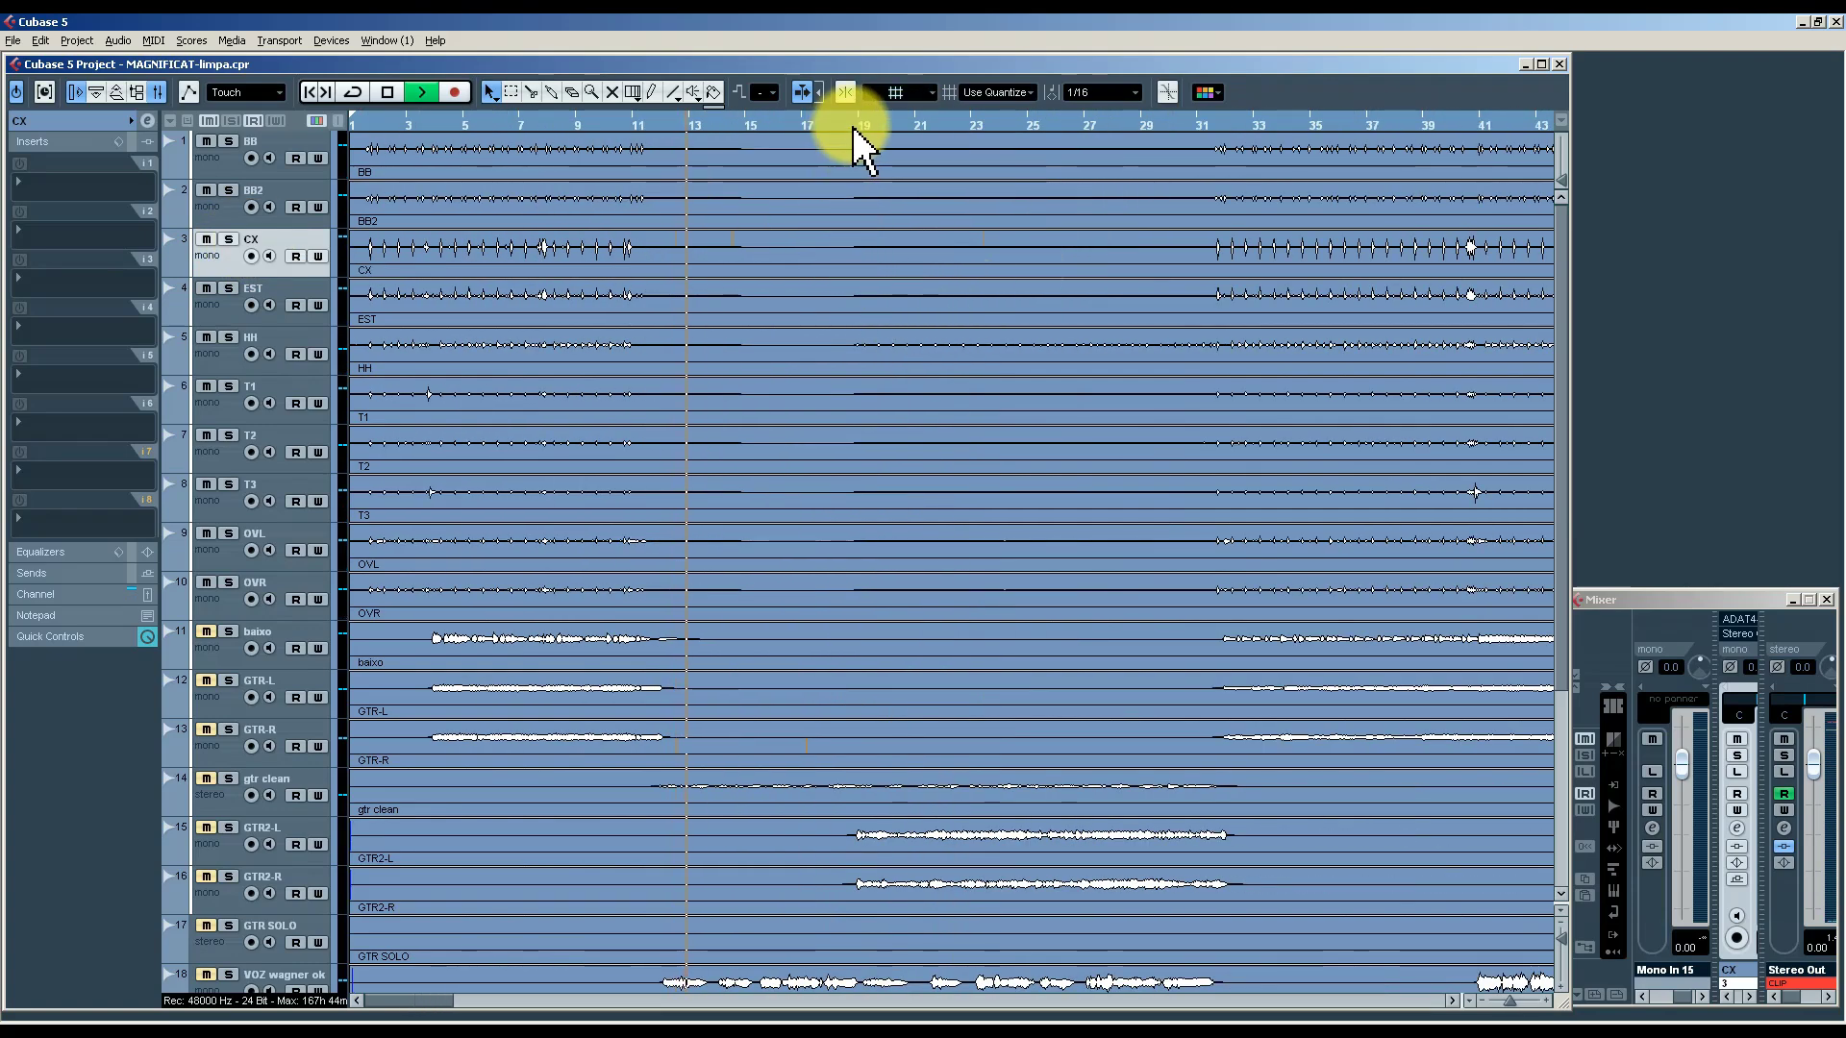
{"action": "left_click", "coordinate": [856, 133]}
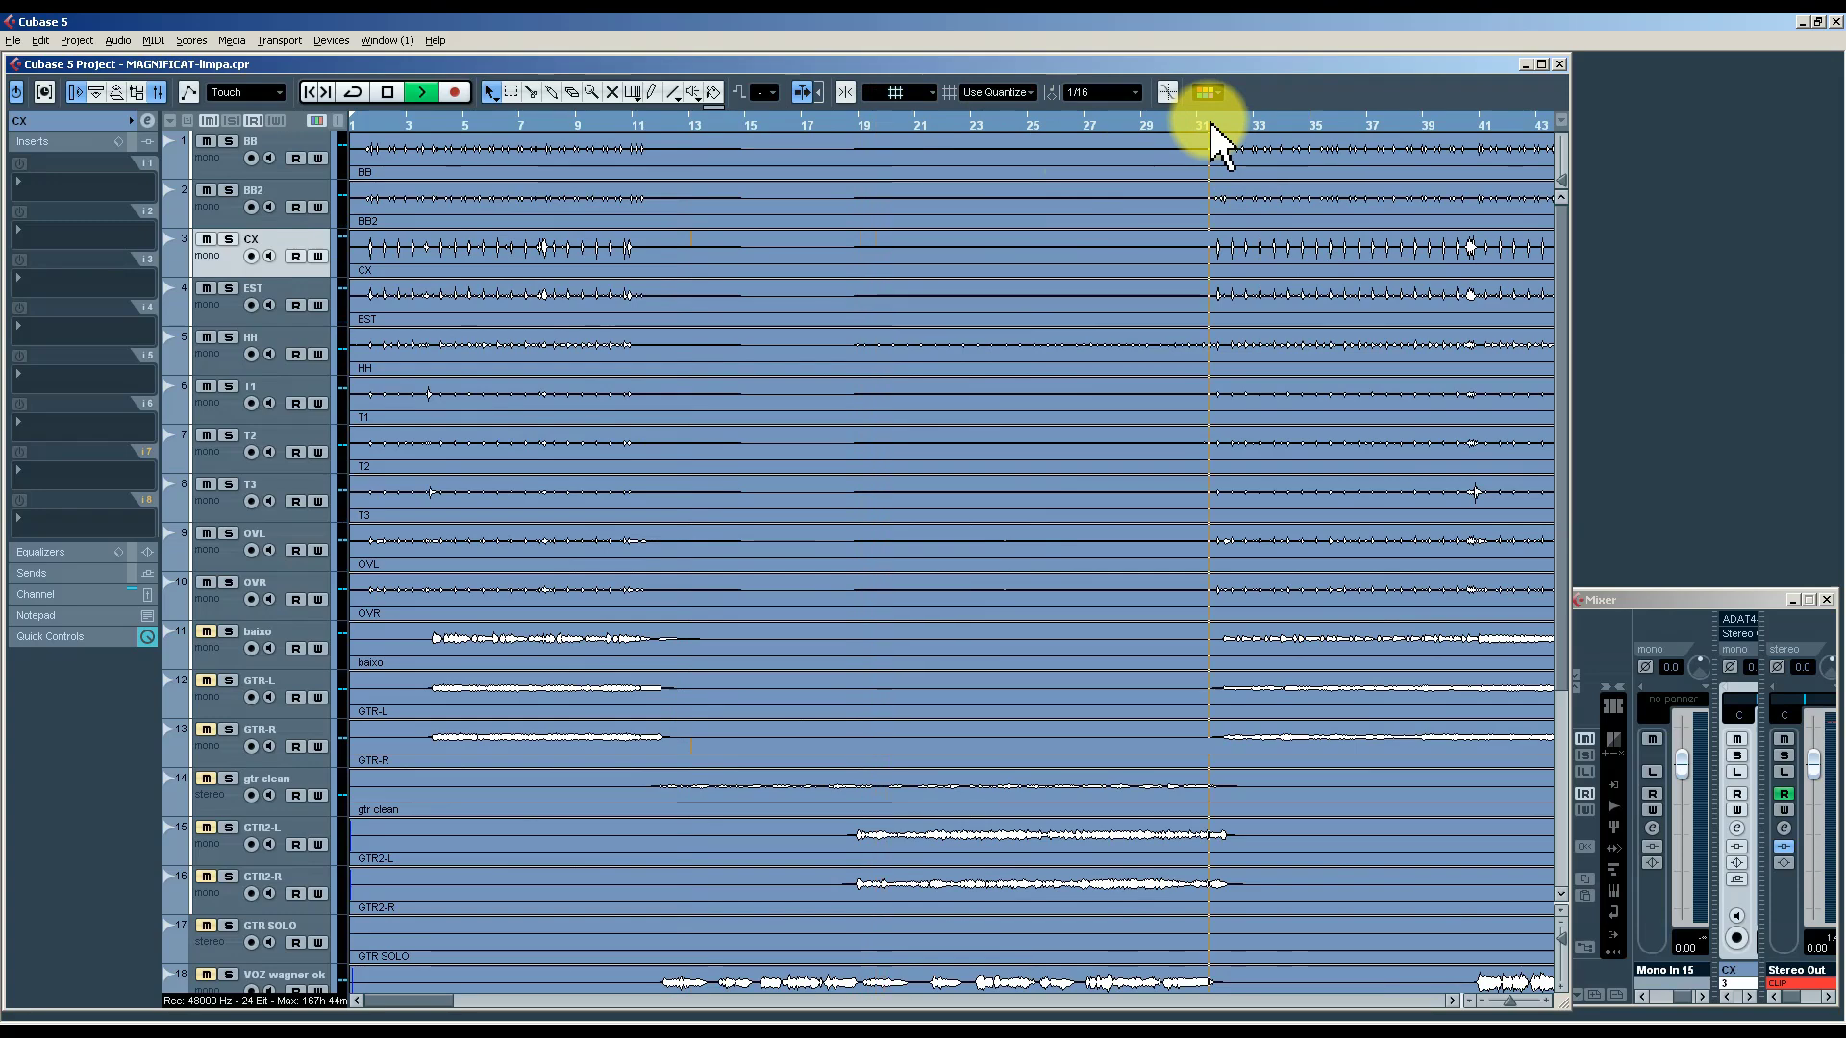
Check the BB, CX and BB2 tracks during playback with the whole song in view, and stop the playback.
{"action": "left_click", "coordinate": [236, 173]}
{"action": "key", "text": "g"}
{"action": "key", "text": "g"}
{"action": "key", "text": "g"}
{"action": "key", "text": "g"}
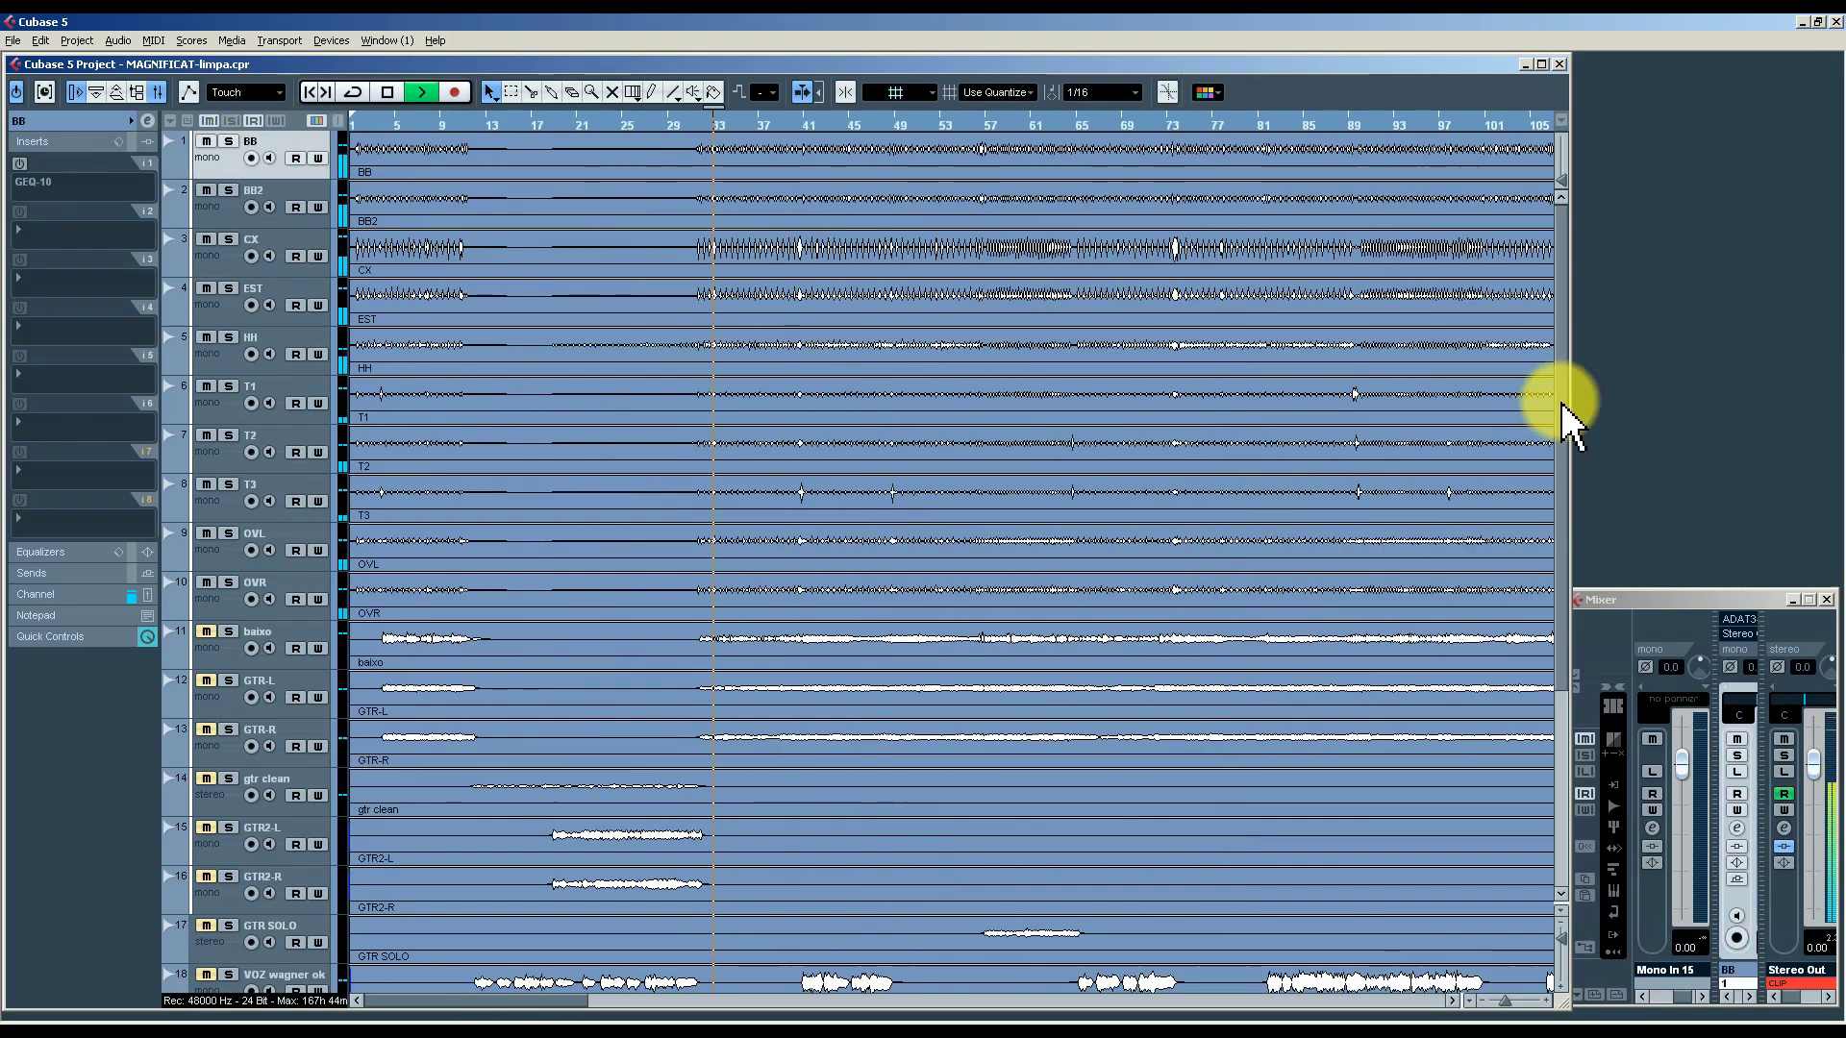
{"action": "key", "text": "g"}
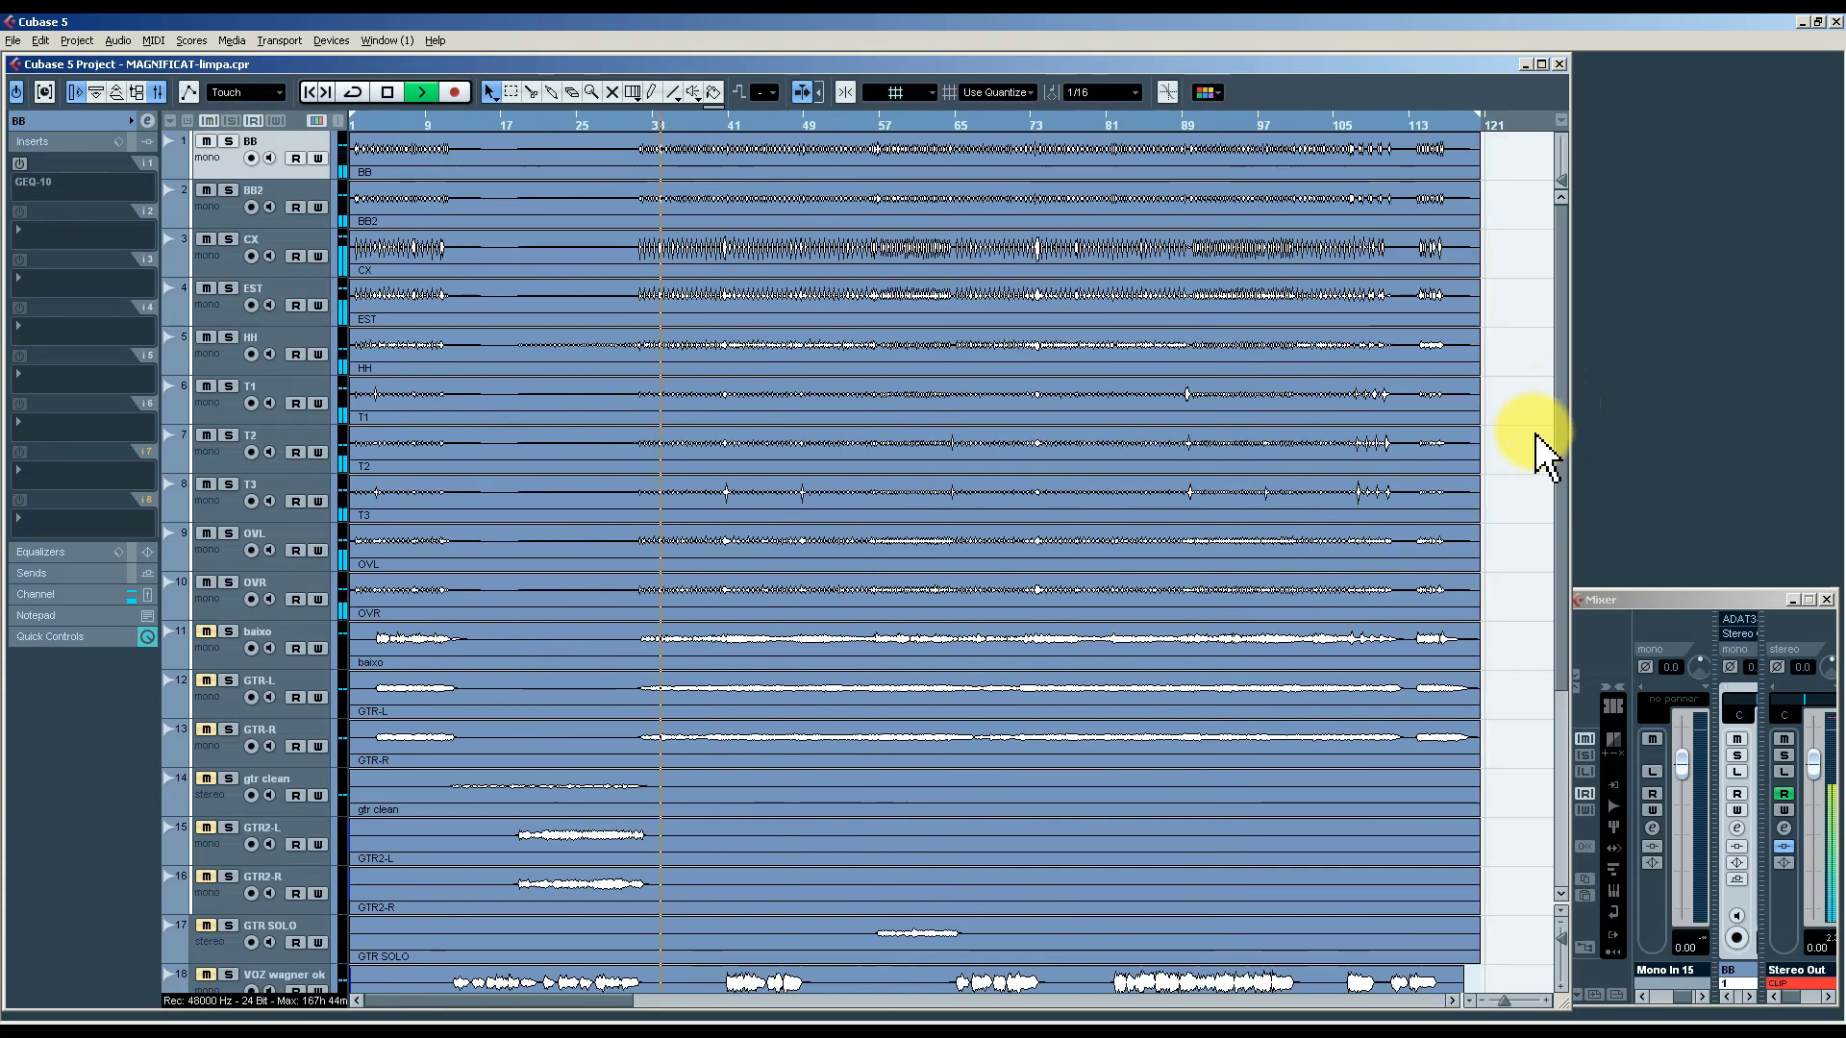
{"action": "left_click", "coordinate": [277, 268]}
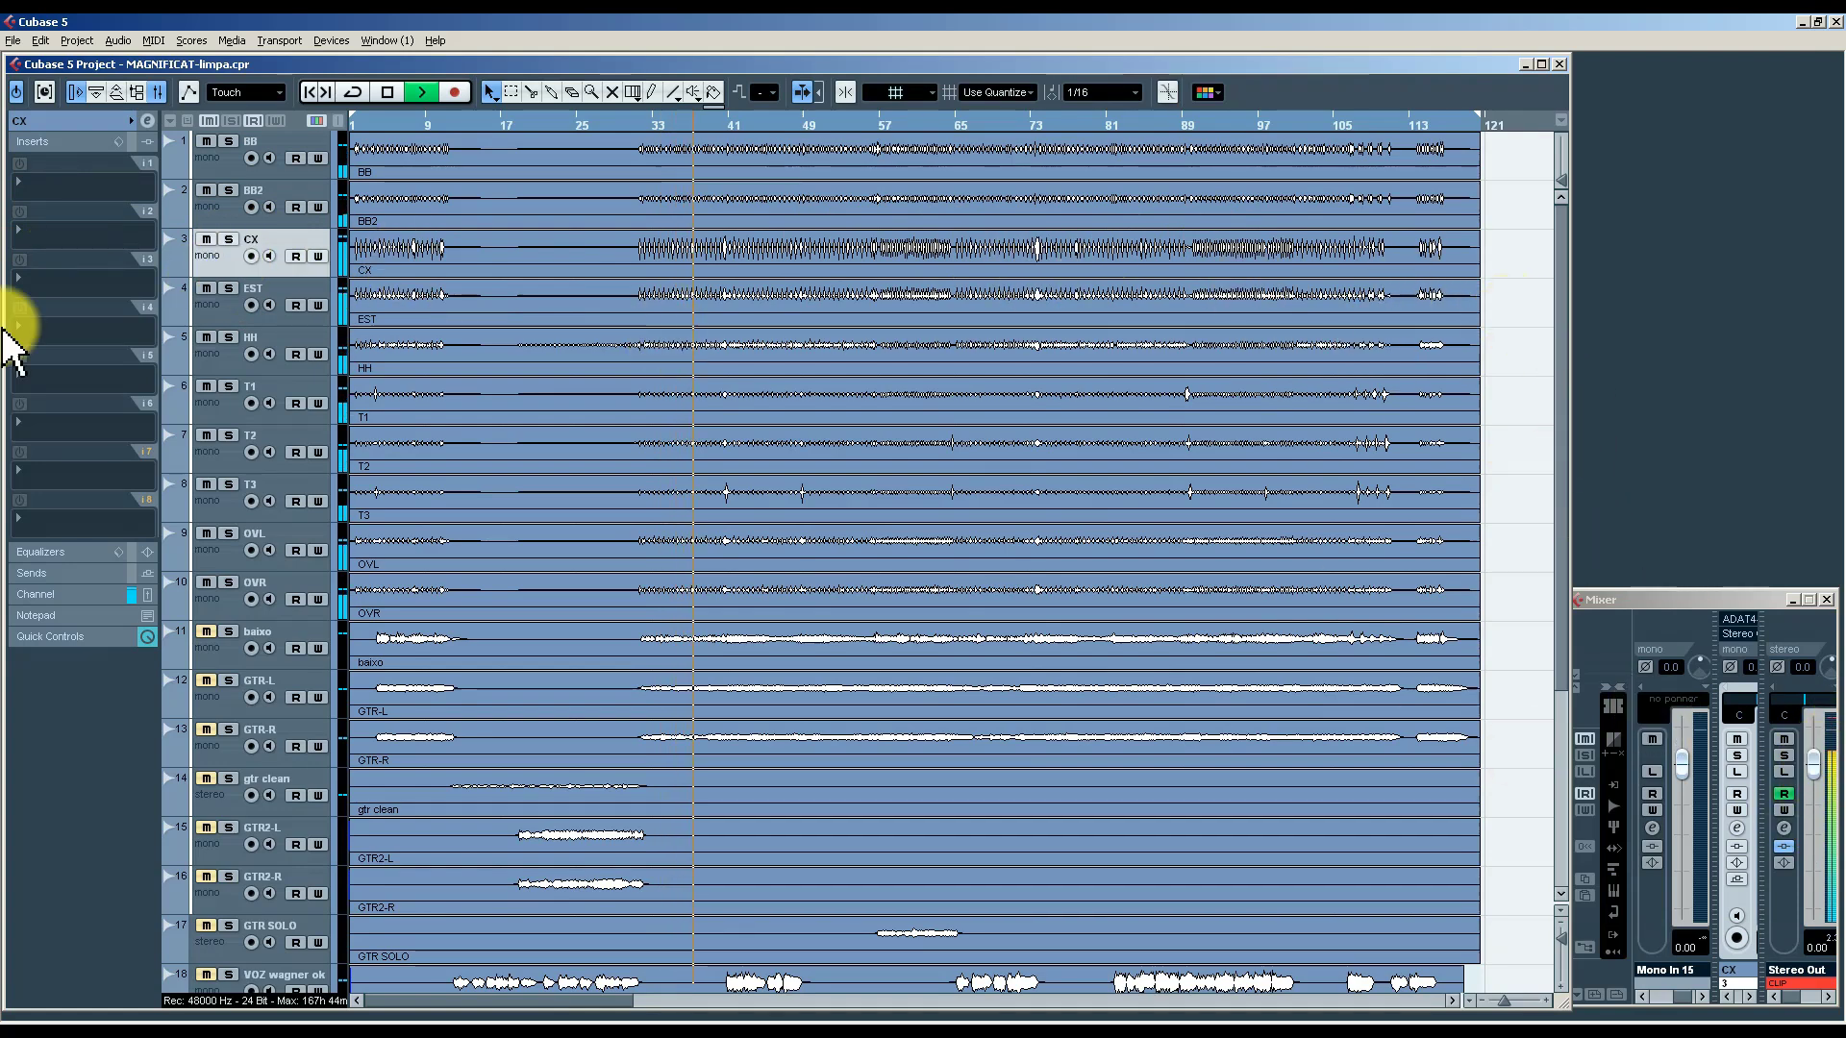
{"action": "left_click", "coordinate": [230, 160]}
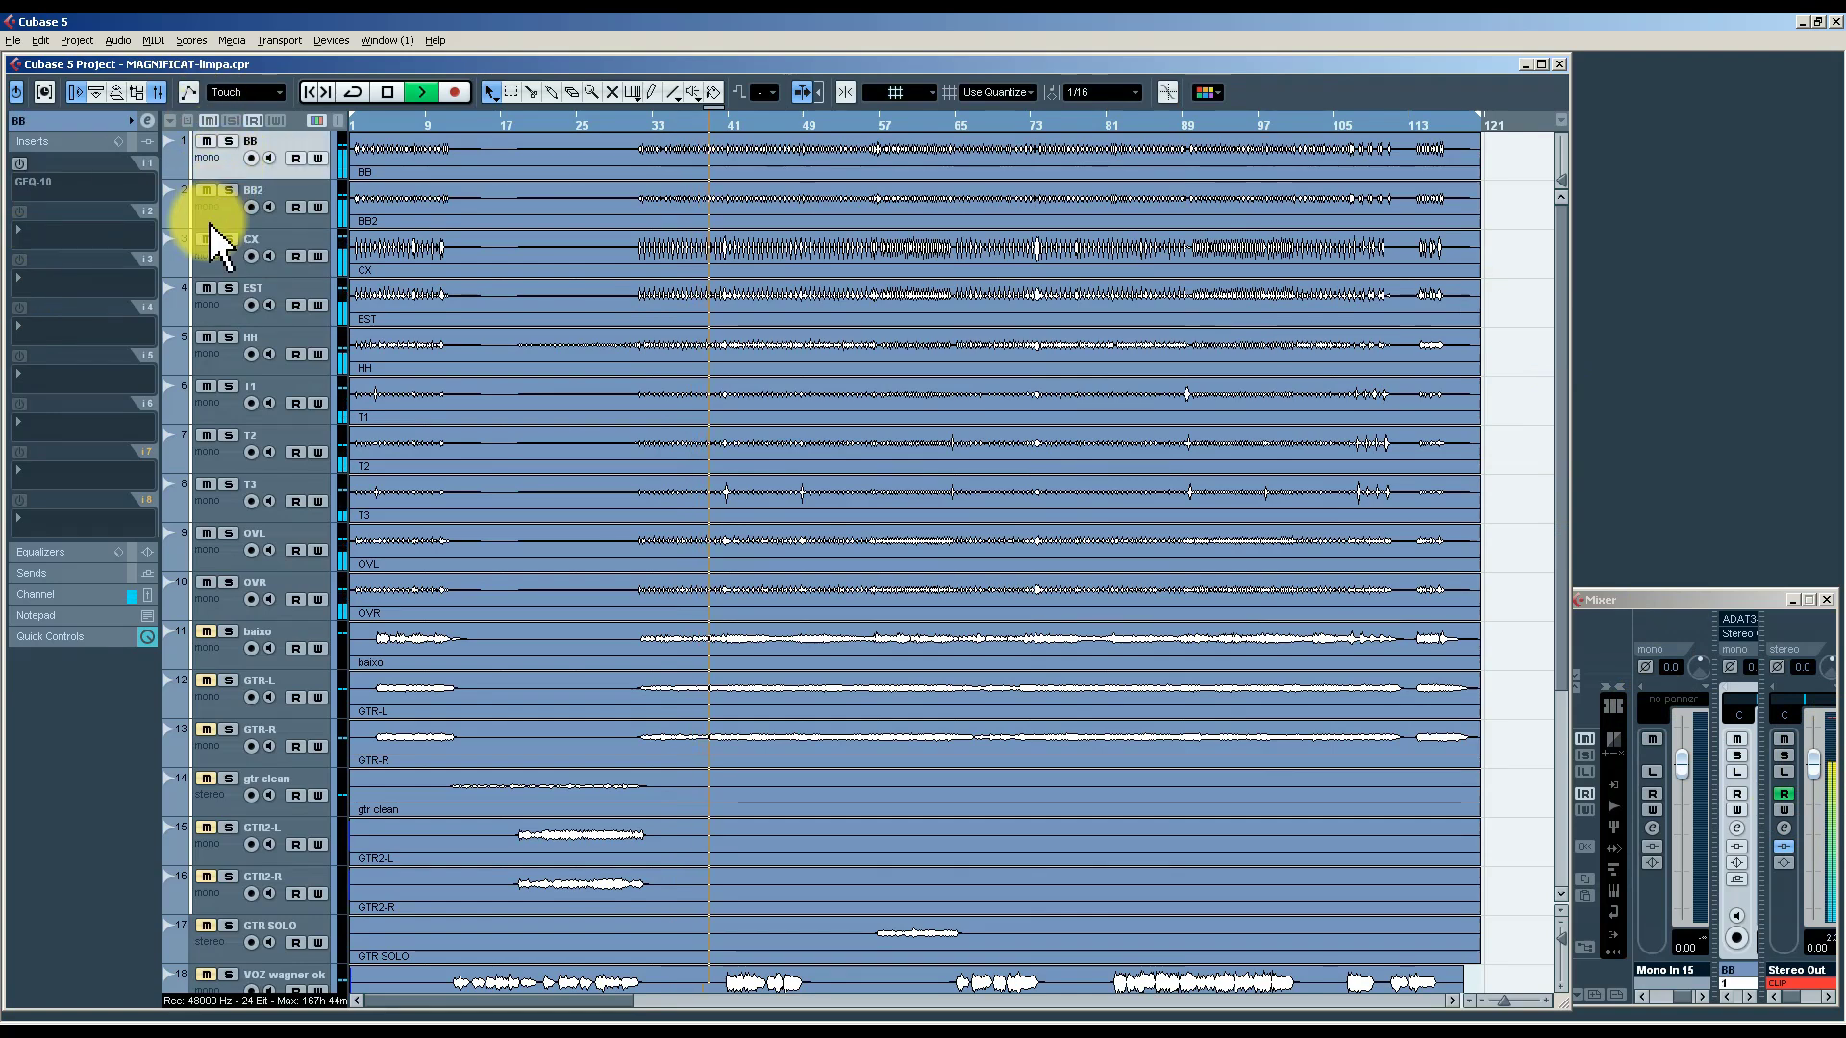
{"action": "left_click", "coordinate": [210, 225]}
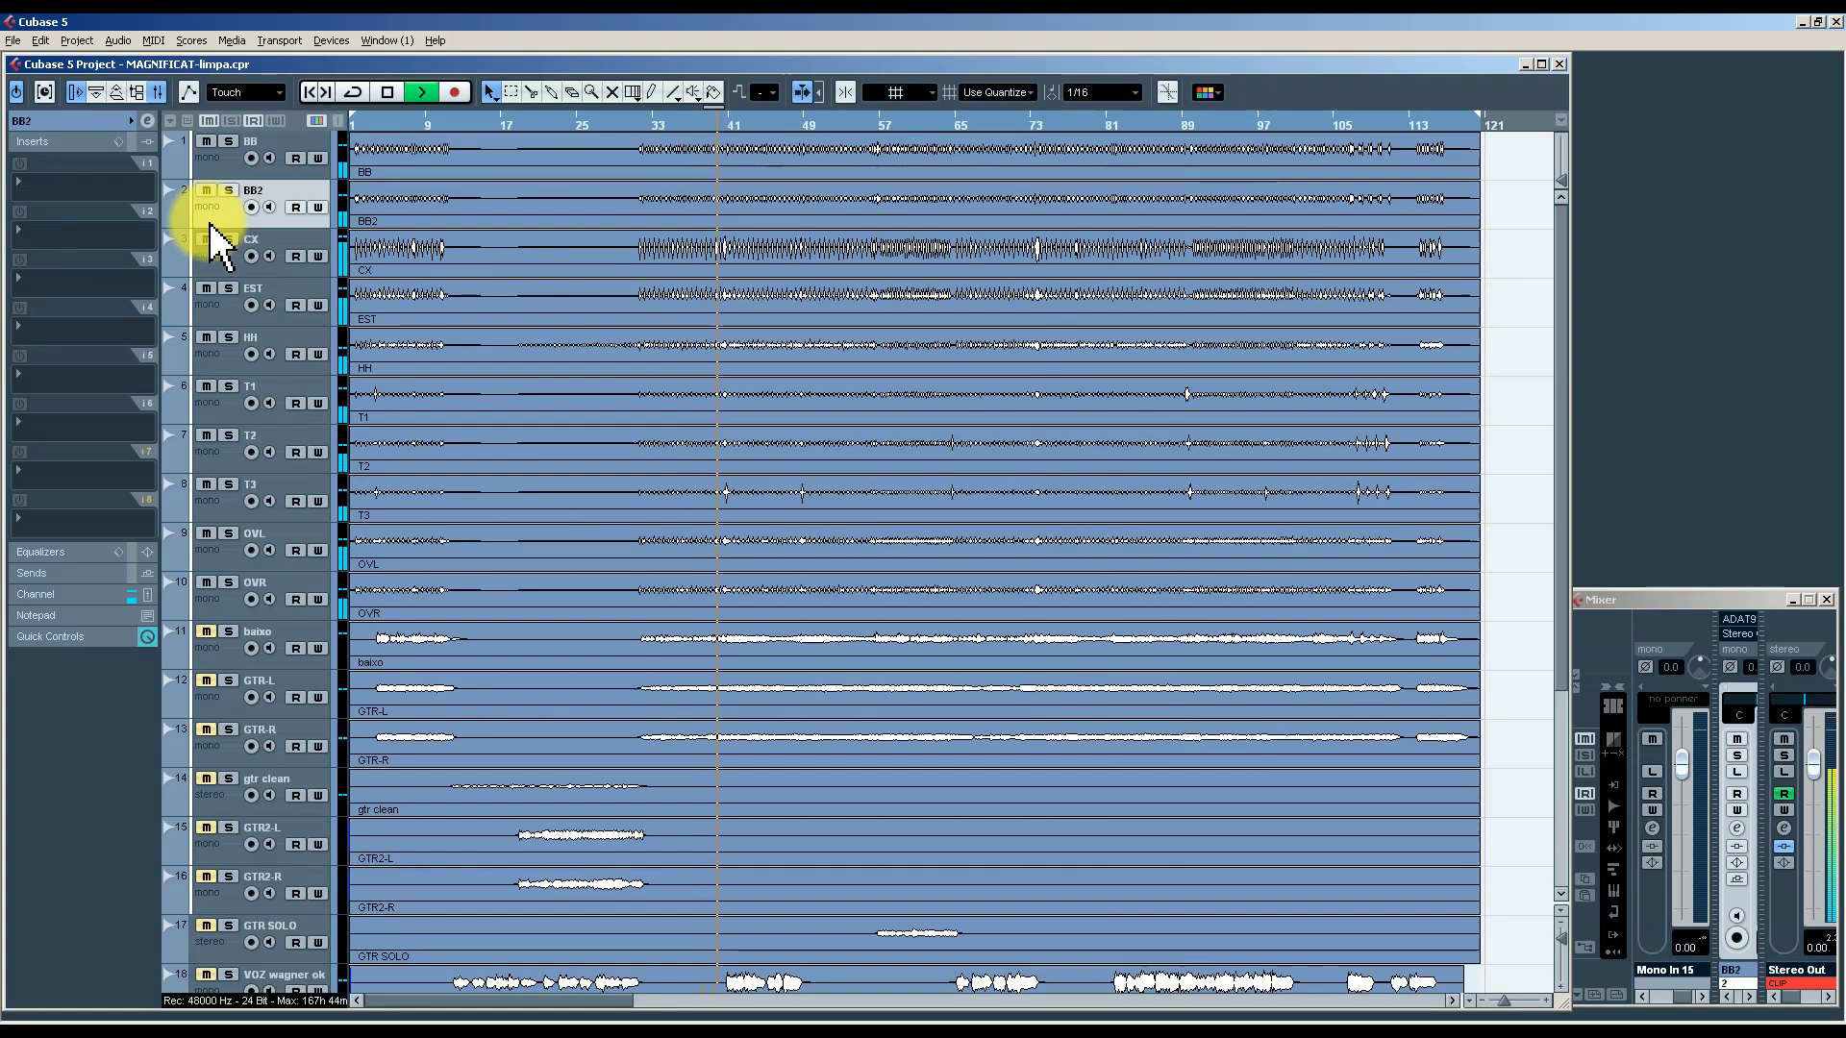
{"action": "key", "text": "space"}
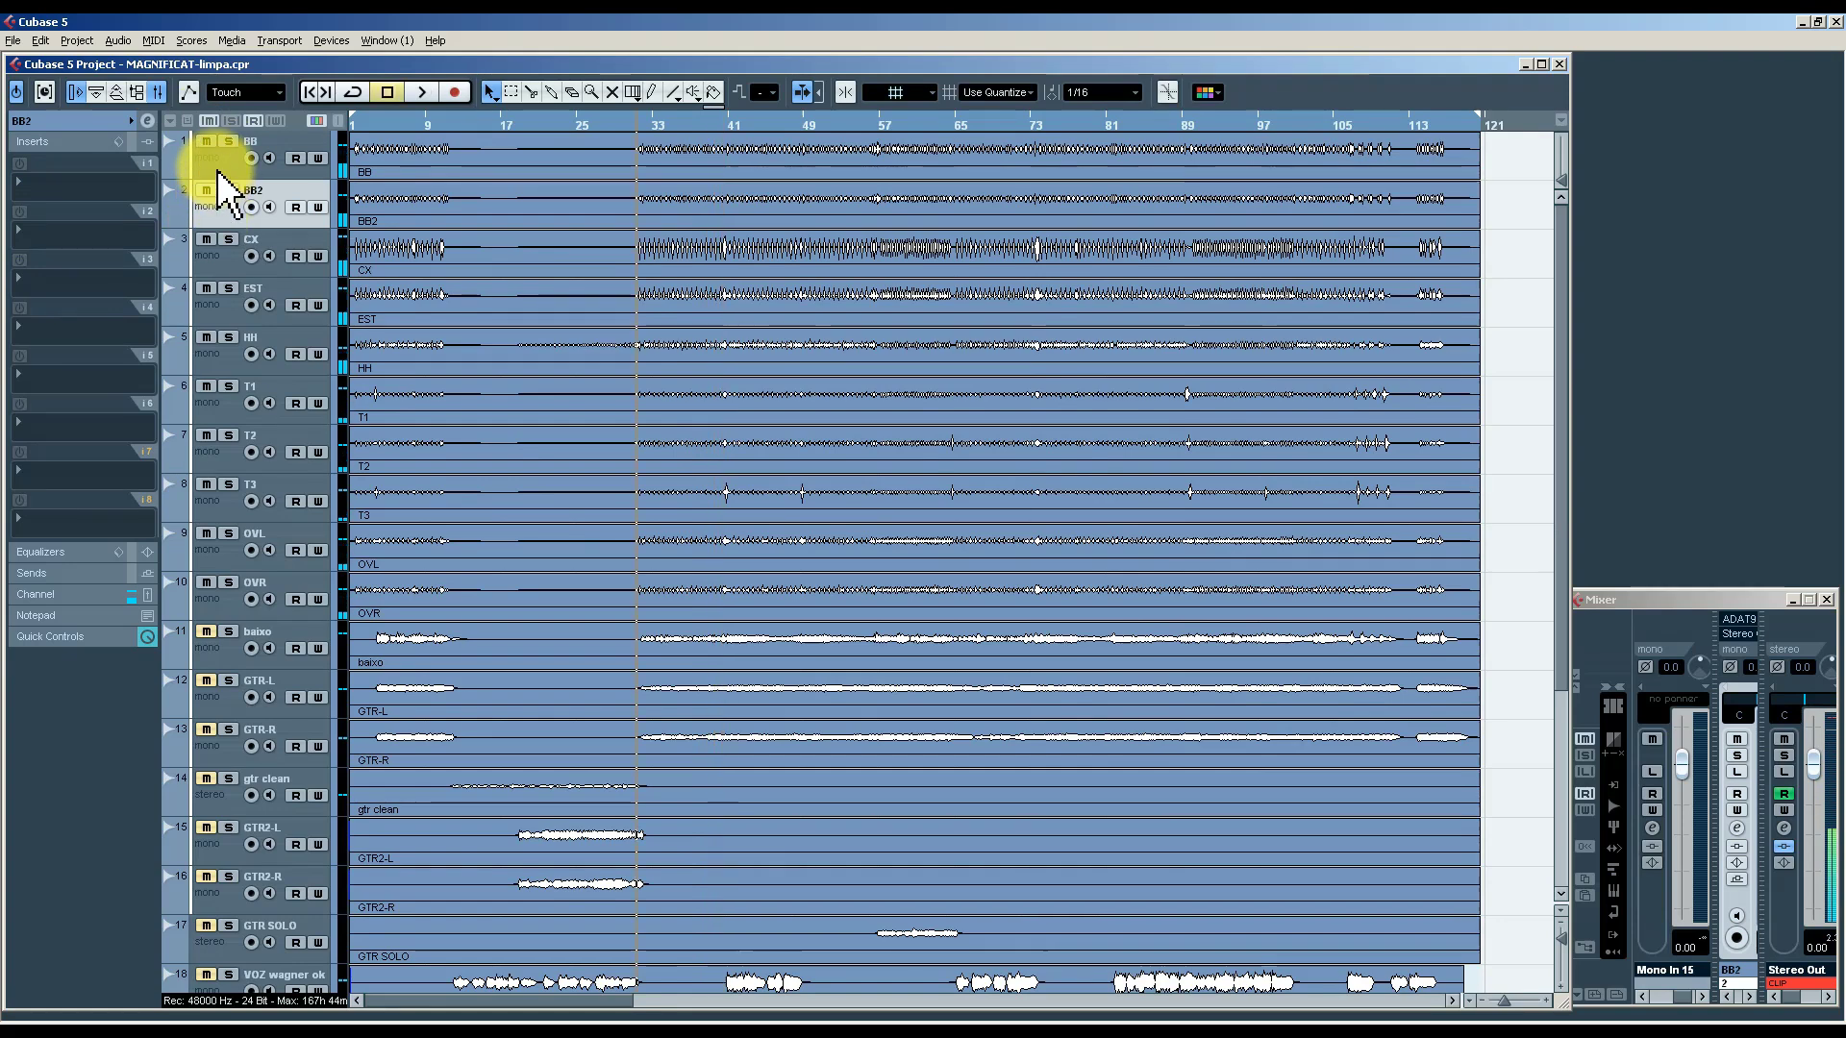
Compare the inserts of the BB and BB2 tracks with the song stopped.
{"action": "left_click", "coordinate": [215, 175]}
{"action": "left_click", "coordinate": [217, 220]}
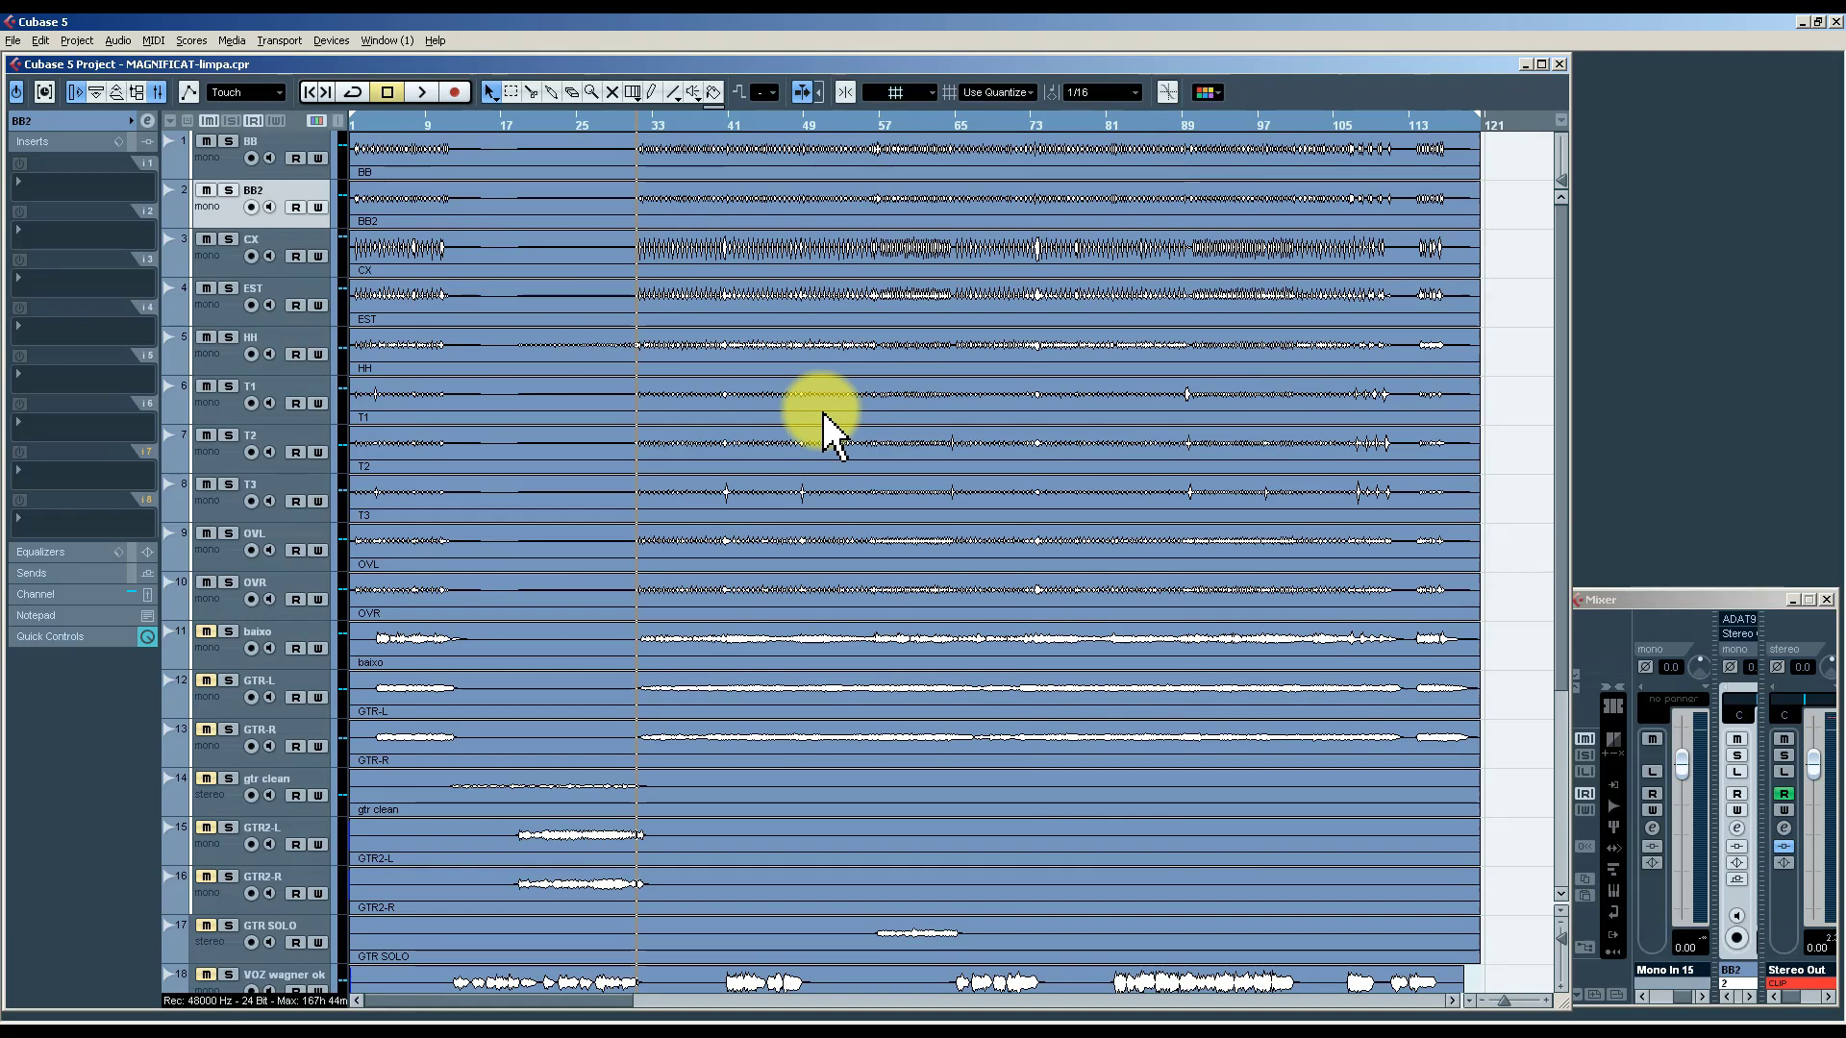
{"action": "left_click", "coordinate": [215, 167]}
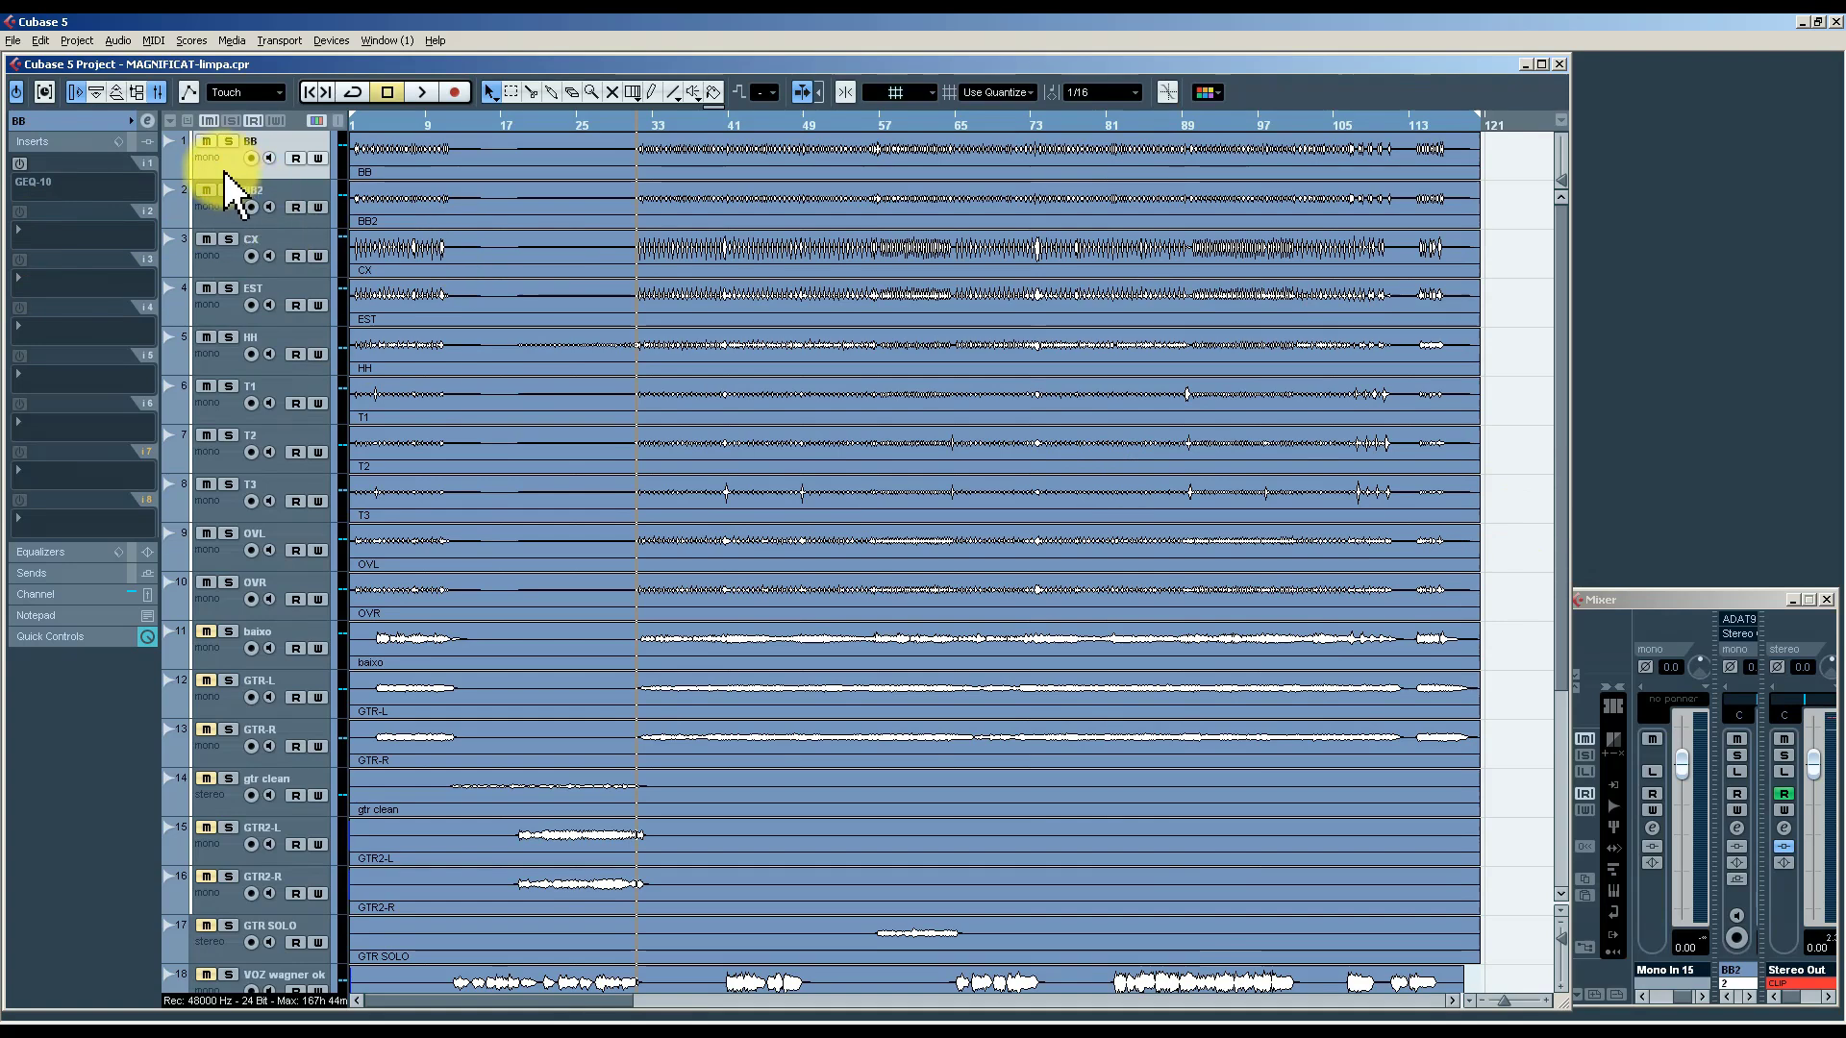
Add one group channel track with a stereo configuration to the project.
{"action": "left_click", "coordinate": [218, 614]}
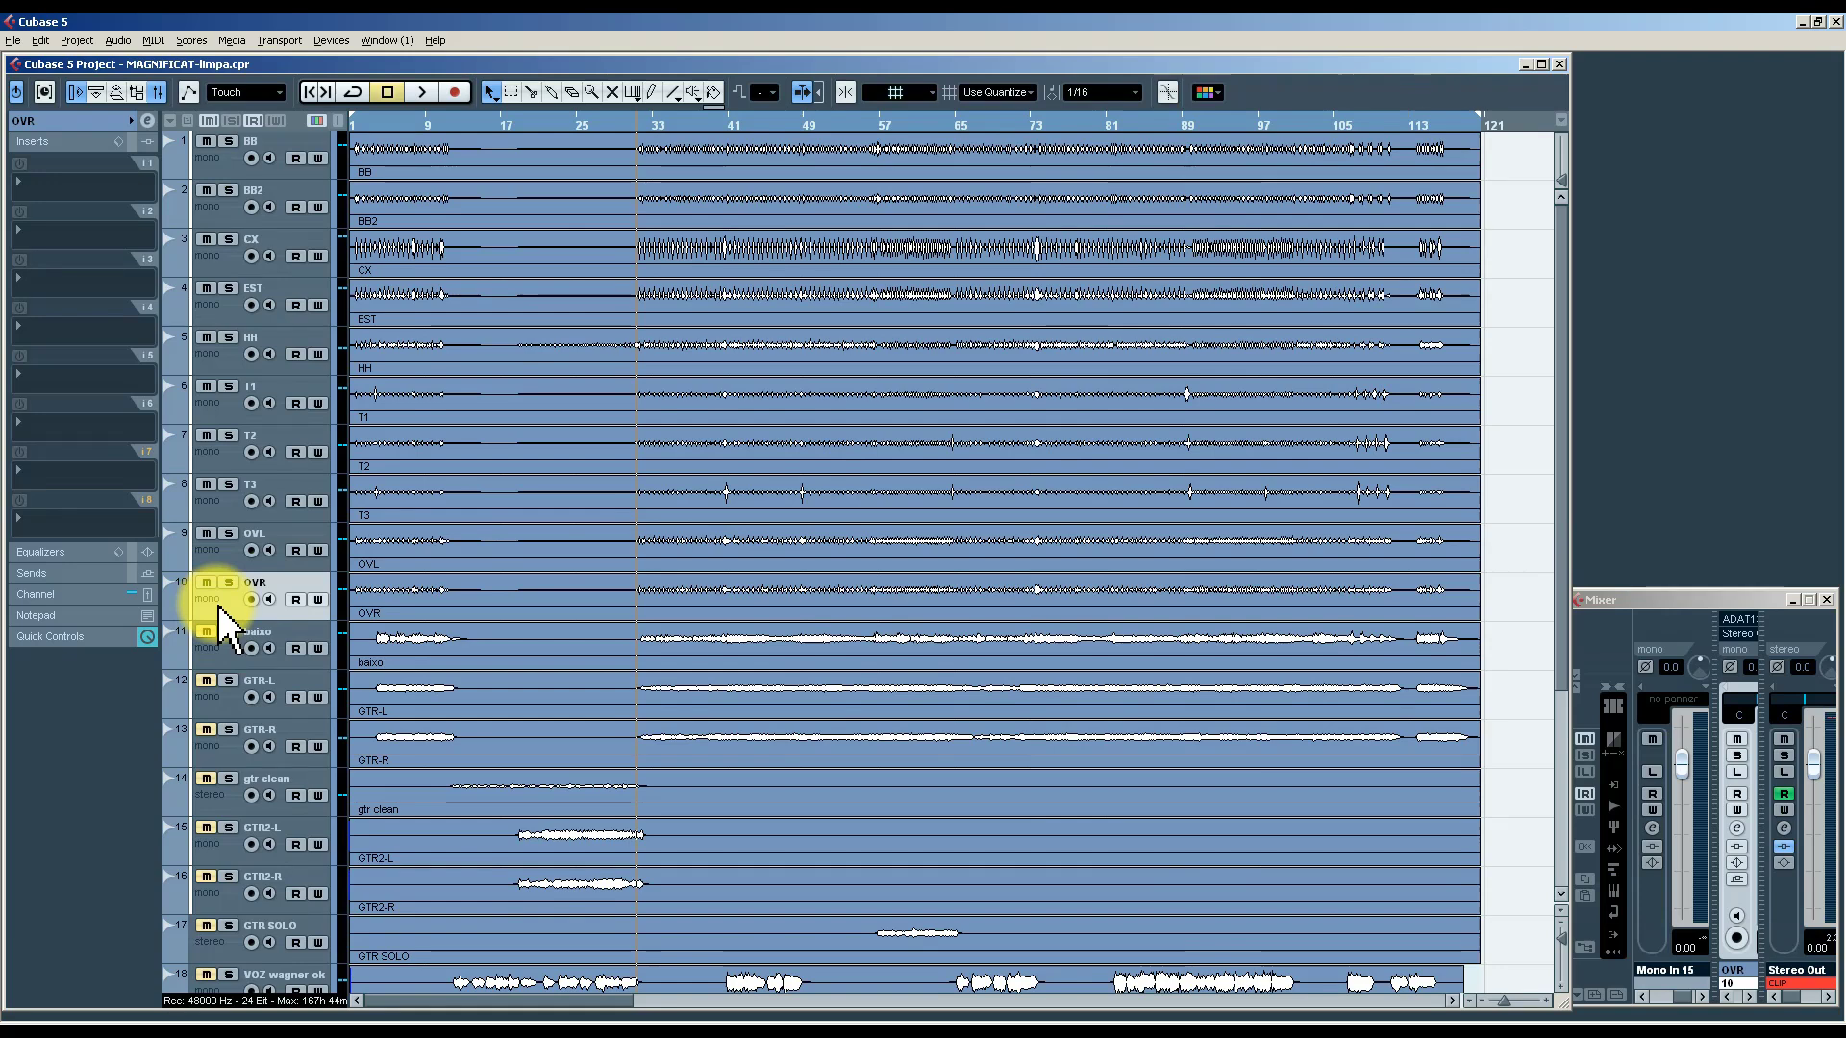
{"action": "key", "text": "alt+g"}
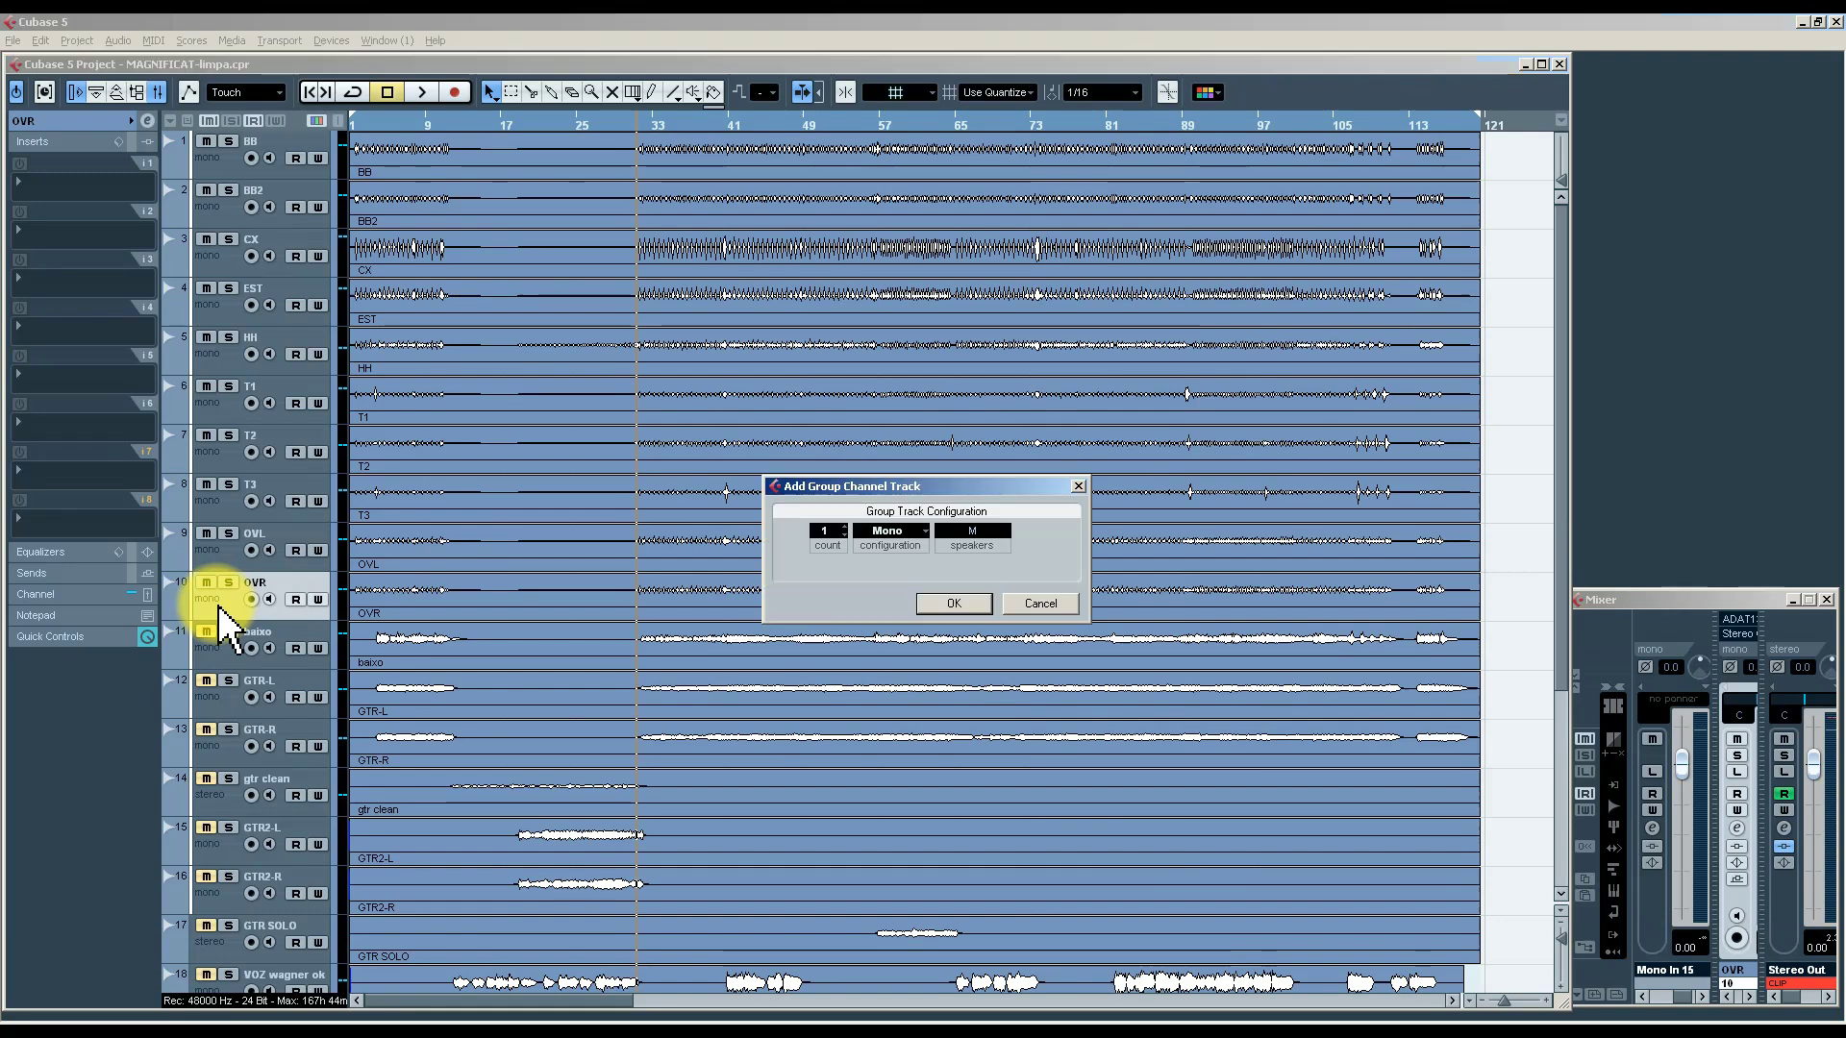
{"action": "left_click", "coordinate": [893, 538]}
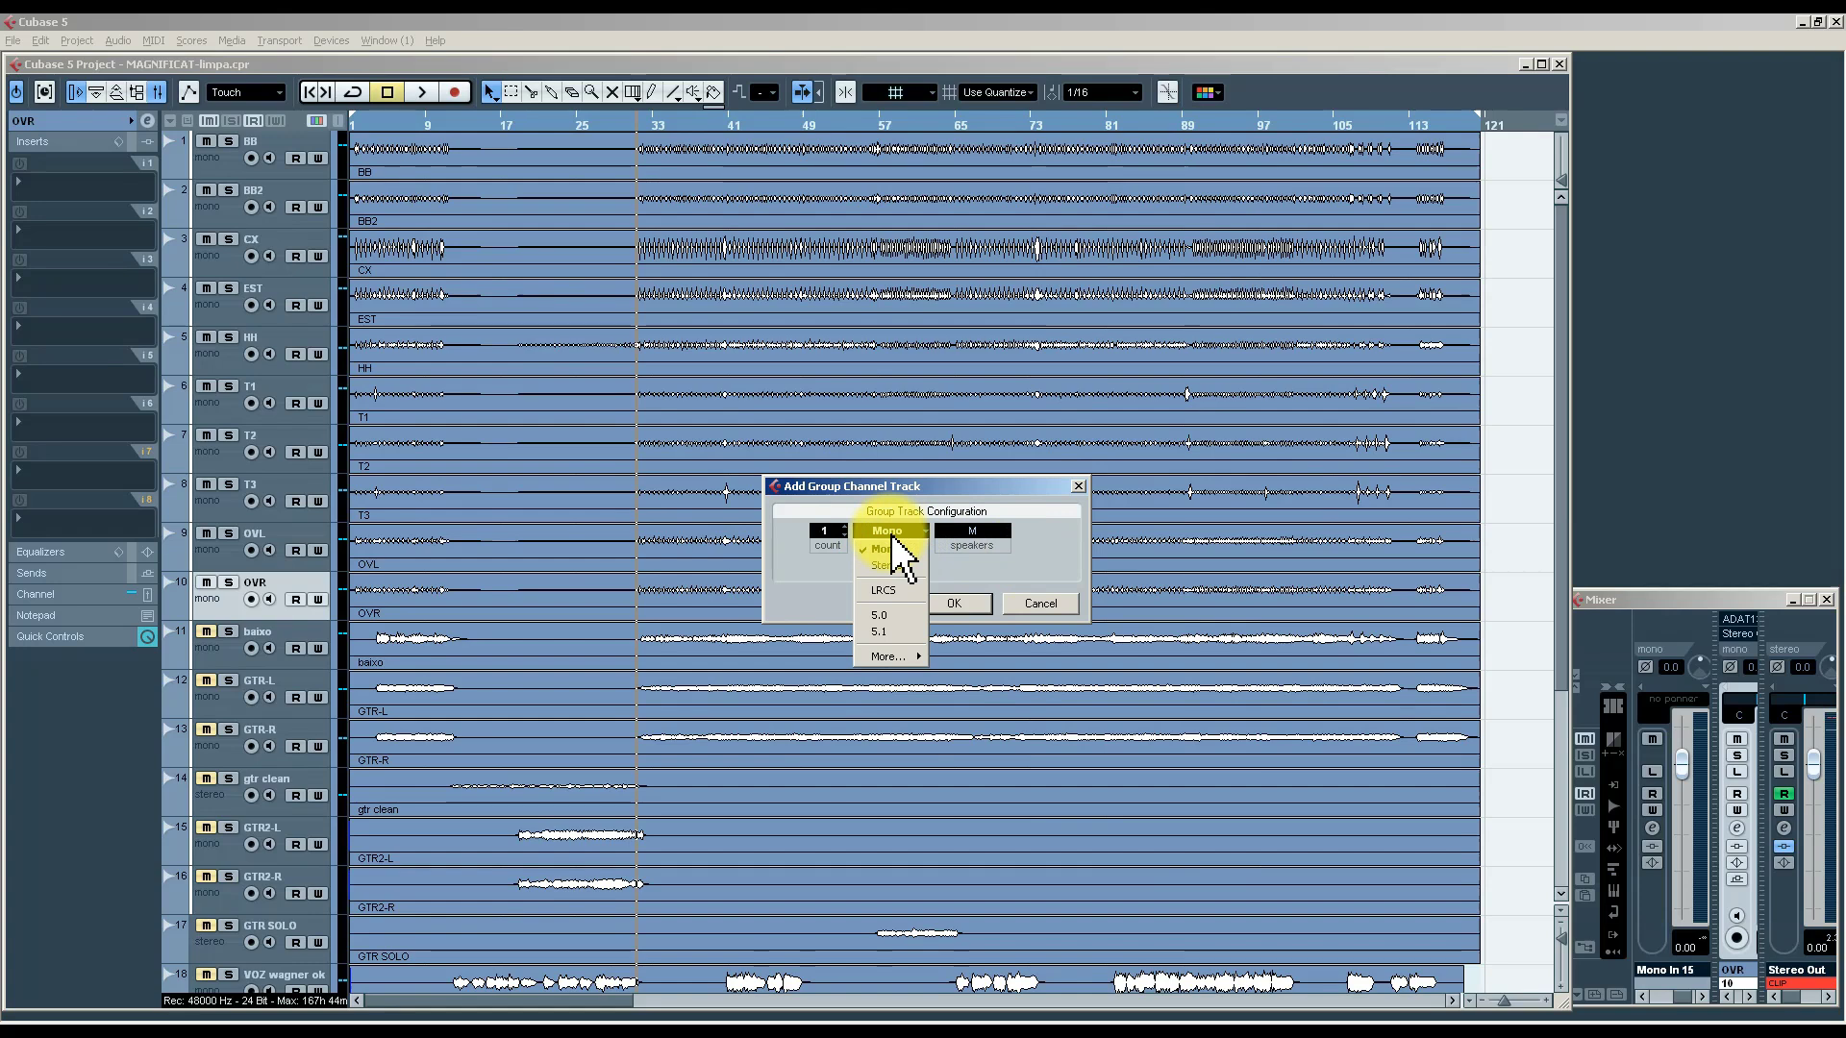
{"action": "left_click", "coordinate": [888, 567]}
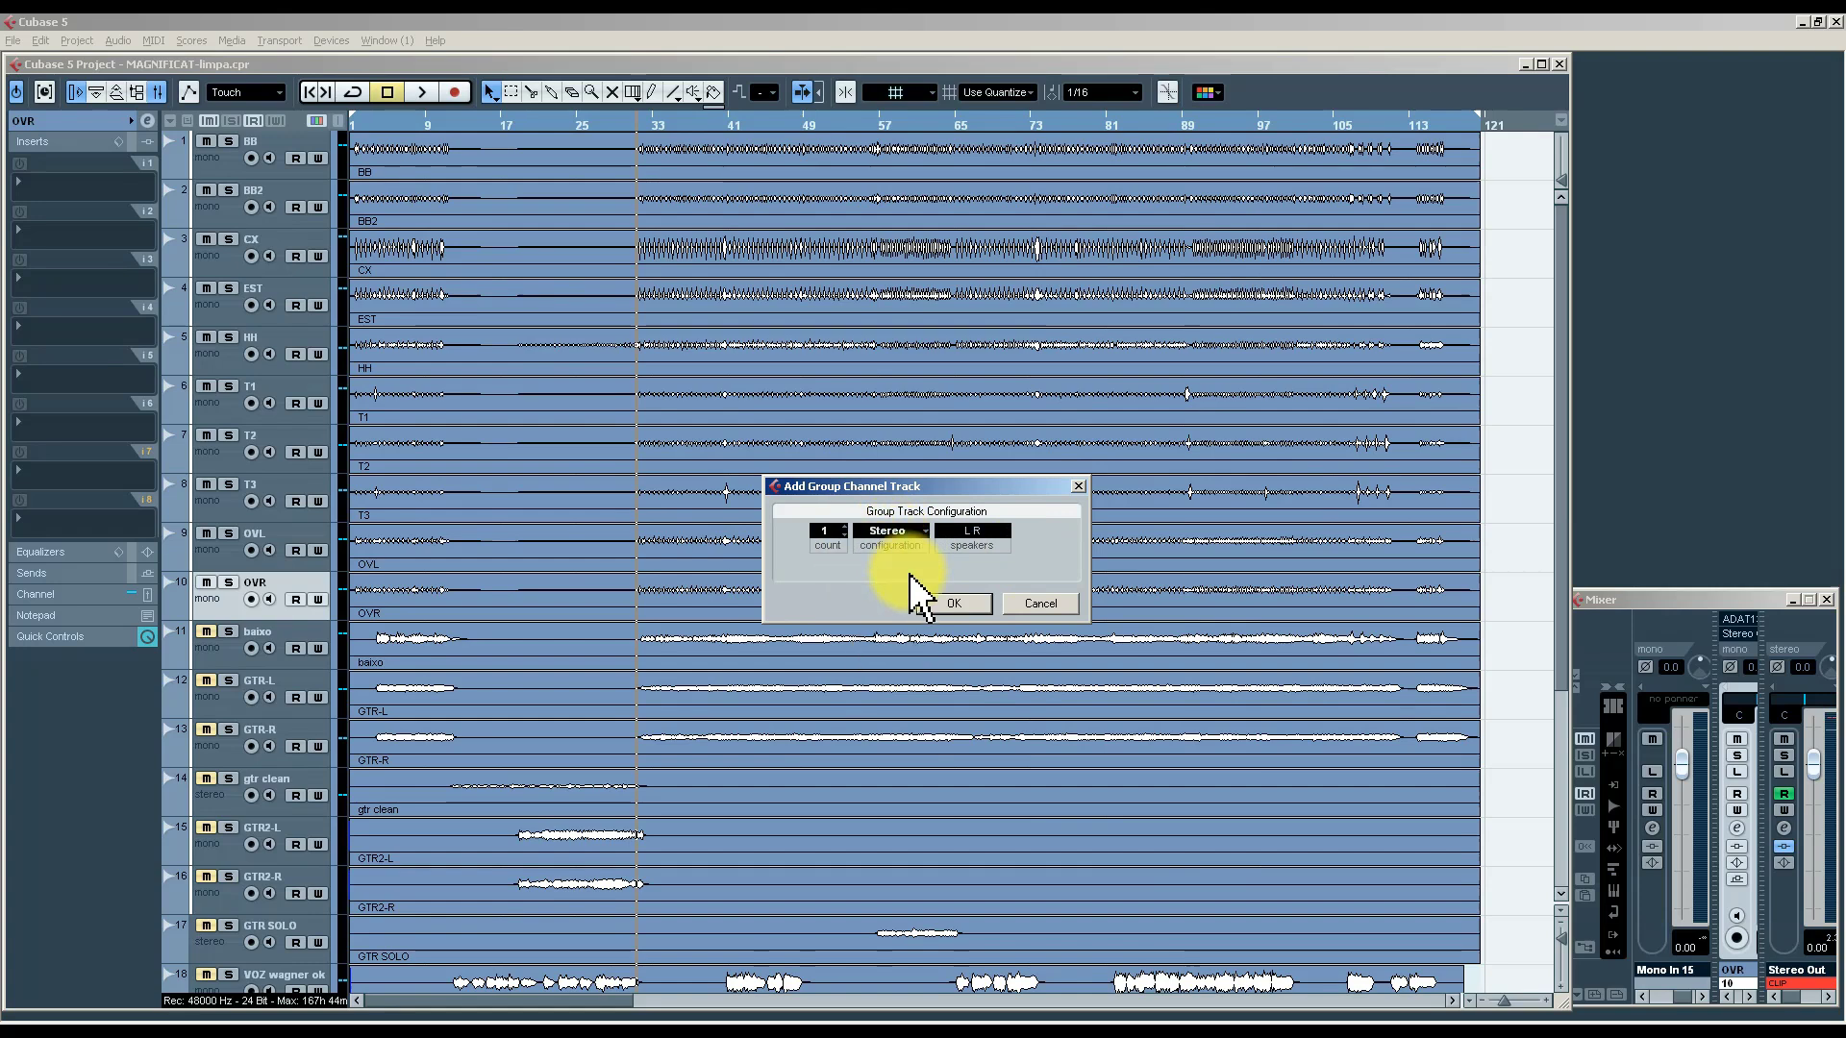
{"action": "left_click", "coordinate": [957, 605]}
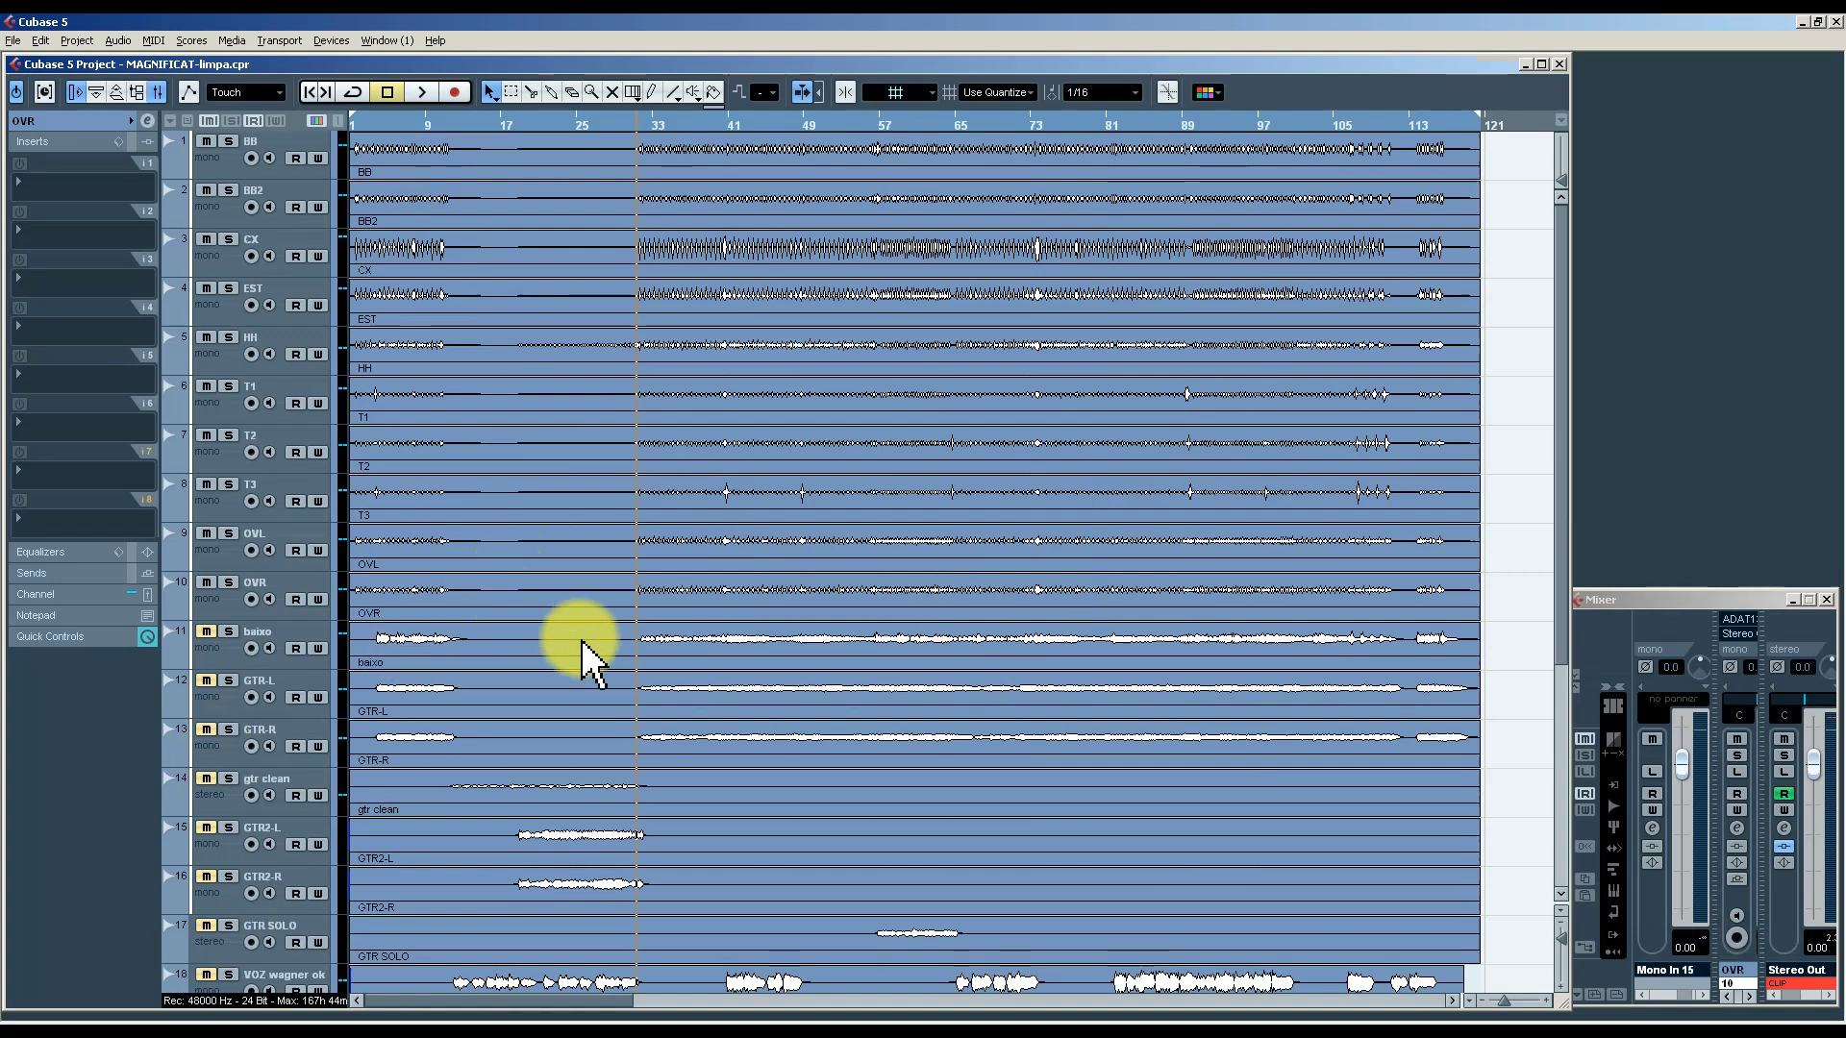
Move the new group track up the track list to sit directly below the OVR drum track.
{"action": "scroll", "coordinate": [587, 639], "scroll_direction": "down", "scroll_amount": 6}
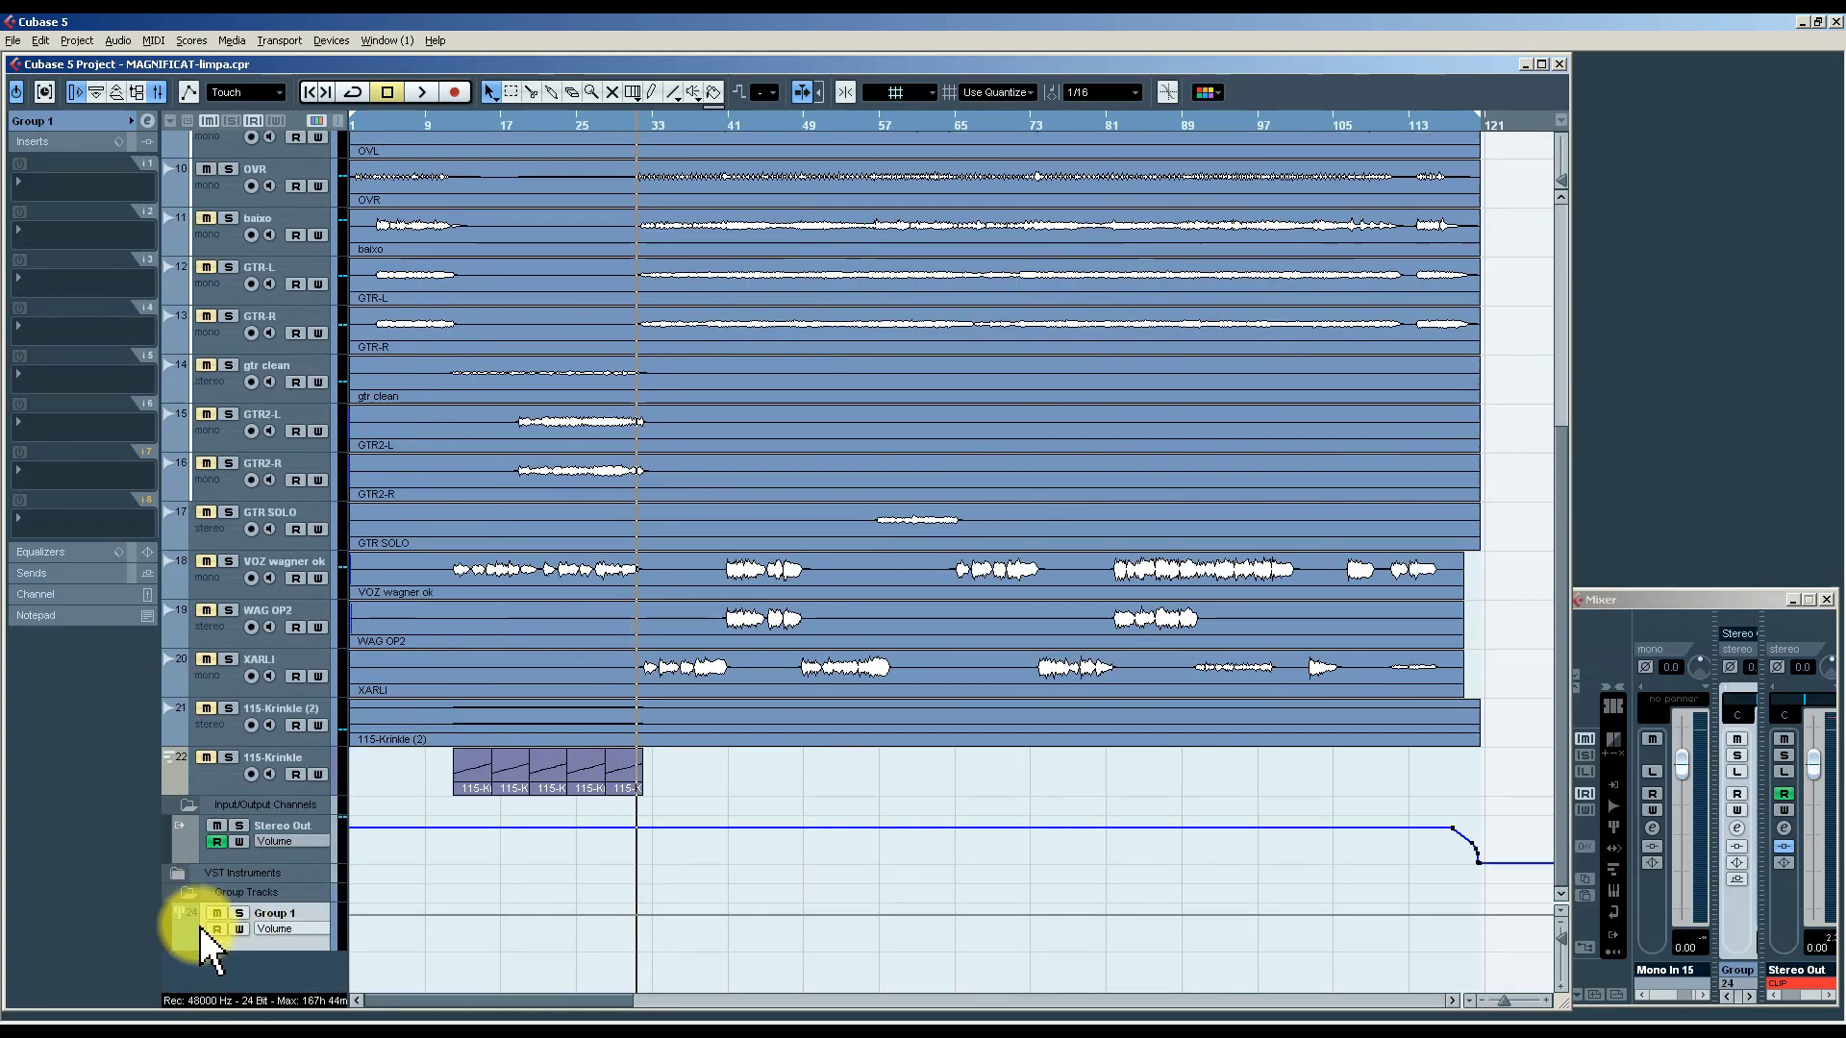
{"action": "left_click_drag", "start_coordinate": [201, 947], "coordinate": [230, 233]}
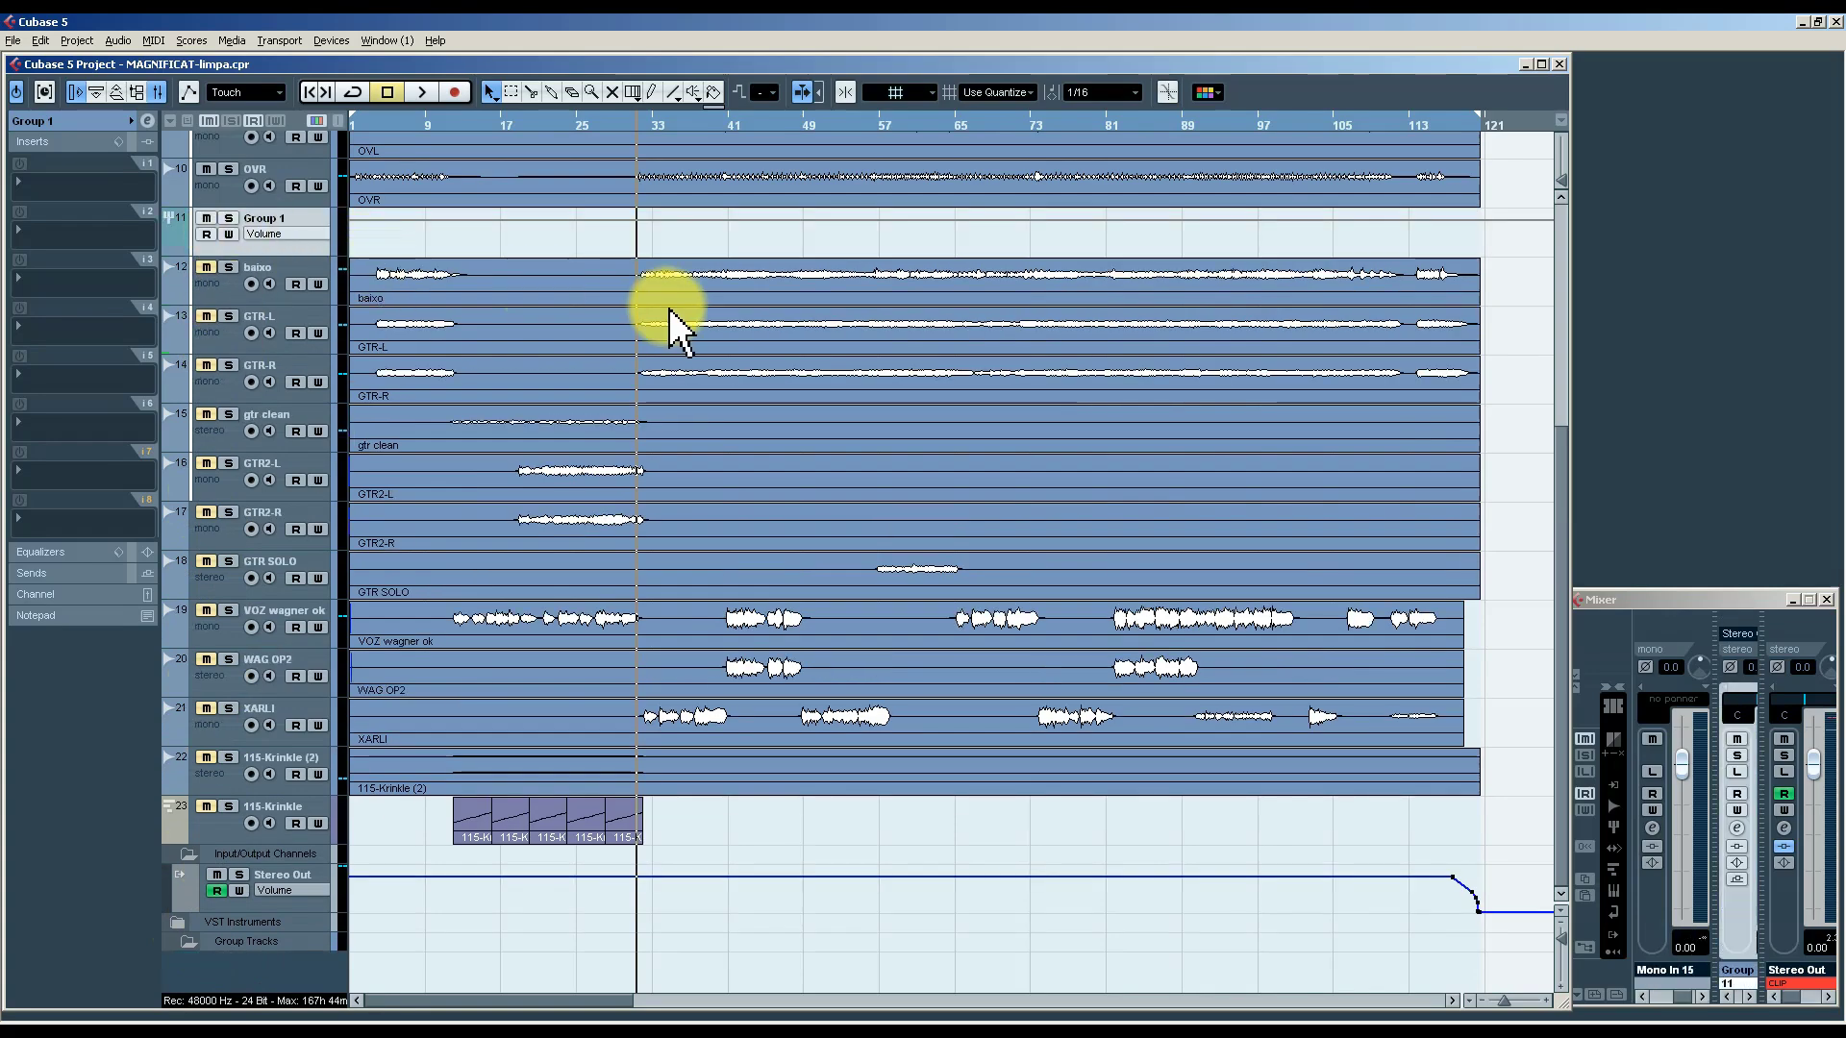
{"action": "scroll", "coordinate": [673, 322], "scroll_direction": "up", "scroll_amount": 5}
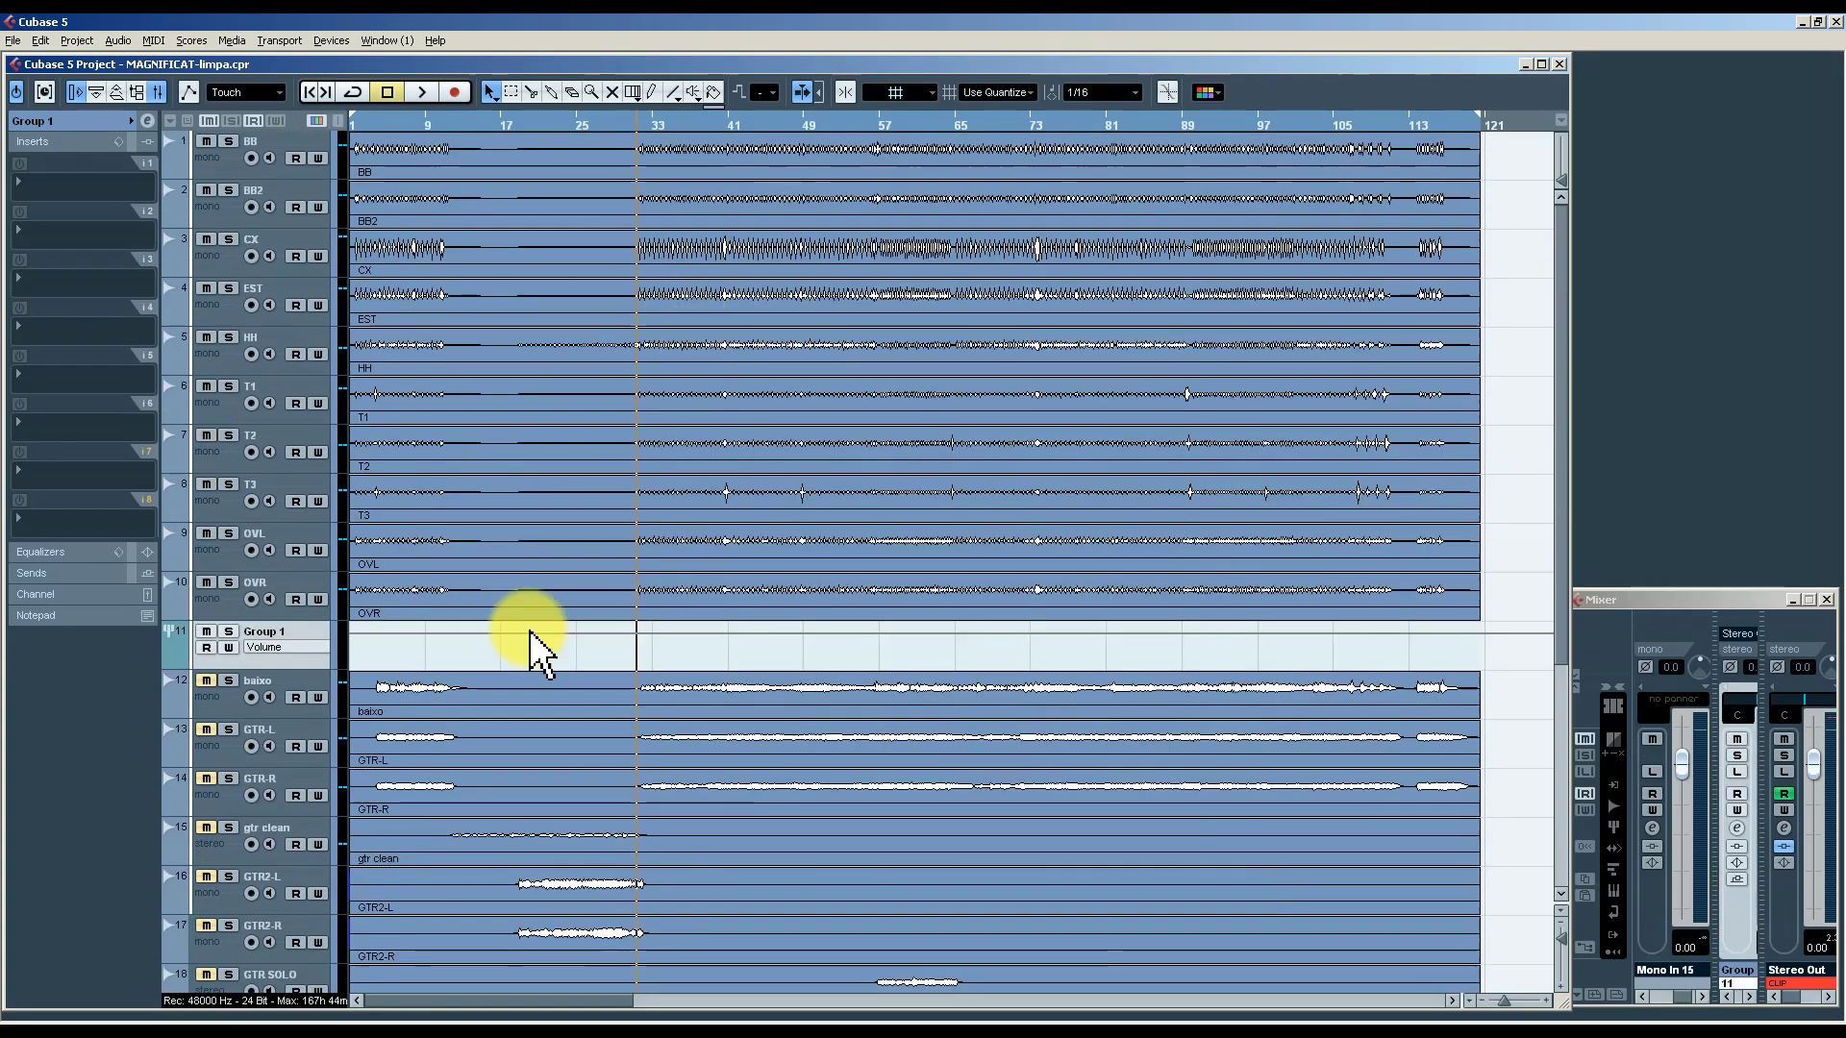
Rename the new group track below OVR as BATERIA.
{"action": "double_click", "coordinate": [269, 632]}
{"action": "type", "text": "BATERIA"}
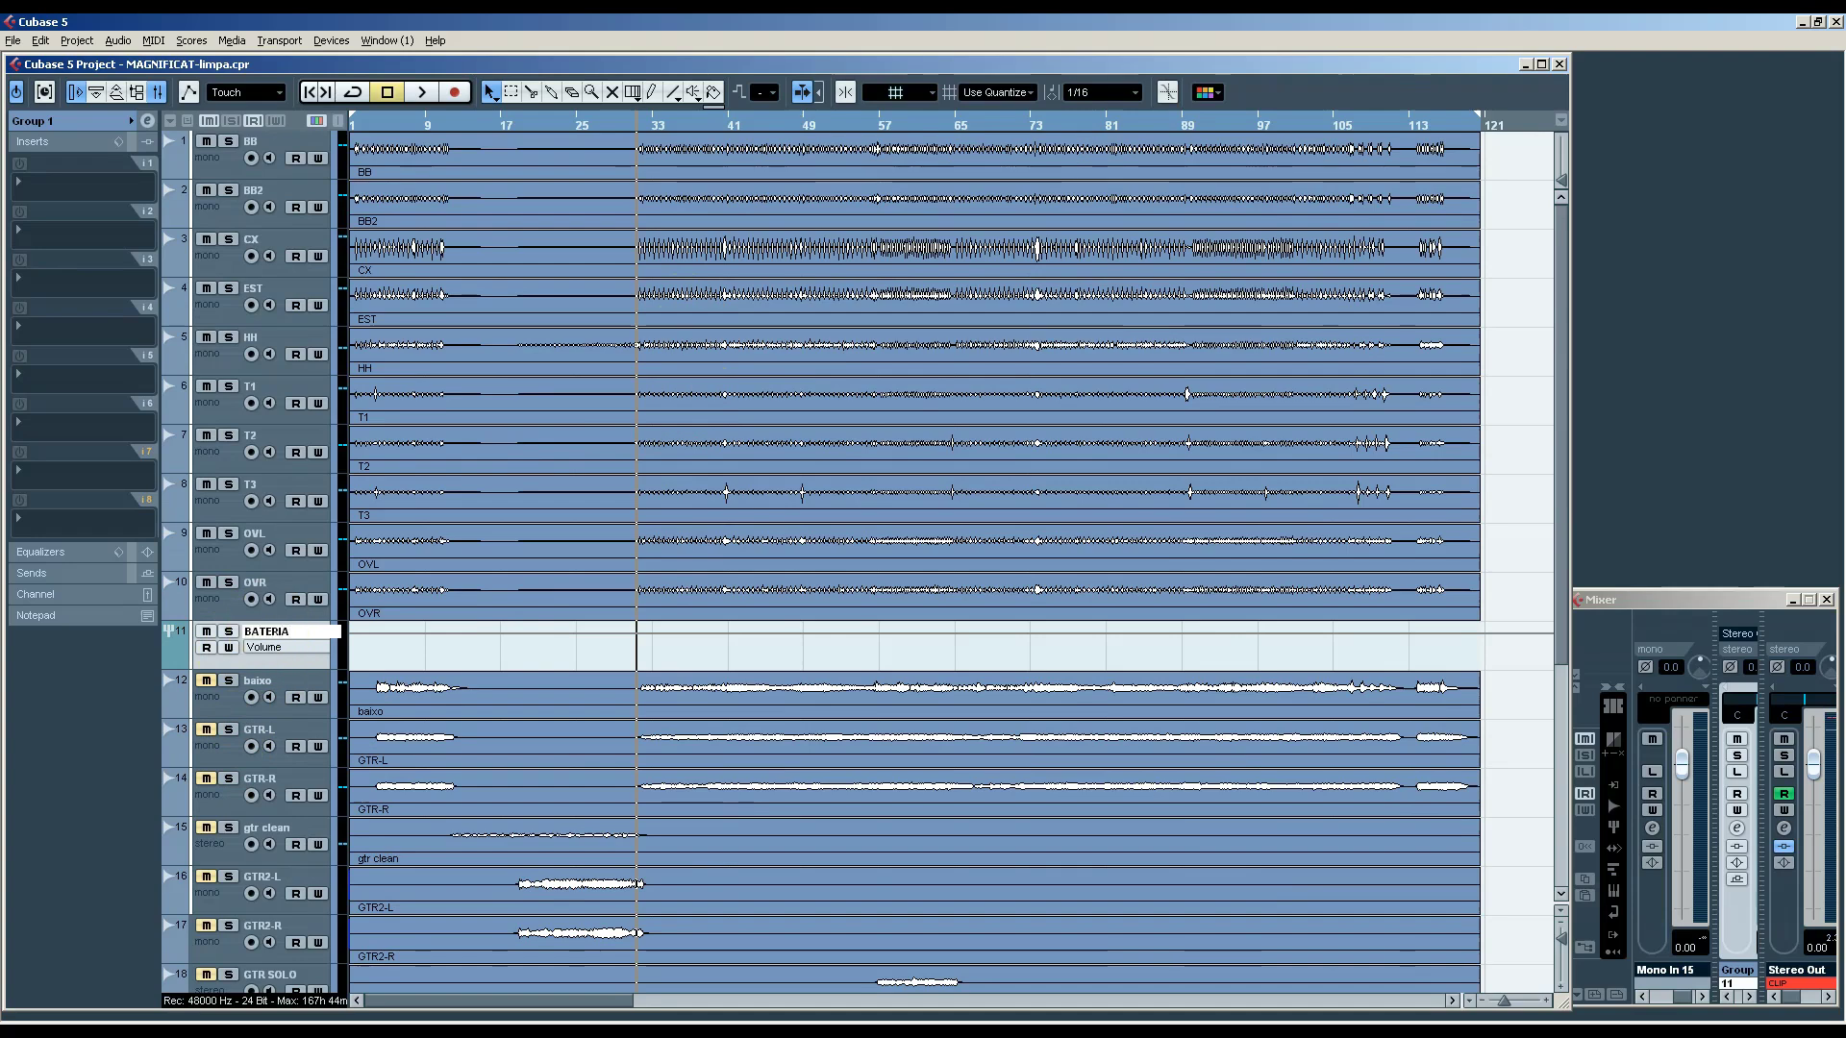
{"action": "key", "text": "Return"}
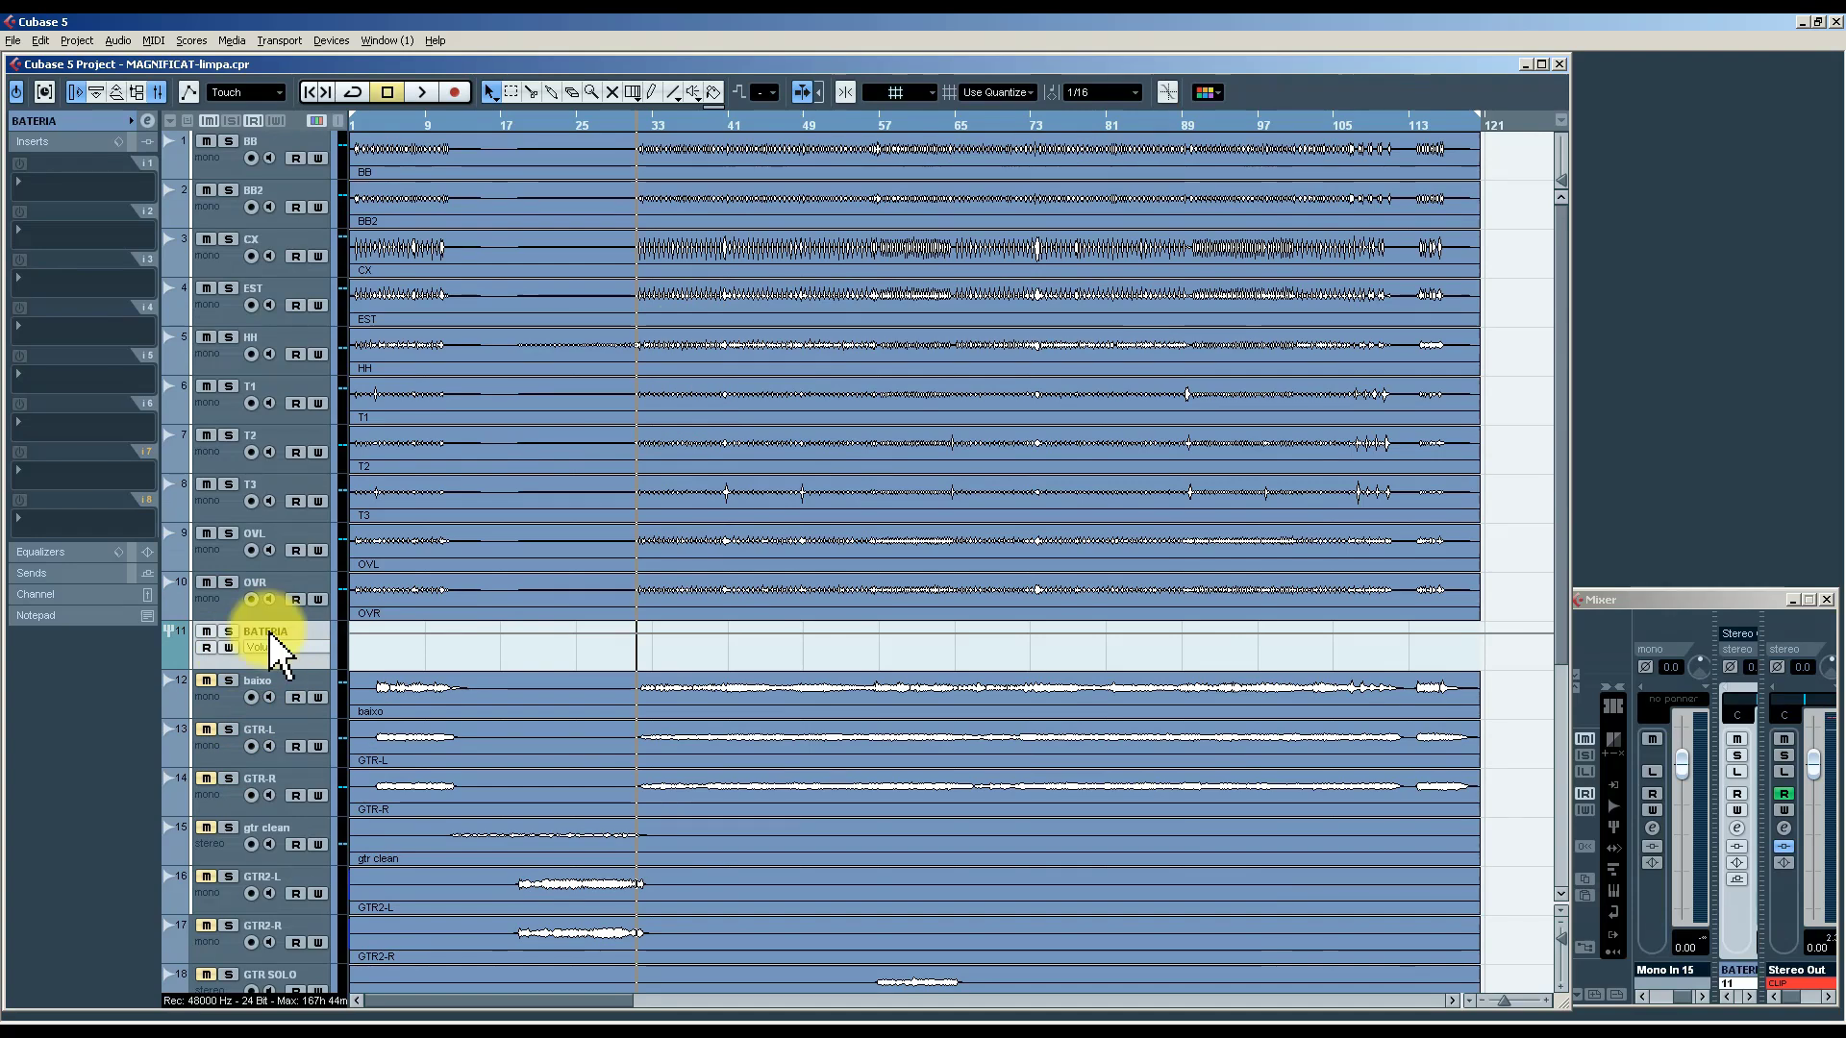
{"action": "left_click", "coordinate": [227, 558]}
{"action": "left_click", "coordinate": [188, 638]}
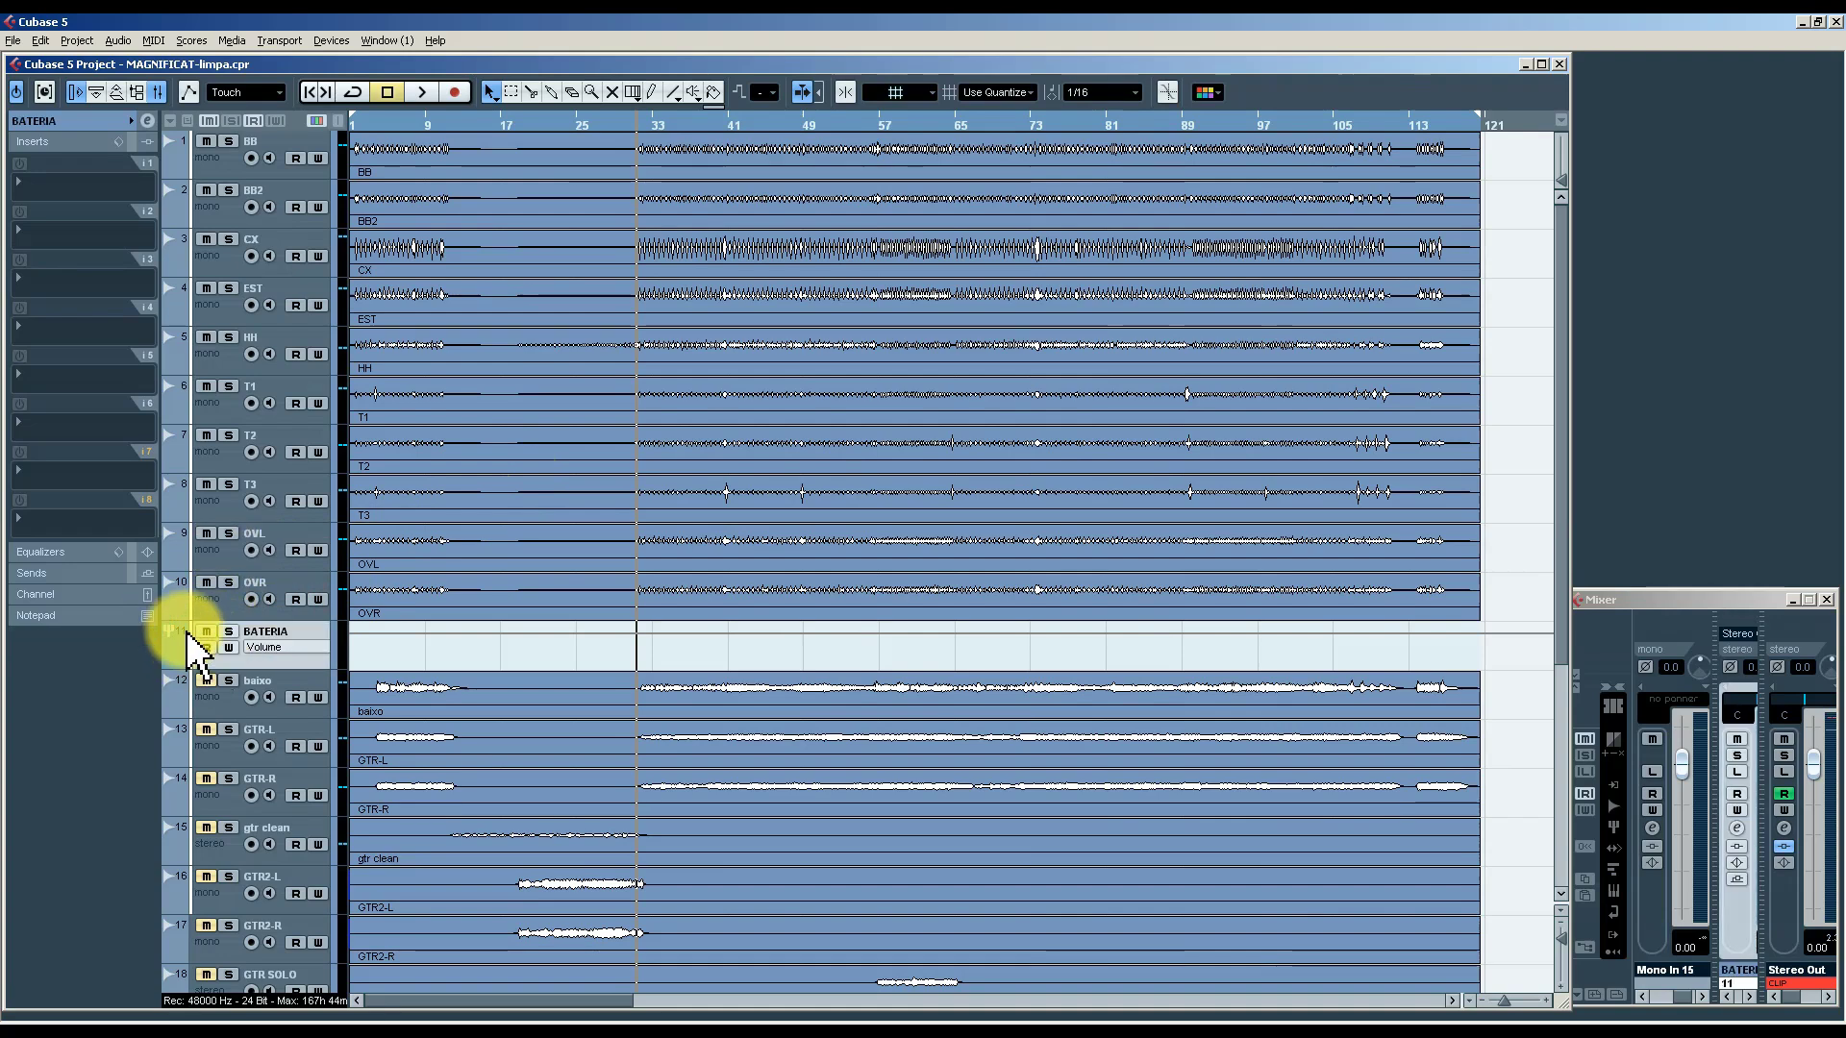
Set the BB track's first insert slot to No Effect and show BB's basic track settings.
{"action": "left_click", "coordinate": [223, 163]}
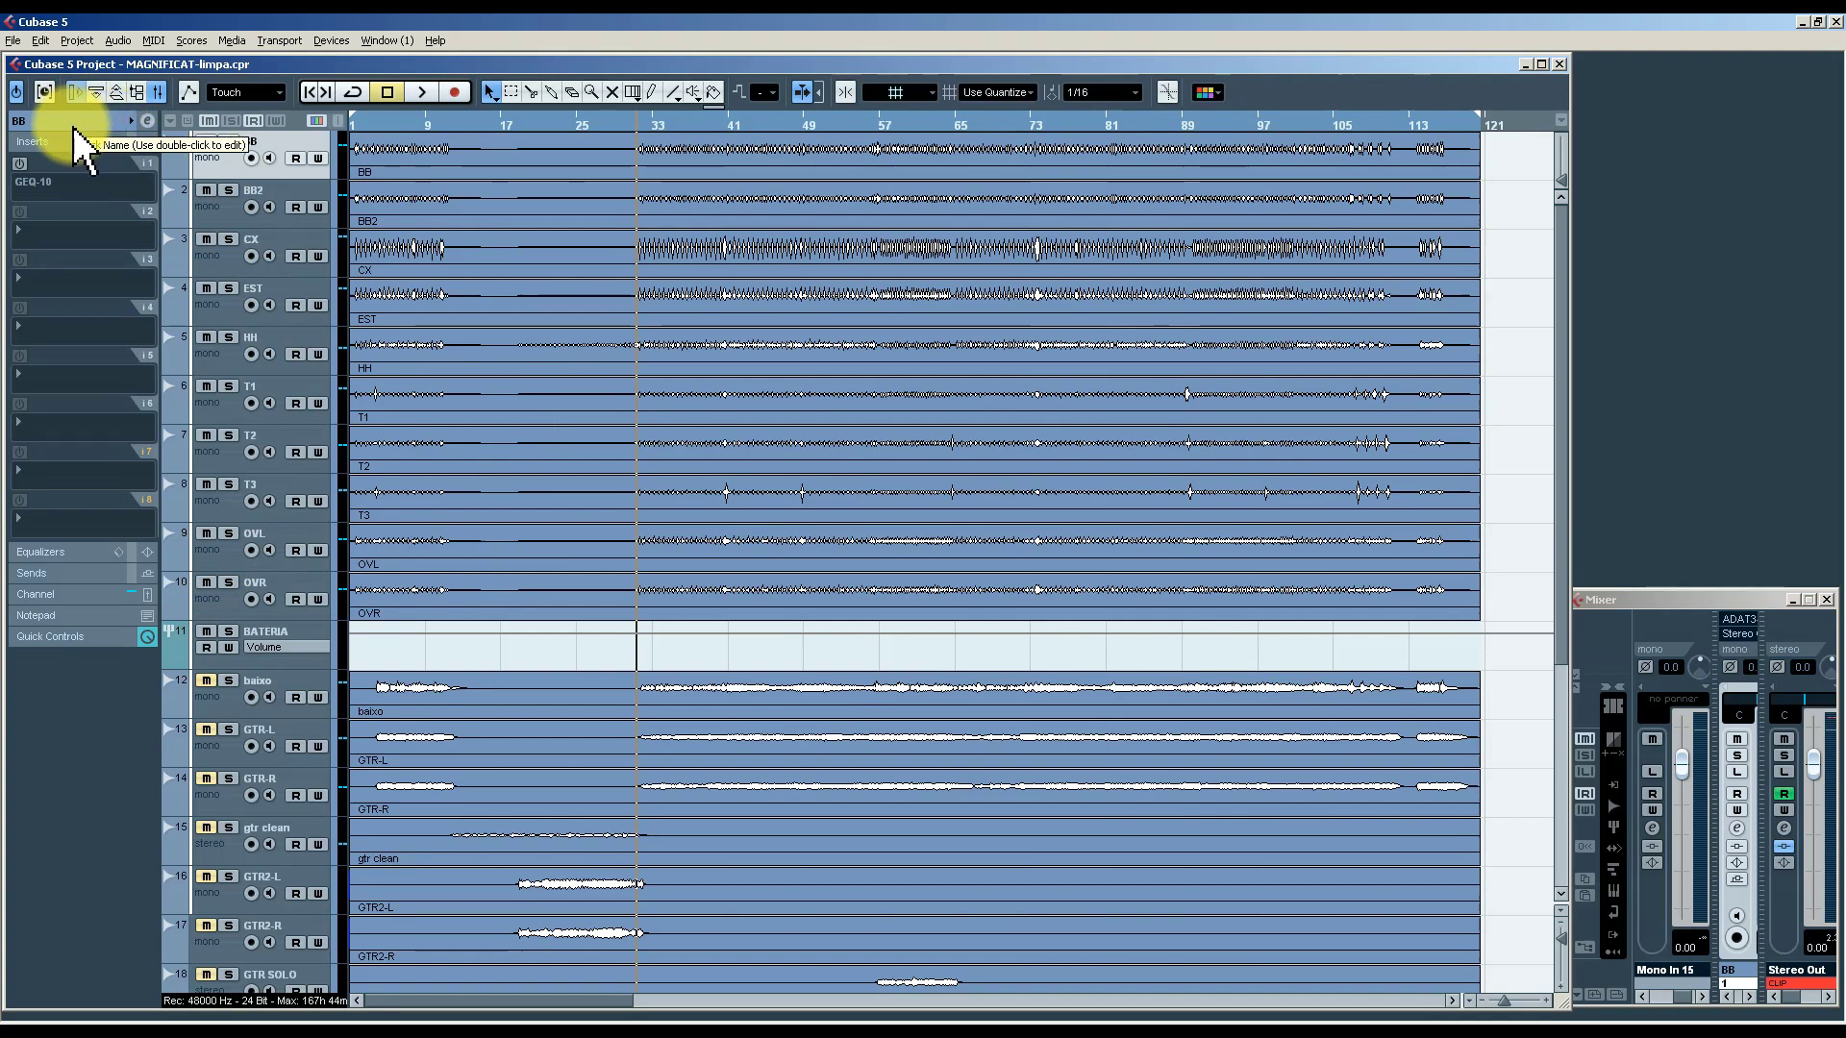
{"action": "left_click", "coordinate": [42, 193]}
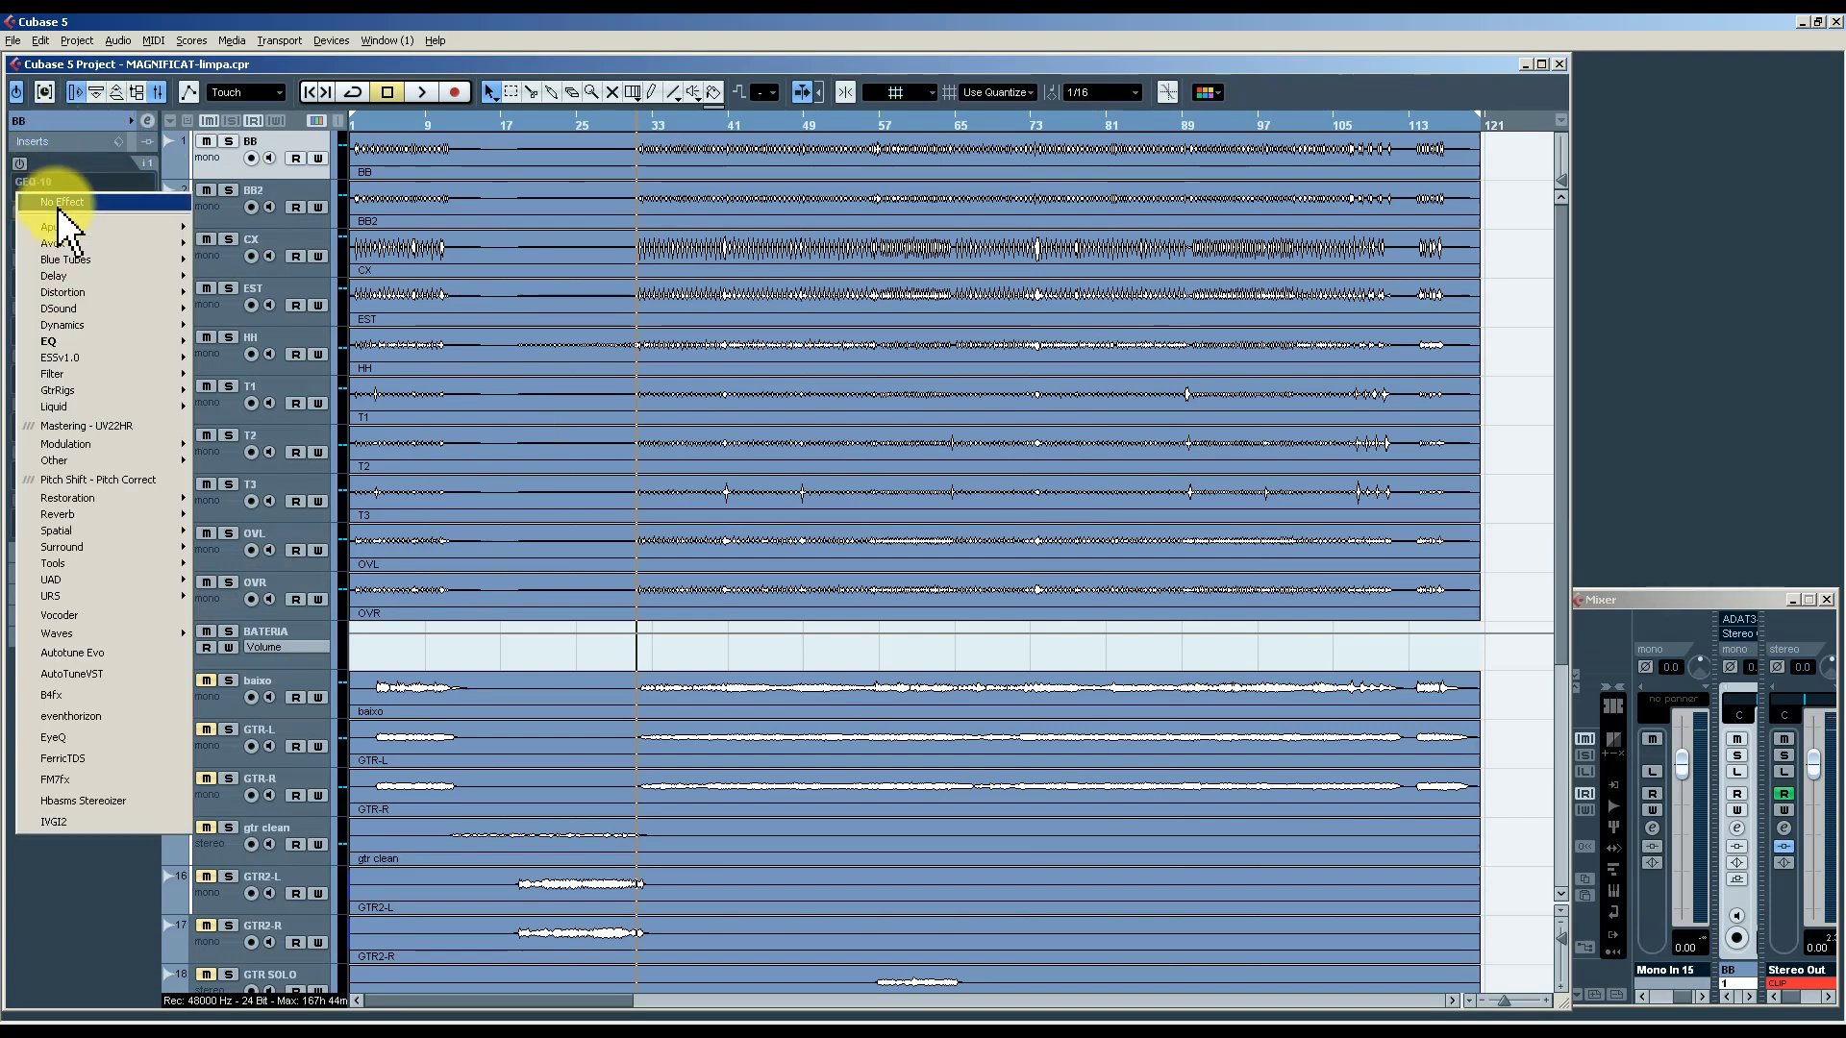
{"action": "left_click", "coordinate": [58, 206]}
{"action": "left_click", "coordinate": [83, 138]}
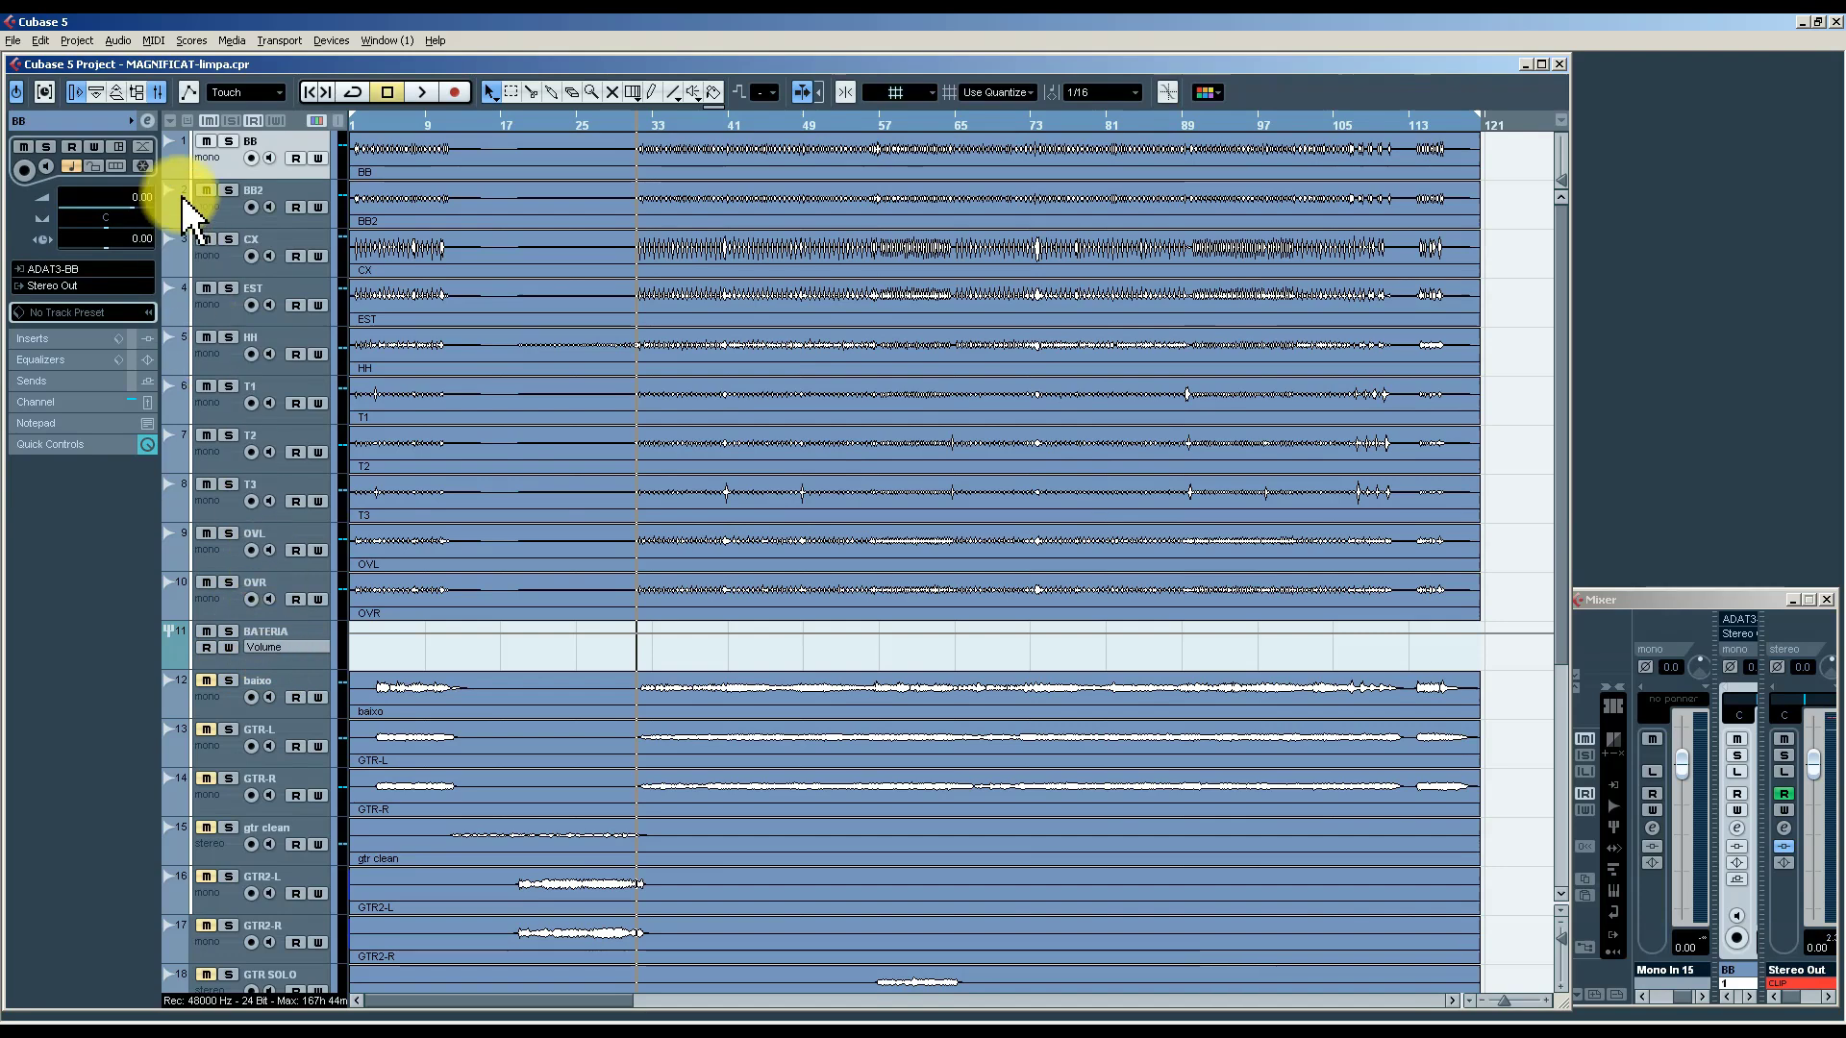
Route the BB track's output to the BATERIA group.
{"action": "left_click", "coordinate": [95, 286]}
{"action": "left_click", "coordinate": [95, 286]}
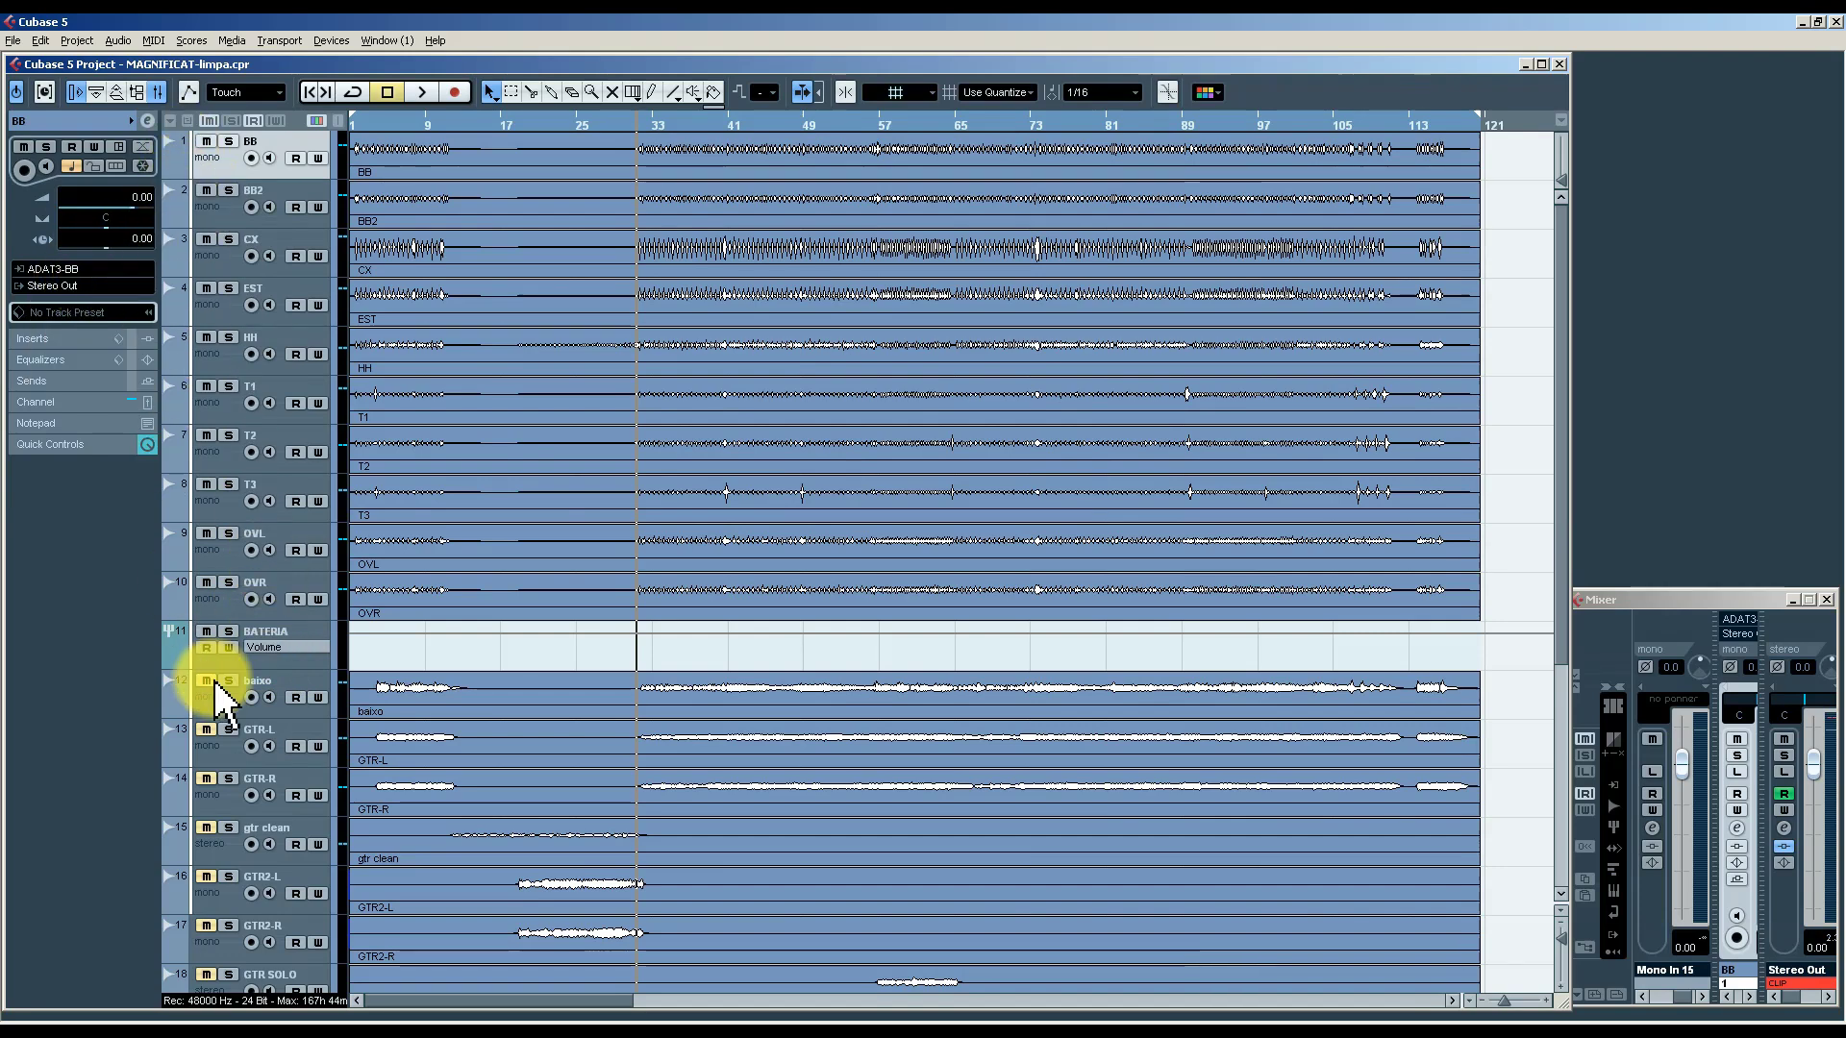
{"action": "left_click", "coordinate": [189, 654]}
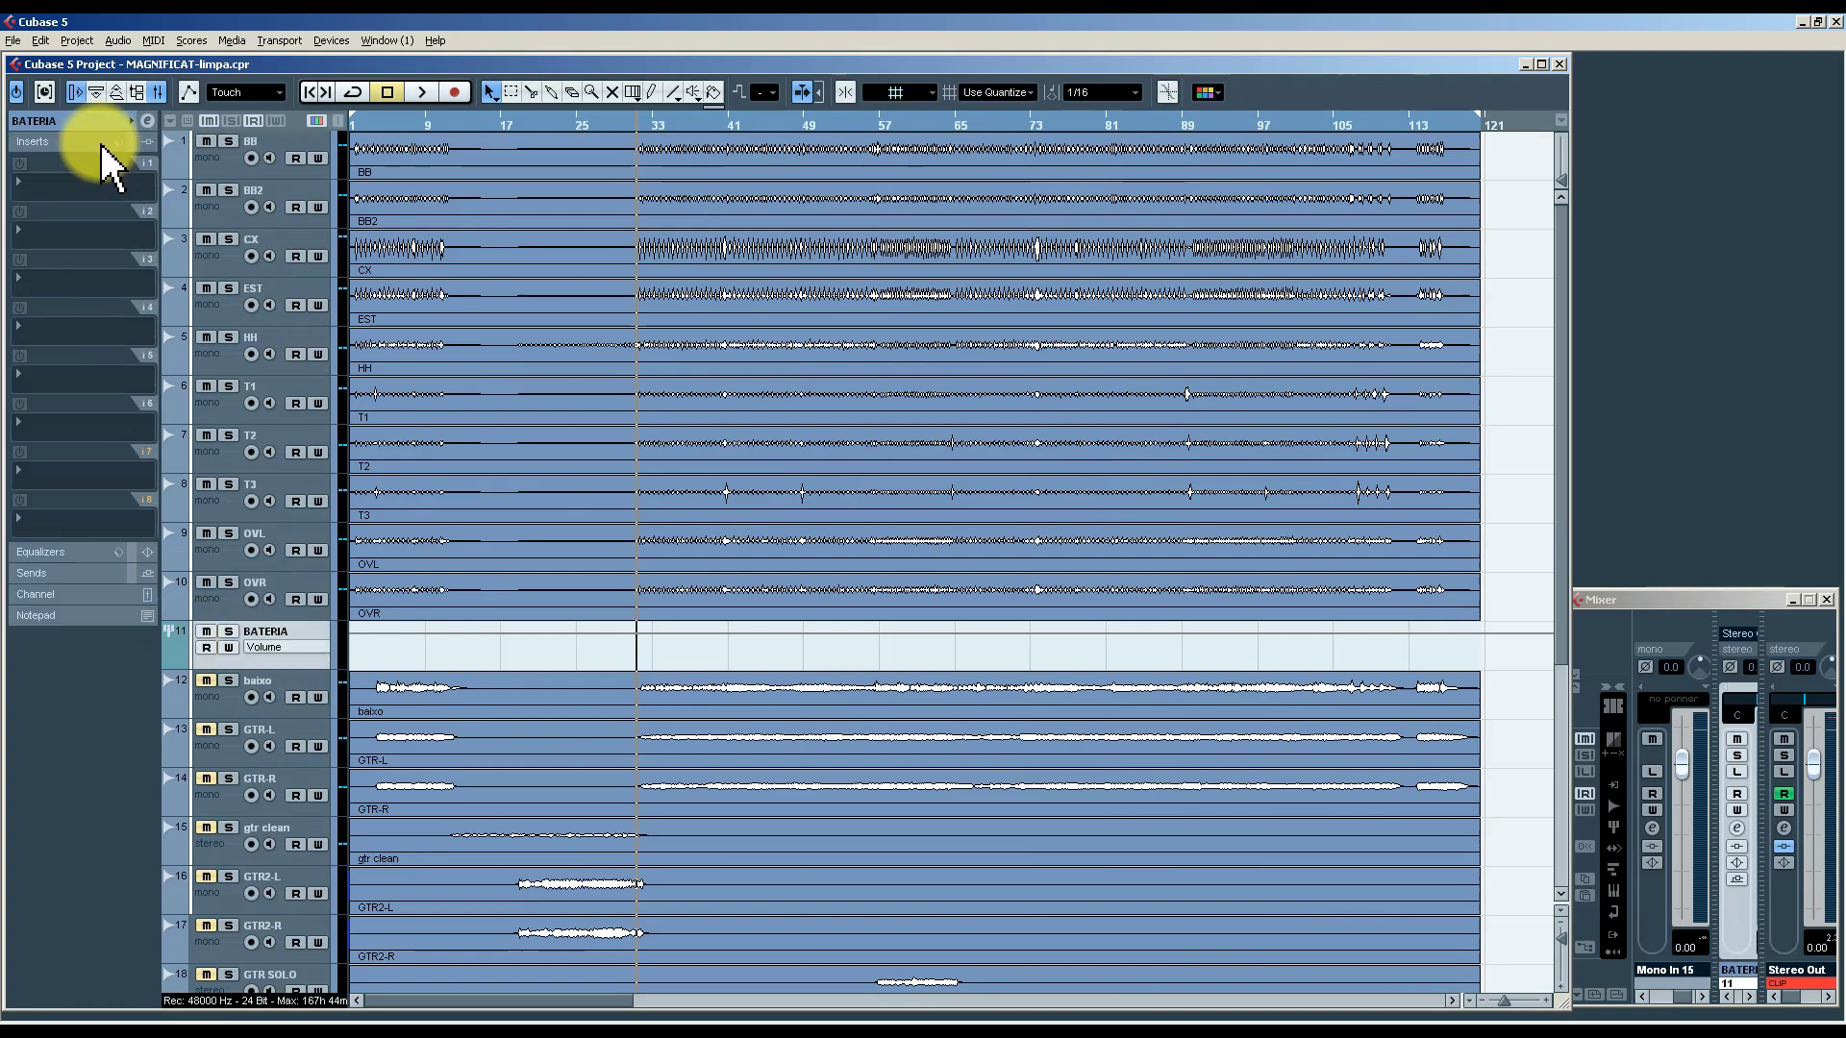
{"action": "left_click", "coordinate": [204, 171]}
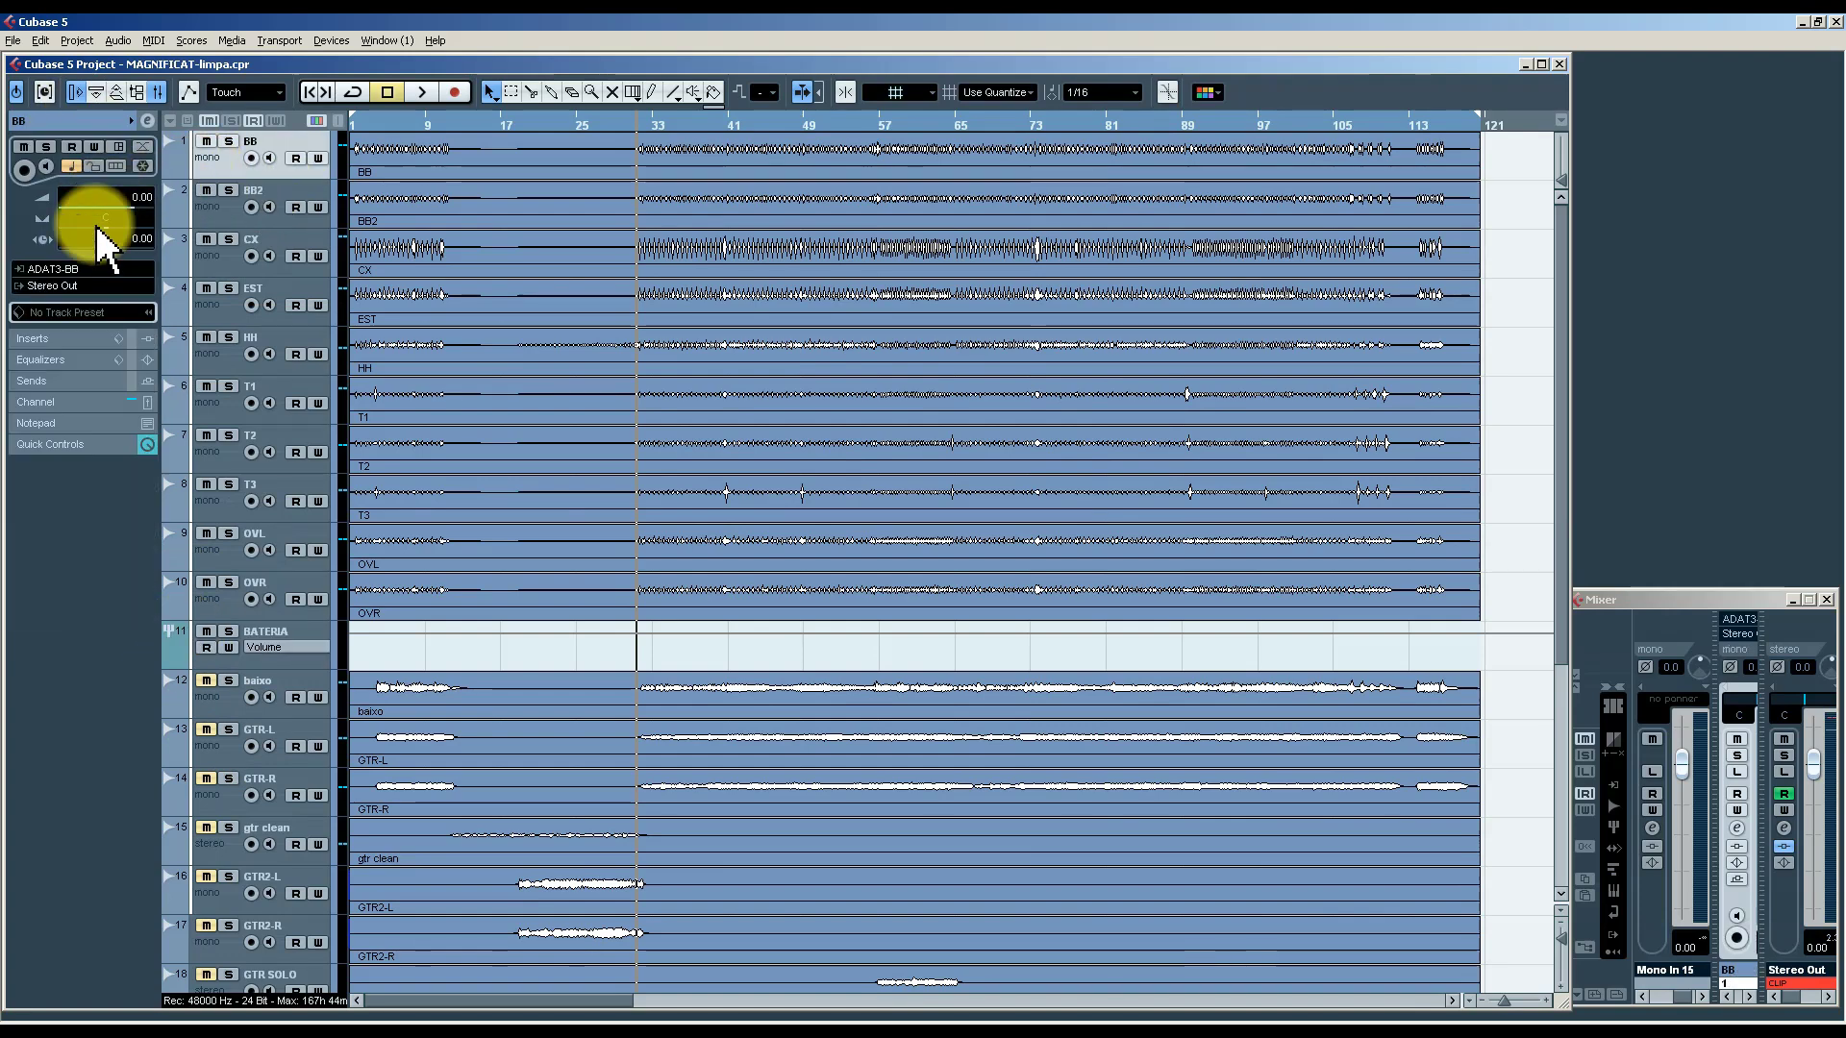
{"action": "left_click", "coordinate": [92, 286]}
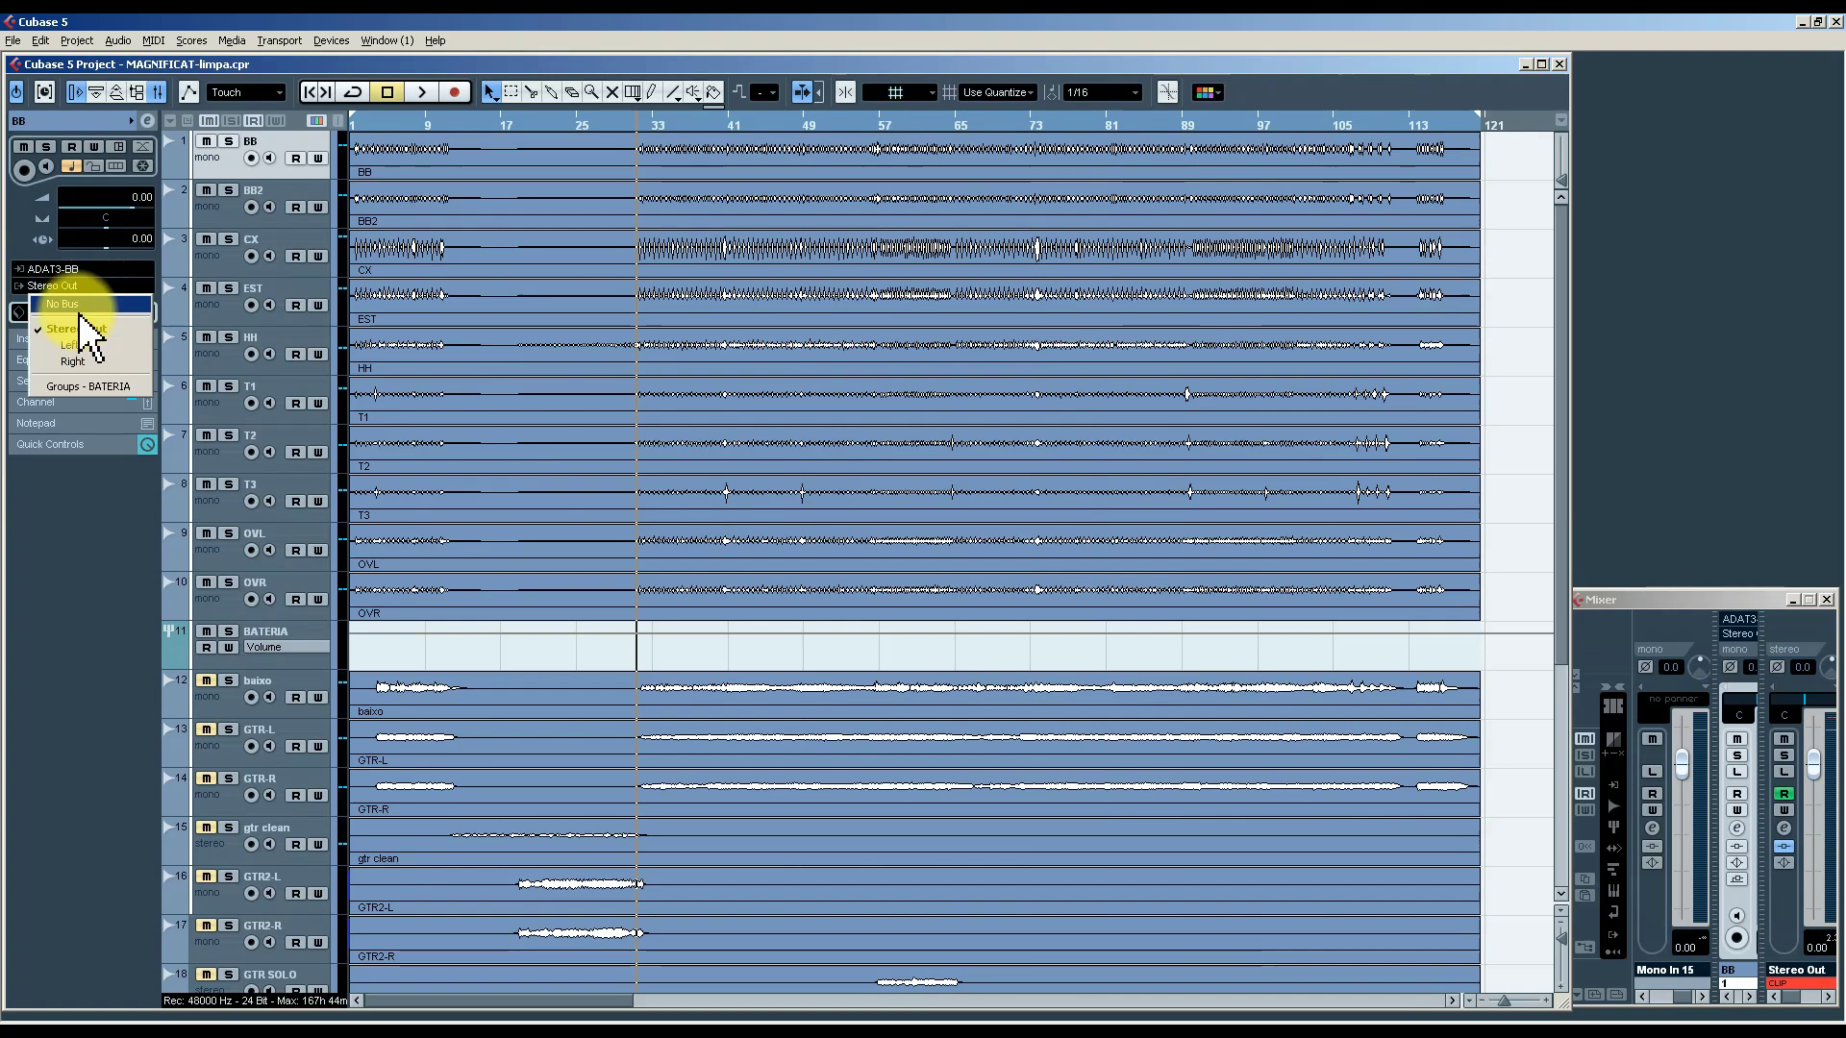
{"action": "left_click", "coordinate": [99, 387]}
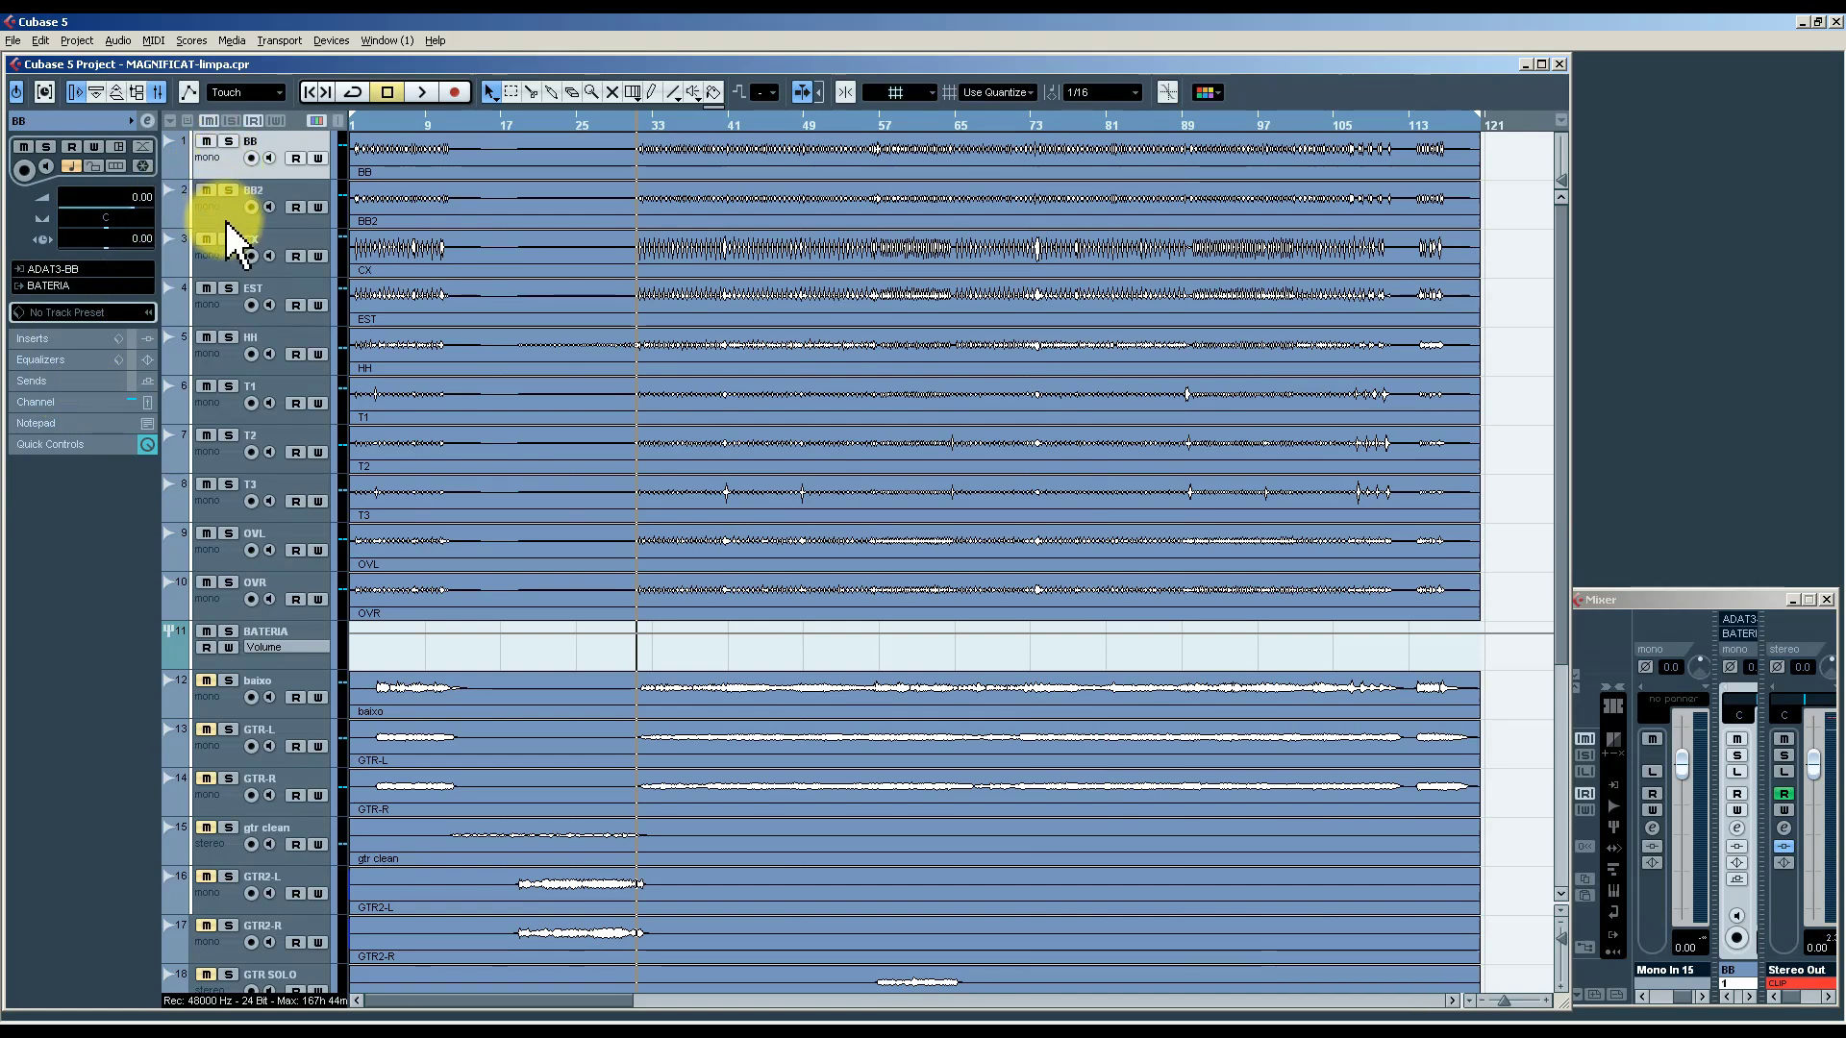
Compare the outputs of BB2, CX and EST with BB, and set BB's output back to Stereo Out.
{"action": "left_click", "coordinate": [227, 220]}
{"action": "left_click", "coordinate": [227, 162]}
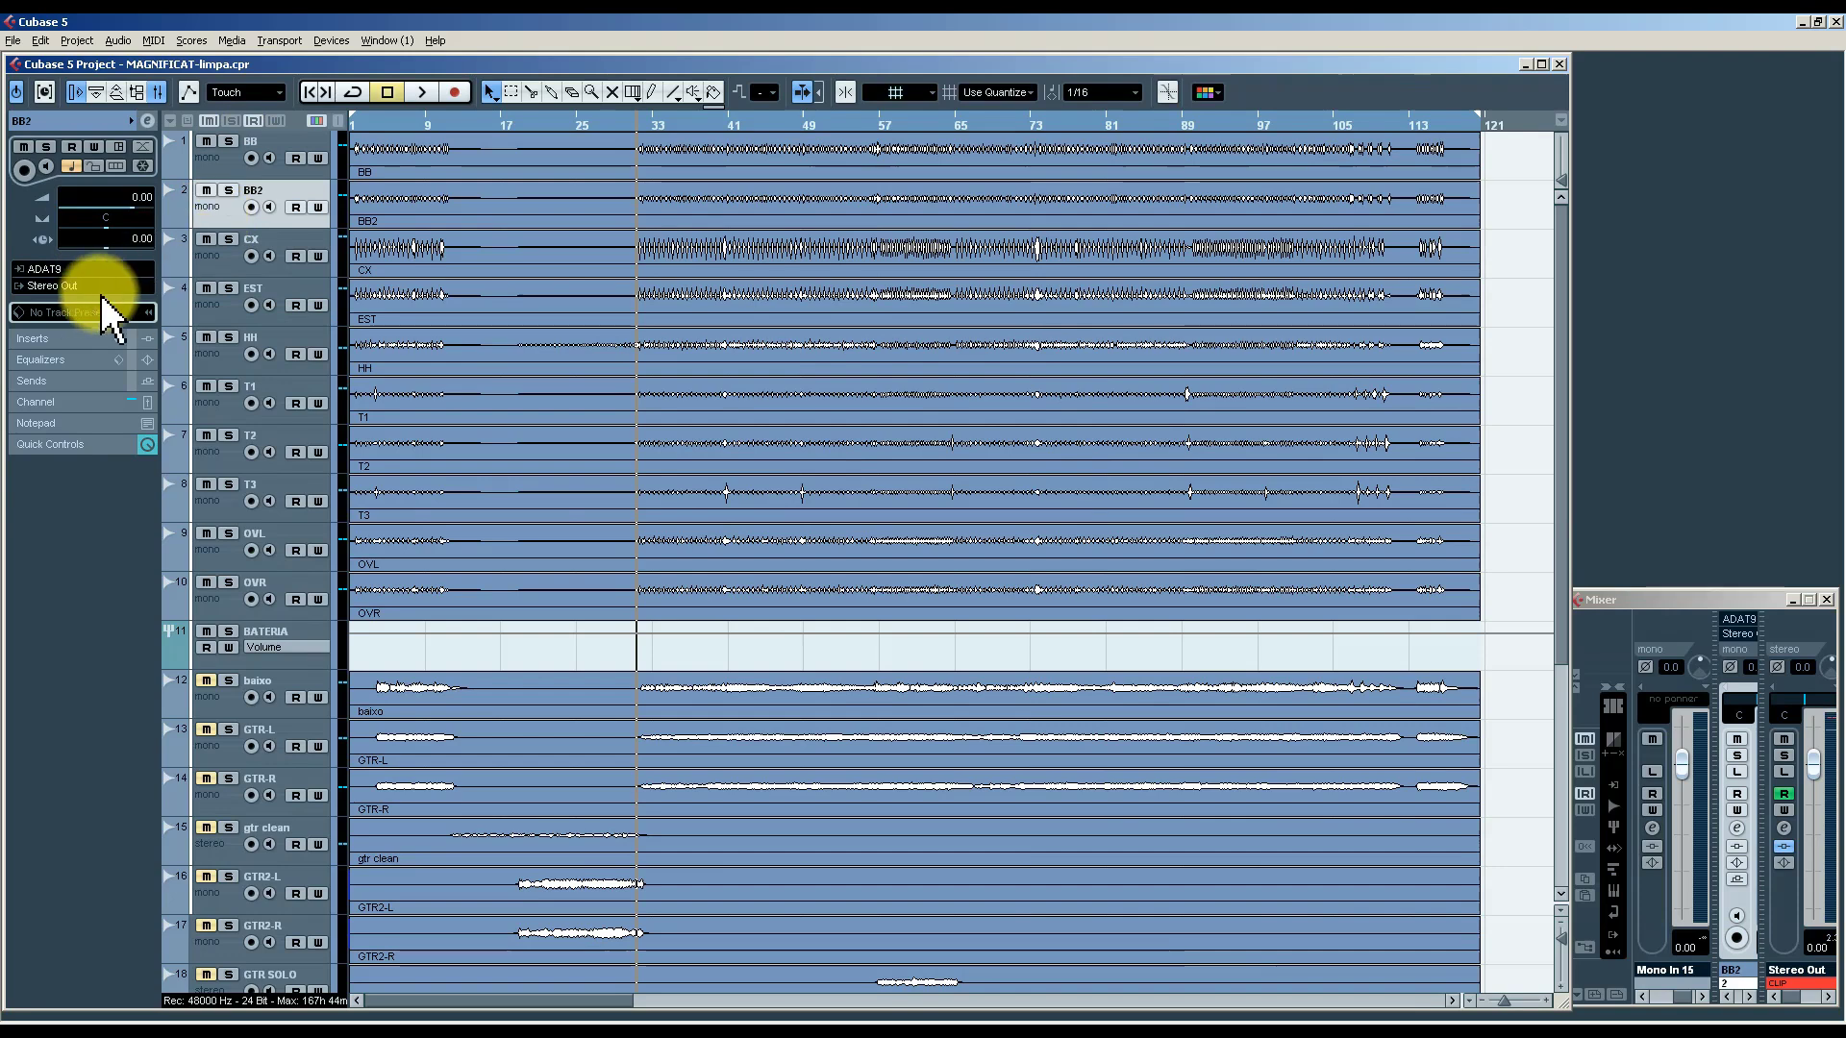
{"action": "left_click", "coordinate": [222, 268]}
{"action": "left_click", "coordinate": [222, 301]}
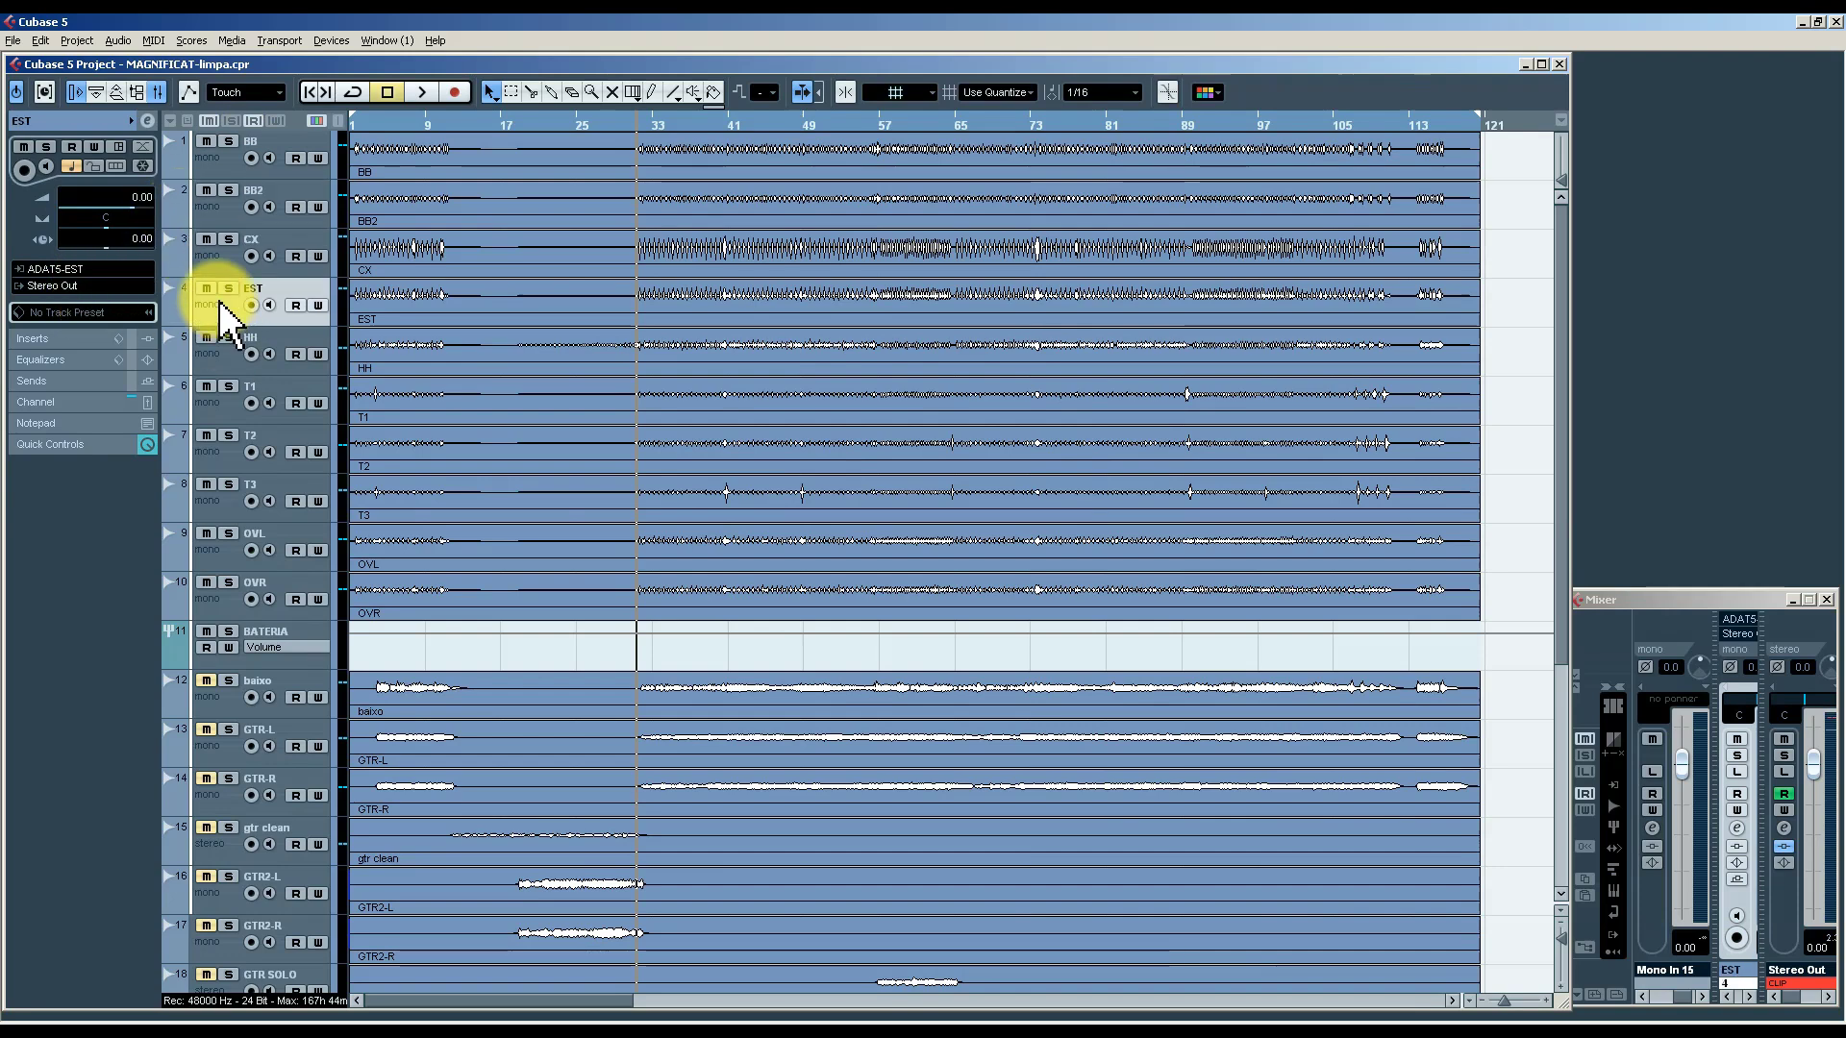
{"action": "left_click", "coordinate": [217, 165]}
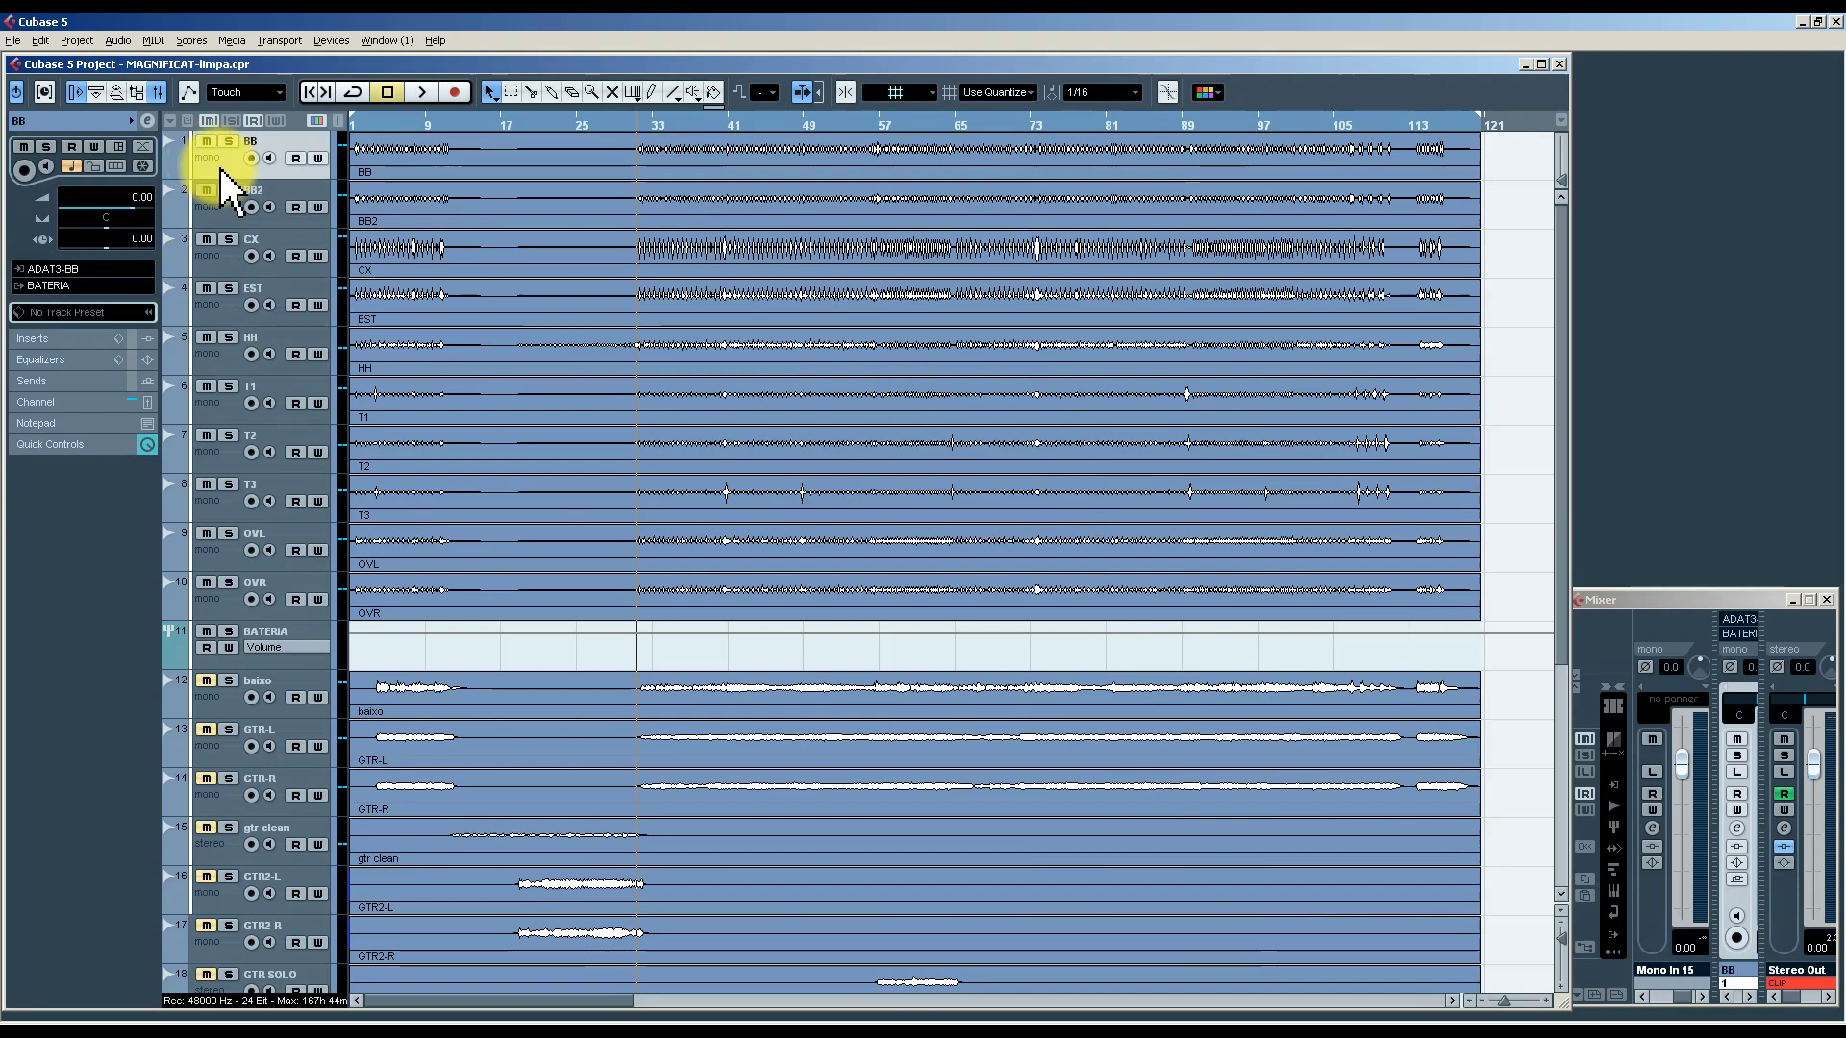
{"action": "left_click", "coordinate": [90, 287]}
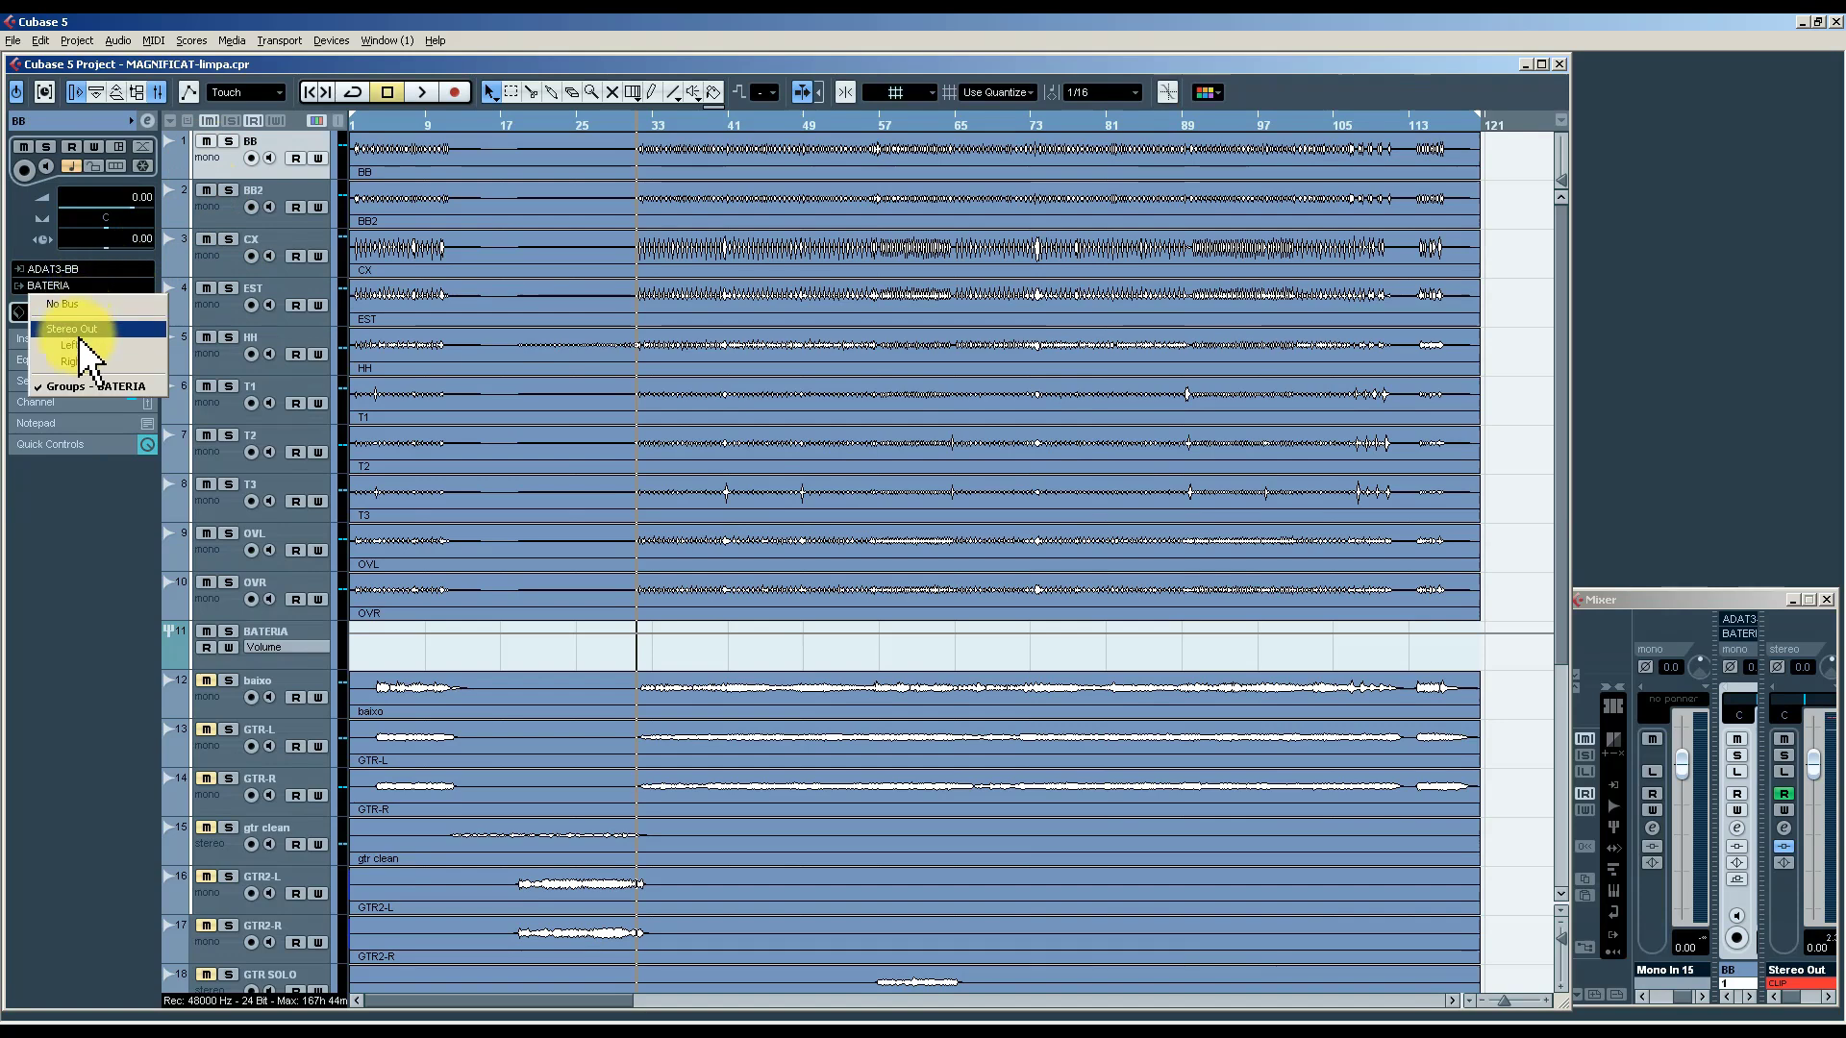
{"action": "left_click", "coordinate": [81, 331]}
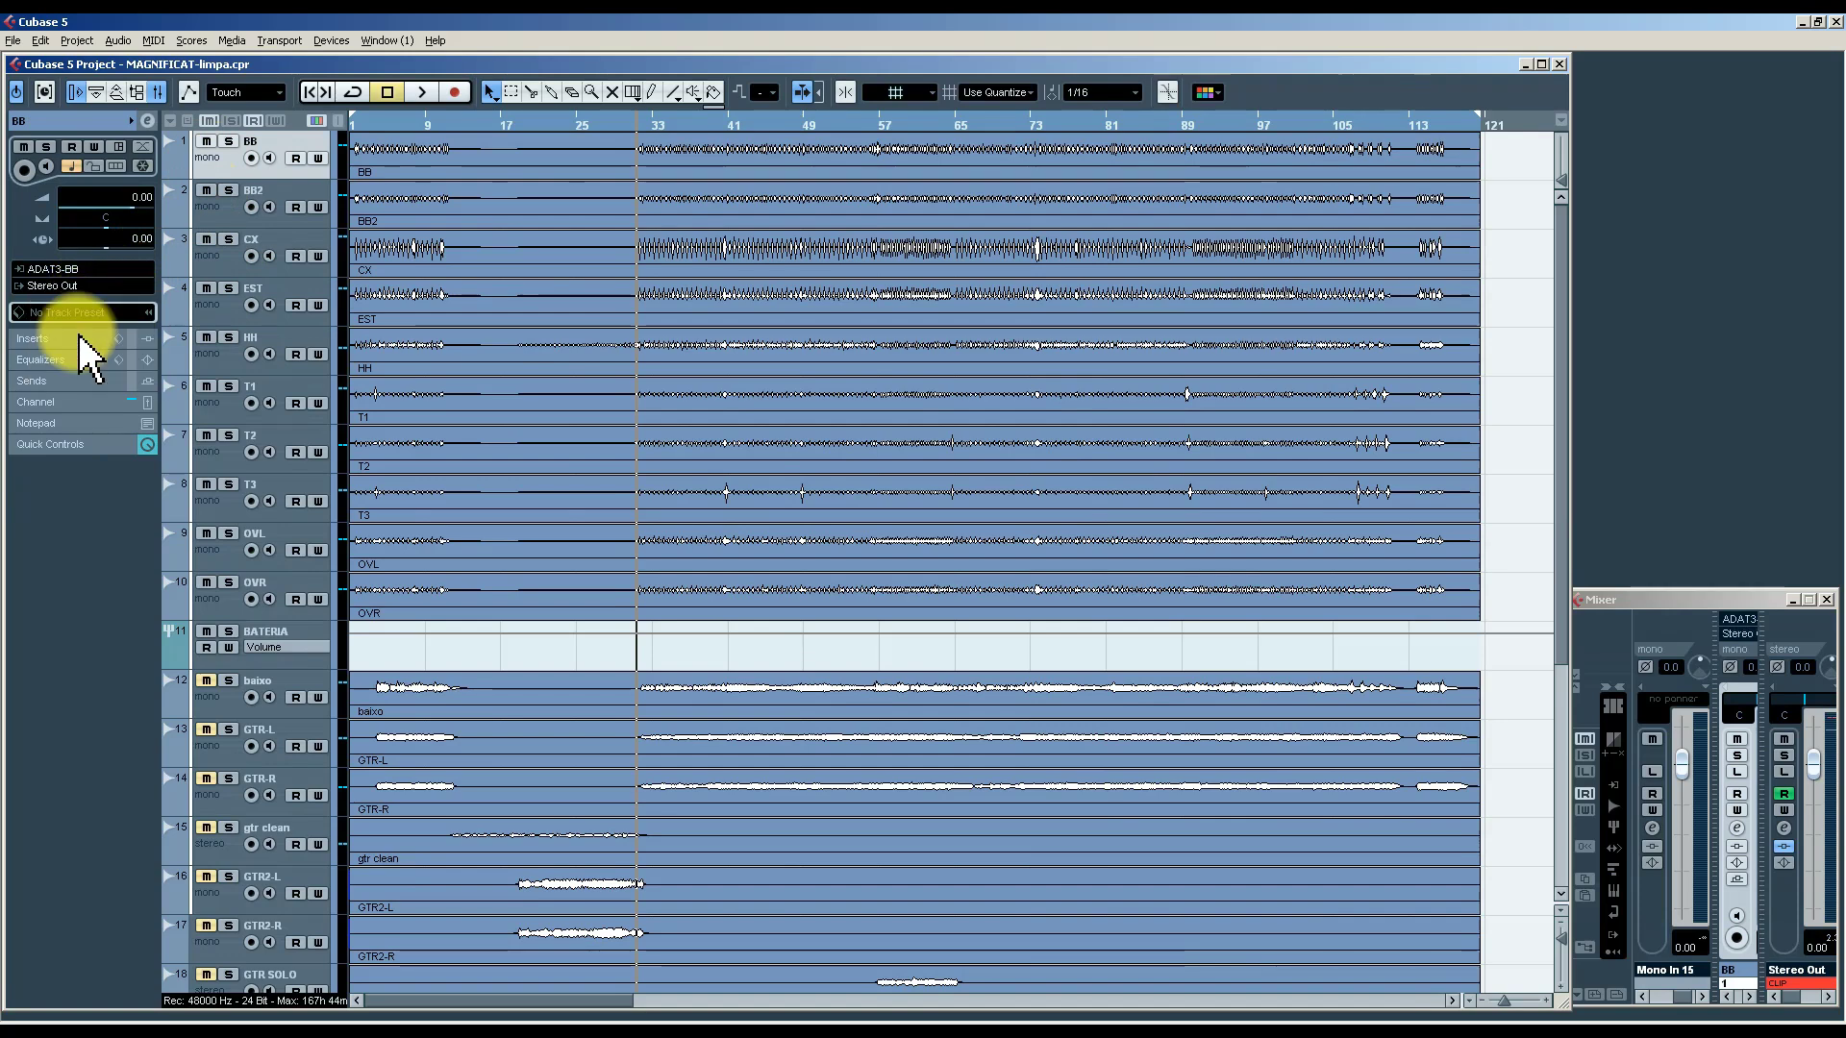
Route the outputs of all ten drum tracks, from BB through OVR, to the BATERIA group at once.
{"action": "left_click", "coordinate": [226, 608]}
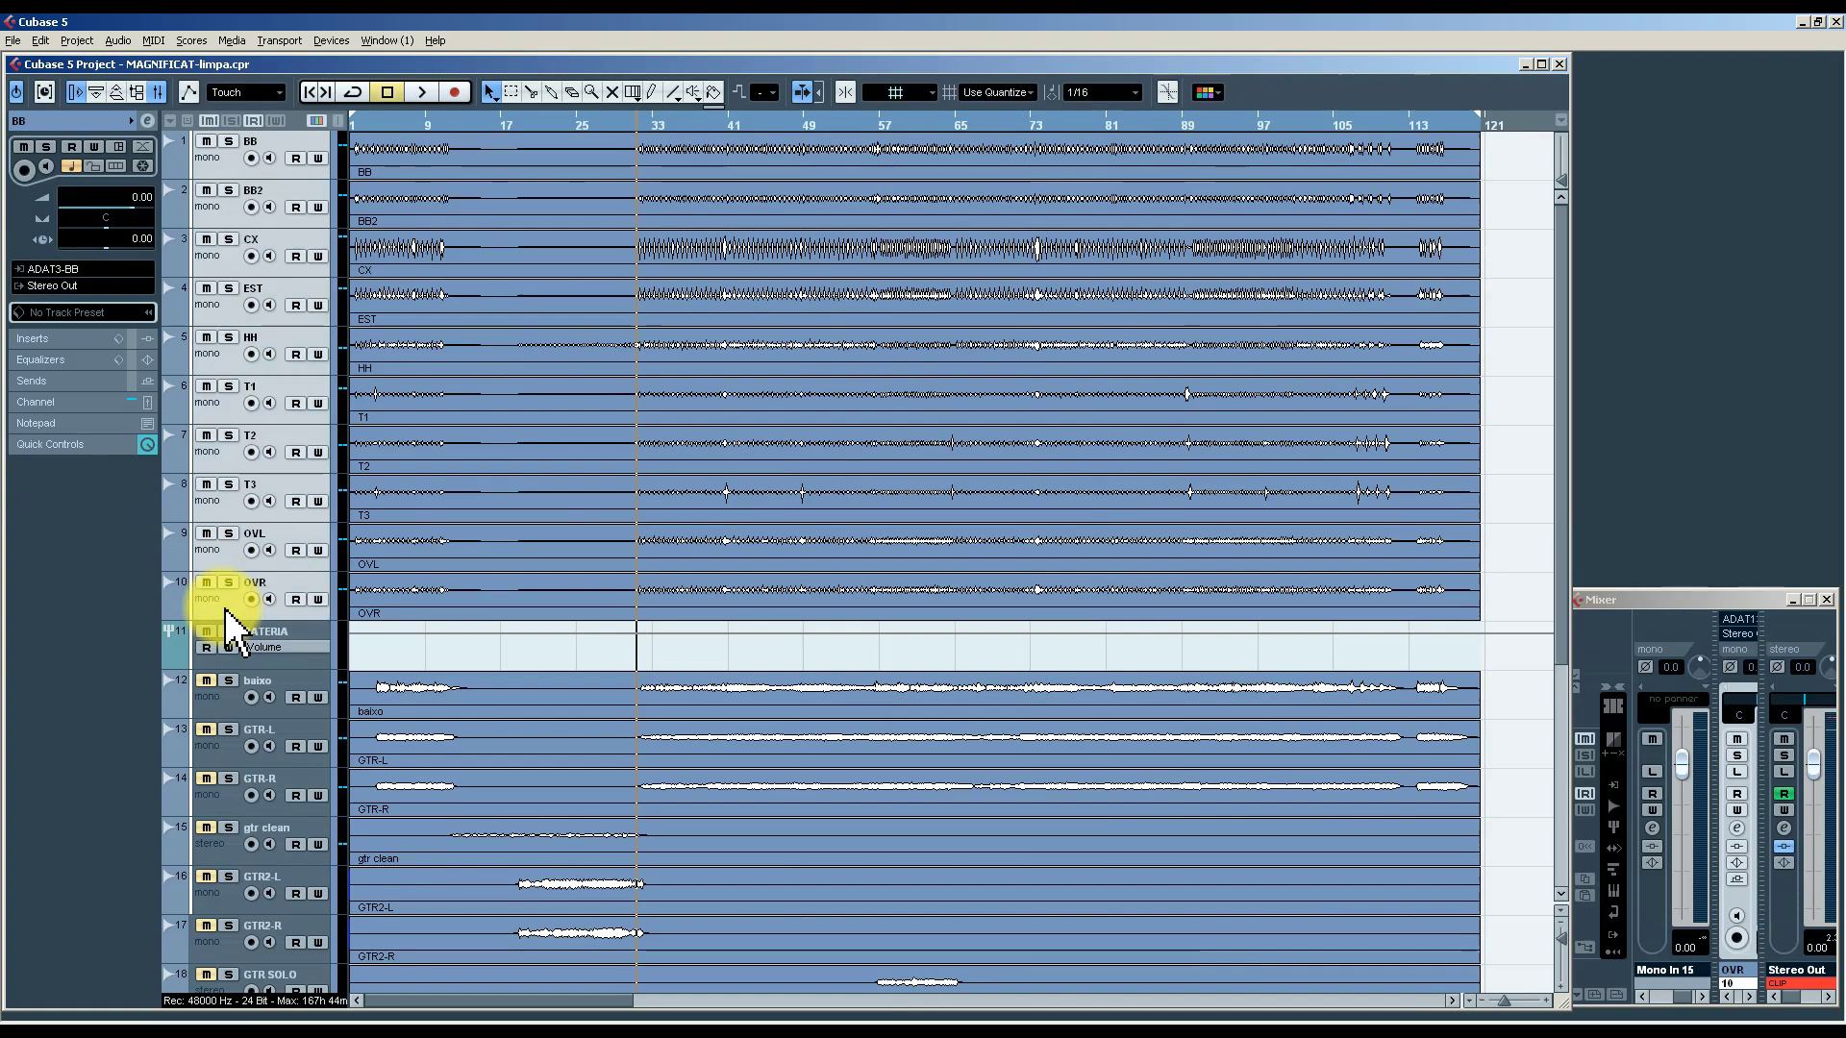
{"action": "left_click", "coordinate": [96, 286]}
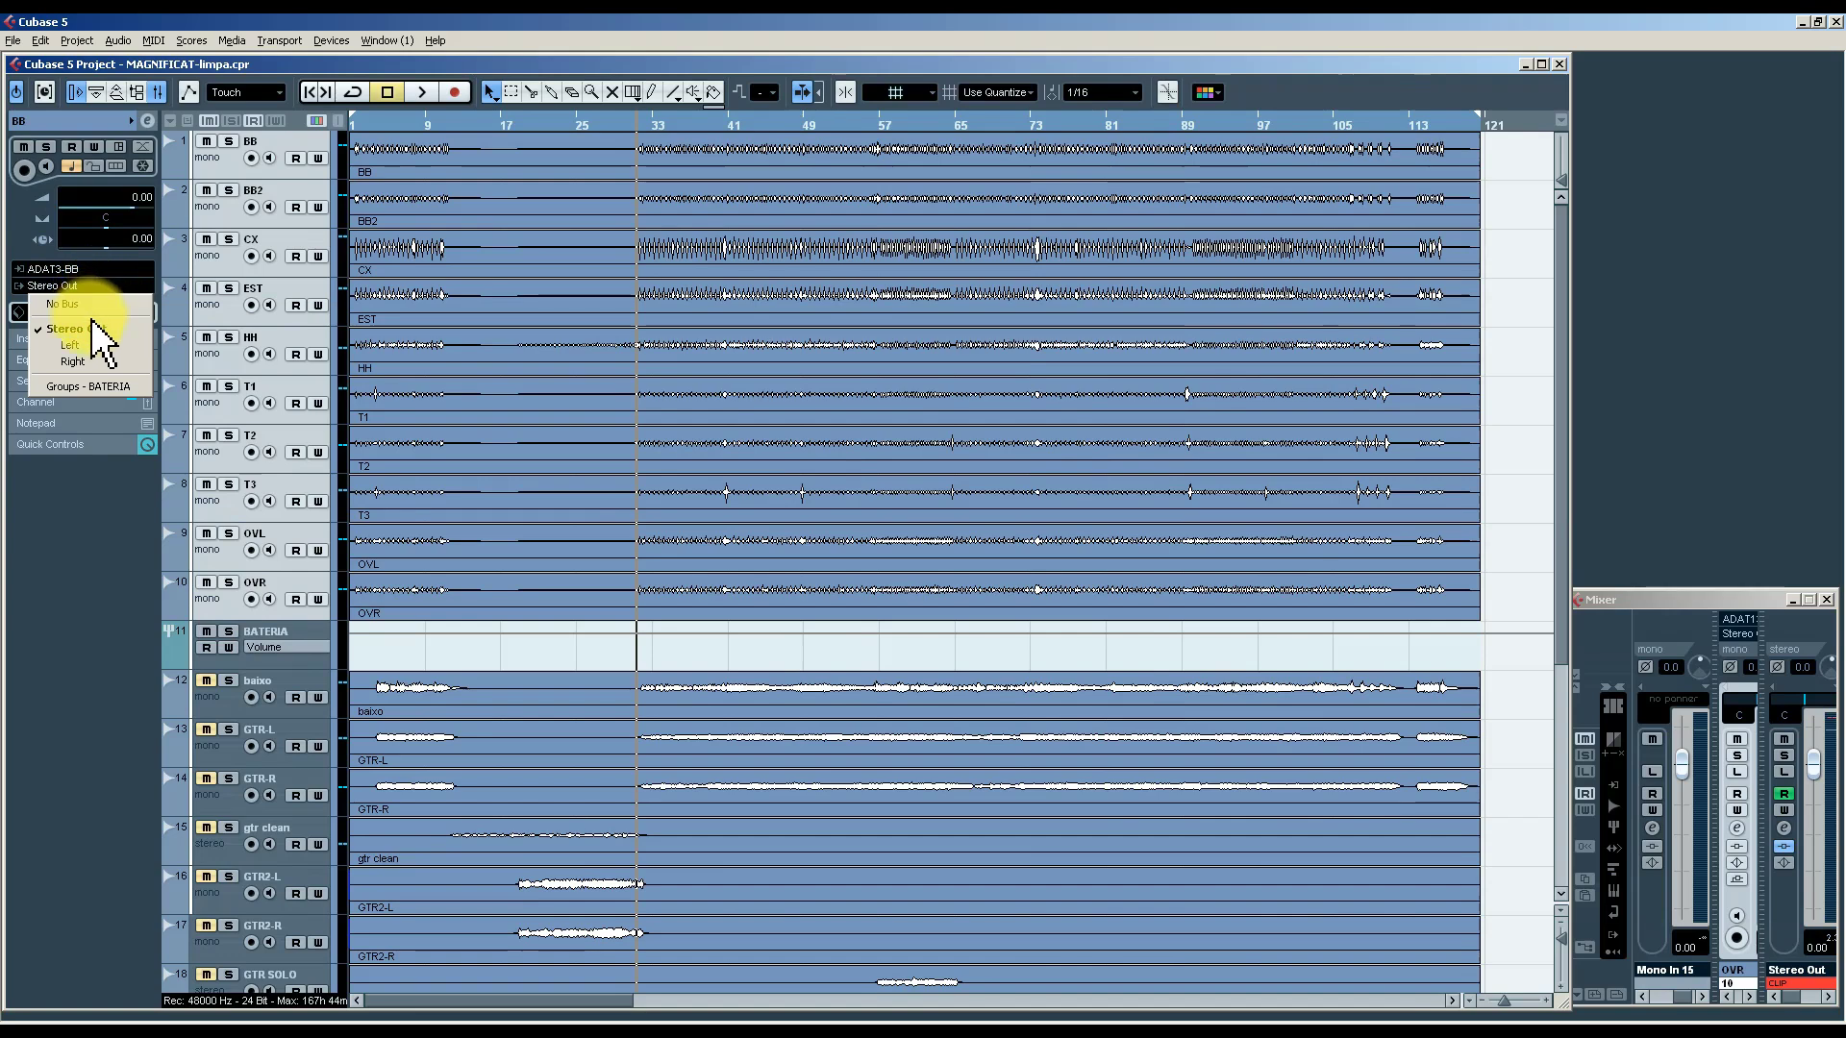
{"action": "left_click", "coordinate": [106, 386]}
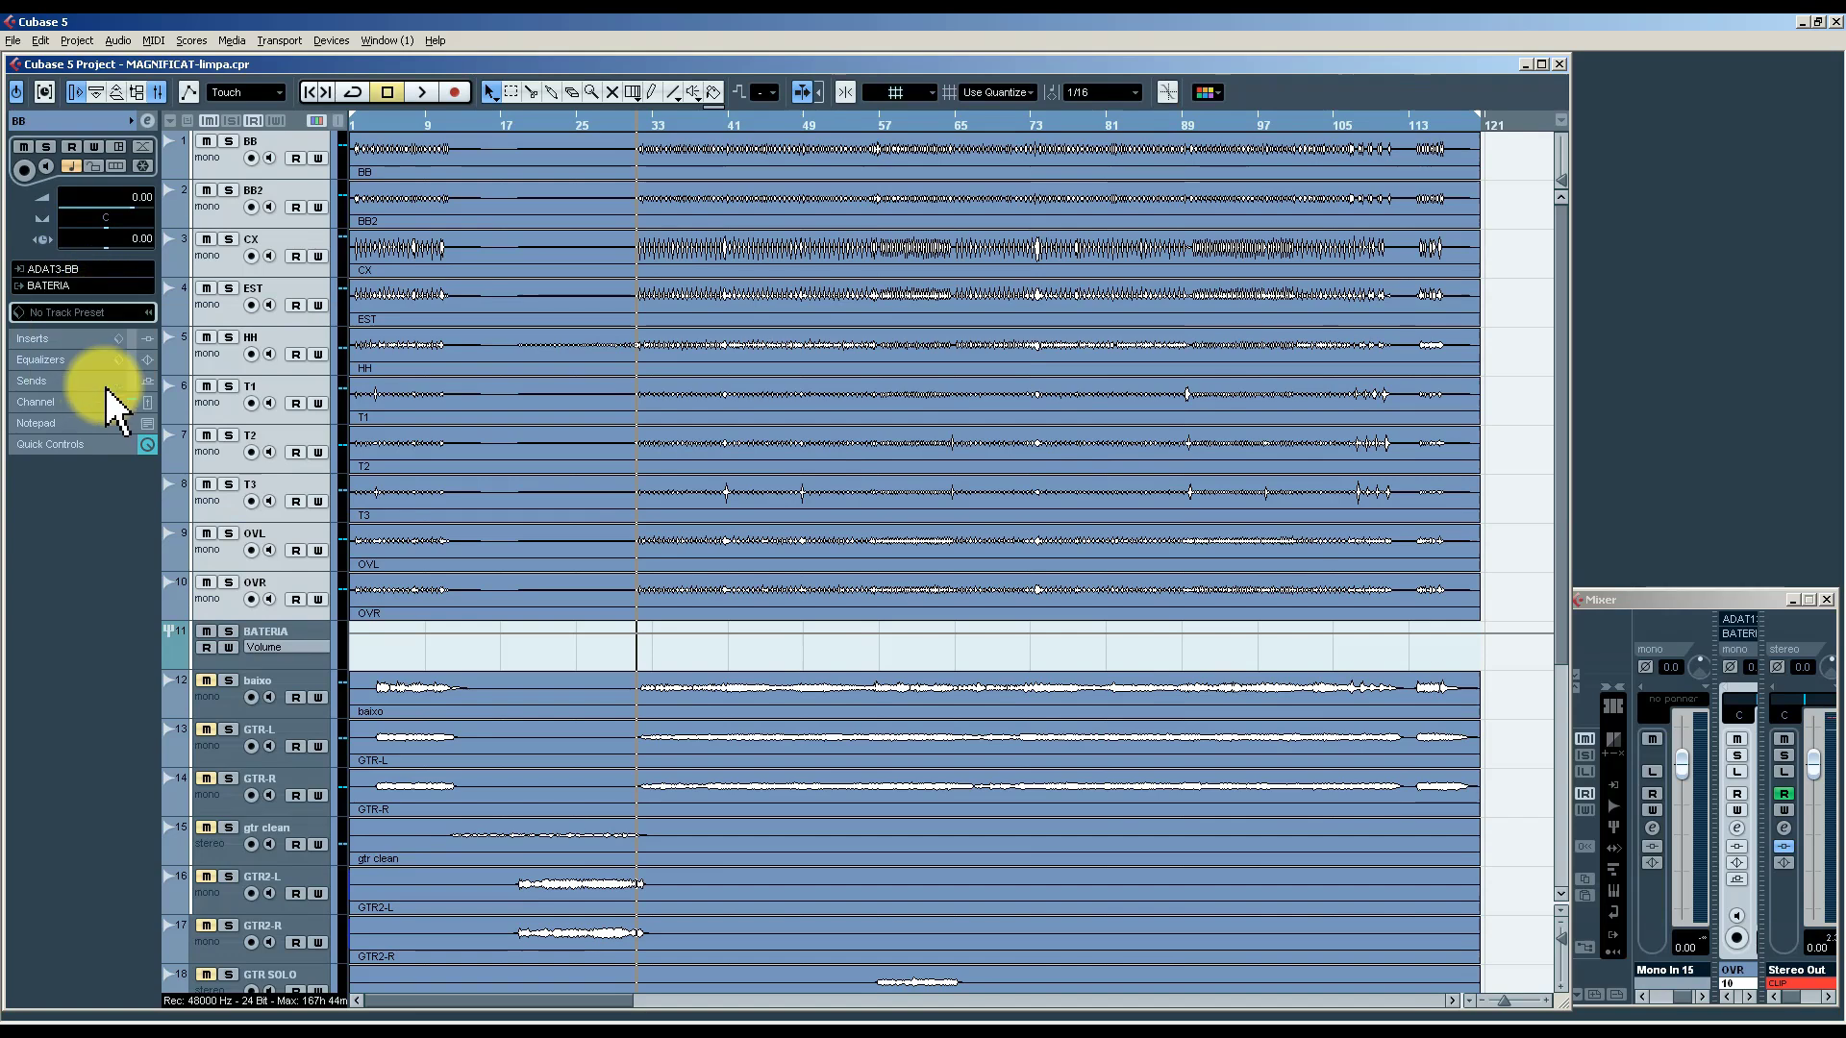
Check the output routing of the T2, T3, OVL and OVR drum tracks one by one.
{"action": "left_click", "coordinate": [222, 467]}
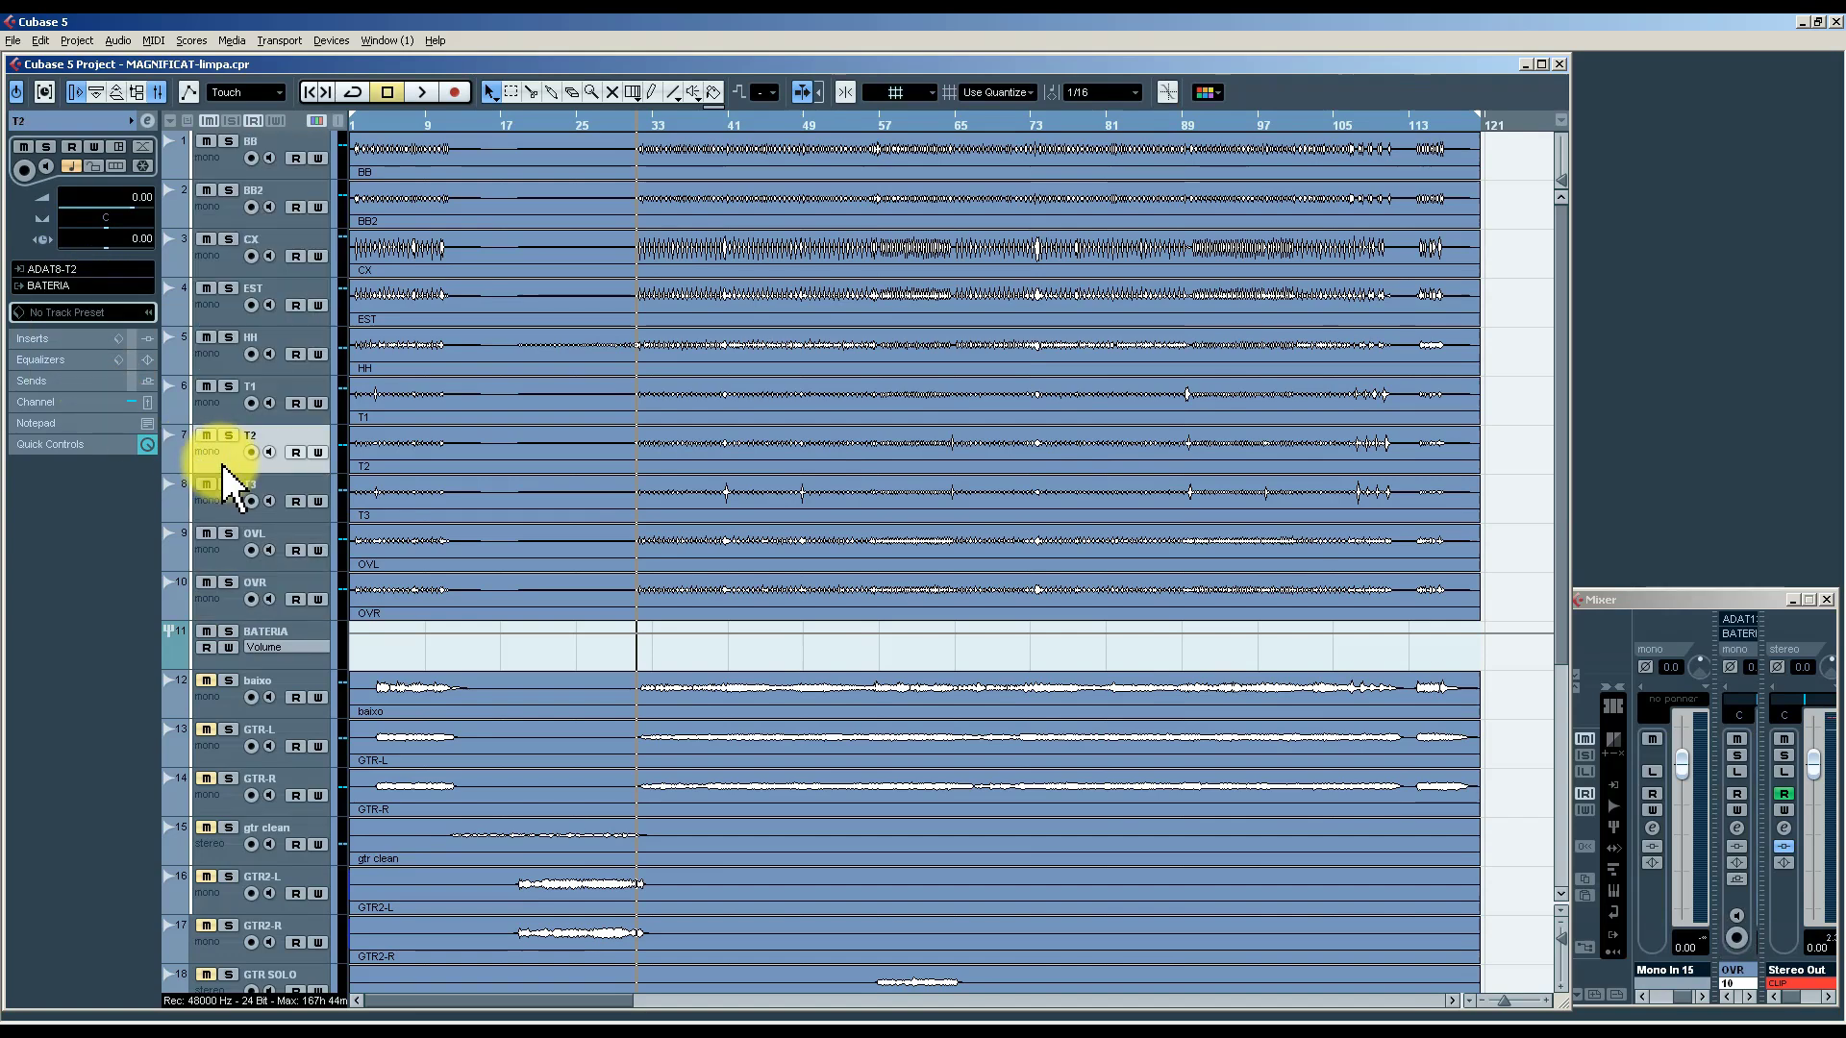
{"action": "left_click", "coordinate": [214, 515]}
{"action": "left_click", "coordinate": [215, 545]}
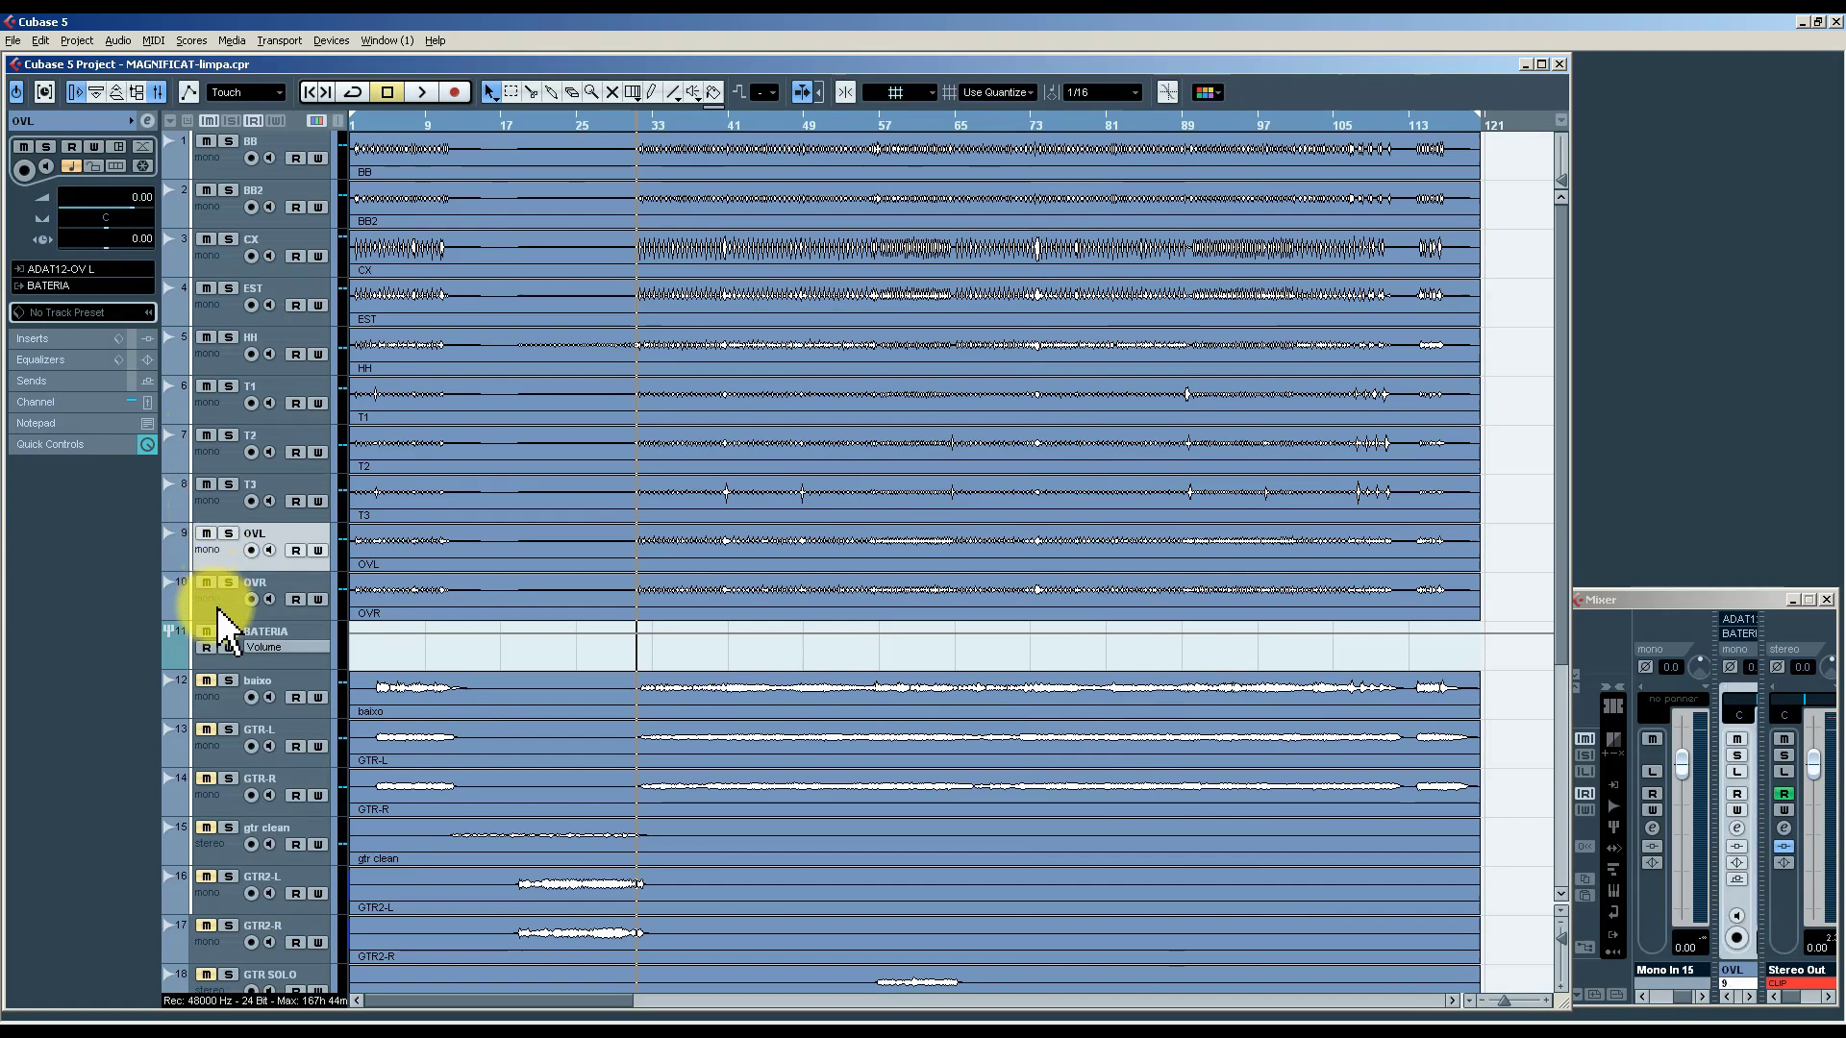
{"action": "left_click", "coordinate": [217, 607]}
{"action": "left_click", "coordinate": [219, 567]}
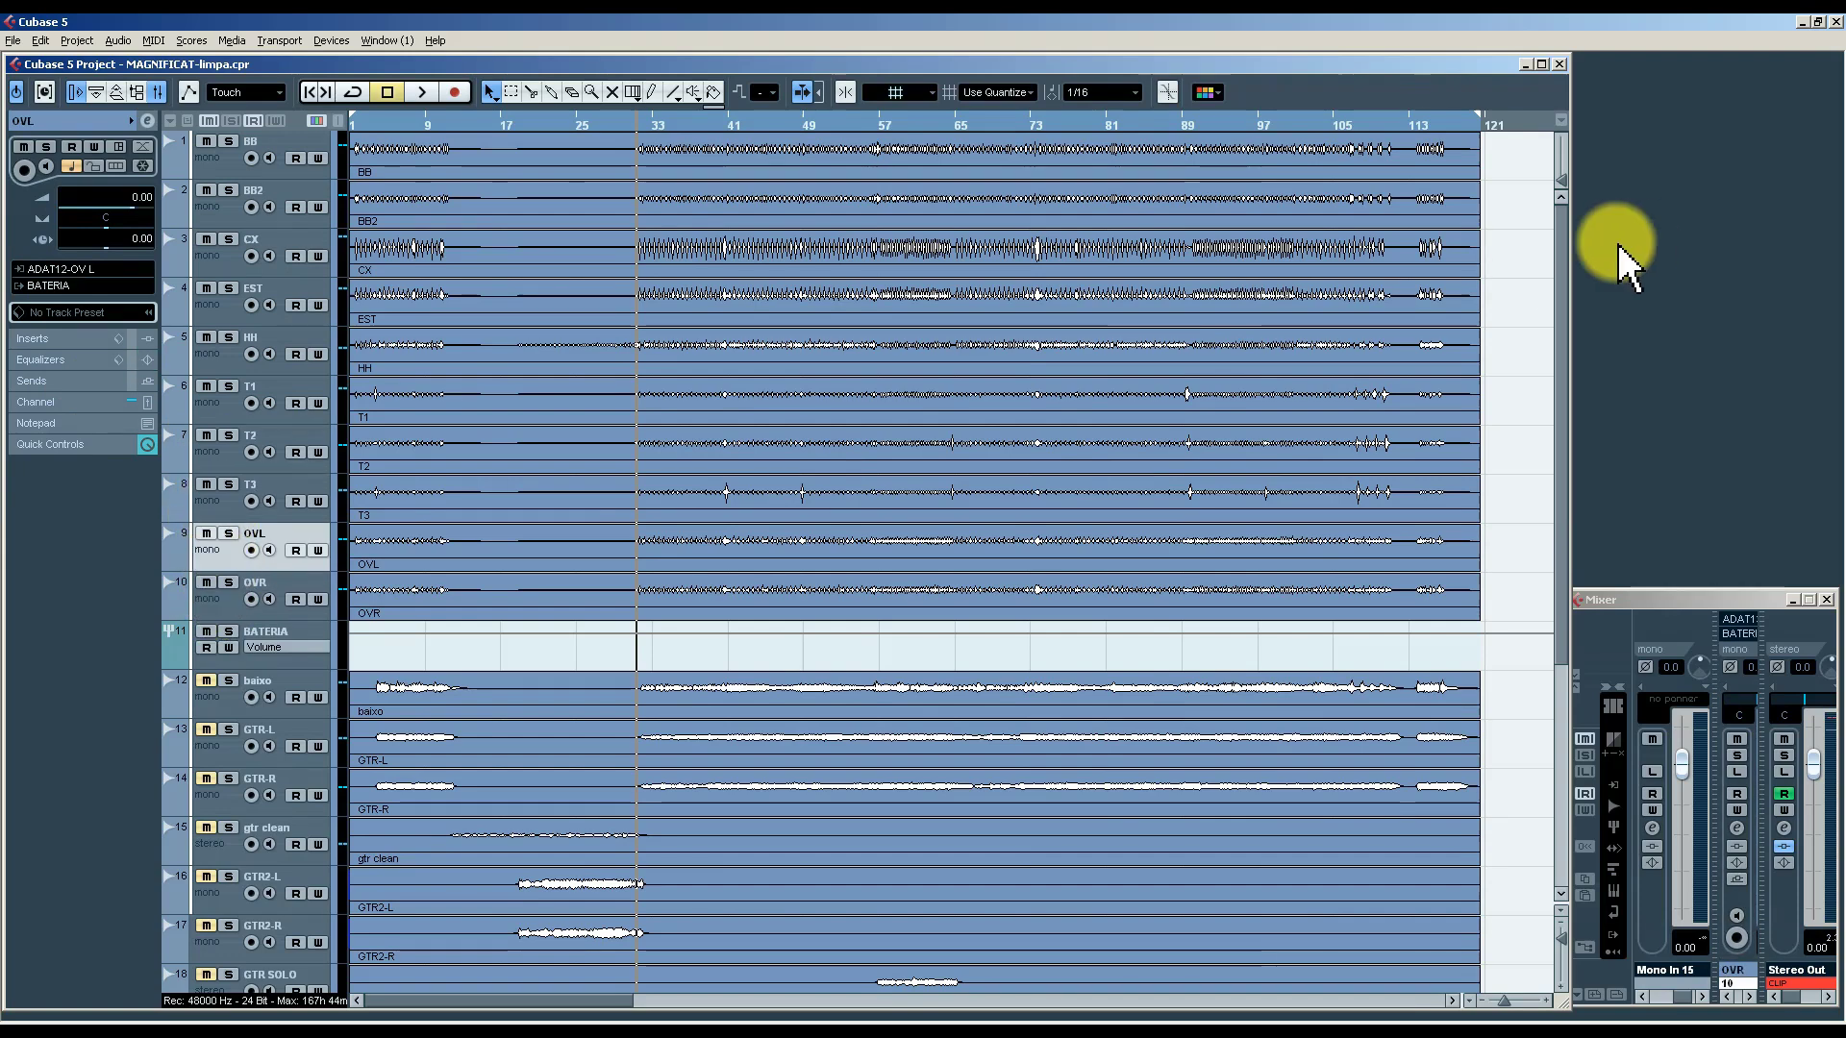
Link the OVL and OVR overhead channels in the mixer, with the OVR channel strip shown wide.
{"action": "left_click", "coordinate": [222, 608]}
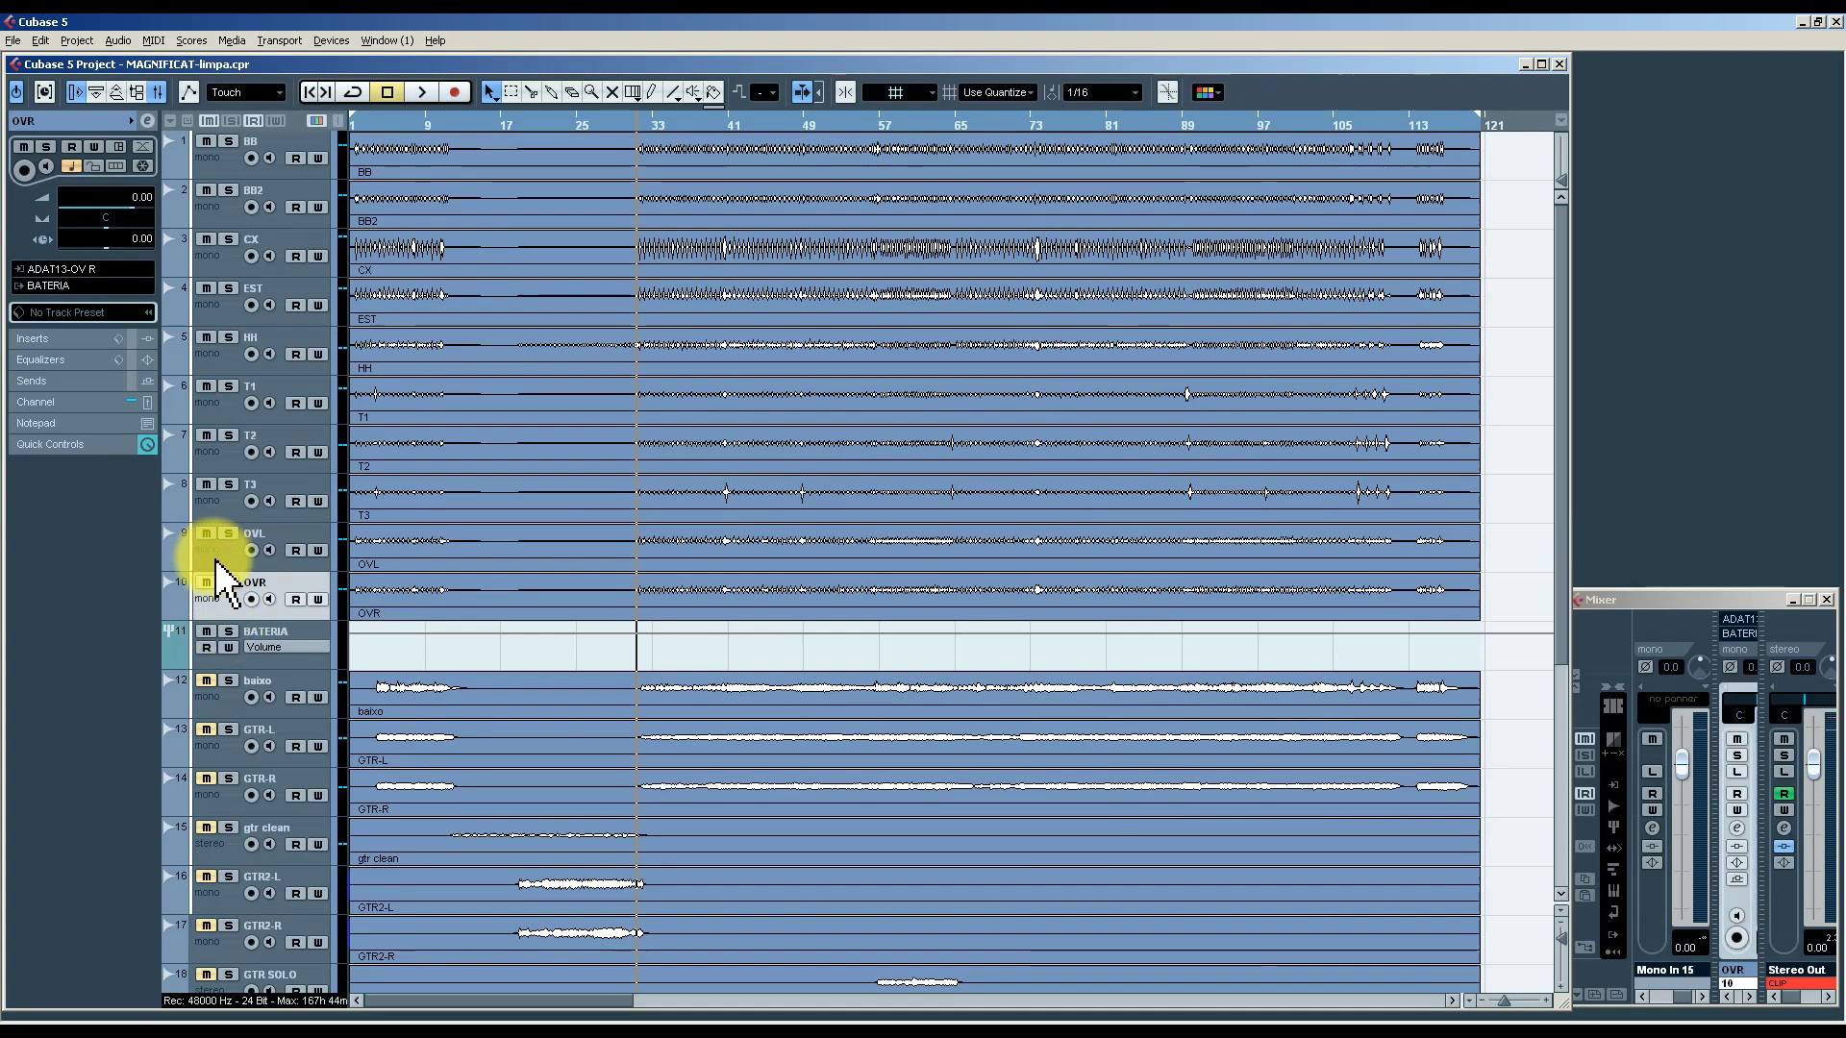
{"action": "left_click", "coordinate": [215, 560]}
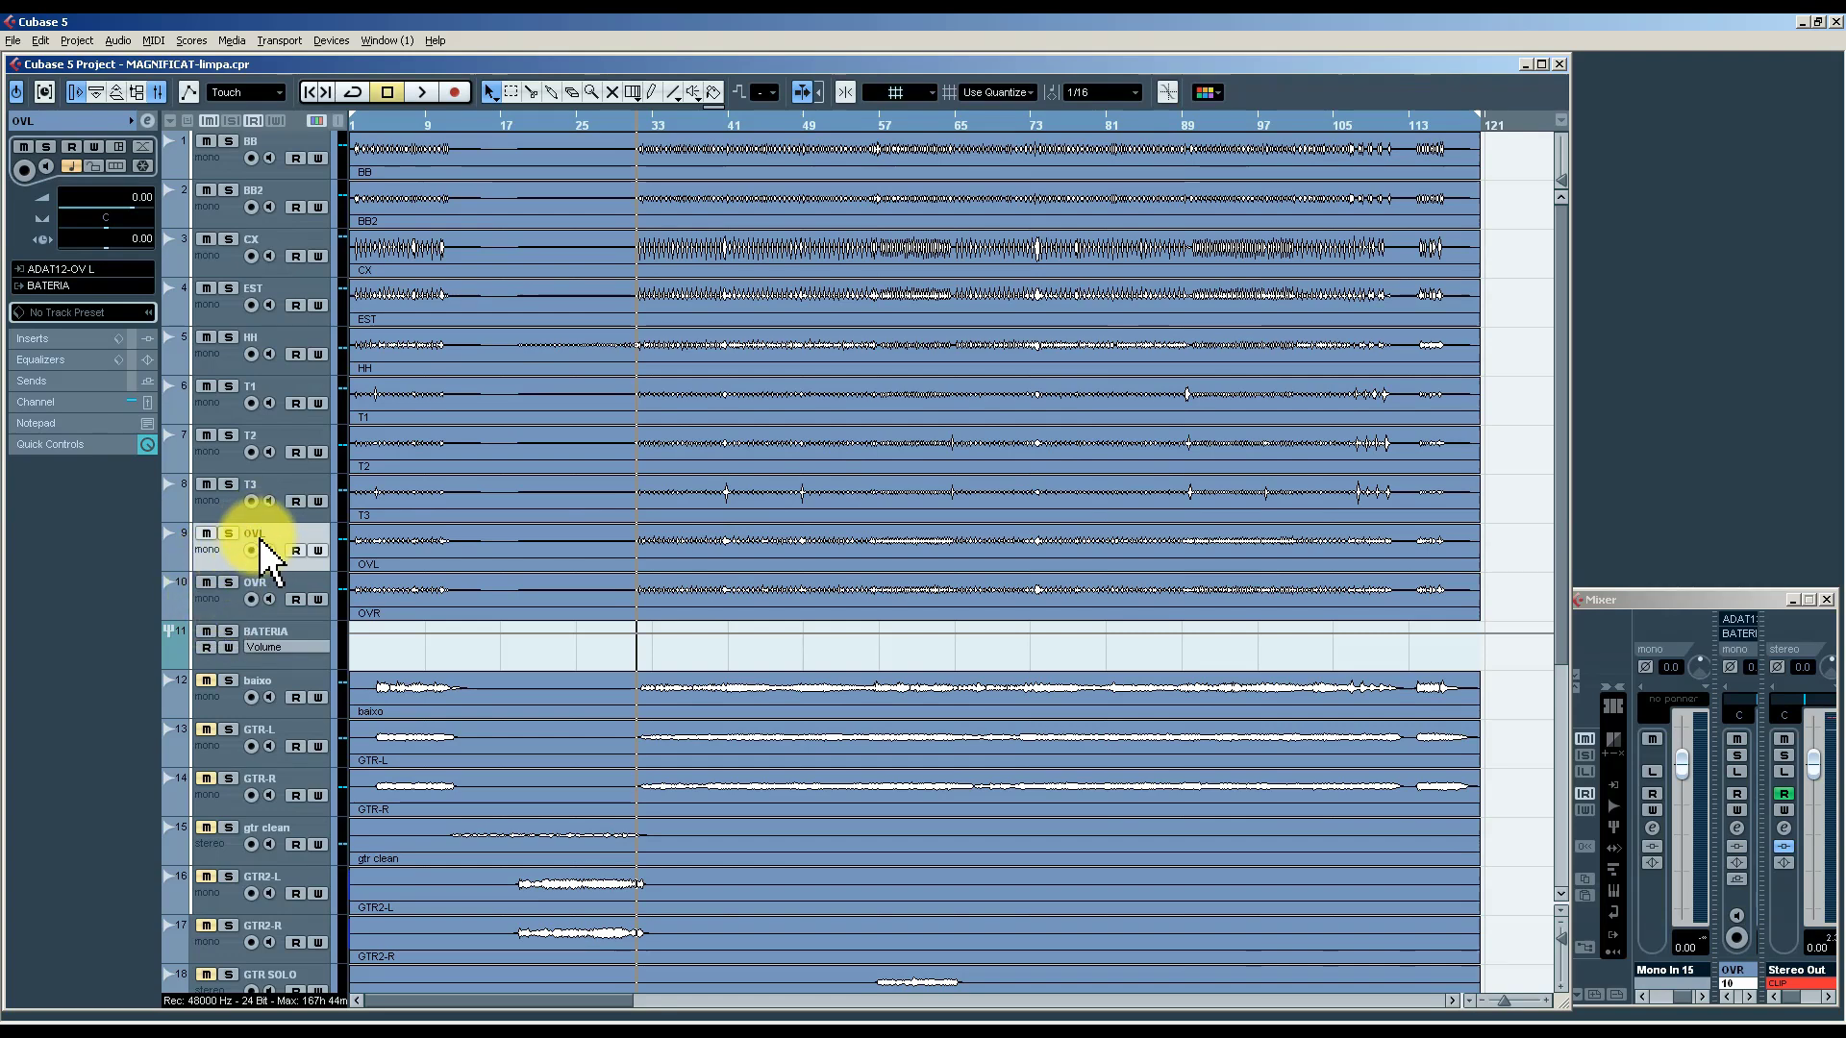
{"action": "left_click", "coordinate": [224, 610]}
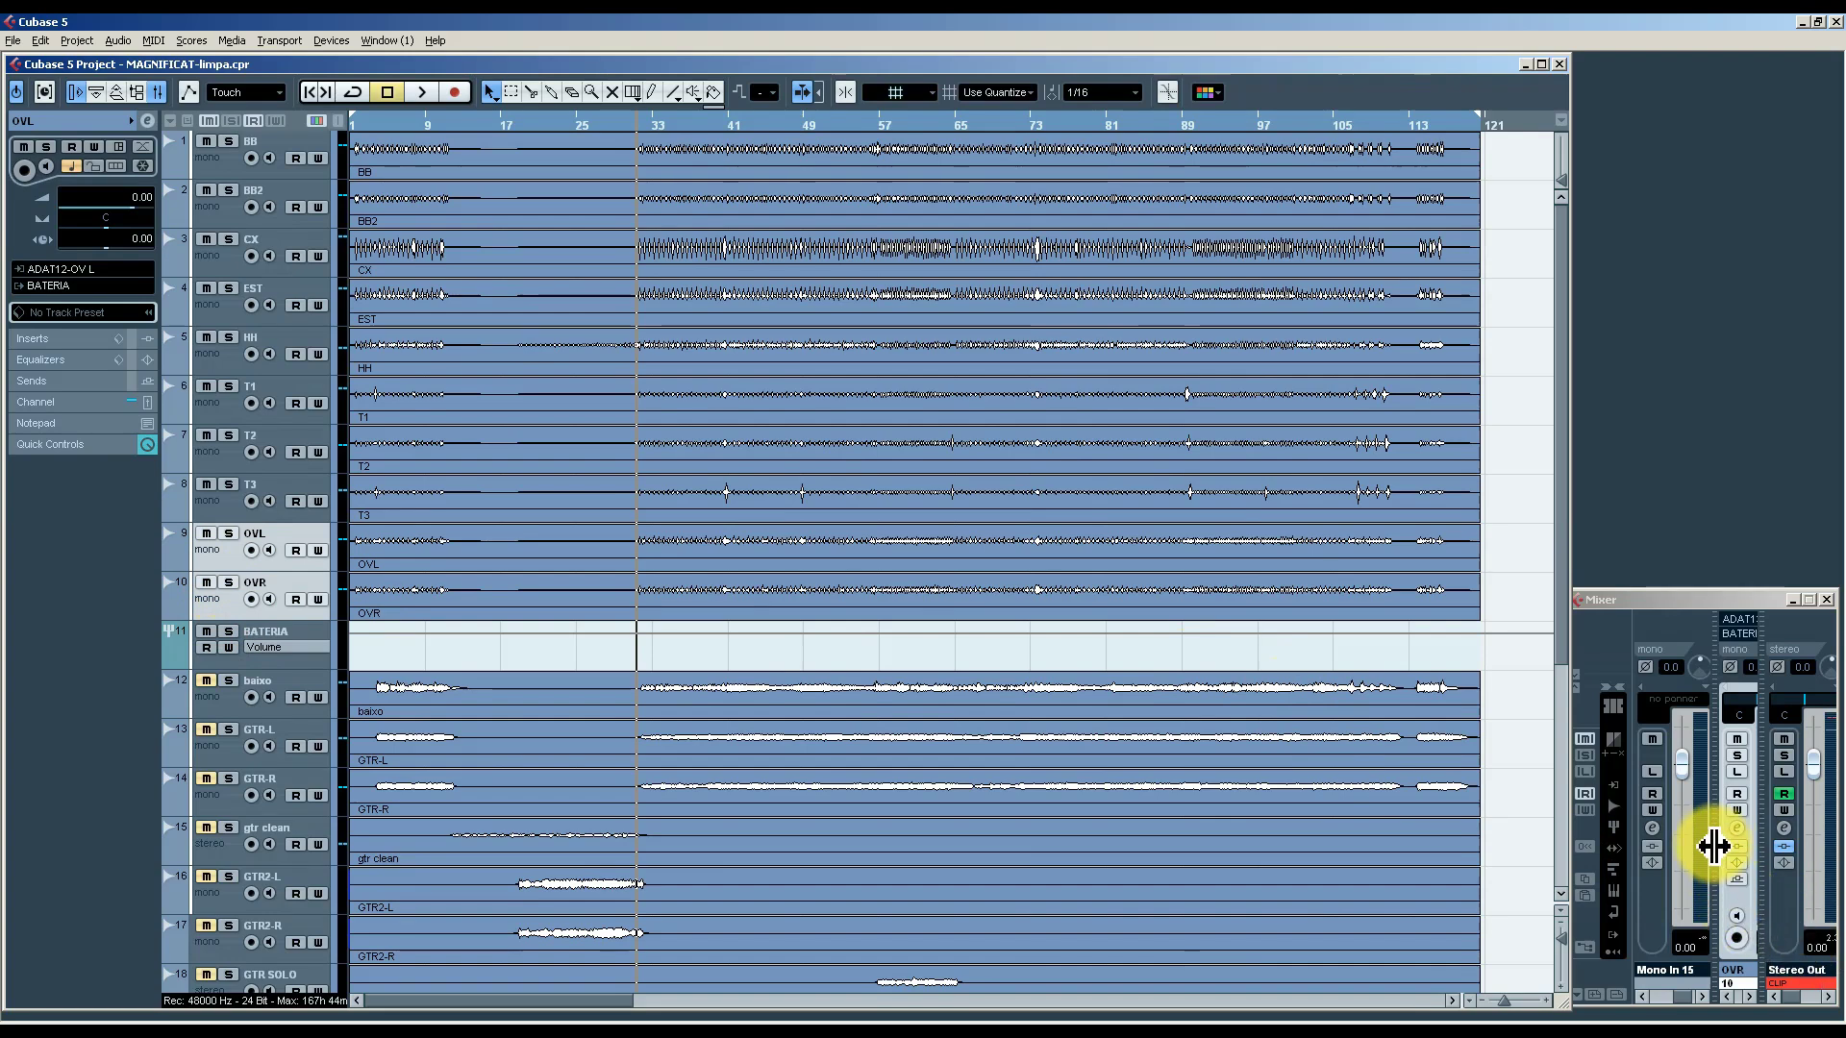
{"action": "left_click_drag", "start_coordinate": [1713, 840], "coordinate": [1641, 857]}
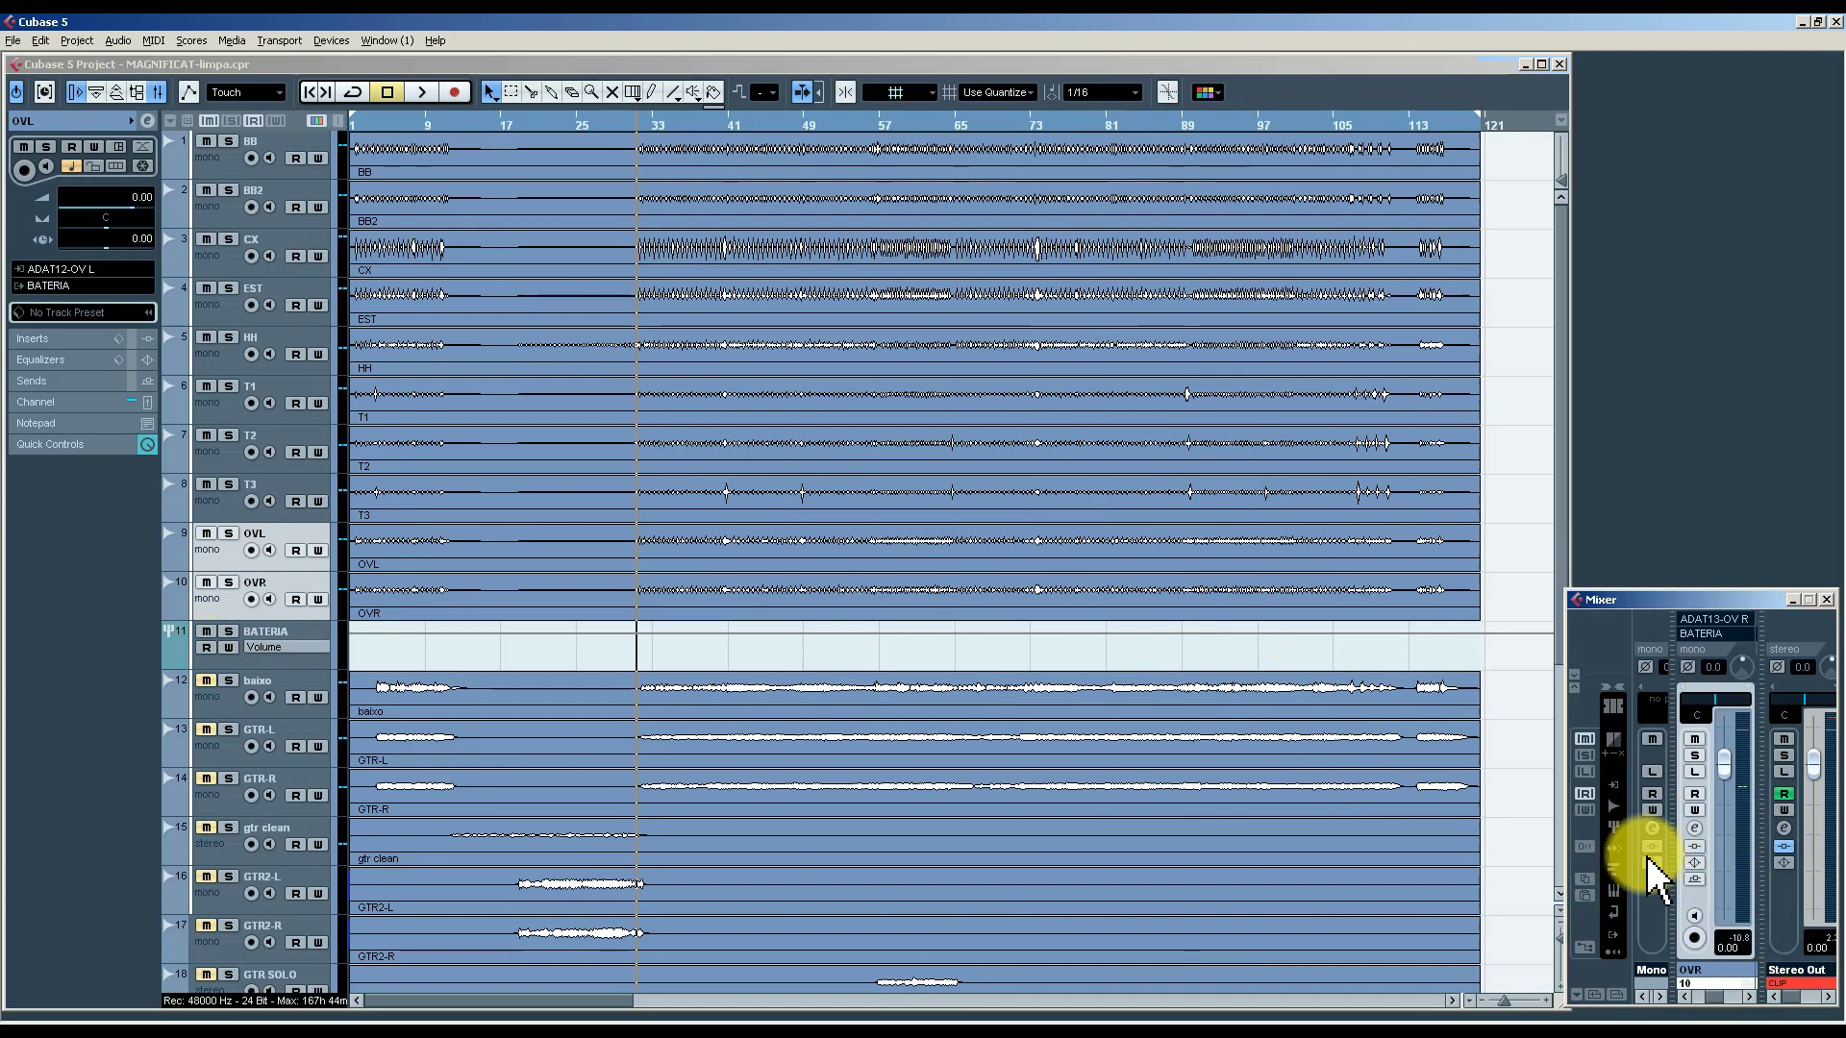
{"action": "right_click", "coordinate": [1699, 904]}
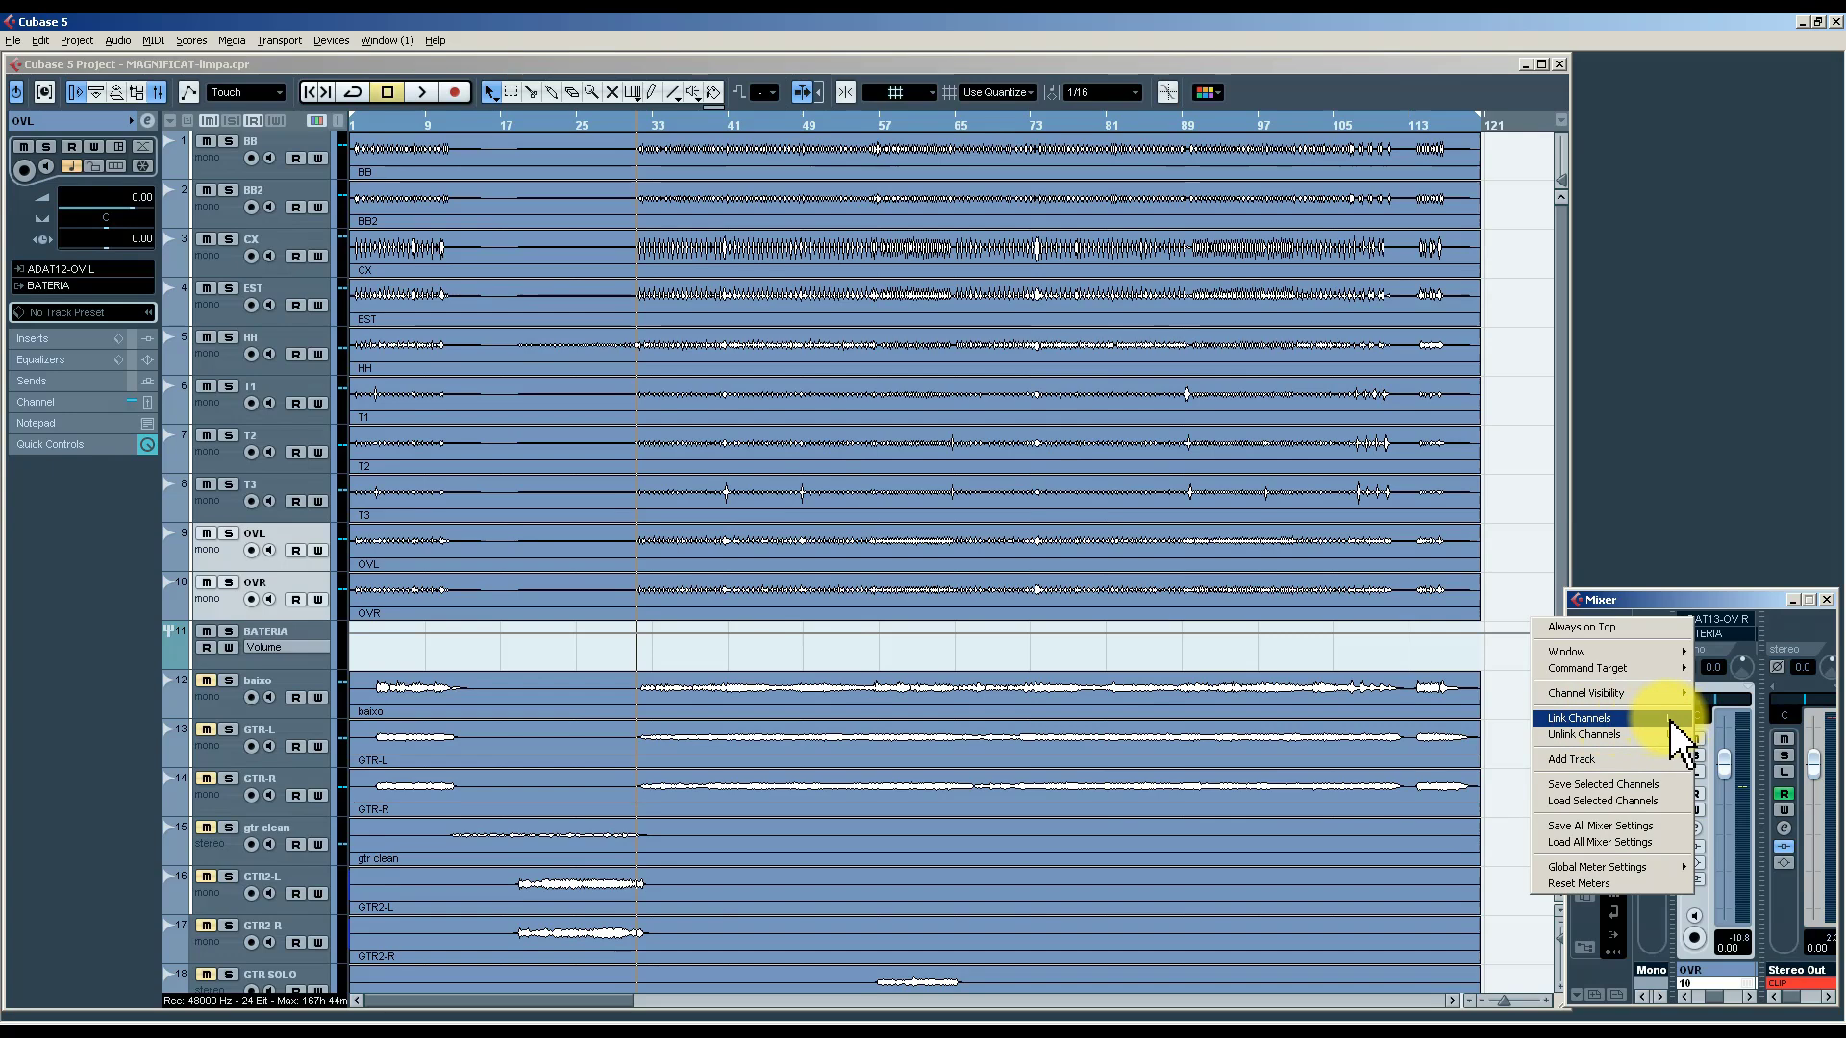
{"action": "left_click", "coordinate": [1599, 721]}
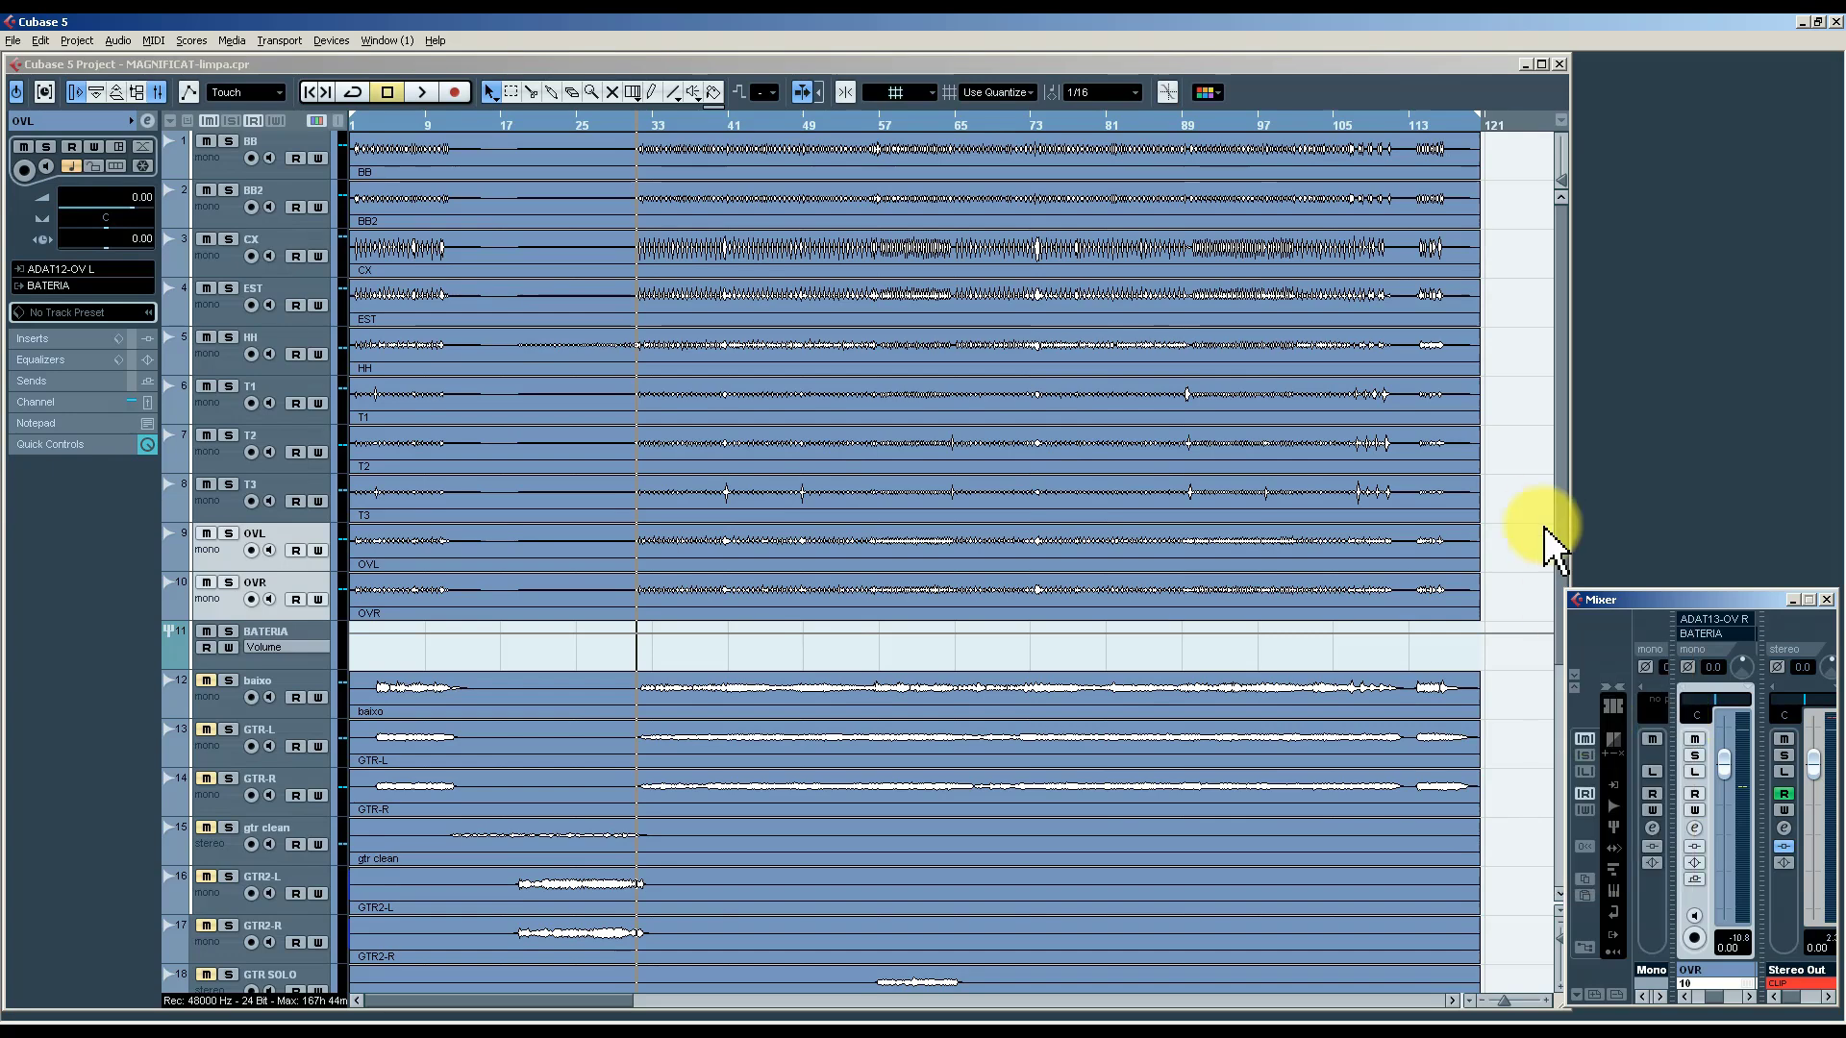
Check the channel link by selecting T3 and then OVL, and inspect OVL's volume and pan controls.
{"action": "left_click", "coordinate": [207, 498]}
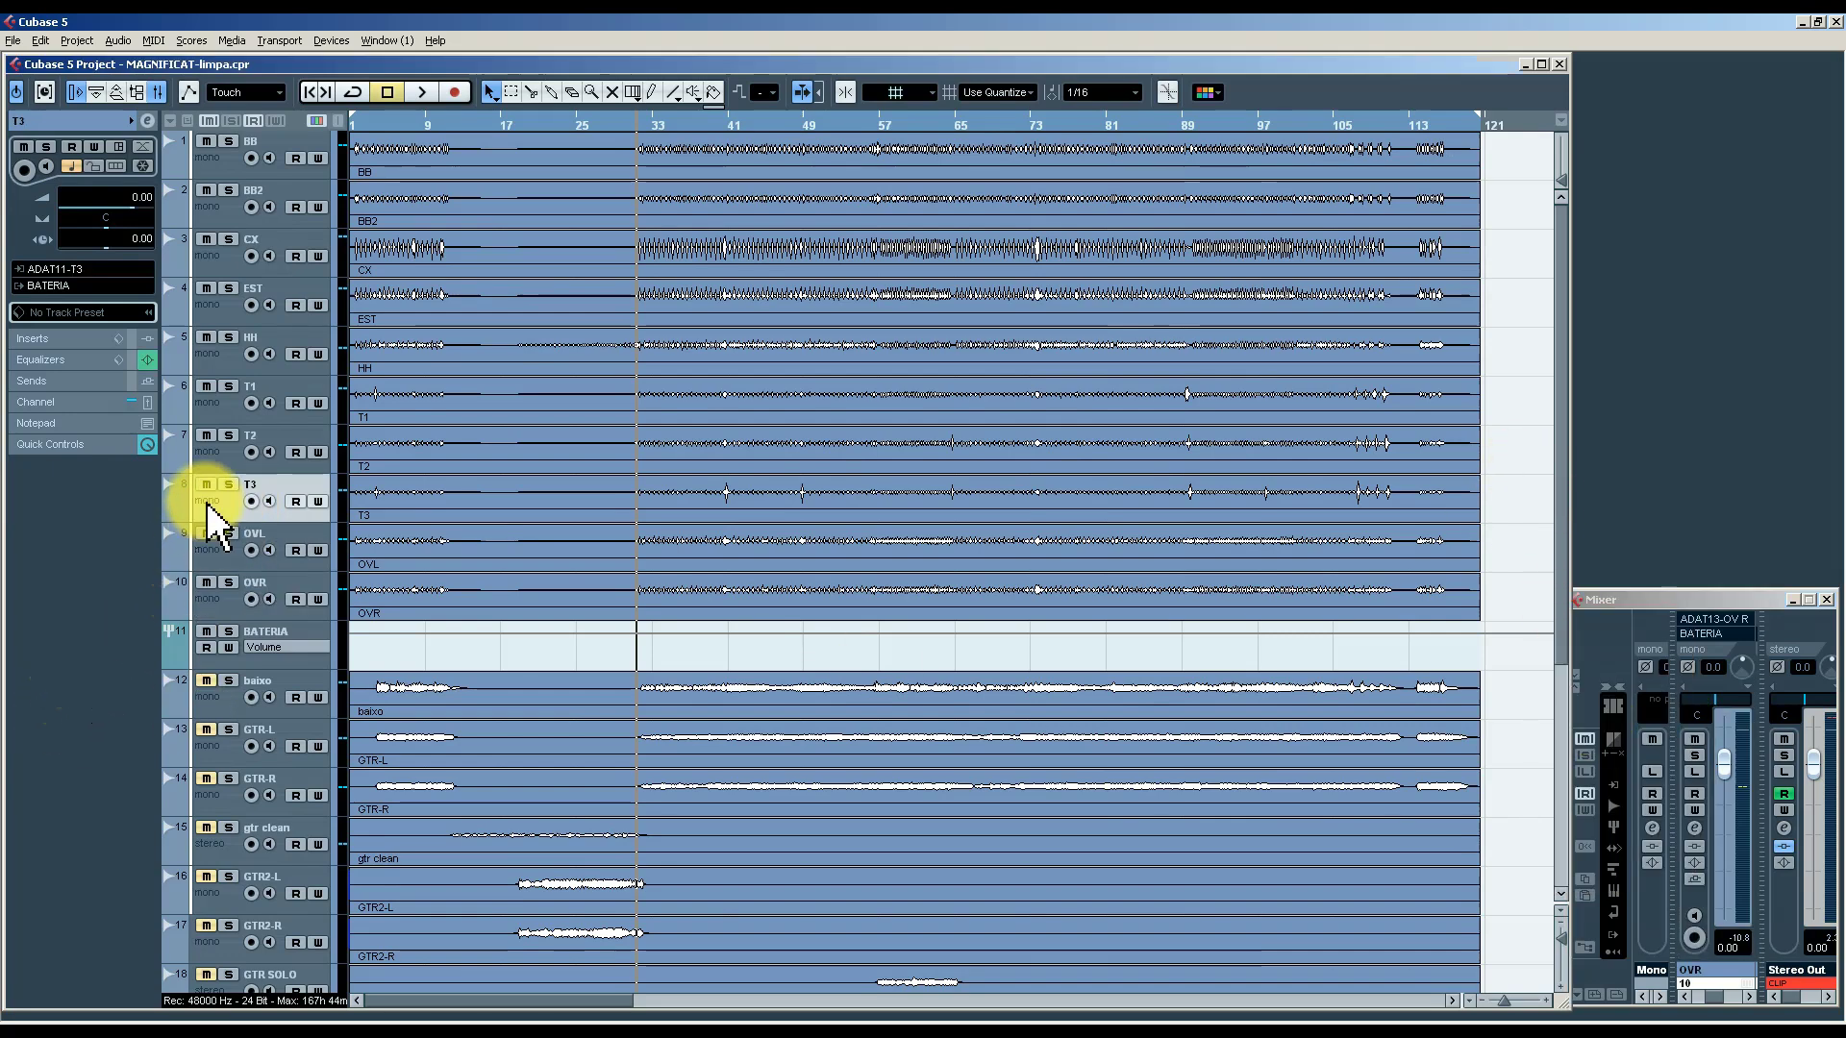
{"action": "left_click", "coordinate": [218, 557]}
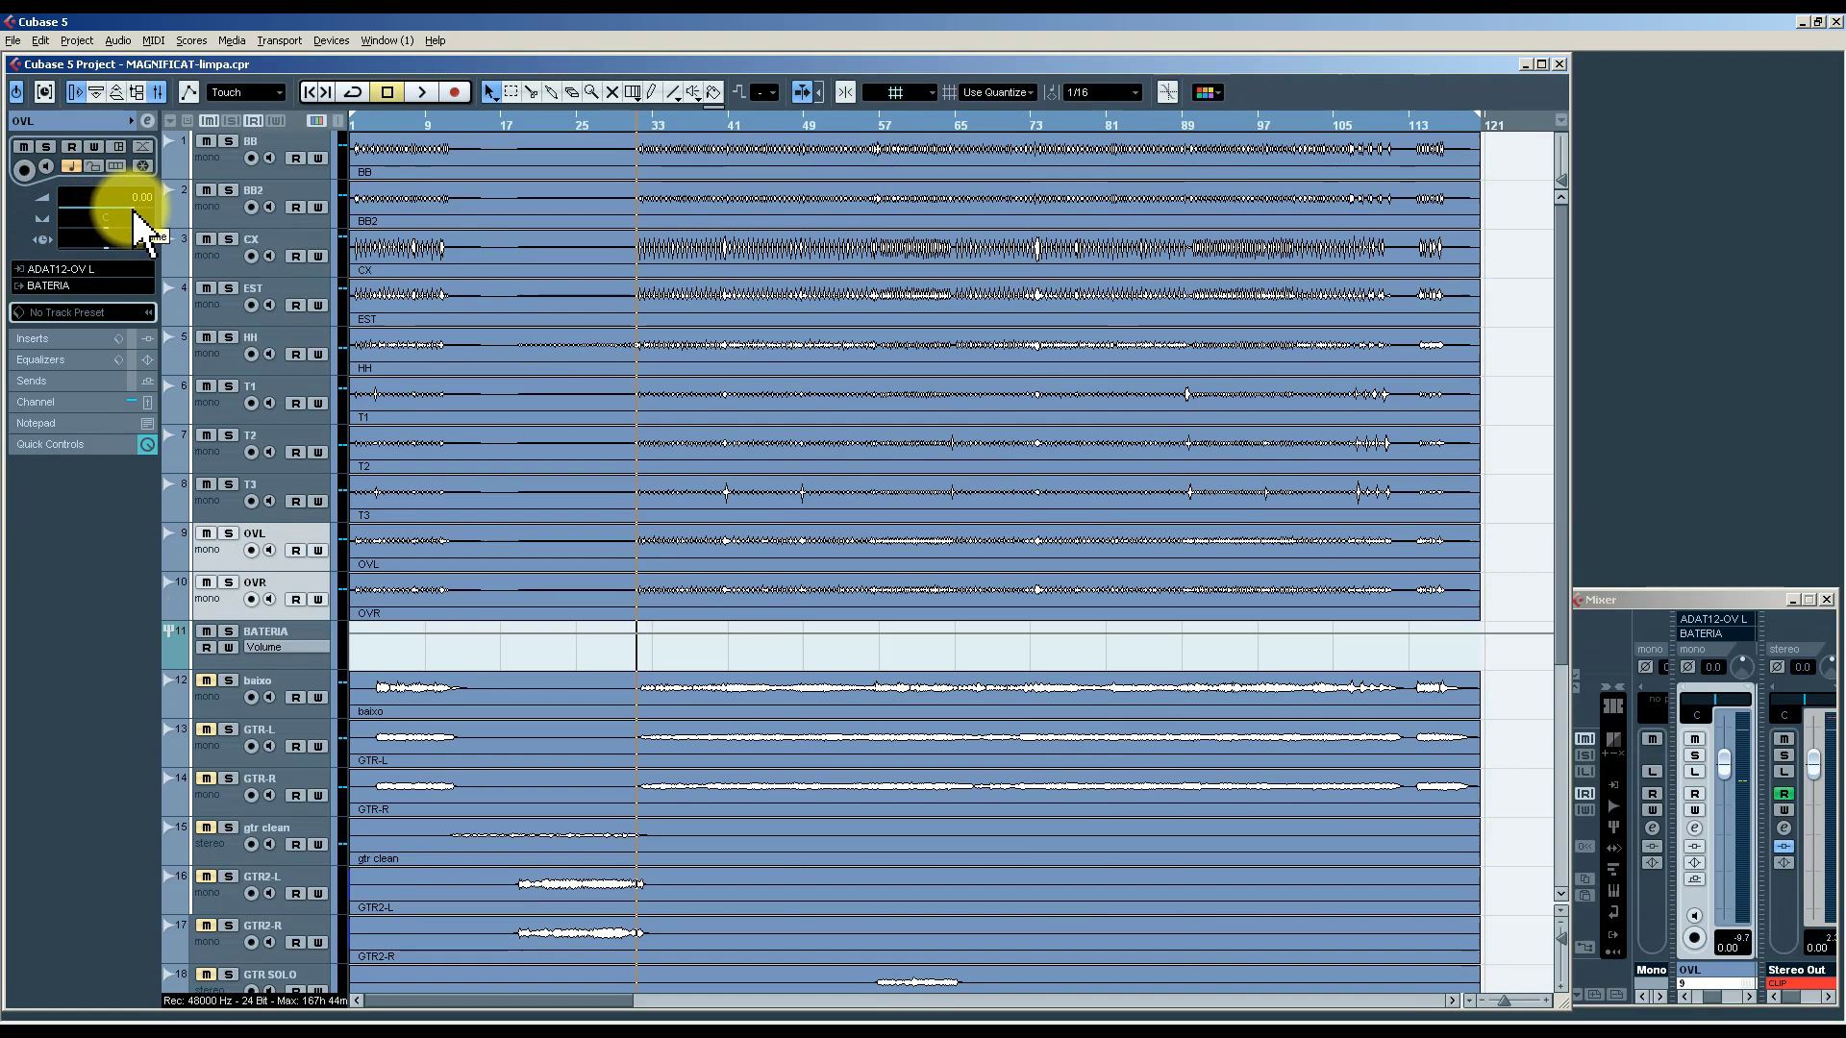
{"action": "mouse_move", "coordinate": [135, 215]}
{"action": "left_mouse_down"}
{"action": "mouse_move", "coordinate": [106, 216]}
{"action": "mouse_move", "coordinate": [128, 226]}
{"action": "left_mouse_up"}
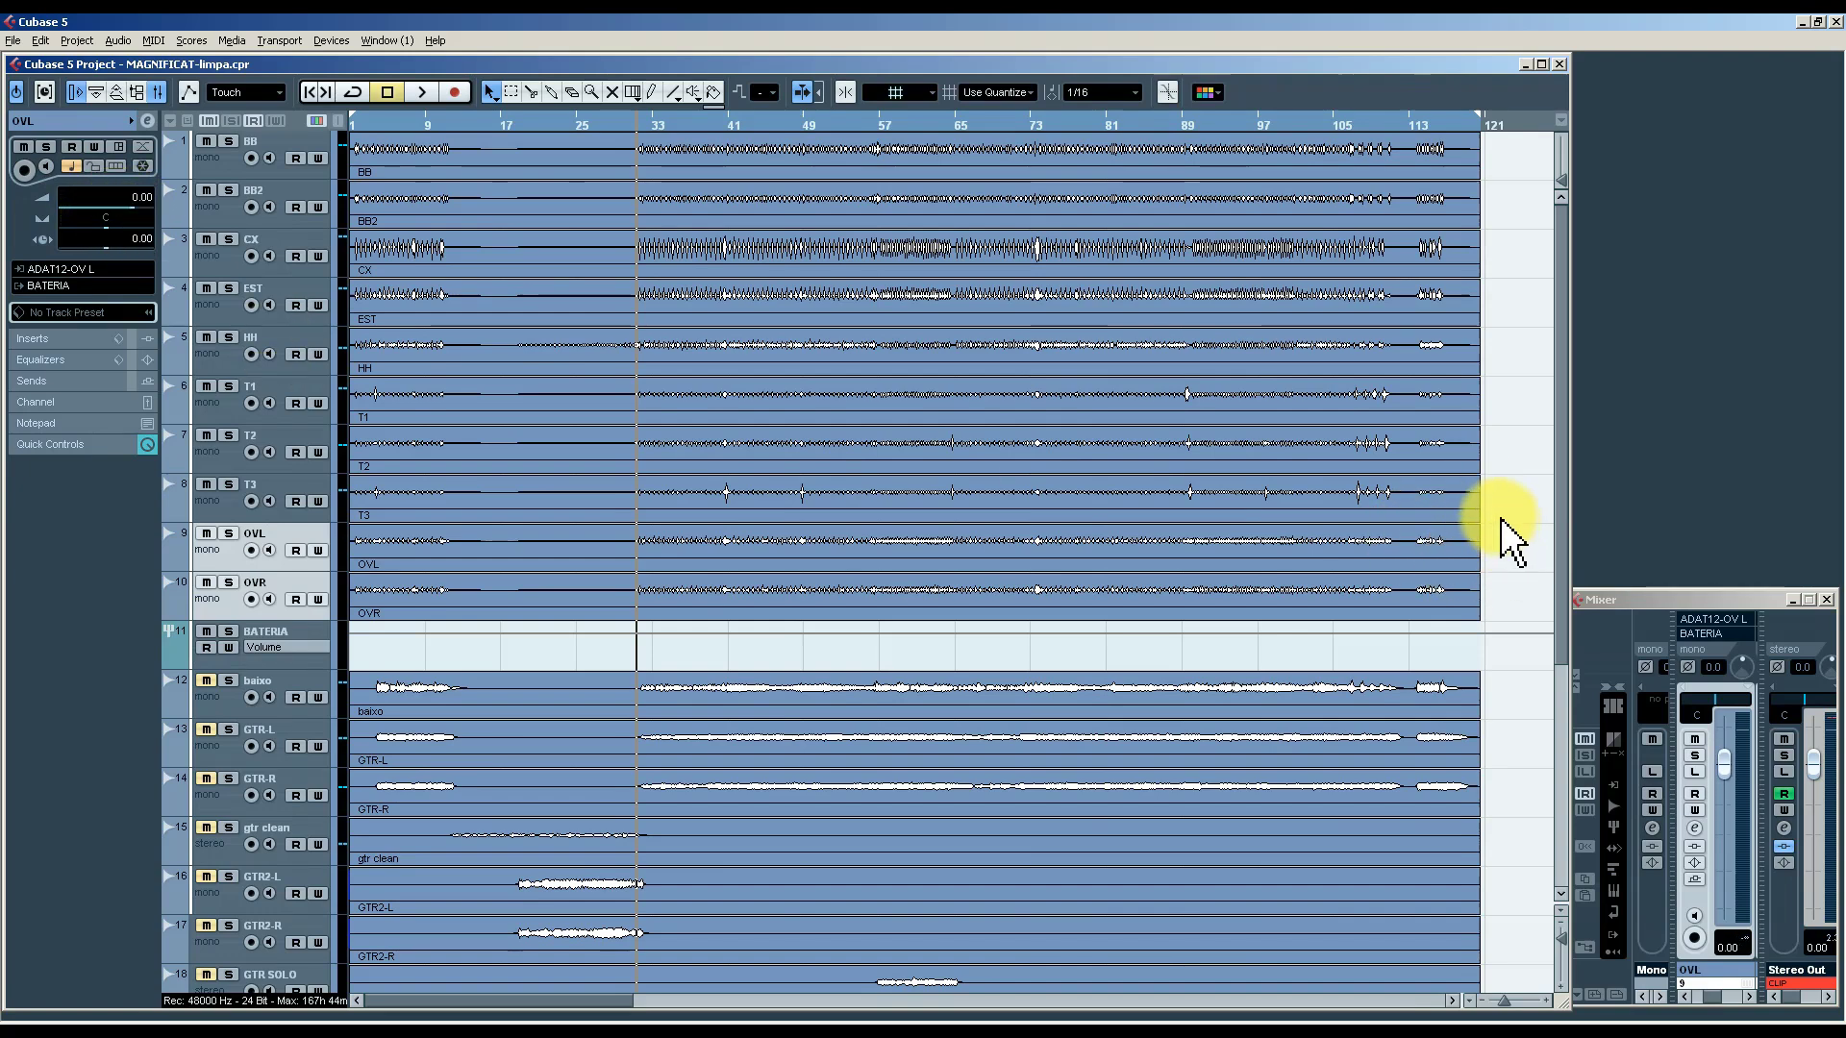
Review the settings of the GTR-L, GTR-R and baixo tracks further down the track list.
{"action": "scroll", "coordinate": [1512, 539], "scroll_direction": "down", "scroll_amount": 4}
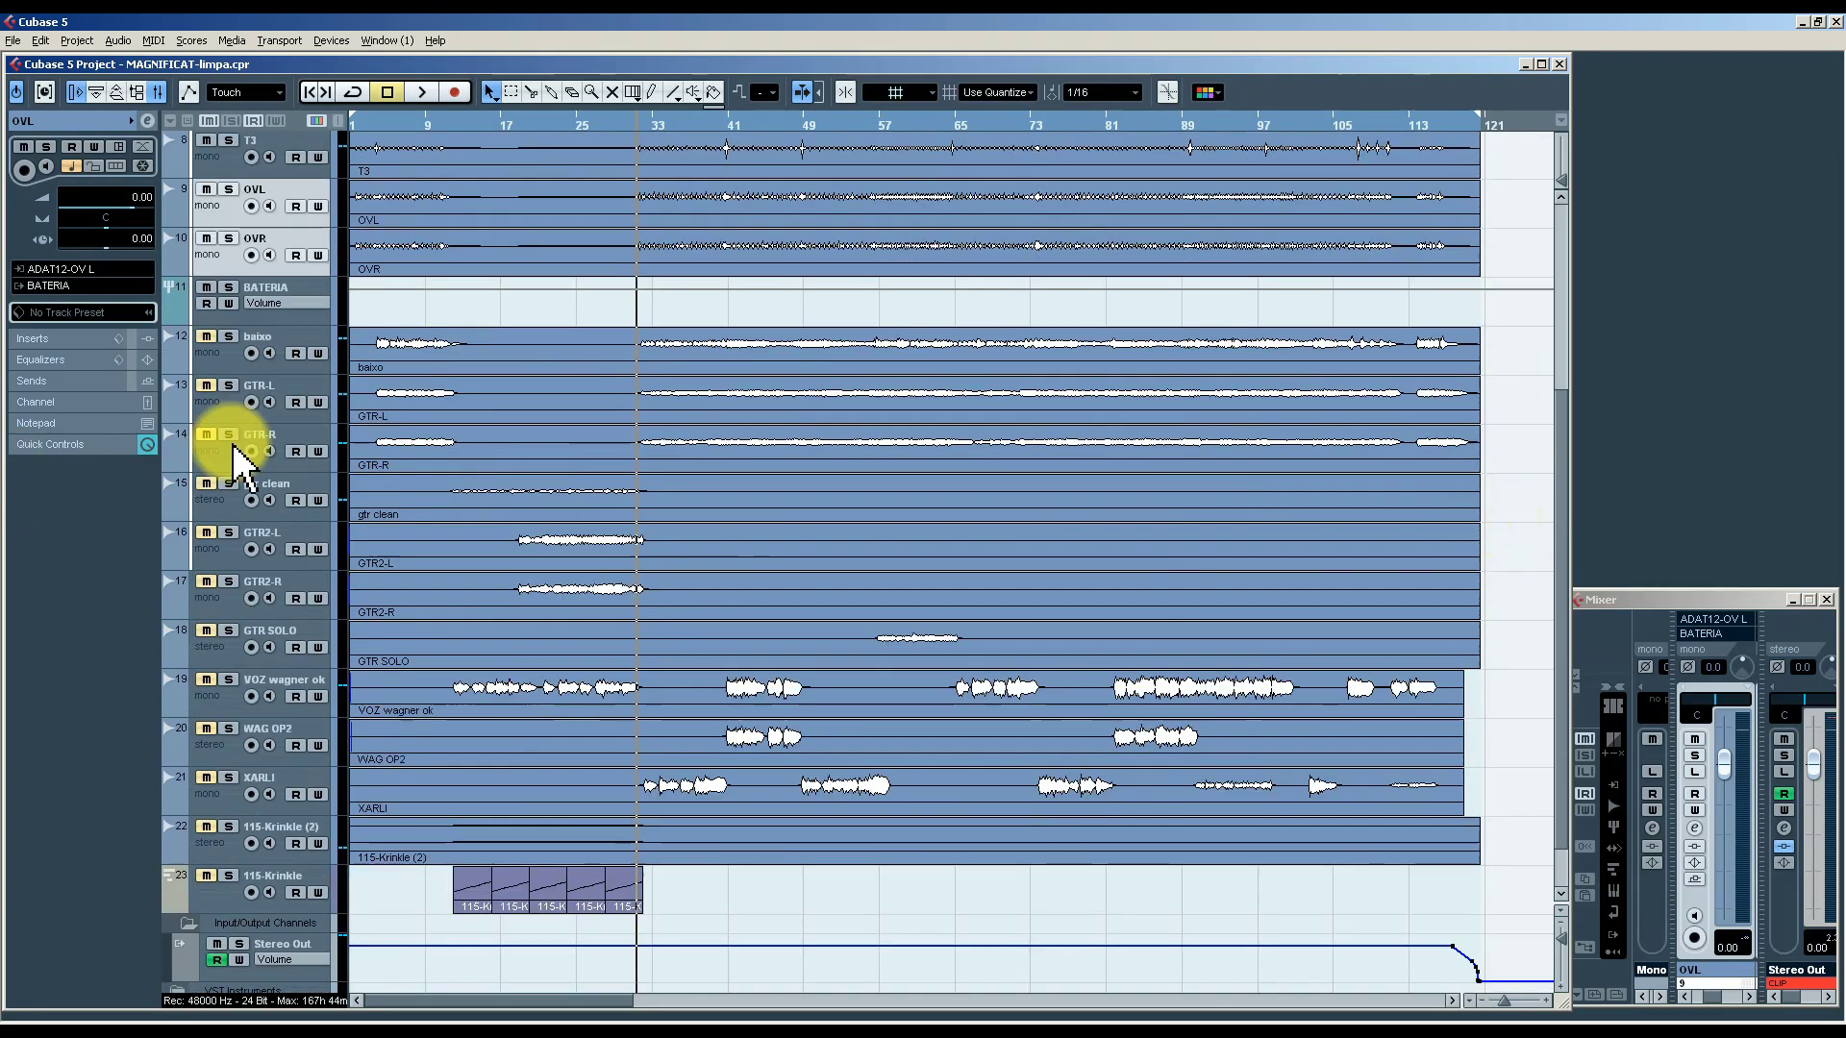
{"action": "left_click", "coordinate": [223, 411]}
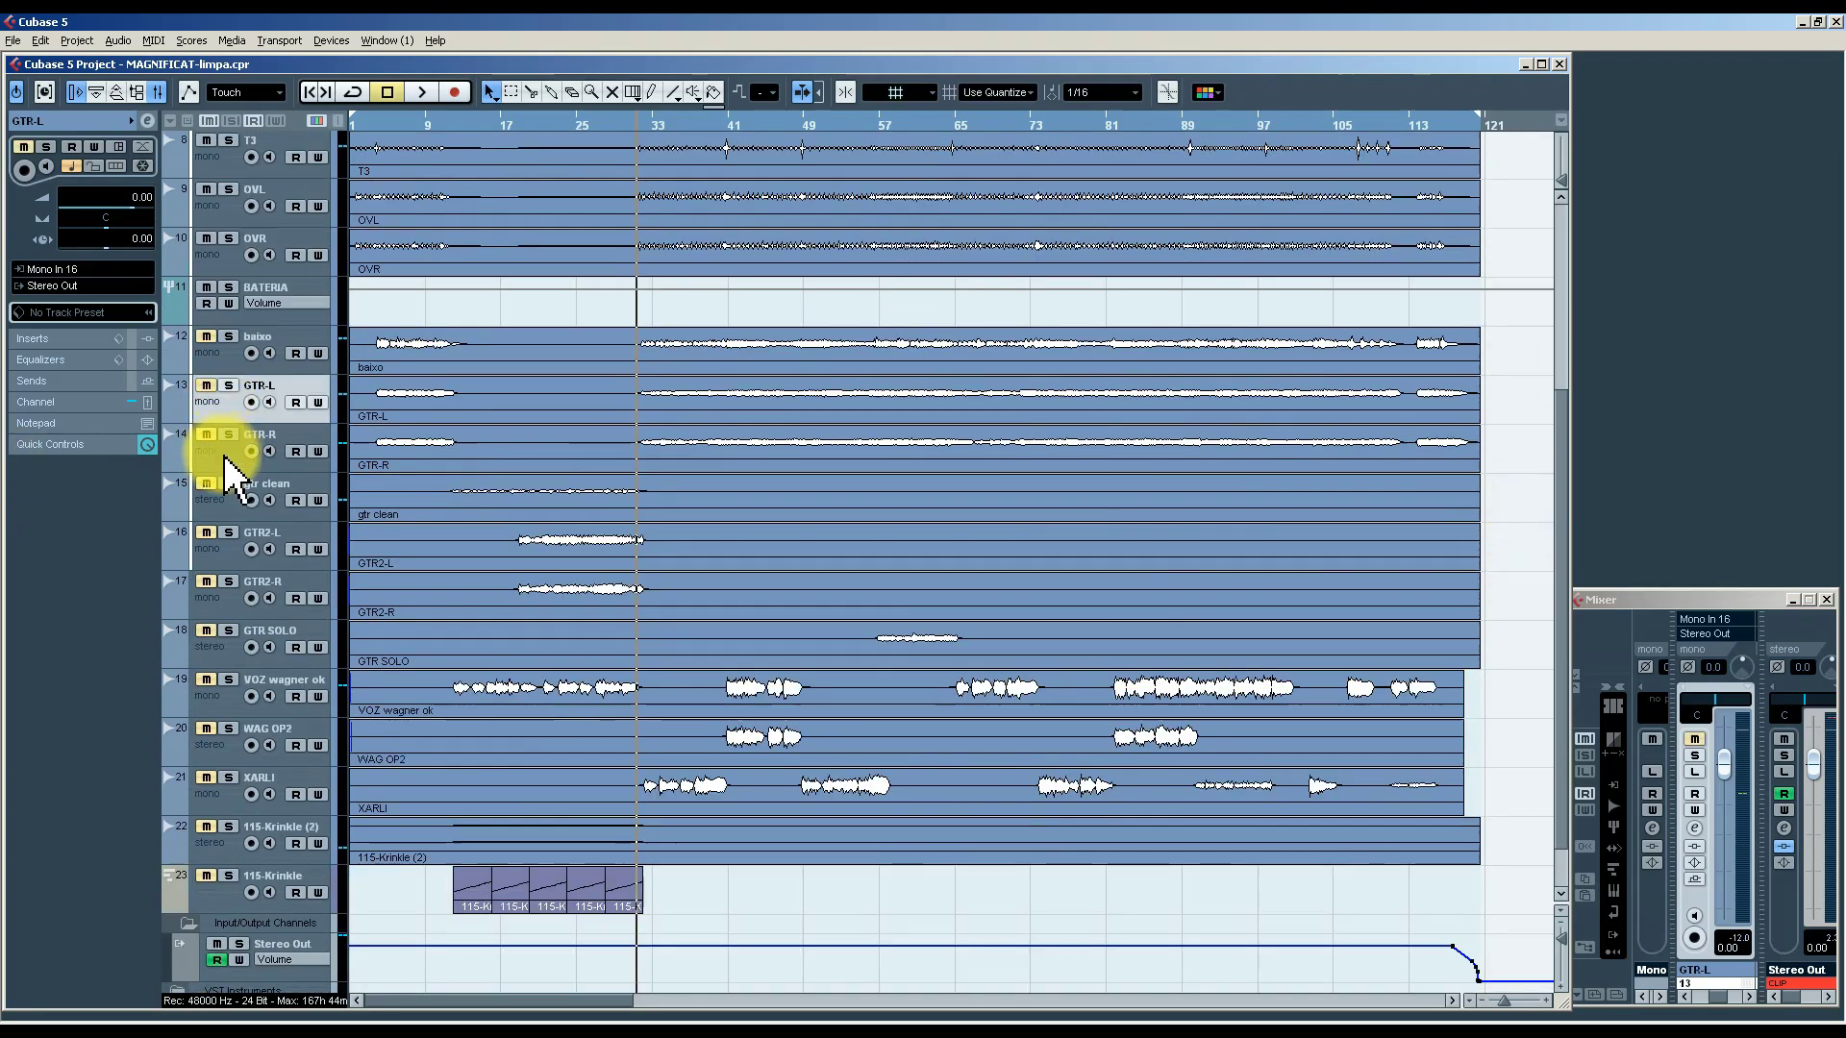
{"action": "left_click", "coordinate": [224, 455]}
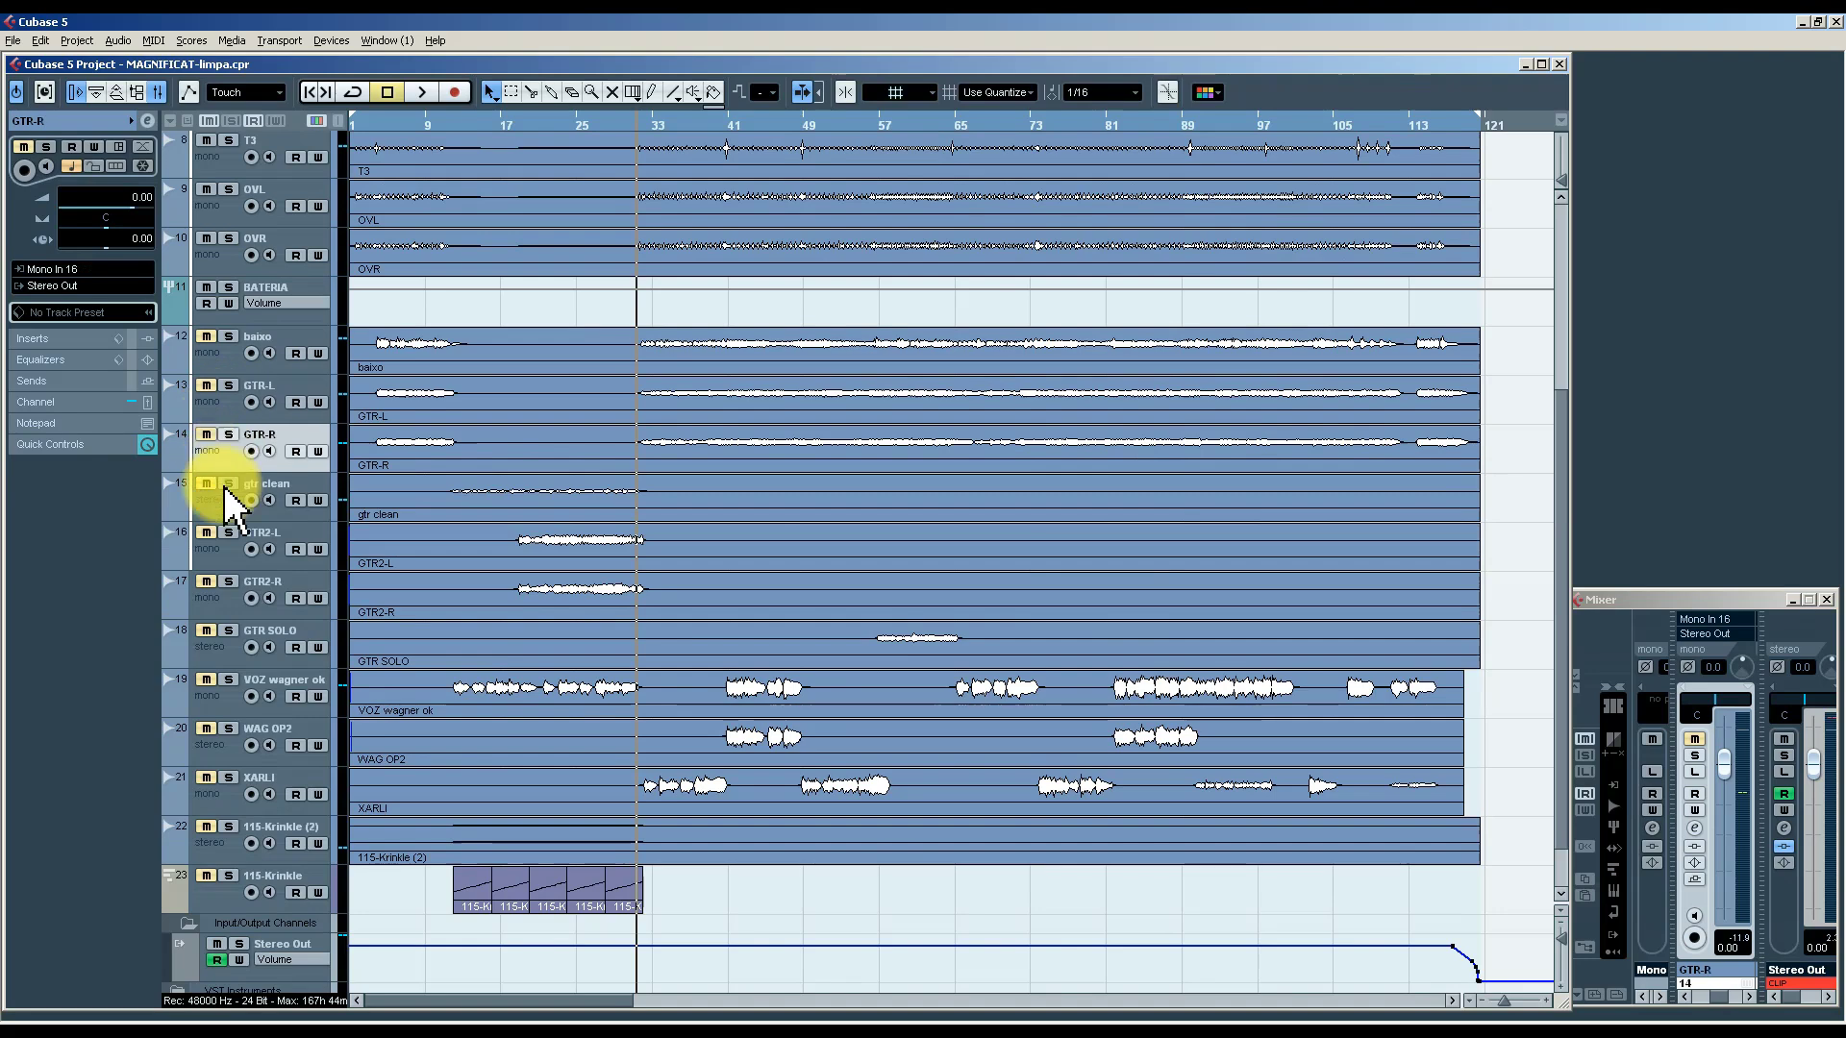
{"action": "left_click", "coordinate": [223, 371]}
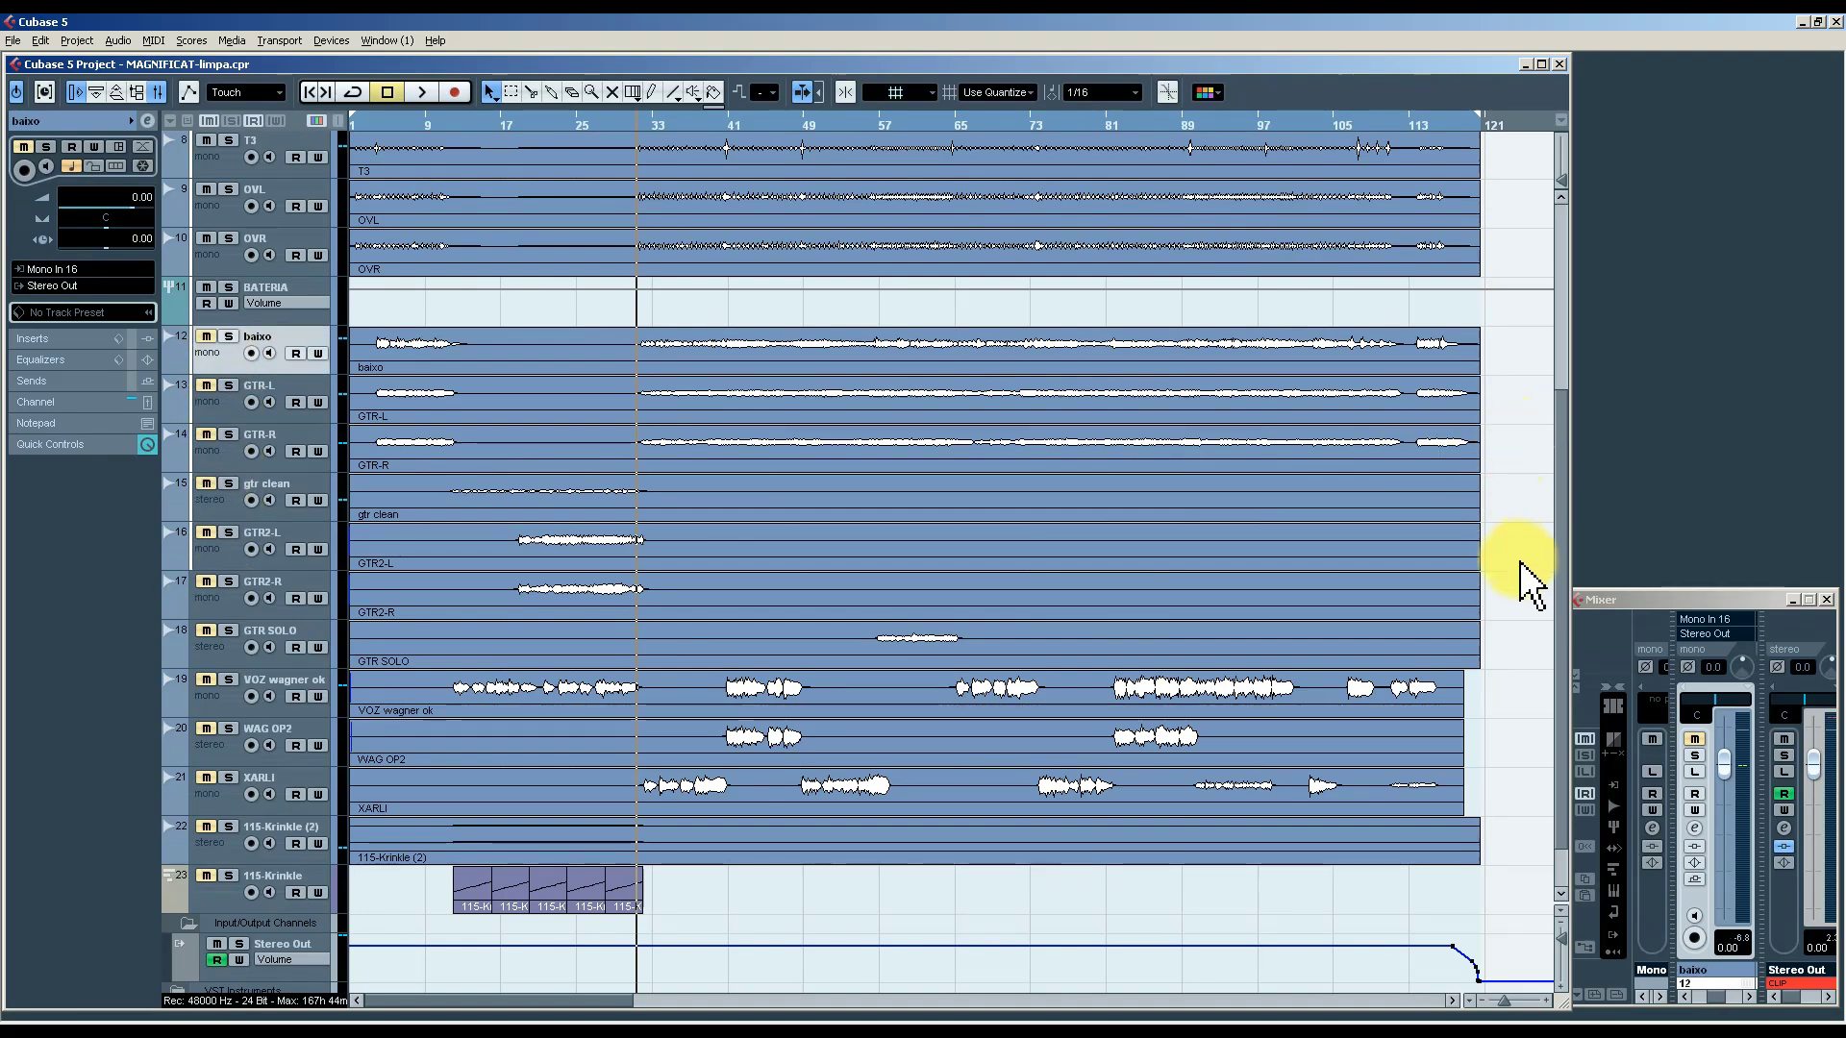
Select the BATERIA group track, start playback of the mix, and reset the Stereo Out clip indicator.
{"action": "scroll", "coordinate": [1523, 576], "scroll_direction": "up", "scroll_amount": 4}
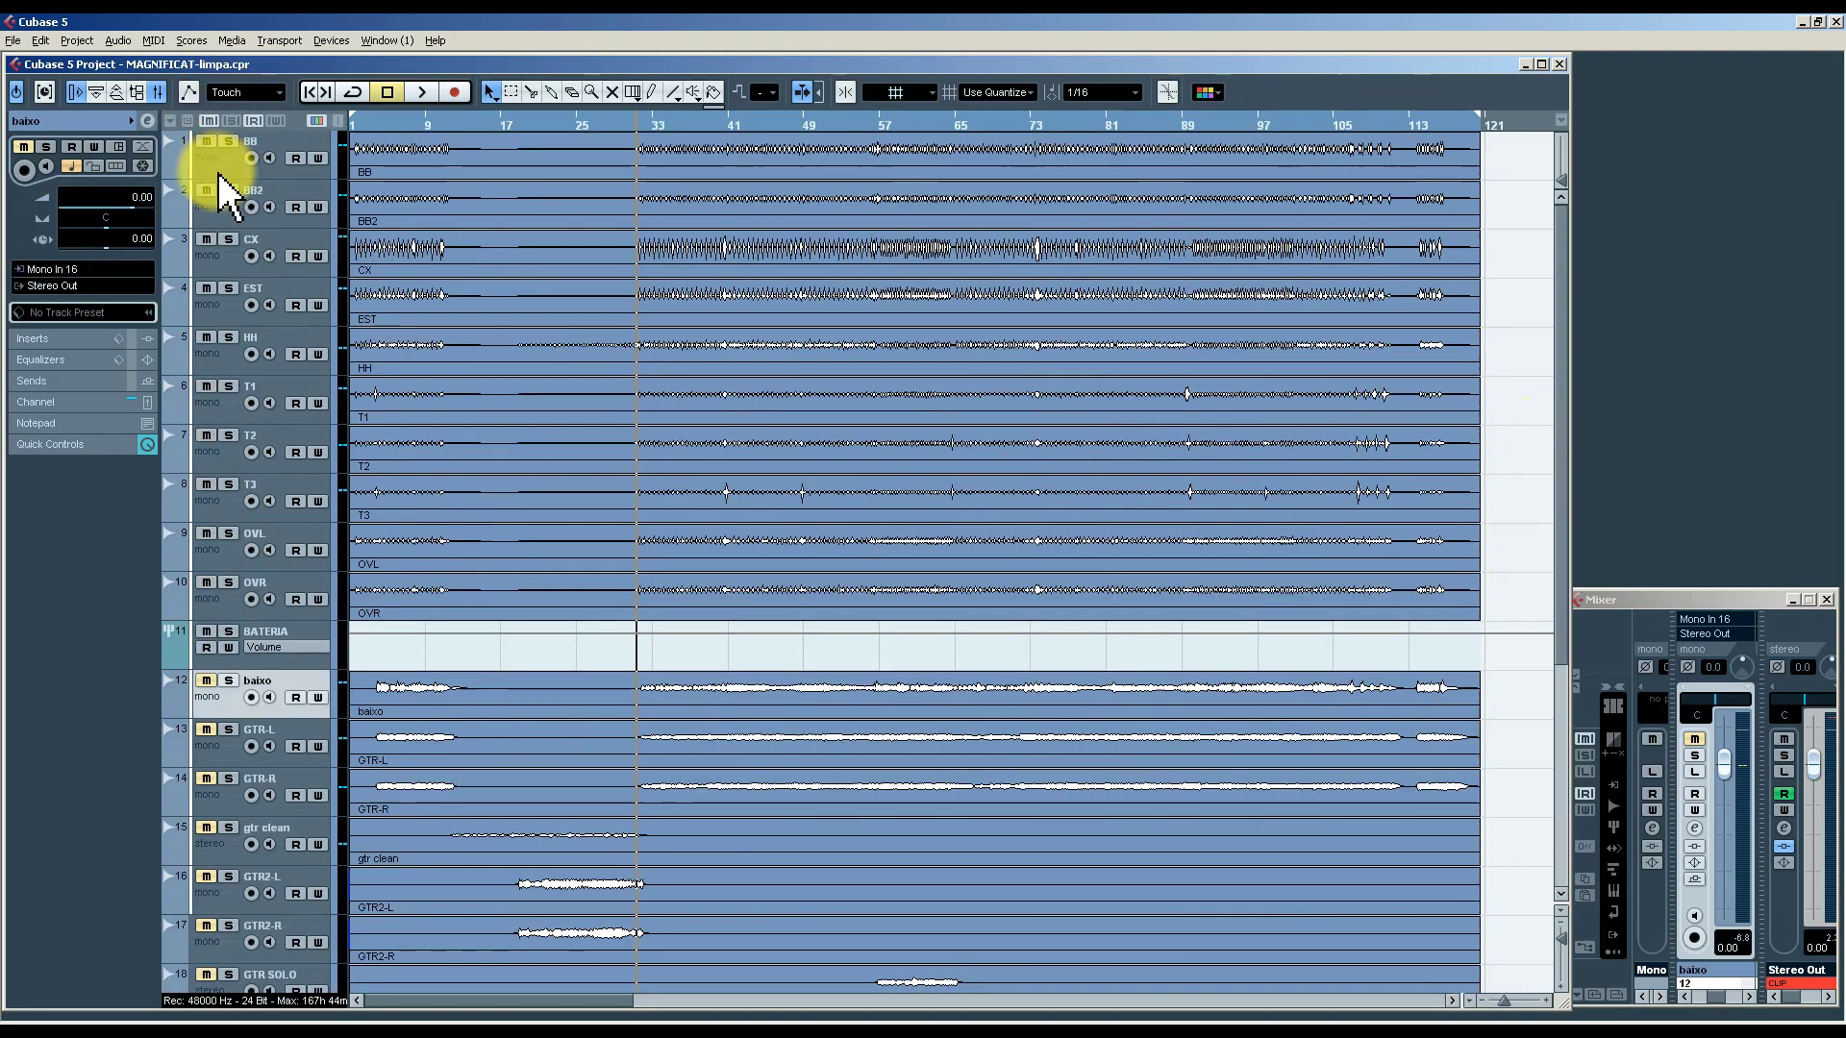
{"action": "left_click", "coordinate": [225, 171]}
{"action": "left_click", "coordinate": [195, 640]}
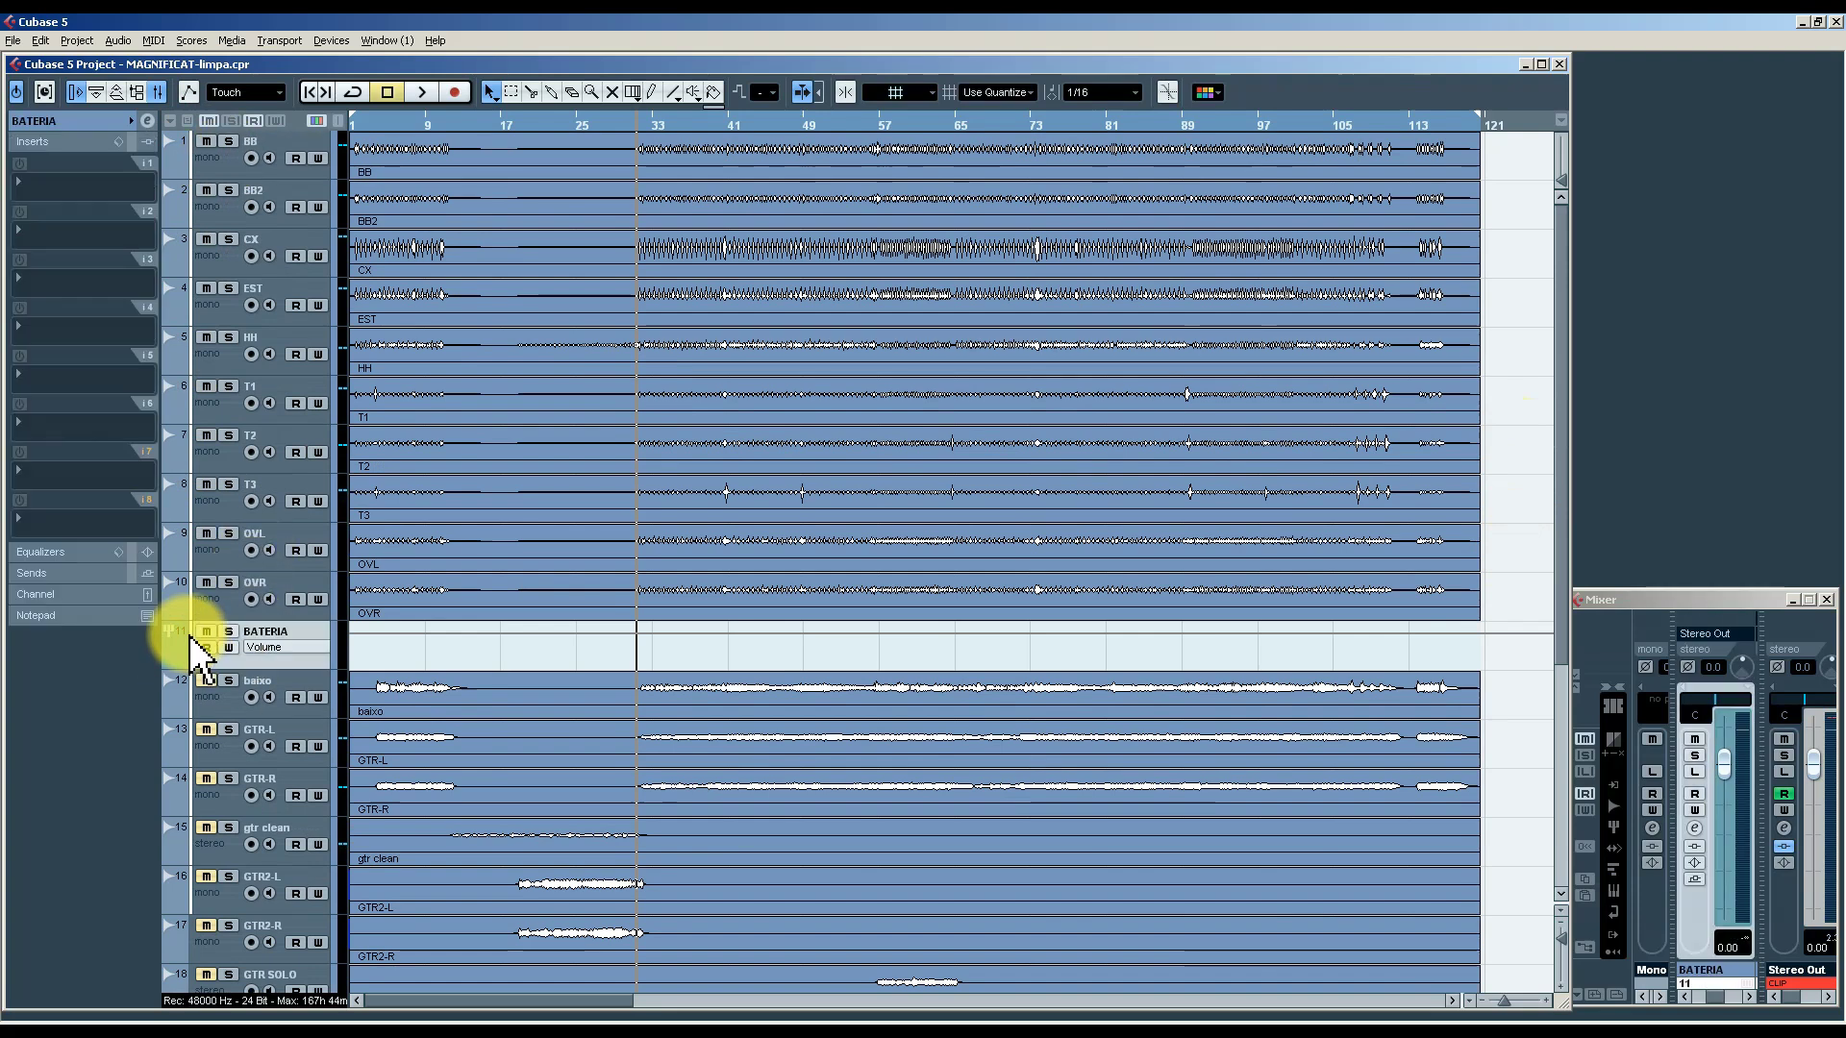
{"action": "key", "text": "space"}
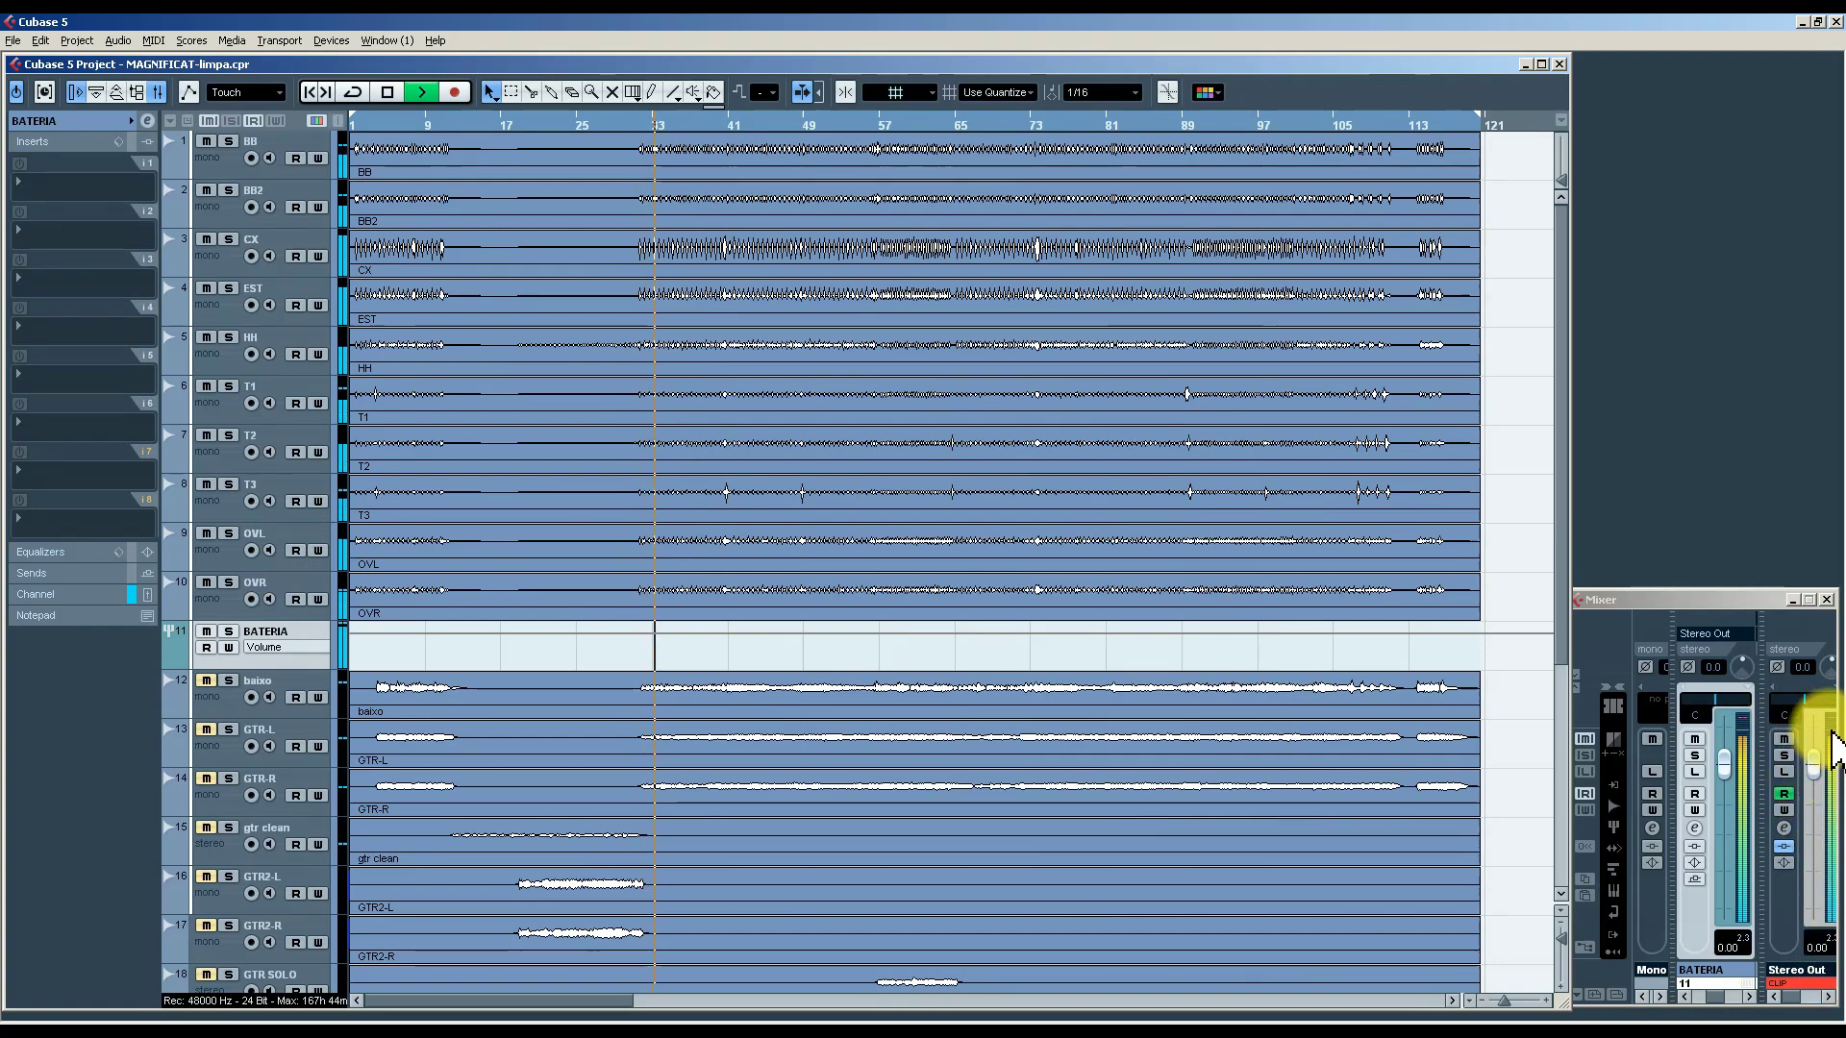
{"action": "left_click", "coordinate": [1818, 985]}
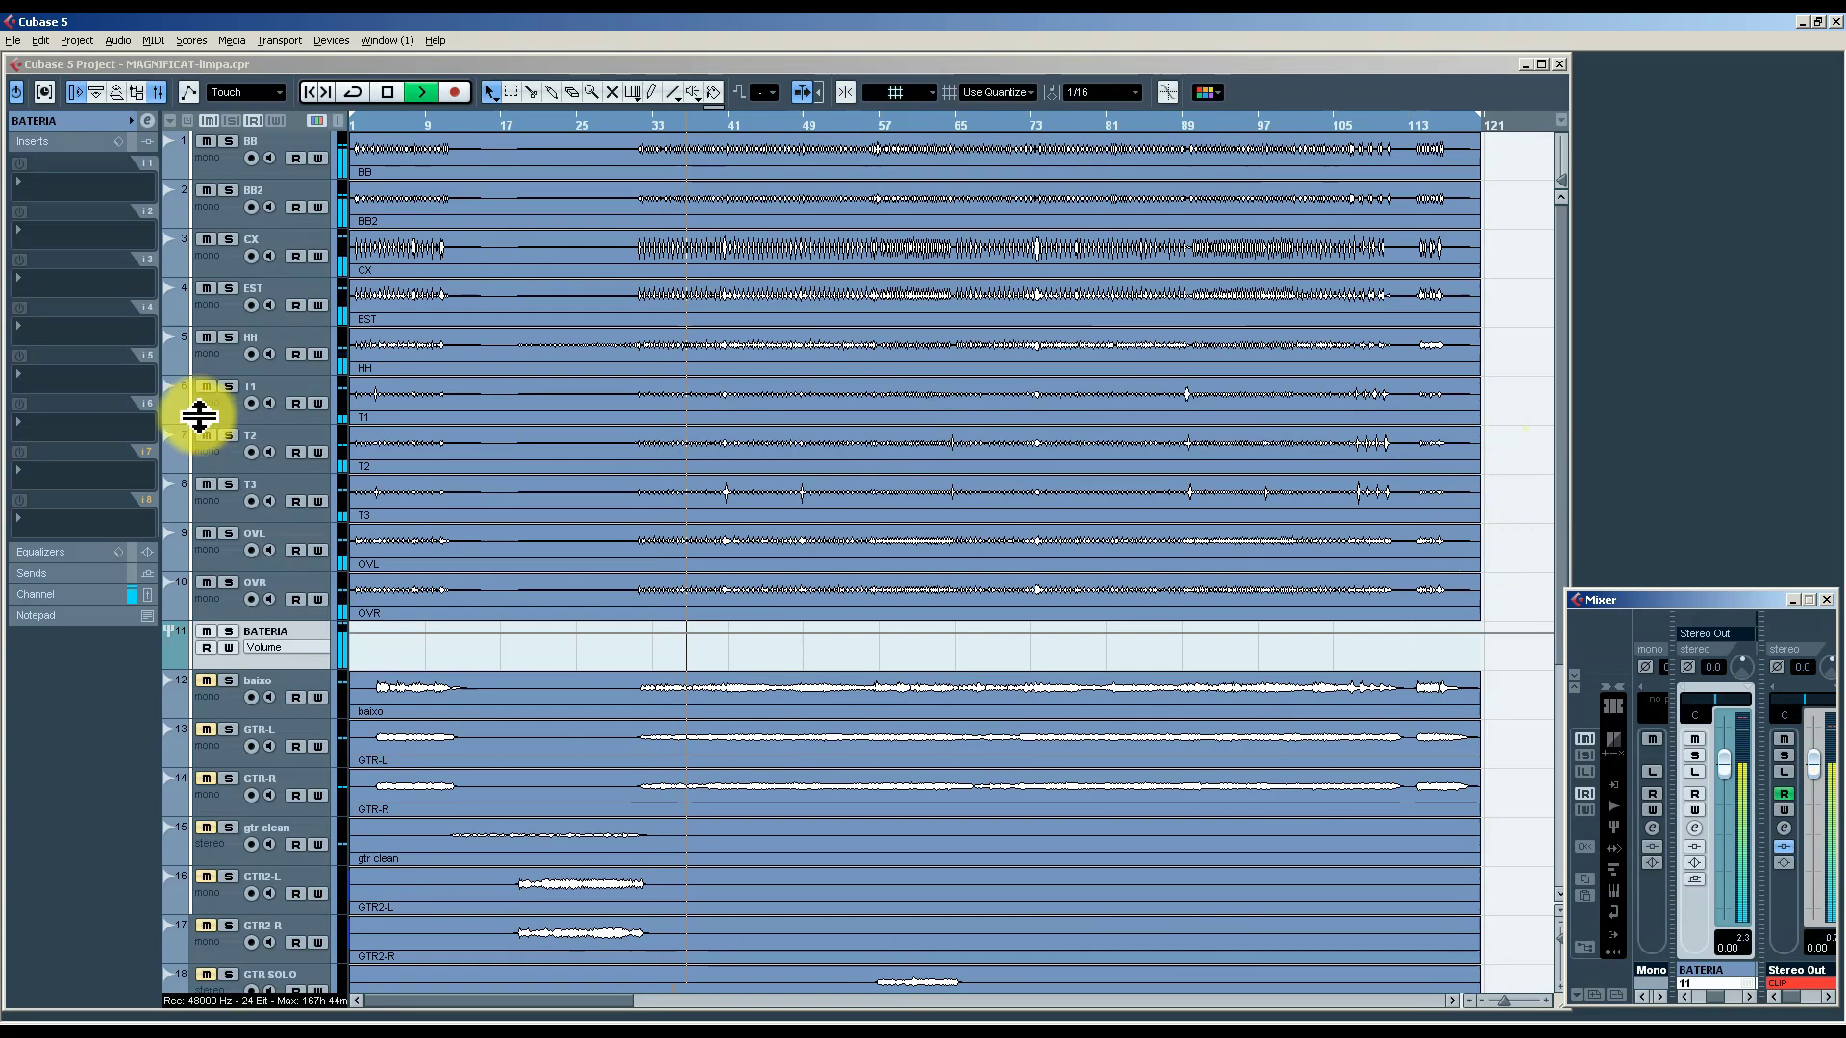
Lower the BATERIA group's volume to -7.00 during playback.
{"action": "left_click", "coordinate": [81, 124]}
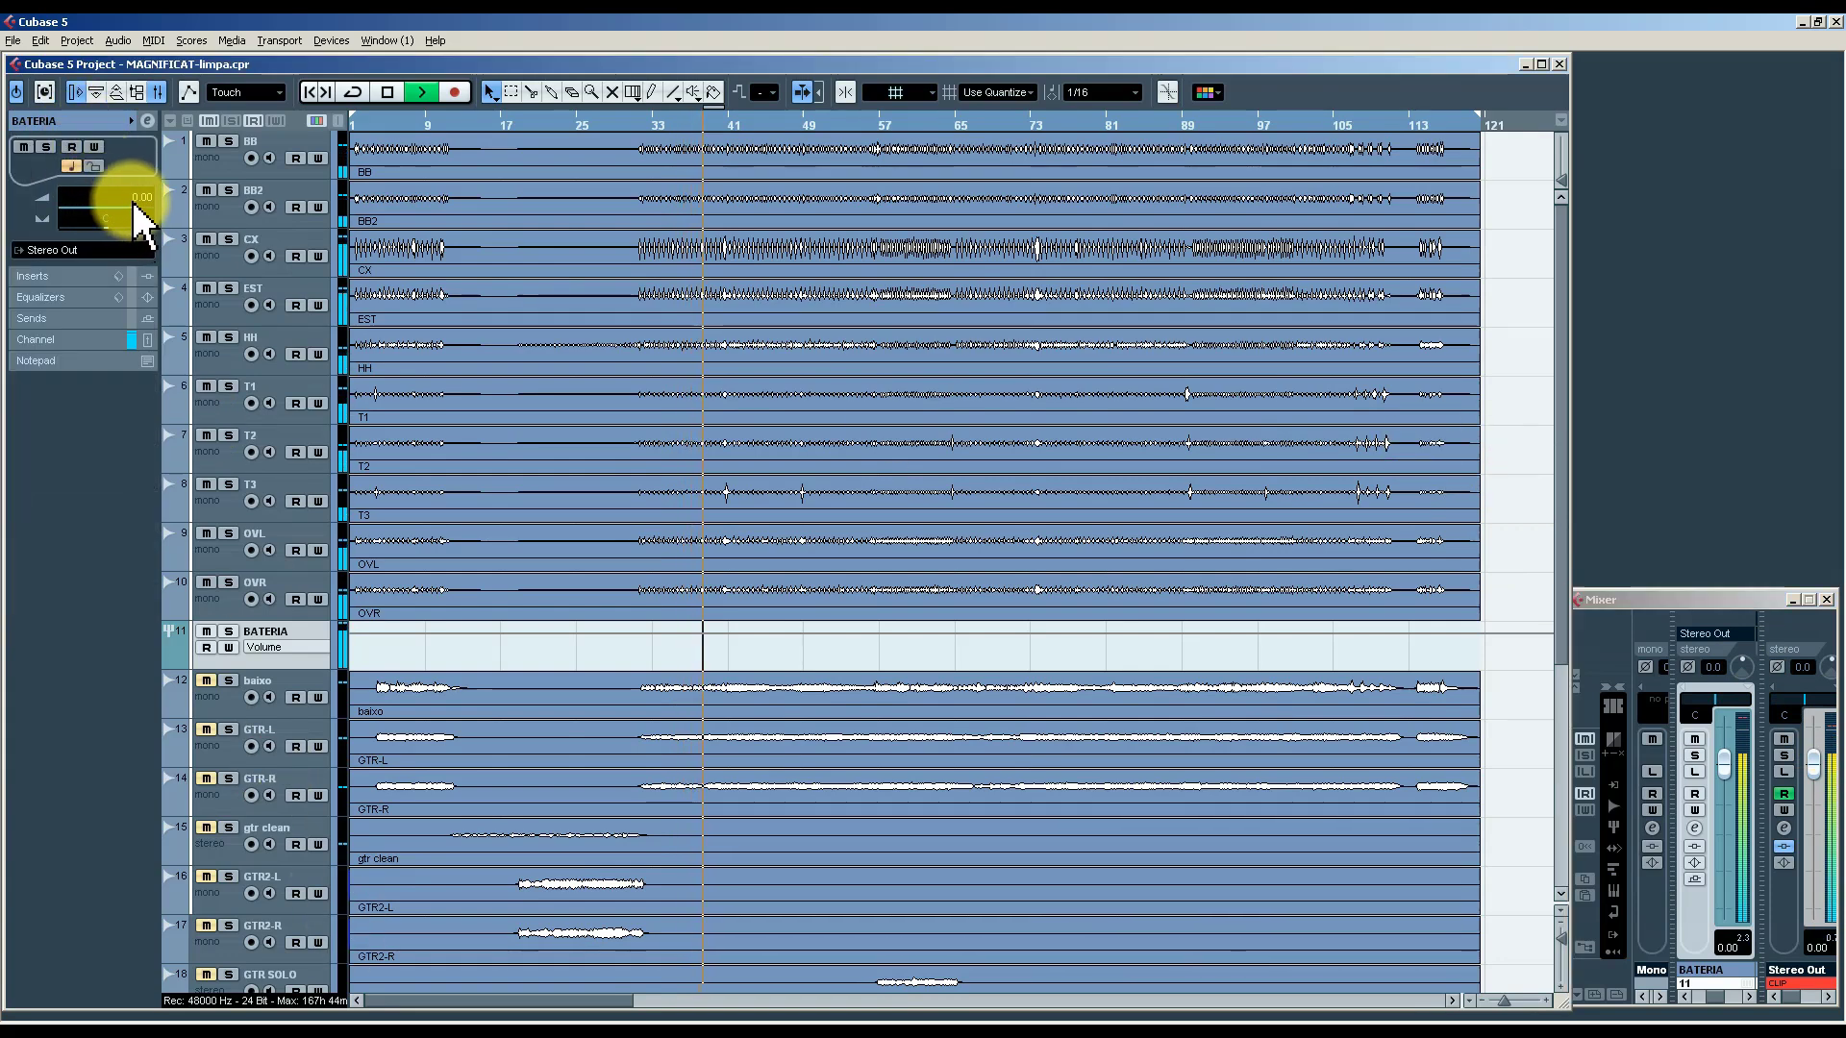
{"action": "scroll", "coordinate": [134, 210], "scroll_direction": "down", "scroll_amount": 4}
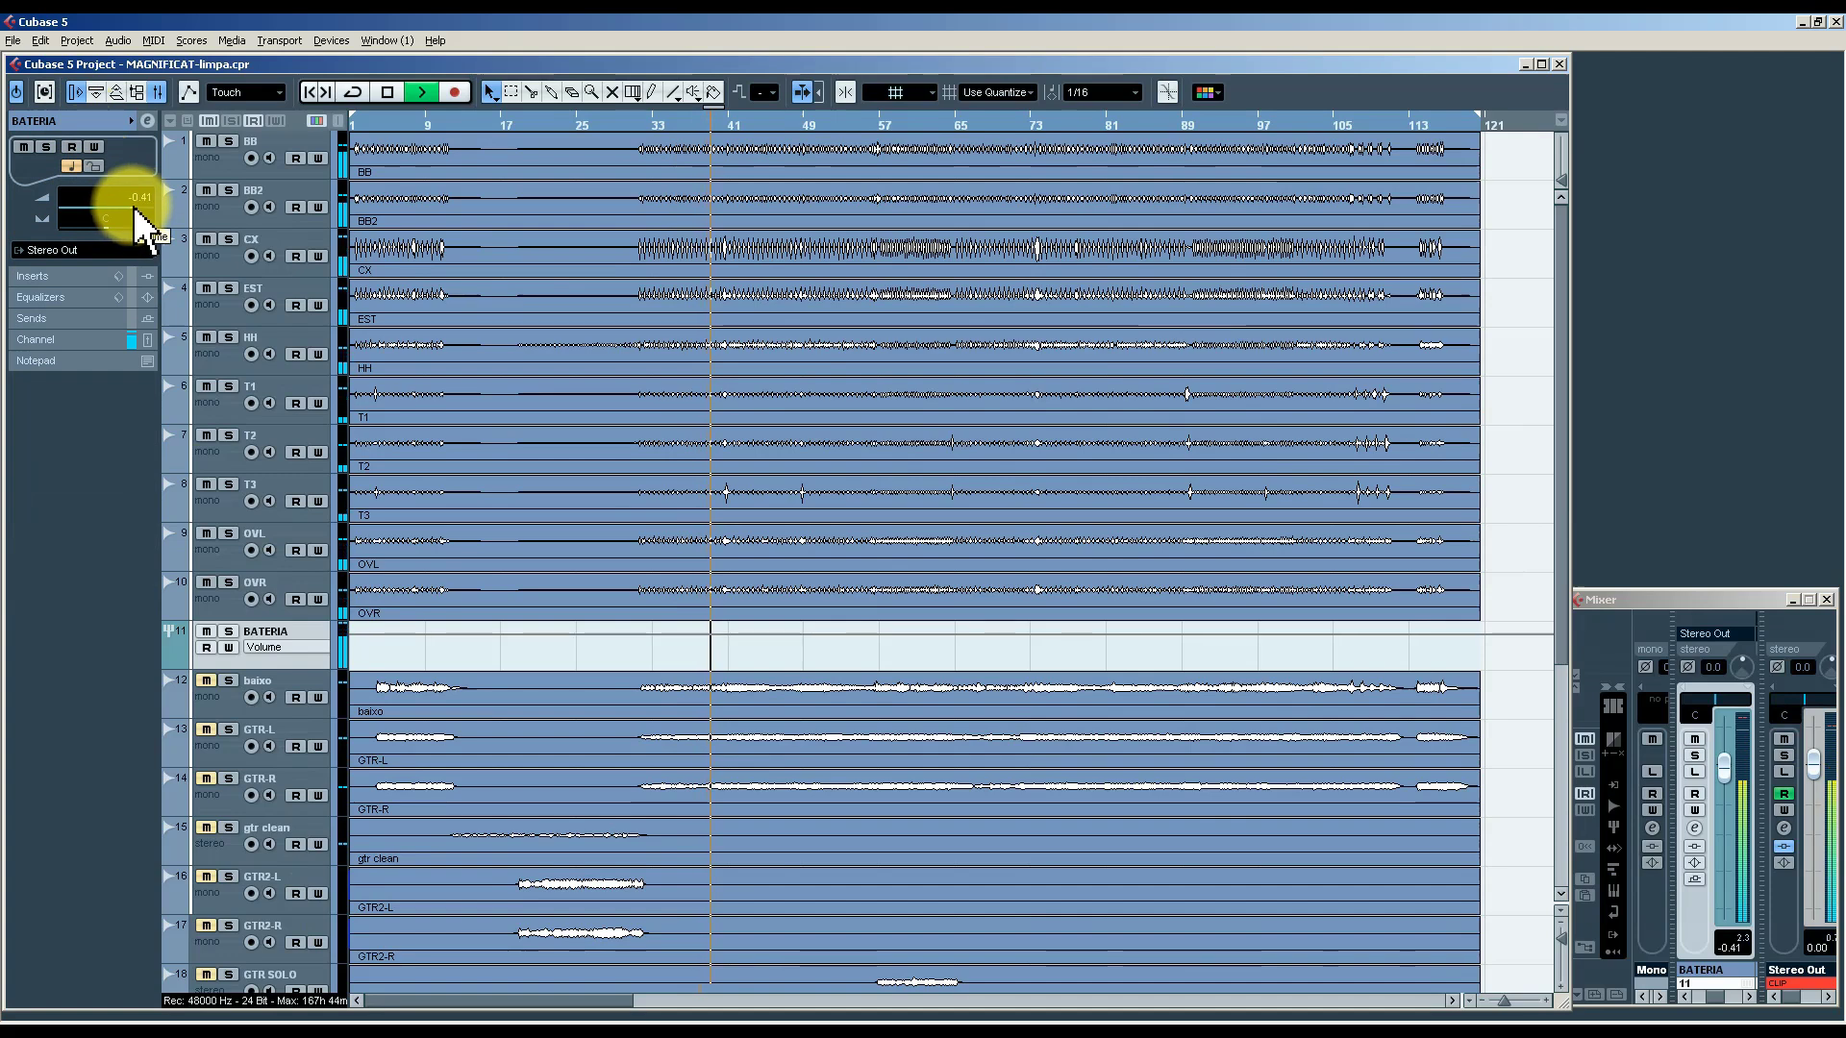
{"action": "scroll", "coordinate": [135, 211], "scroll_direction": "down", "scroll_amount": 1}
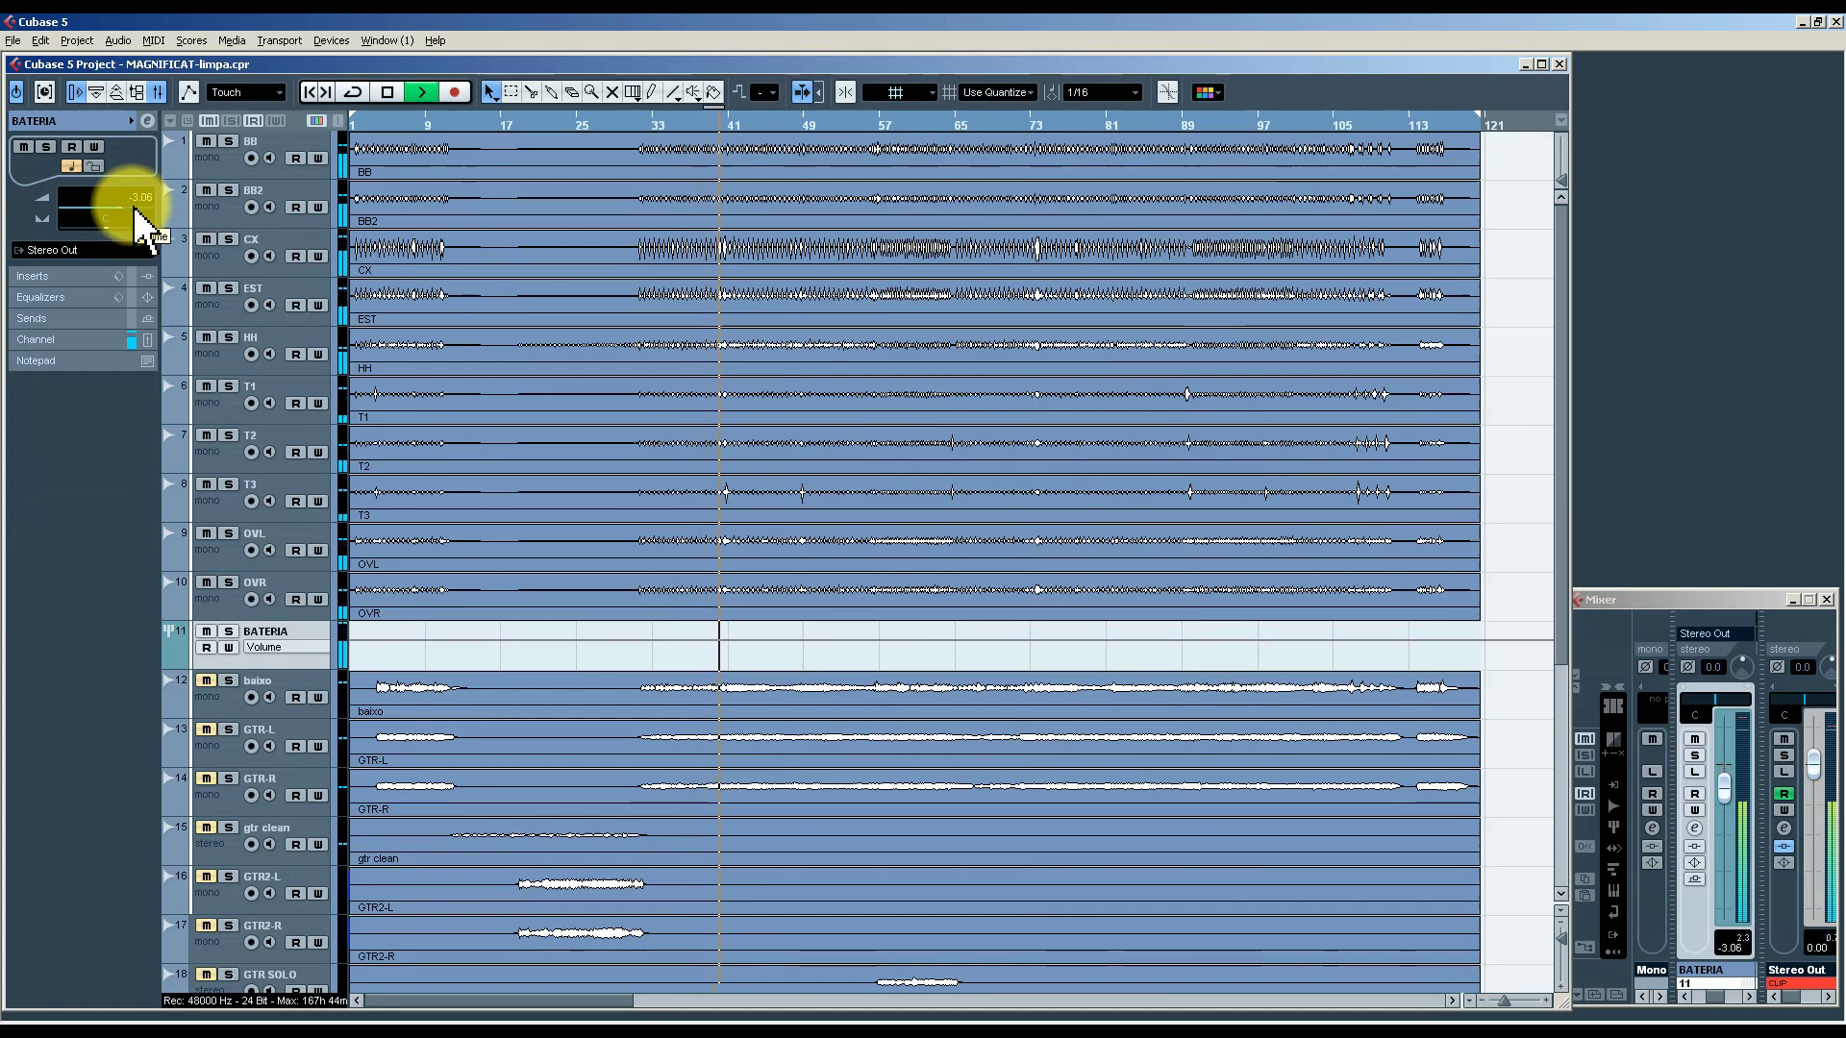
{"action": "scroll", "coordinate": [135, 211], "scroll_direction": "down", "scroll_amount": 4}
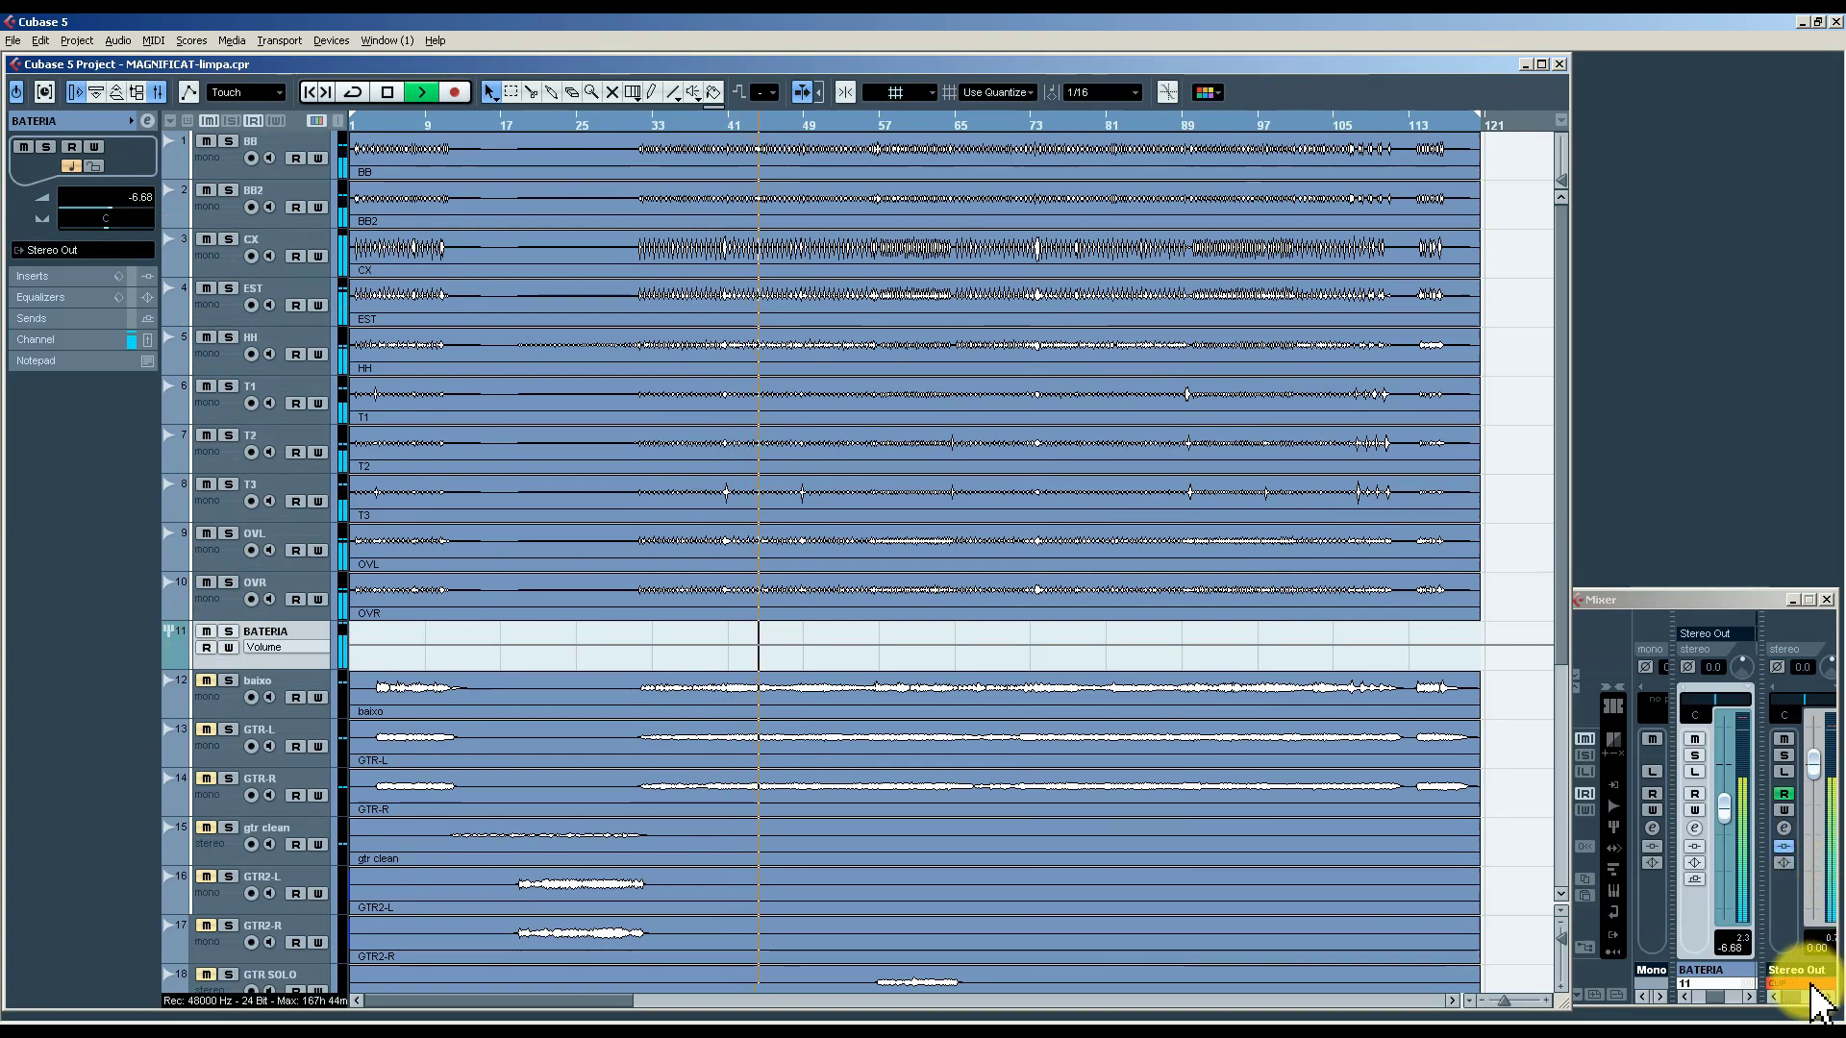
Reset the Stereo Out clip indicator again and turn off automation reading on the Stereo Out channel.
{"action": "left_click", "coordinate": [1777, 980]}
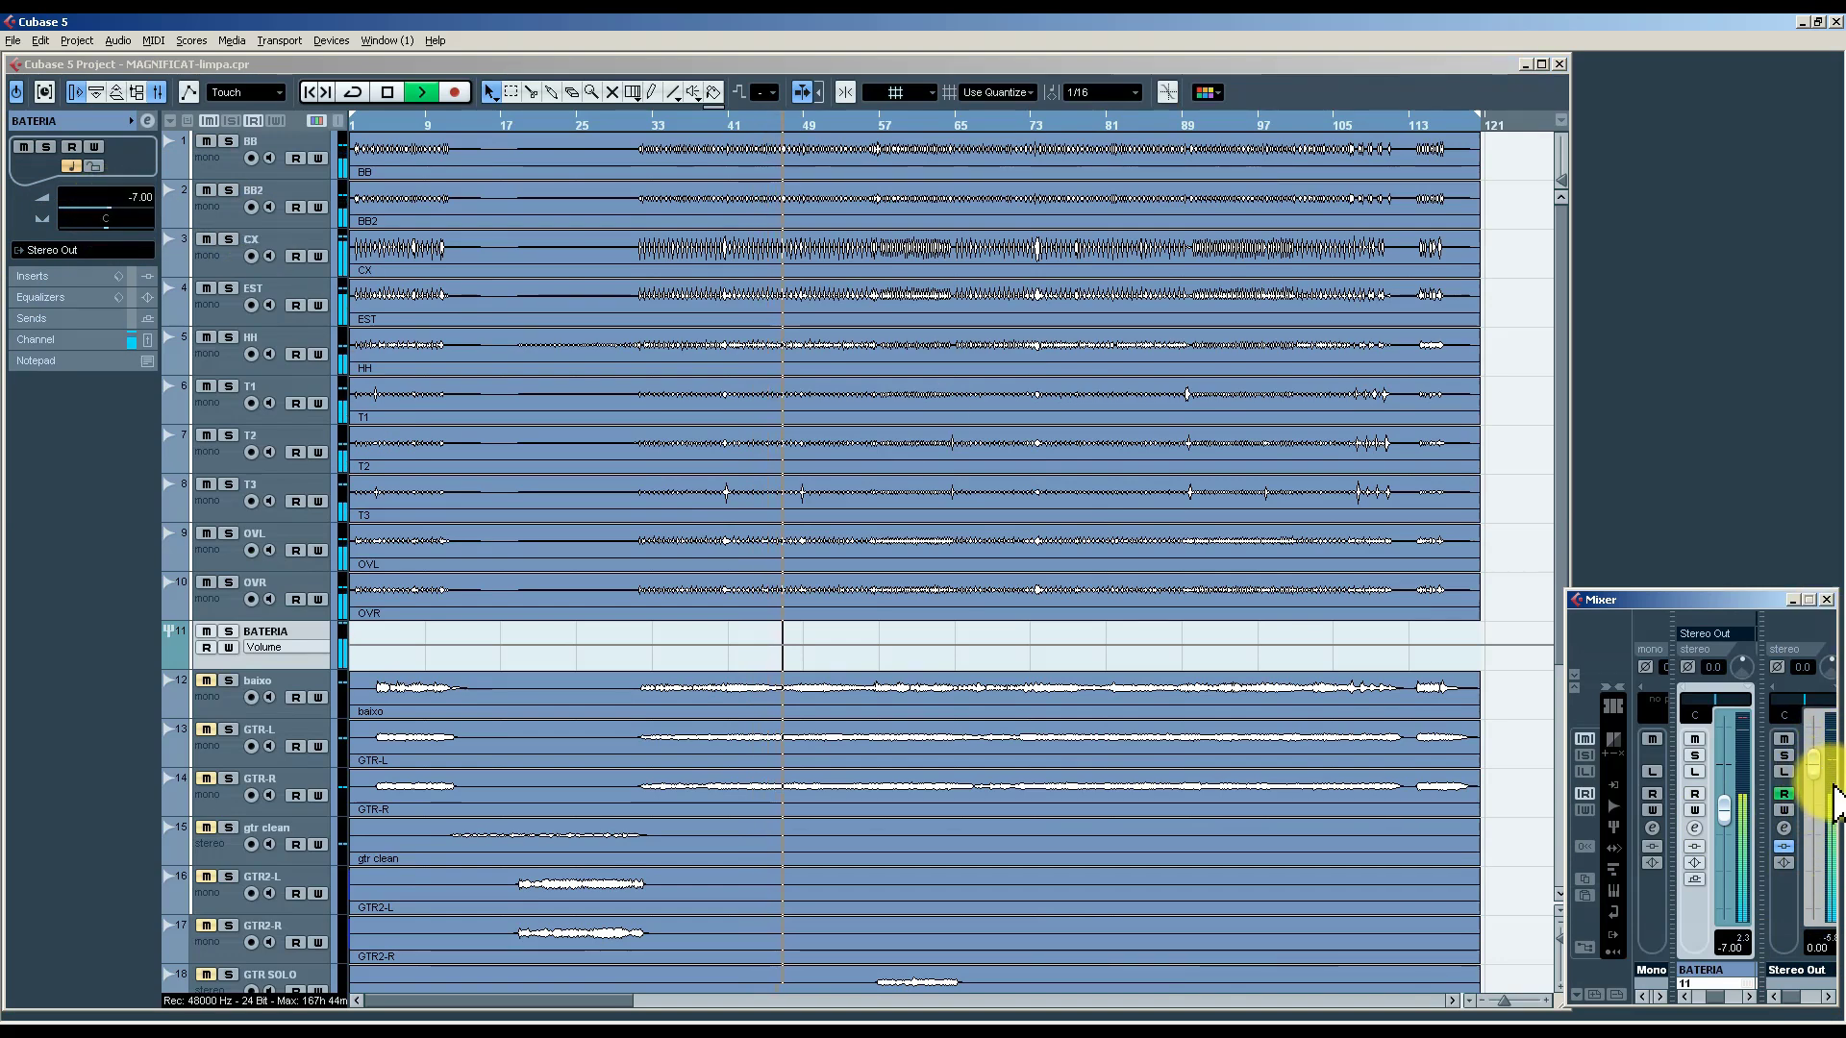
{"action": "left_click", "coordinate": [1522, 512]}
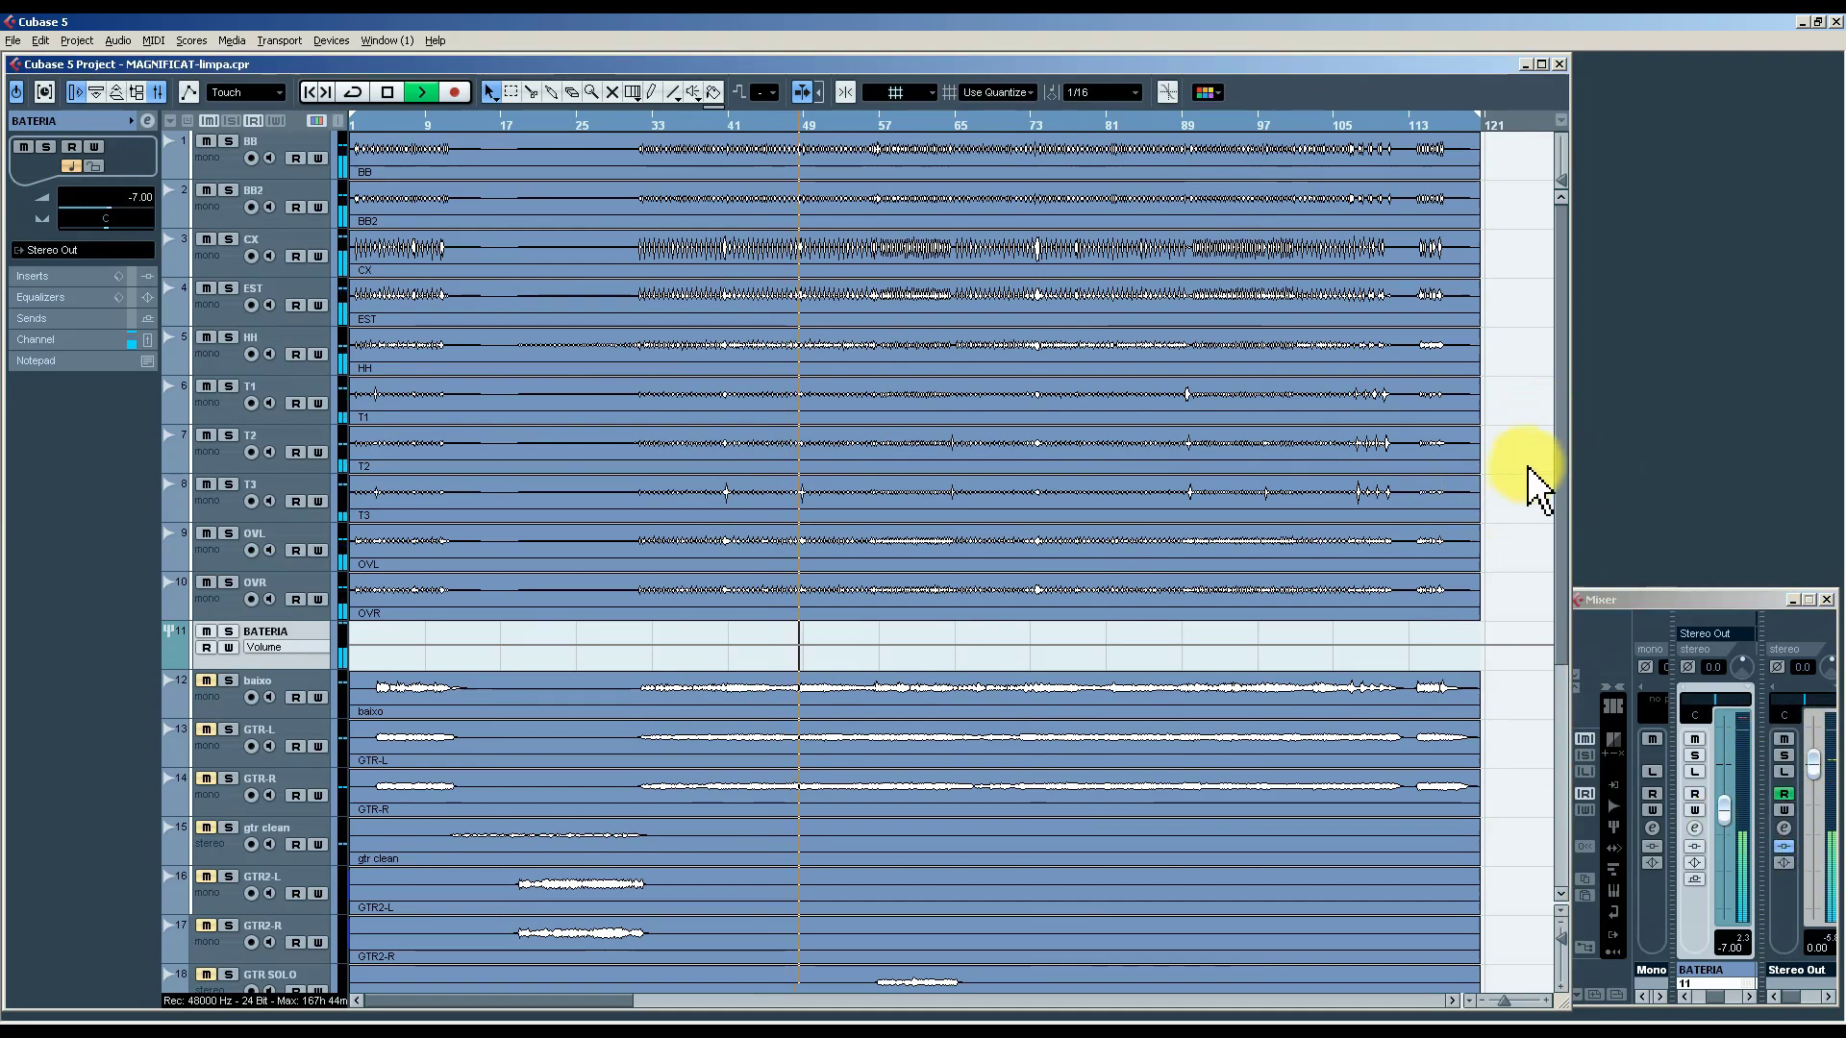
{"action": "left_click", "coordinate": [1785, 794]}
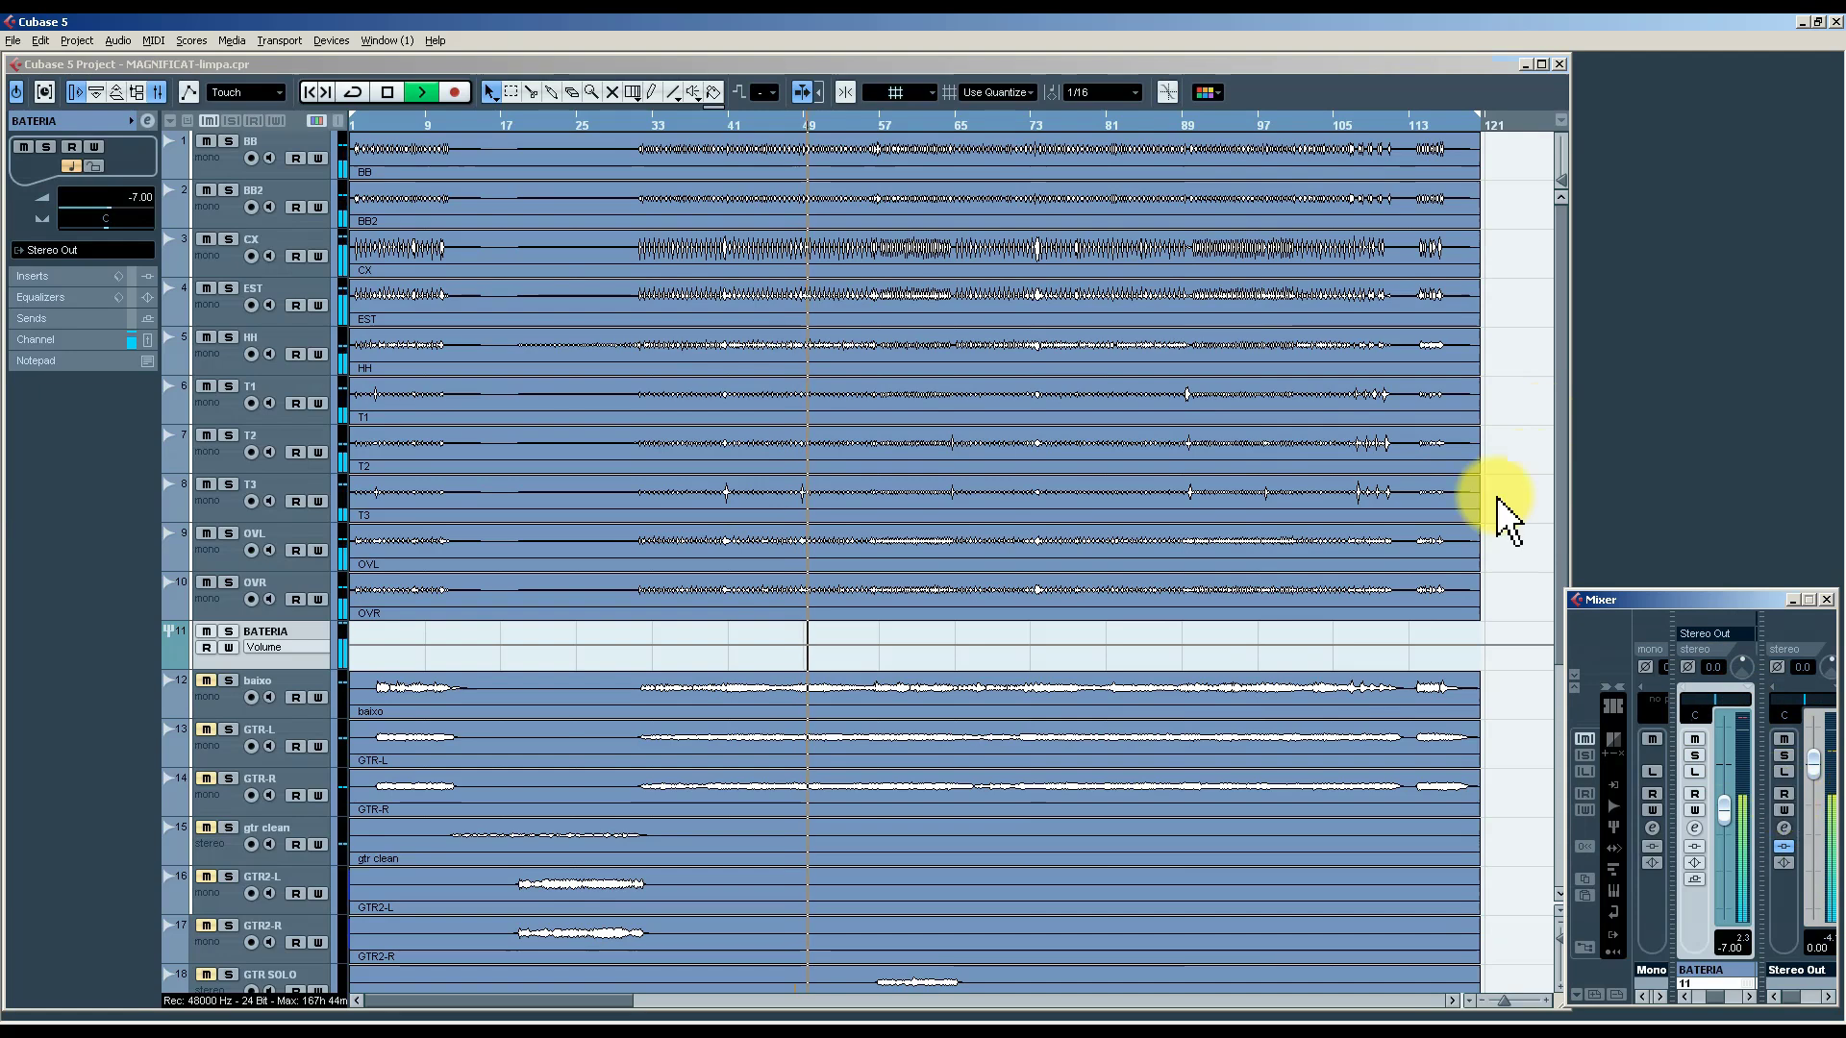
{"action": "left_click", "coordinate": [1529, 481]}
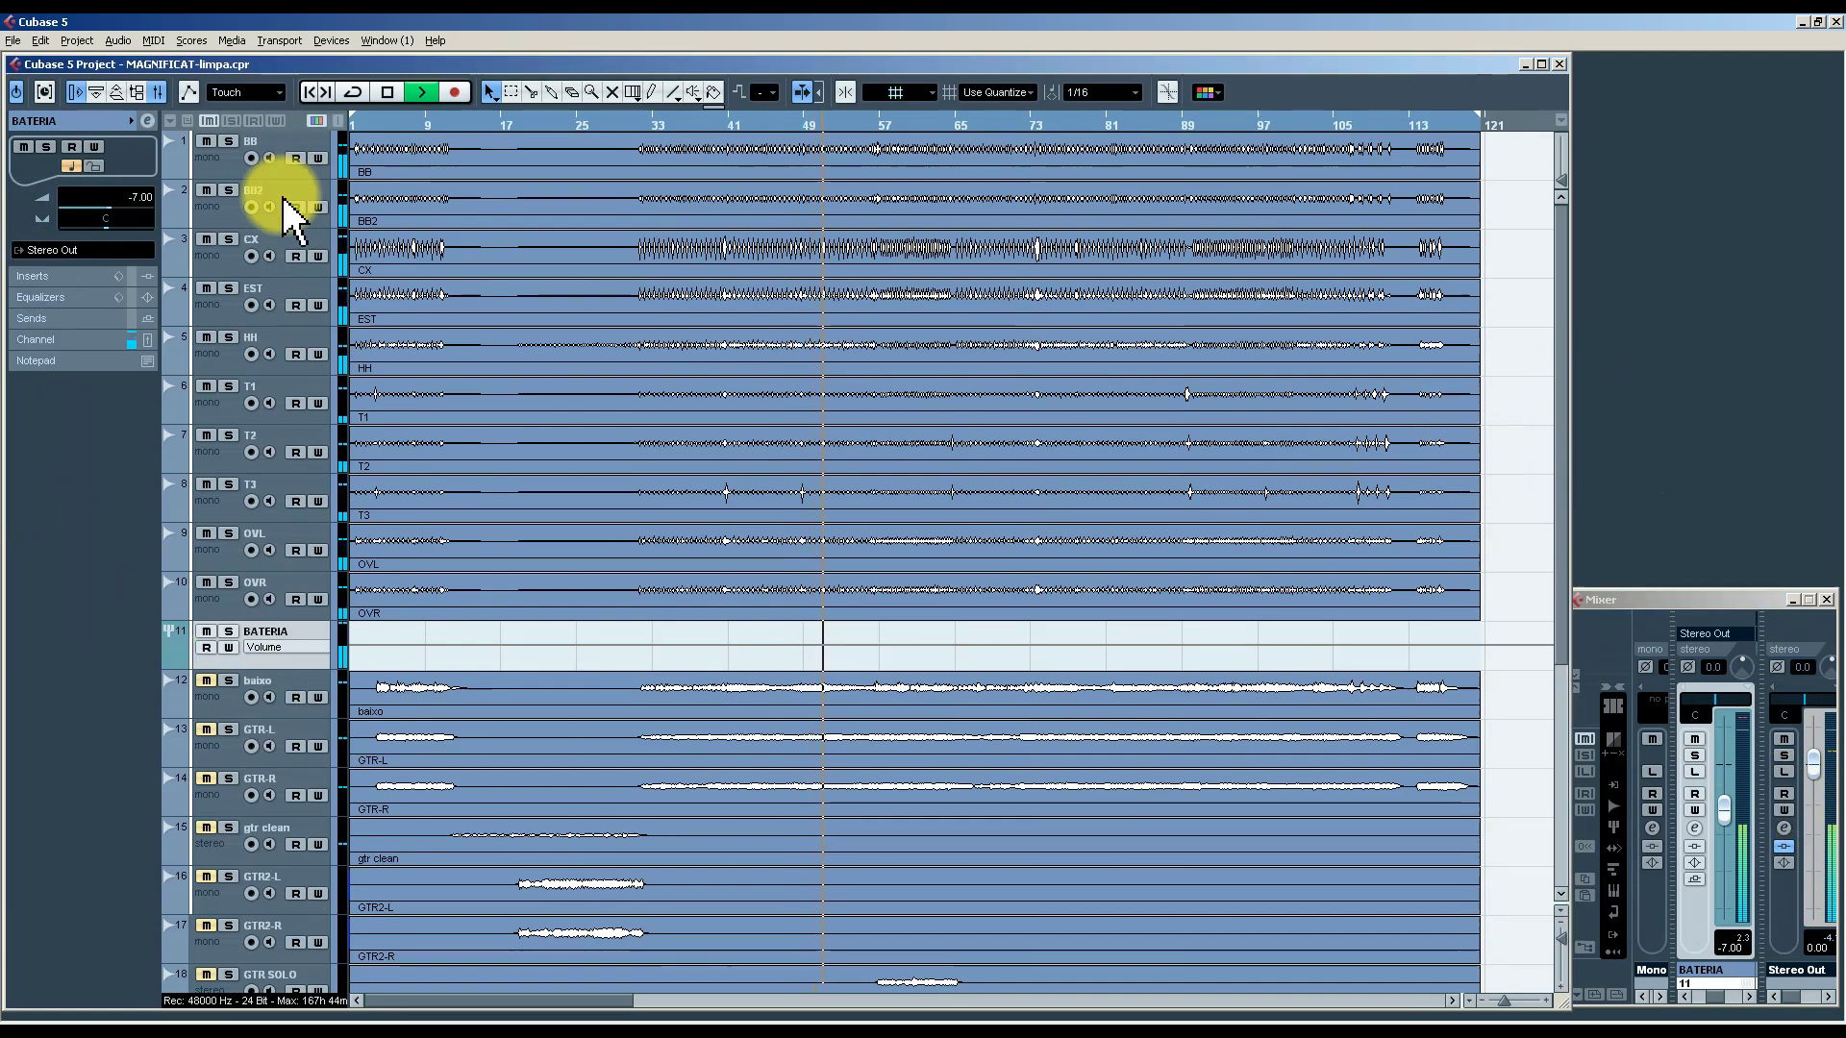
Check the levels of the CX, EST, BB and BB2 drum tracks by selecting them one by one during playback.
{"action": "left_click", "coordinate": [224, 265]}
{"action": "left_click", "coordinate": [220, 318]}
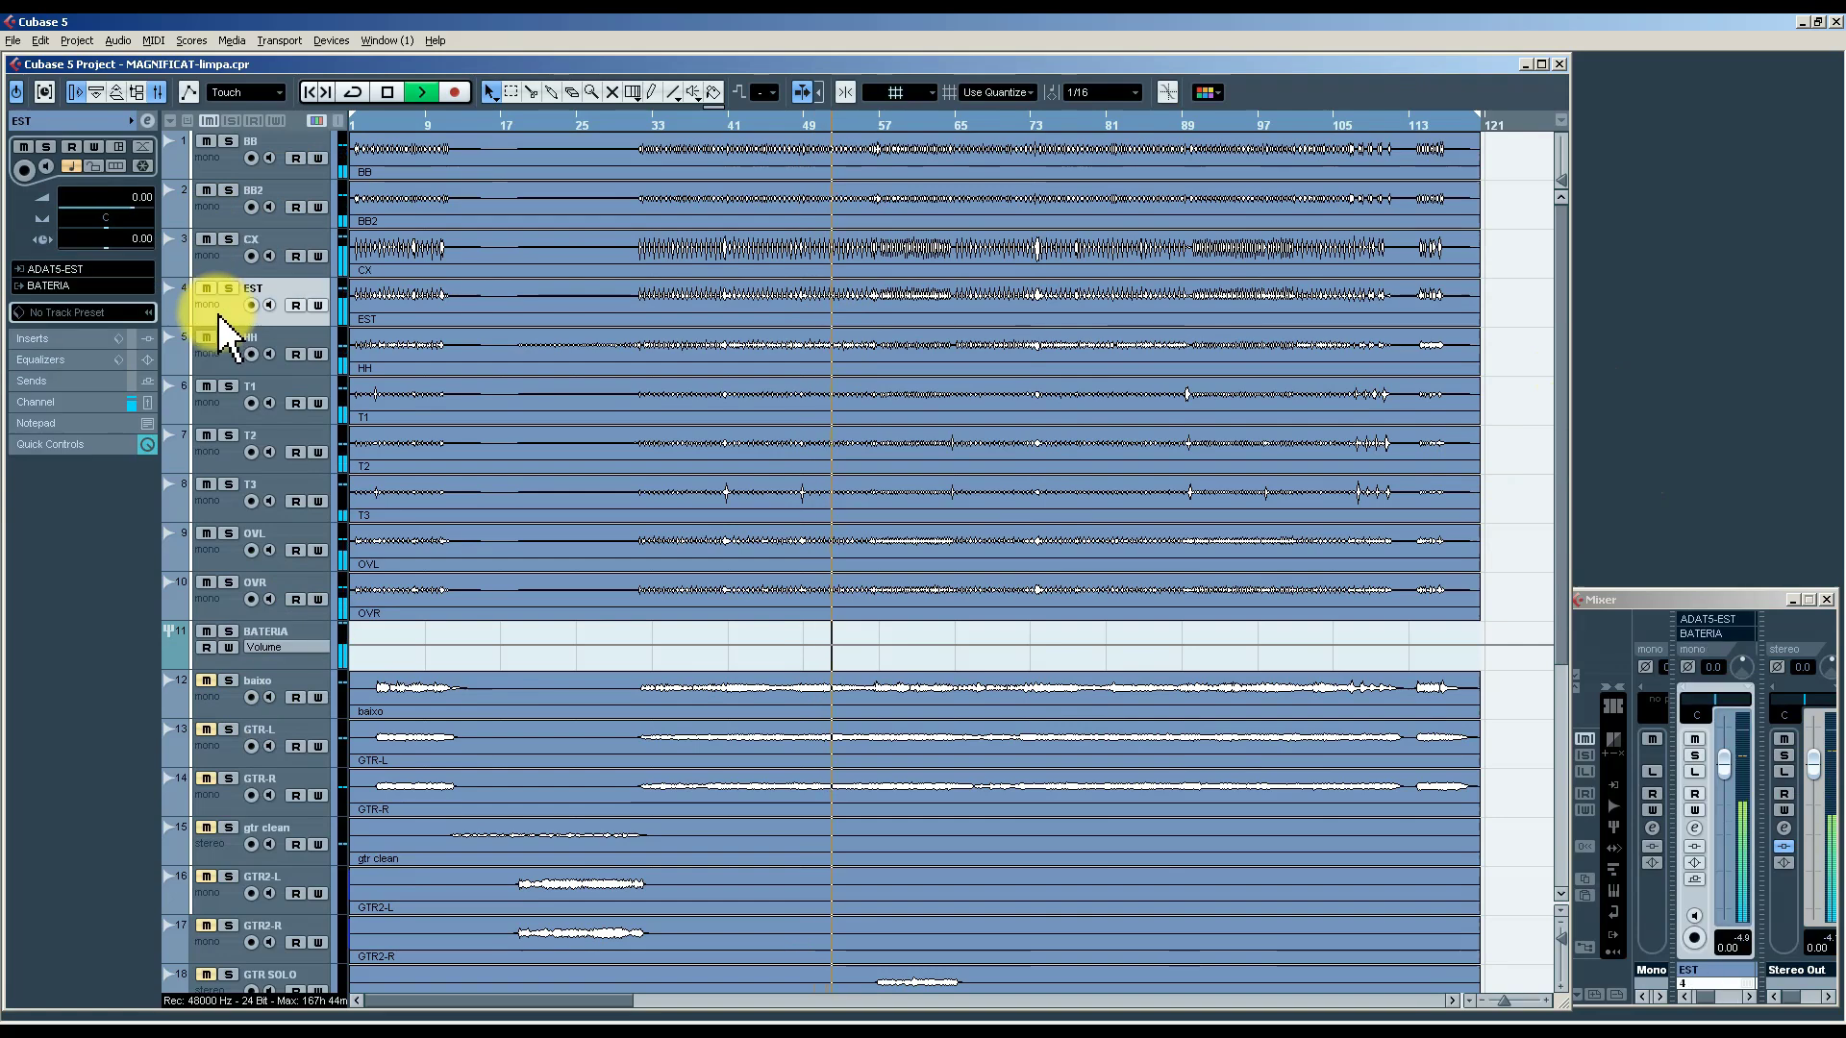
{"action": "left_click", "coordinate": [231, 170]}
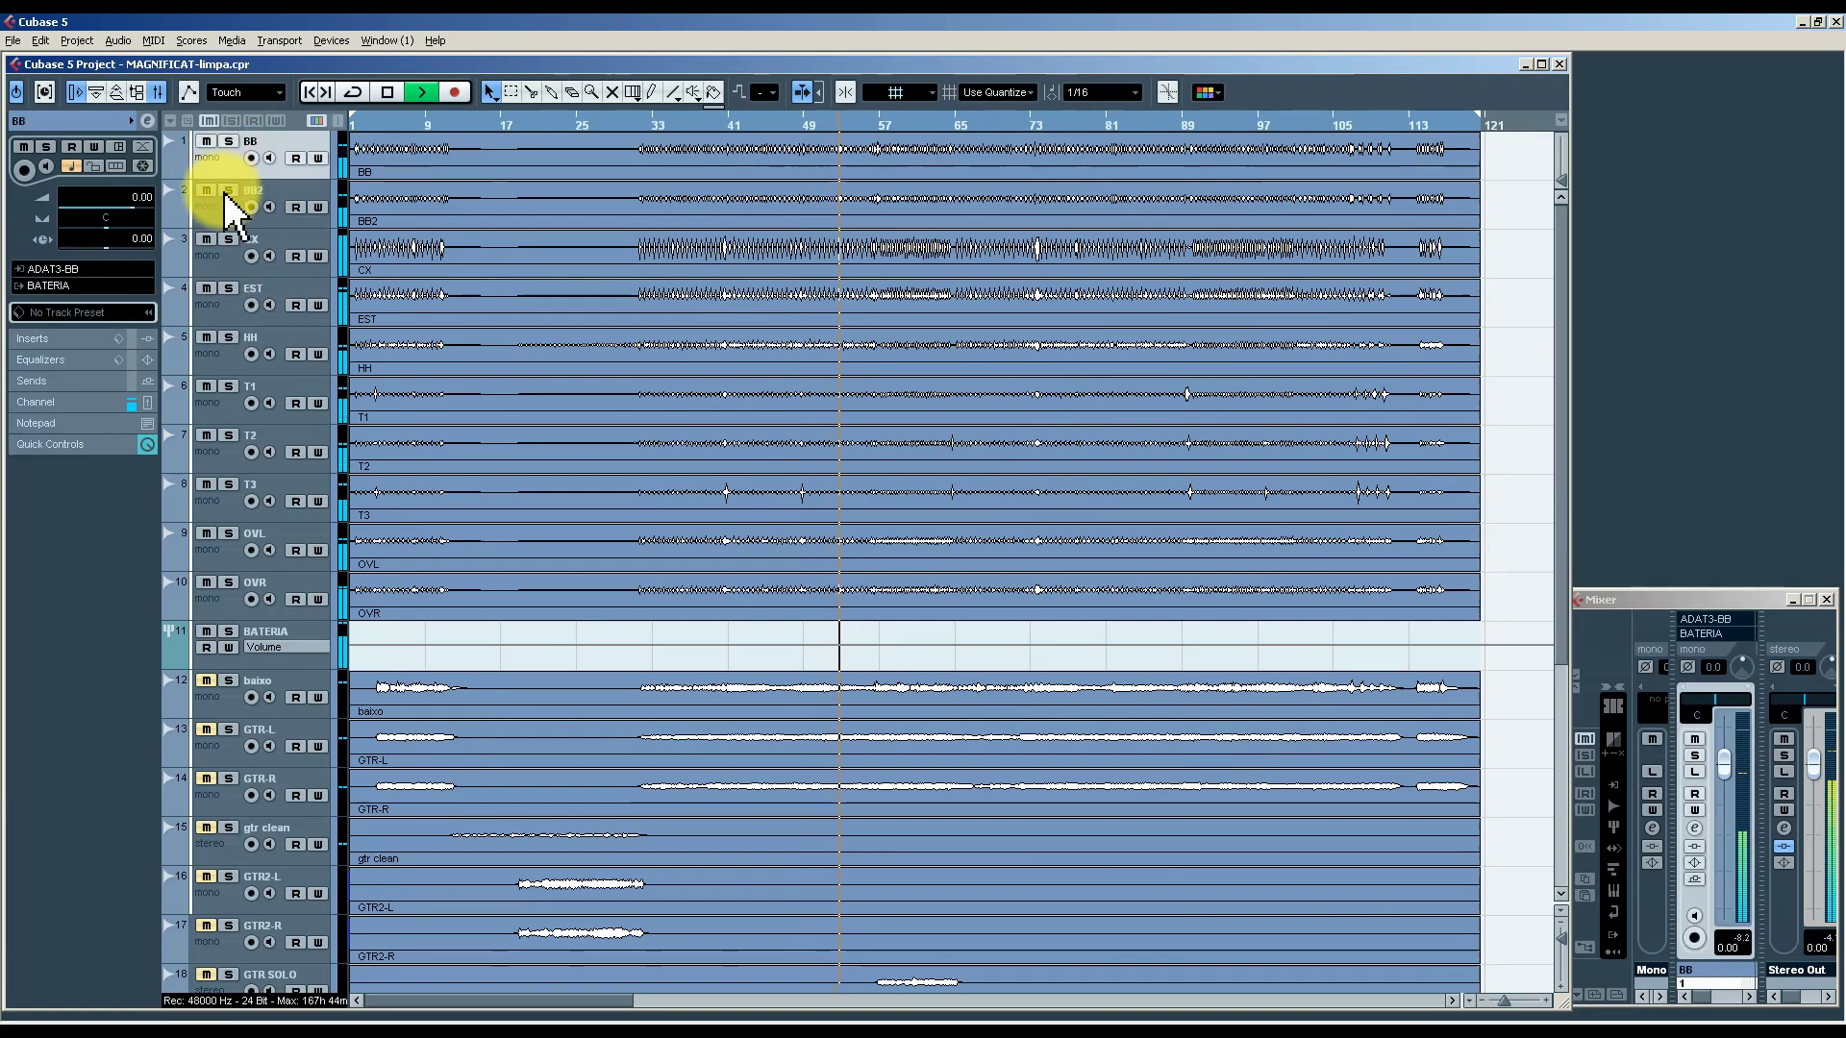
{"action": "left_click", "coordinate": [223, 217]}
{"action": "left_click", "coordinate": [216, 168]}
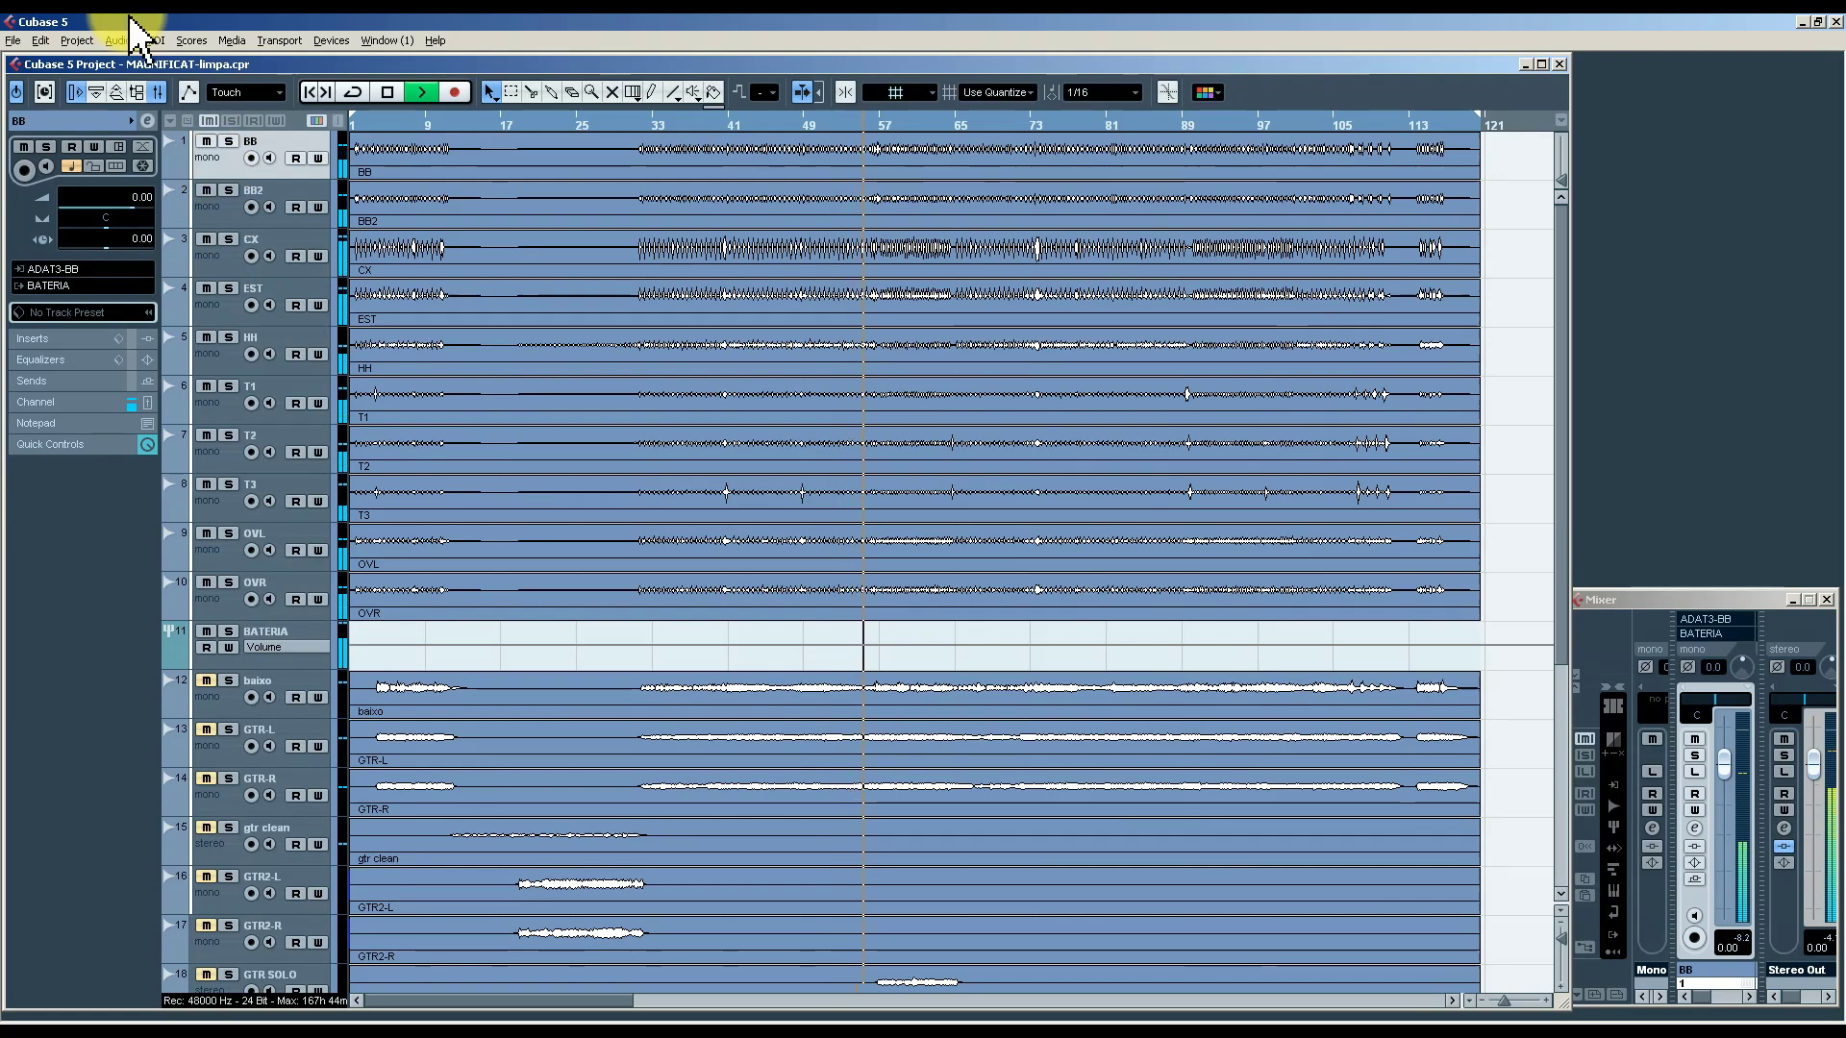
Solo the BB track and then the BB2 track to hear each one alone, ending with both unsoloed.
{"action": "left_click", "coordinate": [229, 142]}
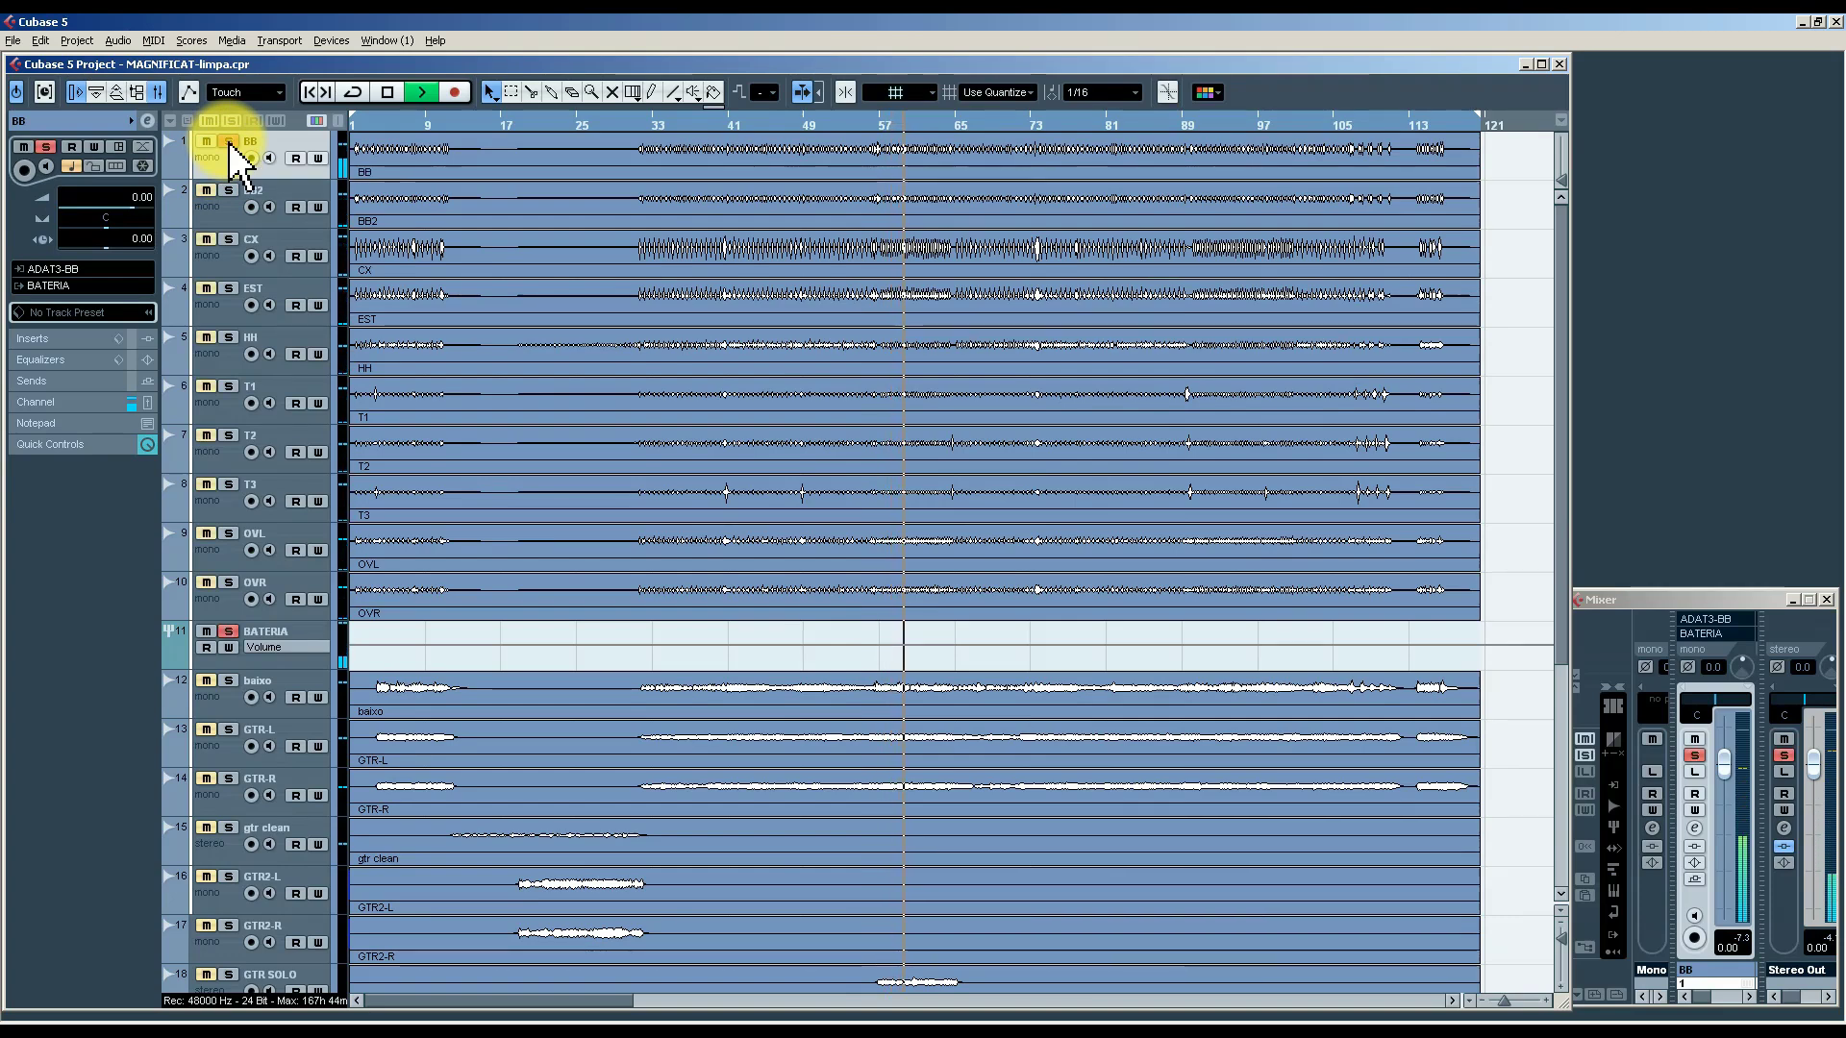
{"action": "left_click", "coordinate": [229, 142]}
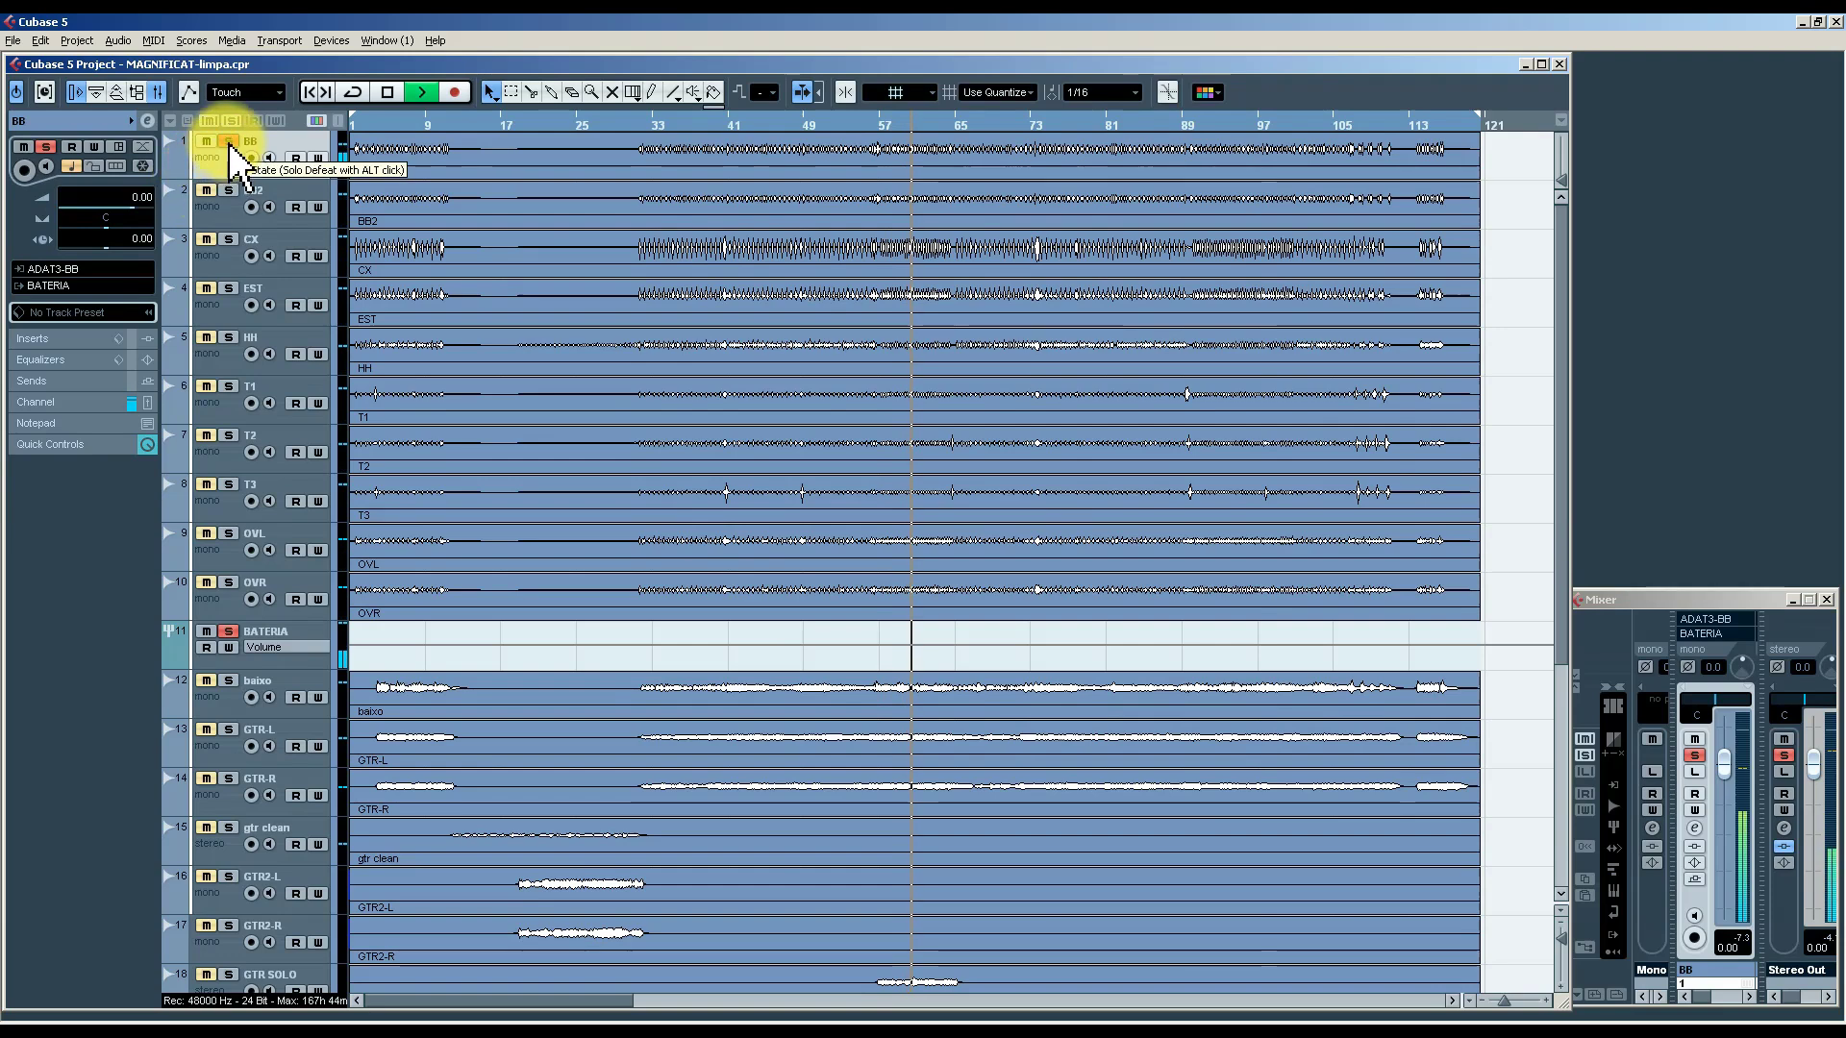
{"action": "left_click", "coordinate": [231, 193]}
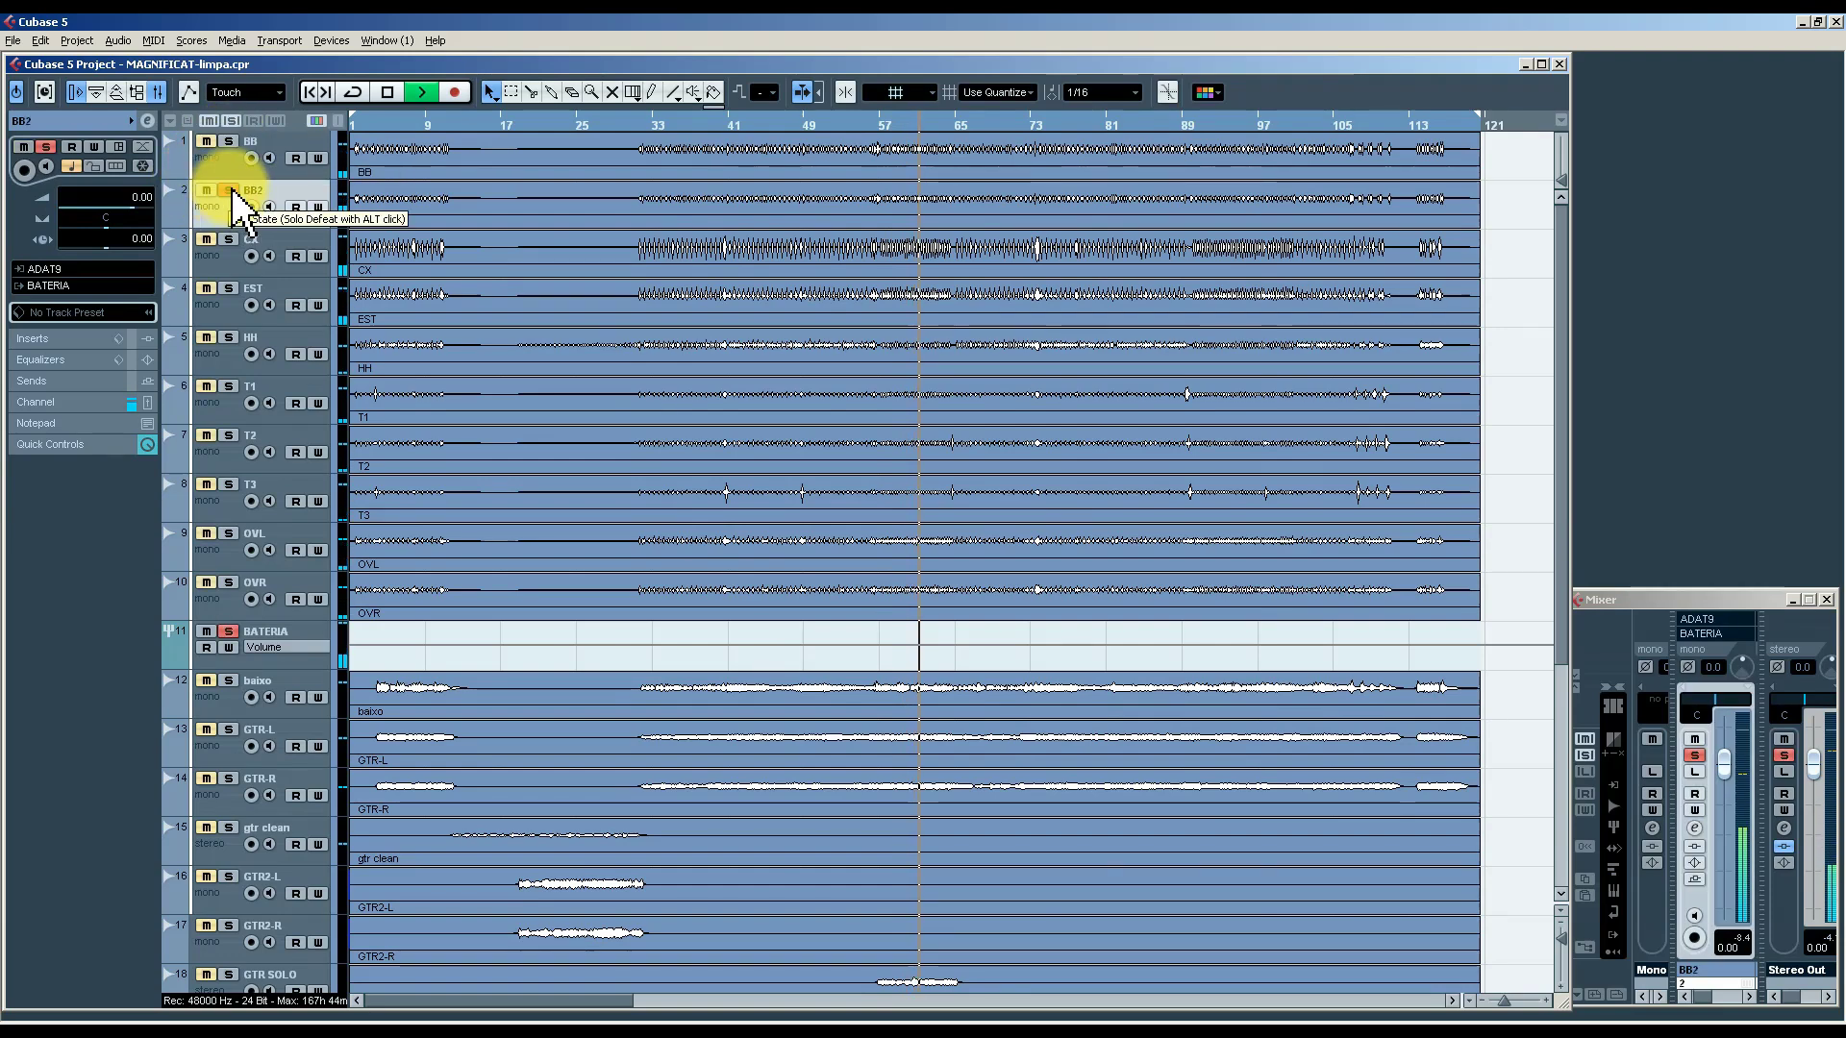
{"action": "left_click", "coordinate": [231, 191]}
{"action": "left_click", "coordinate": [228, 165]}
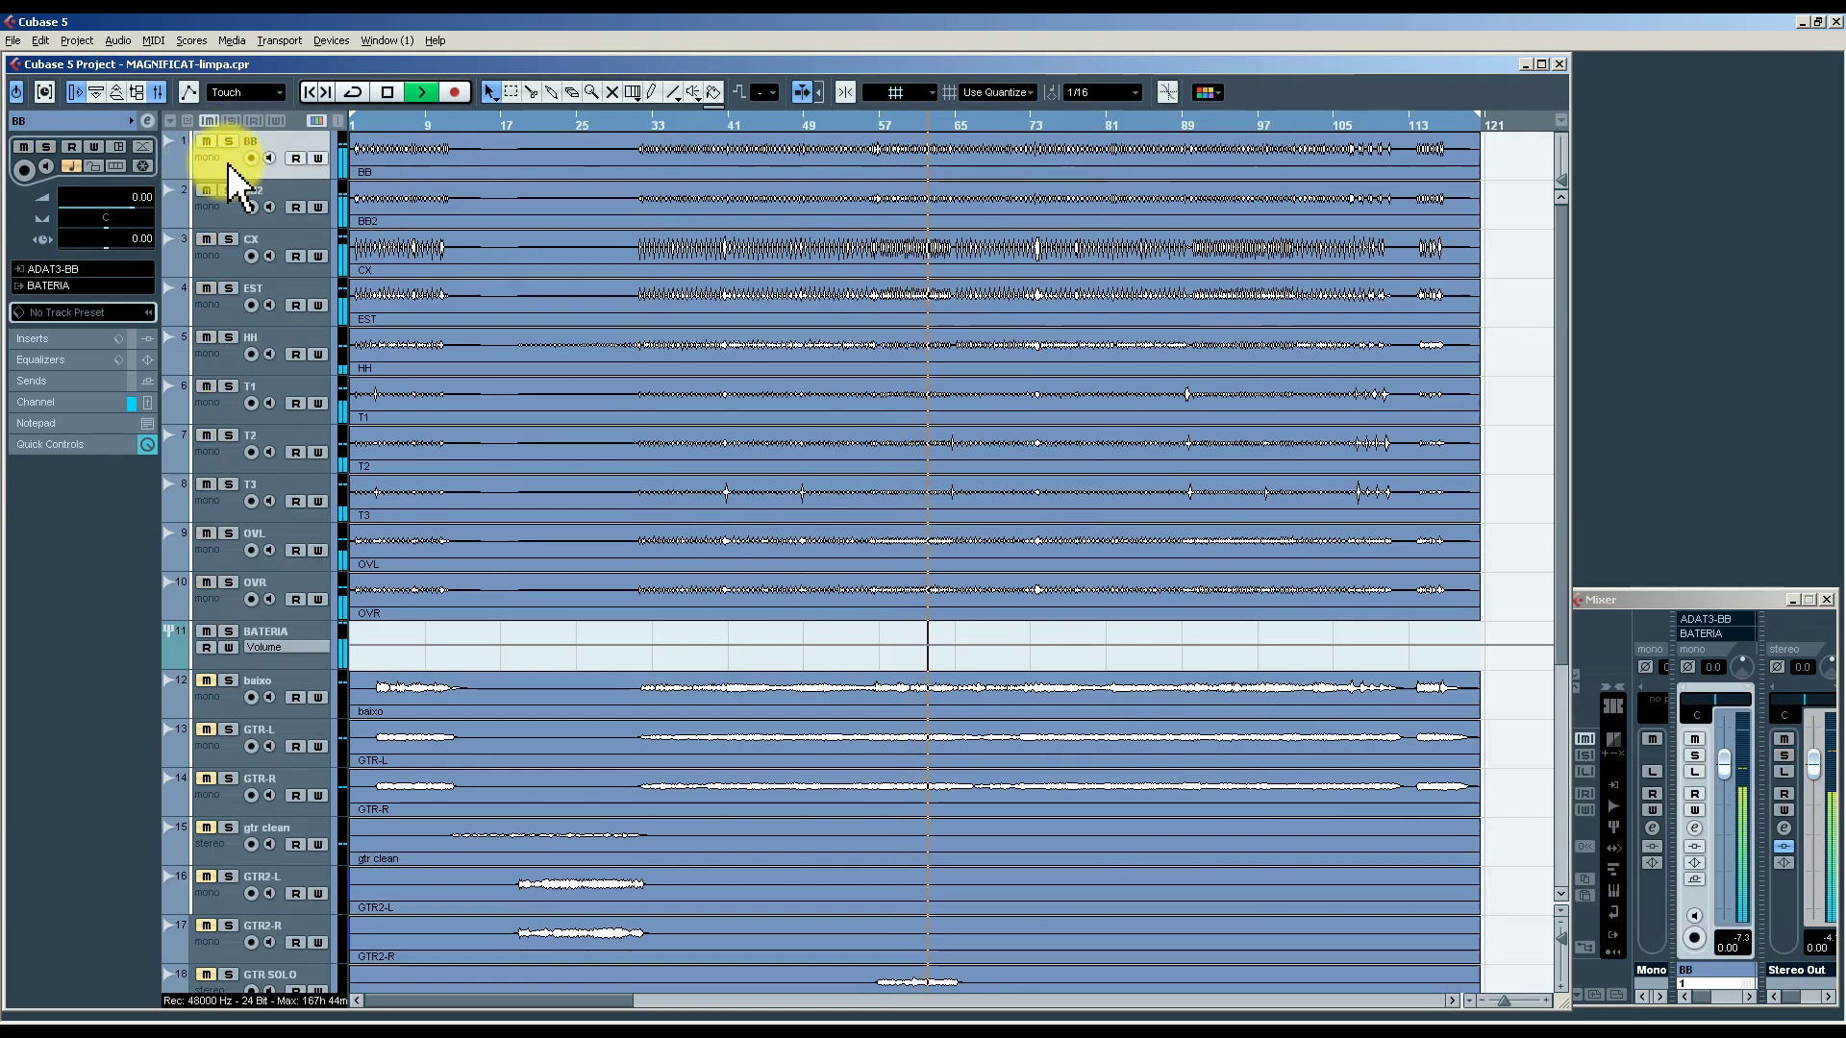
Check the CX track, listen to the EST track in solo, and lower EST's volume to -6.22.
{"action": "left_click", "coordinate": [216, 265]}
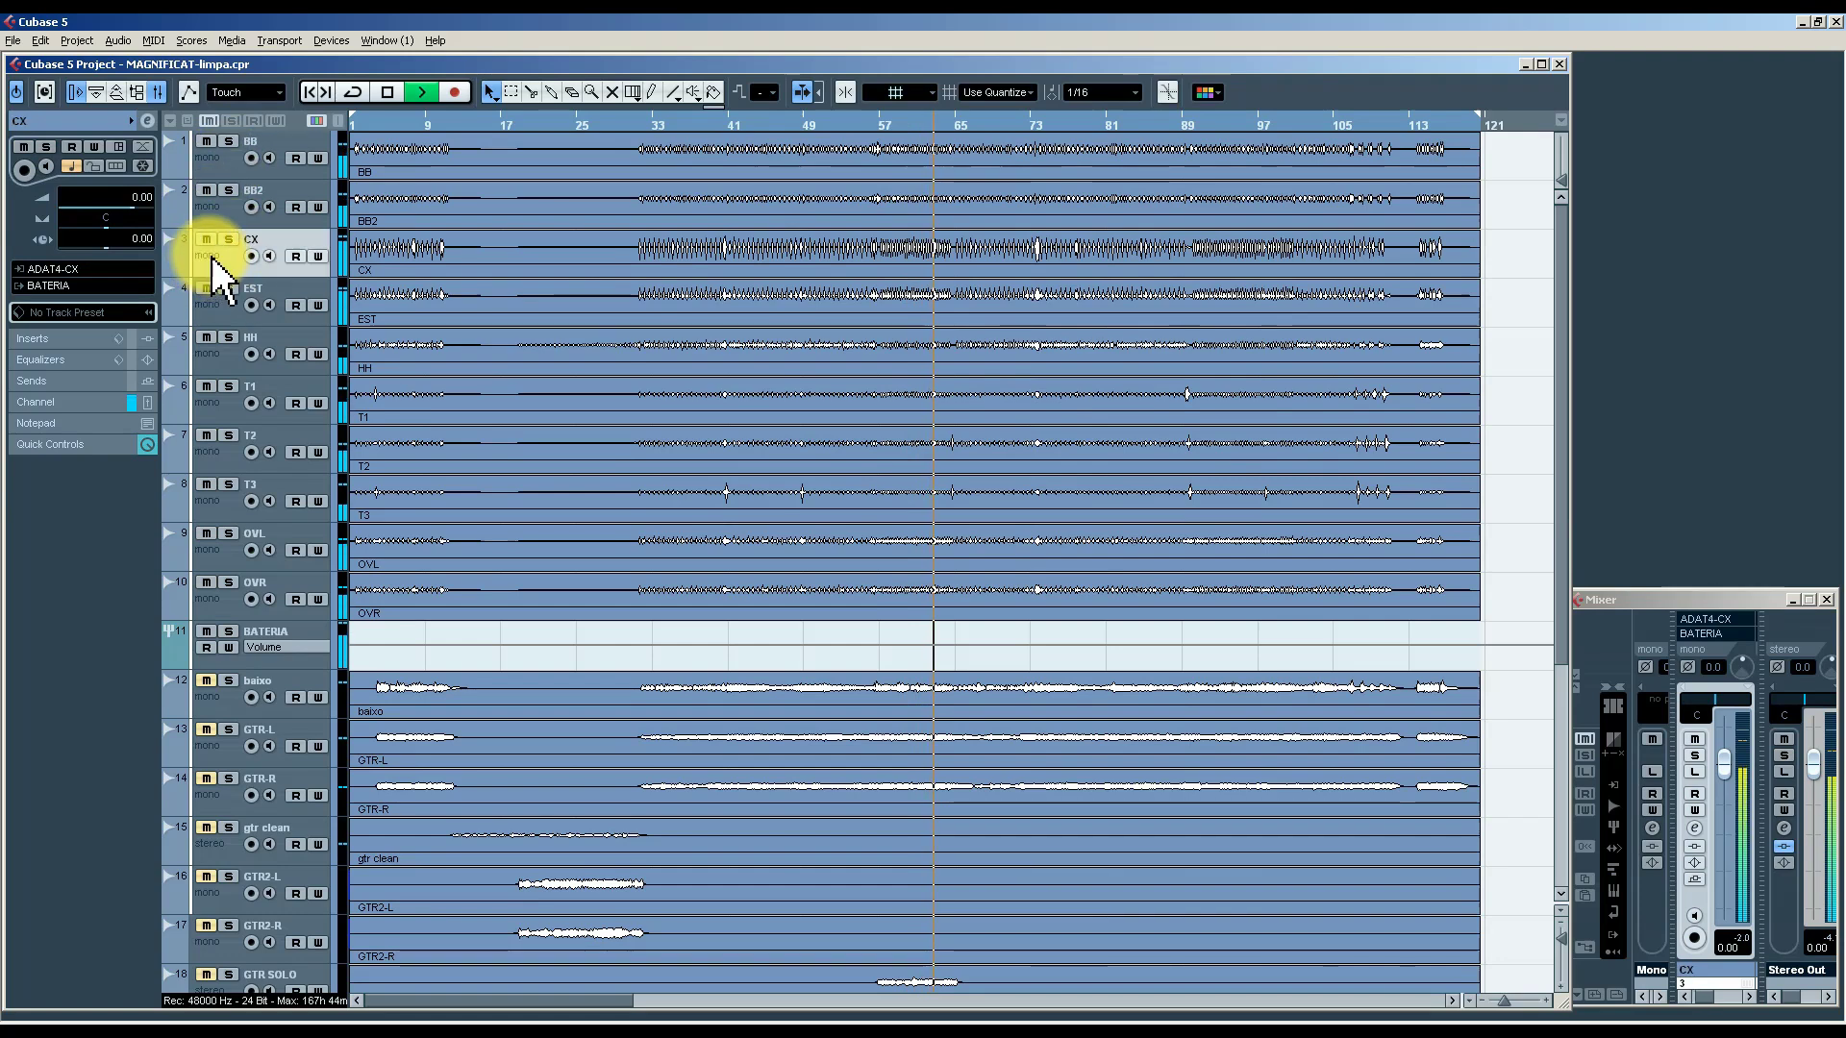
{"action": "left_click", "coordinate": [218, 317]}
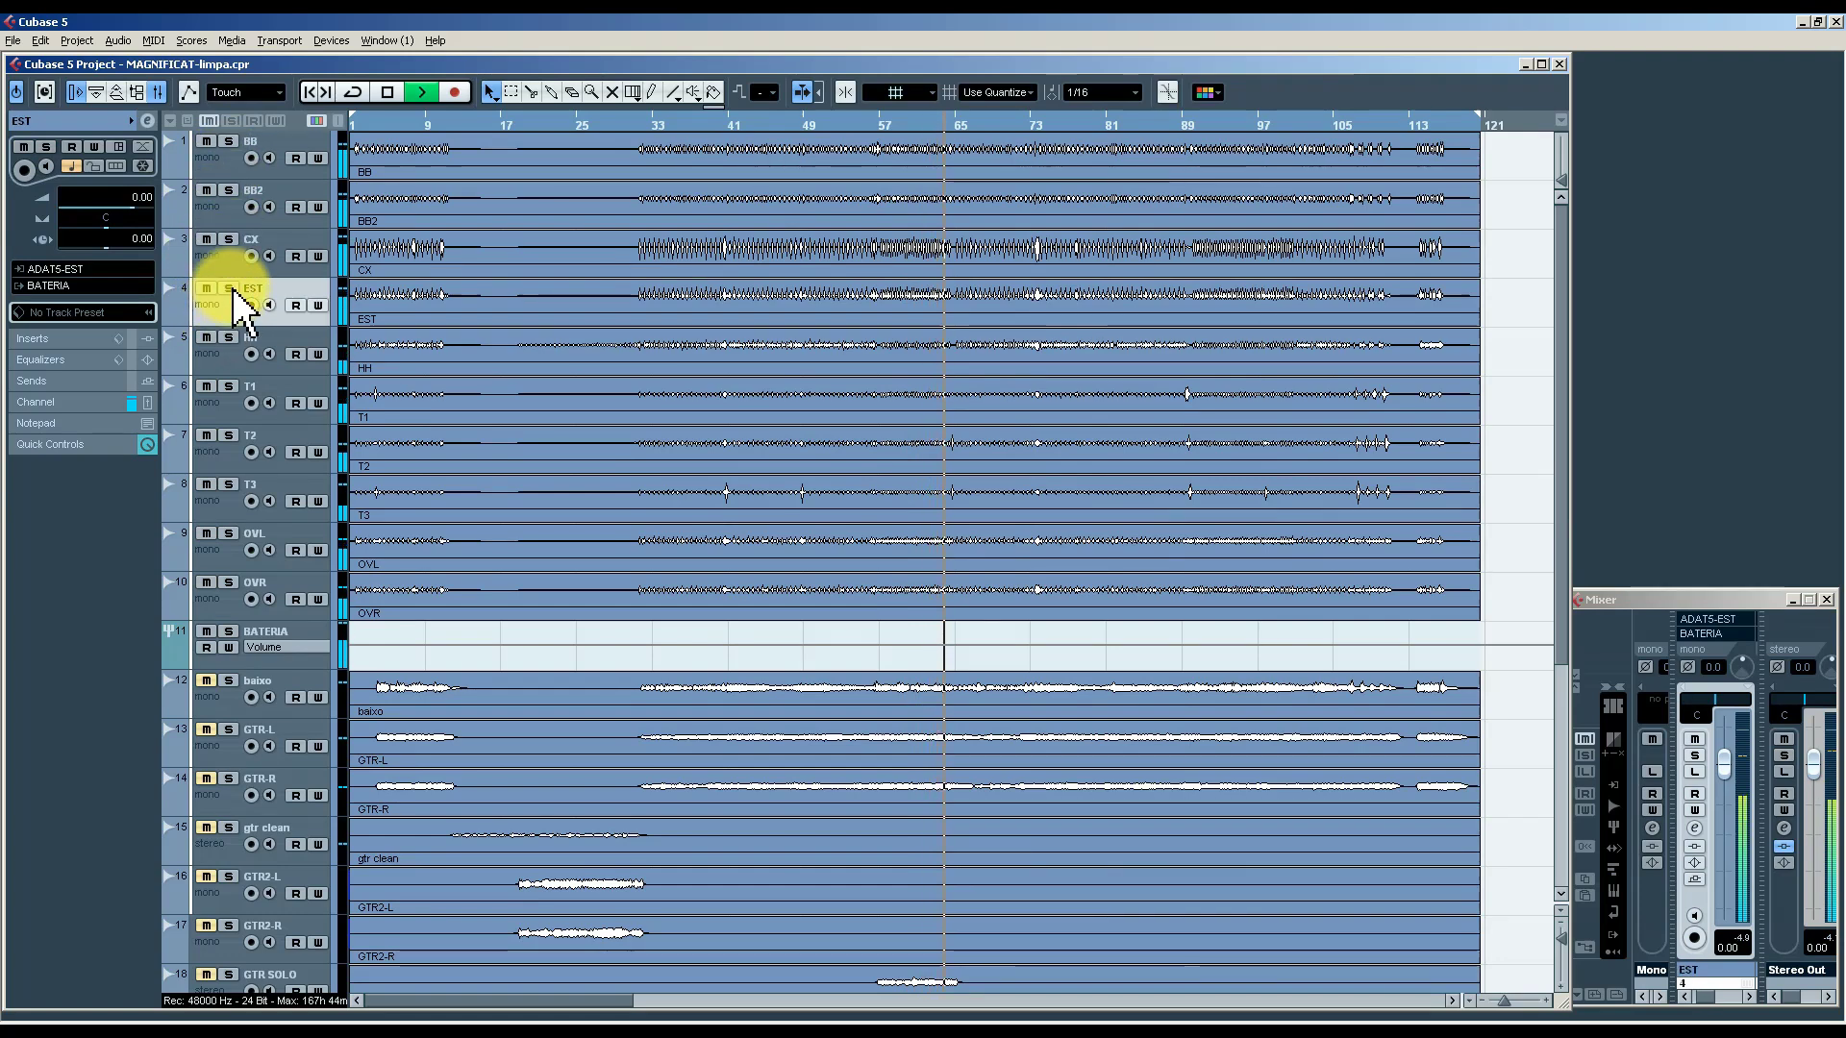
{"action": "left_click", "coordinate": [228, 288]}
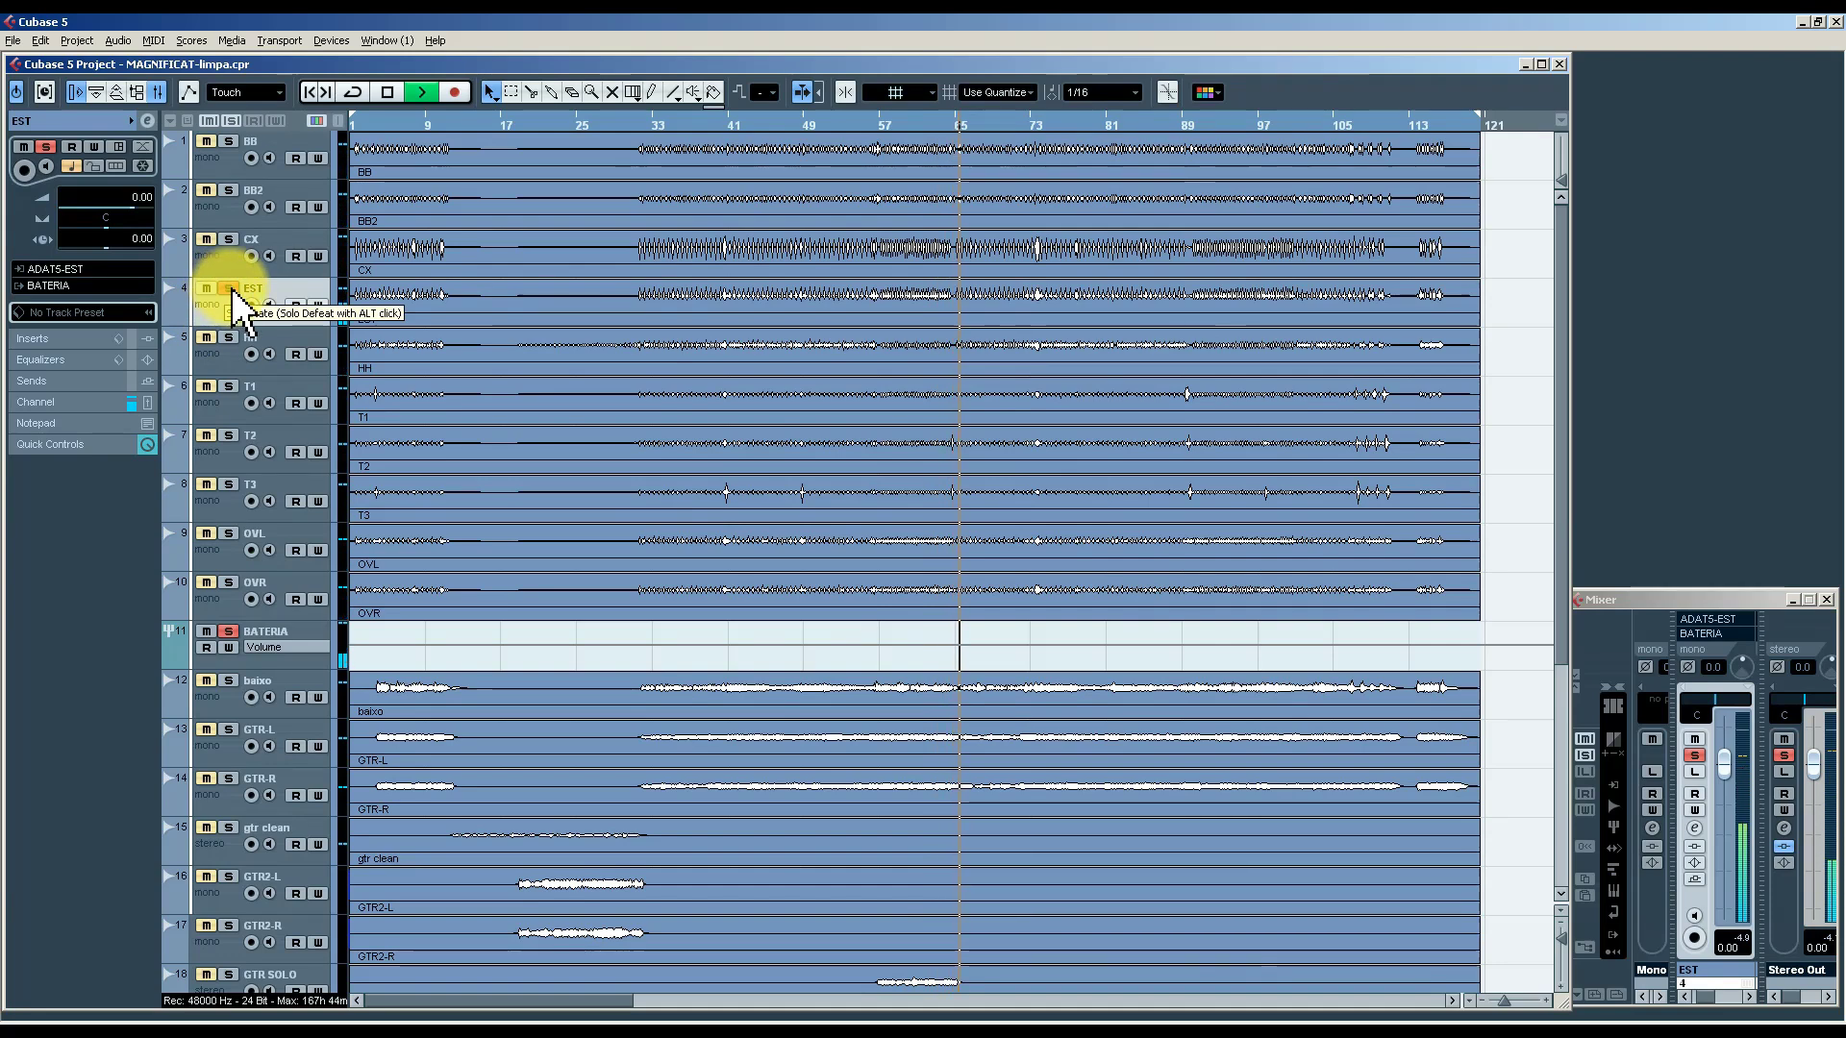
{"action": "left_click", "coordinate": [229, 289]}
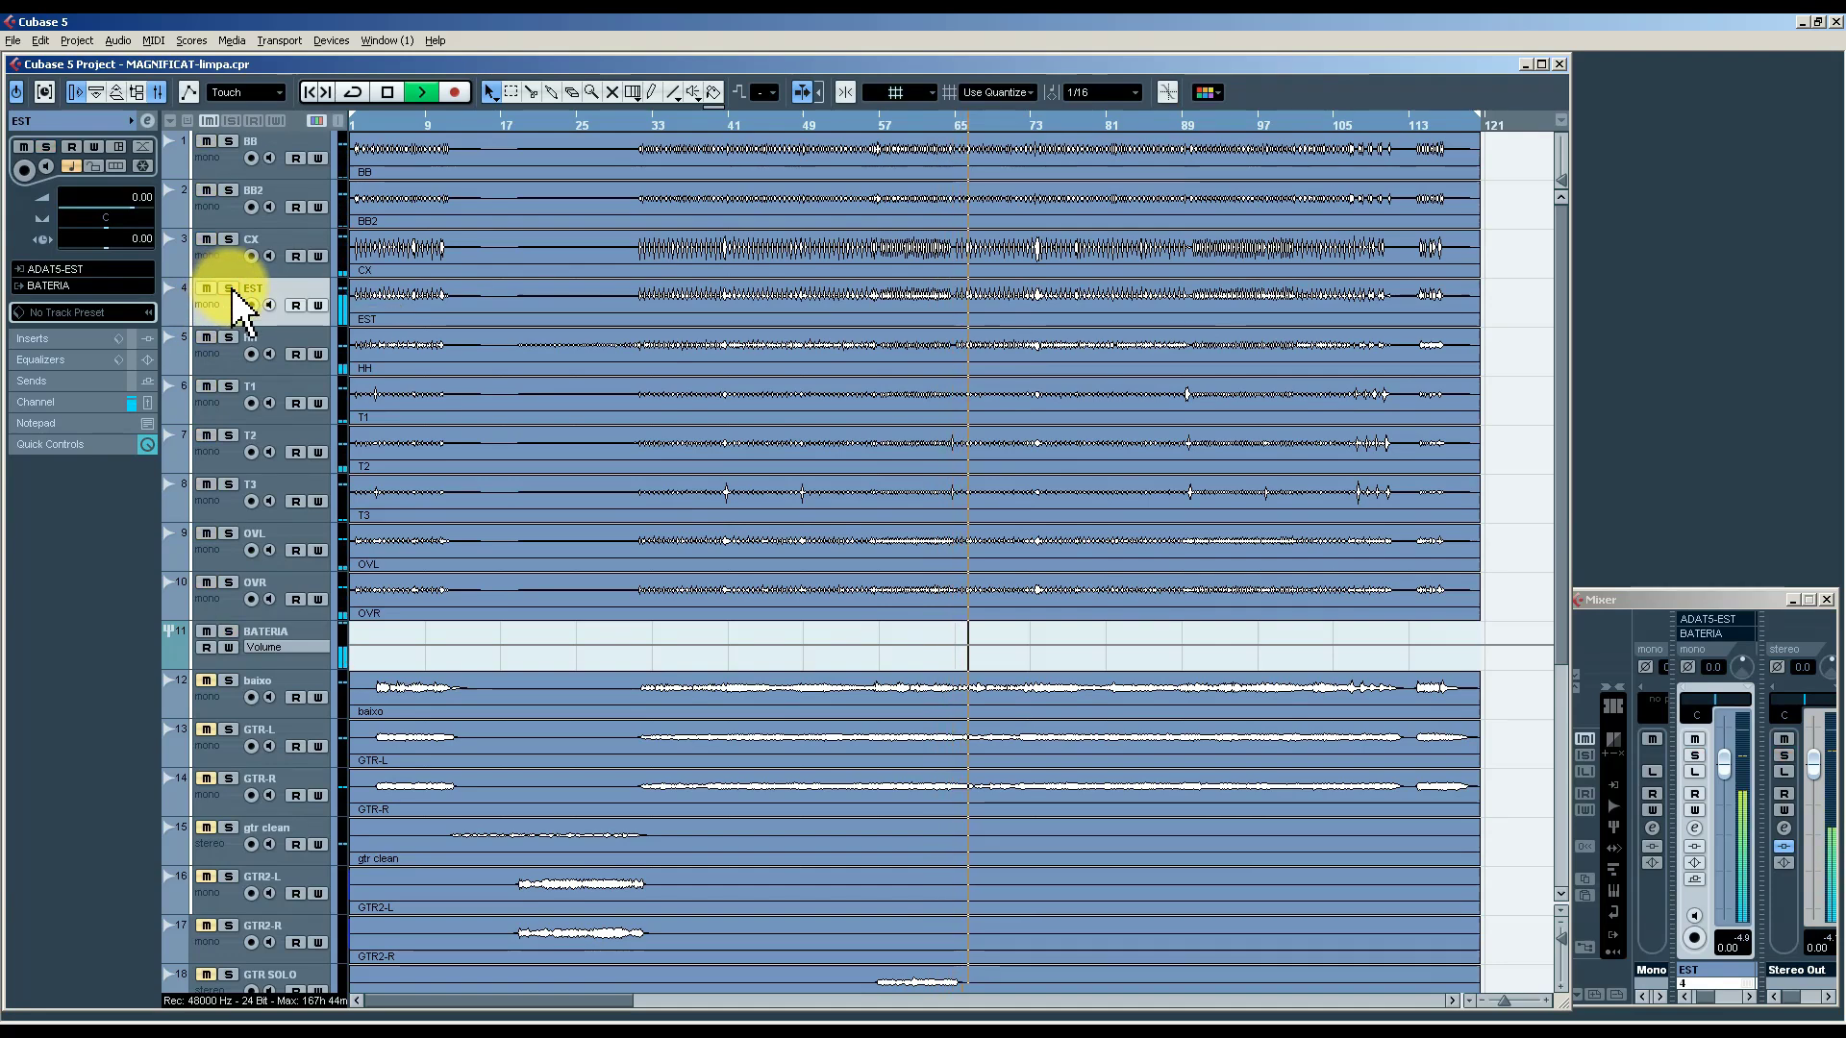
{"action": "left_click_drag", "start_coordinate": [133, 210], "coordinate": [113, 212]}
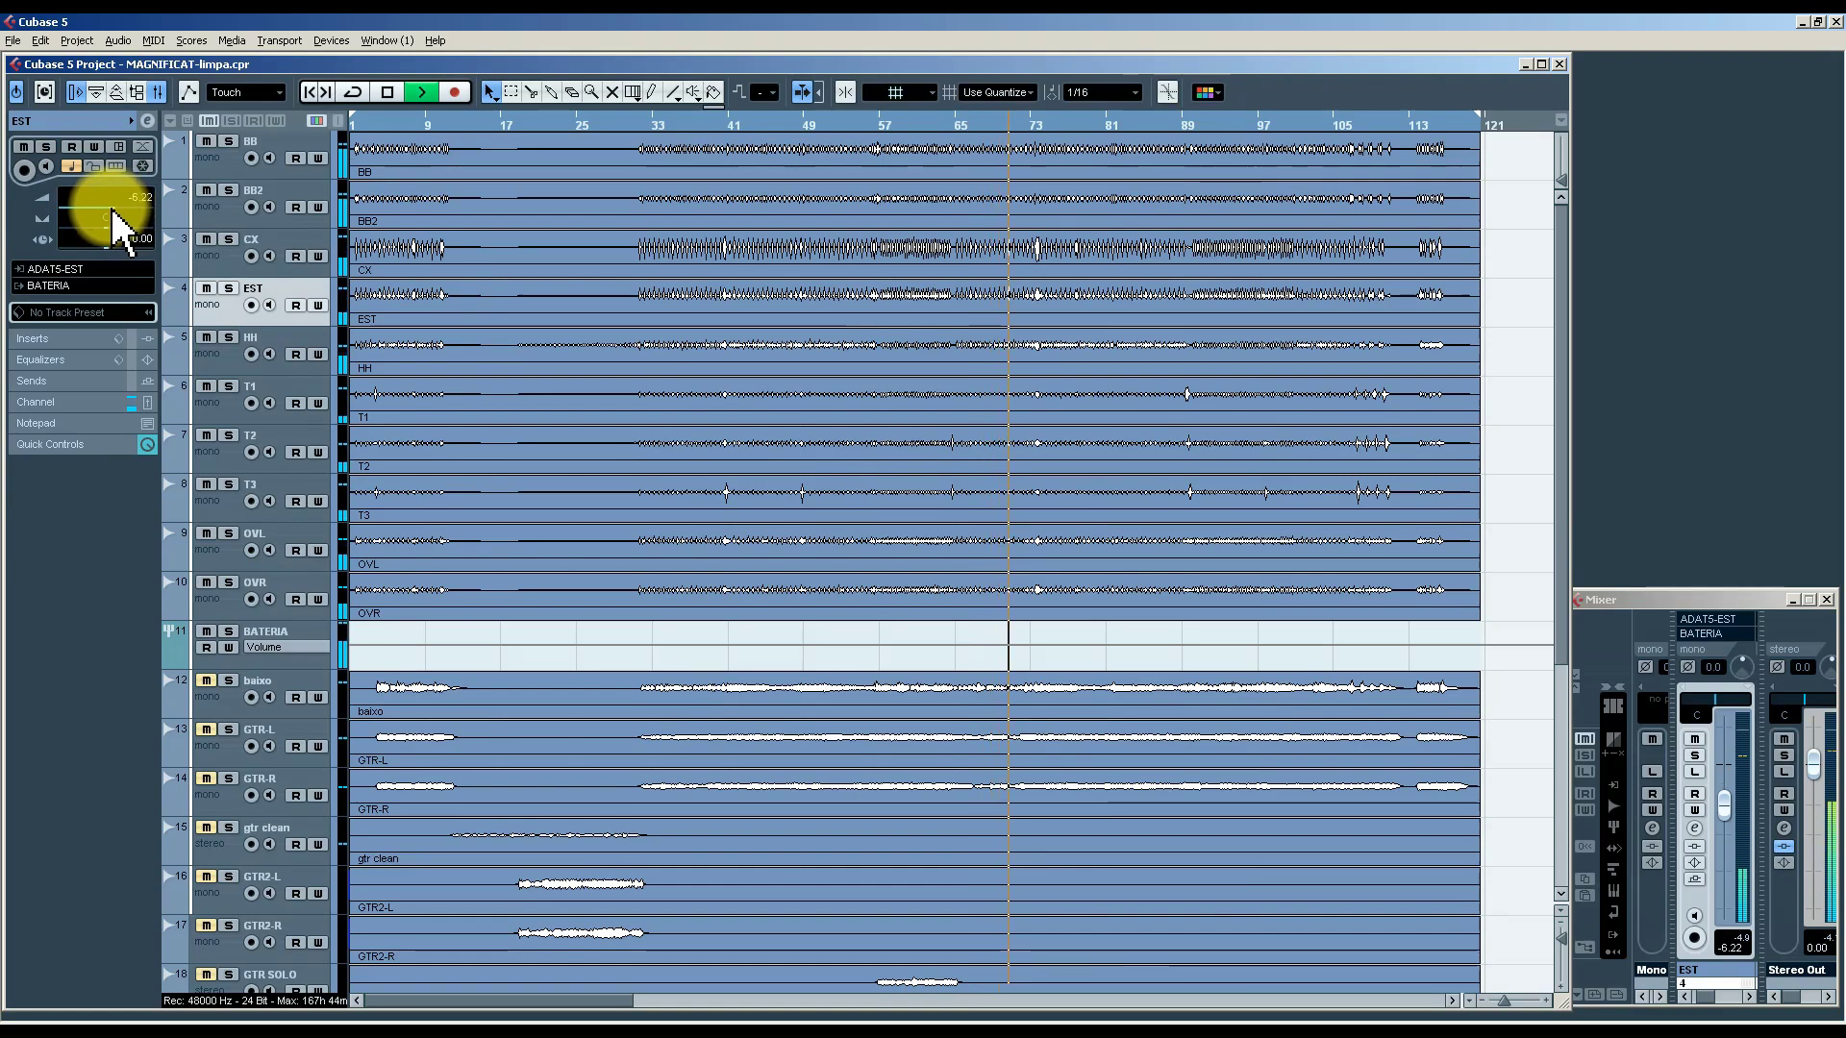
In EST's channel settings, solo the channel and enable EQ band 1 as a High Pass I filter at 300 Hz.
{"action": "left_click", "coordinate": [146, 121]}
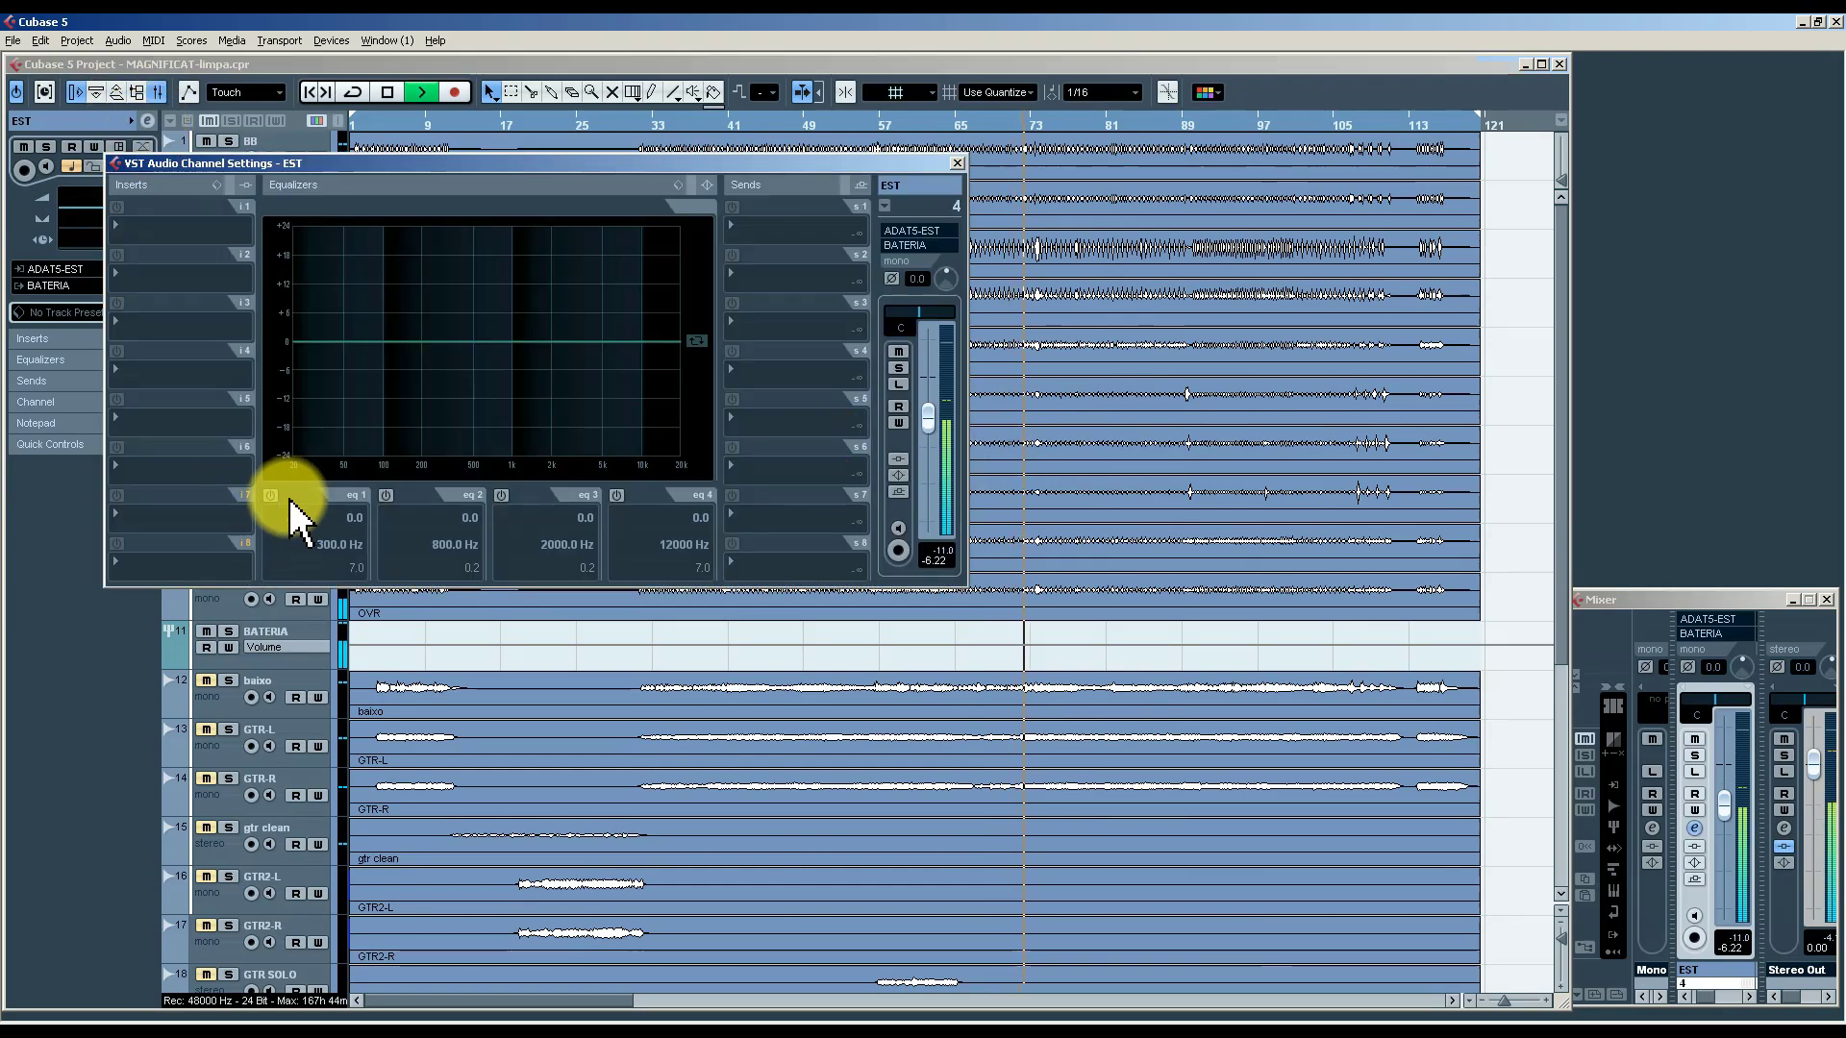
{"action": "left_click", "coordinate": [898, 369]}
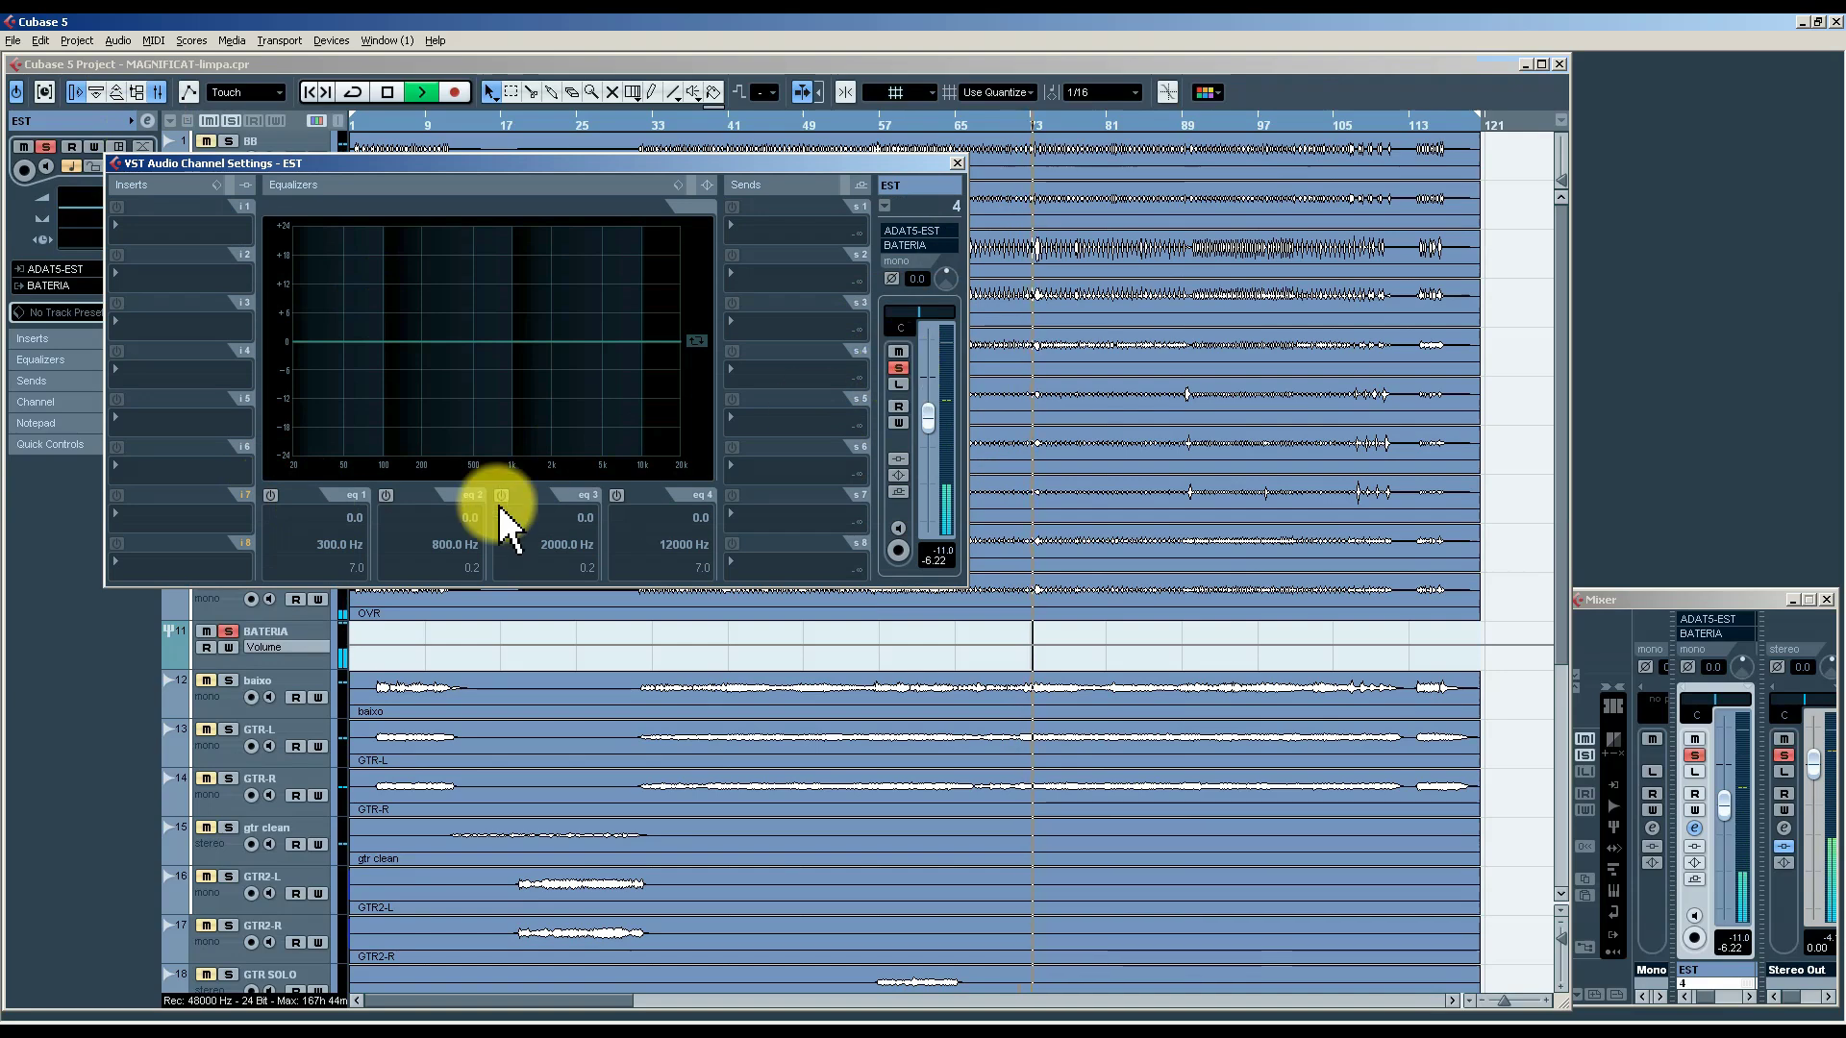
{"action": "left_click", "coordinate": [270, 495]}
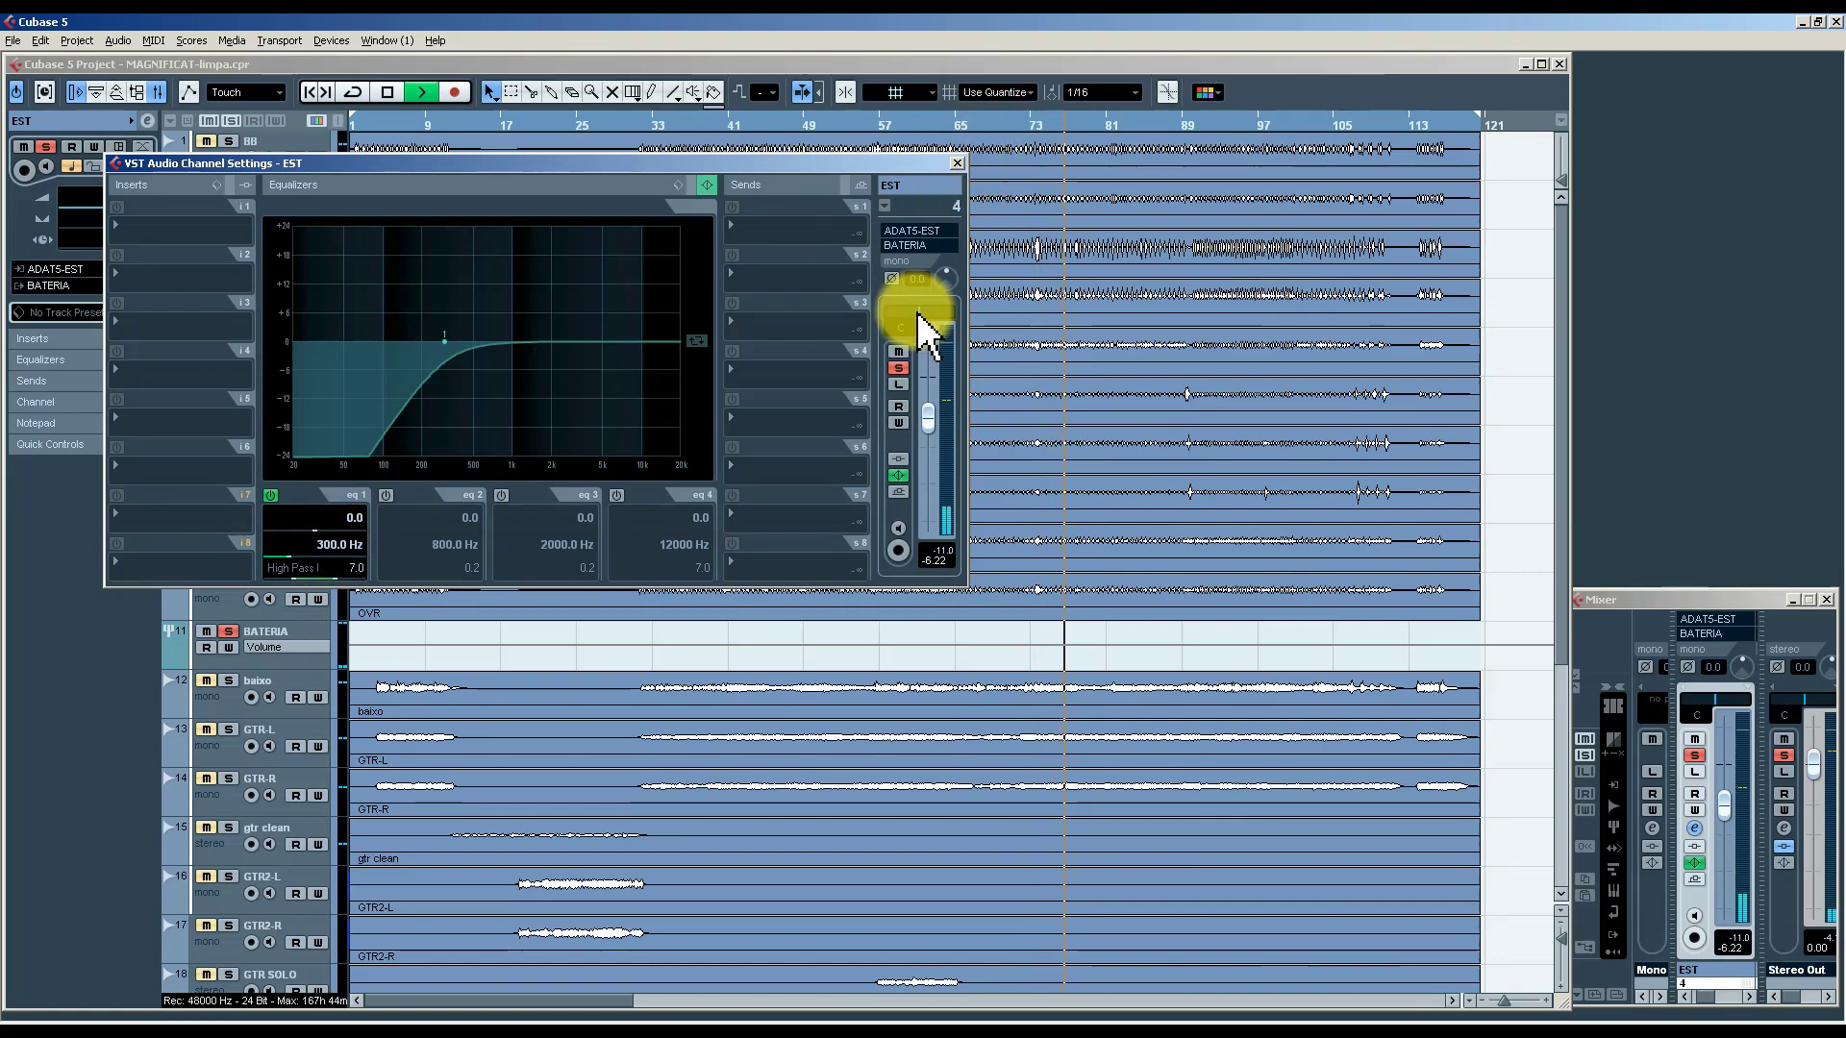
{"action": "left_click", "coordinate": [959, 163]}
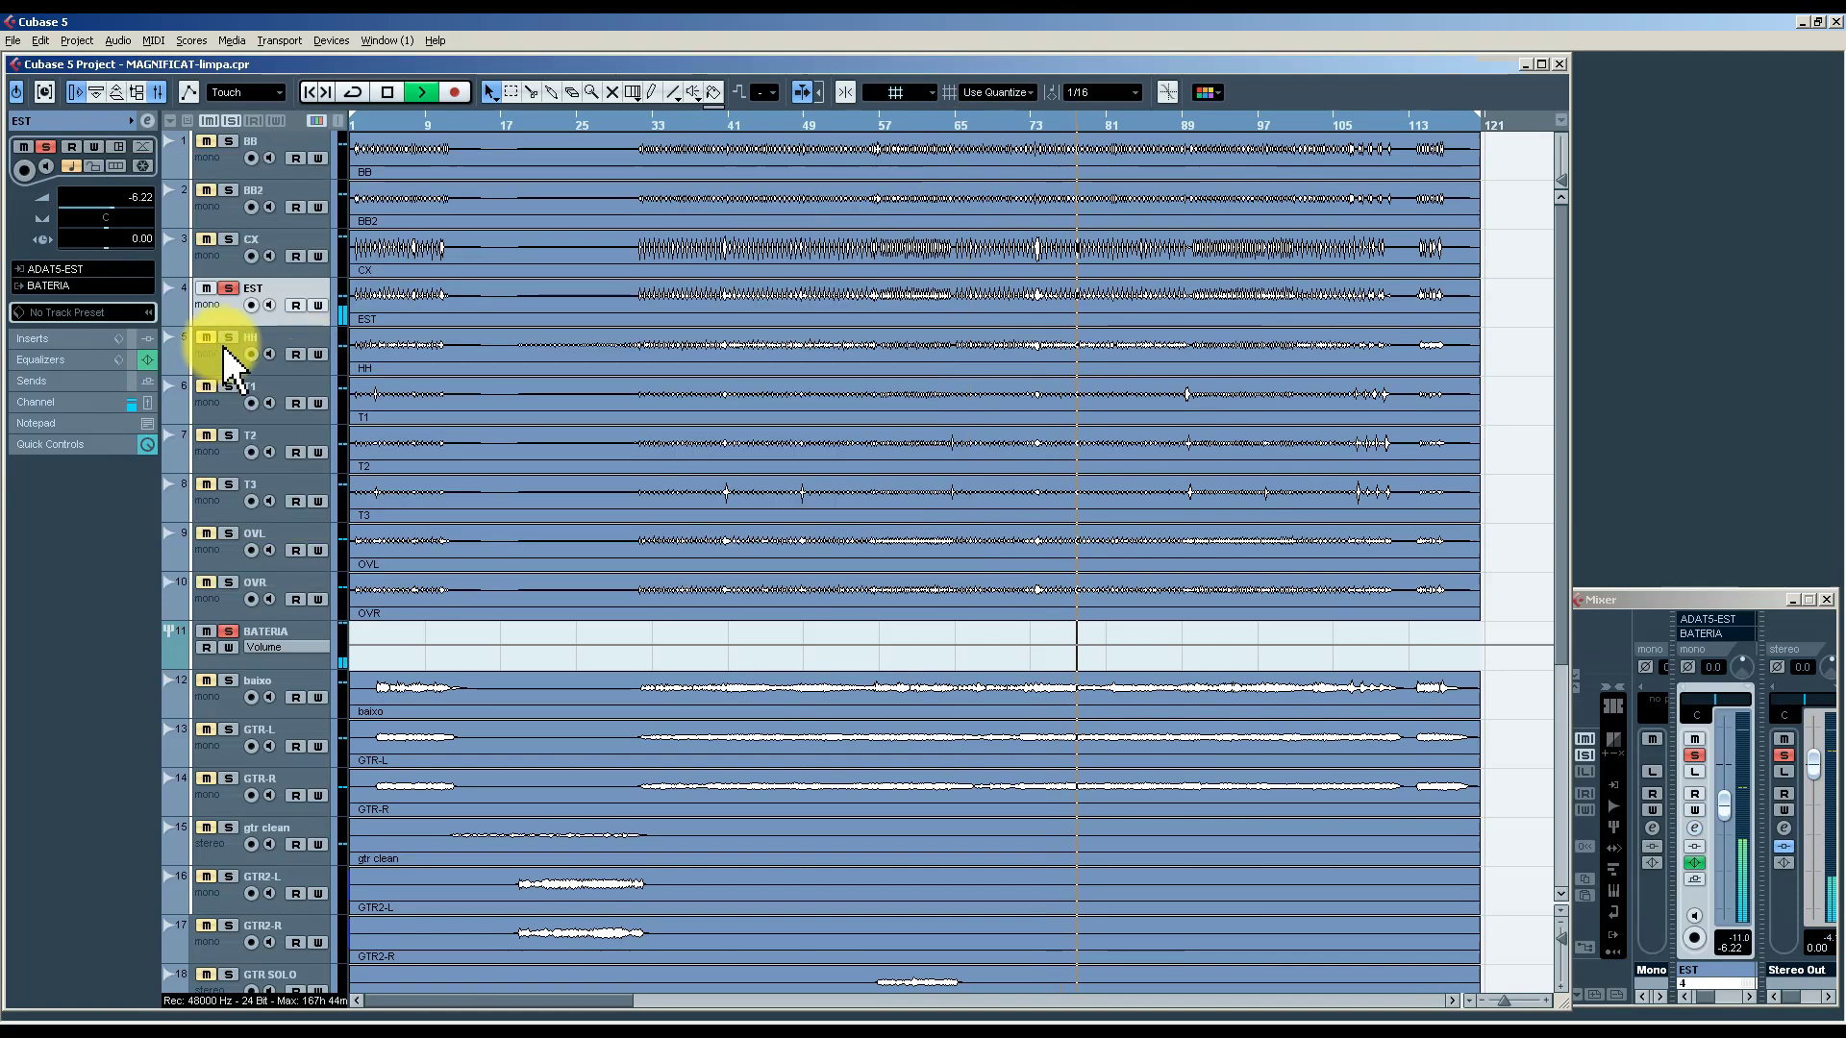
Lower the CX track's volume to -2.00 with the full drum mix playing.
{"action": "left_click", "coordinate": [227, 270]}
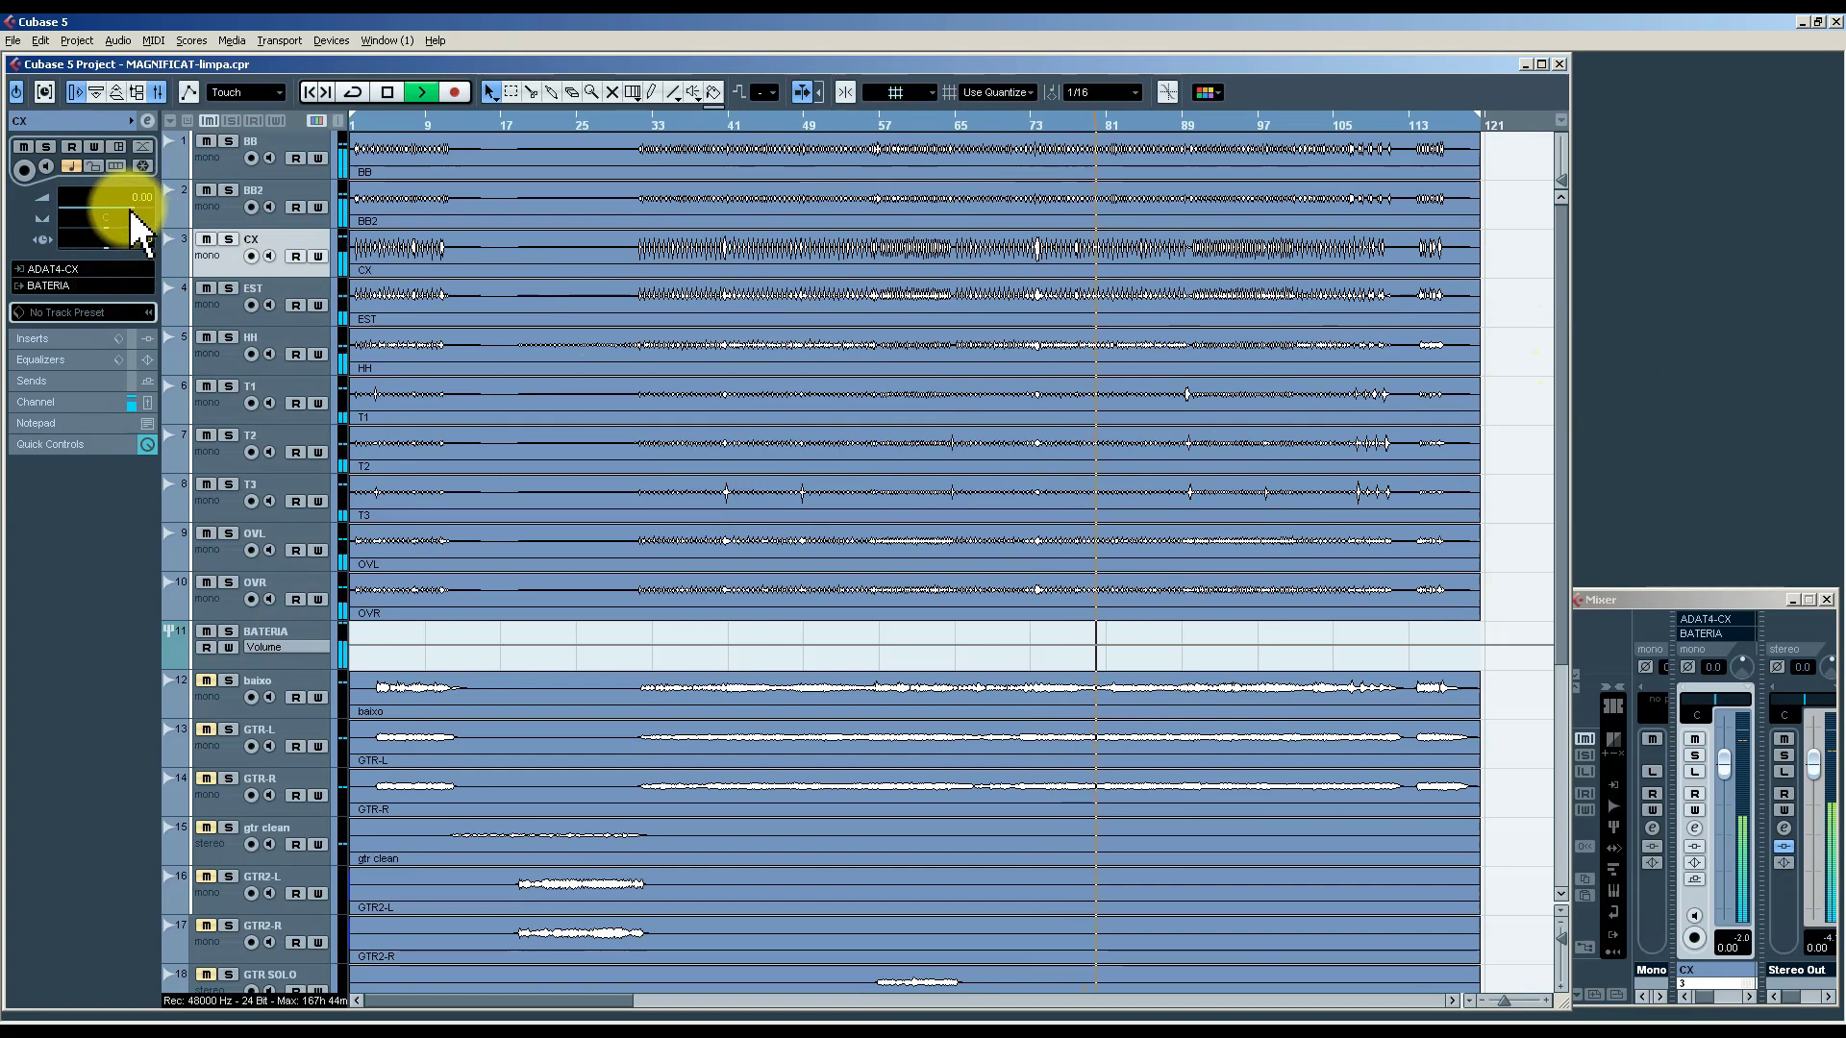
{"action": "scroll", "coordinate": [131, 210], "scroll_direction": "down", "scroll_amount": 2}
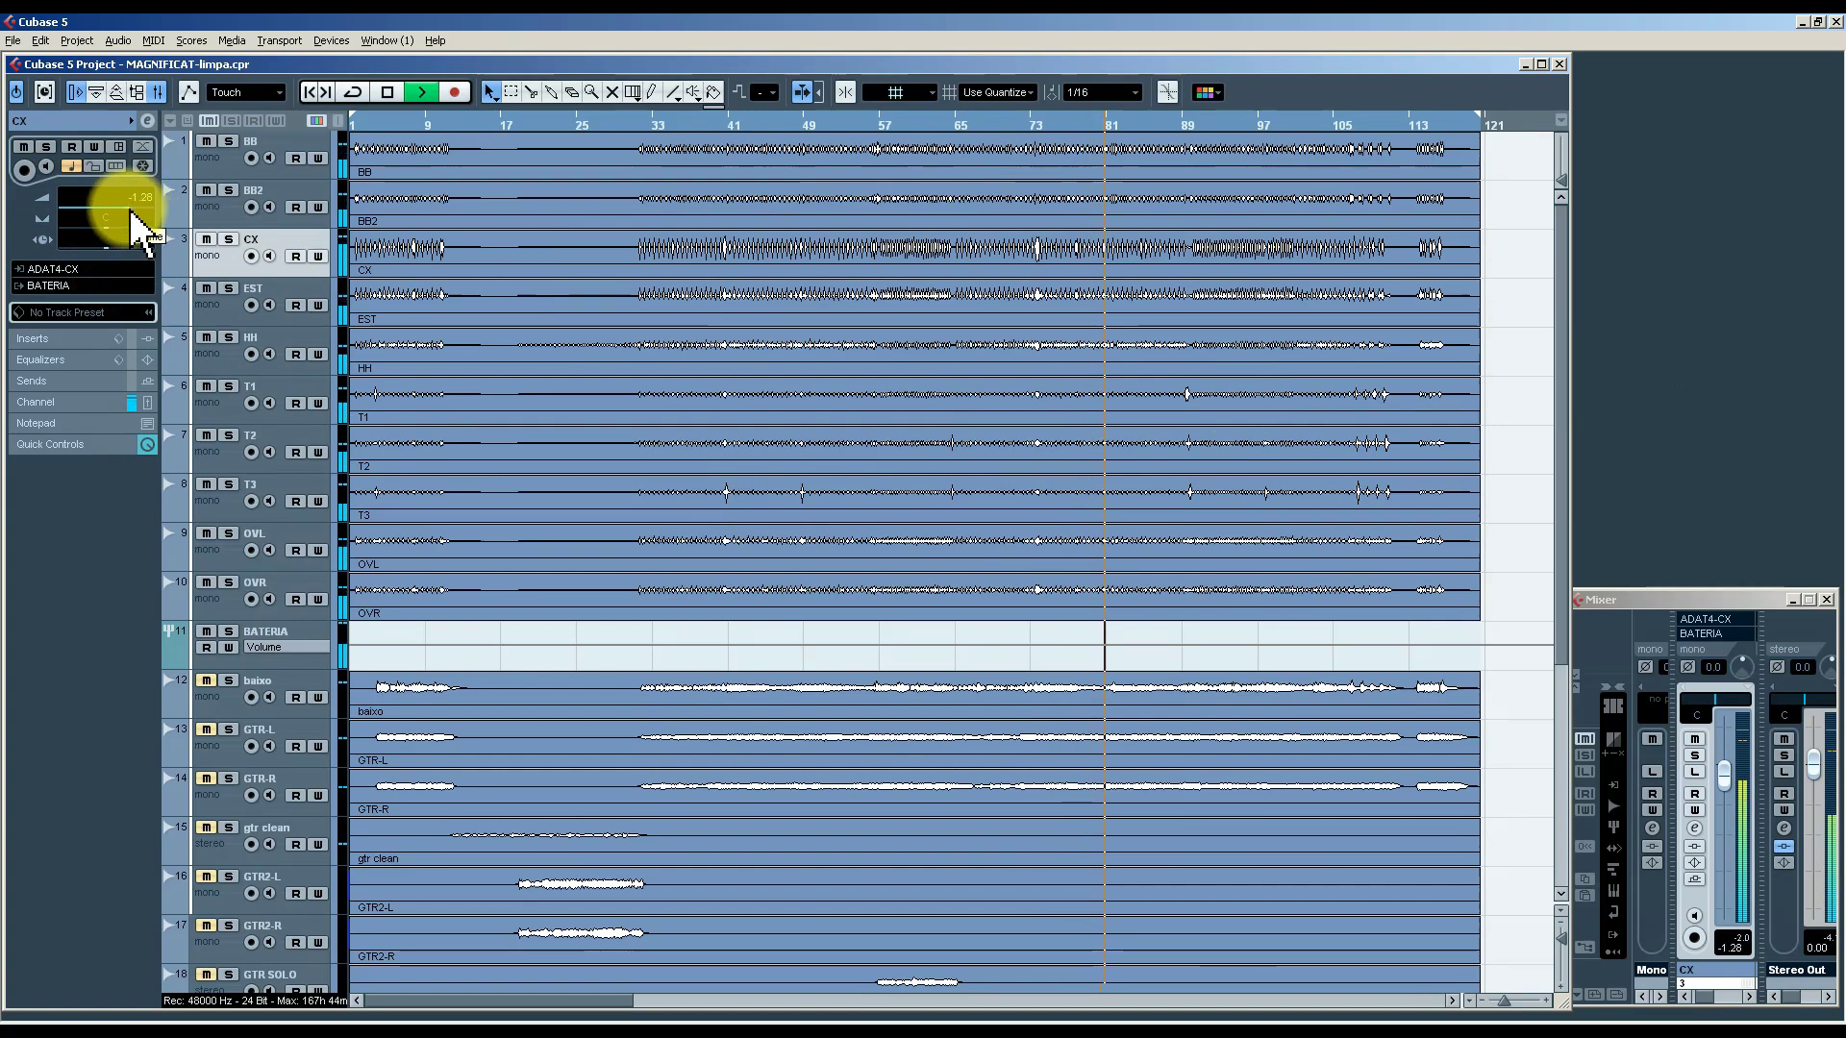
{"action": "scroll", "coordinate": [133, 213], "scroll_direction": "down", "scroll_amount": 2}
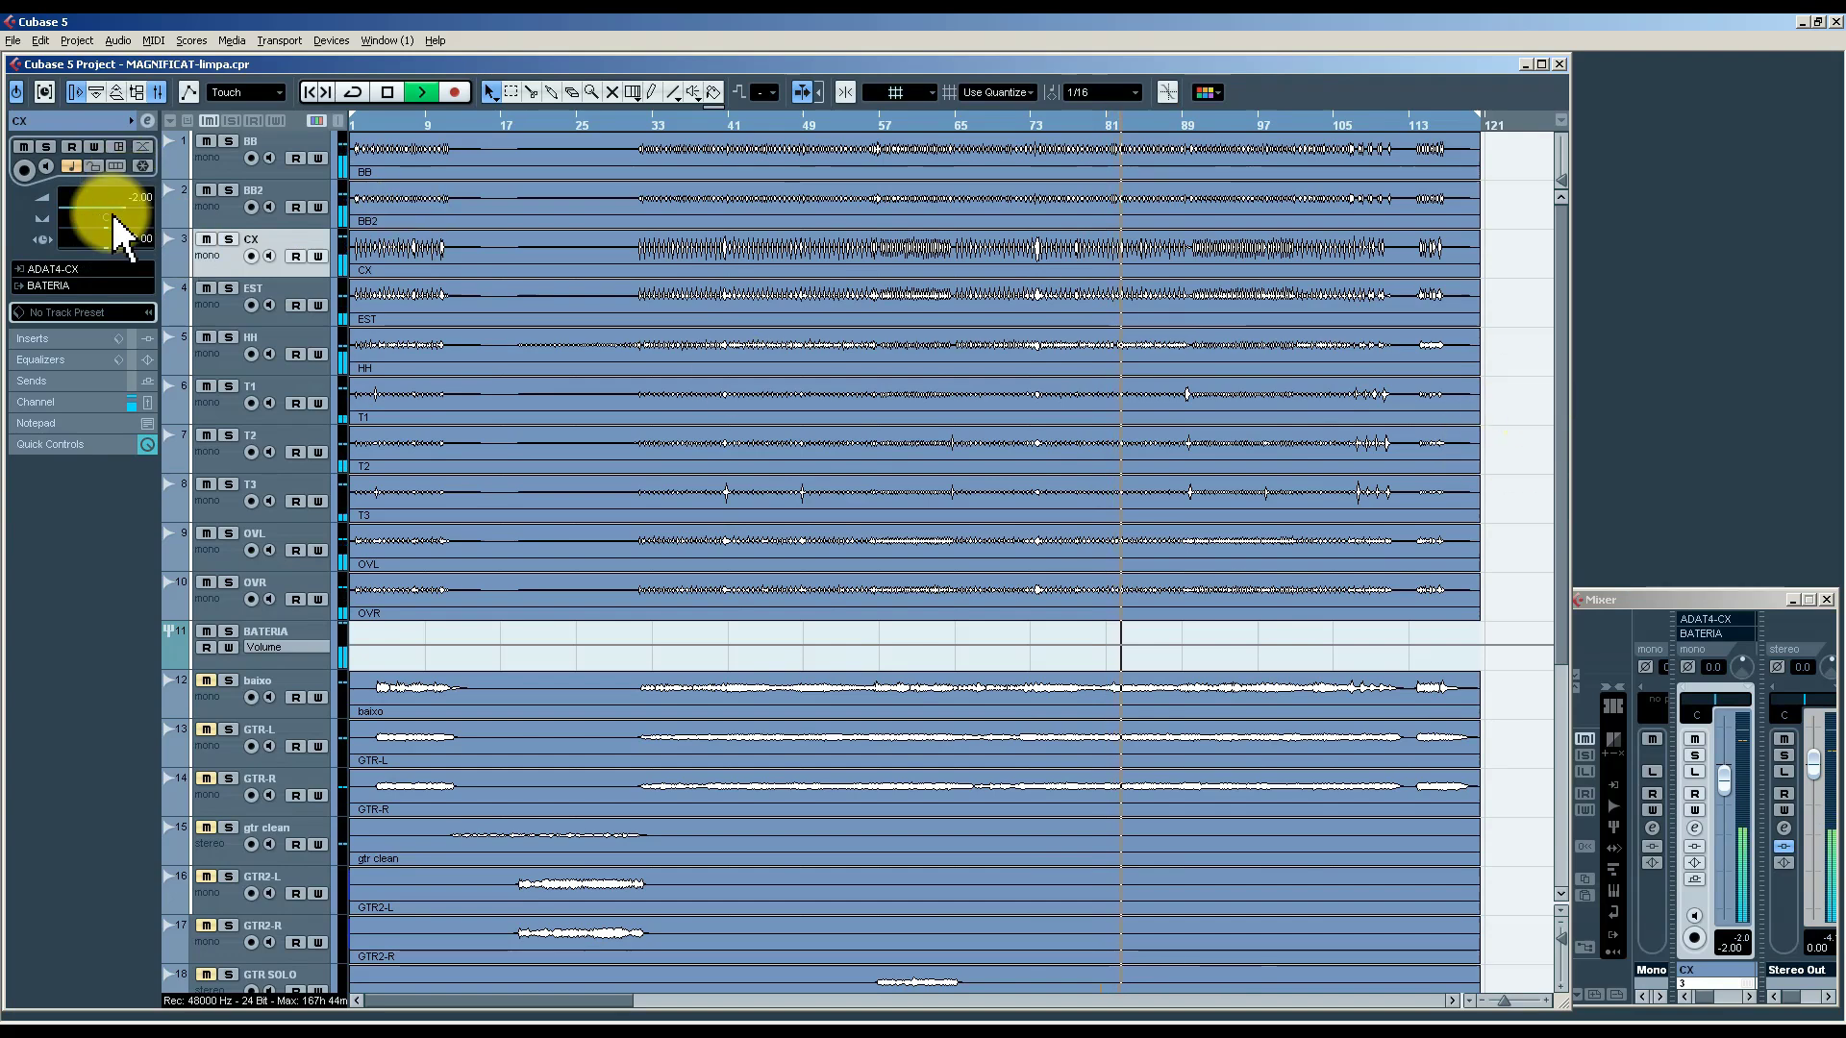
Compare the BB and BB2 tracks by soloing them alternately during playback.
{"action": "left_click", "coordinate": [216, 169]}
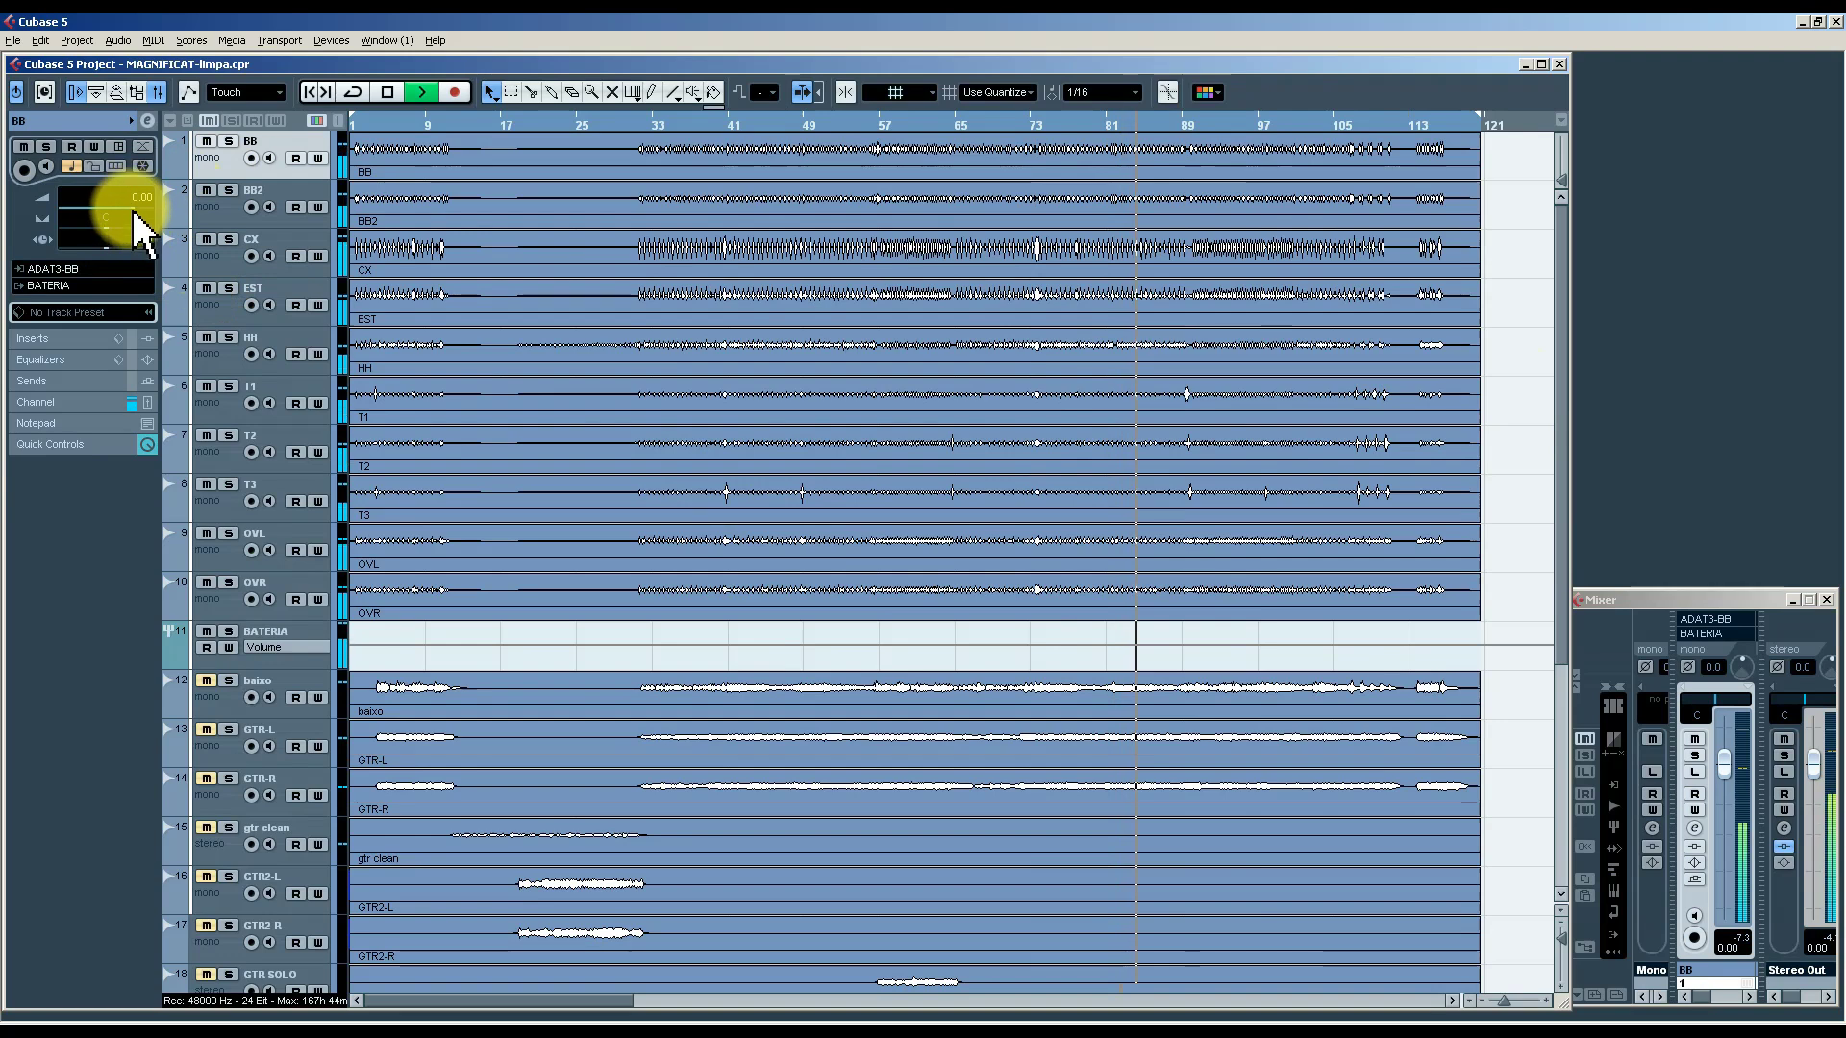
{"action": "left_click", "coordinate": [228, 141]}
{"action": "left_click", "coordinate": [229, 141]}
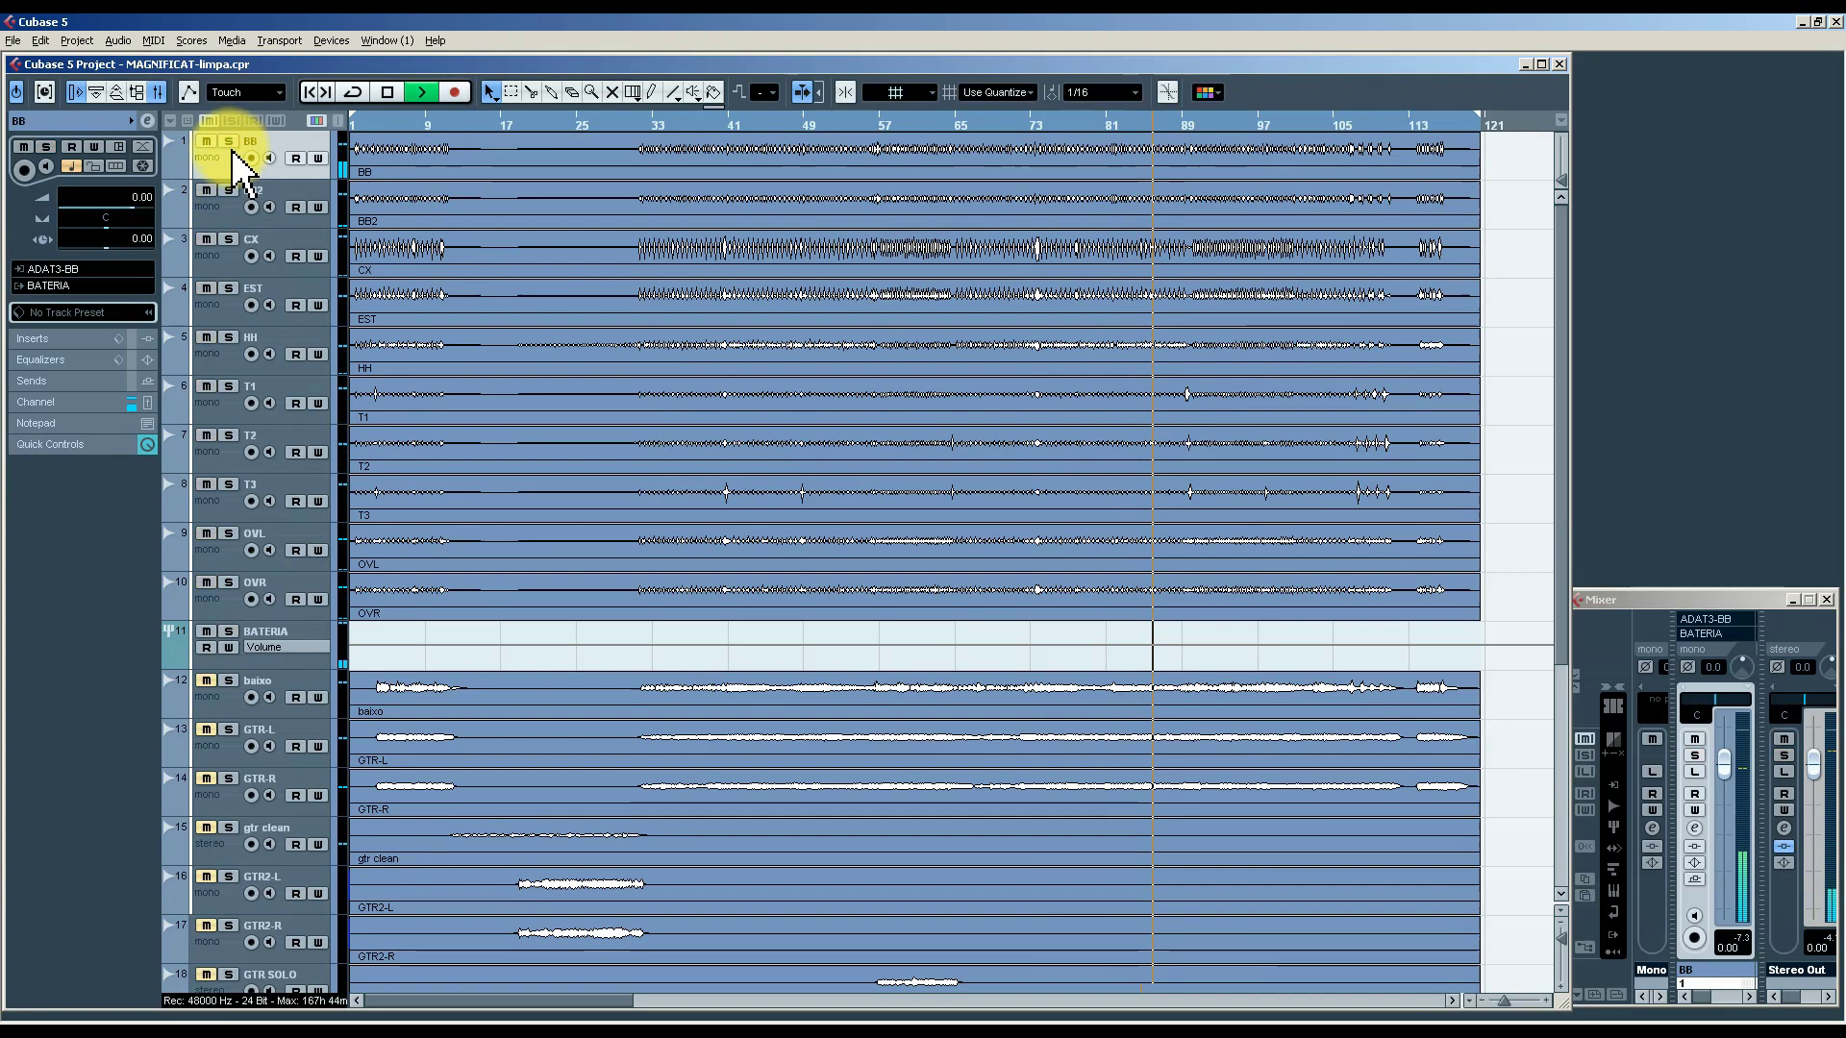
{"action": "left_click", "coordinate": [230, 195]}
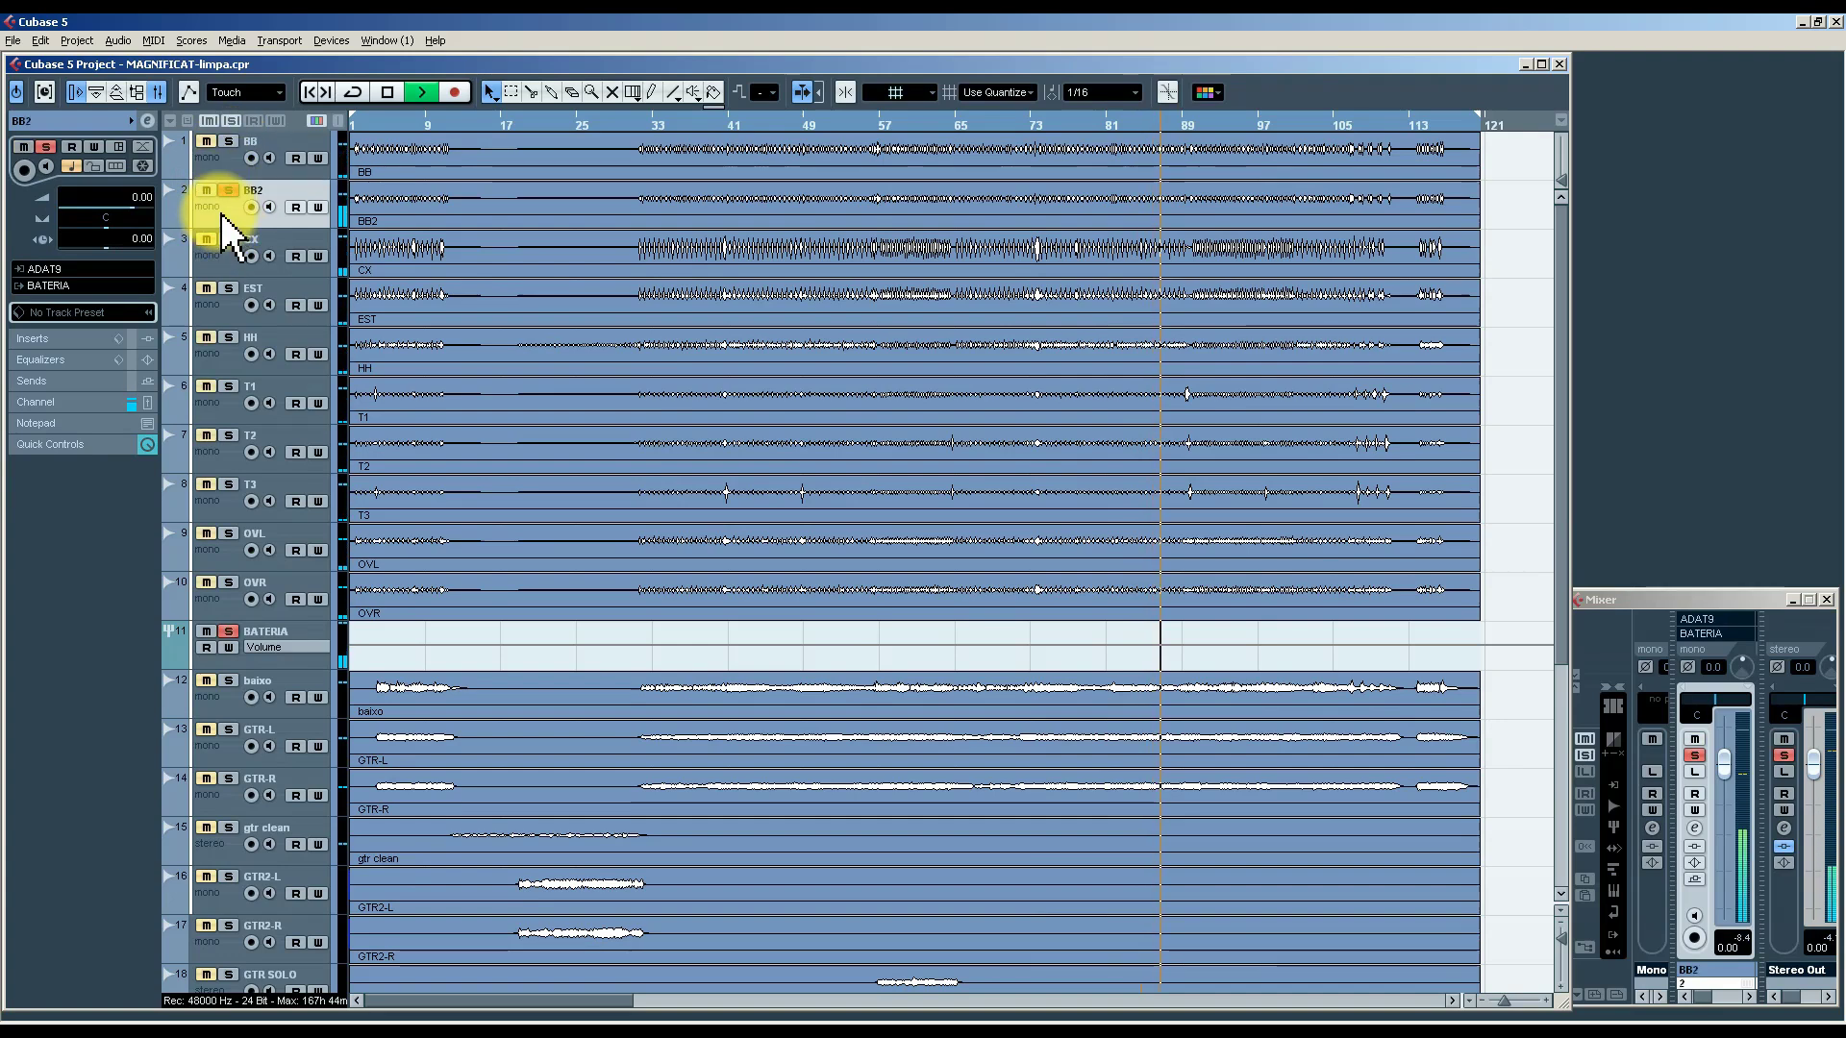
{"action": "left_click", "coordinate": [229, 142]}
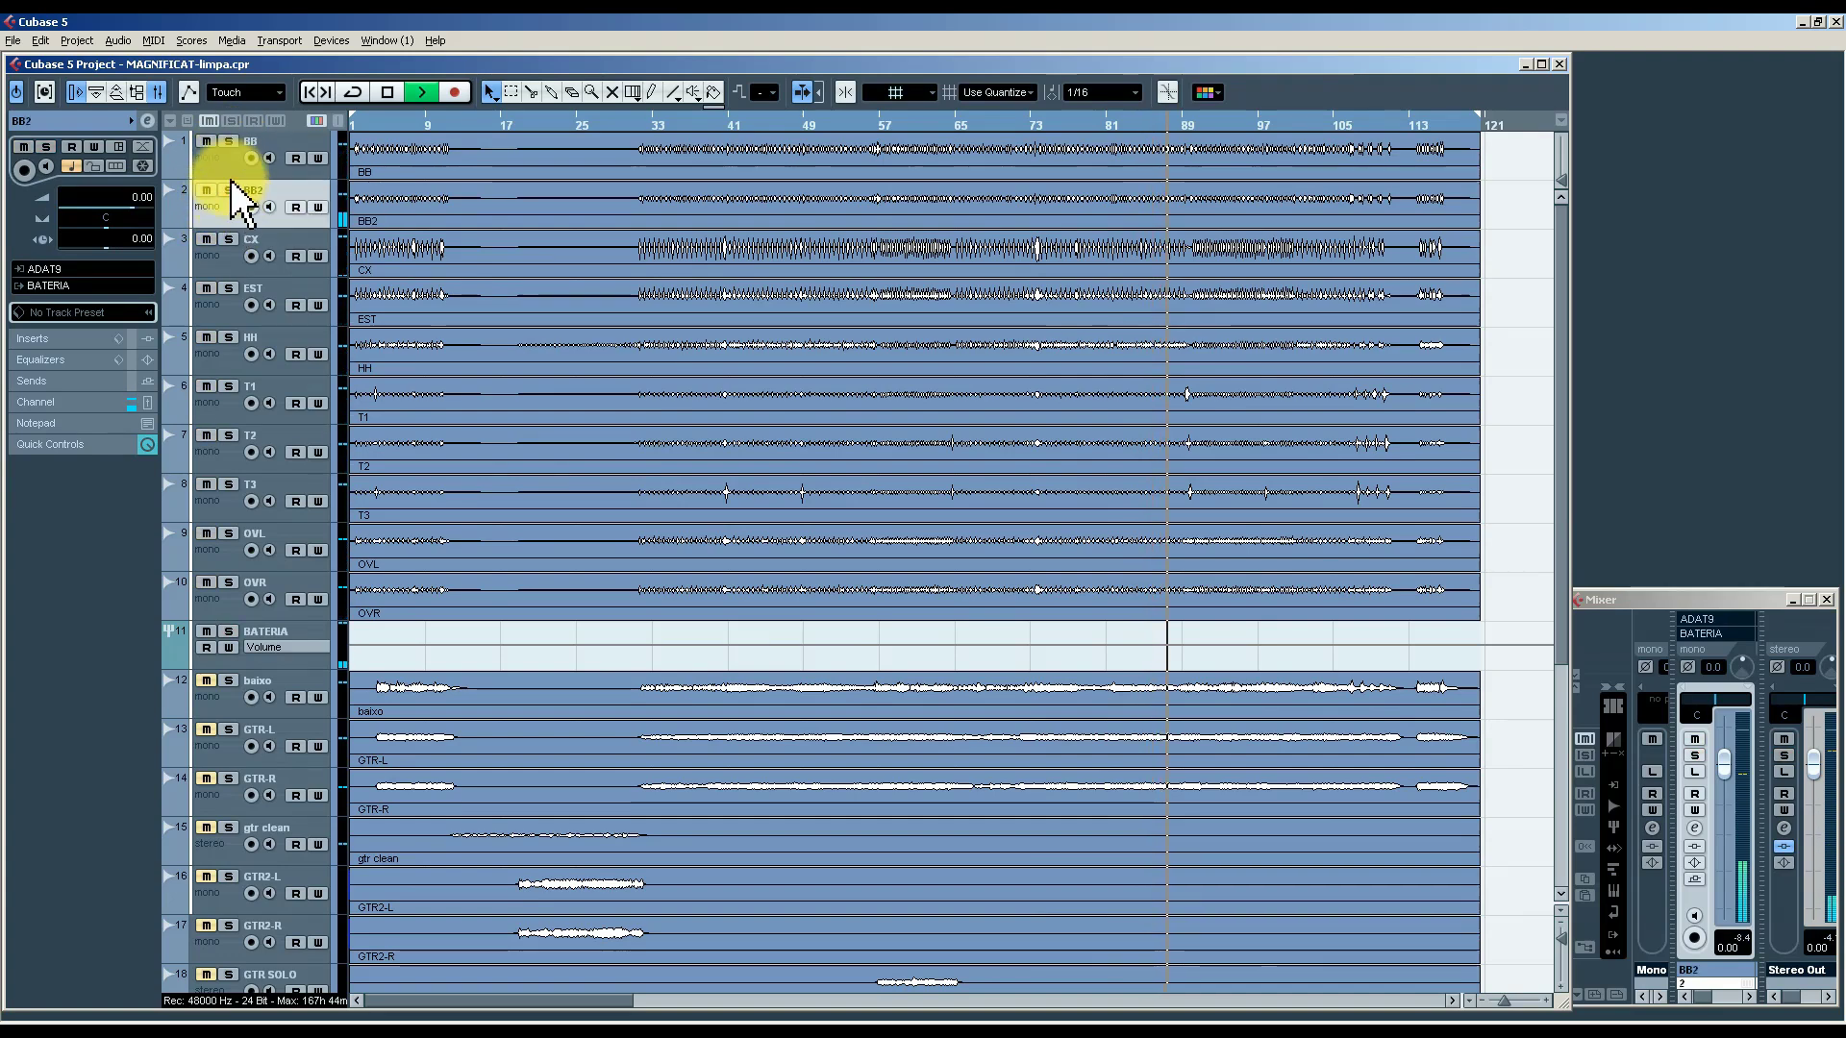
Raise the BB track's volume to 3.09 during playback.
{"action": "left_click", "coordinate": [229, 142]}
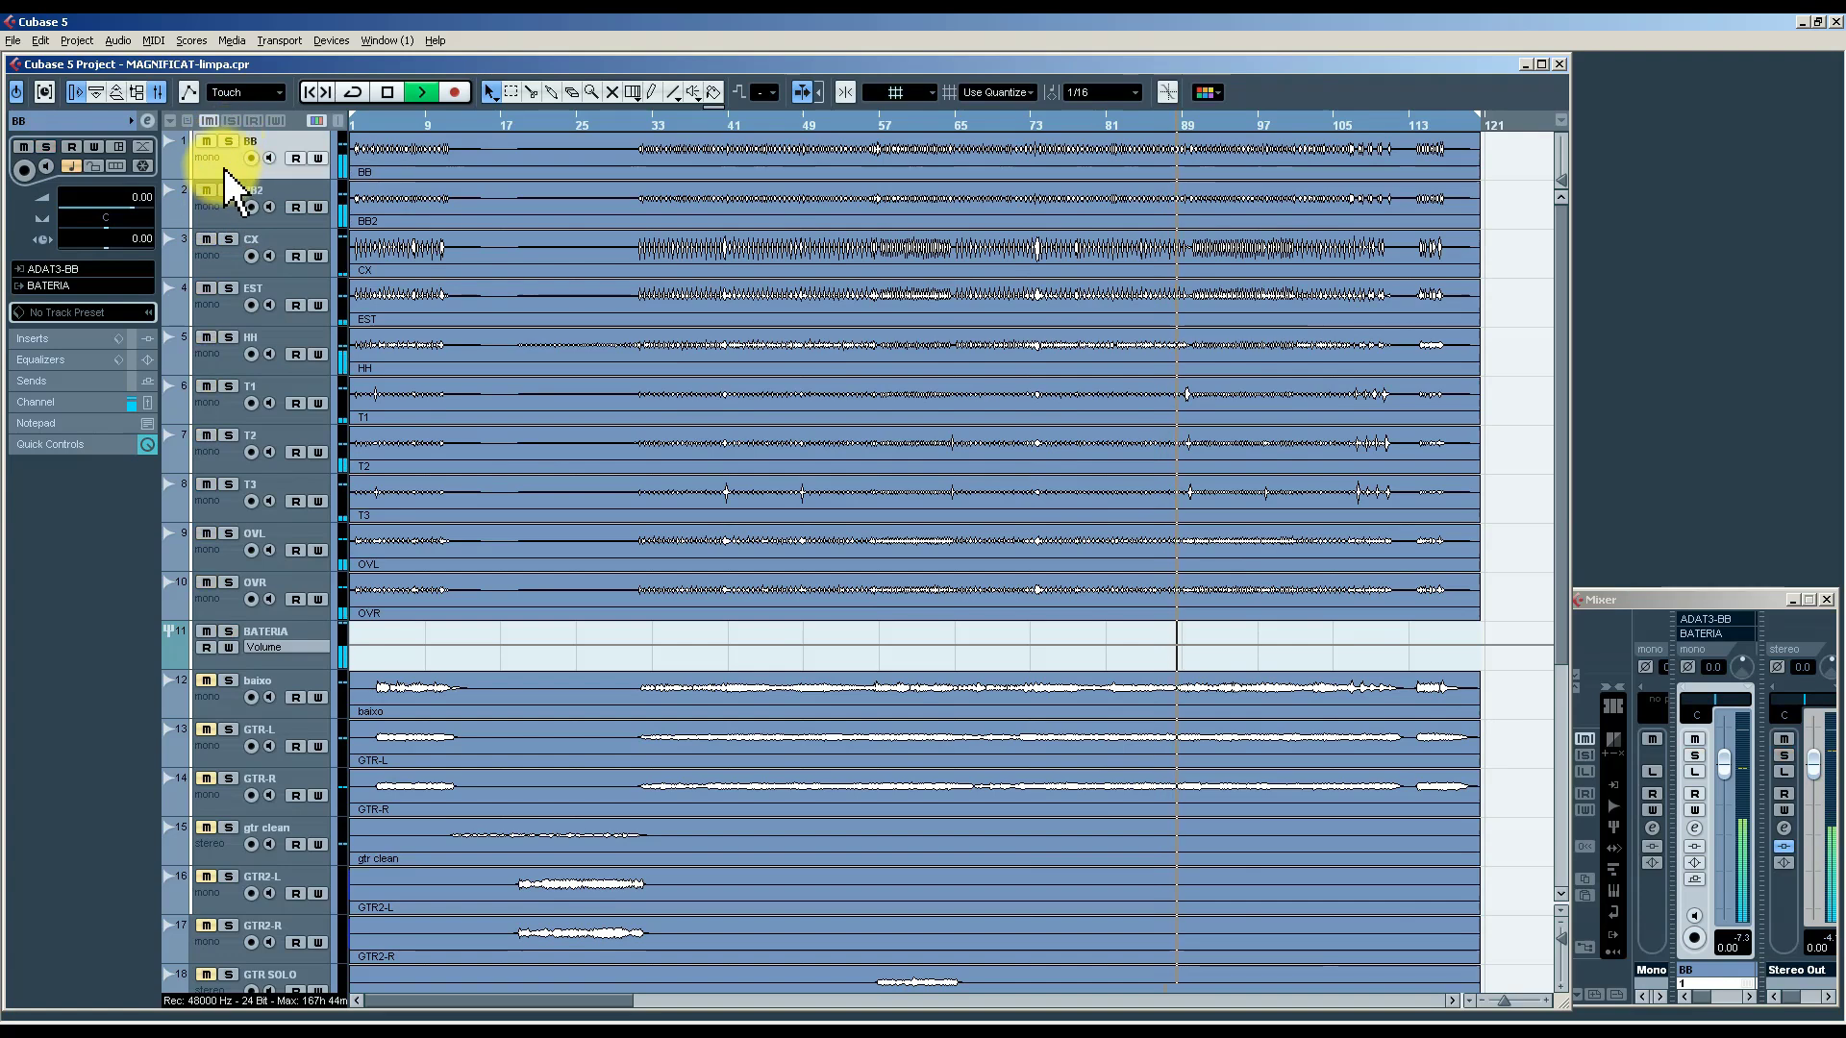
{"action": "left_click", "coordinate": [72, 338]}
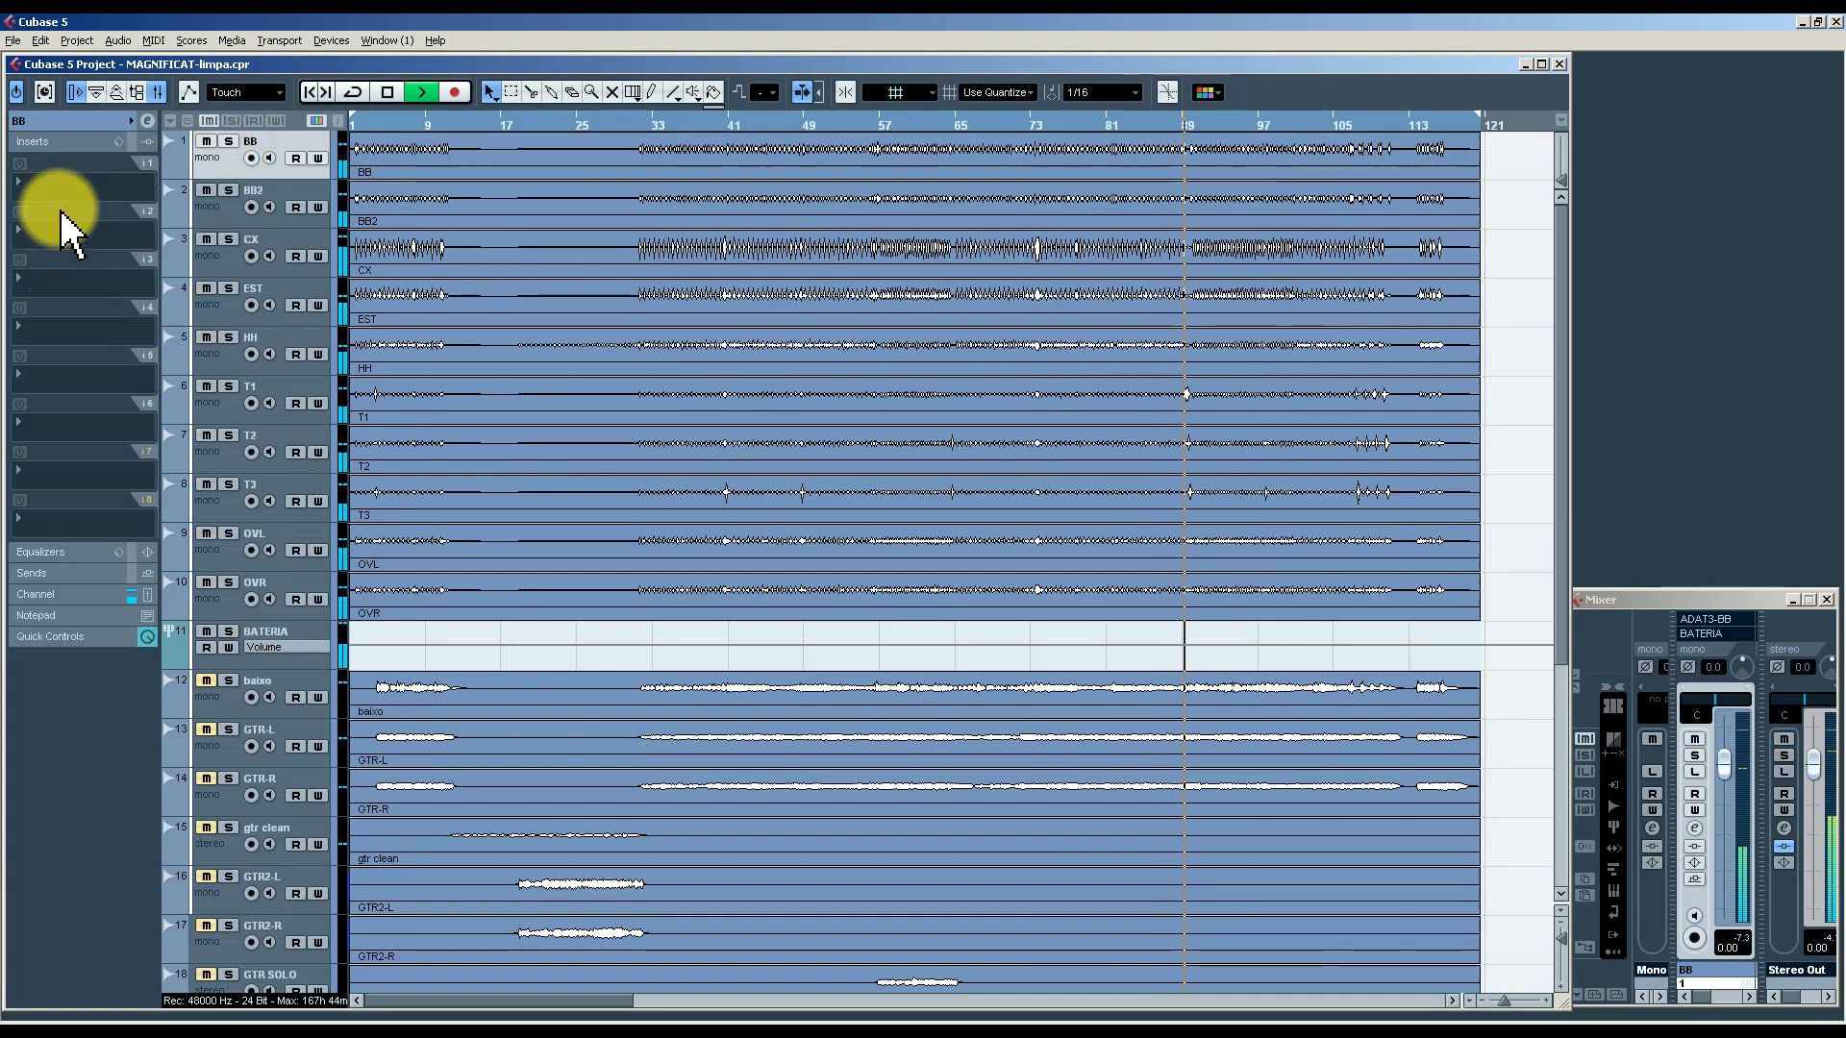
{"action": "left_click", "coordinate": [60, 187]}
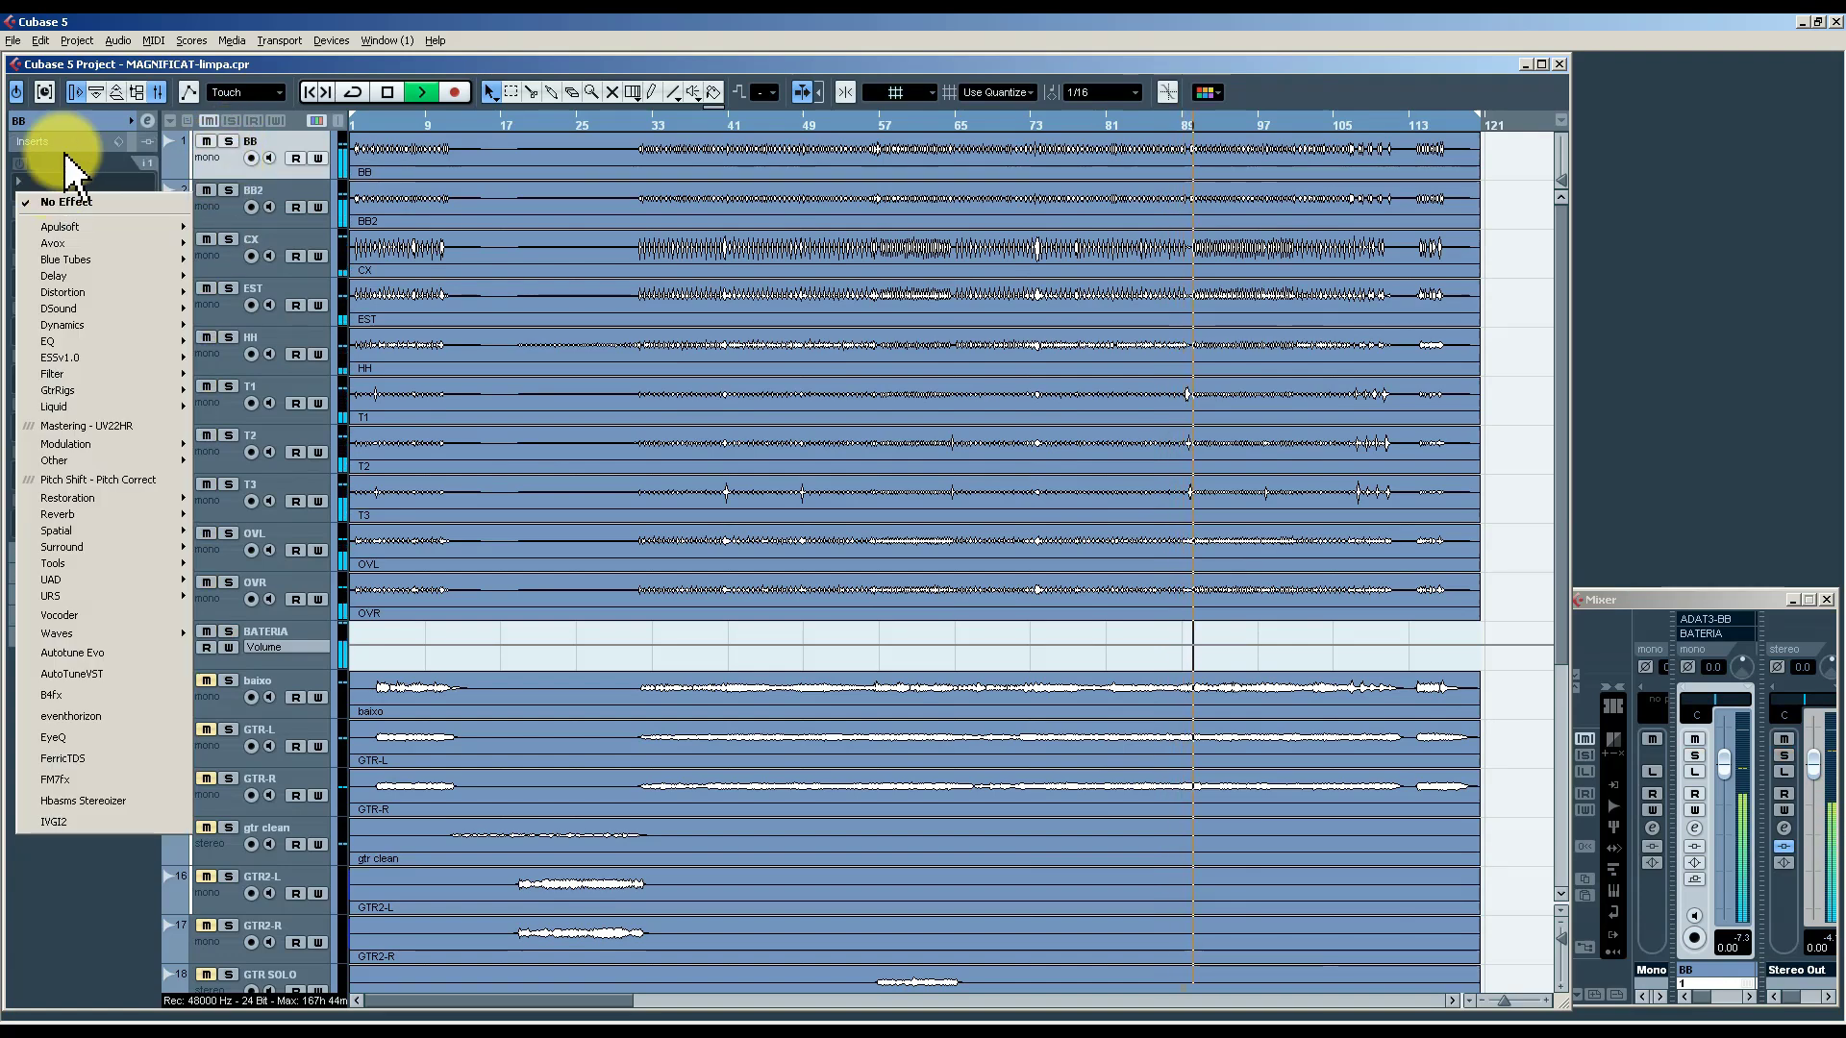
{"action": "left_click", "coordinate": [76, 124]}
{"action": "left_click", "coordinate": [76, 123]}
{"action": "left_click_drag", "start_coordinate": [123, 241], "coordinate": [140, 216]}
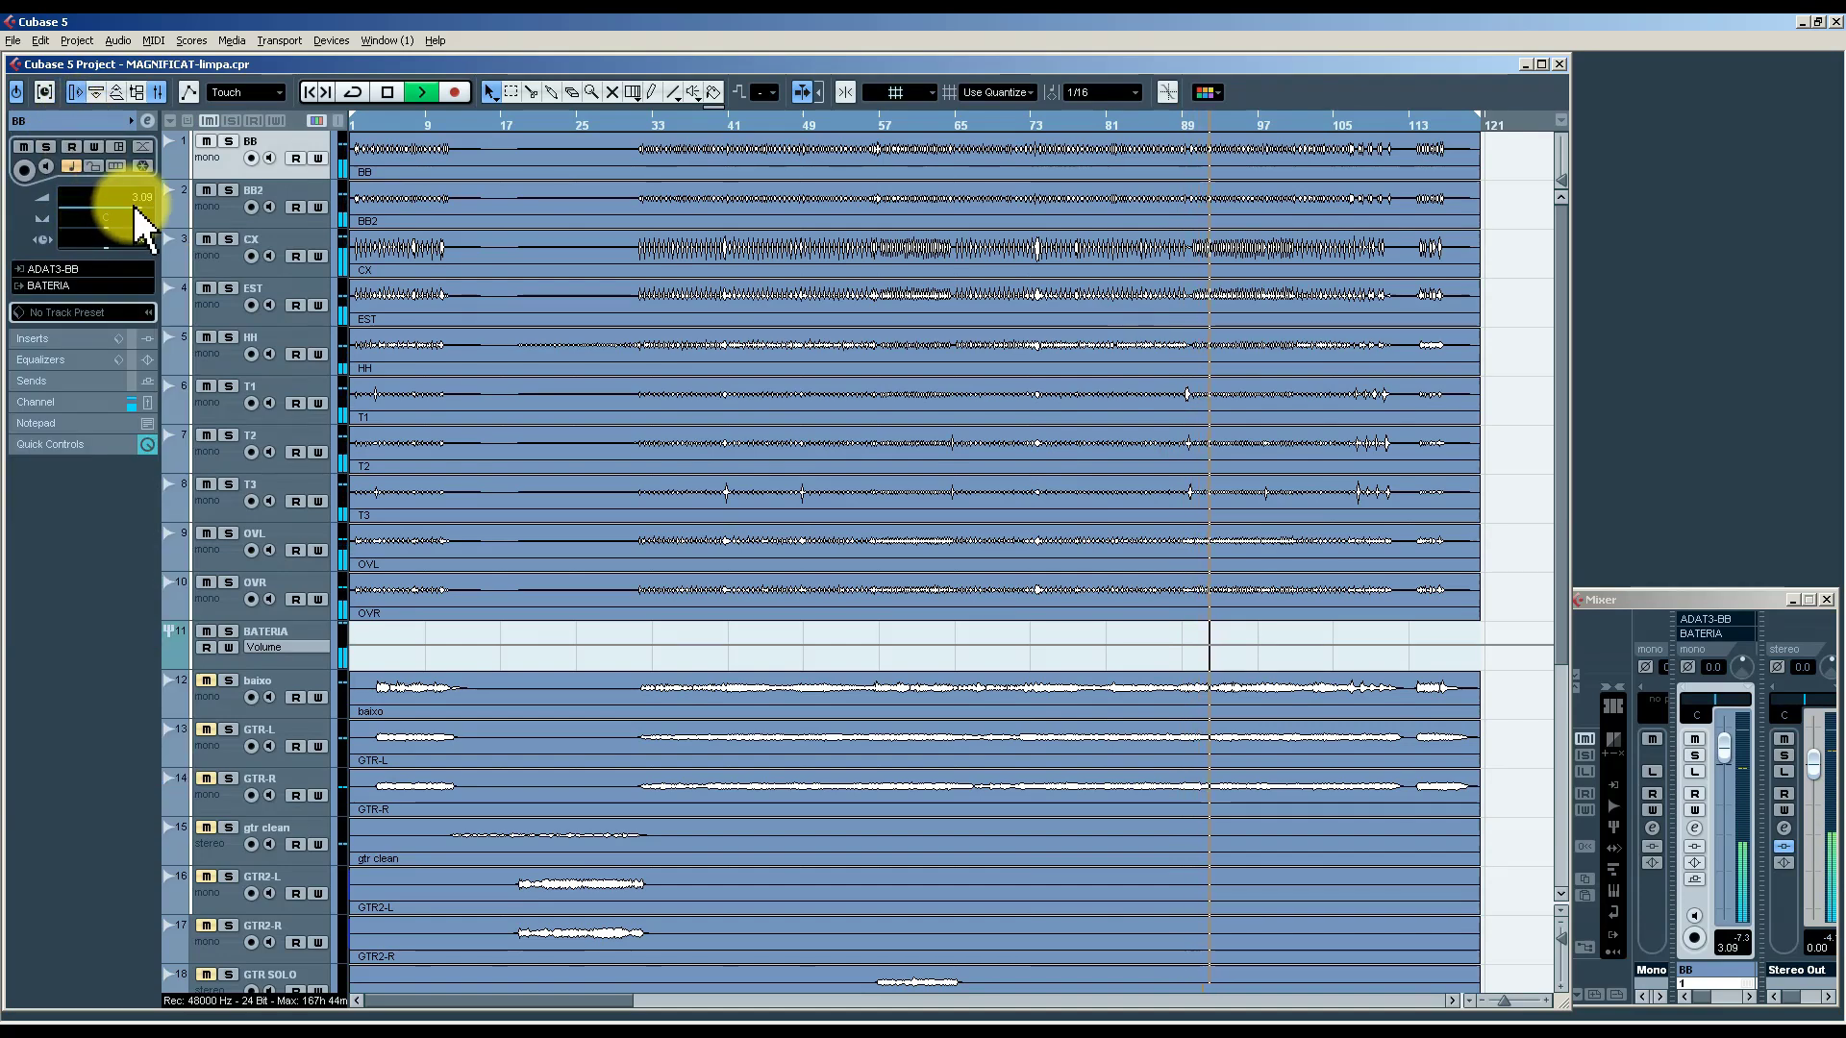
{"action": "left_click", "coordinate": [77, 340]}
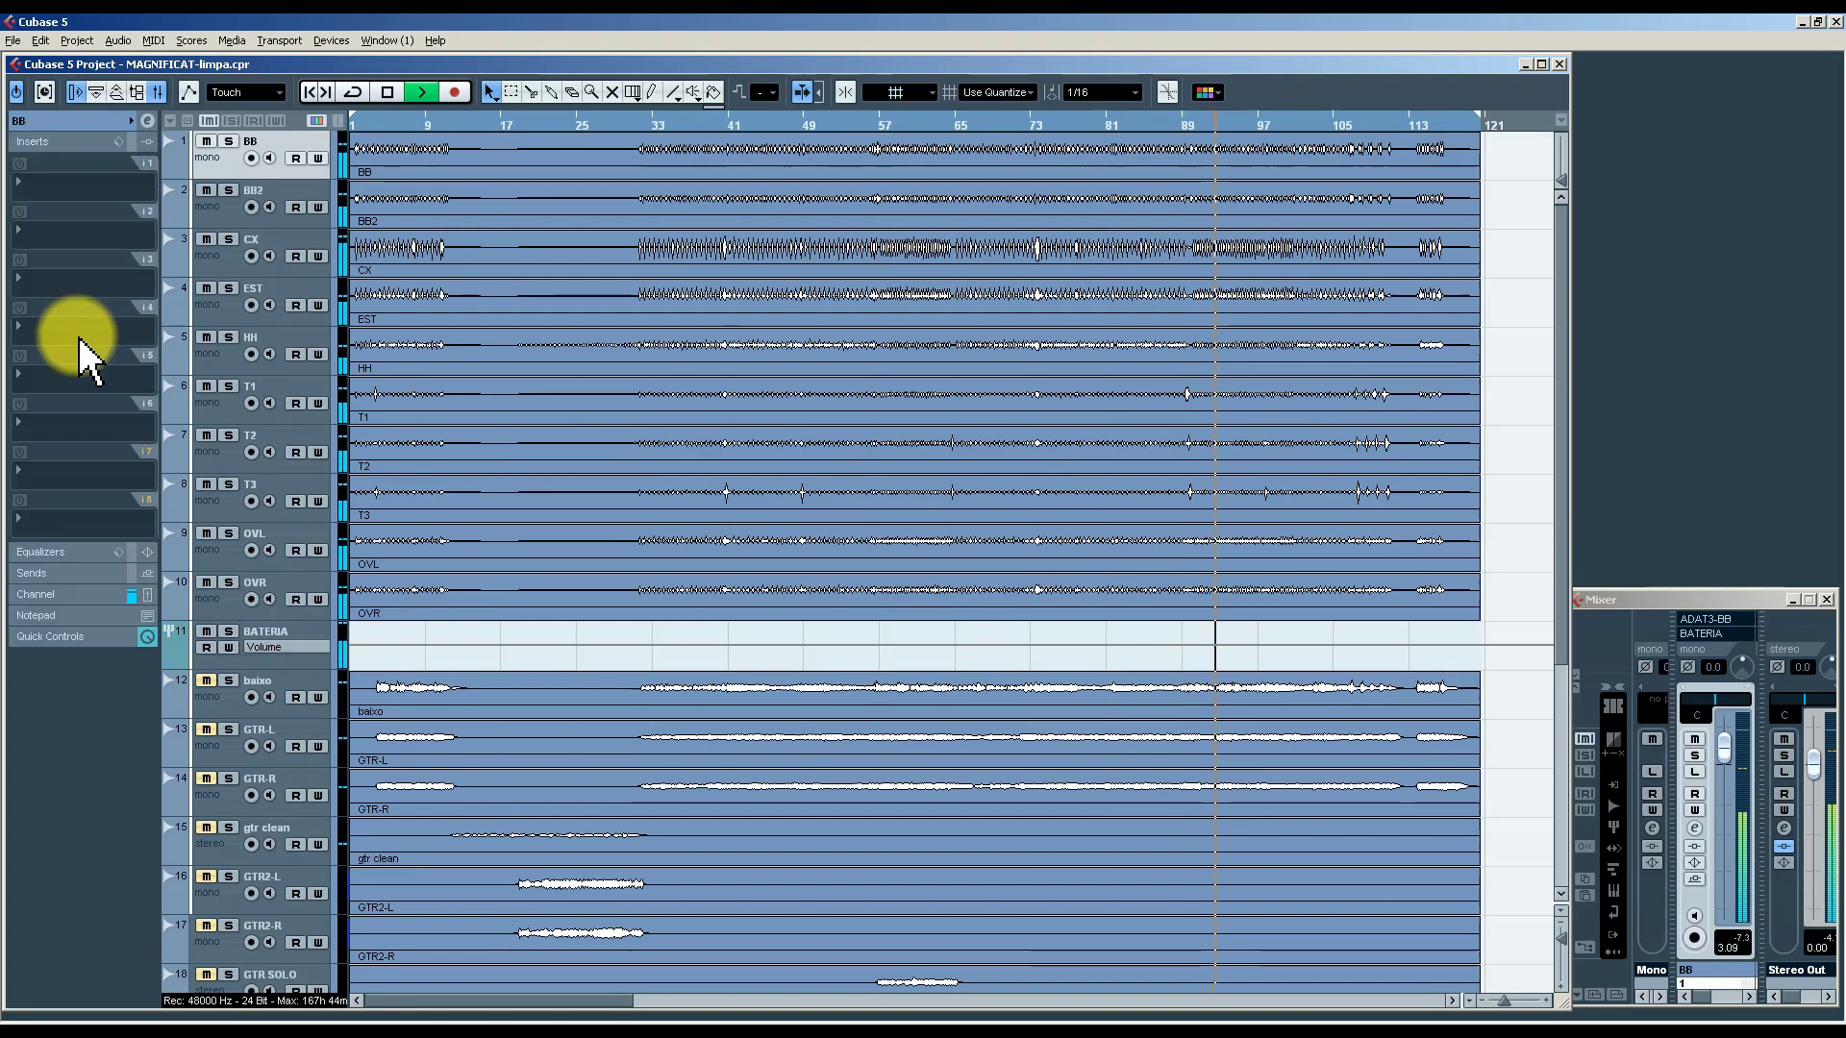
{"action": "left_click", "coordinate": [68, 185]}
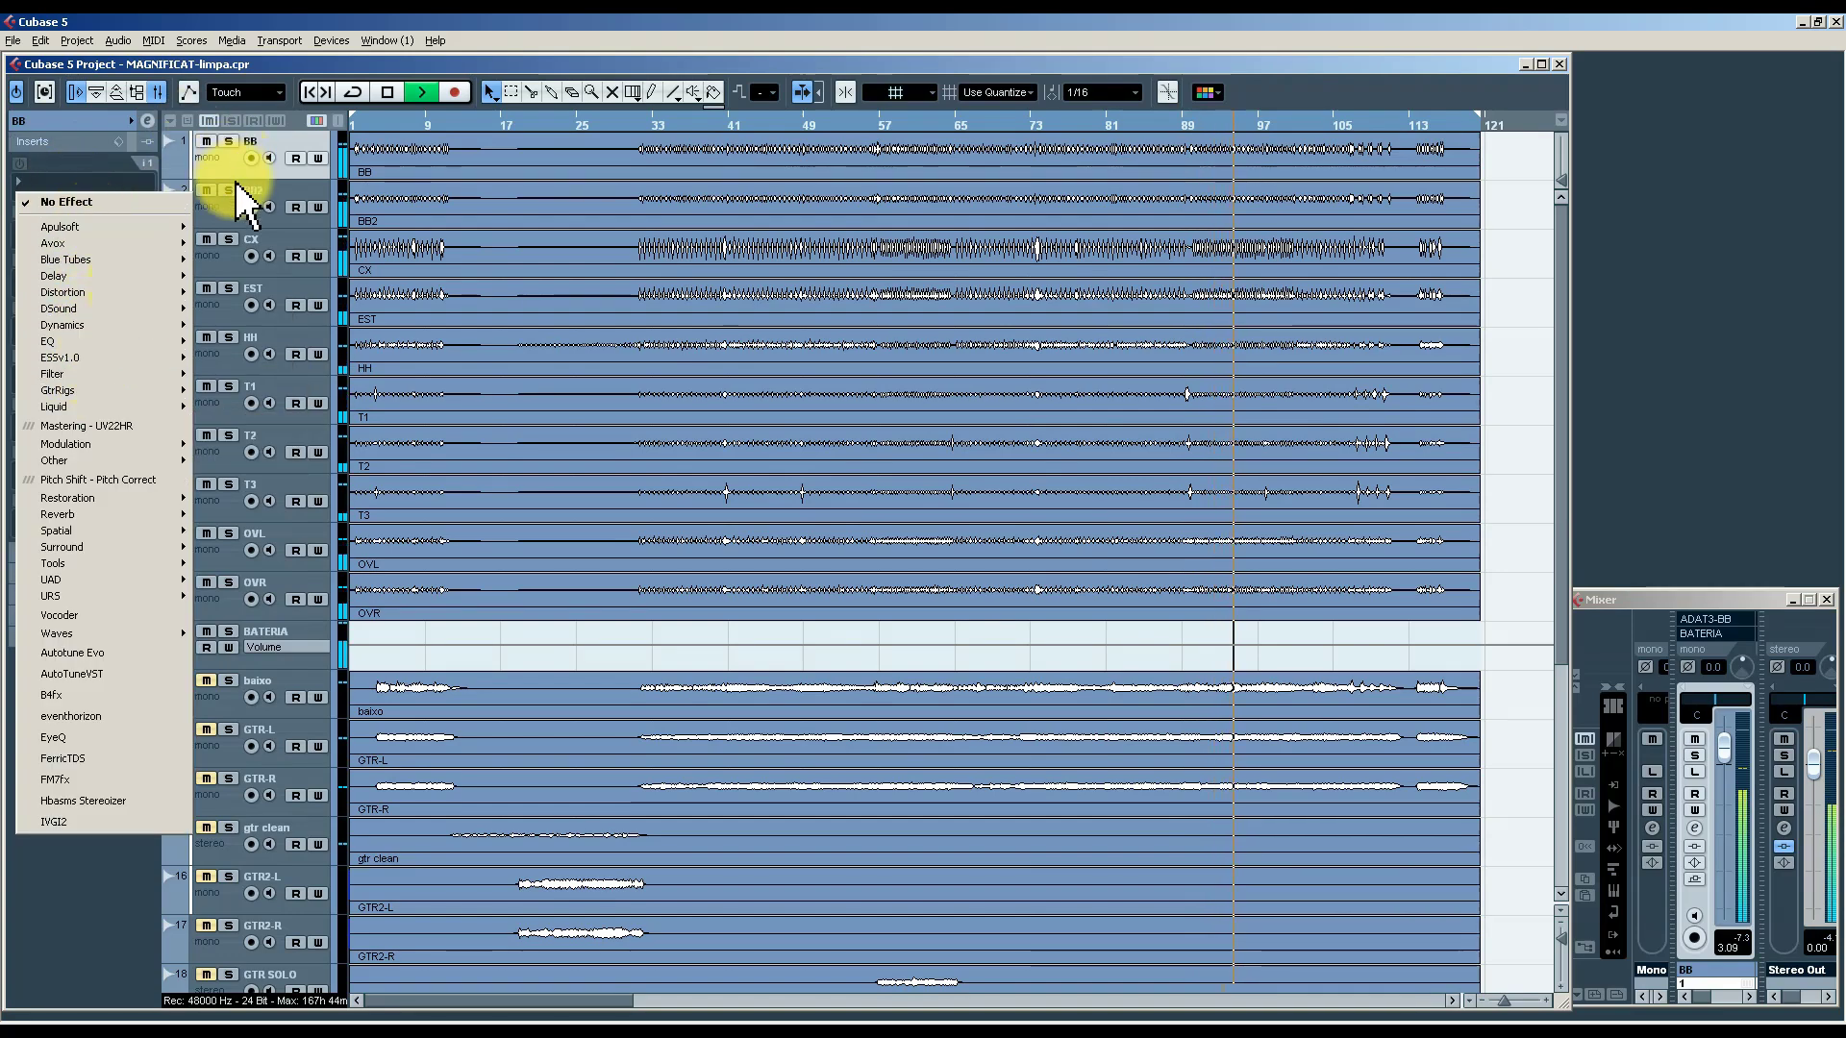
{"action": "left_click", "coordinate": [214, 157]}
{"action": "left_click", "coordinate": [146, 120]}
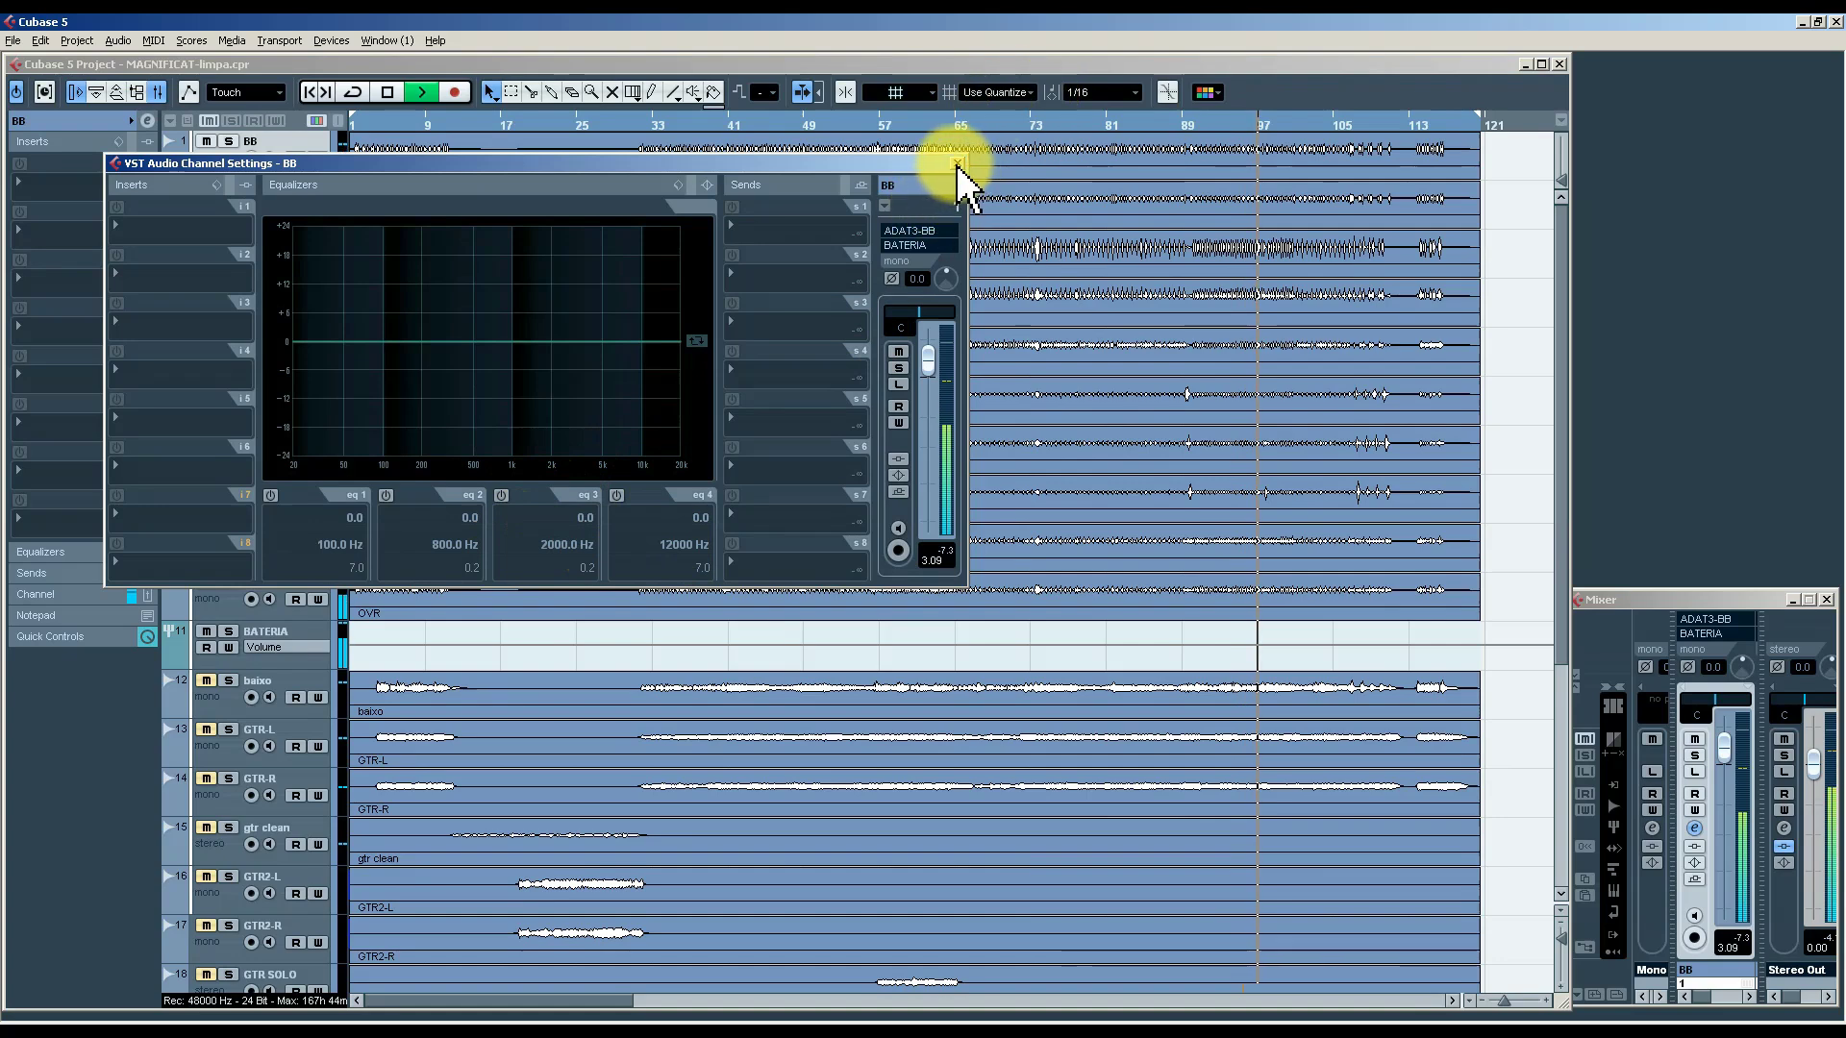
{"action": "left_click", "coordinate": [618, 495]}
{"action": "left_click", "coordinate": [618, 496]}
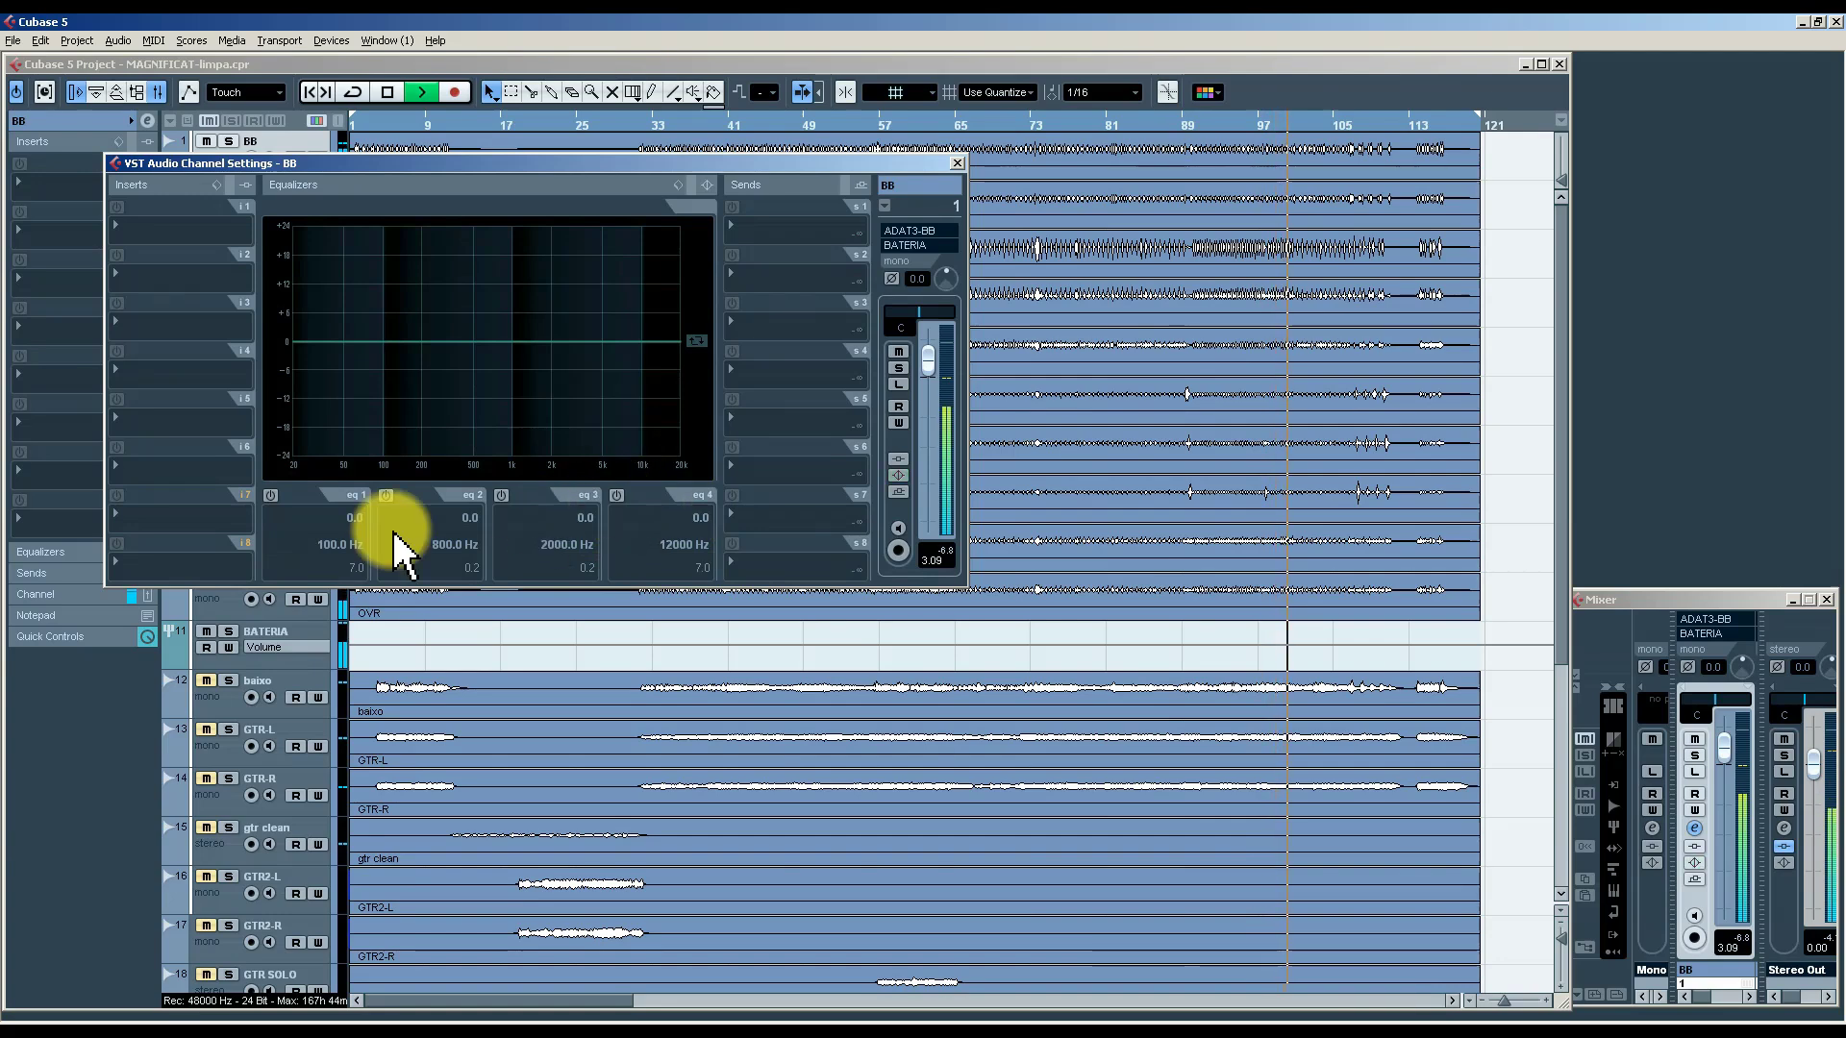
{"action": "double_click", "coordinate": [272, 495]}
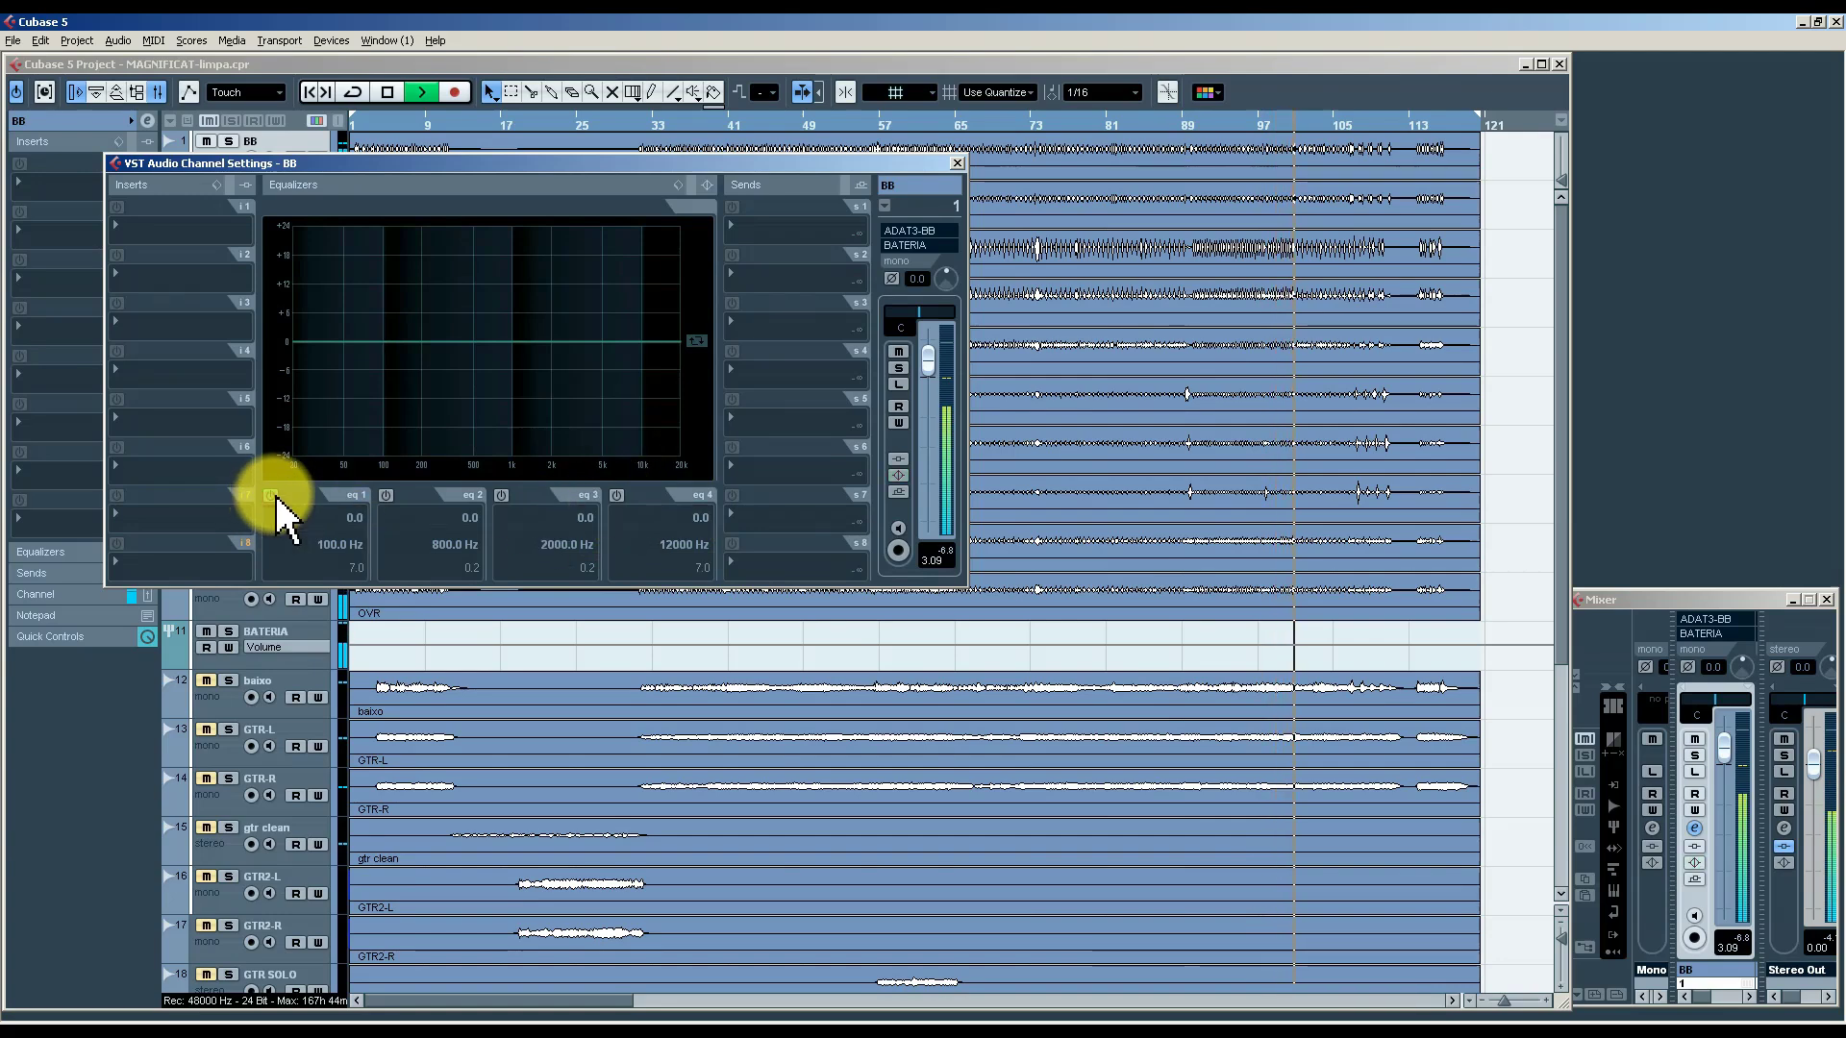
{"action": "left_click", "coordinate": [957, 163]}
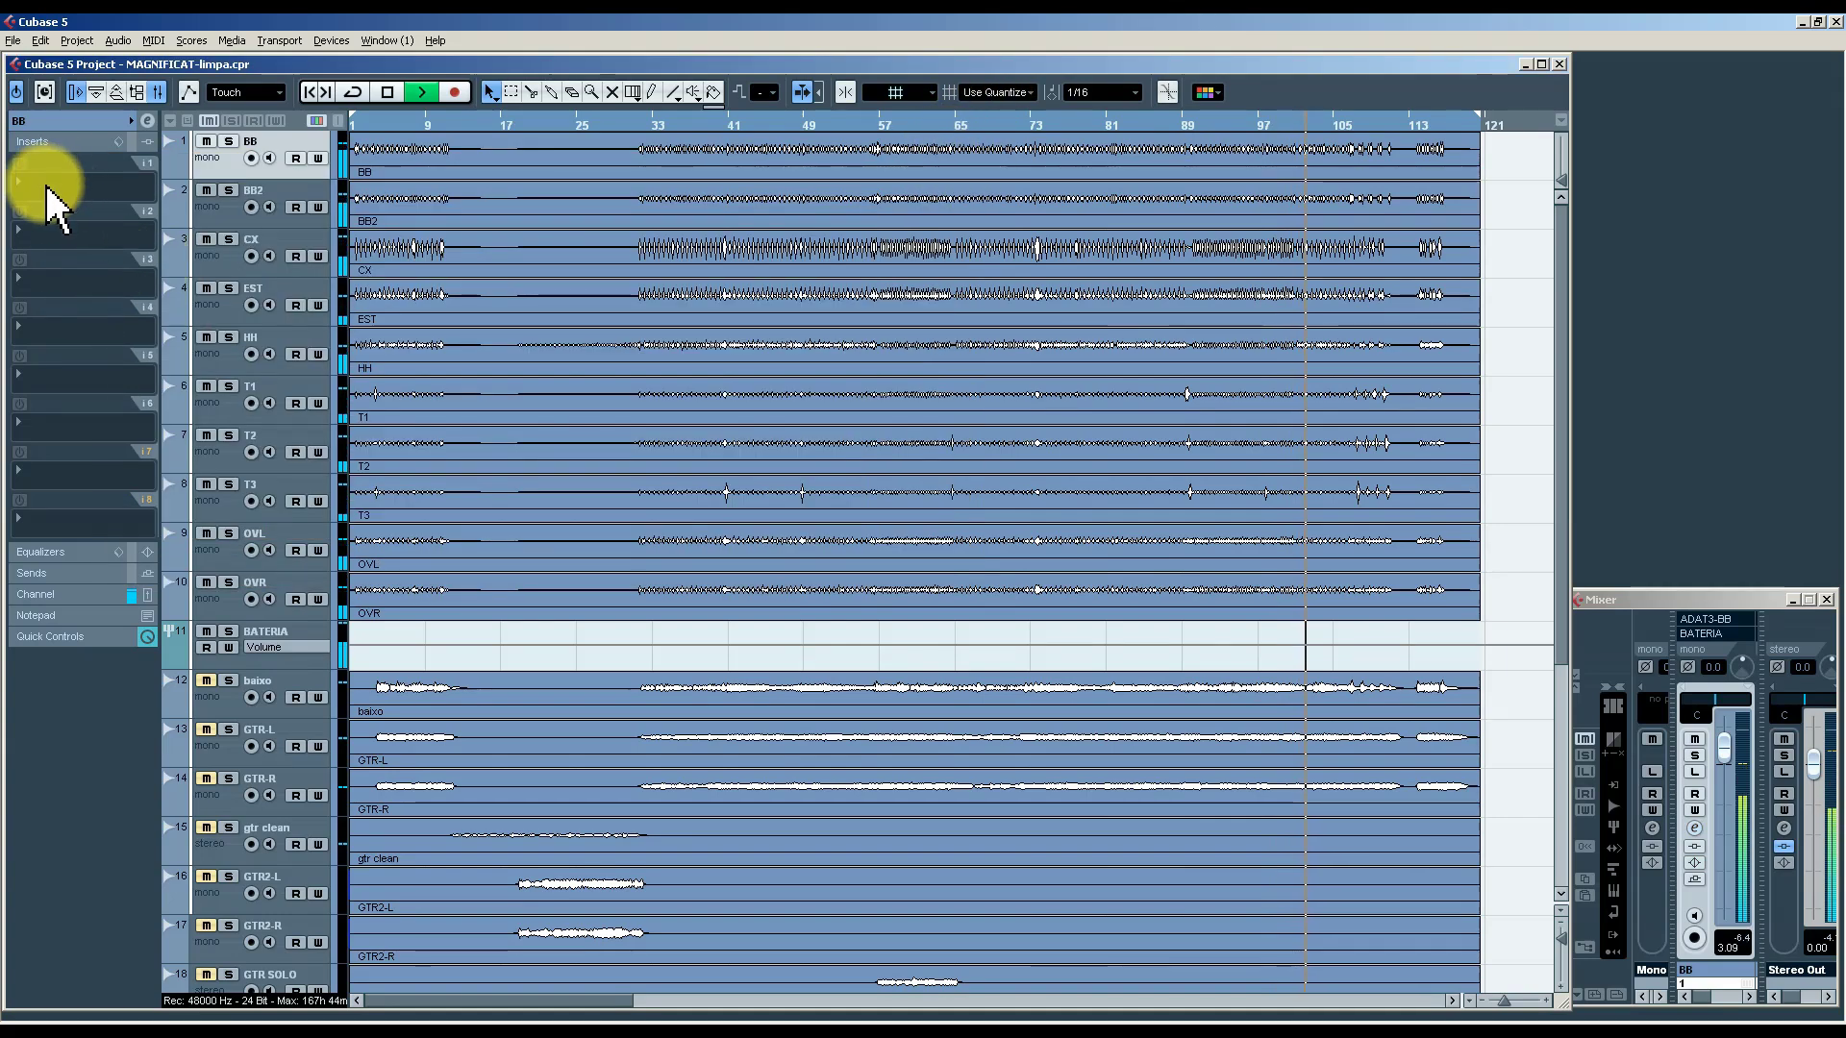
Load the URS N12 Series EQ plug-in into the BB track's first insert slot.
{"action": "left_click", "coordinate": [53, 187]}
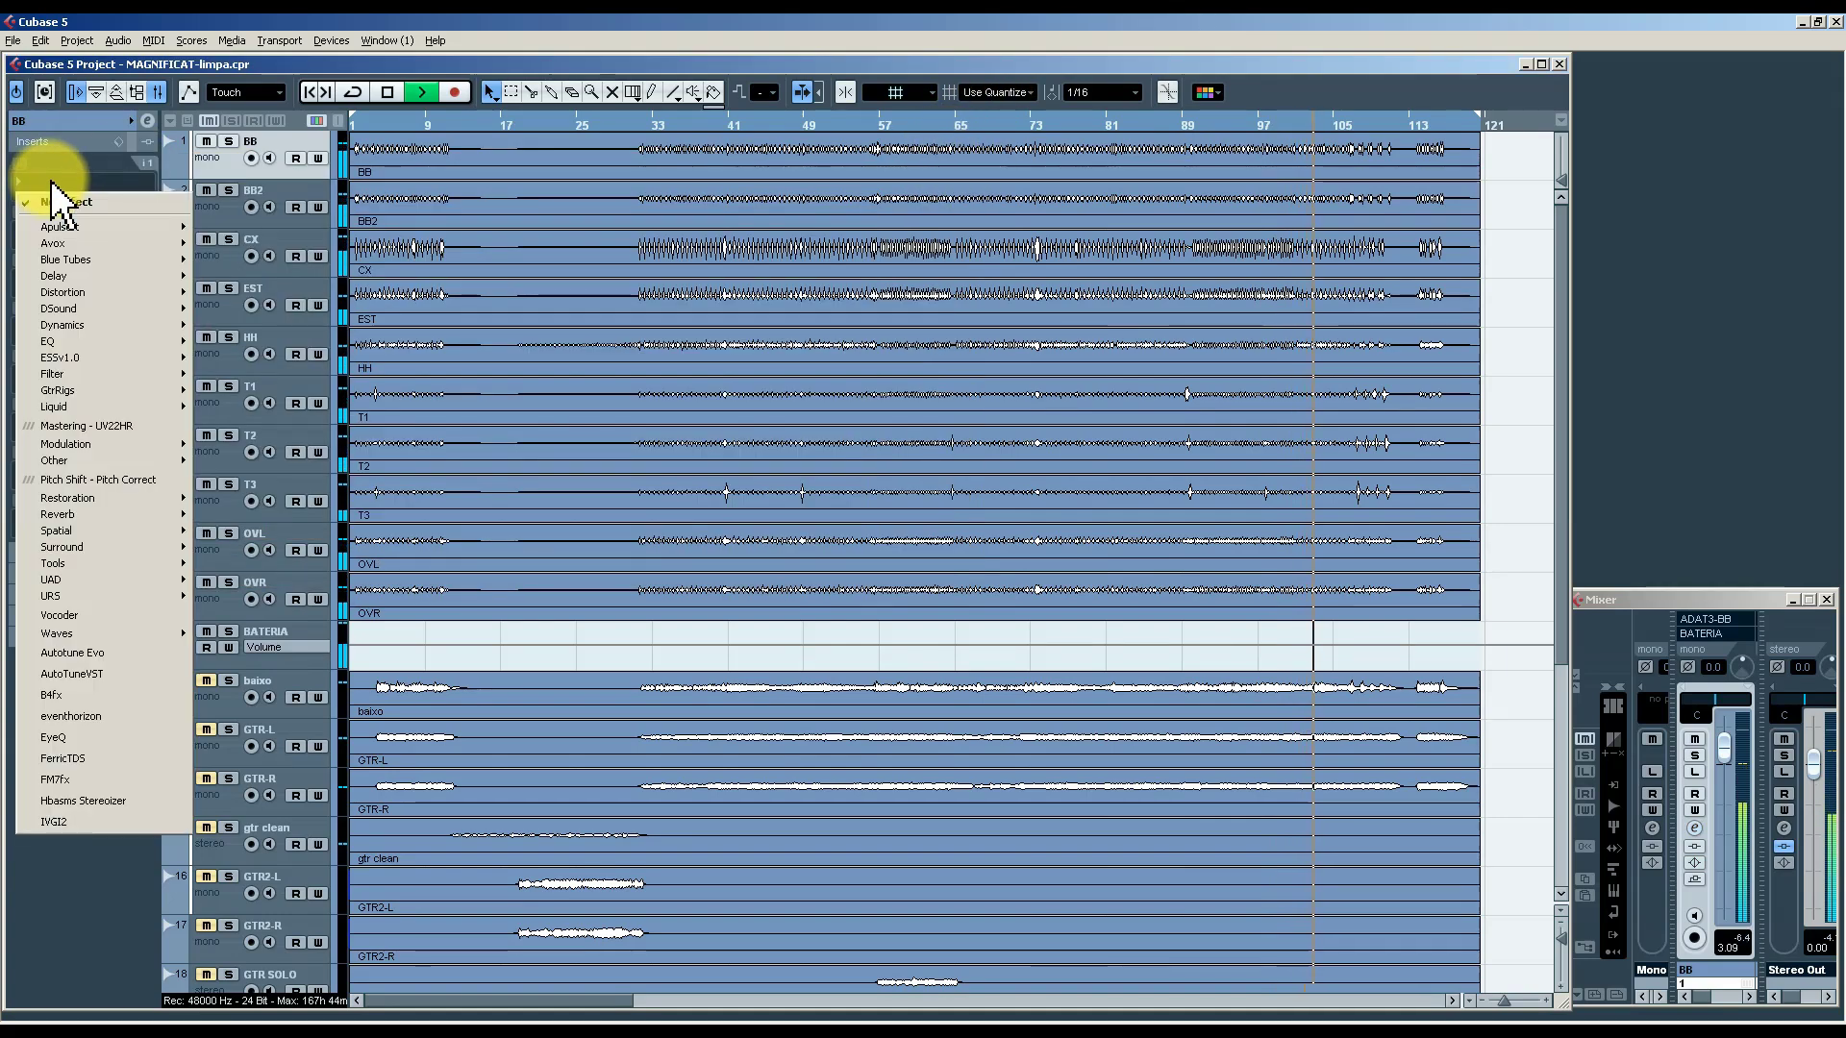
{"action": "mouse_move", "coordinate": [89, 515]}
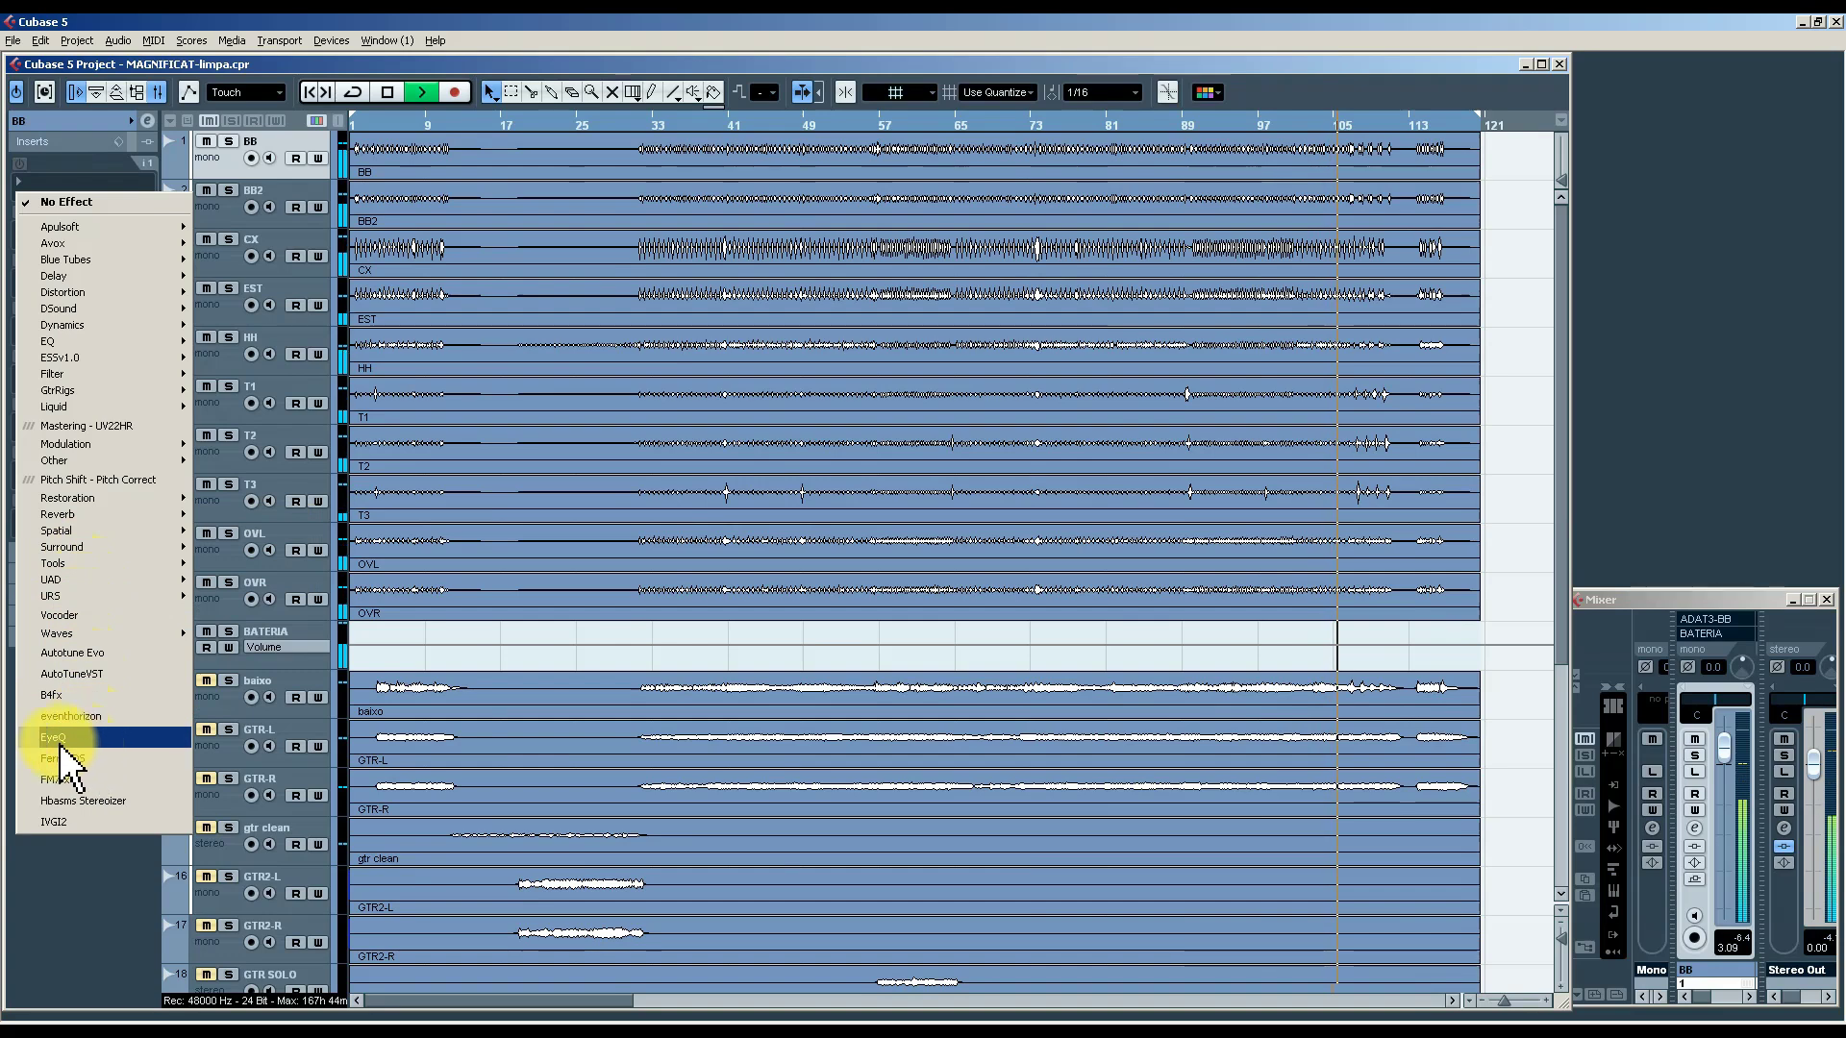
{"action": "mouse_move", "coordinate": [96, 596]}
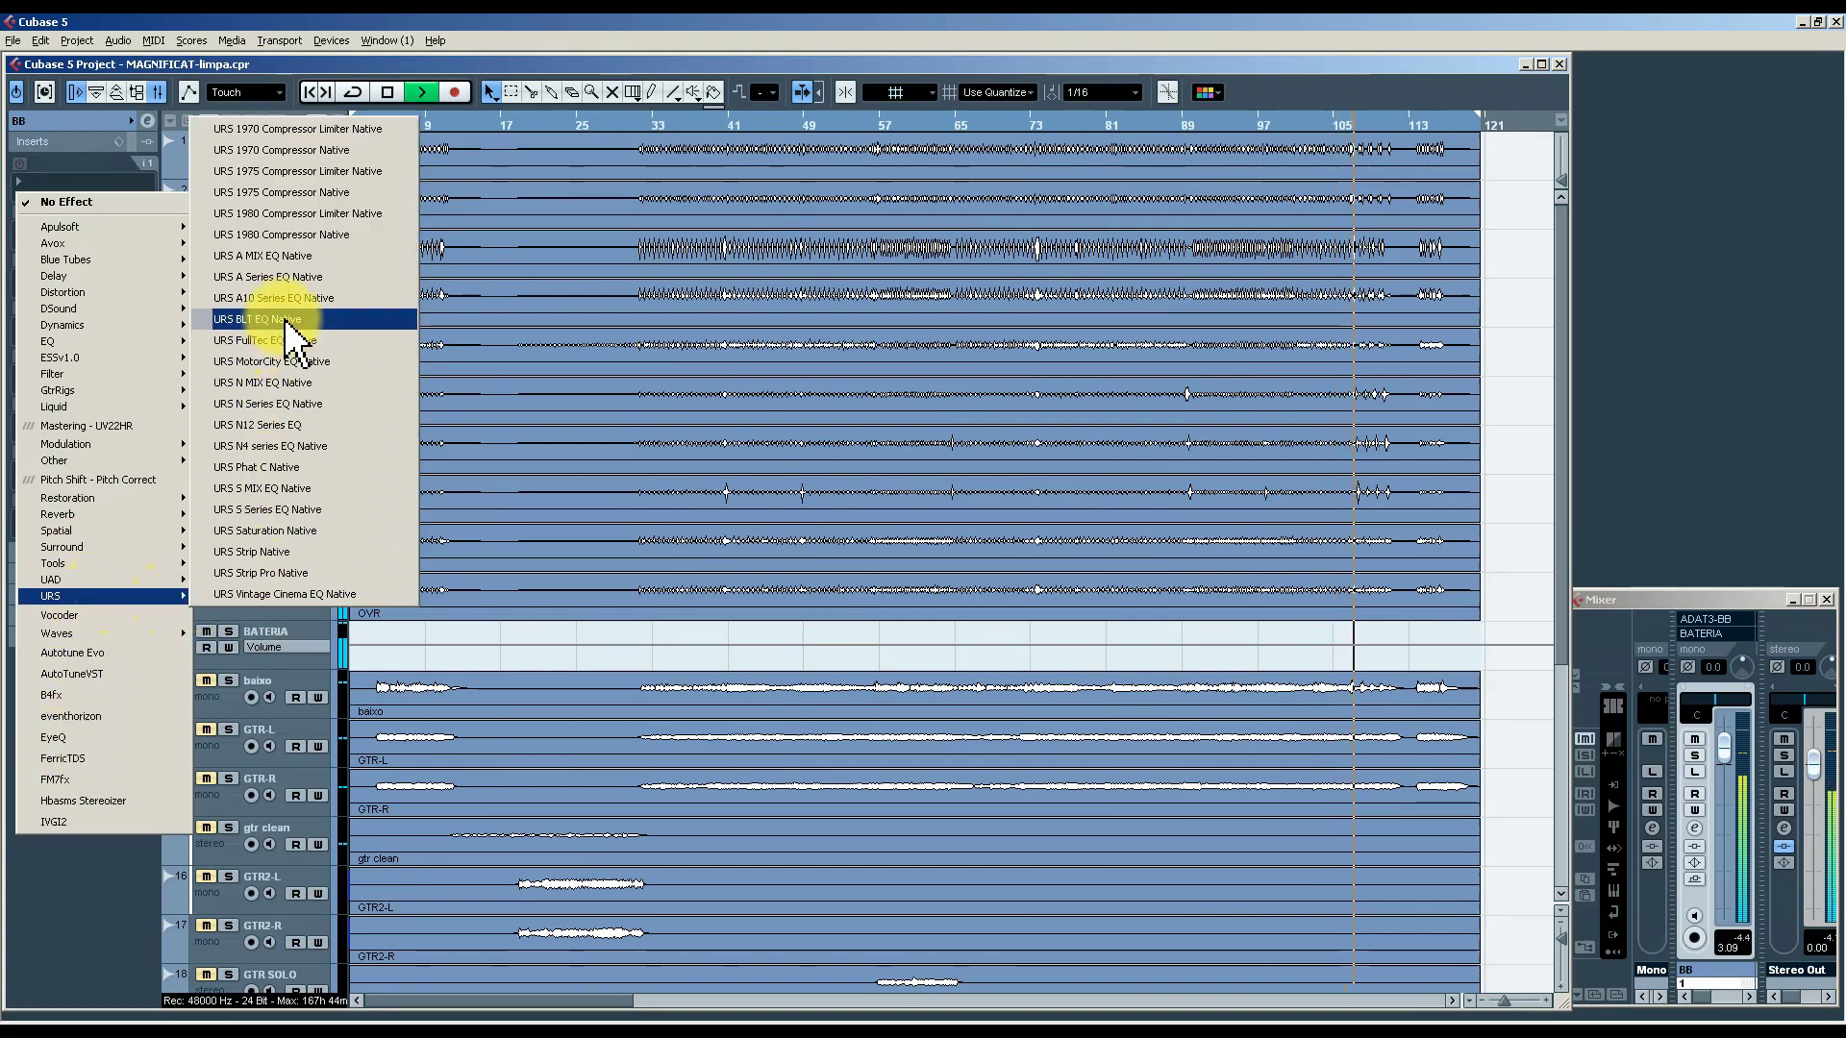
{"action": "left_click", "coordinate": [276, 424]}
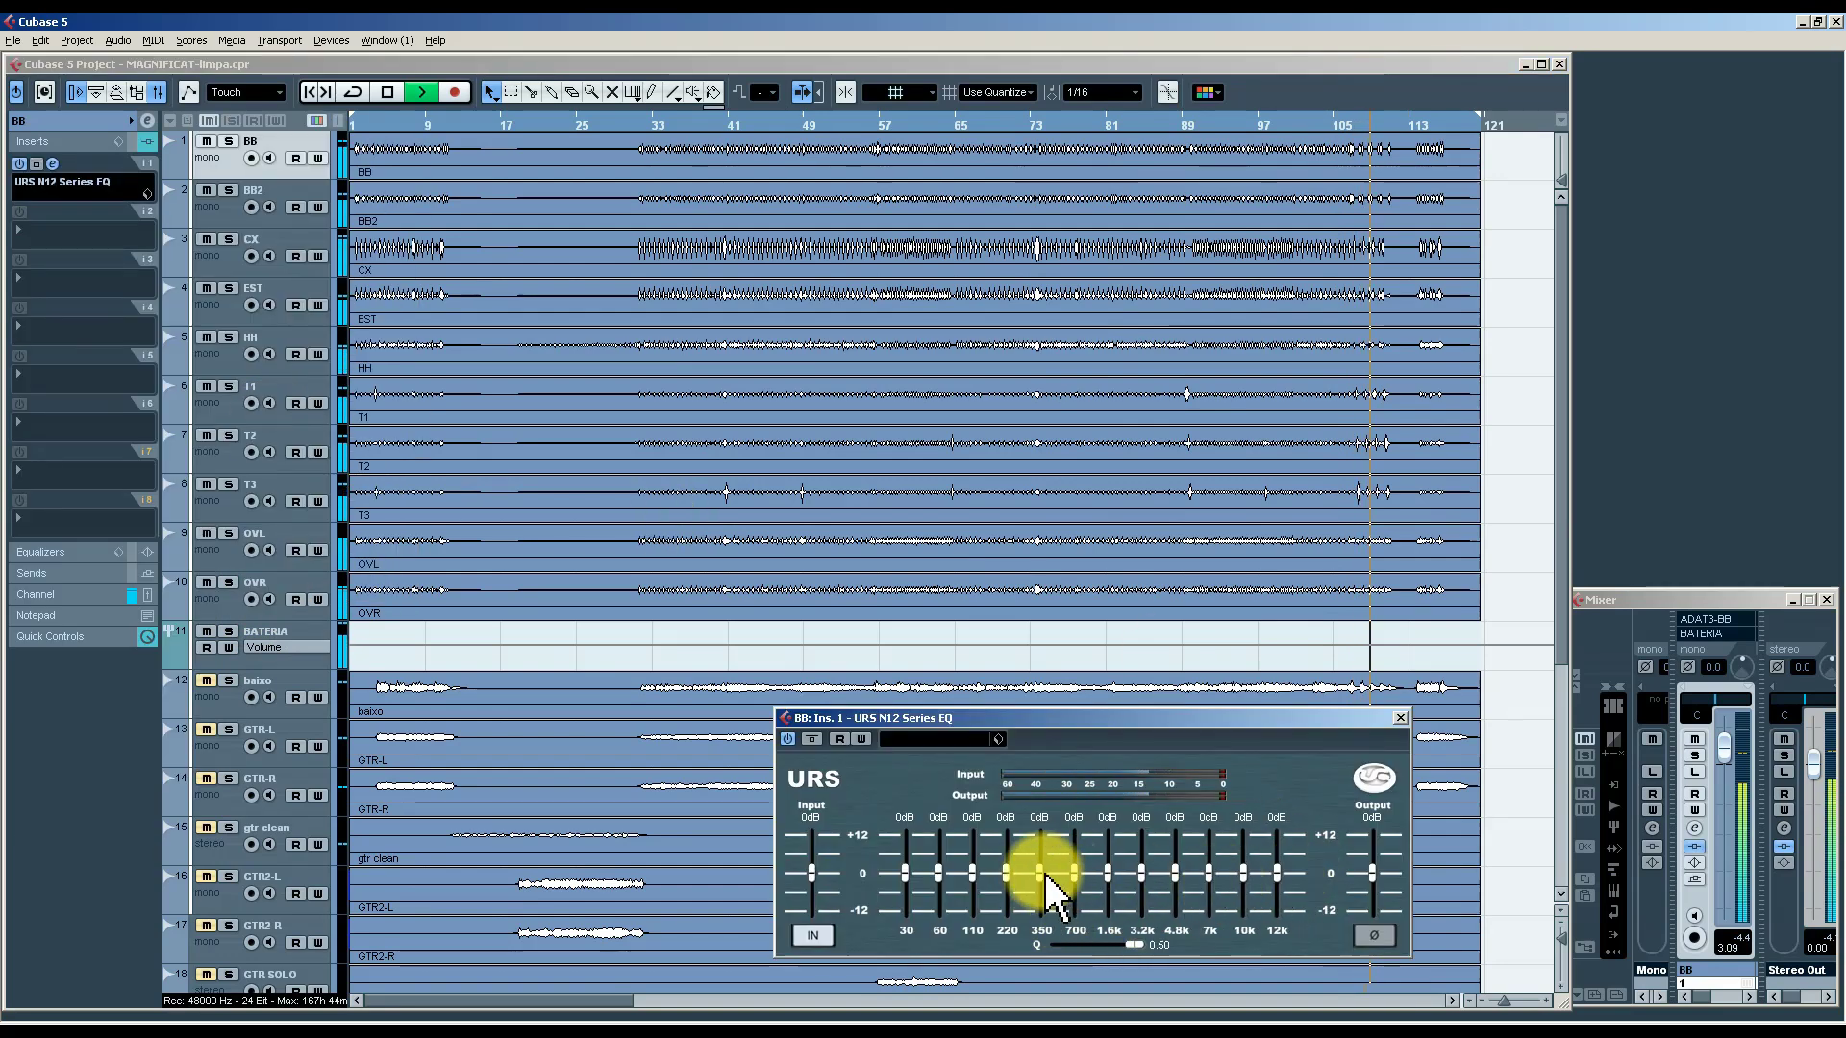
Cut the 350 Hz and 700 Hz bands to -6.2 dB in BB's URS equalizer and restart playback from about bar 31.
{"action": "left_click_drag", "start_coordinate": [1044, 899], "coordinate": [1074, 895]}
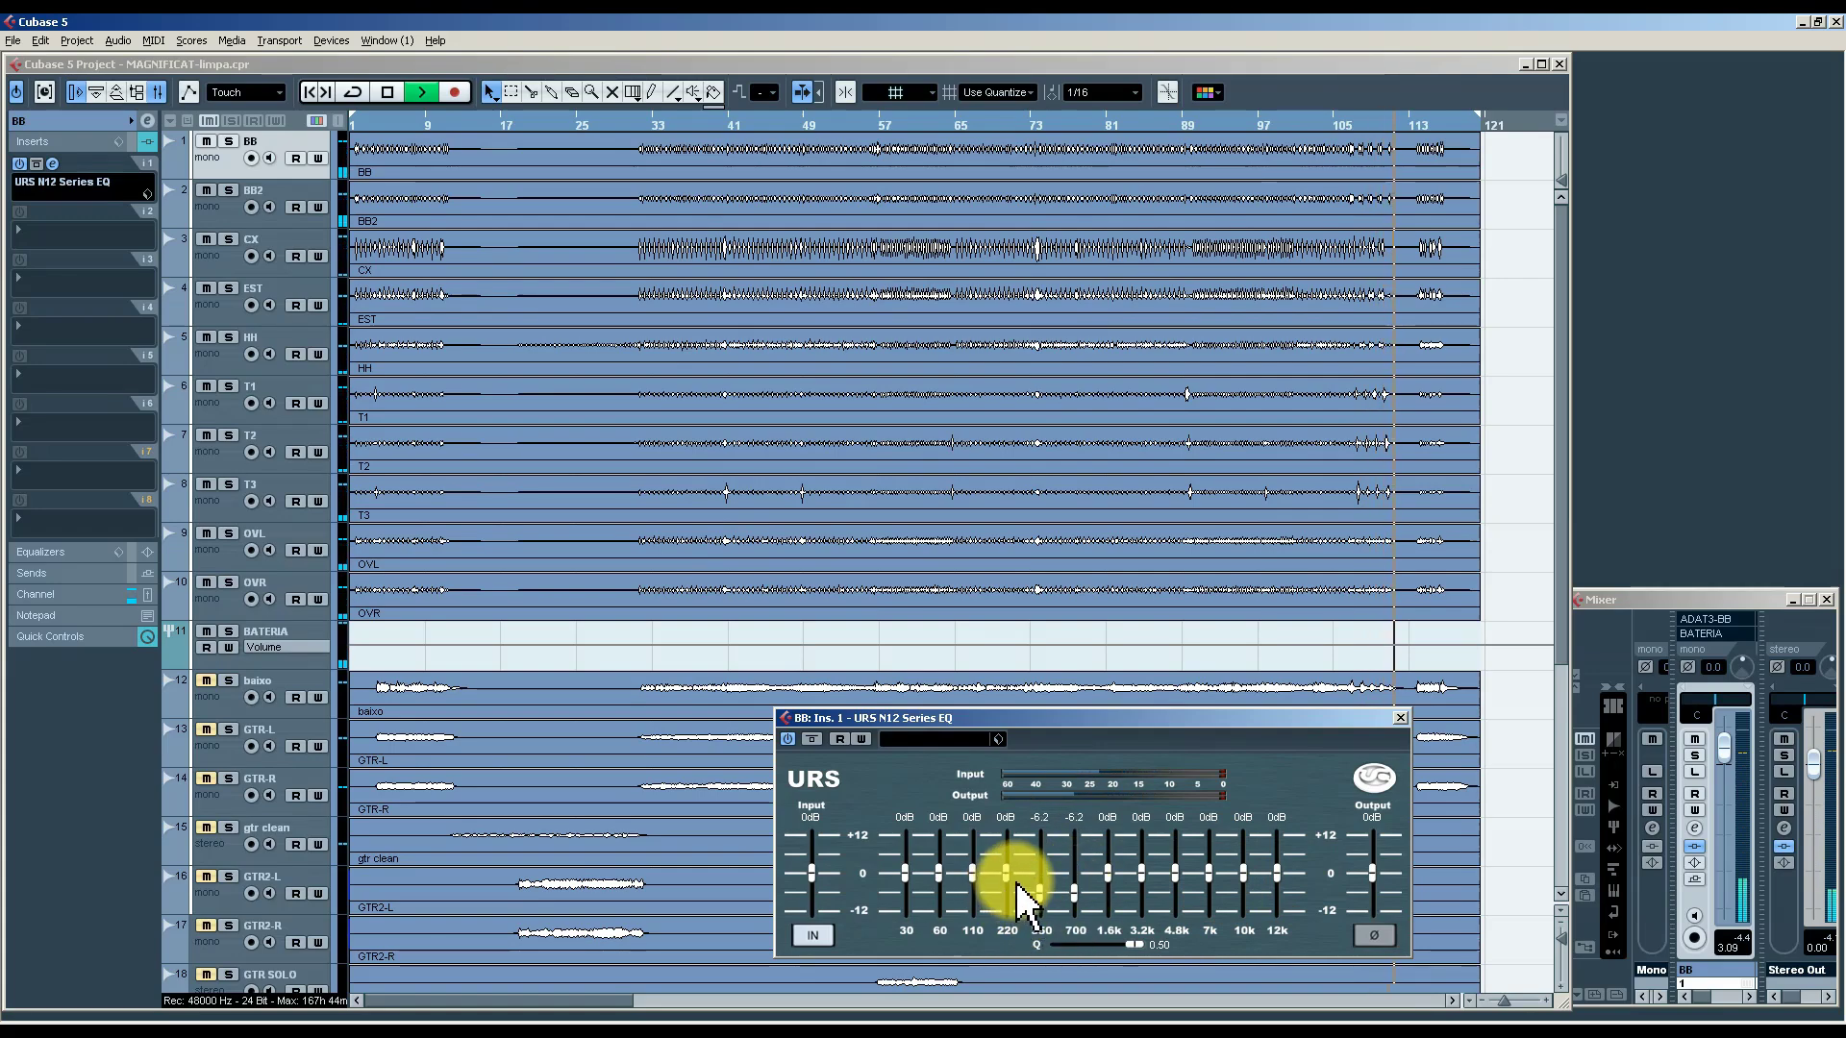
{"action": "key", "text": "space"}
{"action": "key", "text": "space"}
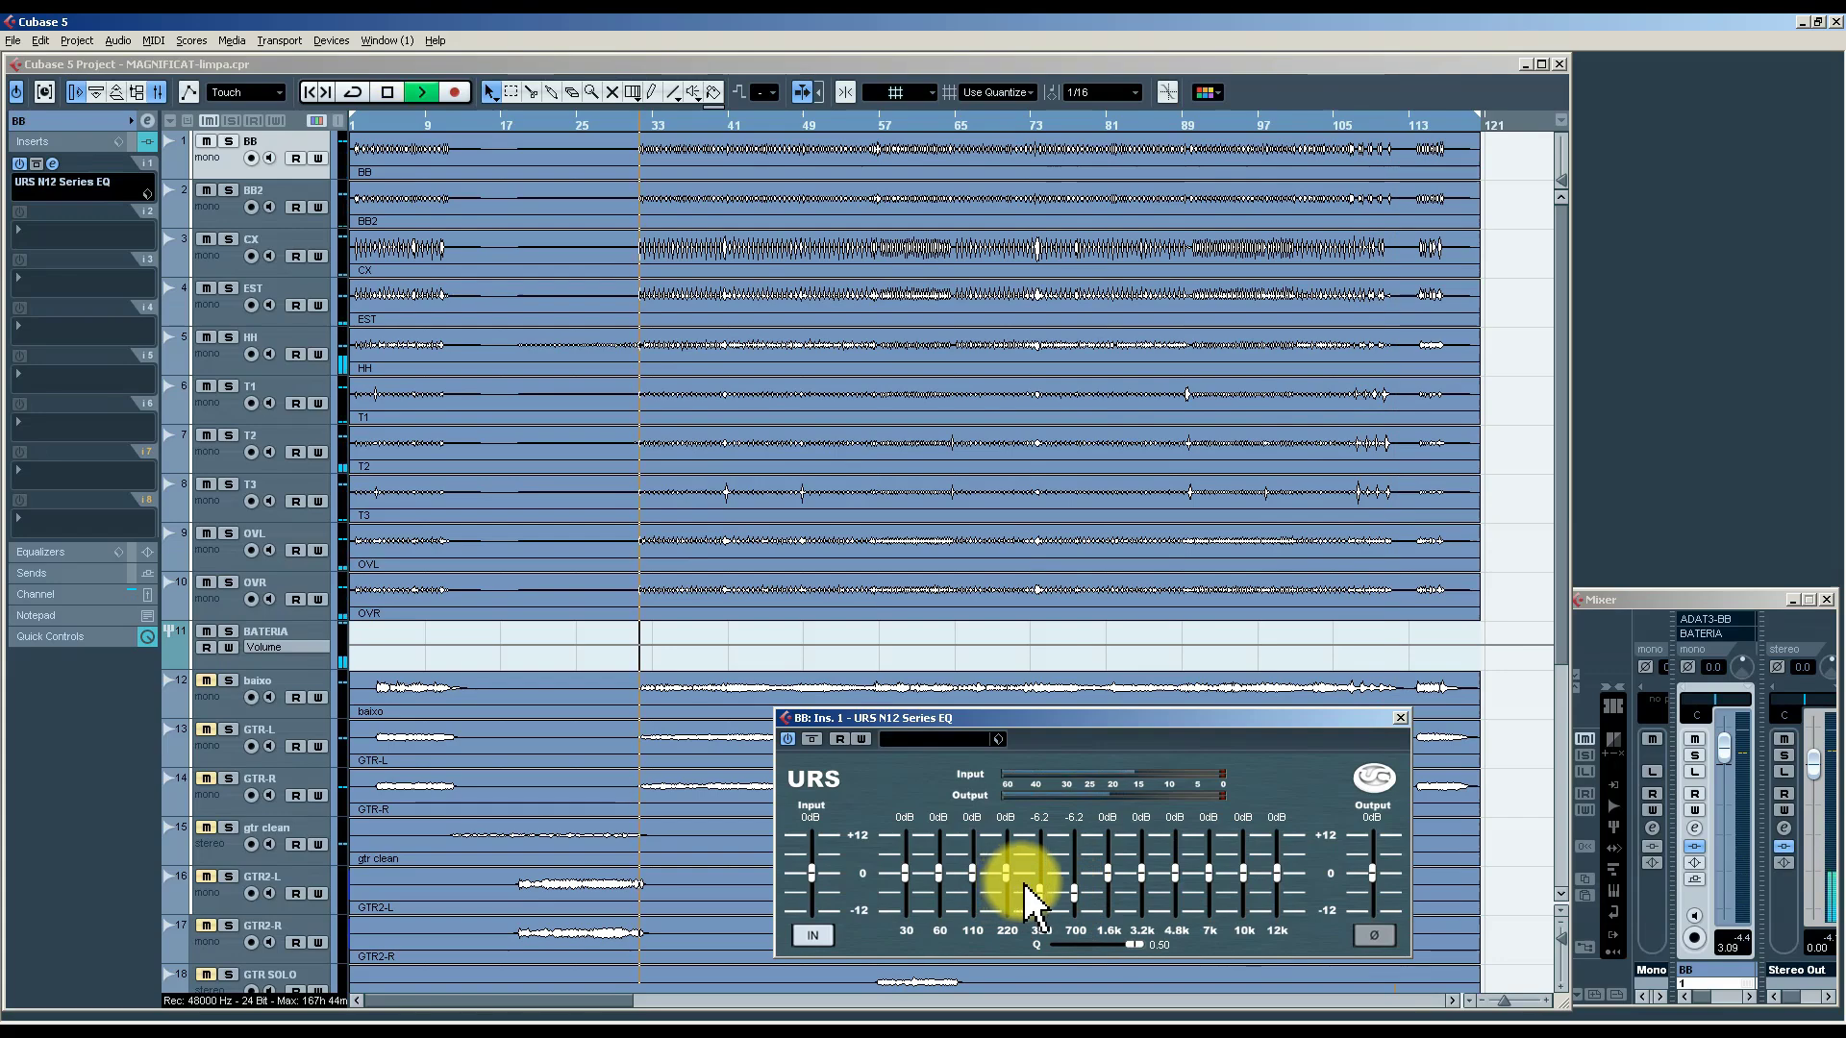
Set BB's EQ bands to 220 Hz -0.4, 1.6k +0.1, 3.2k +1.3, 4.8k +1.0, 7k +3.0, 10k +3.0 and 12k +2.5 dB.
{"action": "left_click_drag", "start_coordinate": [1112, 880], "coordinate": [1175, 869]}
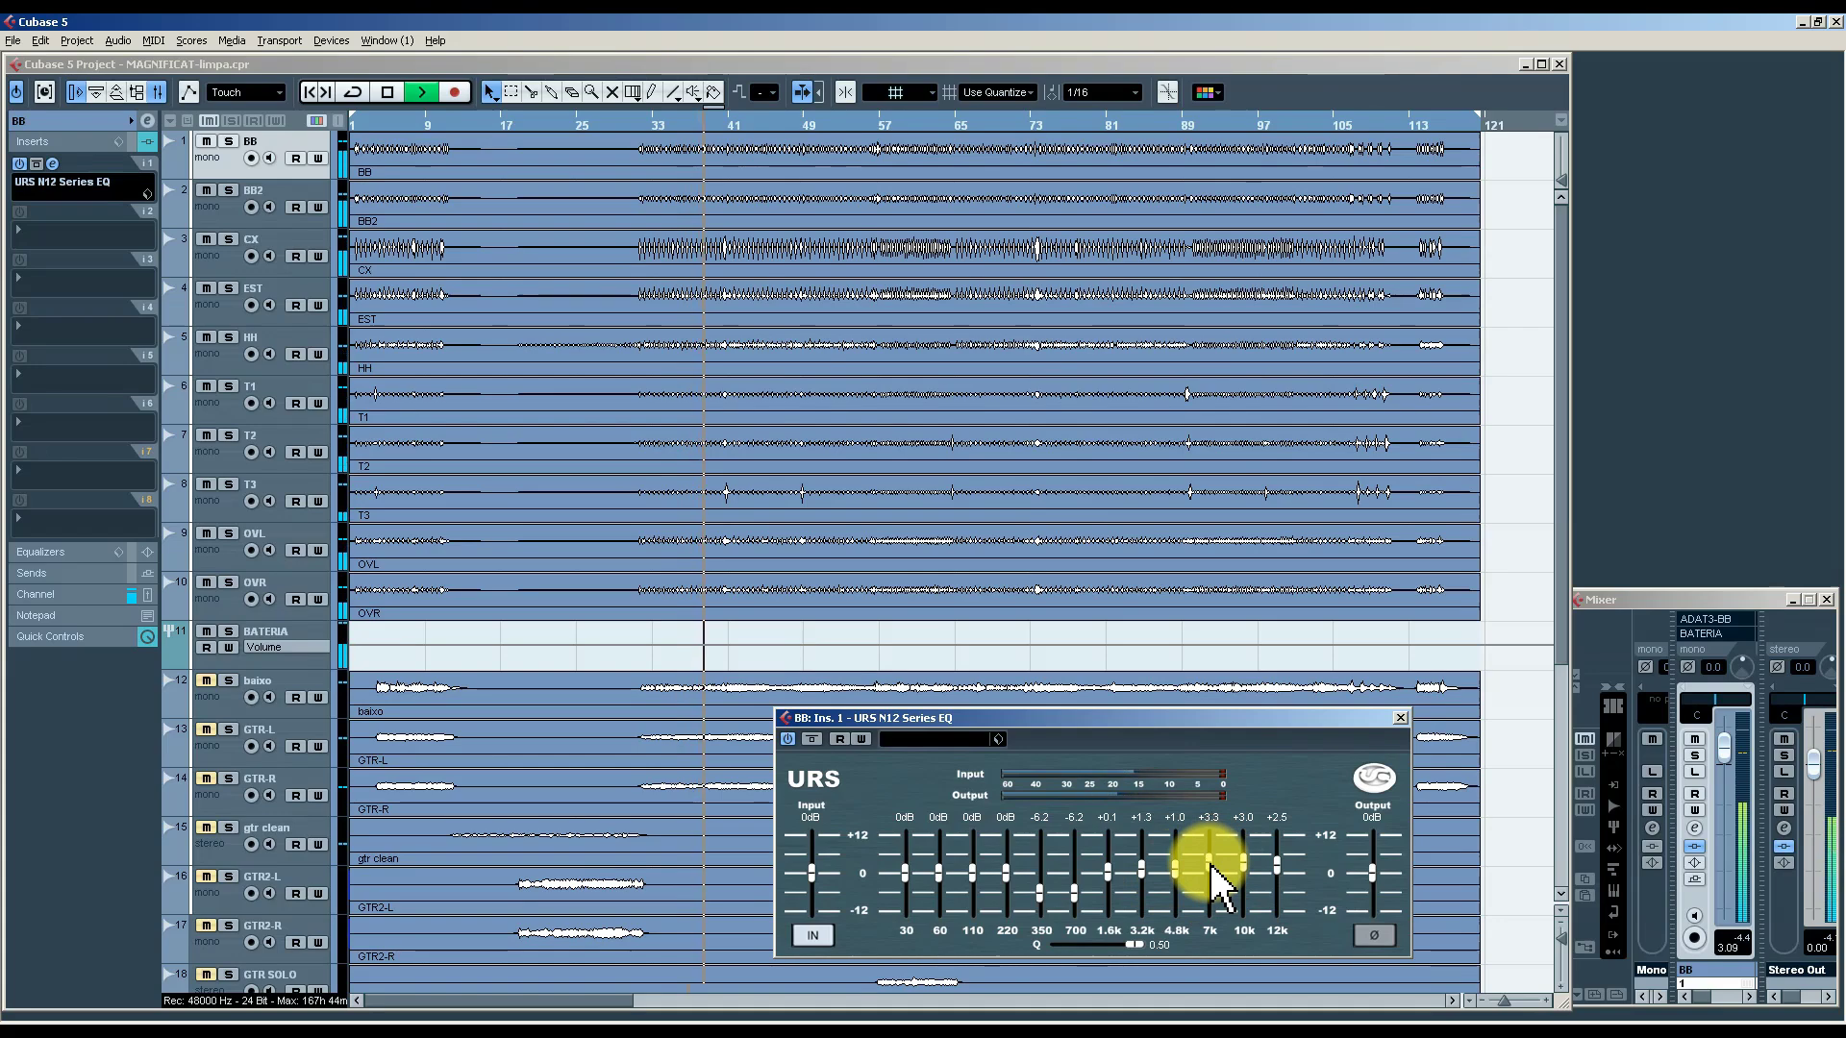
{"action": "left_click_drag", "start_coordinate": [1212, 867], "coordinate": [1213, 863]}
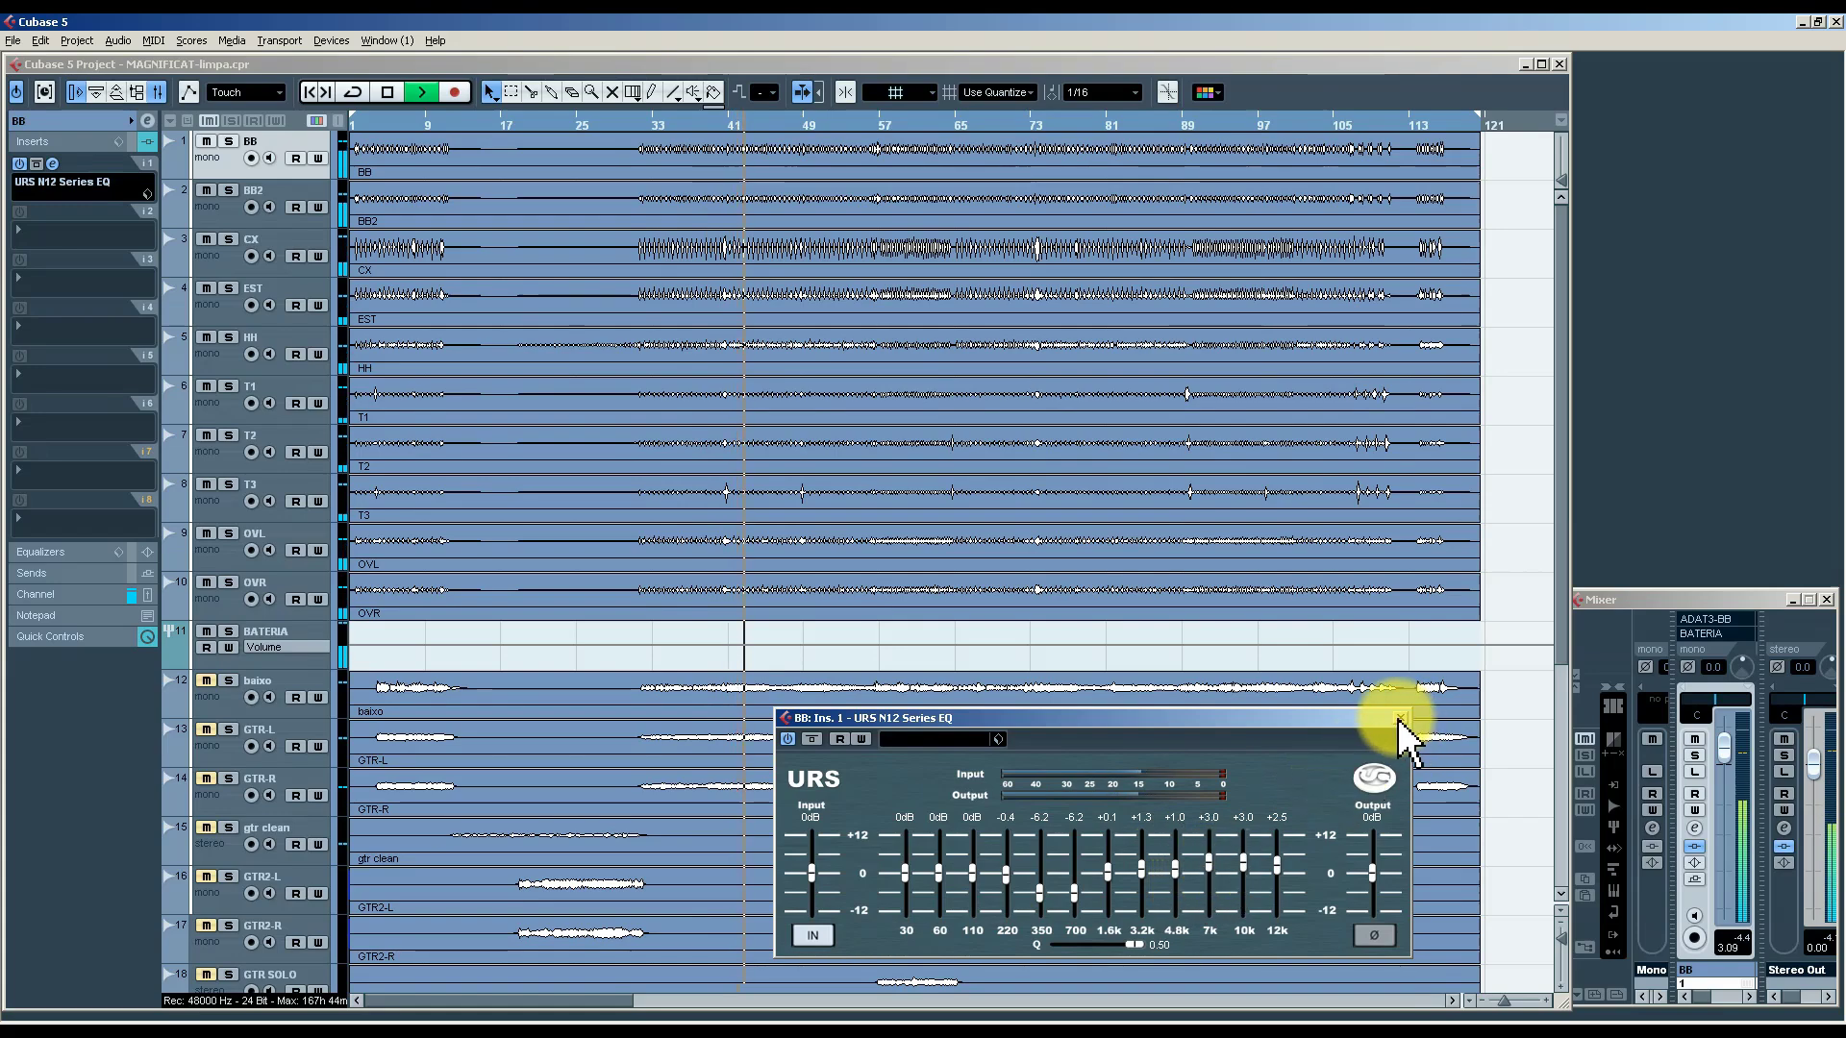
{"action": "left_click", "coordinate": [1400, 720]}
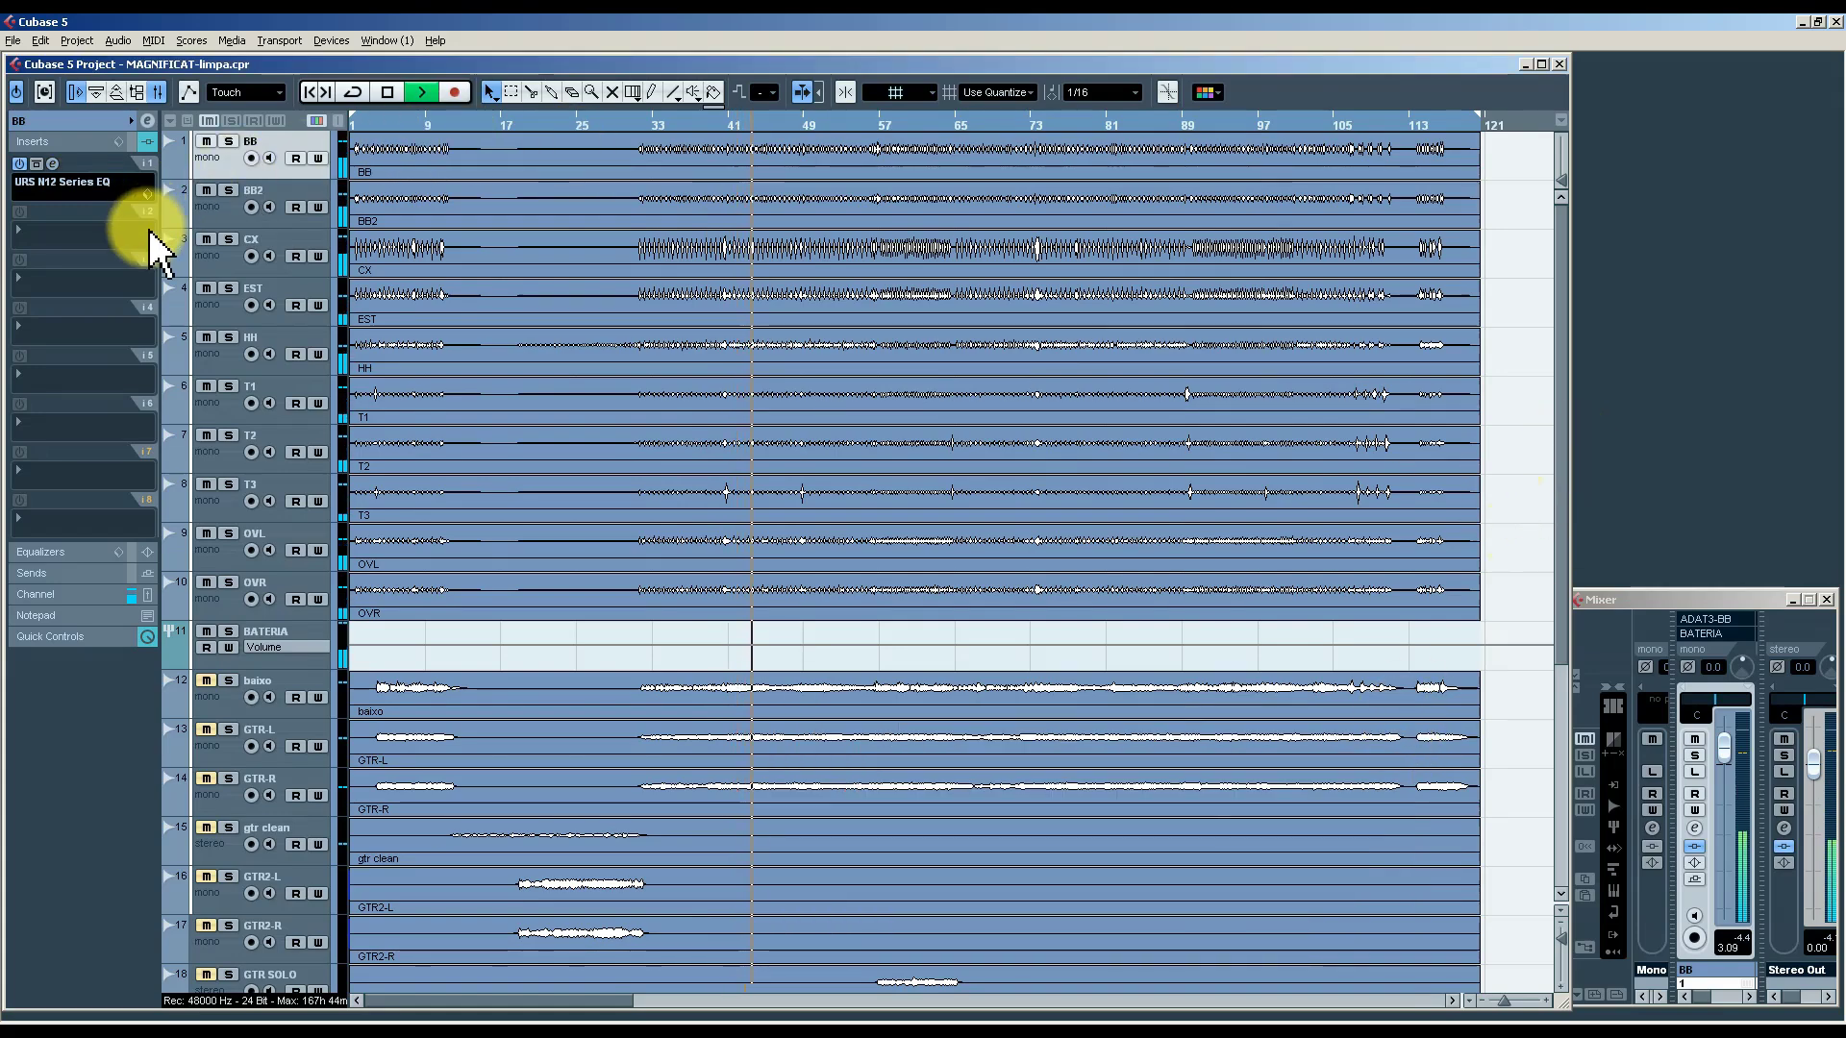
Solo the BB2 track, raise its volume to 6.02, and return to the full drum mix.
{"action": "left_click", "coordinate": [233, 204]}
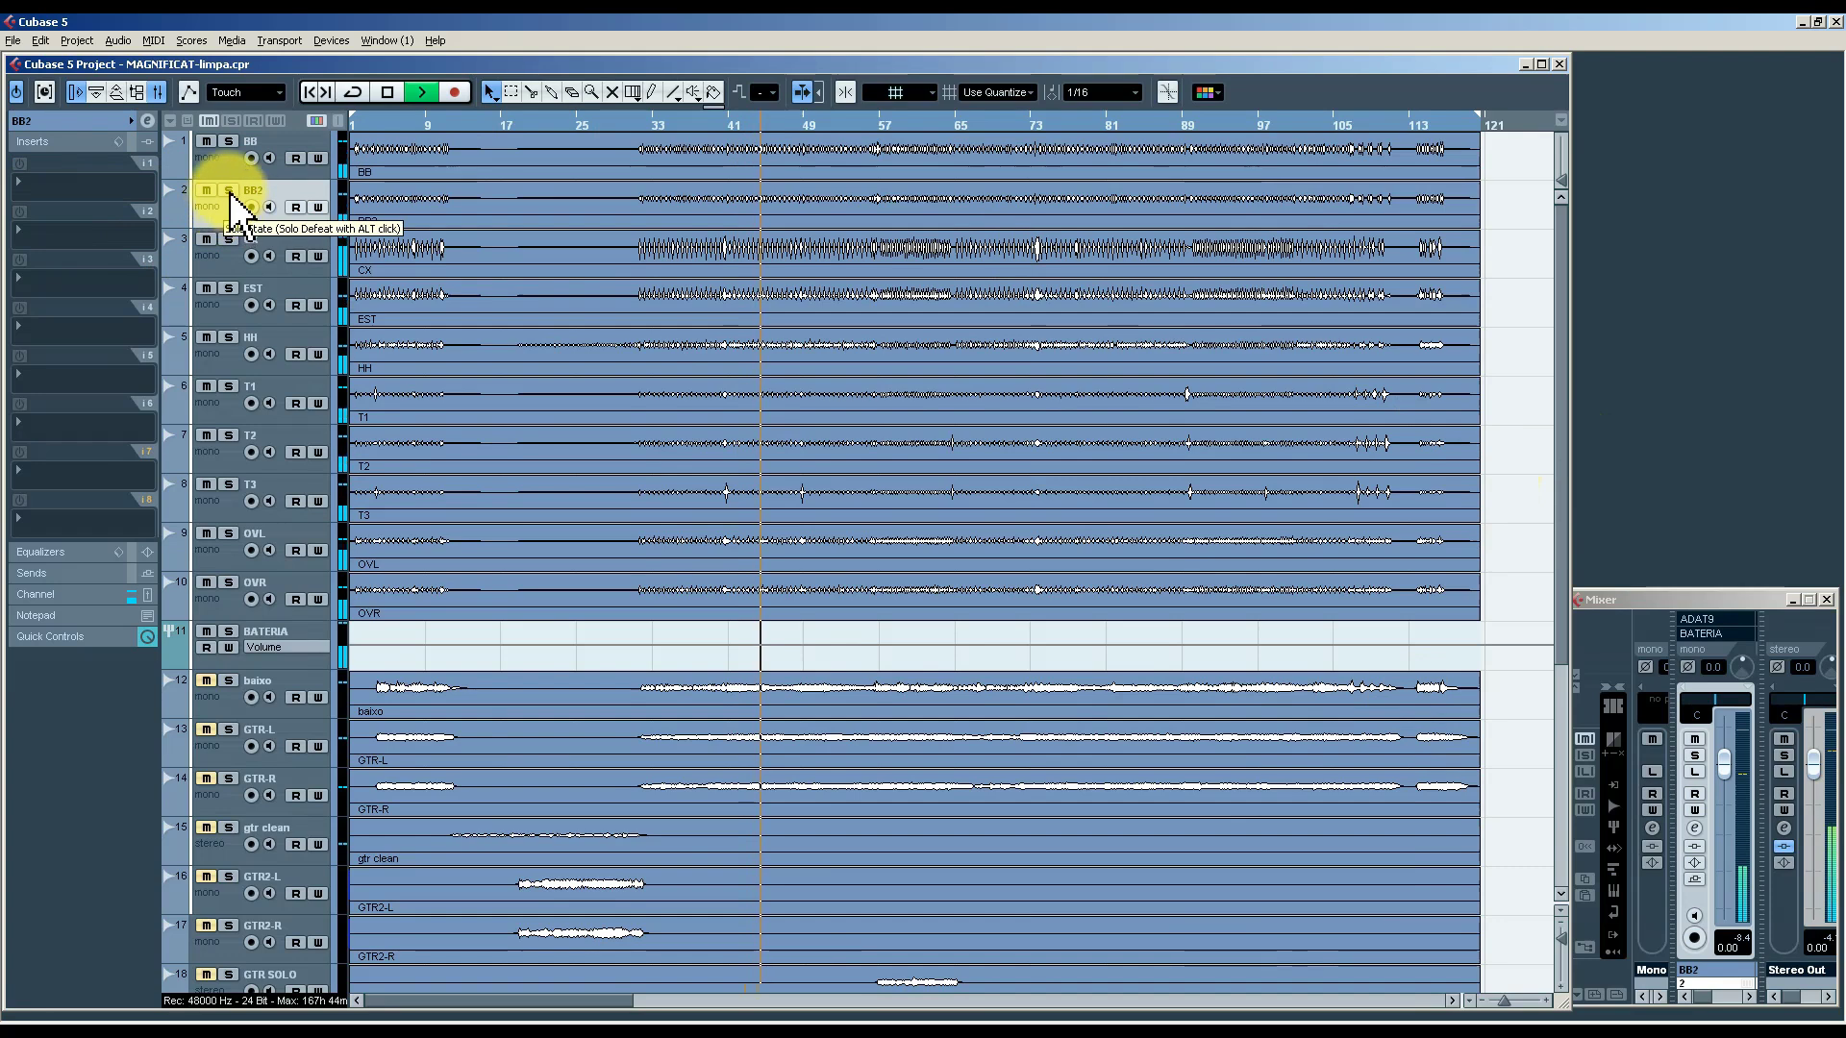
{"action": "left_click", "coordinate": [229, 191]}
{"action": "left_click", "coordinate": [70, 121]}
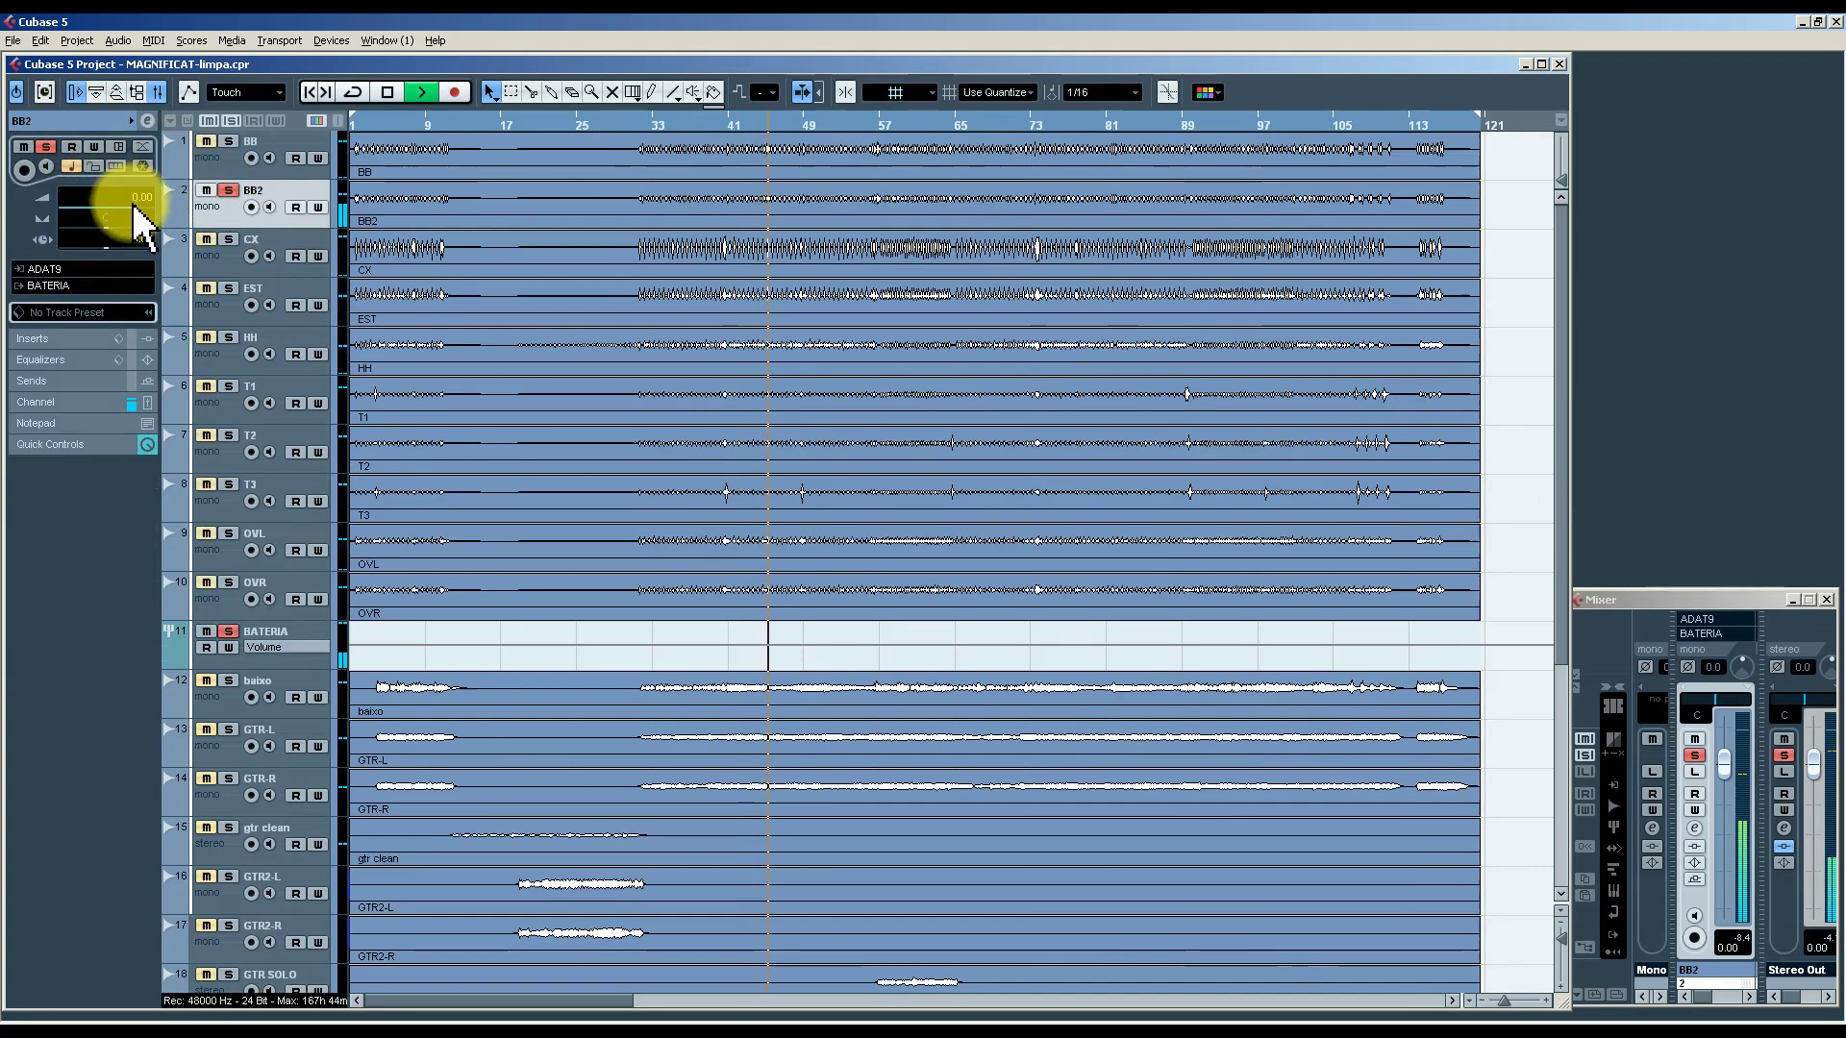
{"action": "left_click_drag", "start_coordinate": [134, 205], "coordinate": [161, 215]}
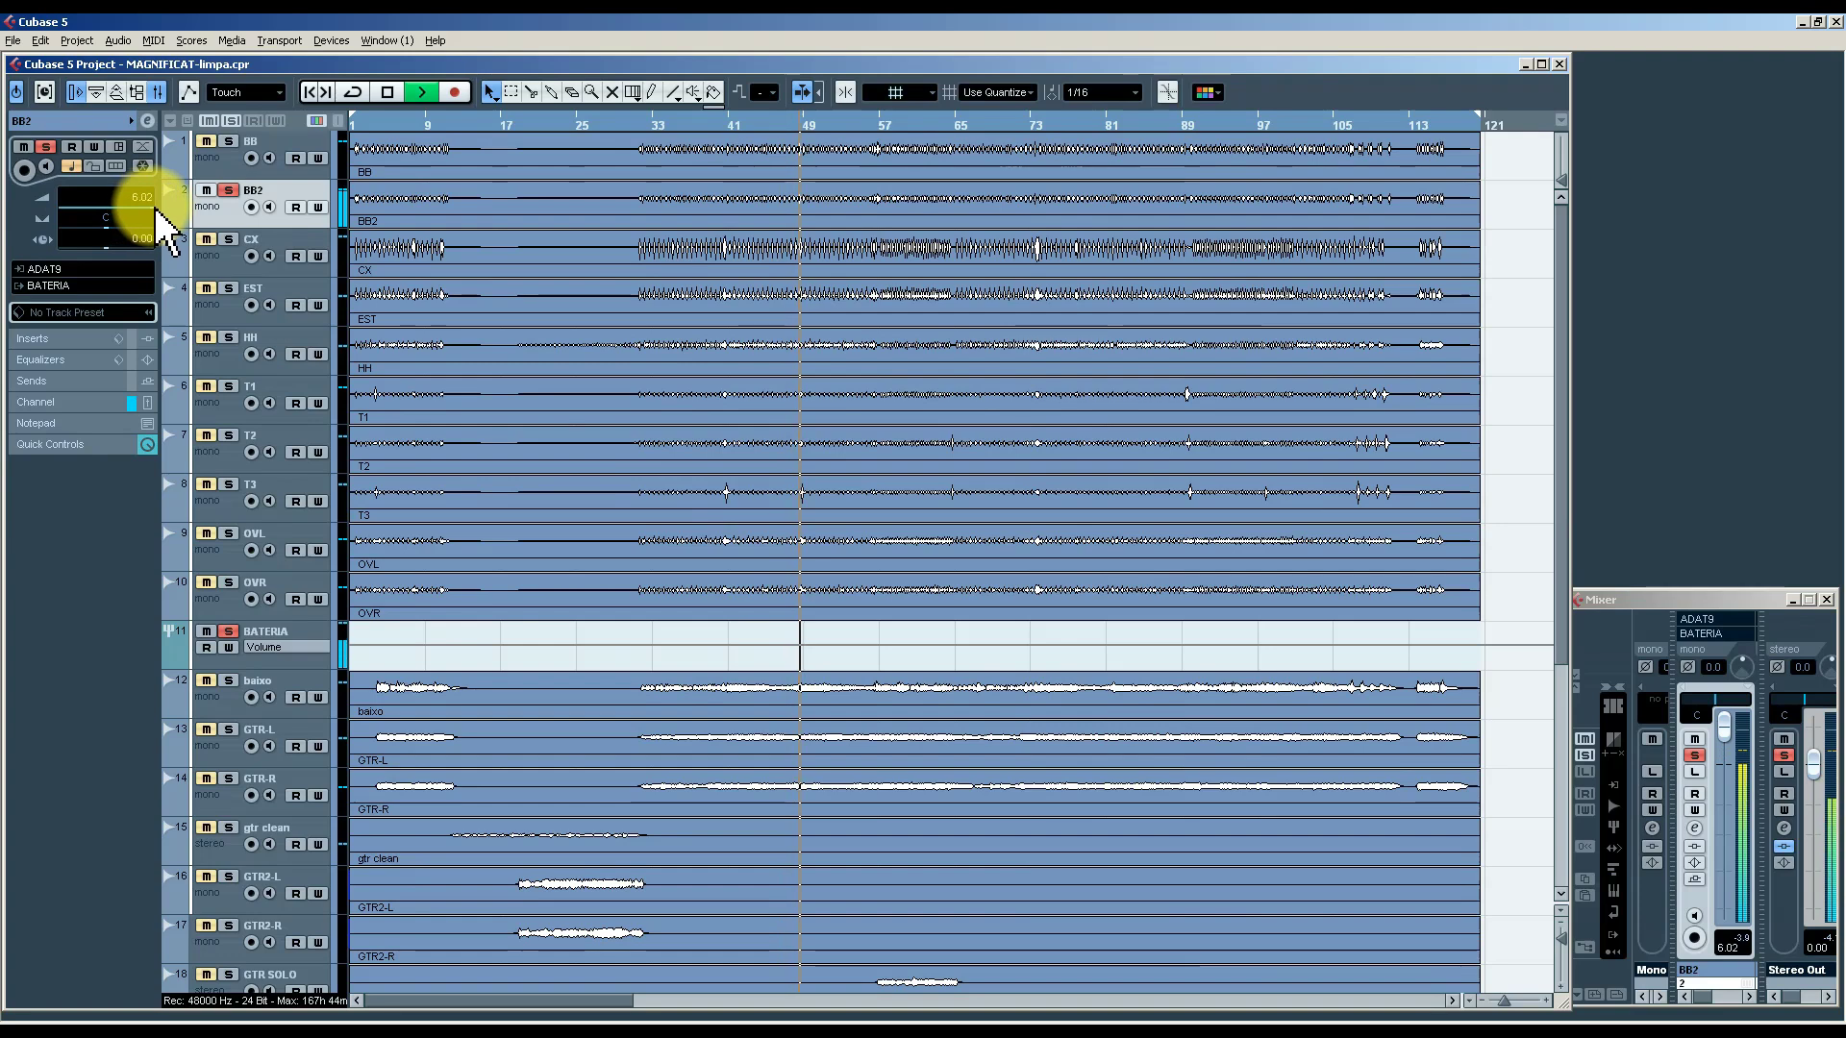
{"action": "left_click", "coordinate": [228, 190]}
Review the BB, CX and EST track settings during playback and pan the HH track to R40.
{"action": "left_click", "coordinate": [226, 165]}
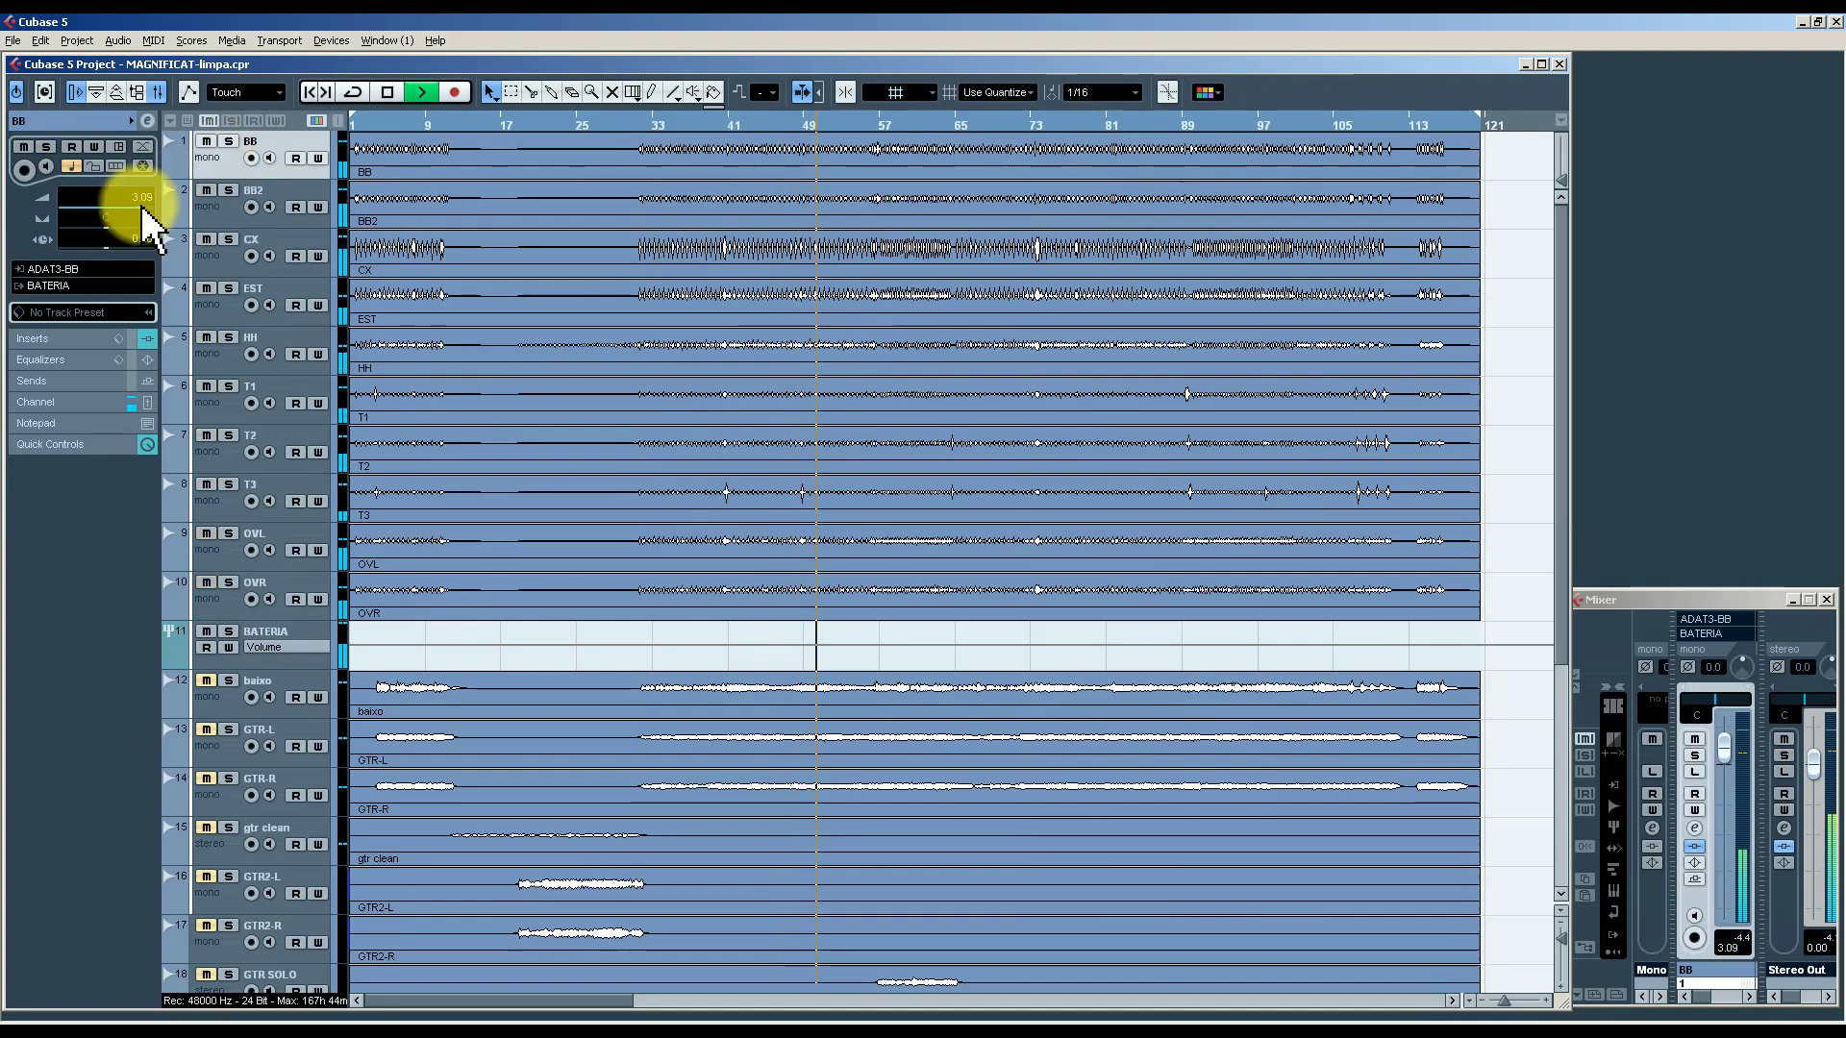
{"action": "left_click", "coordinate": [218, 258]}
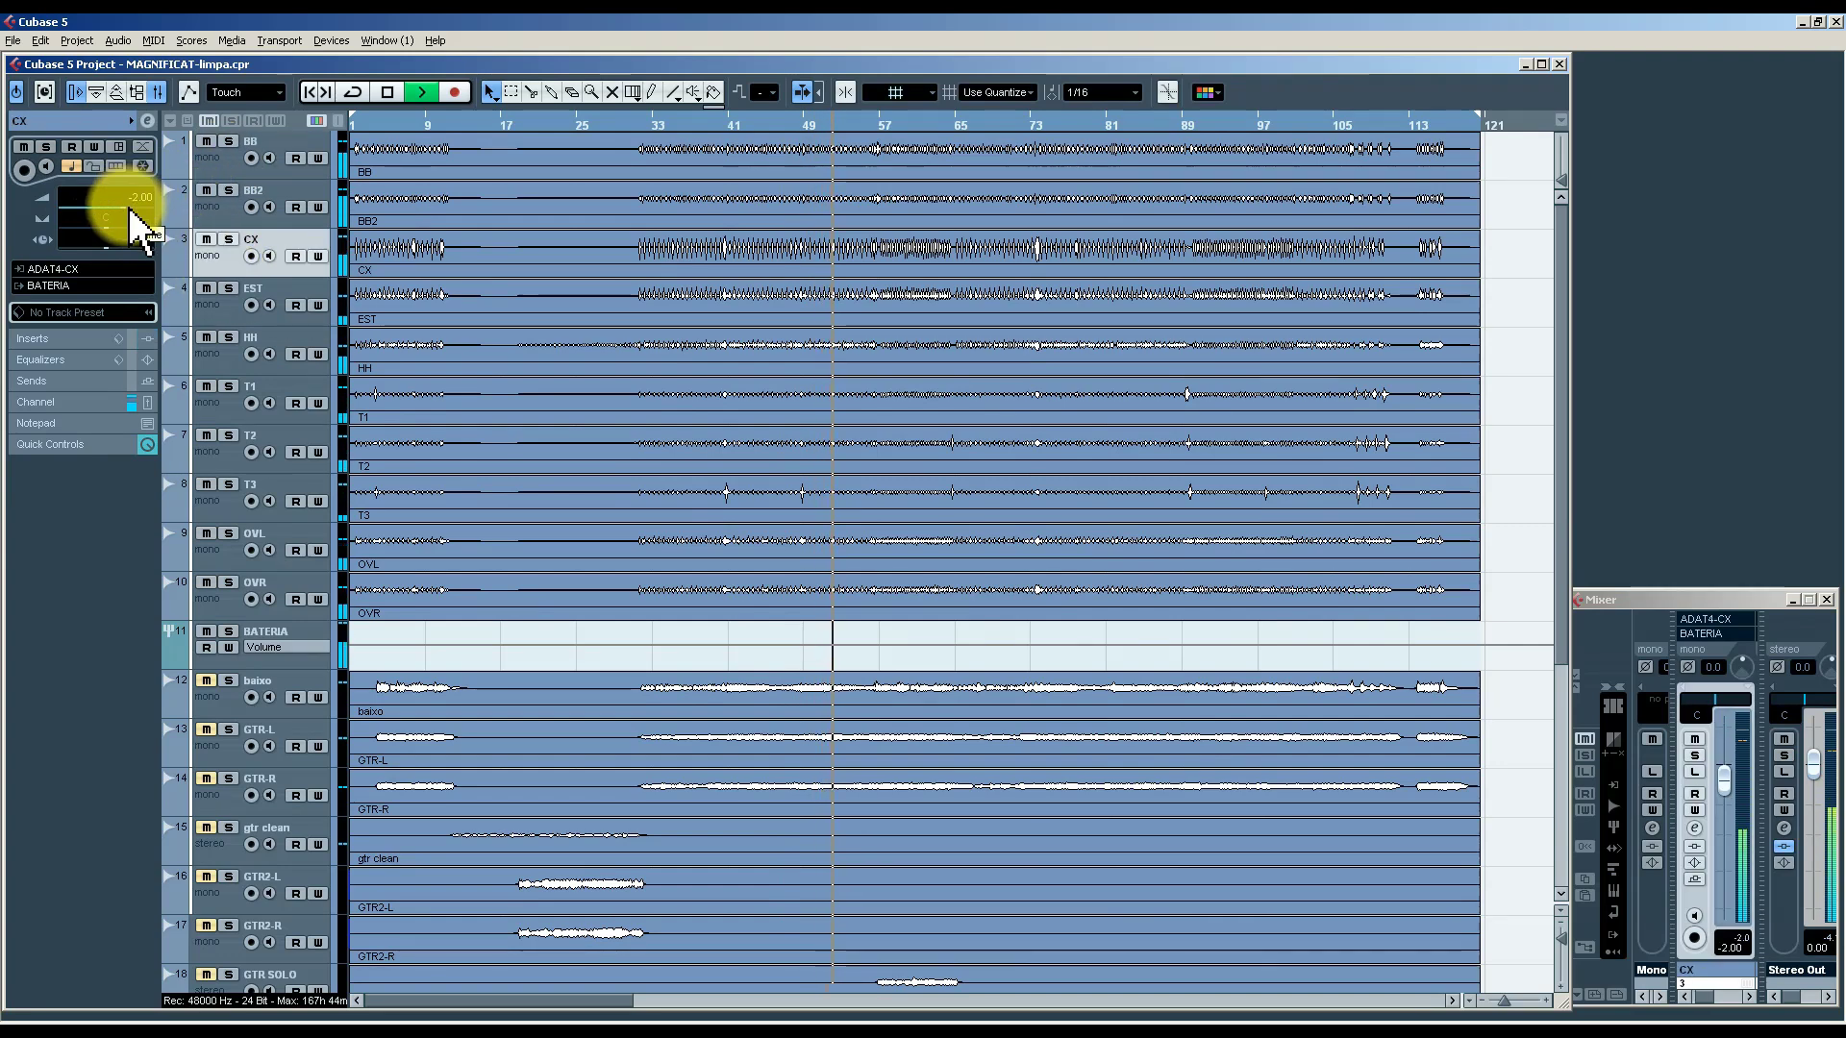
{"action": "left_click", "coordinate": [218, 321]}
{"action": "left_click", "coordinate": [217, 371]}
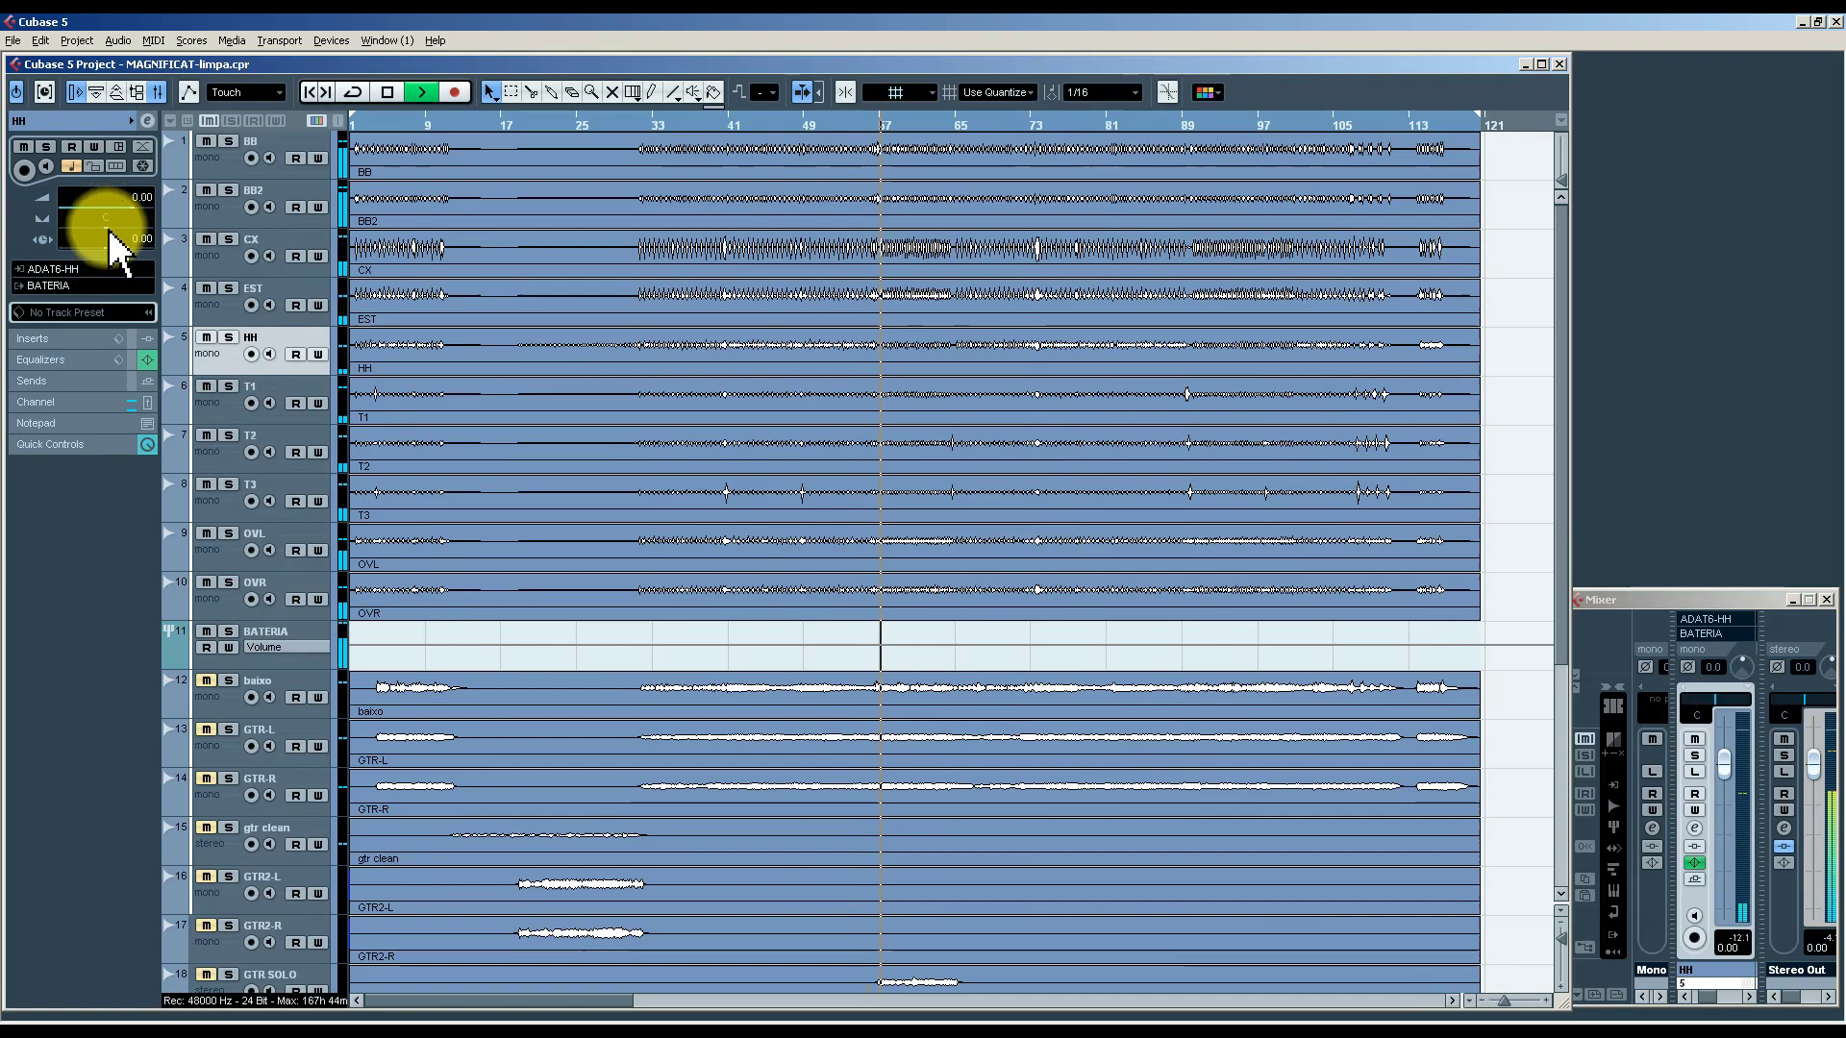
{"action": "left_click_drag", "start_coordinate": [111, 248], "coordinate": [125, 252]}
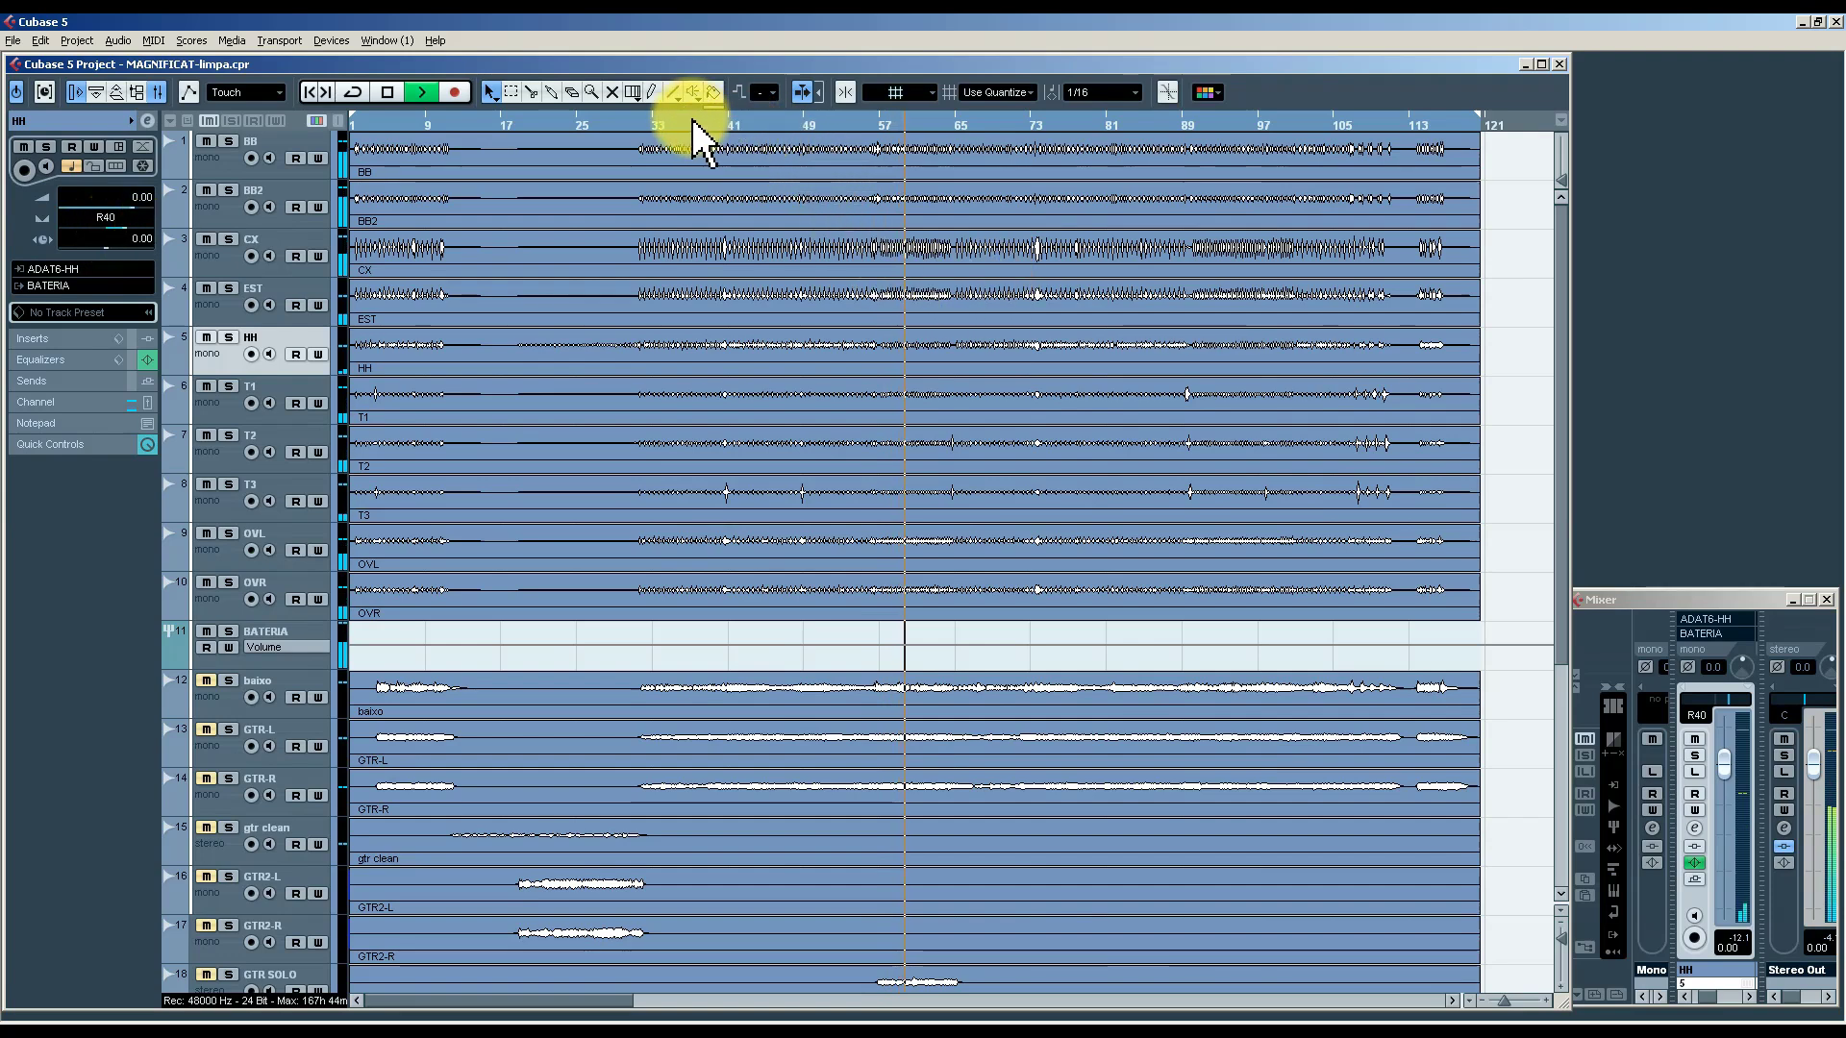
Replay HH in solo from about bar 33, comparing its sound with EQ band 1's high-pass filter off and on.
{"action": "left_click", "coordinate": [652, 123]}
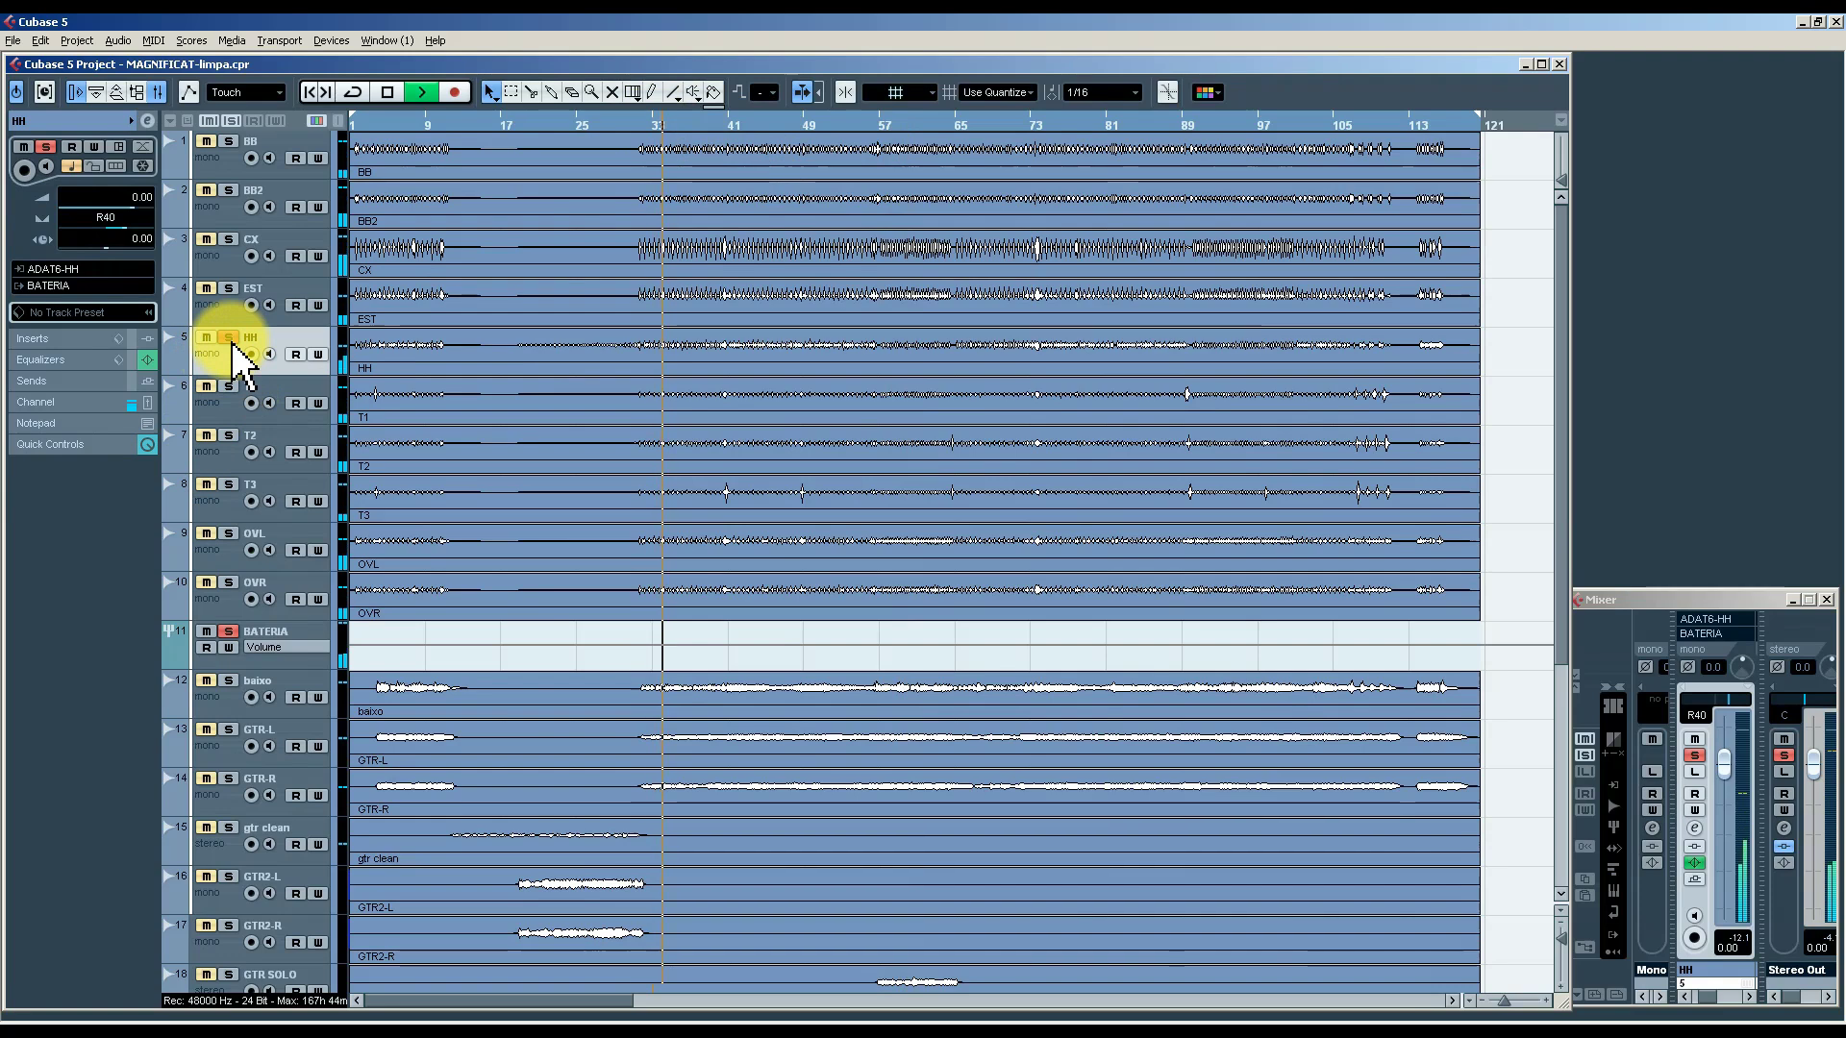
{"action": "left_click", "coordinate": [147, 122]}
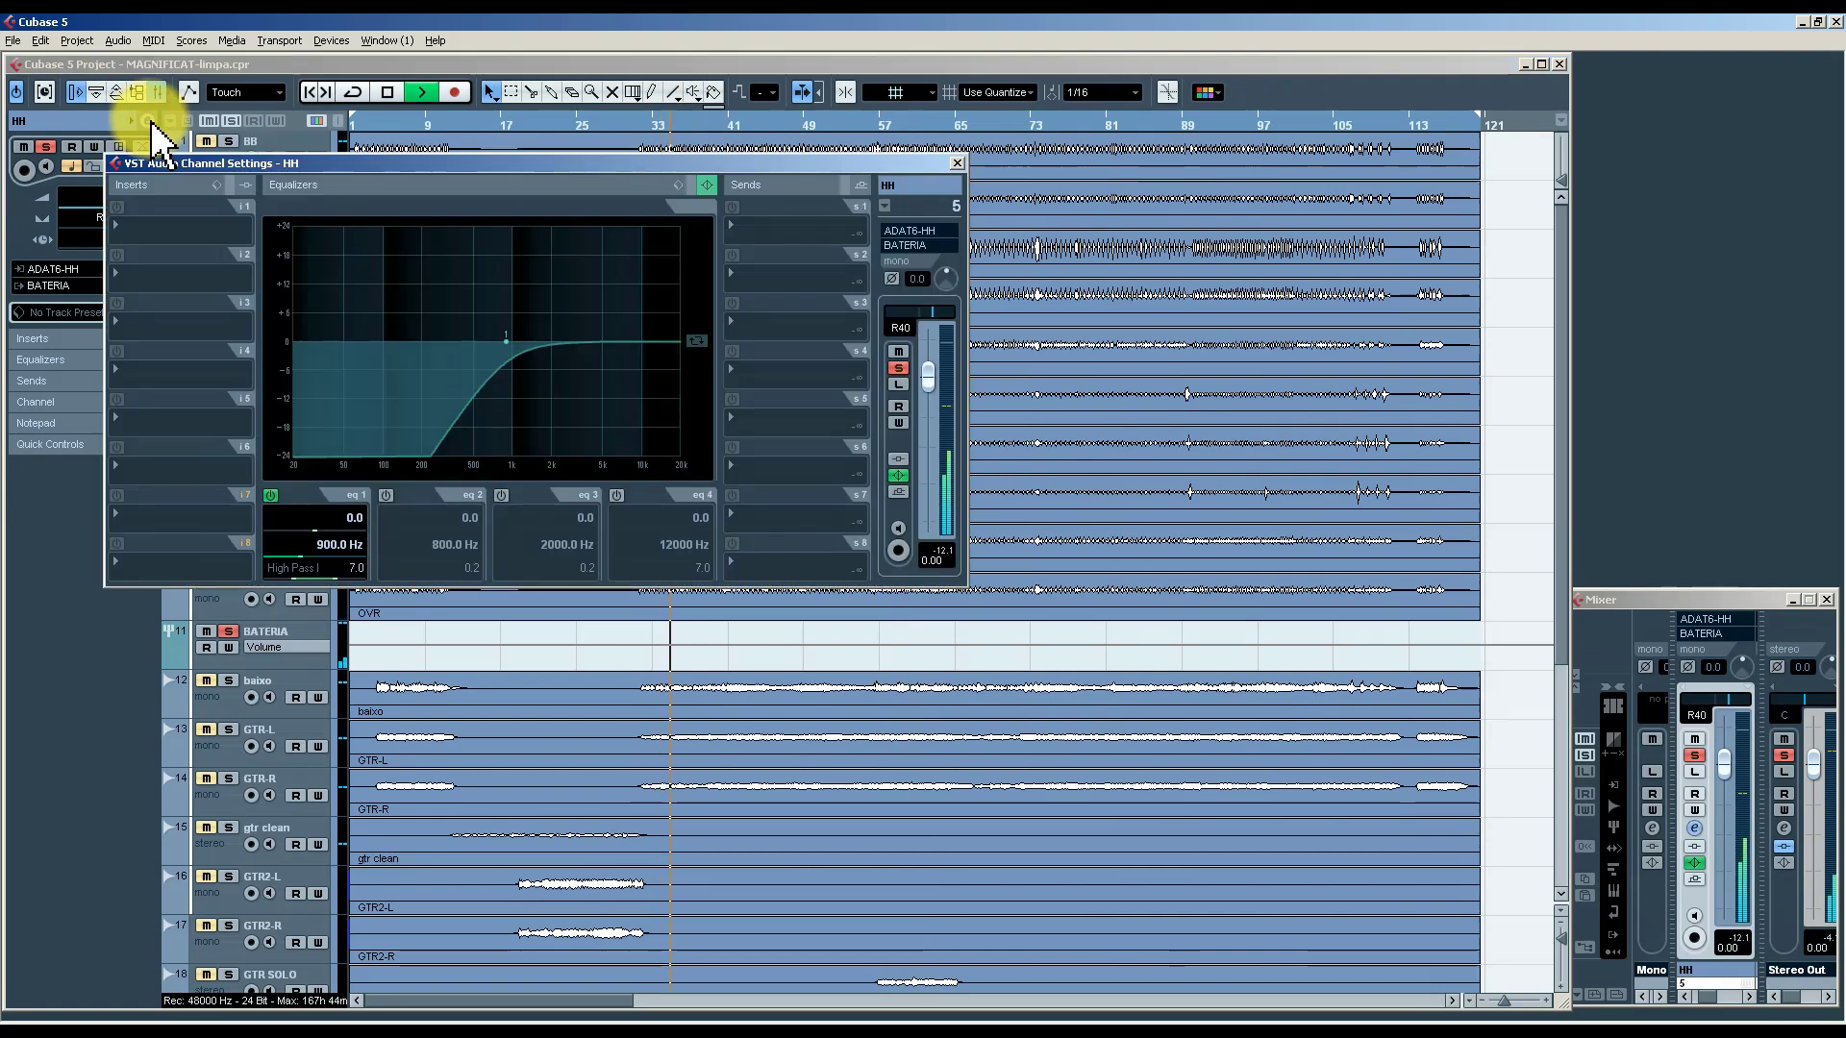
{"action": "left_click", "coordinate": [350, 545]}
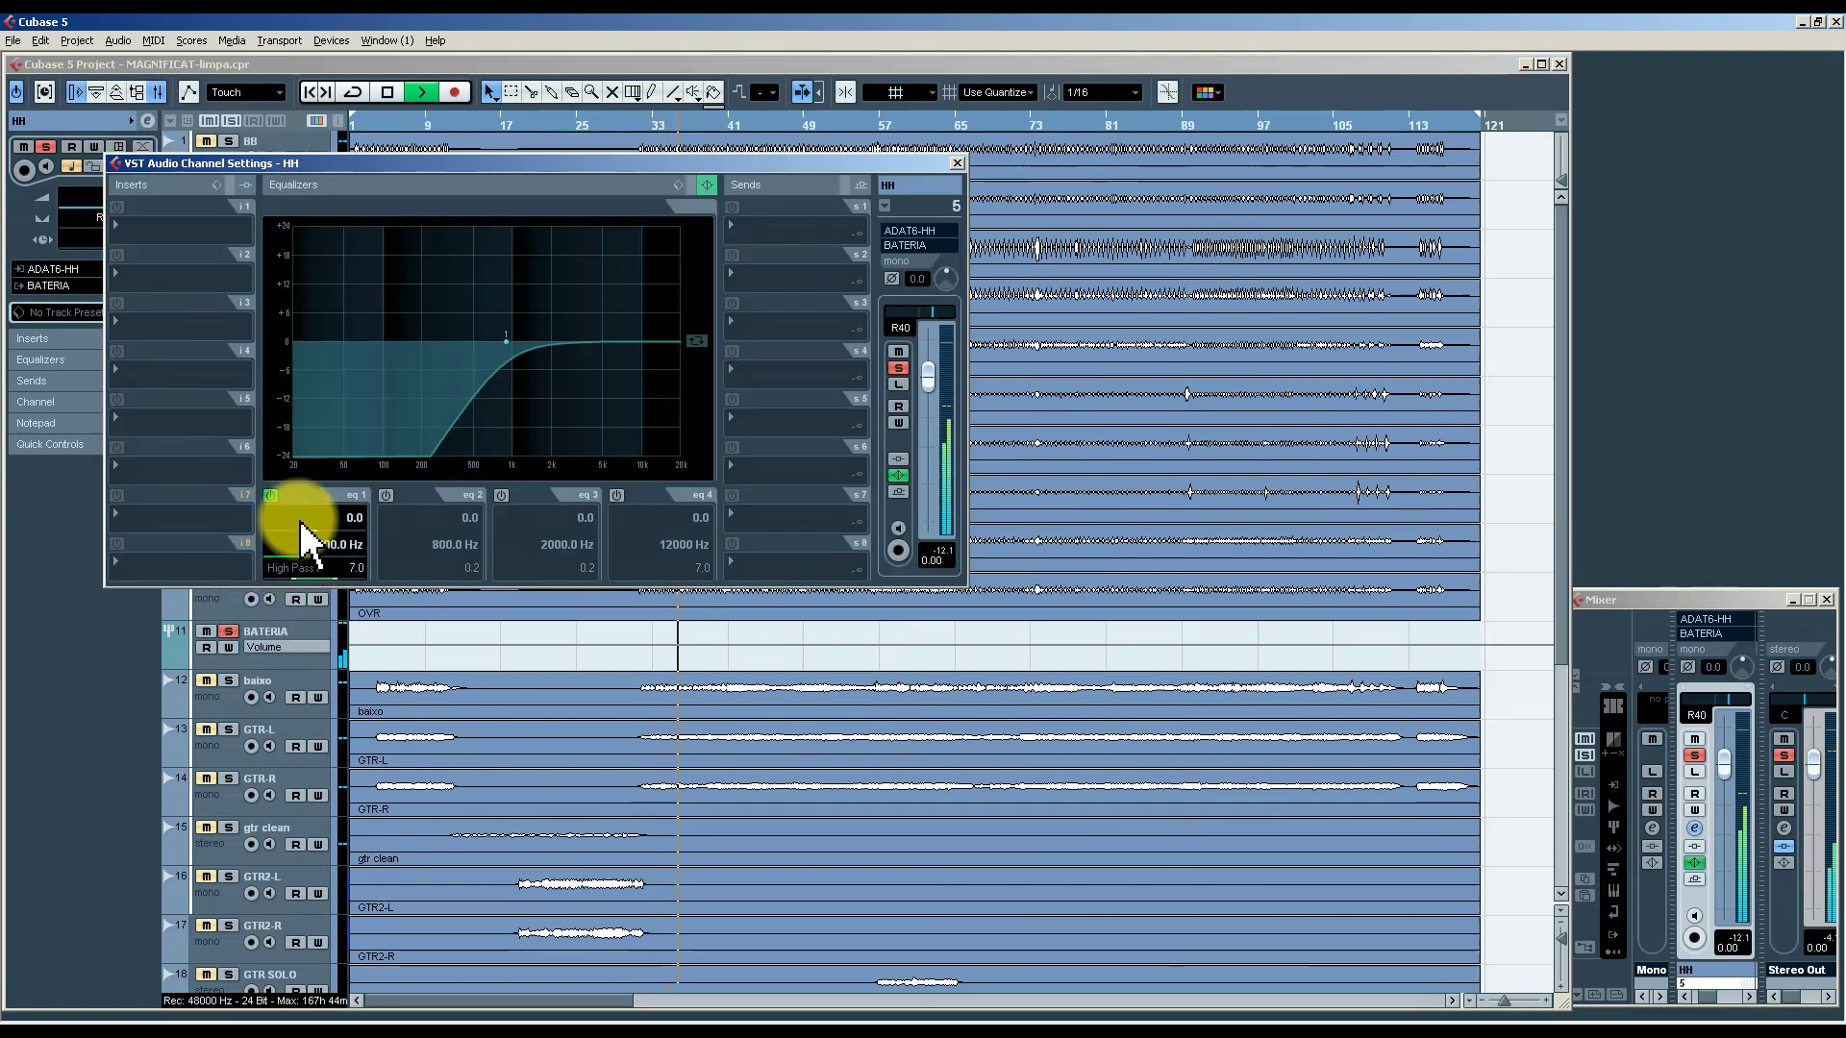
{"action": "left_click", "coordinate": [270, 496]}
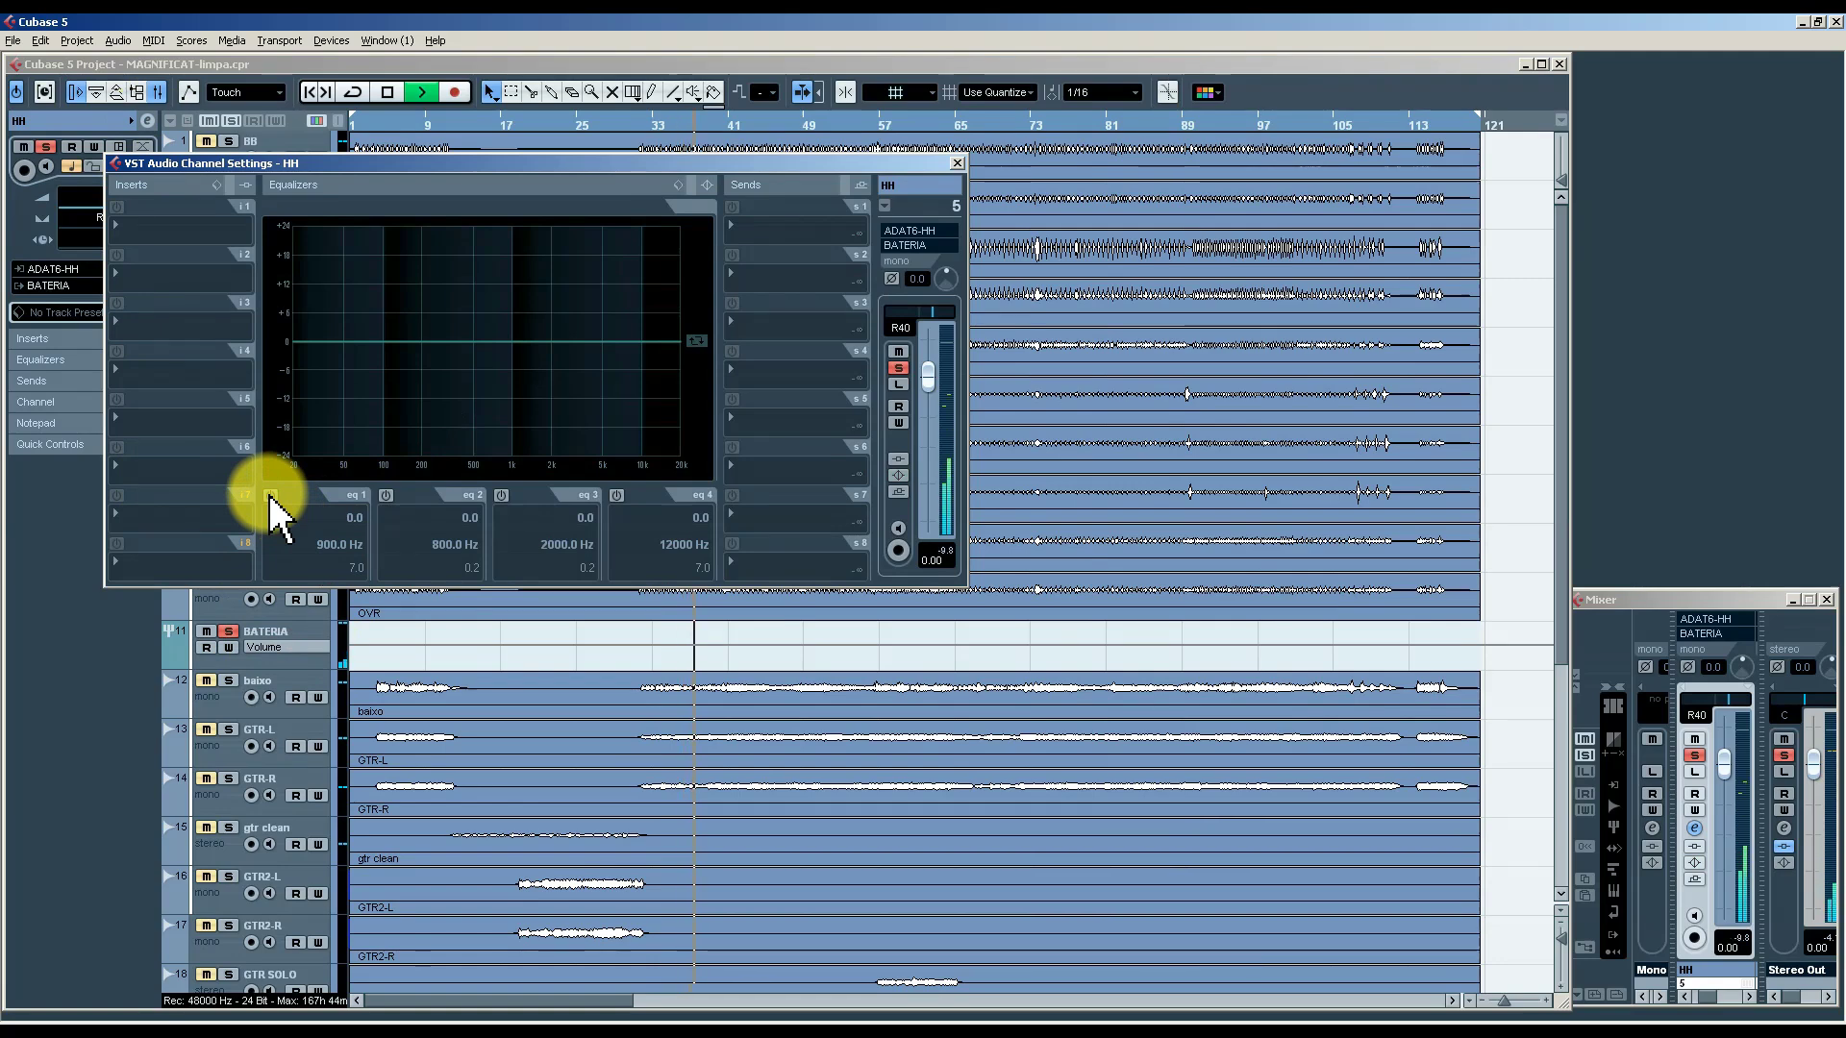
{"action": "left_click", "coordinate": [270, 496]}
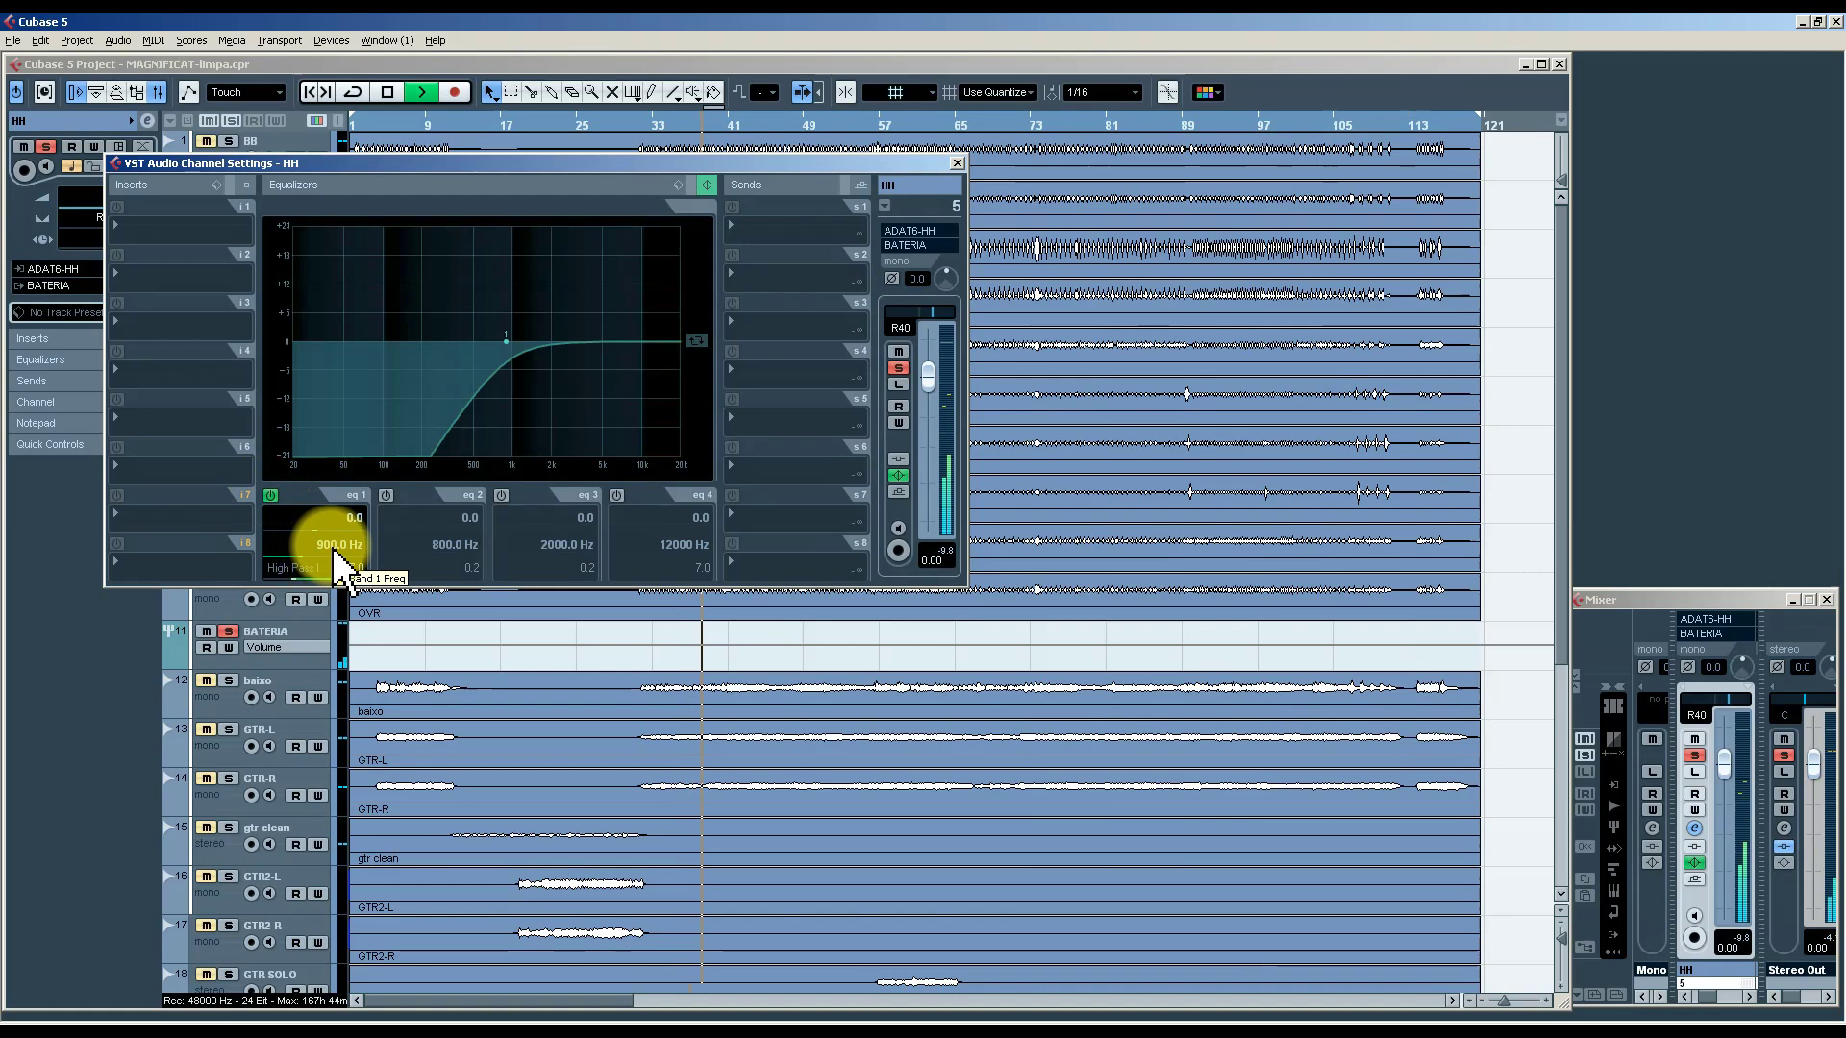
{"action": "left_click", "coordinate": [957, 164]}
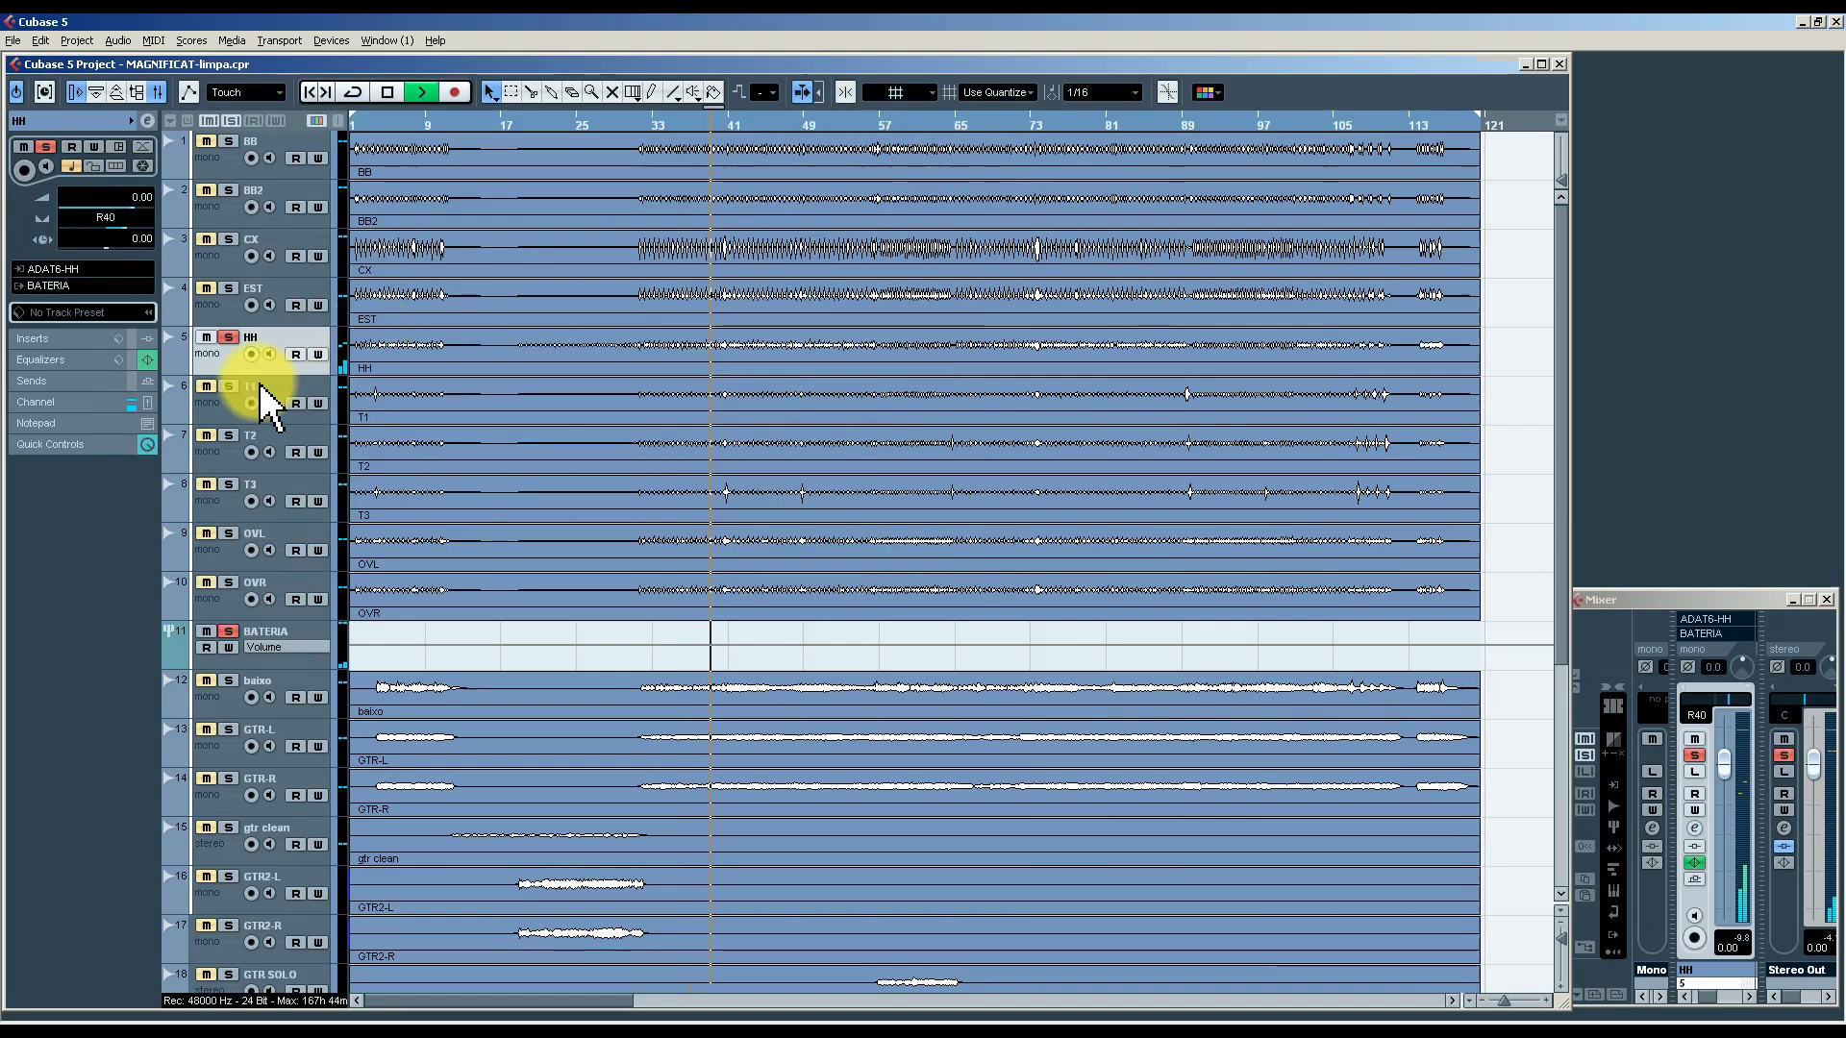
{"action": "left_click", "coordinate": [229, 336]}
Pan the T1 track to R45.
{"action": "left_click", "coordinate": [223, 413]}
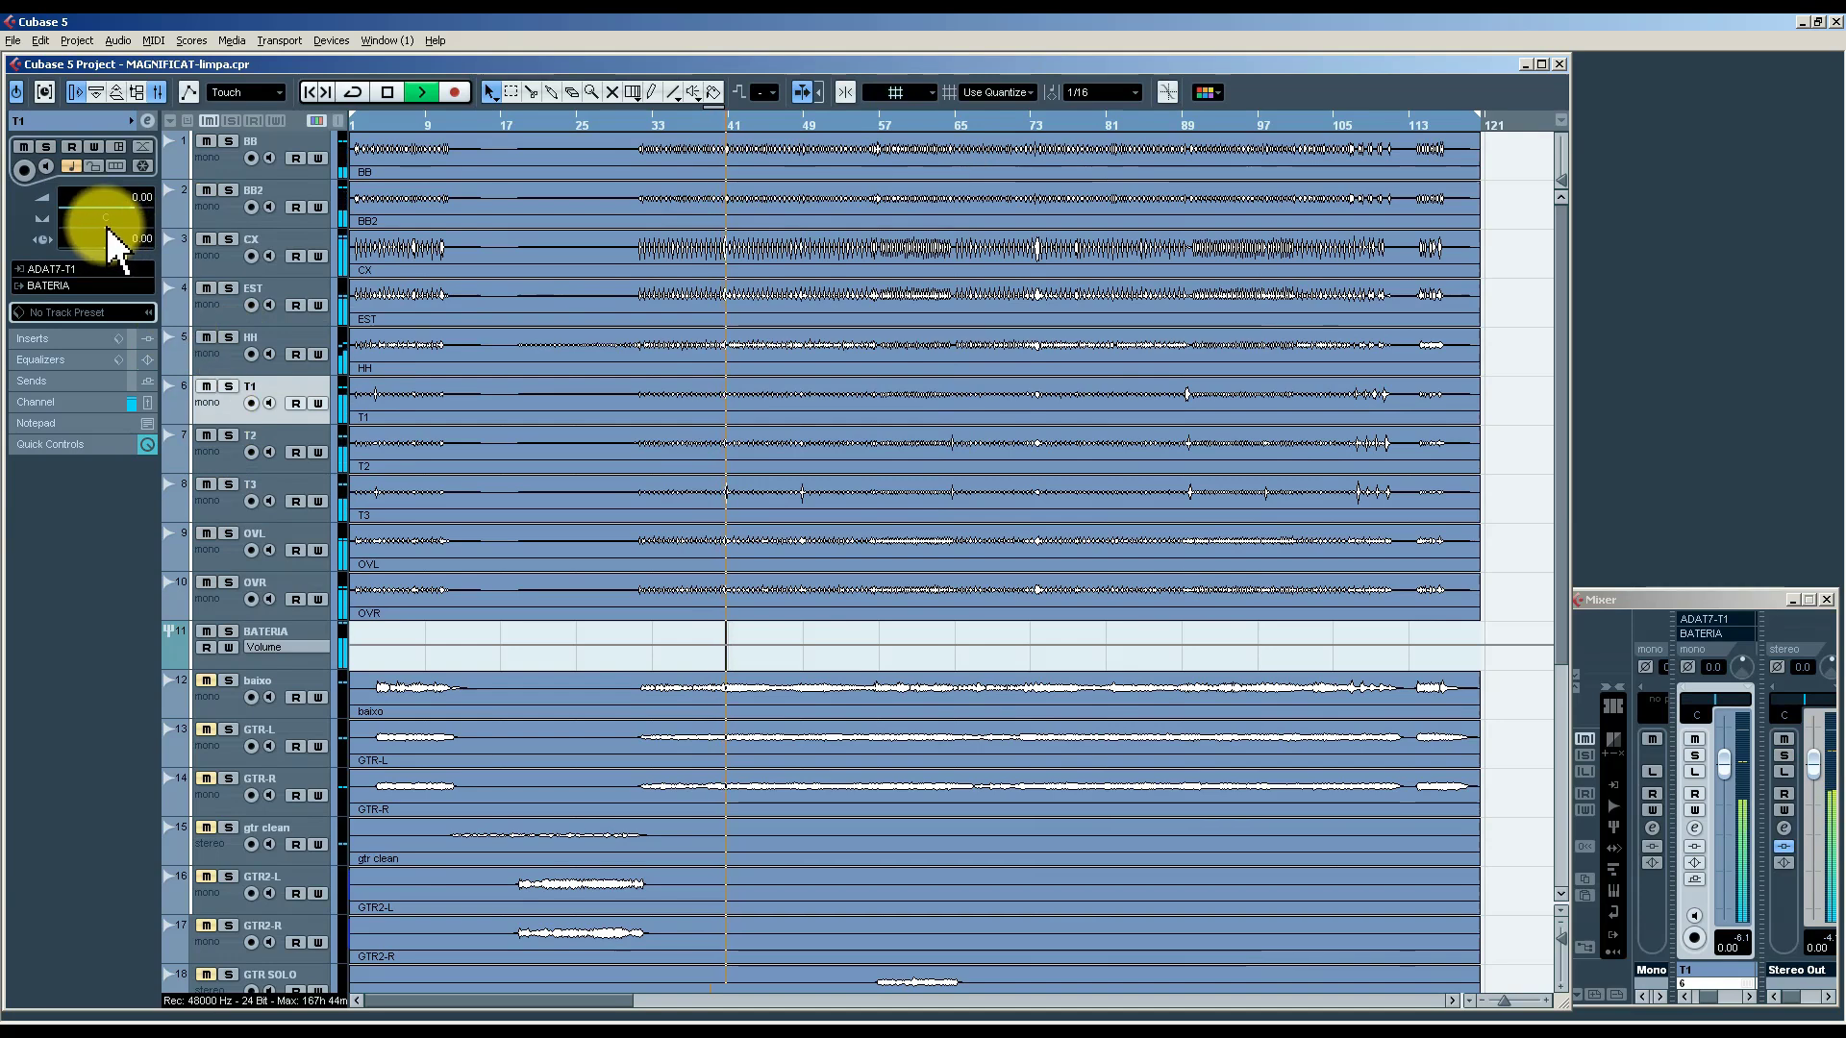
{"action": "left_click_drag", "start_coordinate": [107, 232], "coordinate": [122, 232]}
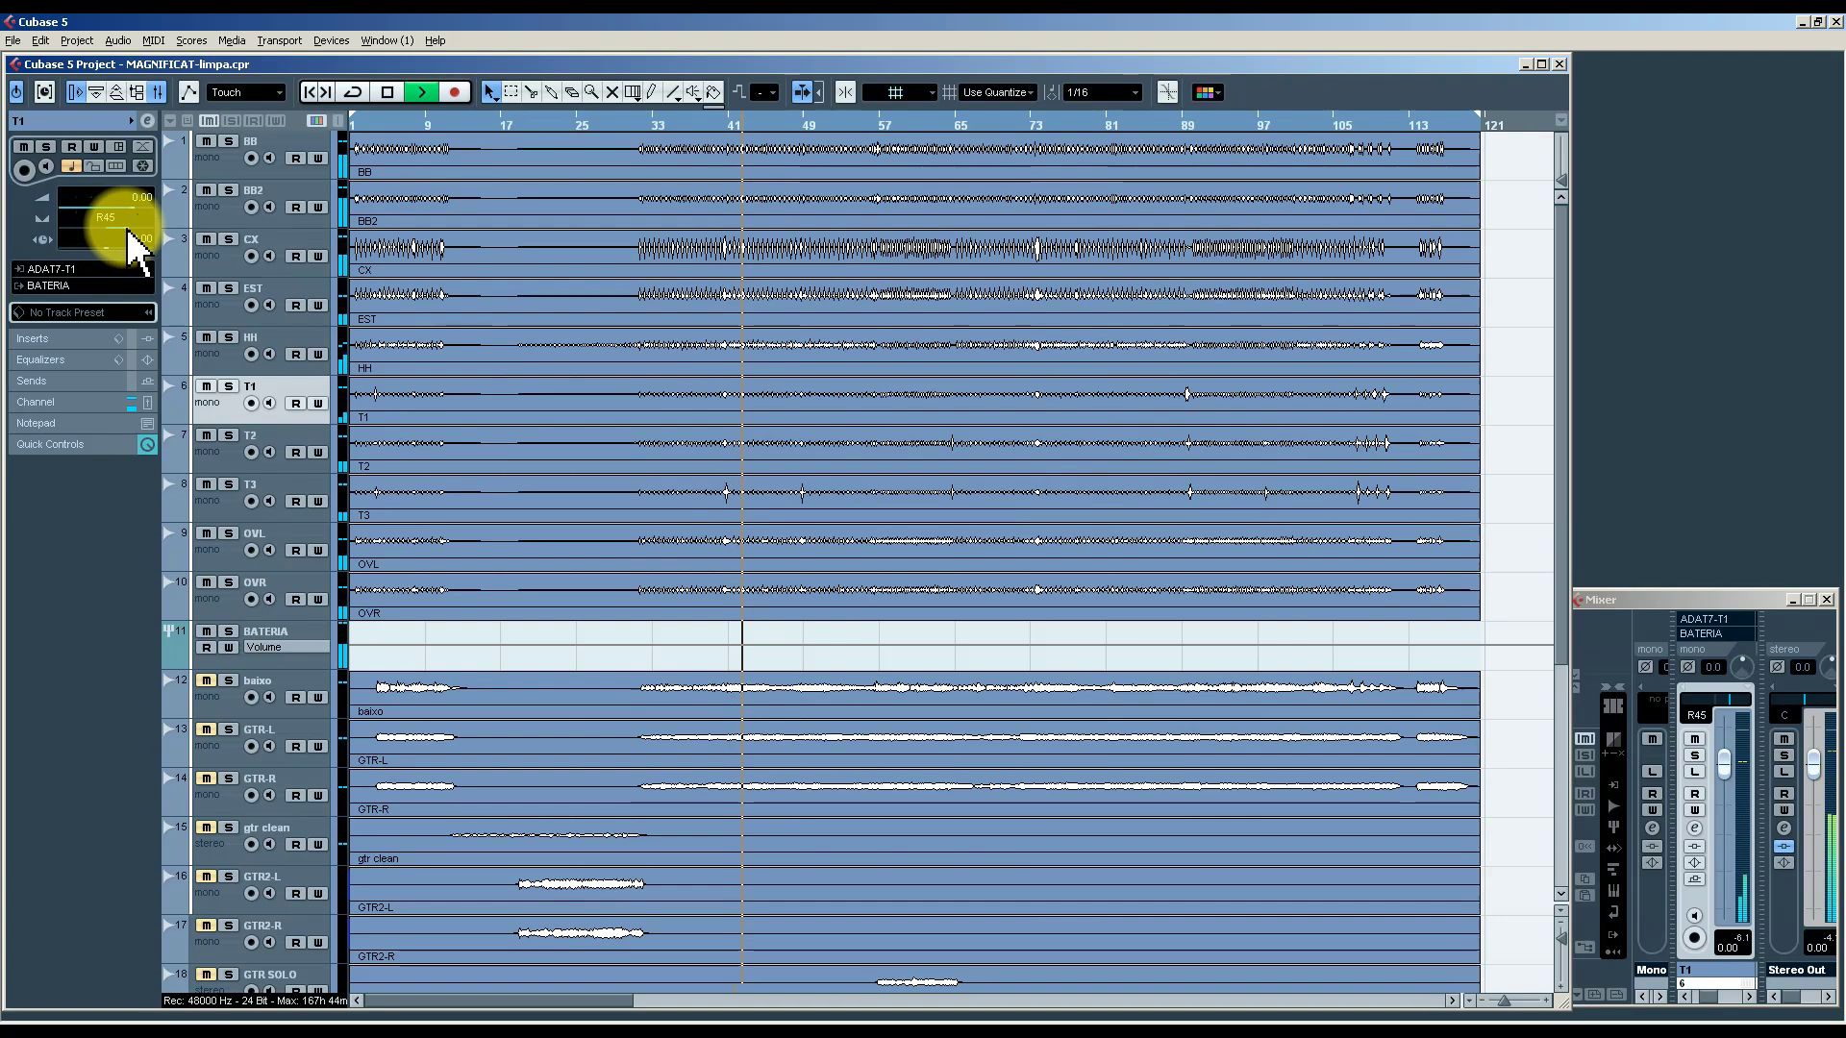
Pan the T2 track to L11 and the T3 track to L53.
{"action": "left_click", "coordinate": [216, 461]}
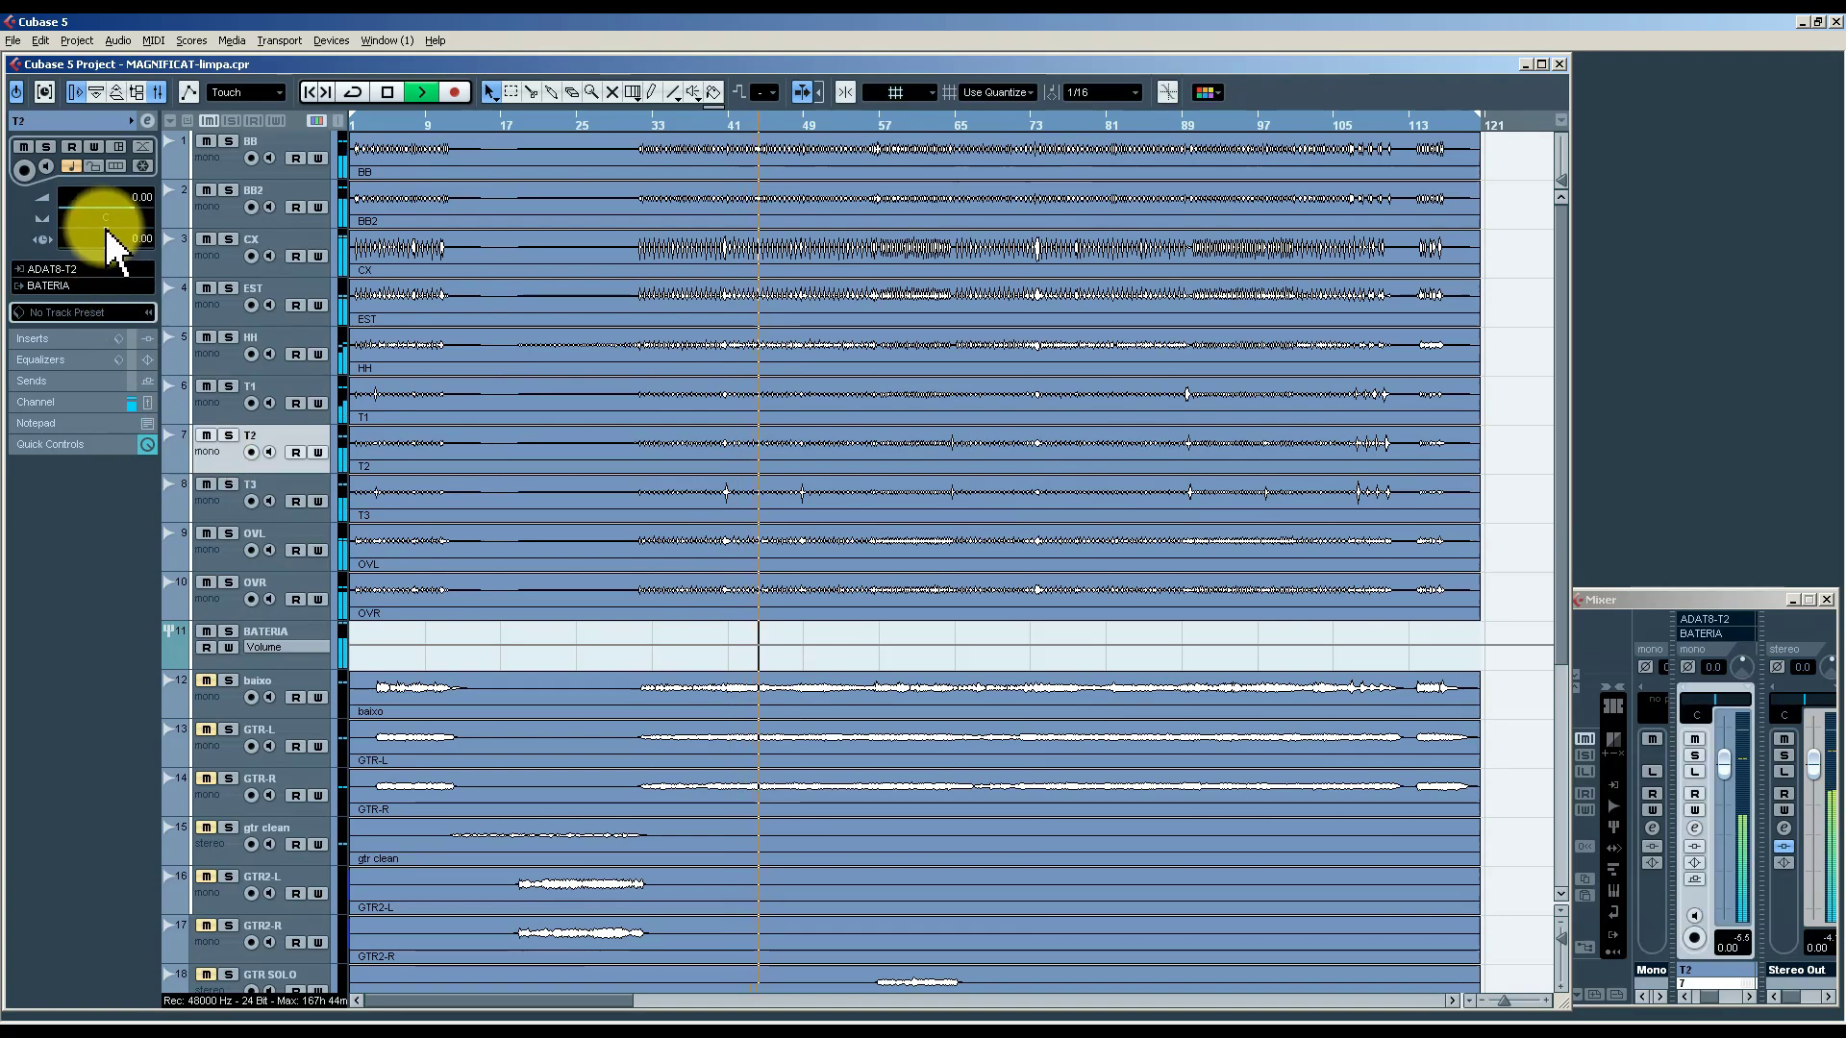
{"action": "left_click_drag", "start_coordinate": [104, 229], "coordinate": [103, 229]}
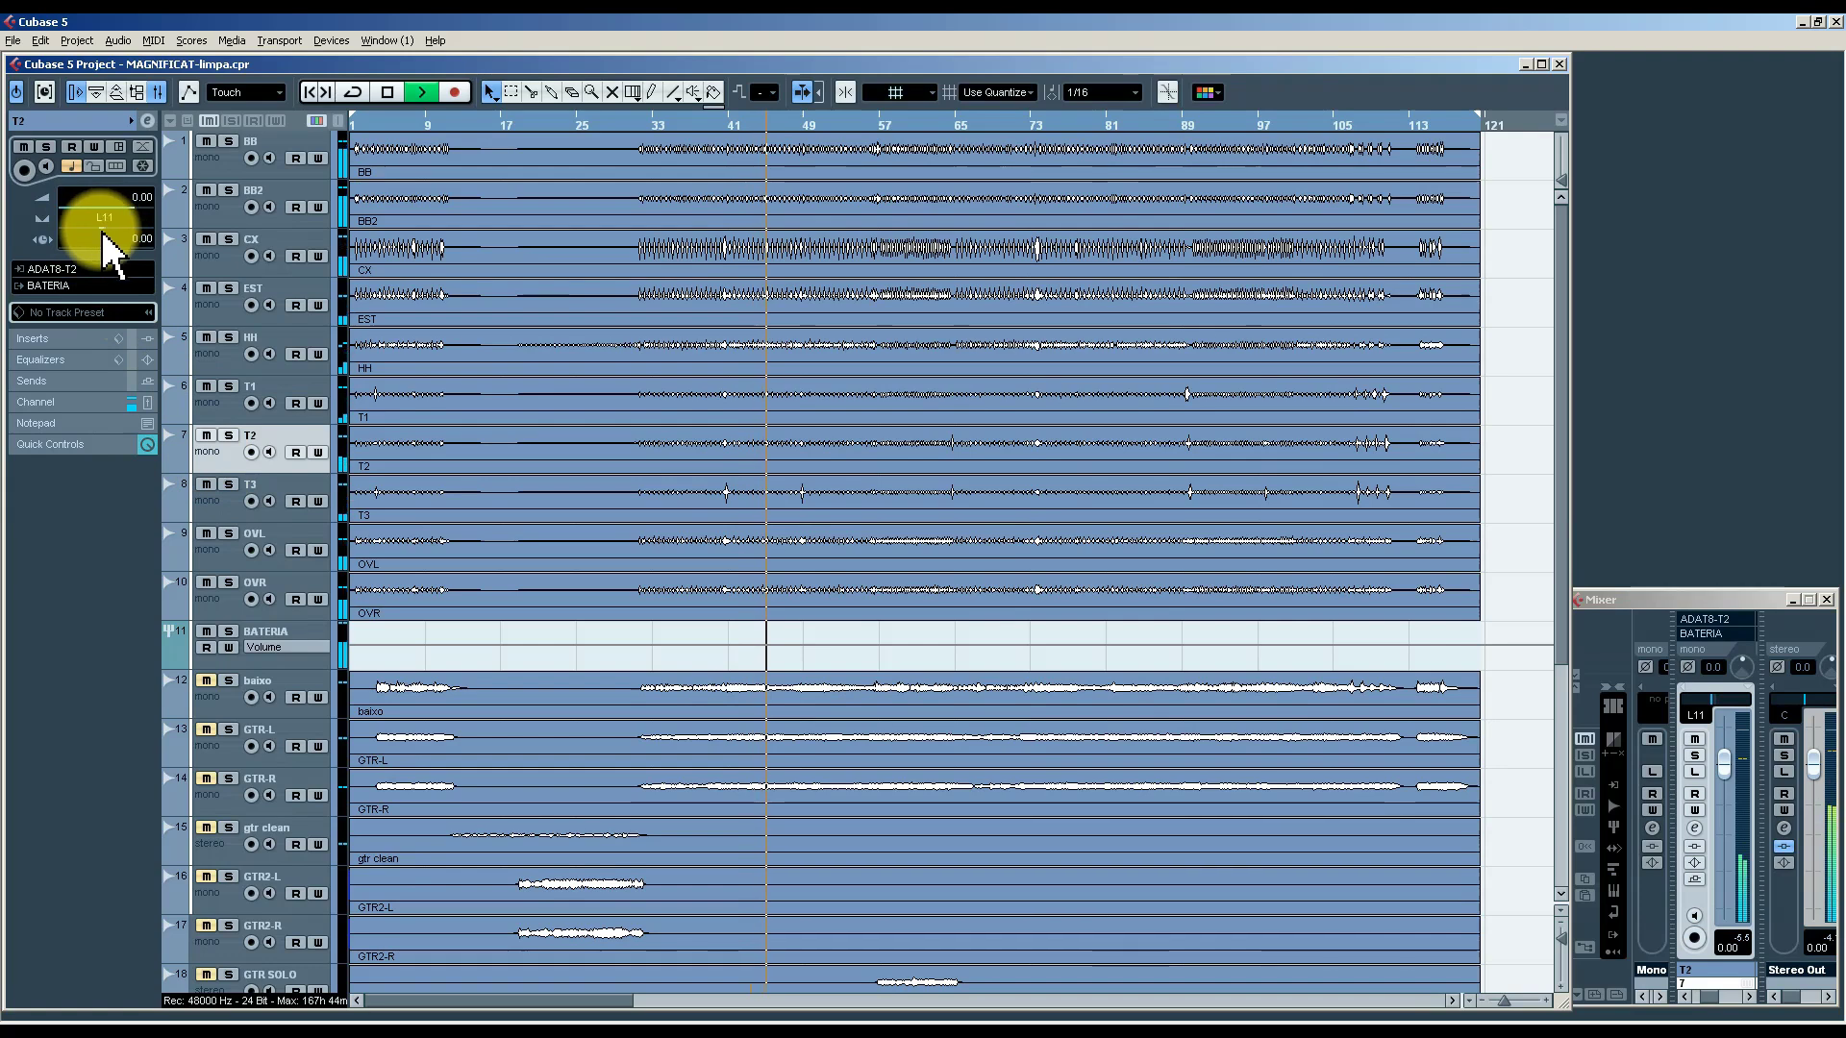
{"action": "left_click", "coordinate": [227, 502]}
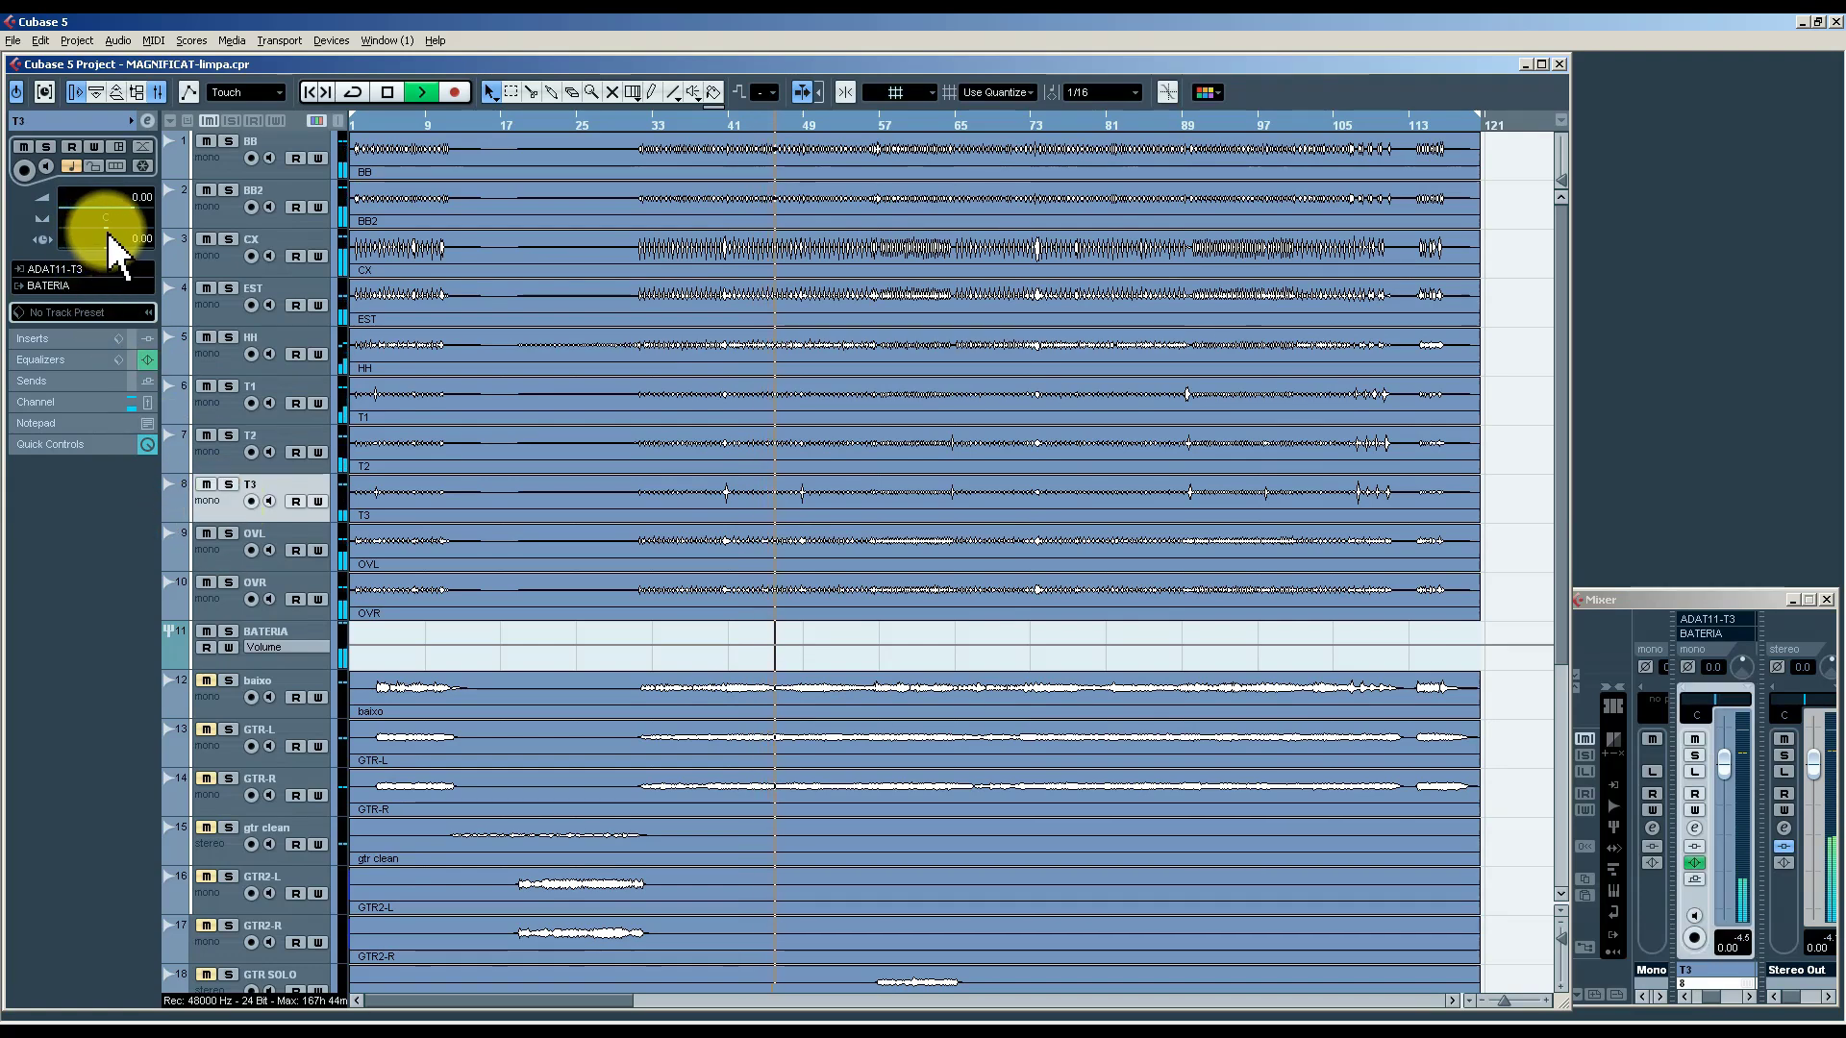
{"action": "left_click_drag", "start_coordinate": [91, 231], "coordinate": [83, 231]}
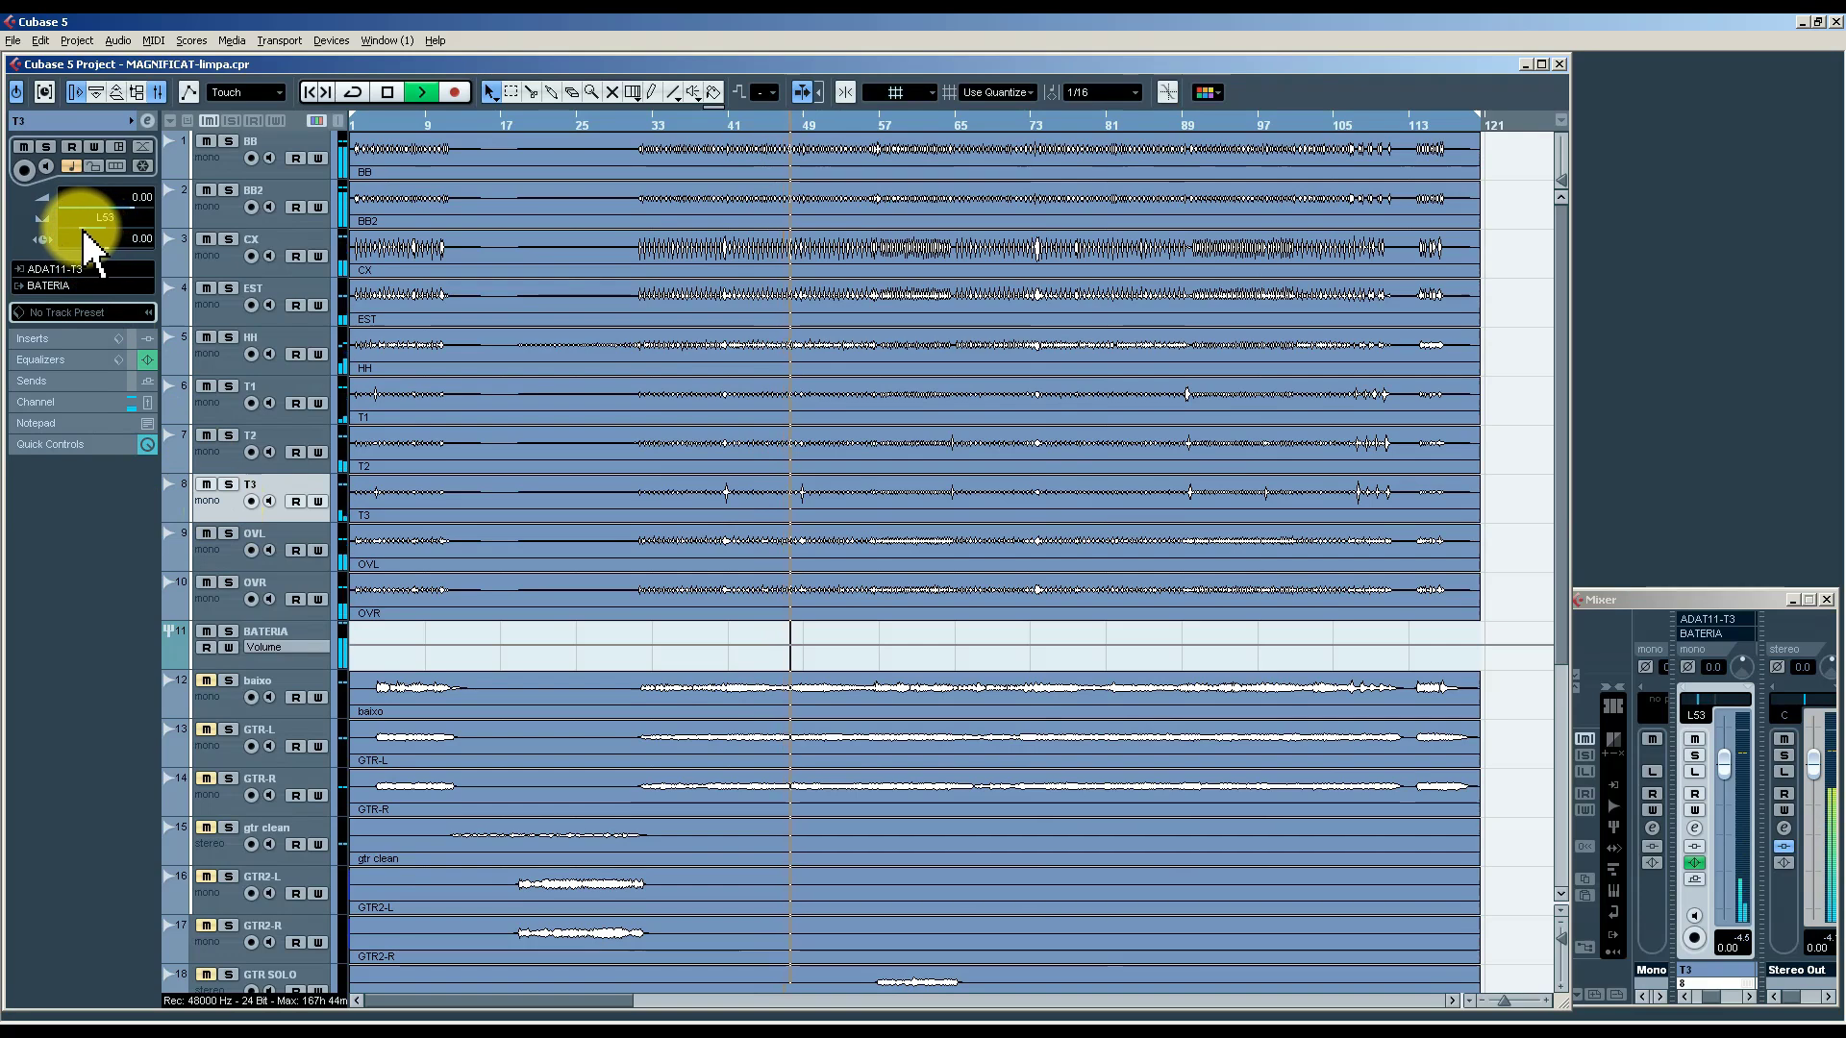
Pan the overhead tracks fully apart, OVL hard left and OVR hard right, keeping the OVL volume at 0.00.
{"action": "left_click", "coordinate": [217, 543]}
{"action": "left_click", "coordinate": [216, 589], "text": "shift"}
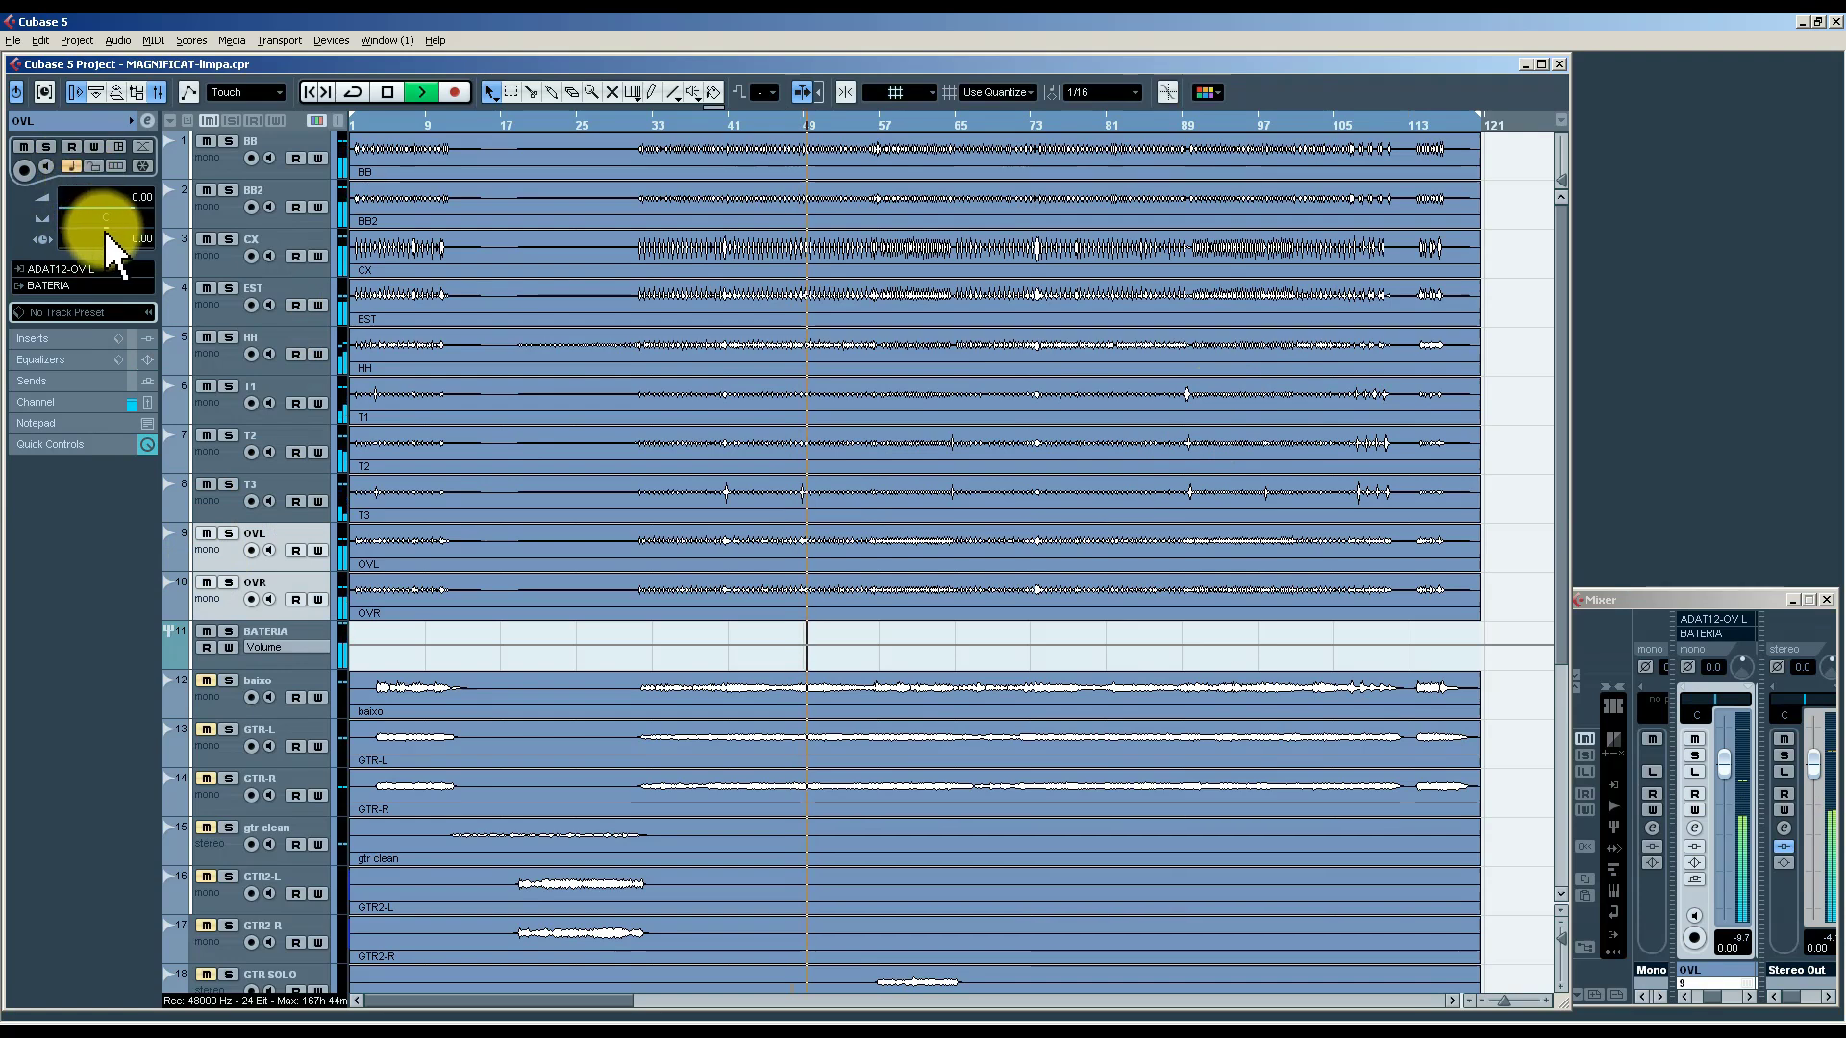
{"action": "left_click_drag", "start_coordinate": [106, 233], "coordinate": [16, 247]}
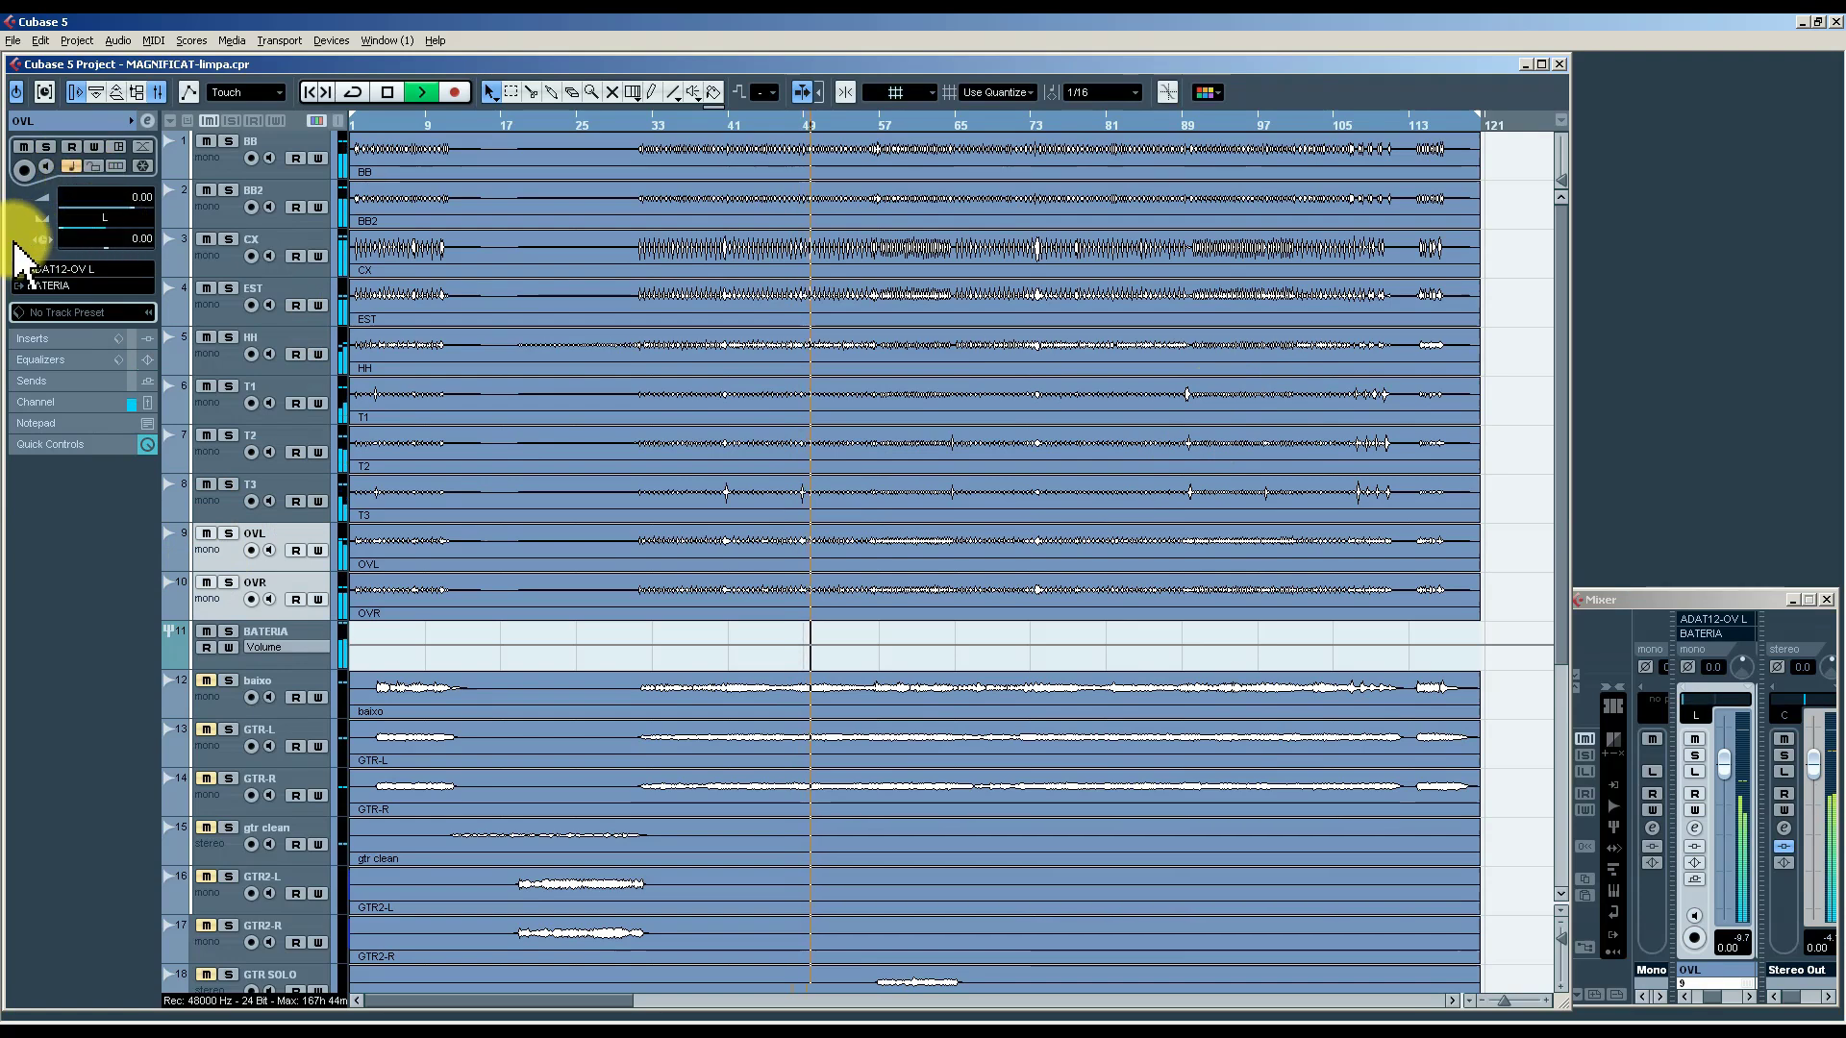
{"action": "left_click", "coordinate": [222, 604]}
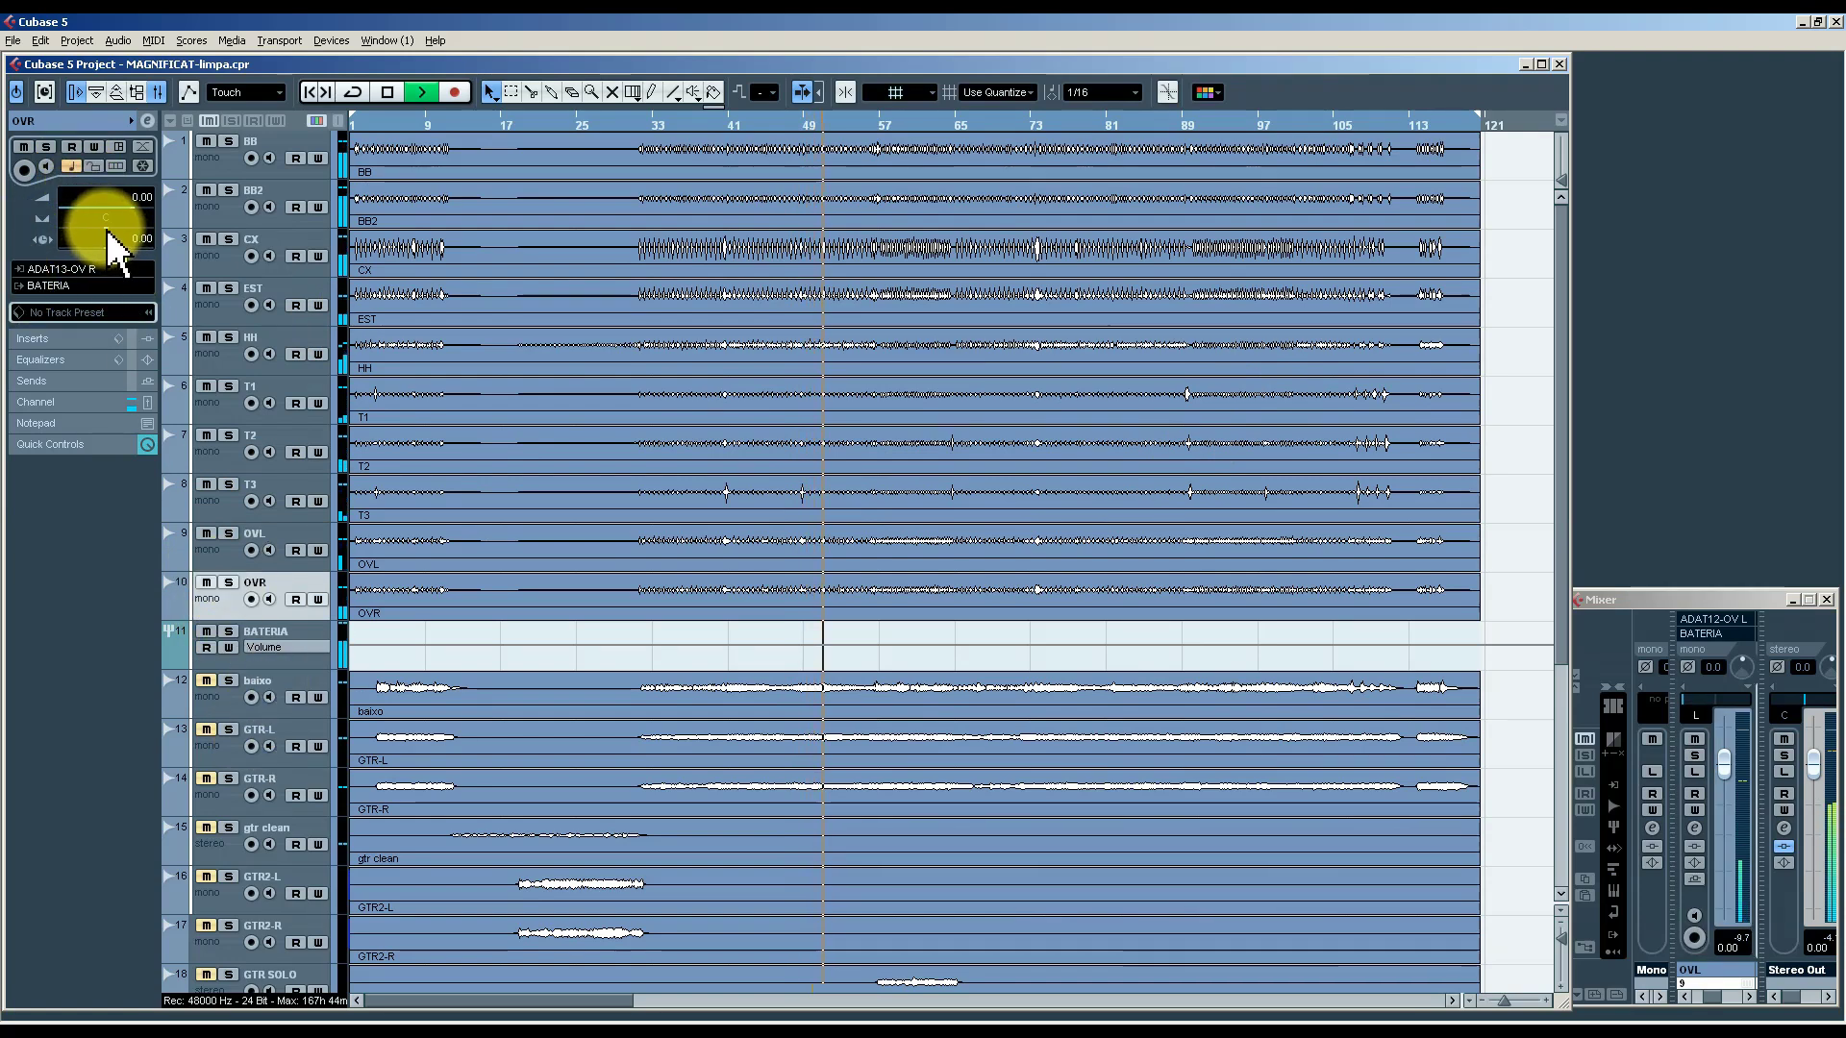
{"action": "left_click_drag", "start_coordinate": [107, 232], "coordinate": [182, 227]}
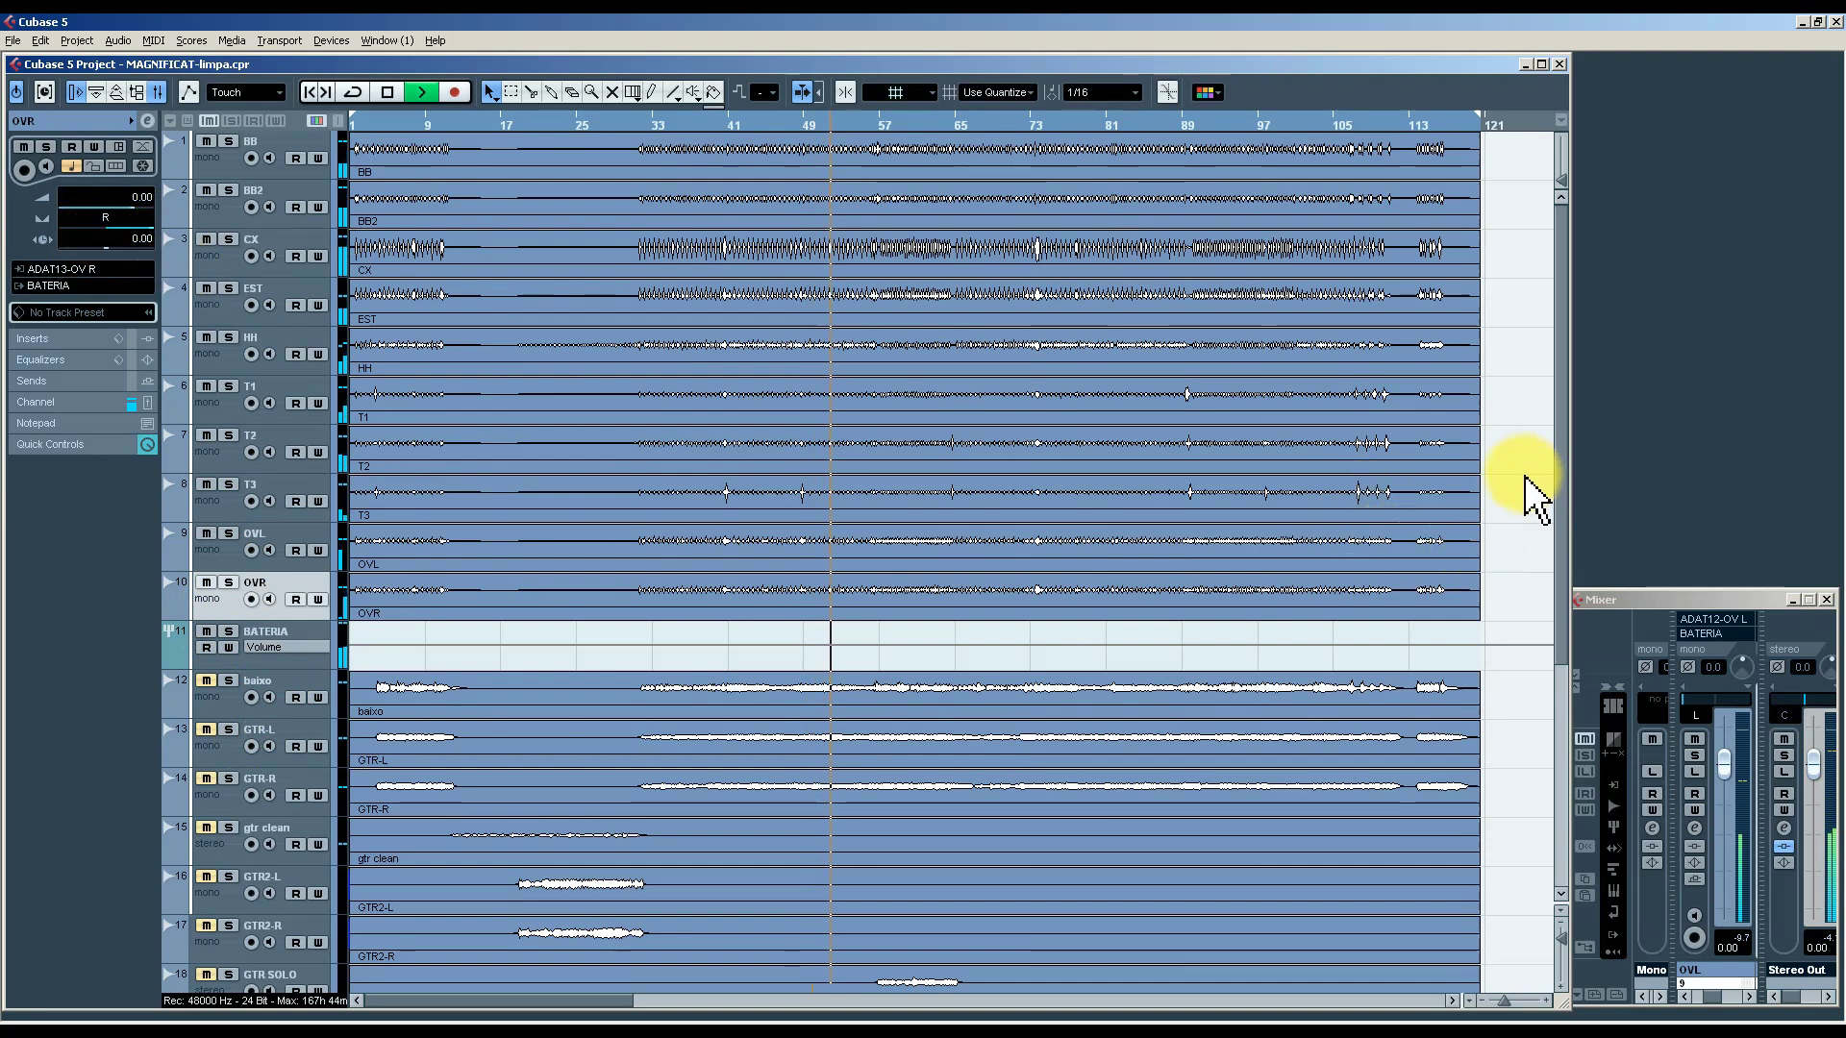
{"action": "left_click", "coordinate": [213, 566]}
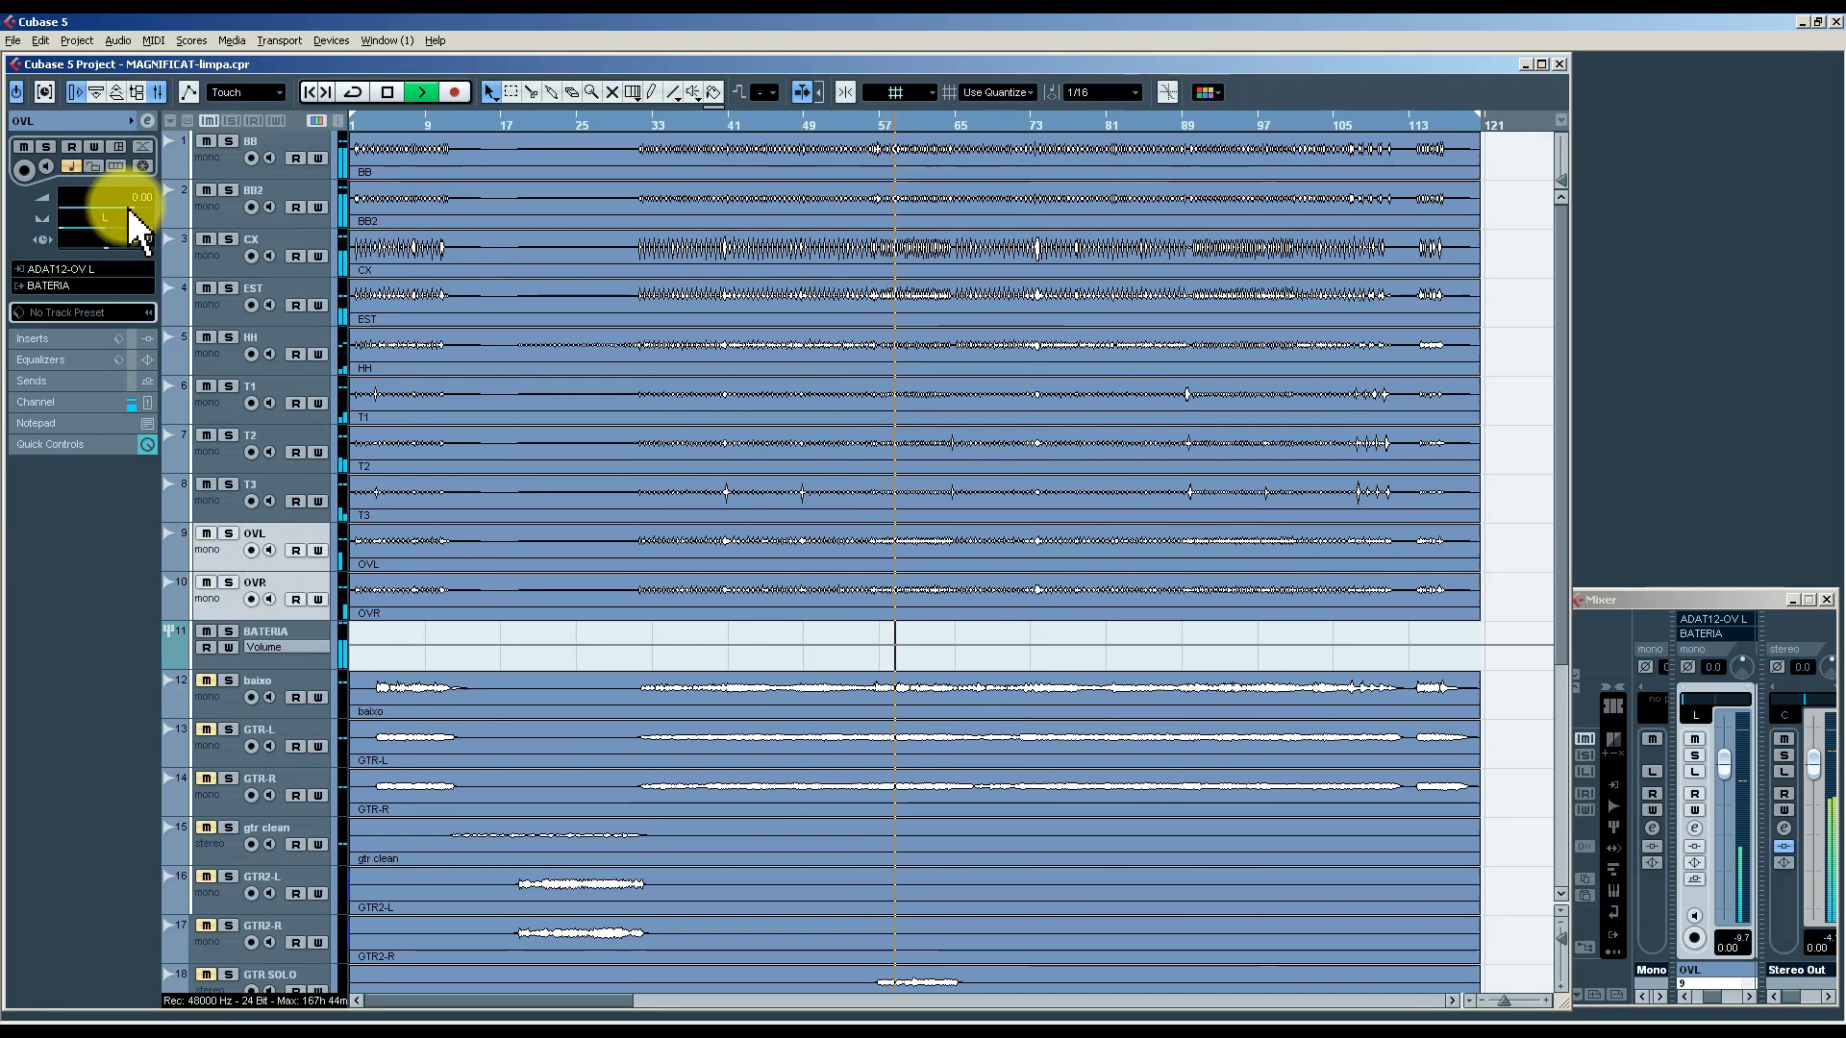
{"action": "left_click_drag", "start_coordinate": [135, 214], "coordinate": [150, 214]}
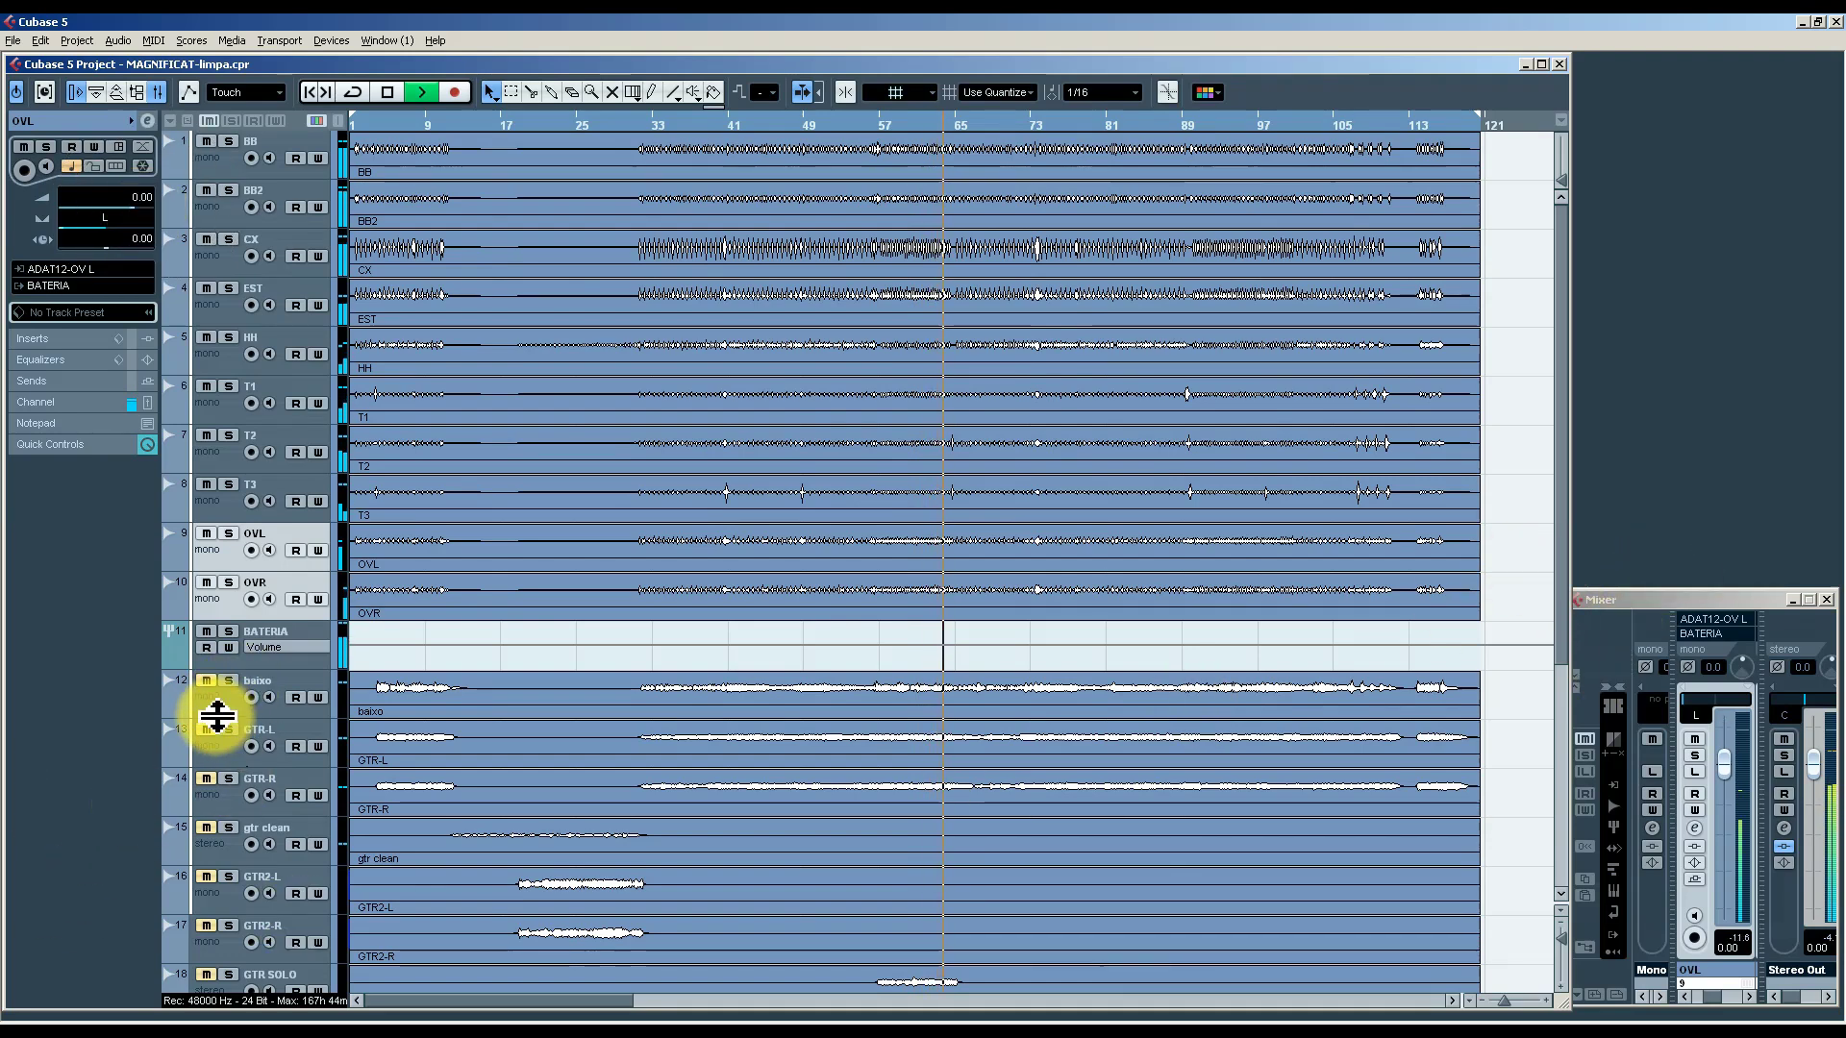
Unmute the baixo track and check it briefly in solo before returning to the full mix with baixo selected.
{"action": "left_click", "coordinate": [214, 709]}
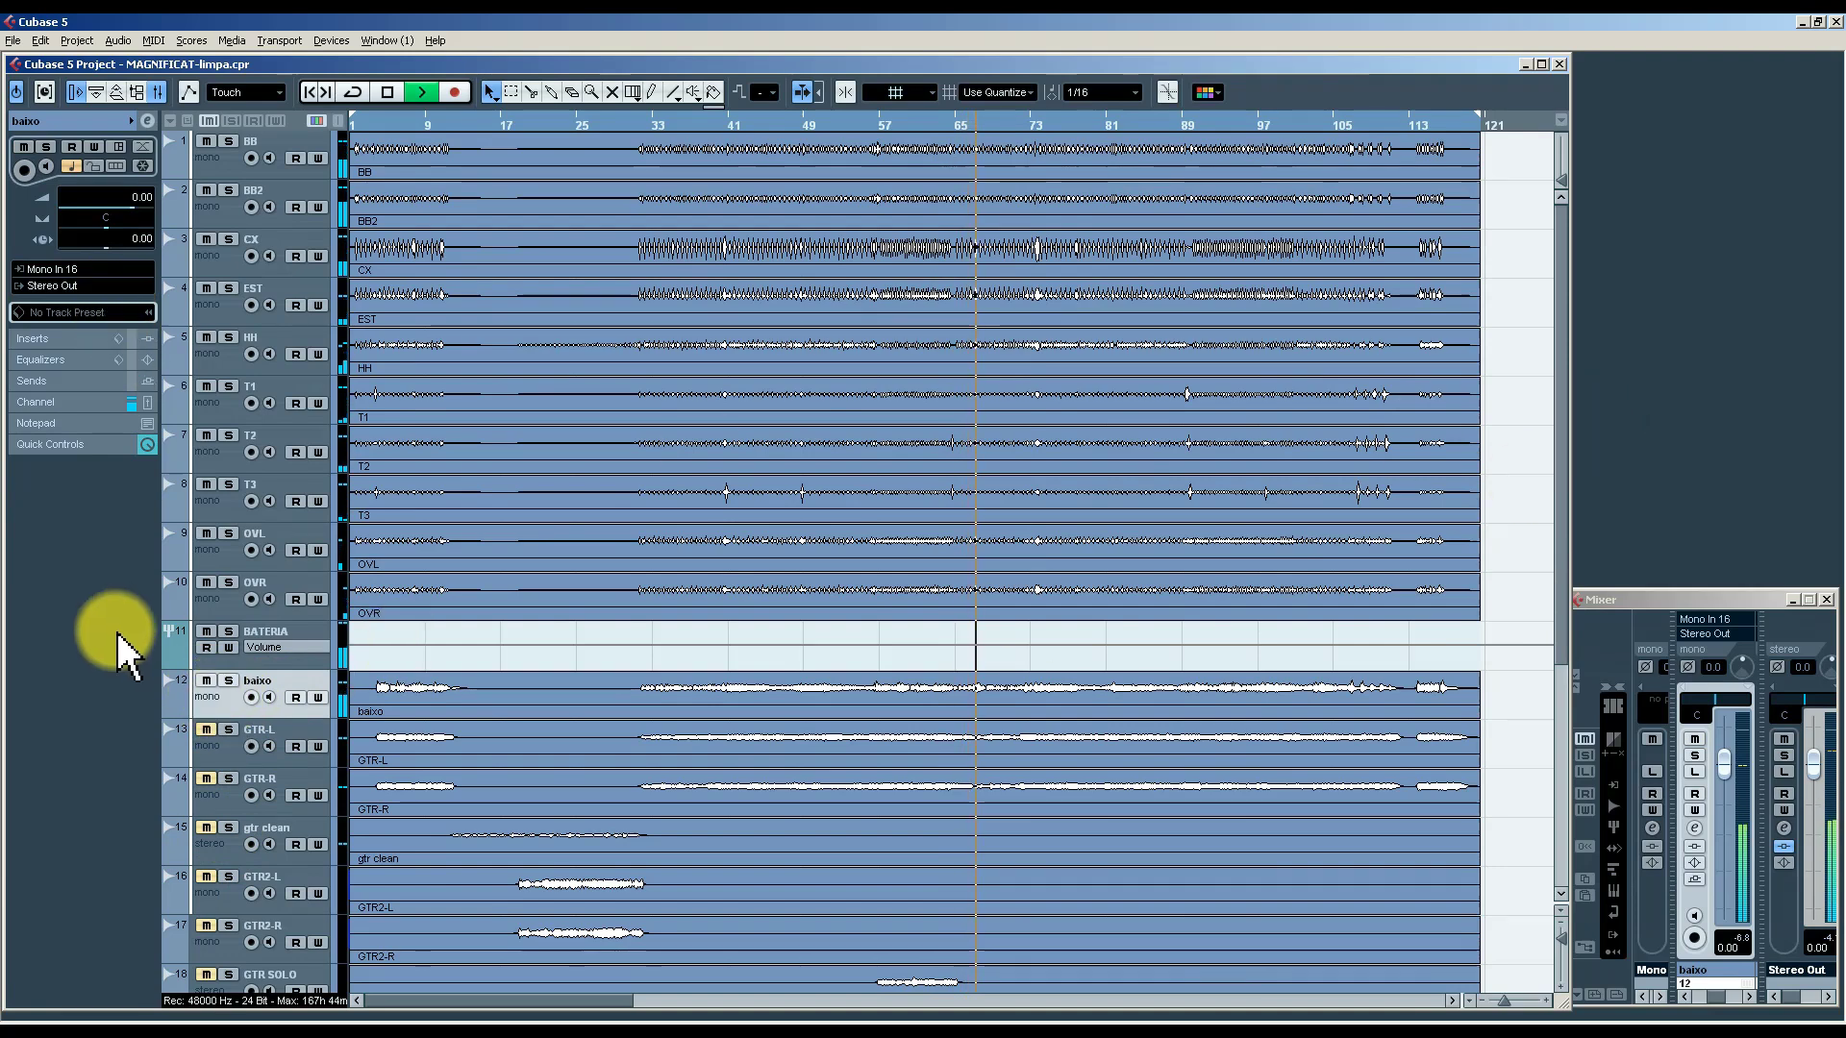
{"action": "left_click", "coordinate": [229, 681]}
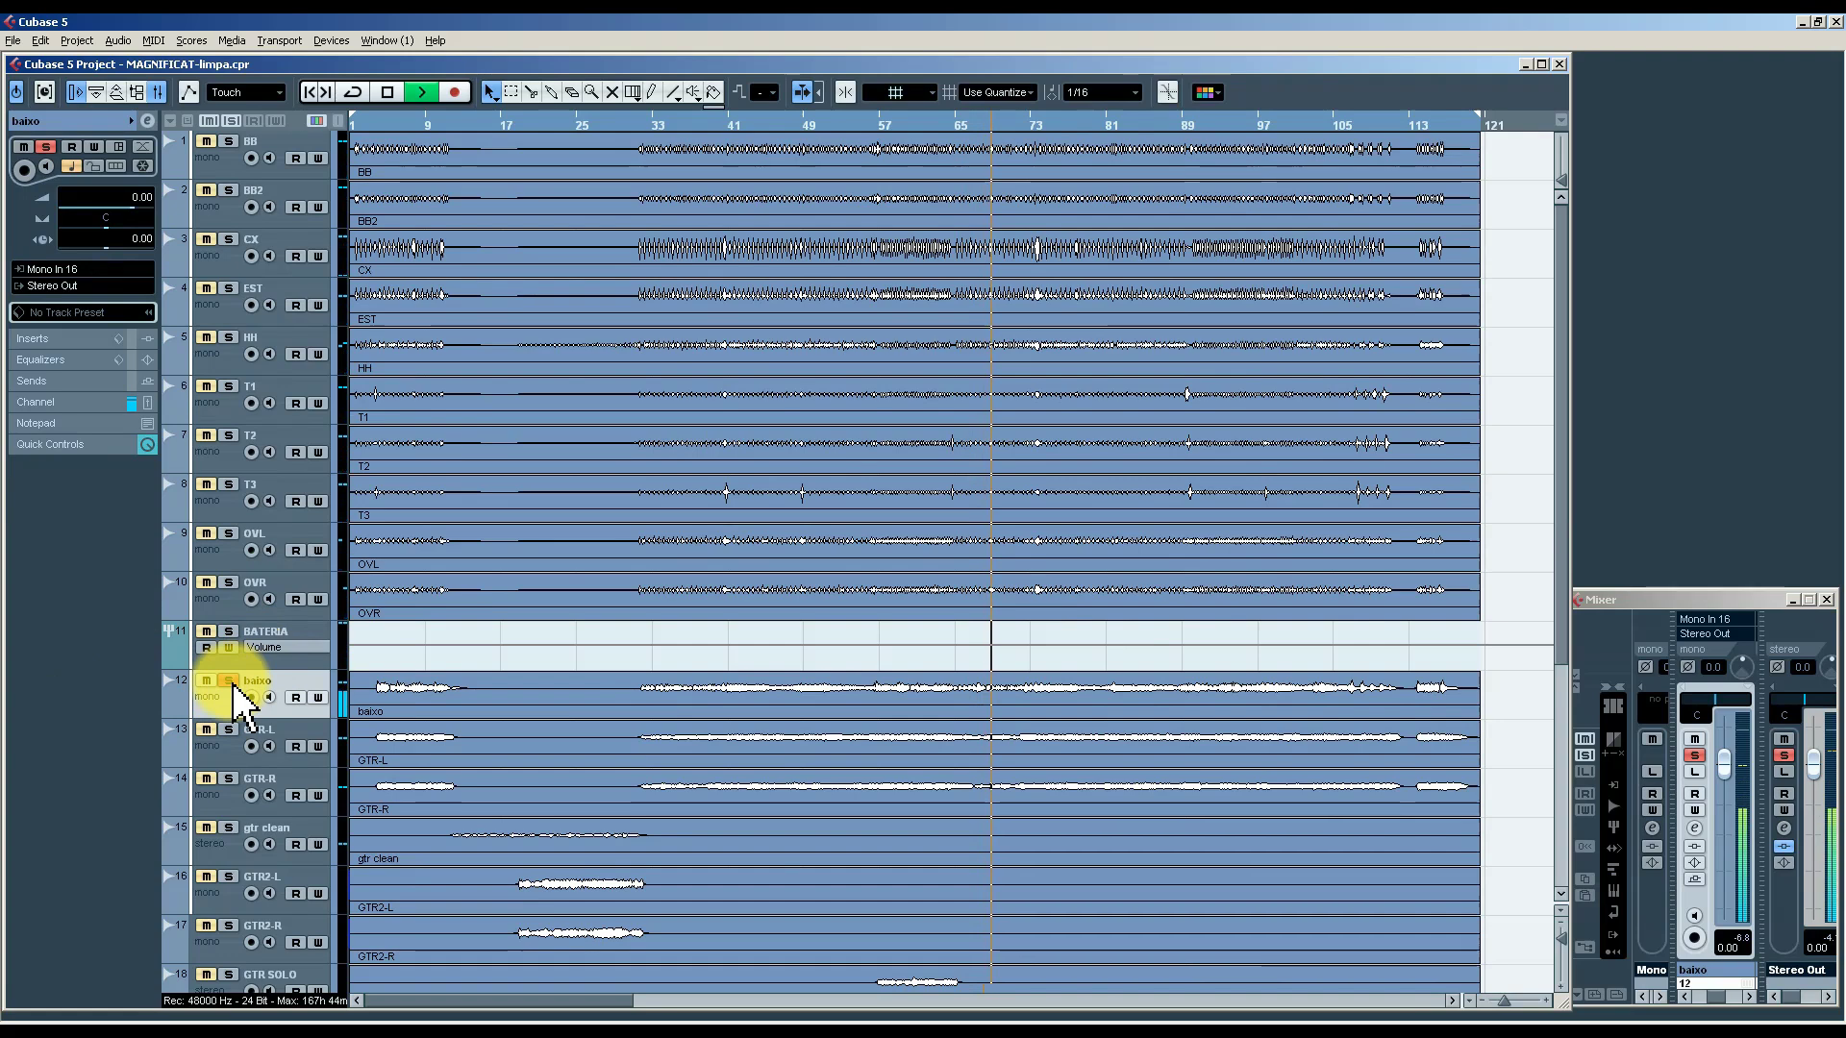
{"action": "left_click", "coordinate": [228, 680]}
{"action": "left_click", "coordinate": [215, 164]}
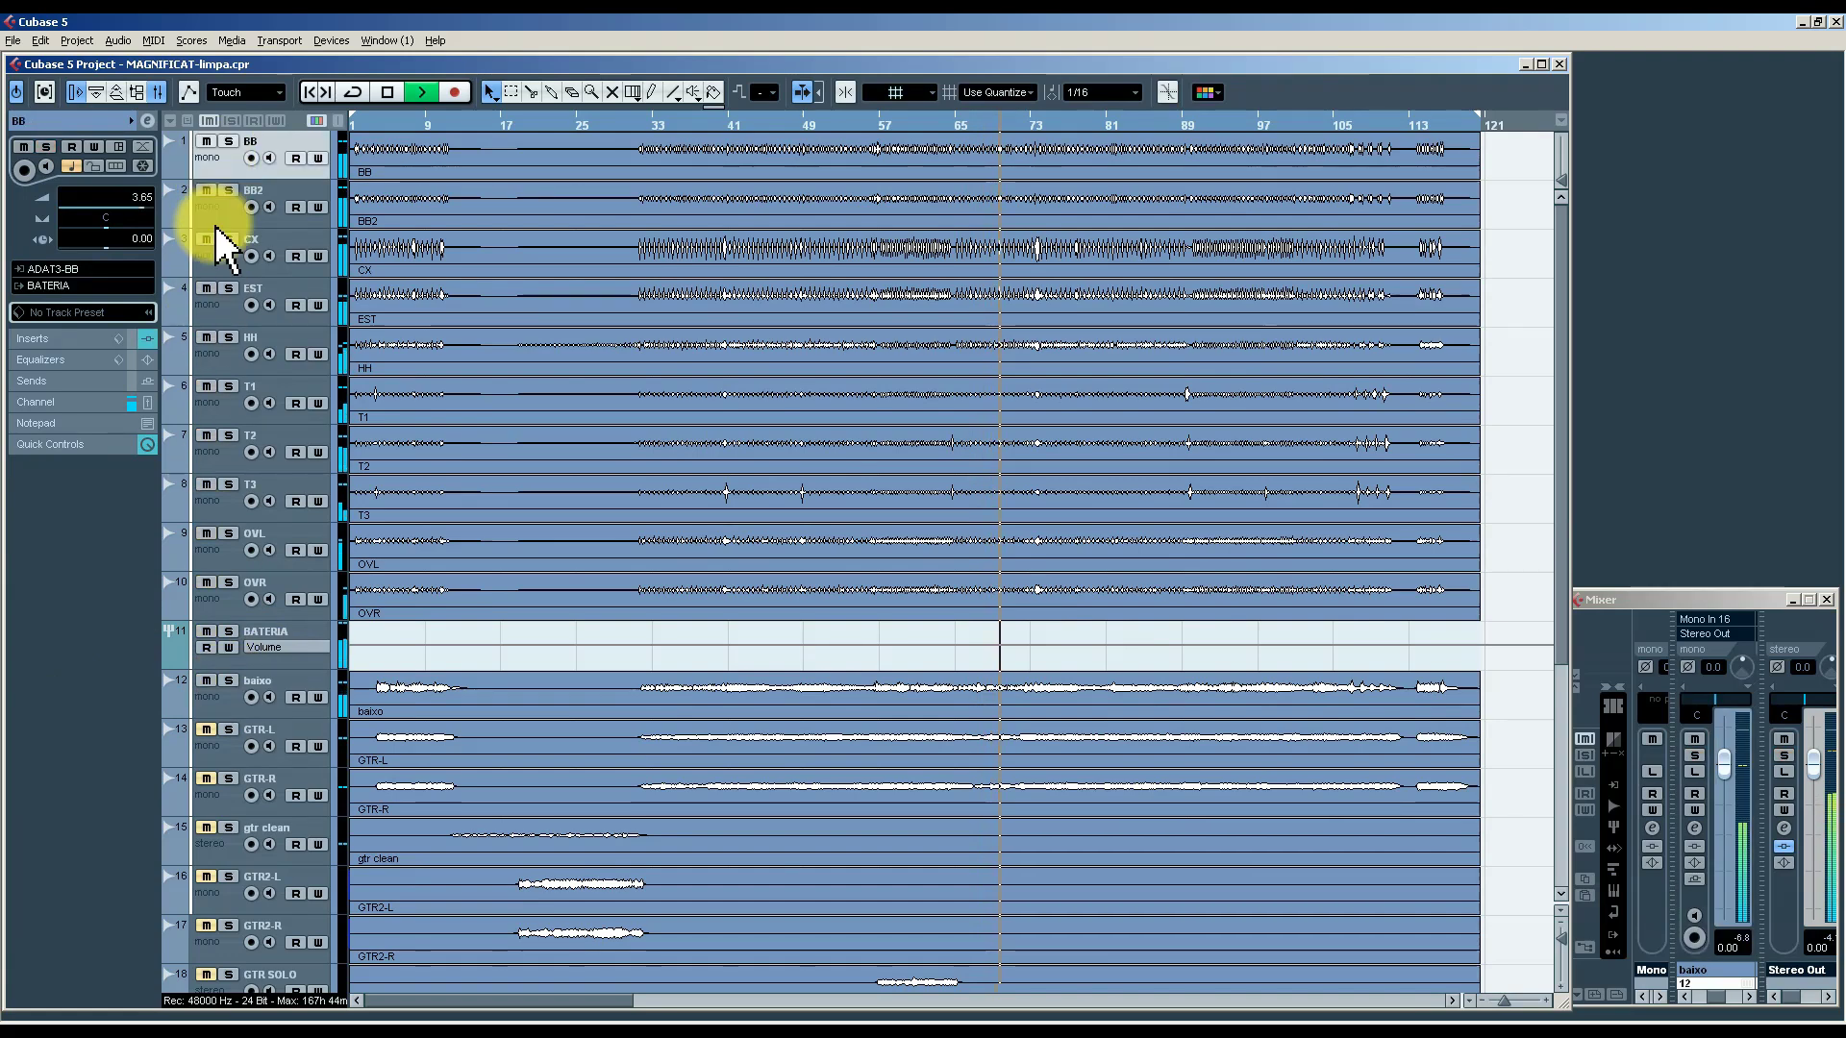
{"action": "left_click", "coordinate": [222, 709]}
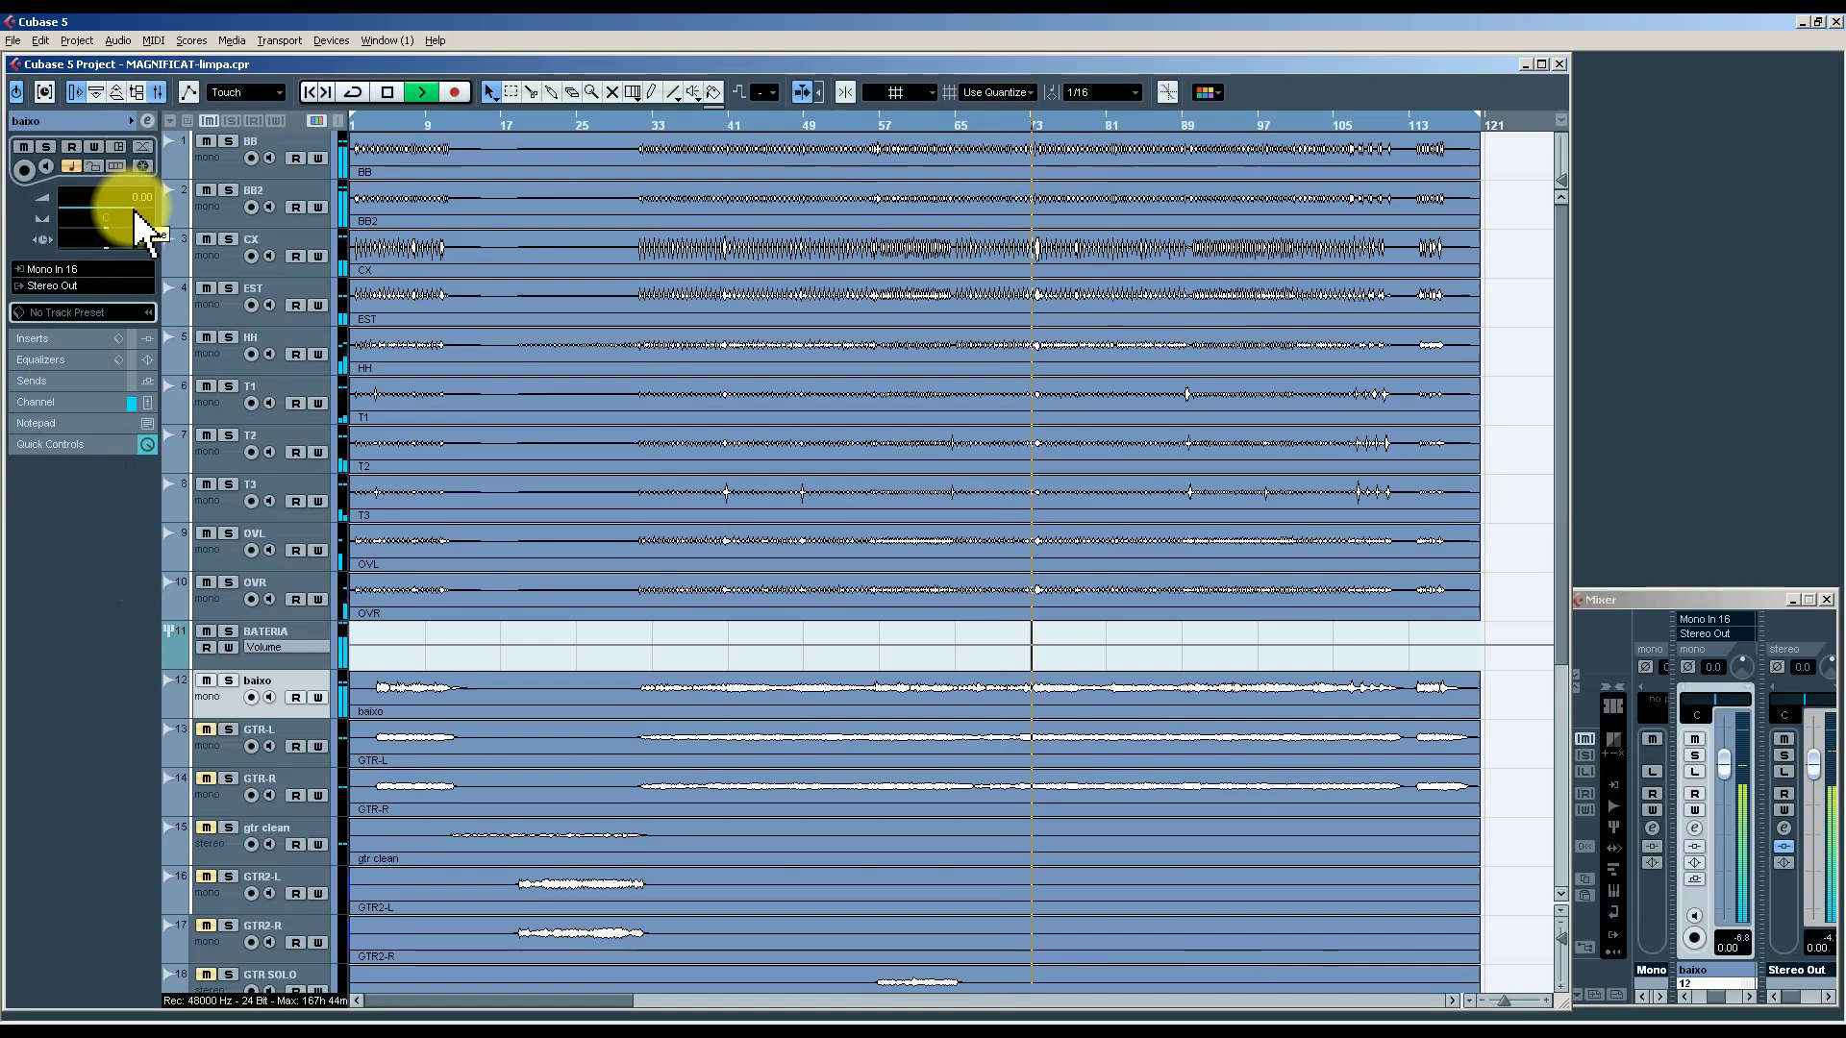
Pull the baixo track's volume far down and bring it up gradually against the drums to -8.63.
{"action": "left_click_drag", "start_coordinate": [140, 222], "coordinate": [80, 208]}
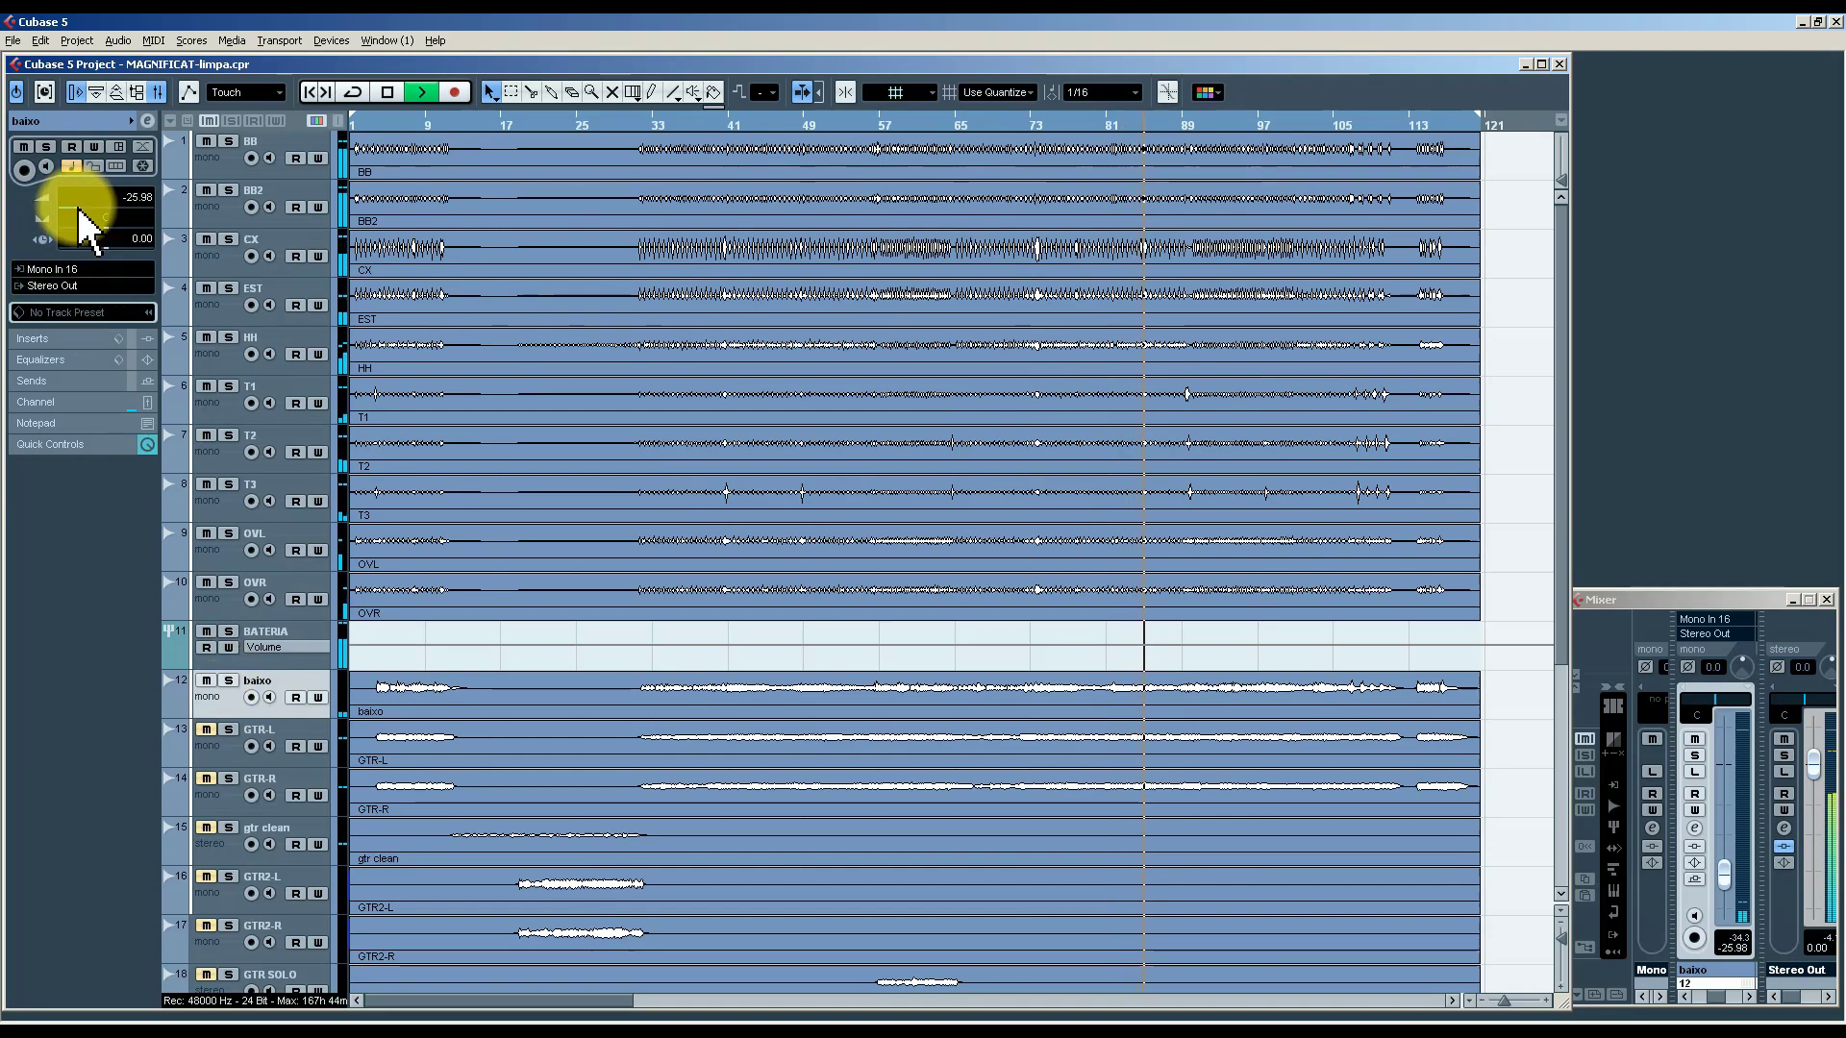
{"action": "scroll", "coordinate": [78, 208], "scroll_direction": "up", "scroll_amount": 3}
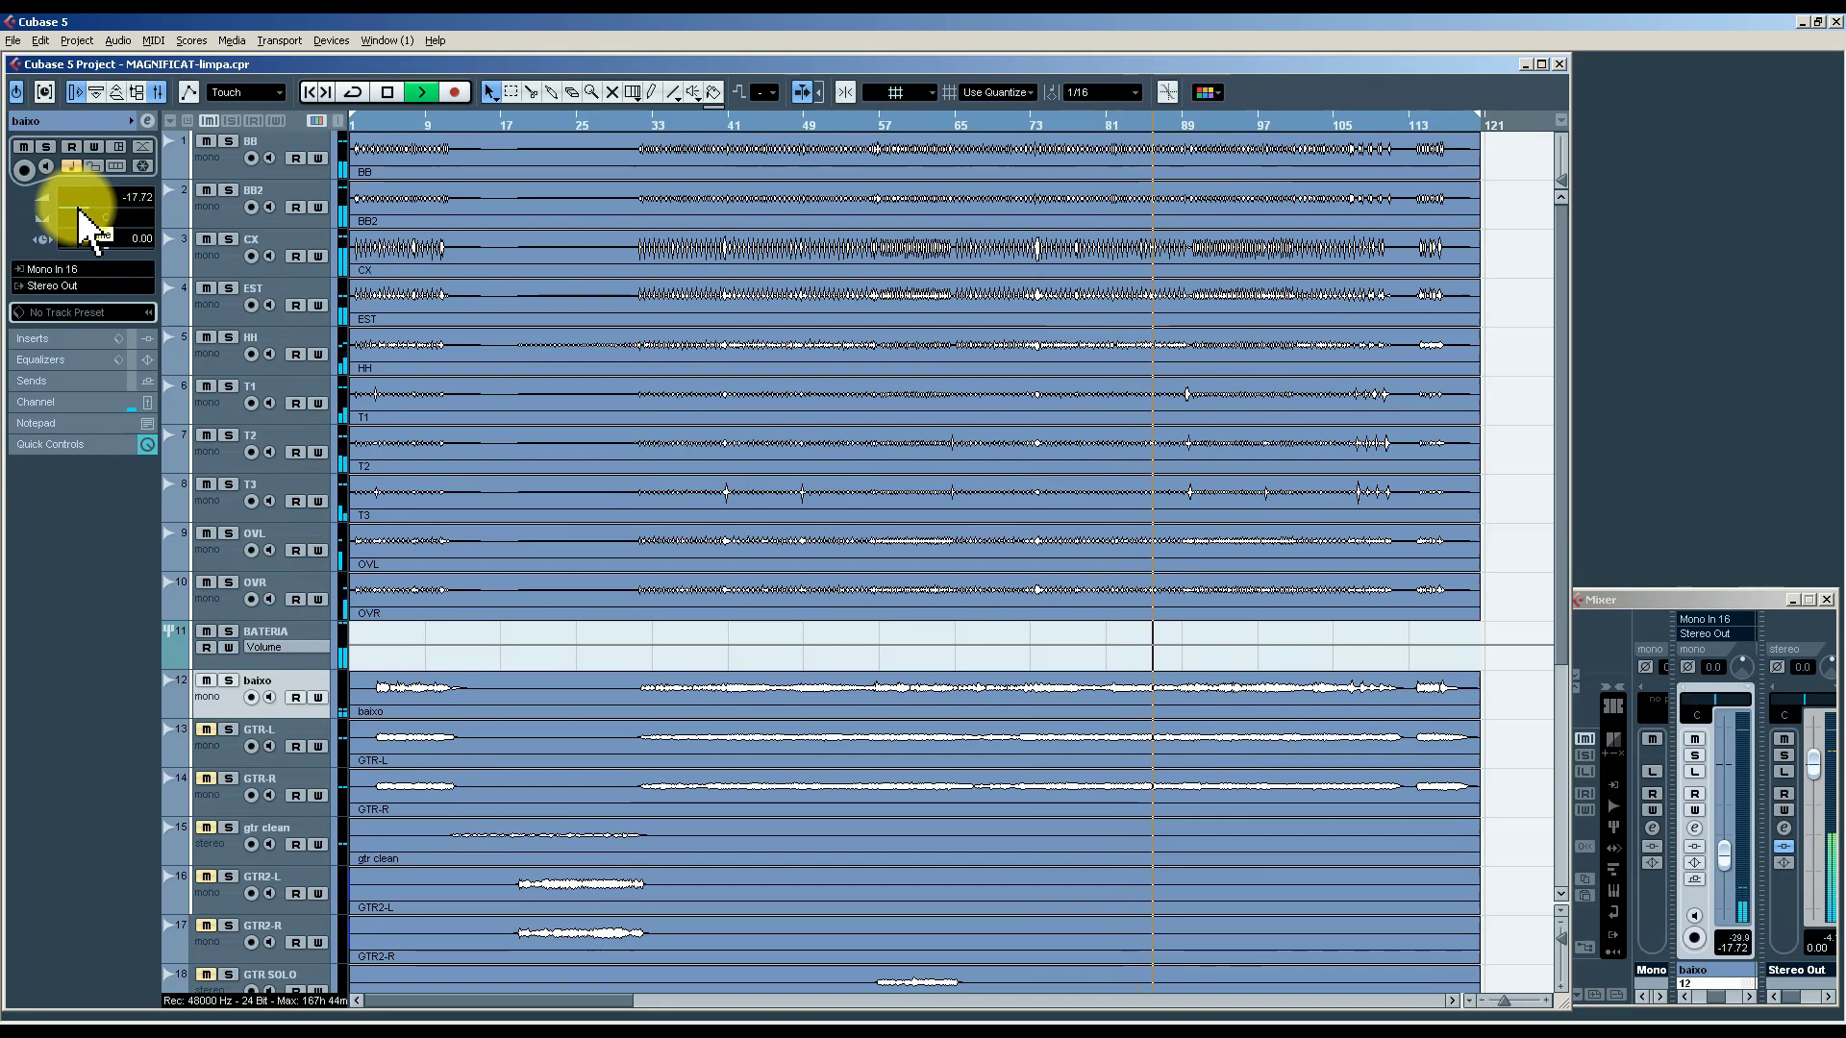
{"action": "scroll", "coordinate": [78, 209], "scroll_direction": "up", "scroll_amount": 2}
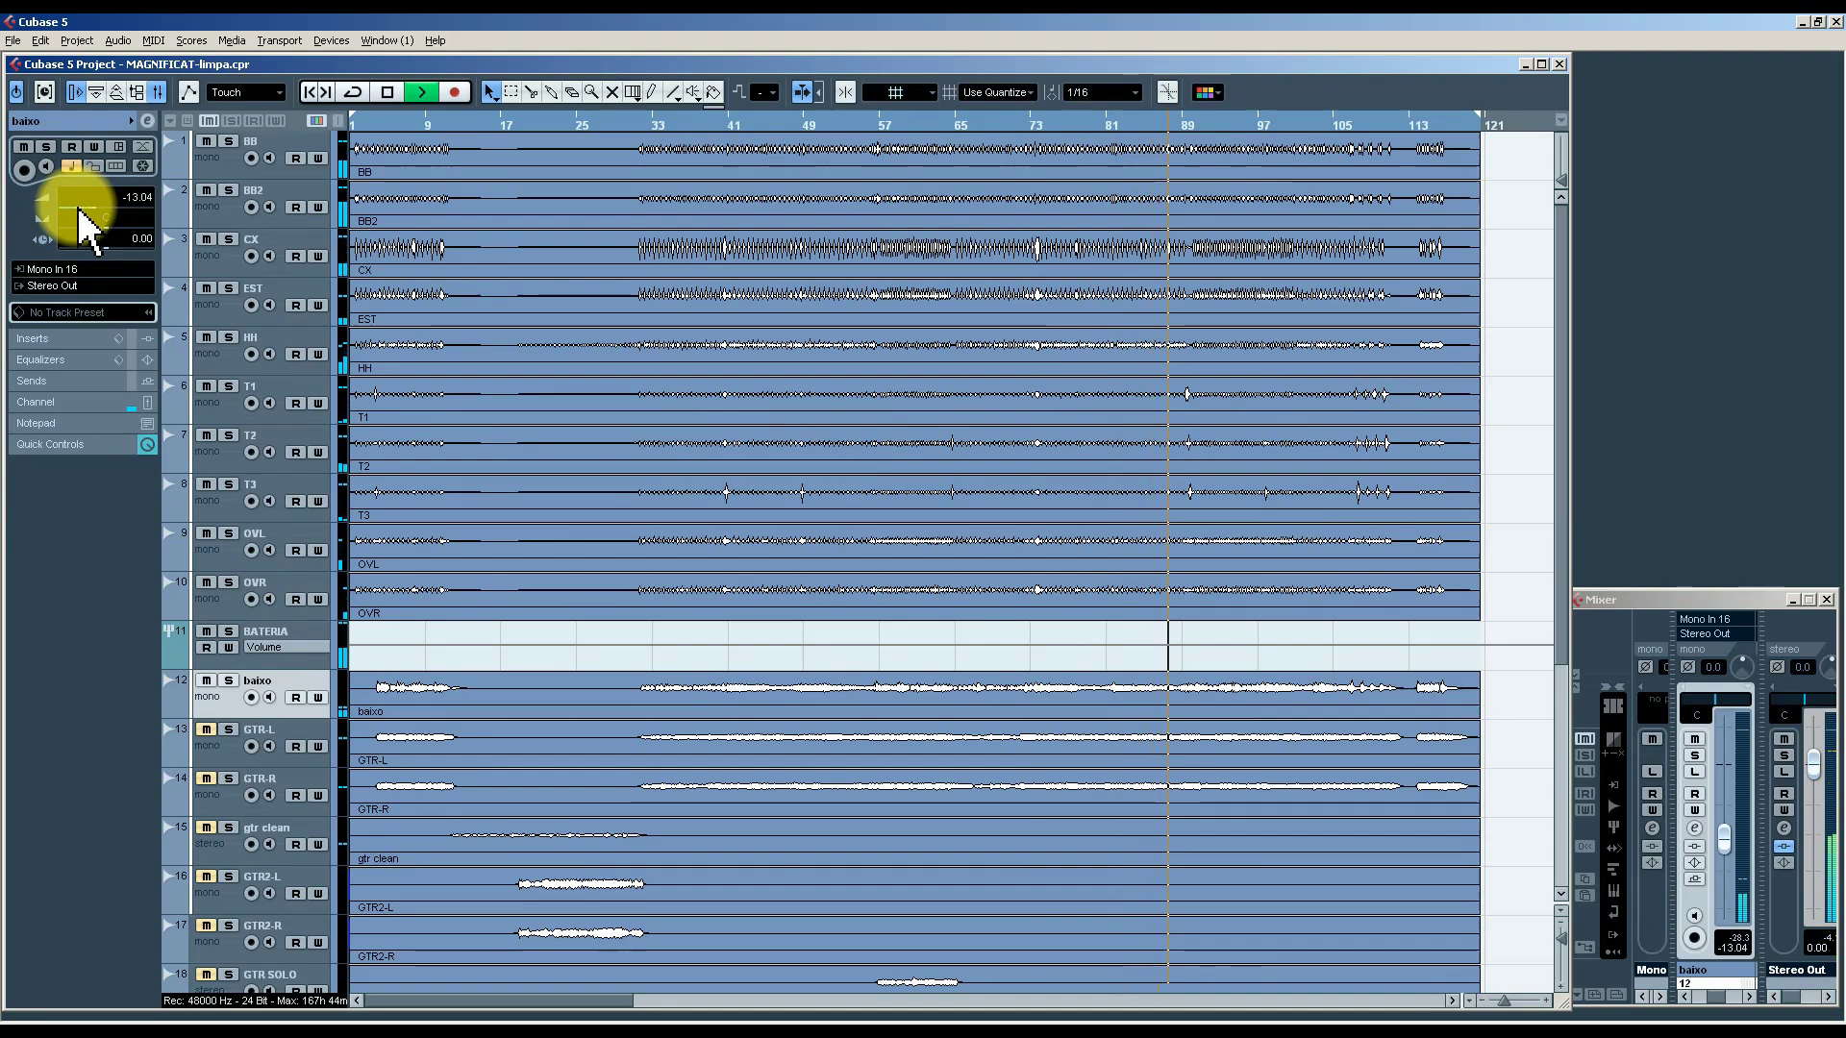
{"action": "scroll", "coordinate": [83, 226], "scroll_direction": "up", "scroll_amount": 1}
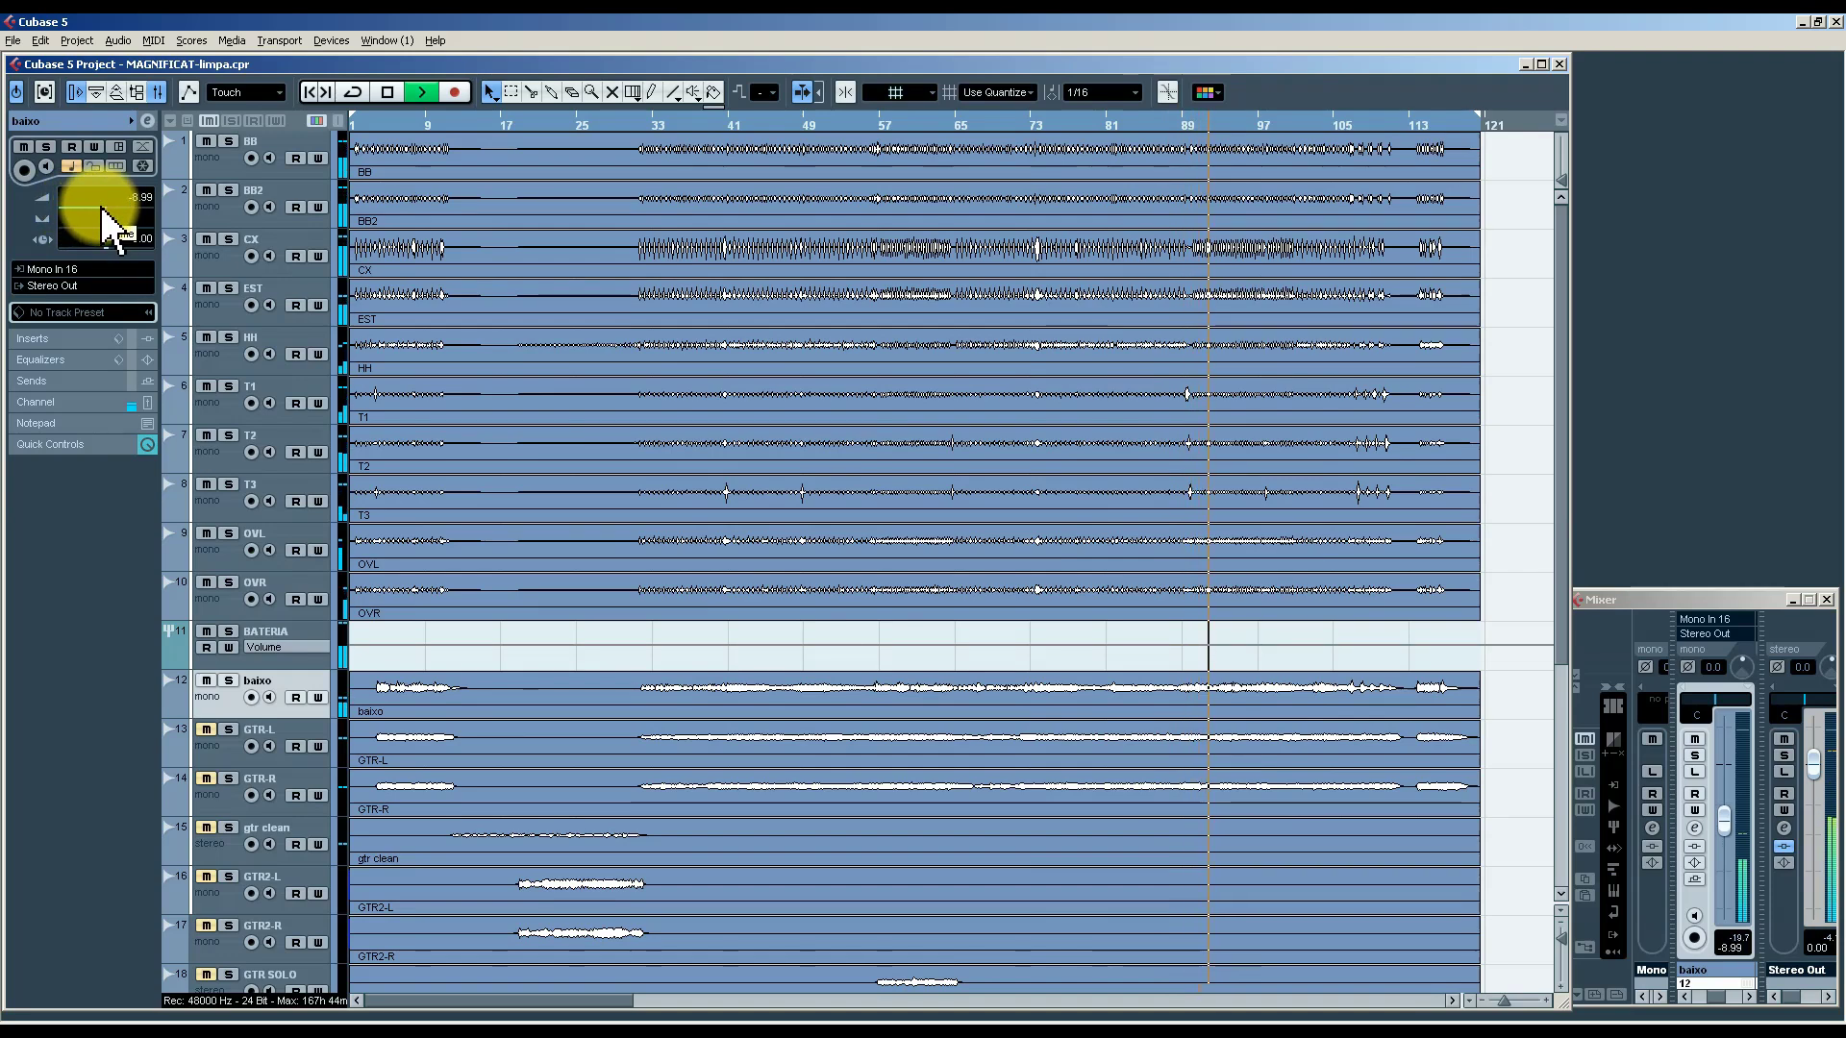
{"action": "left_click_drag", "start_coordinate": [103, 209], "coordinate": [104, 209]}
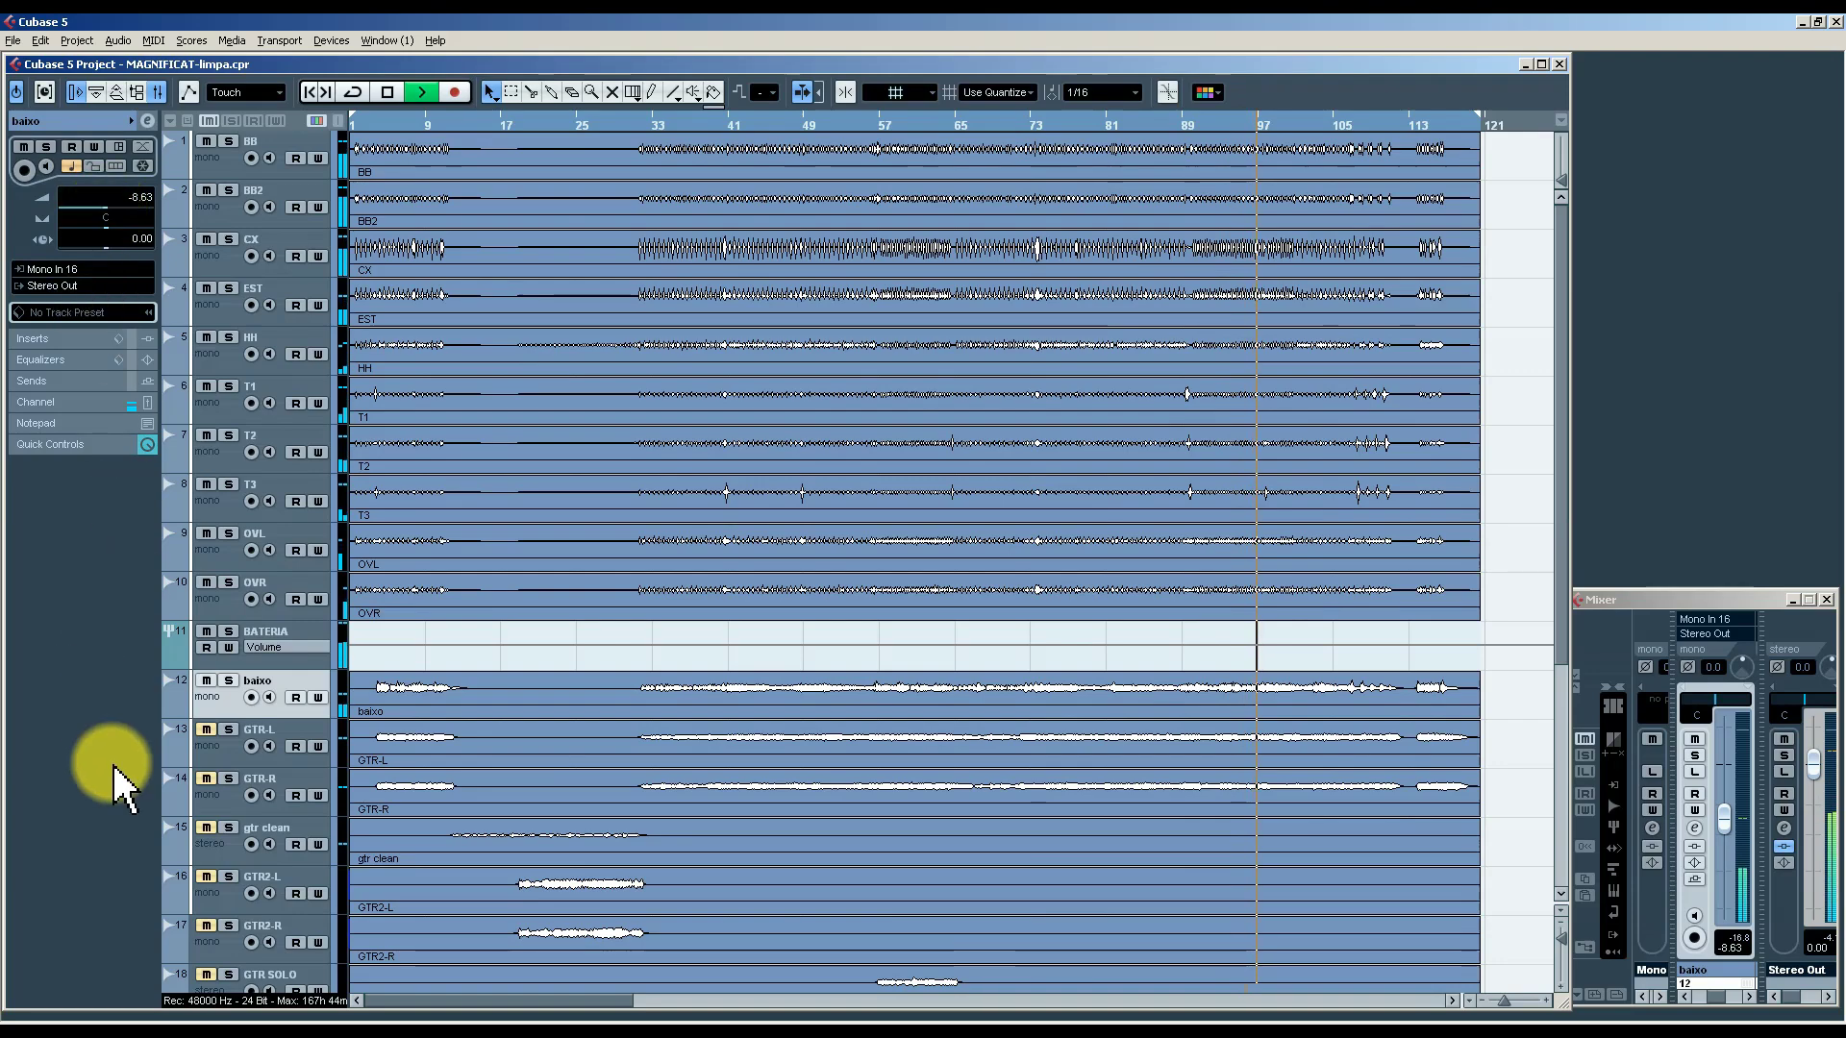
With baixo soloed, enable EQ band 1 as High Pass I at 40 Hz, and return to the full mix.
{"action": "scroll", "coordinate": [1527, 531], "scroll_direction": "down", "scroll_amount": 5}
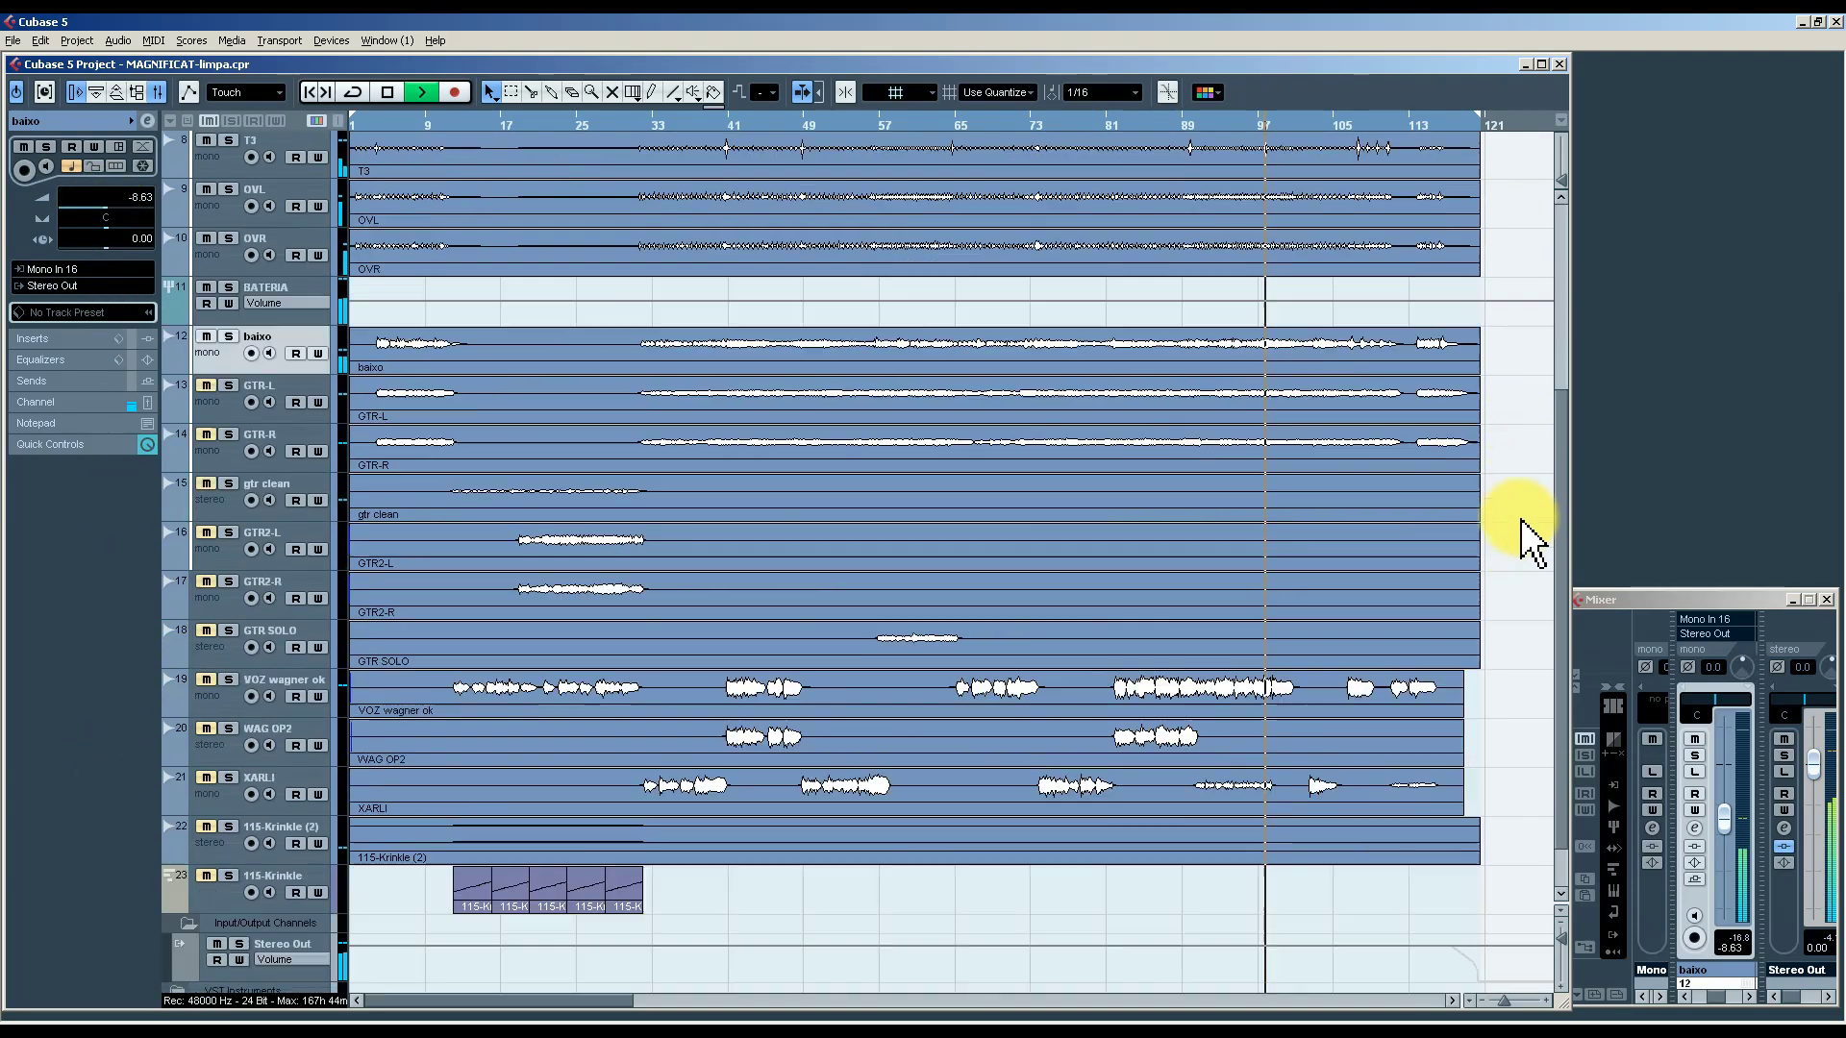
{"action": "left_click", "coordinate": [229, 336]}
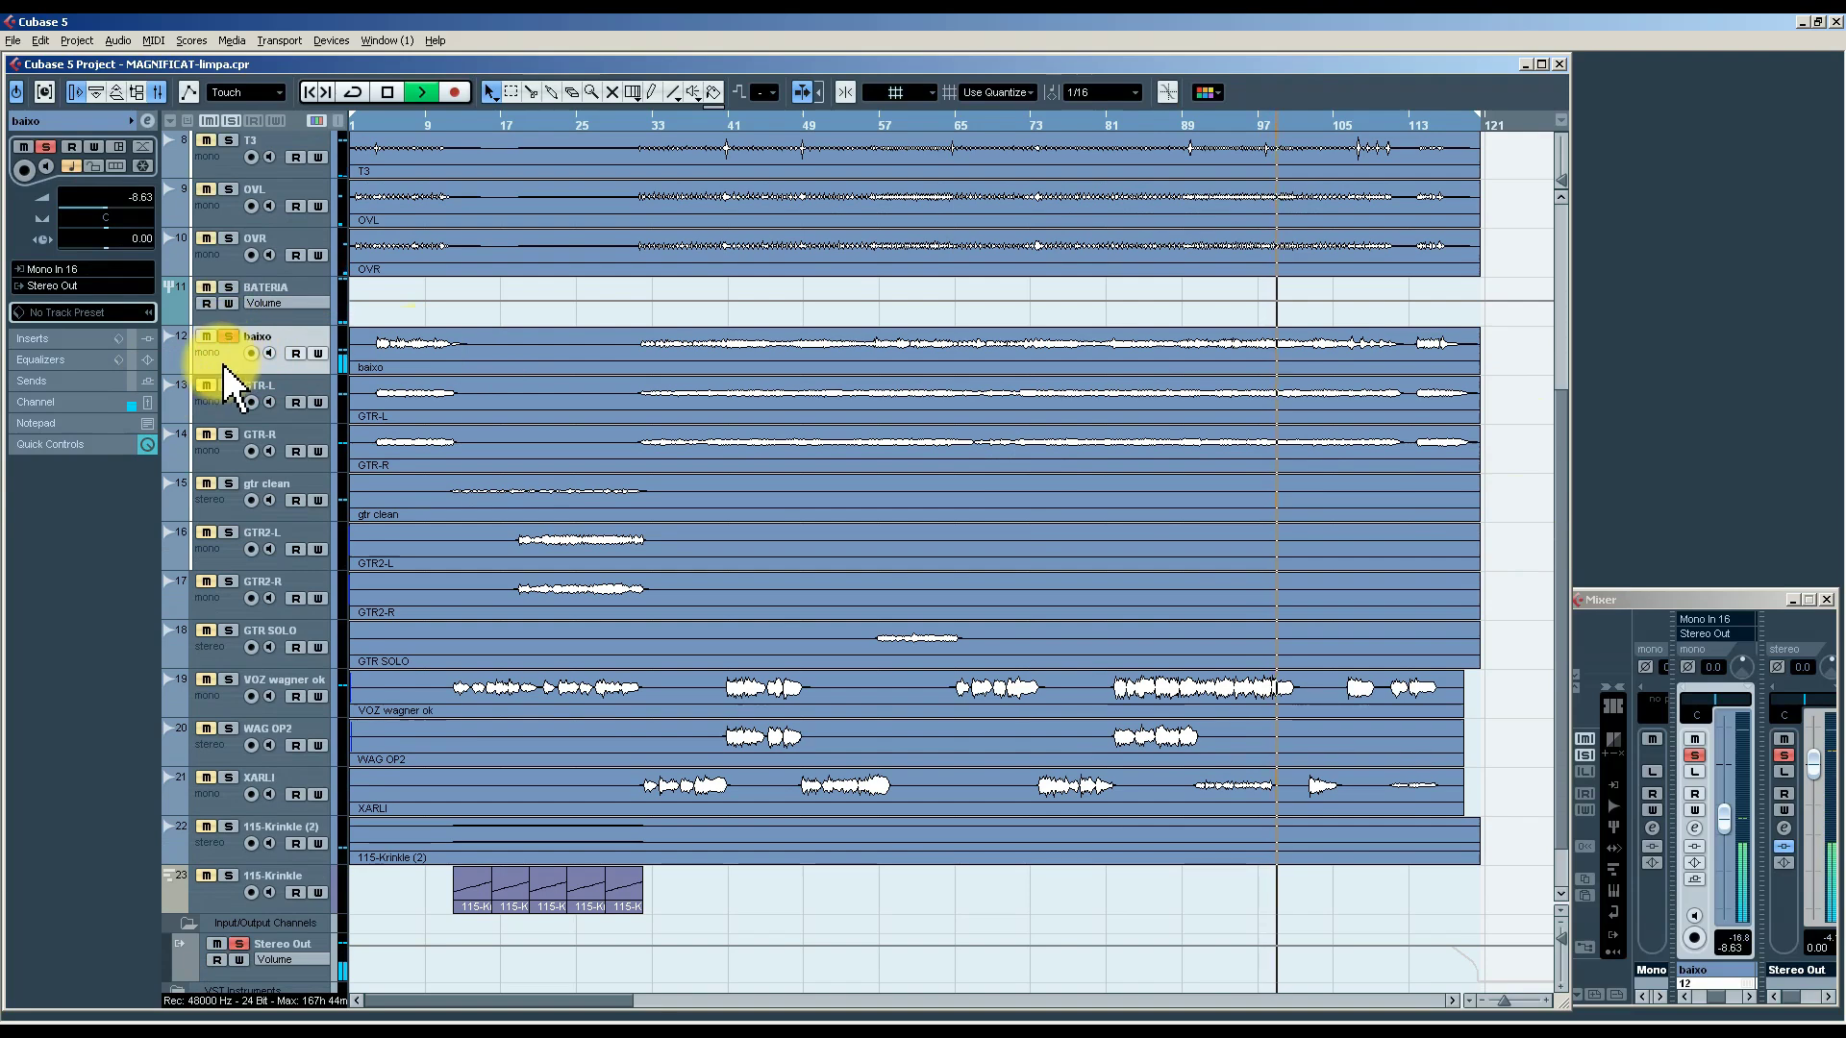
{"action": "left_click", "coordinate": [147, 121]}
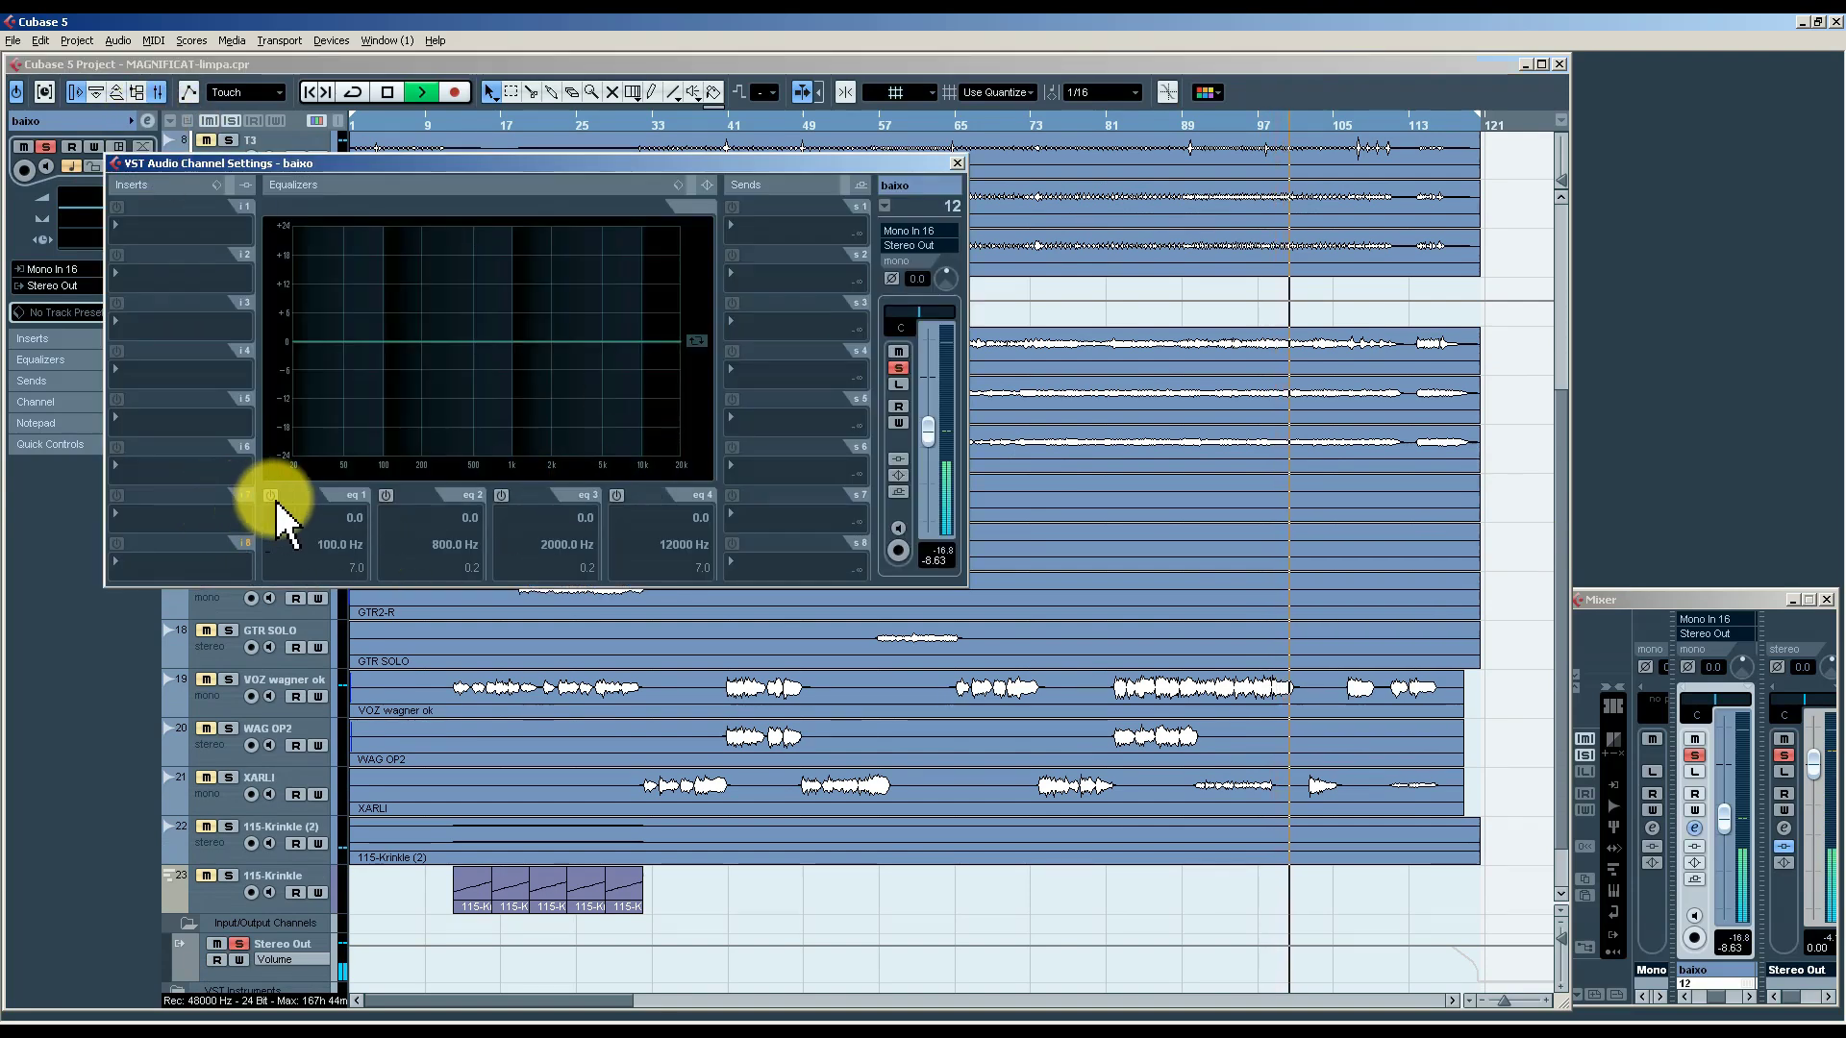
{"action": "left_click", "coordinate": [270, 495]}
{"action": "left_click", "coordinate": [297, 568]}
{"action": "left_click", "coordinate": [298, 613]}
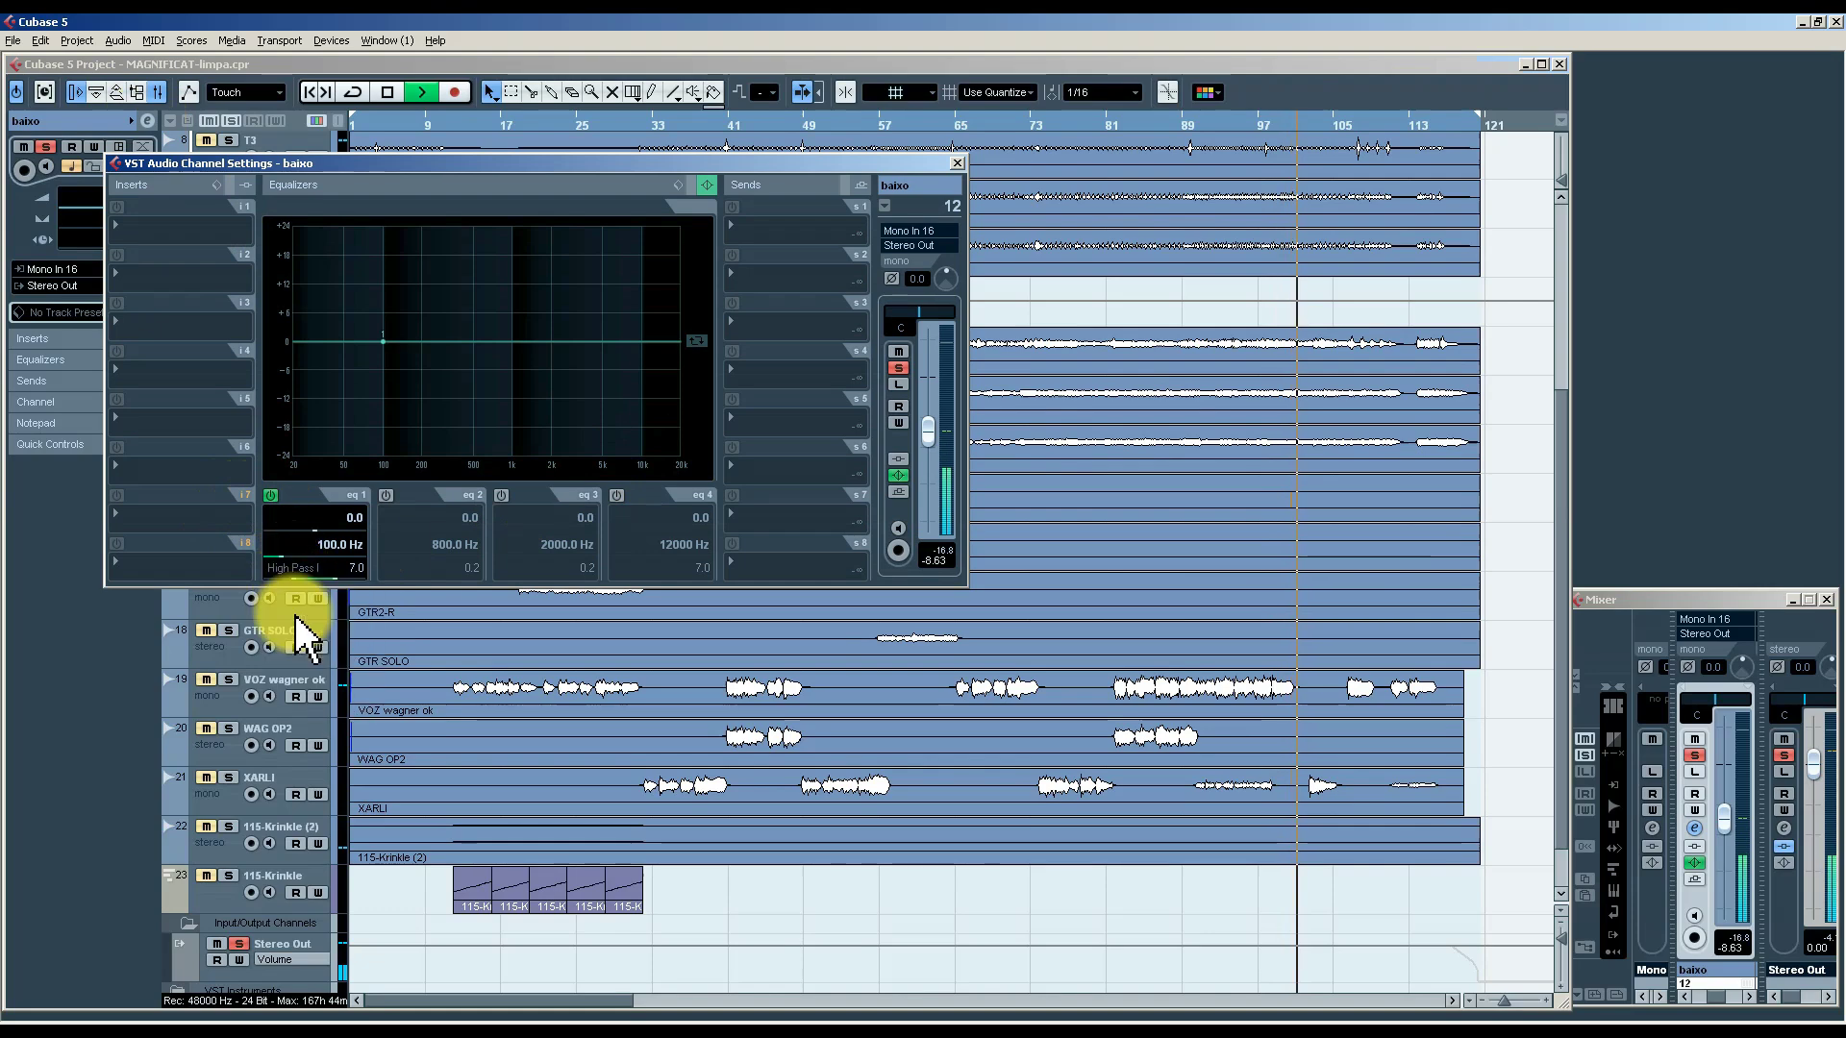
{"action": "left_click", "coordinate": [332, 548]}
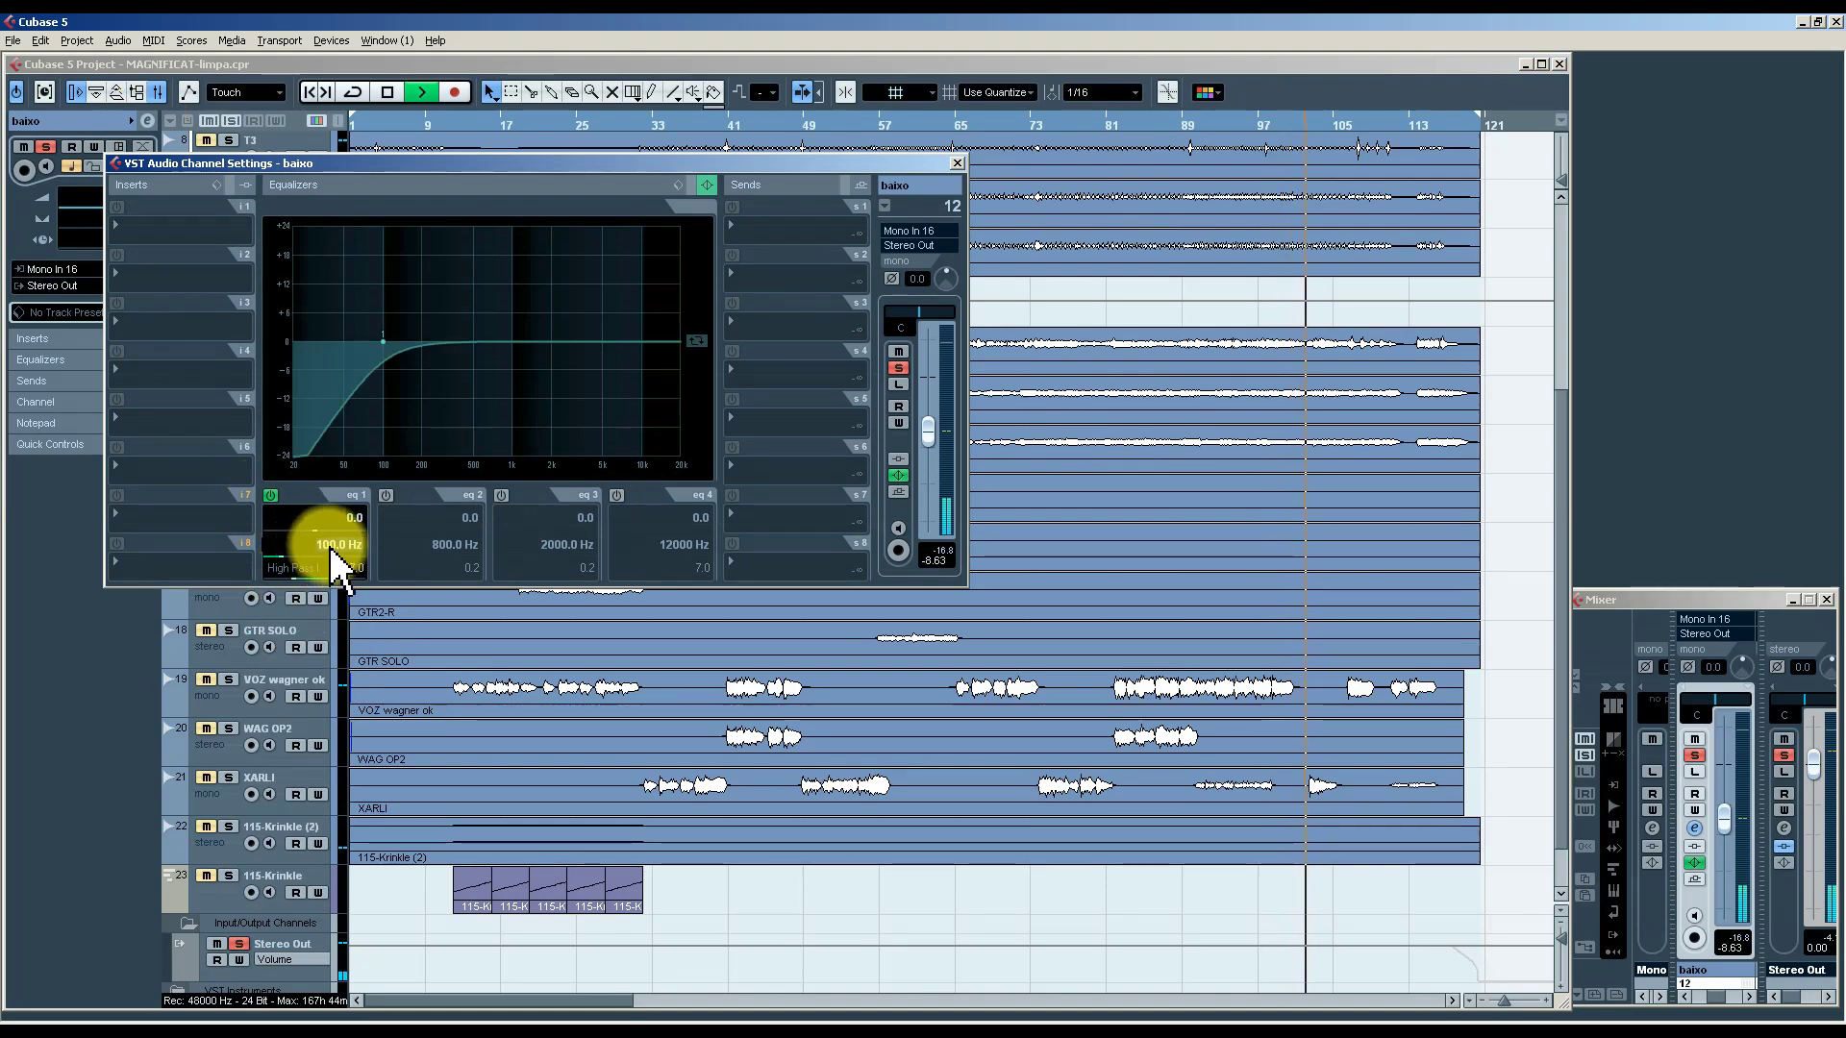
{"action": "type", "text": "40"}
{"action": "key", "text": "Return"}
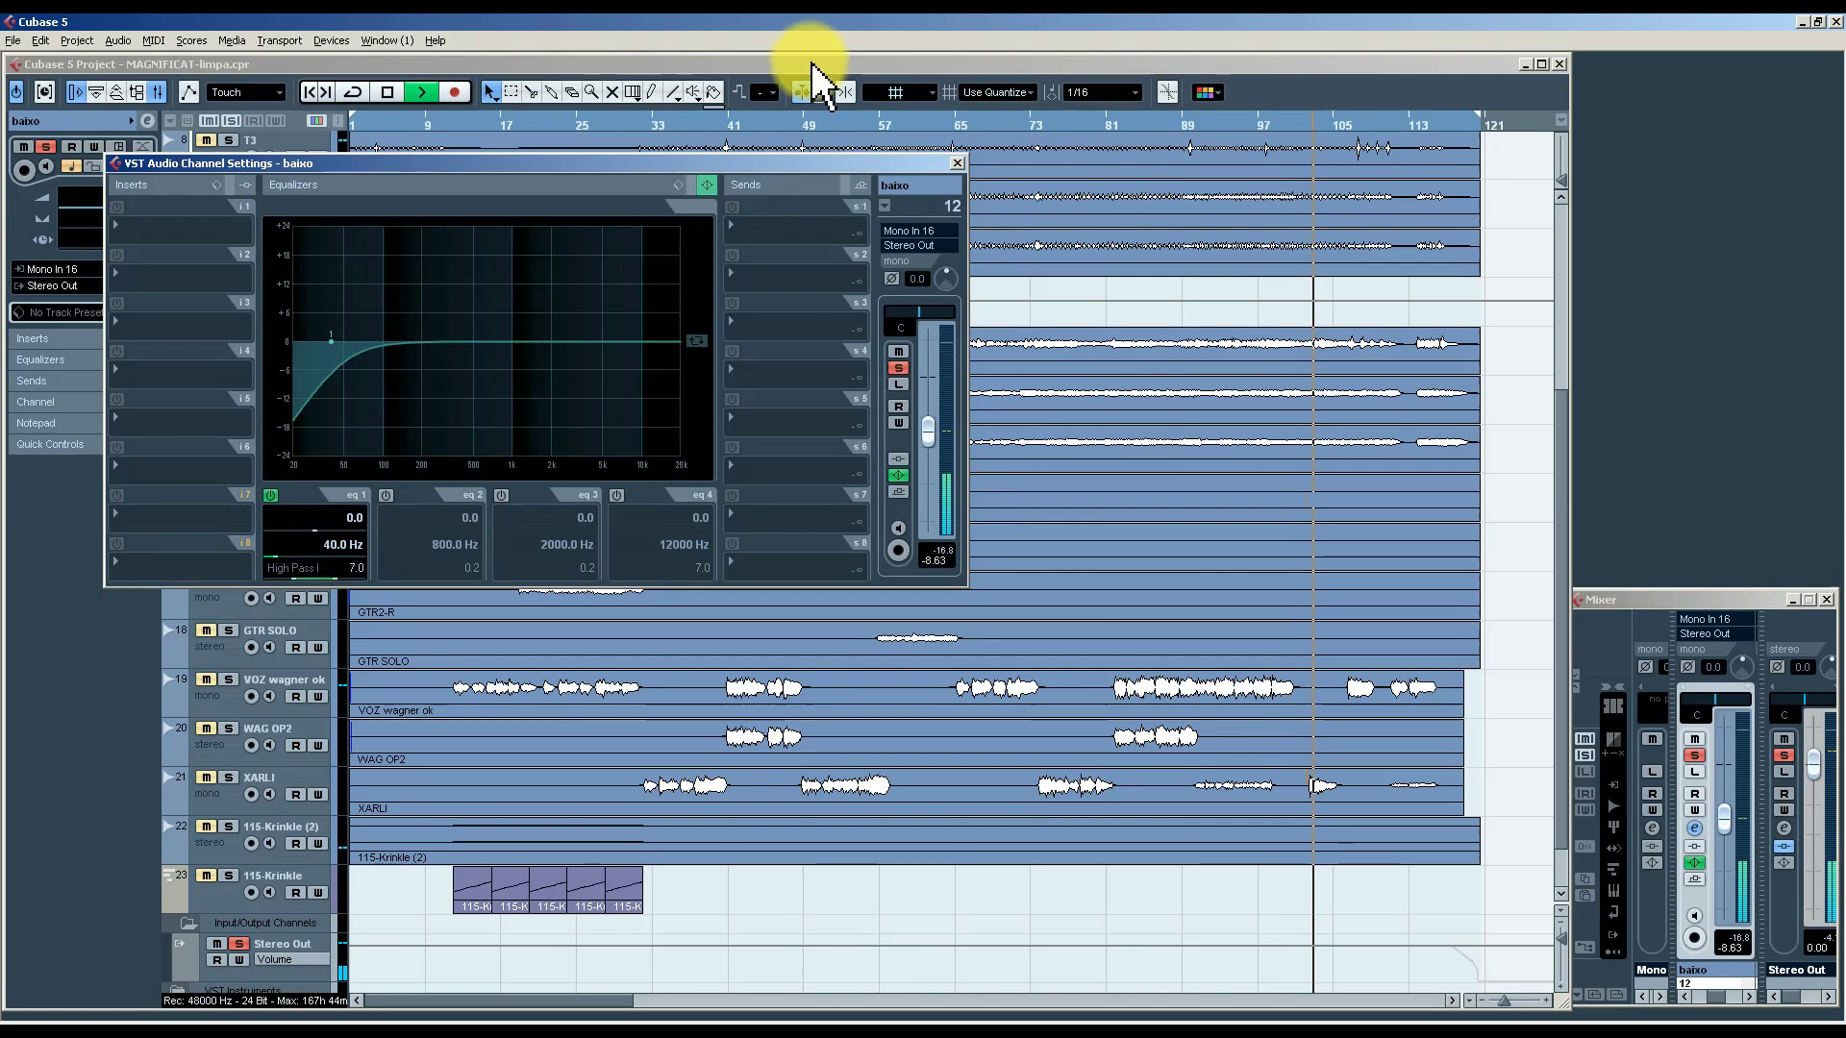
{"action": "left_click", "coordinate": [898, 369]}
{"action": "left_click", "coordinate": [957, 162]}
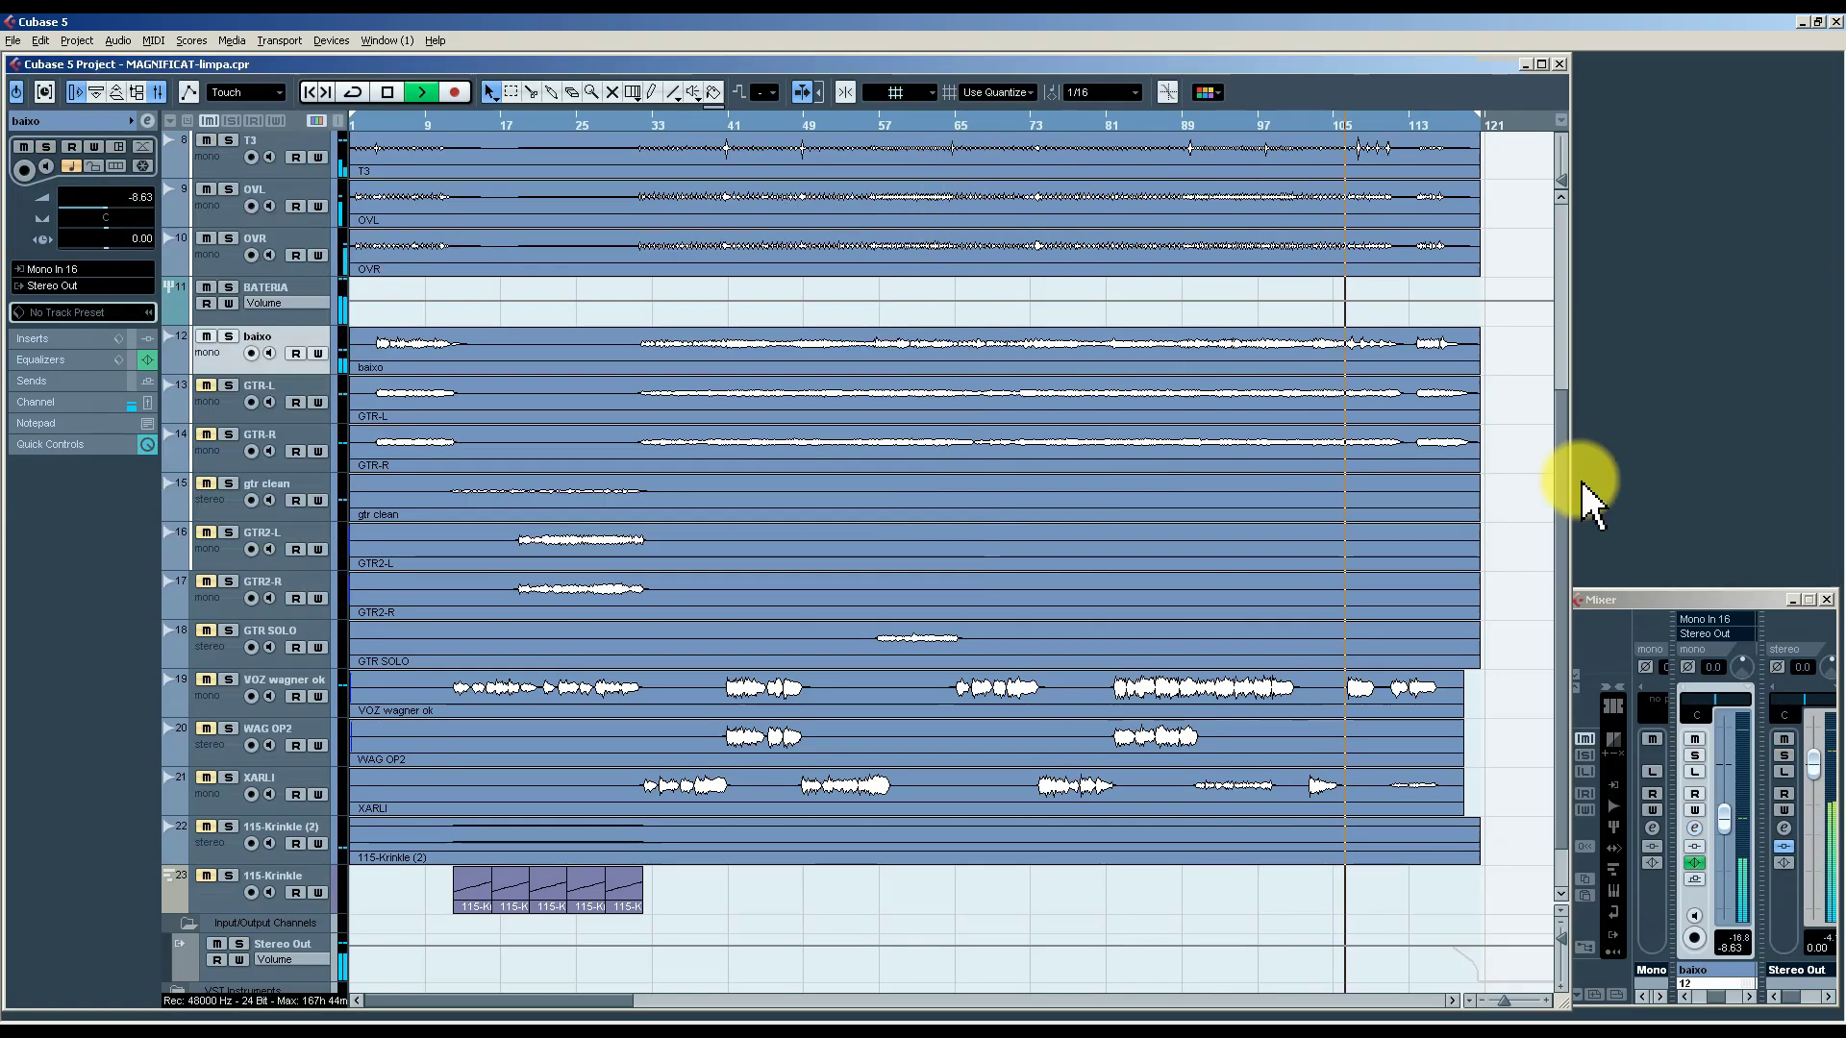
Raise the baixo track's volume to -7.93 and replay the mix from about bar 31.
{"action": "scroll", "coordinate": [1510, 582], "scroll_direction": "up", "scroll_amount": 5}
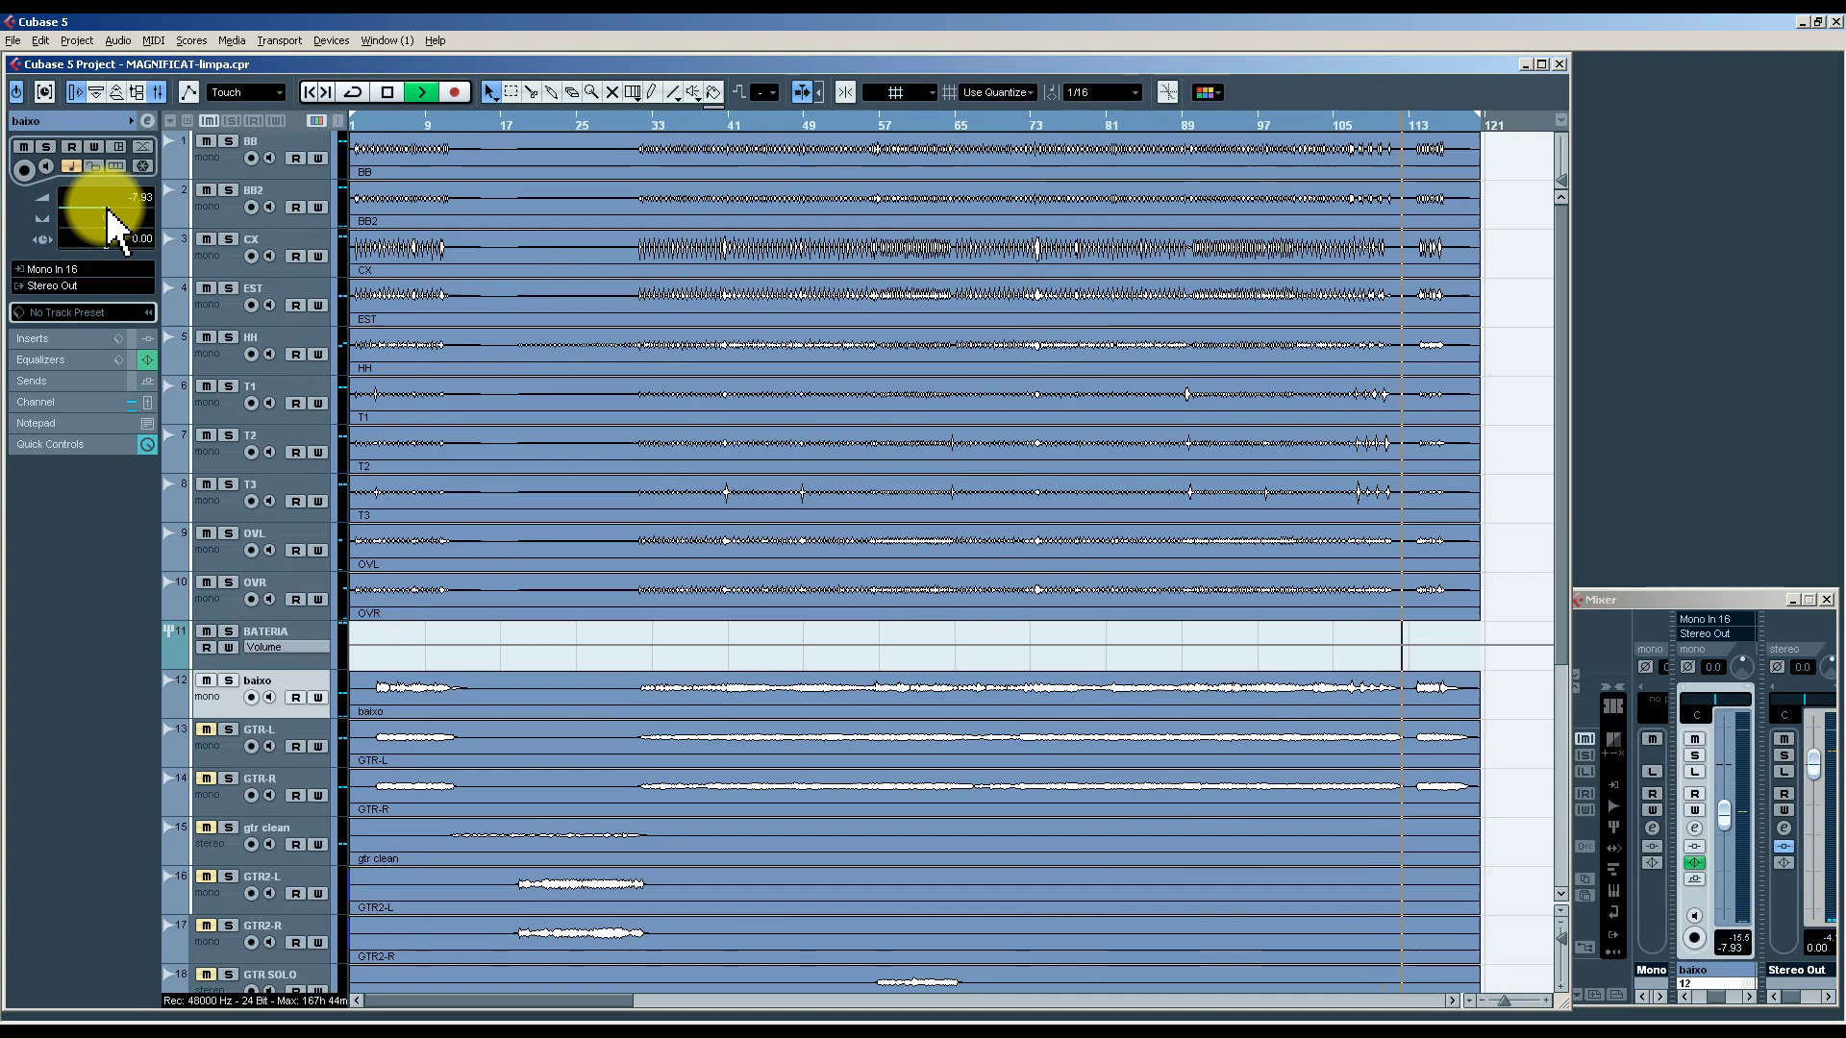
{"action": "key", "text": "space"}
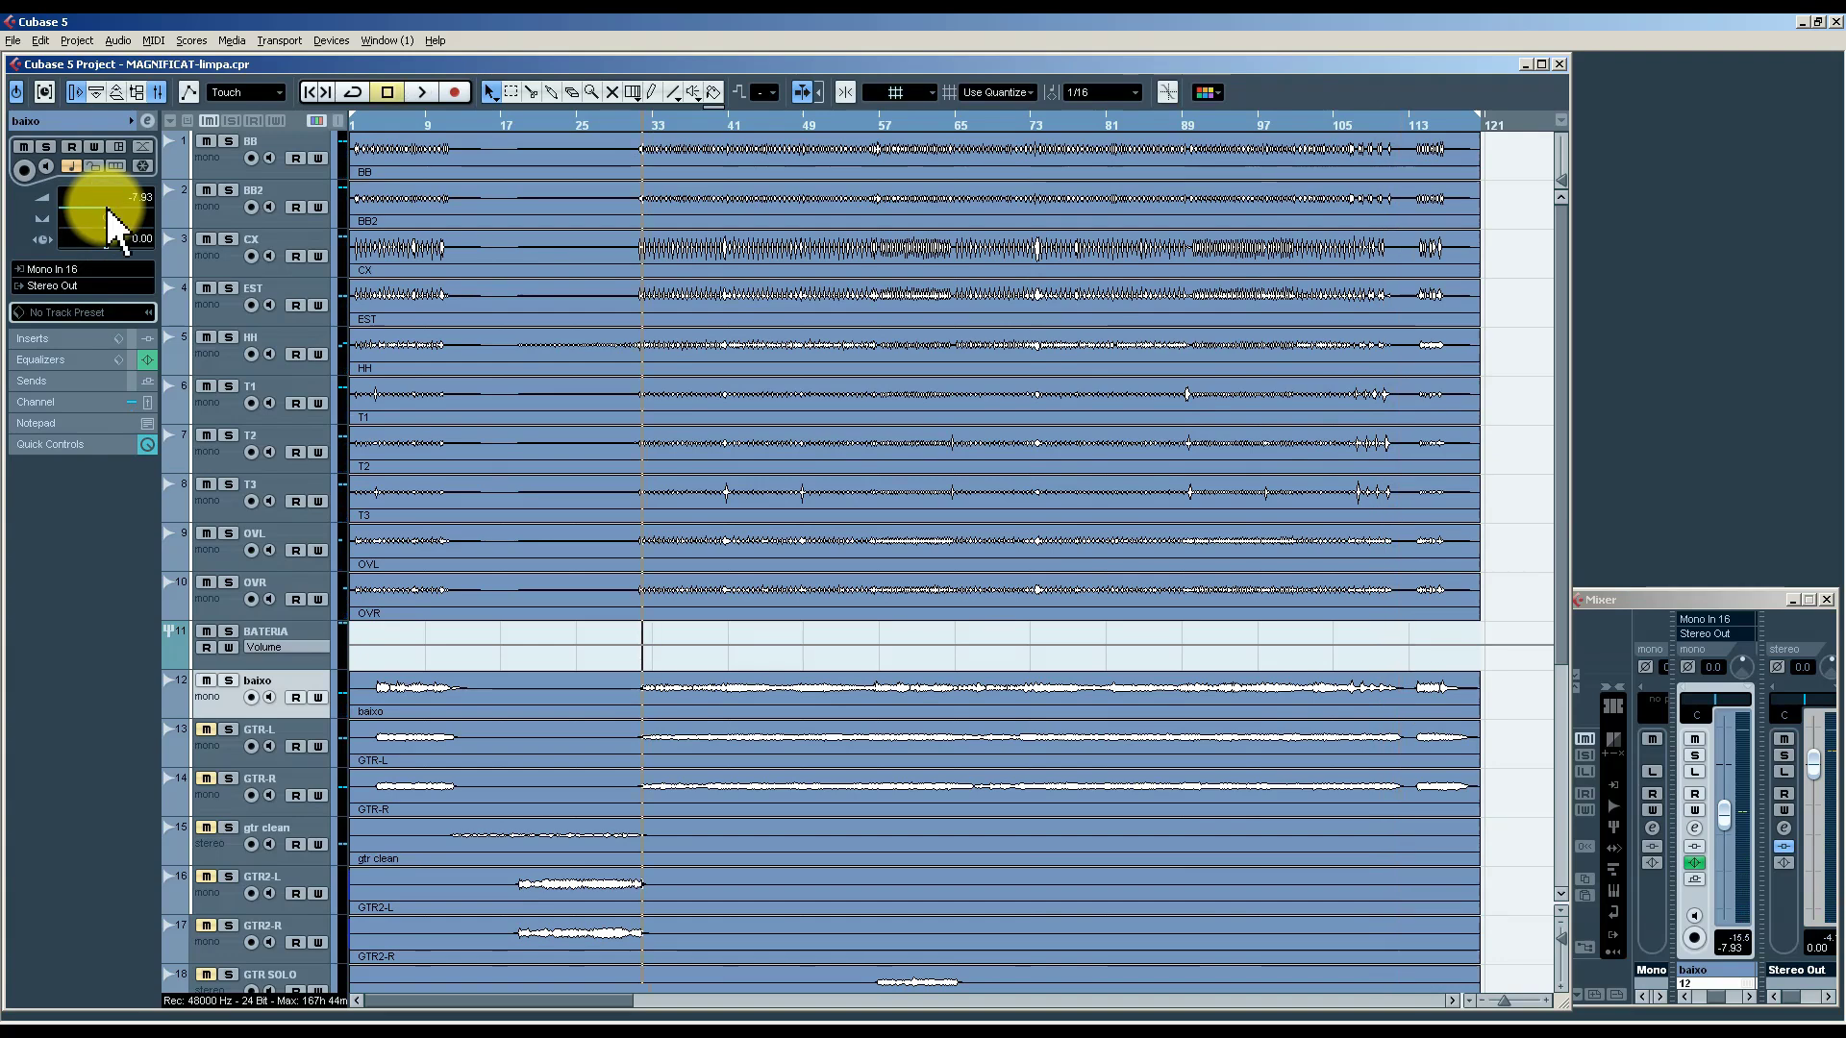
{"action": "key", "text": "space"}
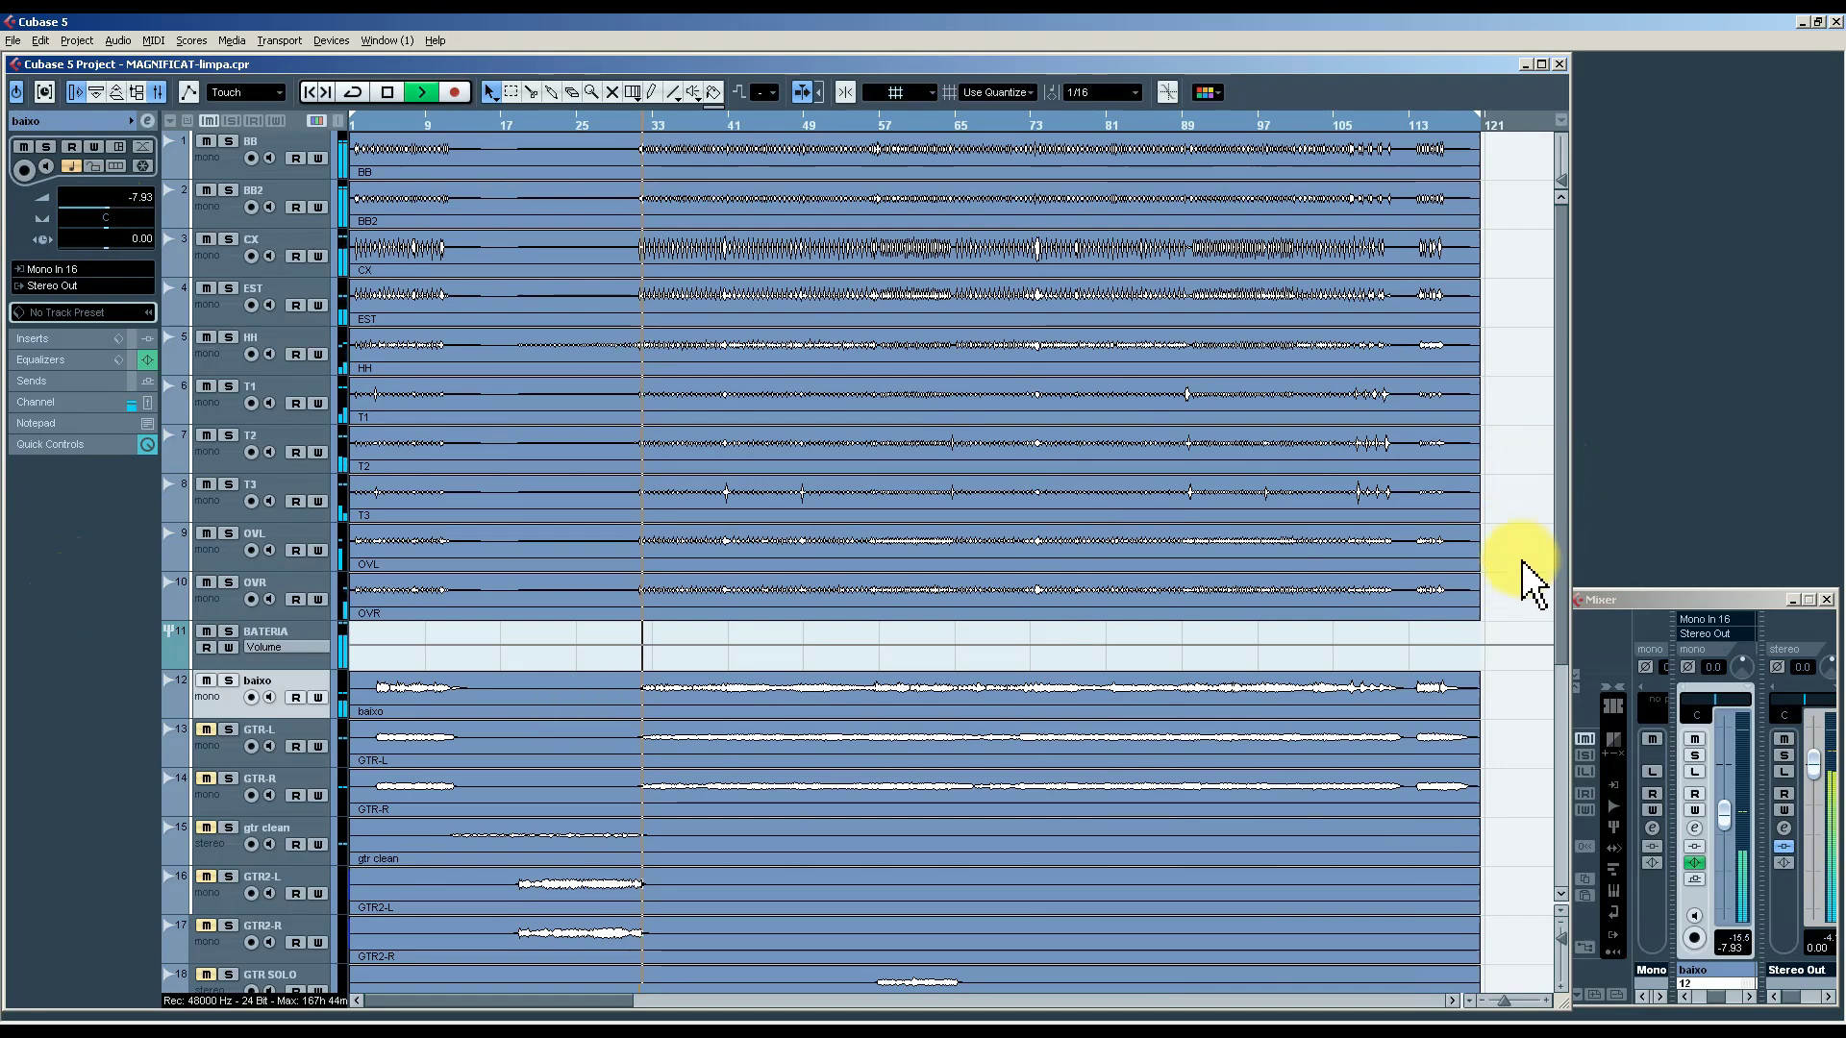
Audition the GTR-L track in solo against the full mix, and solo GTR-L and GTR-R together.
{"action": "scroll", "coordinate": [1529, 577], "scroll_direction": "down", "scroll_amount": 4}
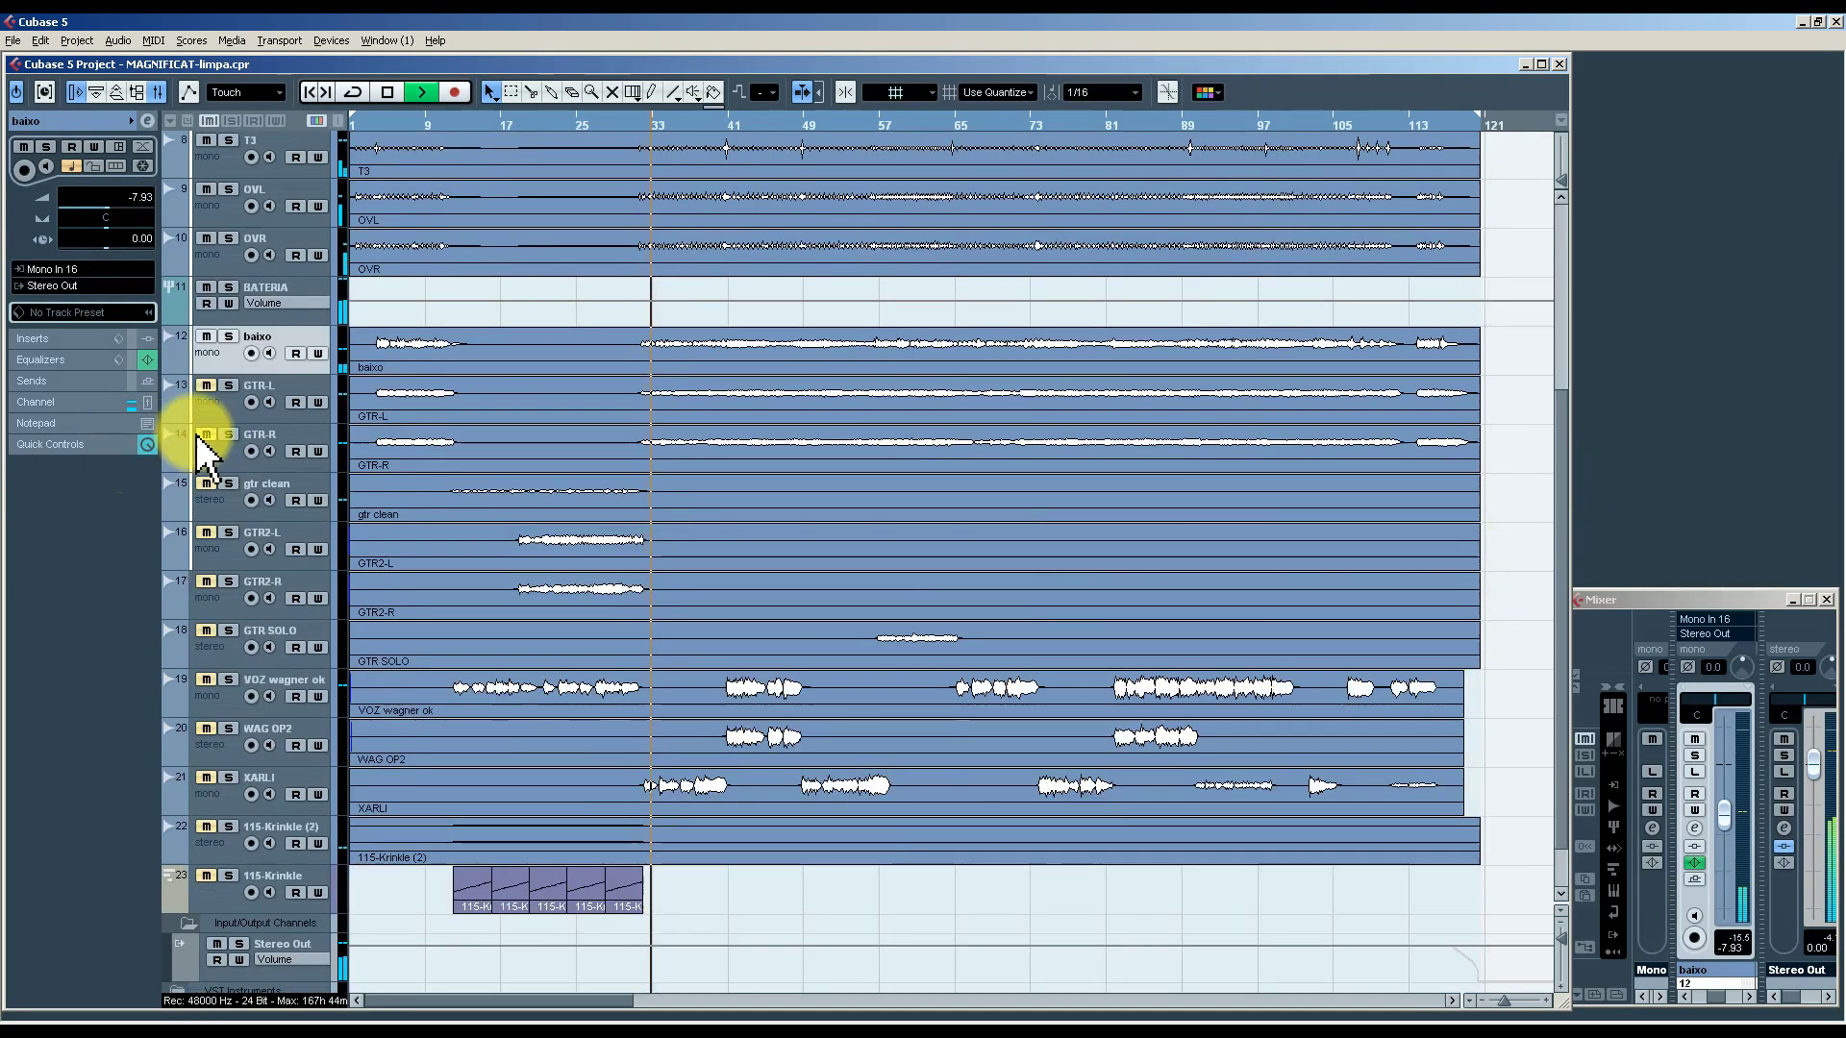
{"action": "left_click", "coordinate": [211, 404]}
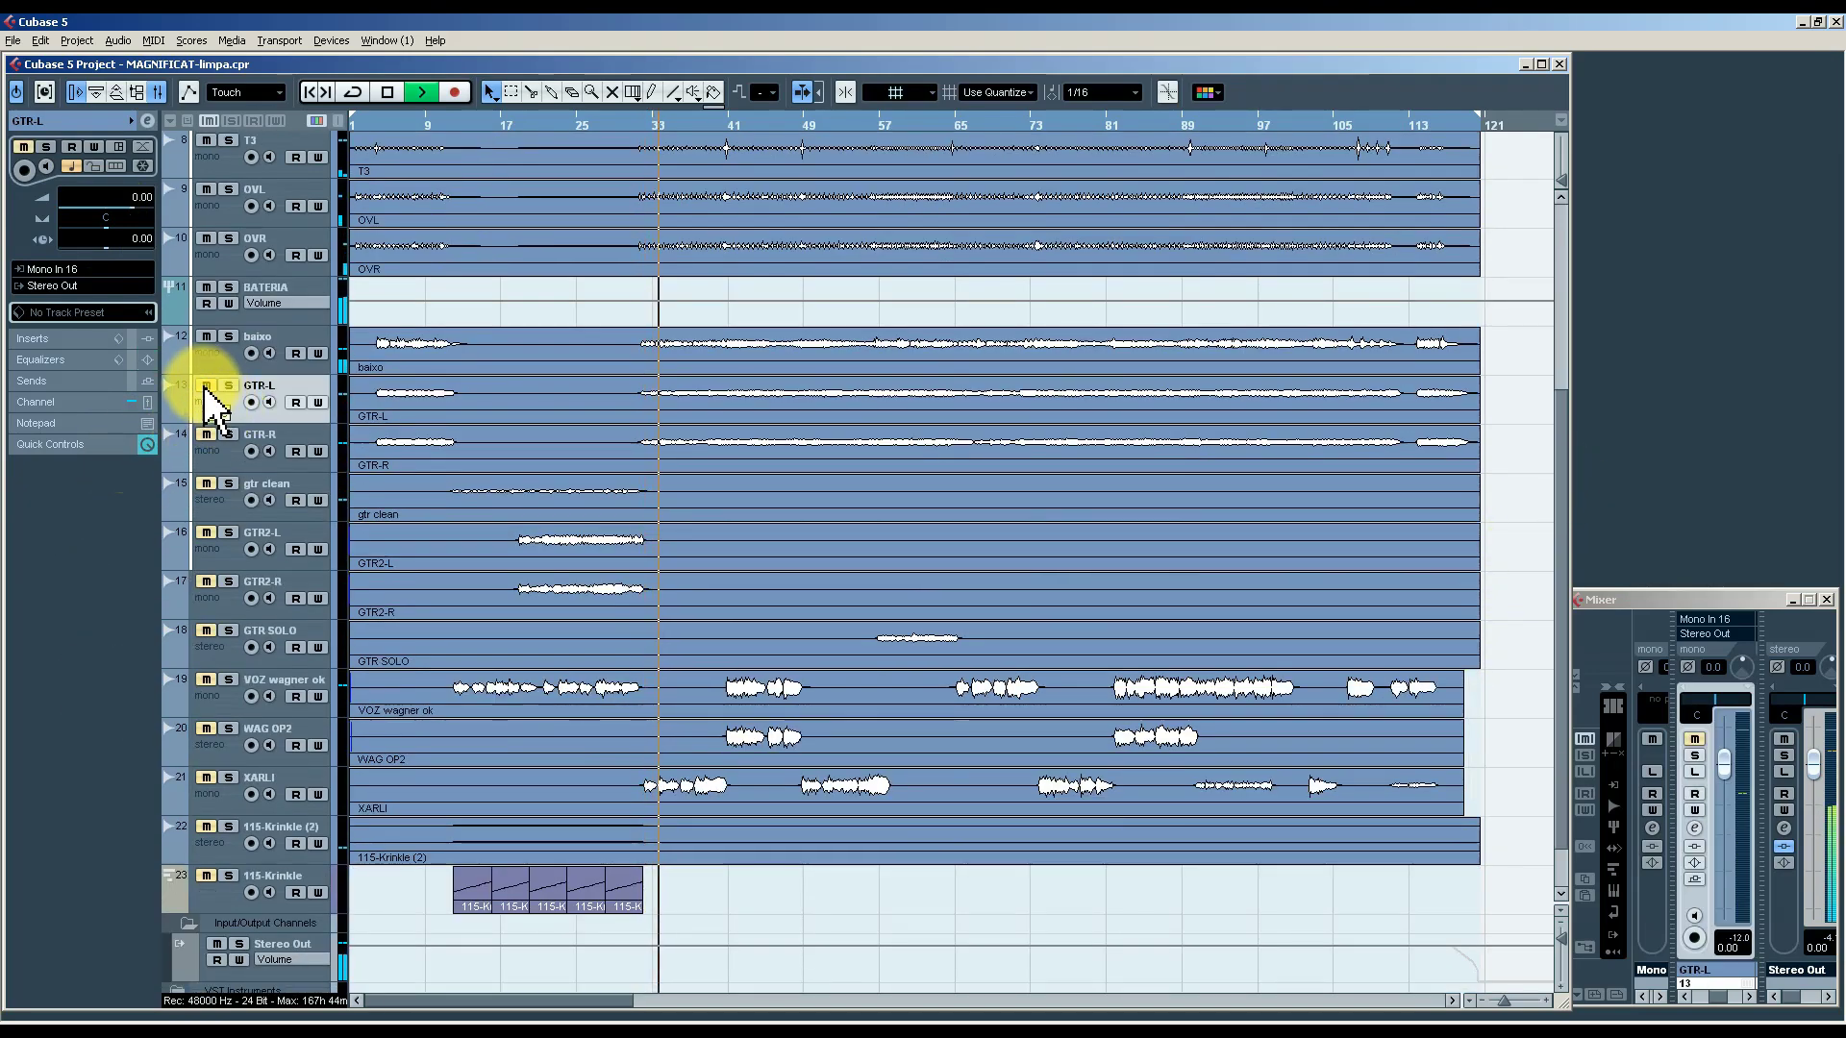
{"action": "left_click", "coordinate": [206, 386]}
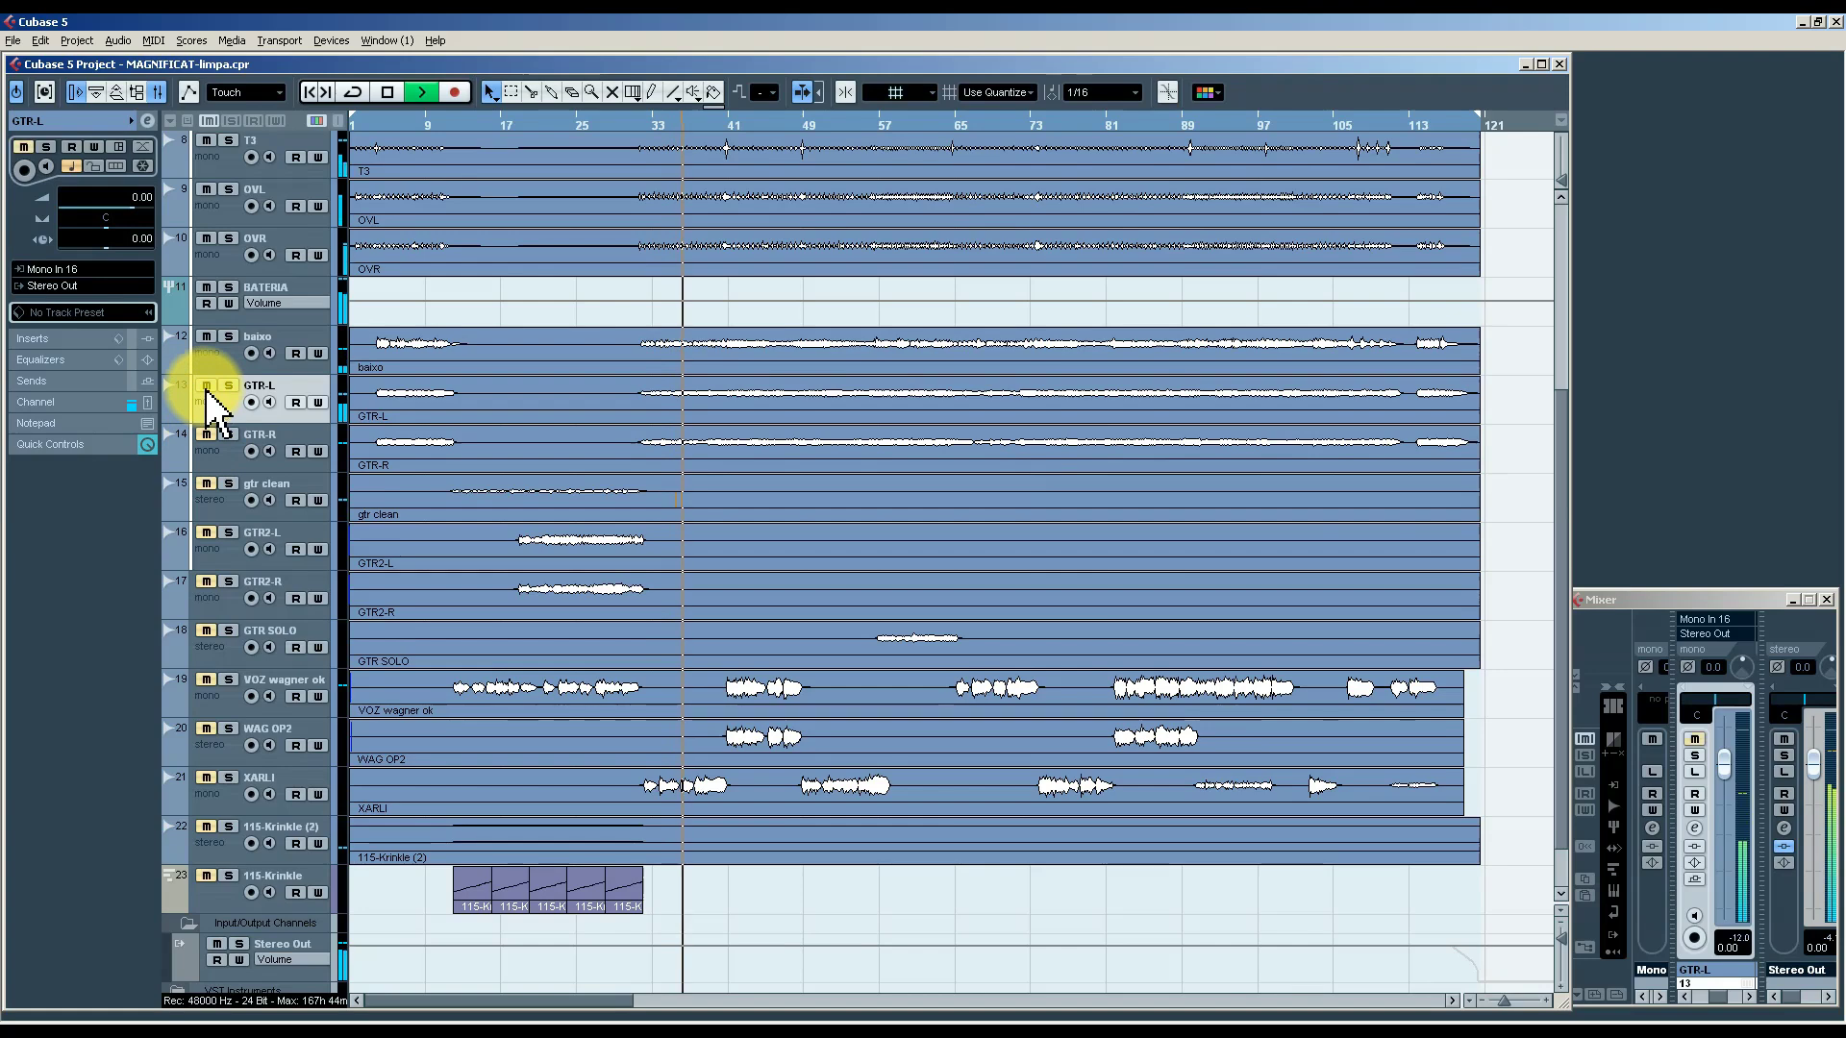
{"action": "left_click", "coordinate": [228, 388]}
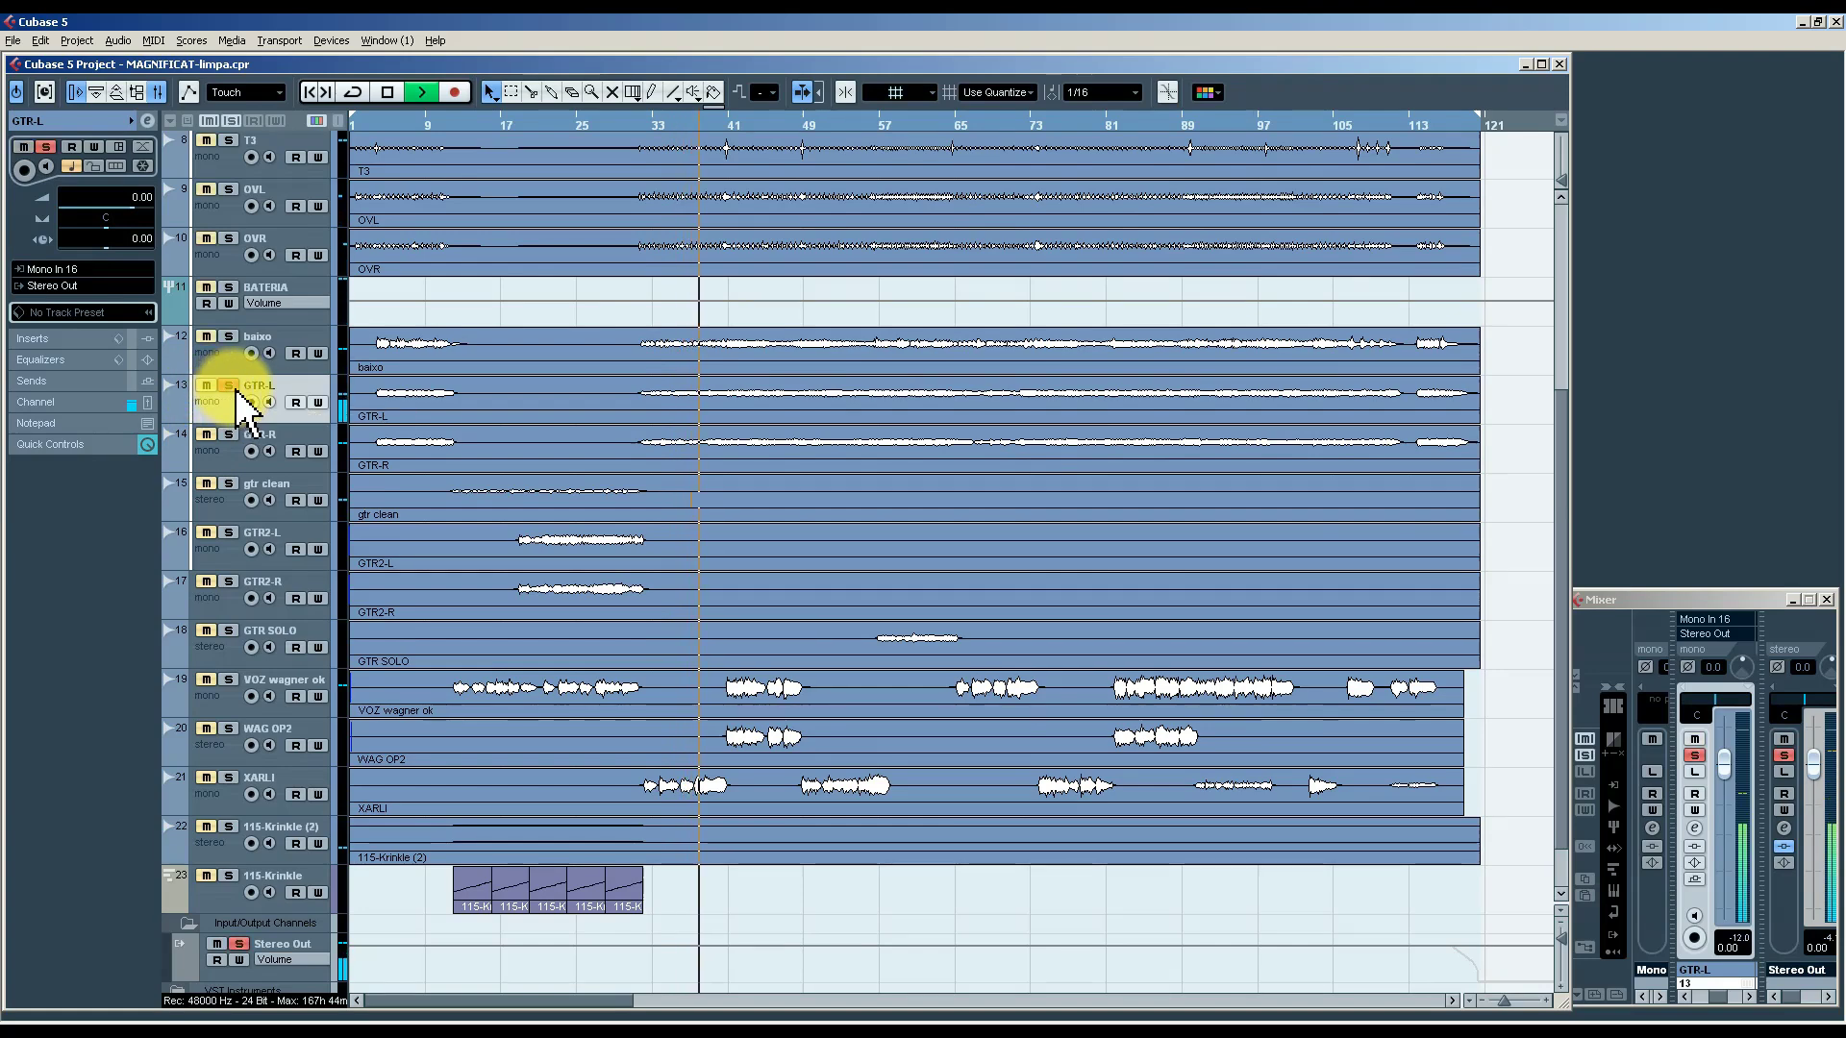
{"action": "left_click", "coordinate": [235, 389]}
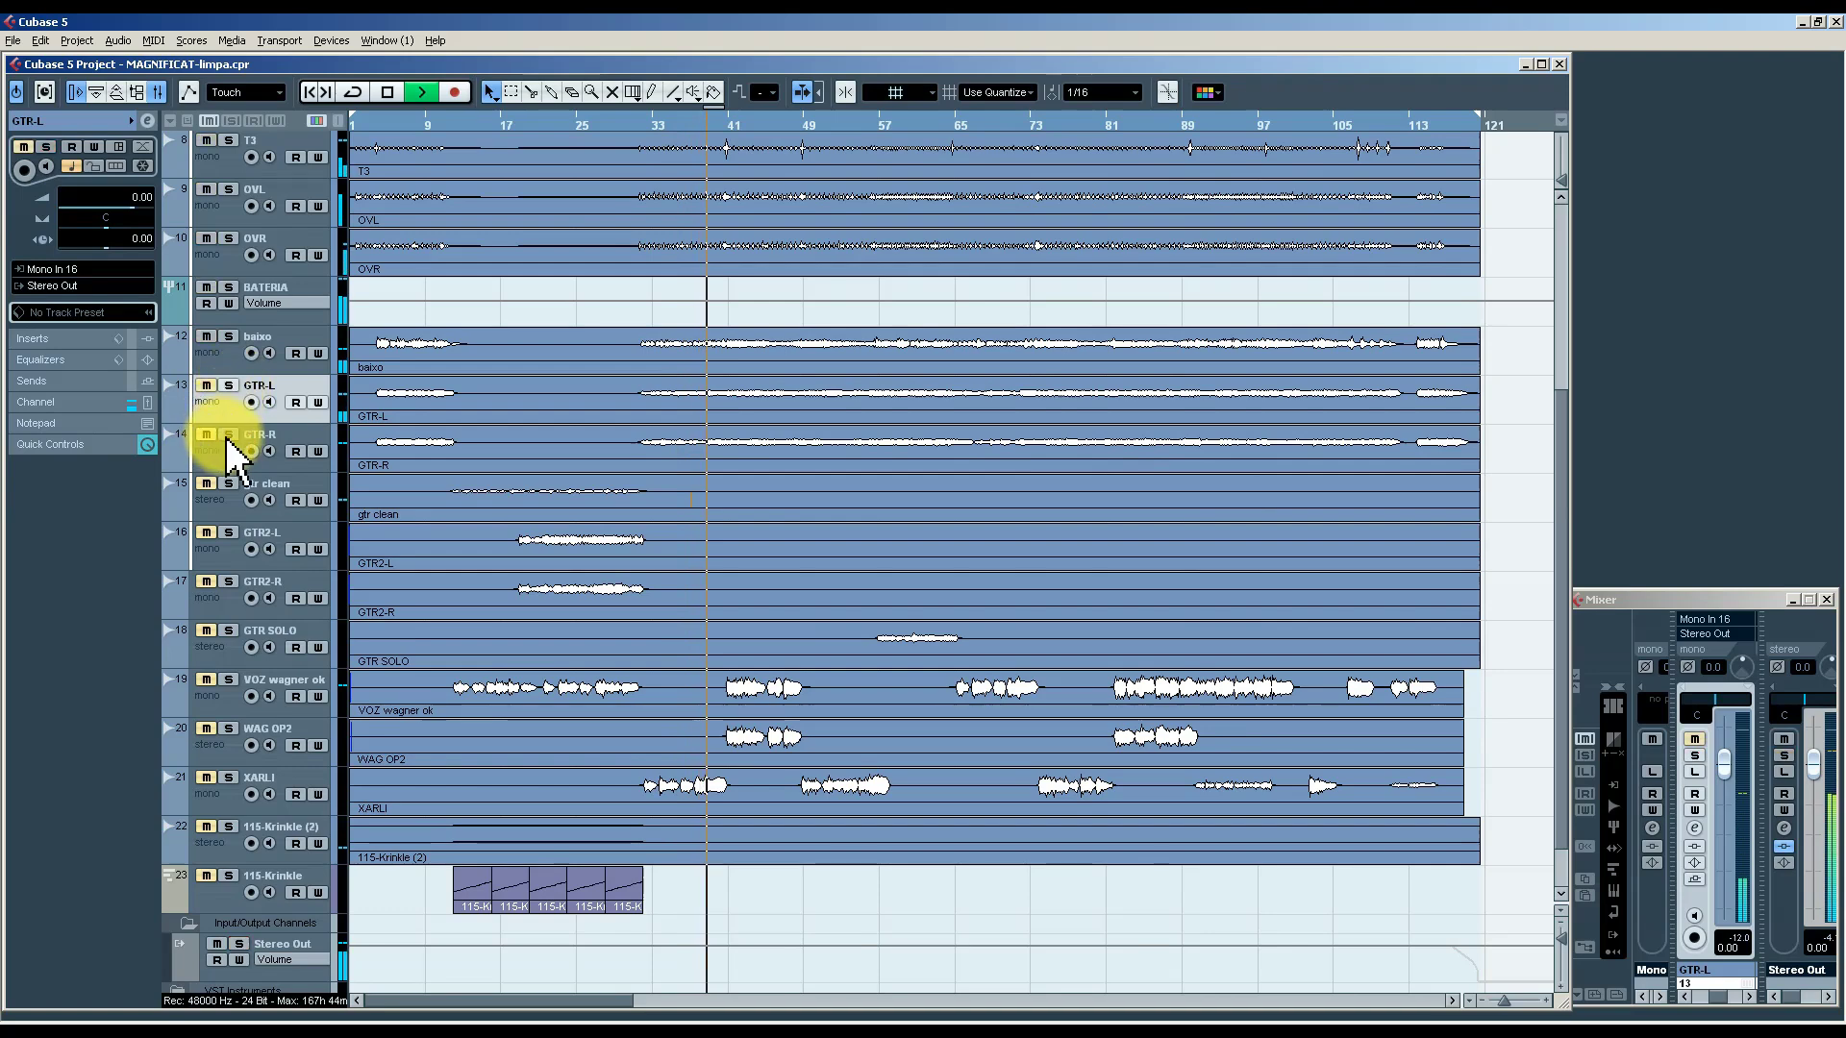
{"action": "left_click", "coordinate": [230, 438]}
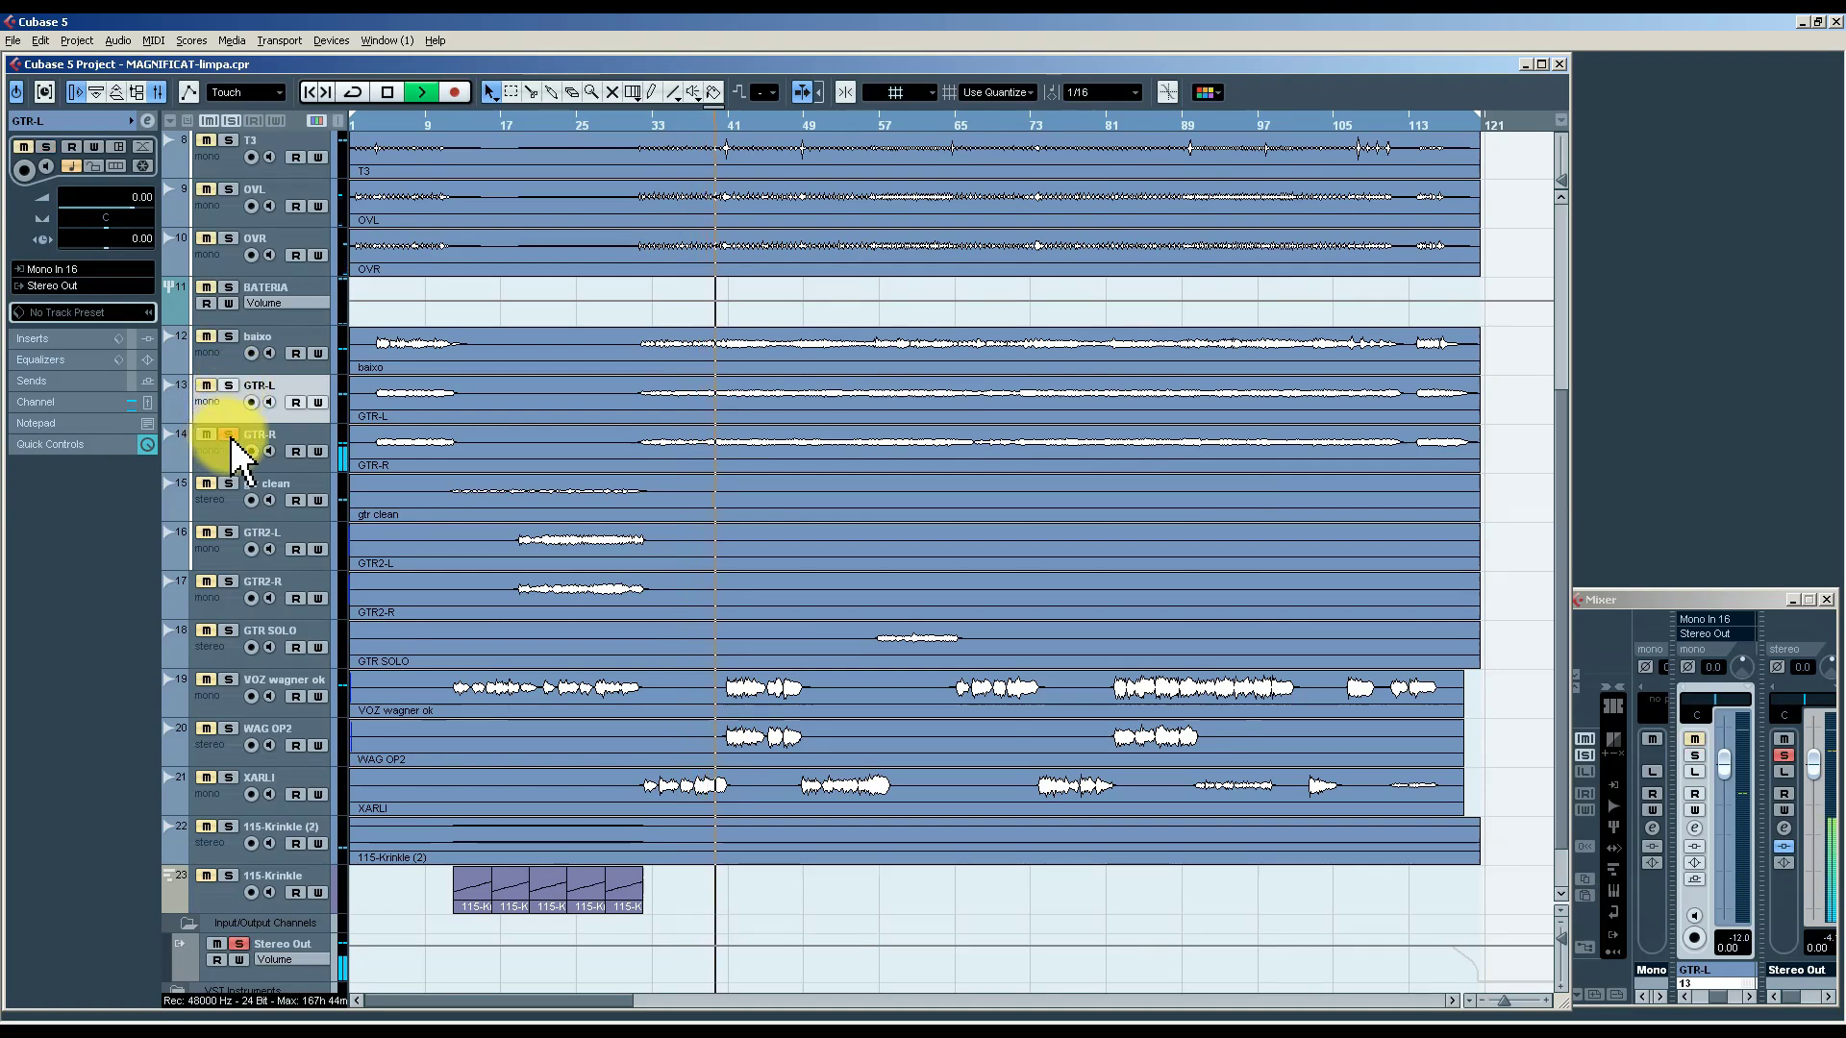
{"action": "left_click", "coordinate": [229, 387]}
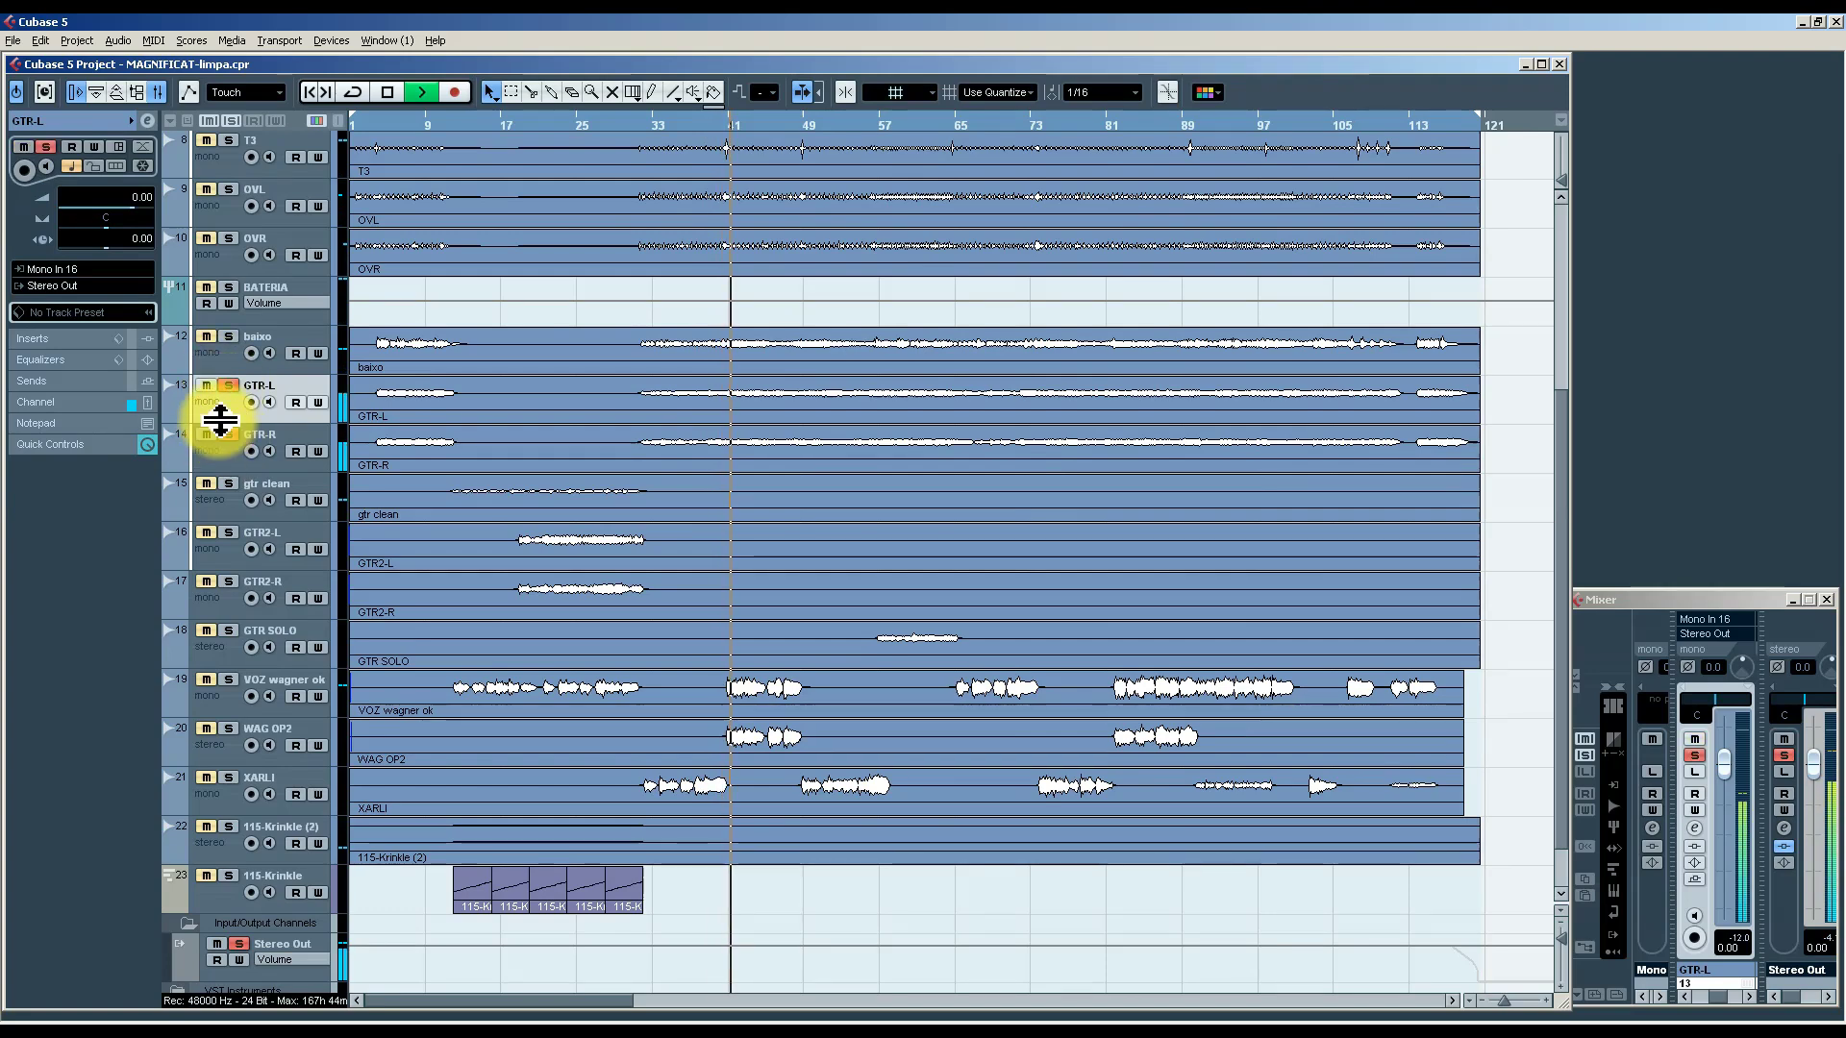
Pan the GTR-L track fully left and the GTR-R track fully right.
{"action": "left_click_drag", "start_coordinate": [106, 223], "coordinate": [31, 248]}
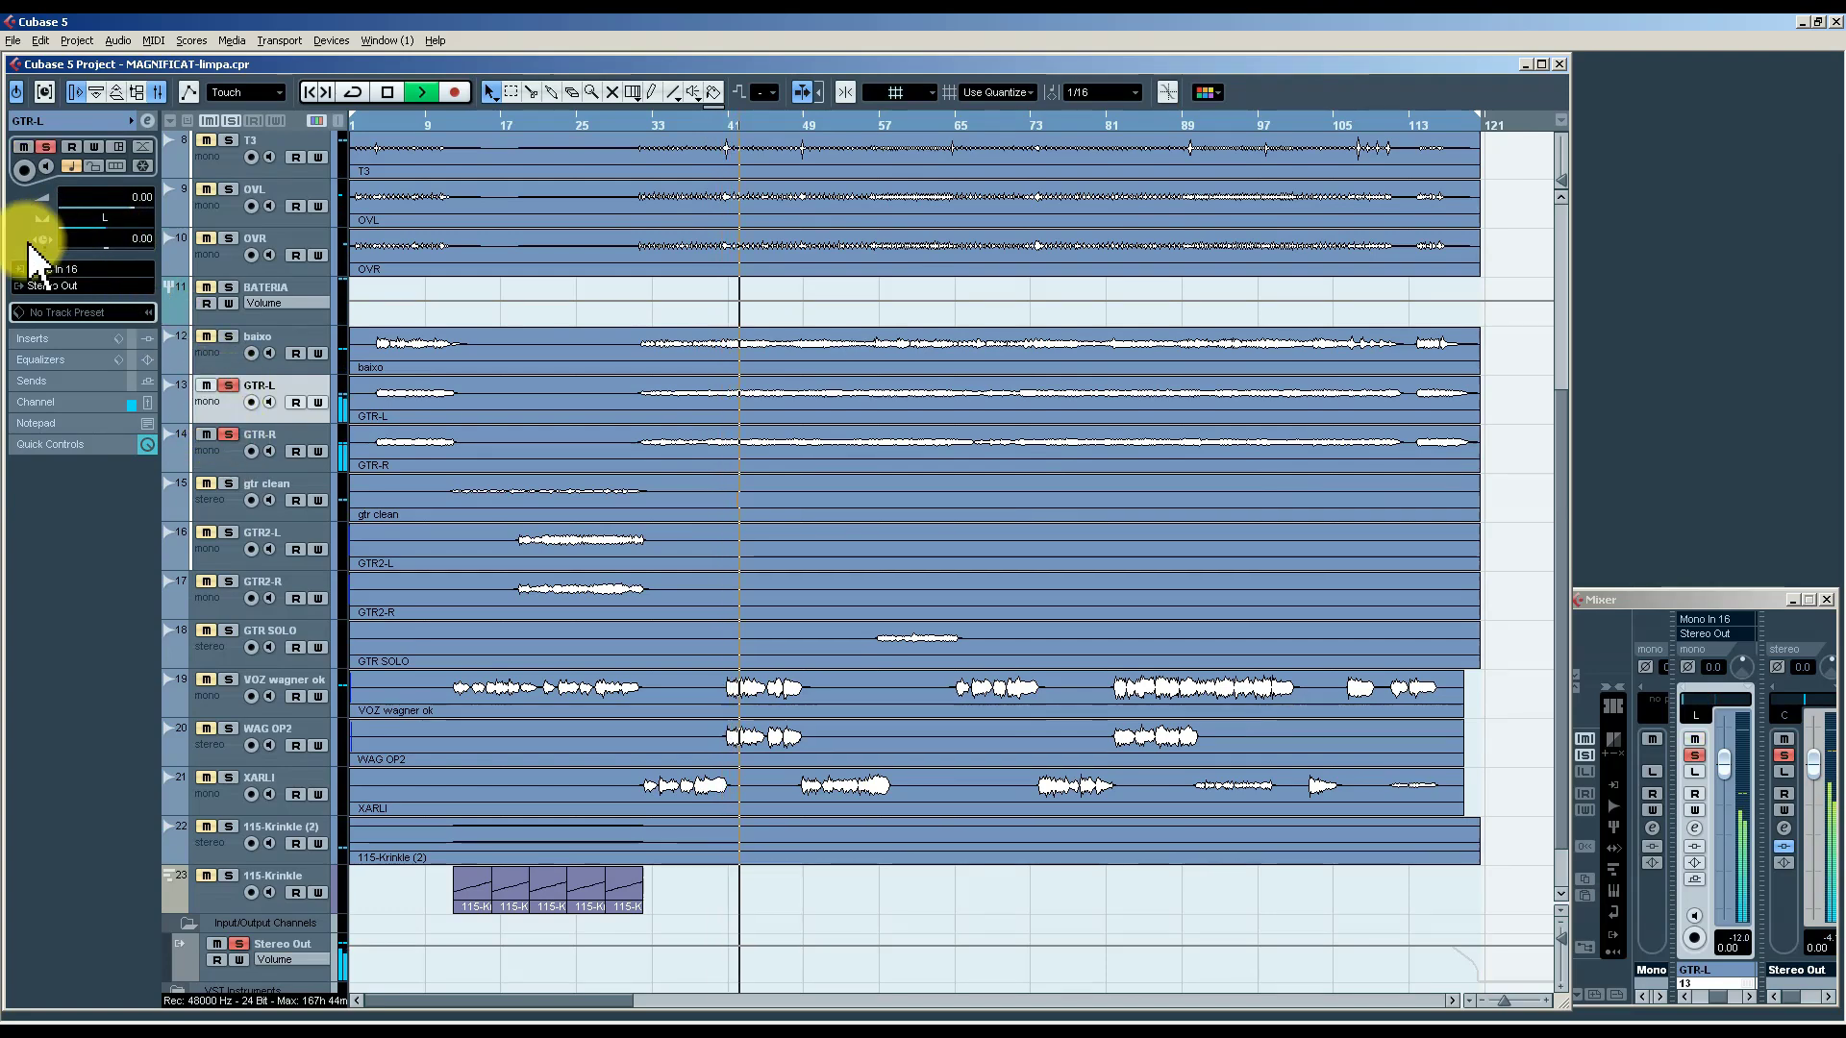
{"action": "left_click", "coordinate": [247, 458]}
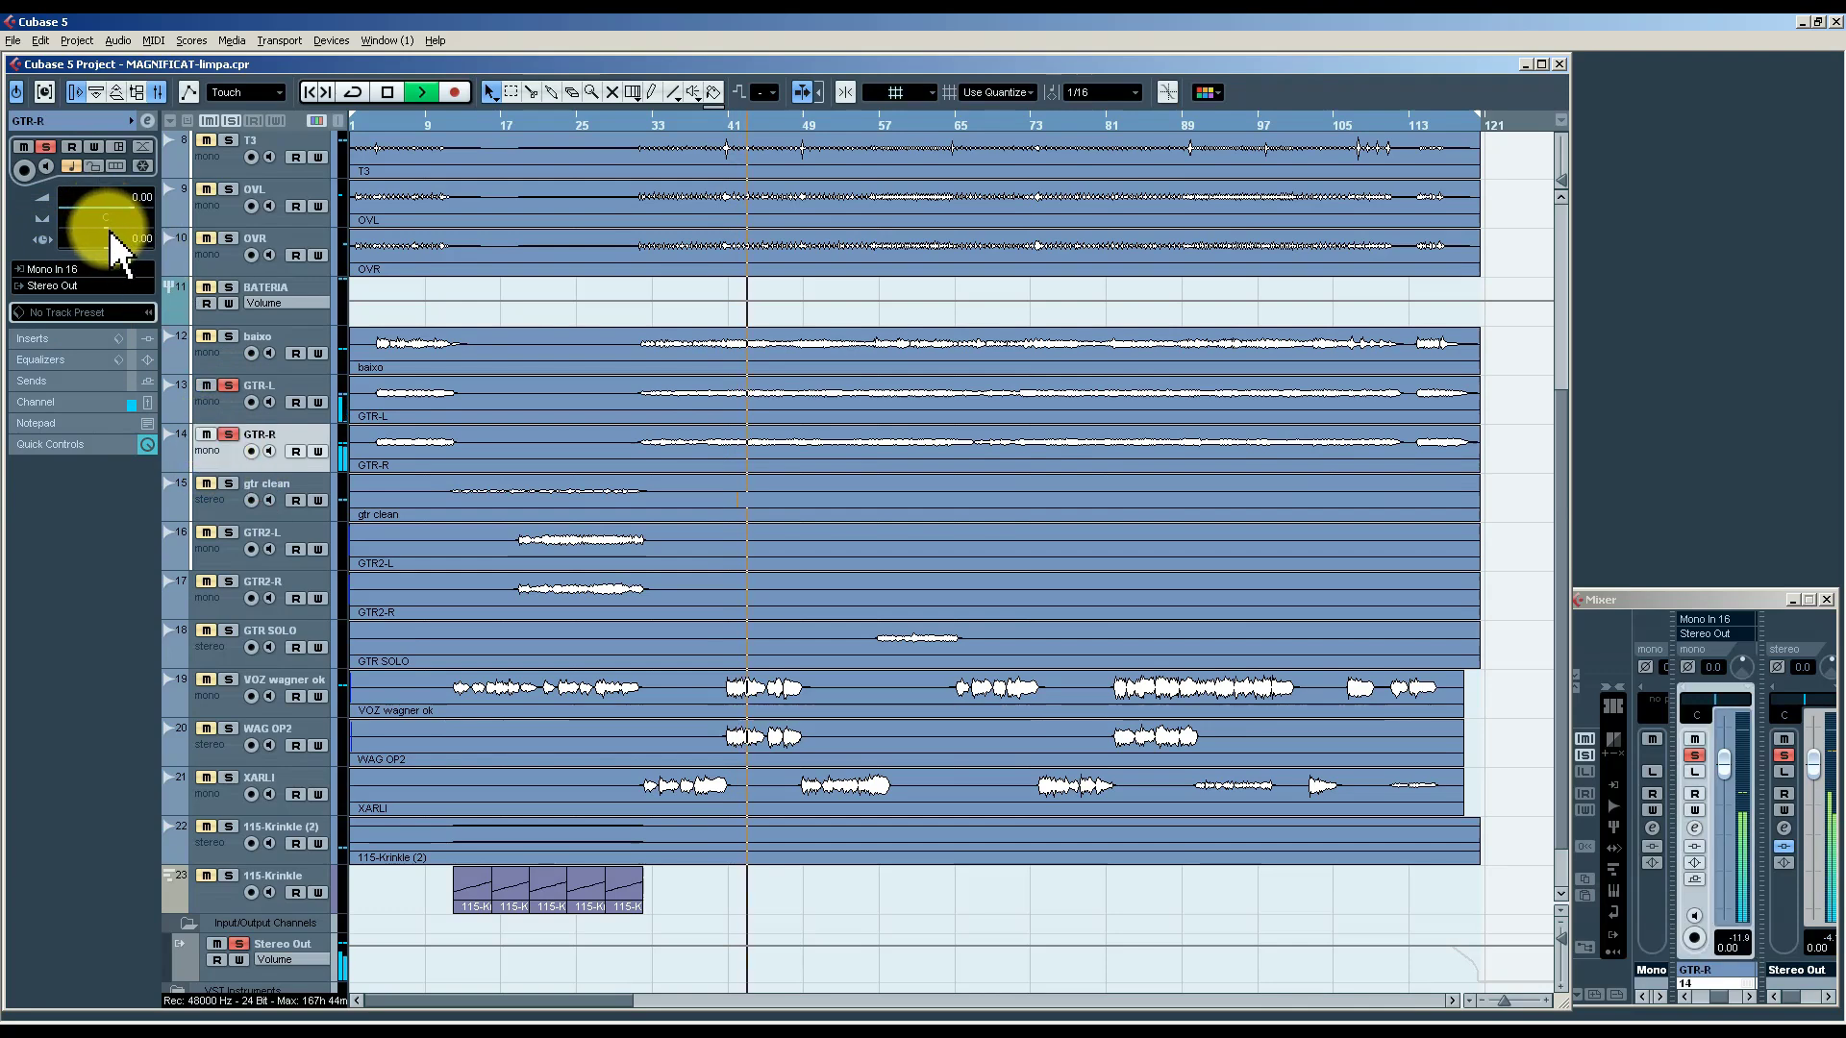
{"action": "left_click_drag", "start_coordinate": [108, 242], "coordinate": [185, 229]}
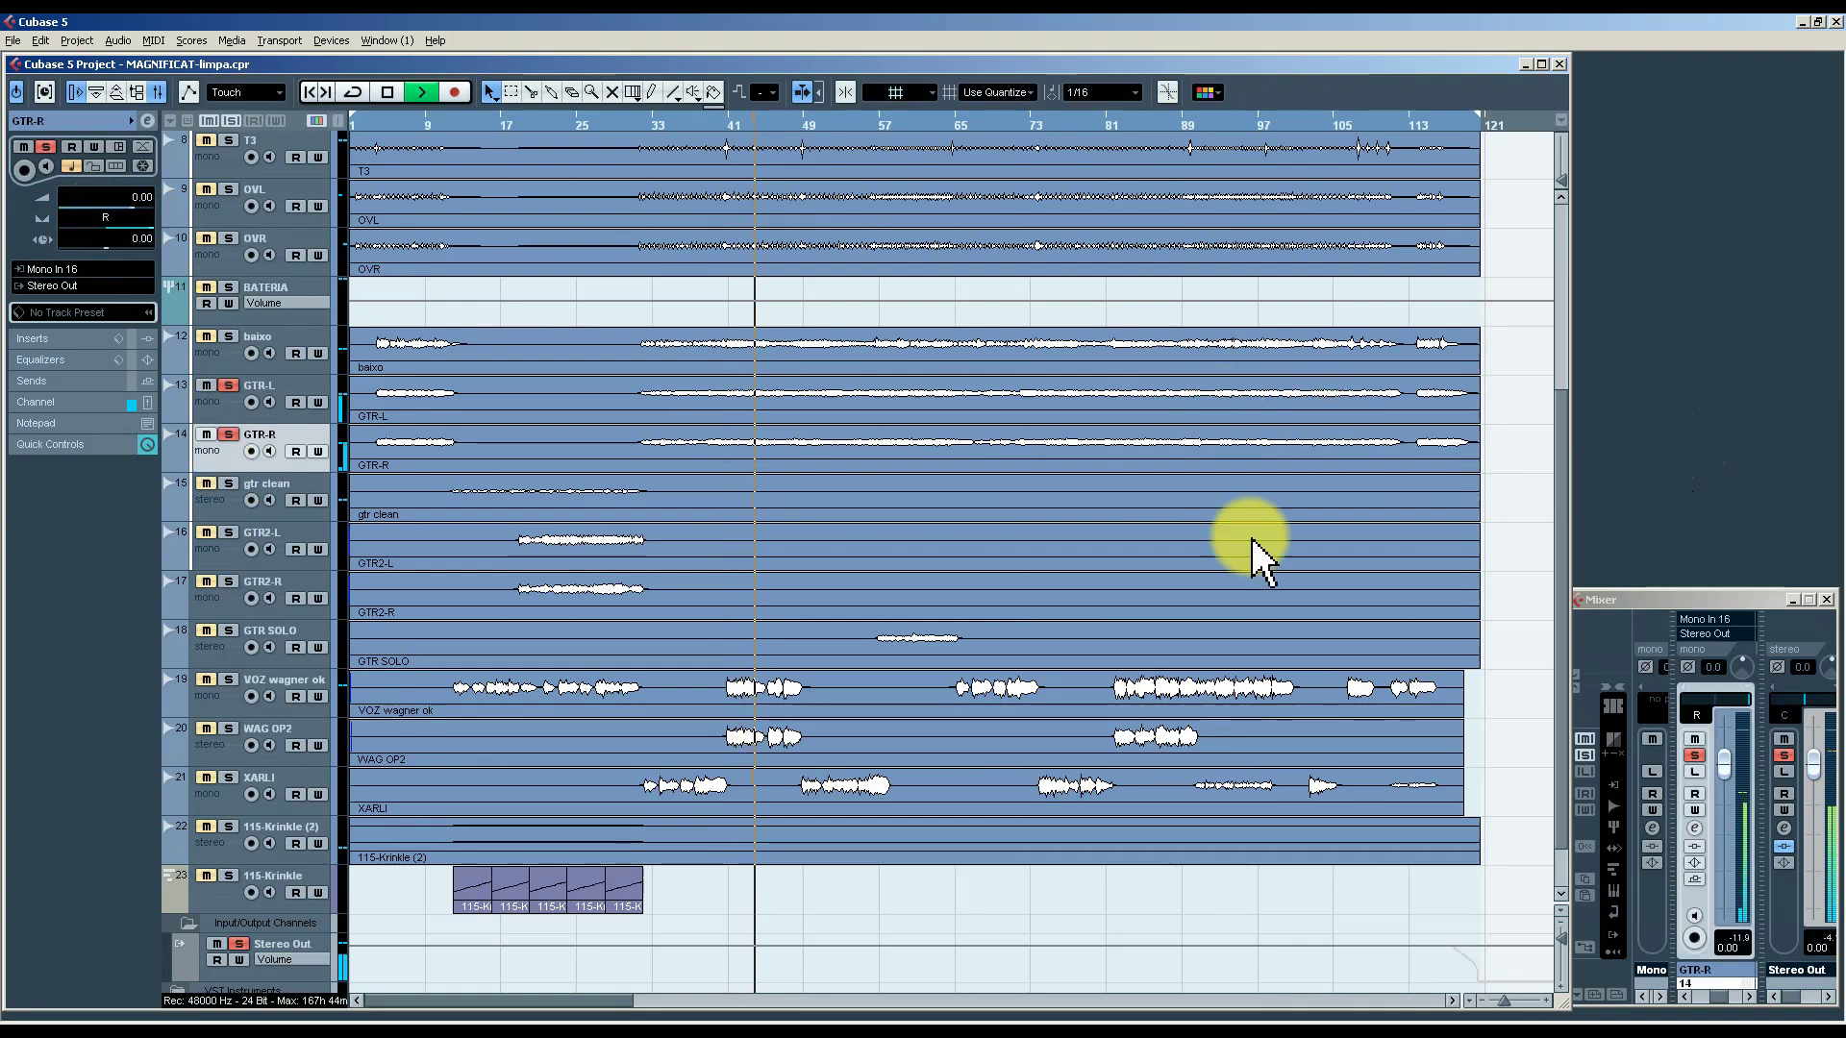
Link the mixer channels of the GTR-L and GTR-R tracks so they are adjusted together.
{"action": "left_click", "coordinate": [221, 410]}
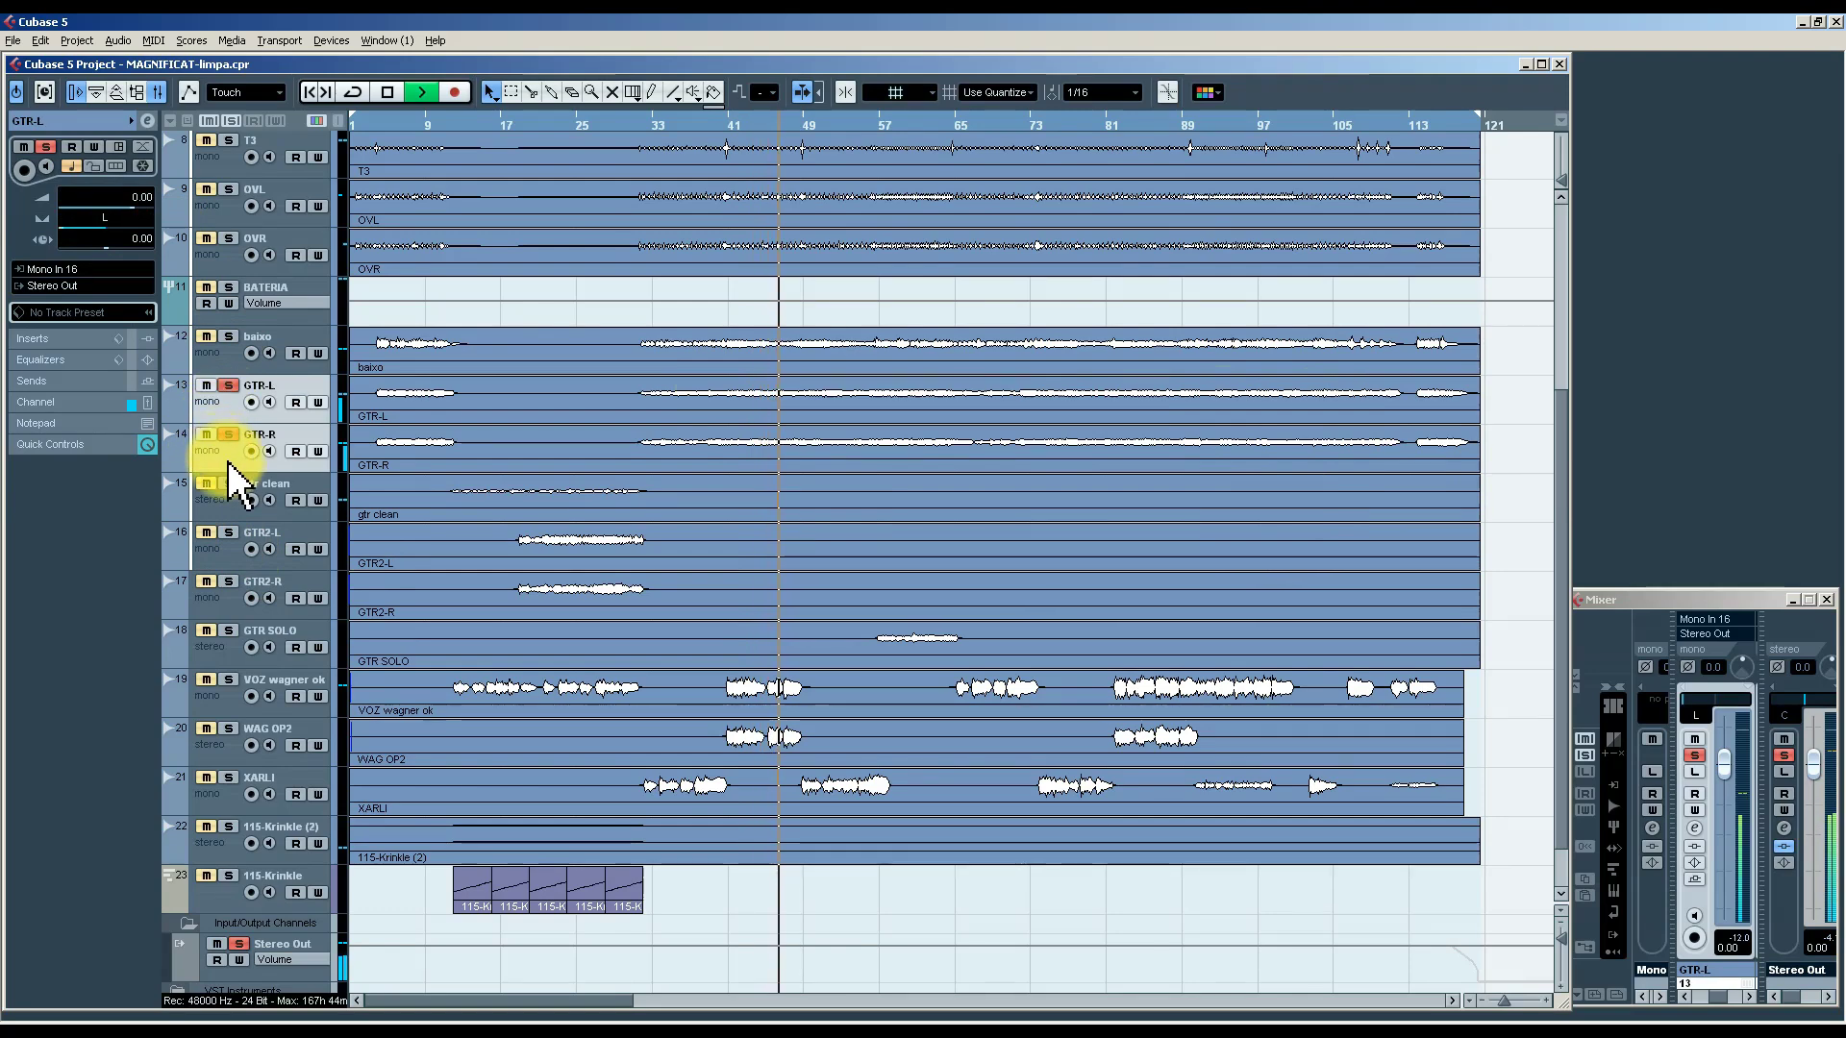
{"action": "left_click", "coordinate": [229, 435]}
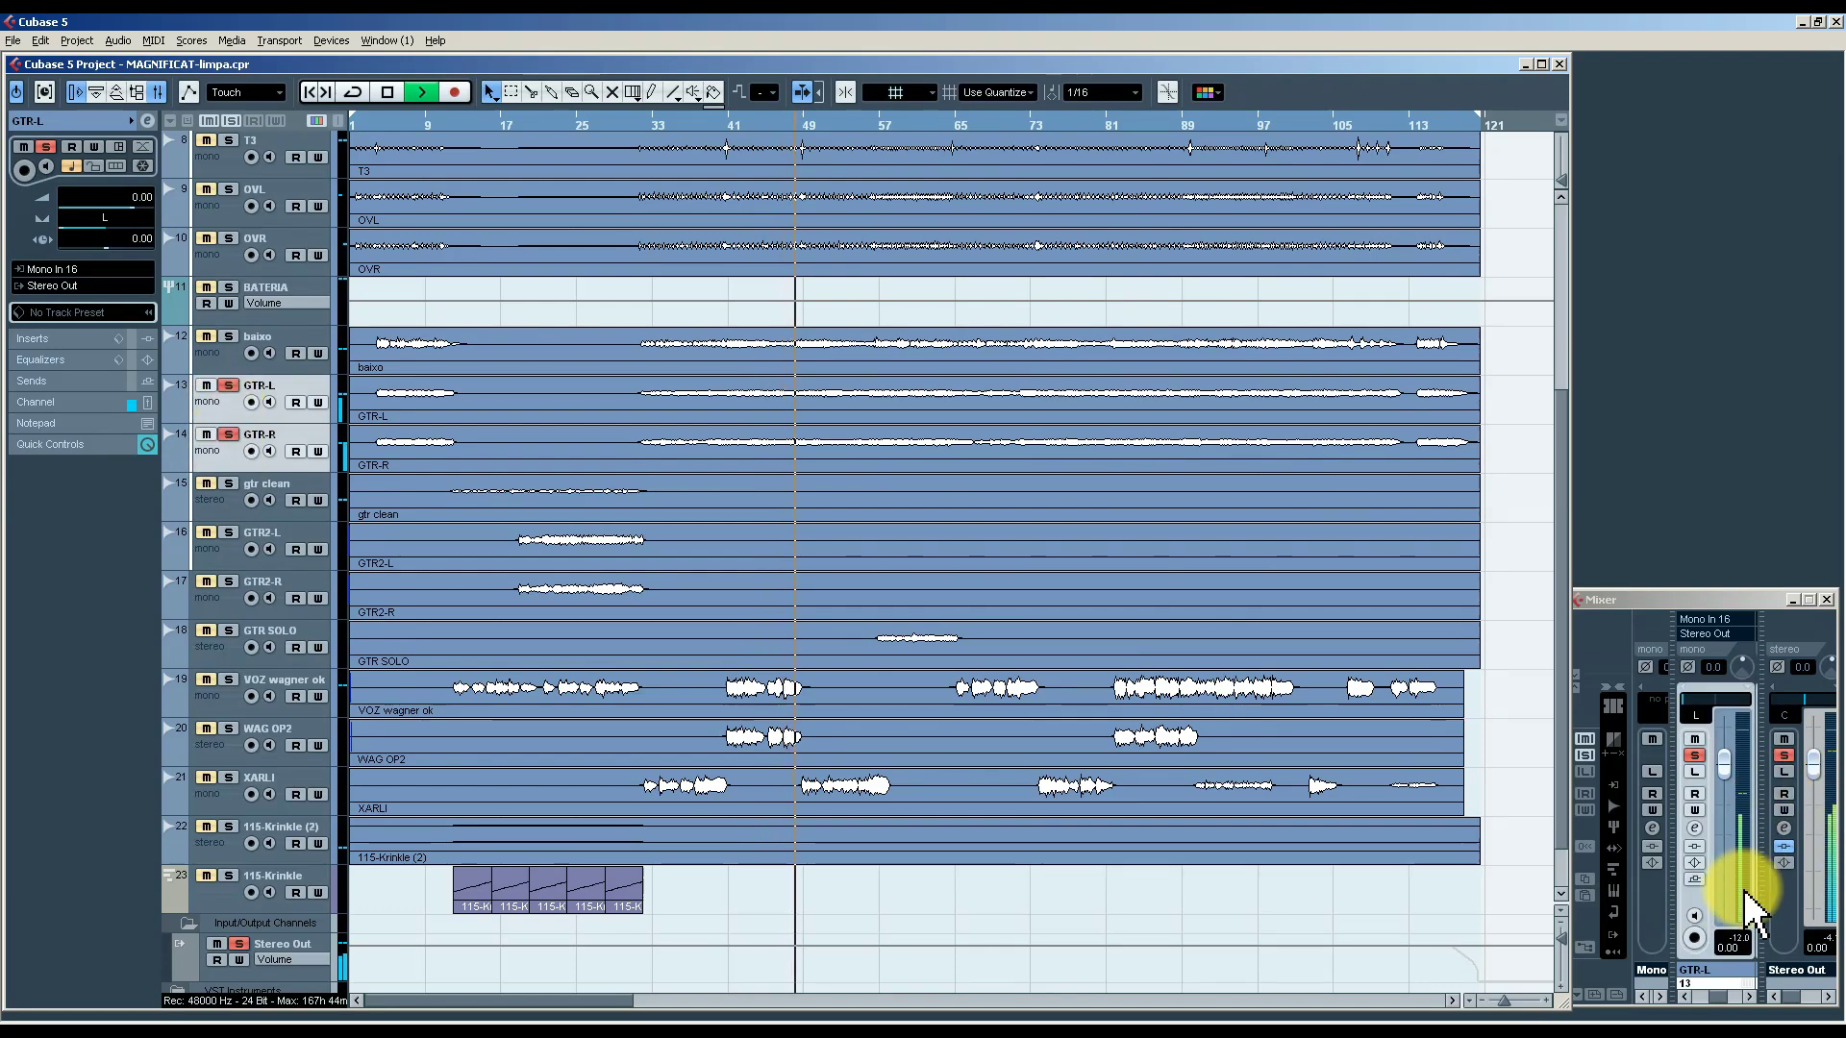
{"action": "right_click", "coordinate": [1708, 884]}
{"action": "left_click", "coordinate": [1584, 719]}
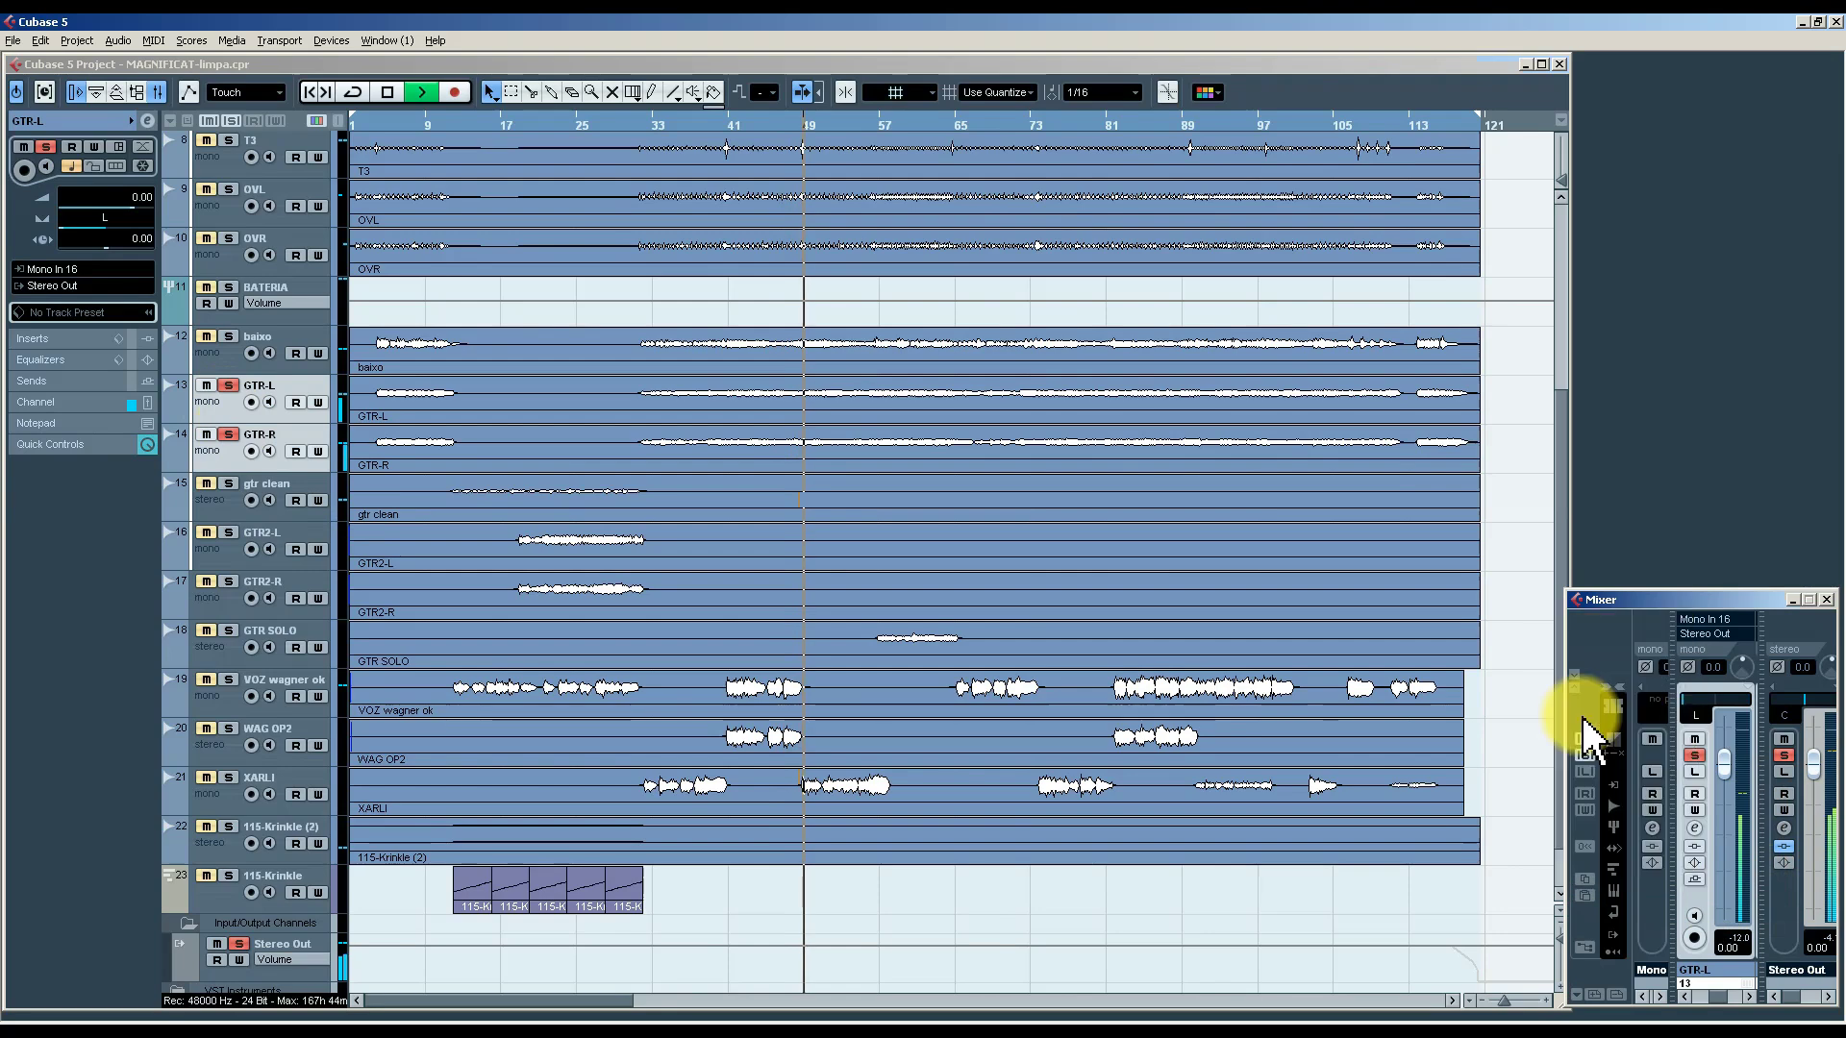
{"action": "left_click", "coordinate": [222, 413]}
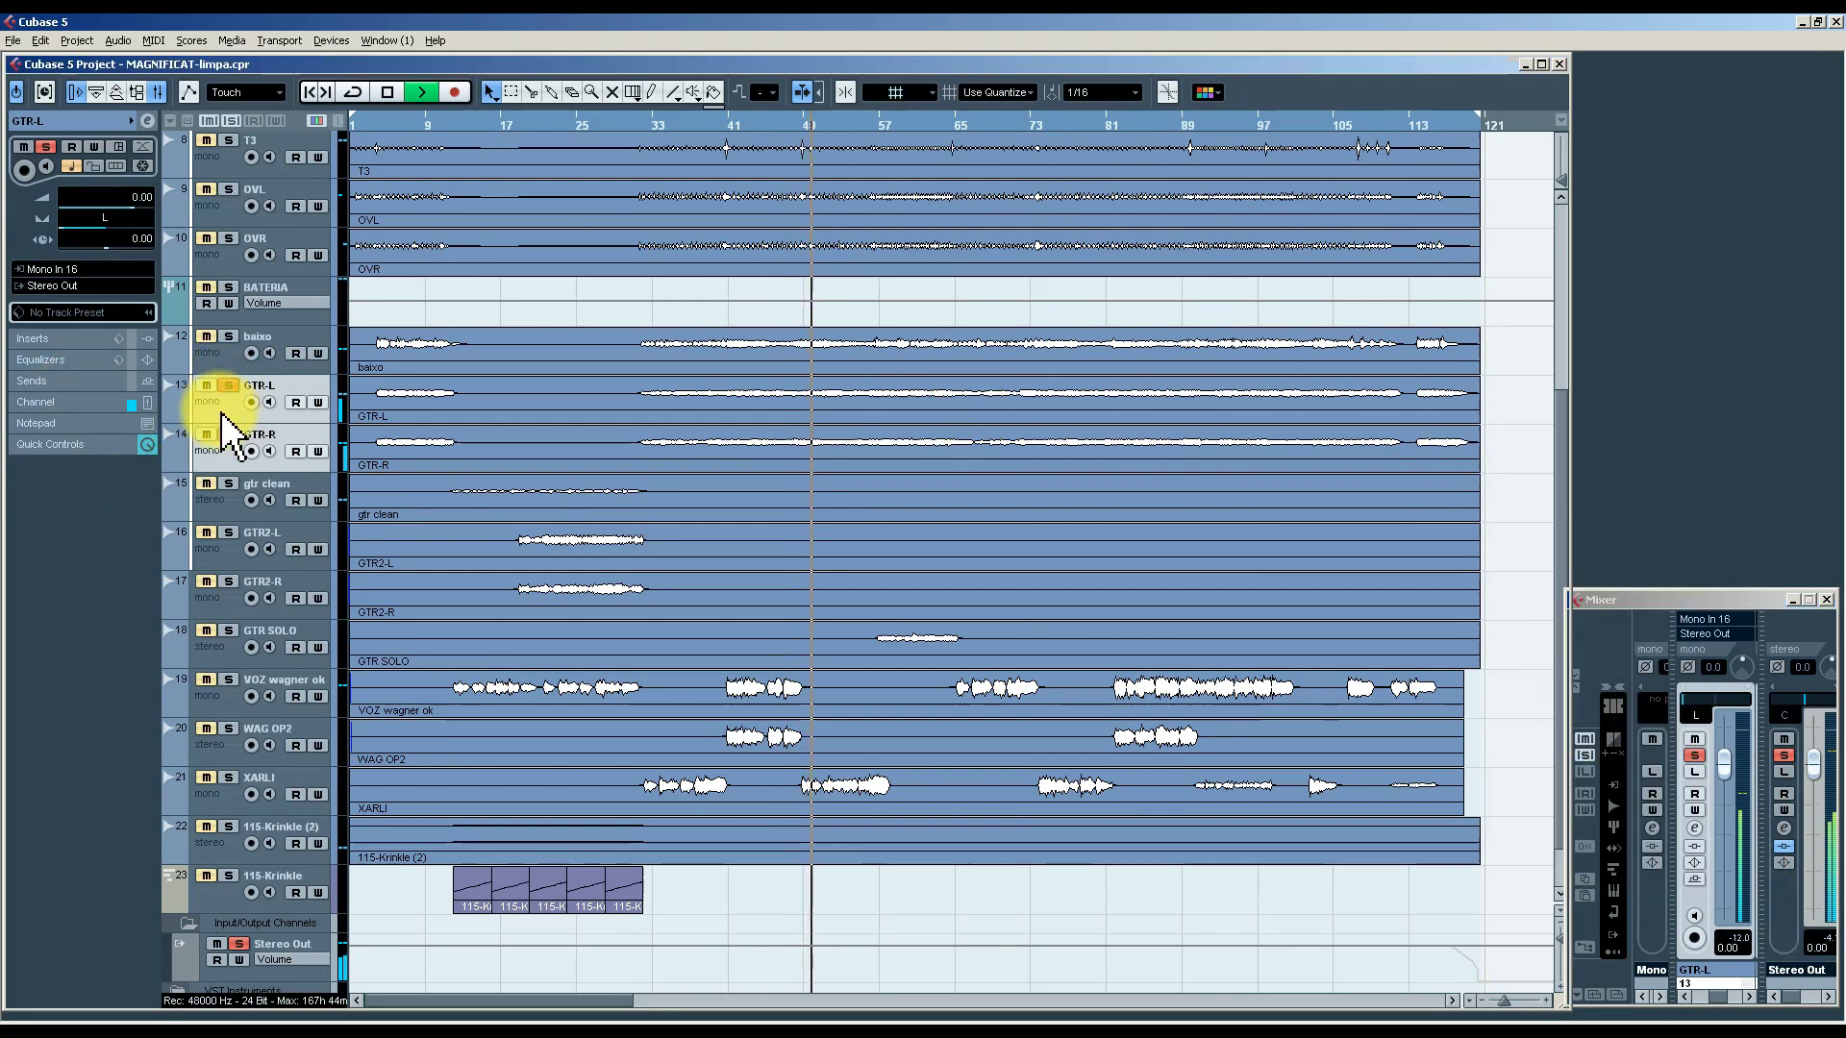
Compare the soloed guitar pair with the full mix, ending with the guitars unsoloed.
{"action": "left_click", "coordinate": [229, 387]}
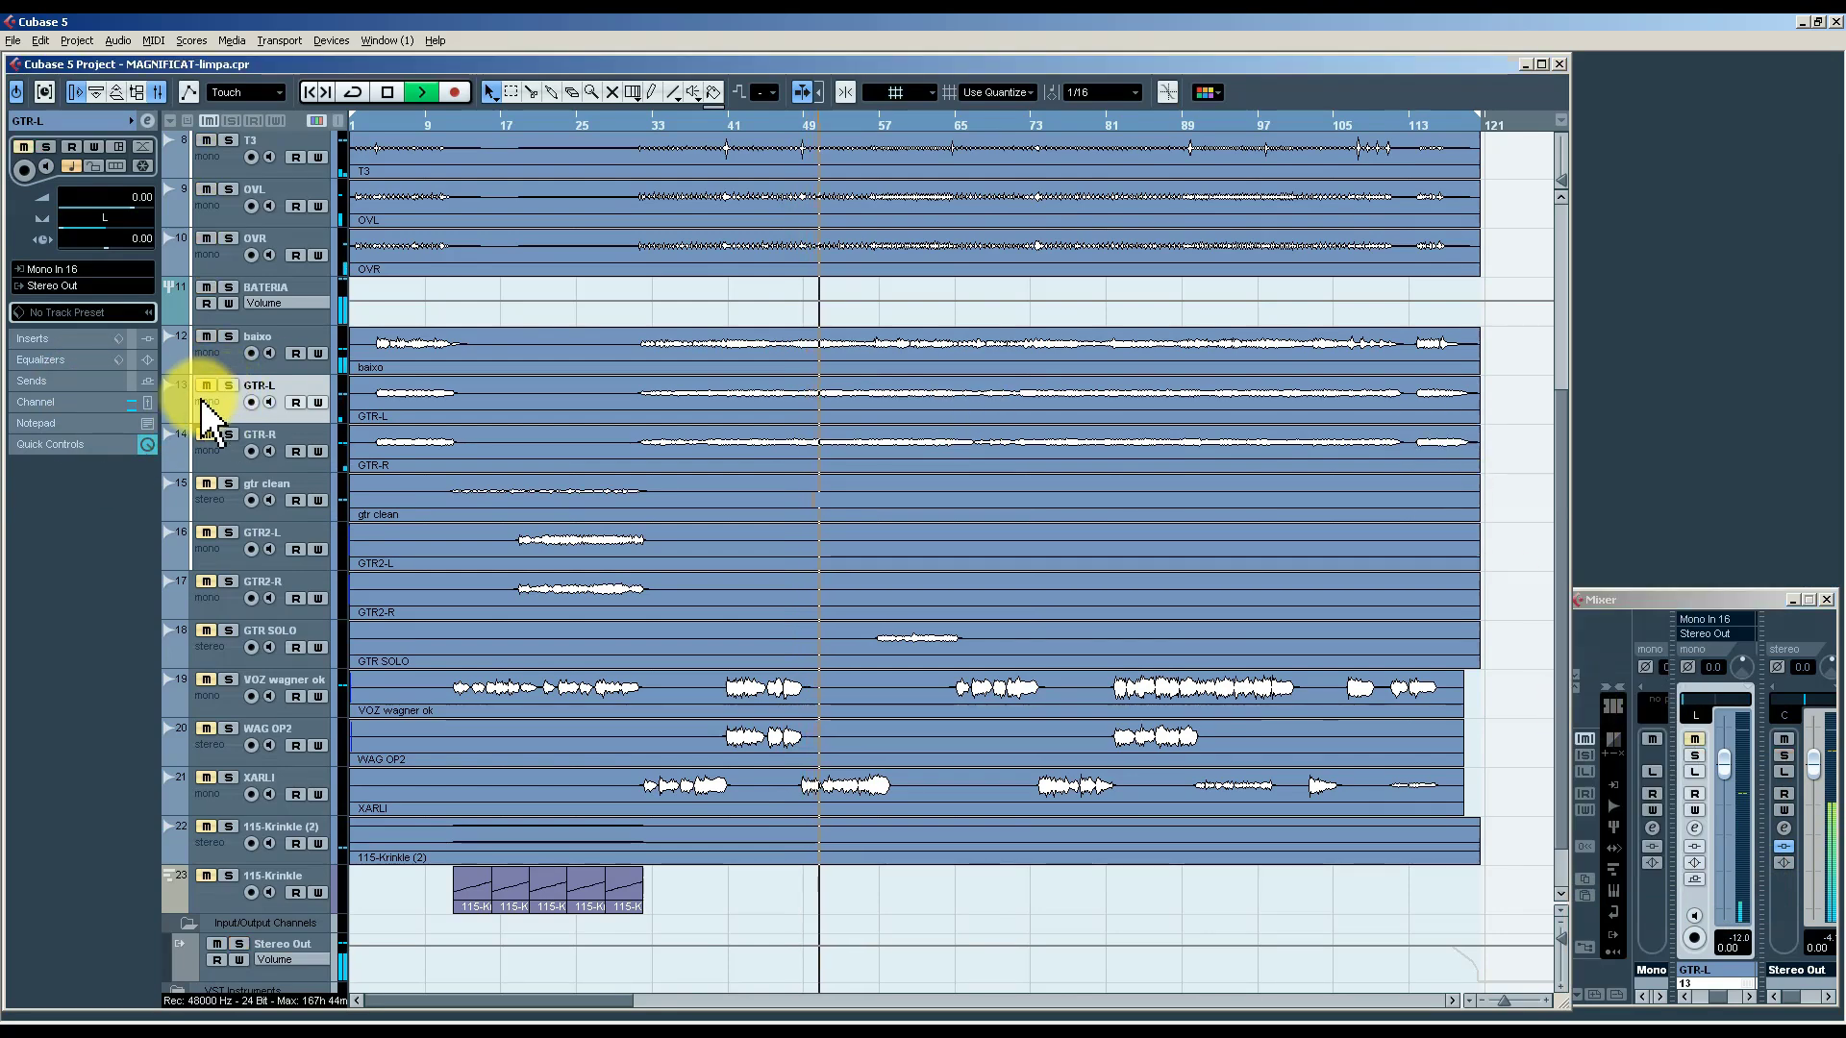
{"action": "left_click", "coordinate": [231, 389]}
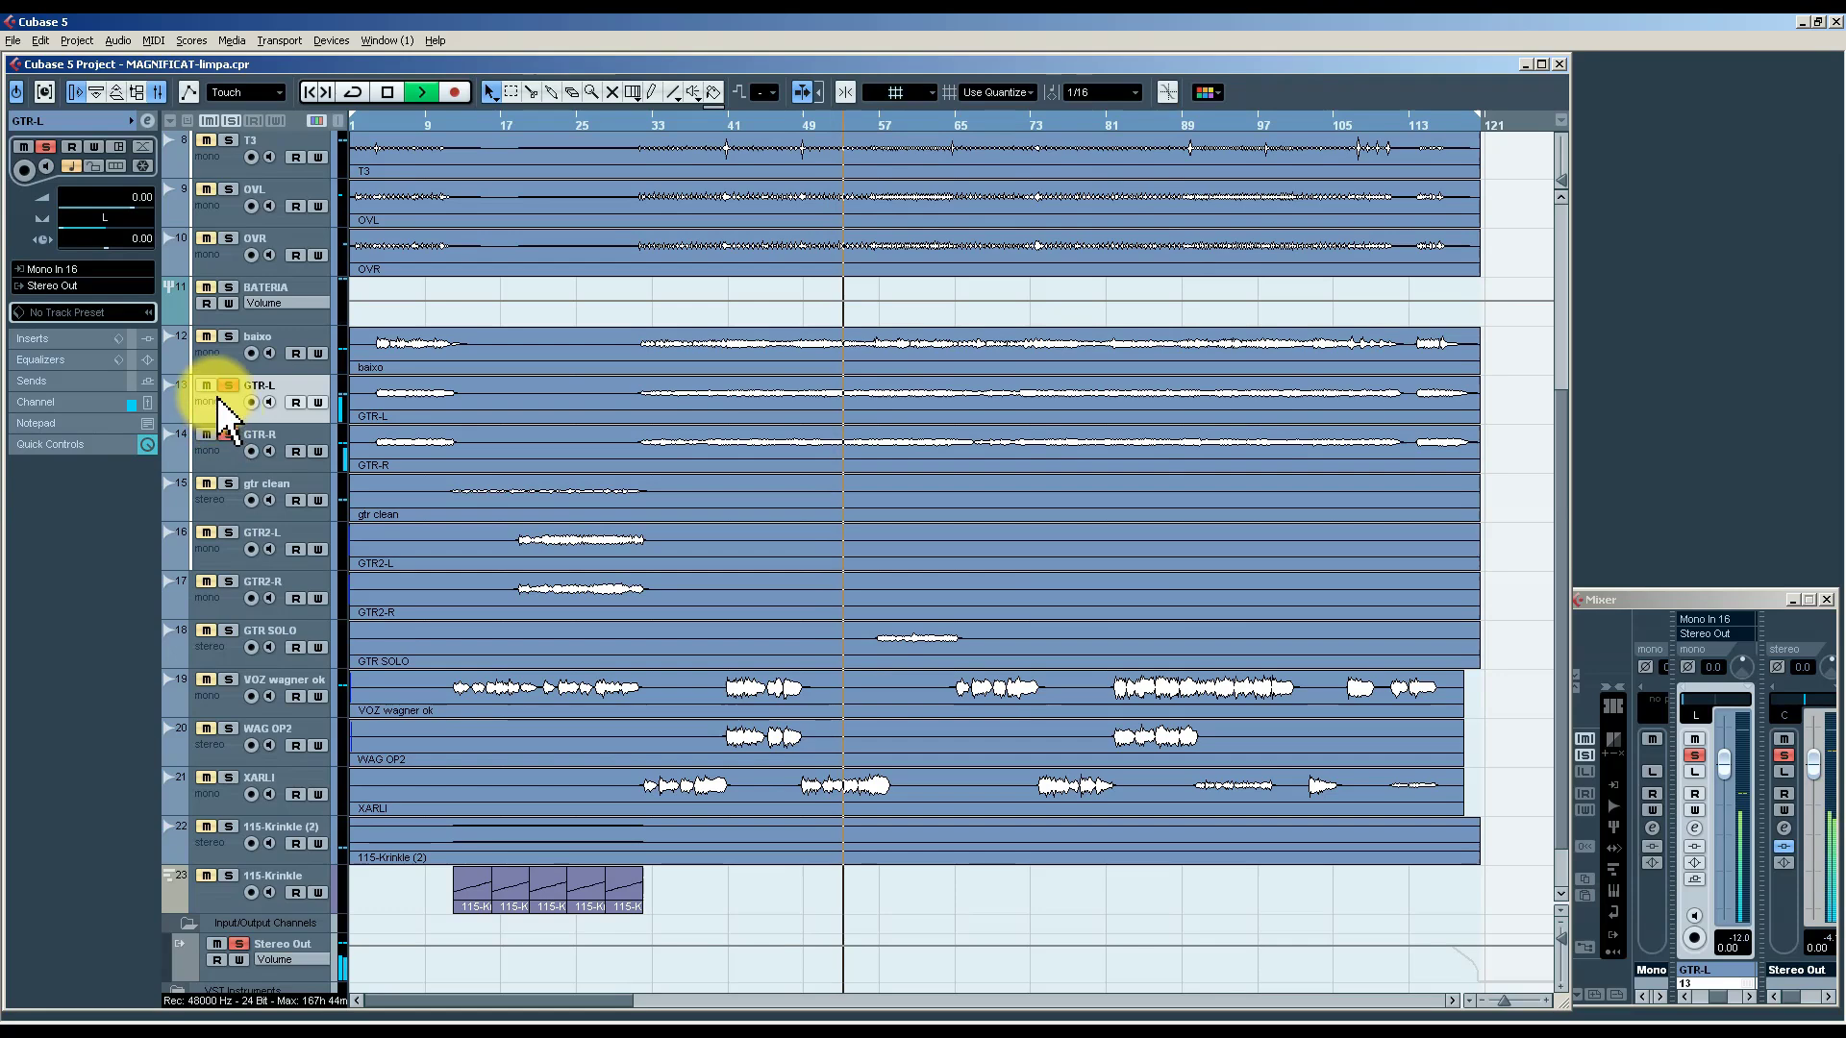
{"action": "left_click", "coordinate": [227, 388]}
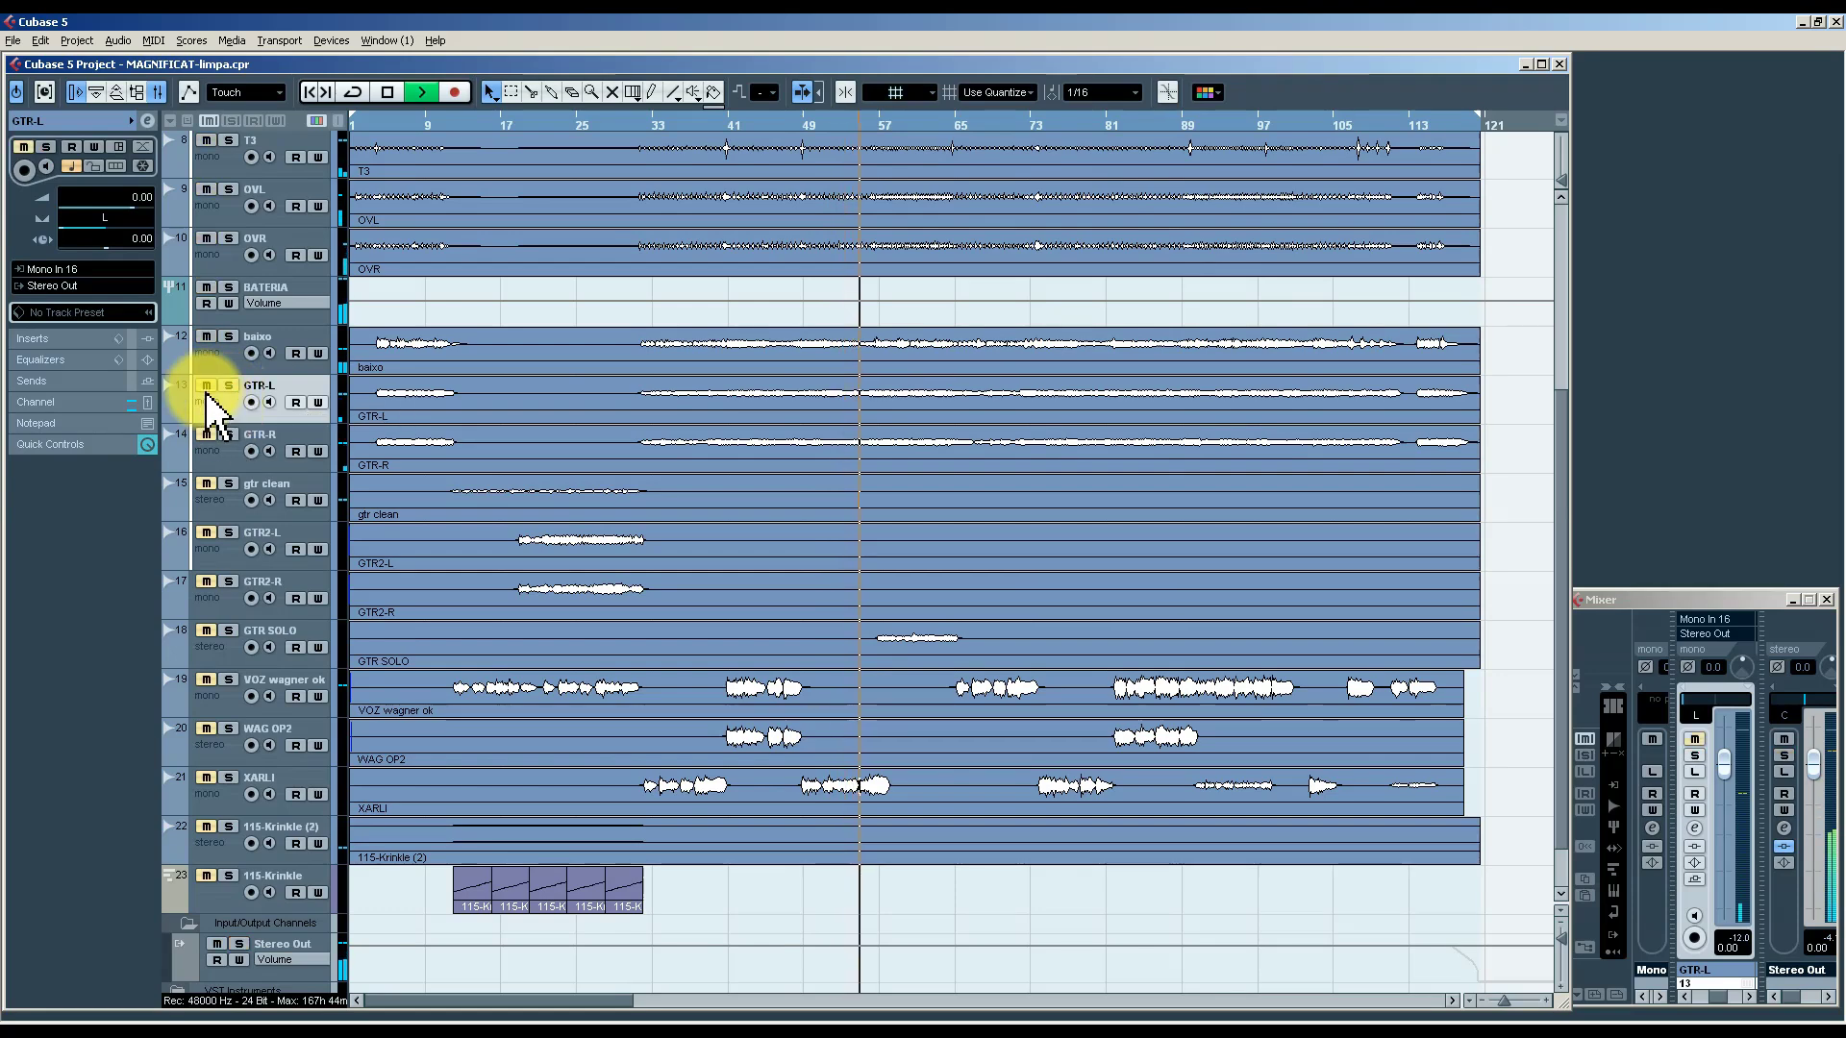
Unmute the linked GTR-L and GTR-R tracks, pull their volume far down and raise it gradually to -6.06 against the mix.
{"action": "left_click_drag", "start_coordinate": [140, 223], "coordinate": [78, 206]}
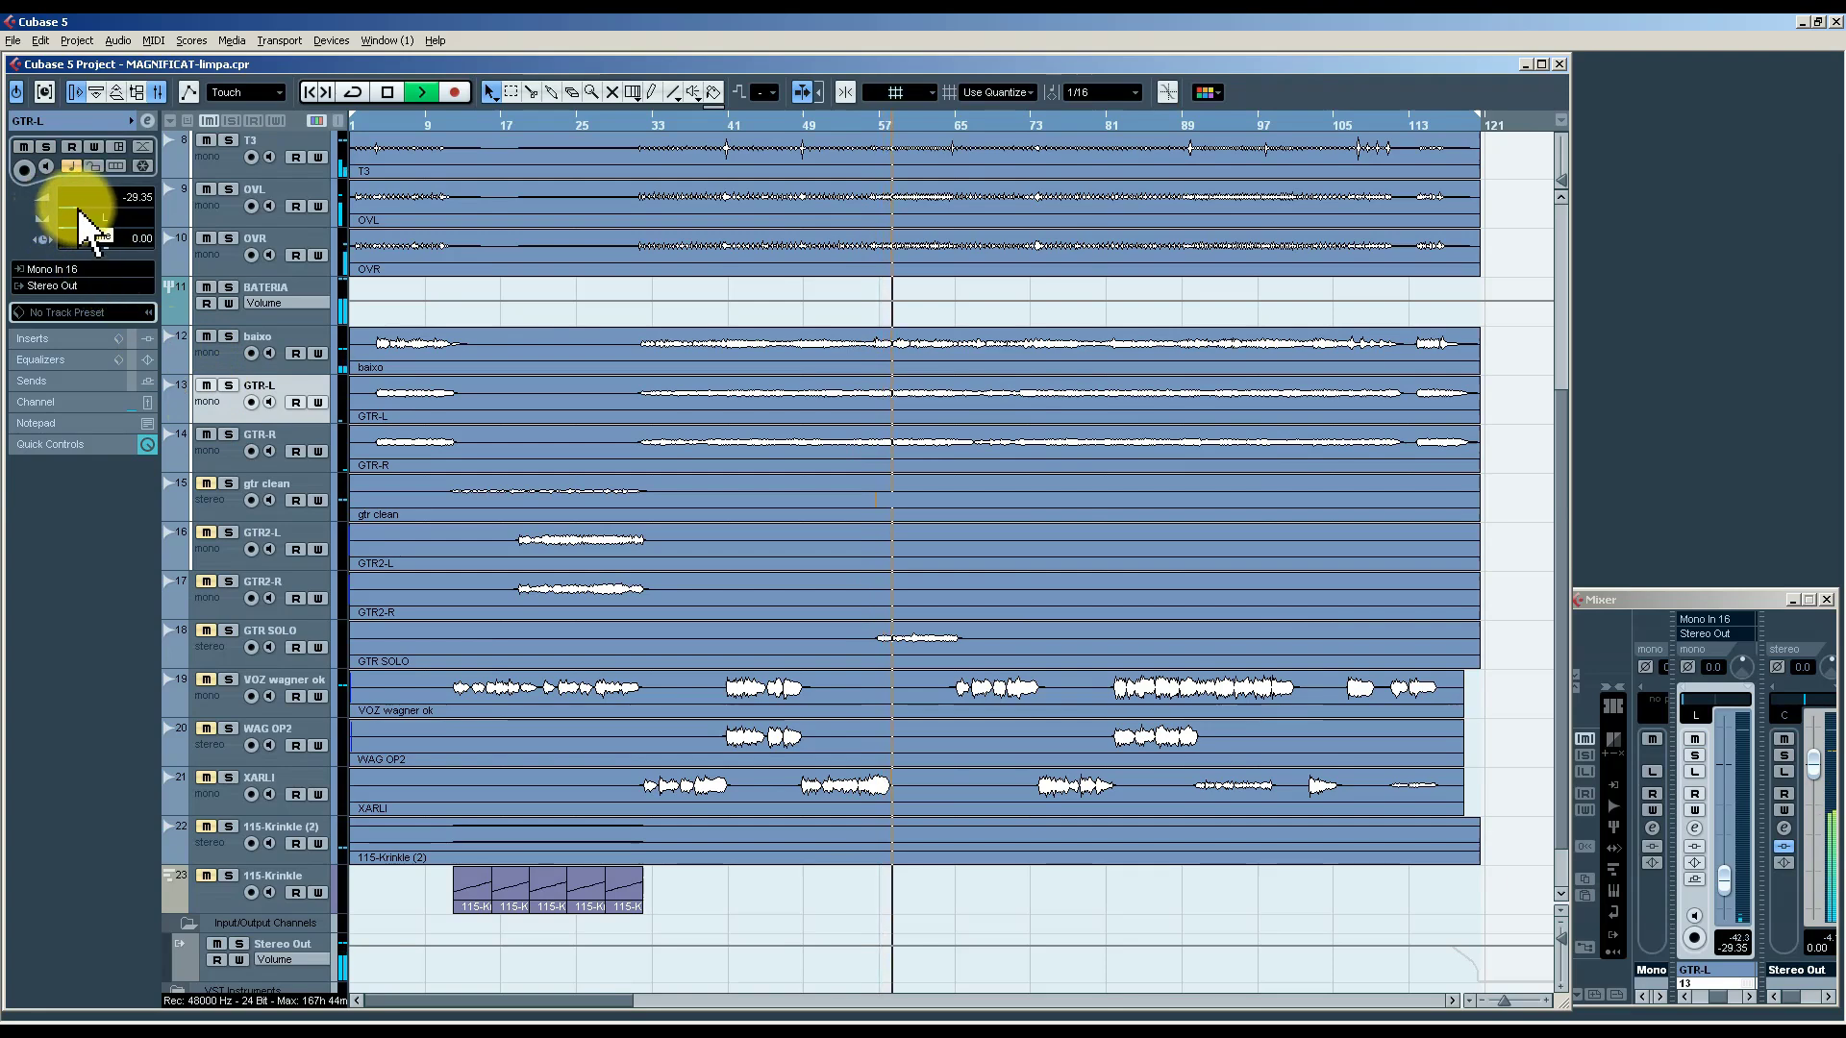
{"action": "scroll", "coordinate": [77, 209], "scroll_direction": "up", "scroll_amount": 3}
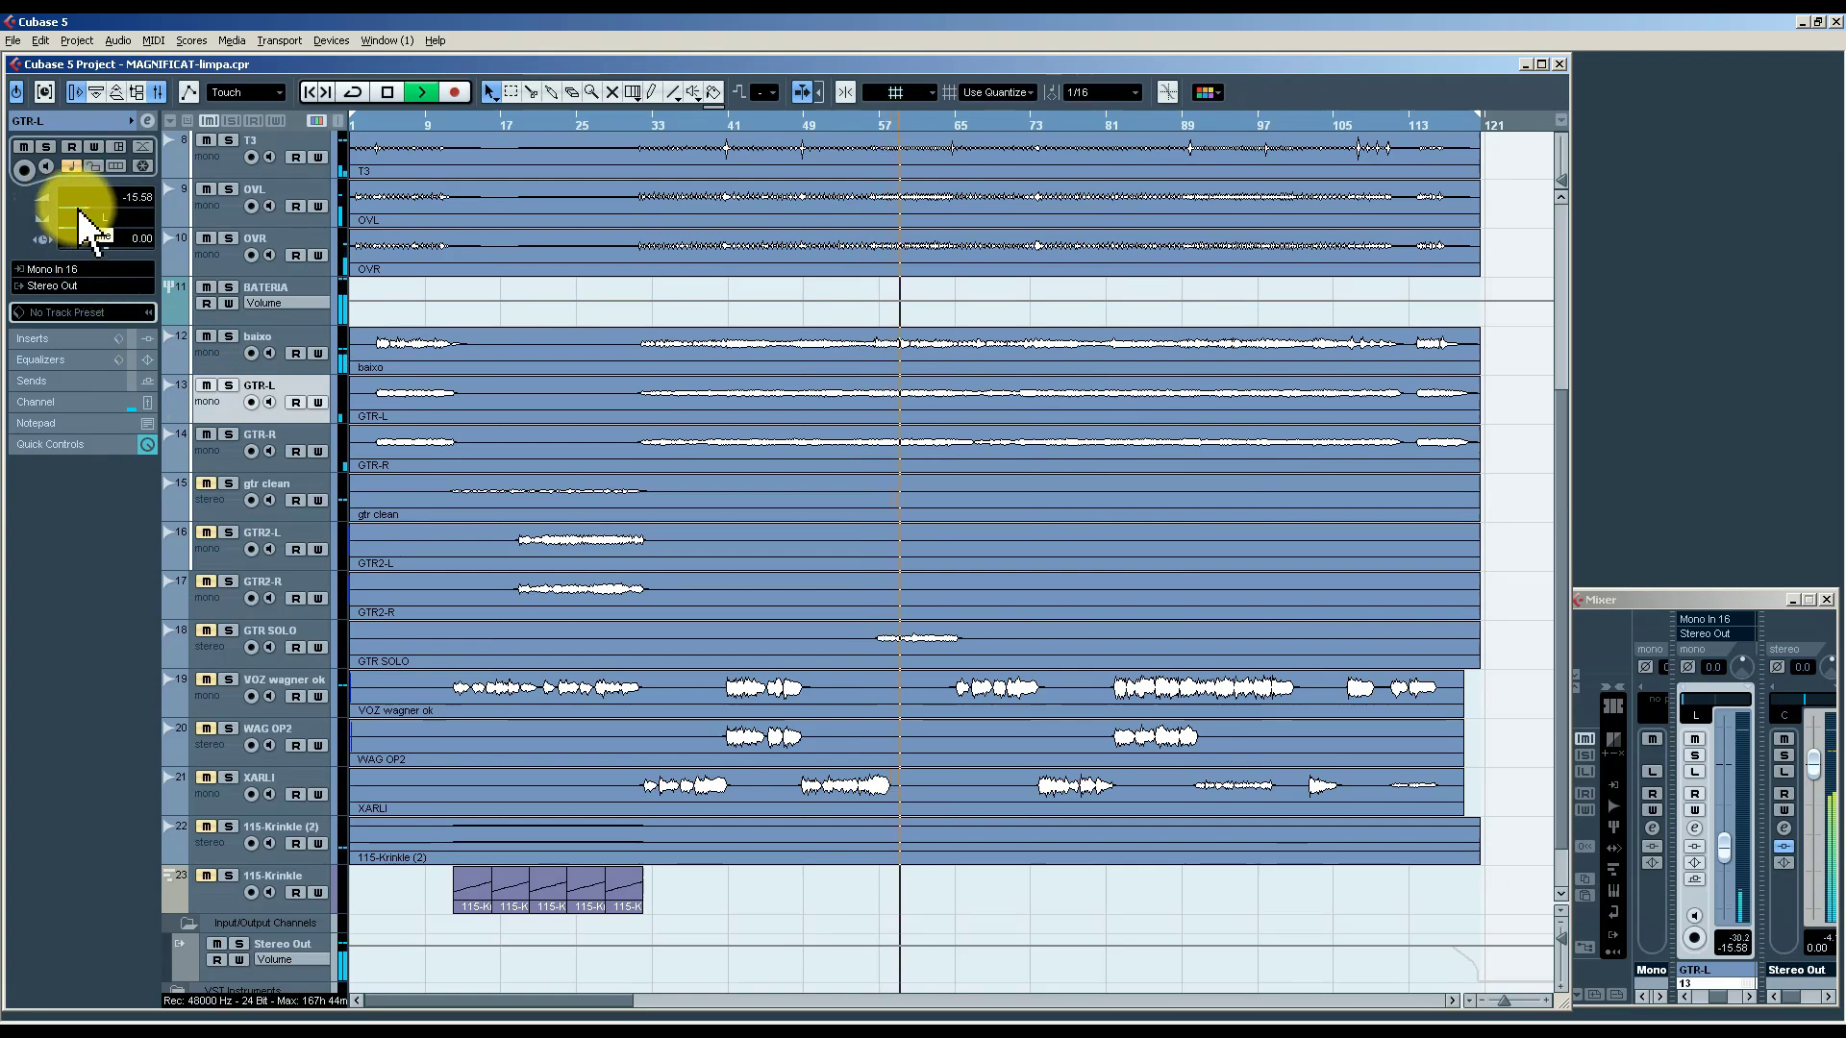
{"action": "scroll", "coordinate": [81, 212], "scroll_direction": "up", "scroll_amount": 1}
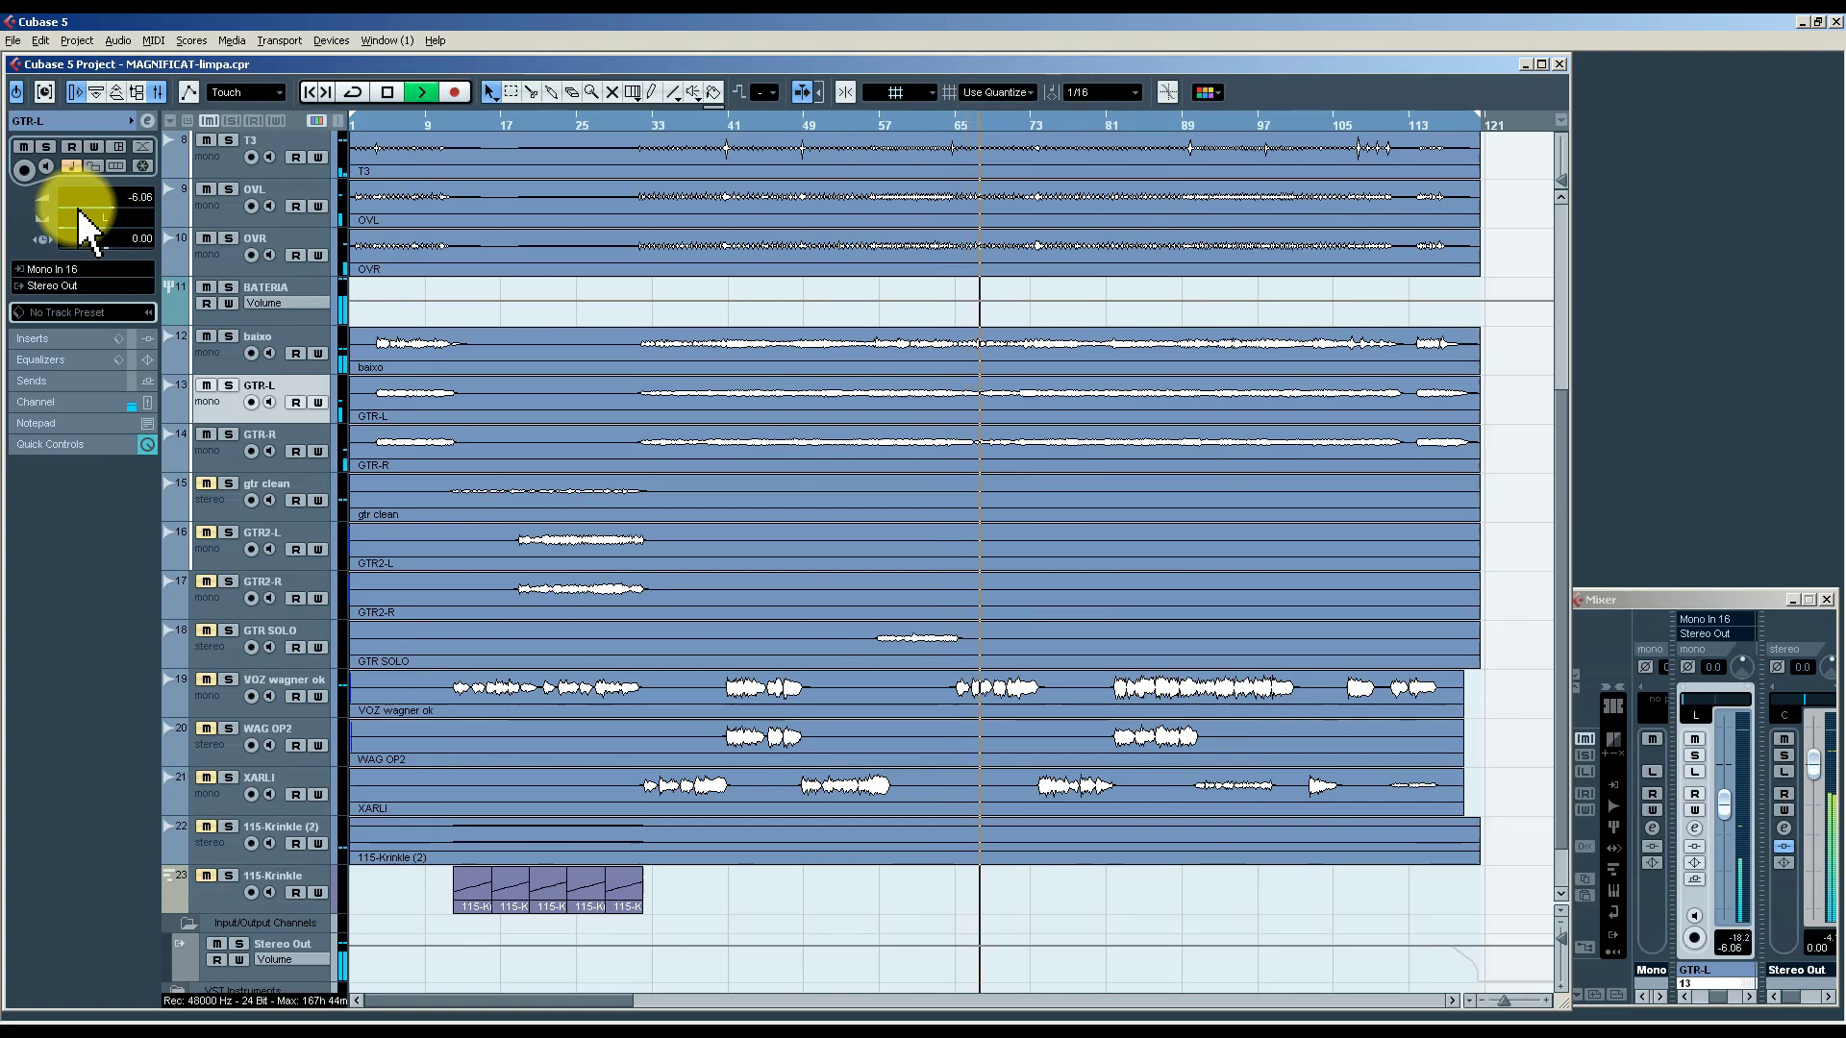
{"action": "left_click", "coordinate": [227, 453]}
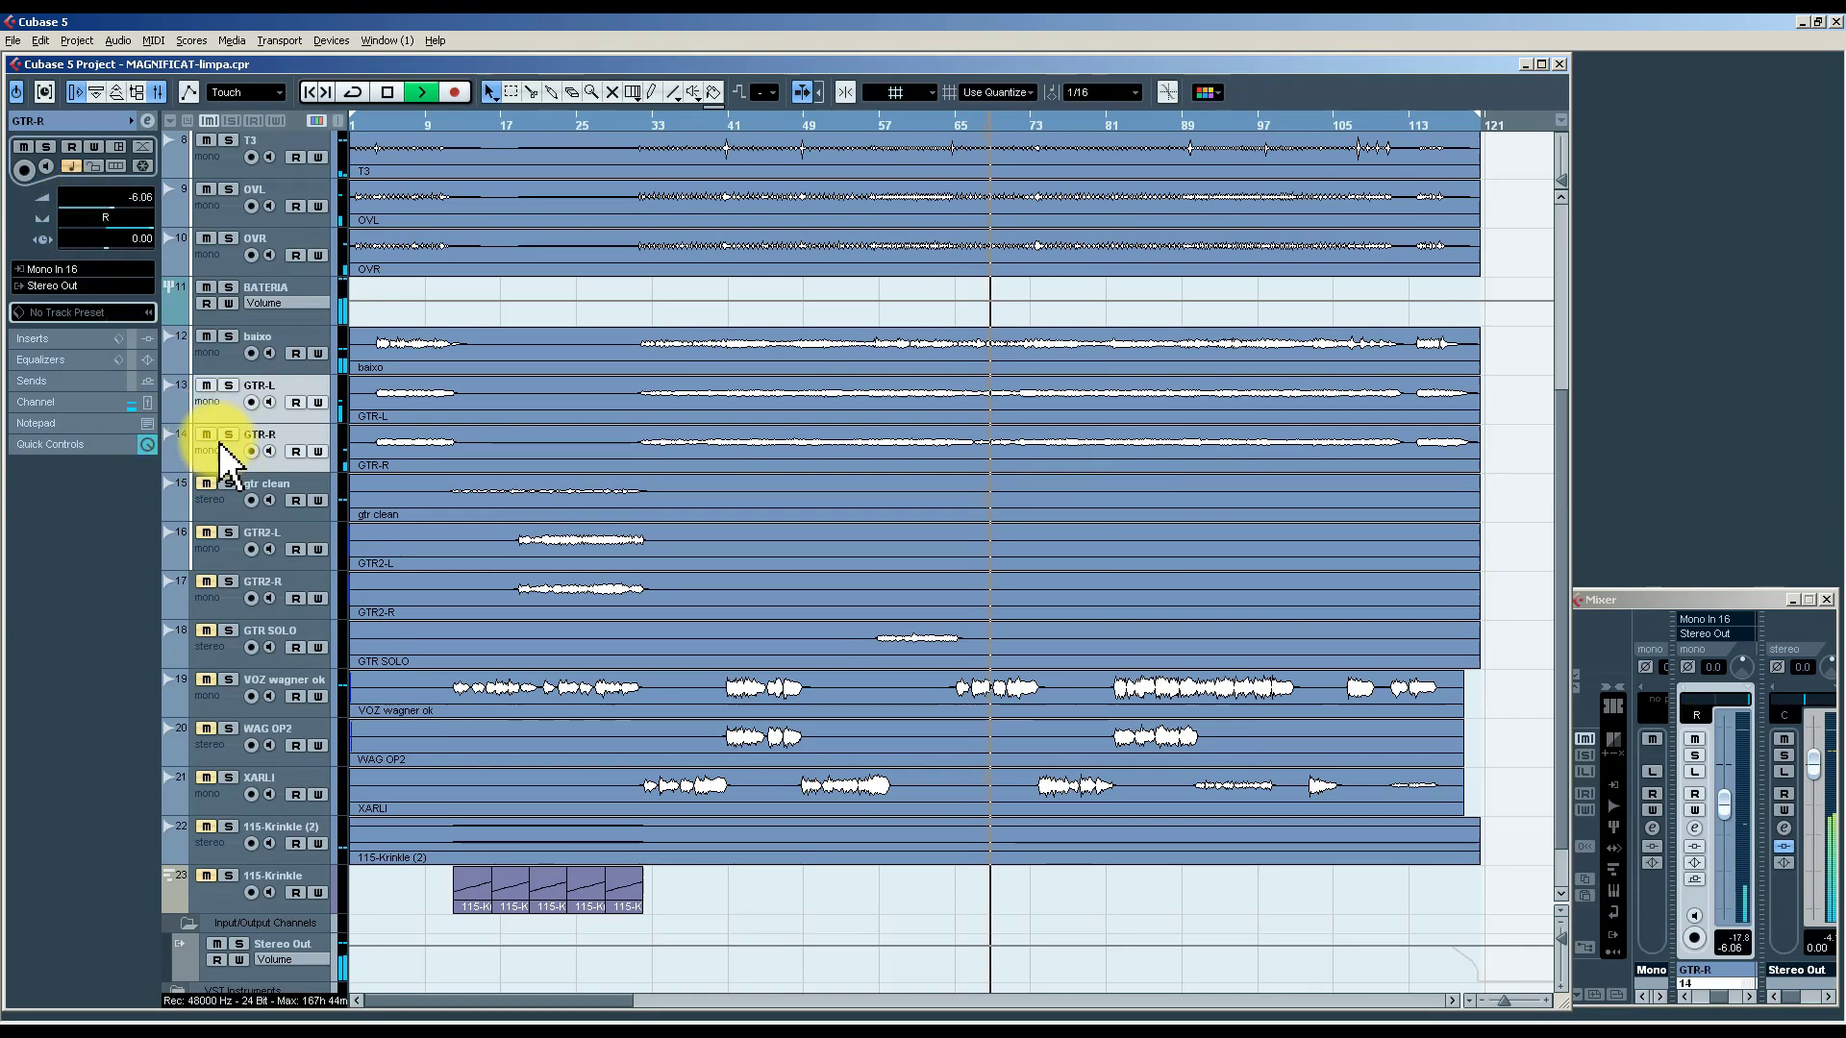
Check the baixo, CX and linked guitar channels' levels against each other while the mix plays.
{"action": "left_click", "coordinate": [215, 365]}
{"action": "scroll", "coordinate": [1022, 503], "scroll_direction": "up", "scroll_amount": 3}
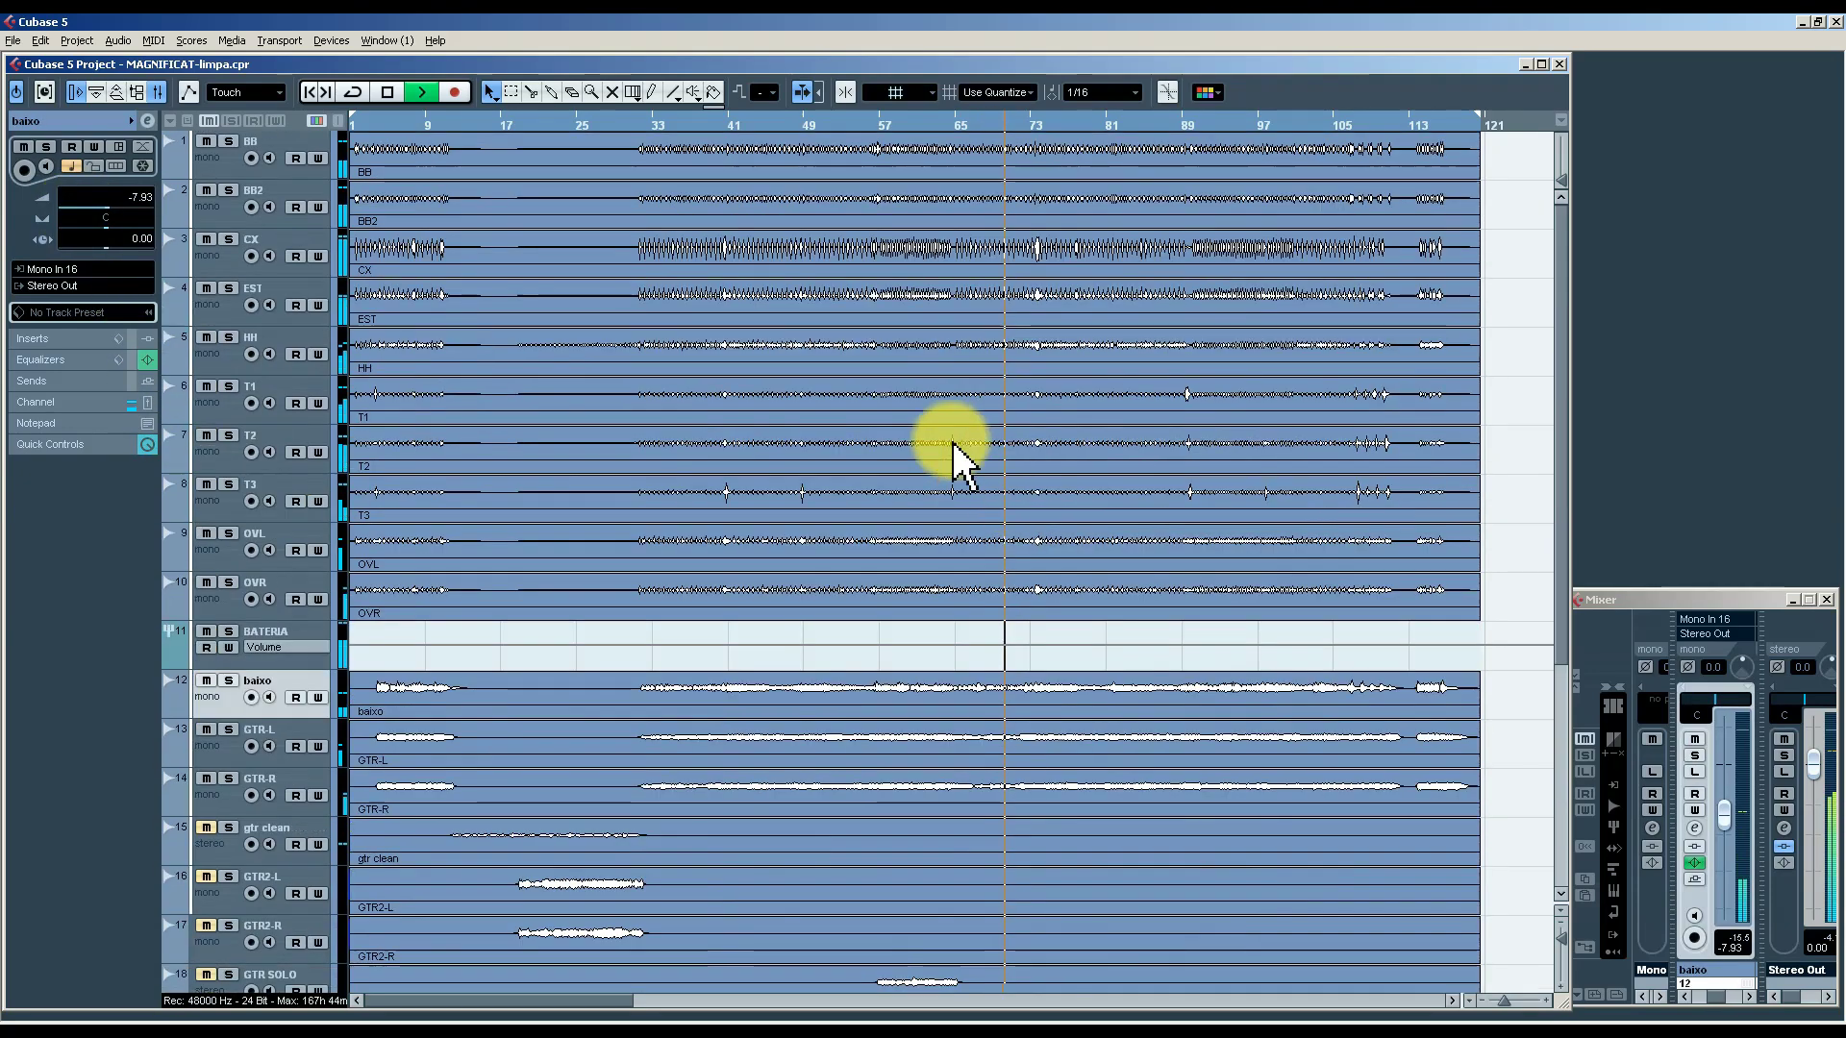
{"action": "left_click", "coordinate": [221, 274]}
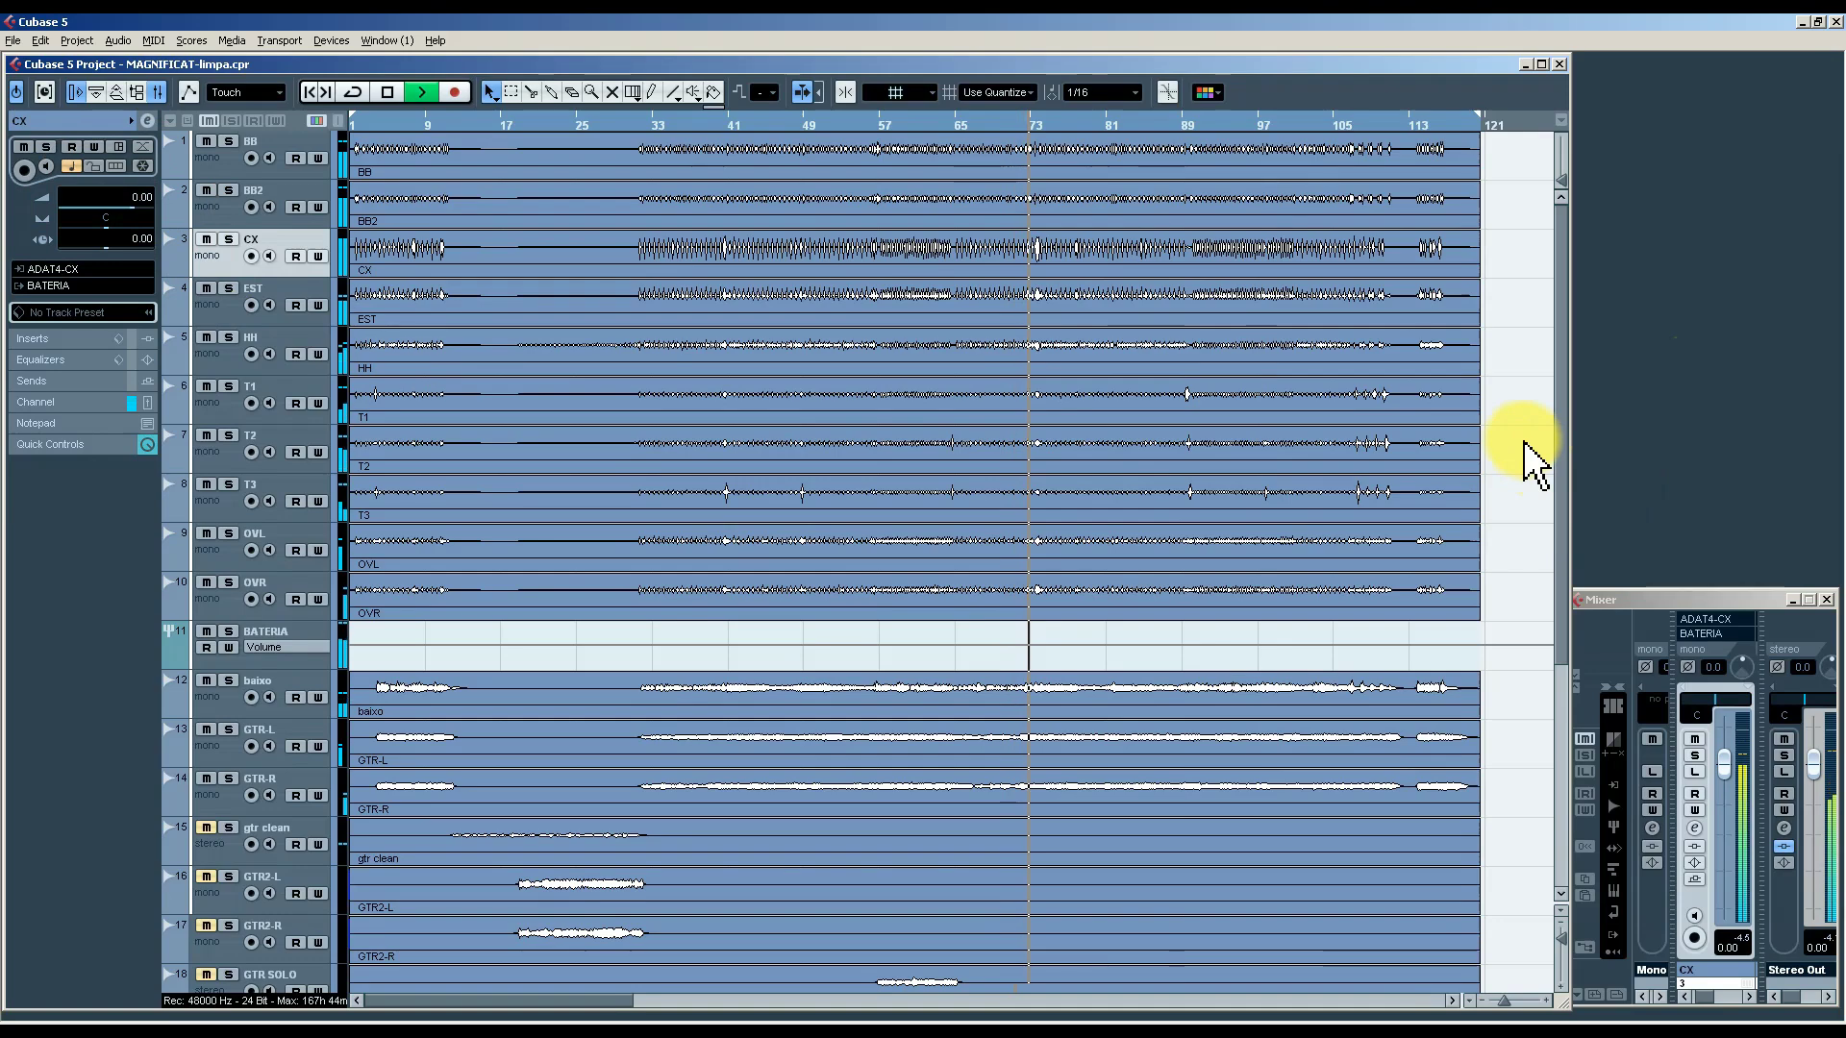
{"action": "scroll", "coordinate": [1531, 458], "scroll_direction": "down", "scroll_amount": 4}
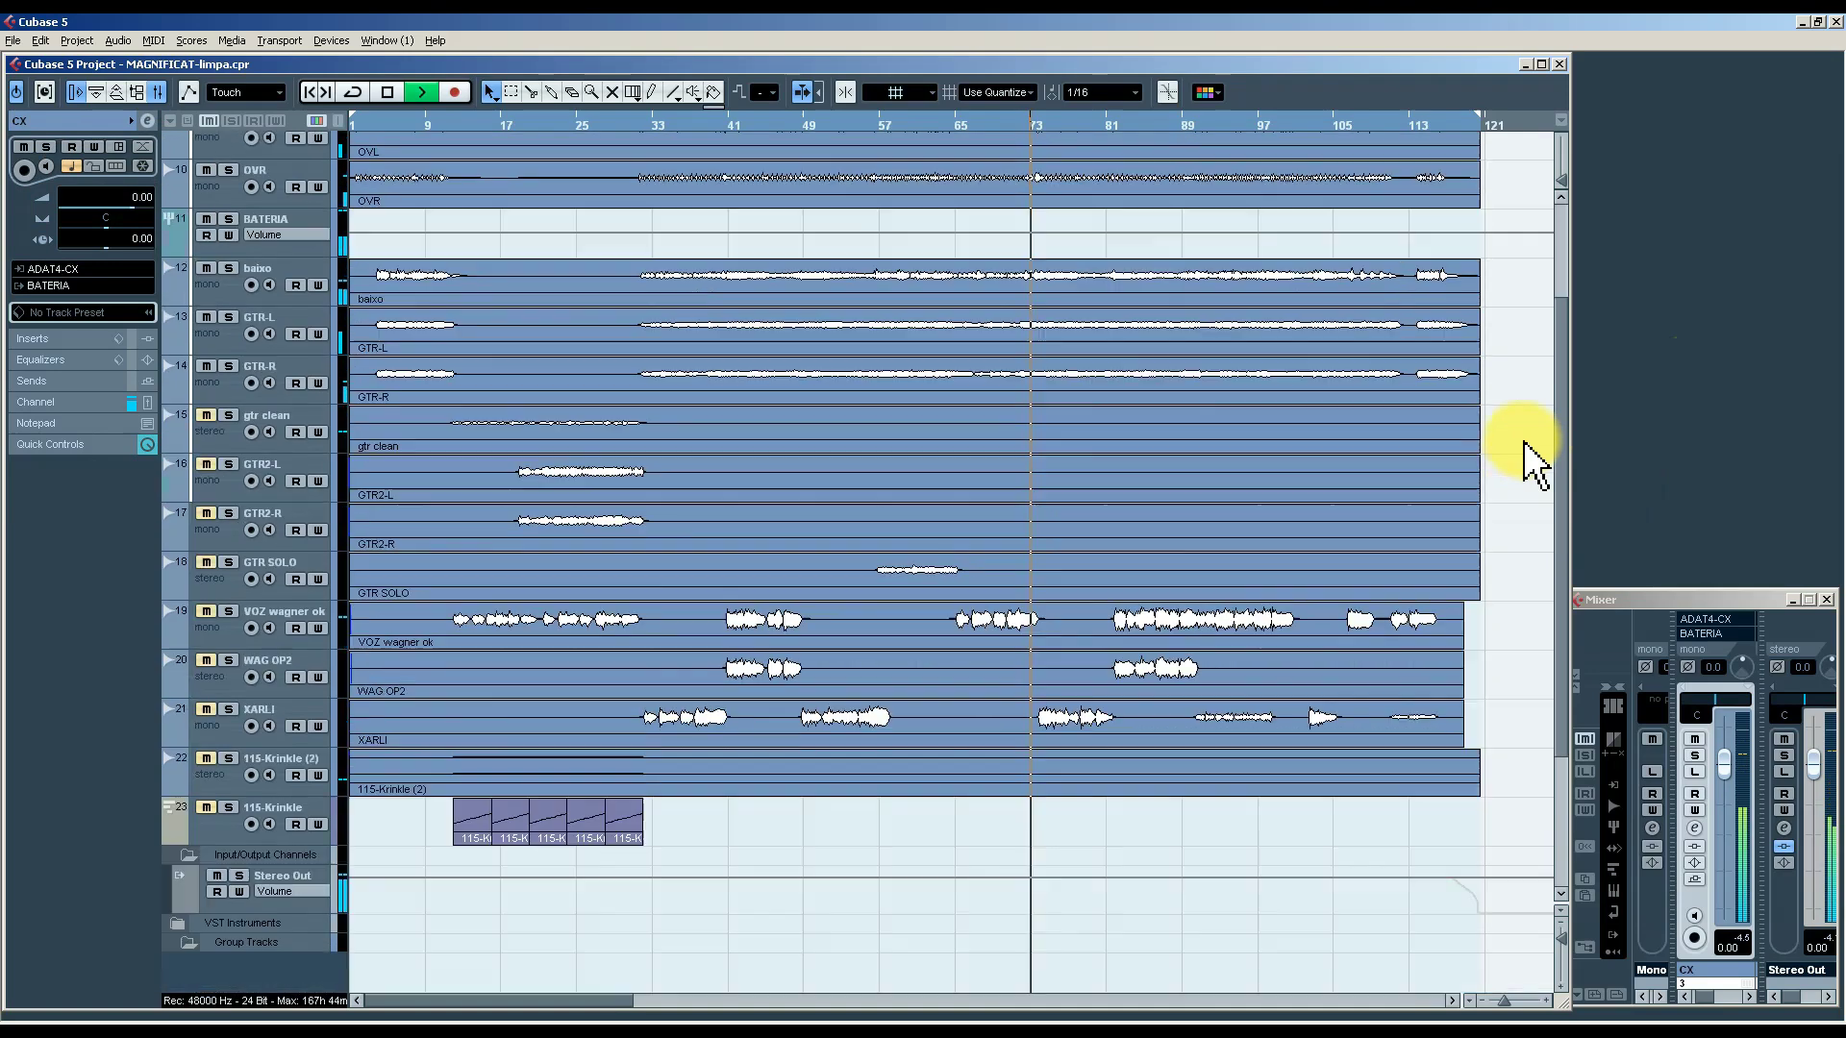
{"action": "left_click", "coordinate": [221, 339]}
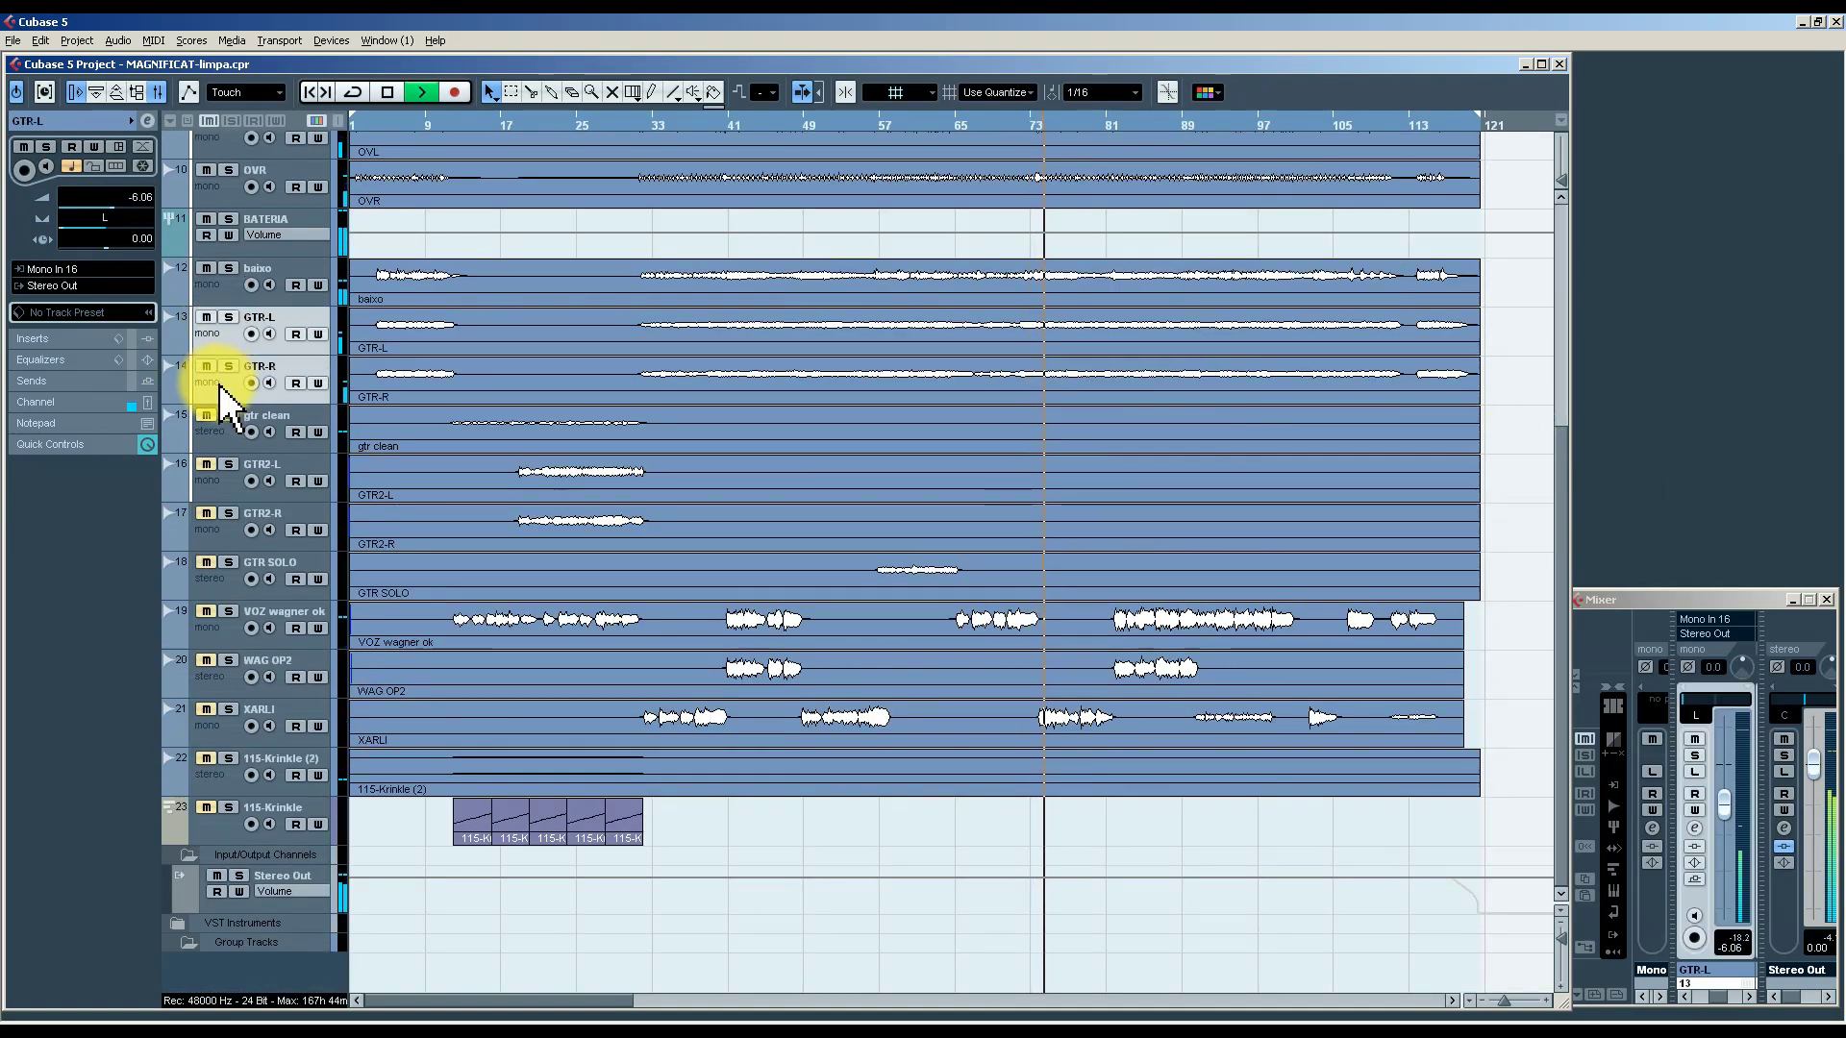
Lower the BB track's volume to 2.49 and the BB2 track's volume to 3.11.
{"action": "scroll", "coordinate": [577, 474], "scroll_direction": "up", "scroll_amount": 4}
{"action": "left_click", "coordinate": [188, 173]}
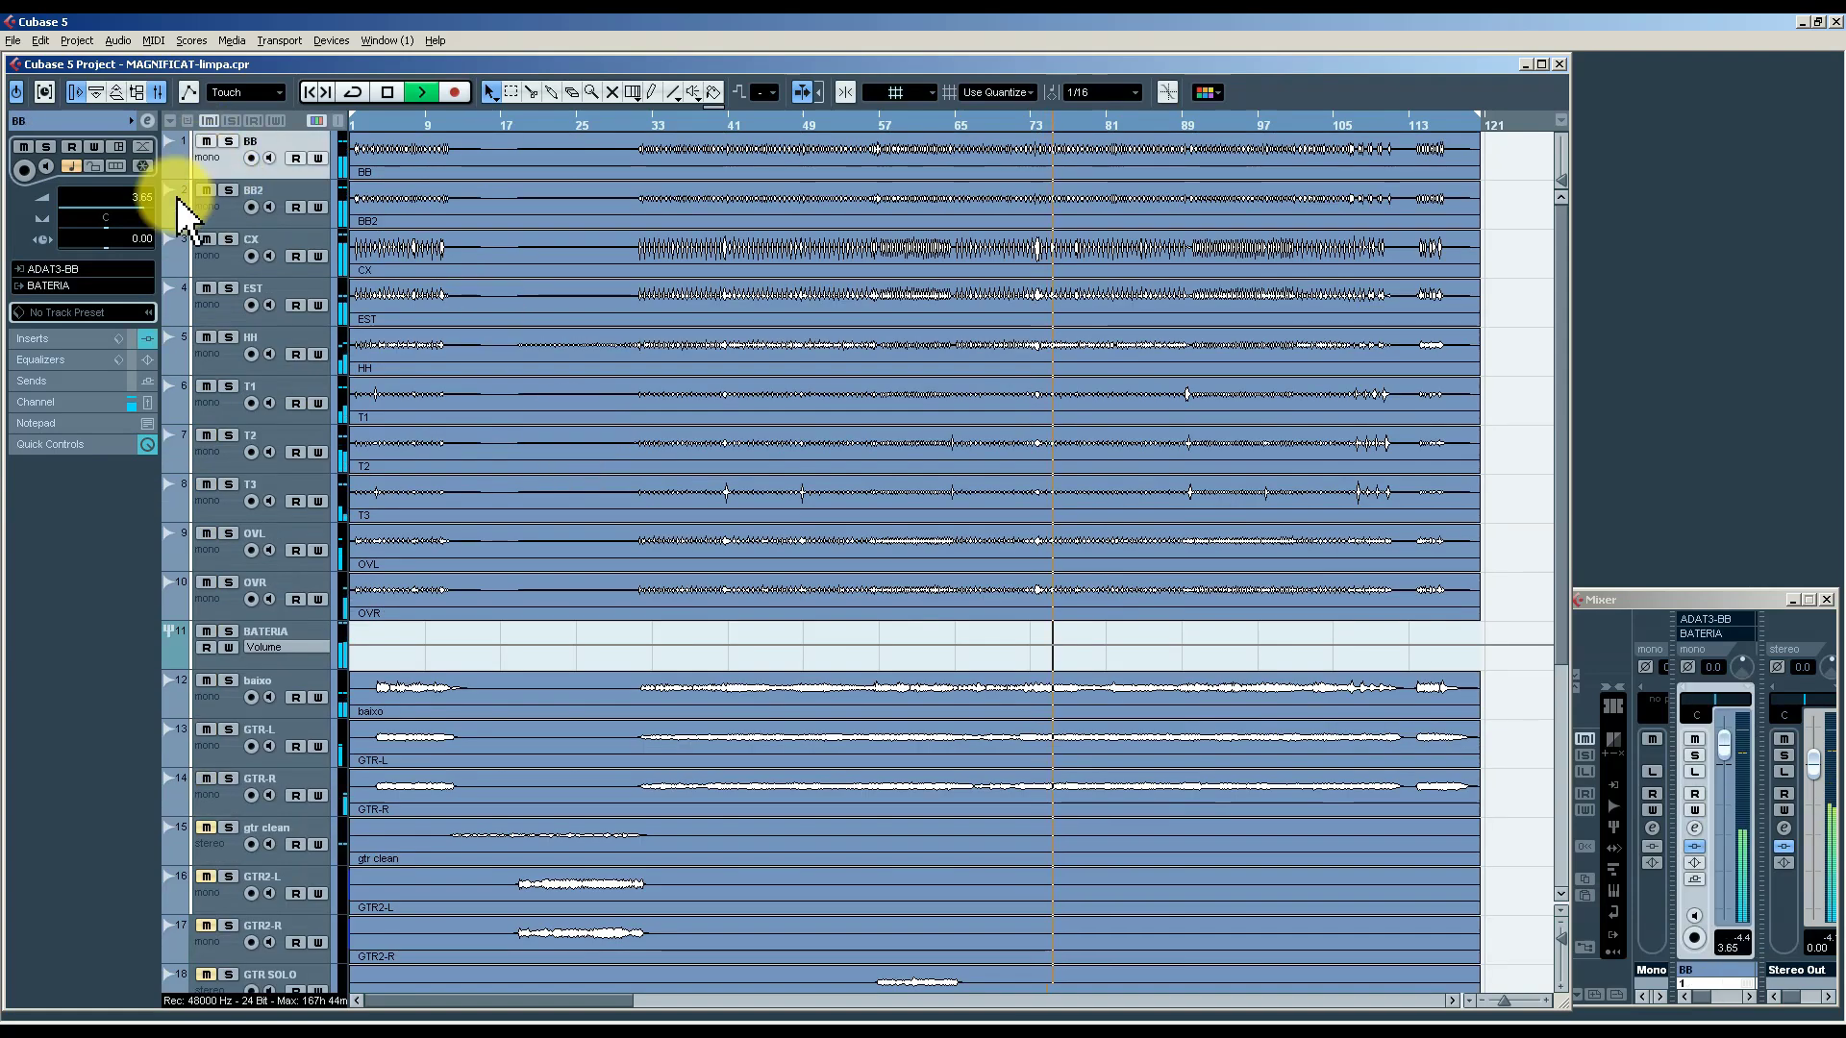
{"action": "scroll", "coordinate": [143, 212], "scroll_direction": "up", "scroll_amount": 1}
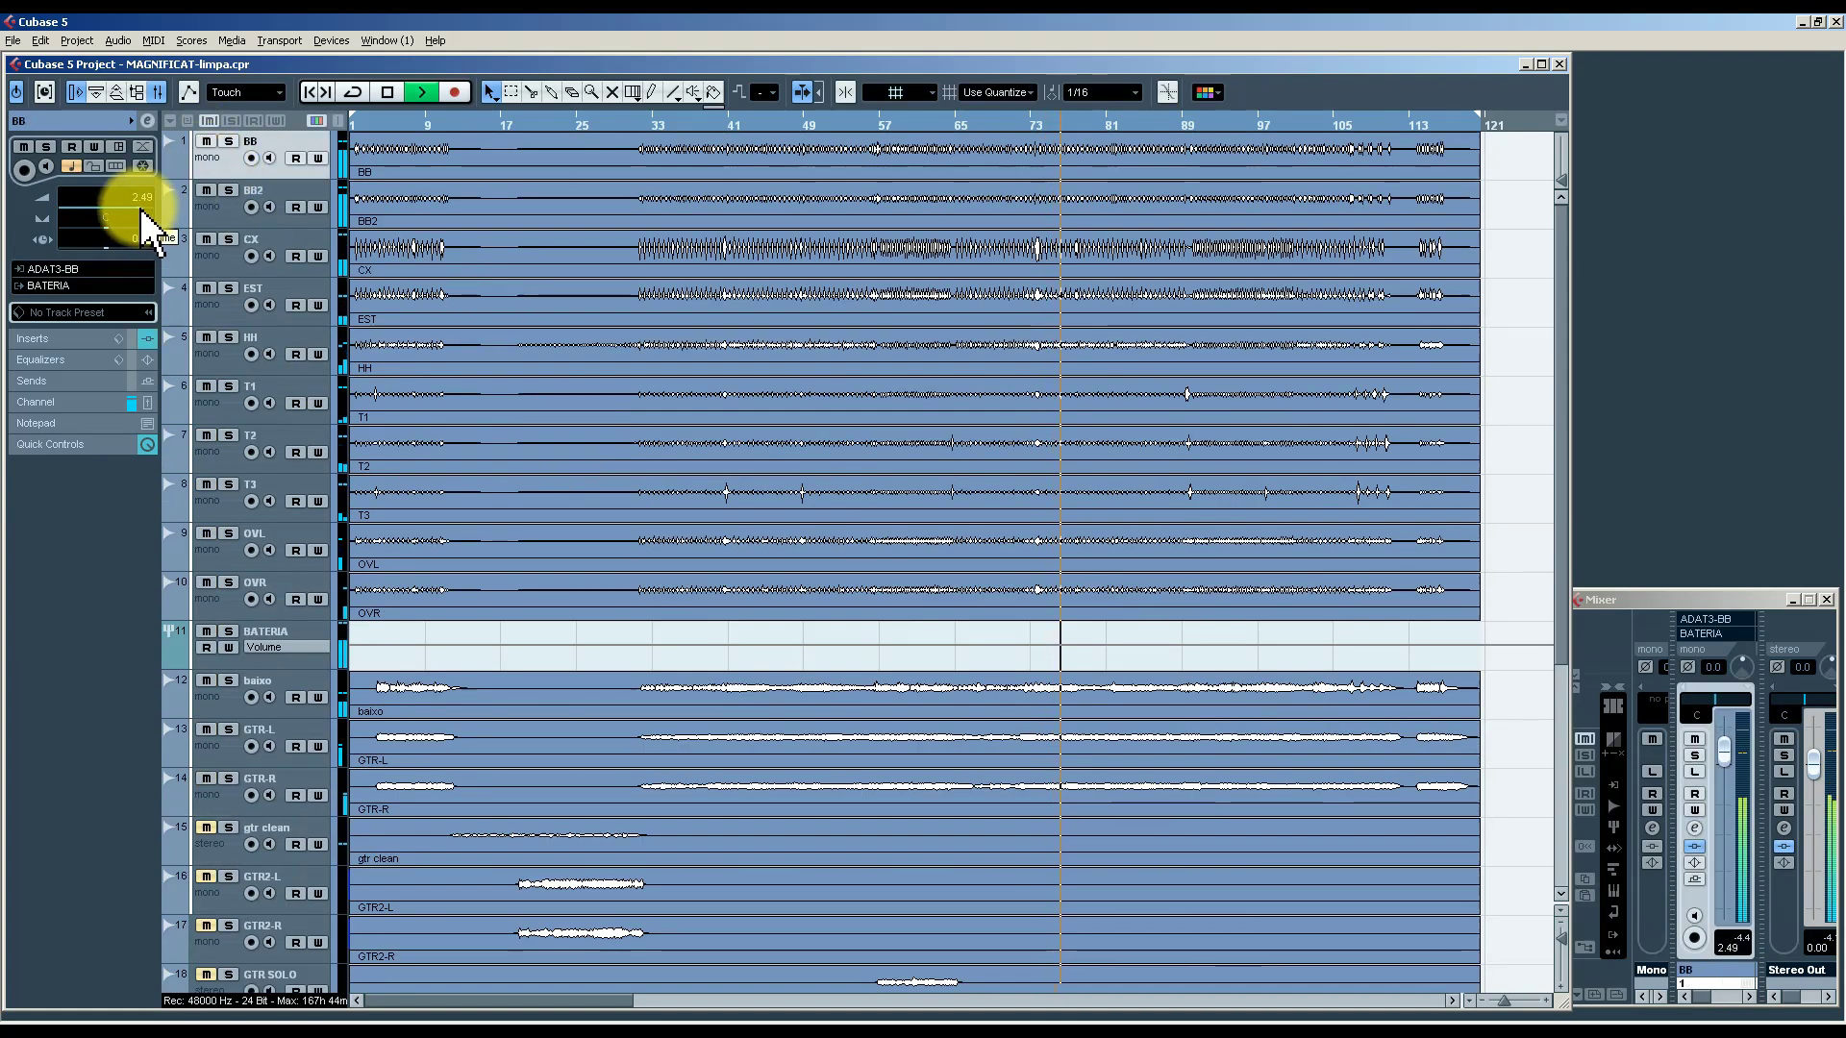
{"action": "left_click", "coordinate": [239, 225]}
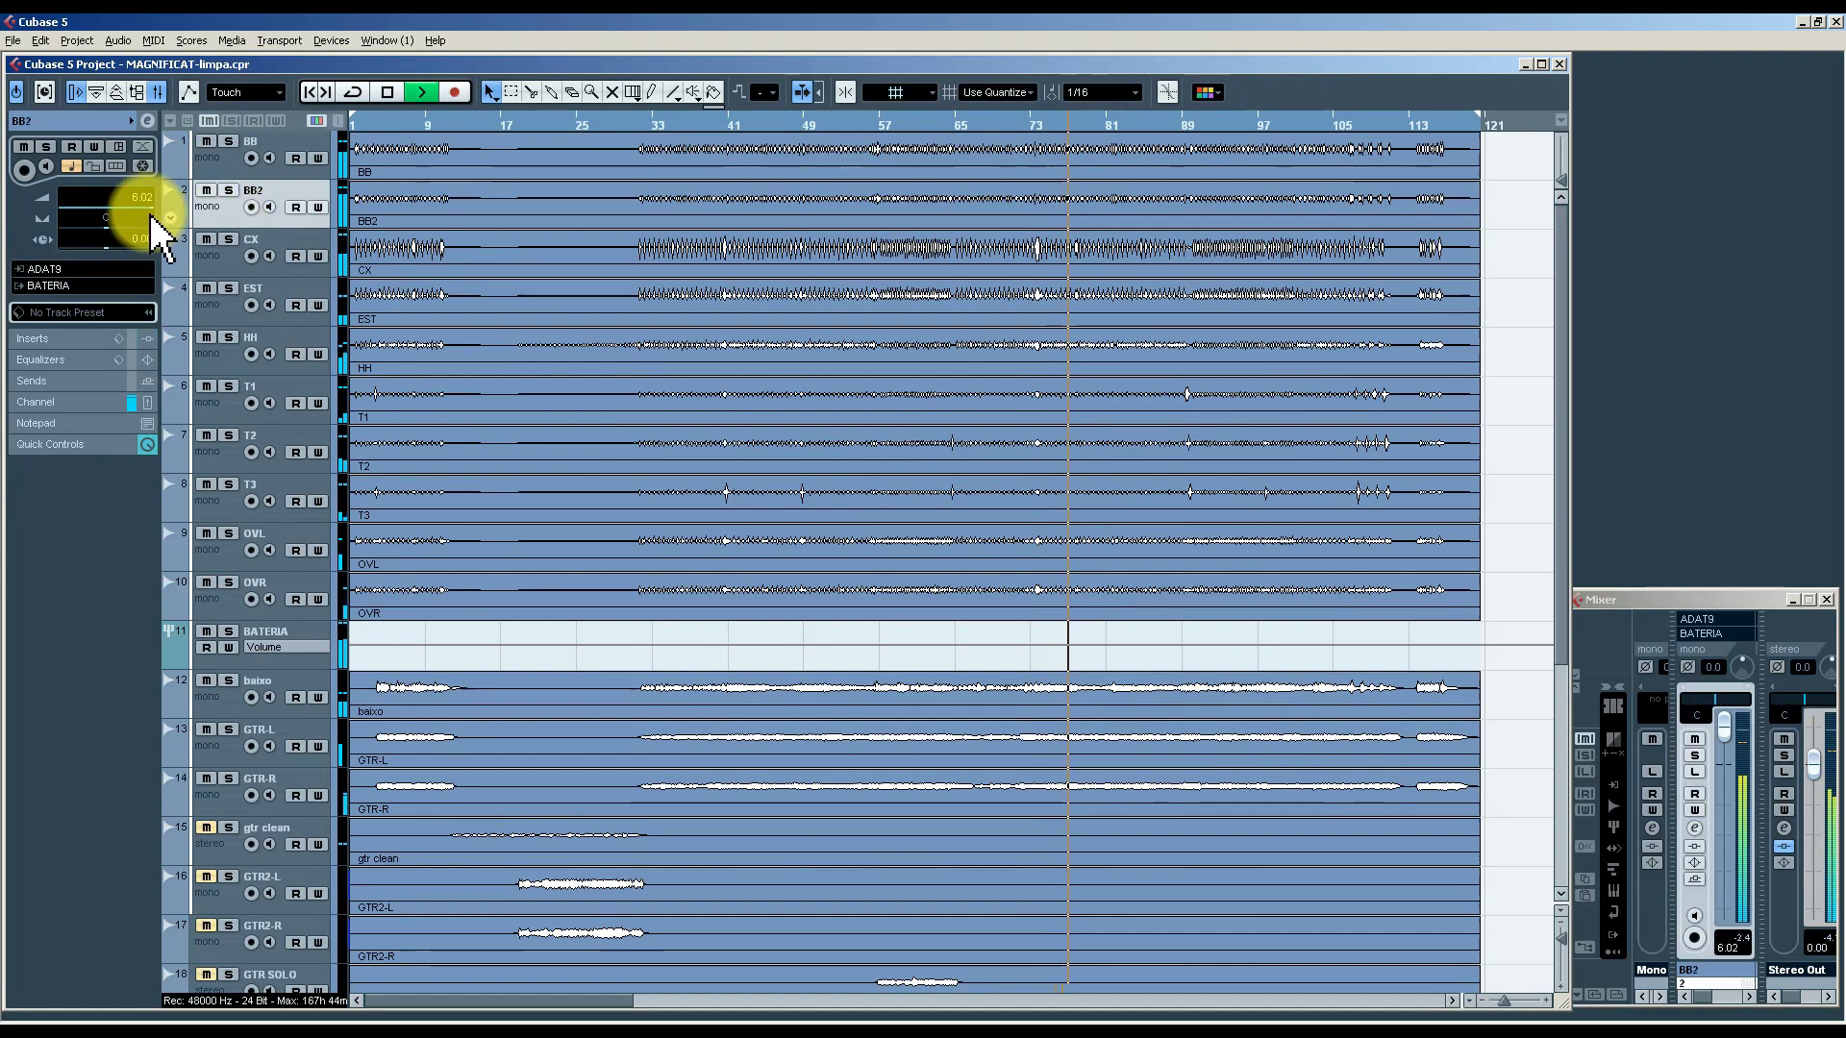
{"action": "scroll", "coordinate": [152, 217], "scroll_direction": "down", "scroll_amount": 2}
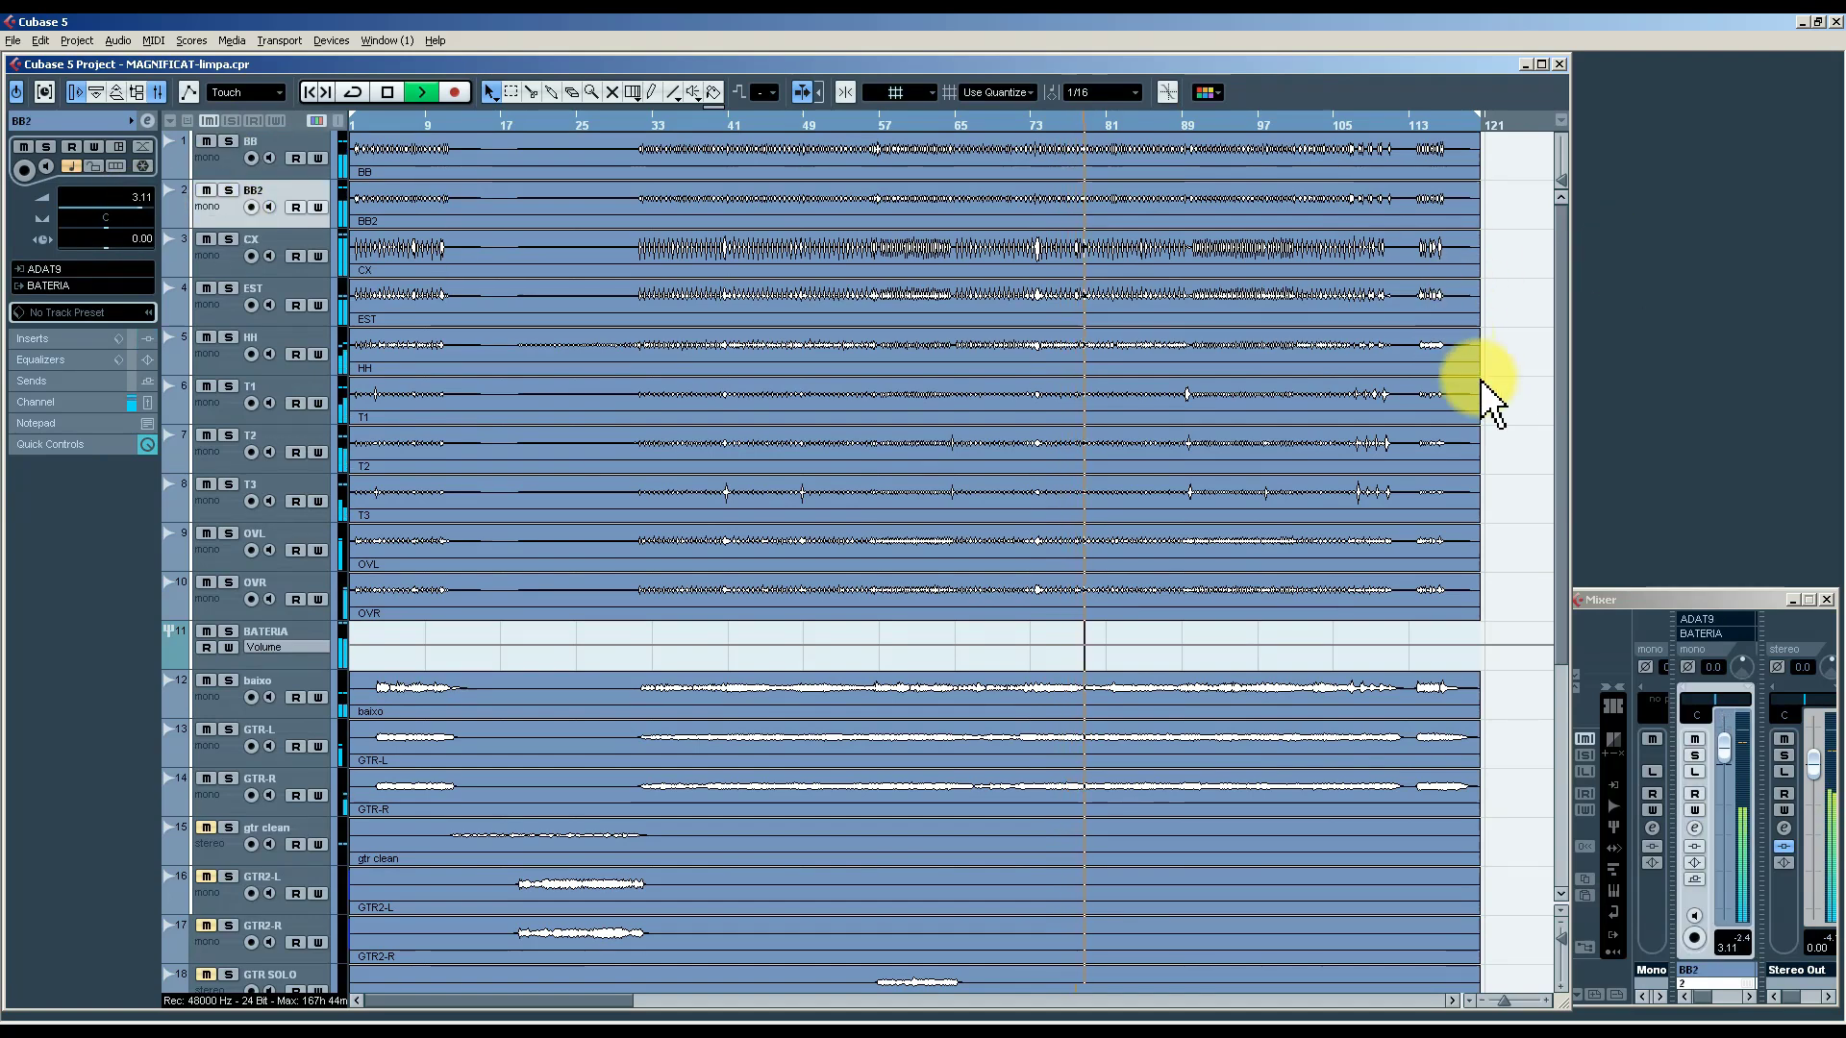
Review the baixo, linked guitar, lead vocal and BATERIA channels one after another while the mix plays.
{"action": "scroll", "coordinate": [1531, 428], "scroll_direction": "down", "scroll_amount": 4}
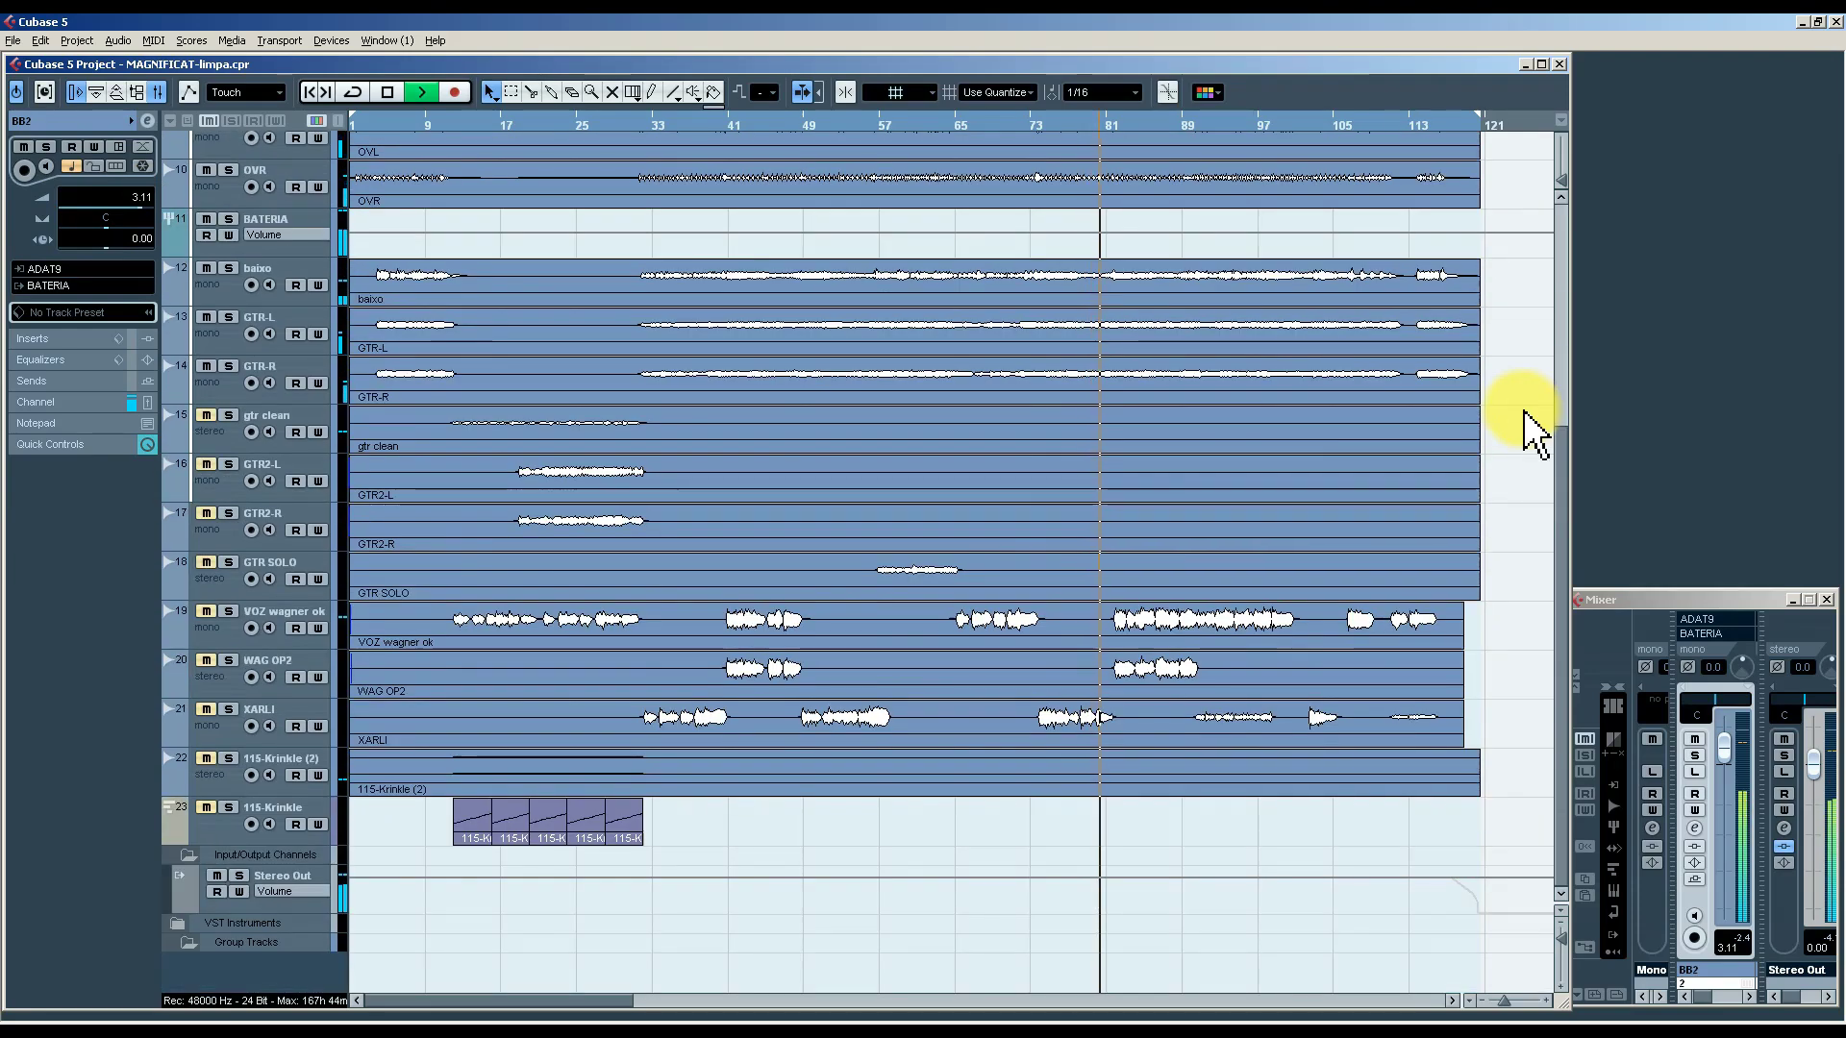
{"action": "scroll", "coordinate": [1531, 428], "scroll_direction": "up", "scroll_amount": 4}
{"action": "scroll", "coordinate": [1531, 428], "scroll_direction": "down", "scroll_amount": 4}
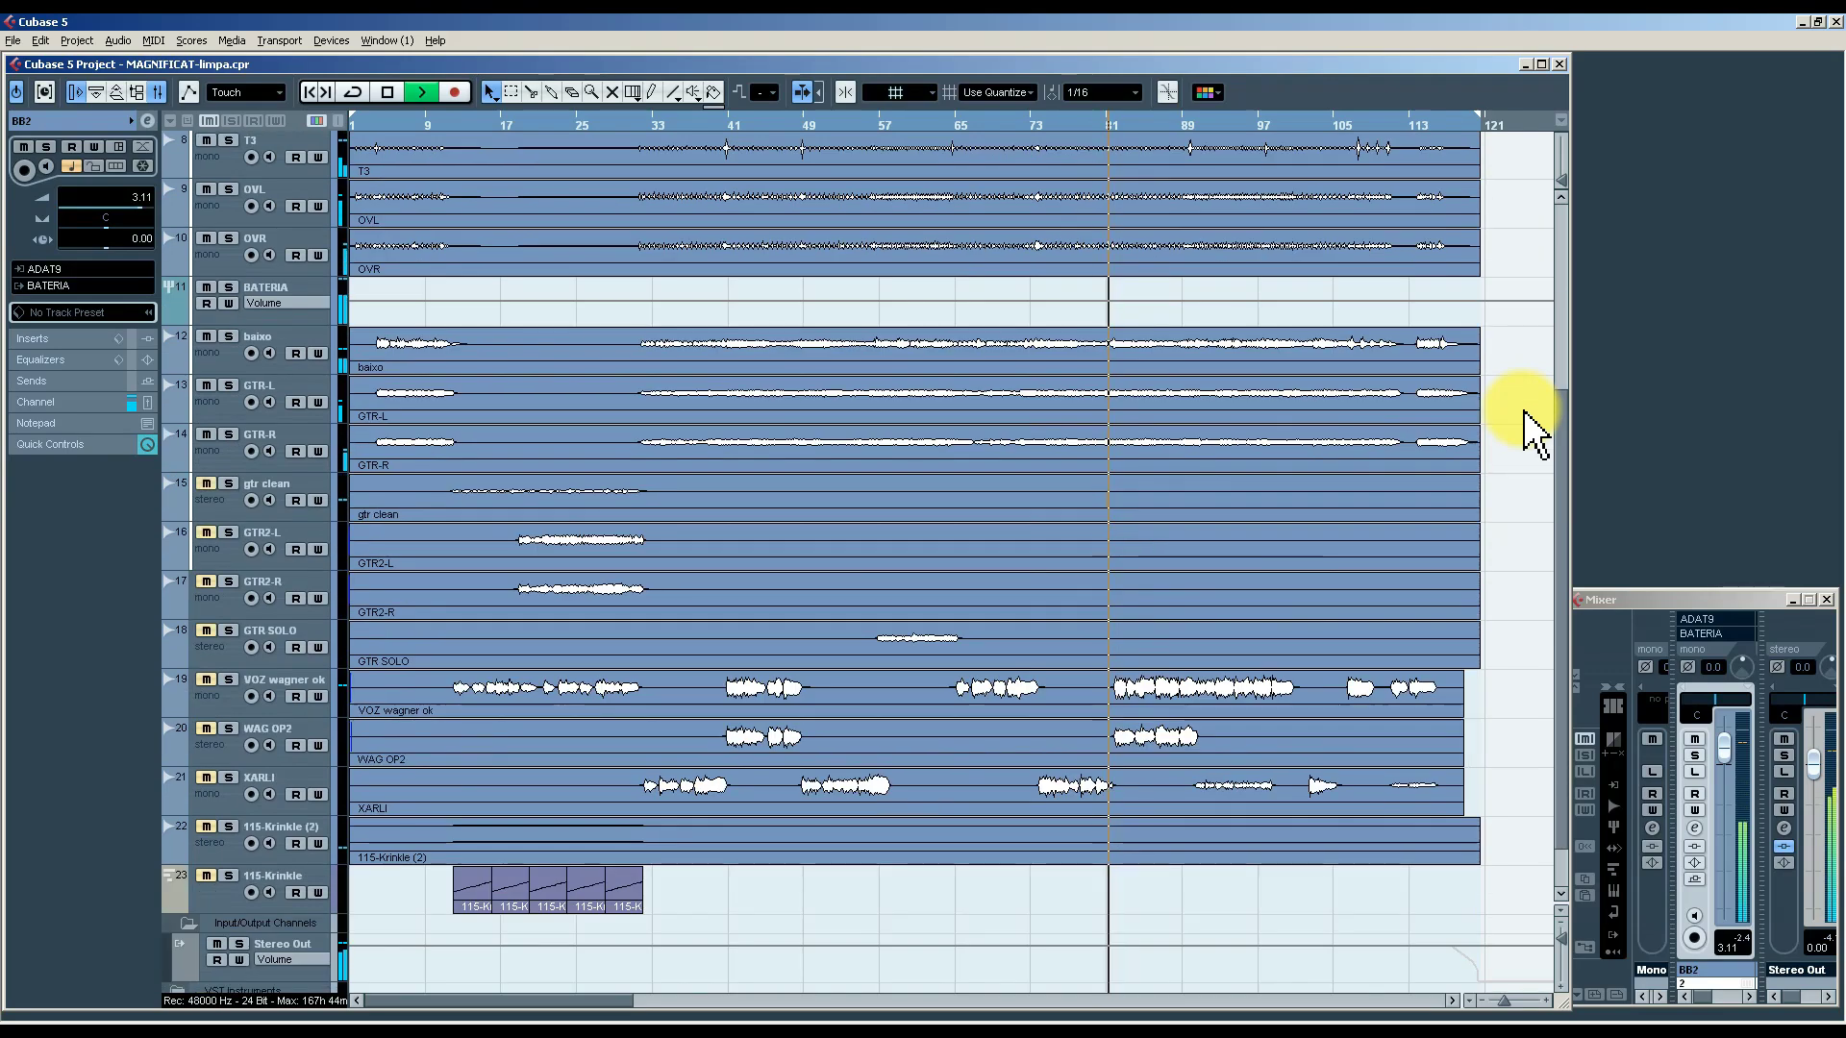
{"action": "left_click", "coordinate": [216, 363]}
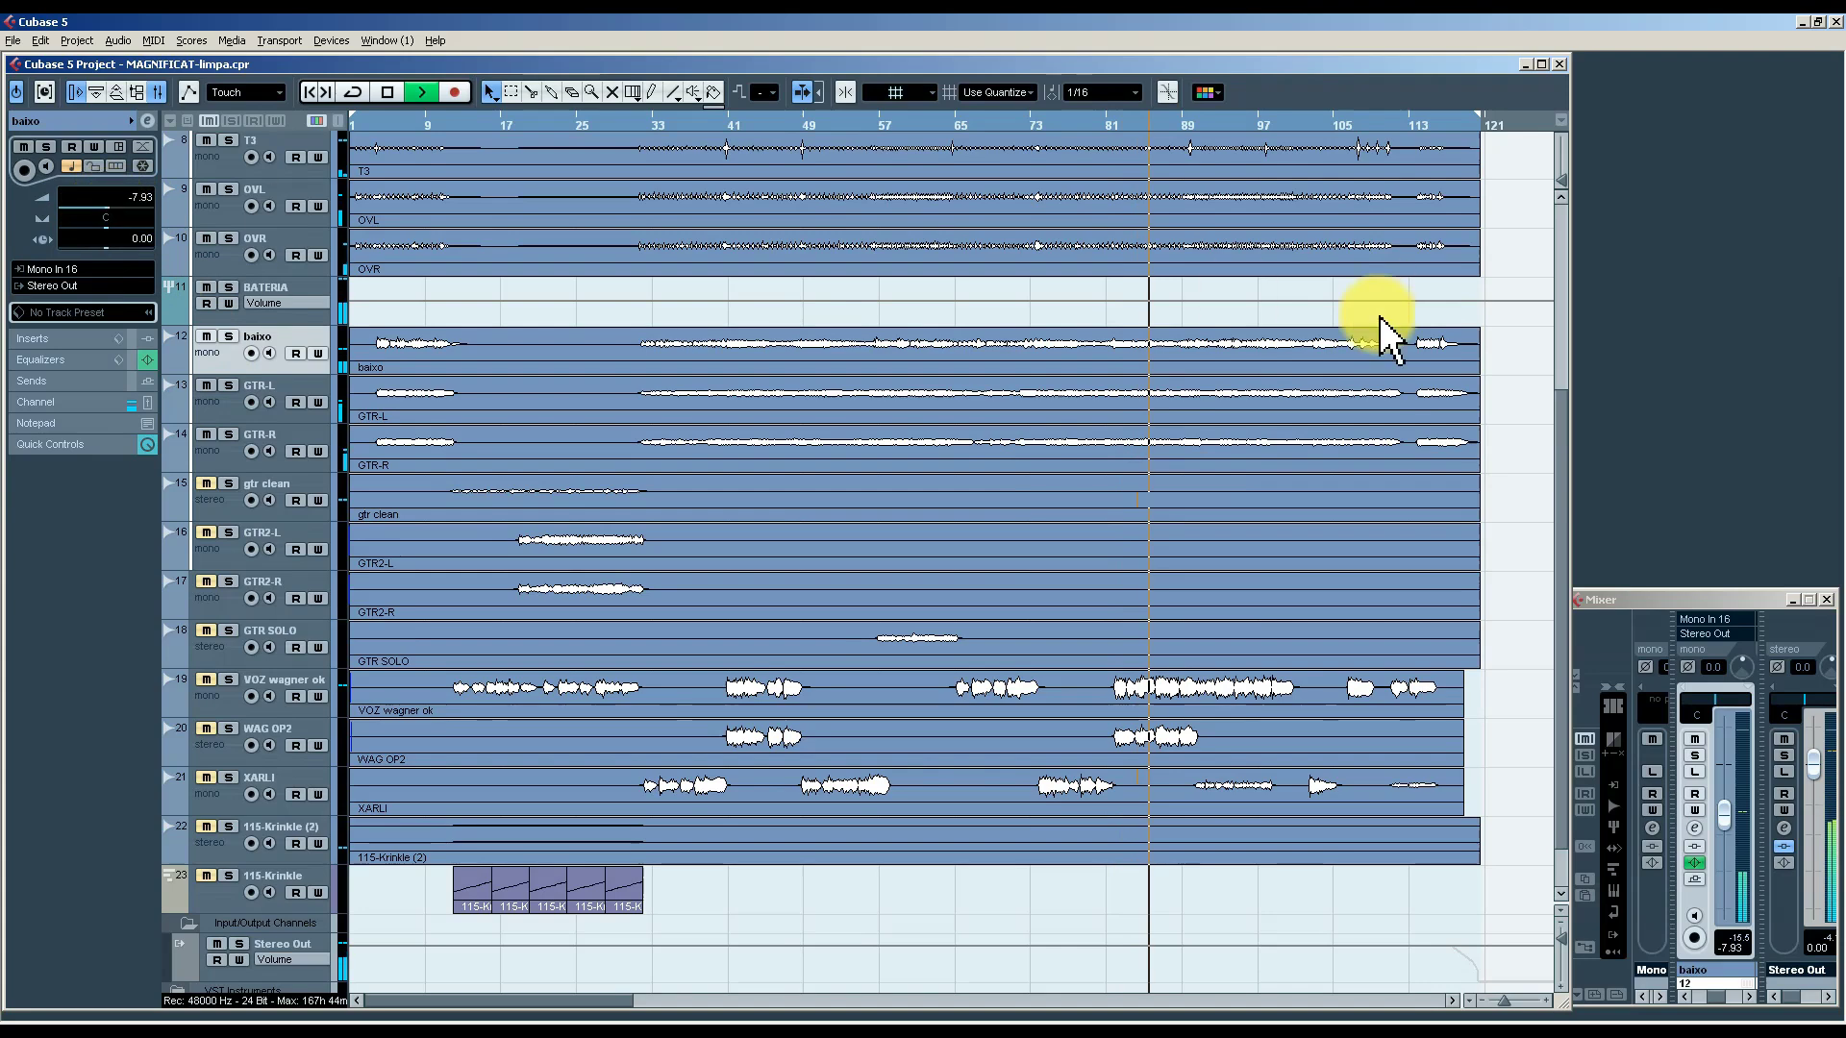
{"action": "left_click", "coordinate": [235, 402]}
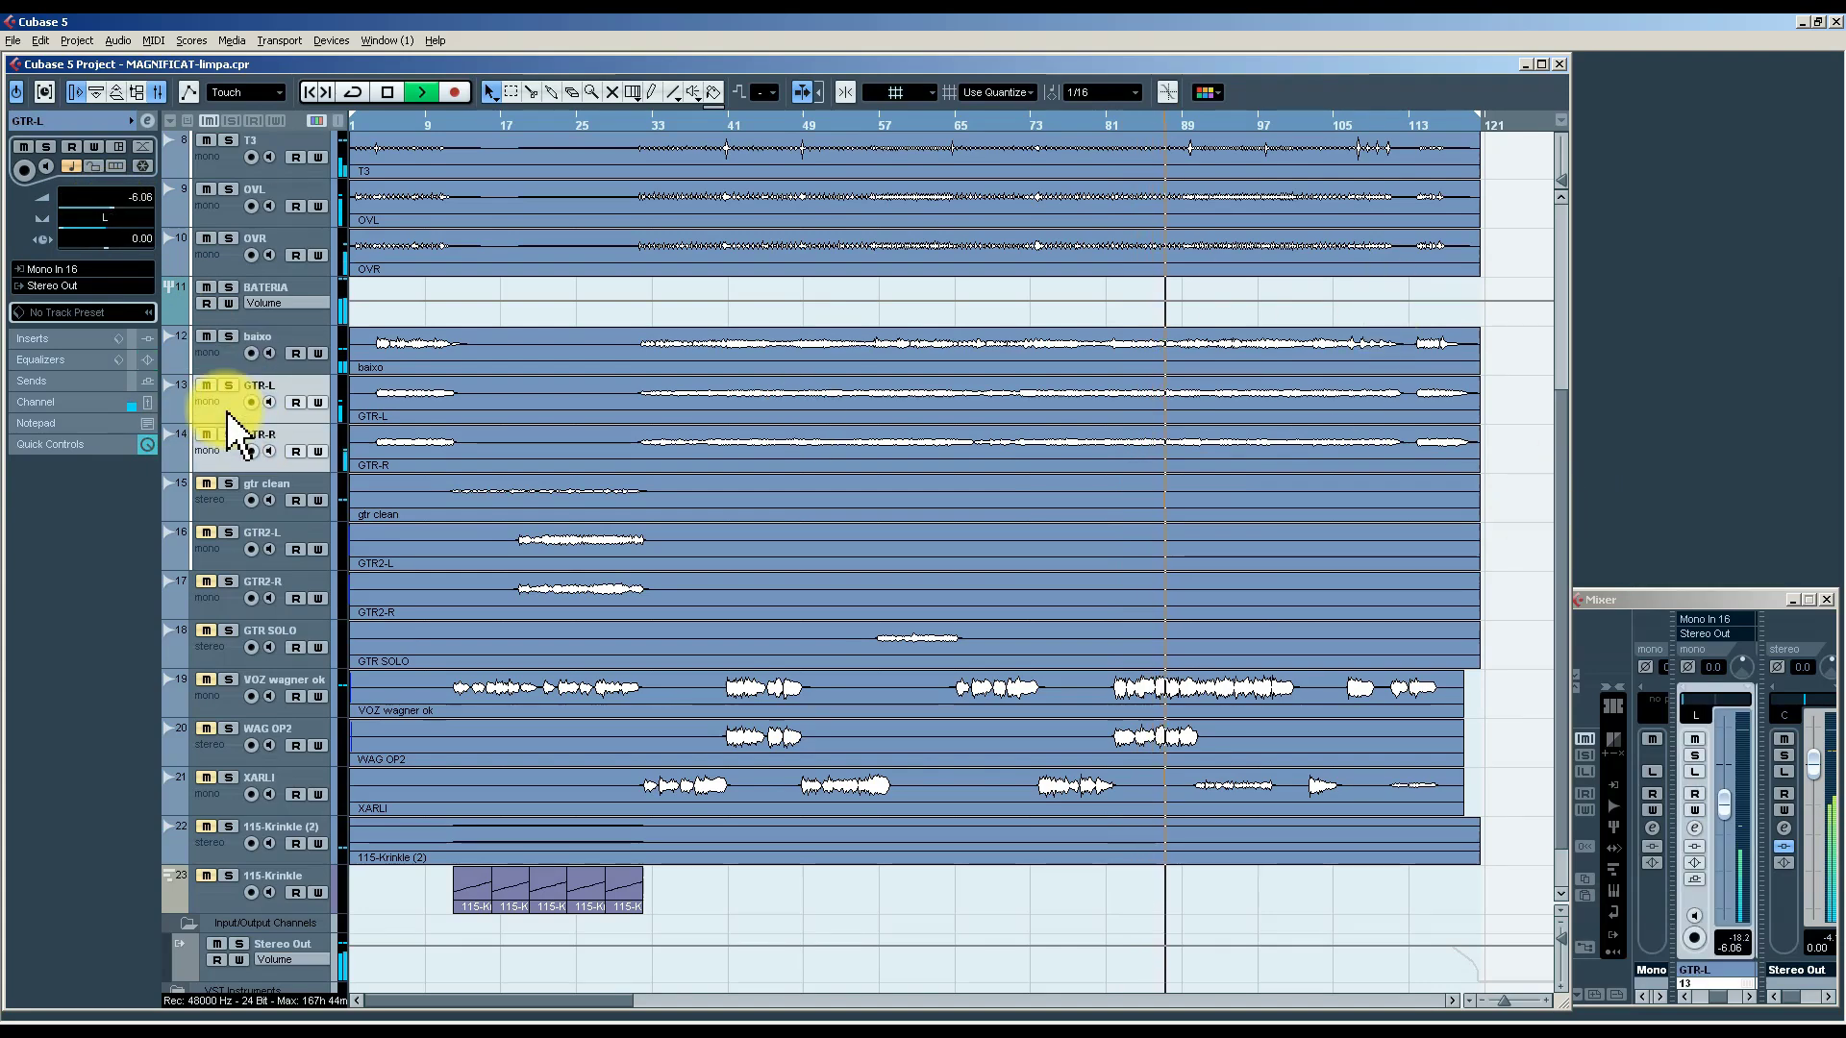
{"action": "left_click", "coordinate": [213, 716]}
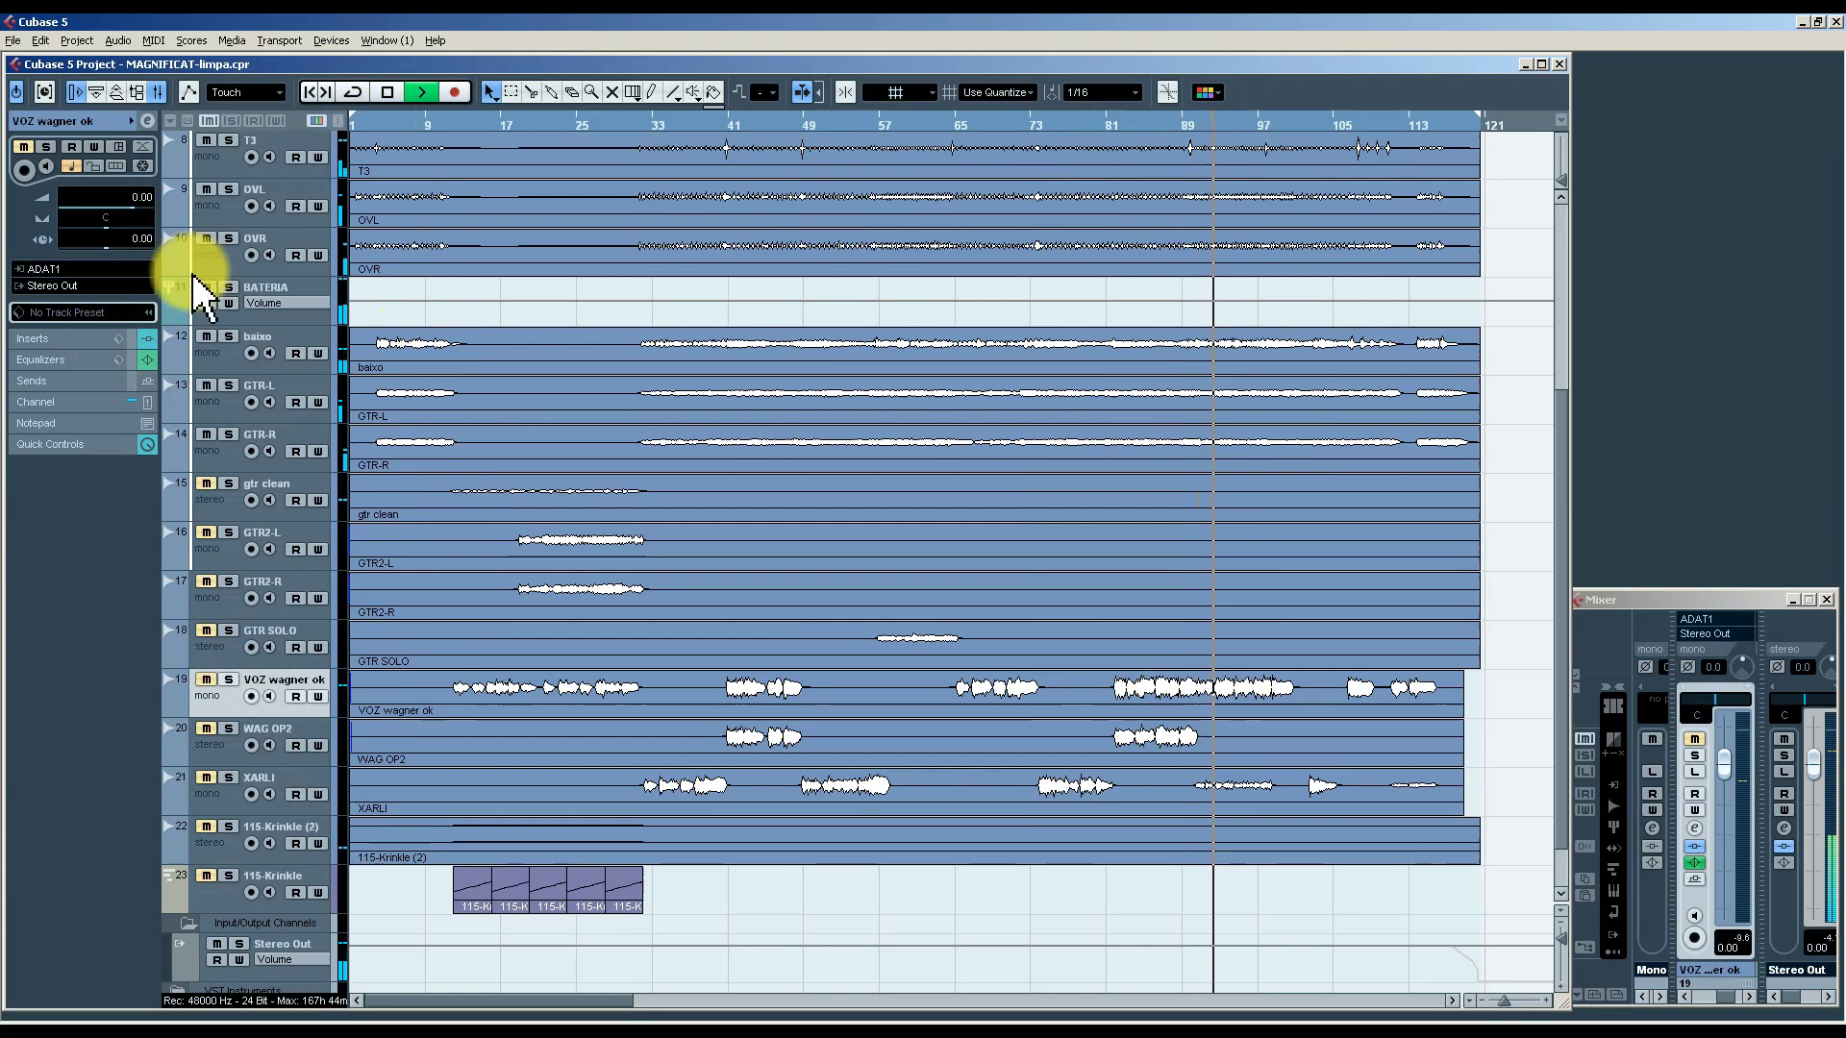
{"action": "left_click", "coordinate": [187, 313]}
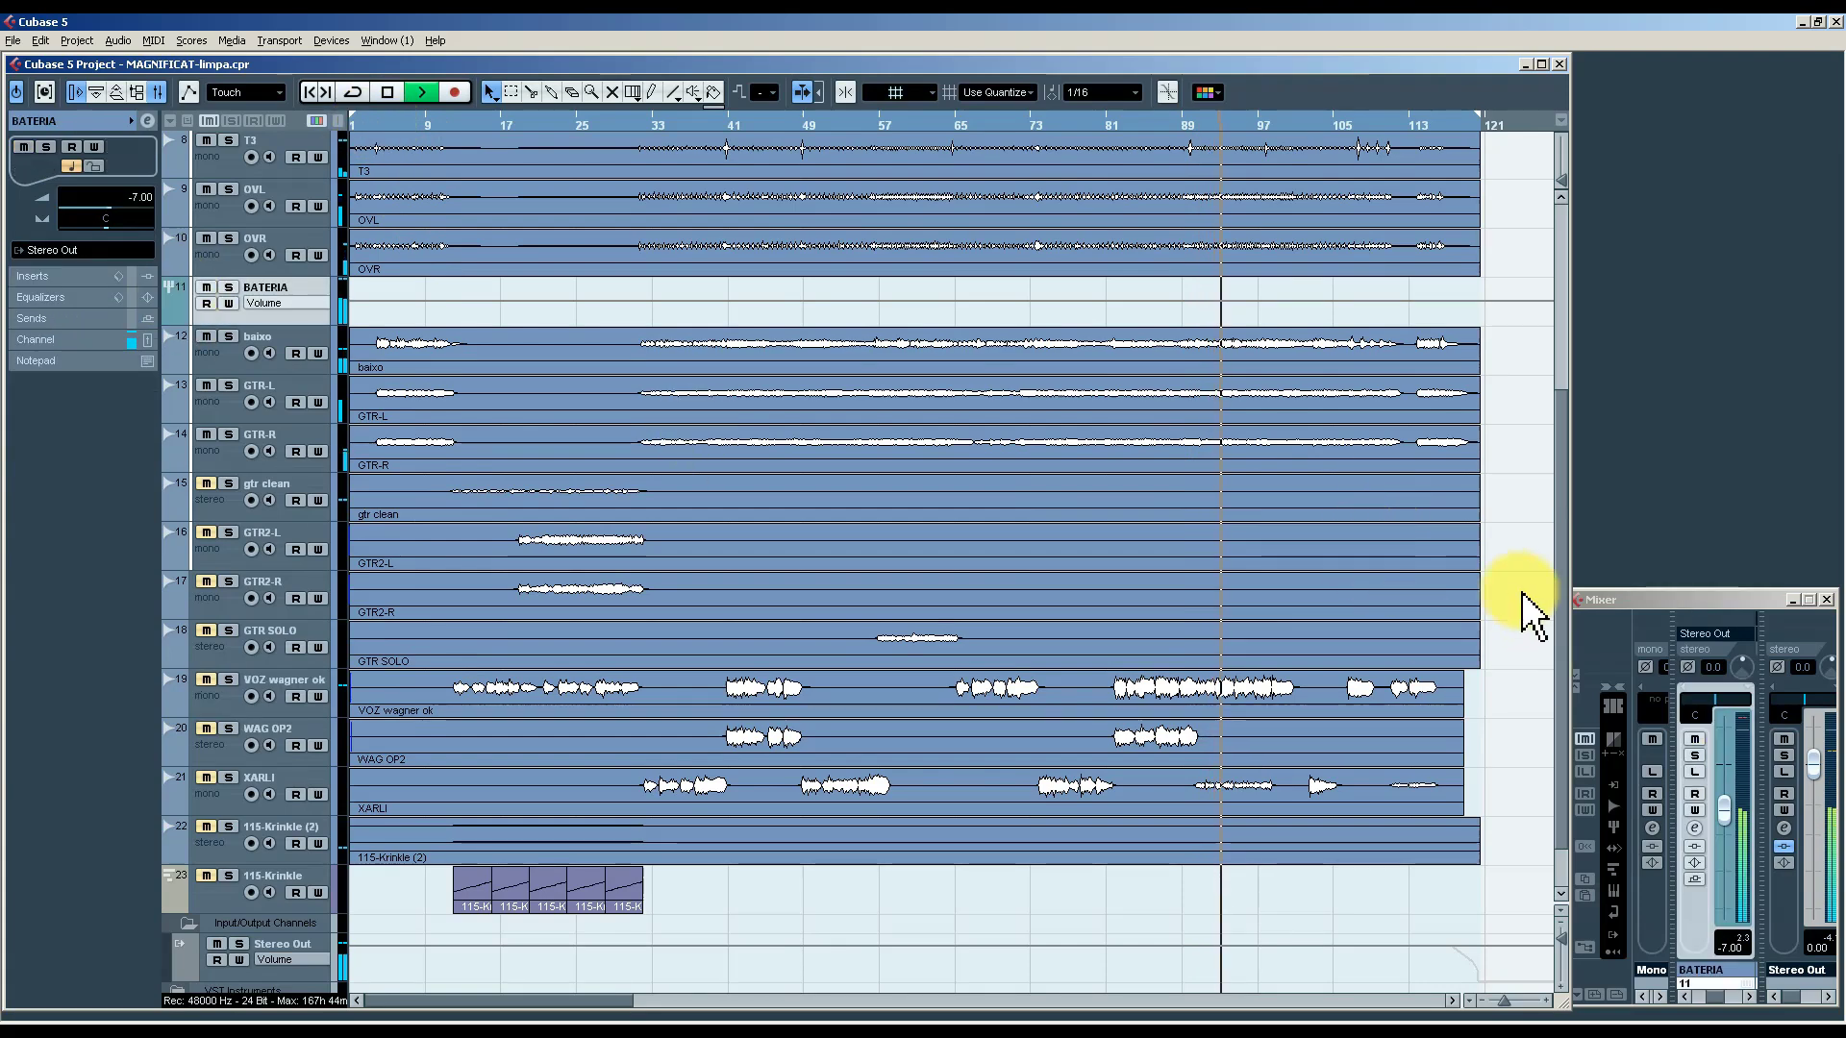
Play the mix from the beginning of the project and listen to the opening drums on the BATERIA group.
{"action": "scroll", "coordinate": [1530, 616], "scroll_direction": "up", "scroll_amount": 5}
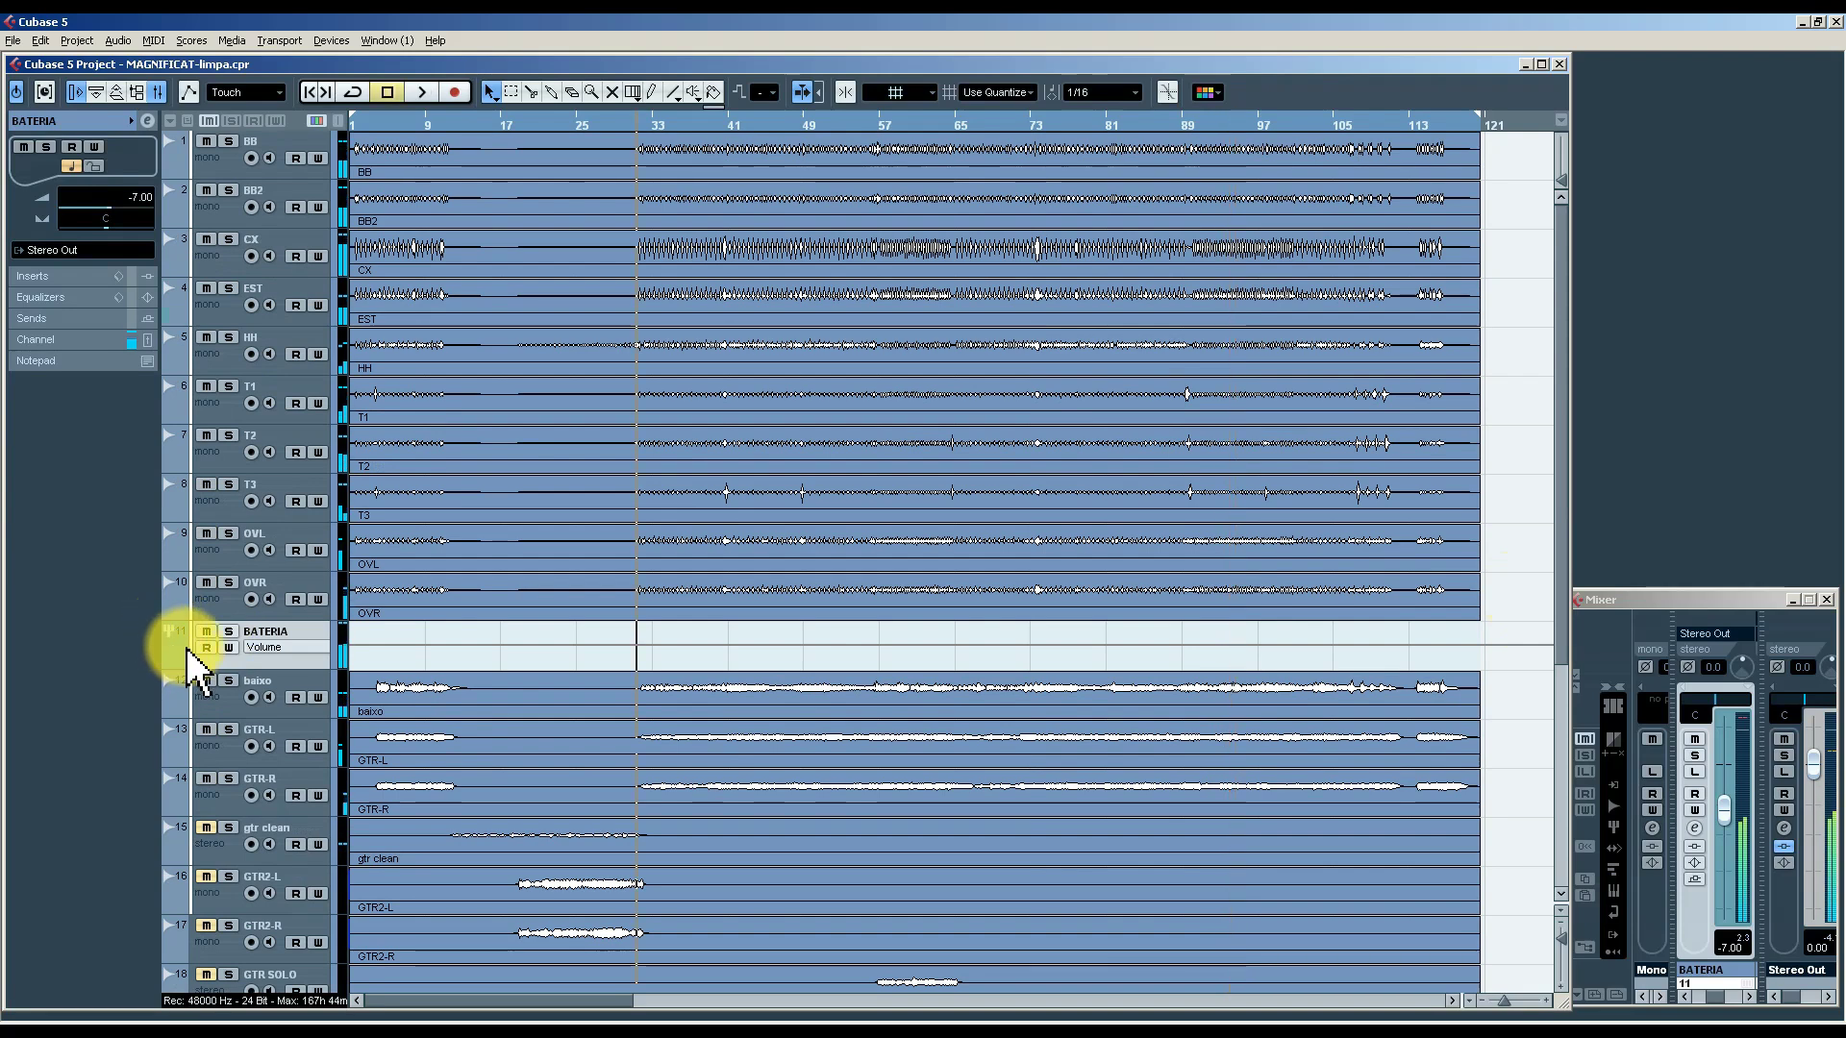
{"action": "left_click", "coordinate": [354, 126]}
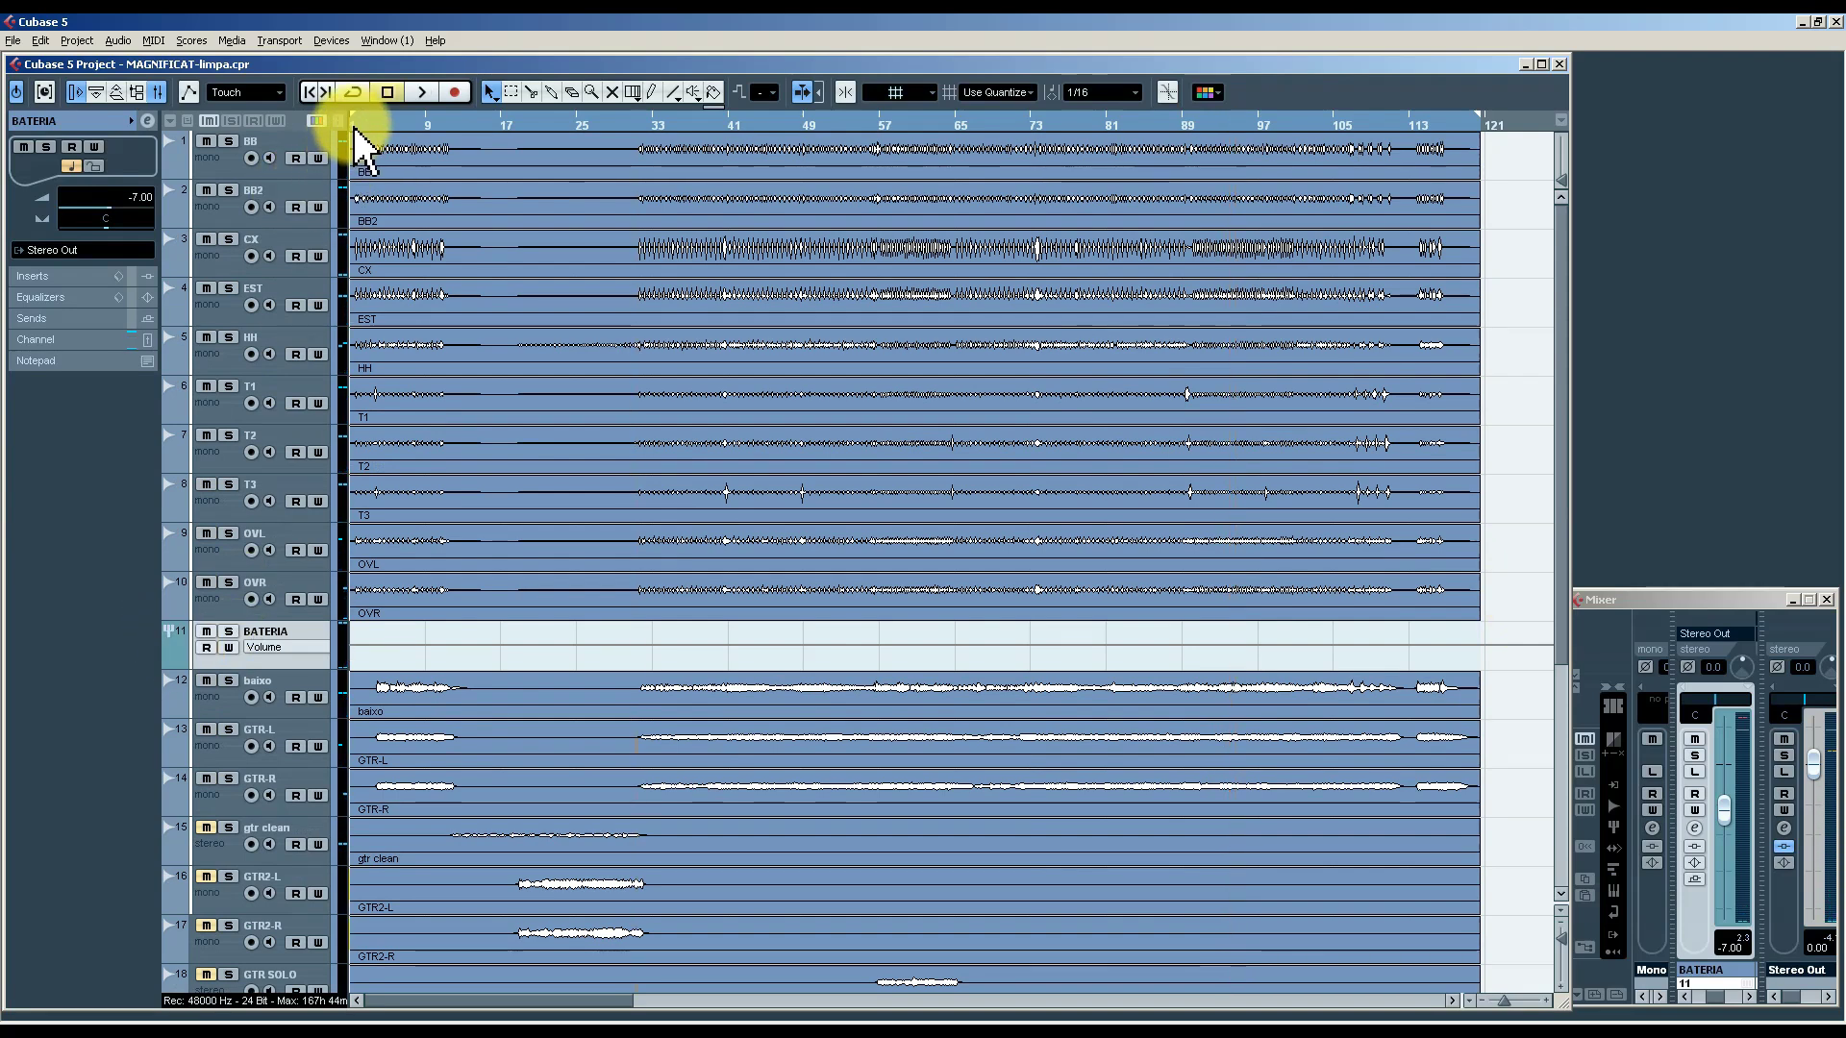
{"action": "key", "text": "h"}
{"action": "key", "text": "h"}
{"action": "key", "text": "h"}
{"action": "key", "text": "h"}
{"action": "key", "text": "h"}
{"action": "key", "text": "h"}
{"action": "key", "text": "h"}
{"action": "key", "text": "h"}
{"action": "key", "text": "h"}
{"action": "key", "text": "h"}
{"action": "key", "text": "h"}
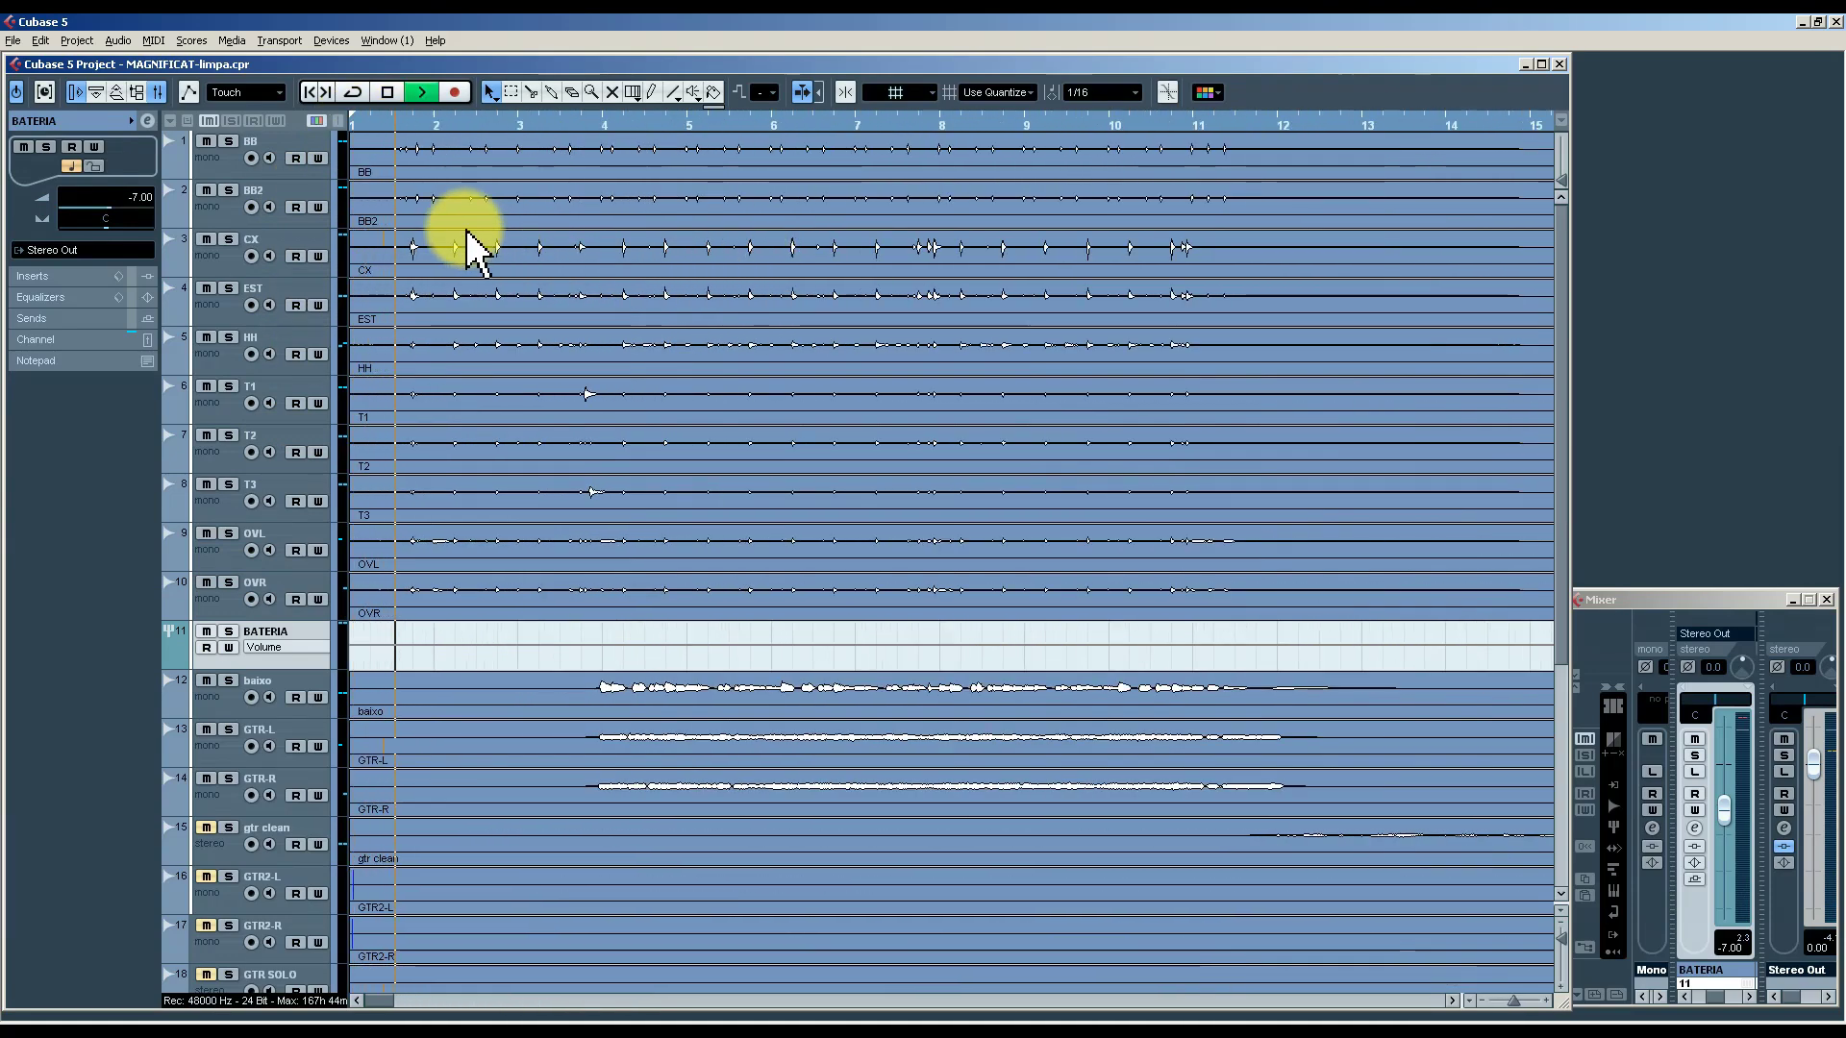
{"action": "key", "text": "space"}
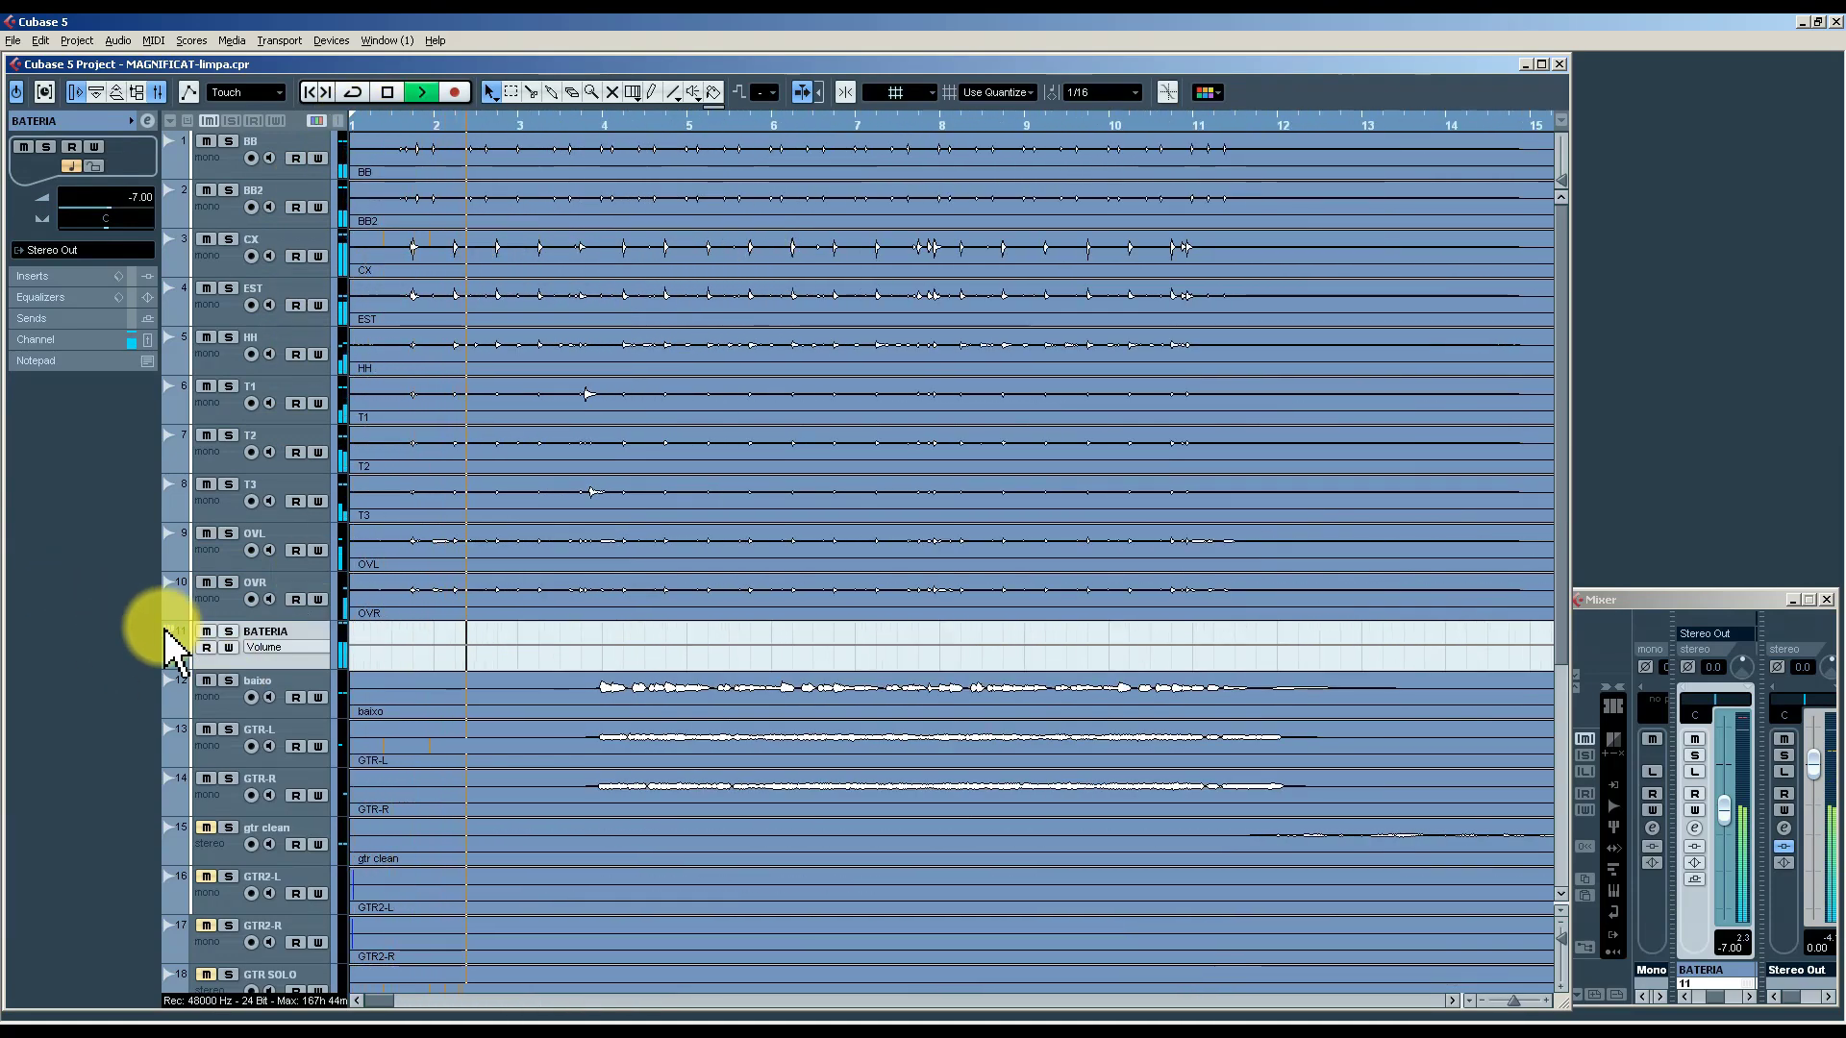
{"action": "key", "text": "g"}
{"action": "key", "text": "g"}
{"action": "key", "text": "g"}
{"action": "key", "text": "g"}
{"action": "key", "text": "g"}
{"action": "key", "text": "g"}
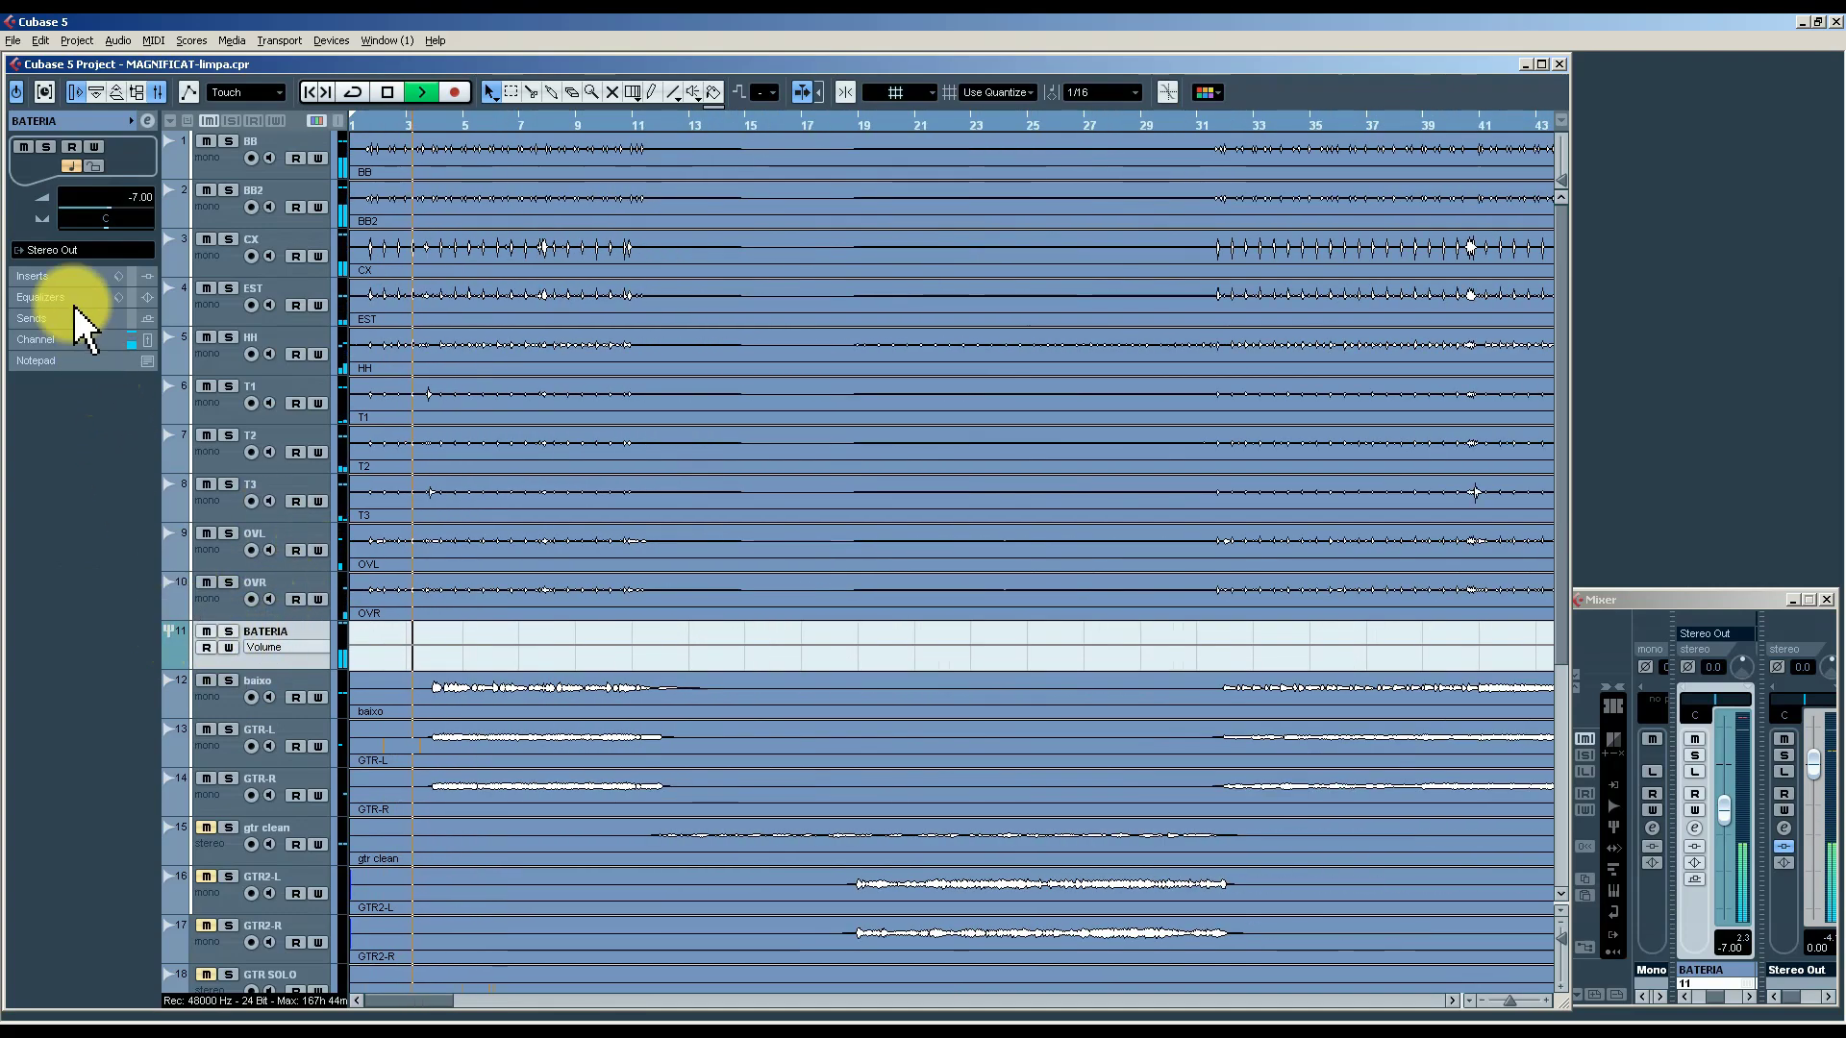
Insert the Roomworks SE reverb in the eighth insert slot of the BATERIA group.
{"action": "left_click", "coordinate": [75, 276]}
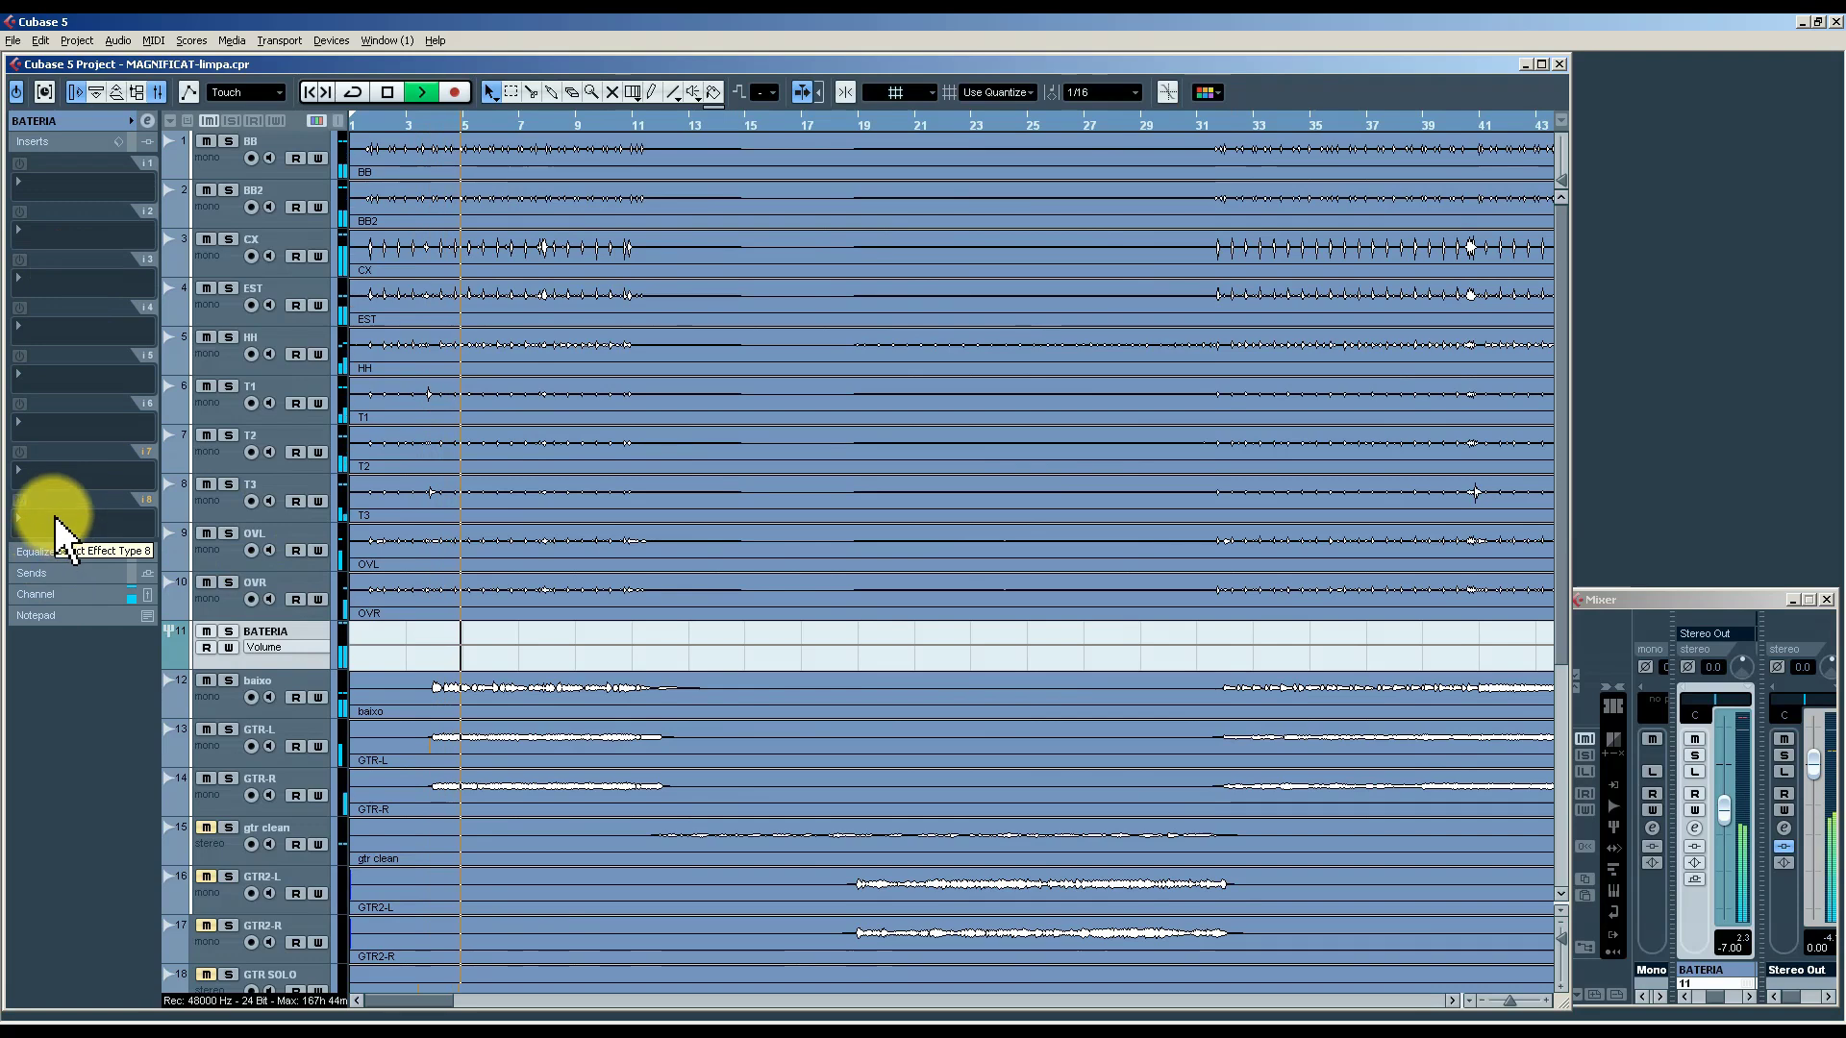
{"action": "left_click", "coordinate": [58, 525]}
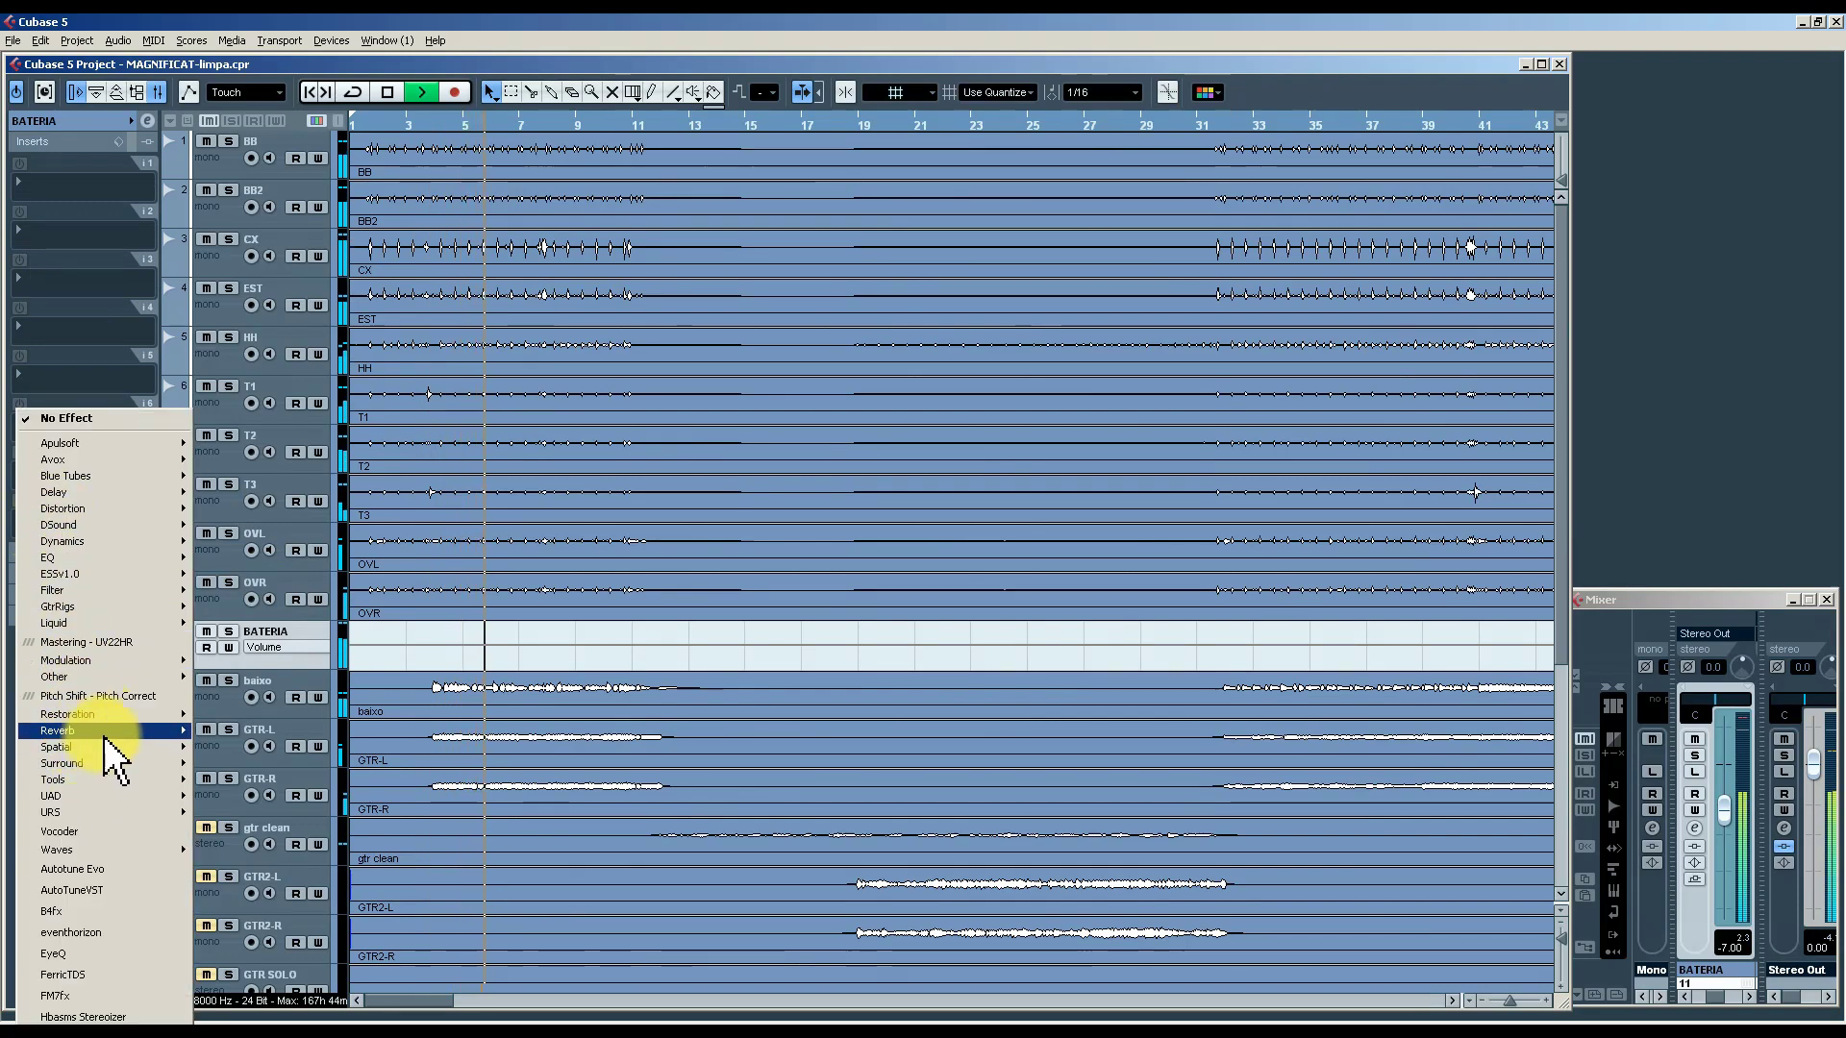
{"action": "mouse_move", "coordinate": [111, 733]}
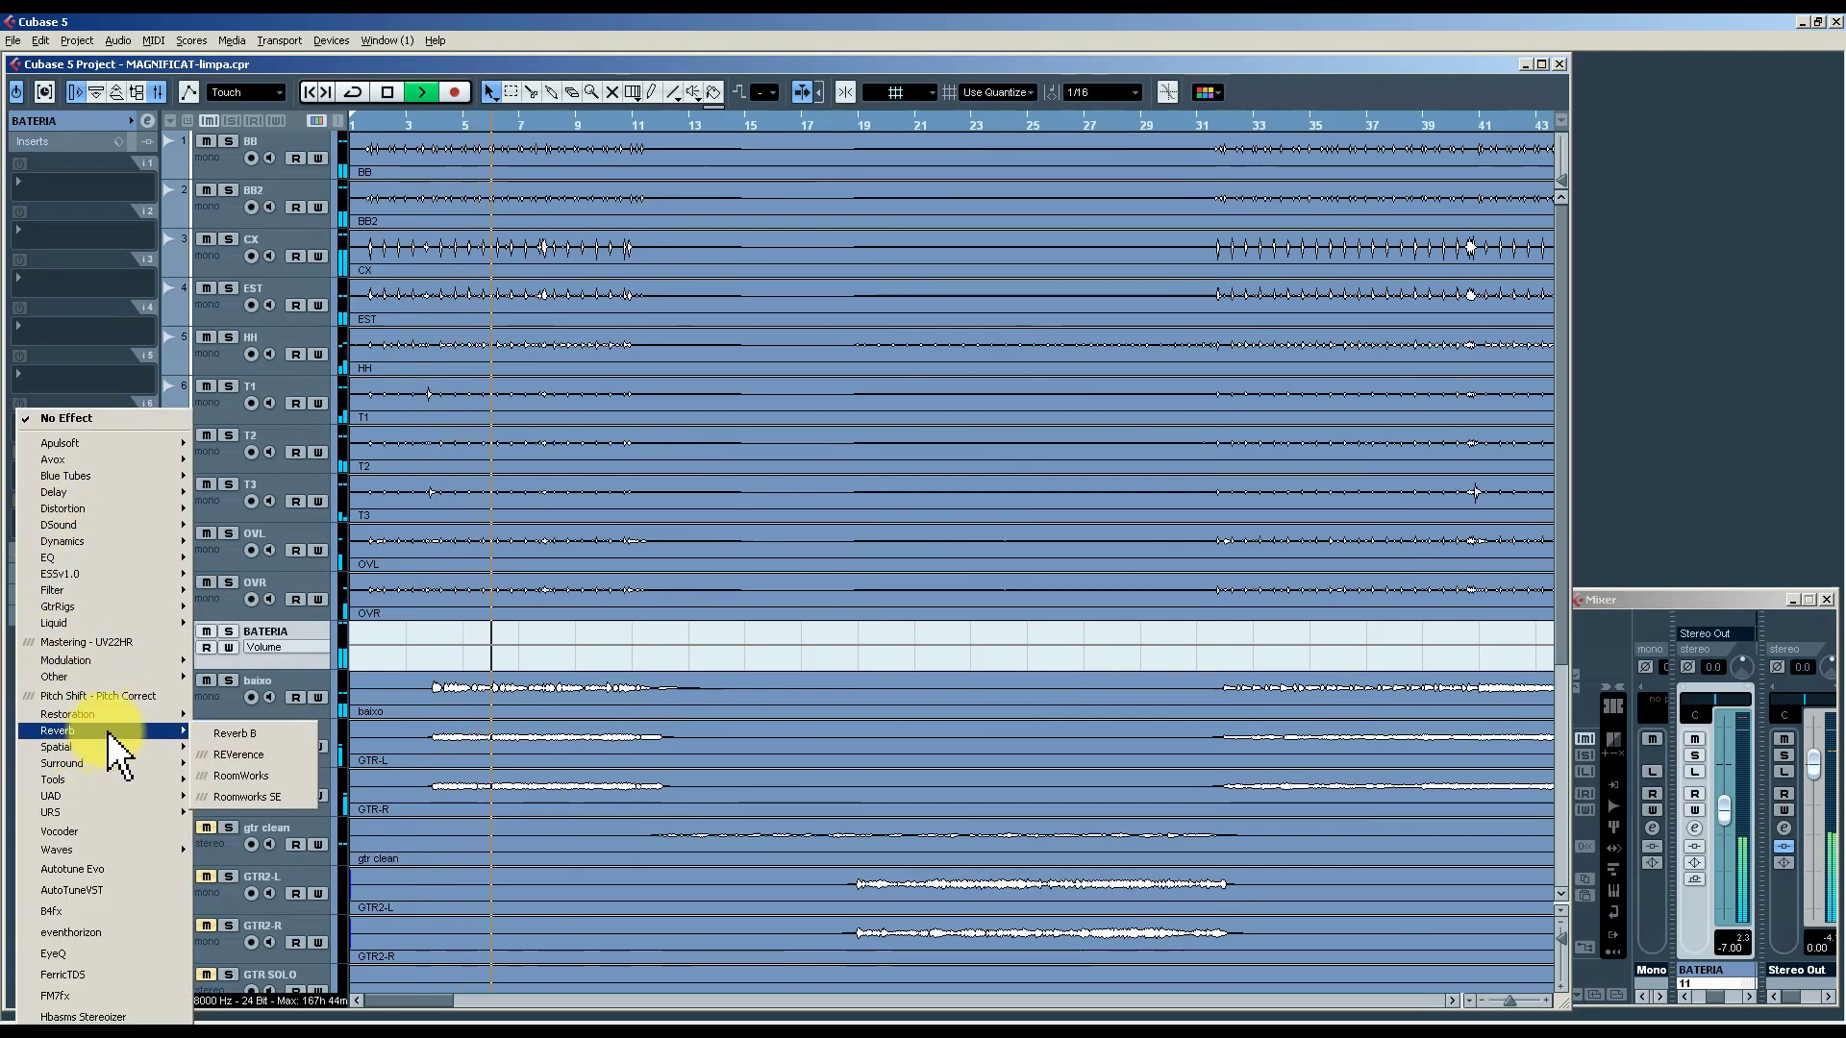
{"action": "left_click", "coordinate": [262, 803]}
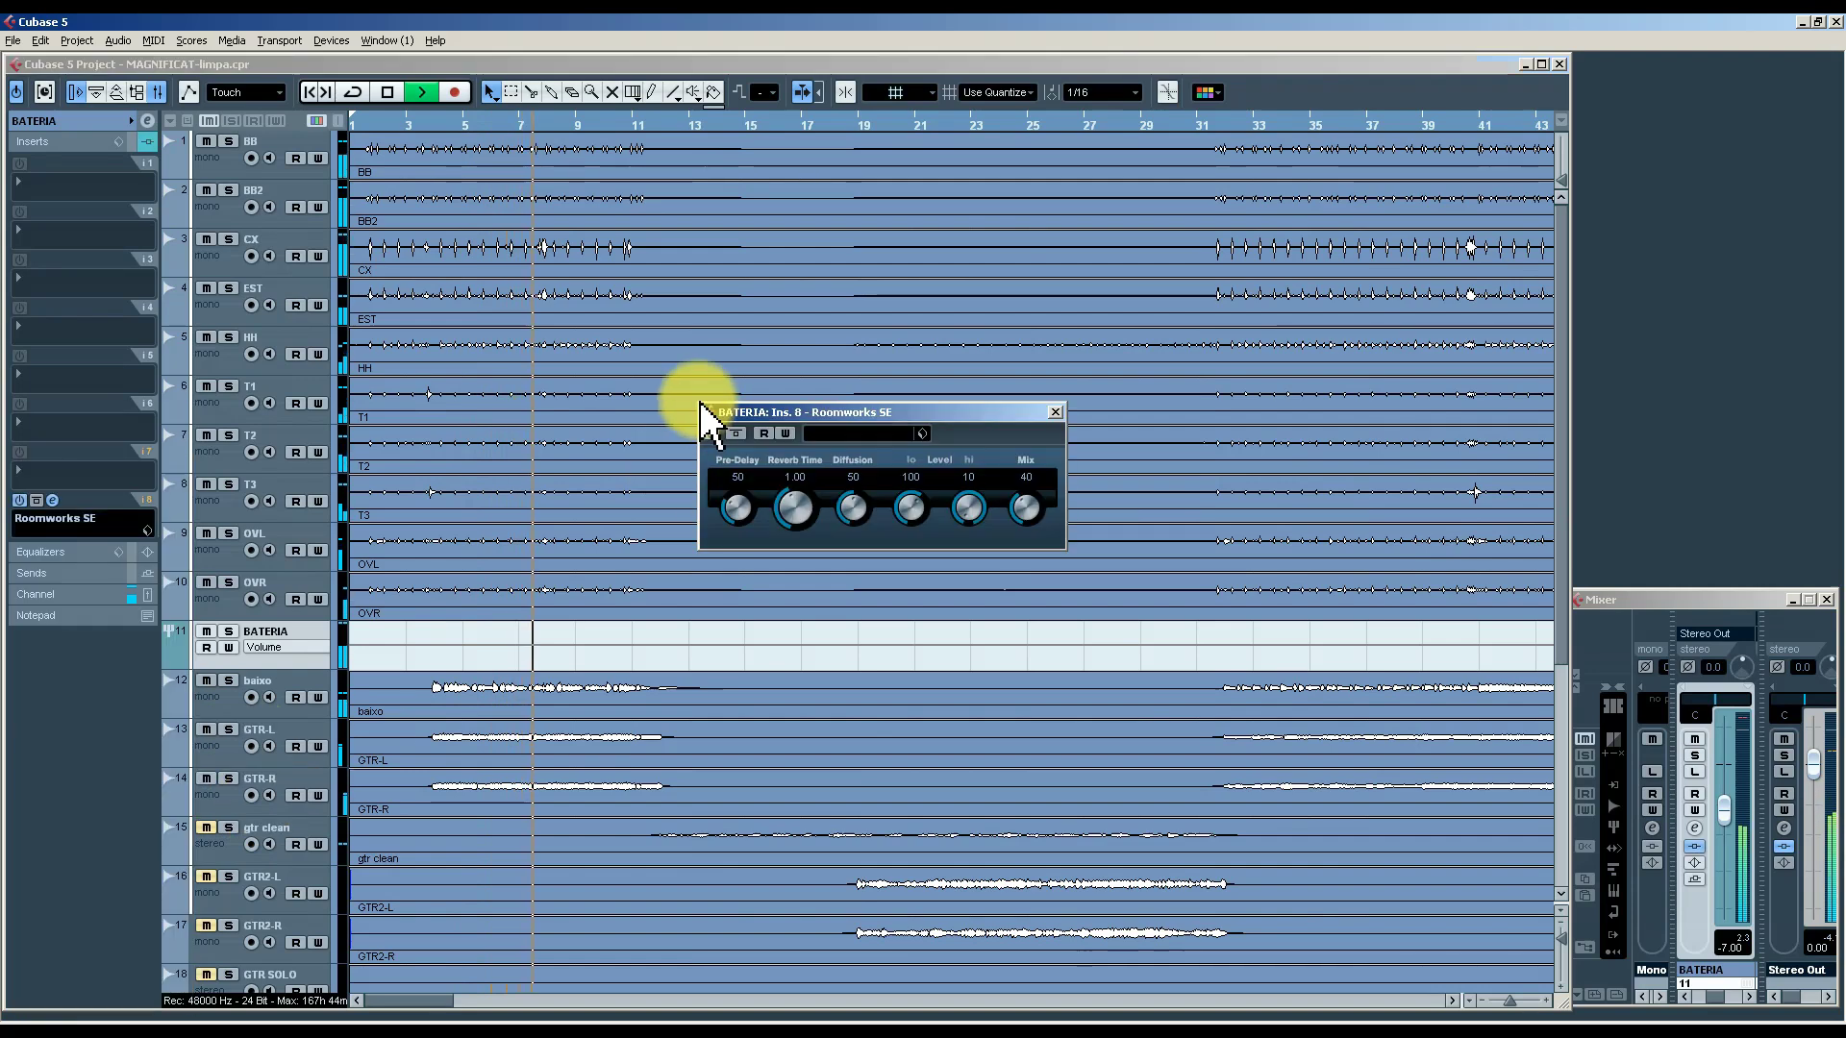
Load the PLATE BATERA preset into the BATERIA group's Roomworks SE reverb and close the plug-in.
{"action": "left_click", "coordinate": [924, 434]}
{"action": "left_click", "coordinate": [948, 450]}
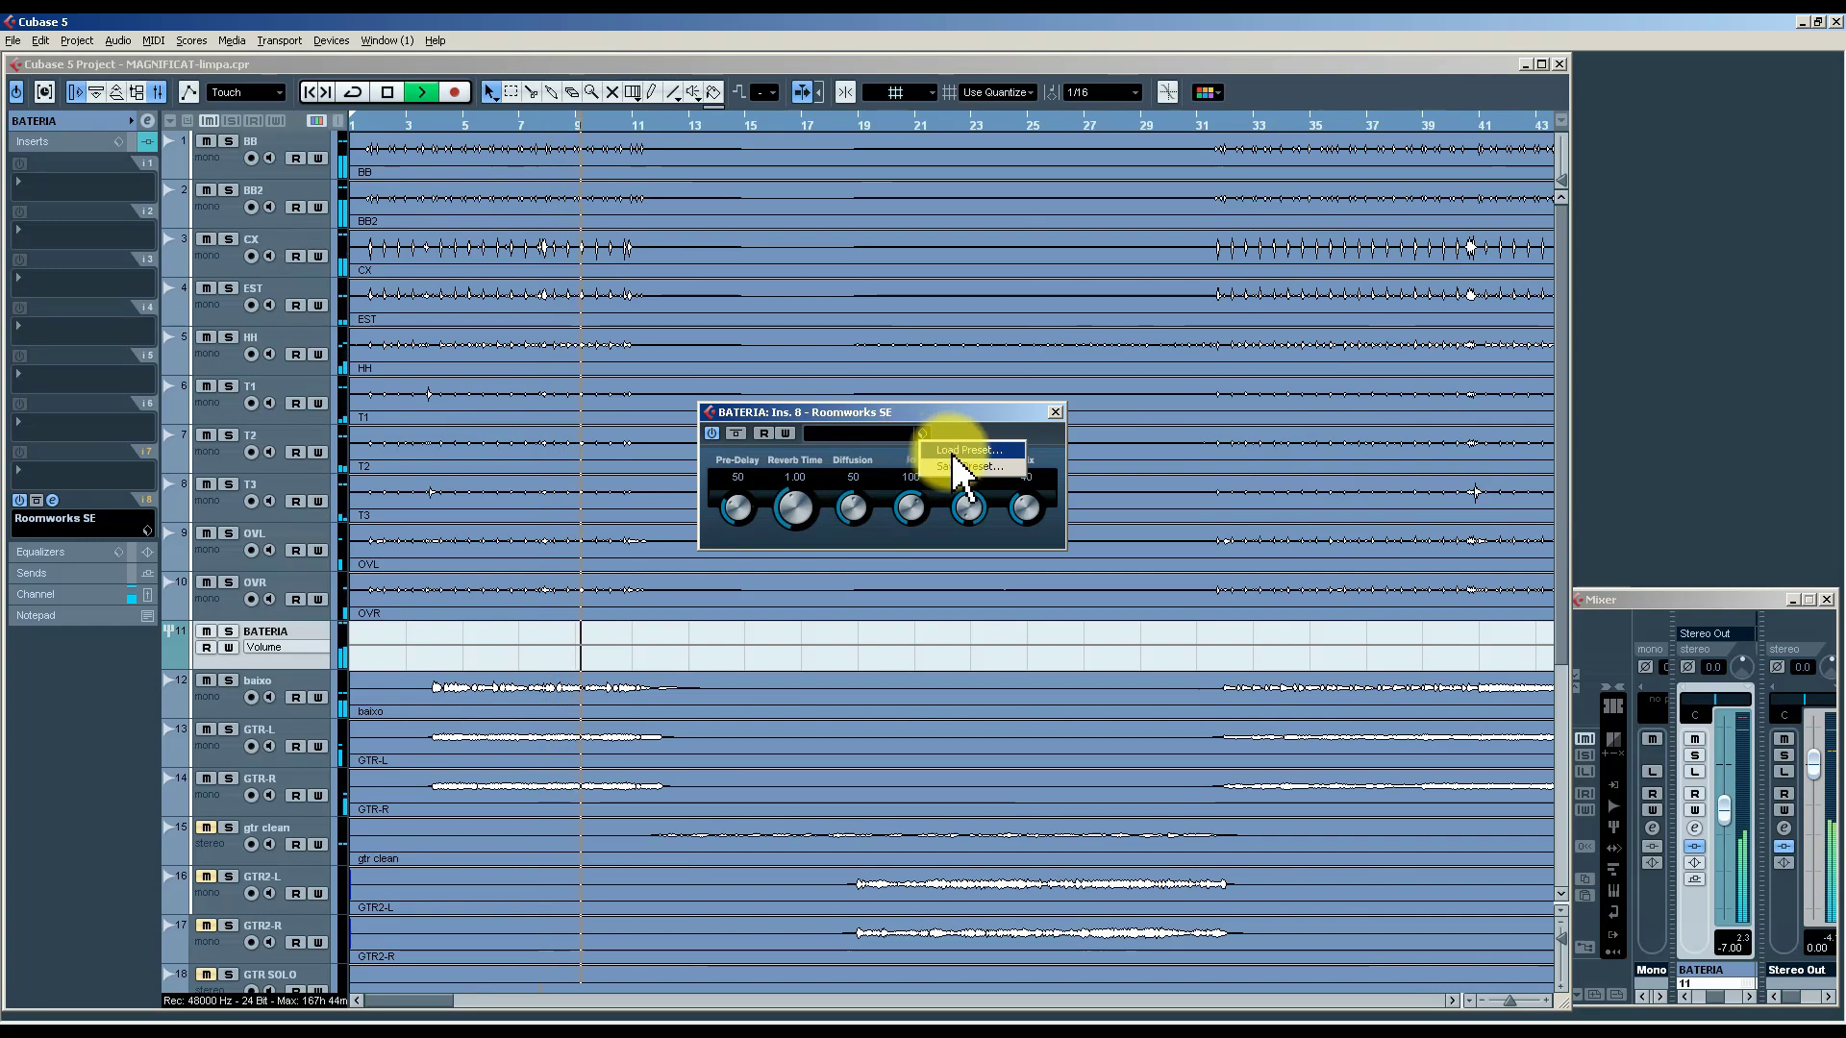
{"action": "scroll", "coordinate": [1170, 613], "scroll_direction": "down", "scroll_amount": 10}
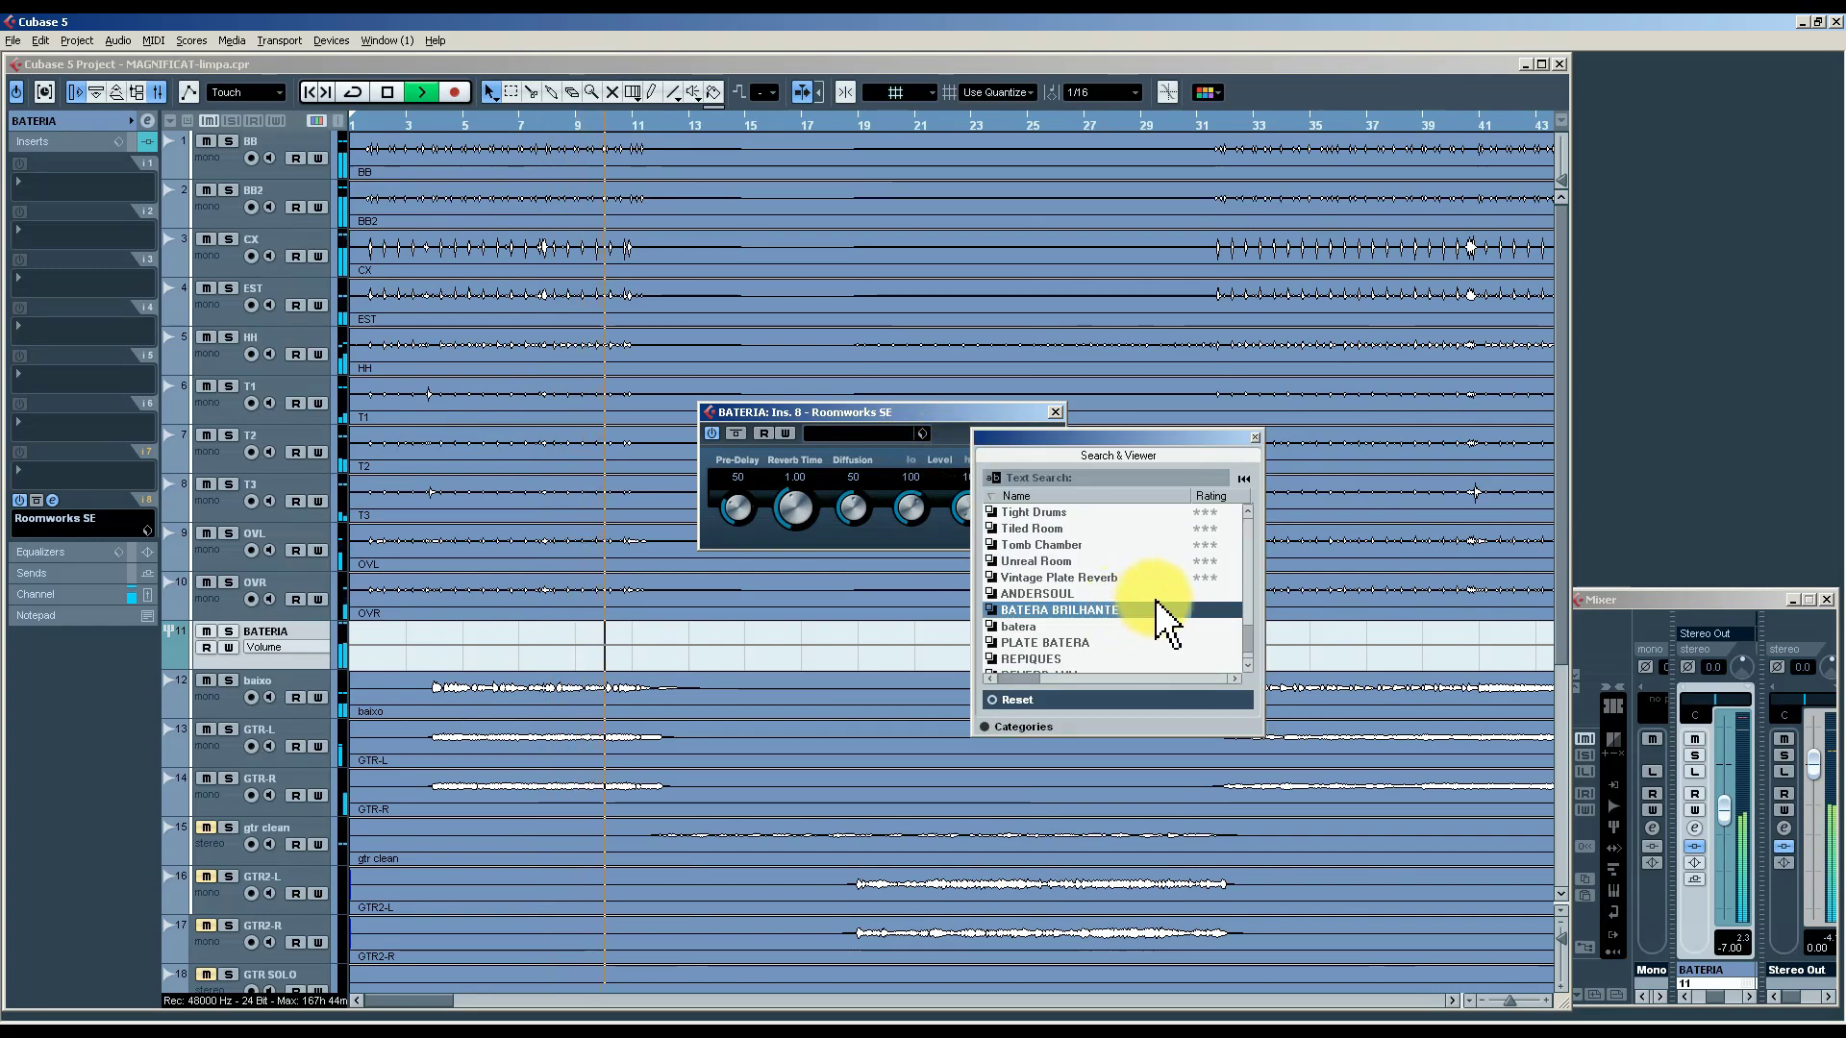
{"action": "left_click", "coordinate": [1063, 611]}
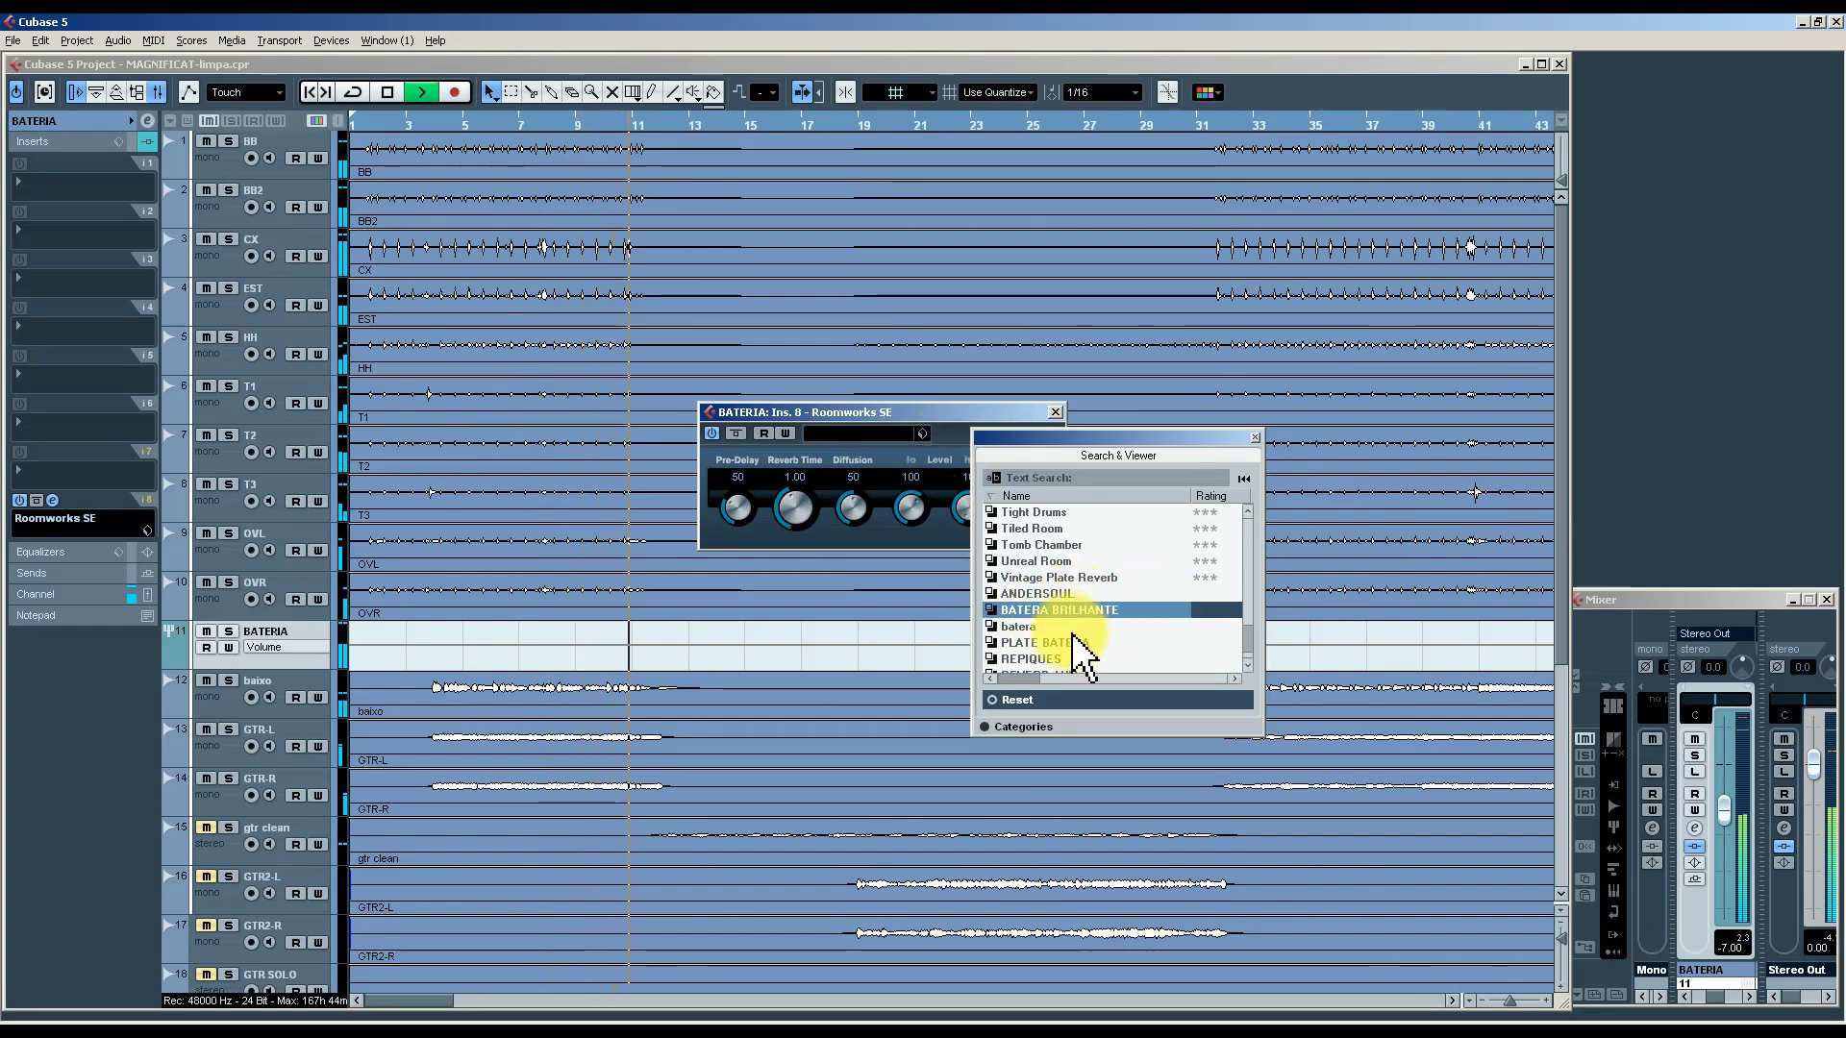
{"action": "left_click", "coordinate": [1072, 644]}
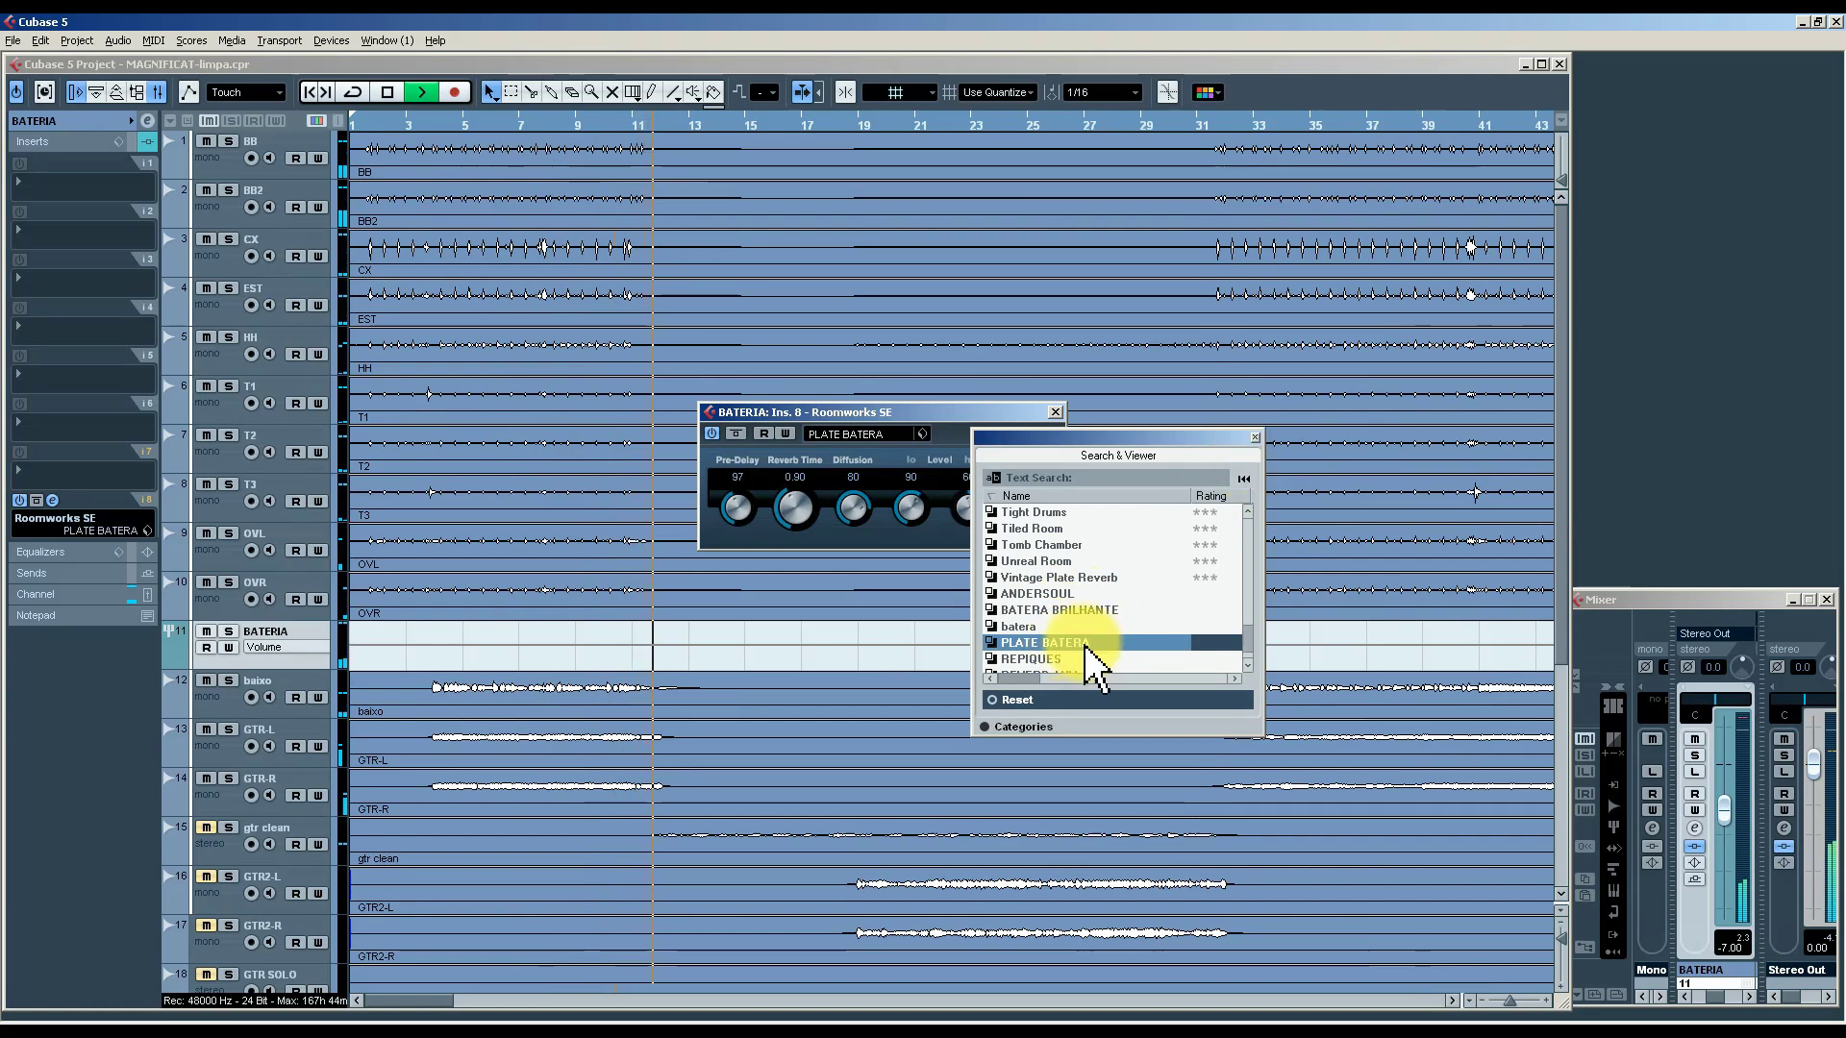
{"action": "left_click", "coordinate": [1255, 440]}
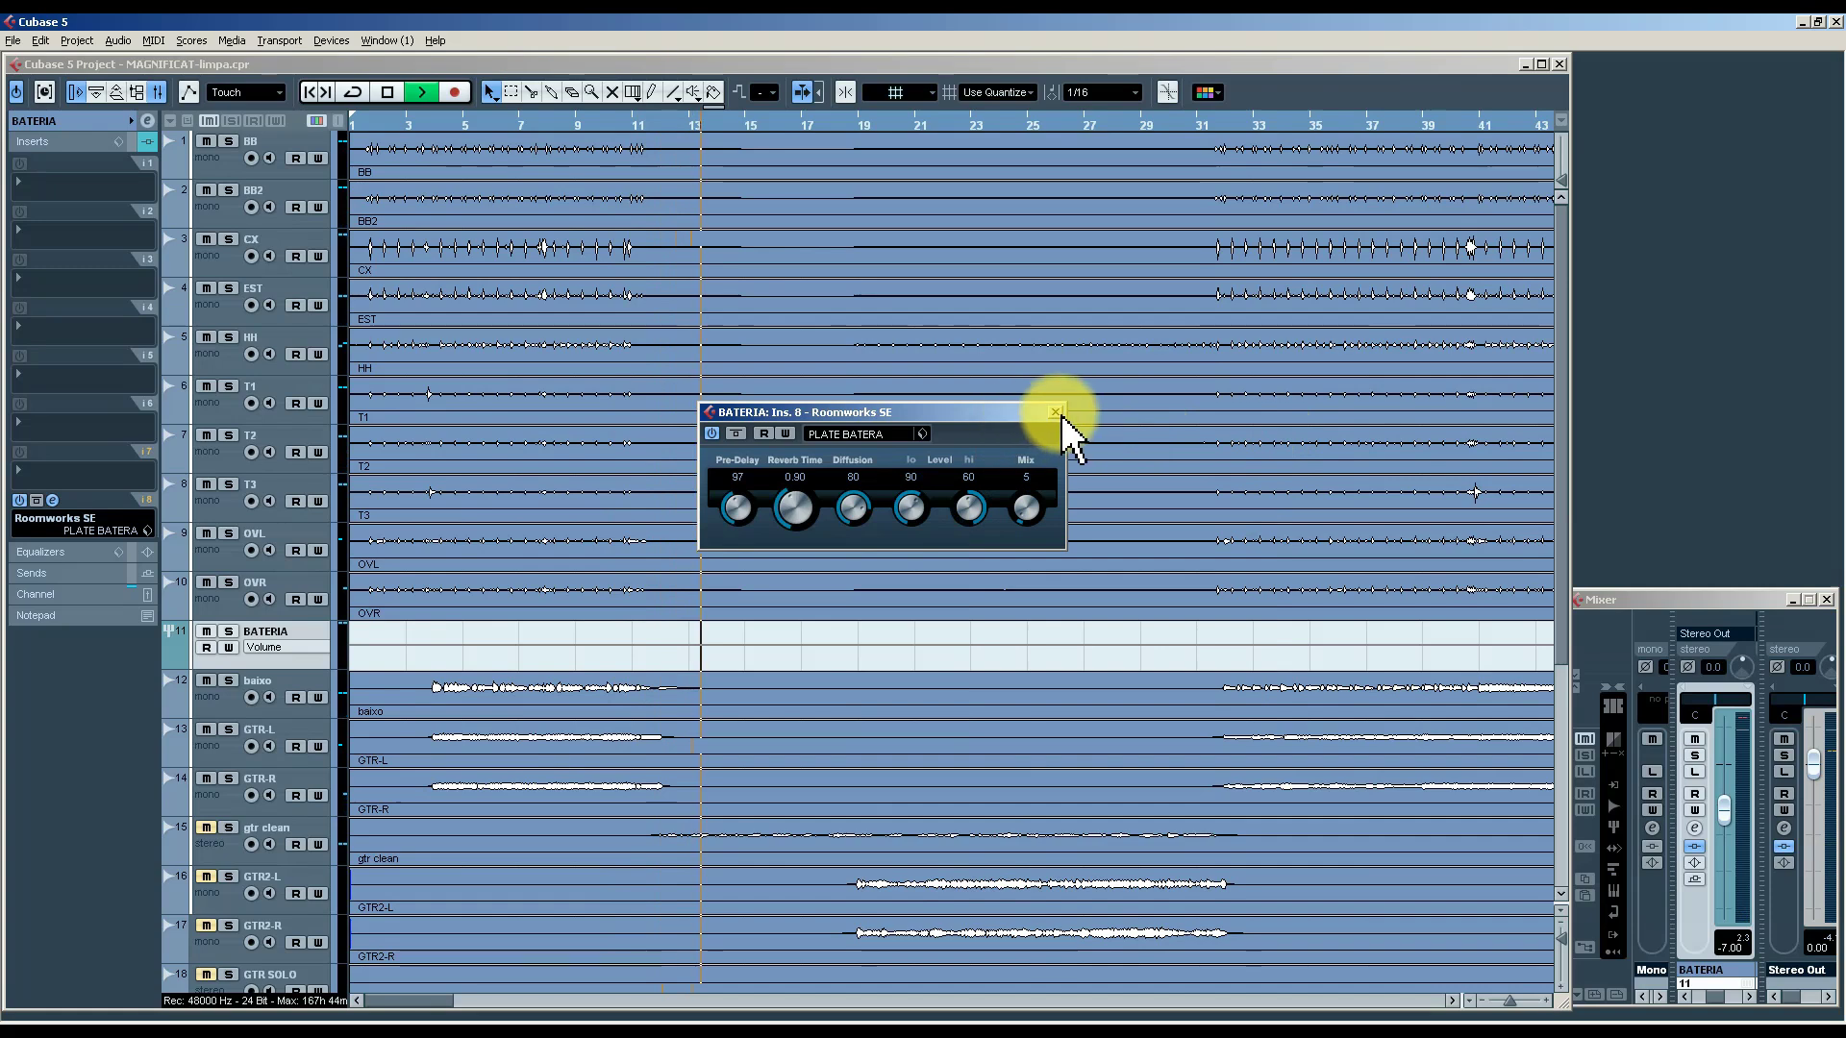
{"action": "left_click", "coordinate": [1055, 411]}
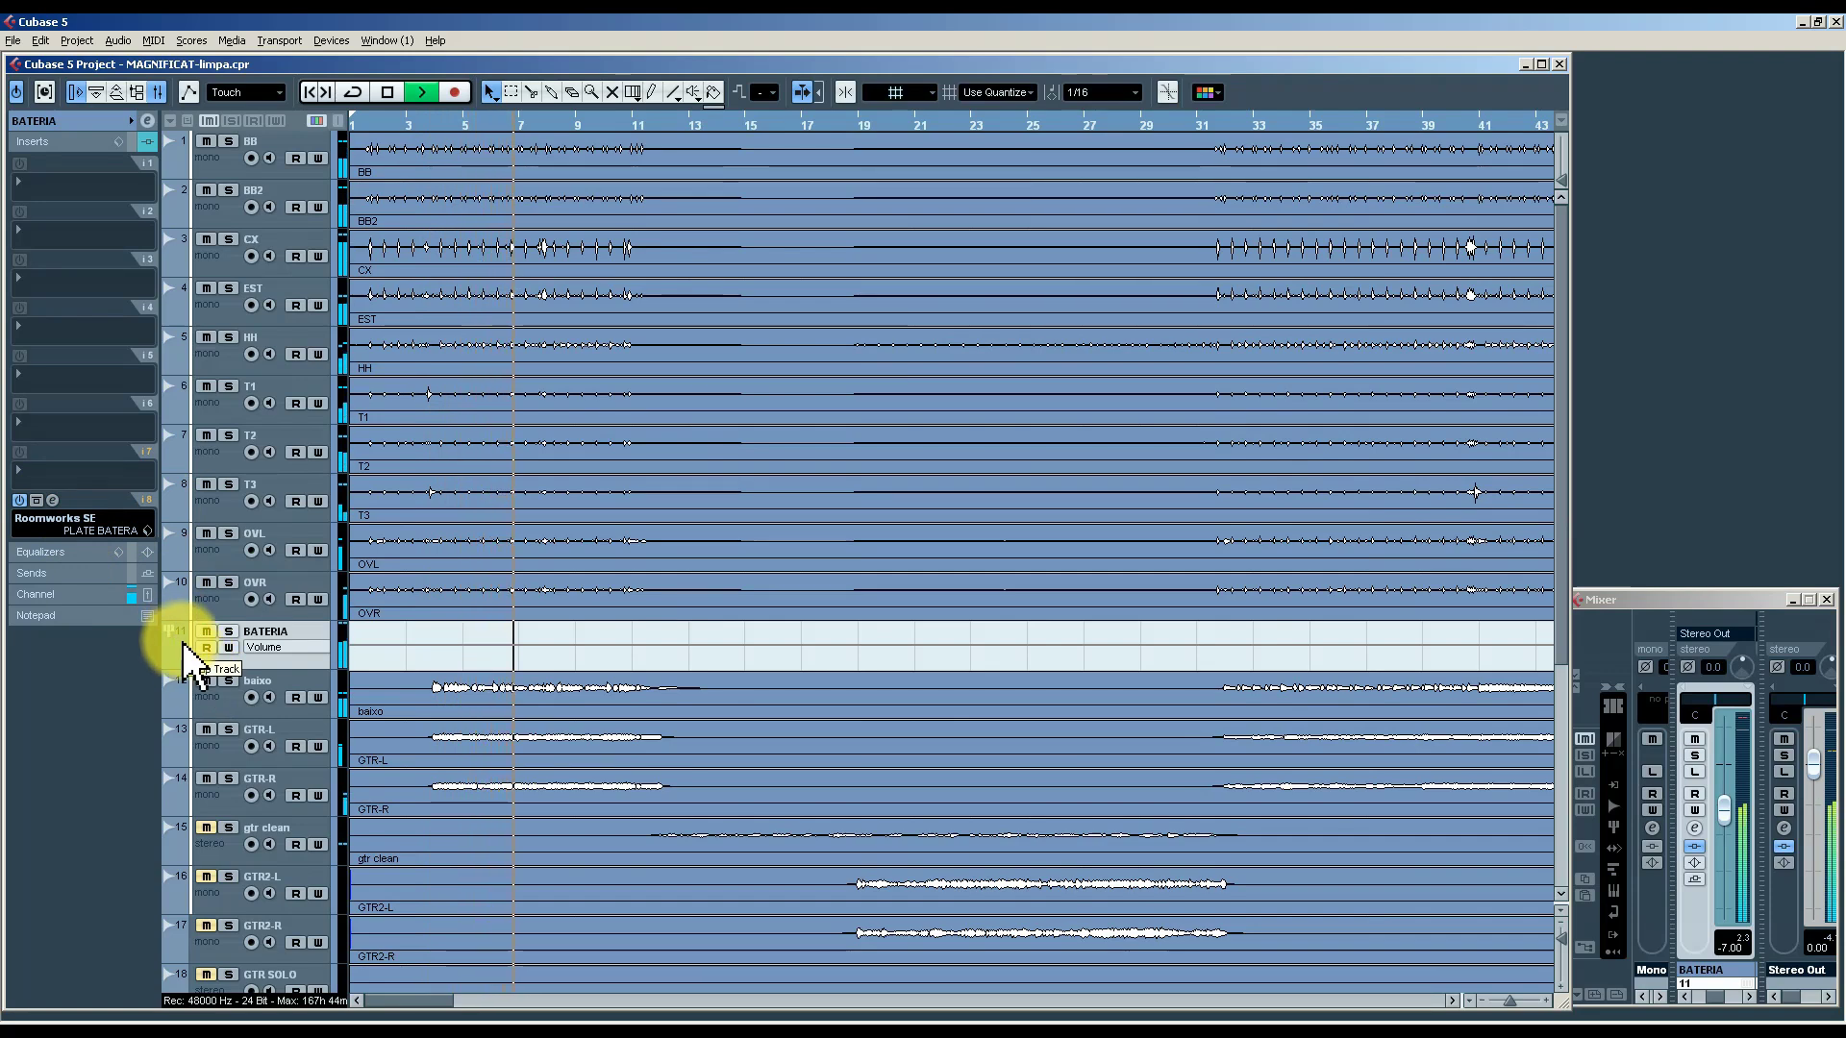
Solo the CX track and insert the GEQ-10 equalizer in its first insert slot.
{"action": "left_click", "coordinate": [228, 239]}
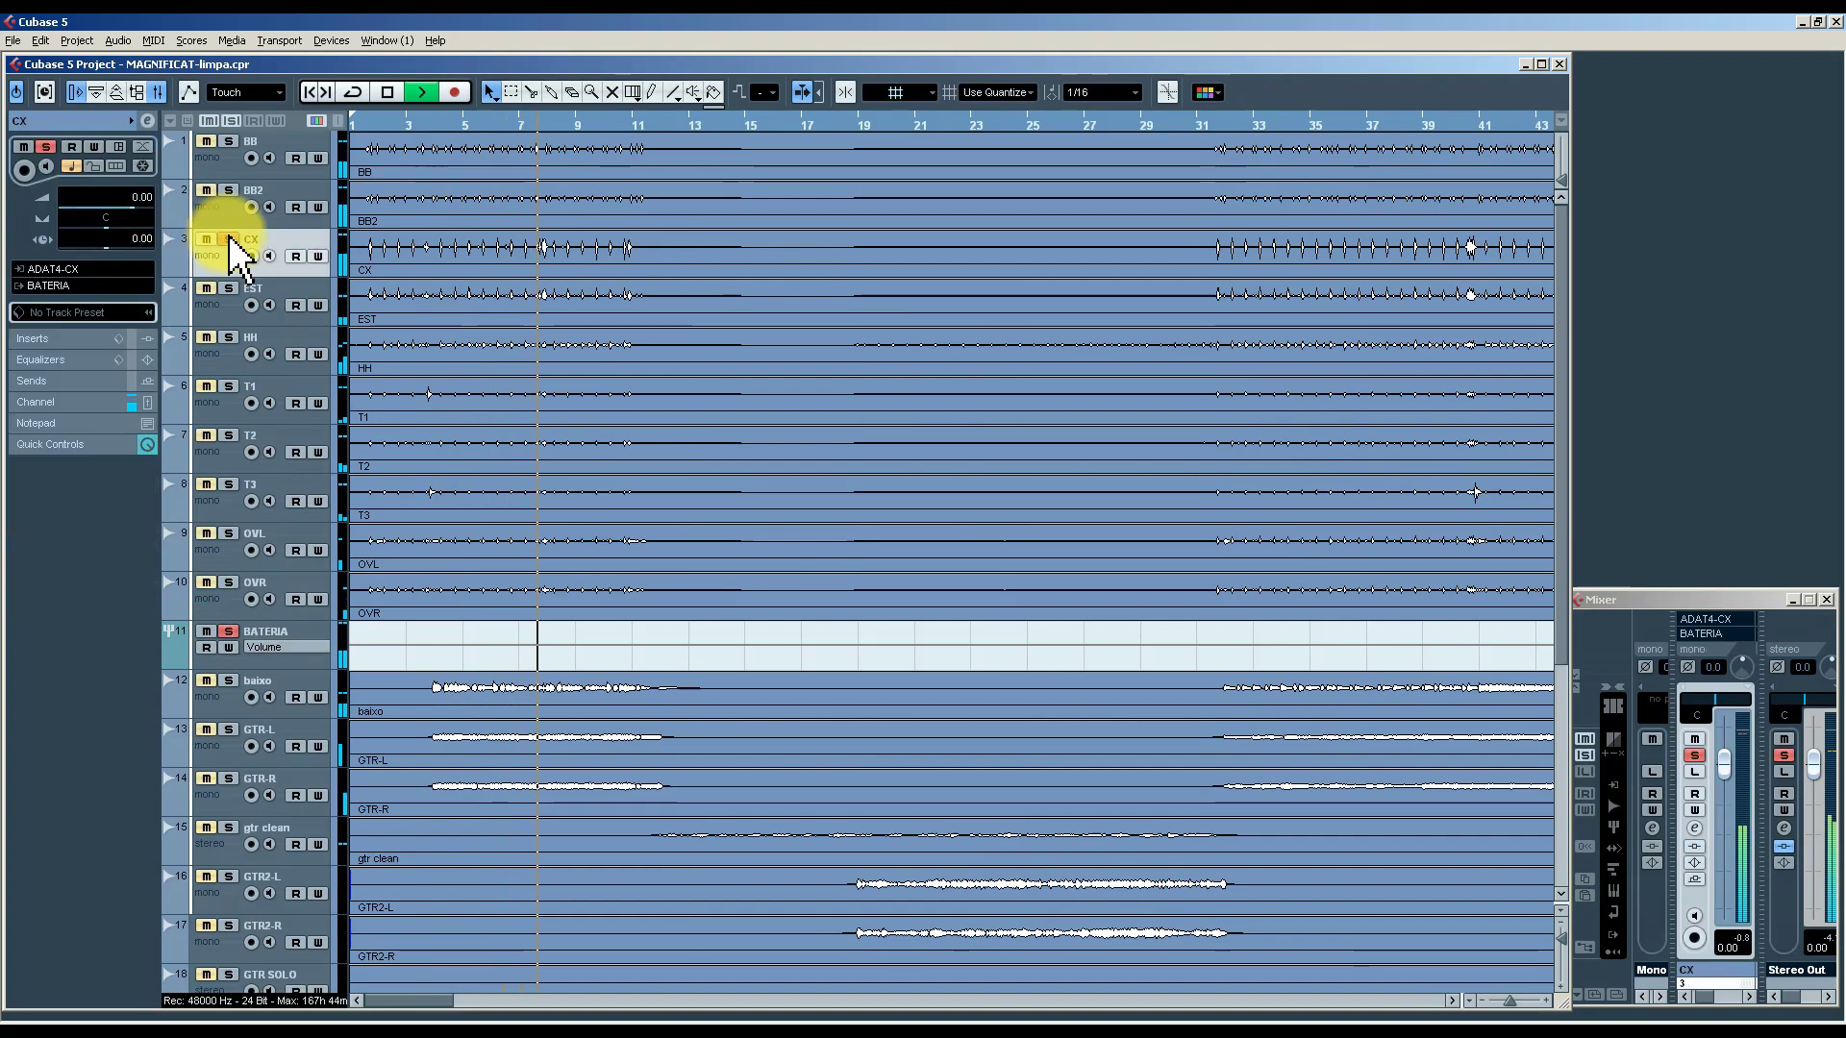
{"action": "left_click", "coordinate": [85, 342]}
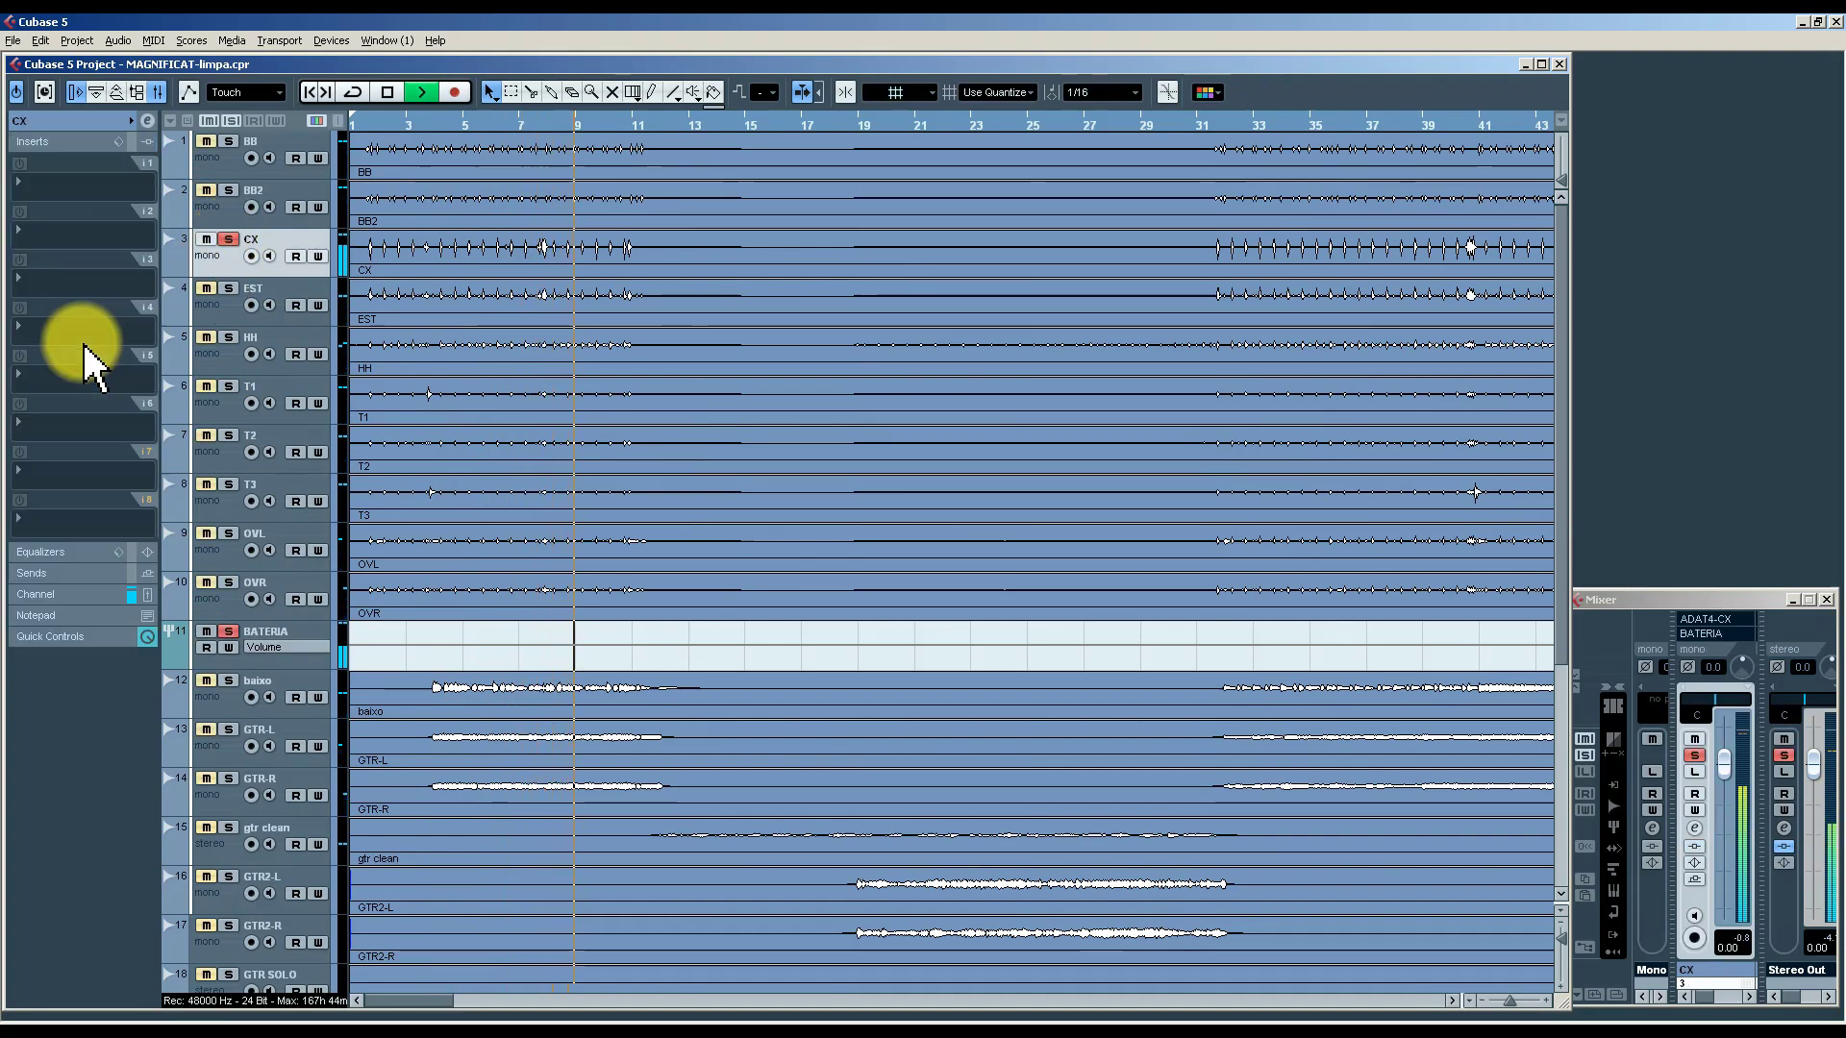
{"action": "left_click", "coordinate": [55, 189]}
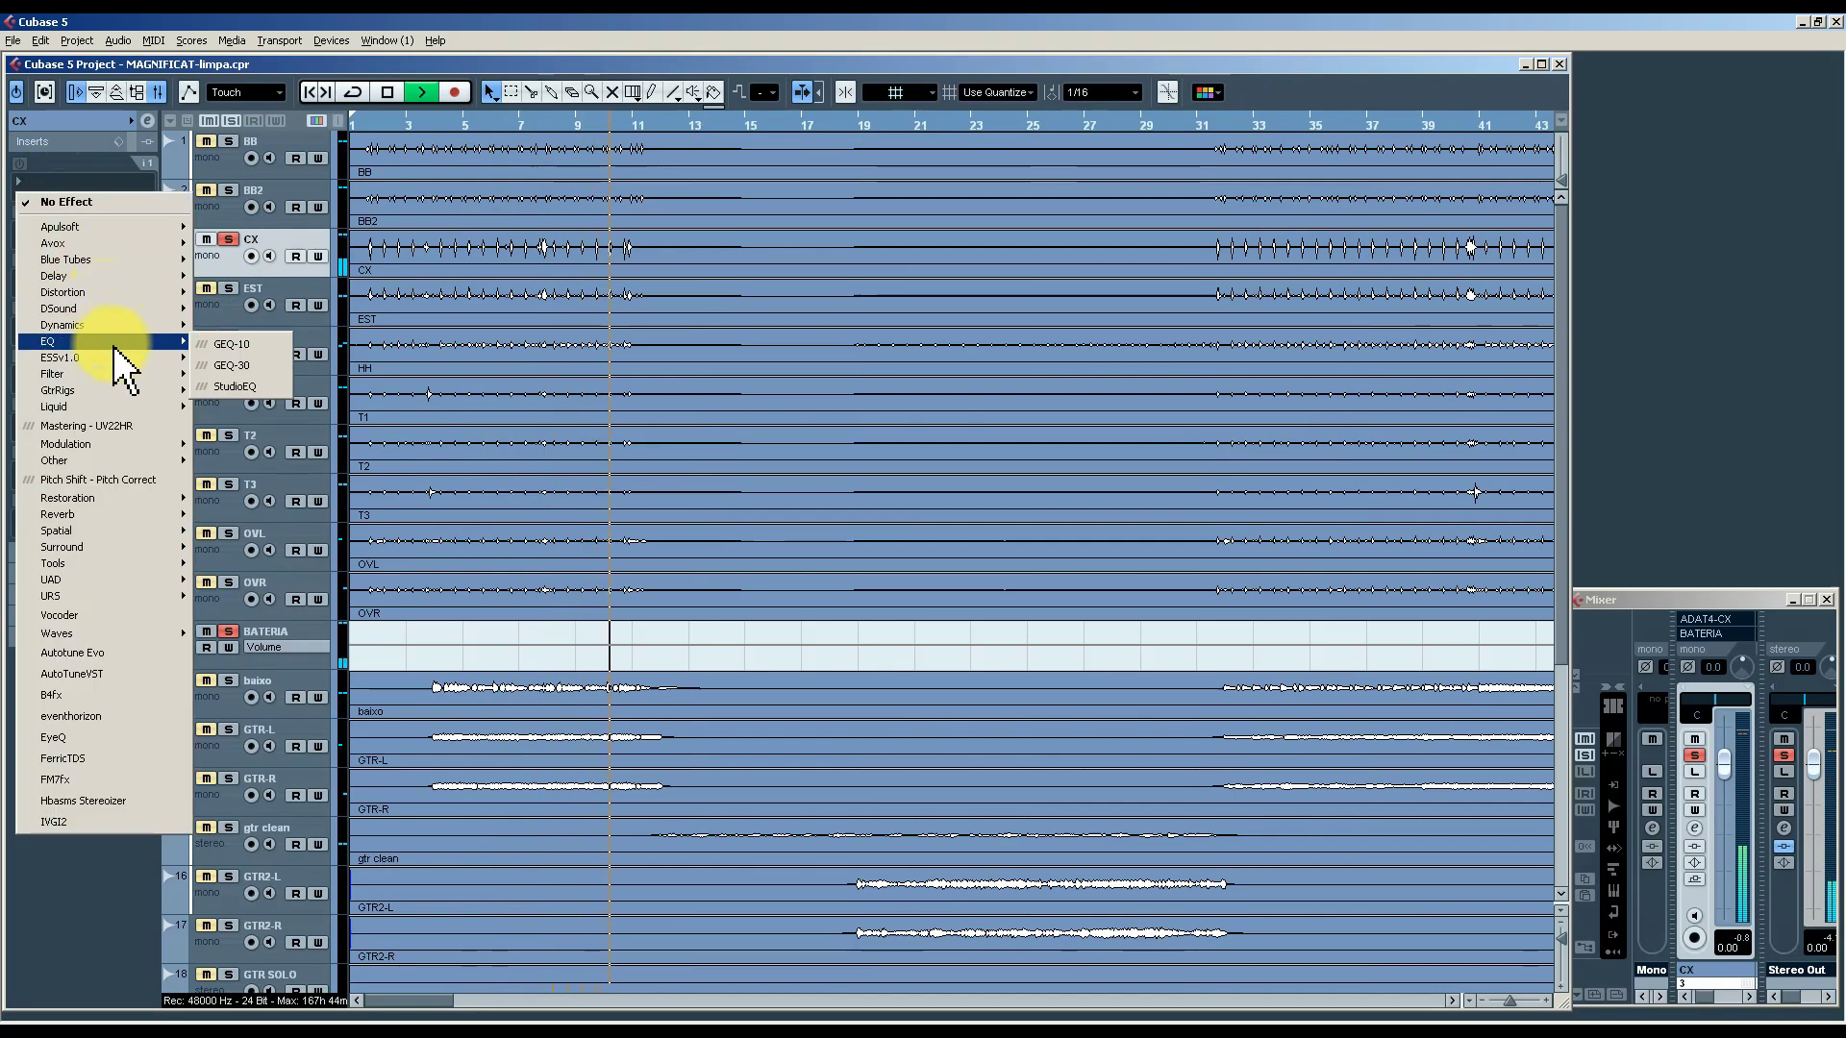
{"action": "mouse_move", "coordinate": [164, 342]}
{"action": "left_click", "coordinate": [220, 346]}
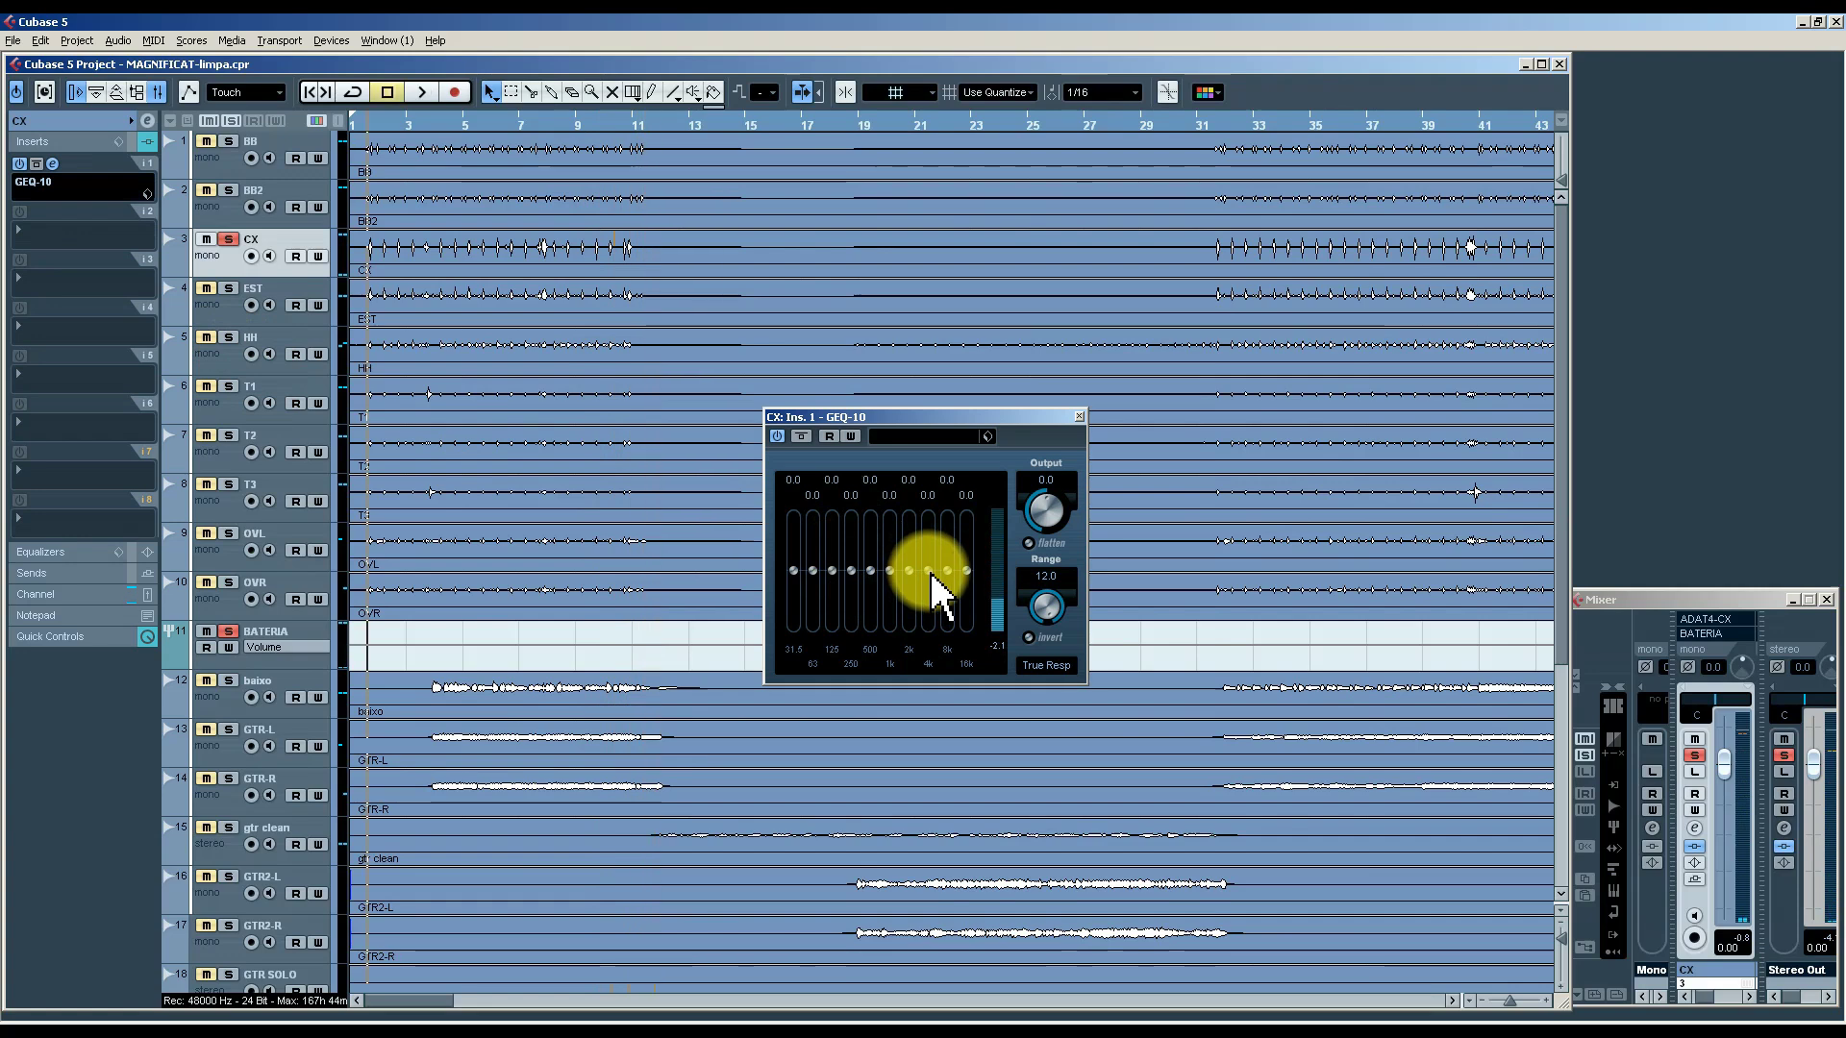
Raise the 4k, 8k and 16k bands of the CX track's GEQ-10 to 4.2, close it and unsolo the track.
{"action": "mouse_move", "coordinate": [930, 574]}
{"action": "left_mouse_down"}
{"action": "mouse_move", "coordinate": [927, 558]}
{"action": "mouse_move", "coordinate": [966, 551]}
{"action": "mouse_move", "coordinate": [931, 554]}
{"action": "left_mouse_up"}
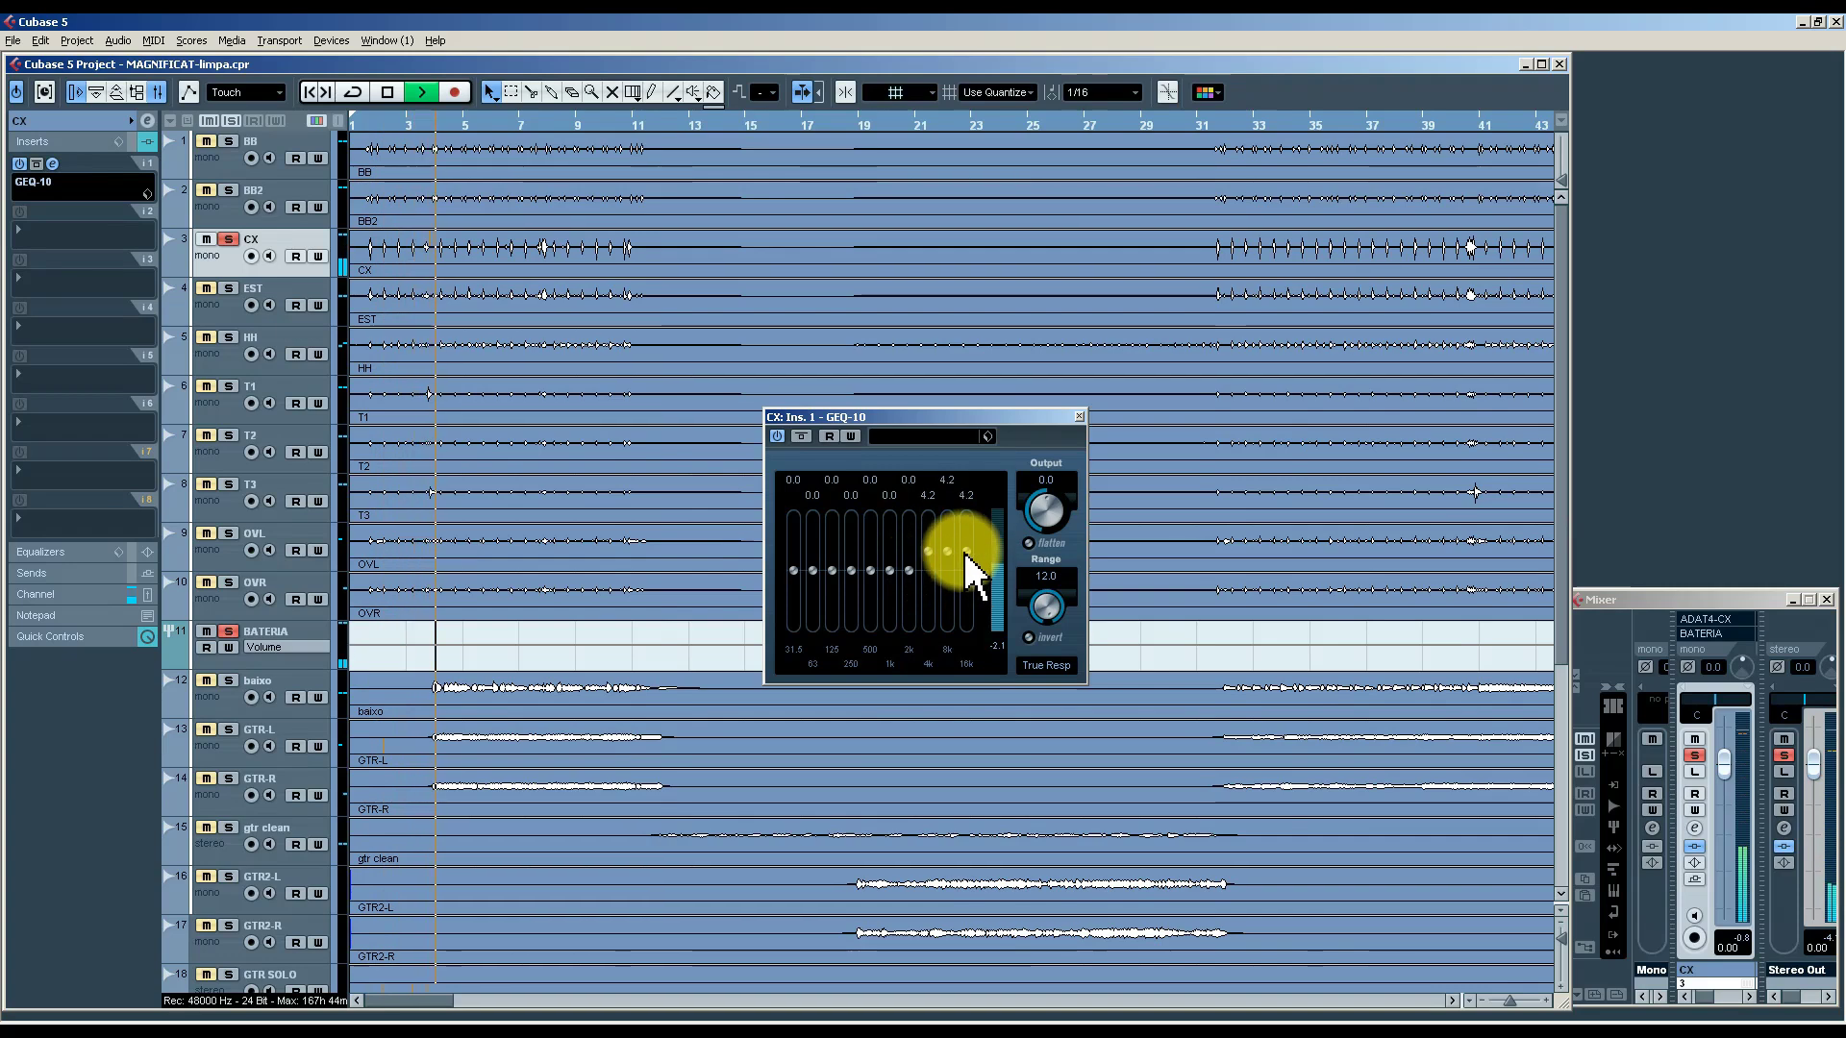
{"action": "left_click", "coordinate": [1080, 417]}
{"action": "left_click", "coordinate": [228, 241]}
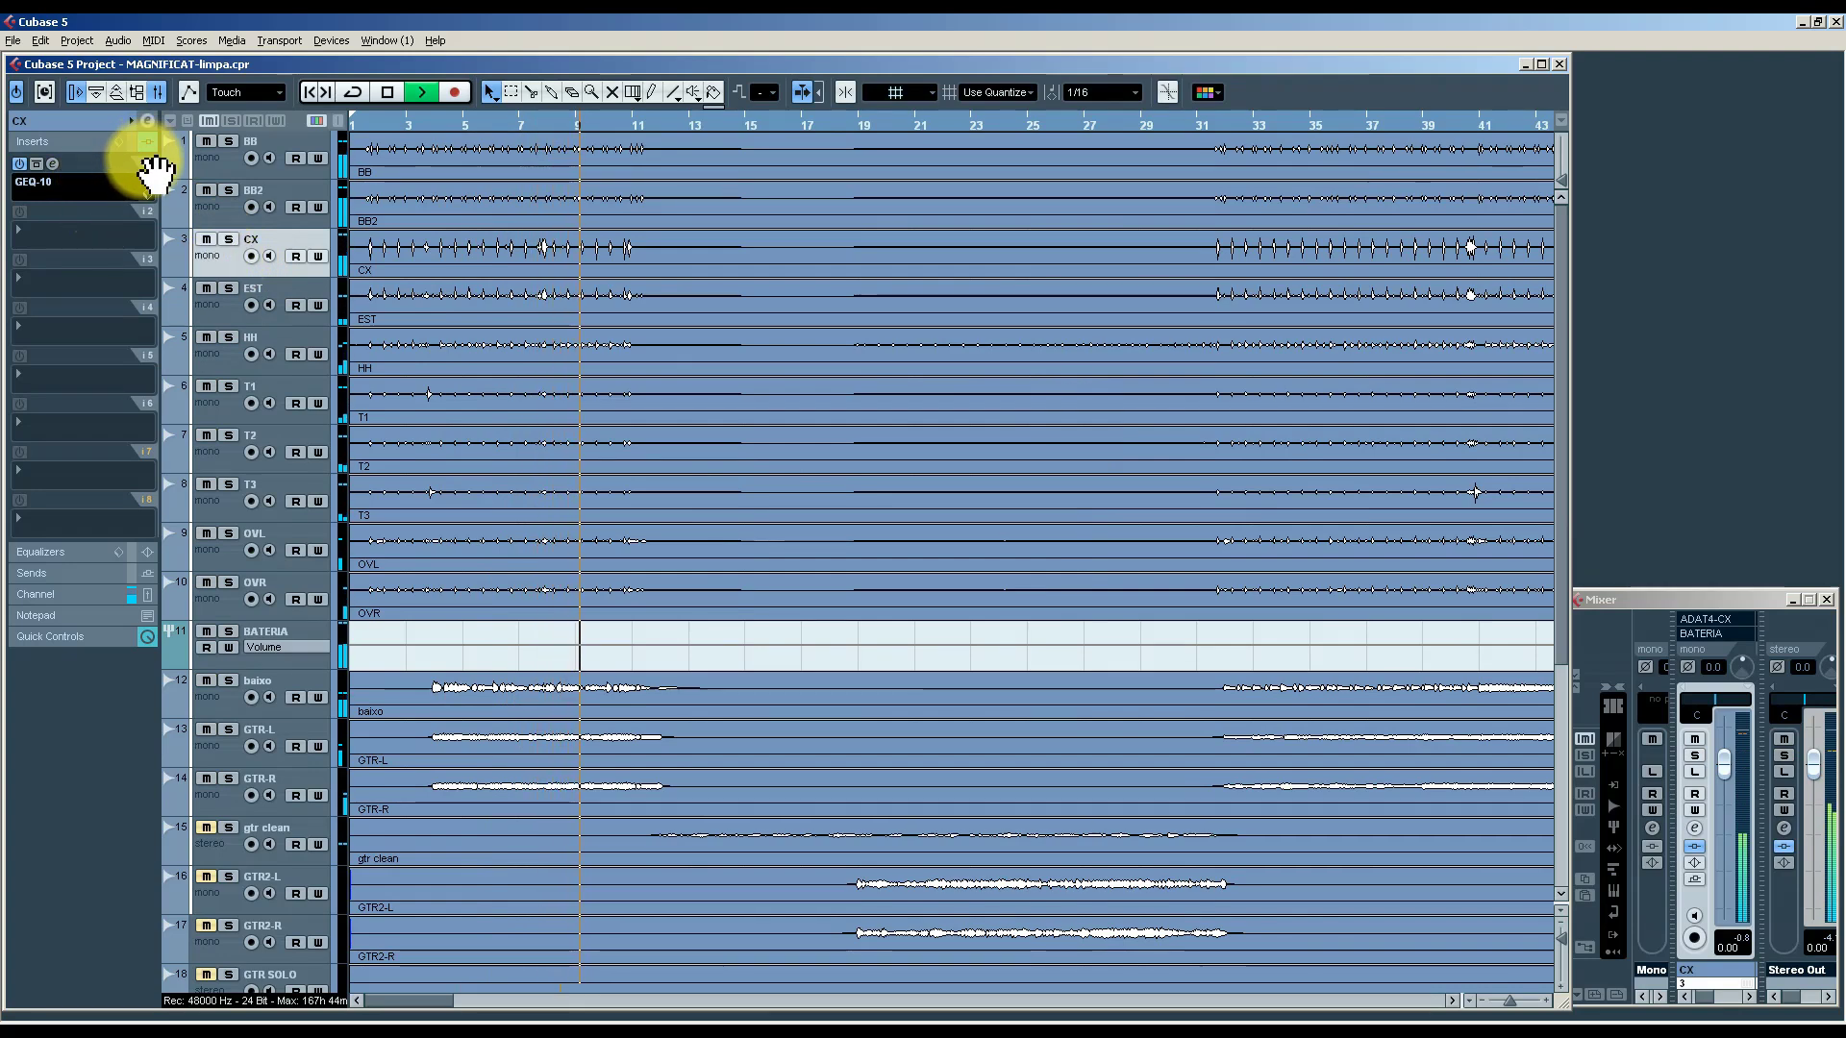
Move the CX track's GEQ-10 to the second insert slot and set the stopped playback position to about bar 31.
{"action": "left_click_drag", "start_coordinate": [154, 173], "coordinate": [159, 241]}
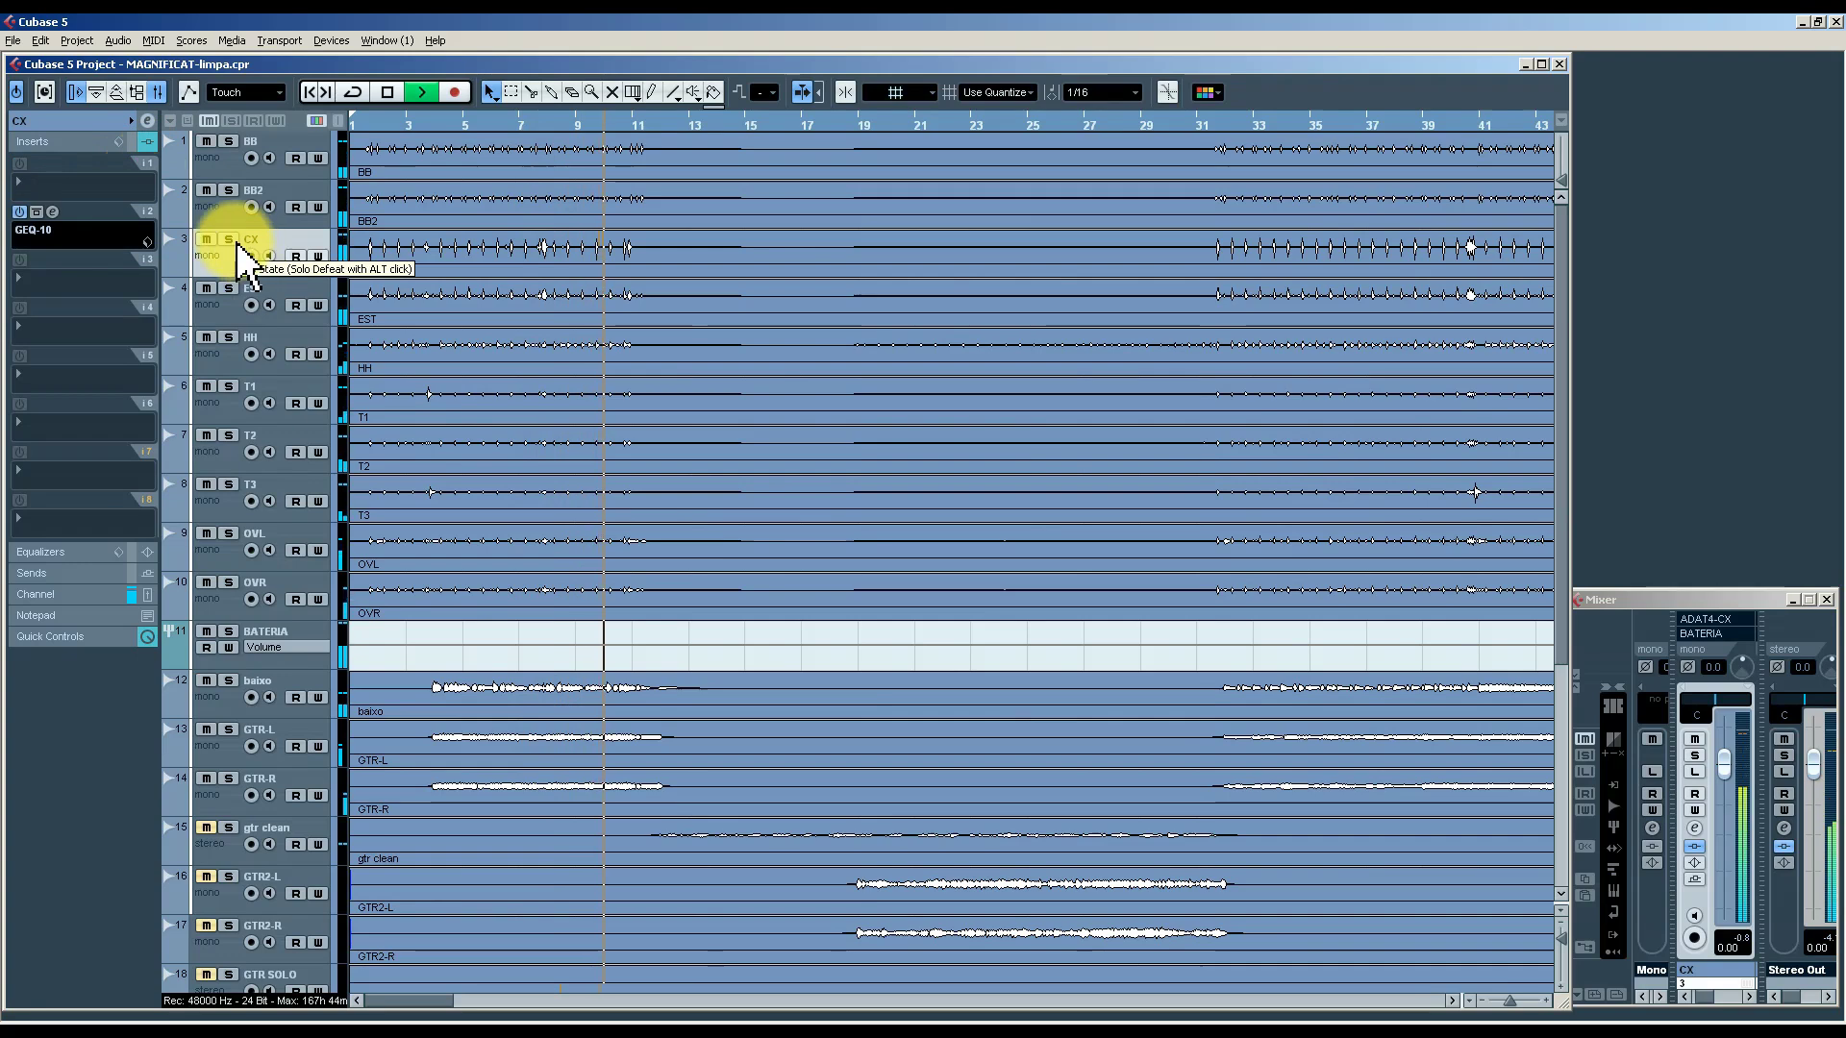
{"action": "key", "text": "space"}
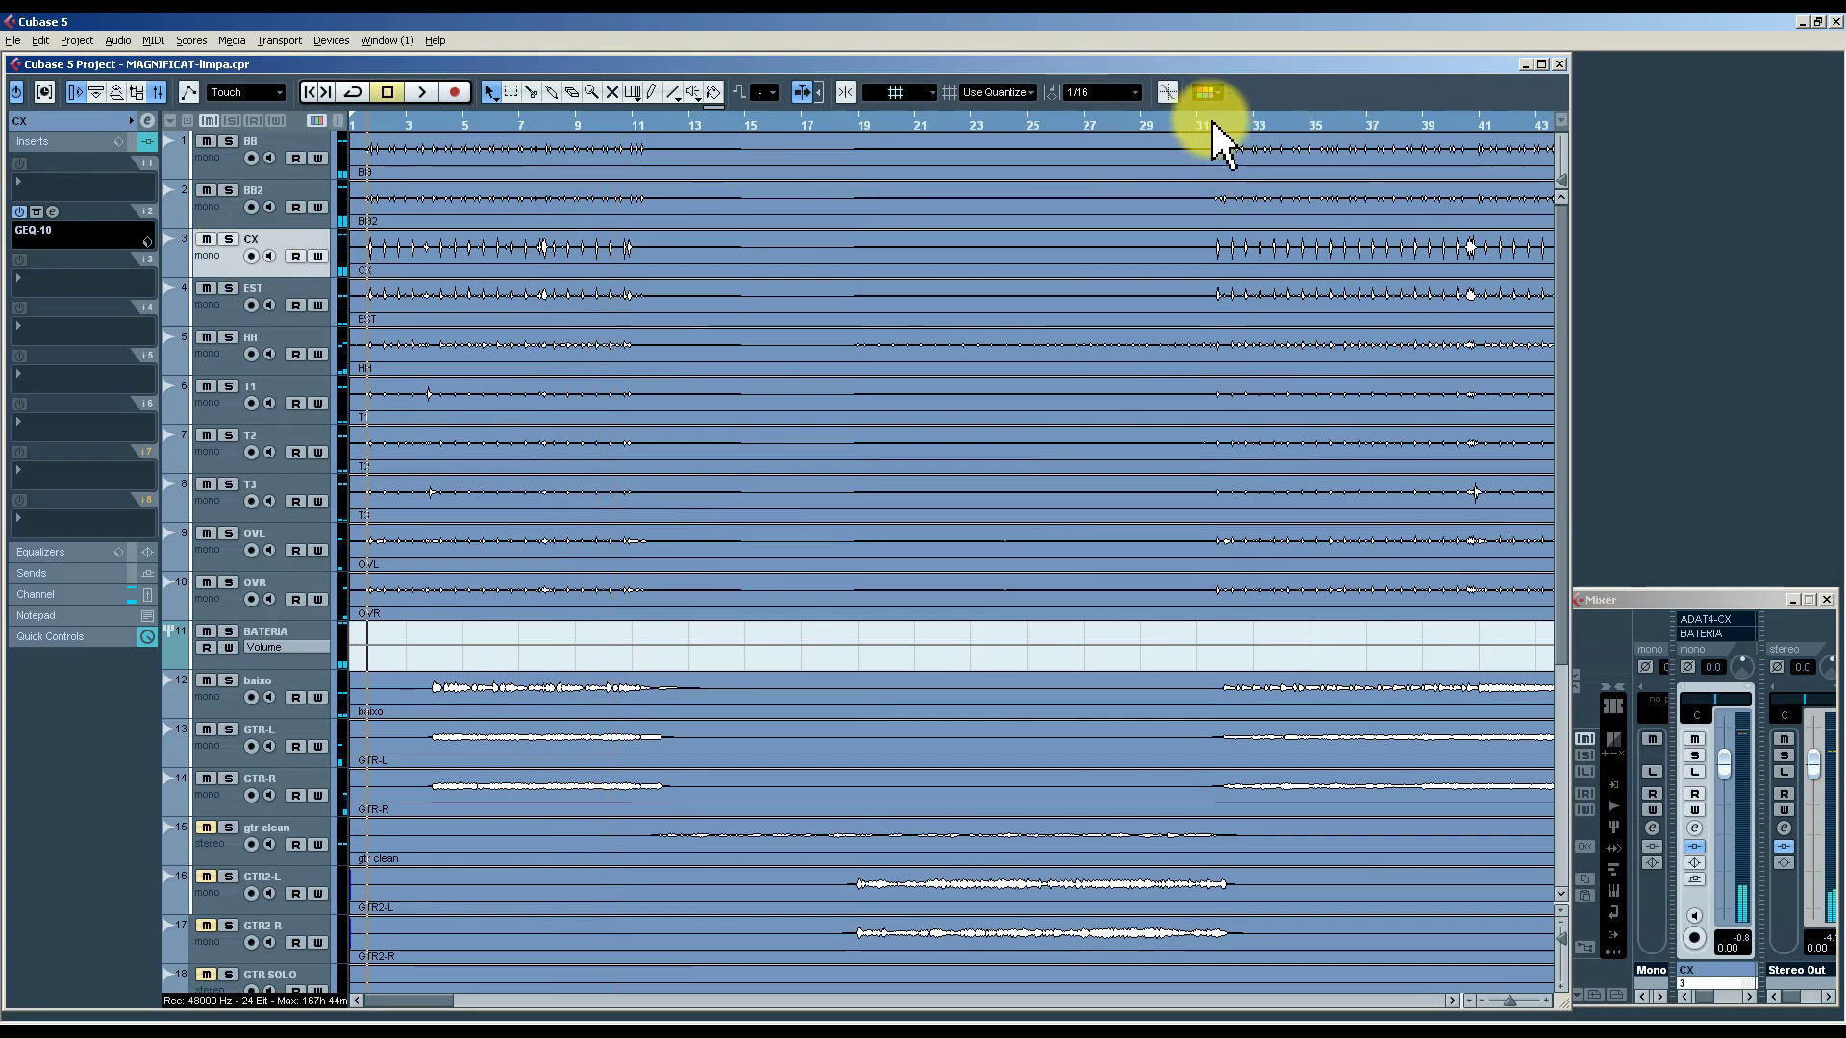
{"action": "left_click", "coordinate": [1213, 121]}
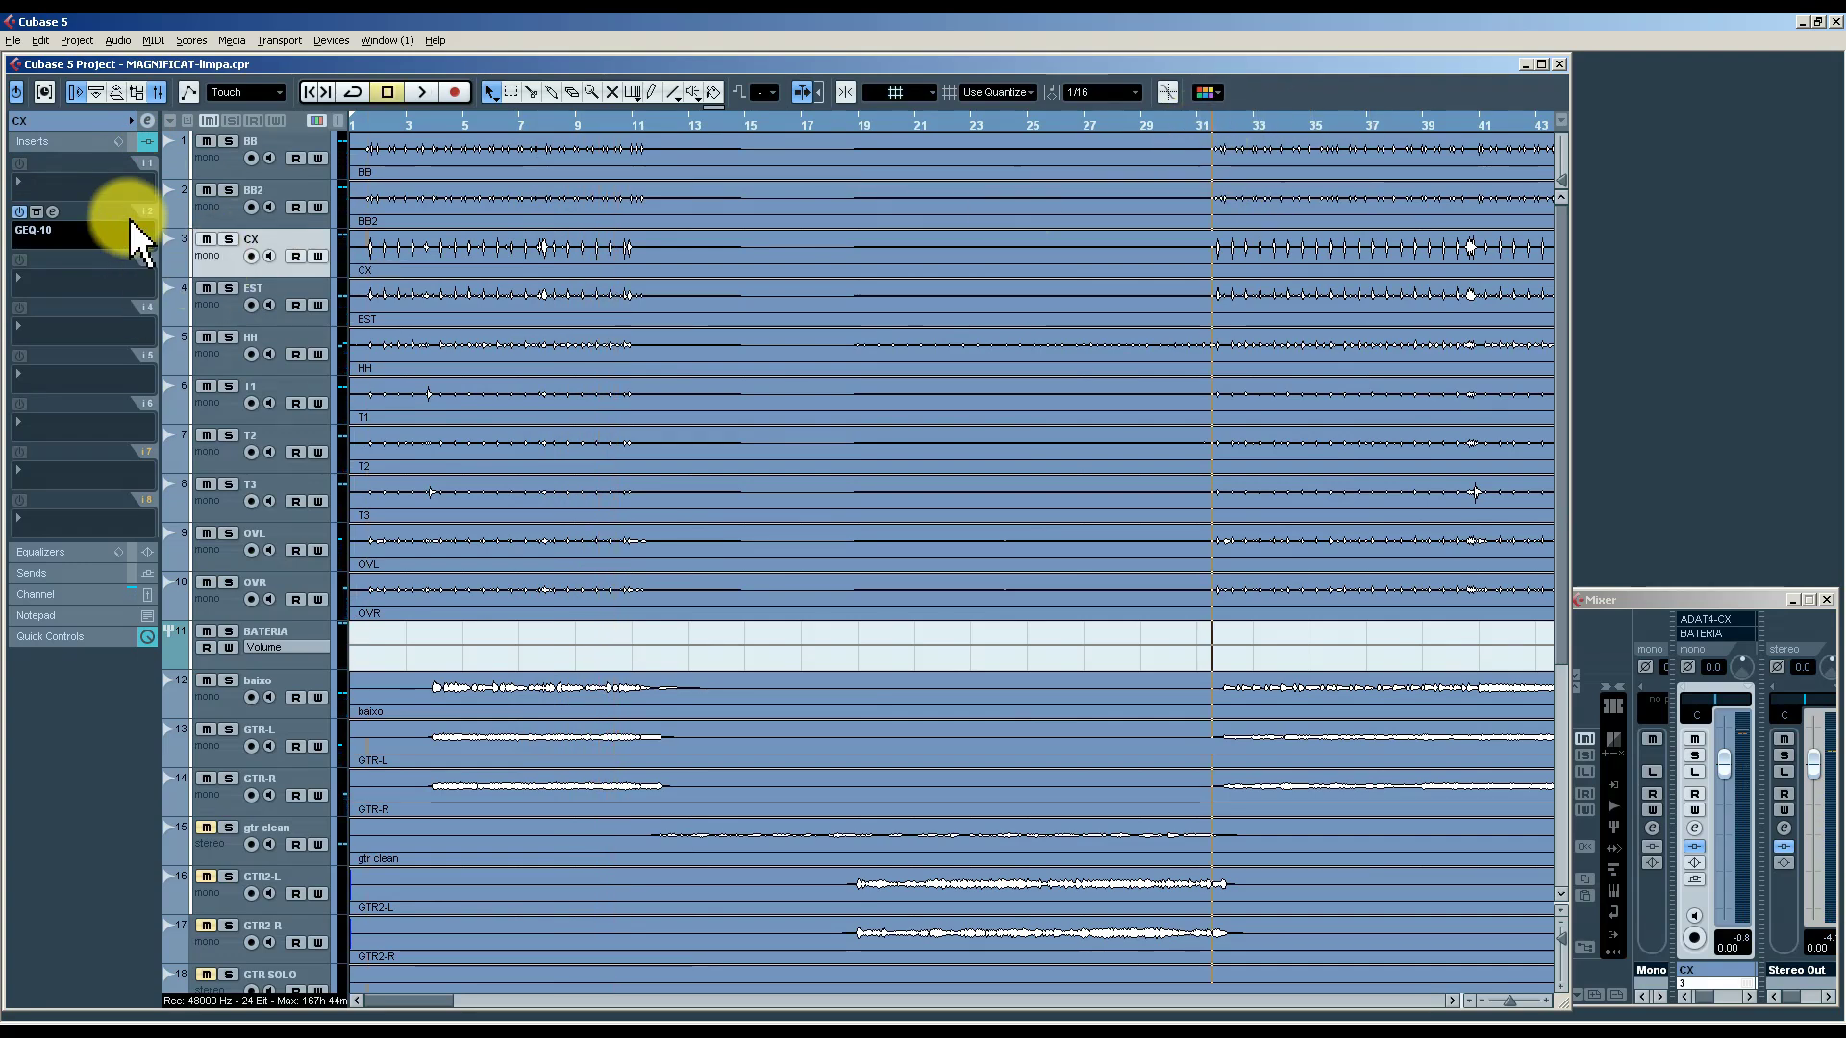
Solo the CX track and open the effect selection for its empty first insert slot.
{"action": "left_click", "coordinate": [227, 240]}
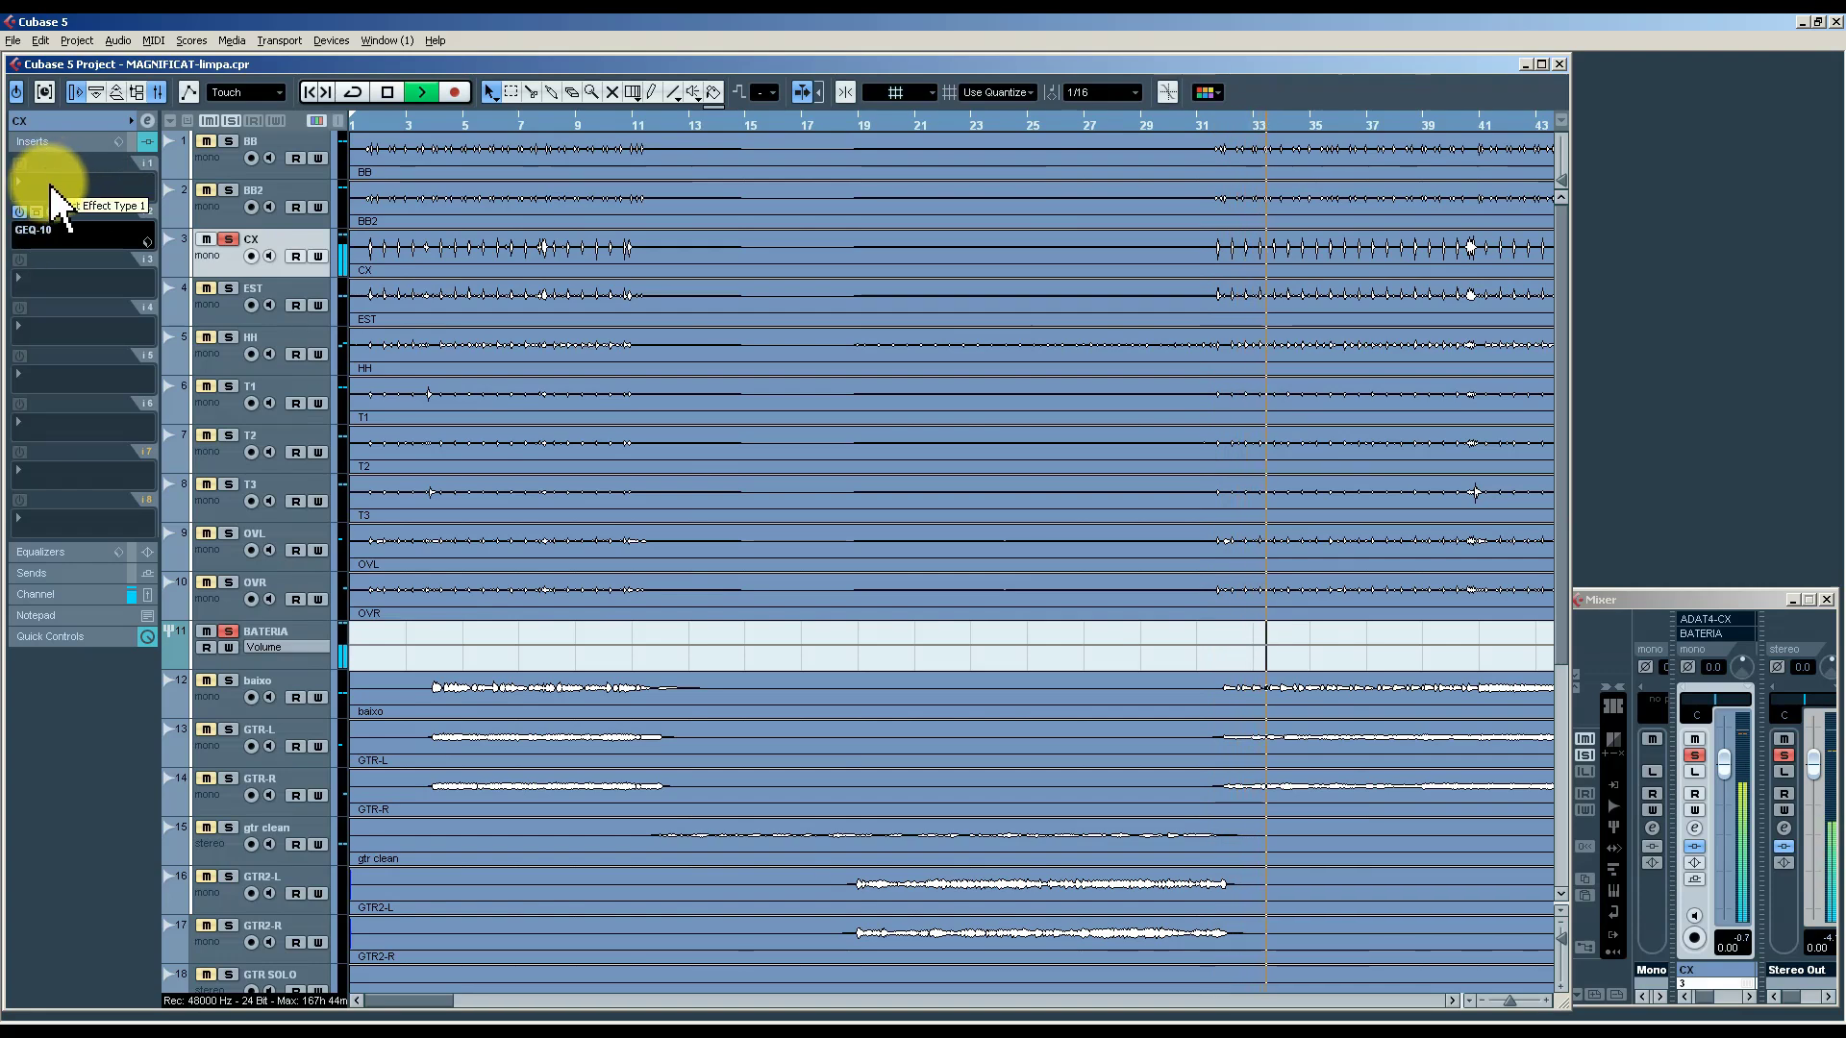
{"action": "left_click", "coordinate": [51, 189]}
{"action": "mouse_move", "coordinate": [106, 260]}
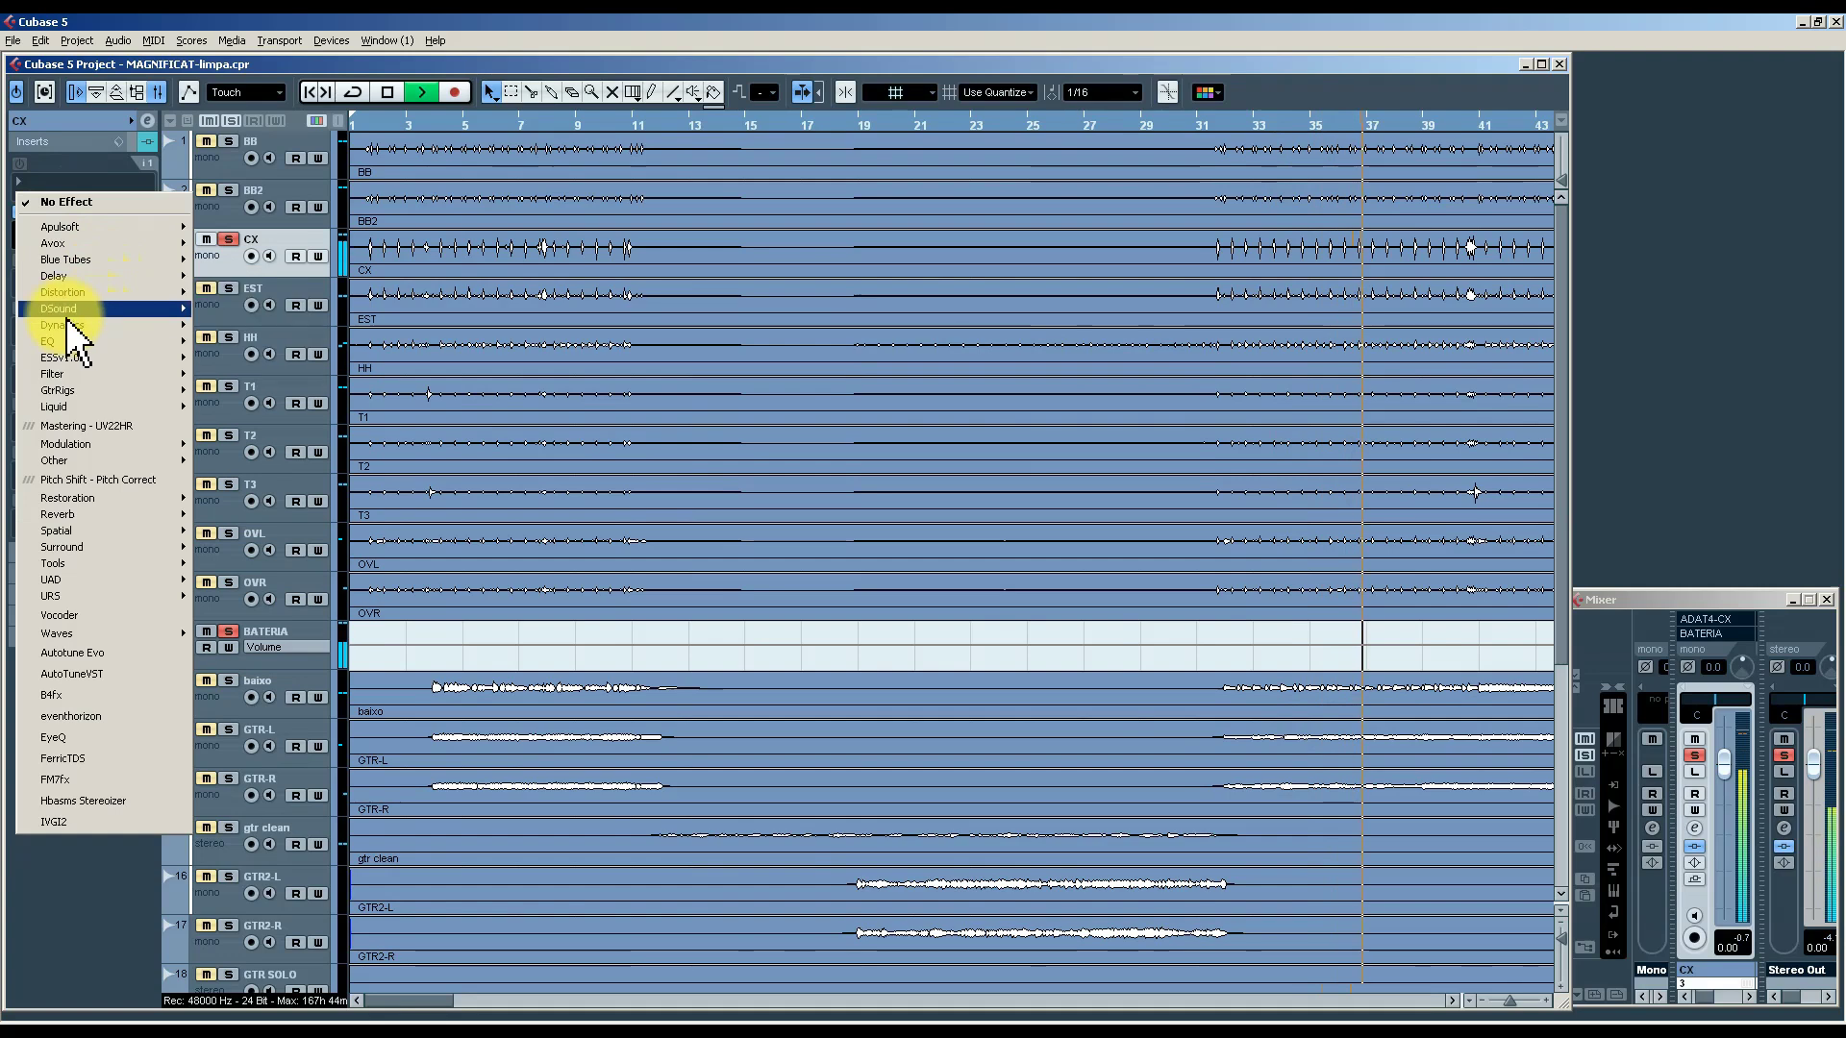
Insert EnvelopeShaper in the first insert slot of the CX track and set its attack to 4.2.
{"action": "mouse_move", "coordinate": [71, 325]}
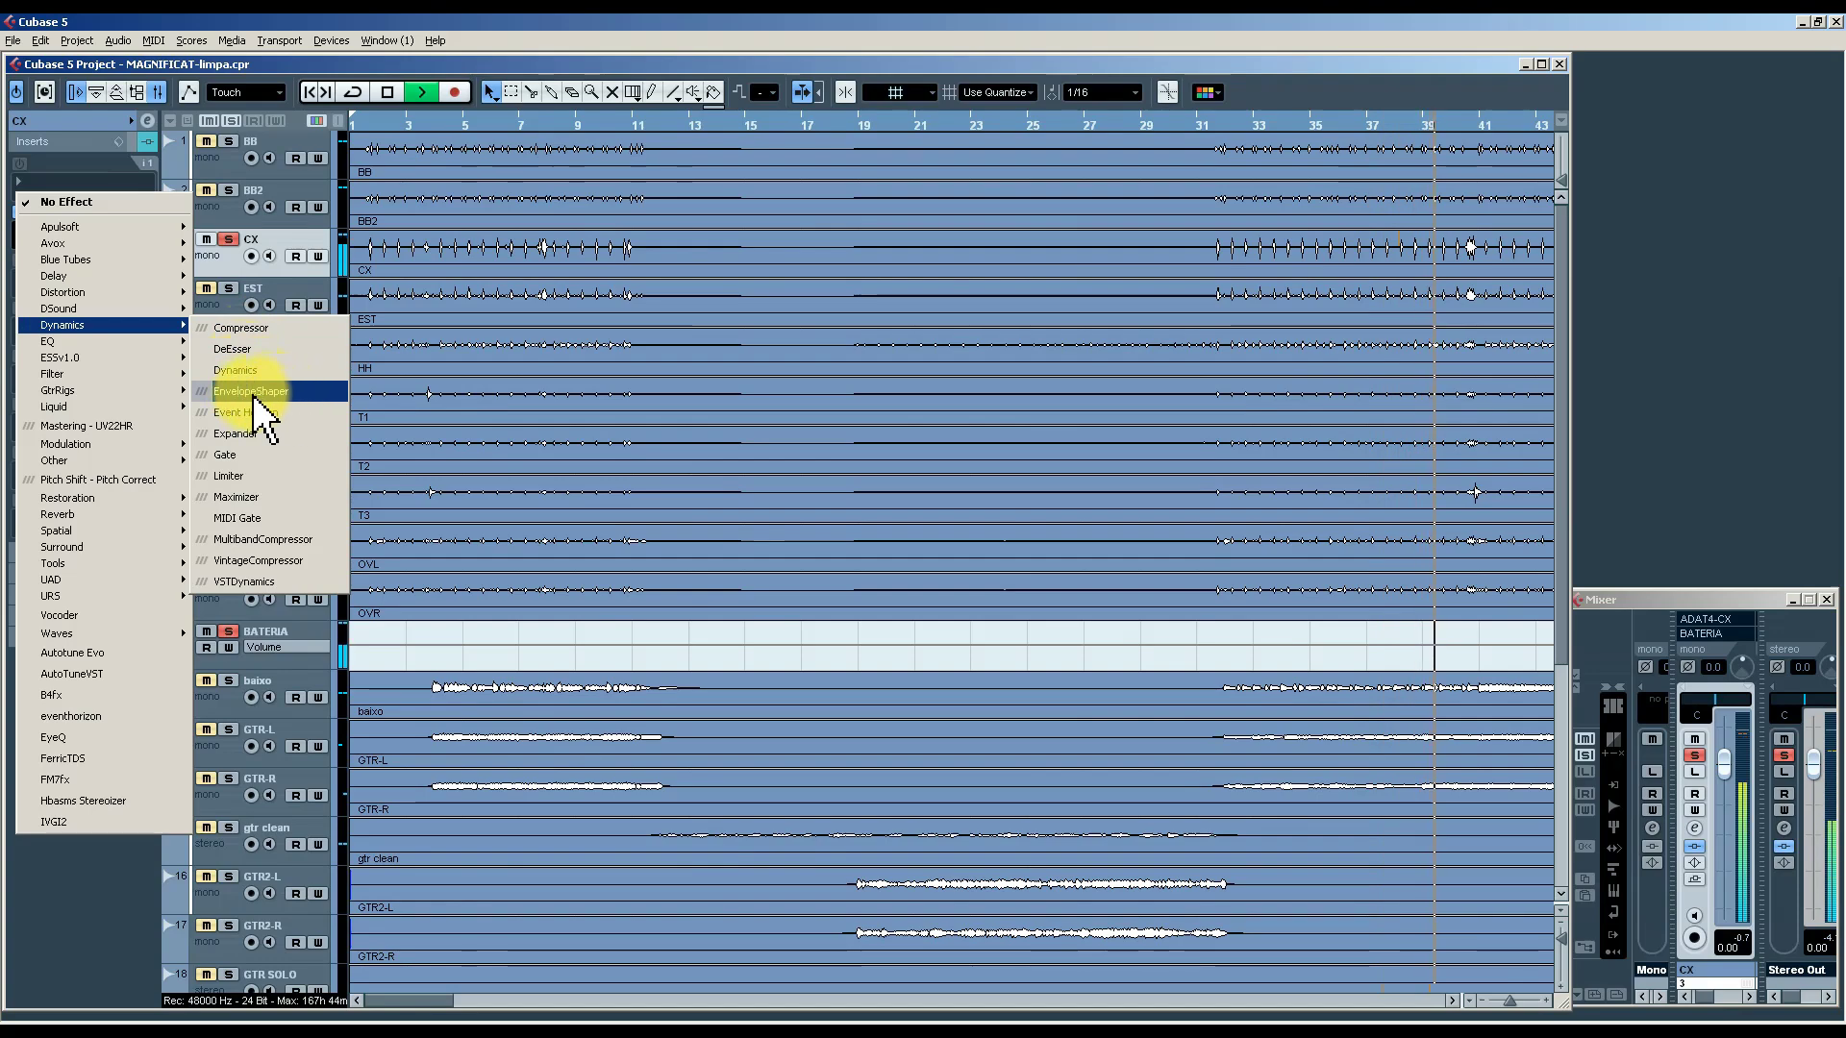
{"action": "left_click", "coordinate": [279, 393]}
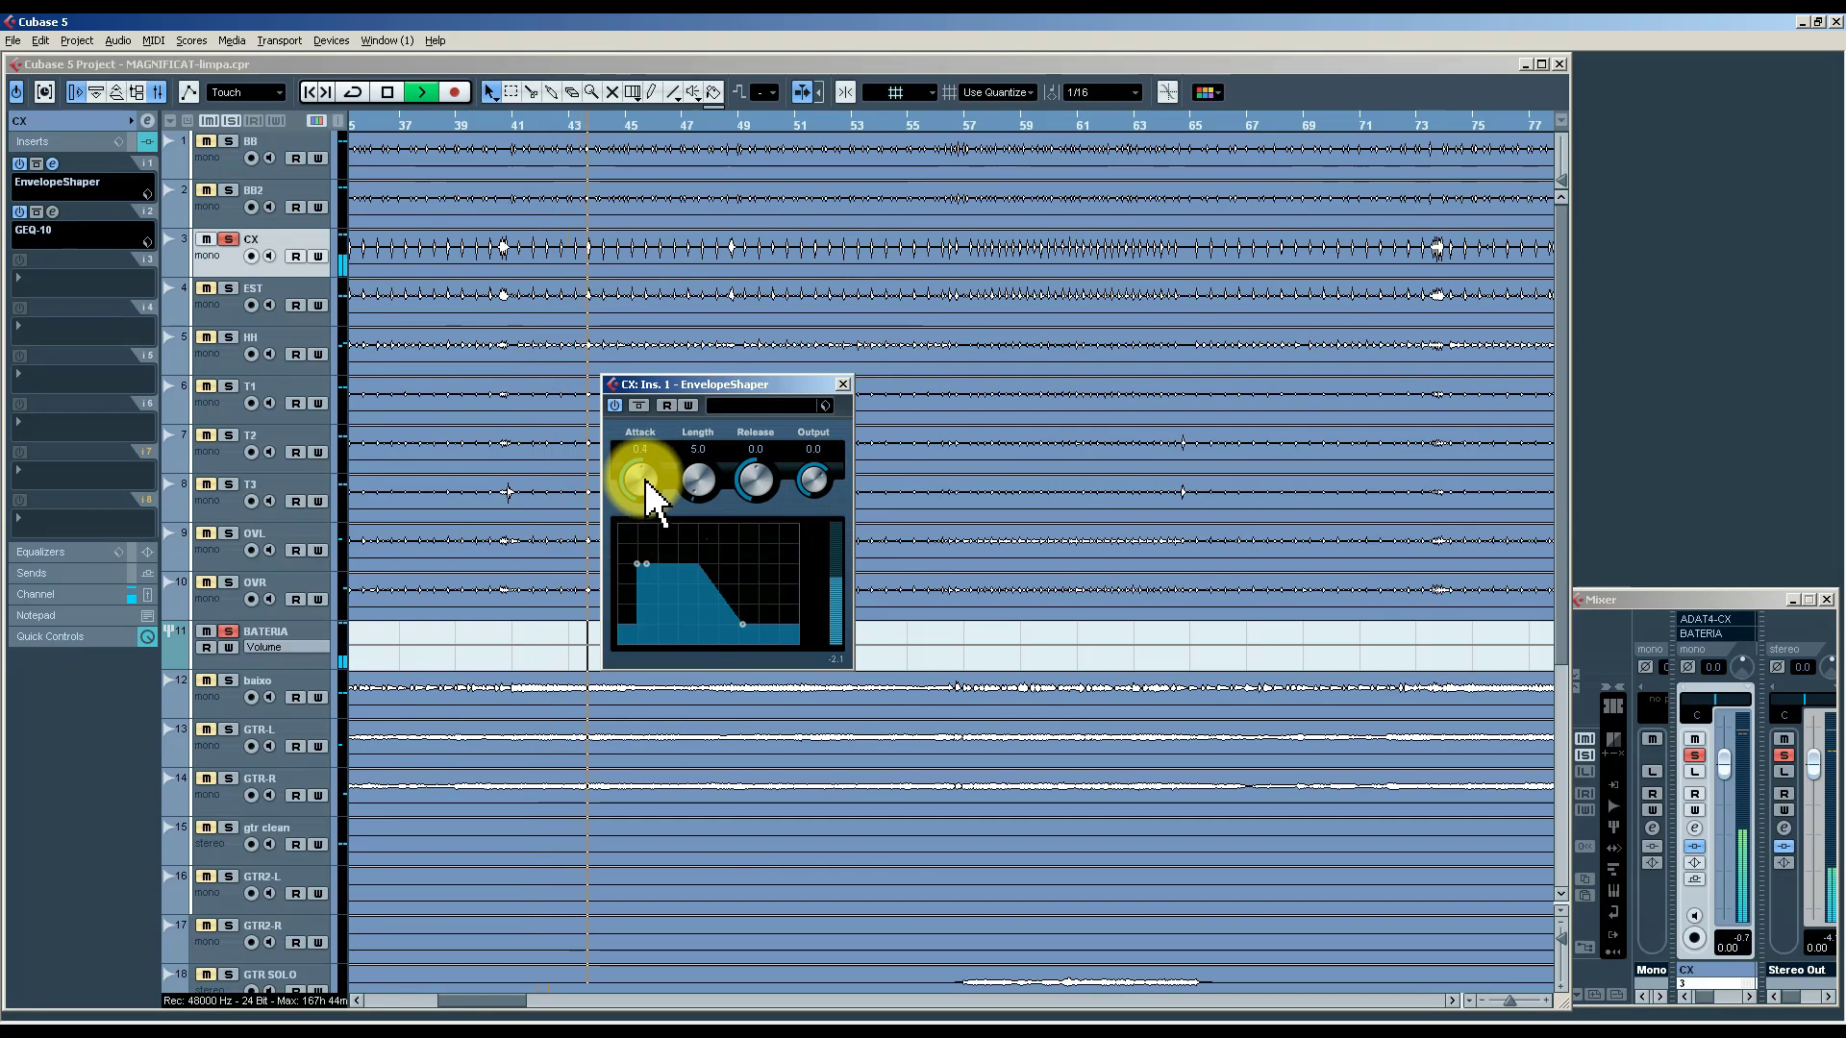
{"action": "left_click_drag", "start_coordinate": [647, 485], "coordinate": [648, 476]}
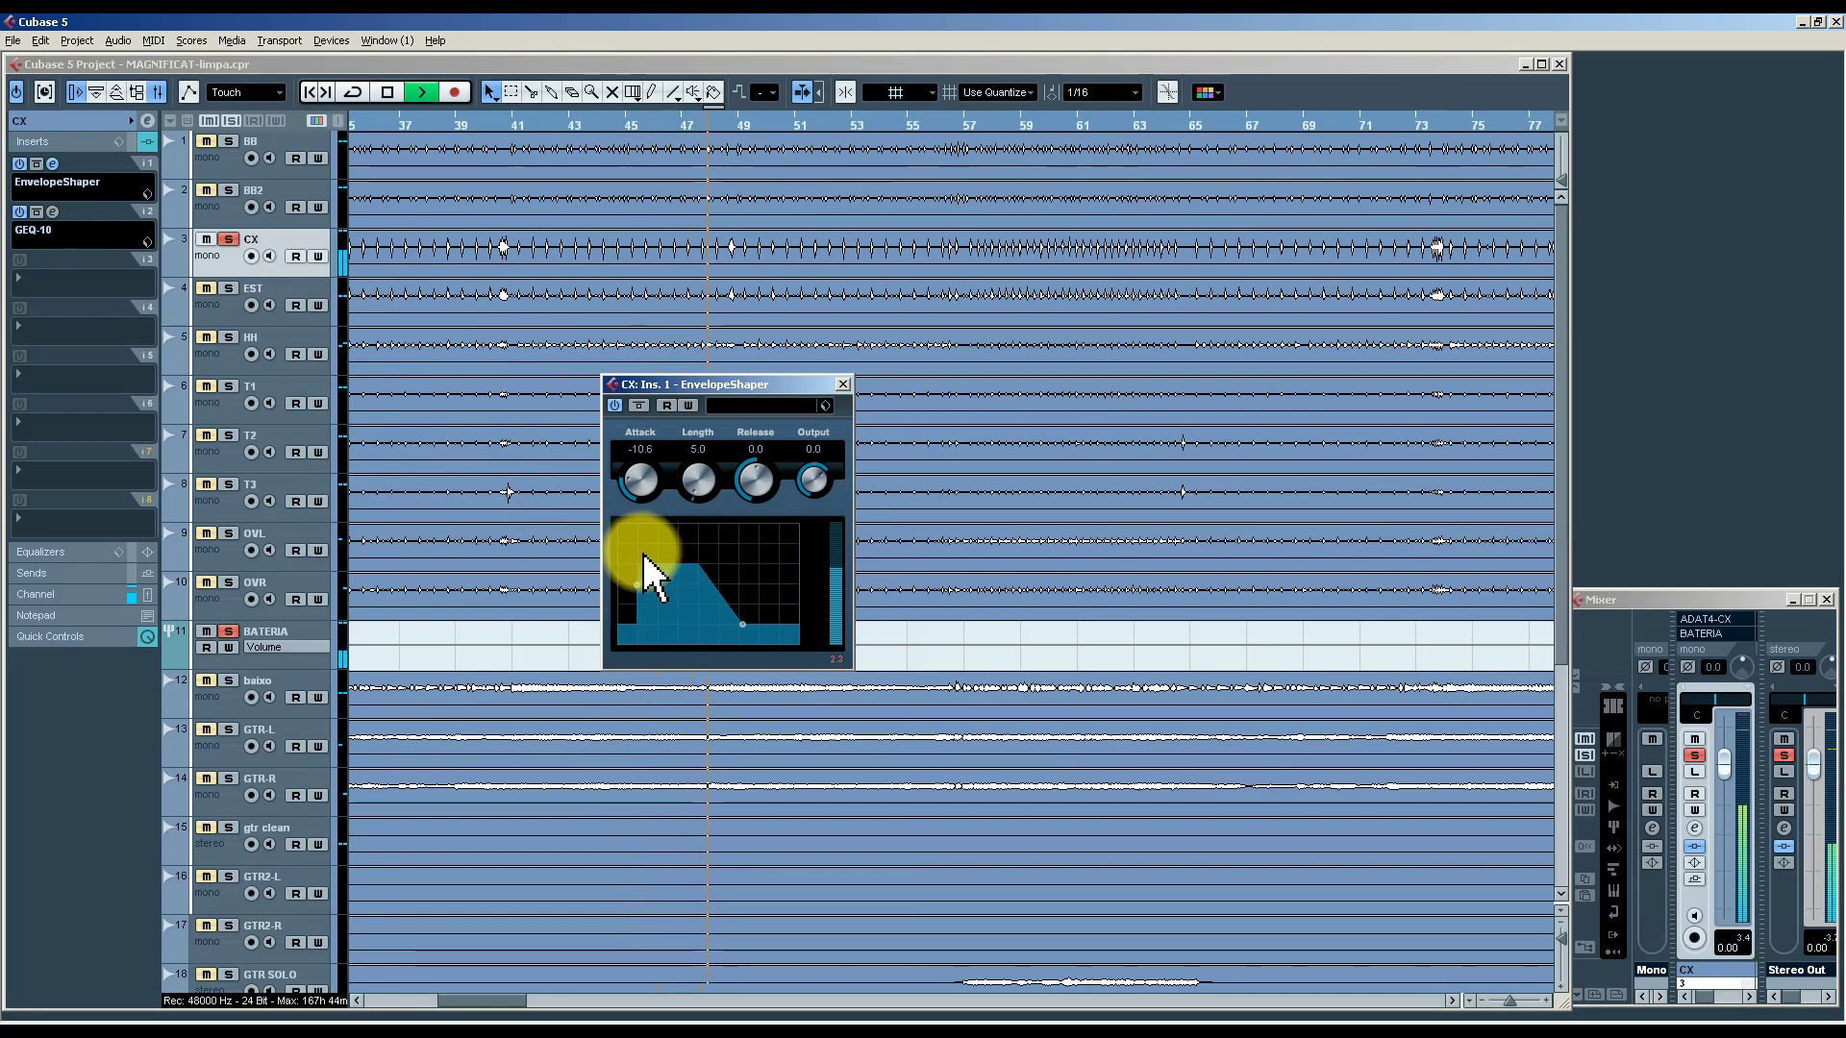
{"action": "left_click_drag", "start_coordinate": [641, 544], "coordinate": [642, 612]}
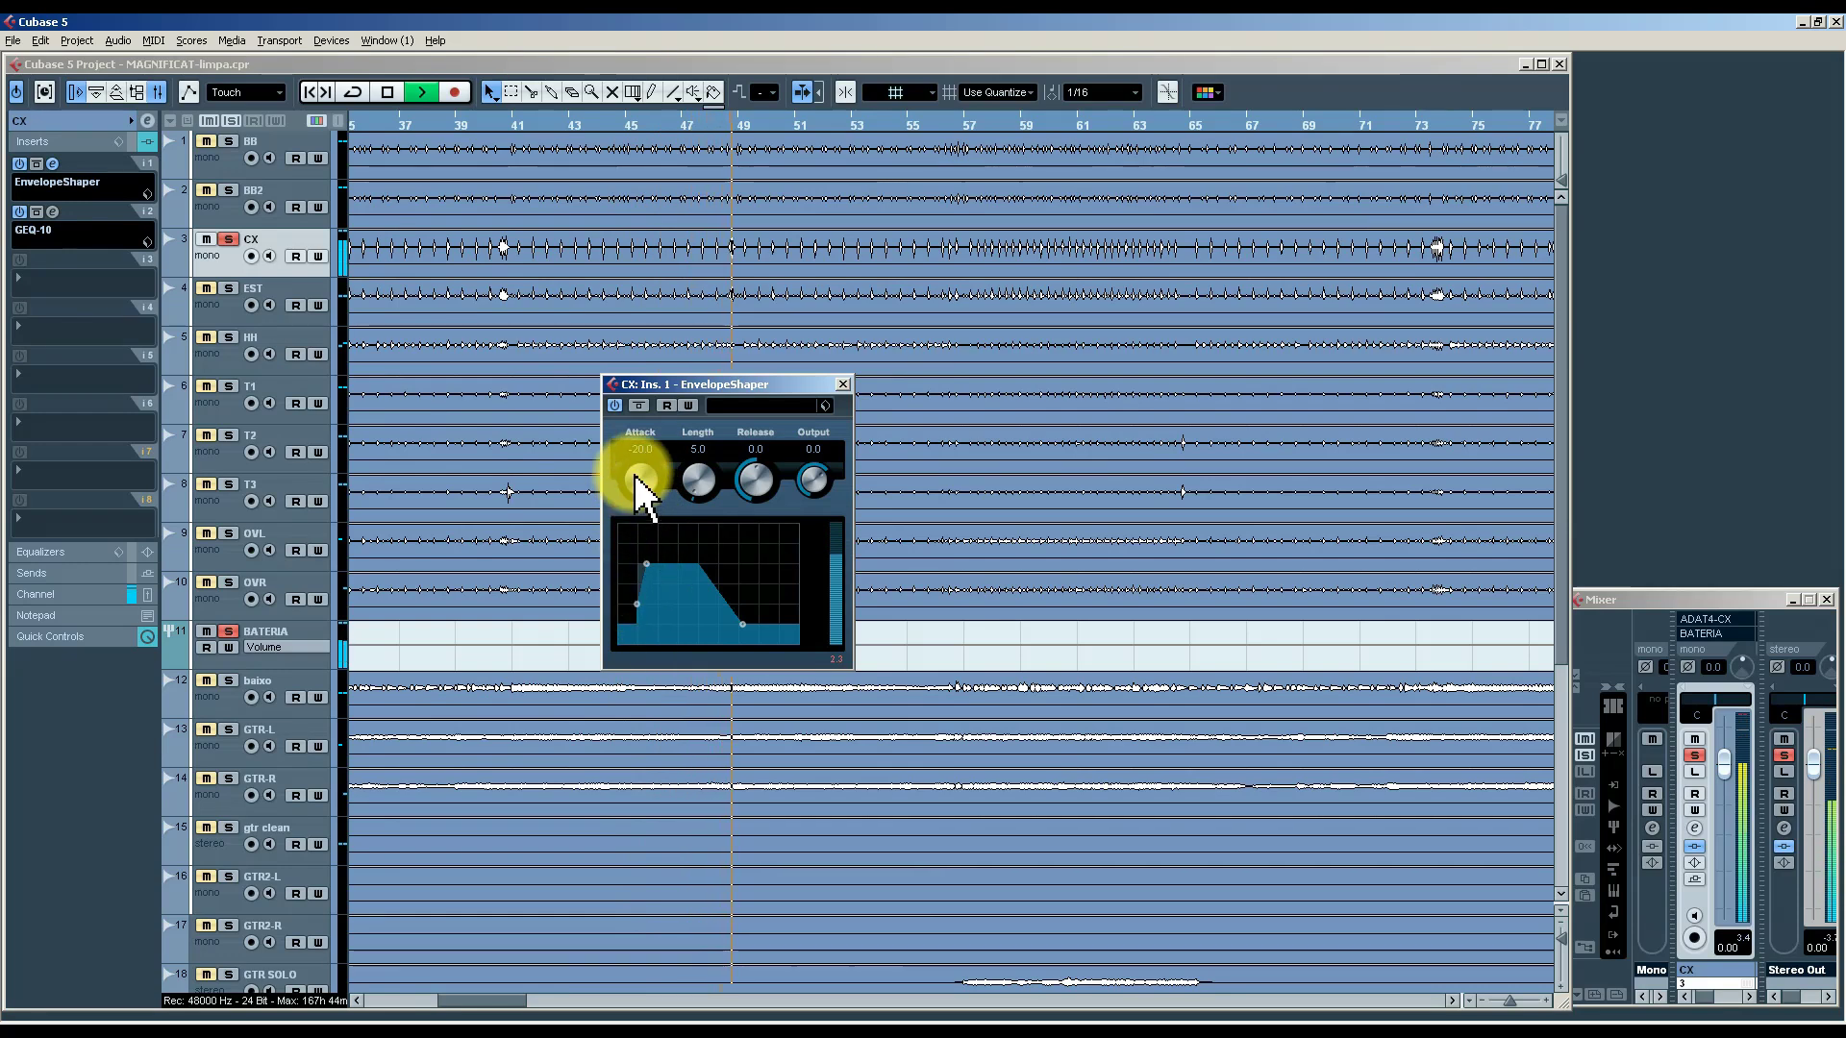
{"action": "mouse_move", "coordinate": [639, 478]}
{"action": "left_mouse_down"}
{"action": "mouse_move", "coordinate": [639, 451]}
{"action": "mouse_move", "coordinate": [649, 487]}
{"action": "left_mouse_up"}
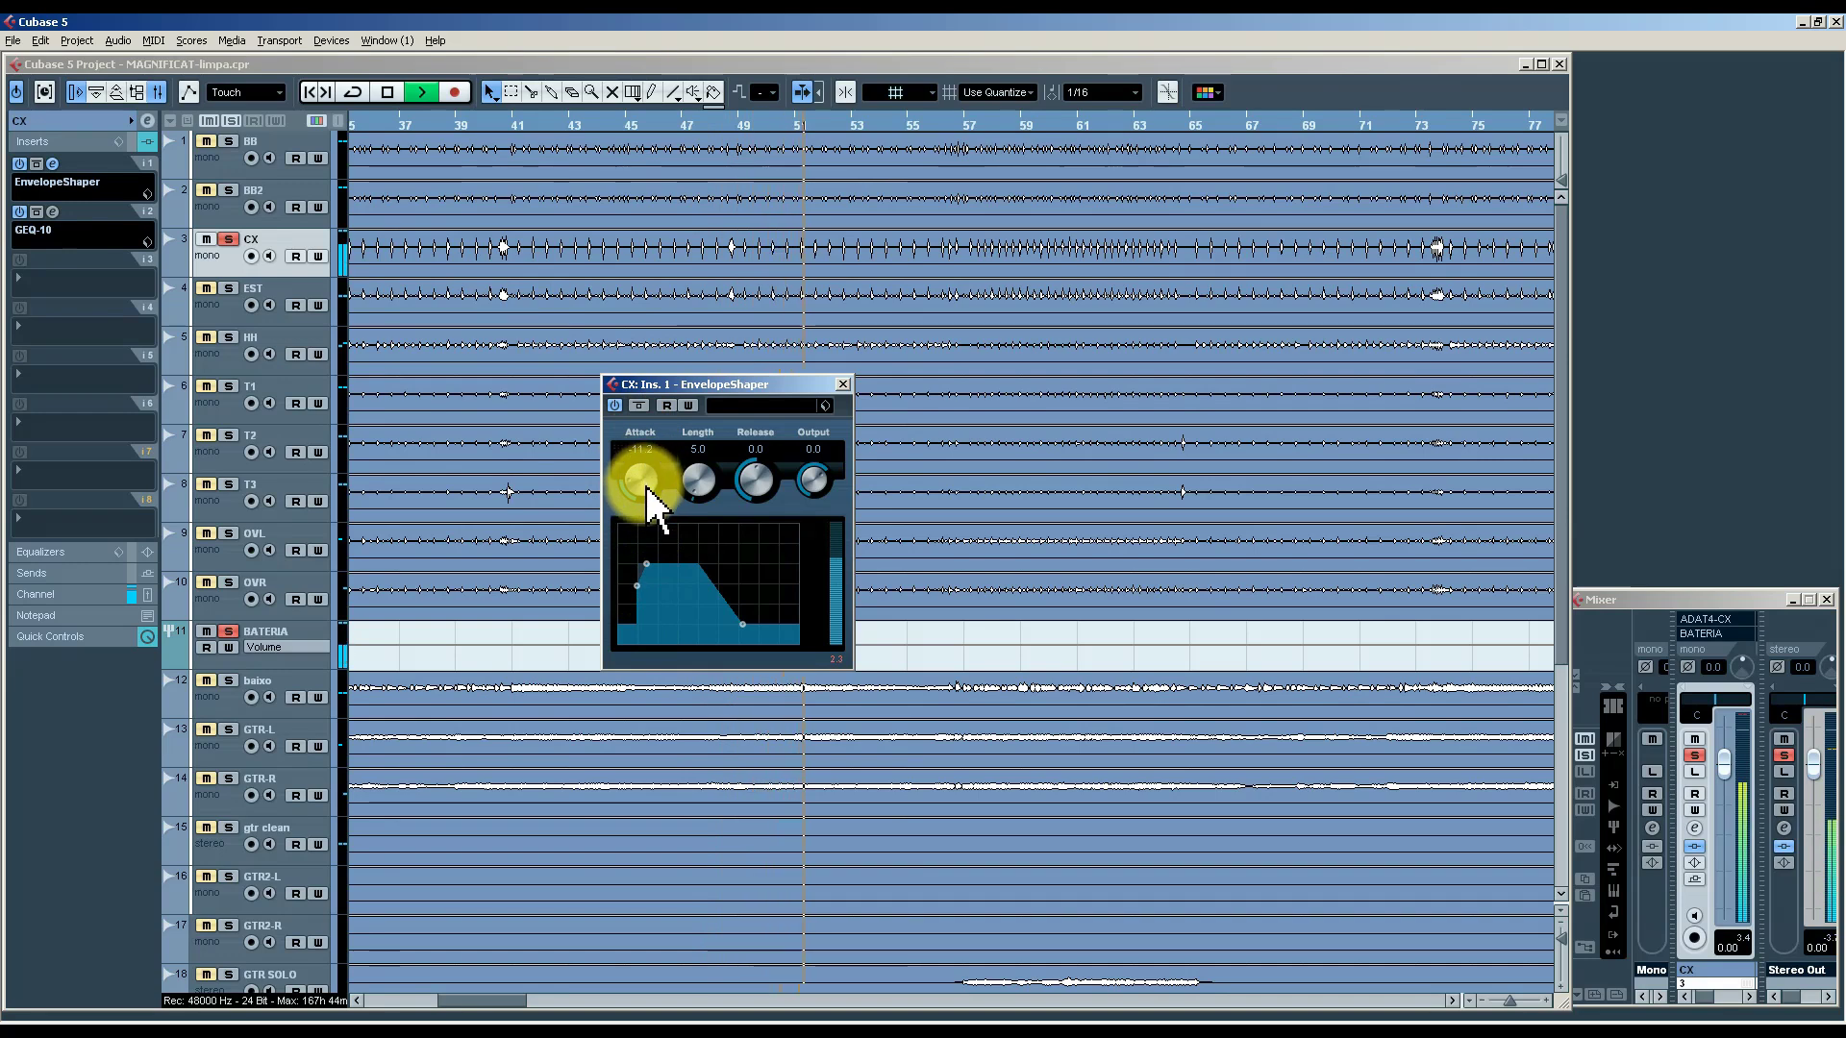
{"action": "mouse_move", "coordinate": [647, 490]}
{"action": "left_mouse_down"}
{"action": "mouse_move", "coordinate": [647, 429]}
{"action": "mouse_move", "coordinate": [647, 511]}
{"action": "mouse_move", "coordinate": [645, 486]}
{"action": "left_mouse_up"}
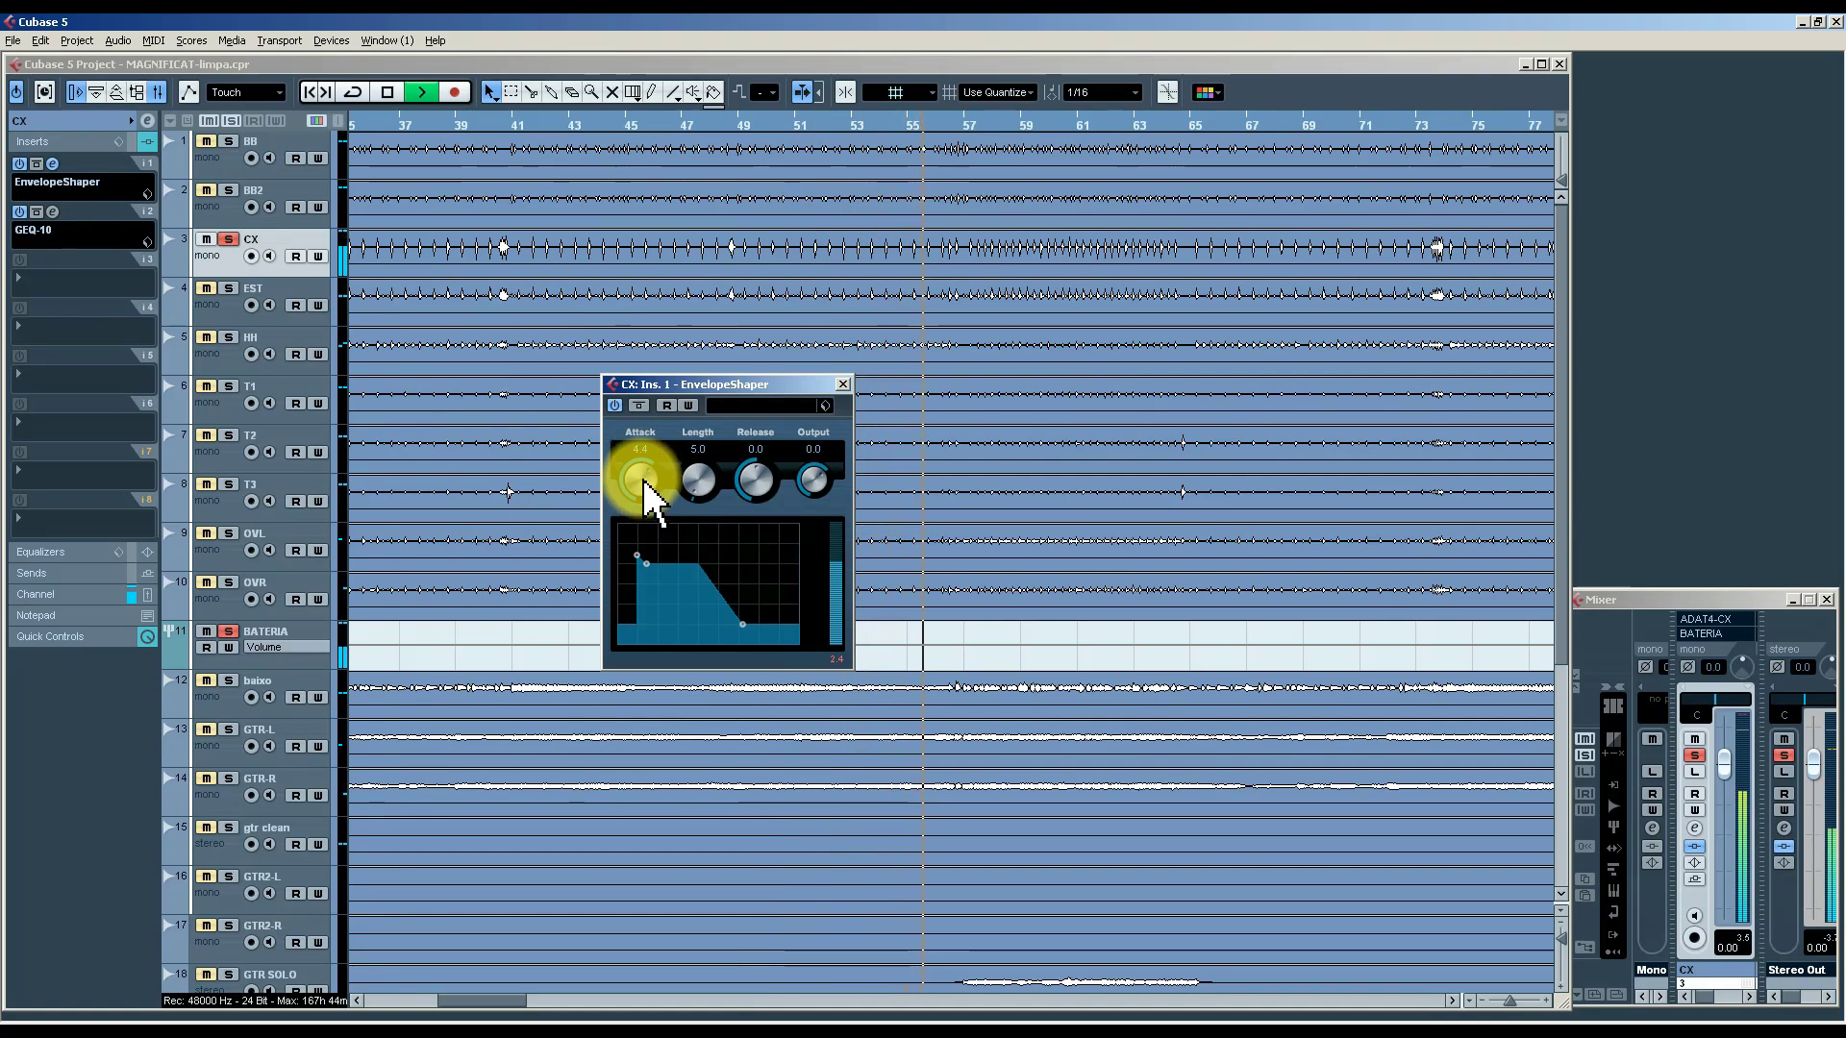
{"action": "left_click_drag", "start_coordinate": [643, 481], "coordinate": [643, 484]}
Try other release settings in the CX track's EnvelopeShaper, reset the release to 0.0 and close the effect window.
{"action": "left_click", "coordinate": [704, 475]}
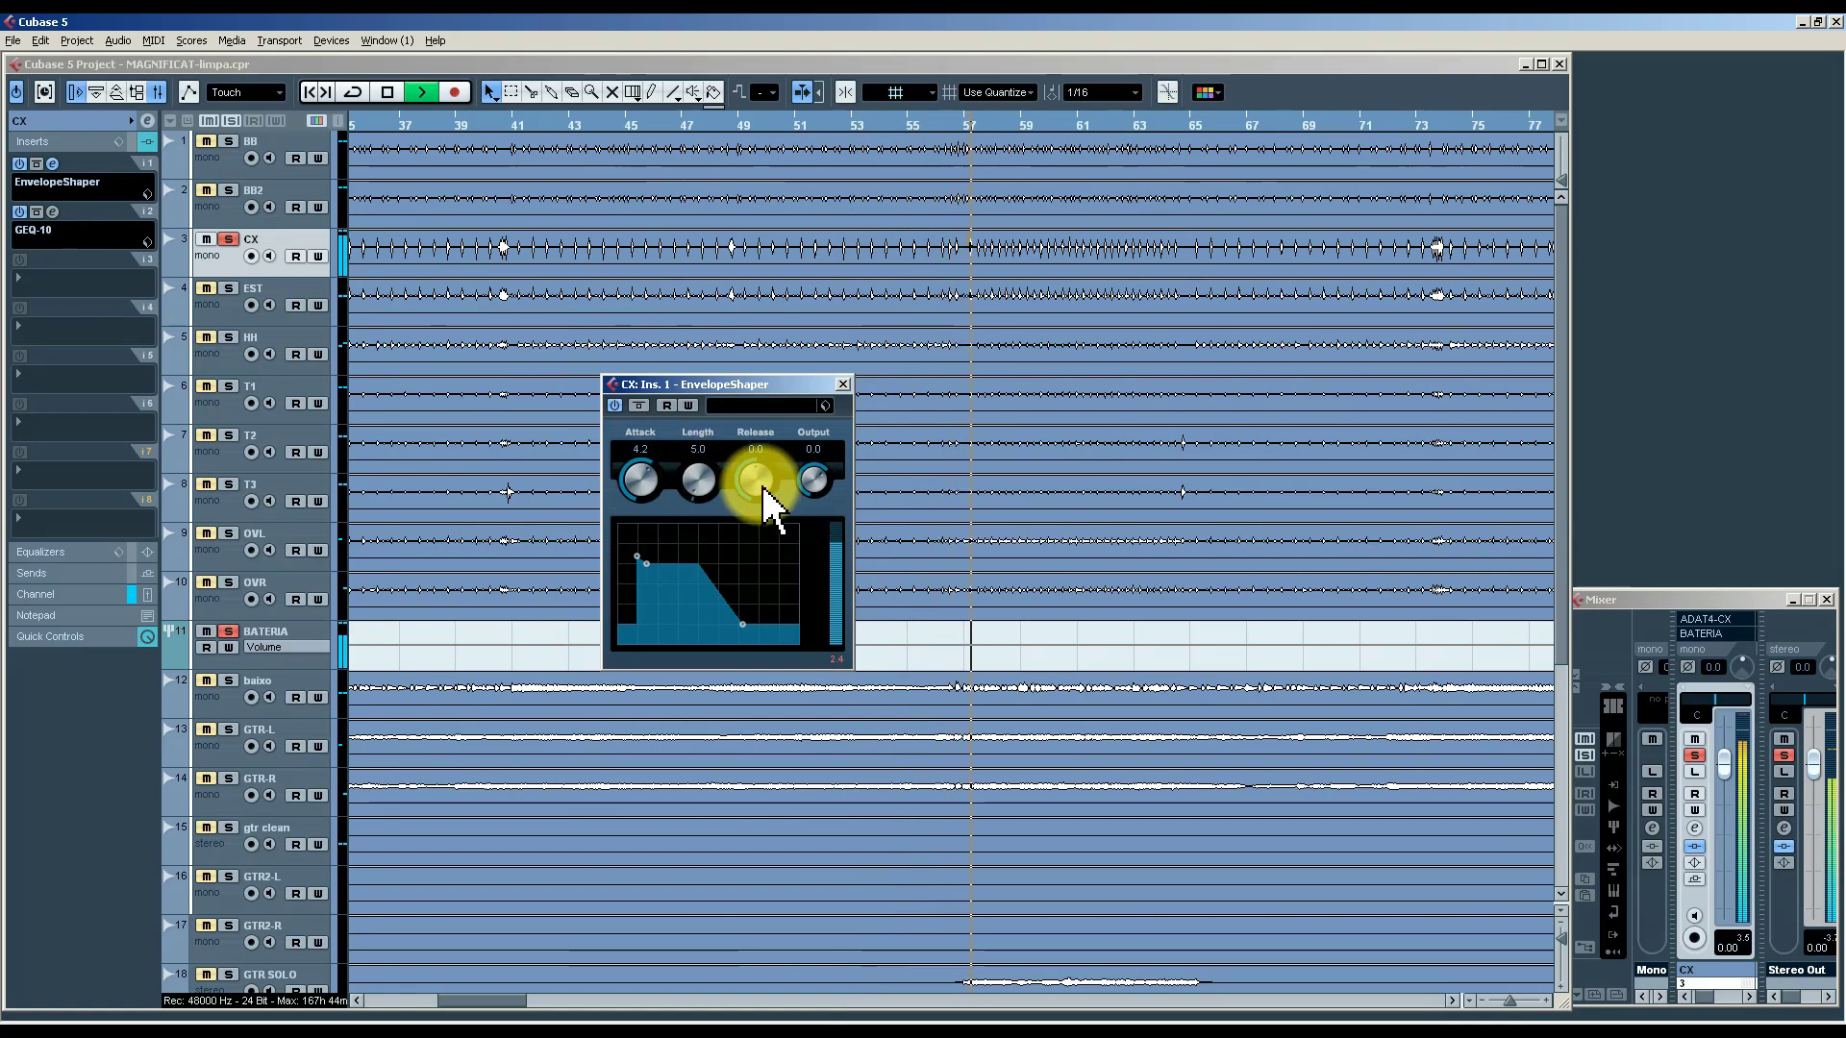
{"action": "mouse_move", "coordinate": [764, 488]}
{"action": "left_mouse_down"}
{"action": "mouse_move", "coordinate": [766, 425]}
{"action": "mouse_move", "coordinate": [762, 528]}
{"action": "mouse_move", "coordinate": [766, 495]}
{"action": "left_mouse_up"}
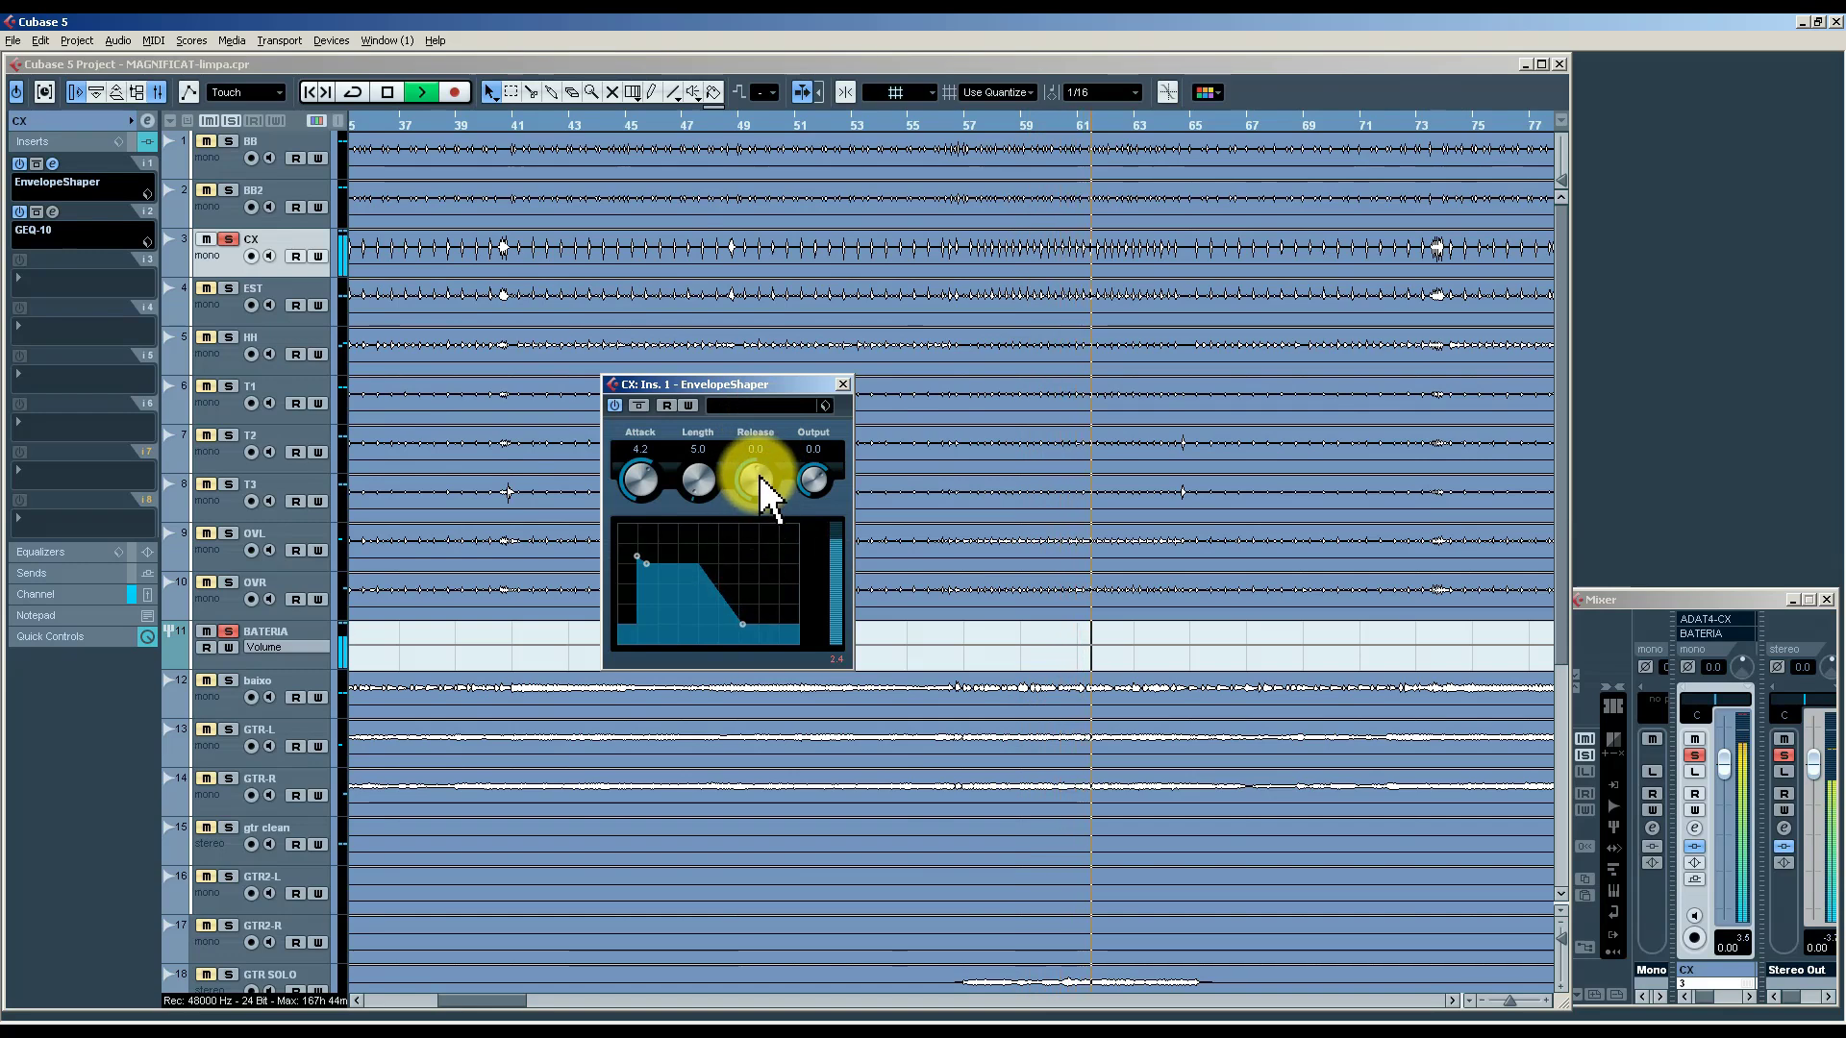
{"action": "mouse_move", "coordinate": [764, 490]}
{"action": "left_mouse_down"}
{"action": "mouse_move", "coordinate": [766, 618]}
{"action": "mouse_move", "coordinate": [761, 495]}
{"action": "left_mouse_up"}
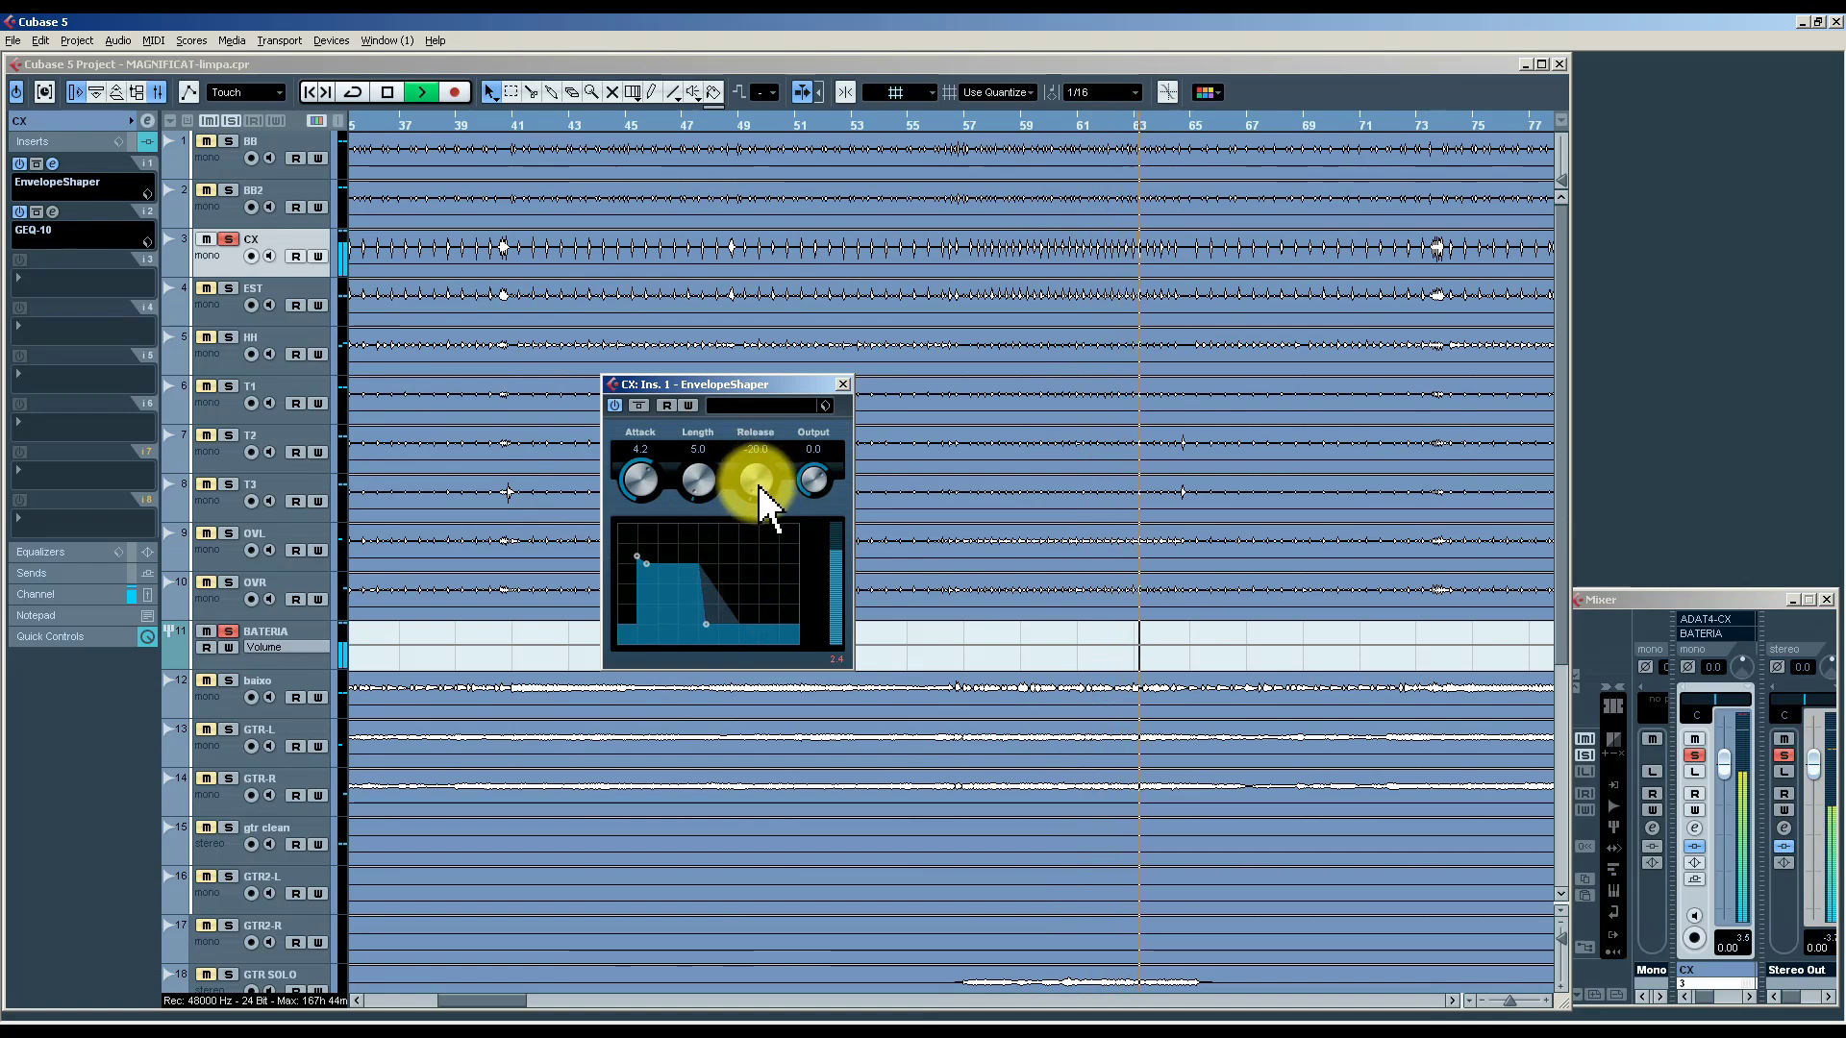
{"action": "left_click", "coordinate": [758, 486], "text": "ctrl"}
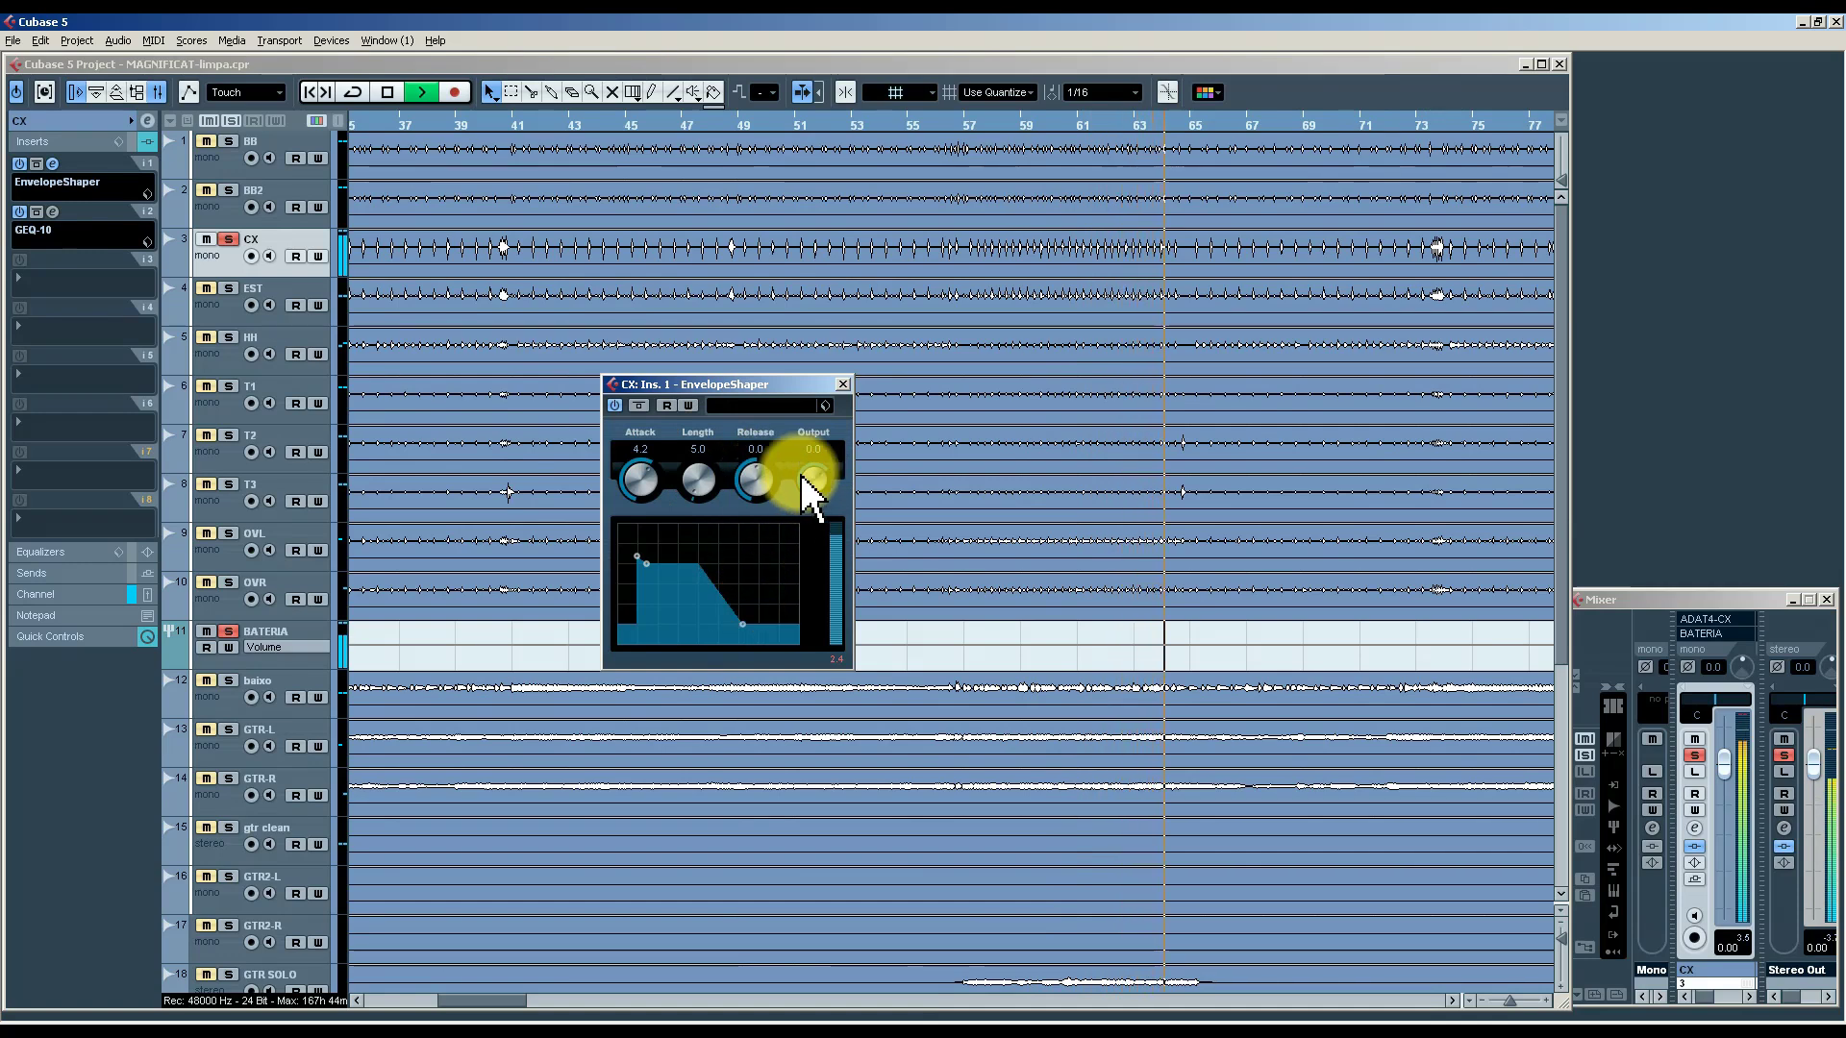
{"action": "left_click", "coordinate": [844, 385]}
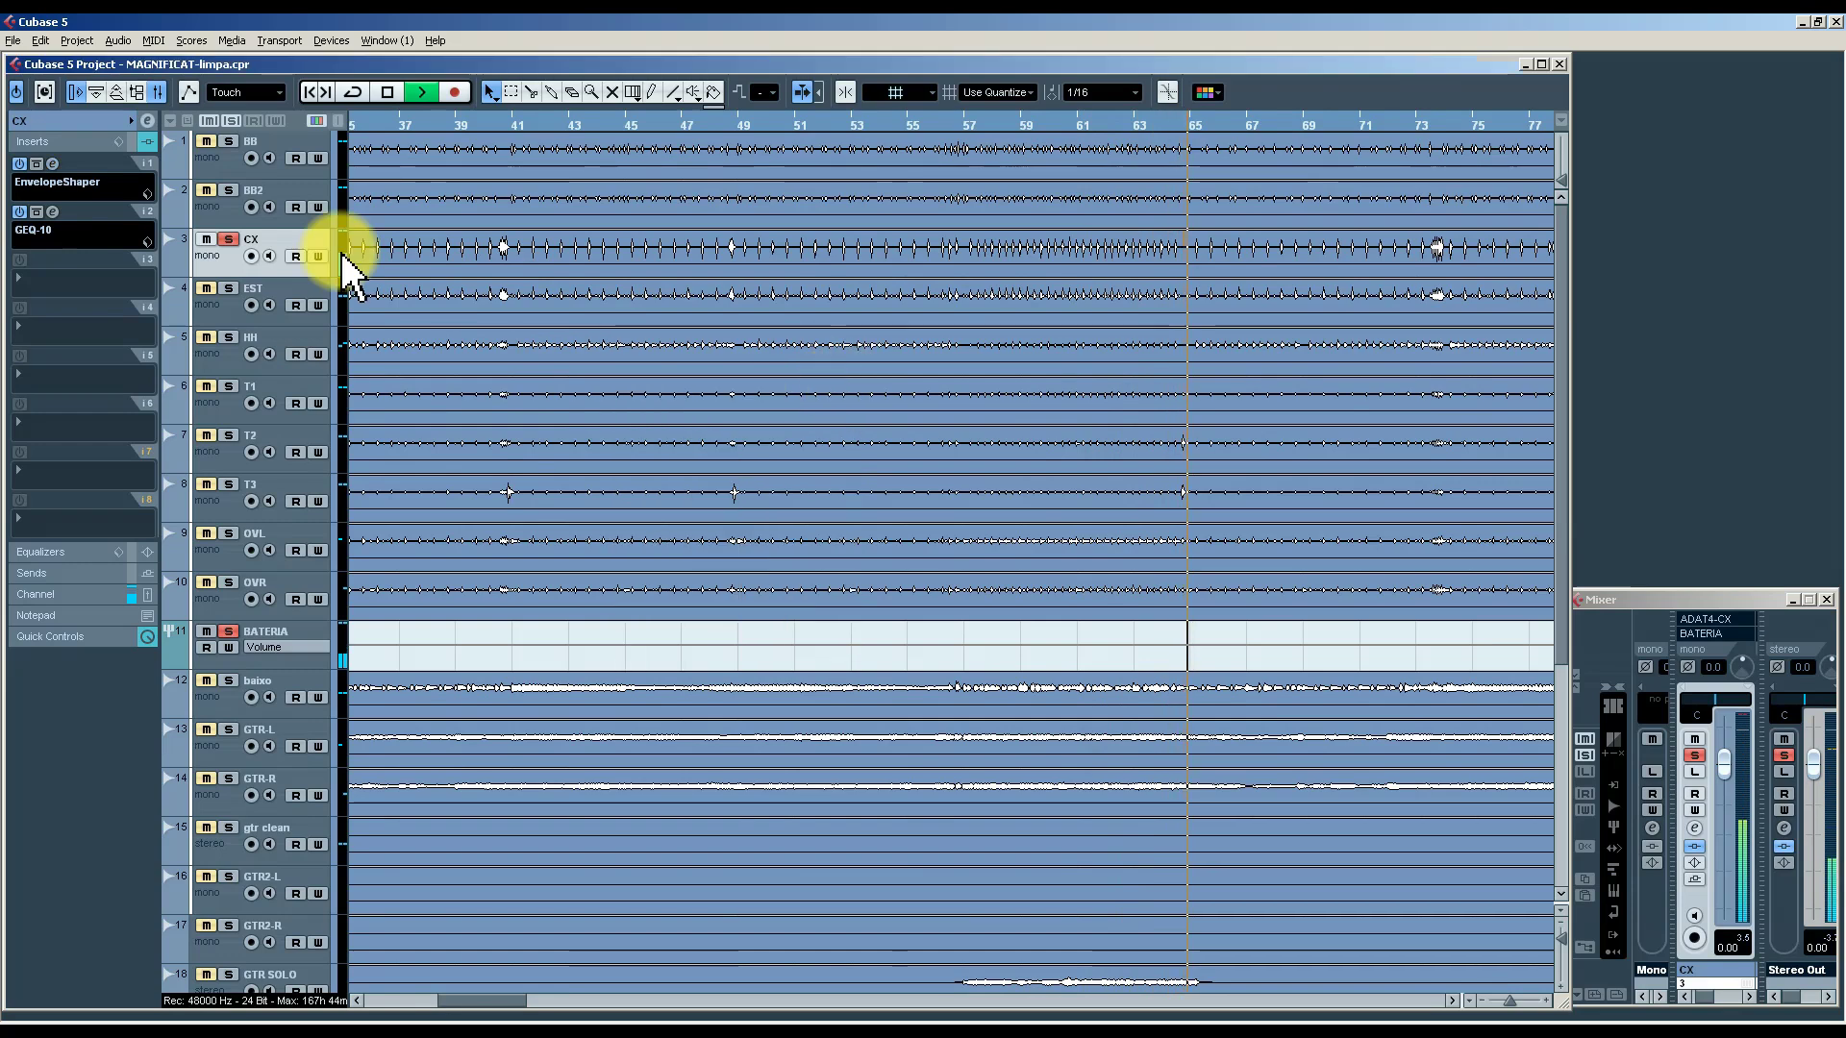
Unsolo the CX track, recheck its EnvelopeShaper and lower the track volume to -1.05.
{"action": "left_click", "coordinate": [229, 240]}
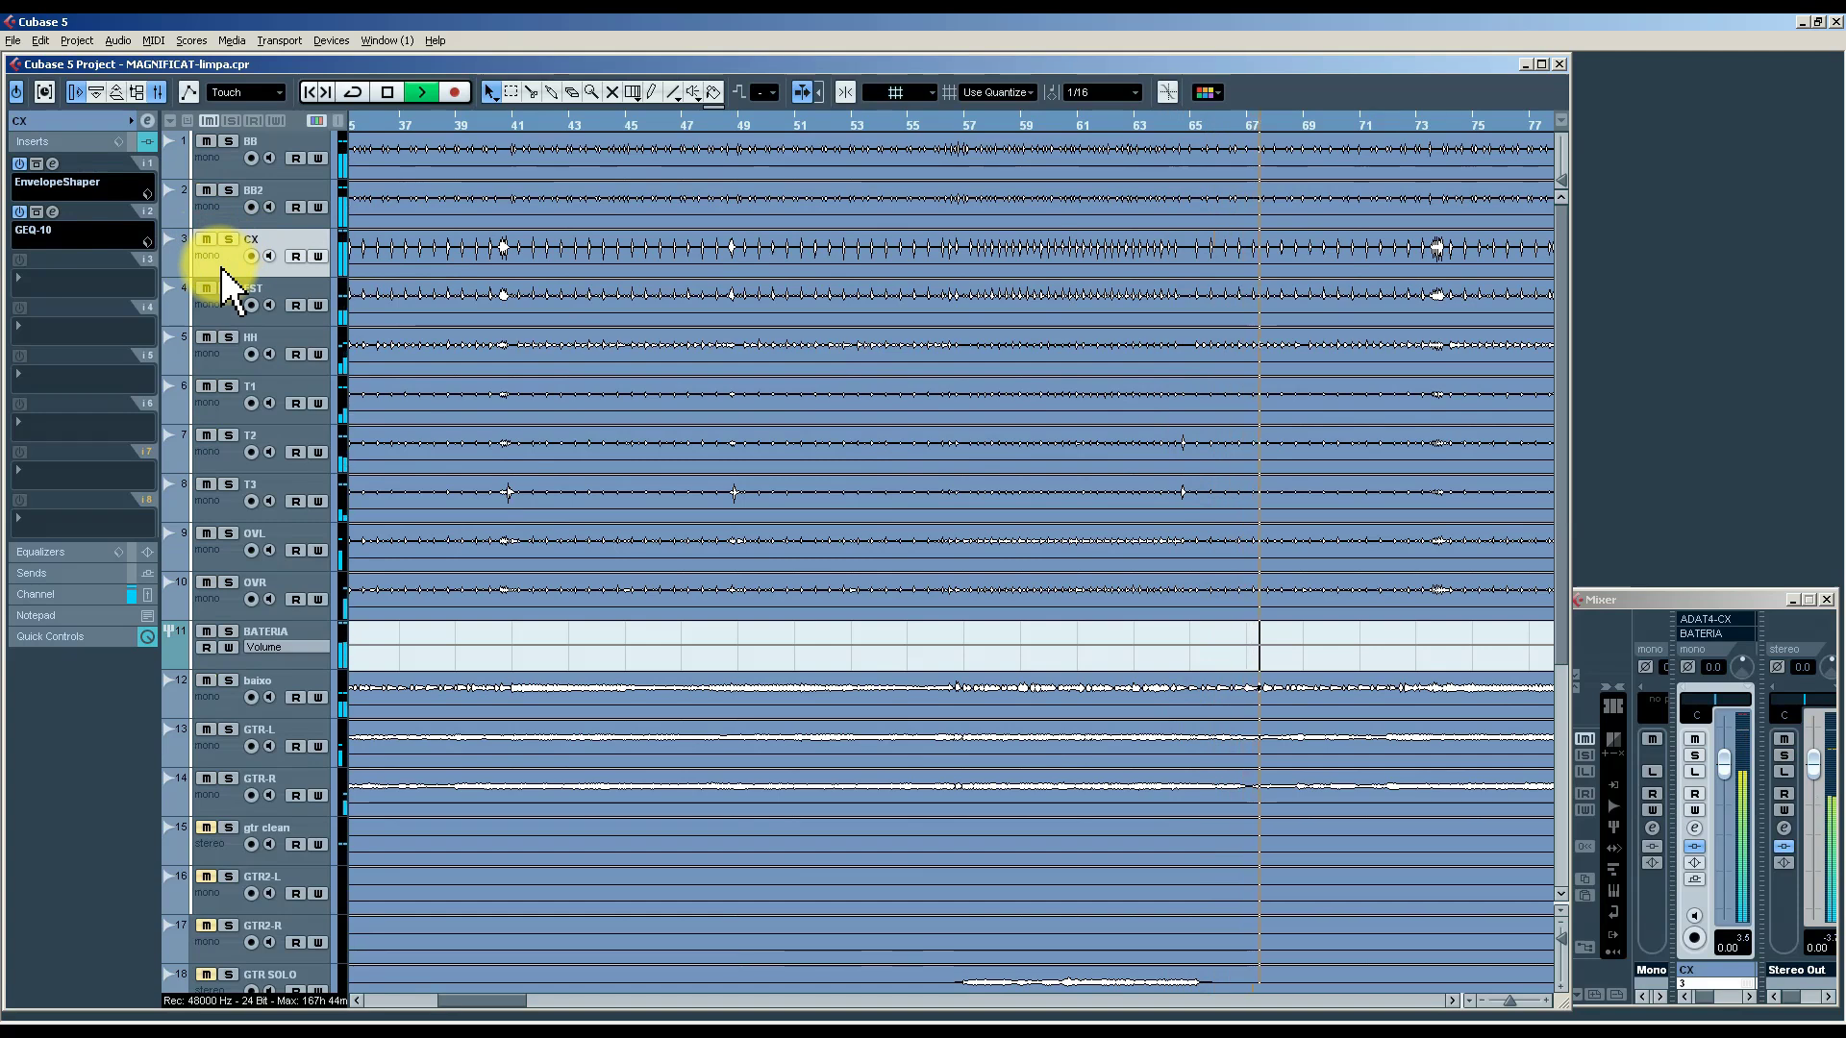
{"action": "left_click", "coordinate": [54, 165]}
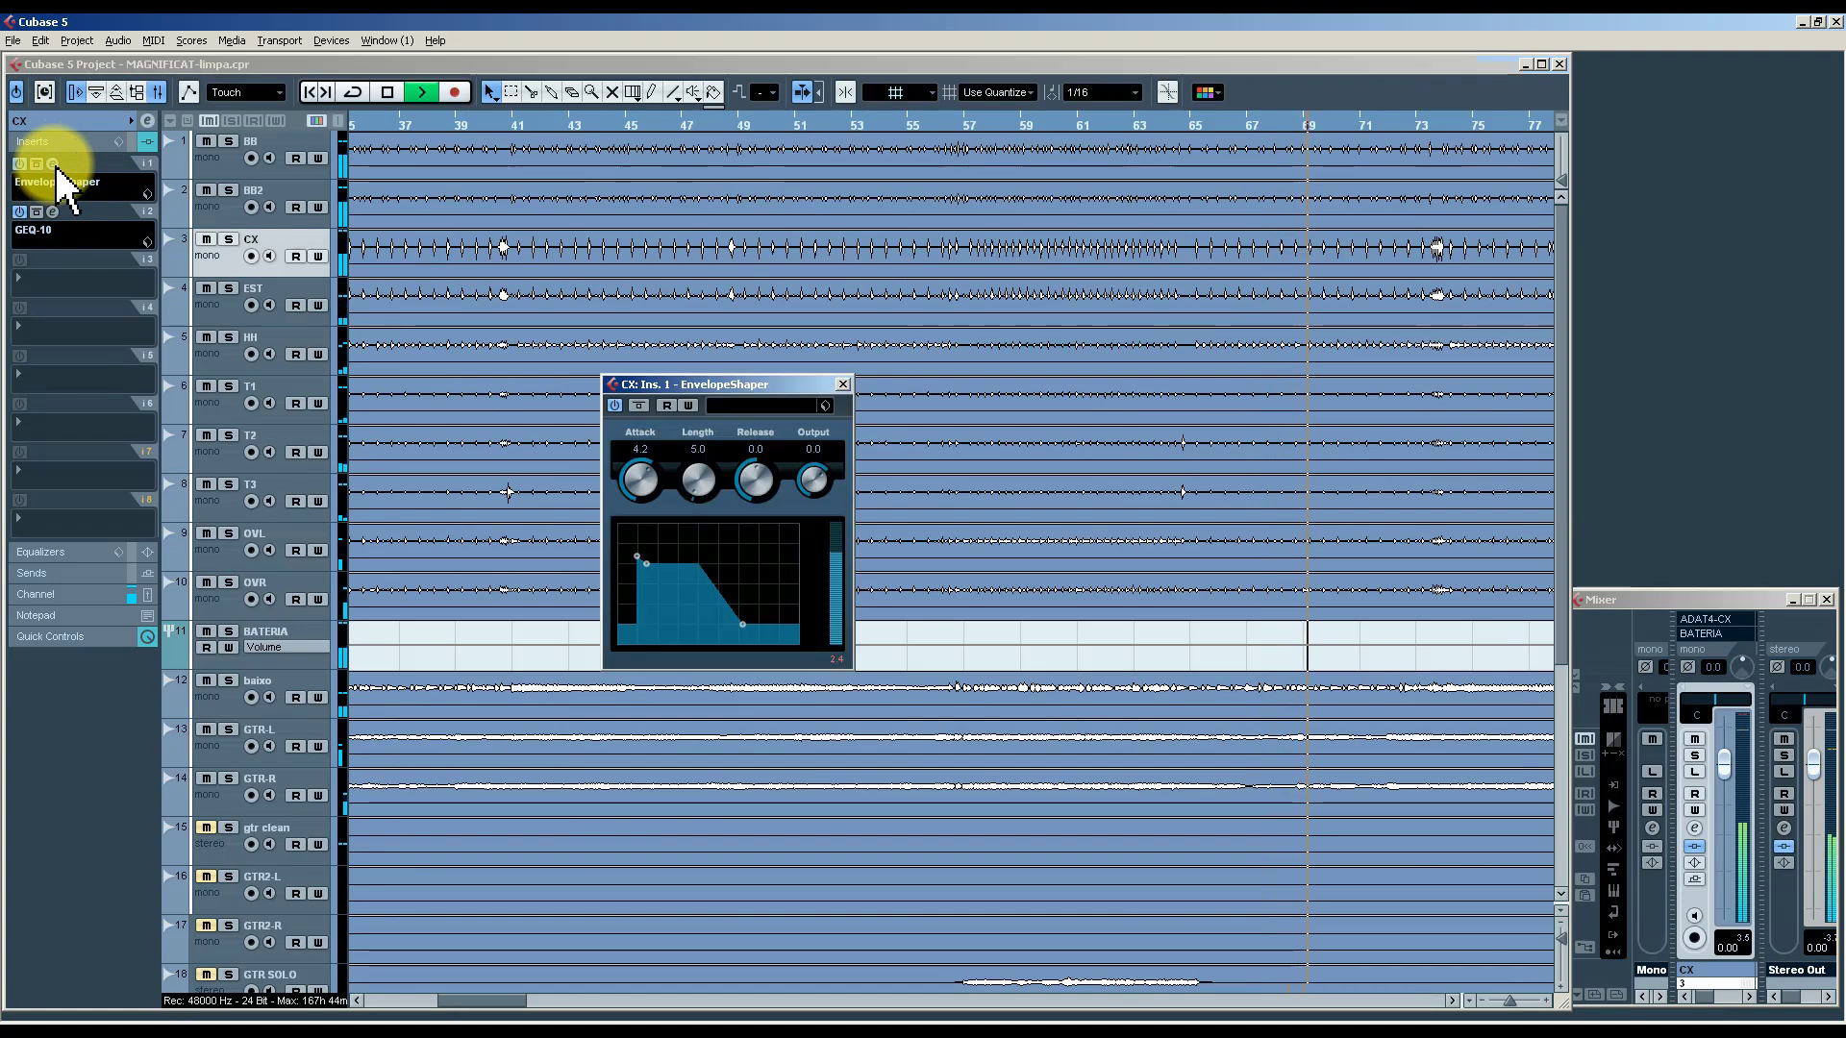
{"action": "left_click", "coordinate": [54, 165]}
{"action": "left_click", "coordinate": [54, 165]}
{"action": "left_click", "coordinate": [54, 165]}
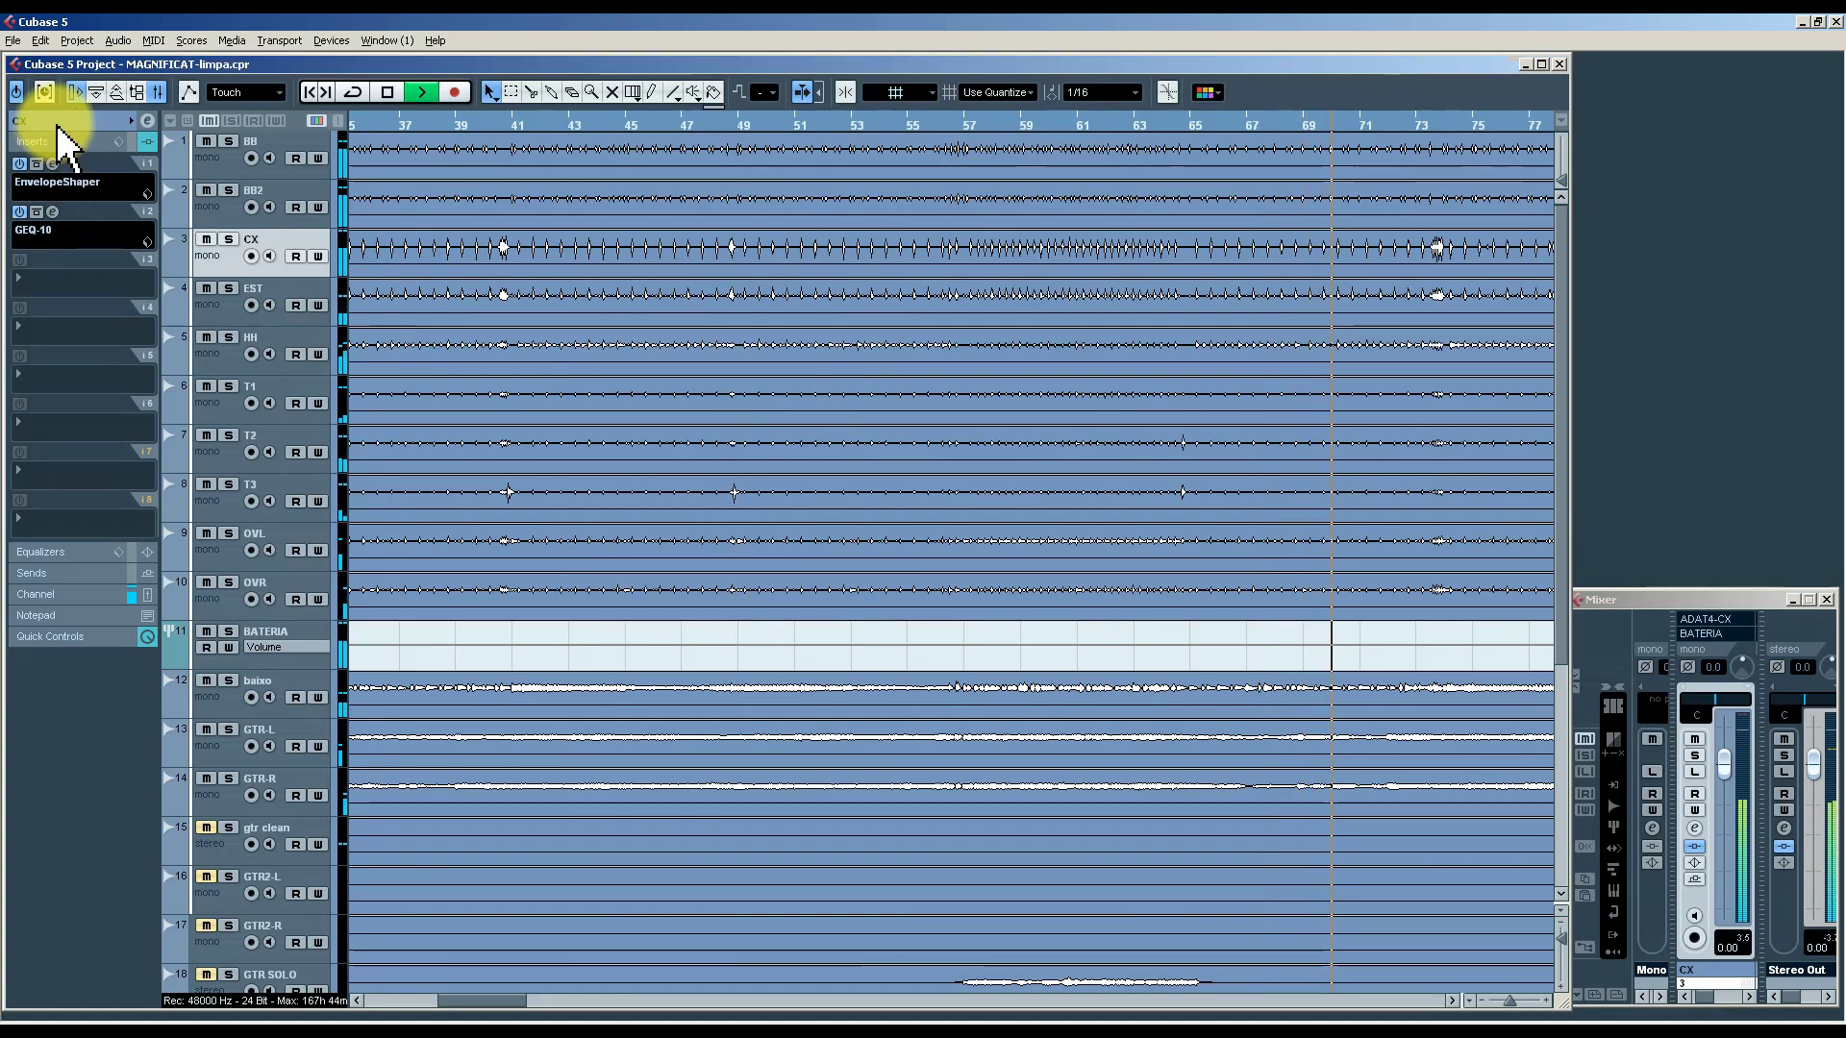
{"action": "left_click", "coordinate": [81, 128]}
{"action": "left_click_drag", "start_coordinate": [137, 208], "coordinate": [137, 211]}
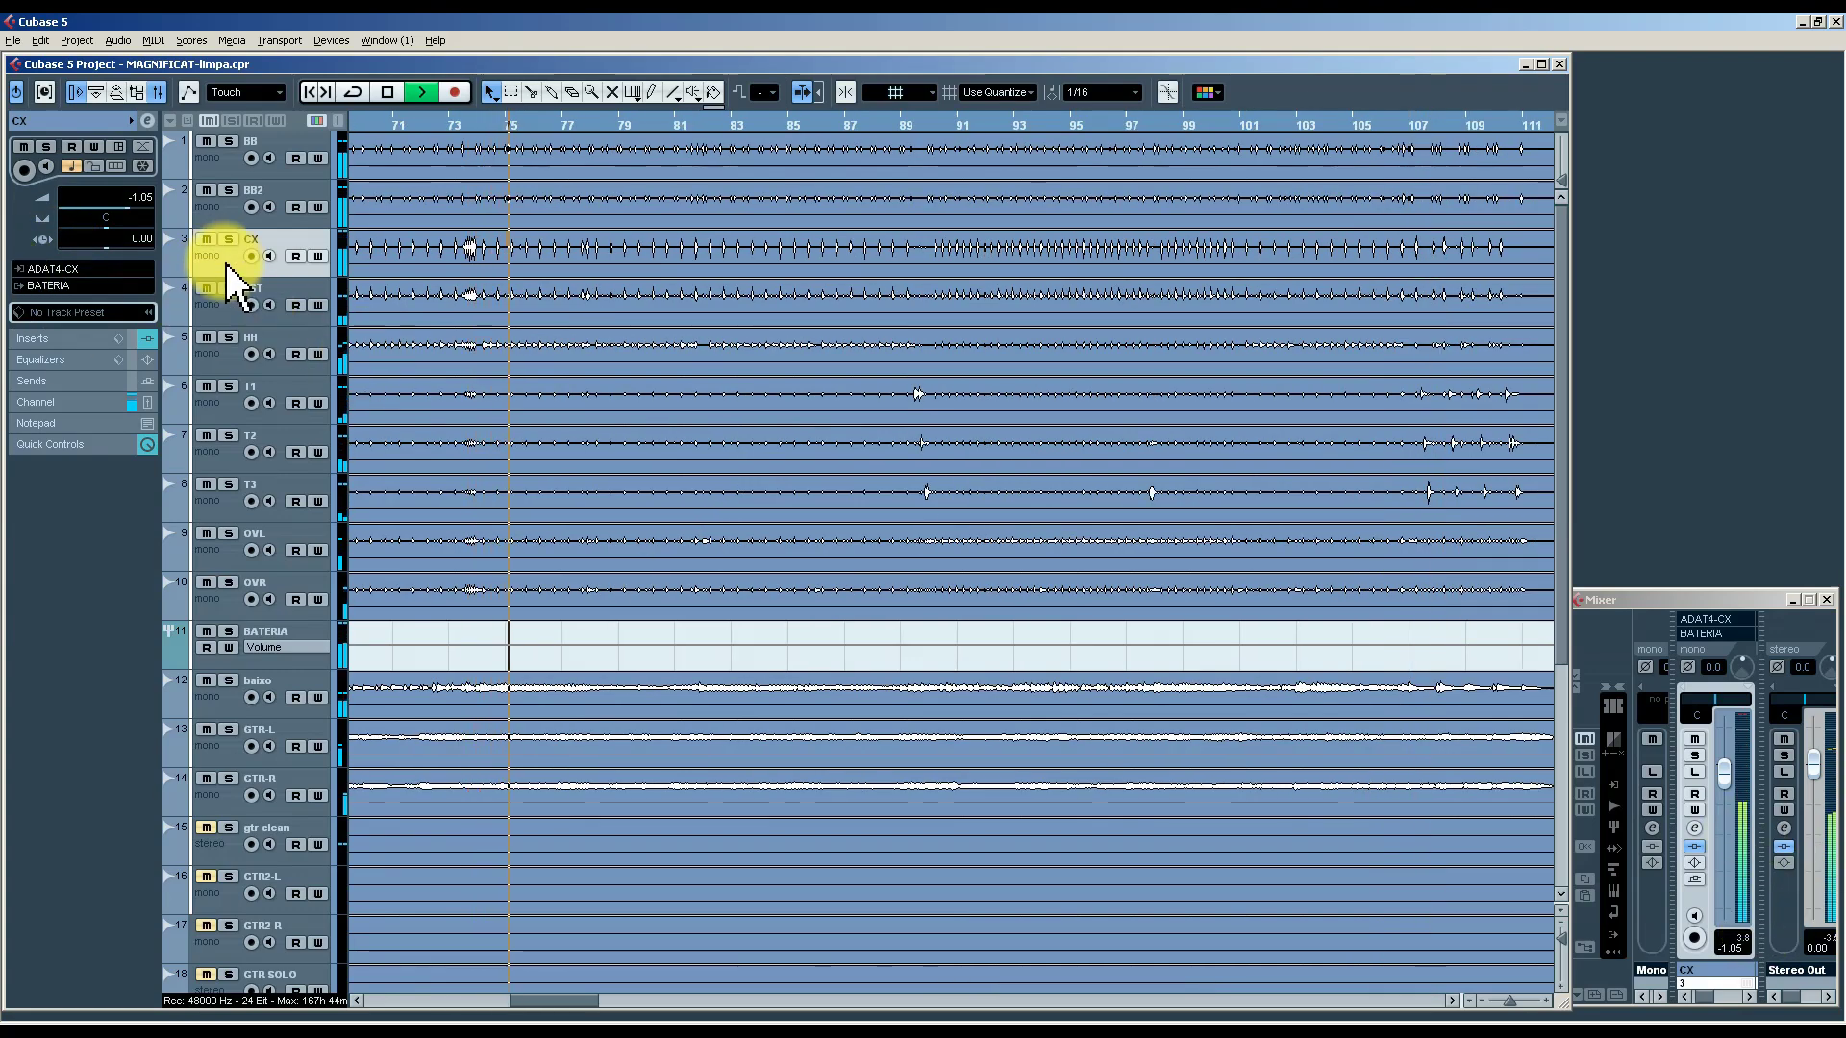
Examine the frequency spectrum and stereo image of the full mix in the PAZ Analyzer on the Stereo Out channel.
{"action": "left_click", "coordinate": [216, 192]}
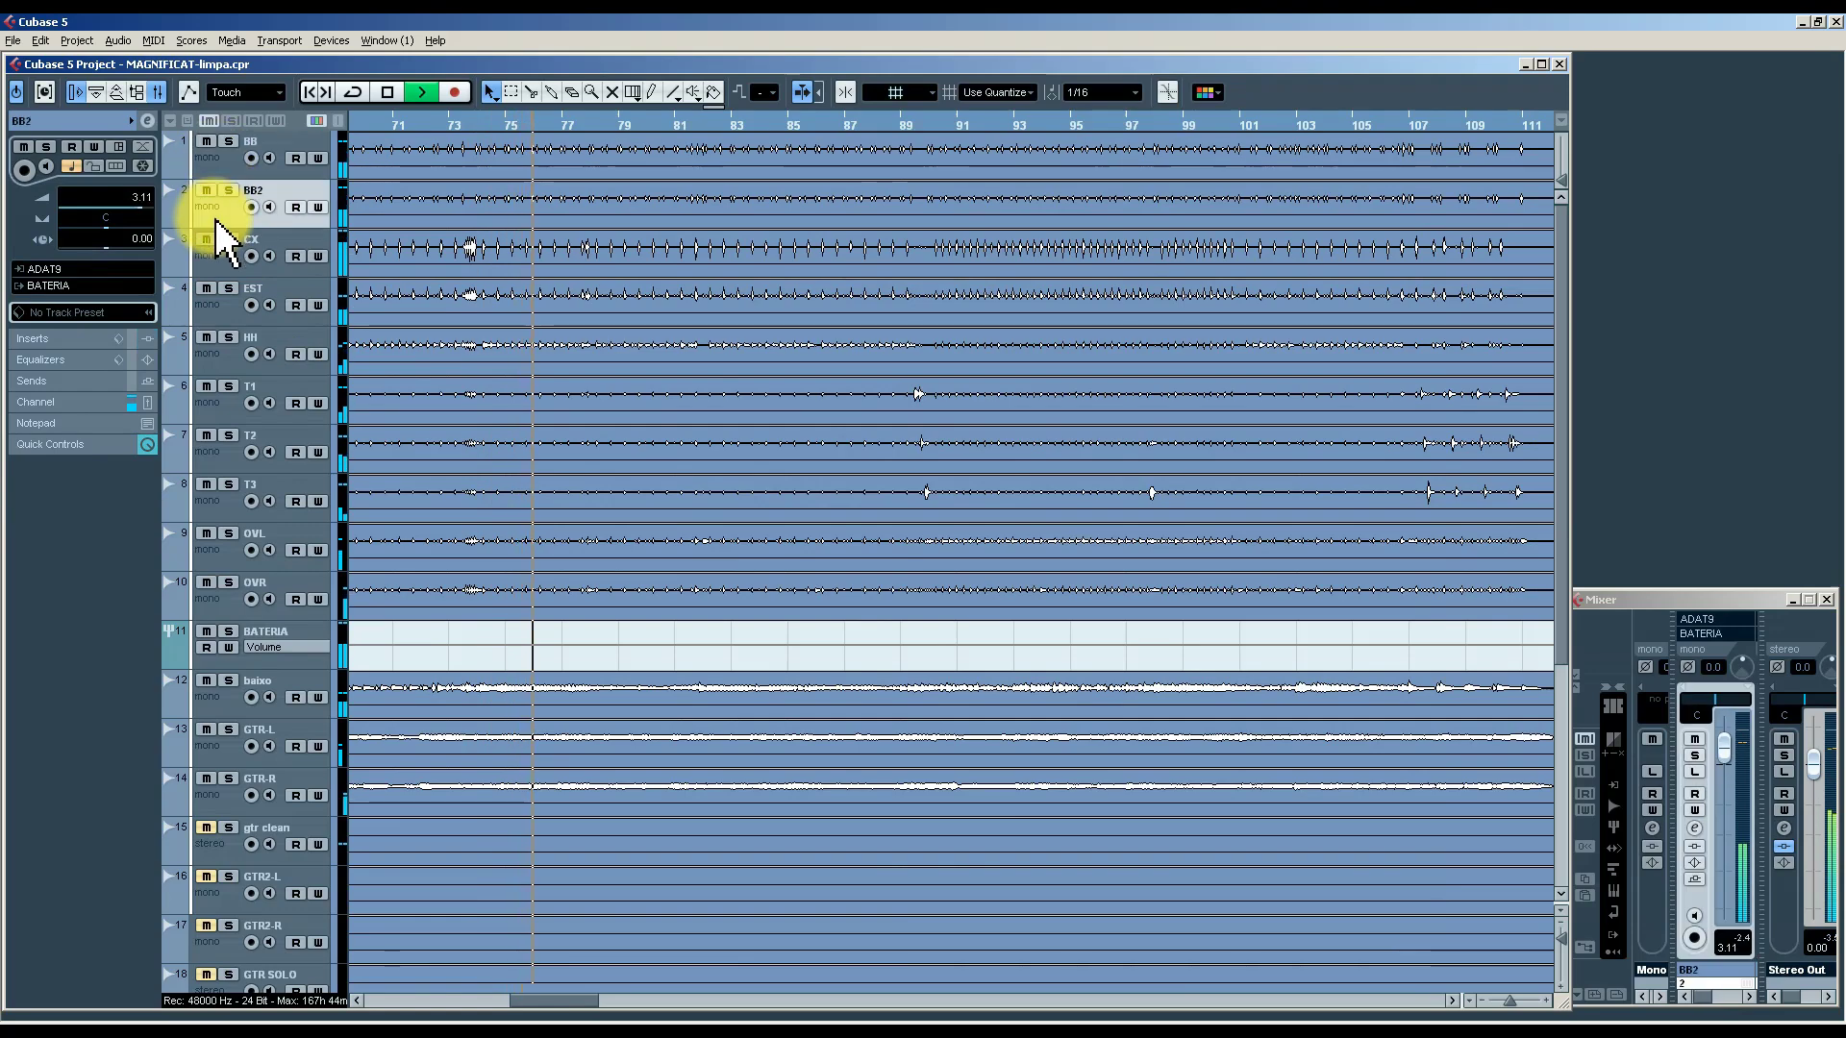
{"action": "key", "text": "g"}
{"action": "key", "text": "g"}
{"action": "key", "text": "g"}
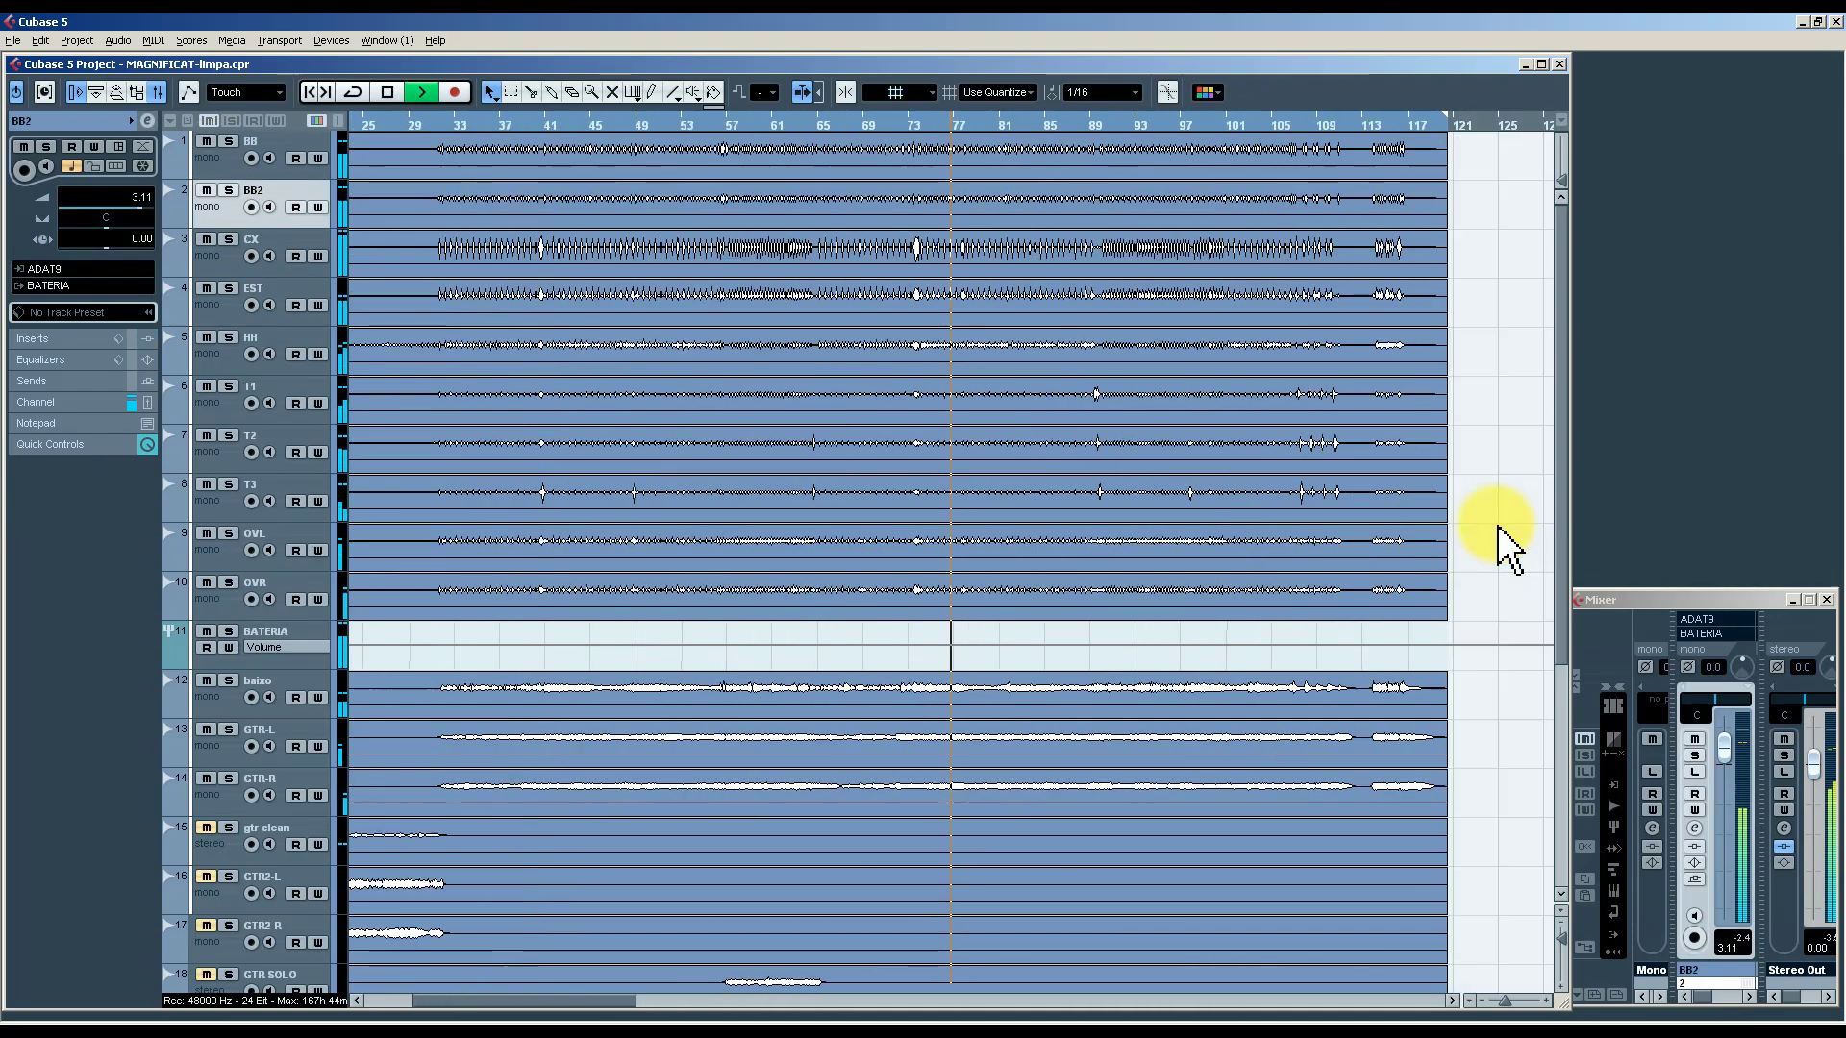
{"action": "left_click", "coordinate": [1784, 828]}
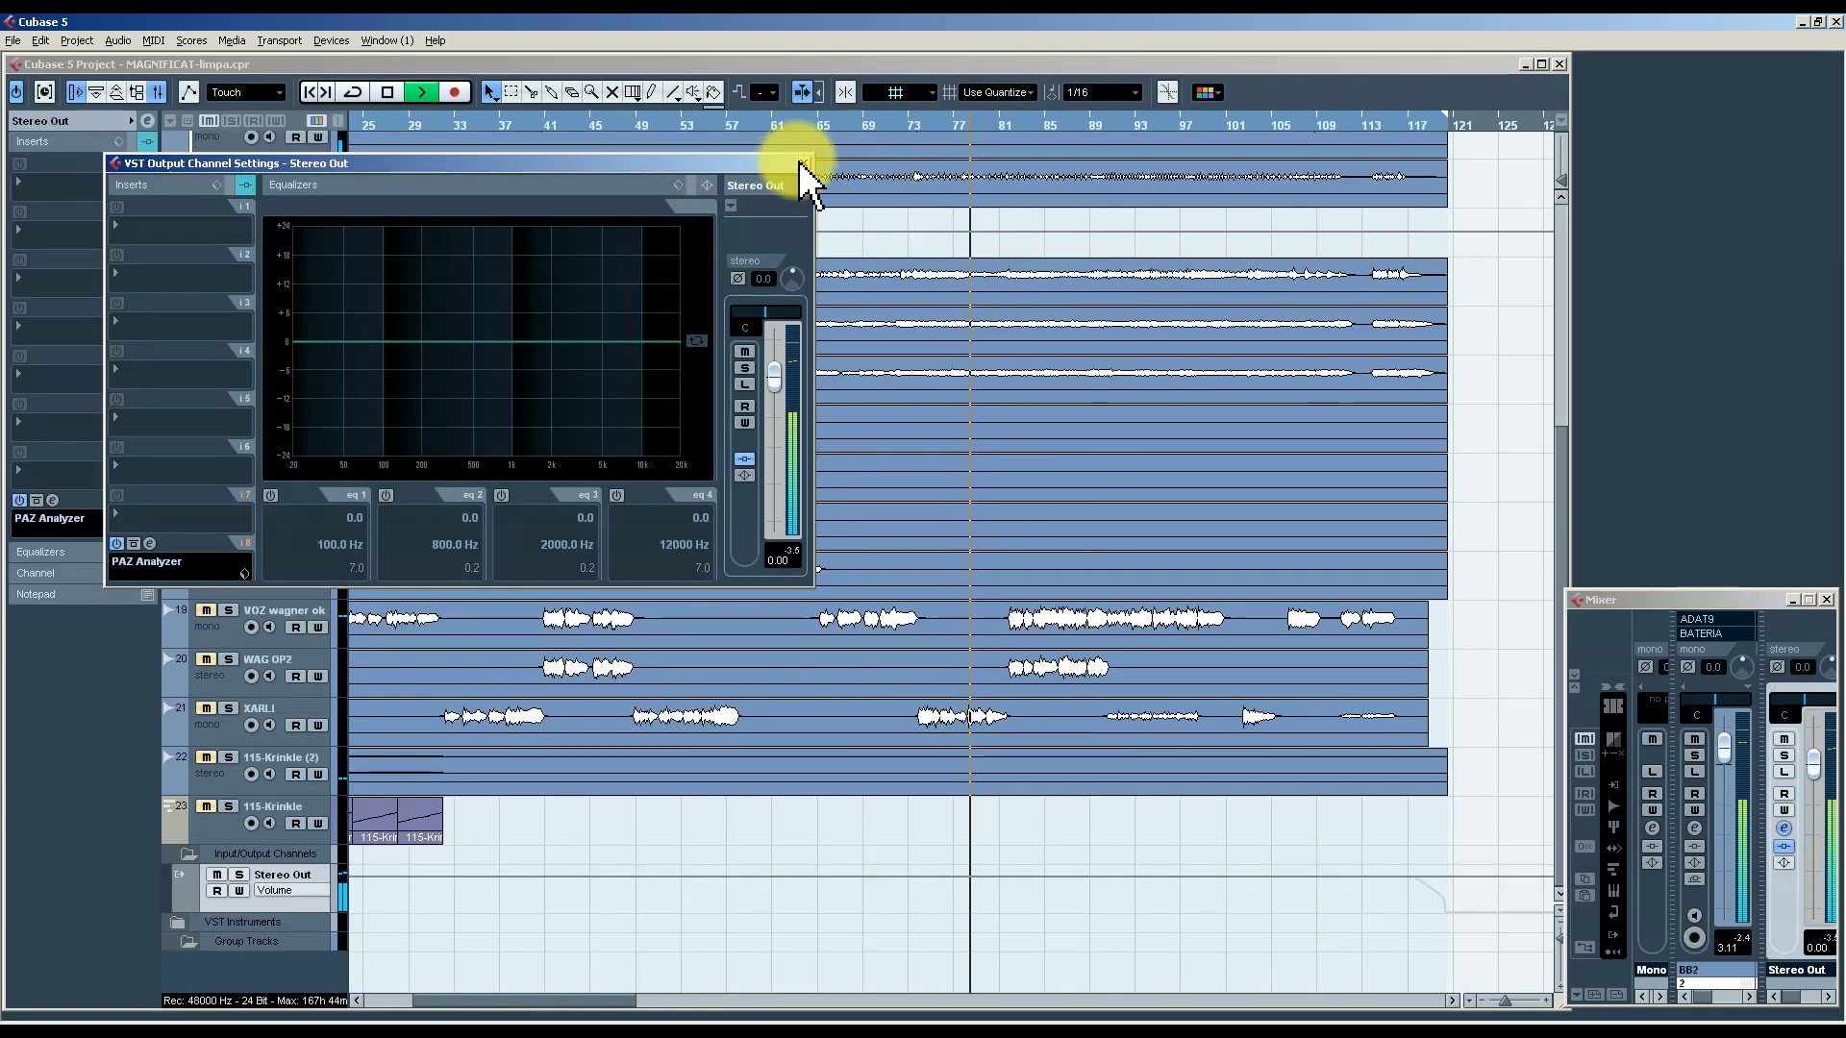
{"action": "left_click", "coordinate": [150, 544]}
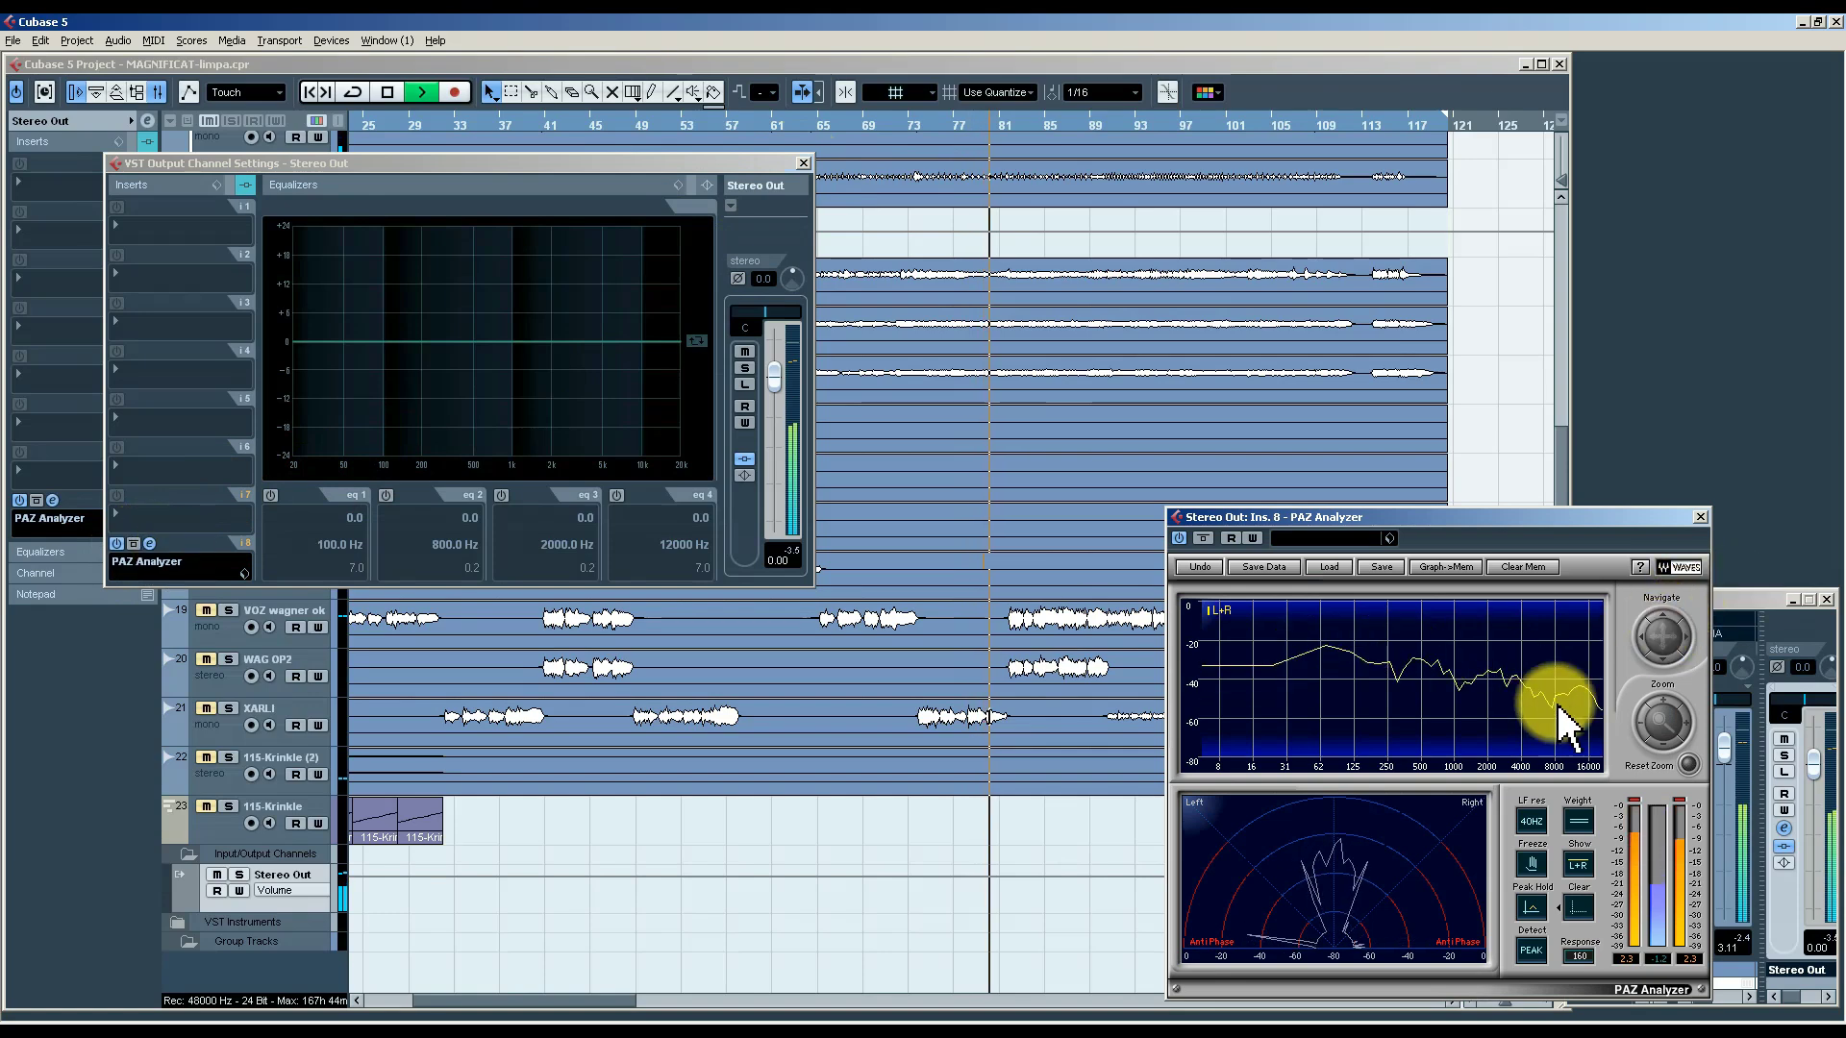
{"action": "left_click", "coordinate": [1701, 518]}
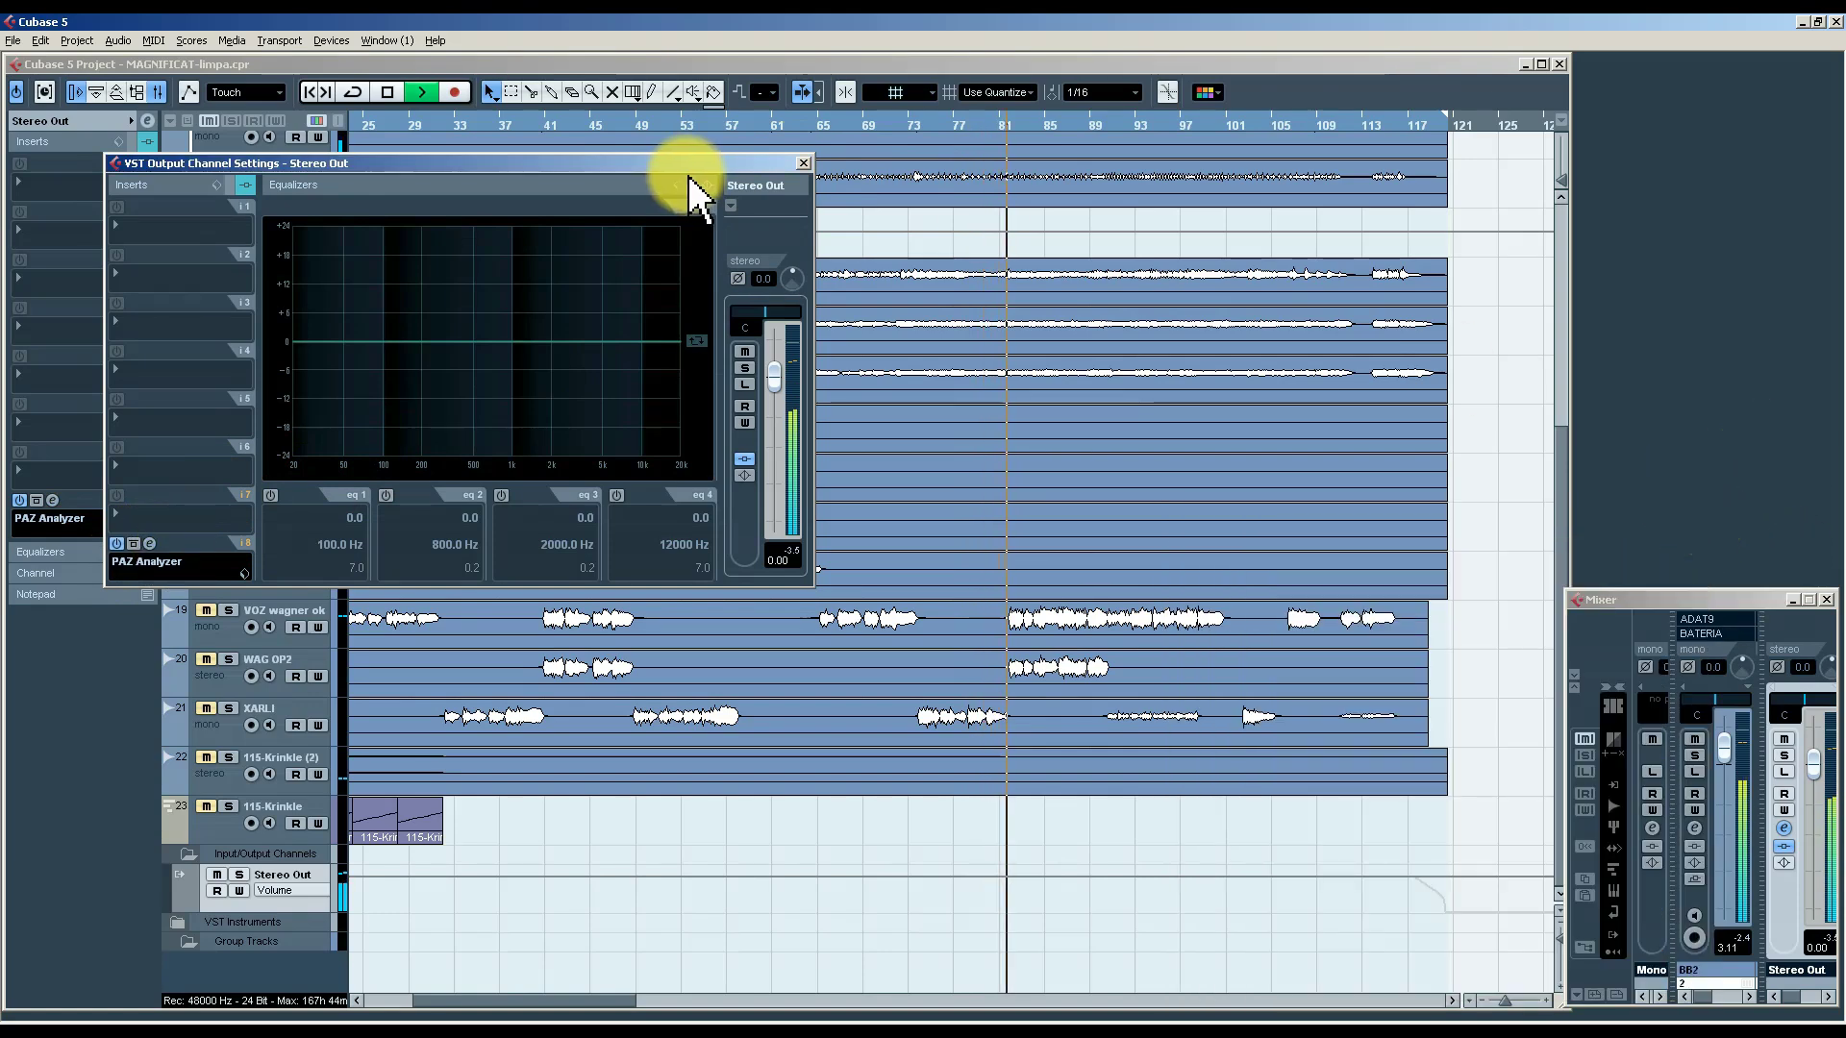
{"action": "left_click", "coordinate": [804, 164]}
Restart playback from about bar 11 and unmute the gtr clean track.
{"action": "scroll", "coordinate": [1493, 577], "scroll_direction": "up", "scroll_amount": 5}
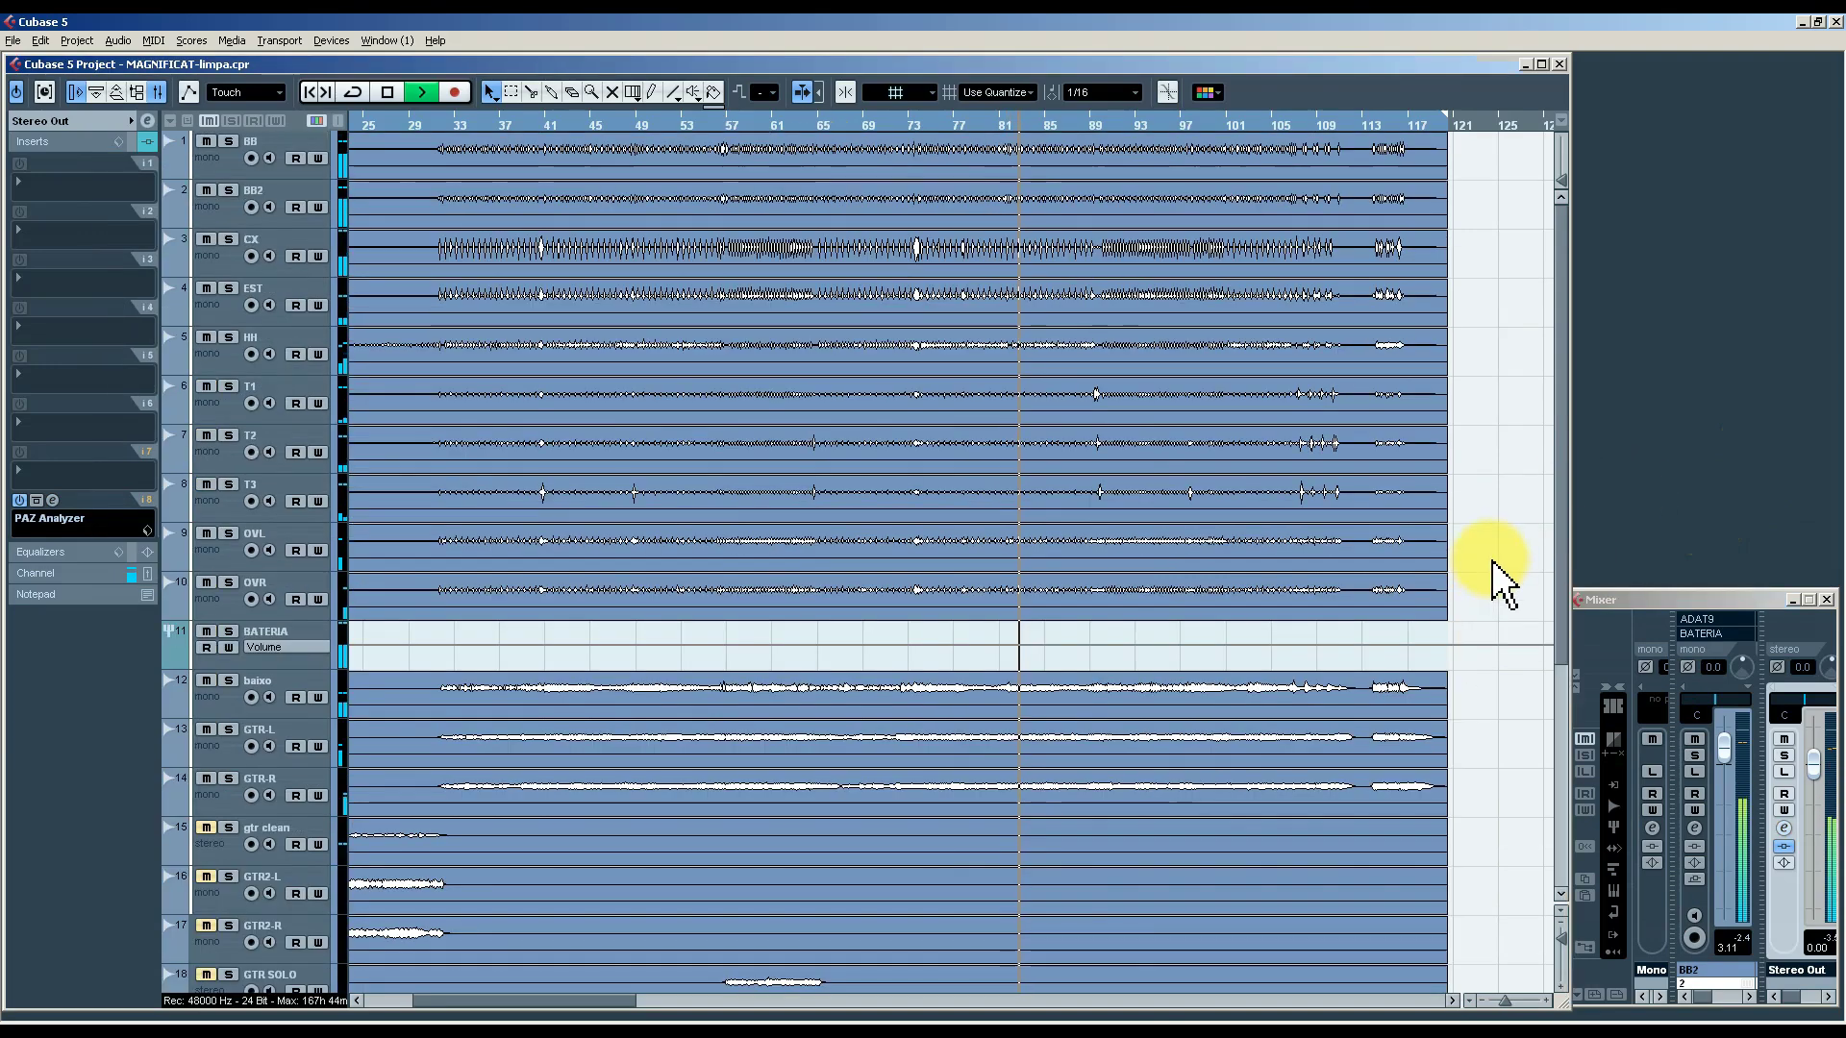
{"action": "scroll", "coordinate": [1502, 582], "scroll_direction": "down", "scroll_amount": 5}
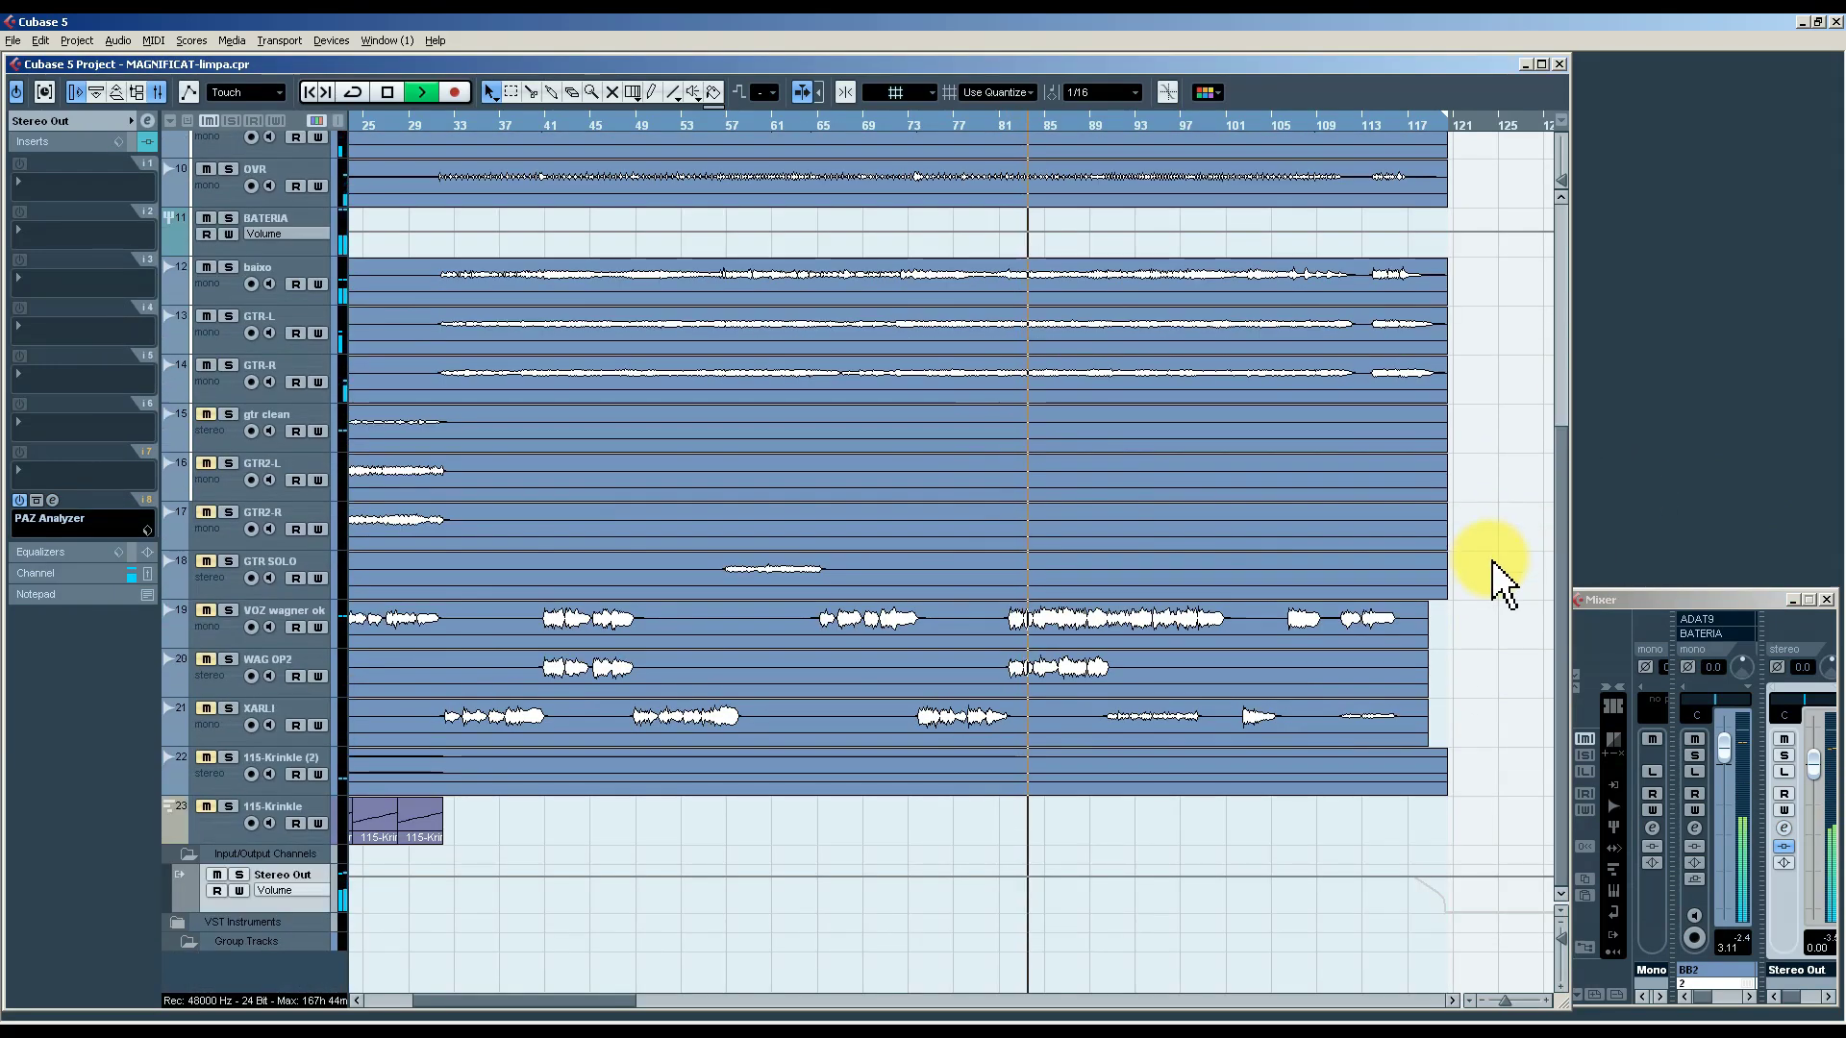
{"action": "scroll", "coordinate": [1492, 572], "scroll_direction": "up", "scroll_amount": 5}
{"action": "scroll", "coordinate": [1505, 586], "scroll_direction": "down", "scroll_amount": 4}
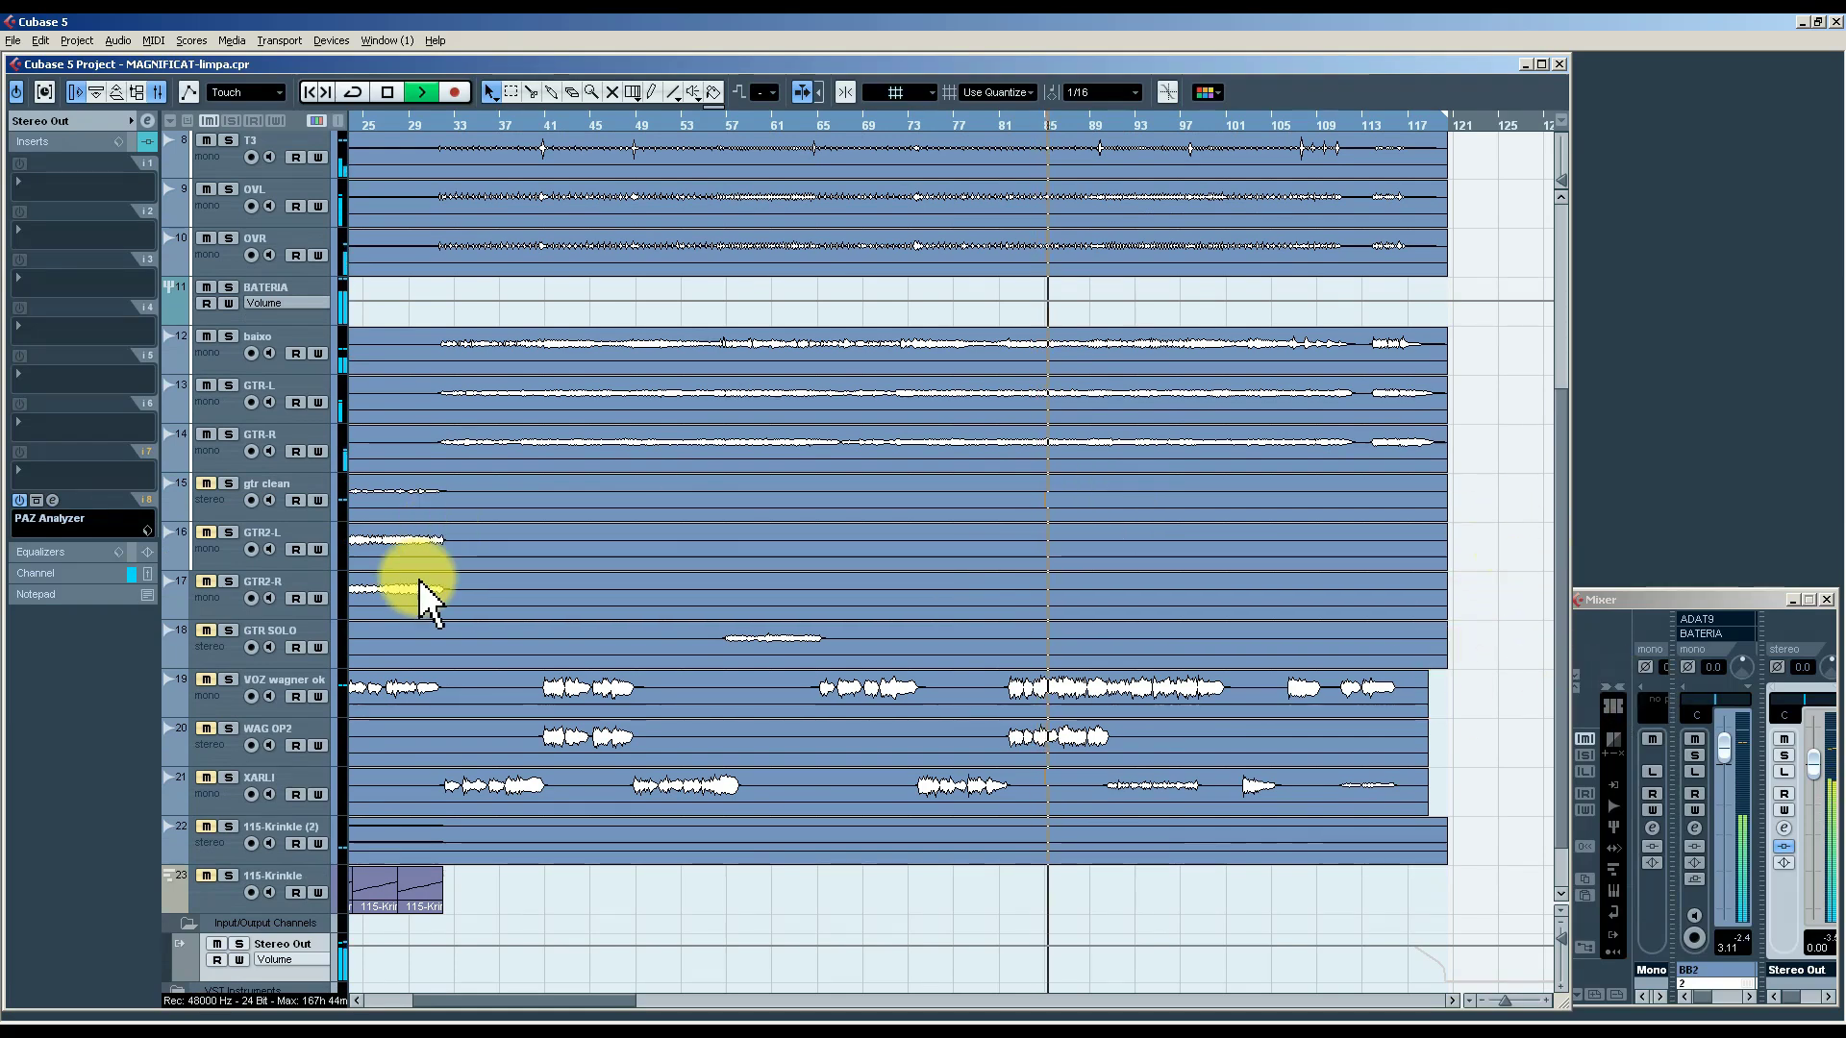
{"action": "key", "text": "space"}
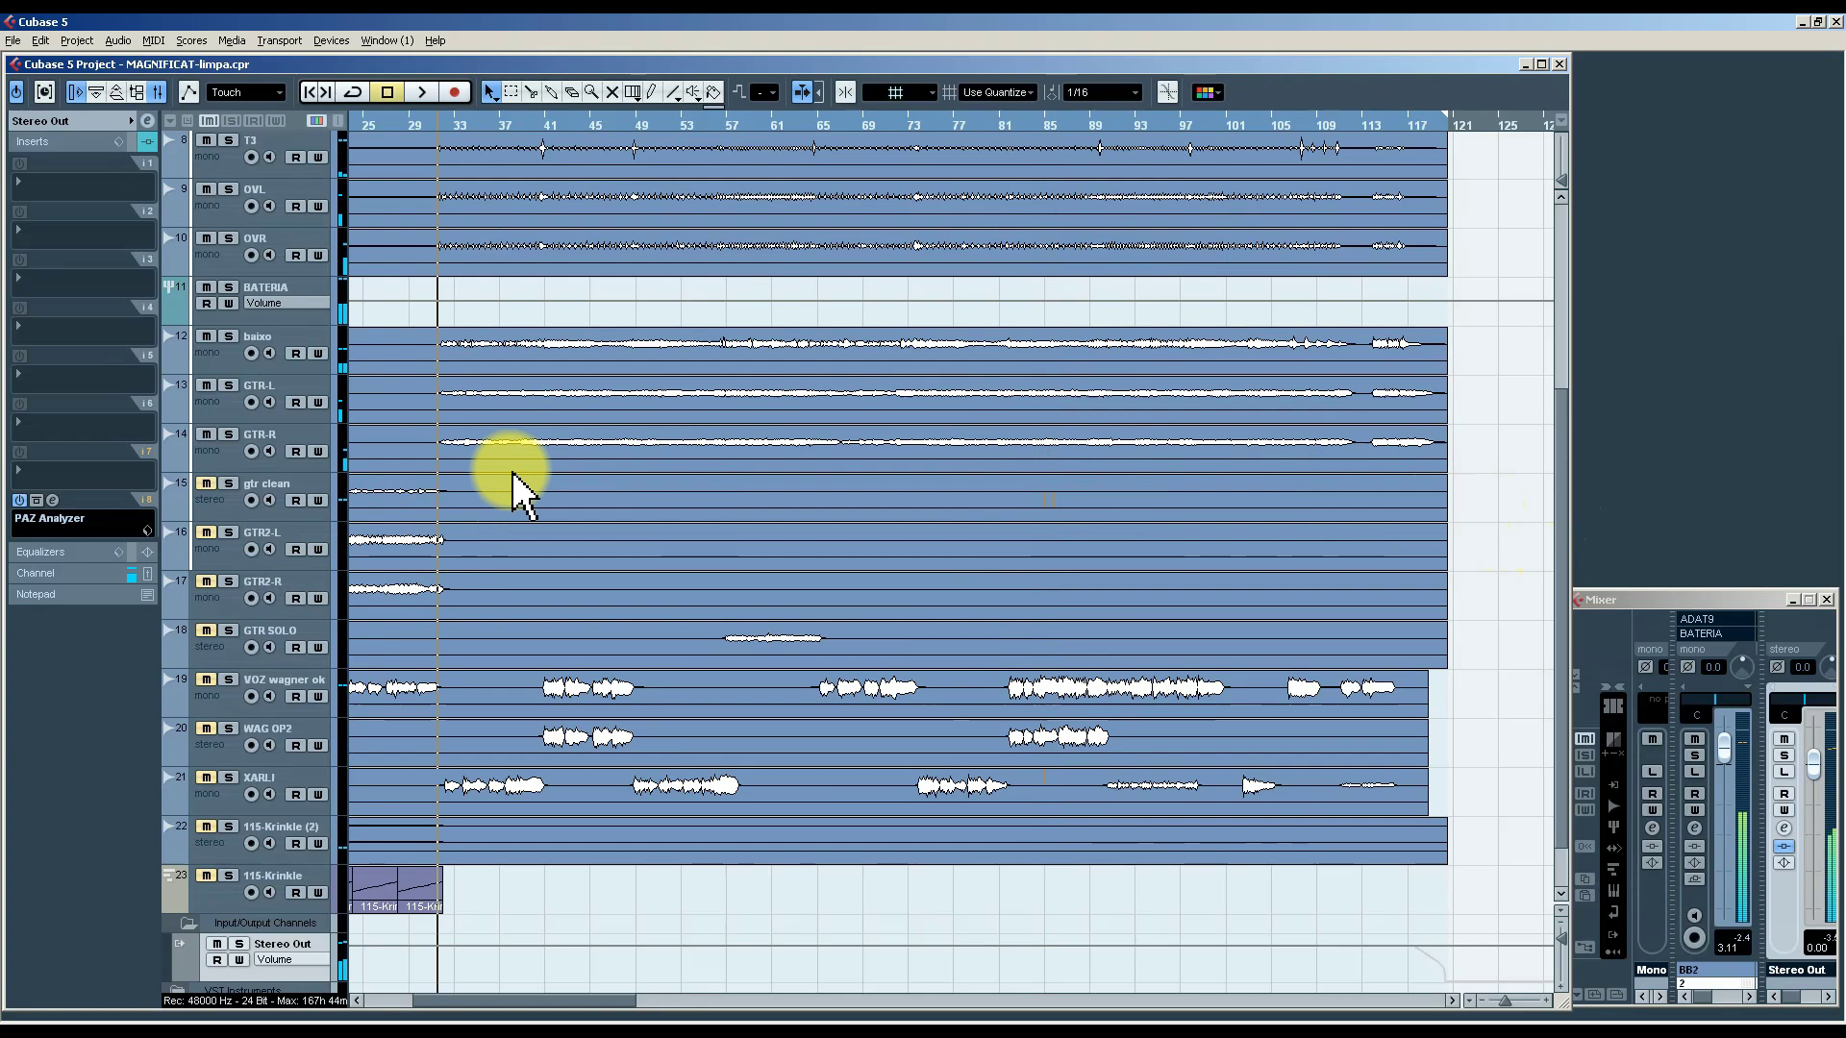
{"action": "key", "text": "Home"}
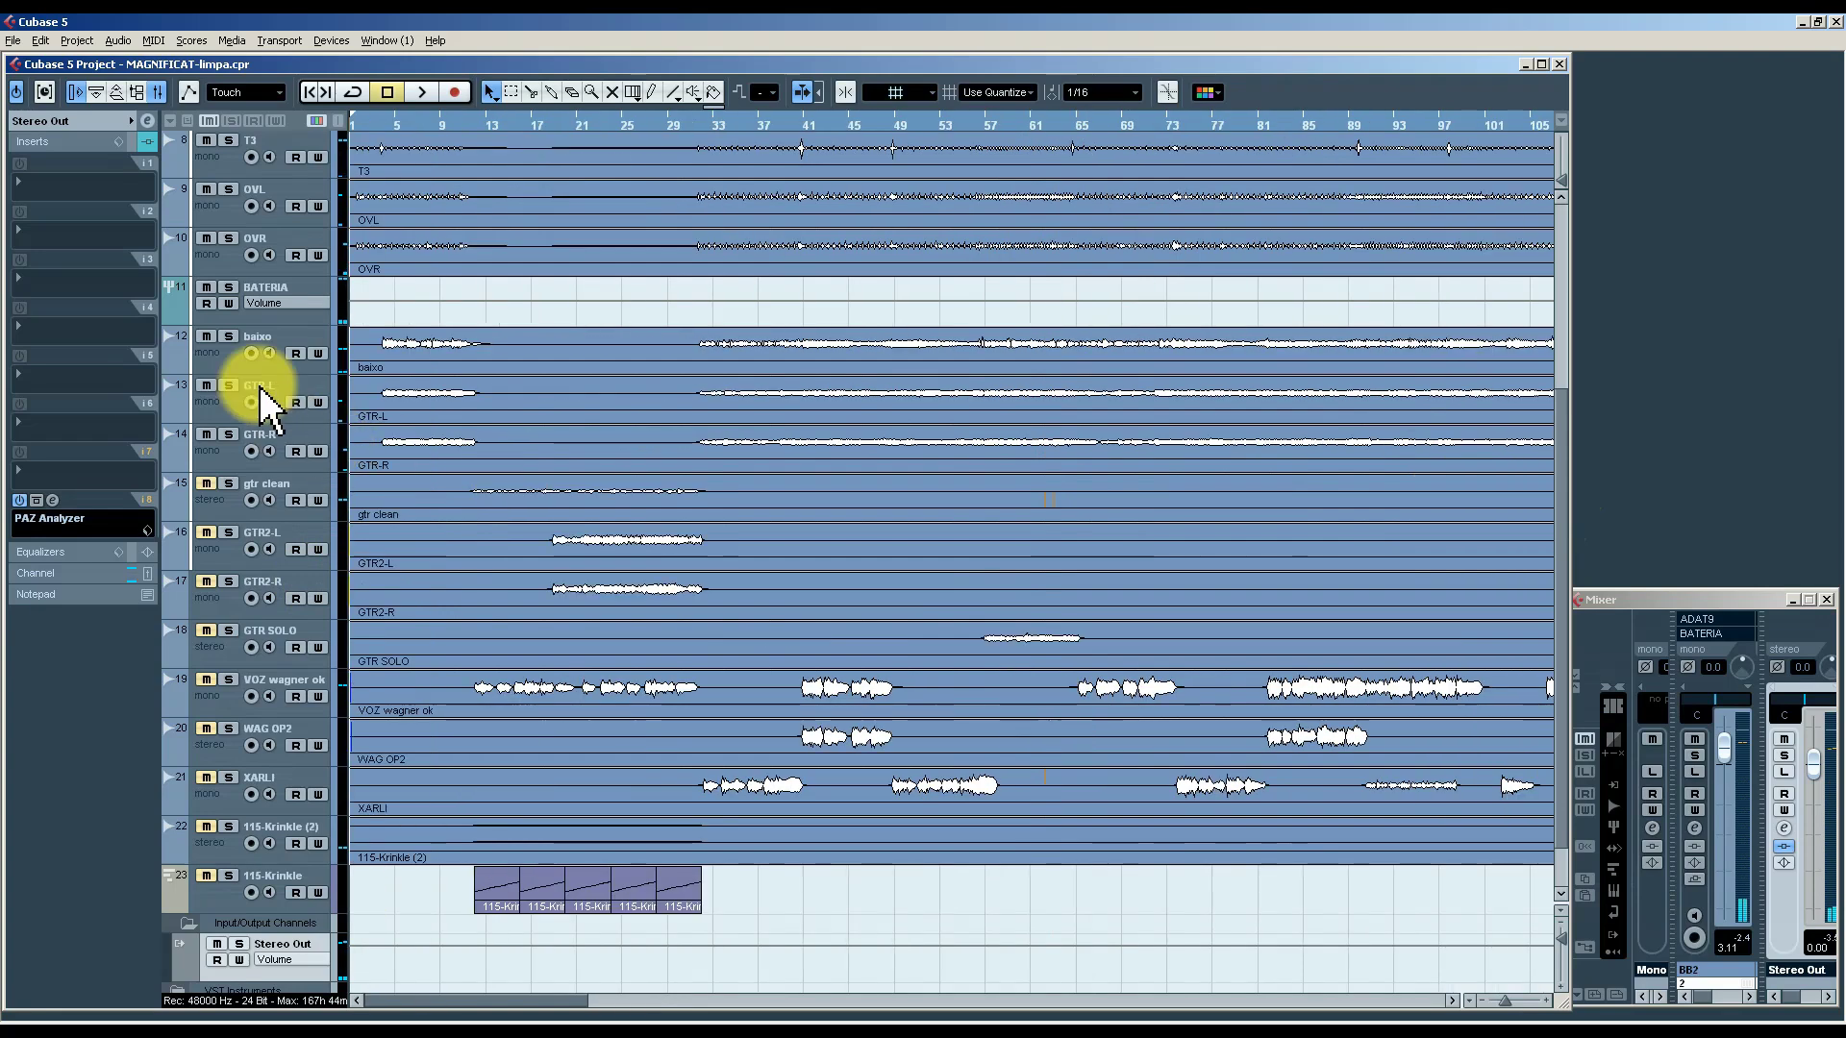
{"action": "left_click", "coordinate": [464, 123]}
{"action": "left_click", "coordinate": [227, 515]}
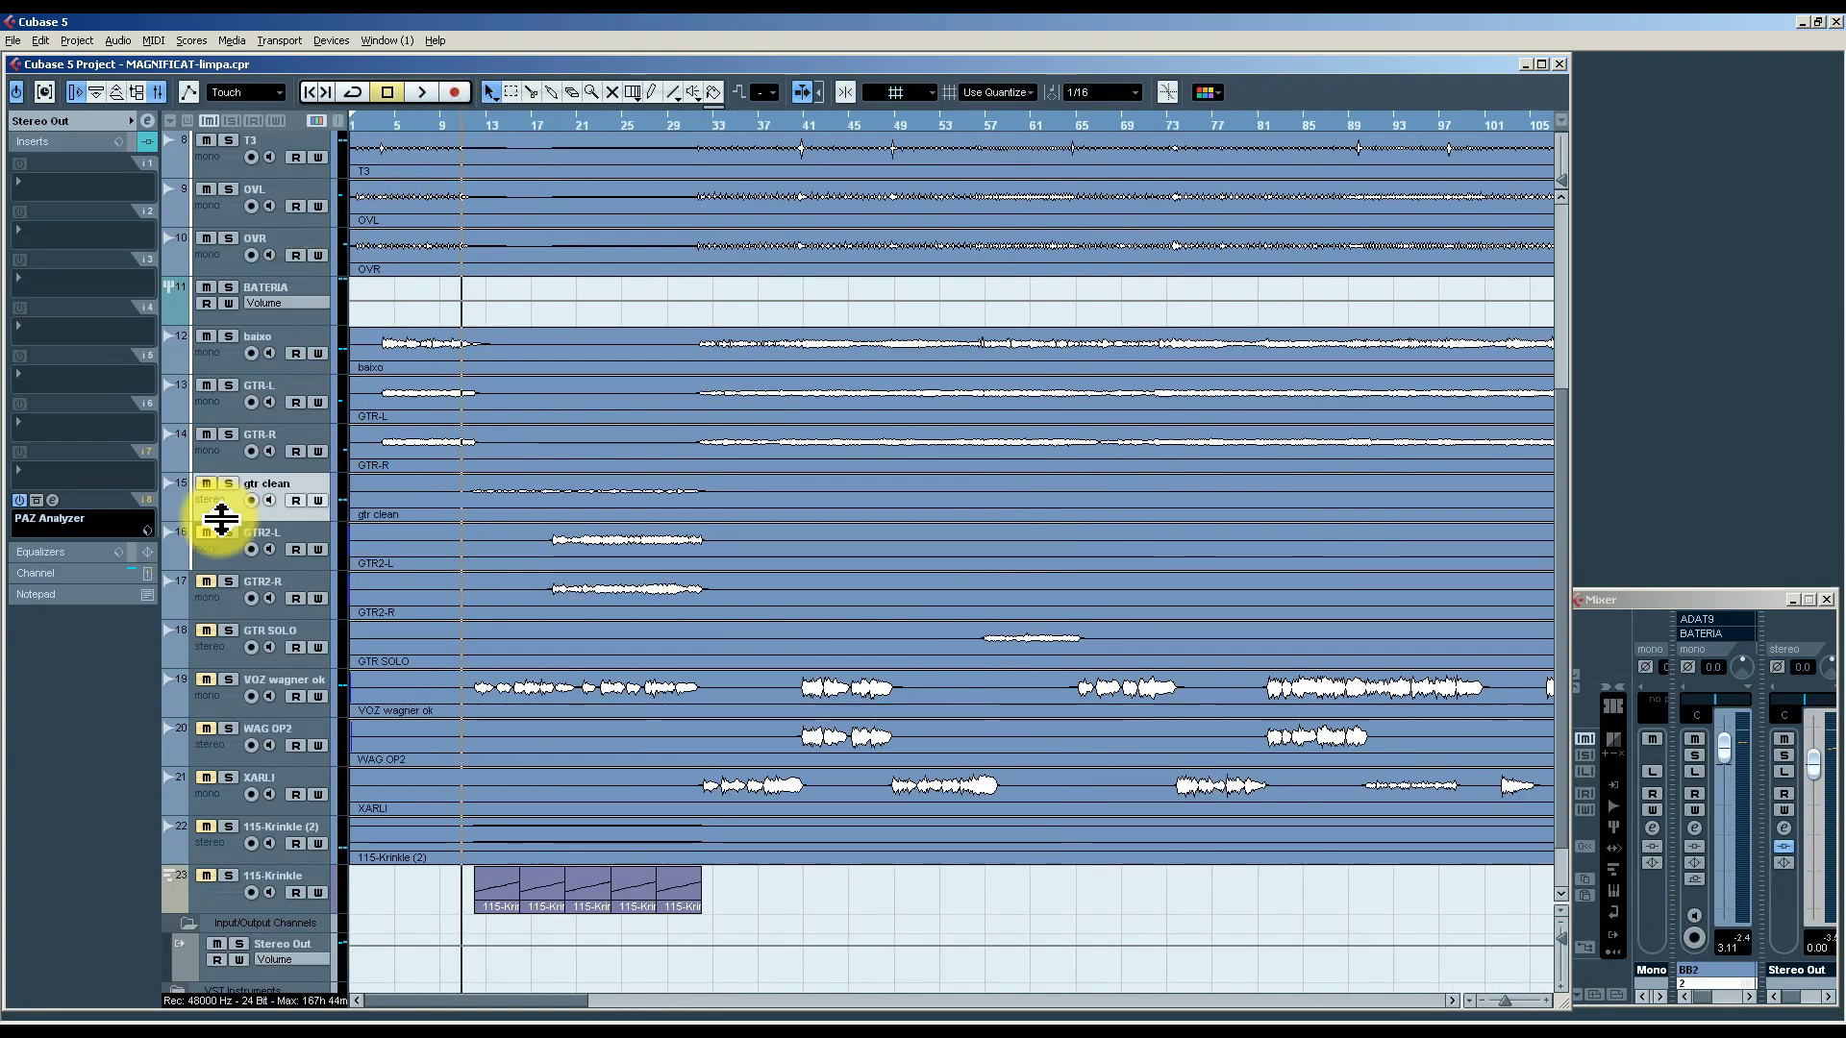
{"action": "key", "text": "space"}
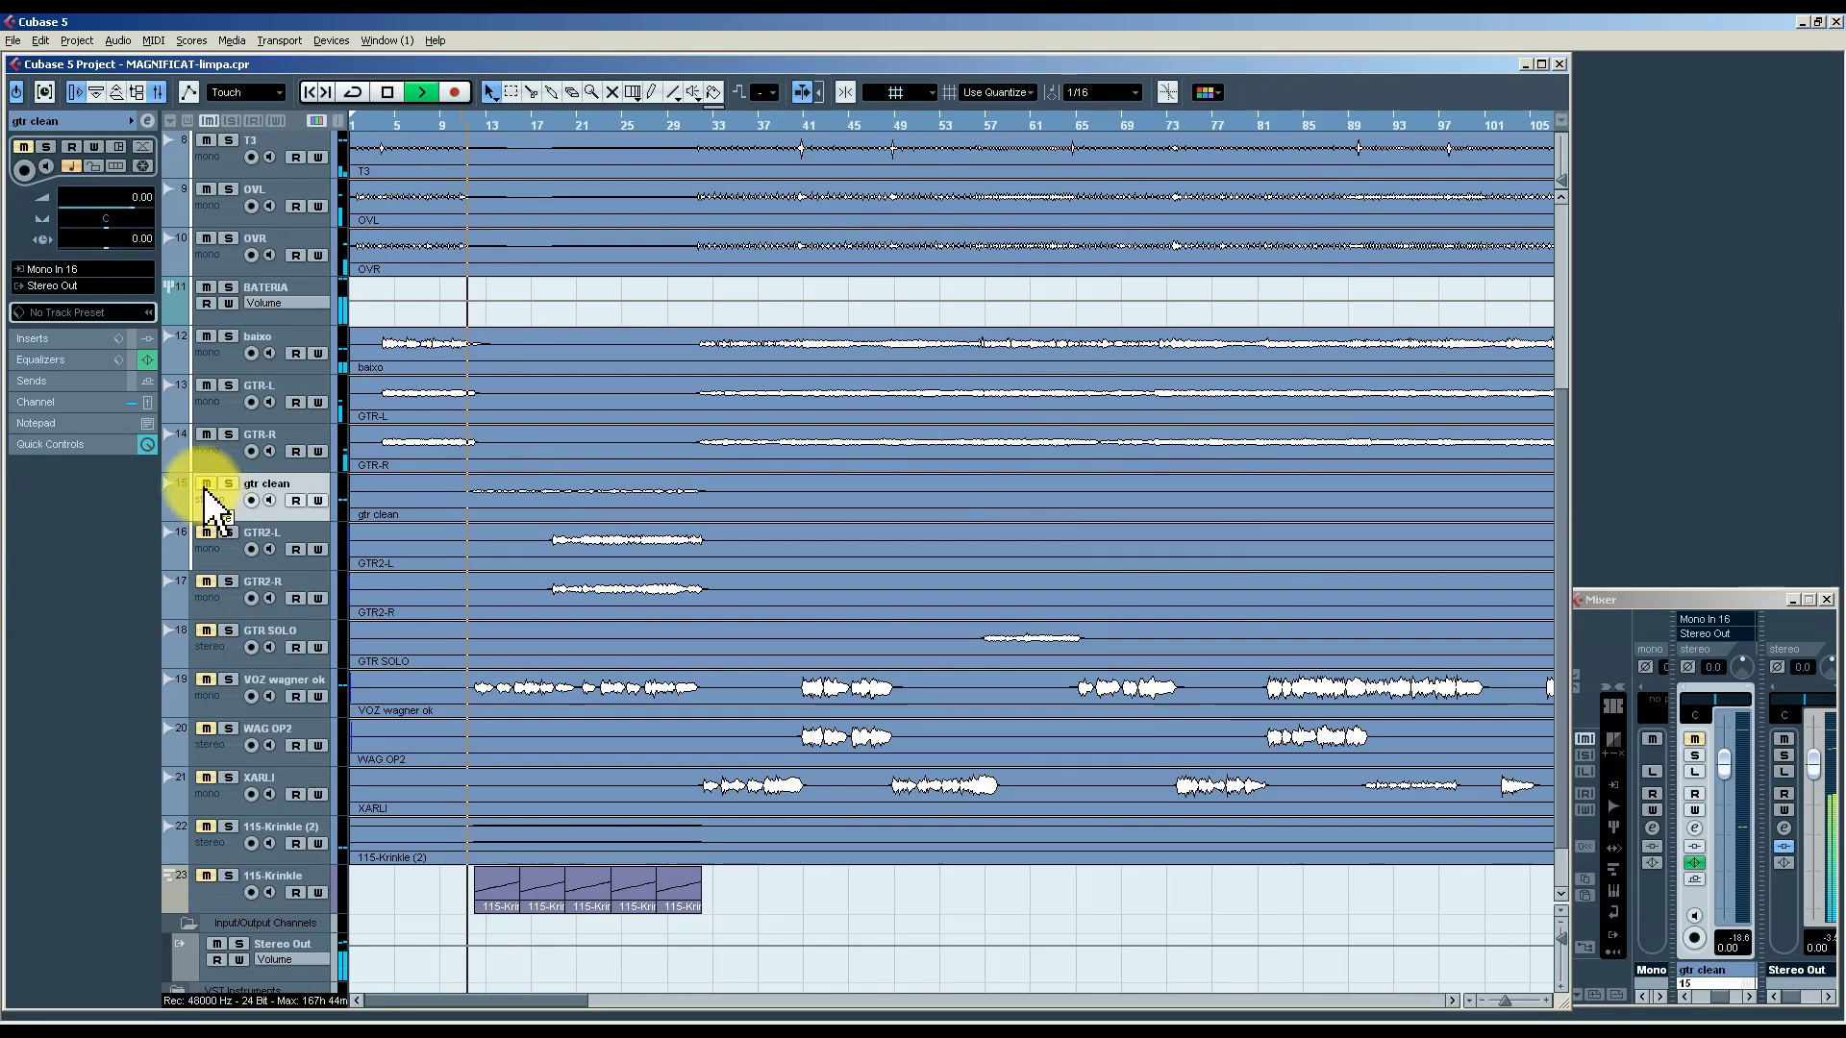
{"action": "left_click", "coordinate": [206, 483]}
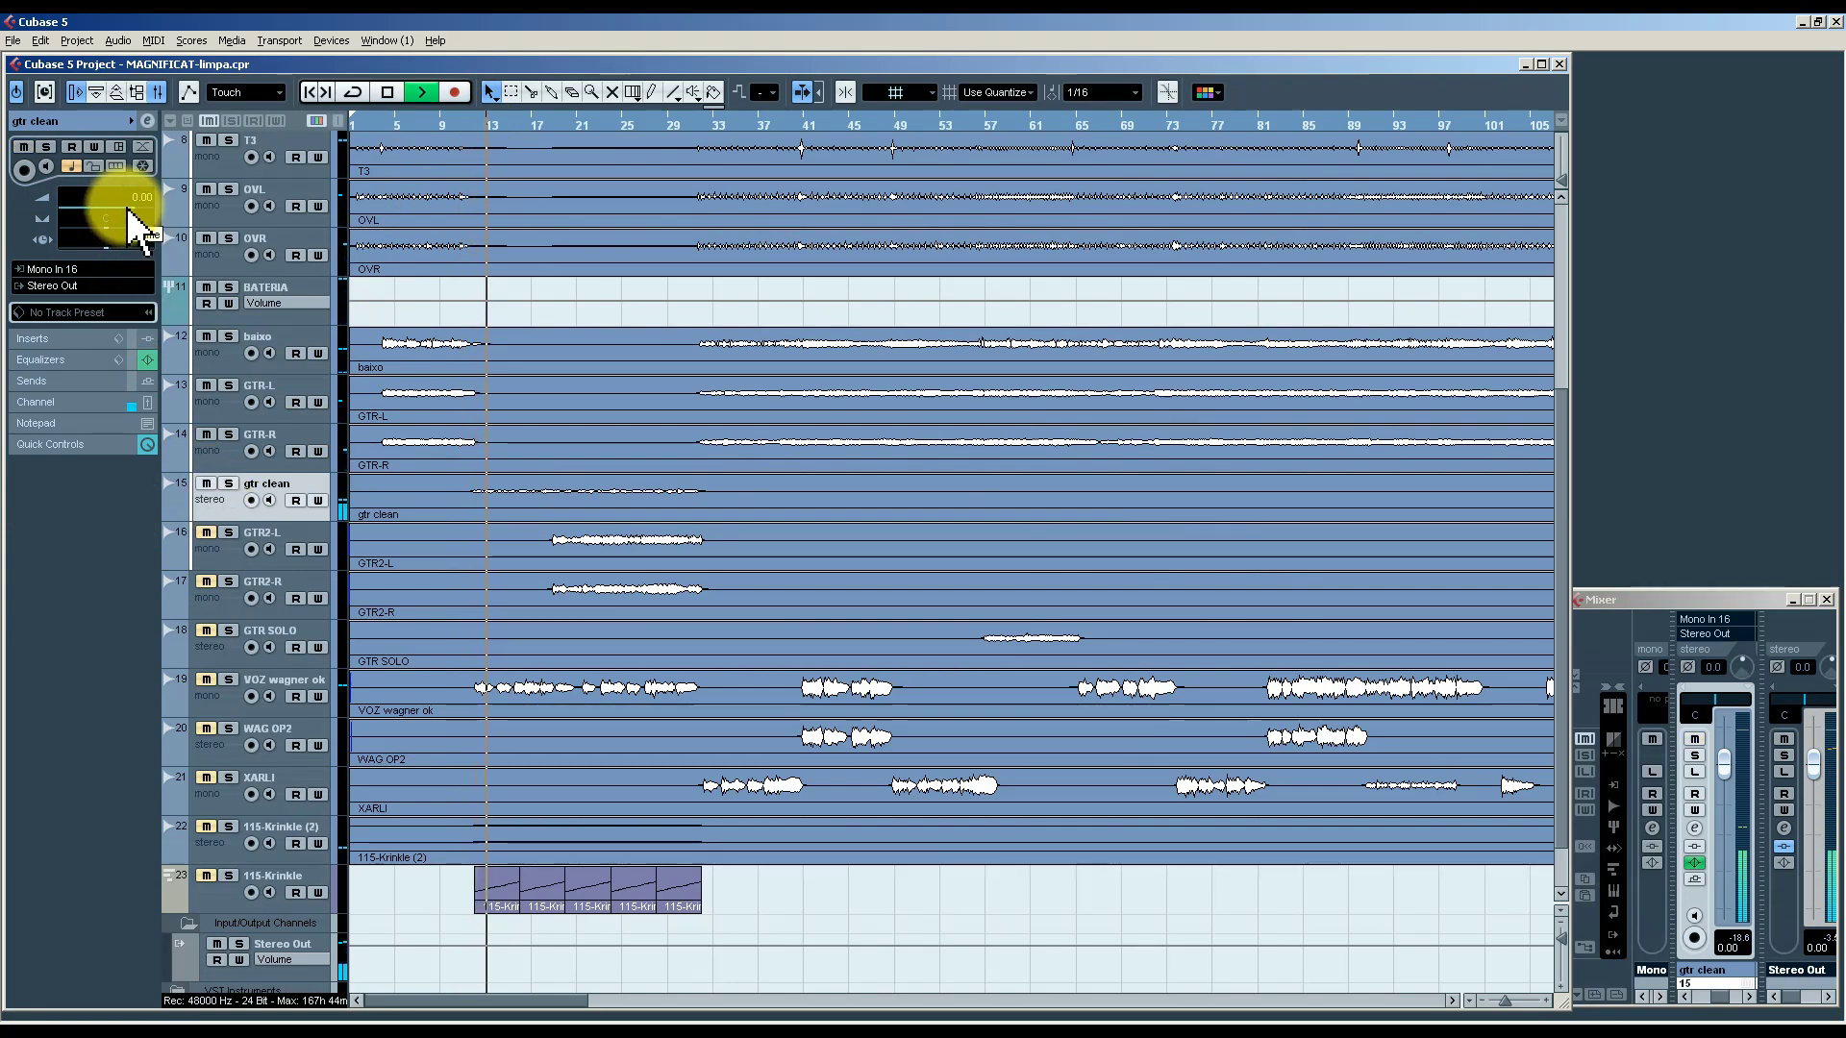
Activate the Symphonic insert on the gtr clean track and check its settings.
{"action": "left_click_drag", "start_coordinate": [129, 211], "coordinate": [129, 213]}
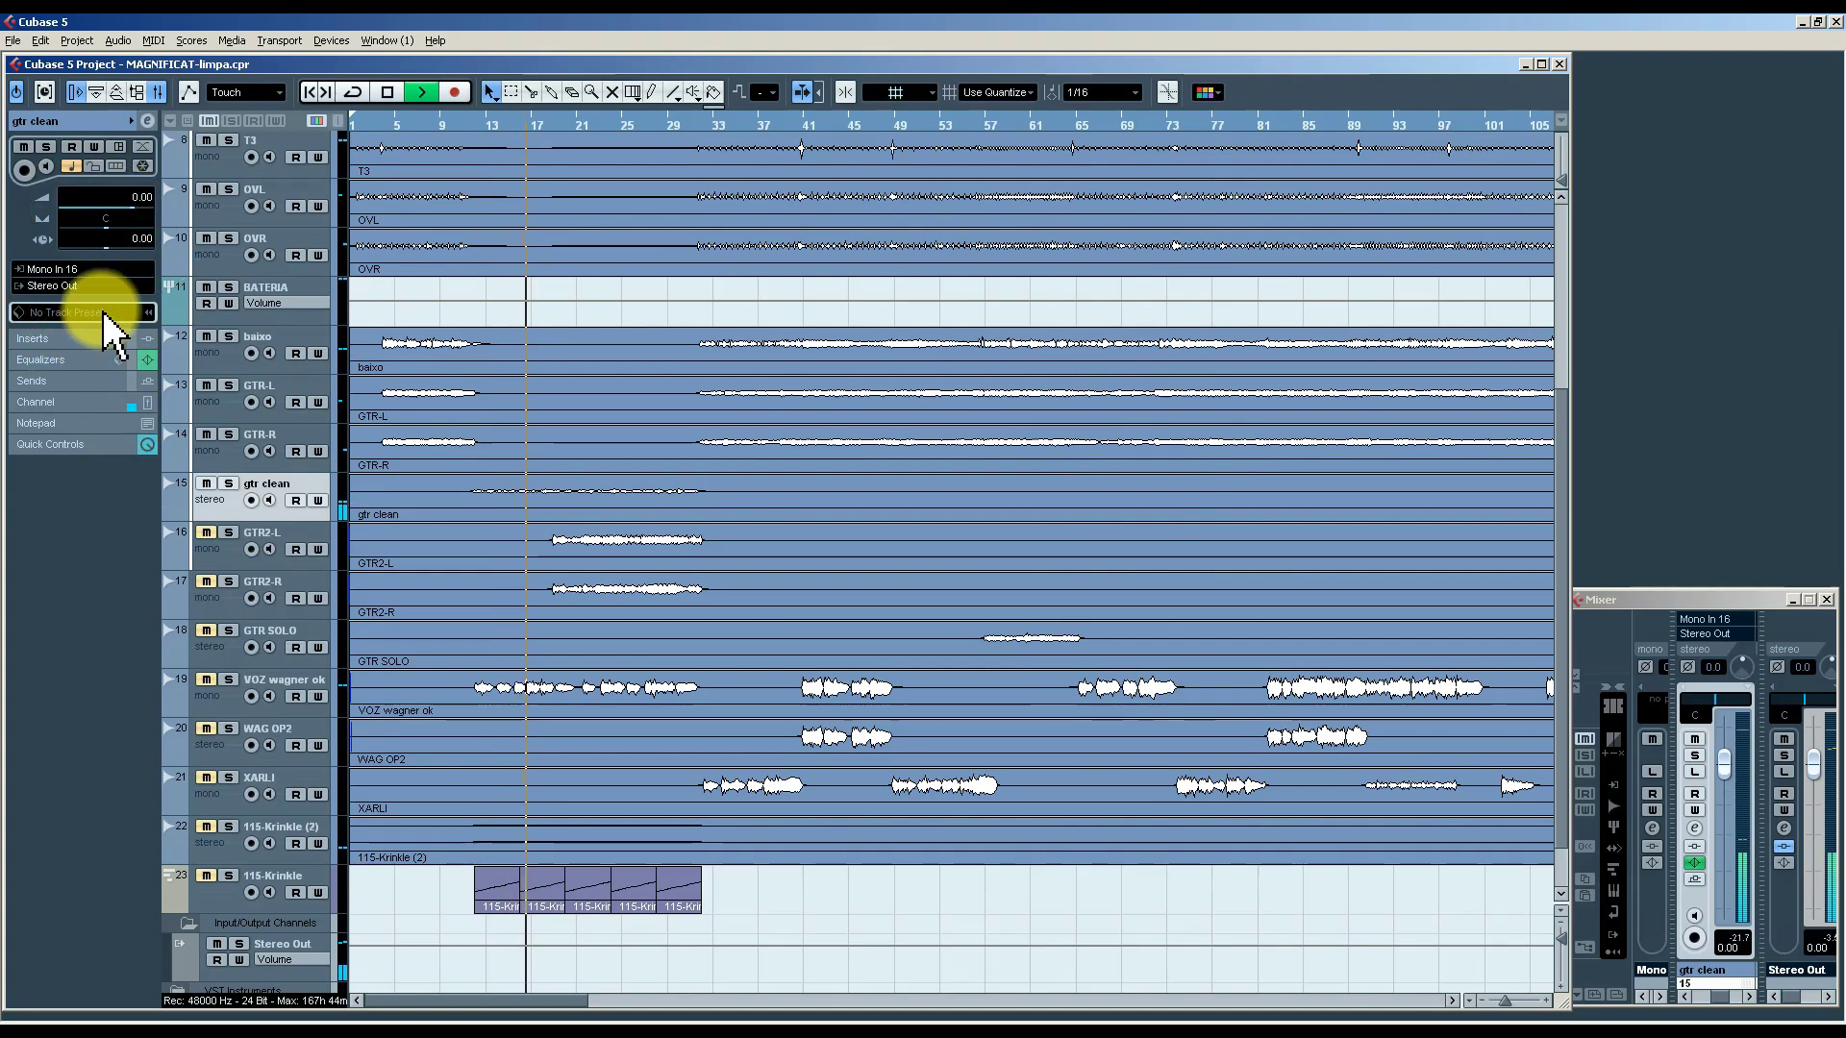
{"action": "left_click", "coordinate": [77, 342]}
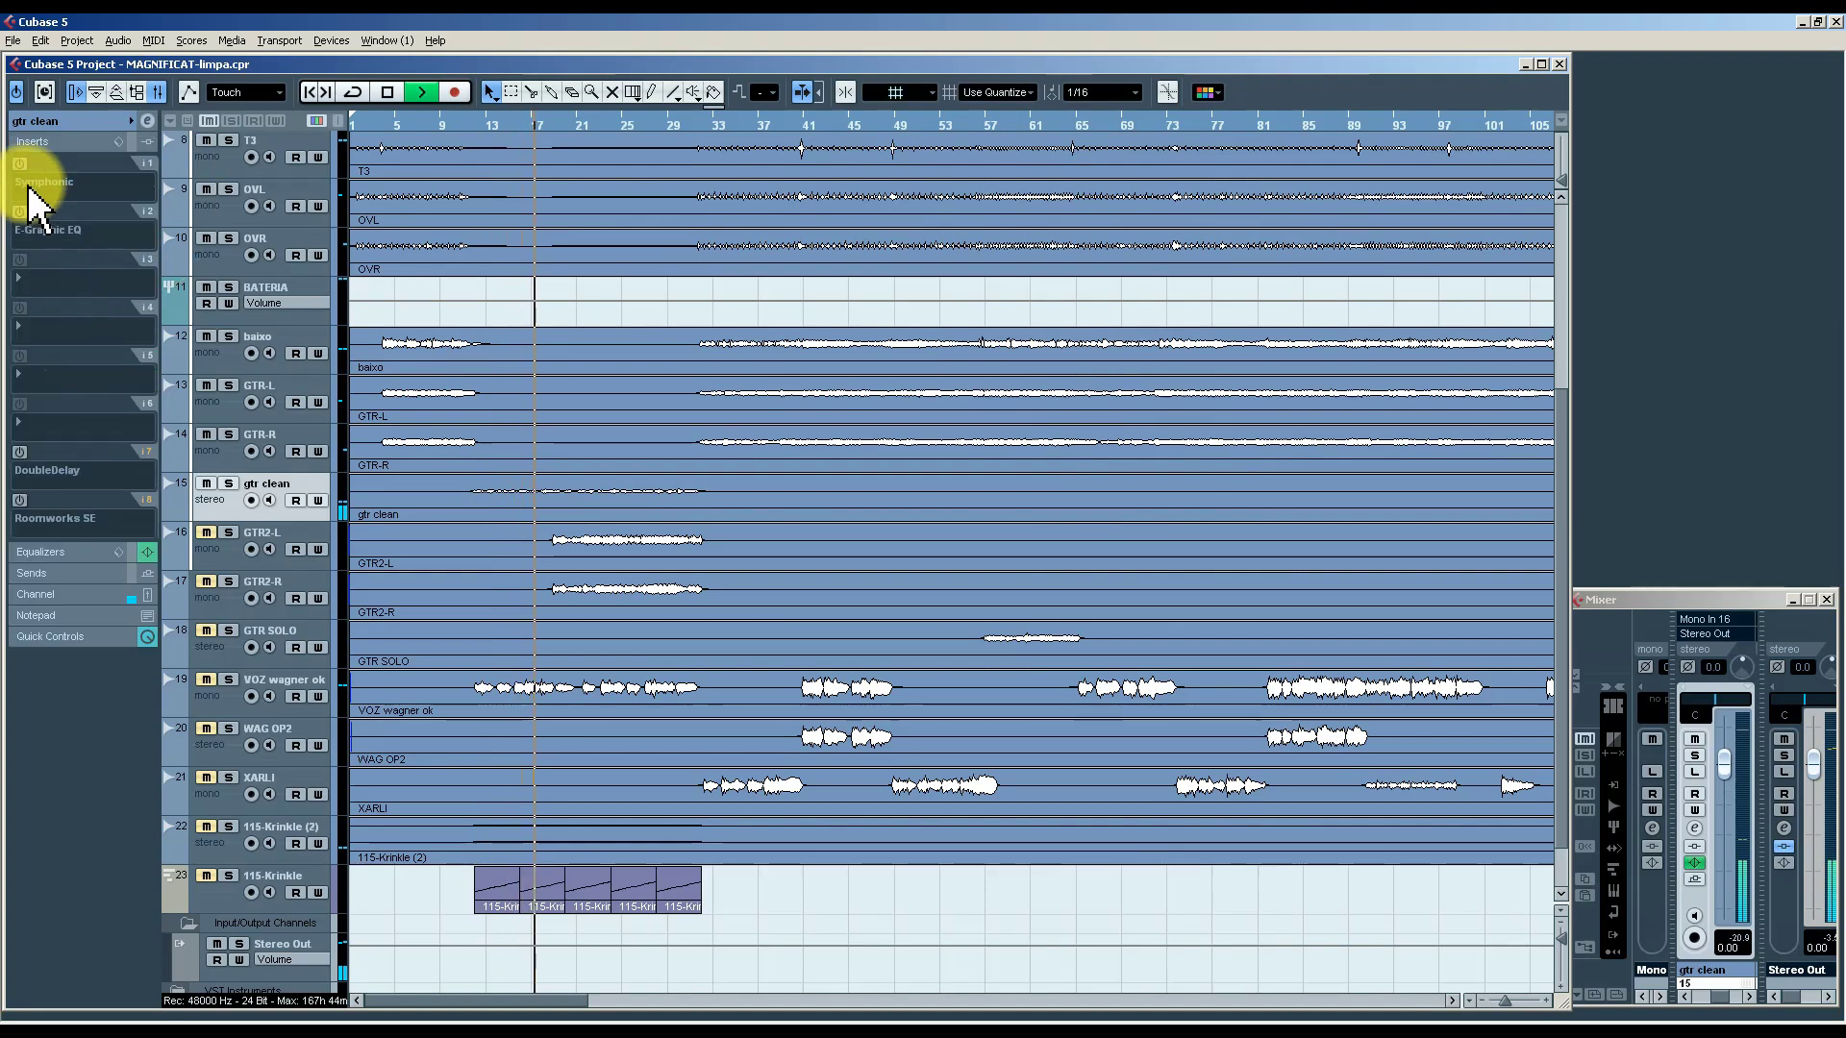
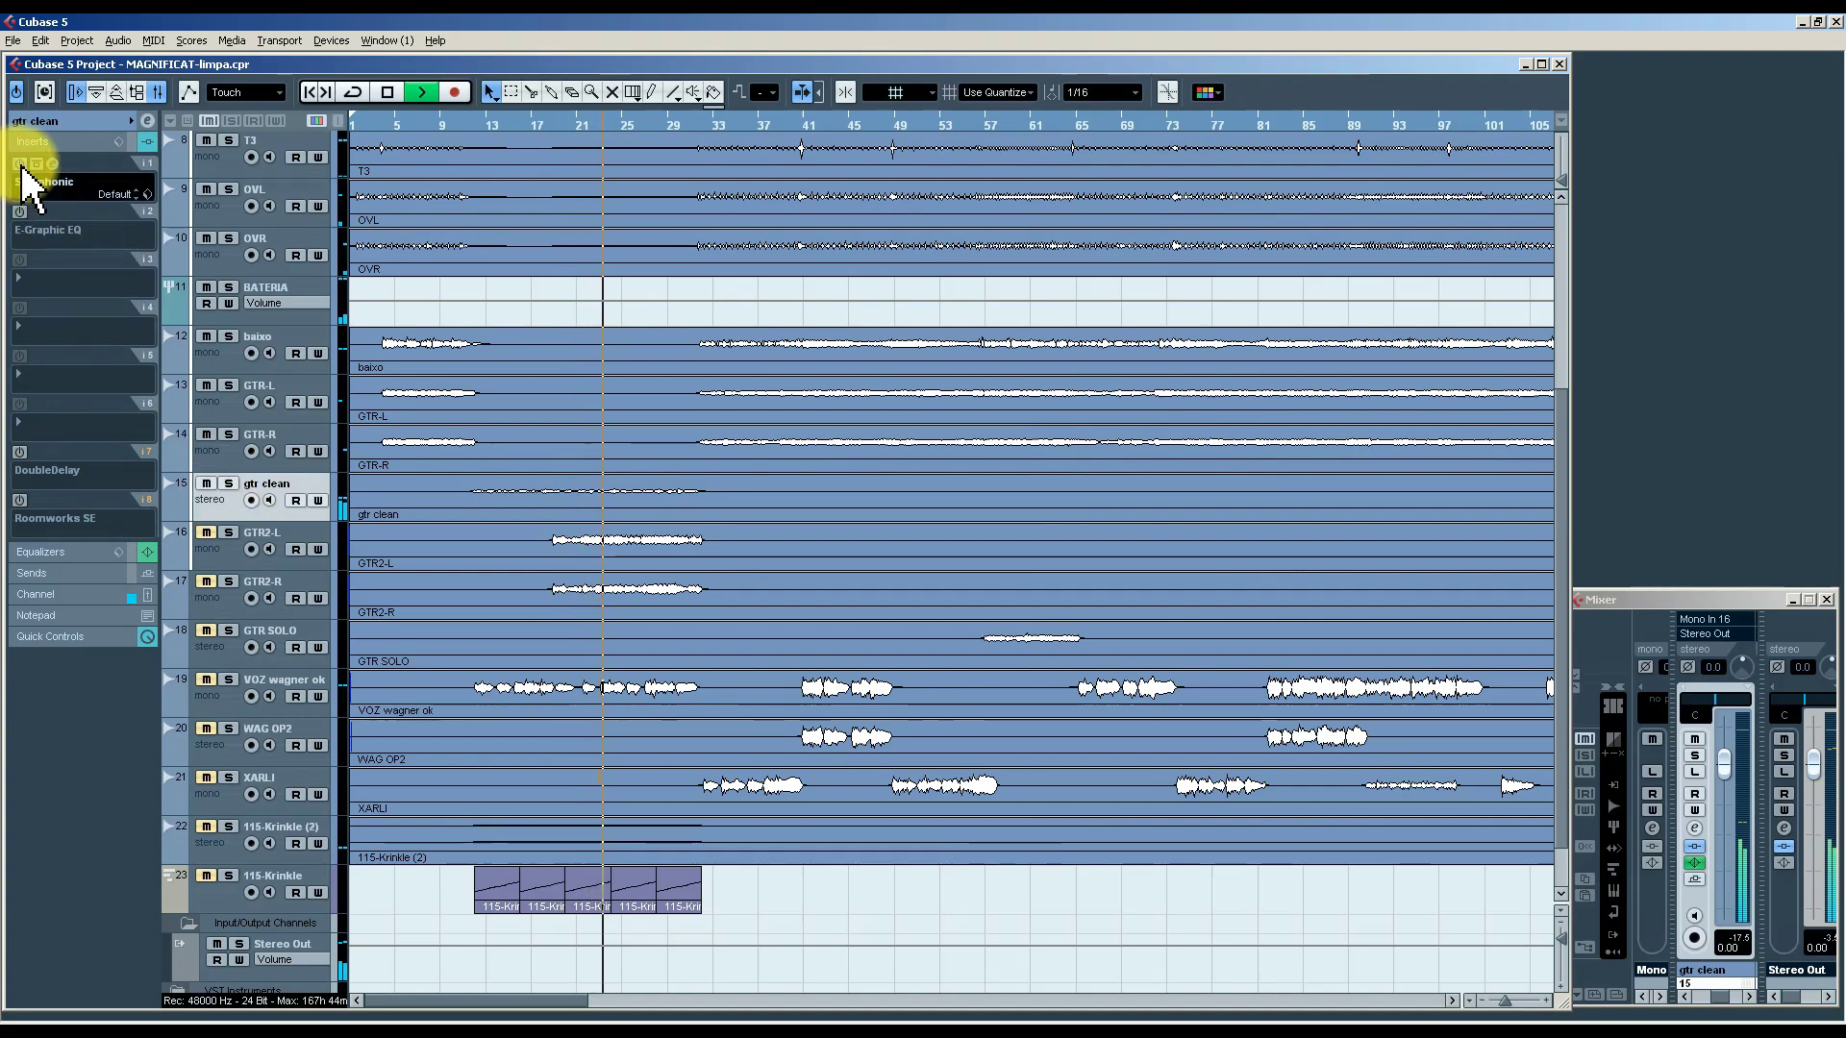
{"action": "left_click", "coordinate": [53, 164]}
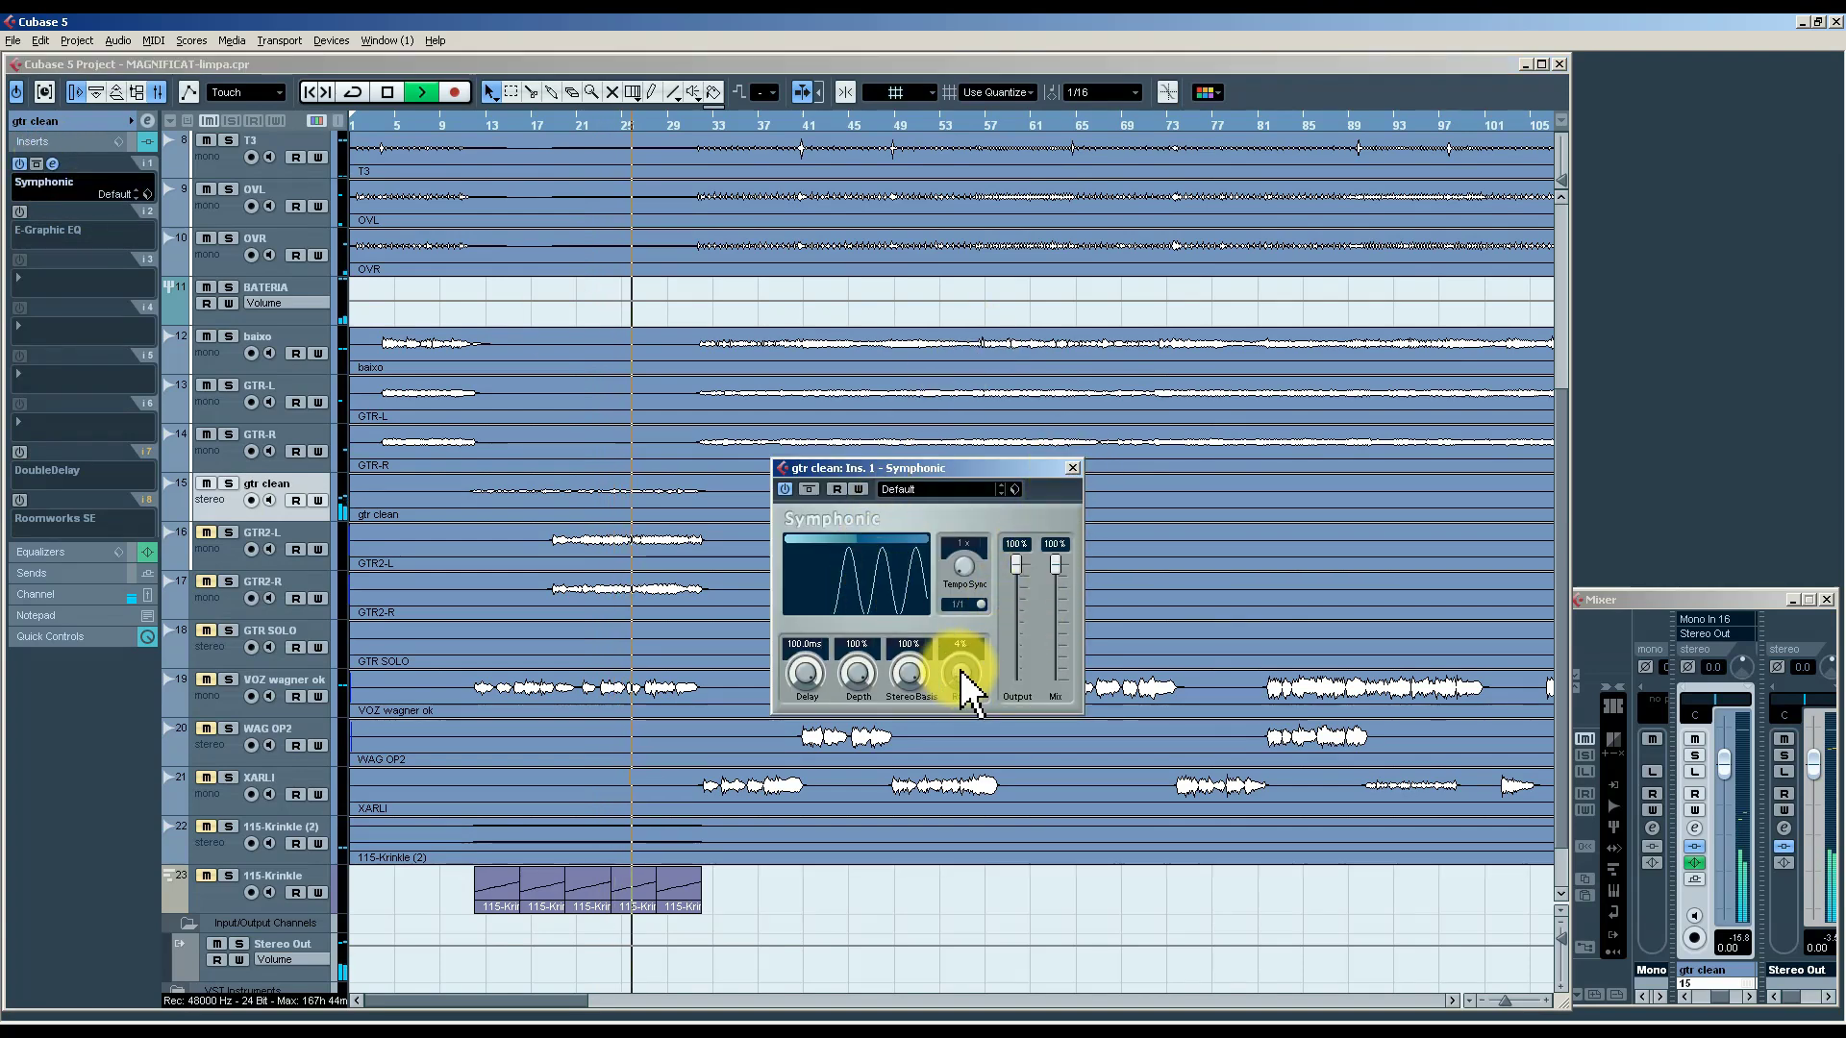
{"action": "left_click", "coordinate": [1072, 467]}
Activate the E-Graphic EQ insert on the gtr clean track and check its band settings.
{"action": "left_click", "coordinate": [19, 212]}
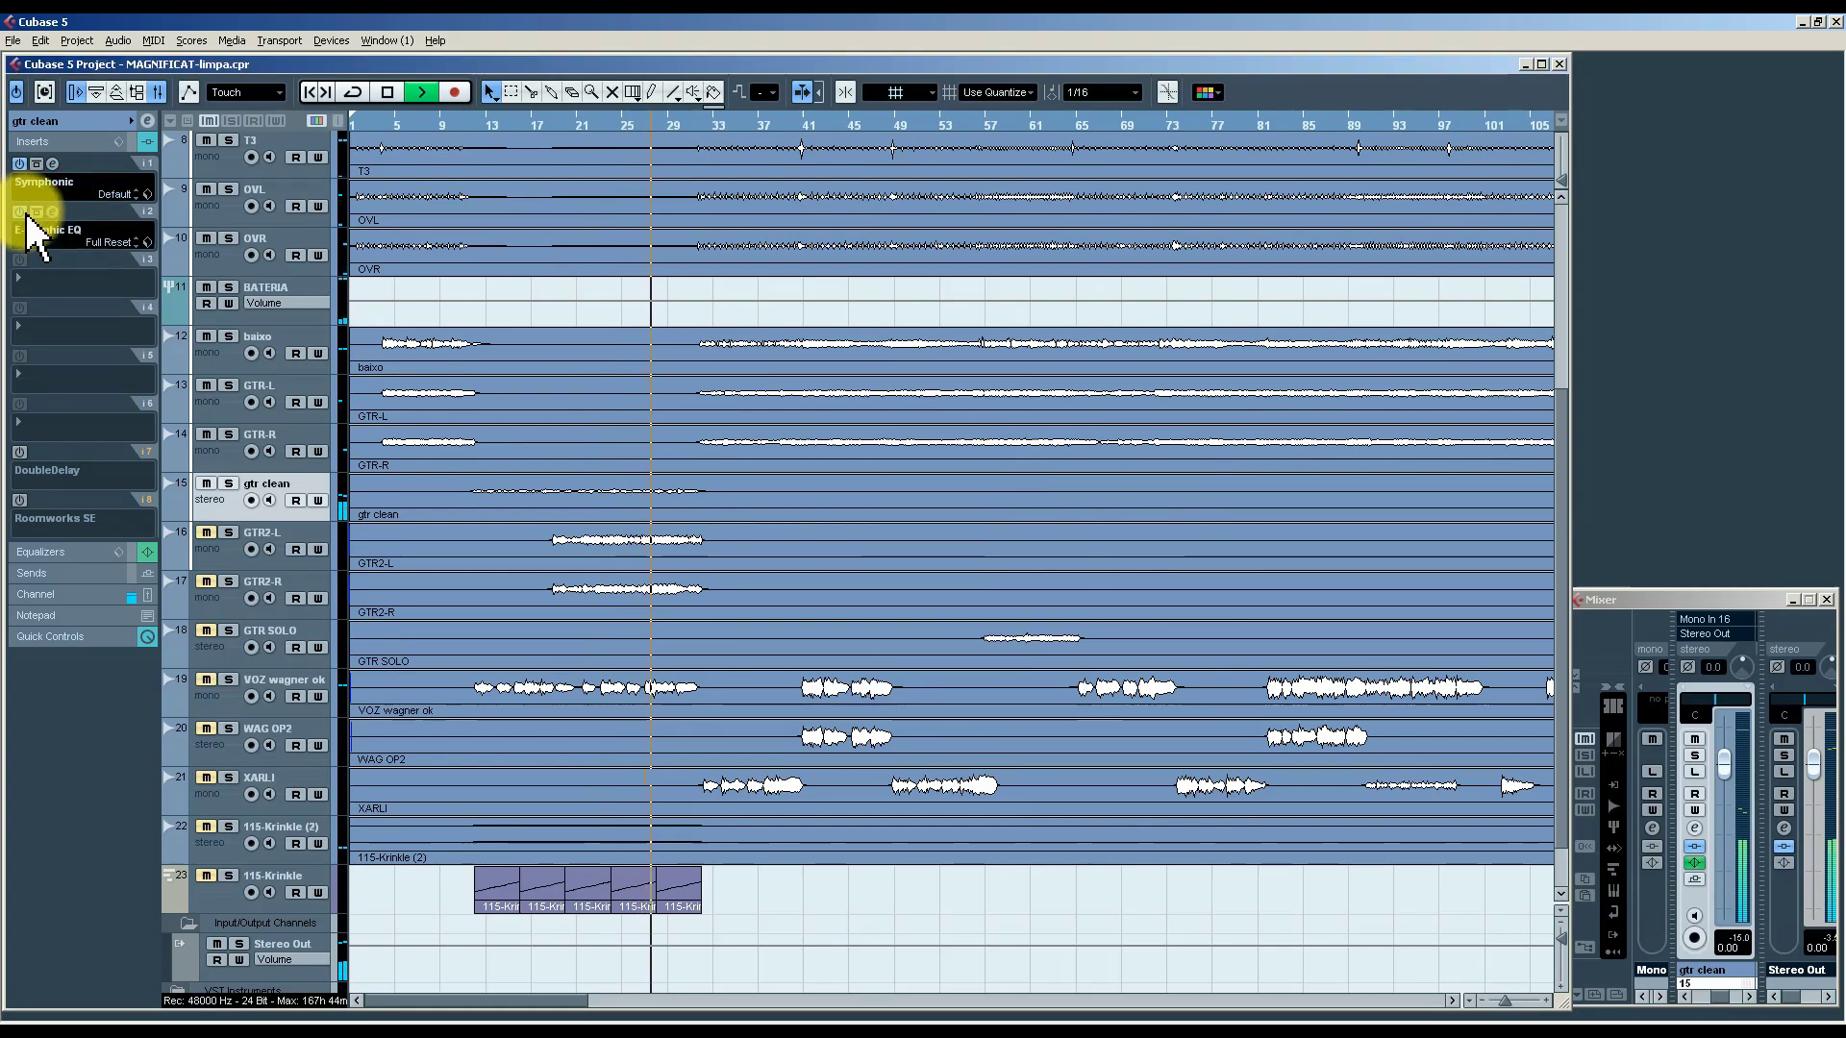
{"action": "left_click", "coordinate": [52, 212]}
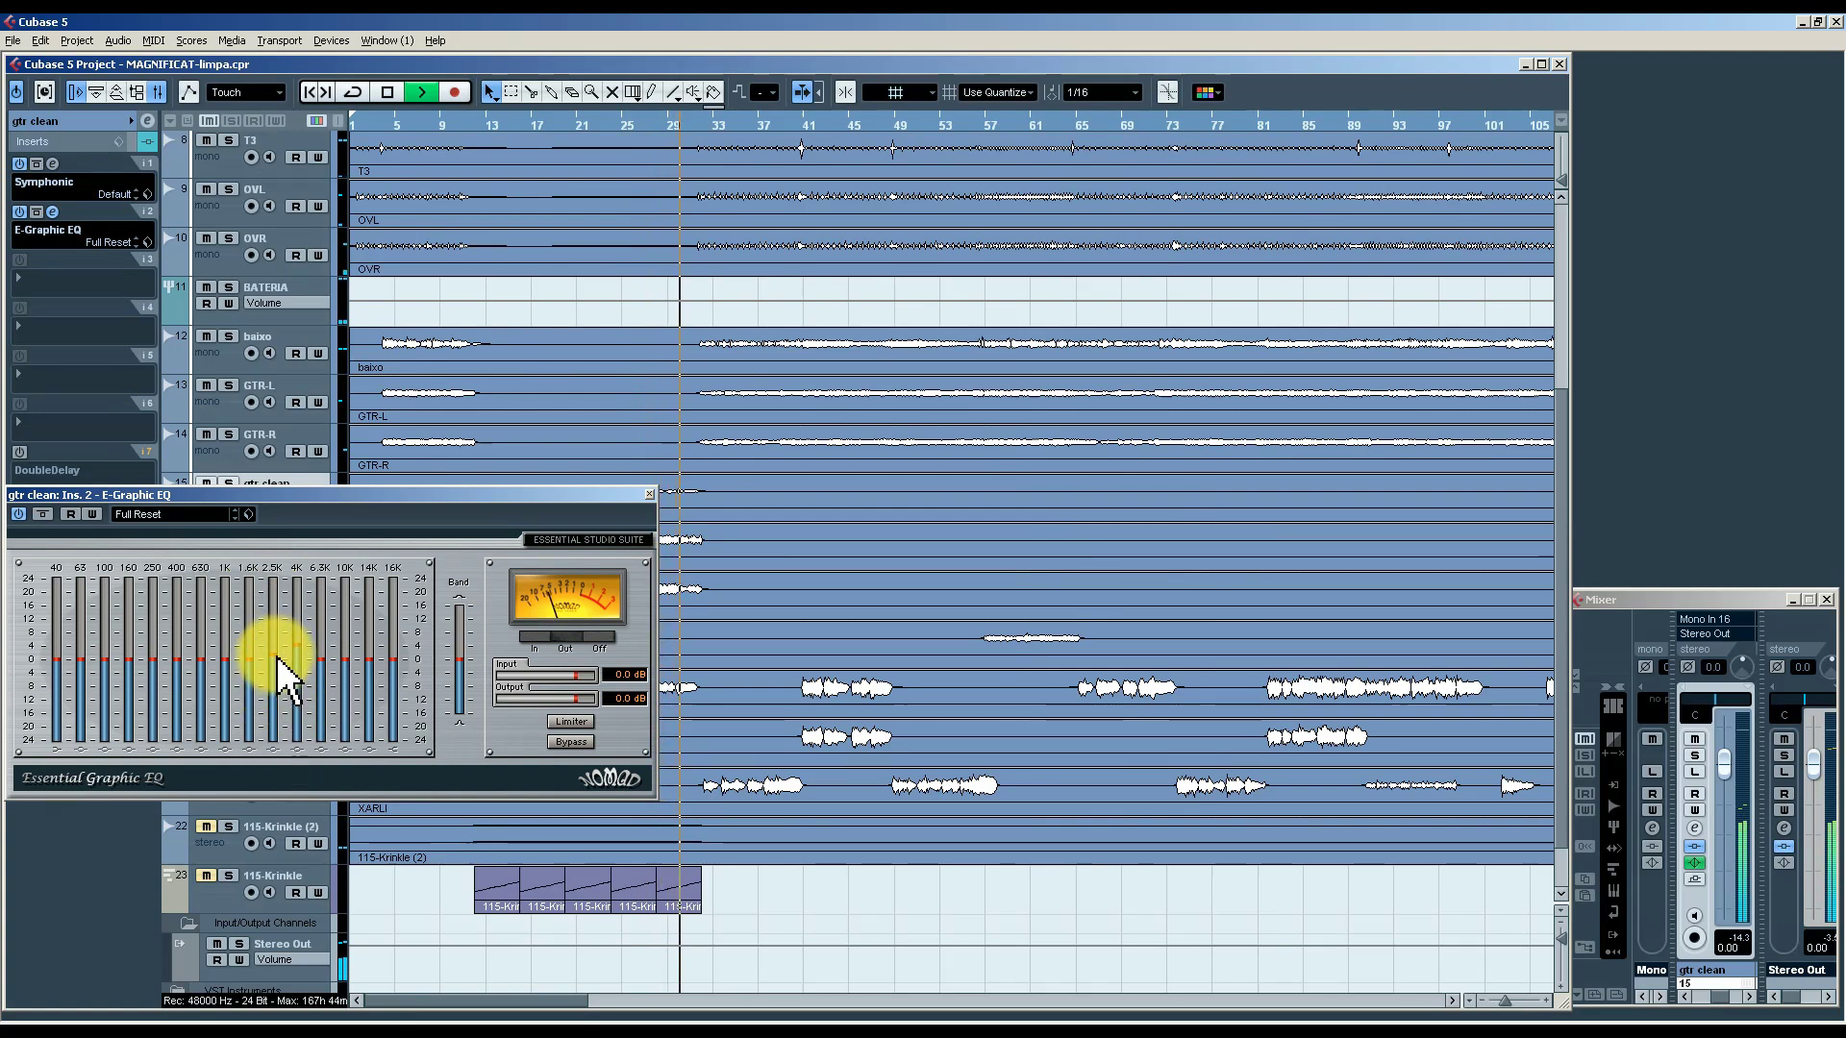
{"action": "left_click", "coordinate": [650, 495]}
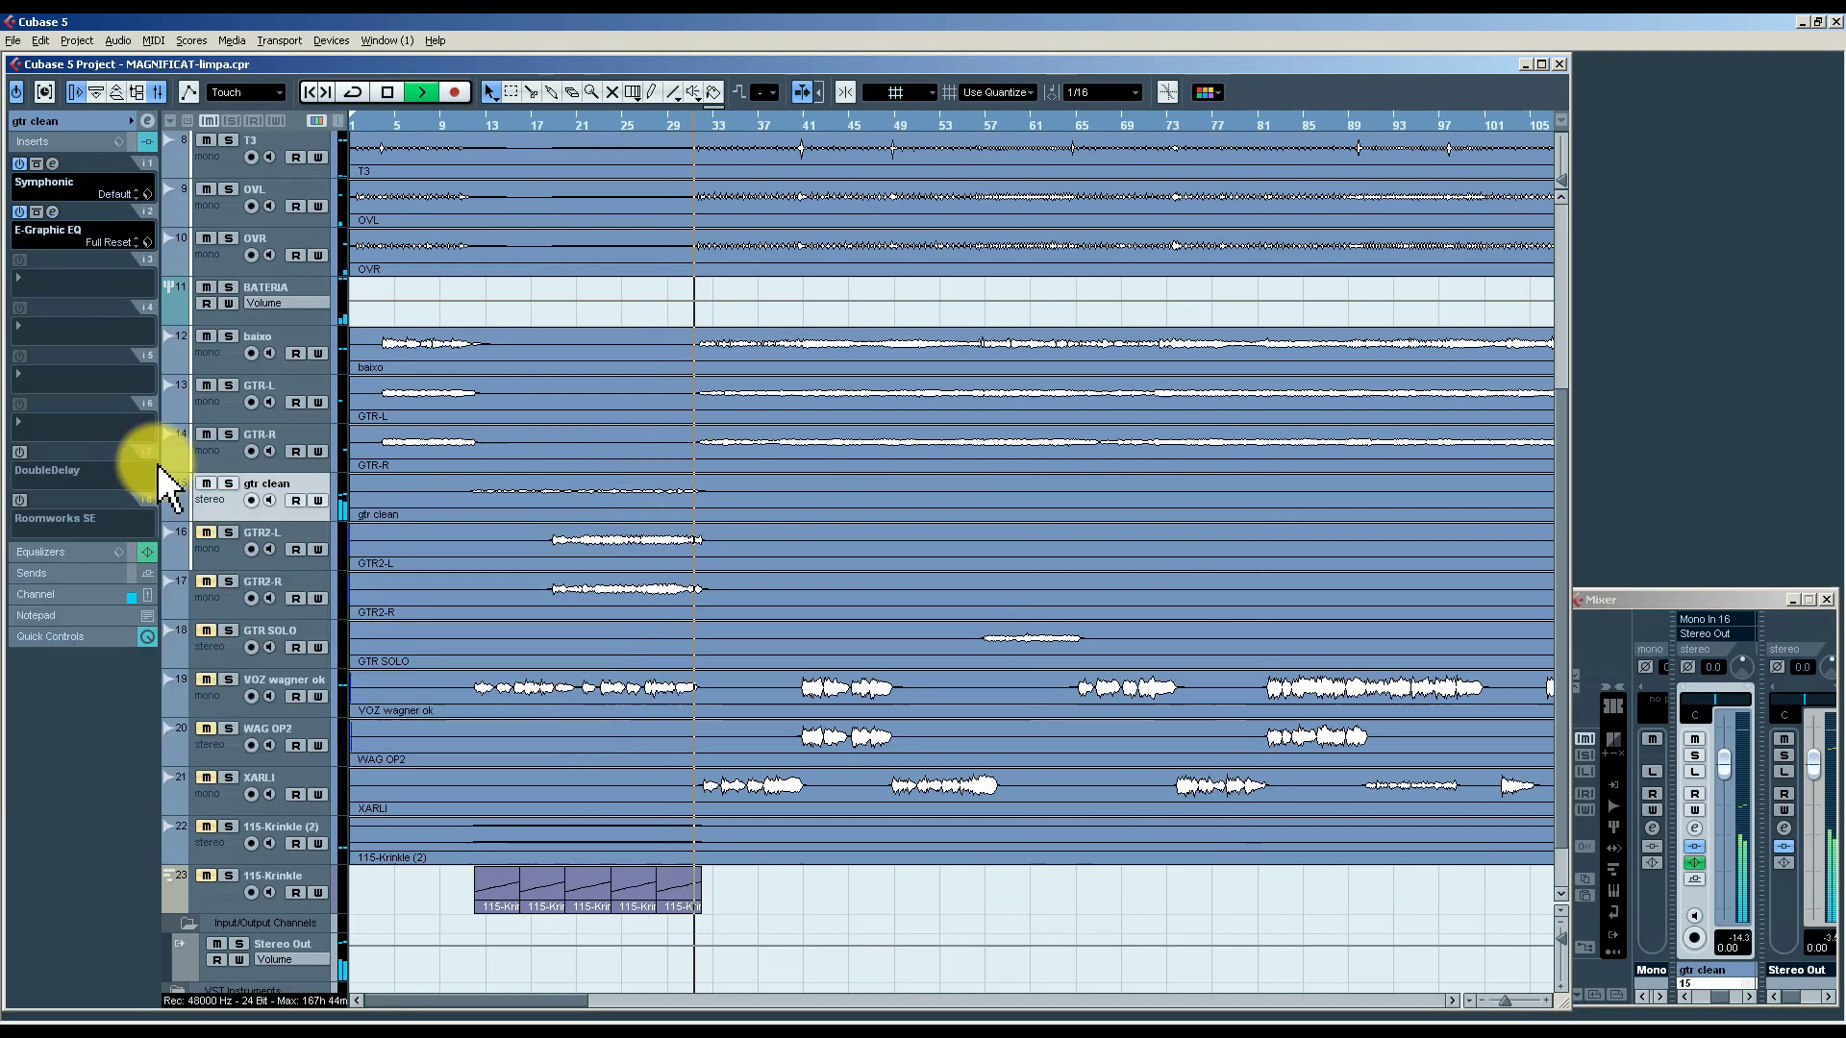
Check the gtr clean channel's equalizer settings and set the track's volume to -2.00.
{"action": "left_click", "coordinate": [152, 122]}
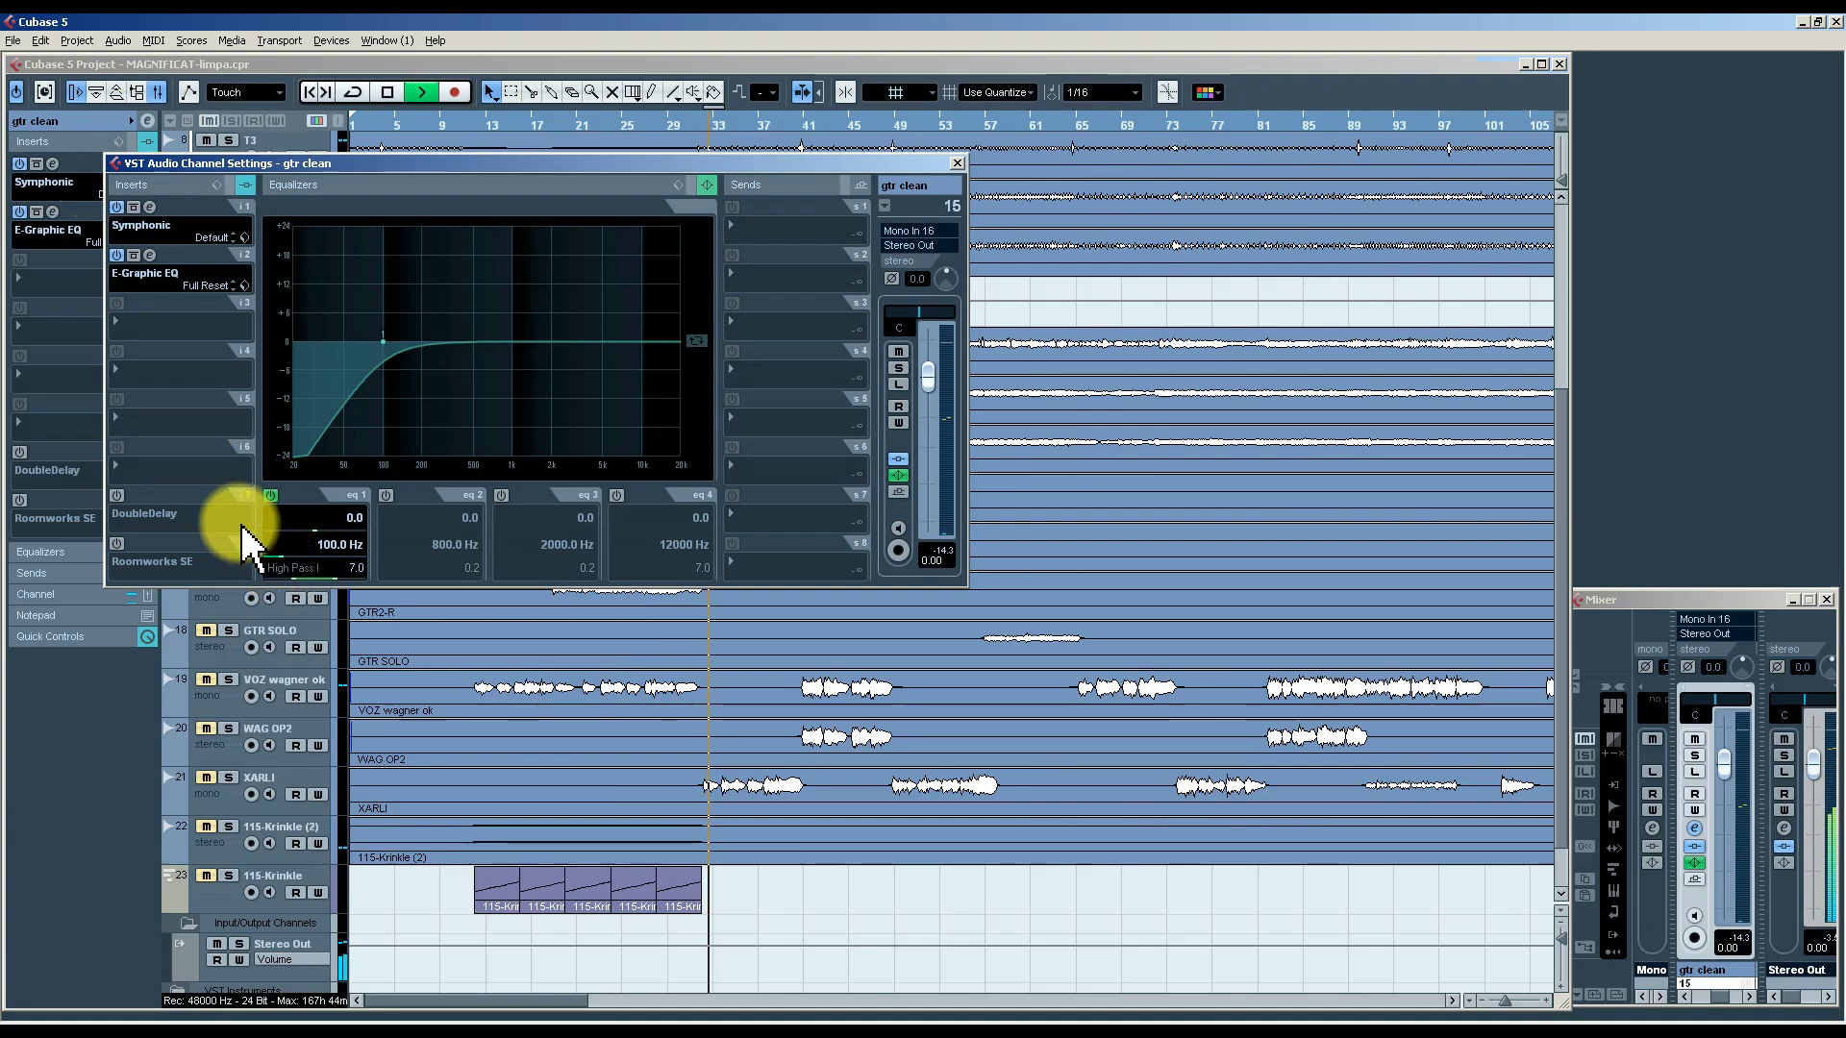
{"action": "left_click", "coordinate": [958, 164]}
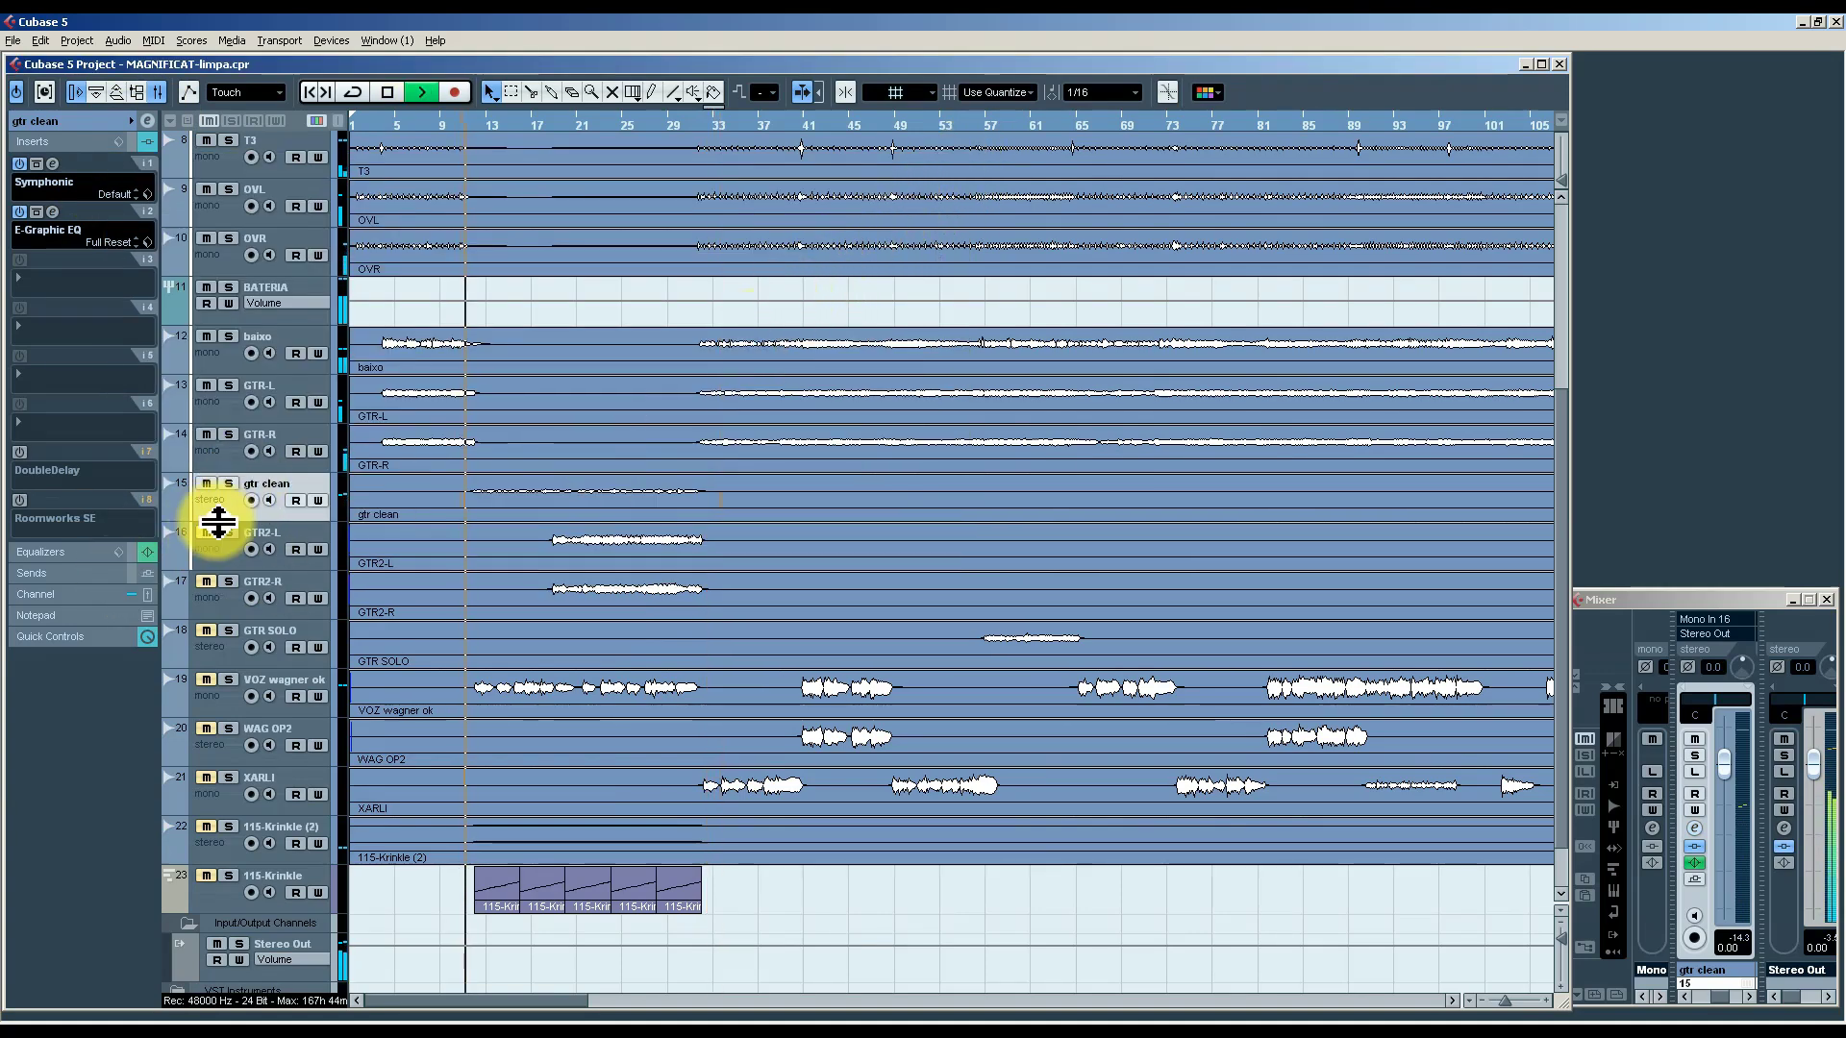
{"action": "left_click", "coordinate": [84, 122]}
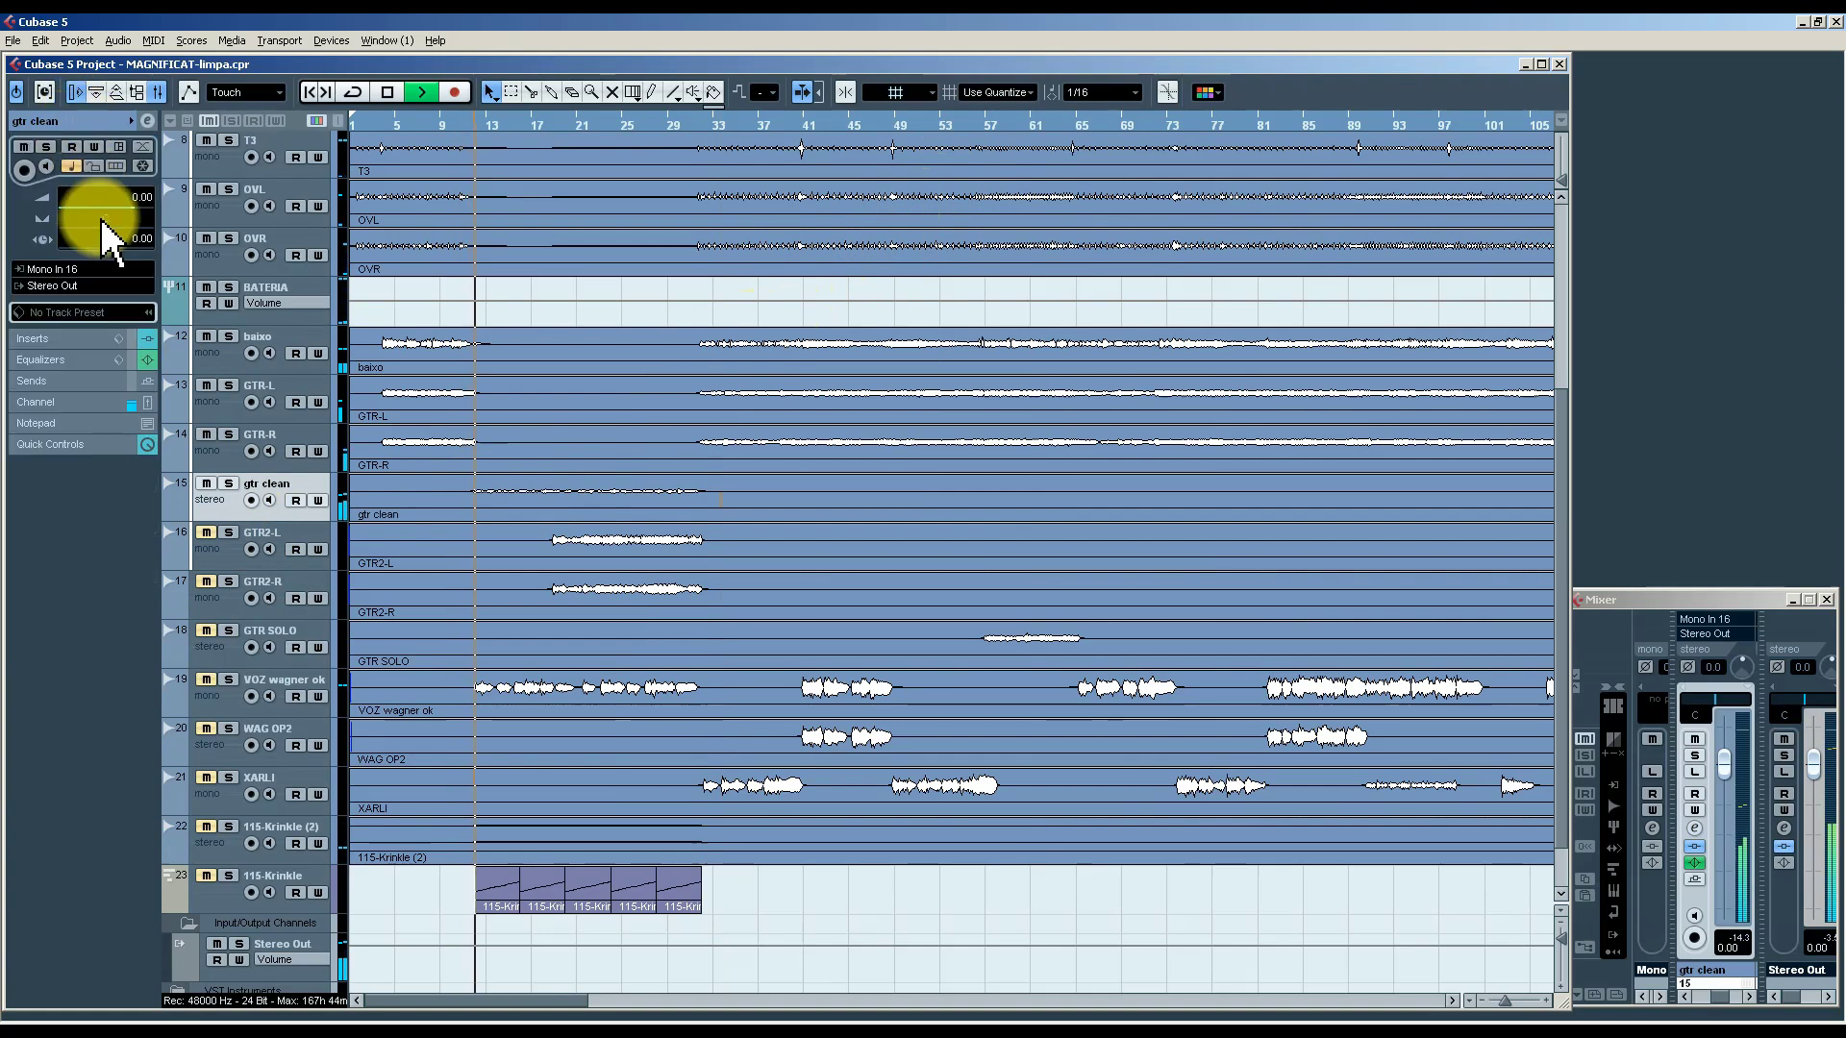
{"action": "left_click_drag", "start_coordinate": [136, 227], "coordinate": [135, 216]}
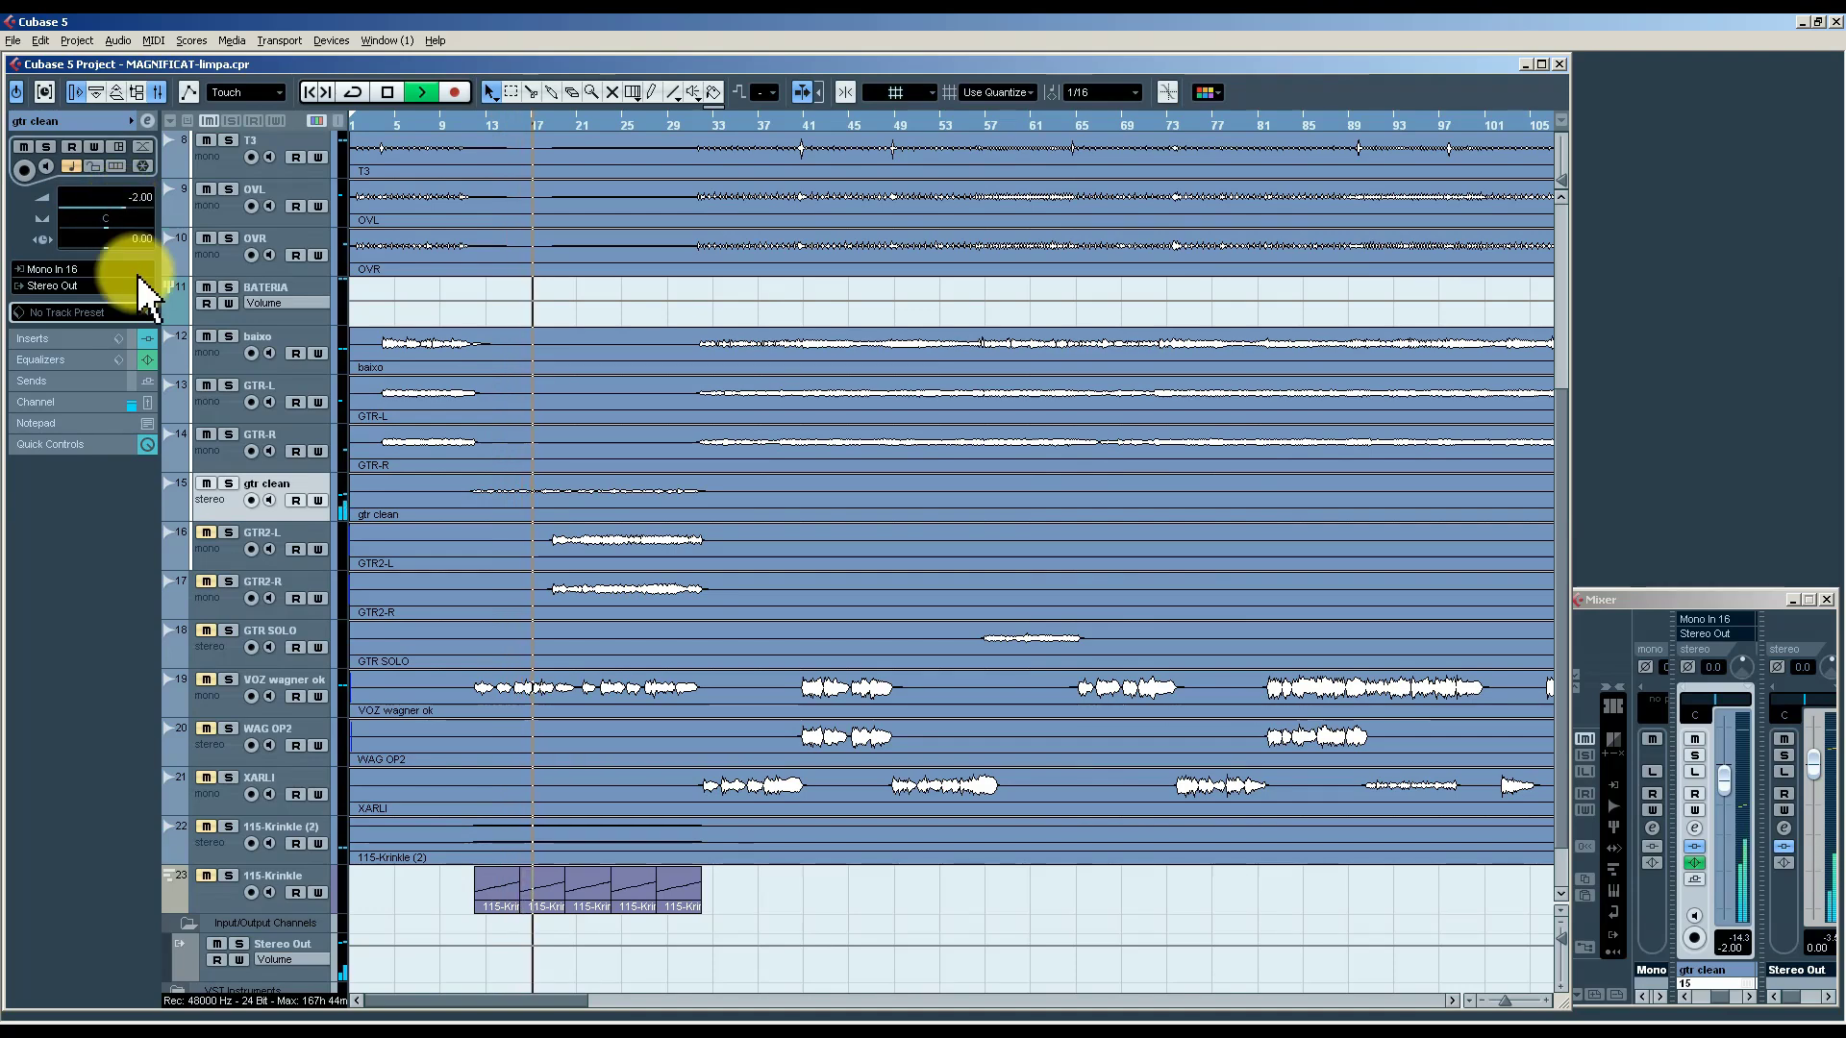
Unmute the GTR2-L and GTR2-R tracks and pan them fully left and fully right.
{"action": "left_click", "coordinate": [214, 550]}
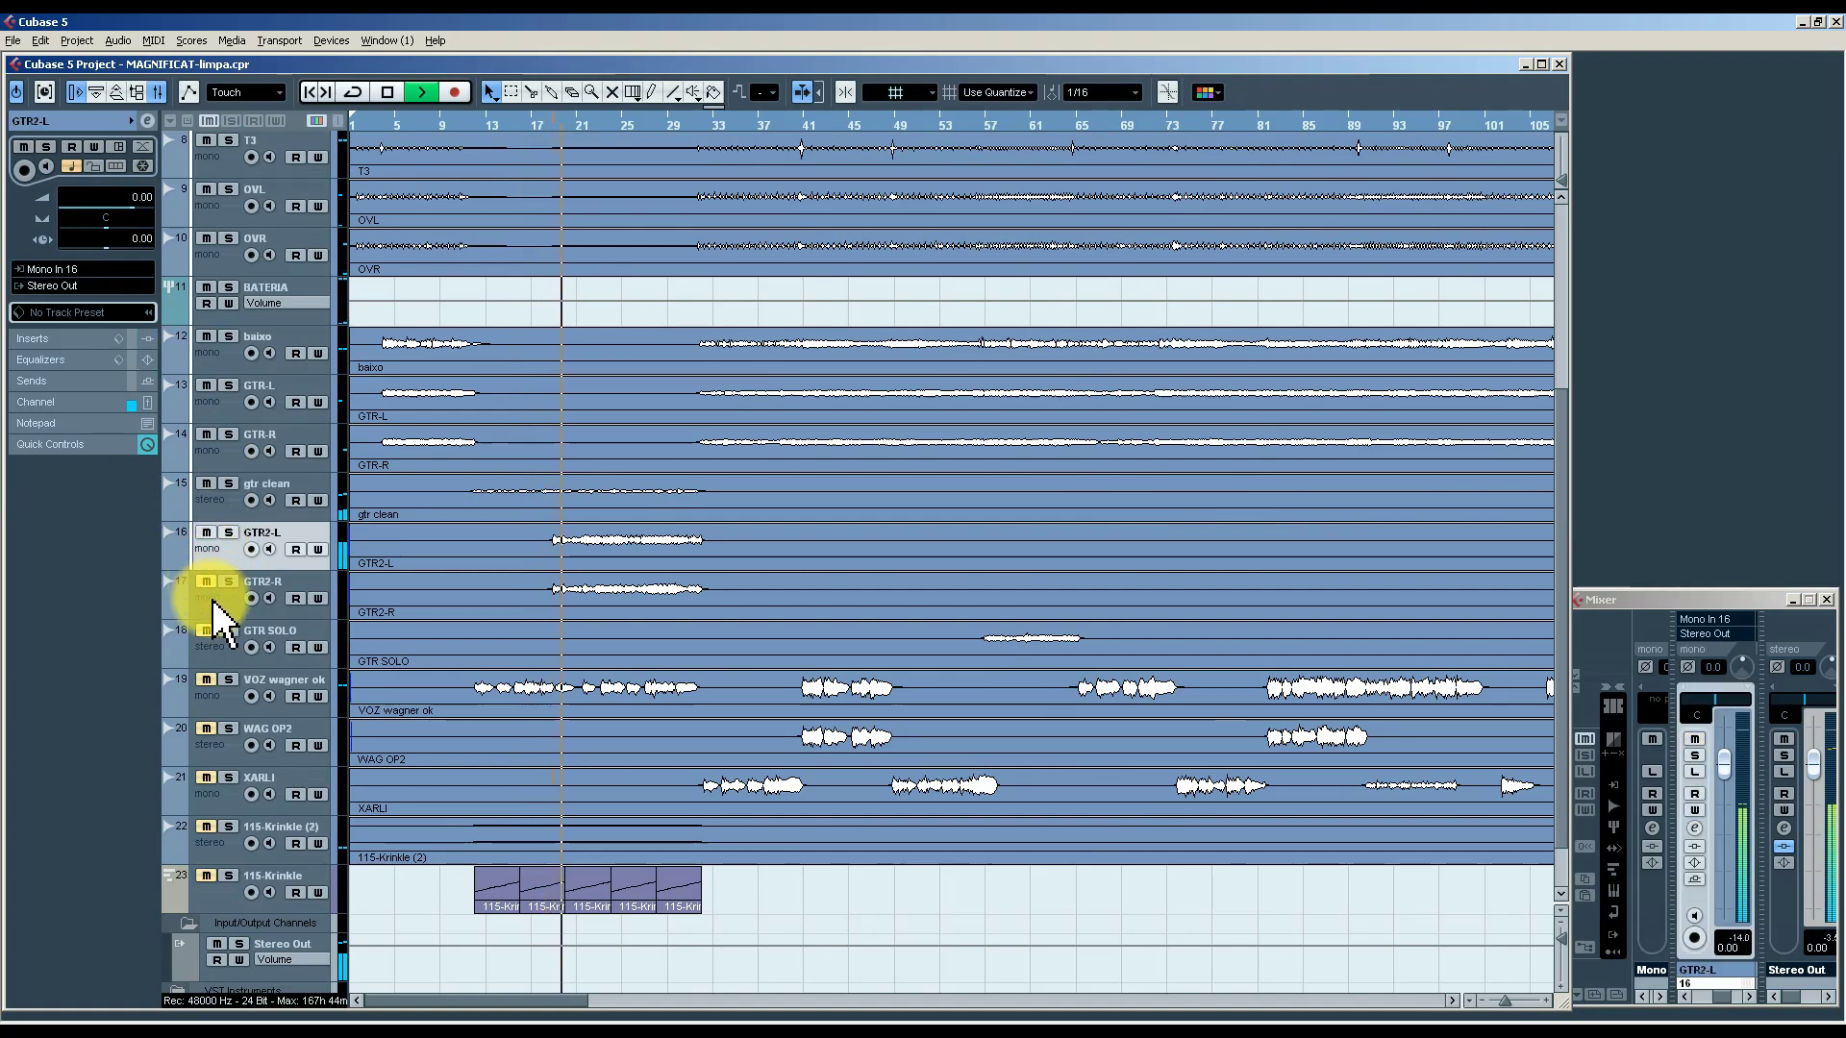
{"action": "left_click", "coordinate": [205, 583]}
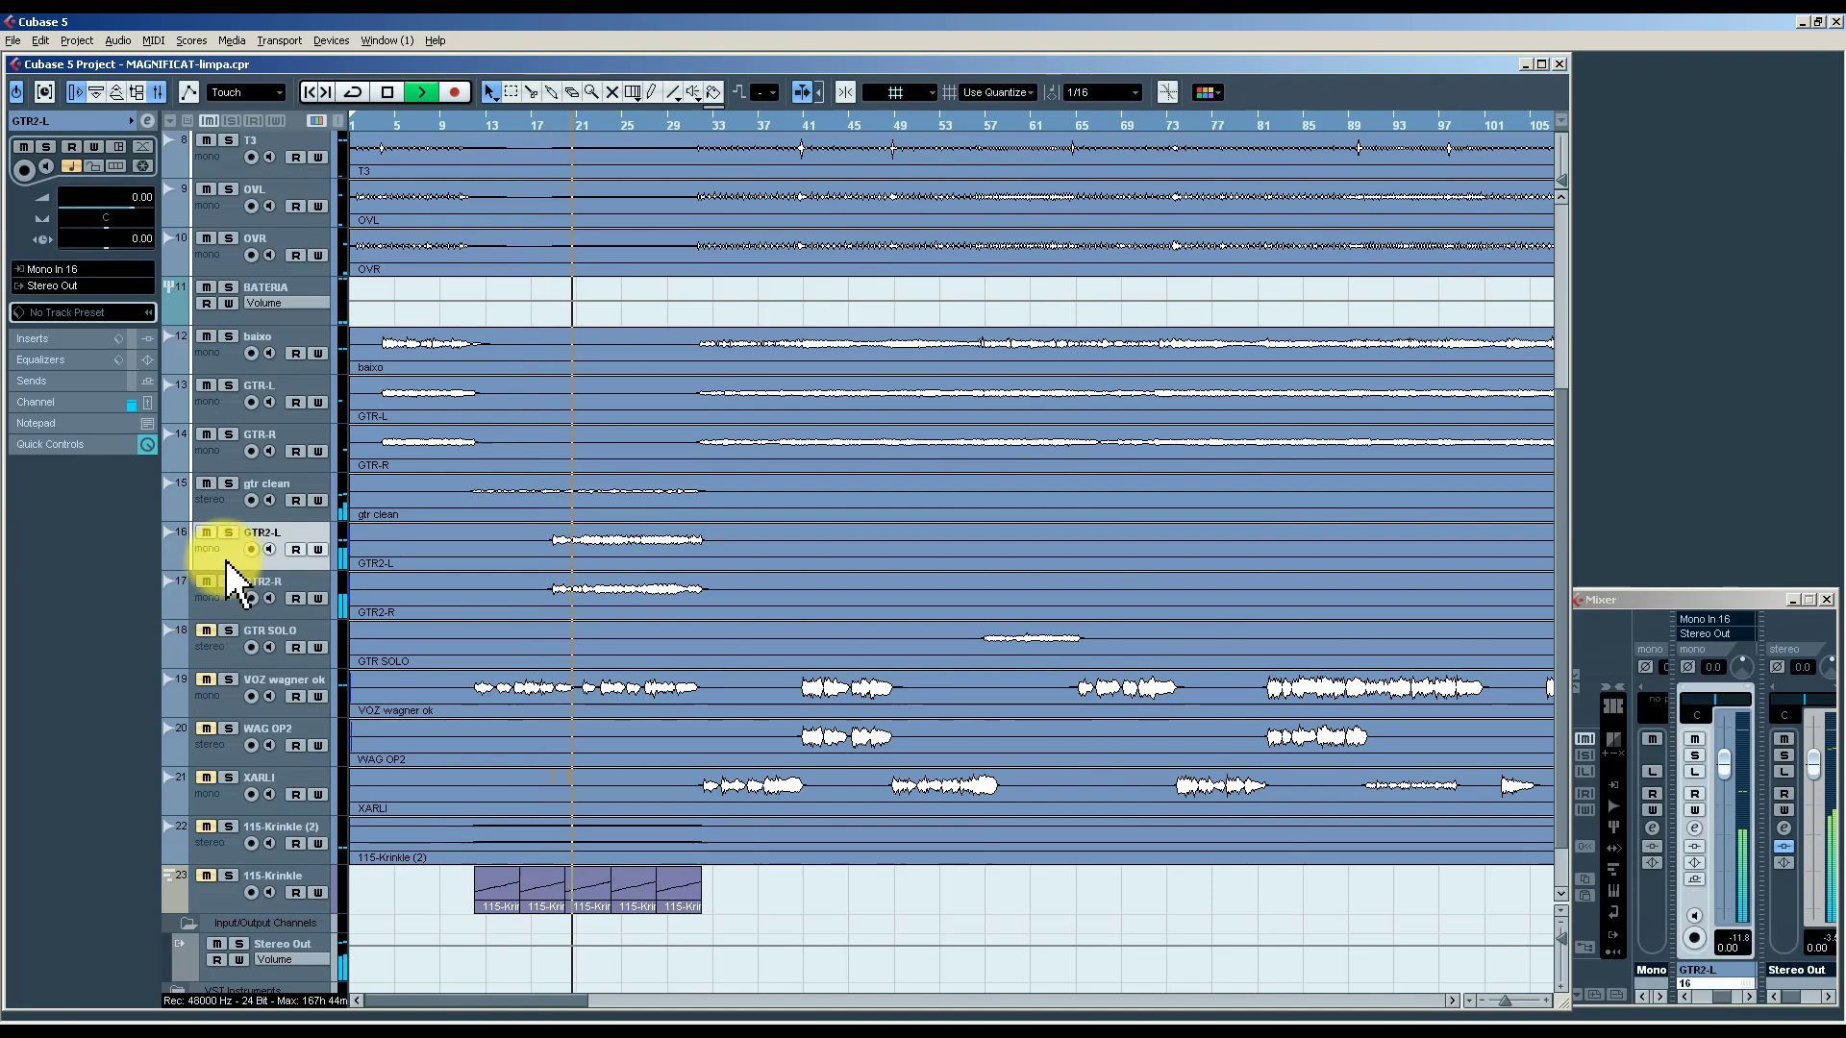
{"action": "left_click_drag", "start_coordinate": [133, 261], "coordinate": [115, 258]}
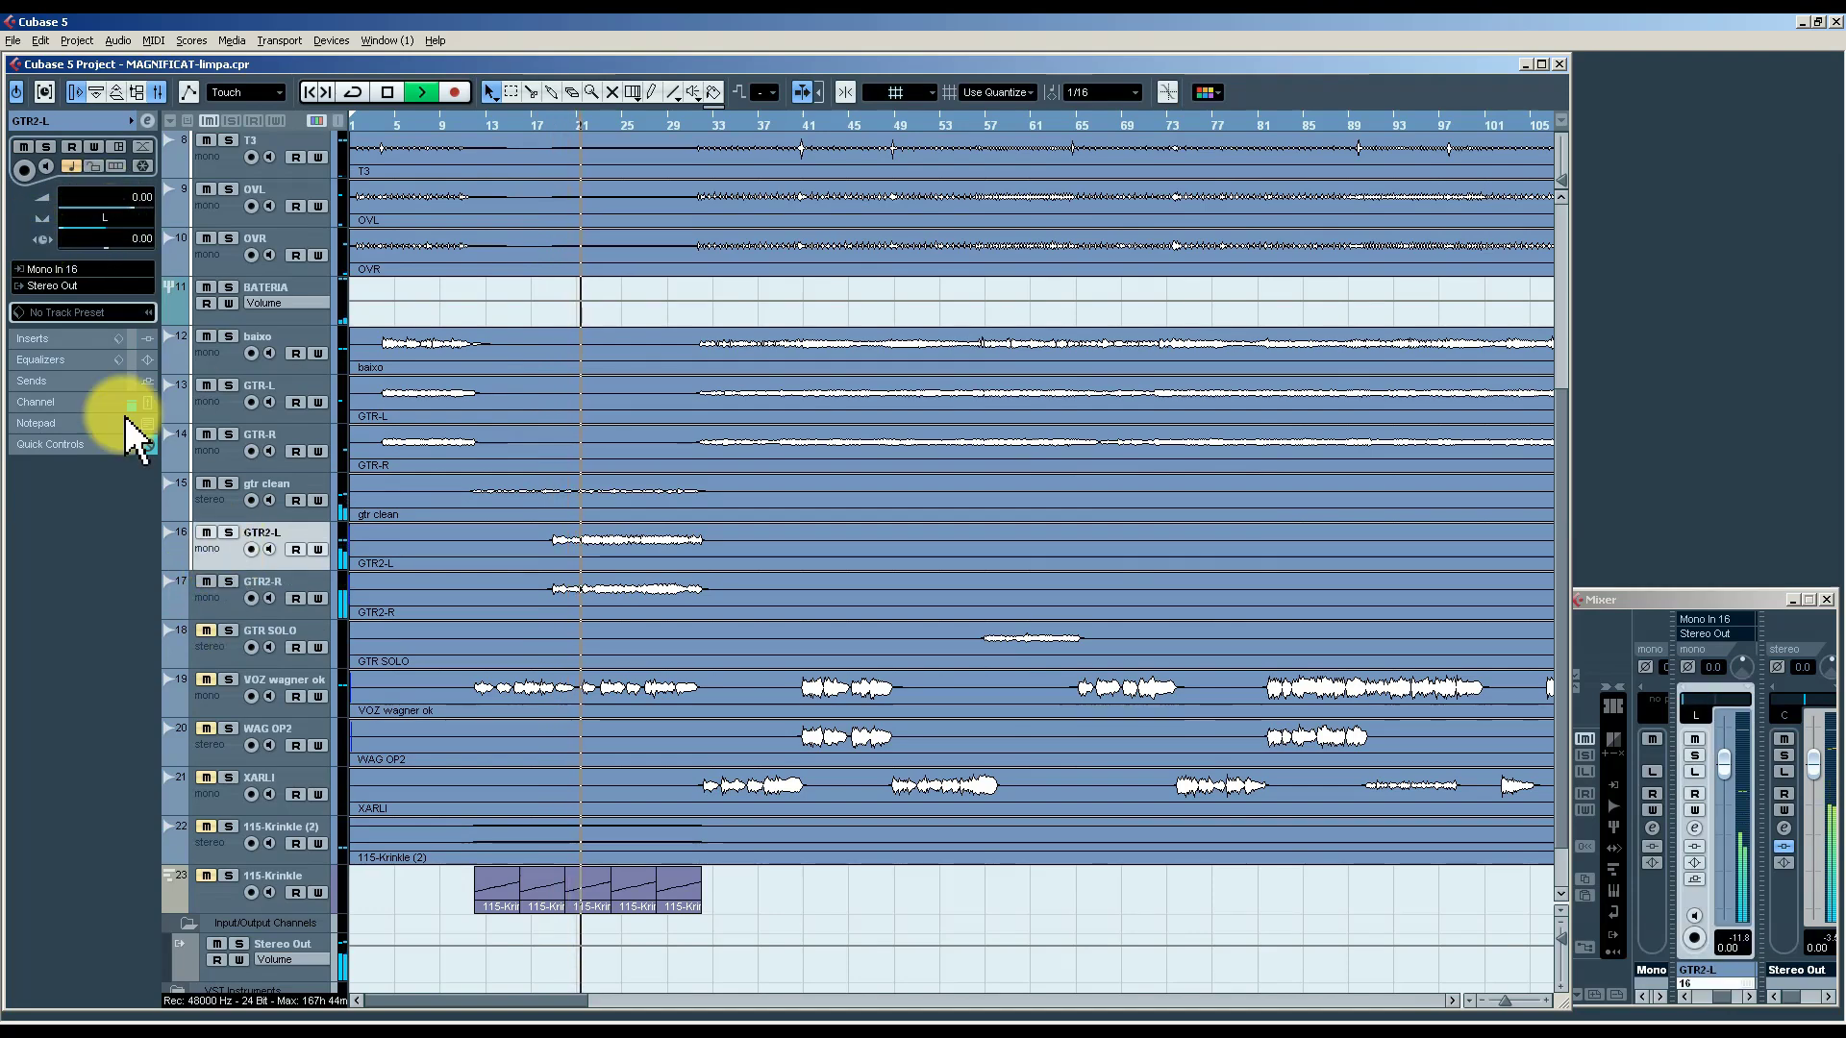
{"action": "left_click", "coordinate": [219, 615]}
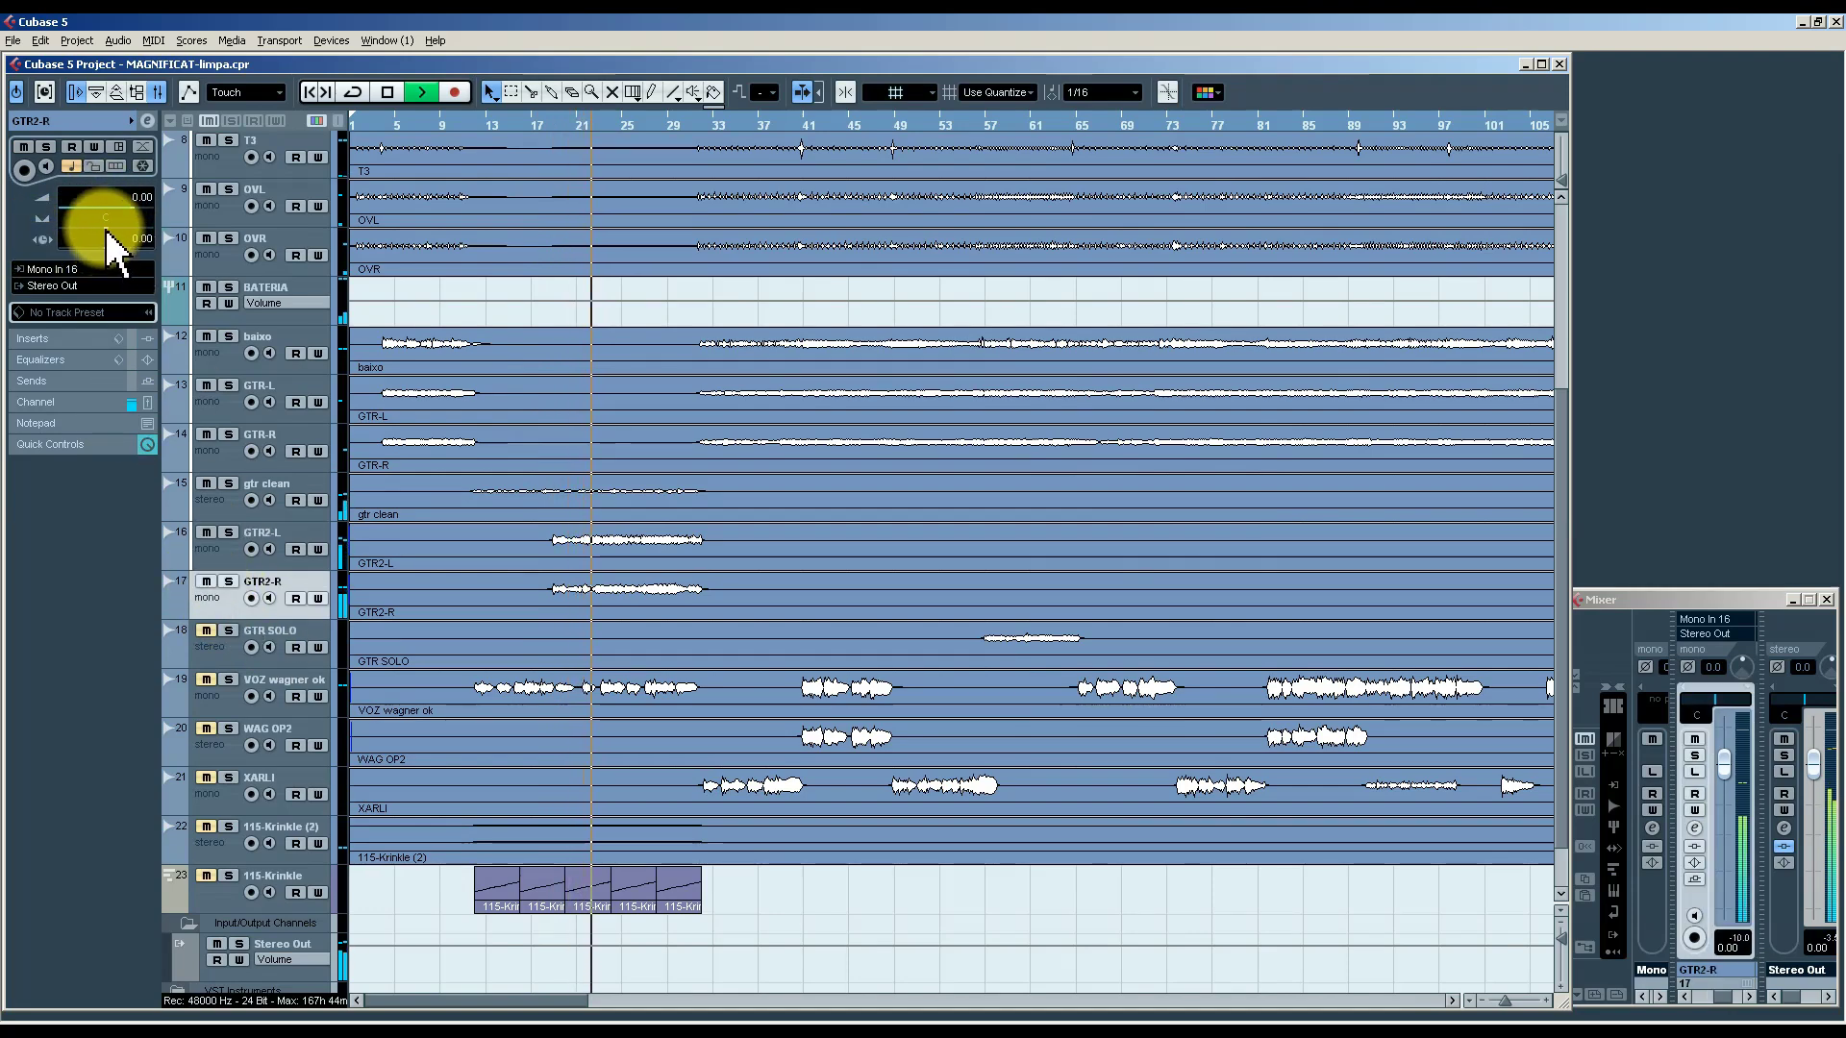
{"action": "left_click_drag", "start_coordinate": [115, 245], "coordinate": [235, 638]}
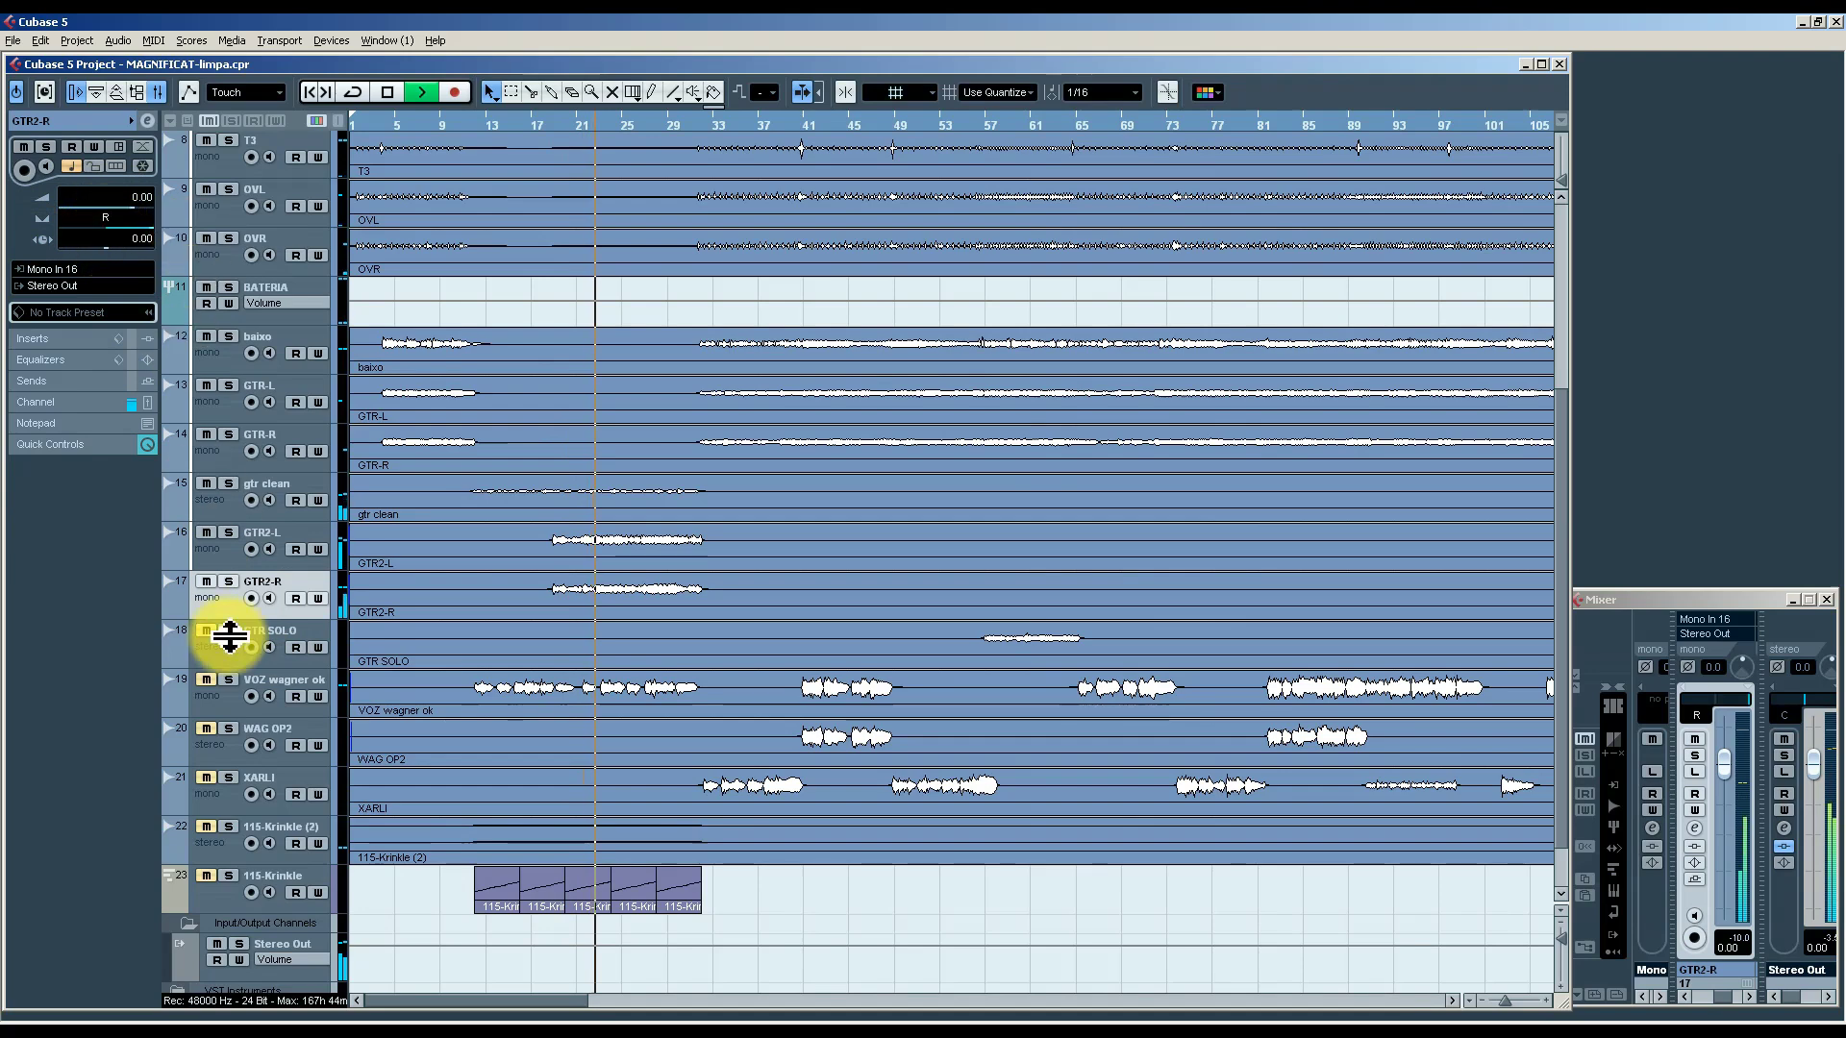
Link the GTR2-L and GTR2-R mixer channels and set their shared volume to -12.85.
{"action": "left_click", "coordinate": [228, 558], "text": "ctrl"}
{"action": "right_click", "coordinate": [1709, 896]}
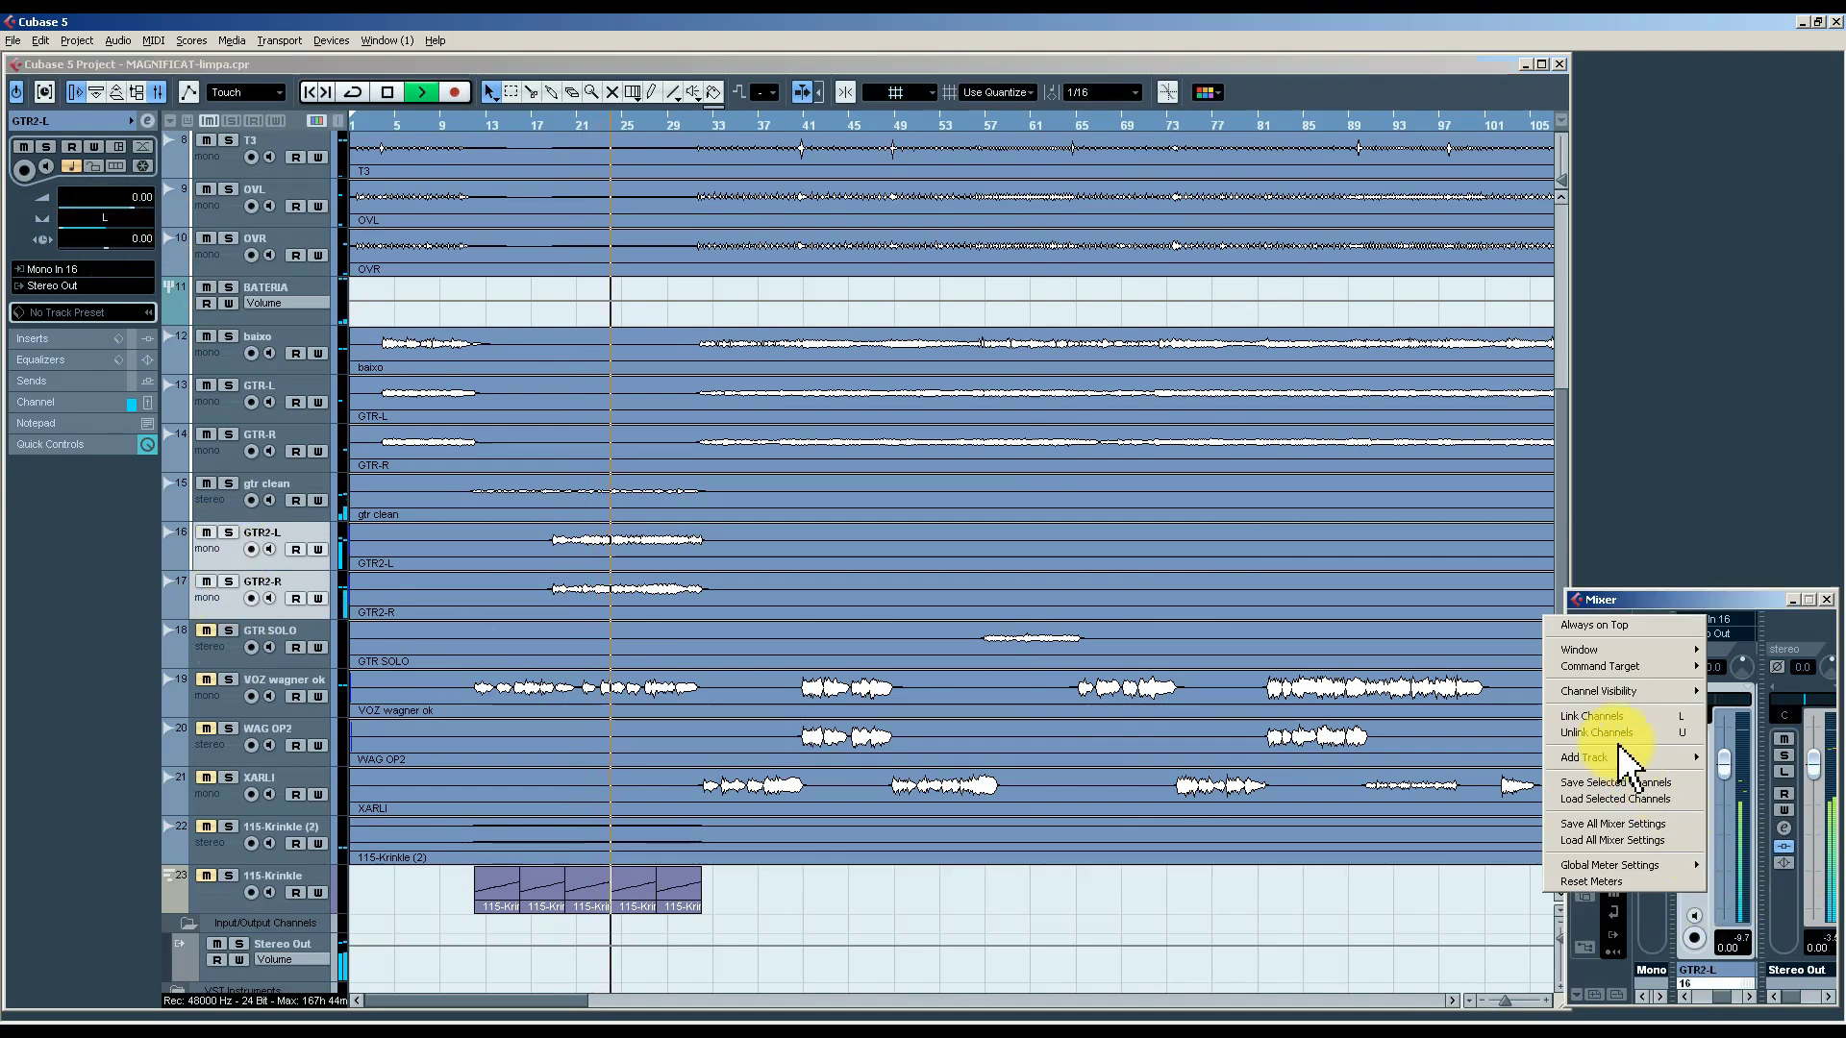
{"action": "left_click", "coordinate": [1596, 717]}
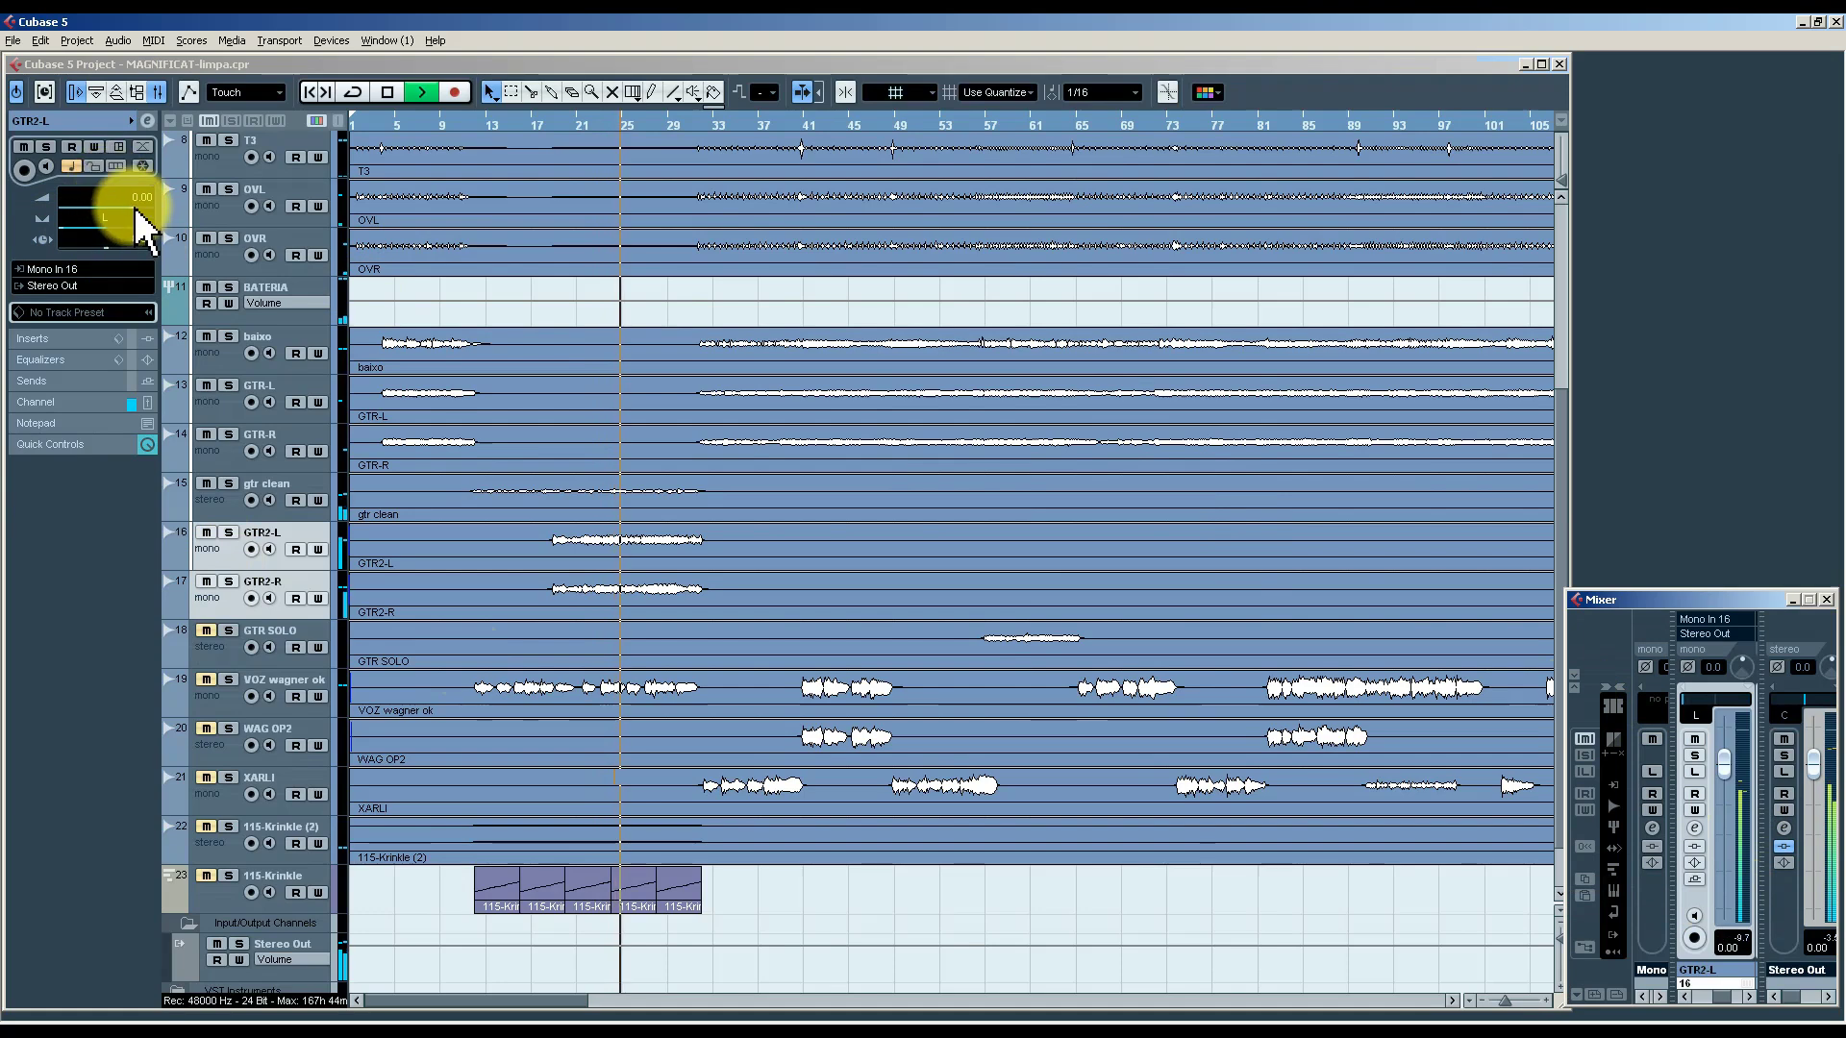
{"action": "mouse_move", "coordinate": [144, 228]}
{"action": "left_mouse_down"}
{"action": "mouse_move", "coordinate": [58, 225]}
{"action": "mouse_move", "coordinate": [111, 227]}
{"action": "left_mouse_up"}
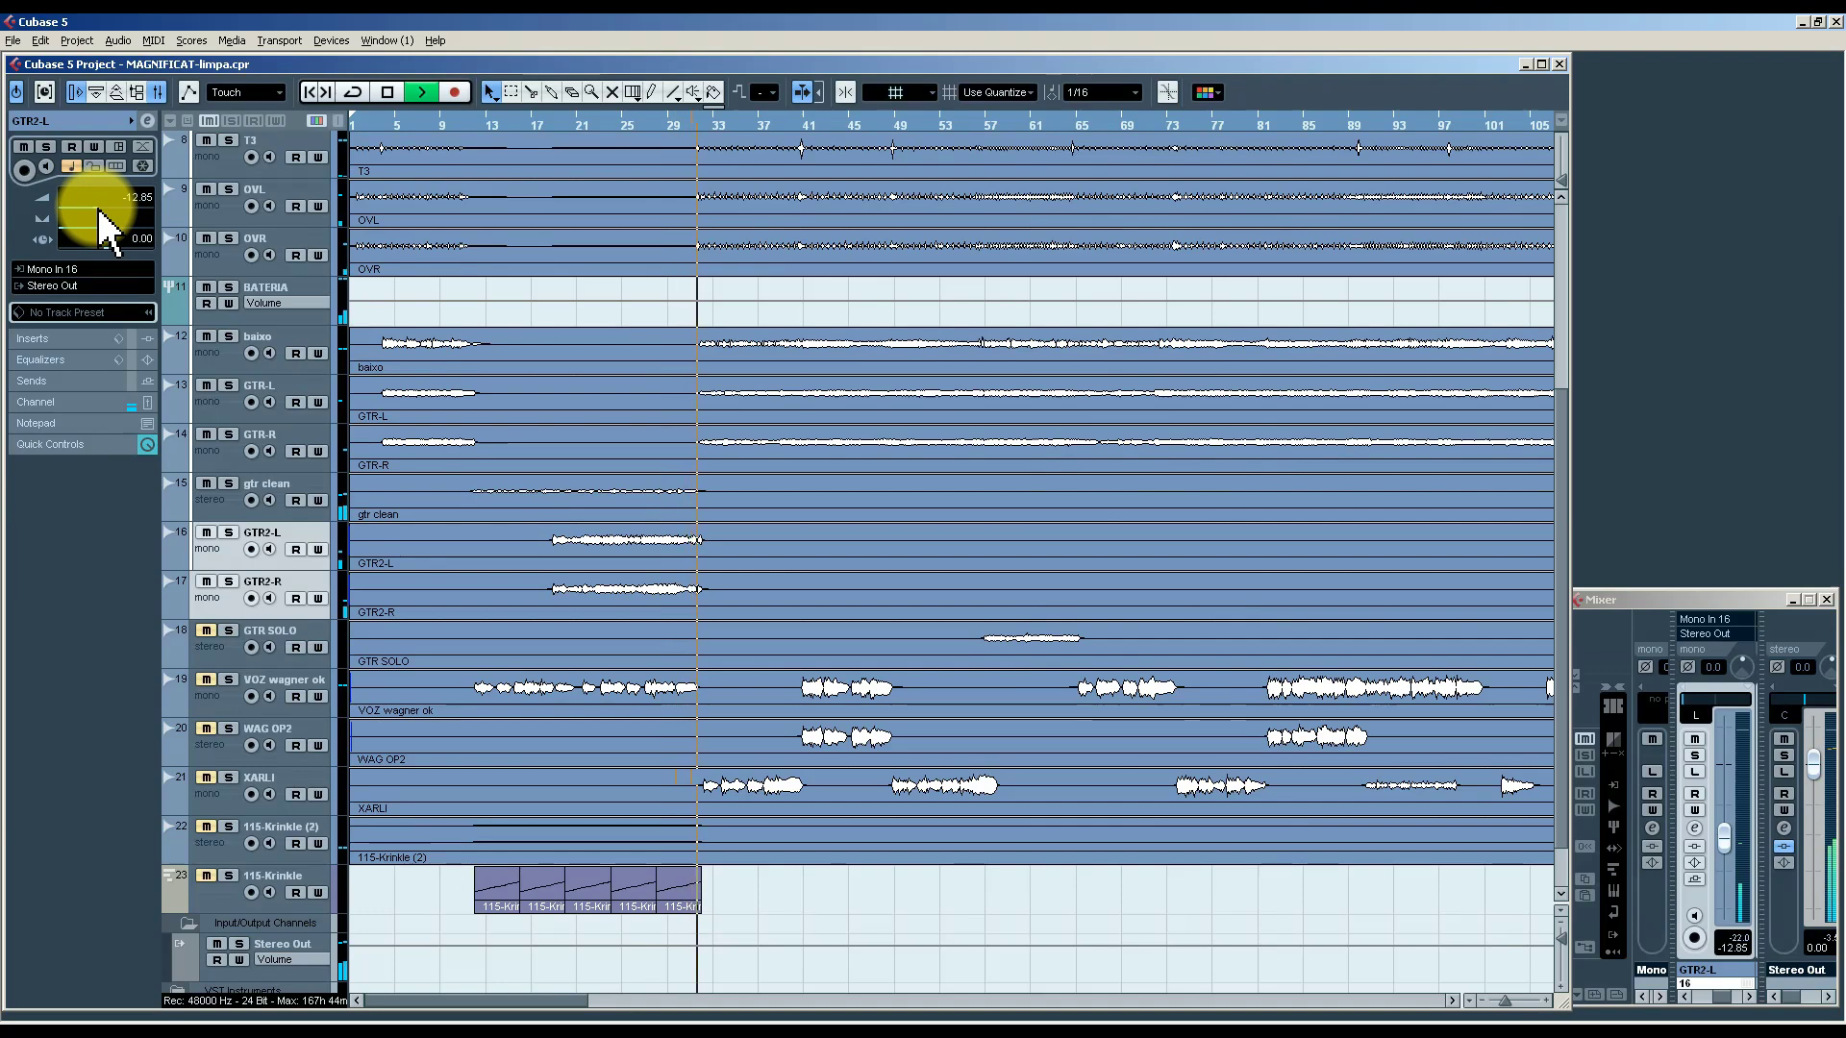
{"action": "left_click", "coordinate": [215, 657]}
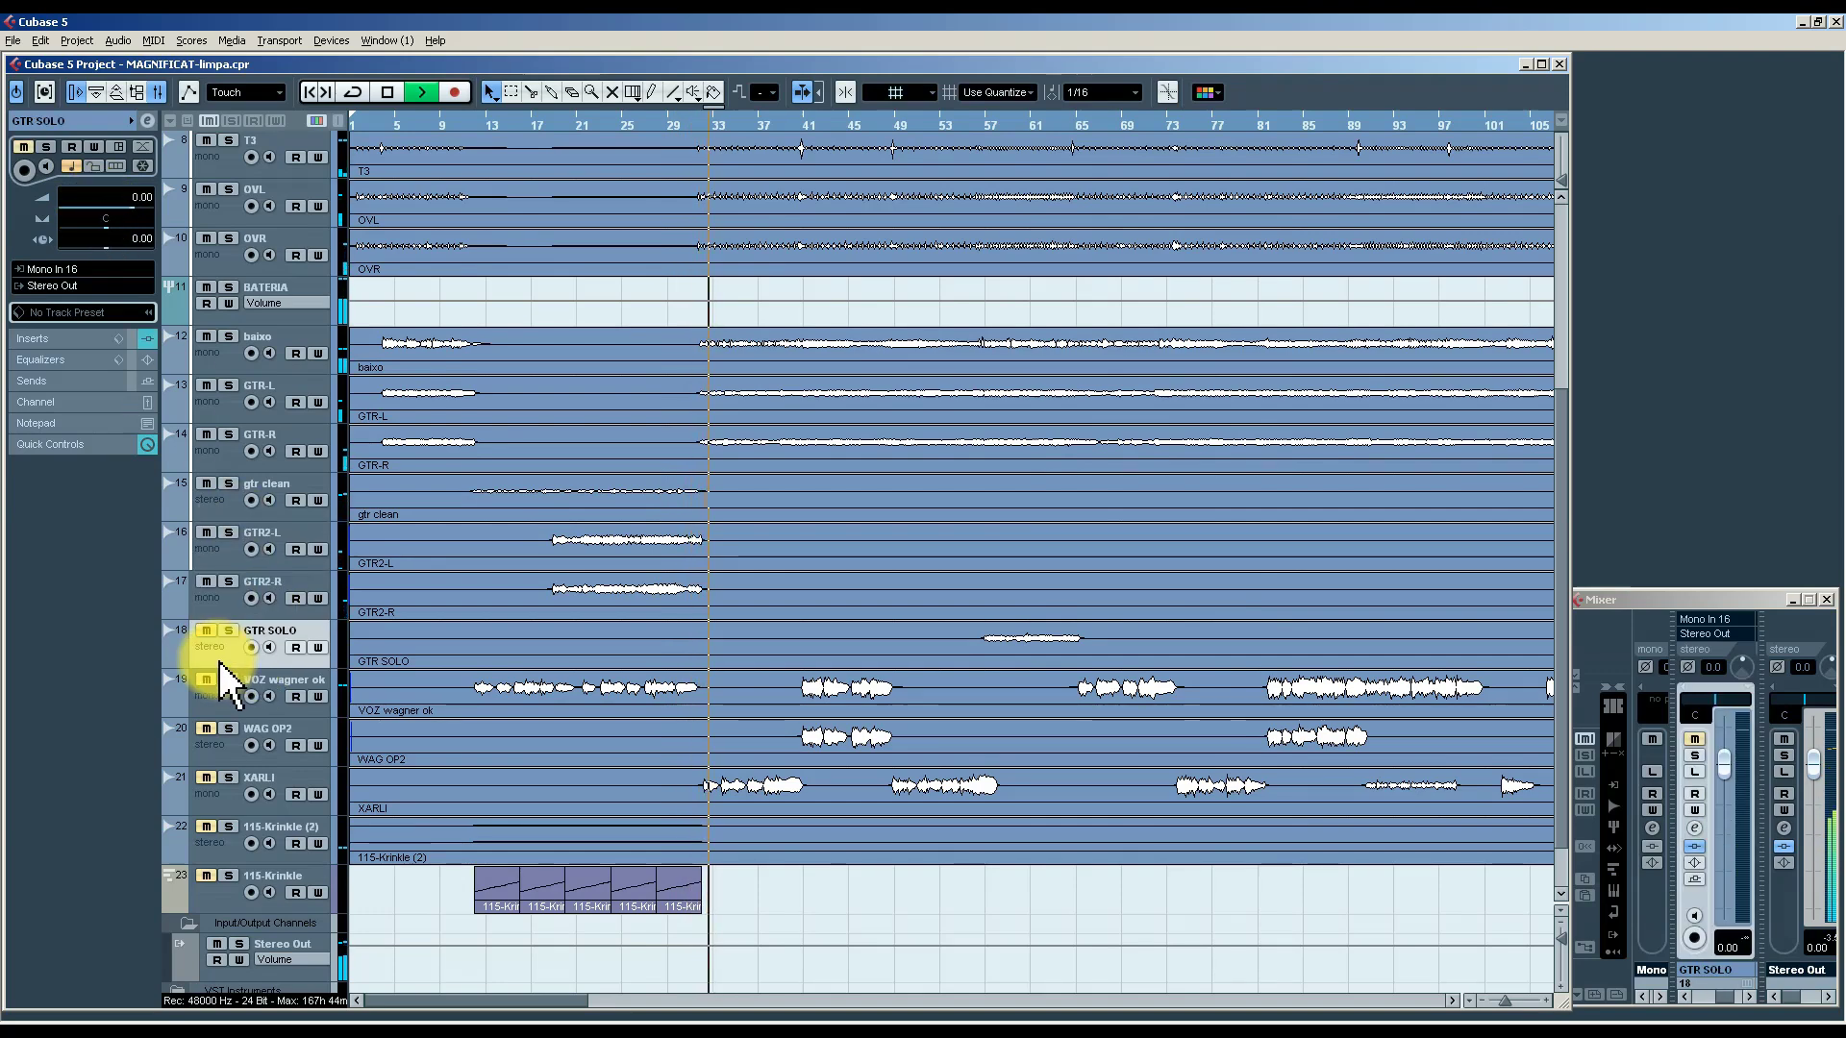
{"action": "left_click", "coordinate": [971, 125]}
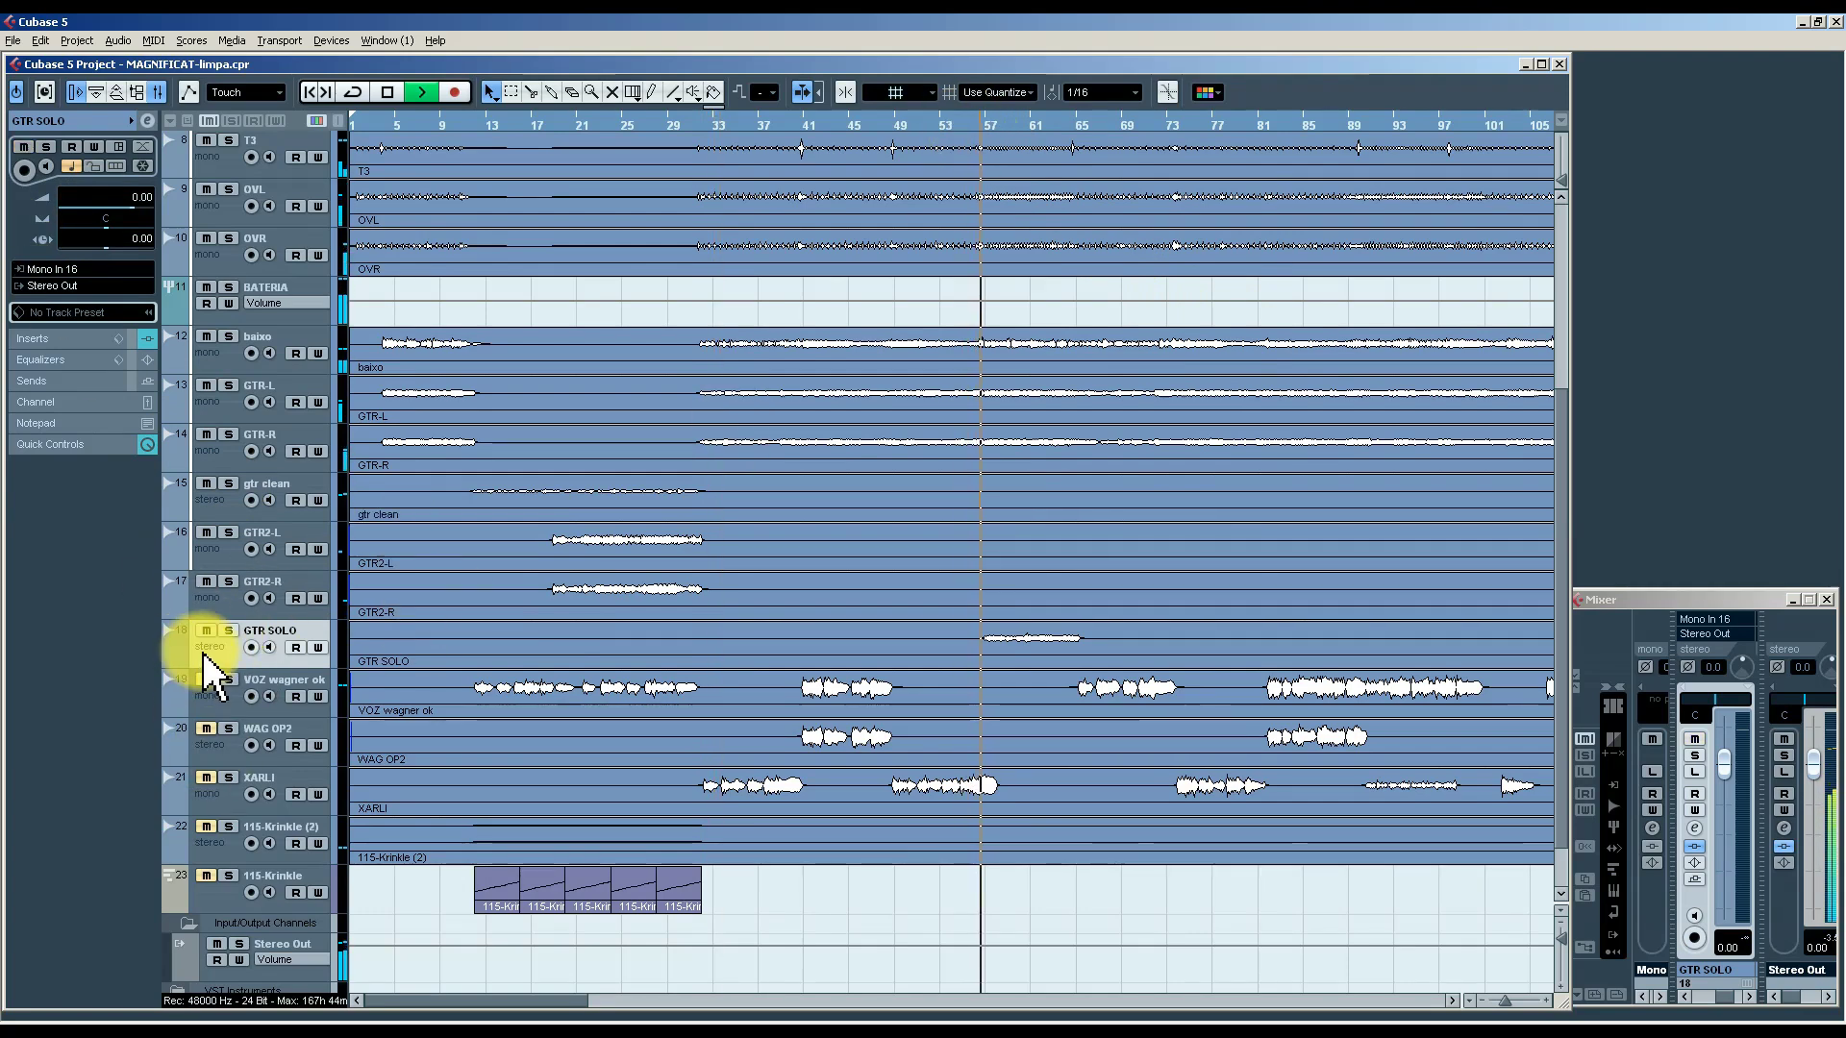
{"action": "key", "text": "space"}
Activate the DoubleDelay insert on the gtr clean track and check its settings during playback.
{"action": "left_click", "coordinate": [227, 504]}
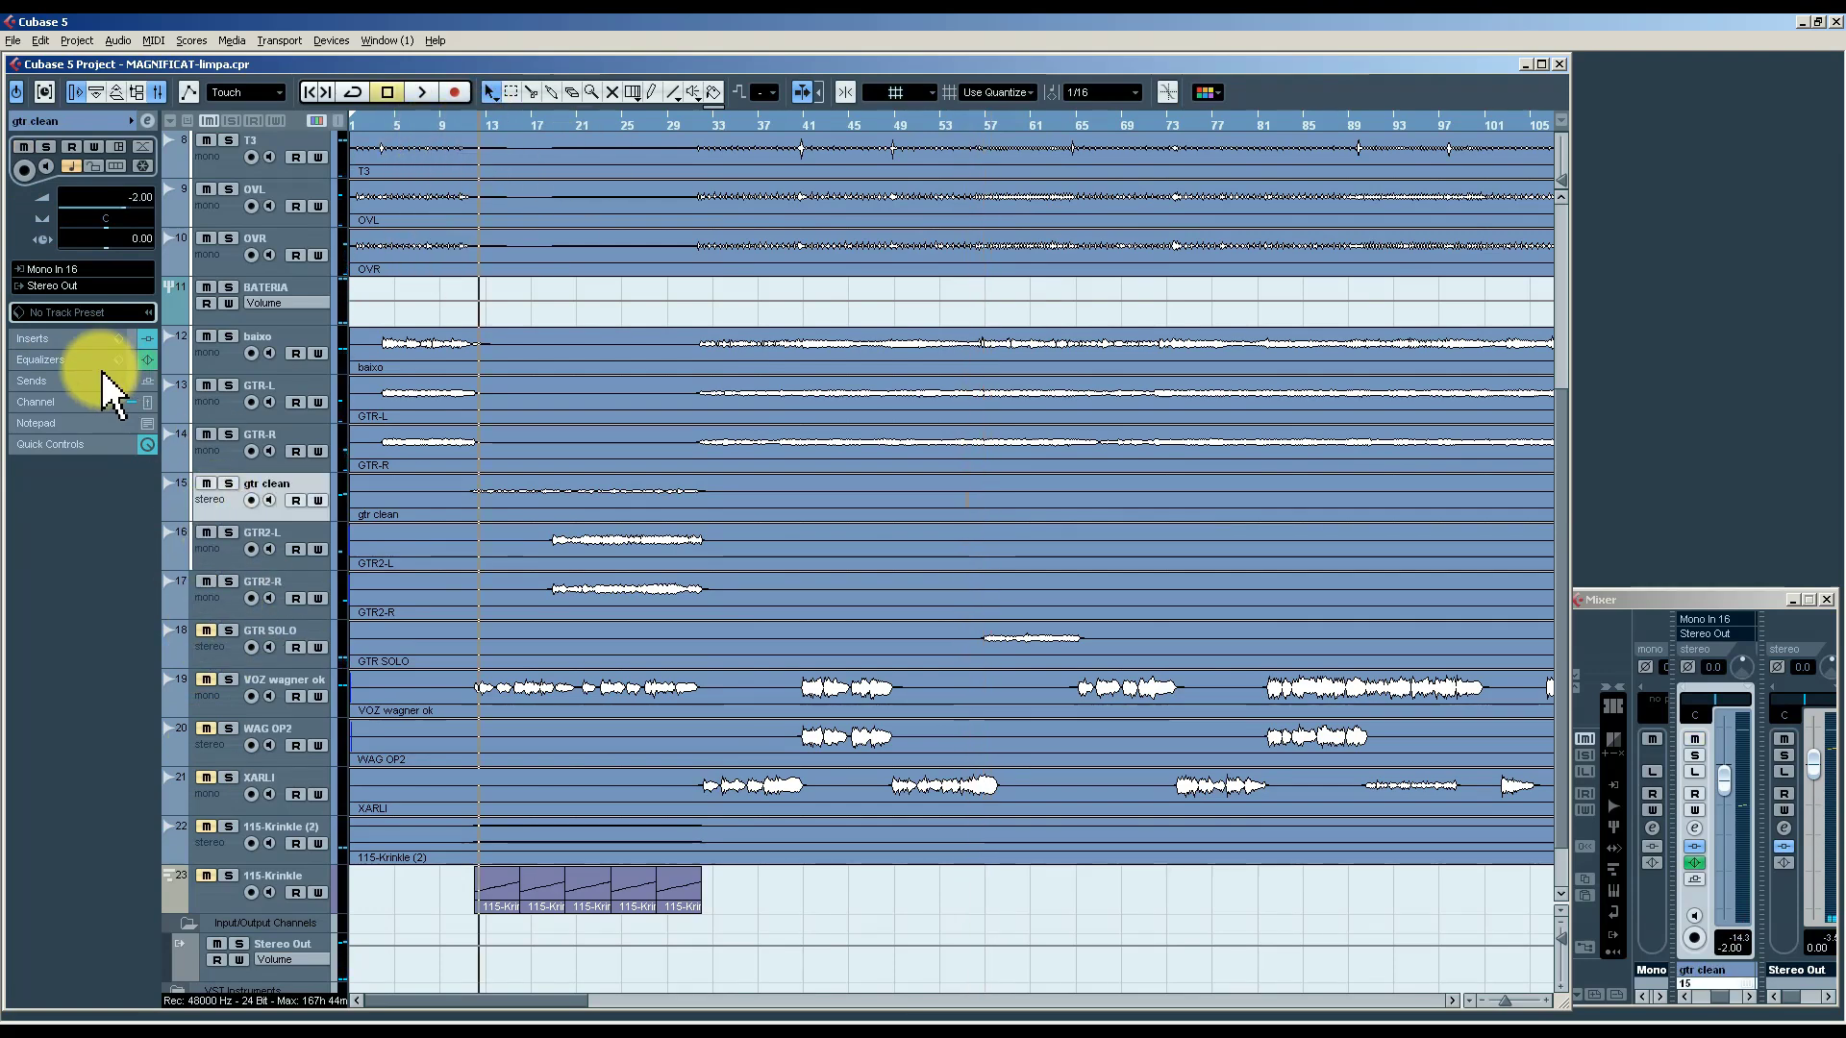
{"action": "left_click", "coordinate": [82, 339]}
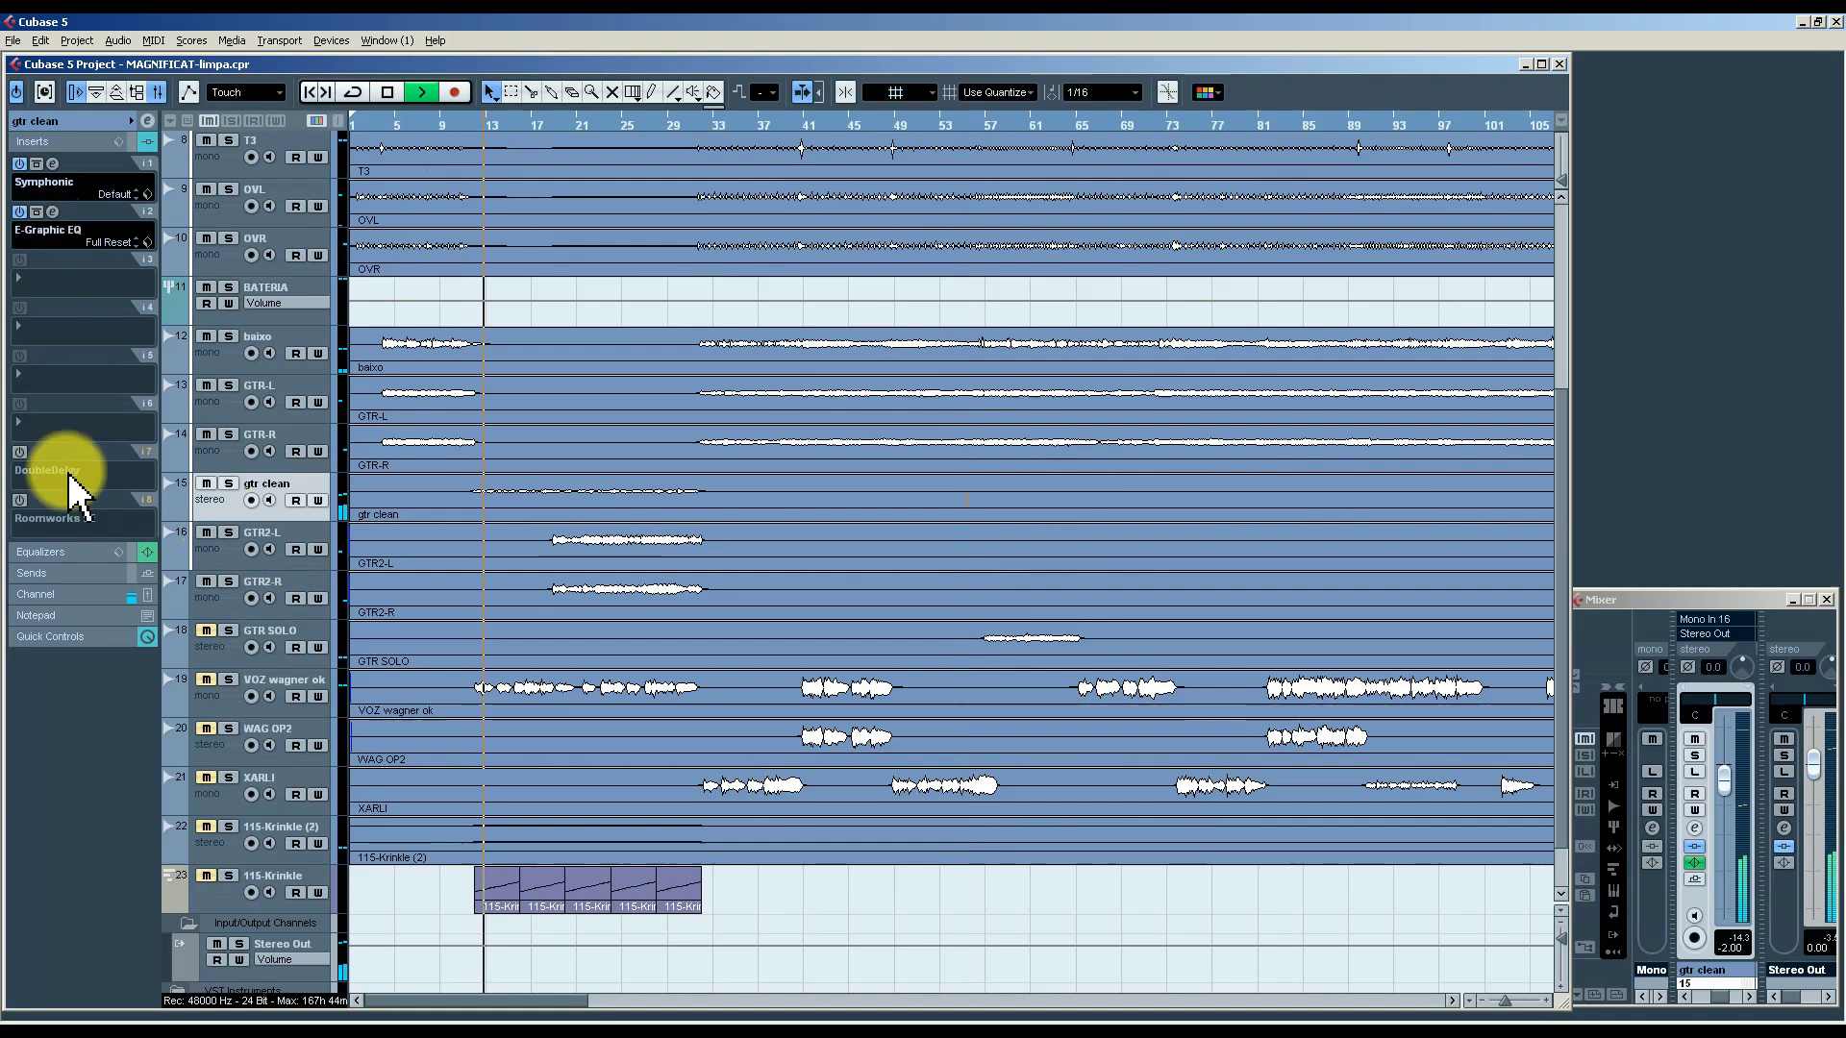
{"action": "left_click", "coordinate": [20, 456]}
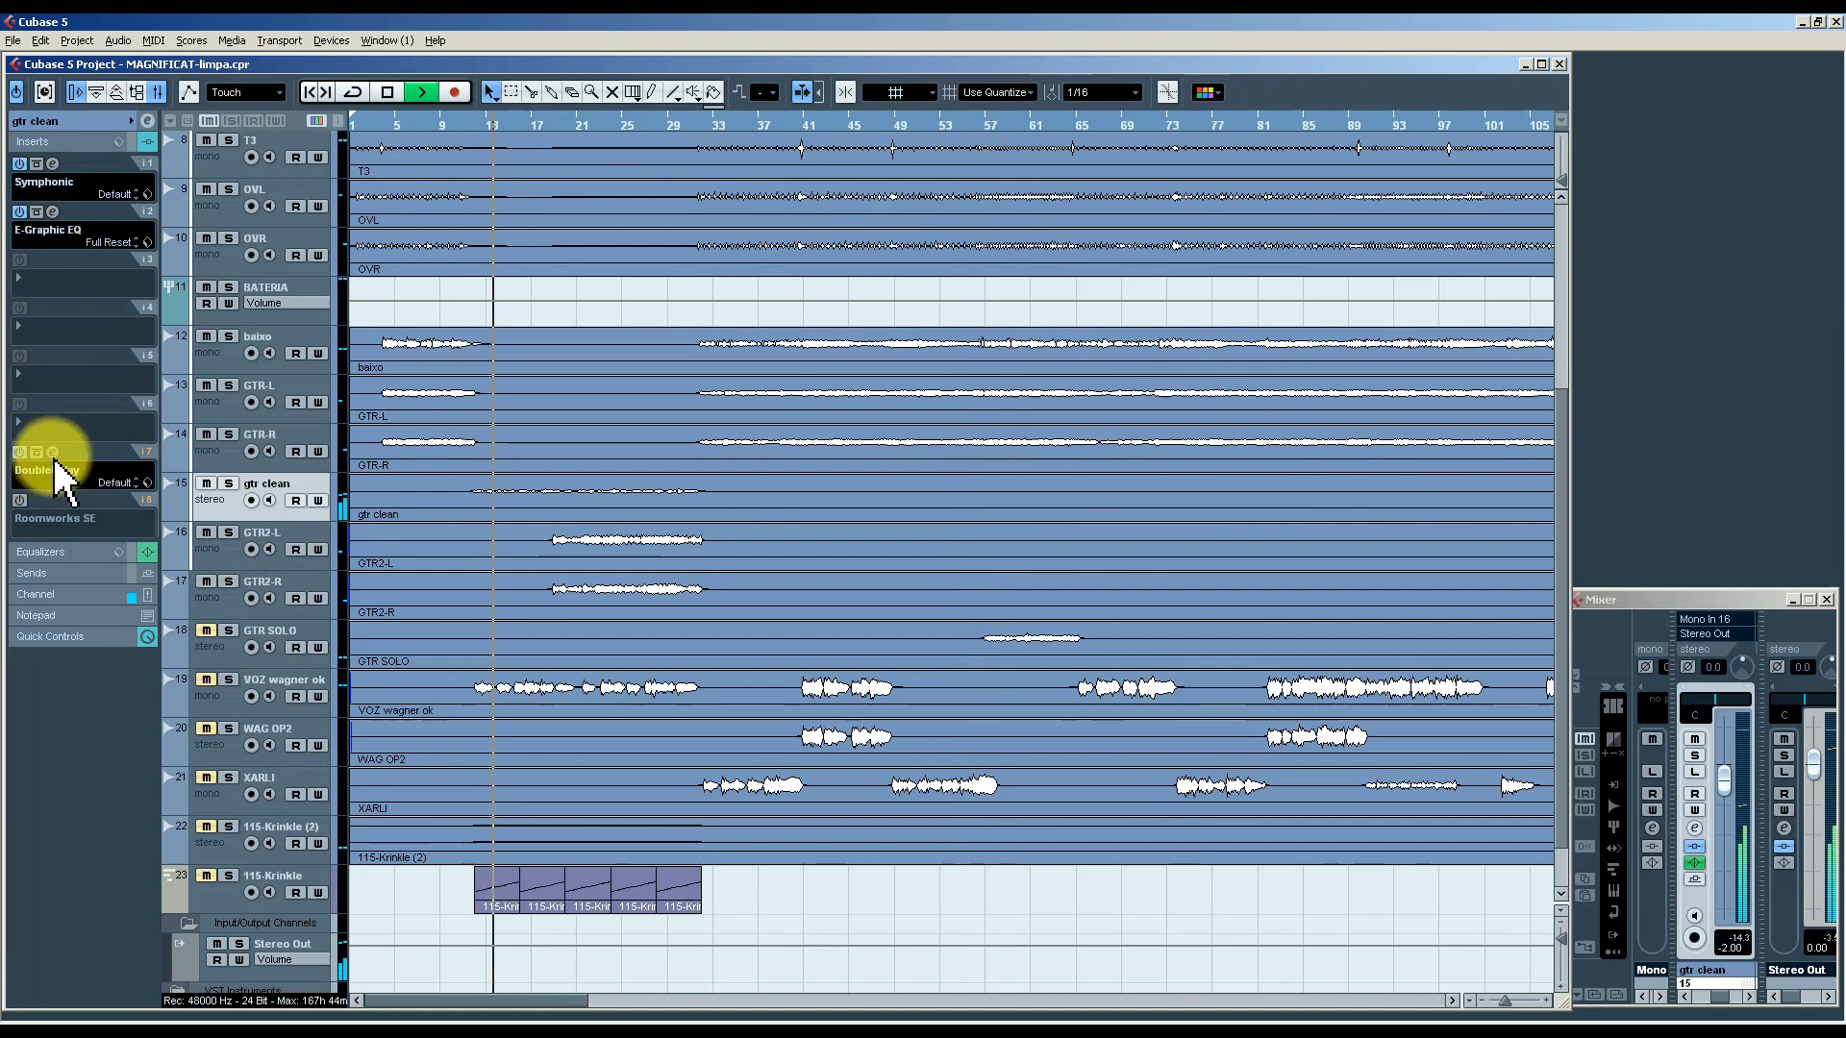
{"action": "left_click", "coordinate": [54, 454]}
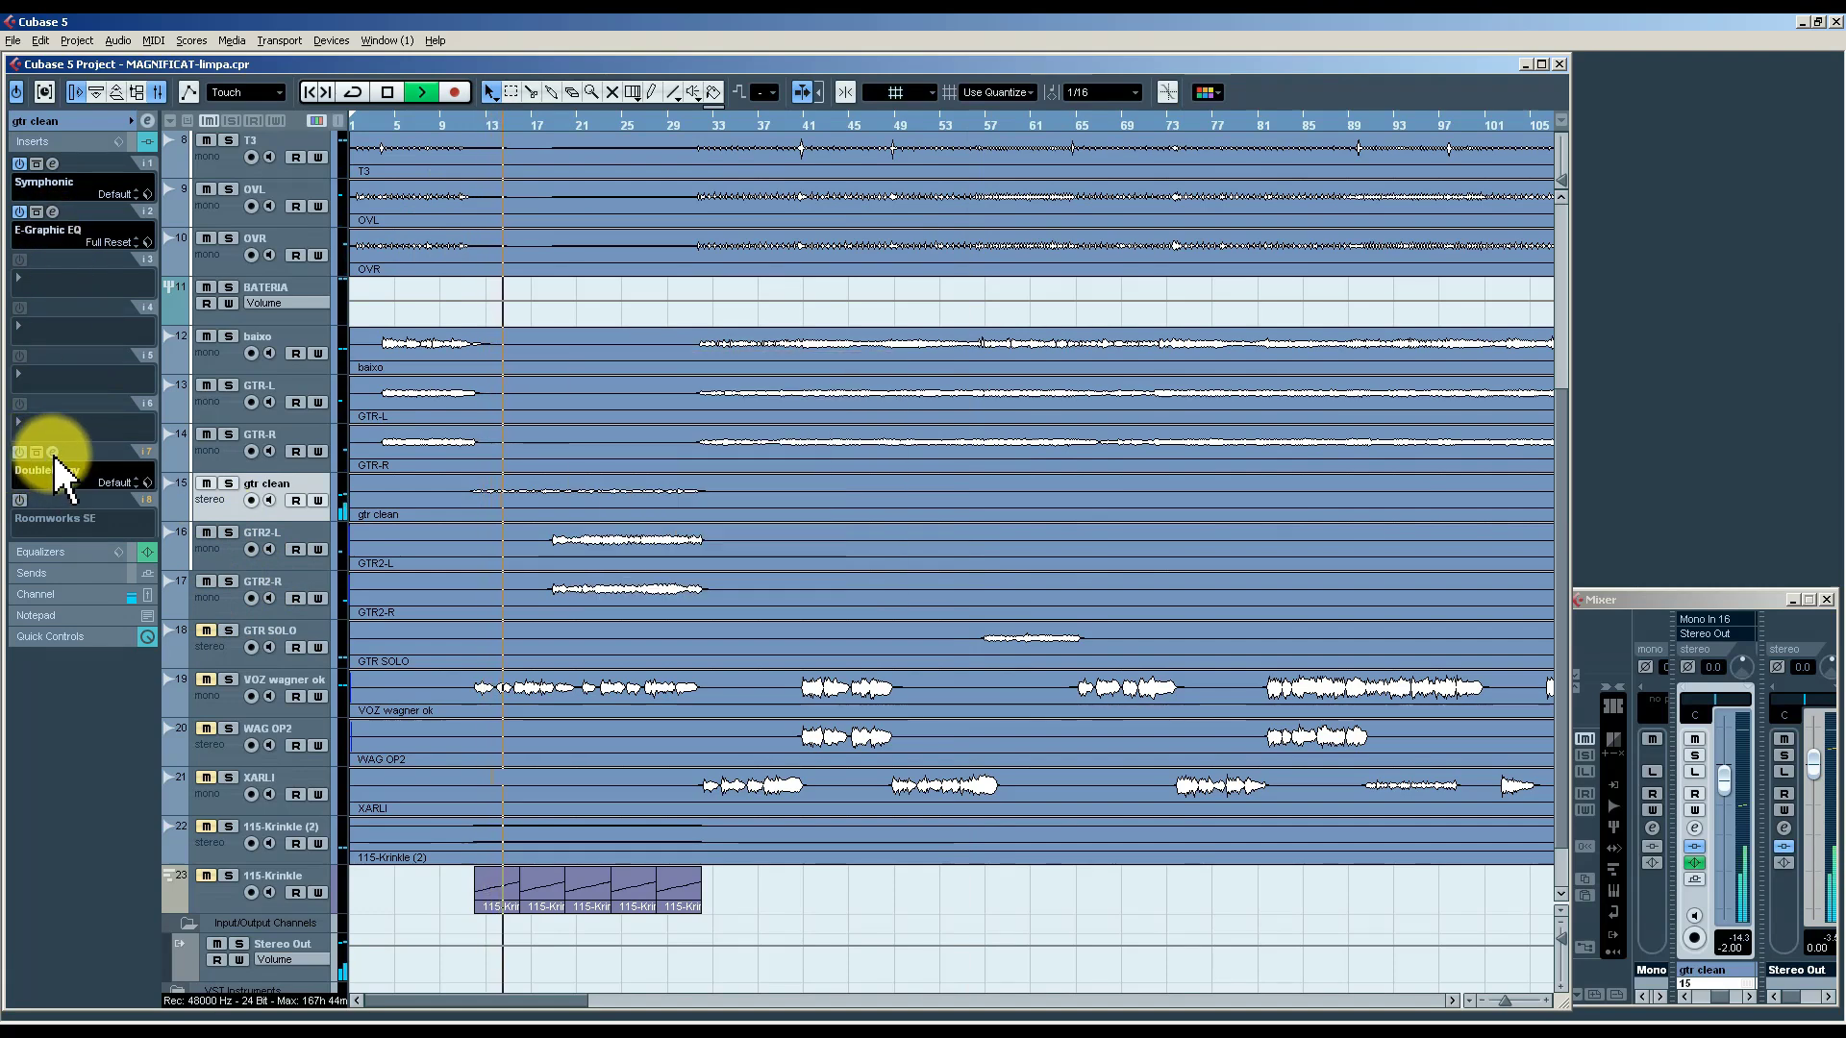
{"action": "left_click", "coordinate": [54, 454]}
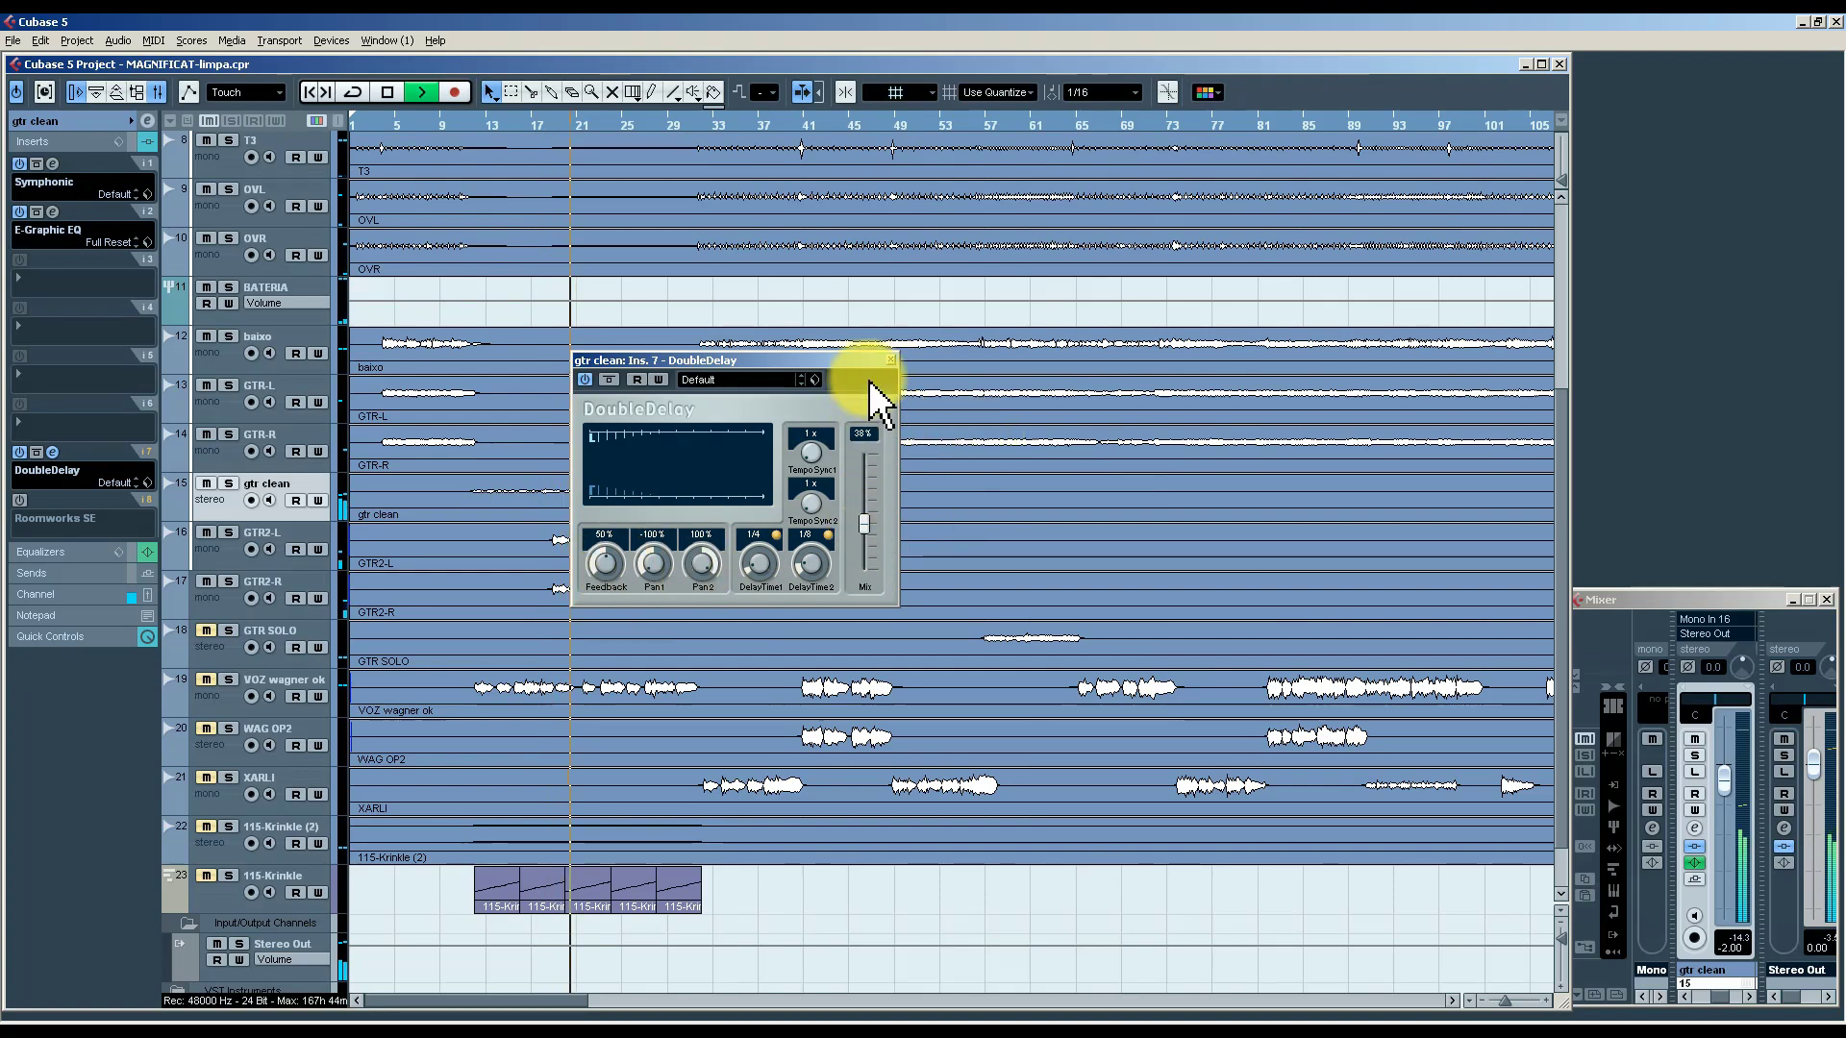
{"action": "left_click", "coordinate": [891, 360]}
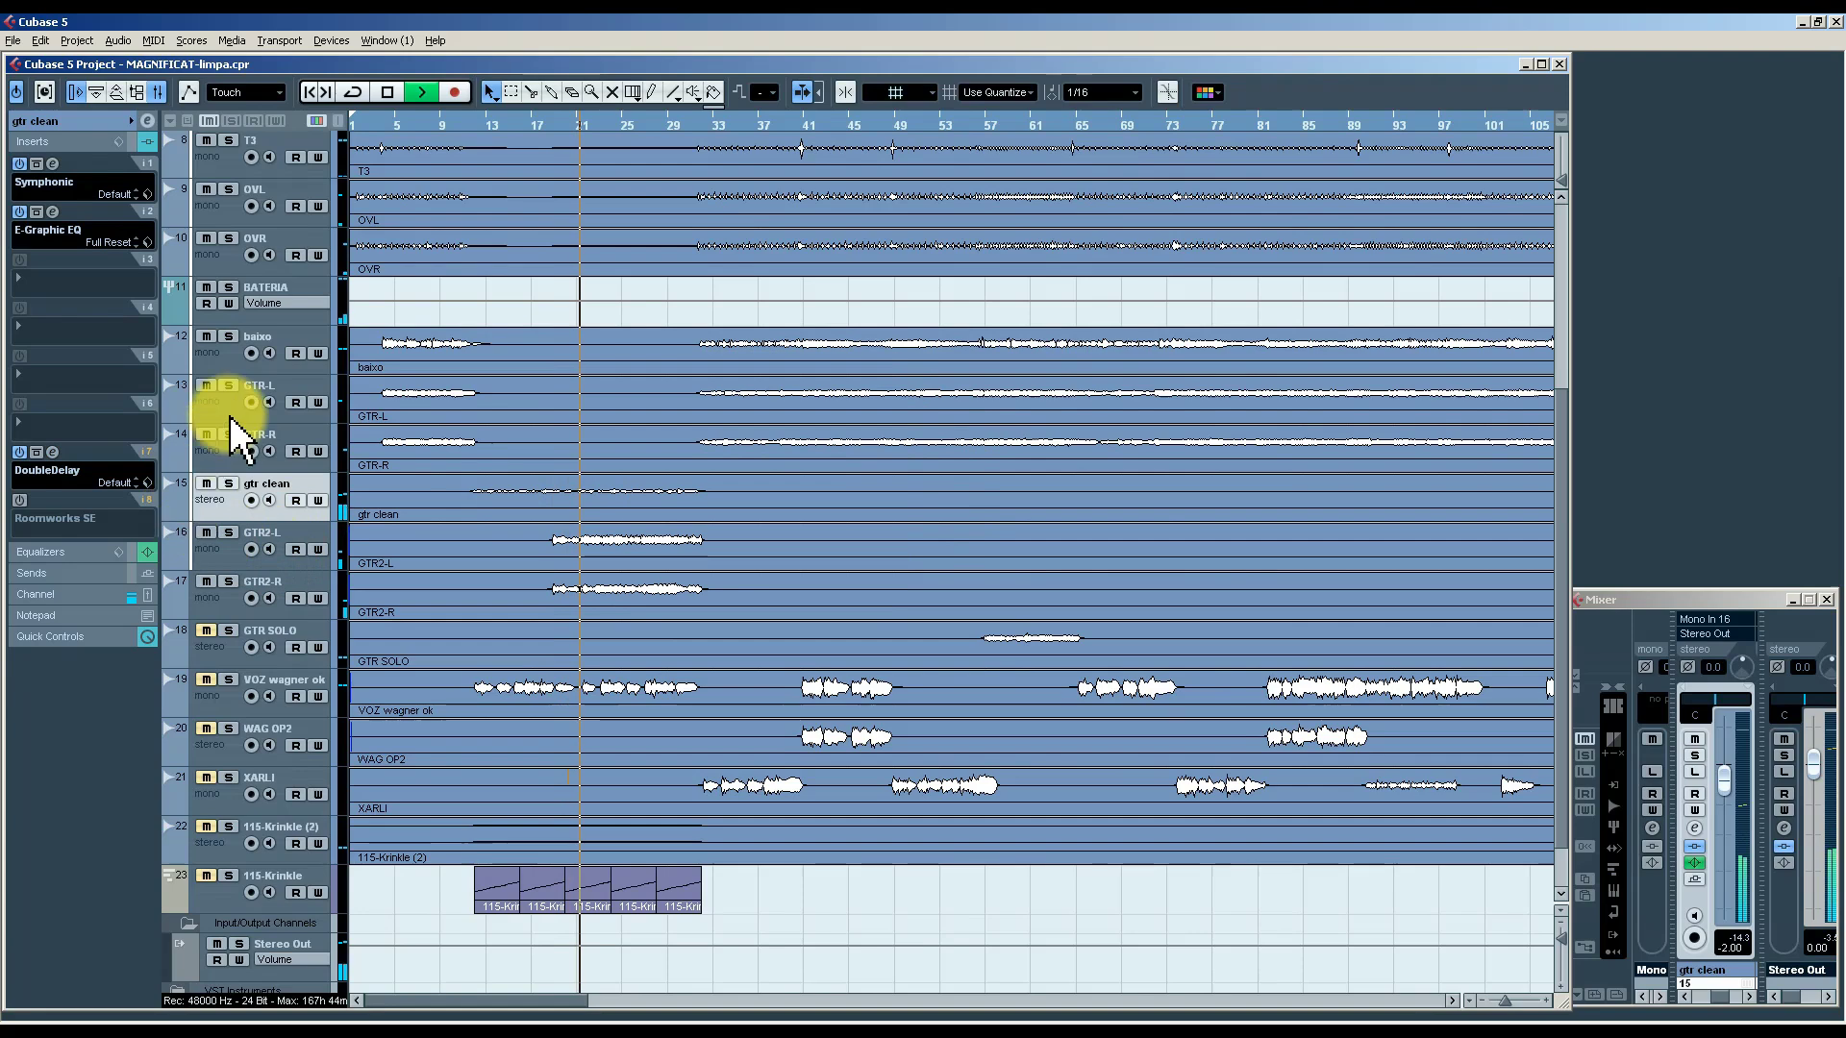
Restart playback from about bar 12 and set the gtr clean track's volume to -3.06.
{"action": "left_click", "coordinate": [478, 125]}
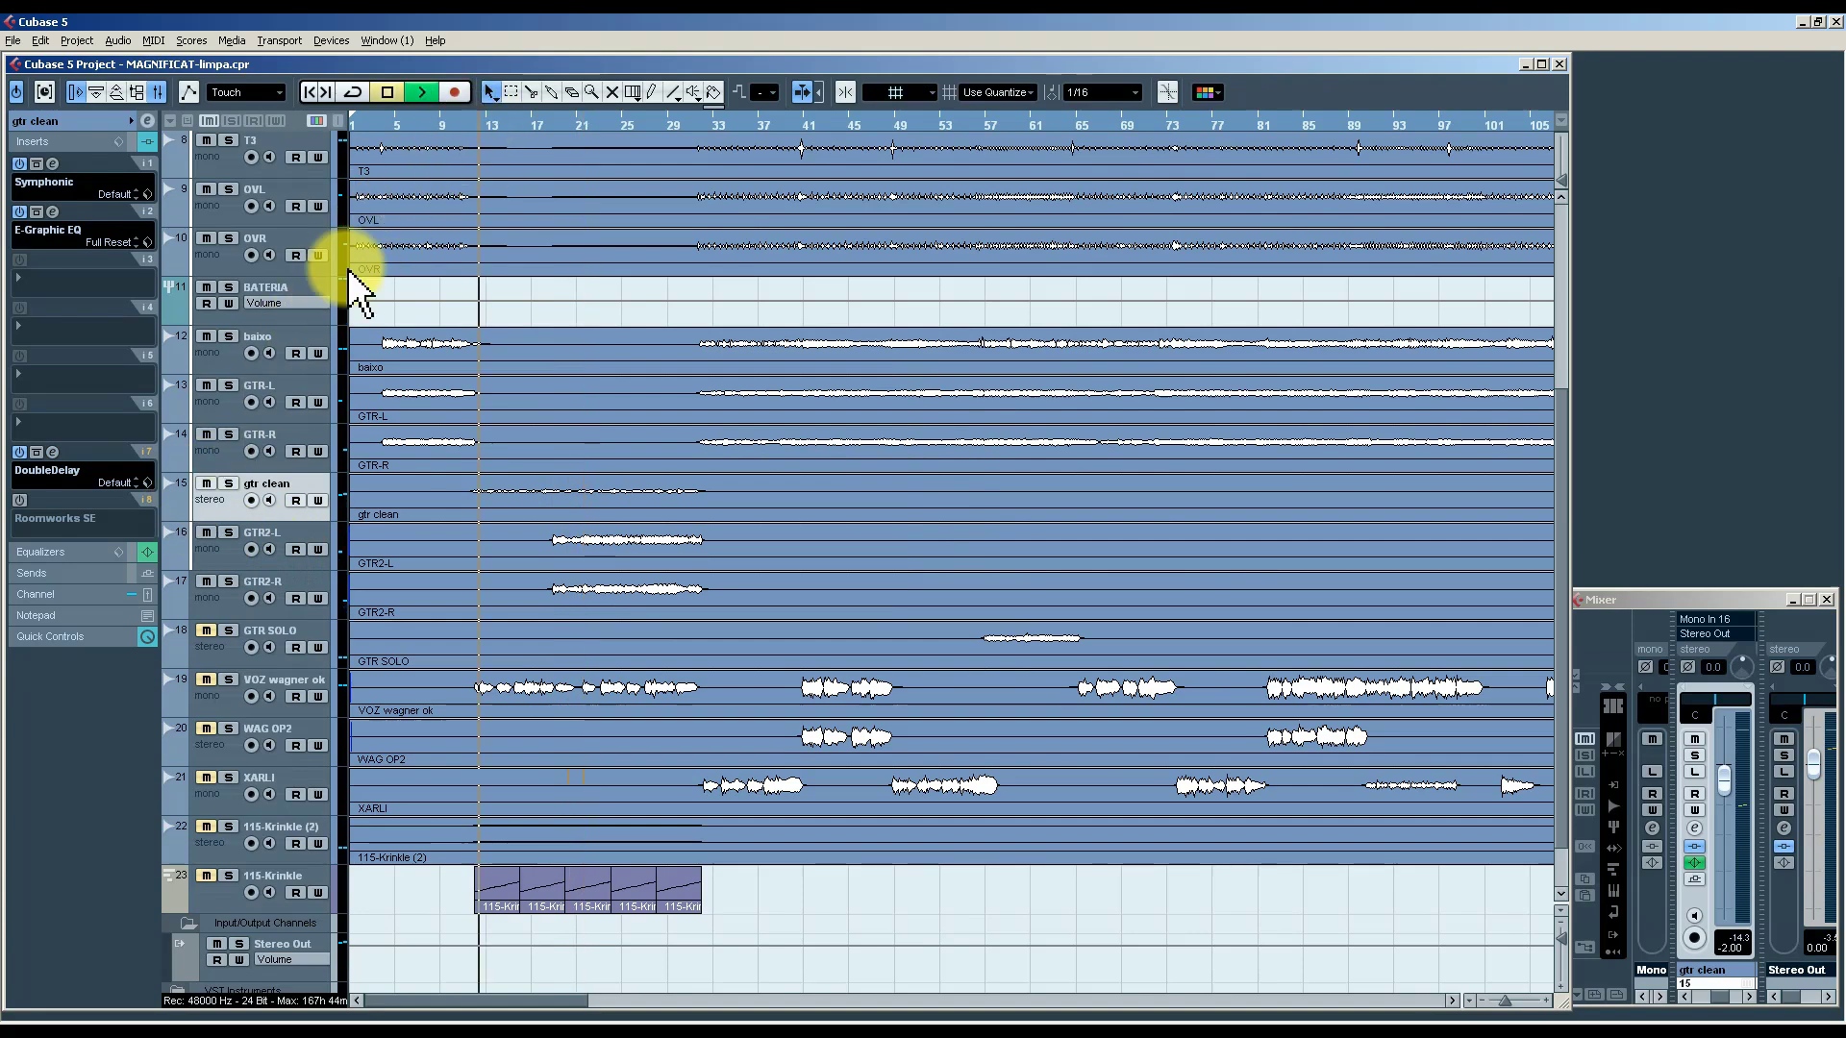
{"action": "left_click", "coordinate": [72, 121]}
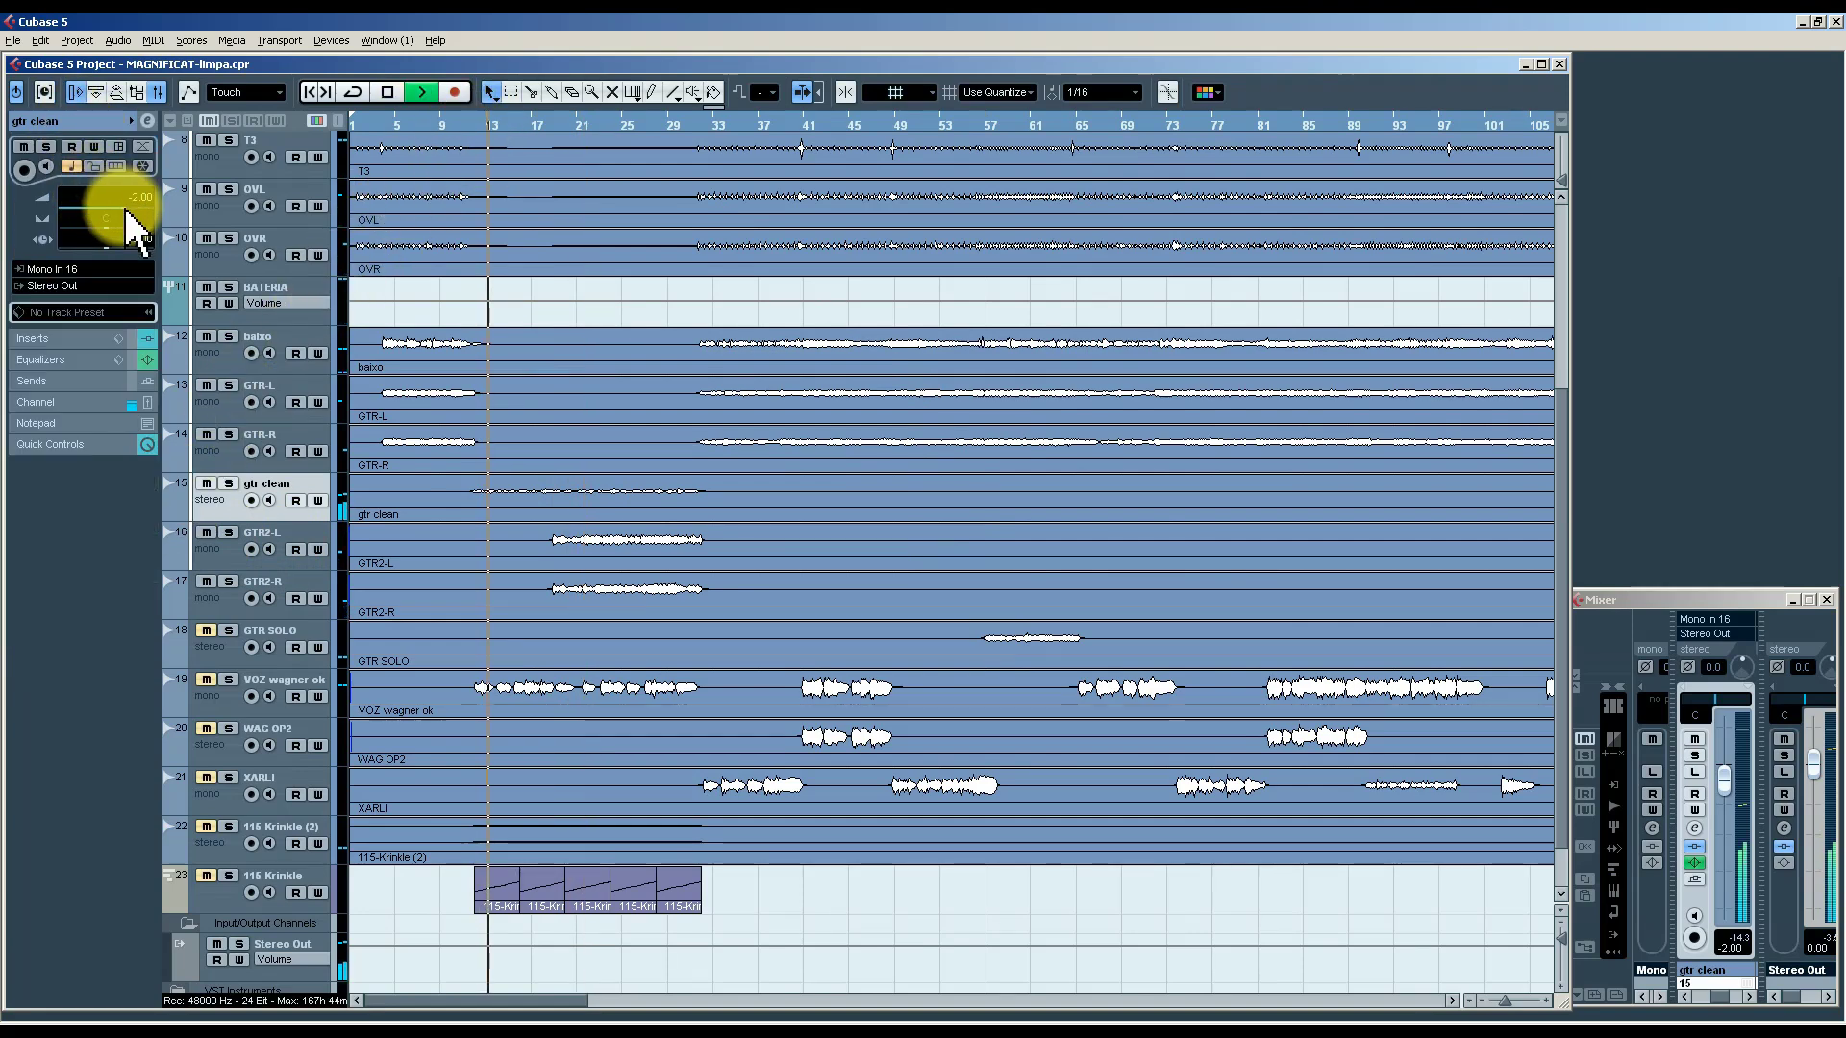
{"action": "left_click_drag", "start_coordinate": [125, 209], "coordinate": [127, 214]}
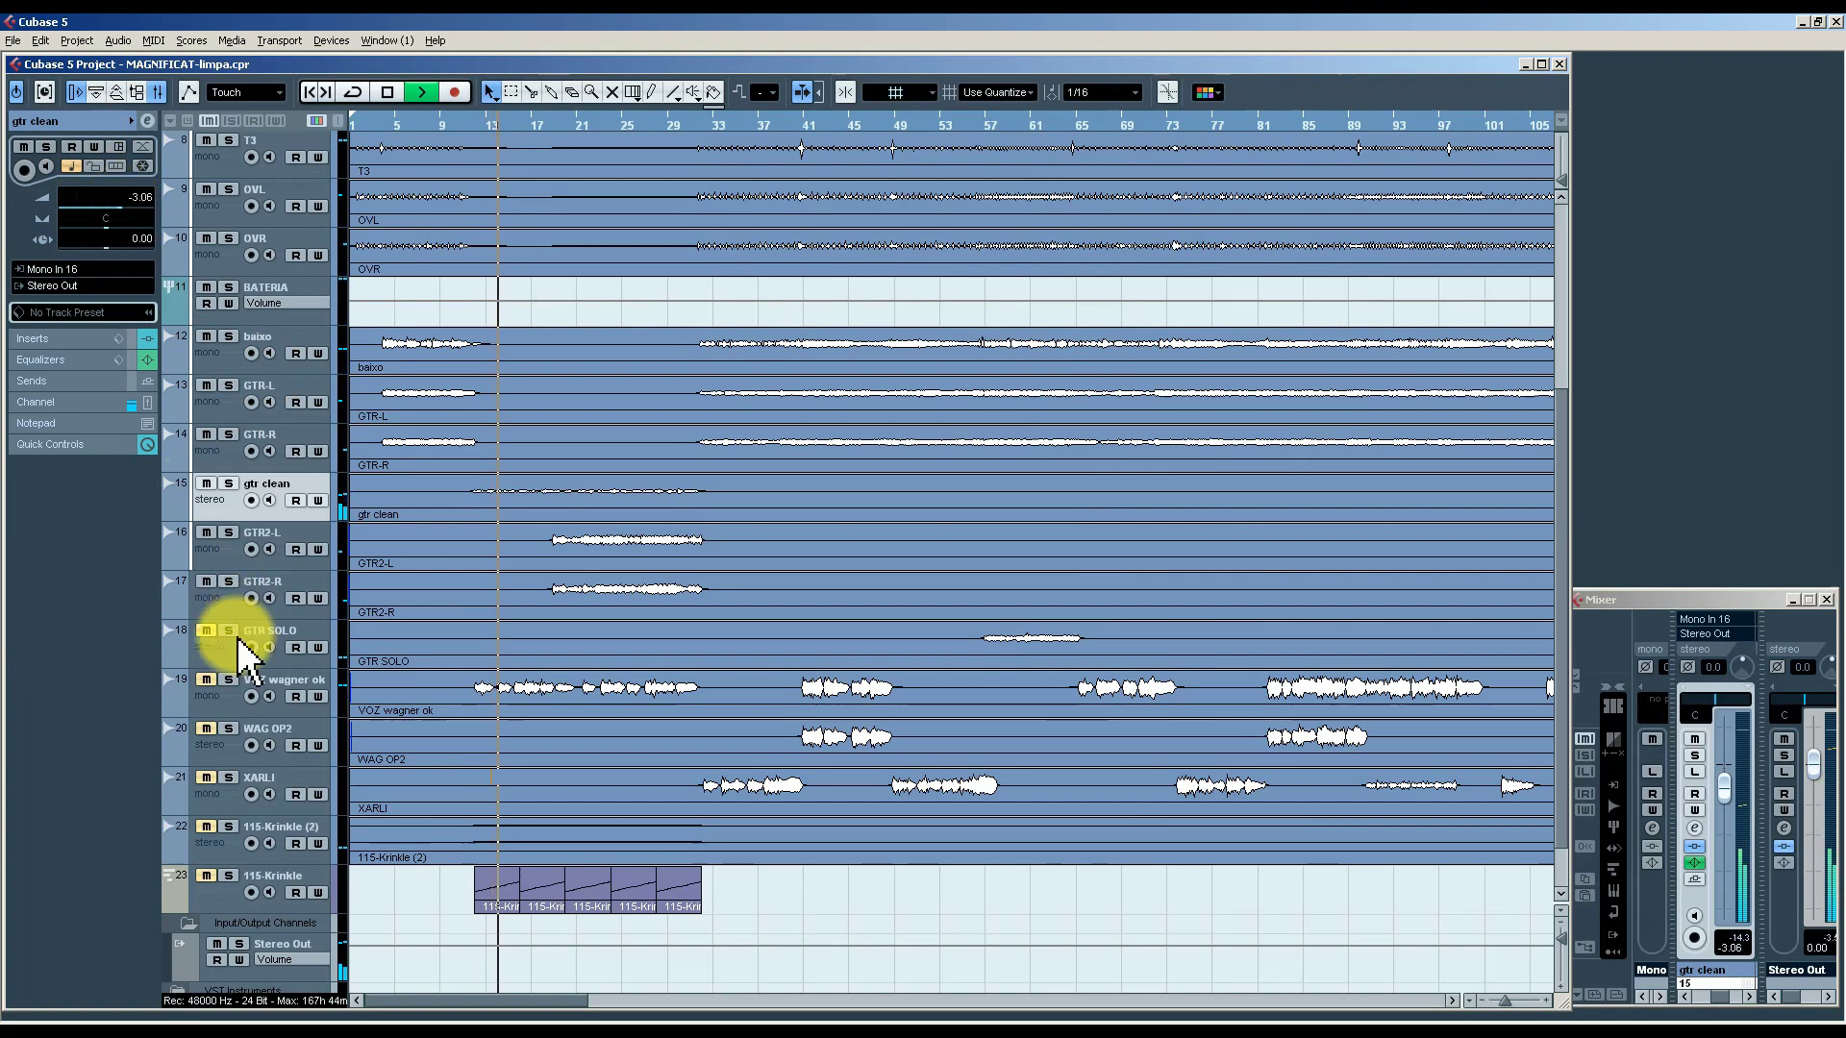
Activate the Roomworks SE insert on the gtr clean track and check its reverb settings.
{"action": "left_click", "coordinate": [61, 334]}
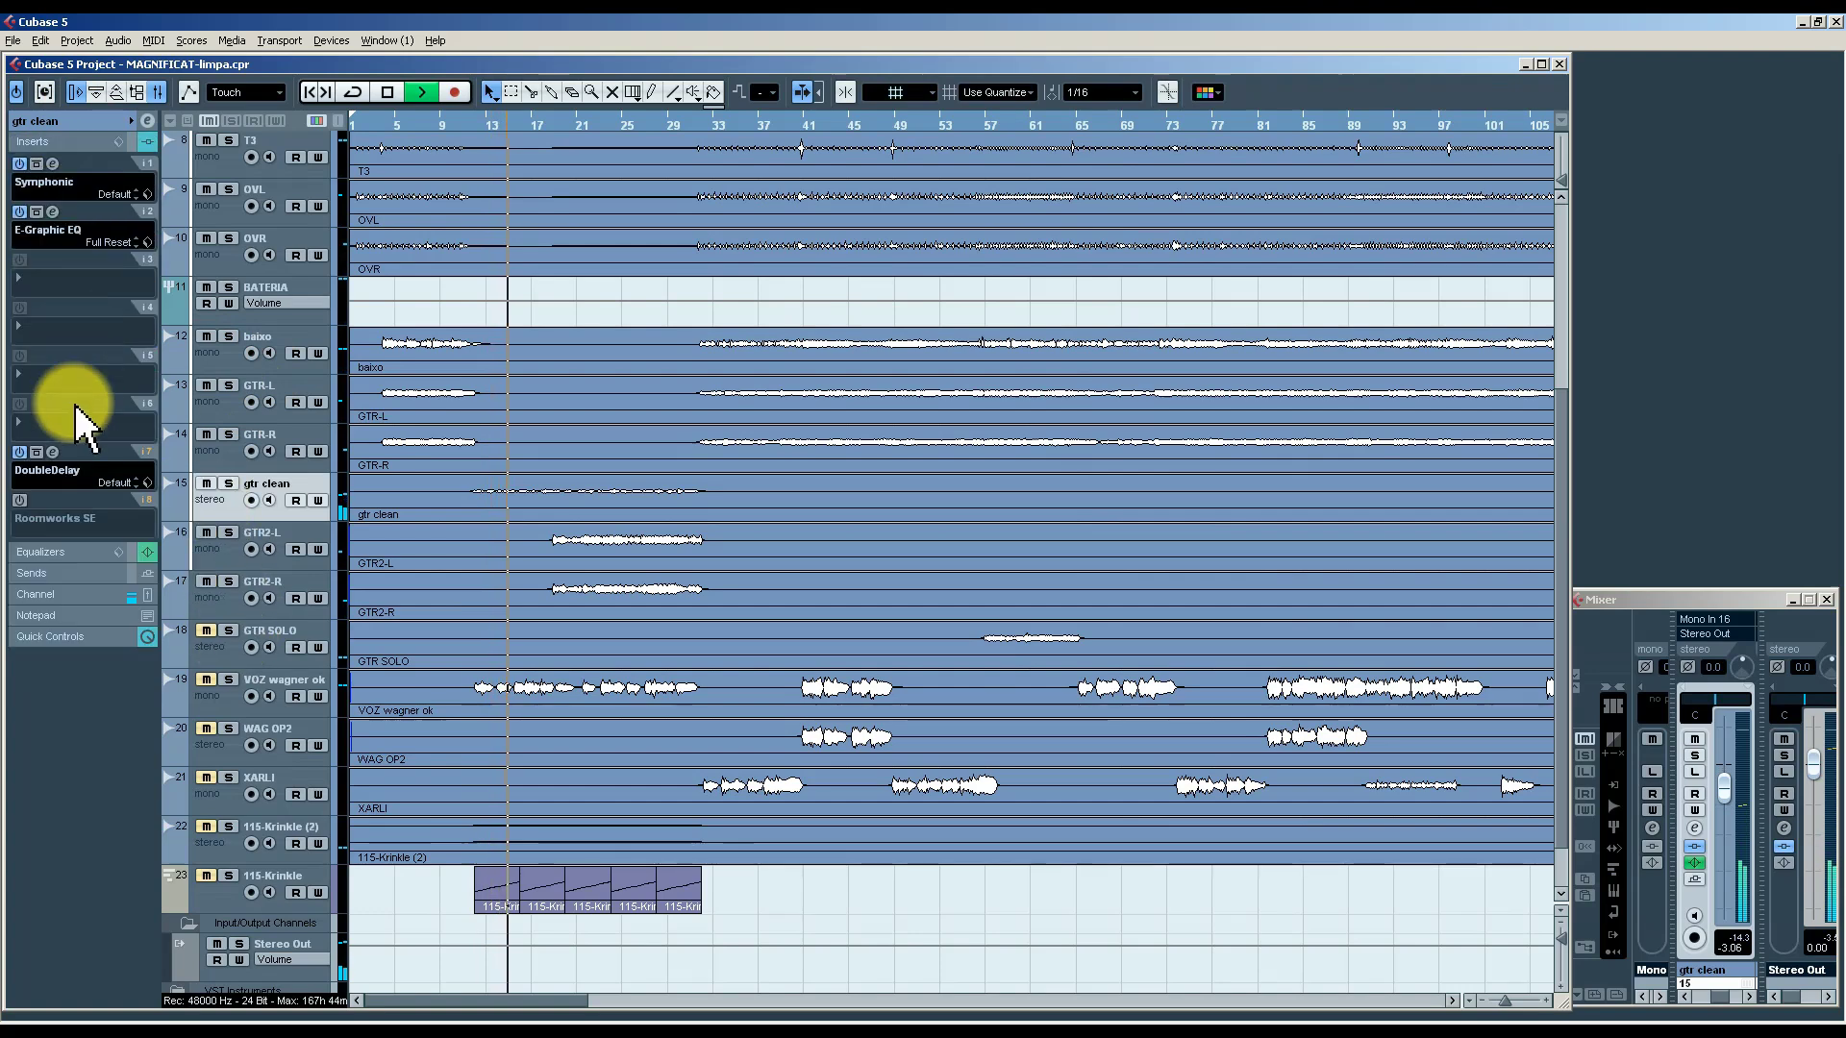
{"action": "left_click", "coordinate": [19, 500]}
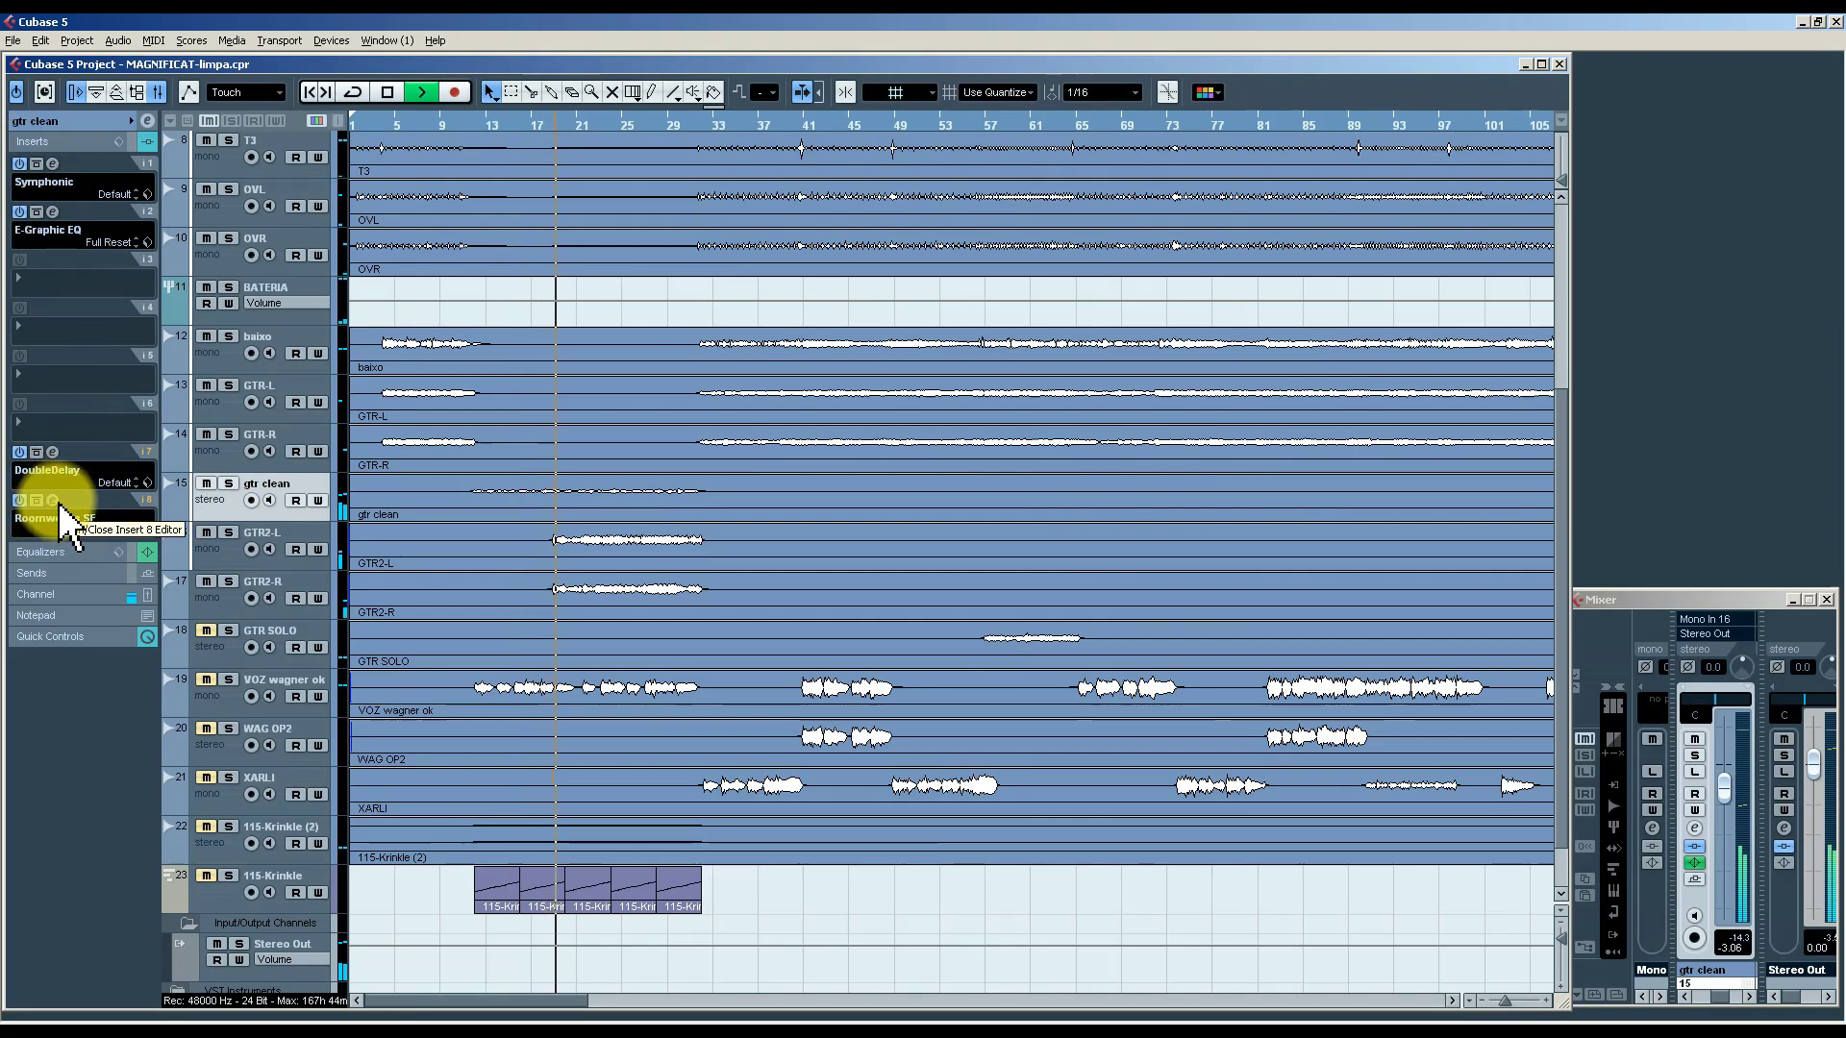
{"action": "left_click", "coordinate": [606, 504]}
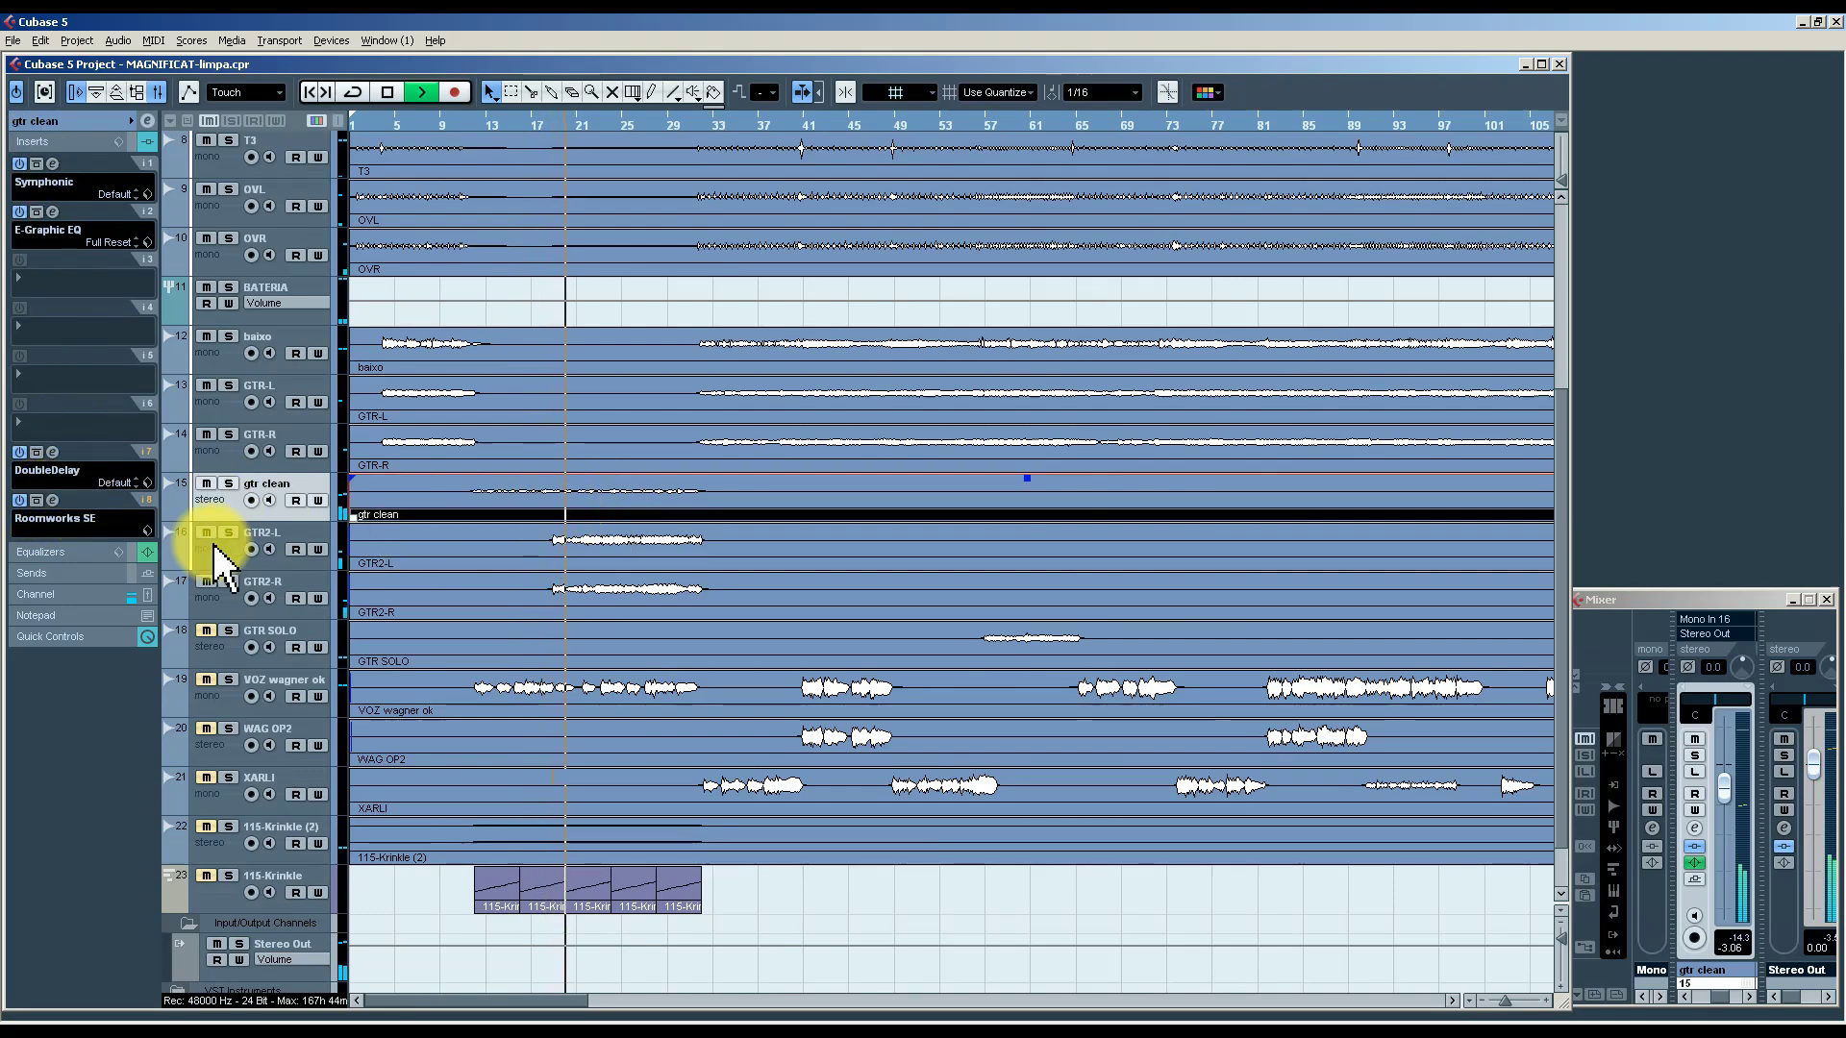
{"action": "left_click", "coordinate": [53, 502]}
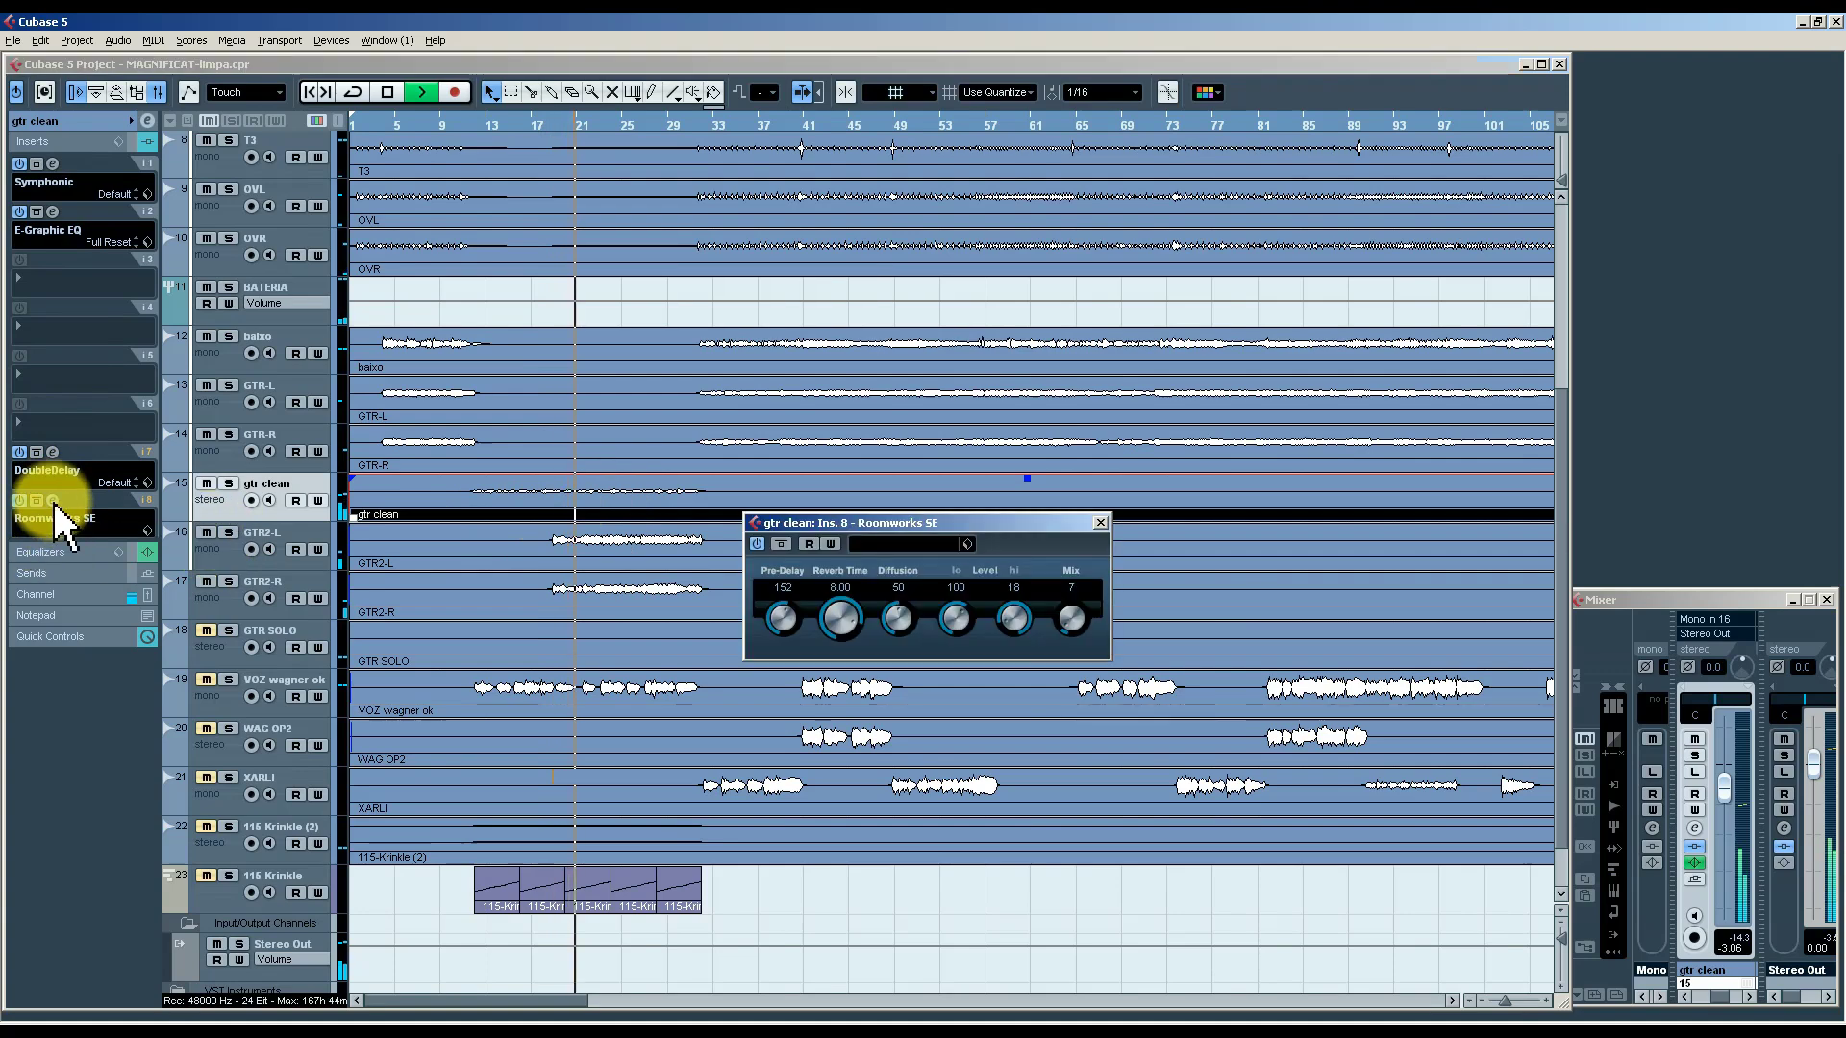
{"action": "left_click", "coordinate": [1101, 523]}
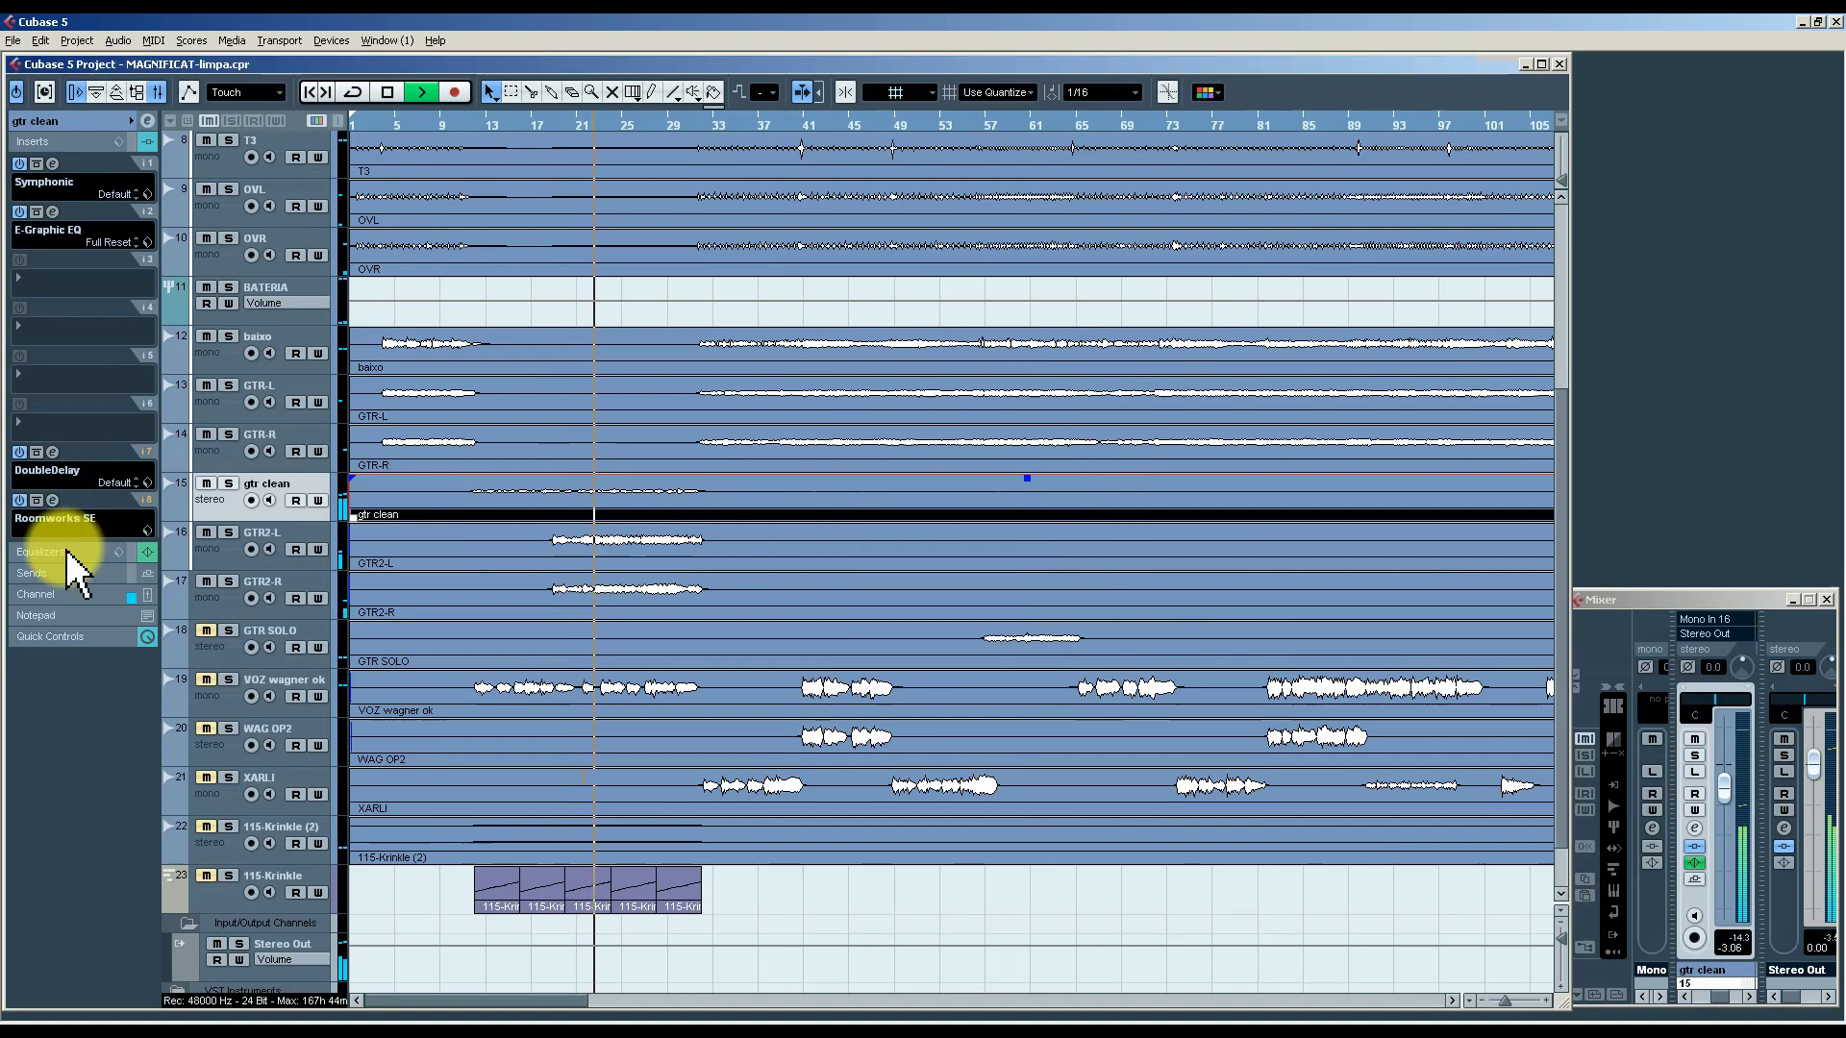
{"action": "left_click", "coordinate": [53, 501]}
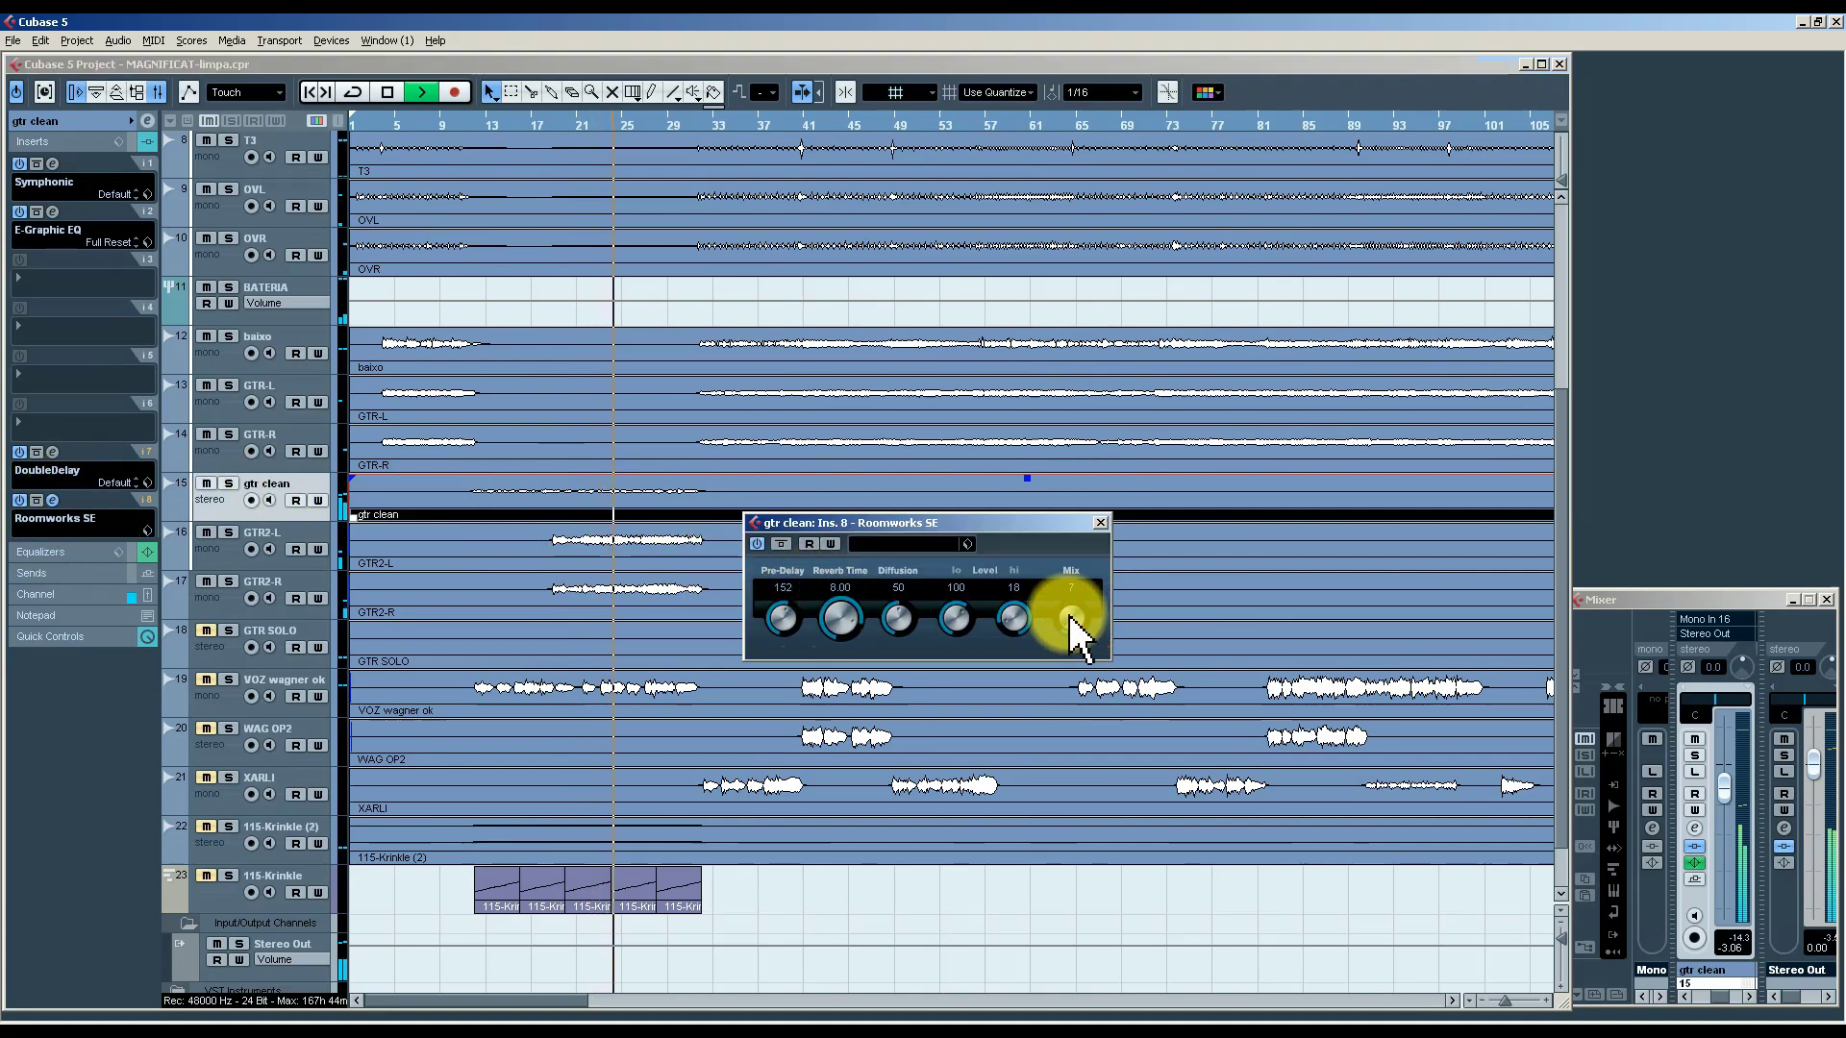
{"action": "left_click", "coordinate": [1101, 523]}
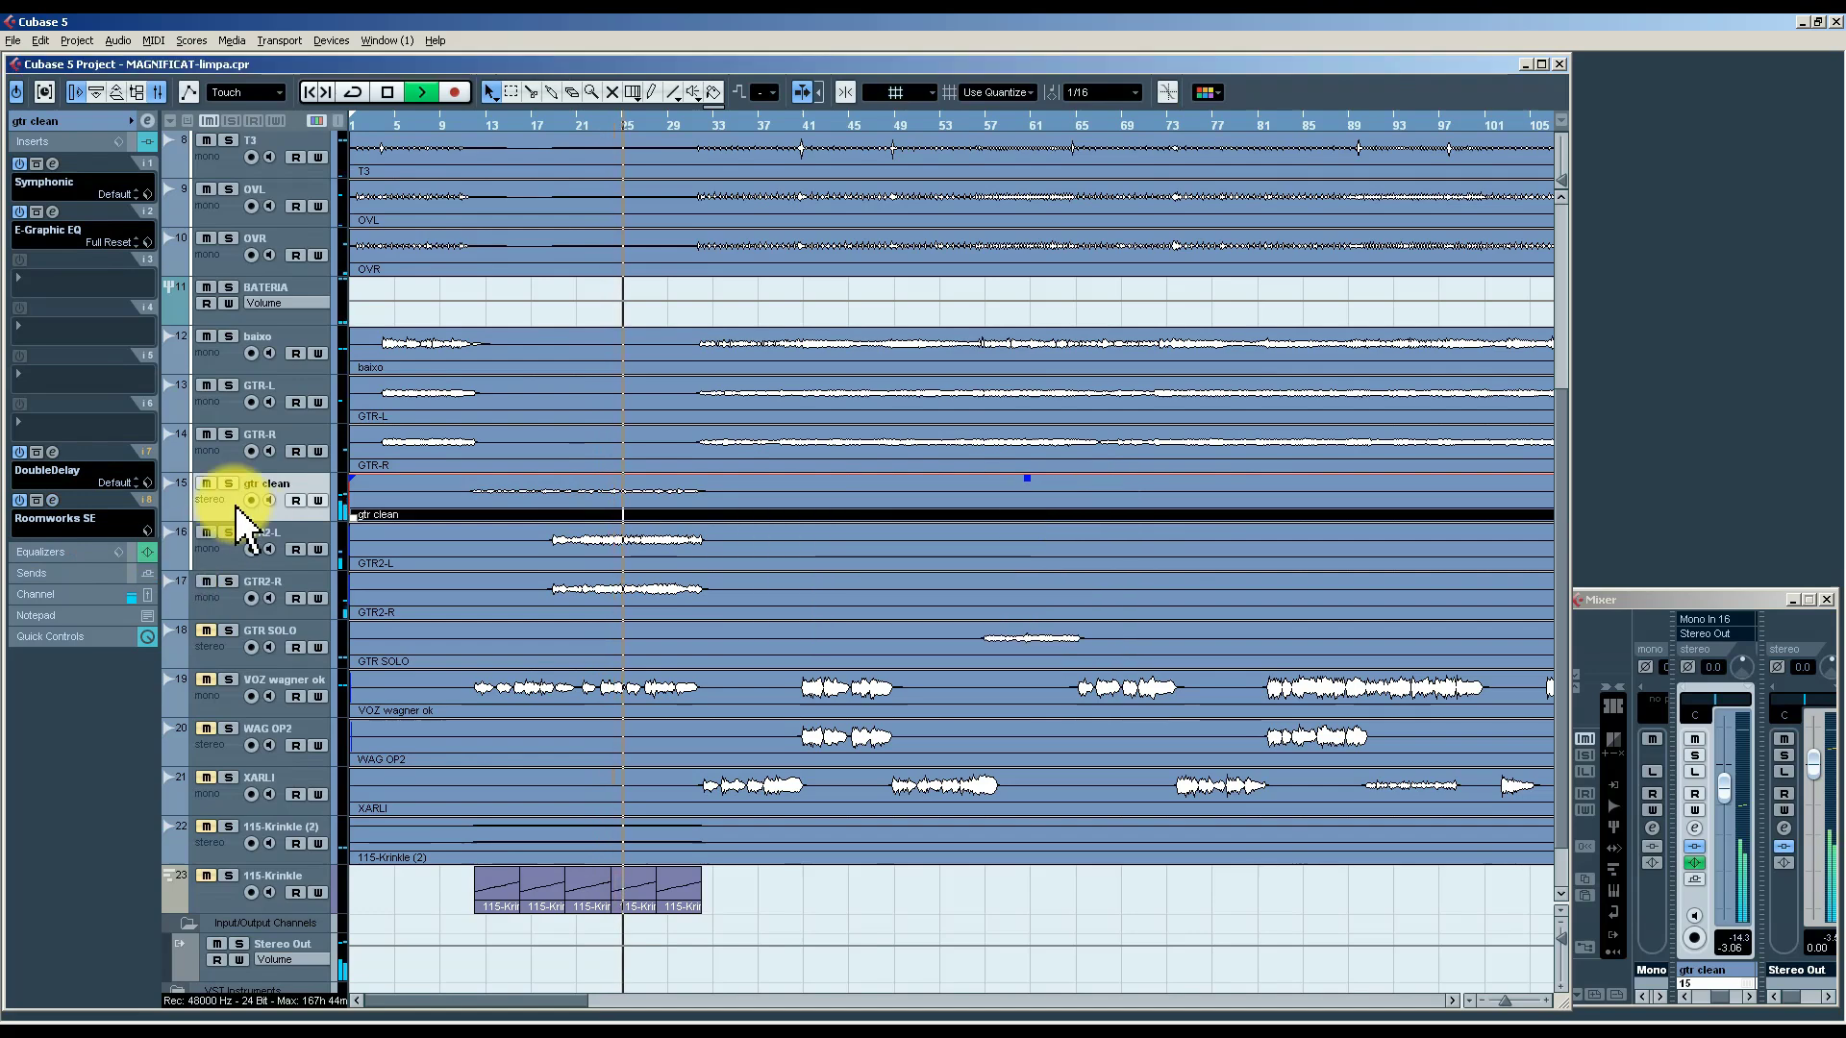
Select the GTR2-L and GTR2-R tracks together and check their volume and pan settings.
{"action": "left_click", "coordinate": [215, 561]}
{"action": "left_click", "coordinate": [213, 591], "text": "shift"}
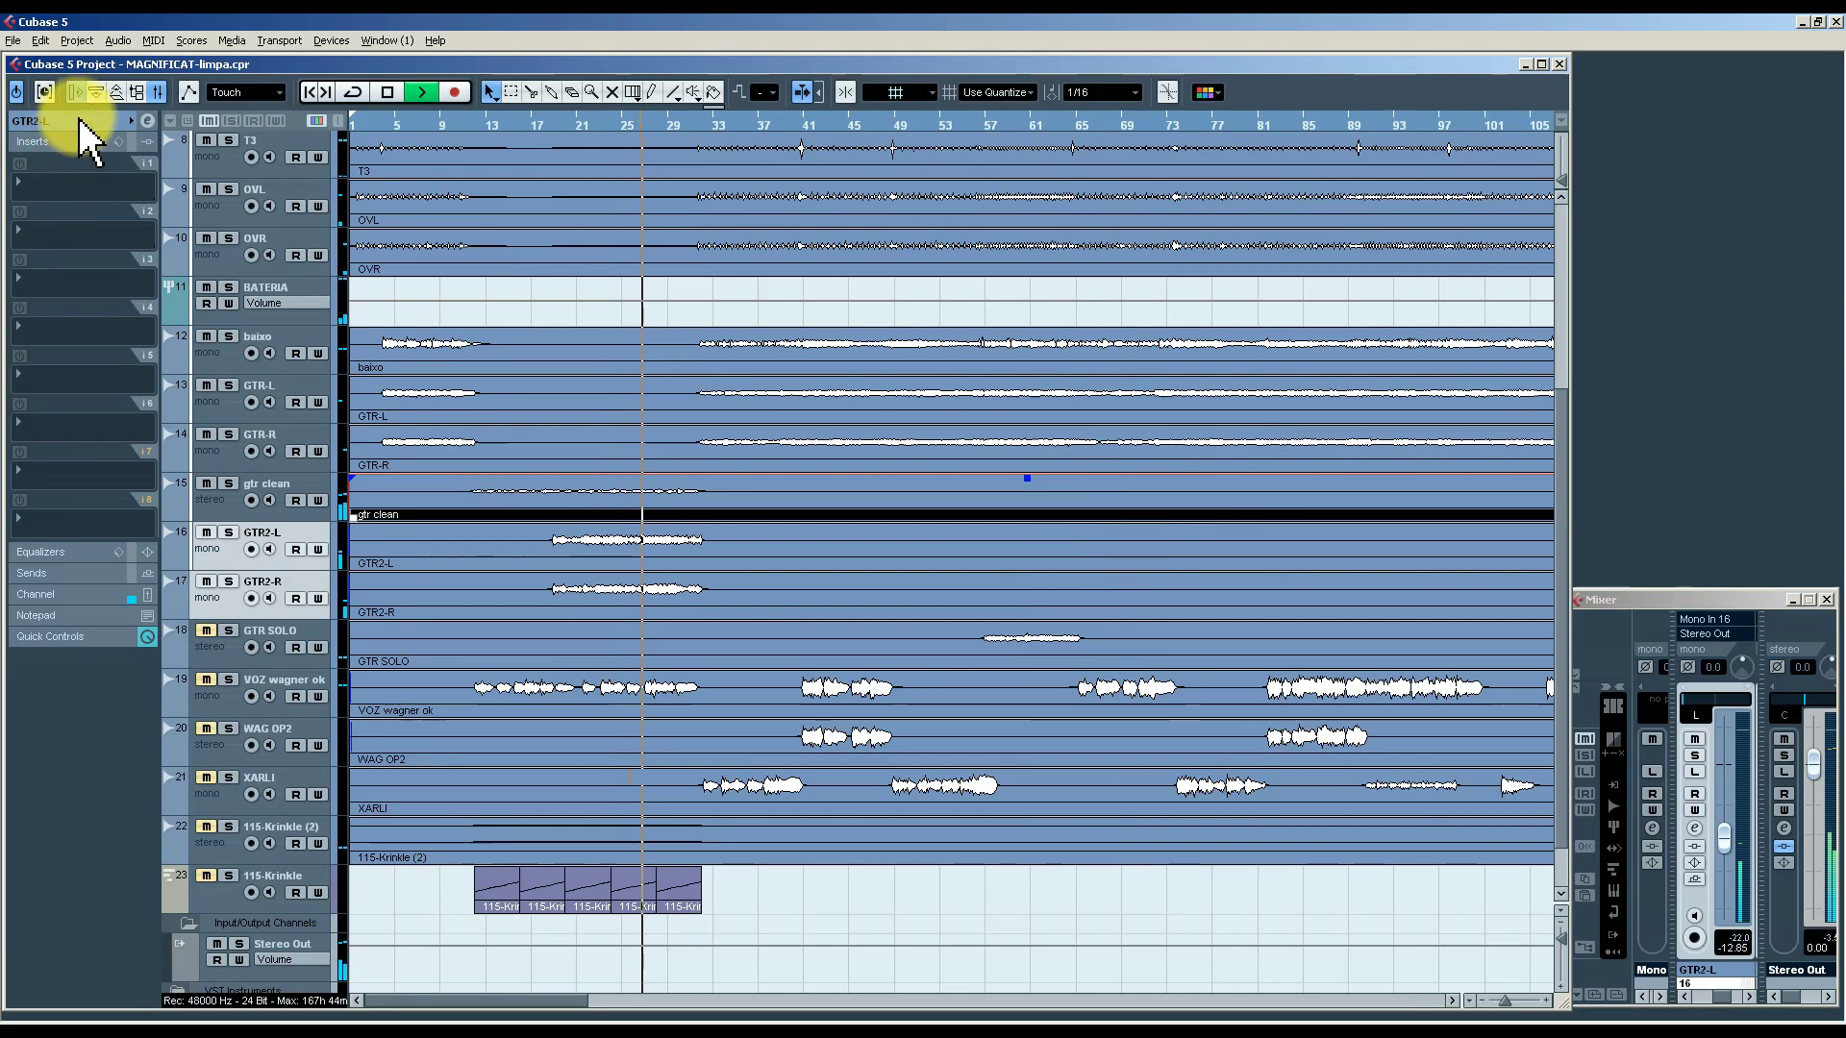
{"action": "left_click", "coordinate": [81, 120]}
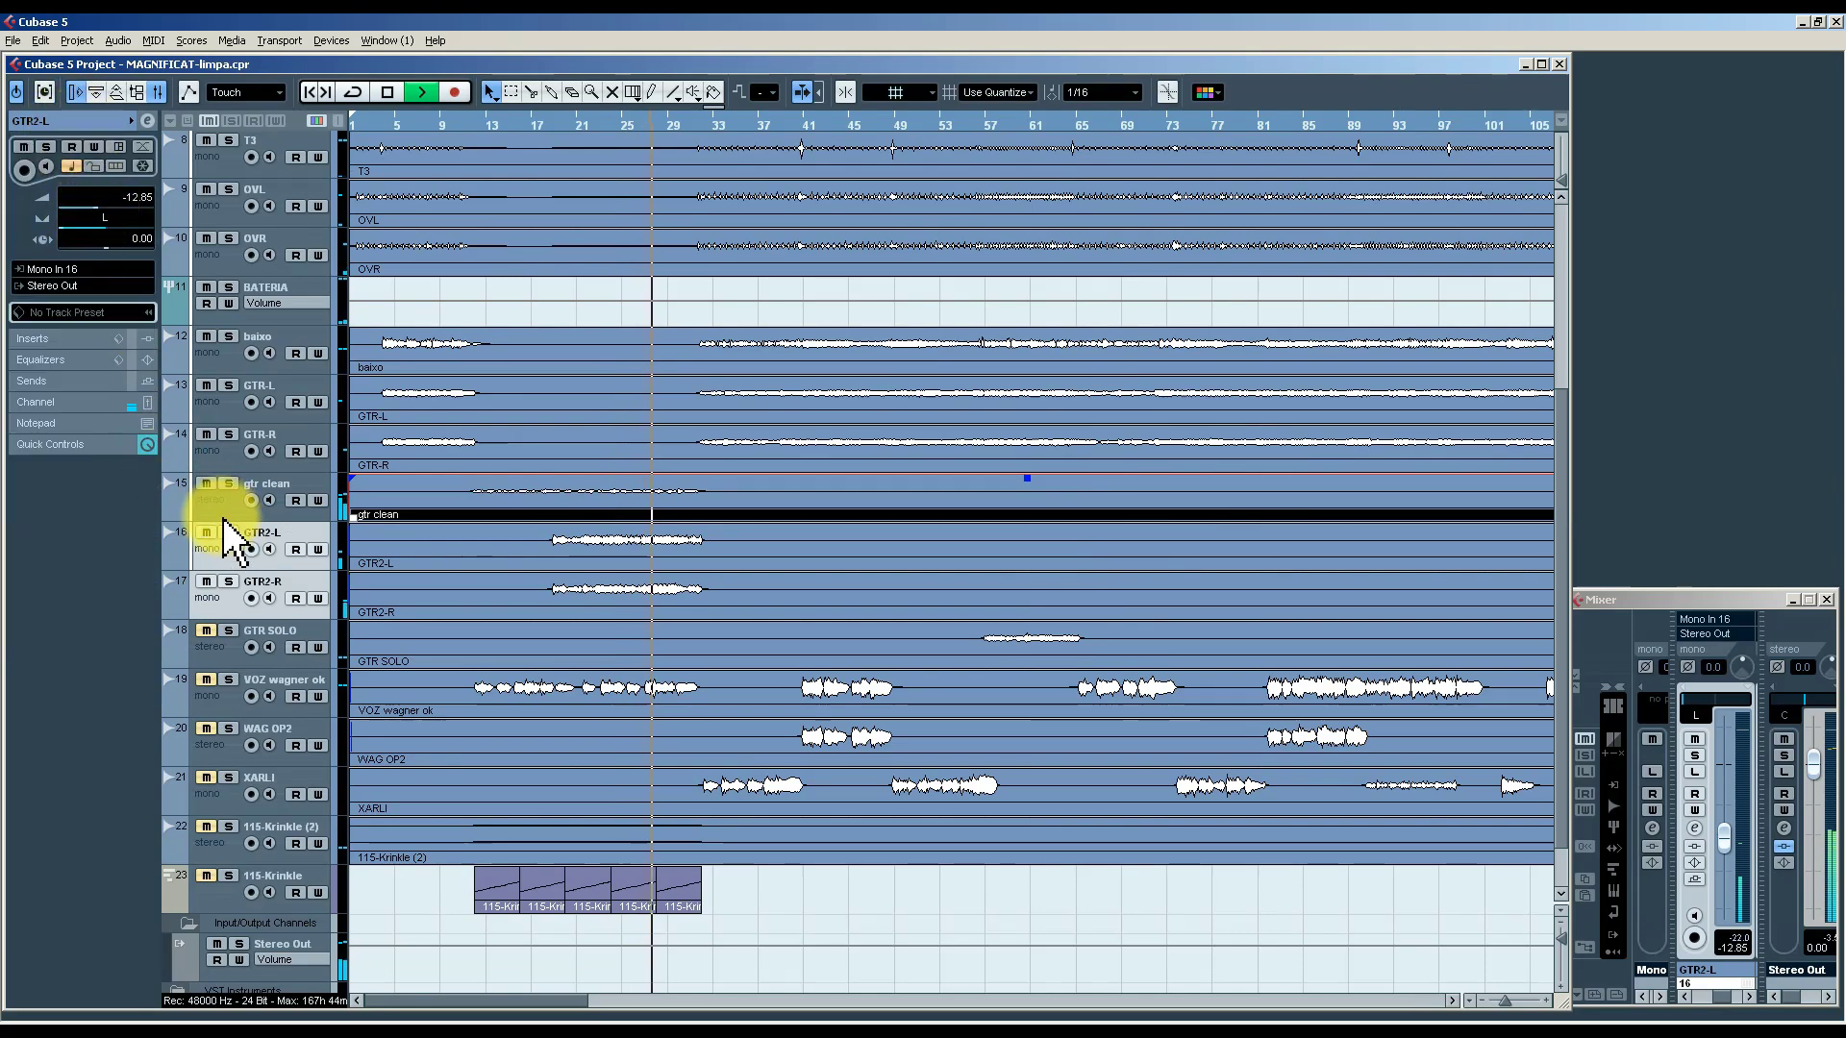
Move playback to about bar 55, just before the GTR SOLO part.
{"action": "scroll", "coordinate": [730, 411], "scroll_direction": "up", "scroll_amount": 5}
{"action": "left_click", "coordinate": [219, 363]}
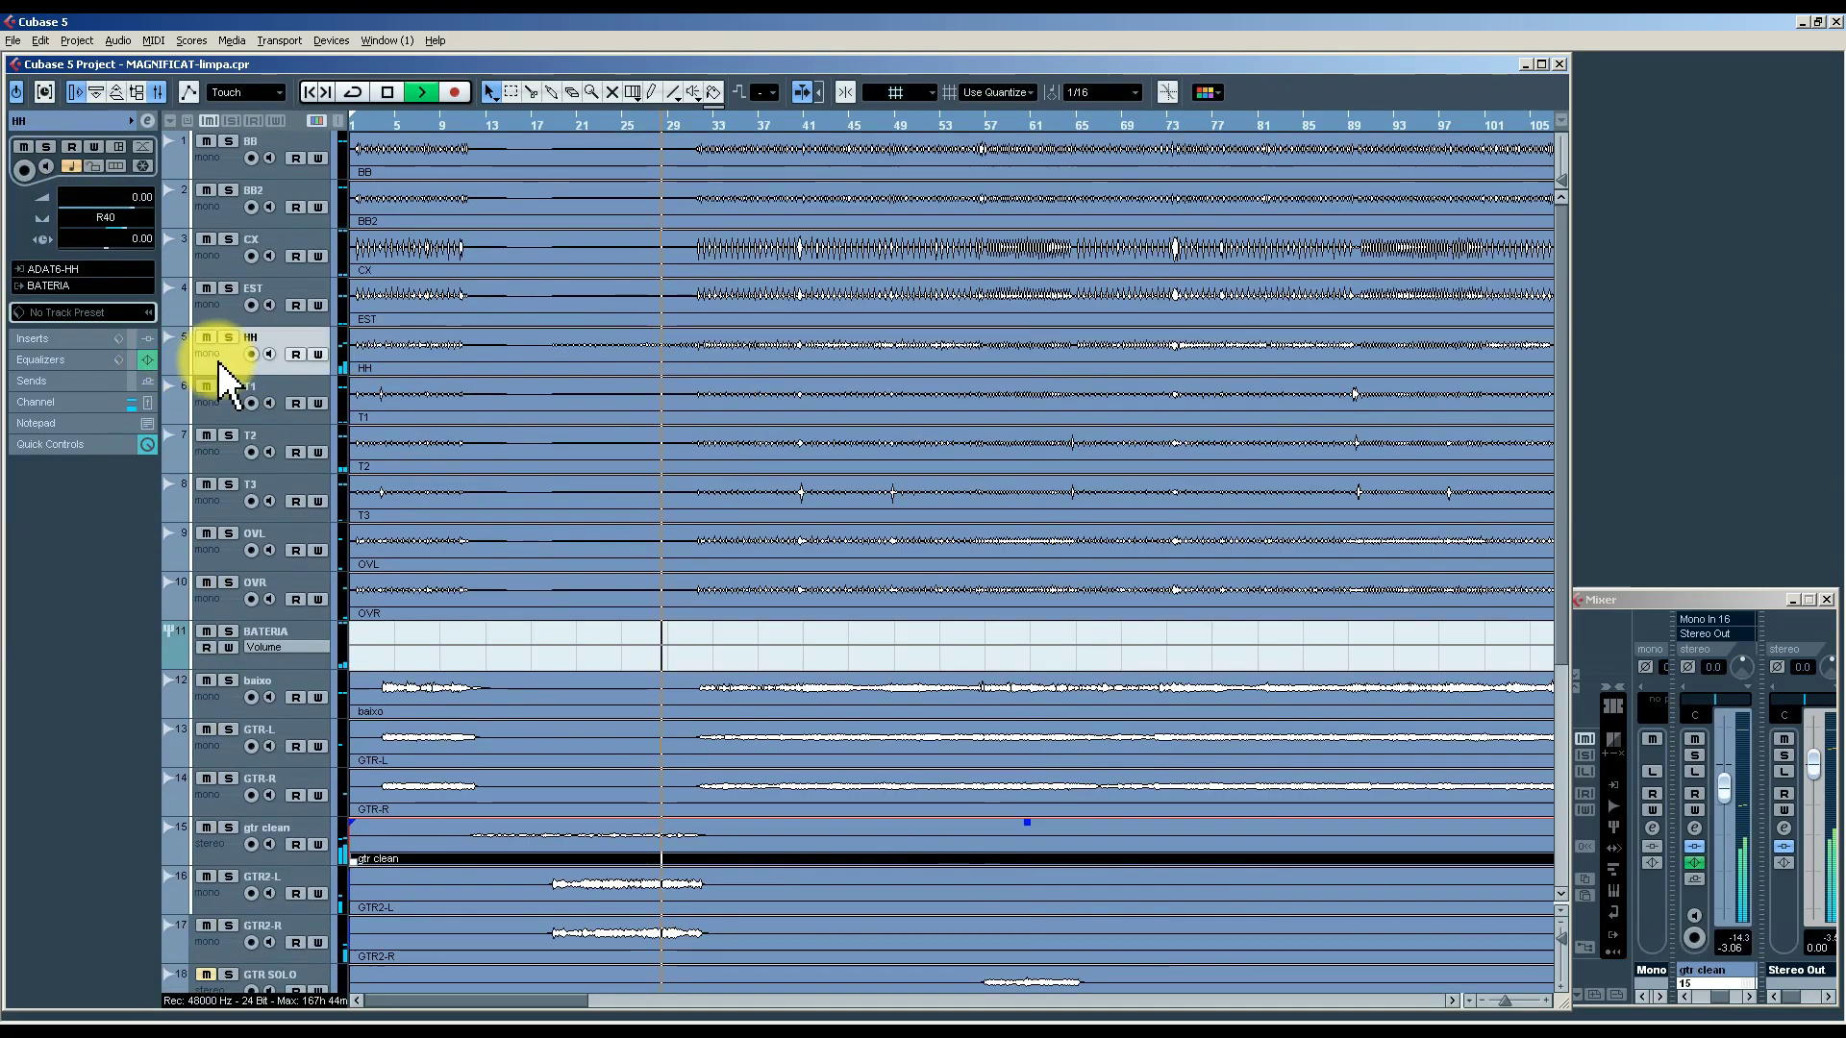
{"action": "scroll", "coordinate": [873, 588], "scroll_direction": "down", "scroll_amount": 6}
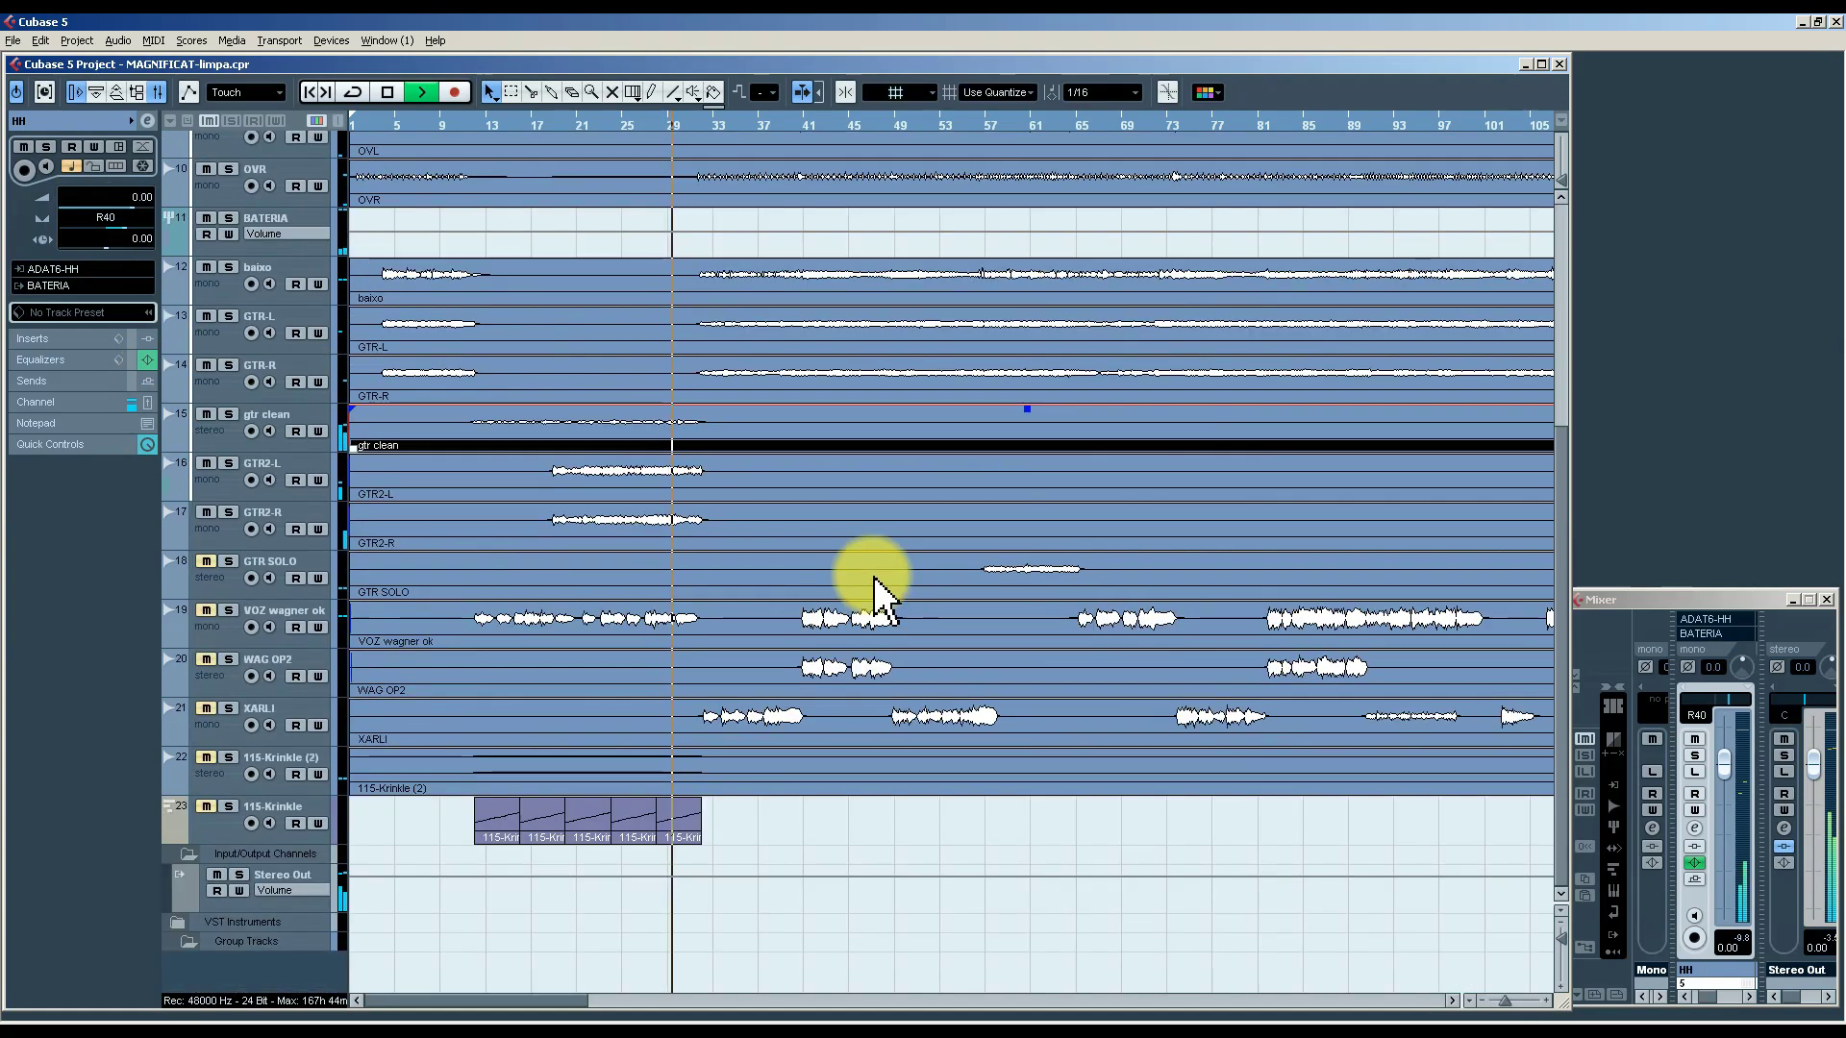
{"action": "left_click", "coordinate": [973, 126]}
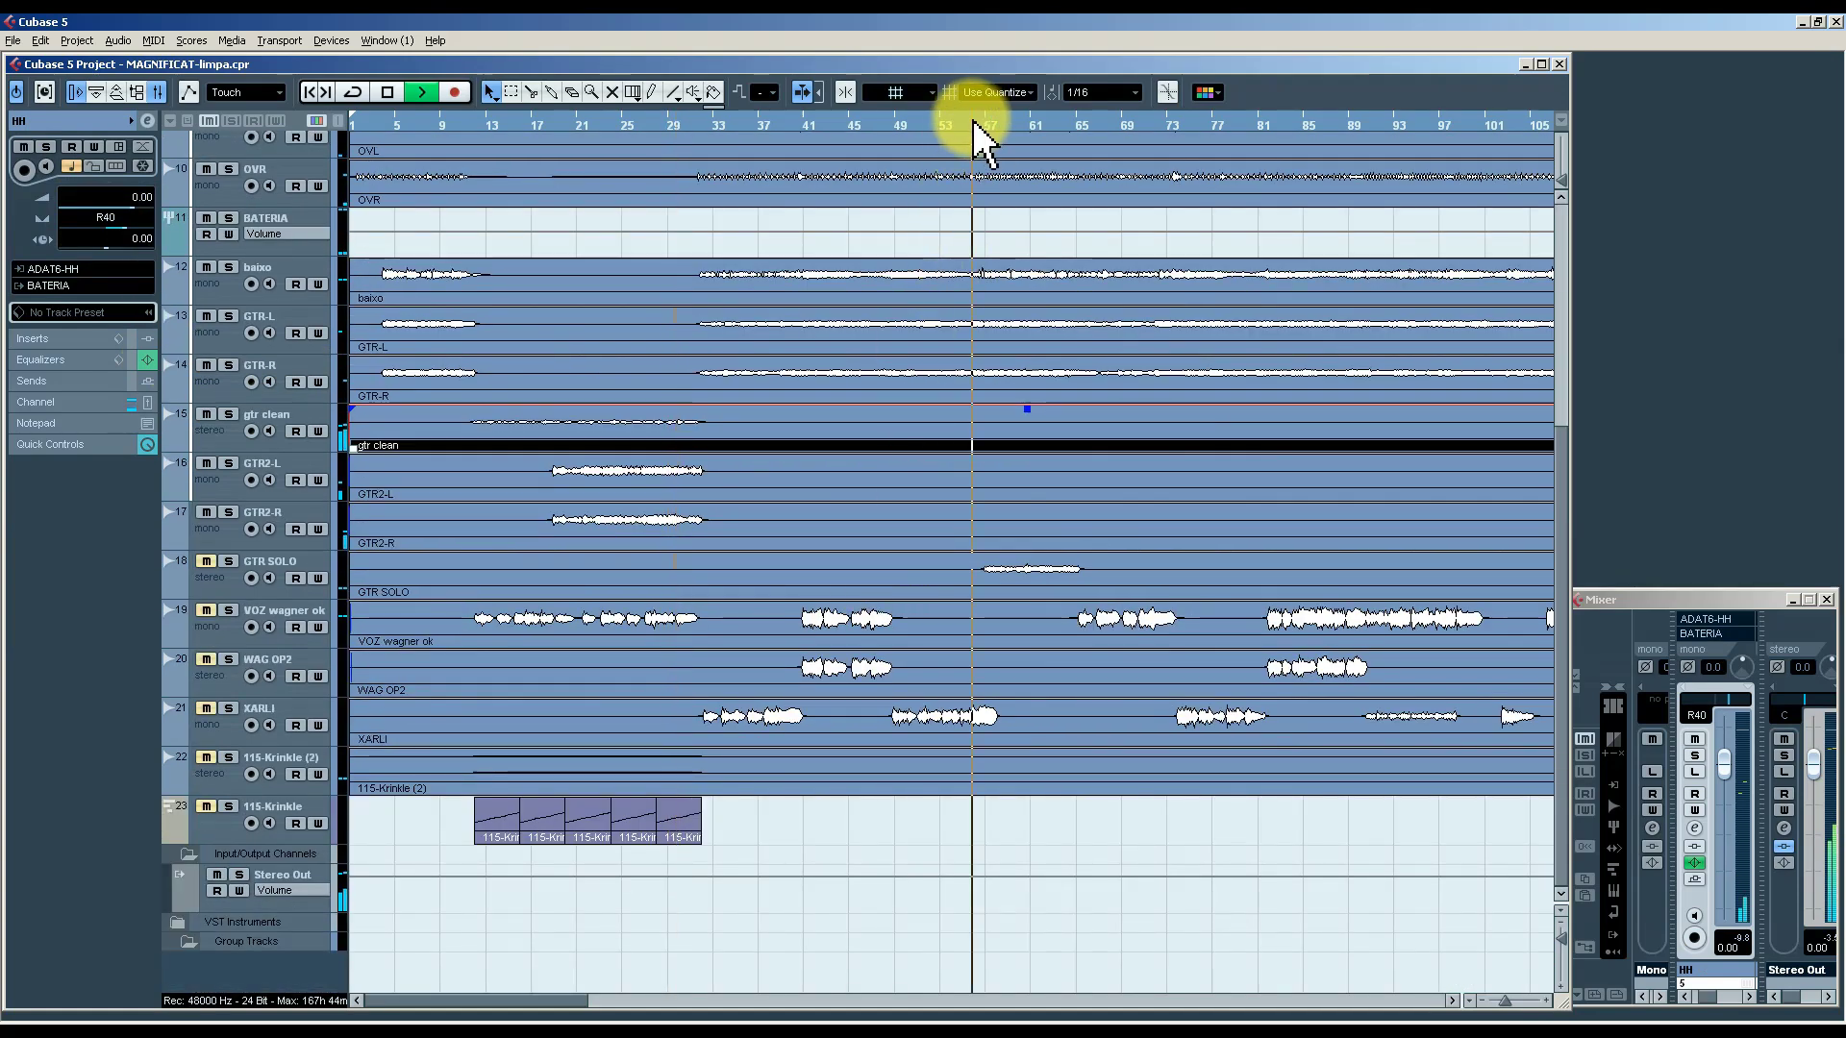
Unmute the GTR SOLO track and set its volume to -4.27.
{"action": "left_click", "coordinate": [224, 582]}
{"action": "left_click", "coordinate": [68, 339]}
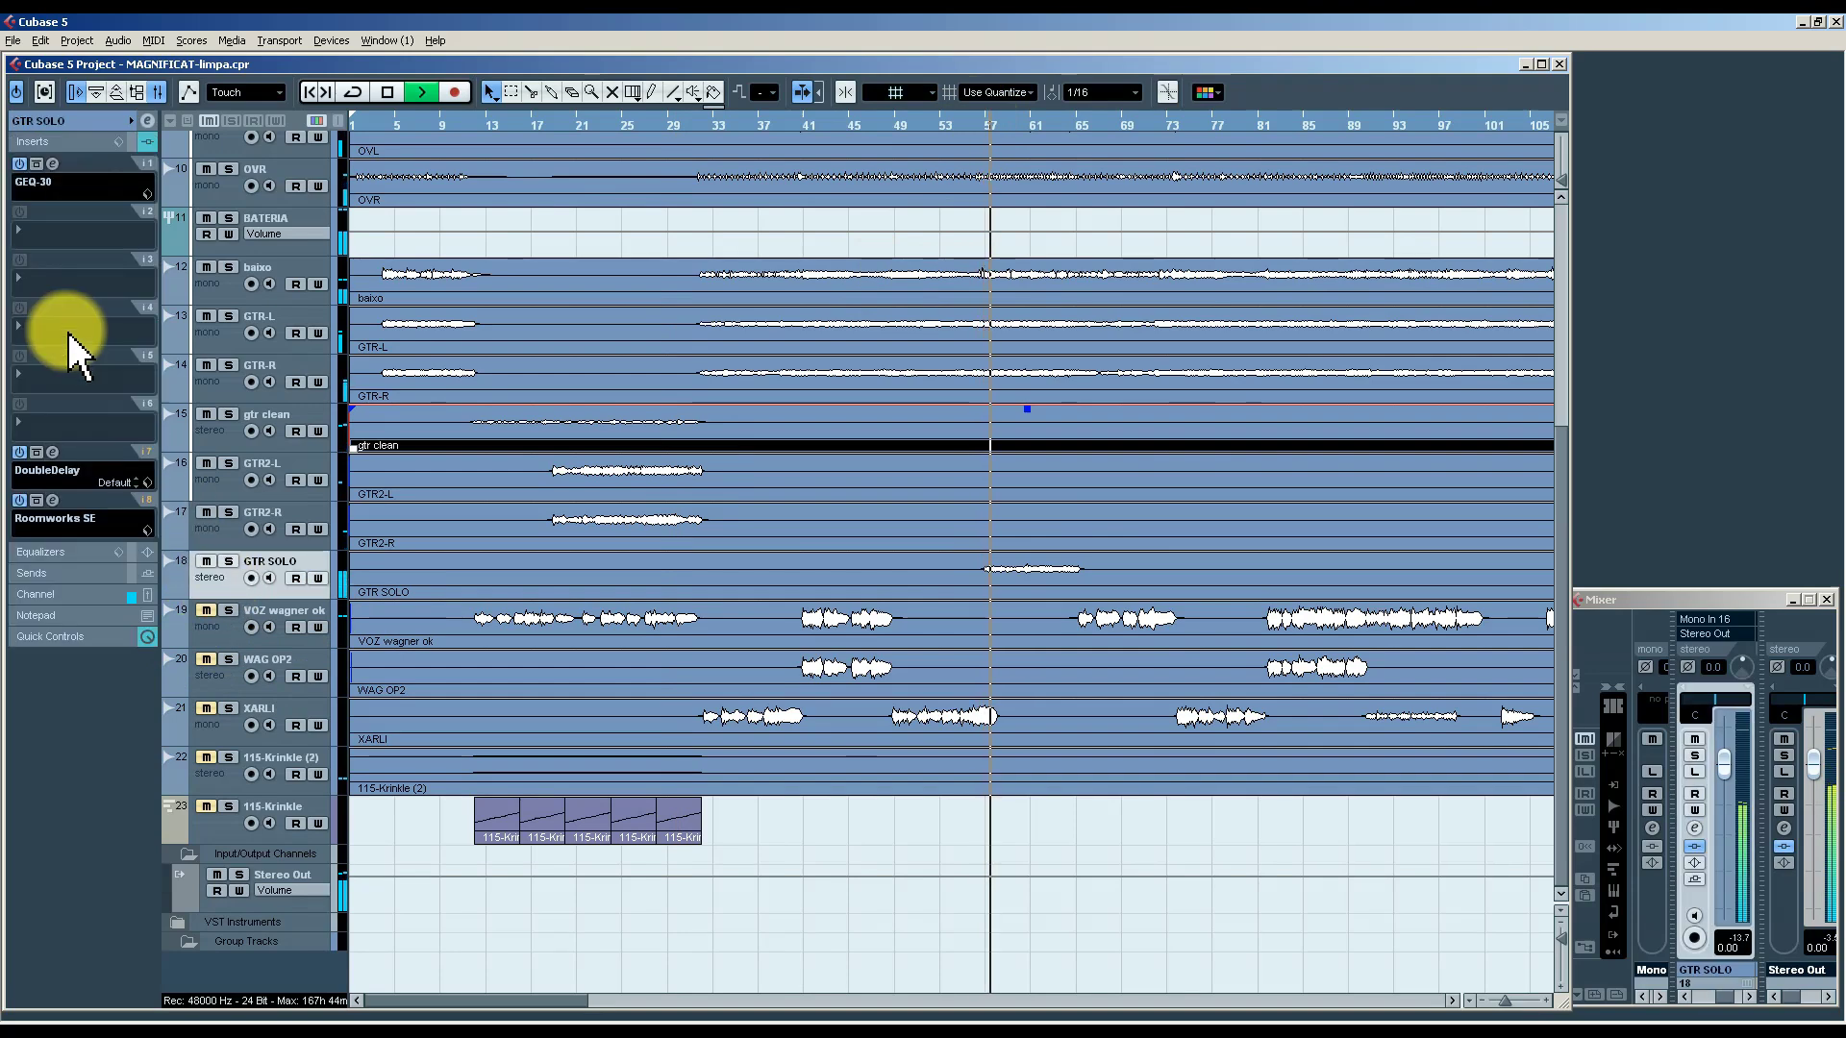
{"action": "left_click", "coordinate": [58, 122]}
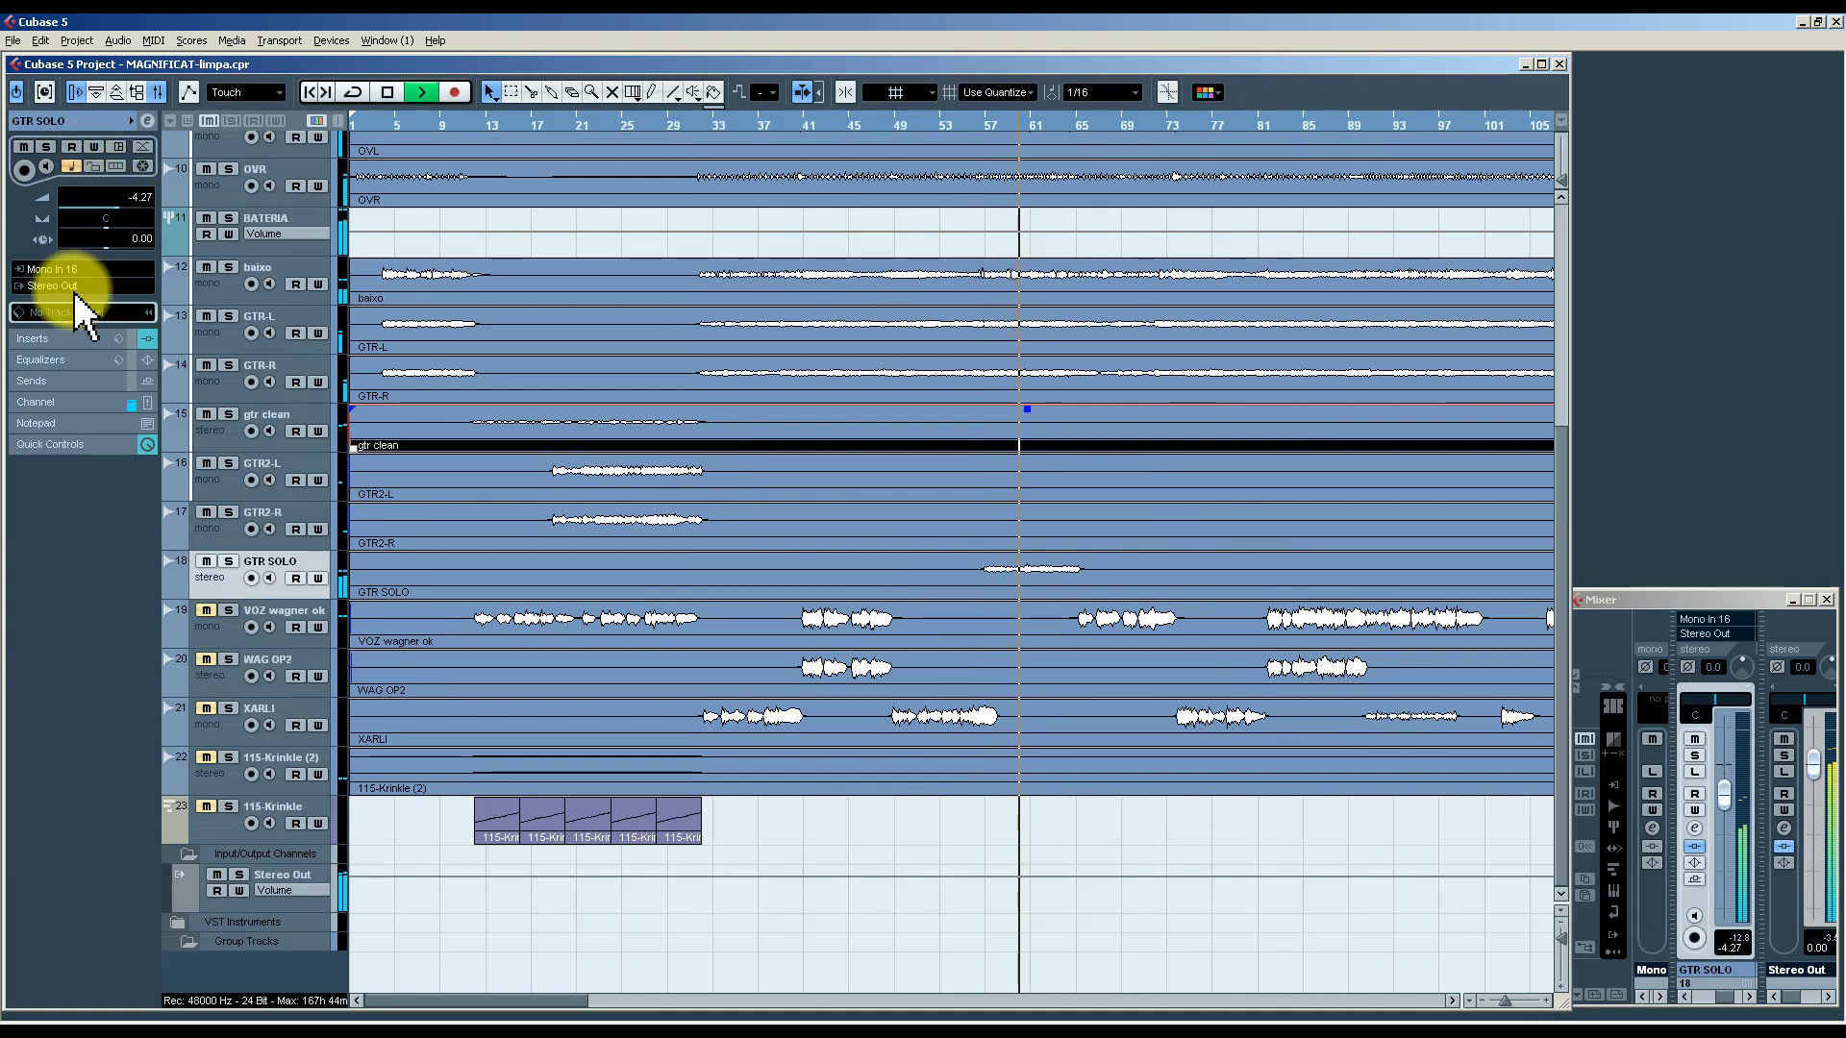
Reduce the 5 kHz band of the GTR SOLO track's GEQ-30 insert to 3.2.
{"action": "left_click", "coordinate": [73, 338]}
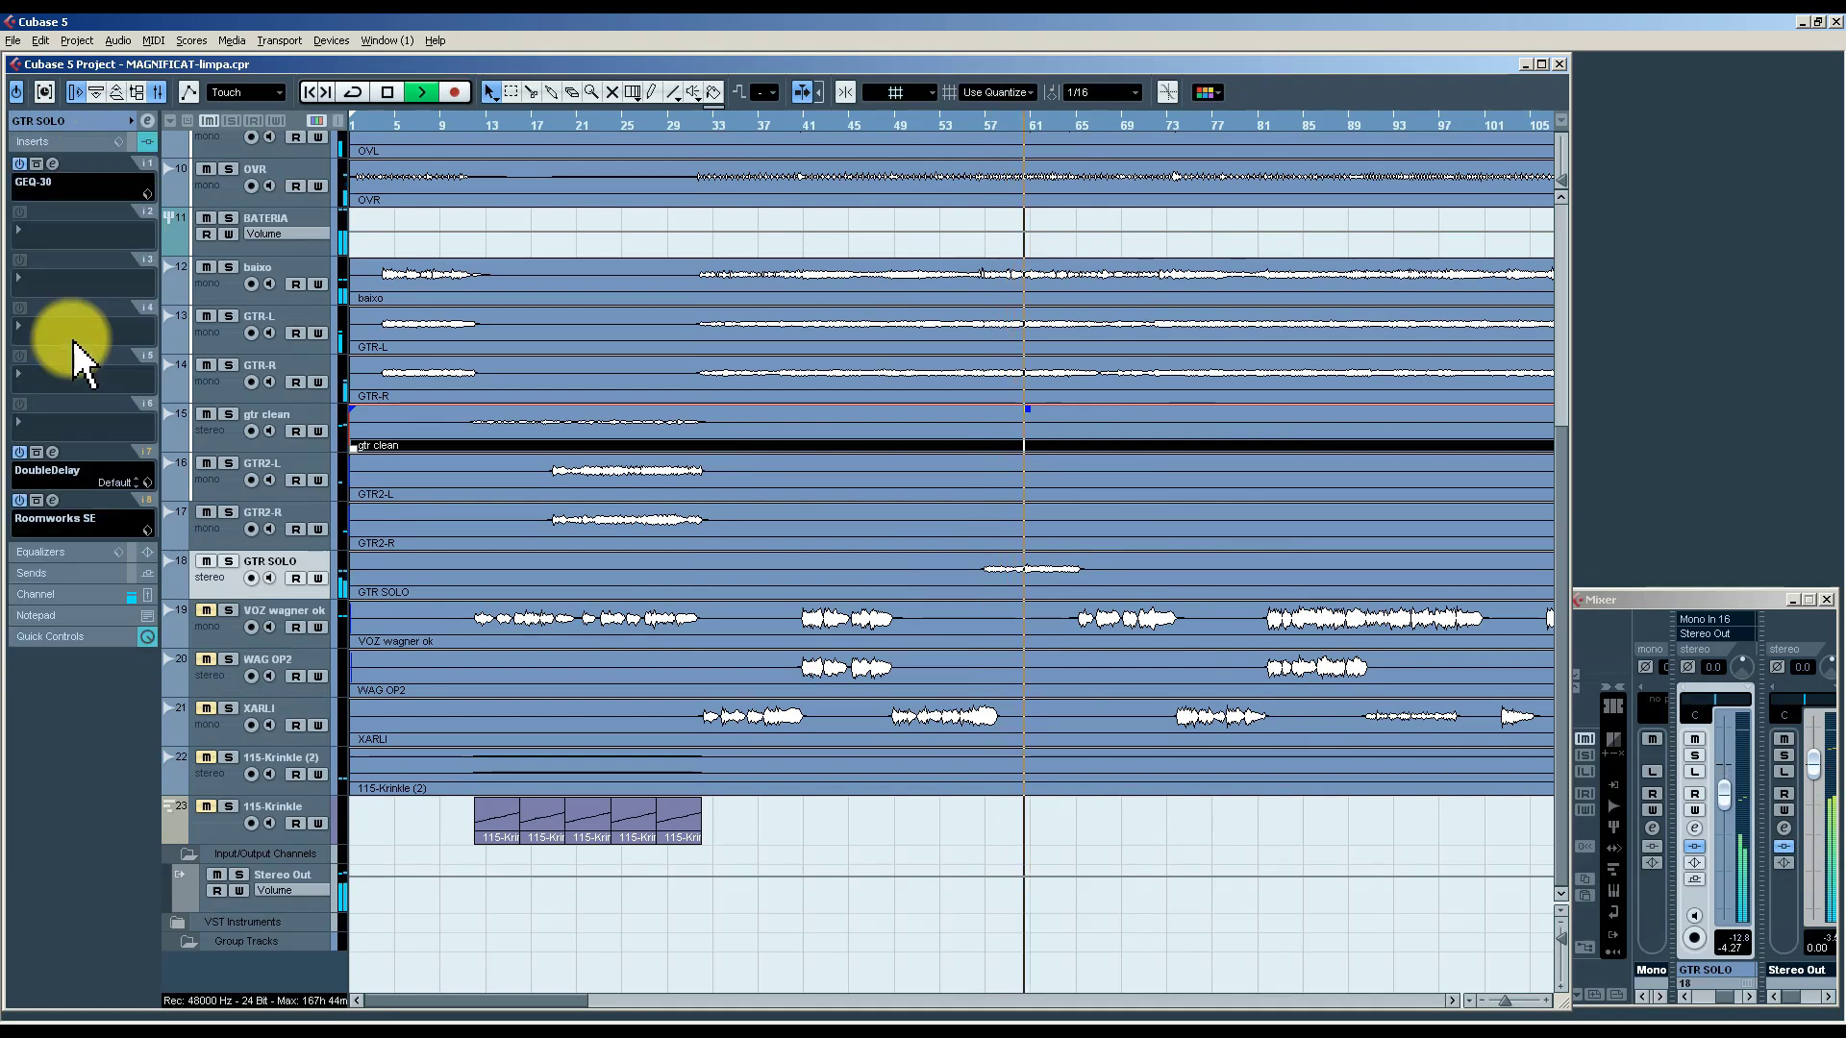
{"action": "left_click", "coordinate": [53, 164]}
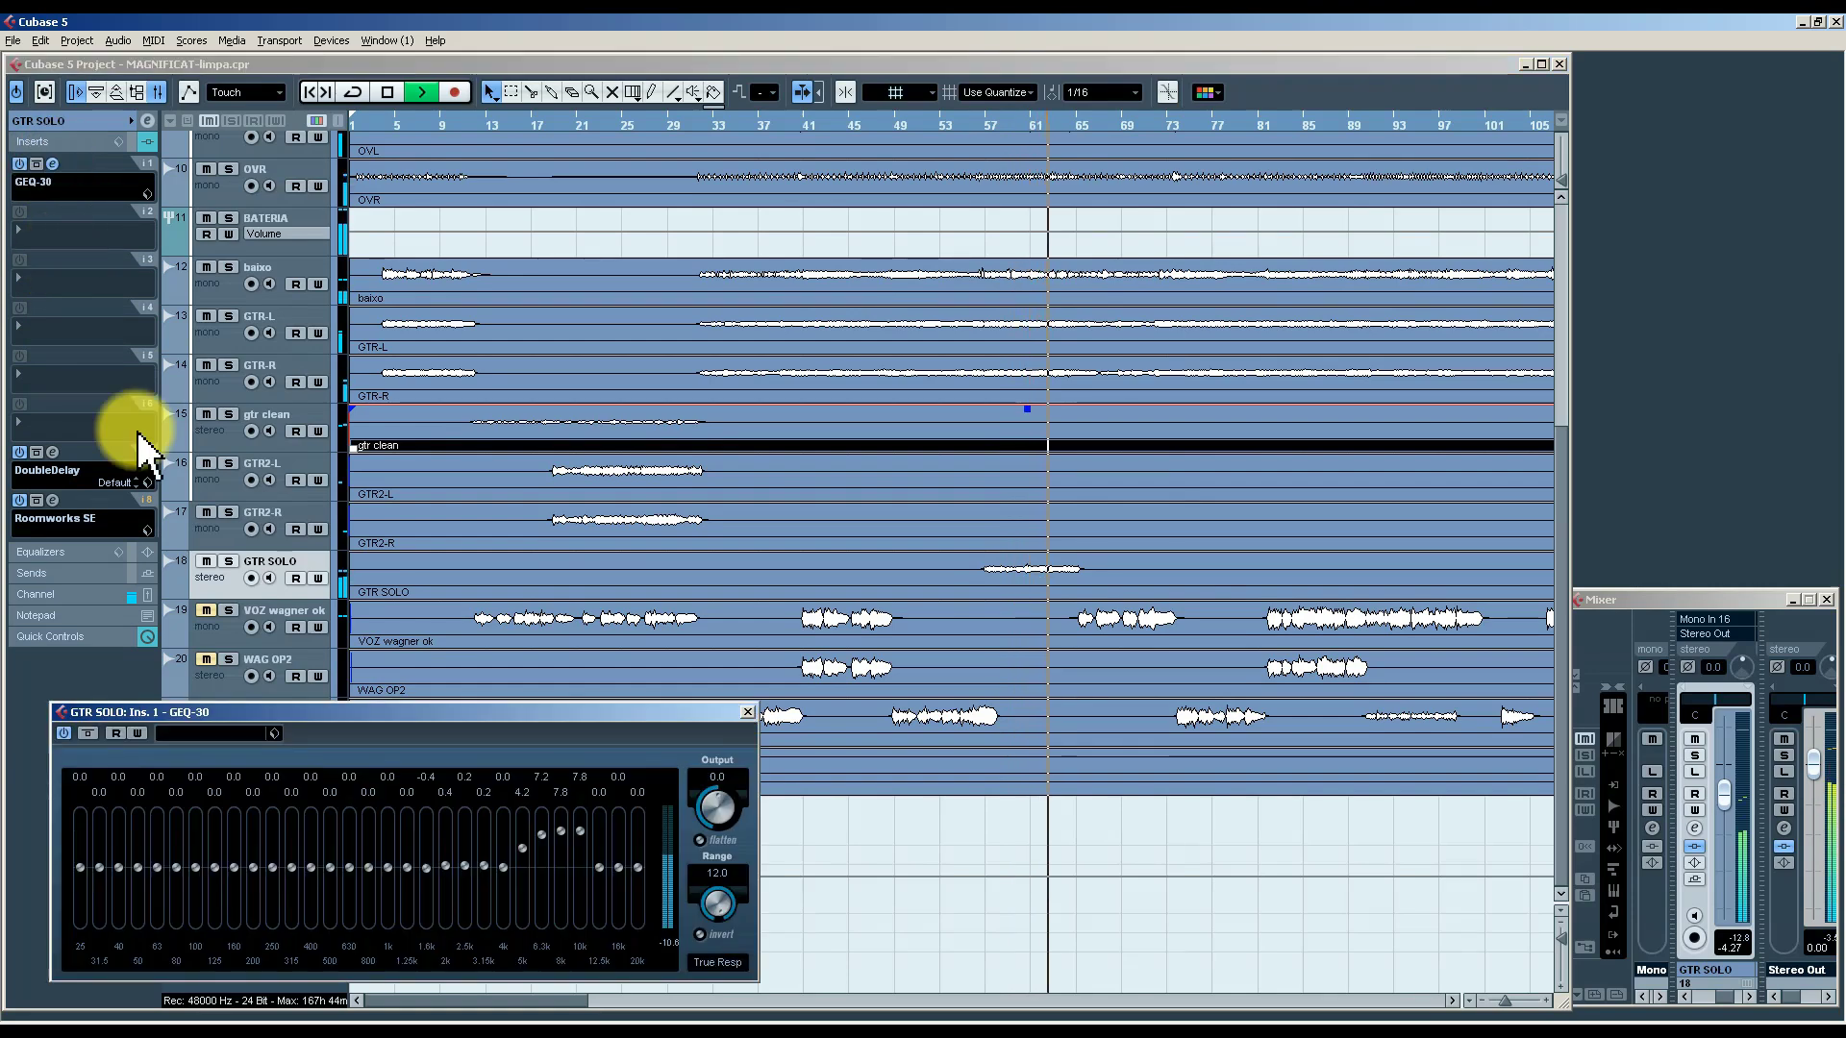
{"action": "left_click_drag", "start_coordinate": [523, 856], "coordinate": [528, 863]}
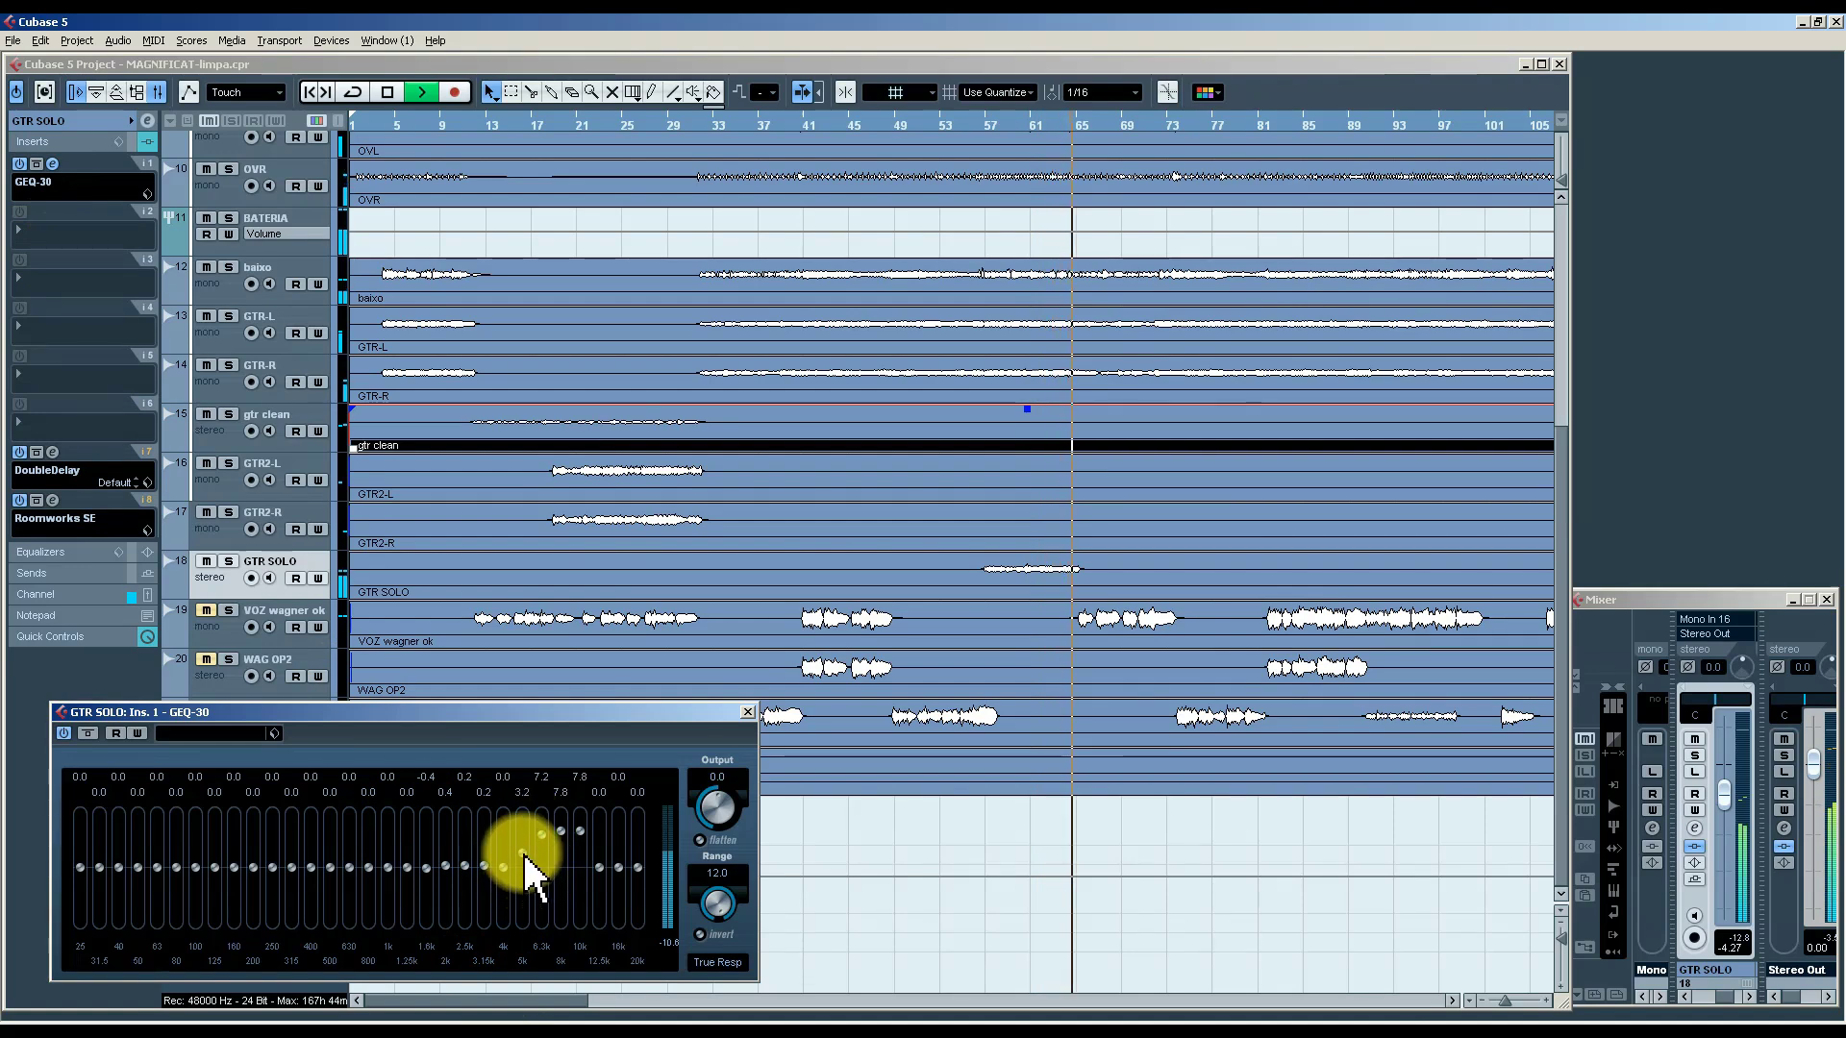
{"action": "left_click", "coordinate": [748, 714]}
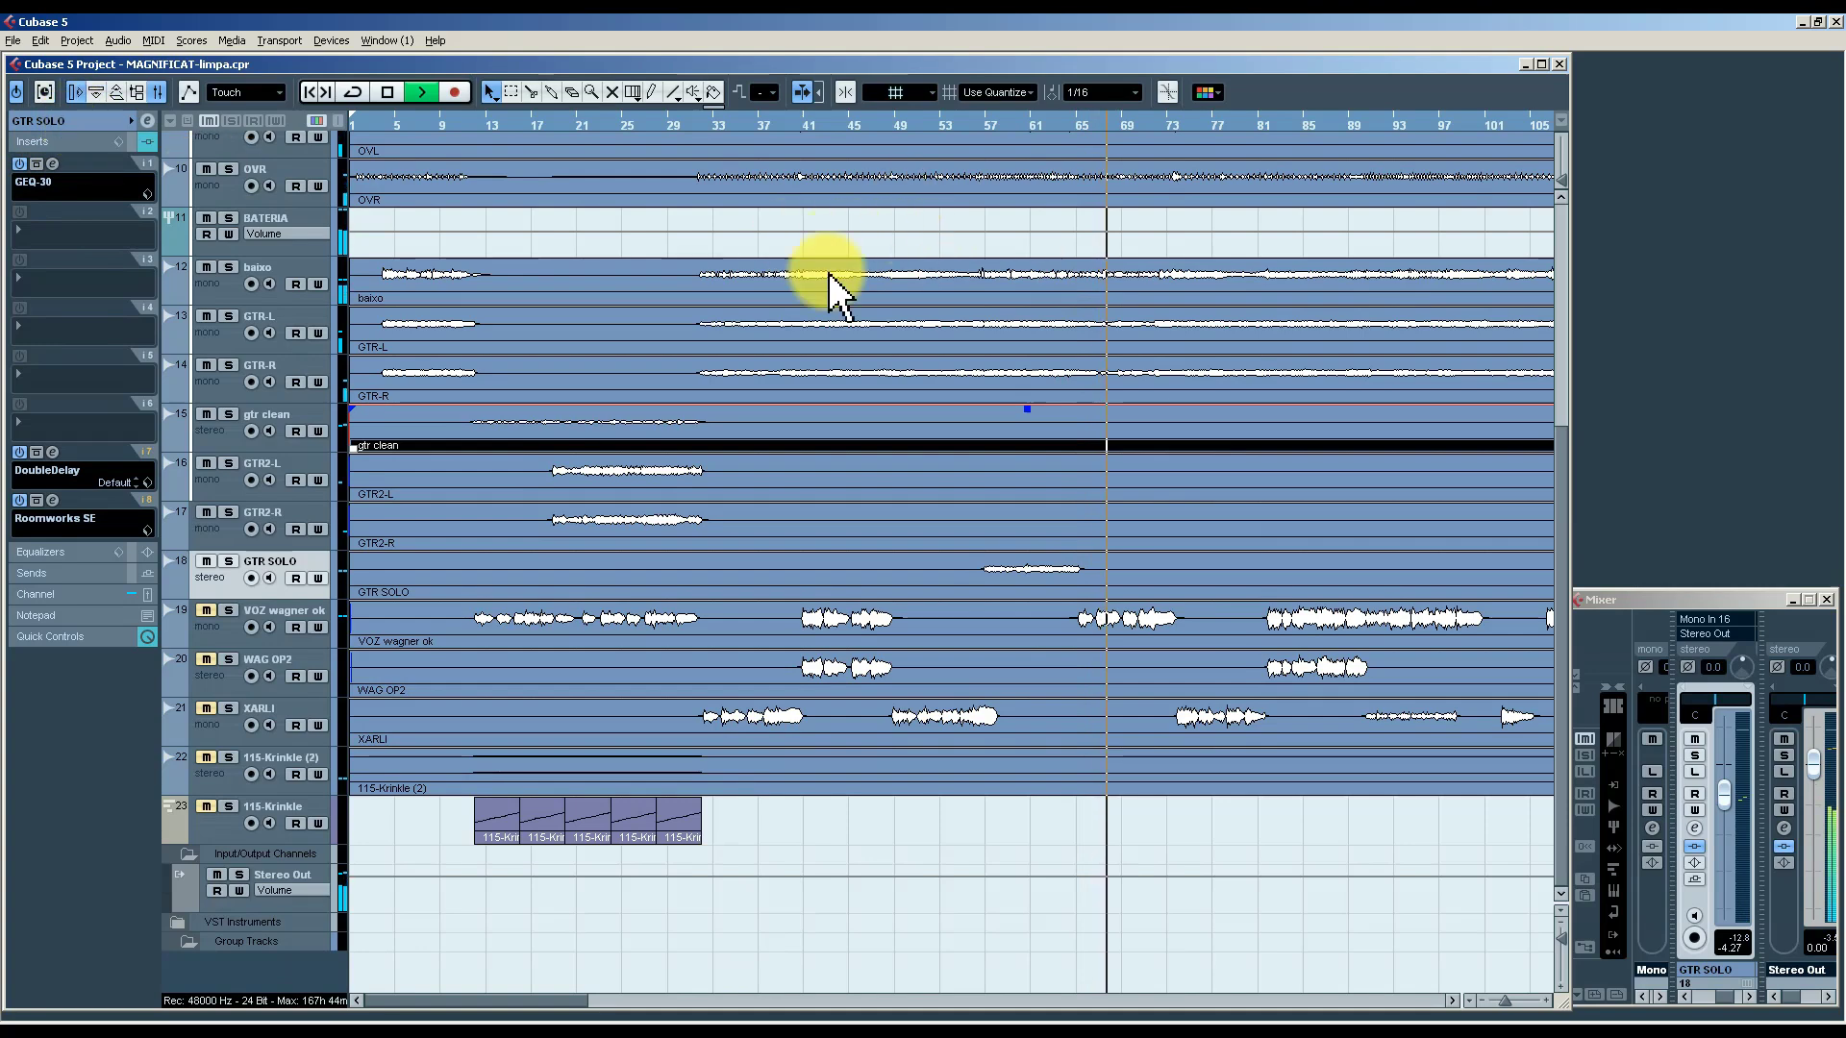
Keep GTR SOLO as the selected track and move the playback position to about bar 57, where the solo starts.
{"action": "left_click", "coordinate": [214, 348]}
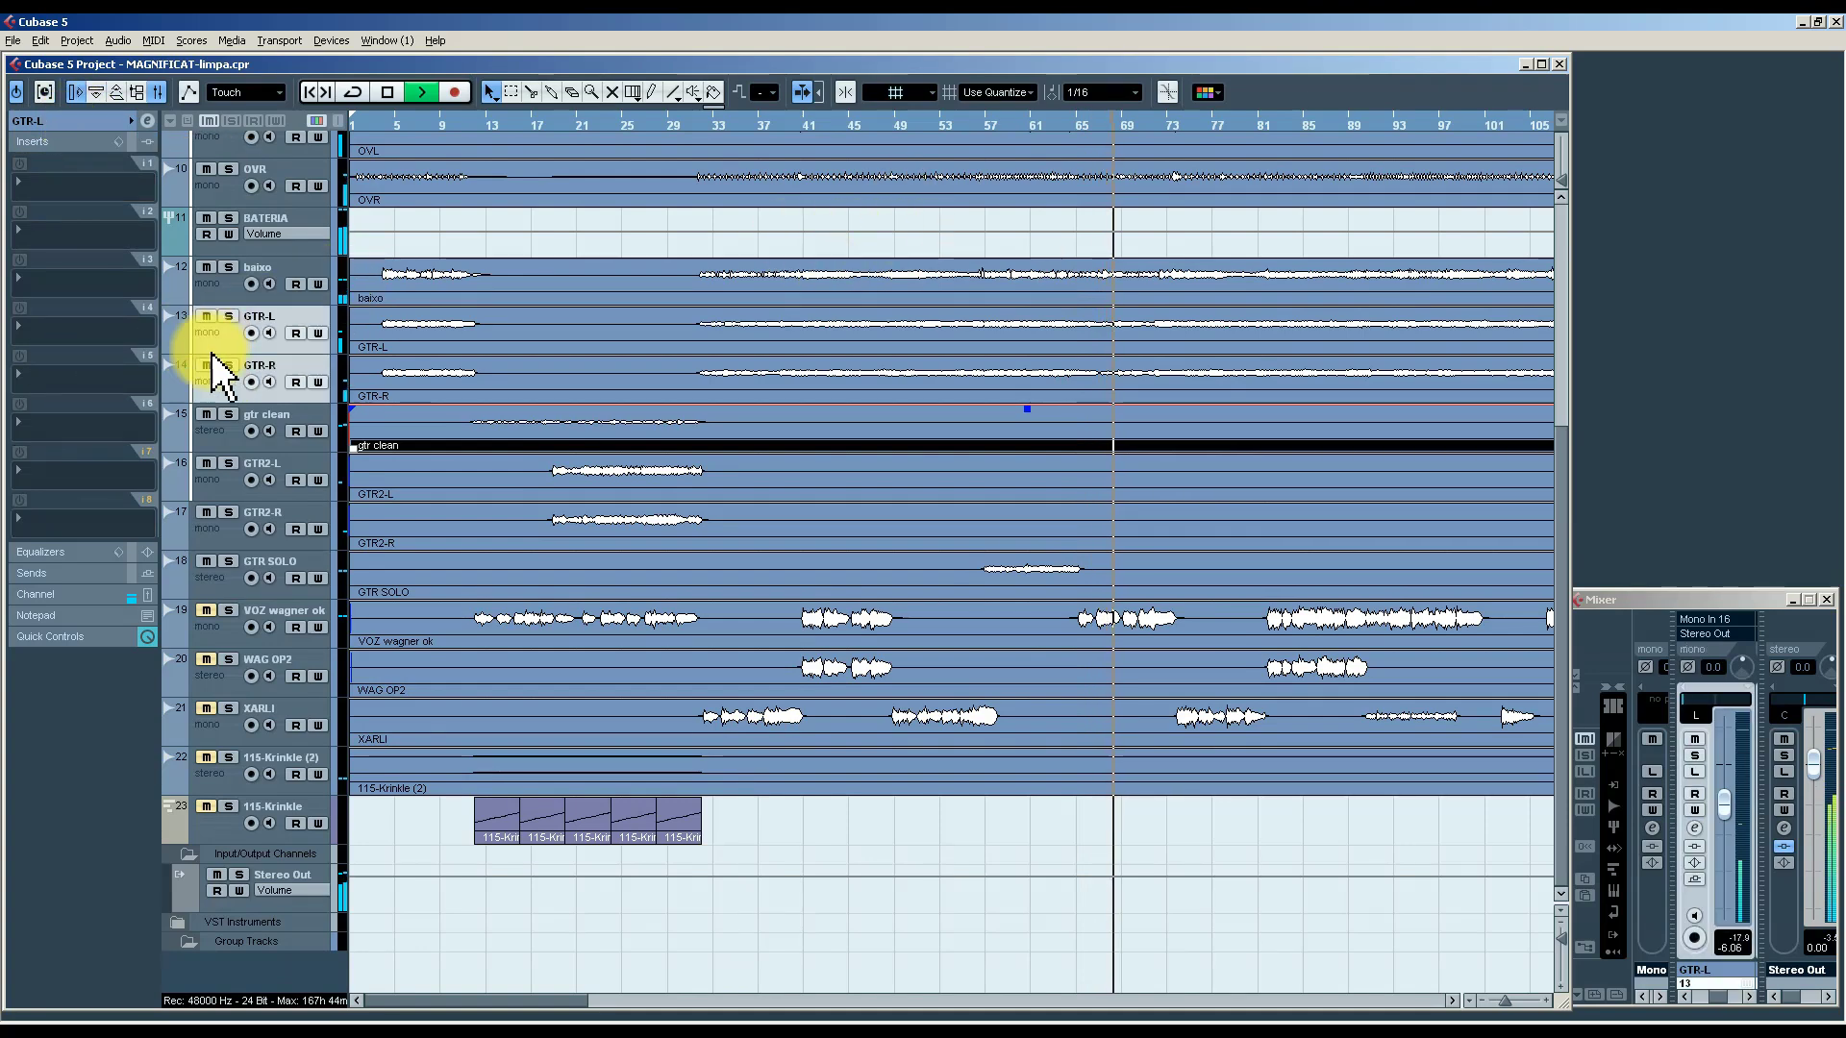
{"action": "left_click", "coordinate": [233, 594]}
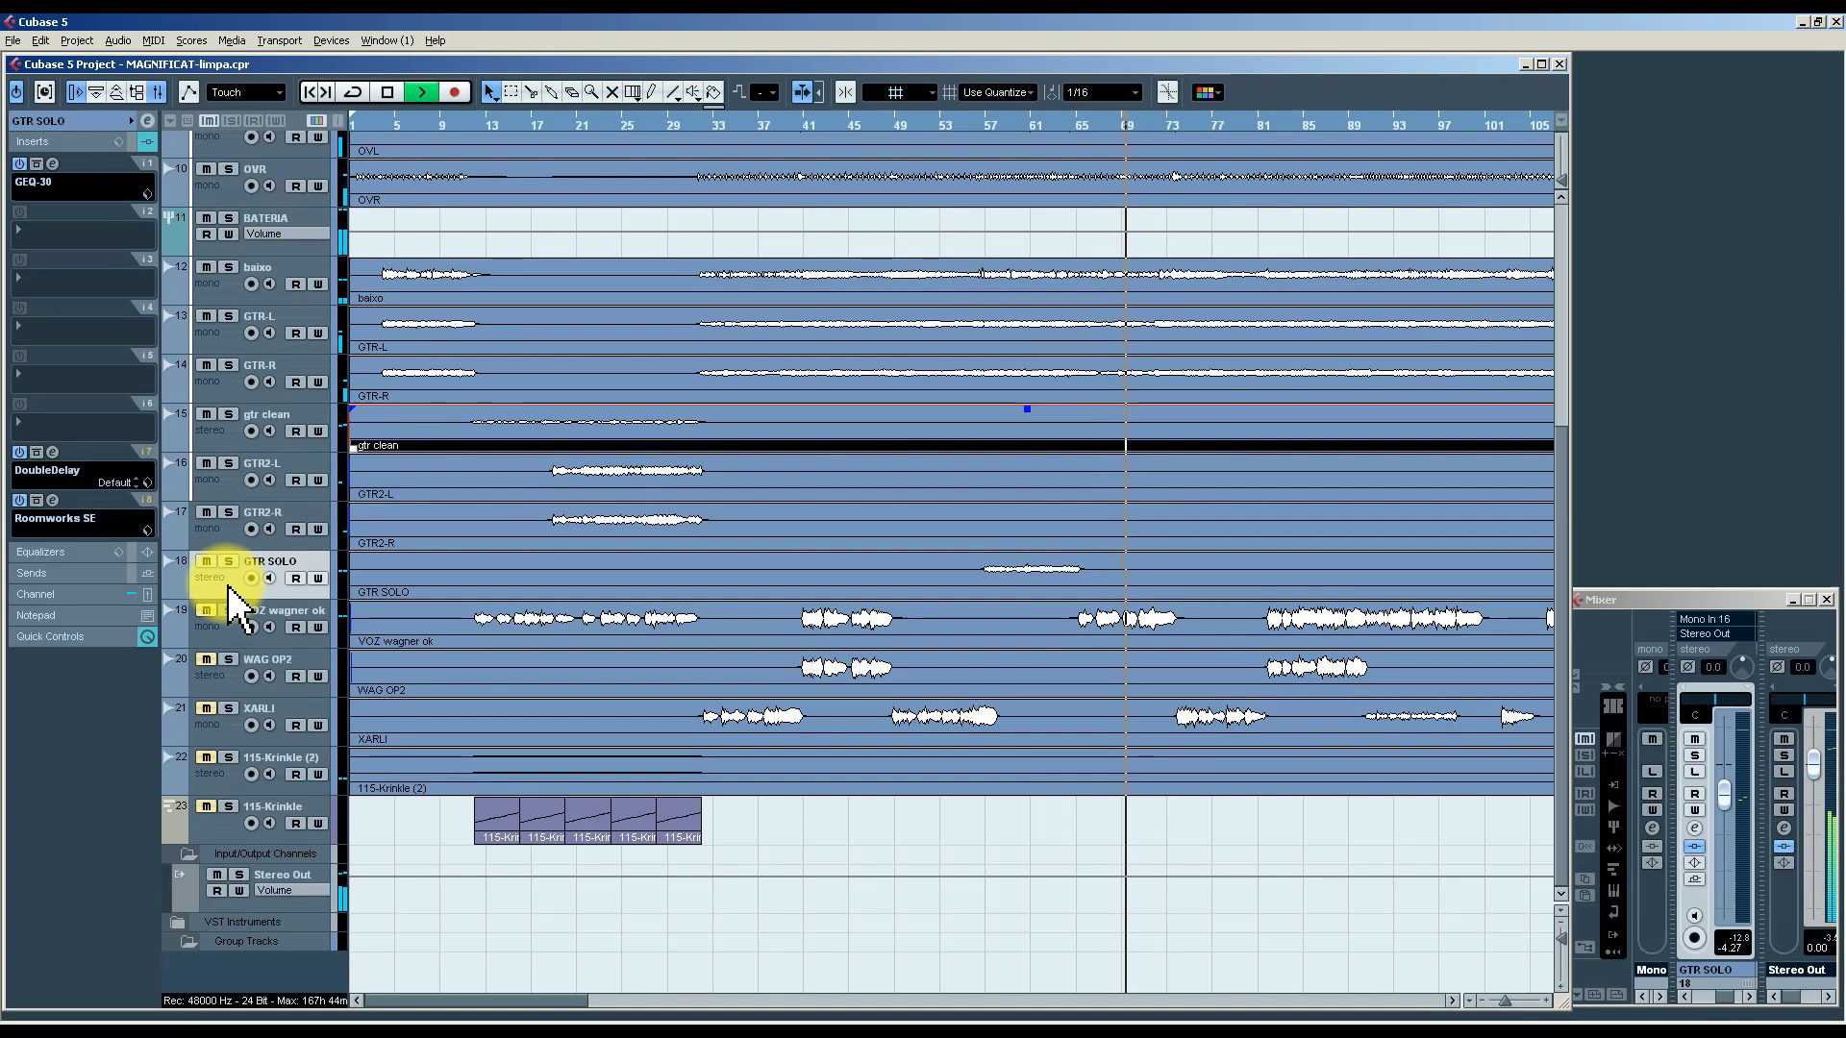
{"action": "key", "text": "g"}
{"action": "key", "text": "g"}
{"action": "key", "text": "g"}
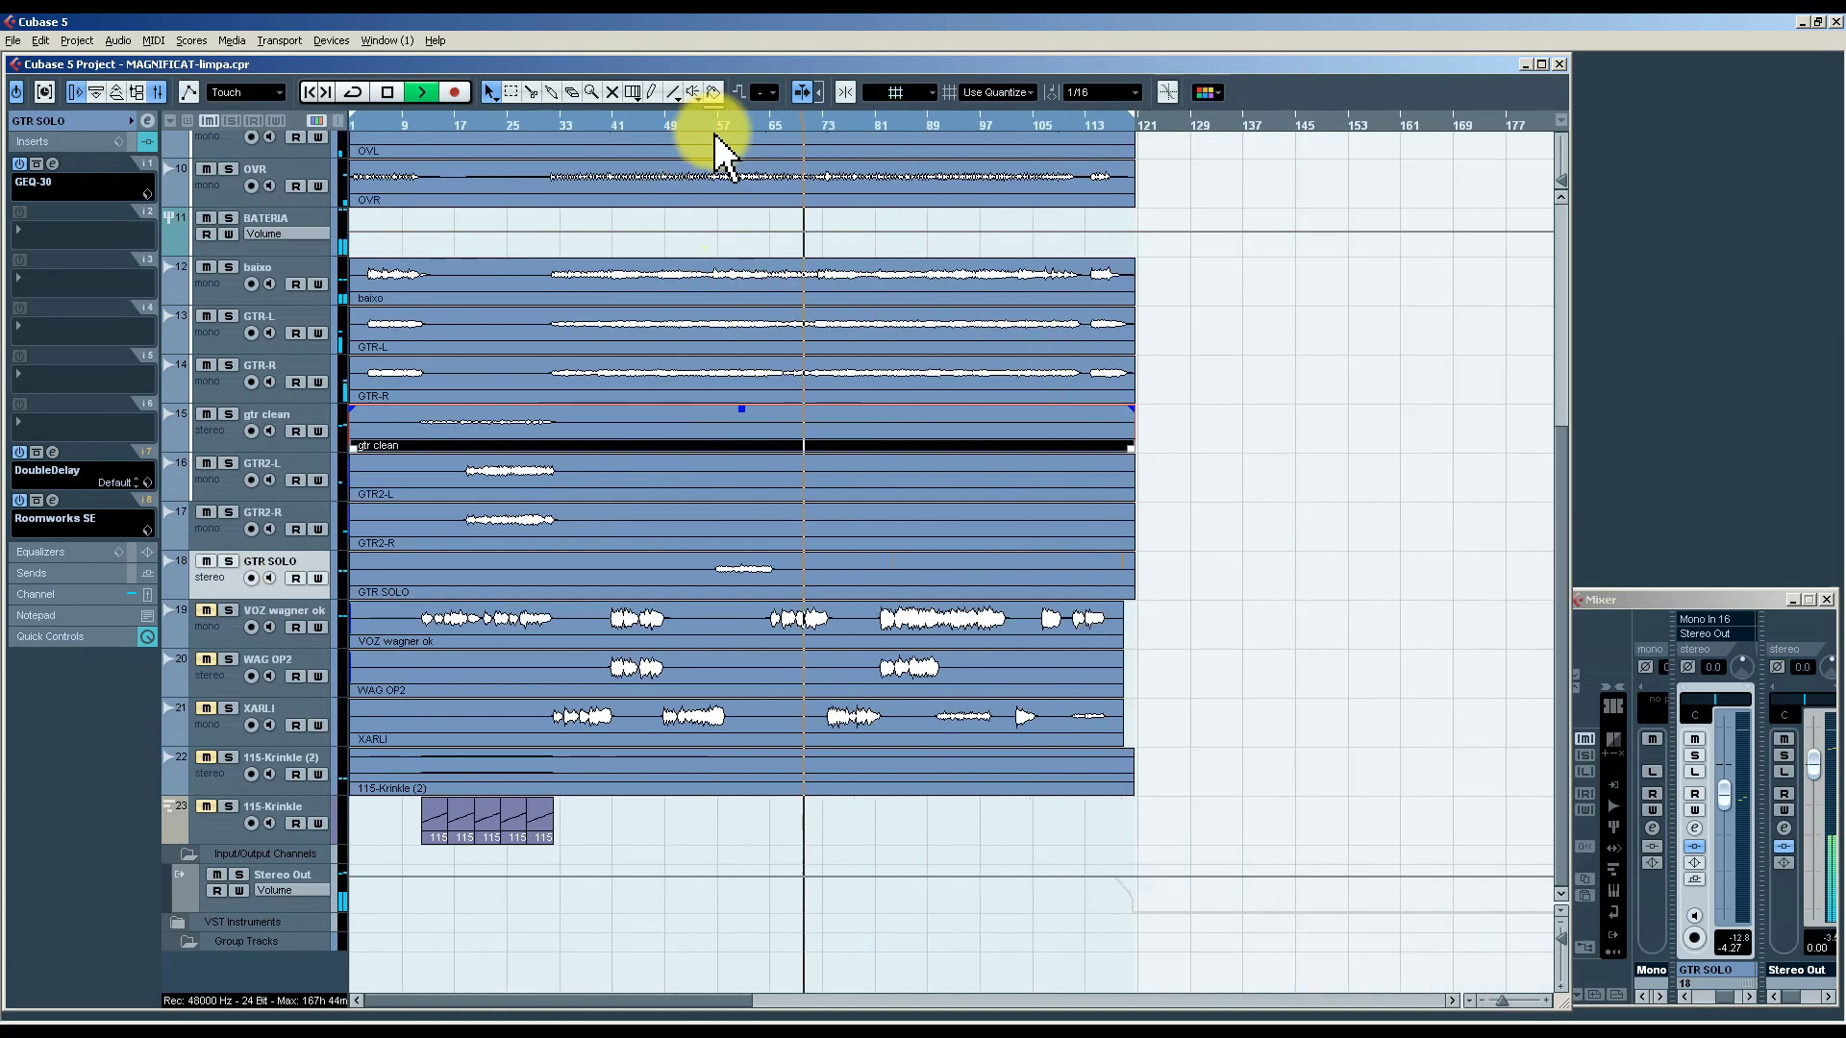
{"action": "left_click", "coordinate": [722, 122]}
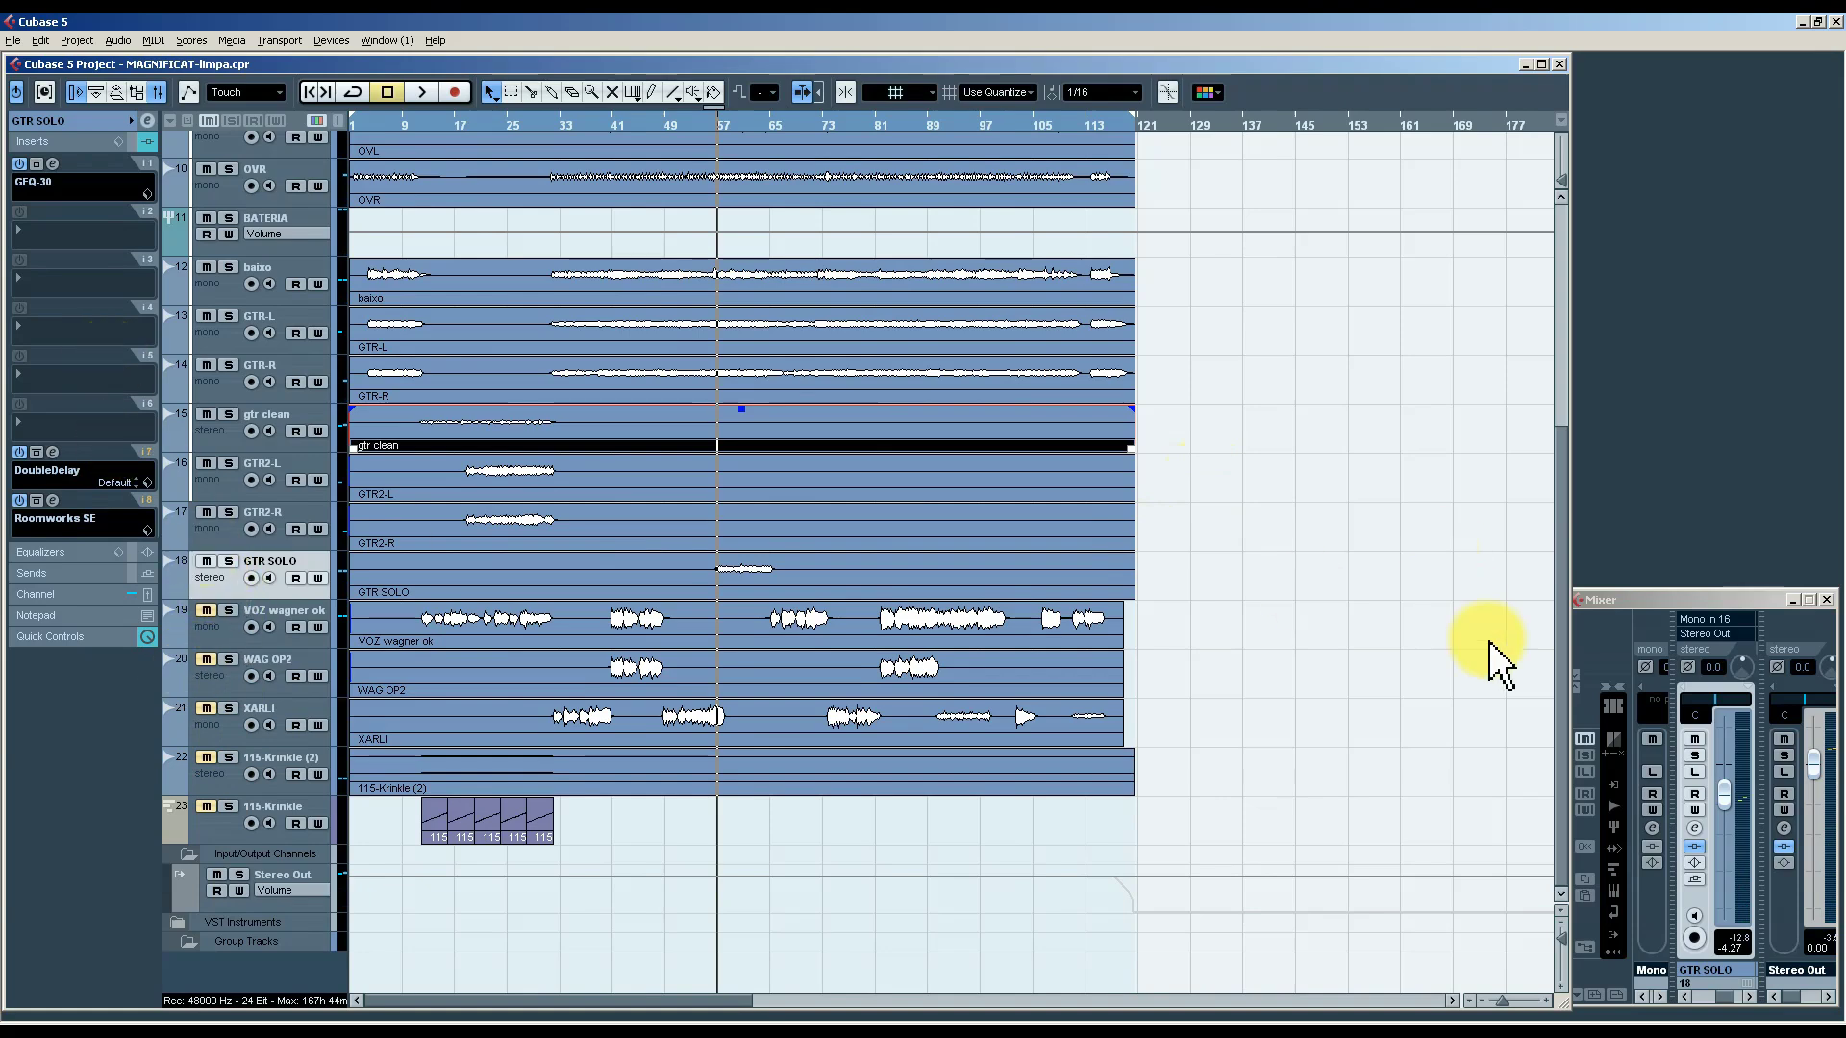
{"action": "left_click", "coordinate": [1331, 696]}
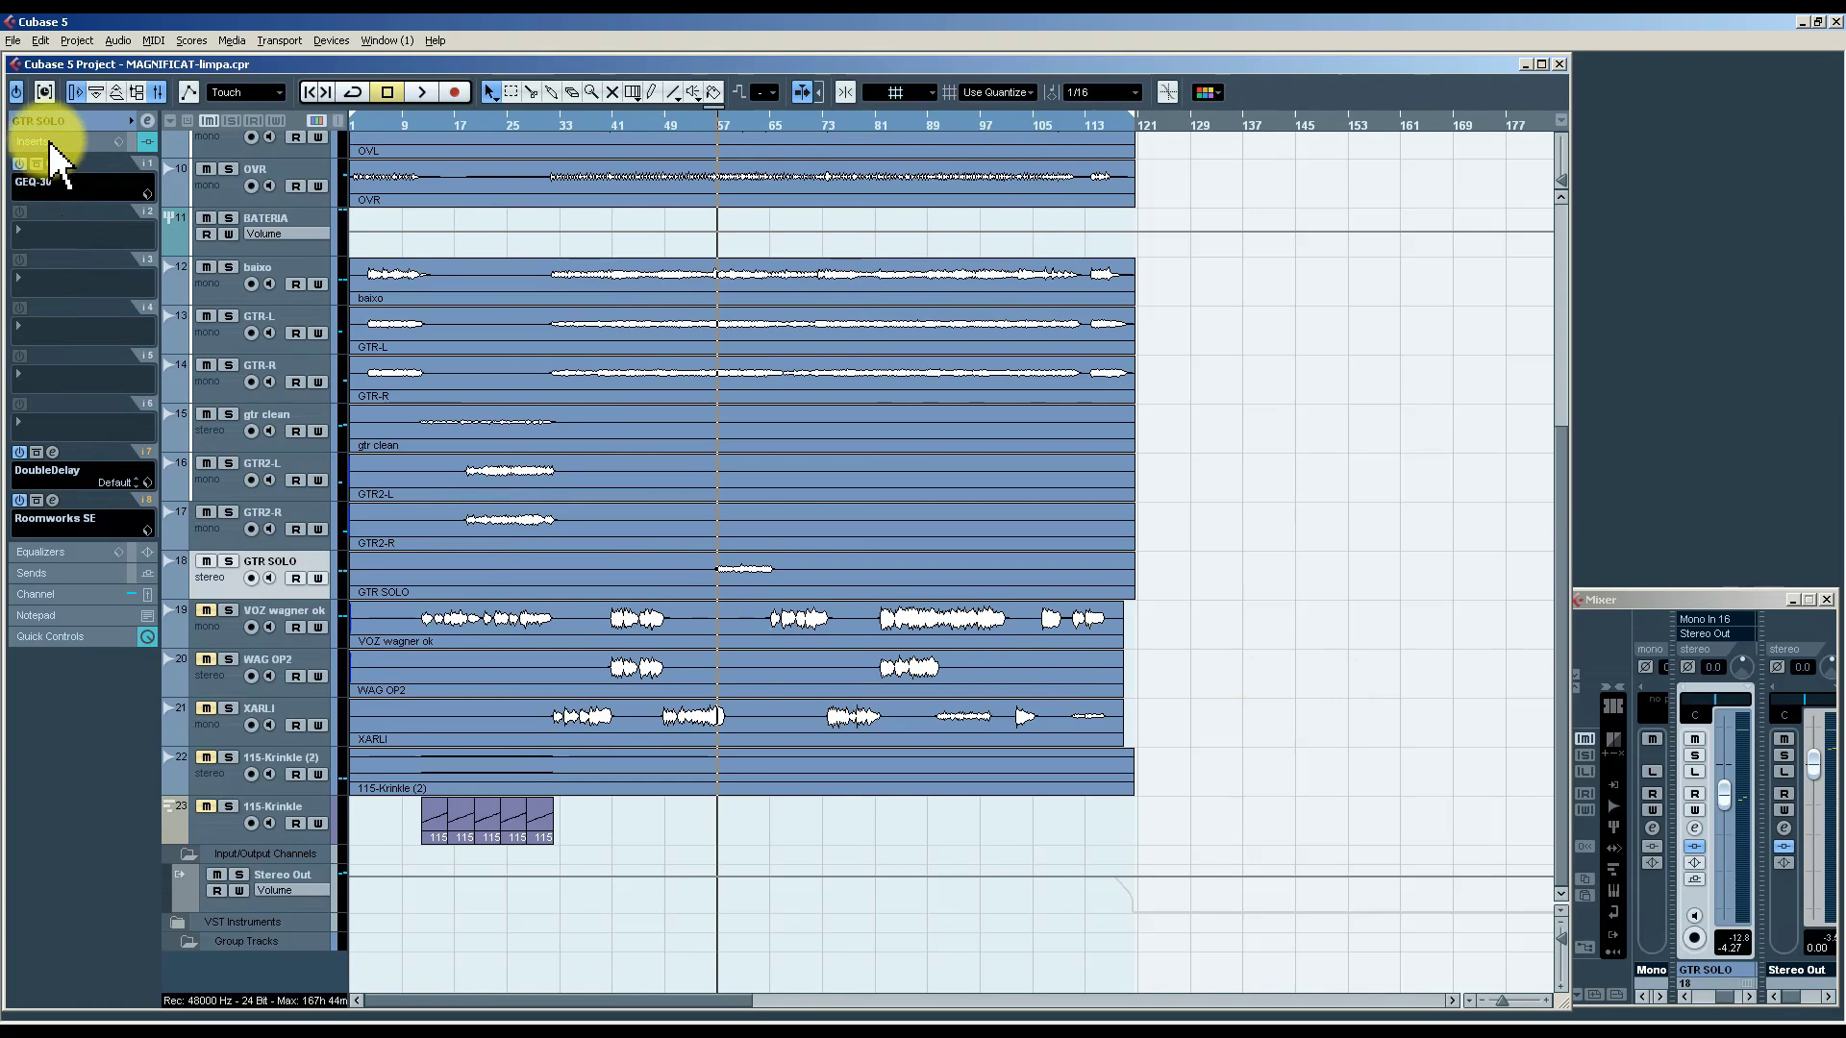
Play the solo section and set the GTR SOLO track's volume to -5.31.
{"action": "key", "text": "space"}
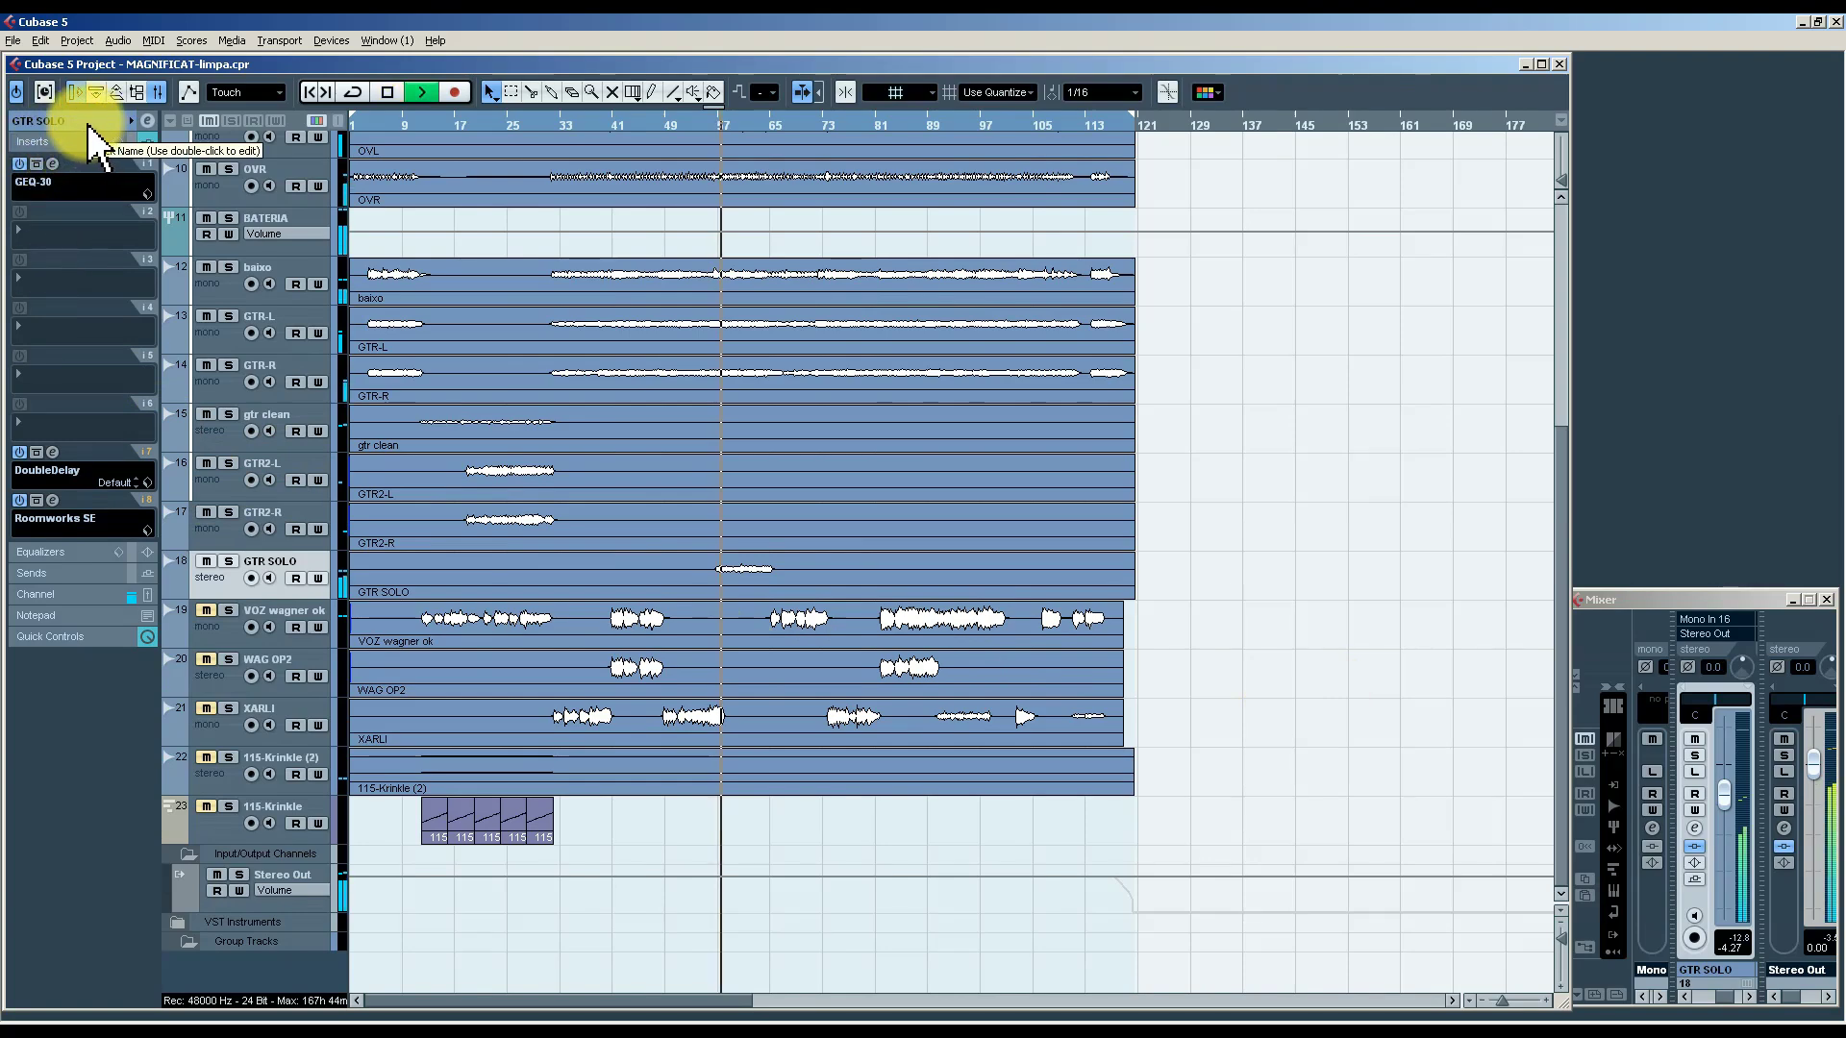
{"action": "left_click", "coordinate": [90, 123]}
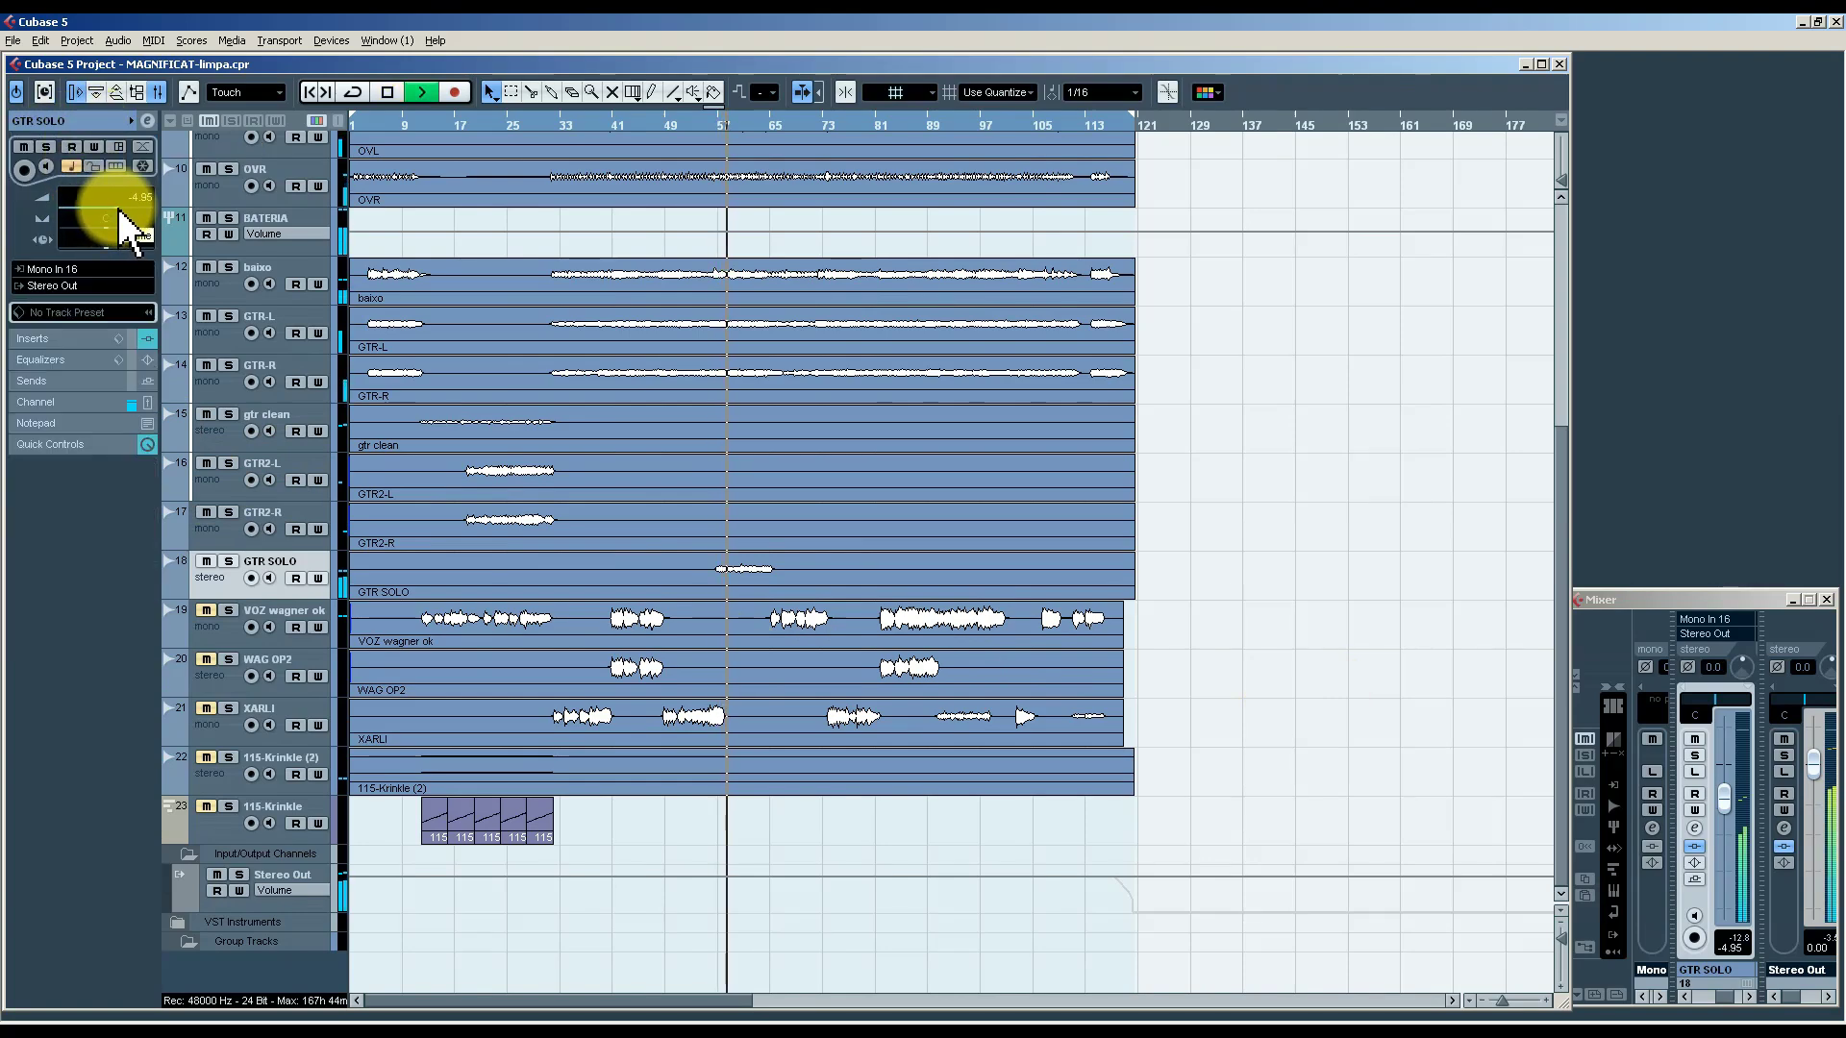
{"action": "scroll", "coordinate": [119, 210], "scroll_direction": "down", "scroll_amount": 1}
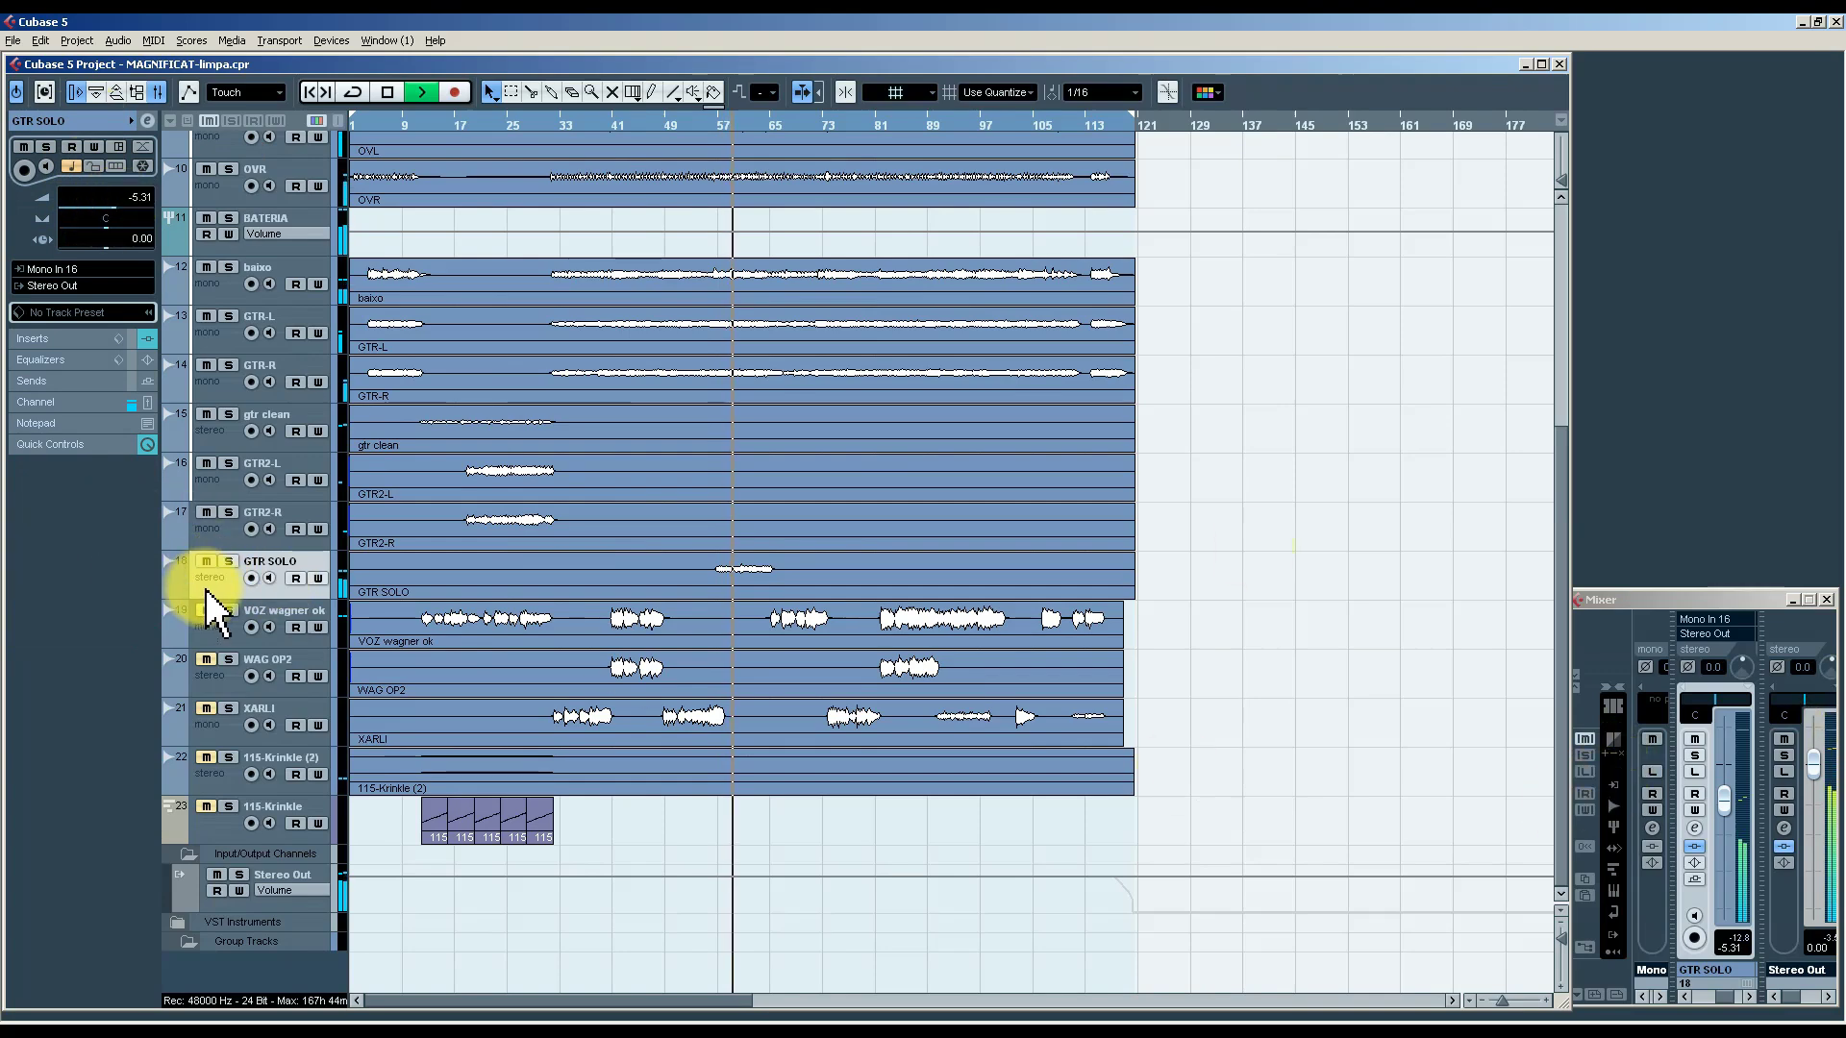
Check the GTR SOLO channel while the solo plays through, and stop playback.
{"action": "left_click", "coordinate": [212, 629]}
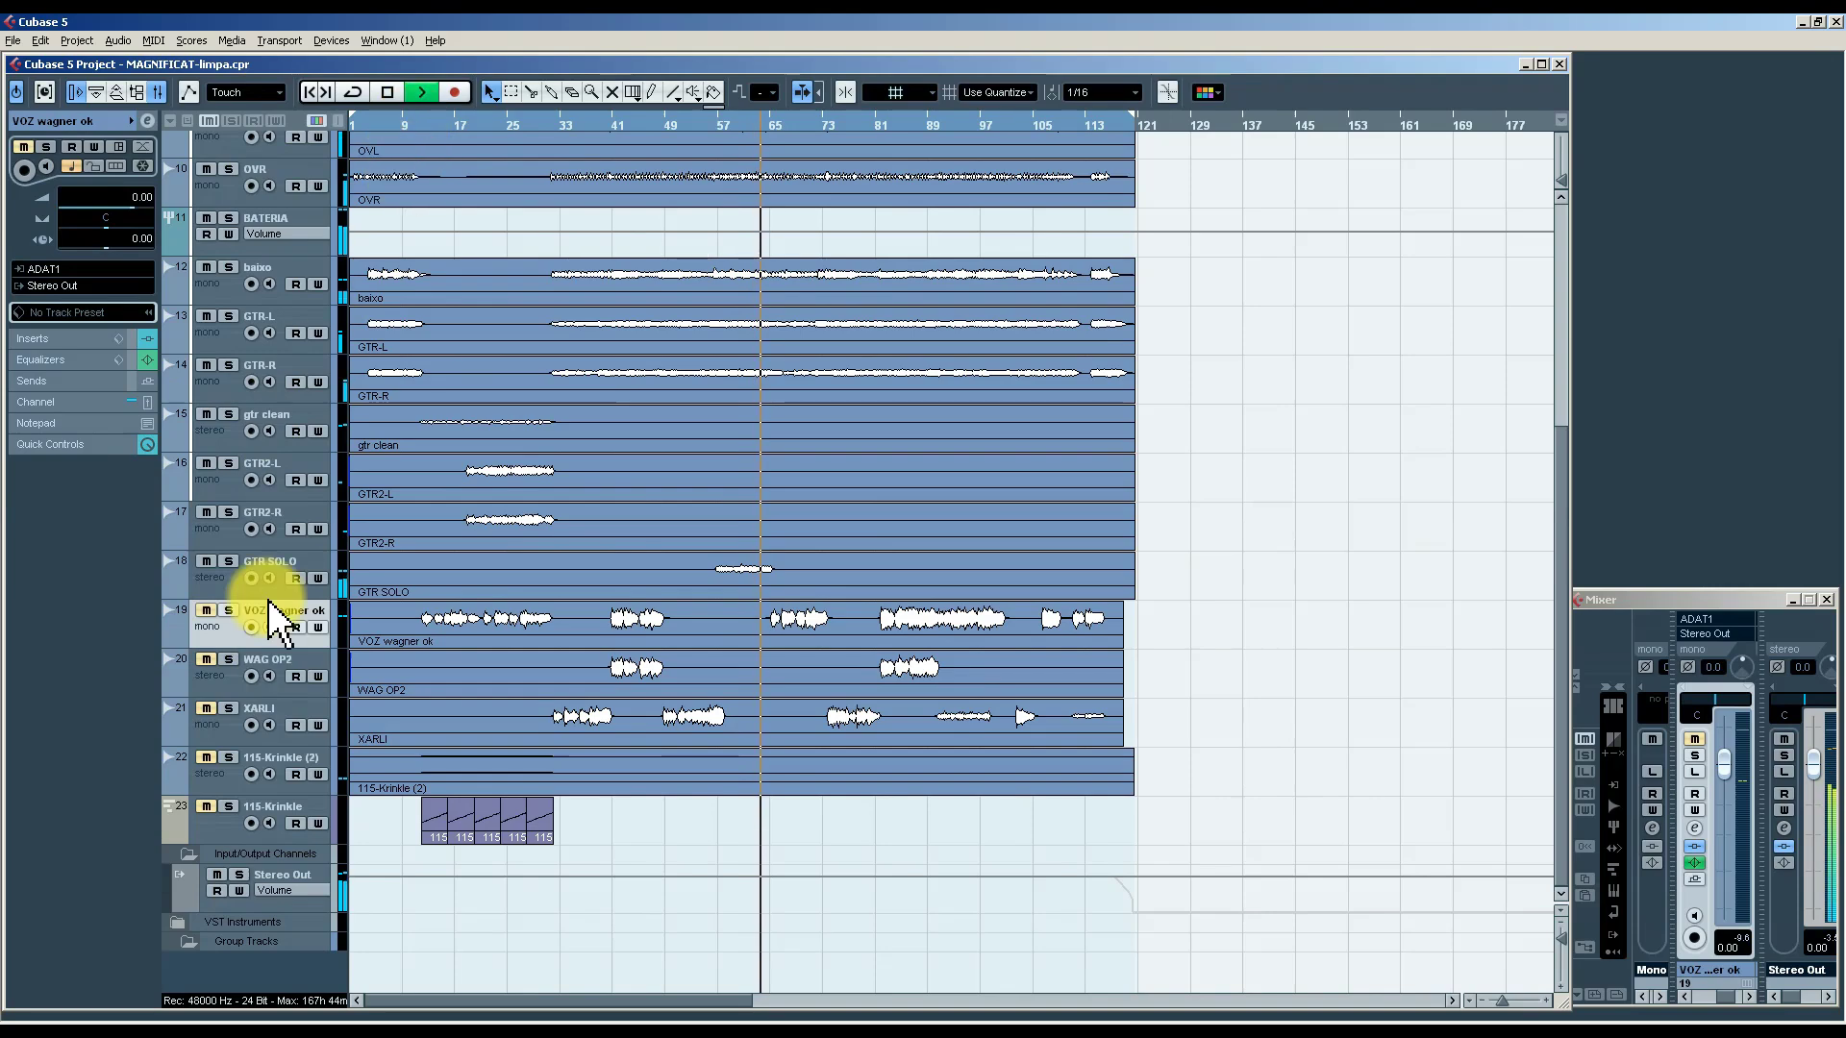
{"action": "left_click", "coordinate": [213, 581]}
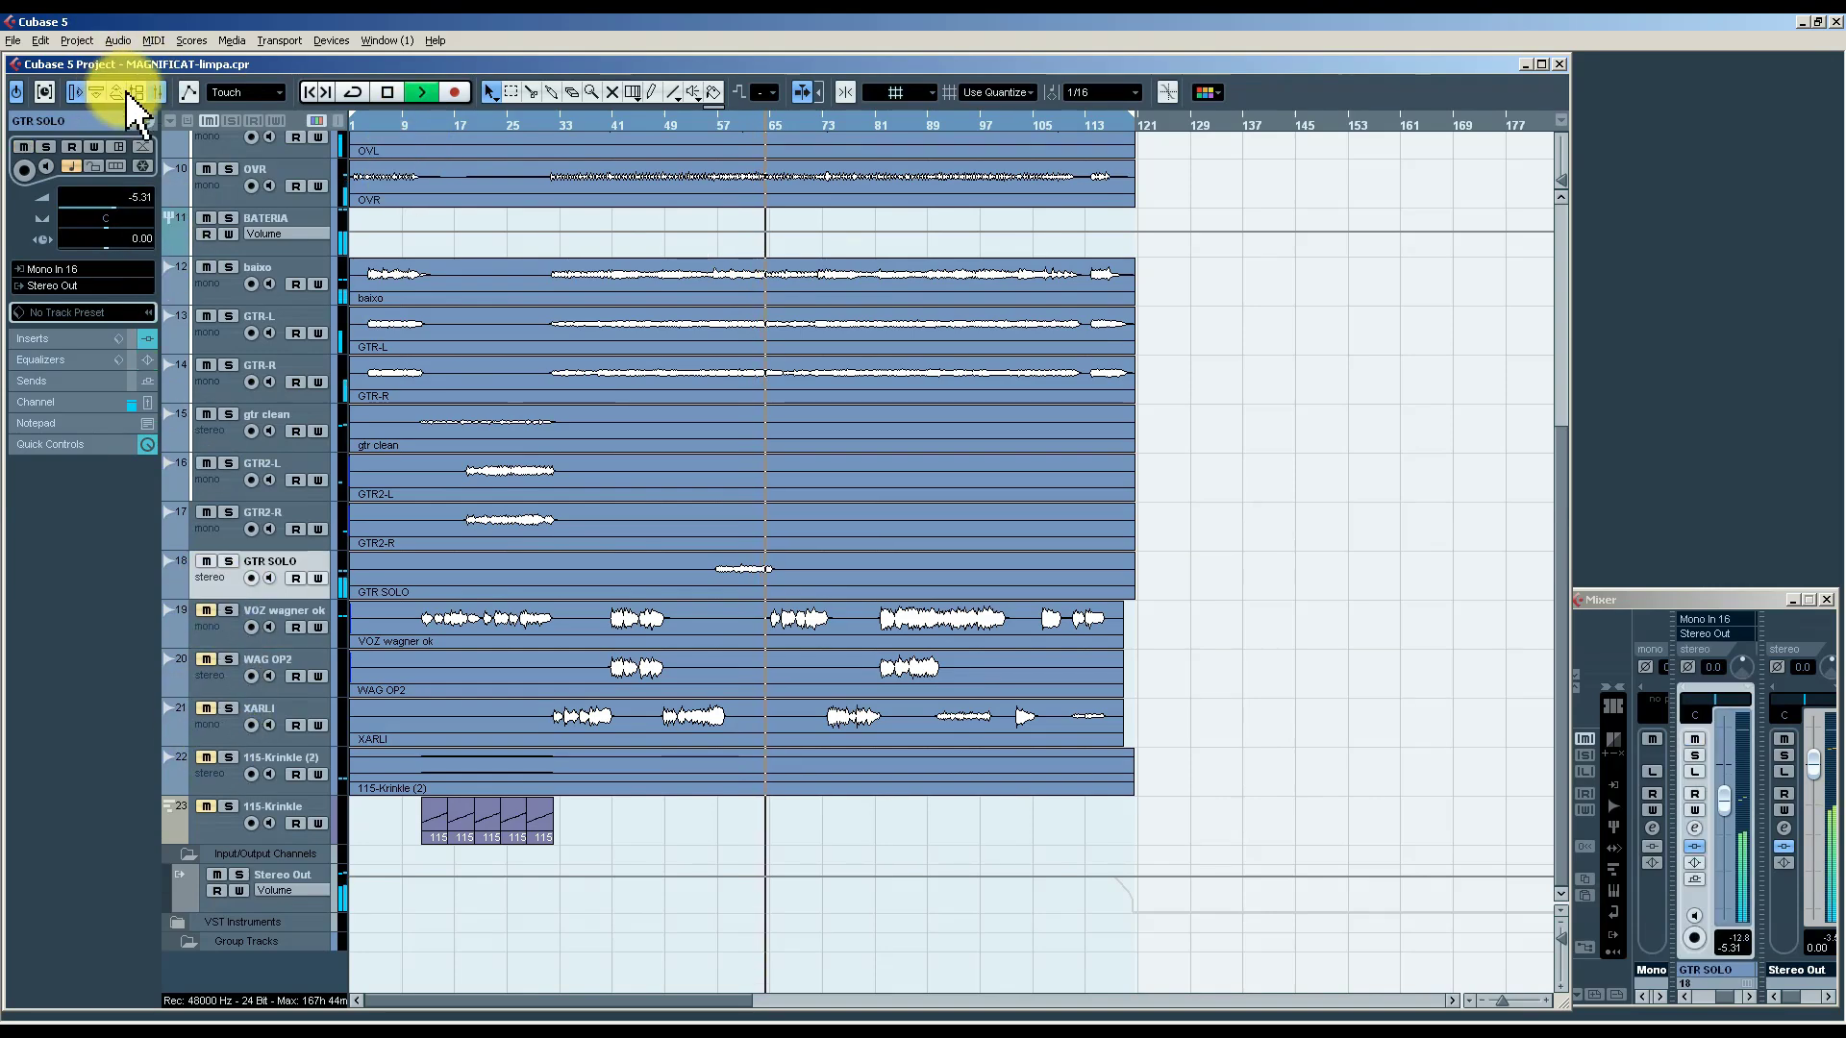
{"action": "left_click", "coordinate": [146, 120]}
{"action": "left_click", "coordinate": [146, 119]}
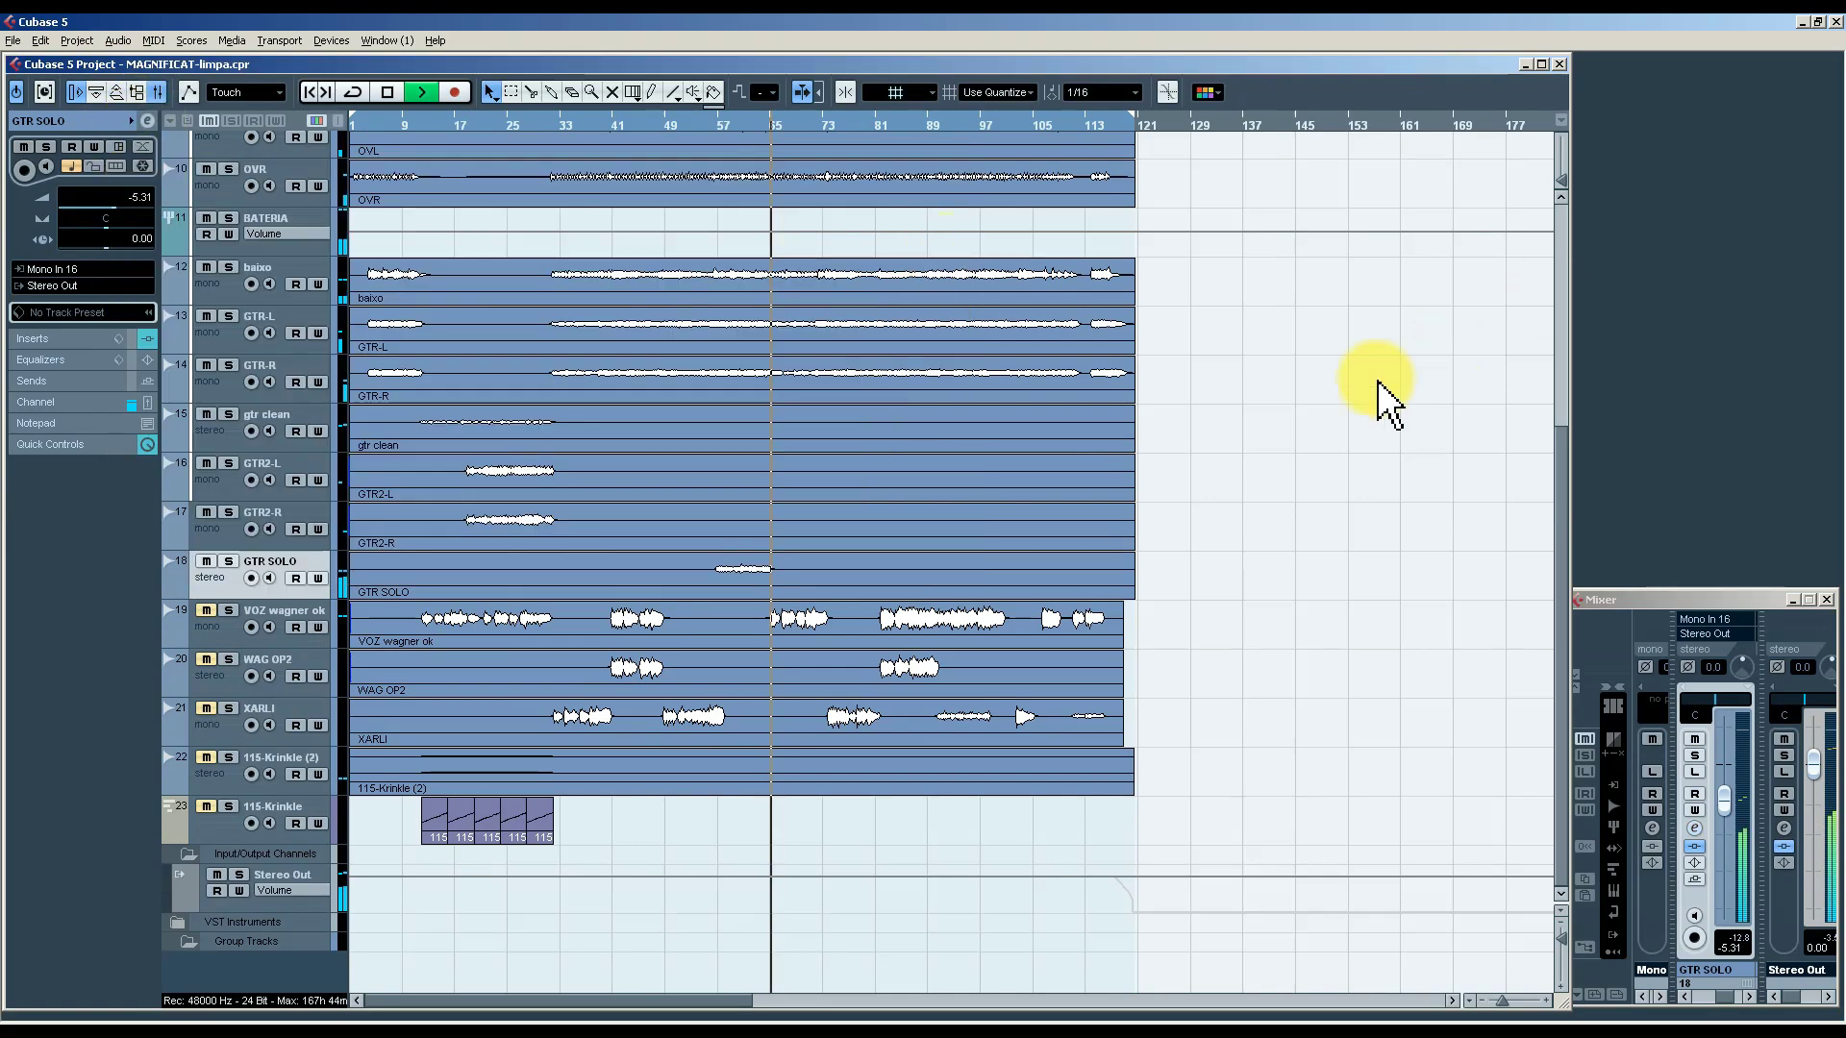
{"action": "key", "text": "space"}
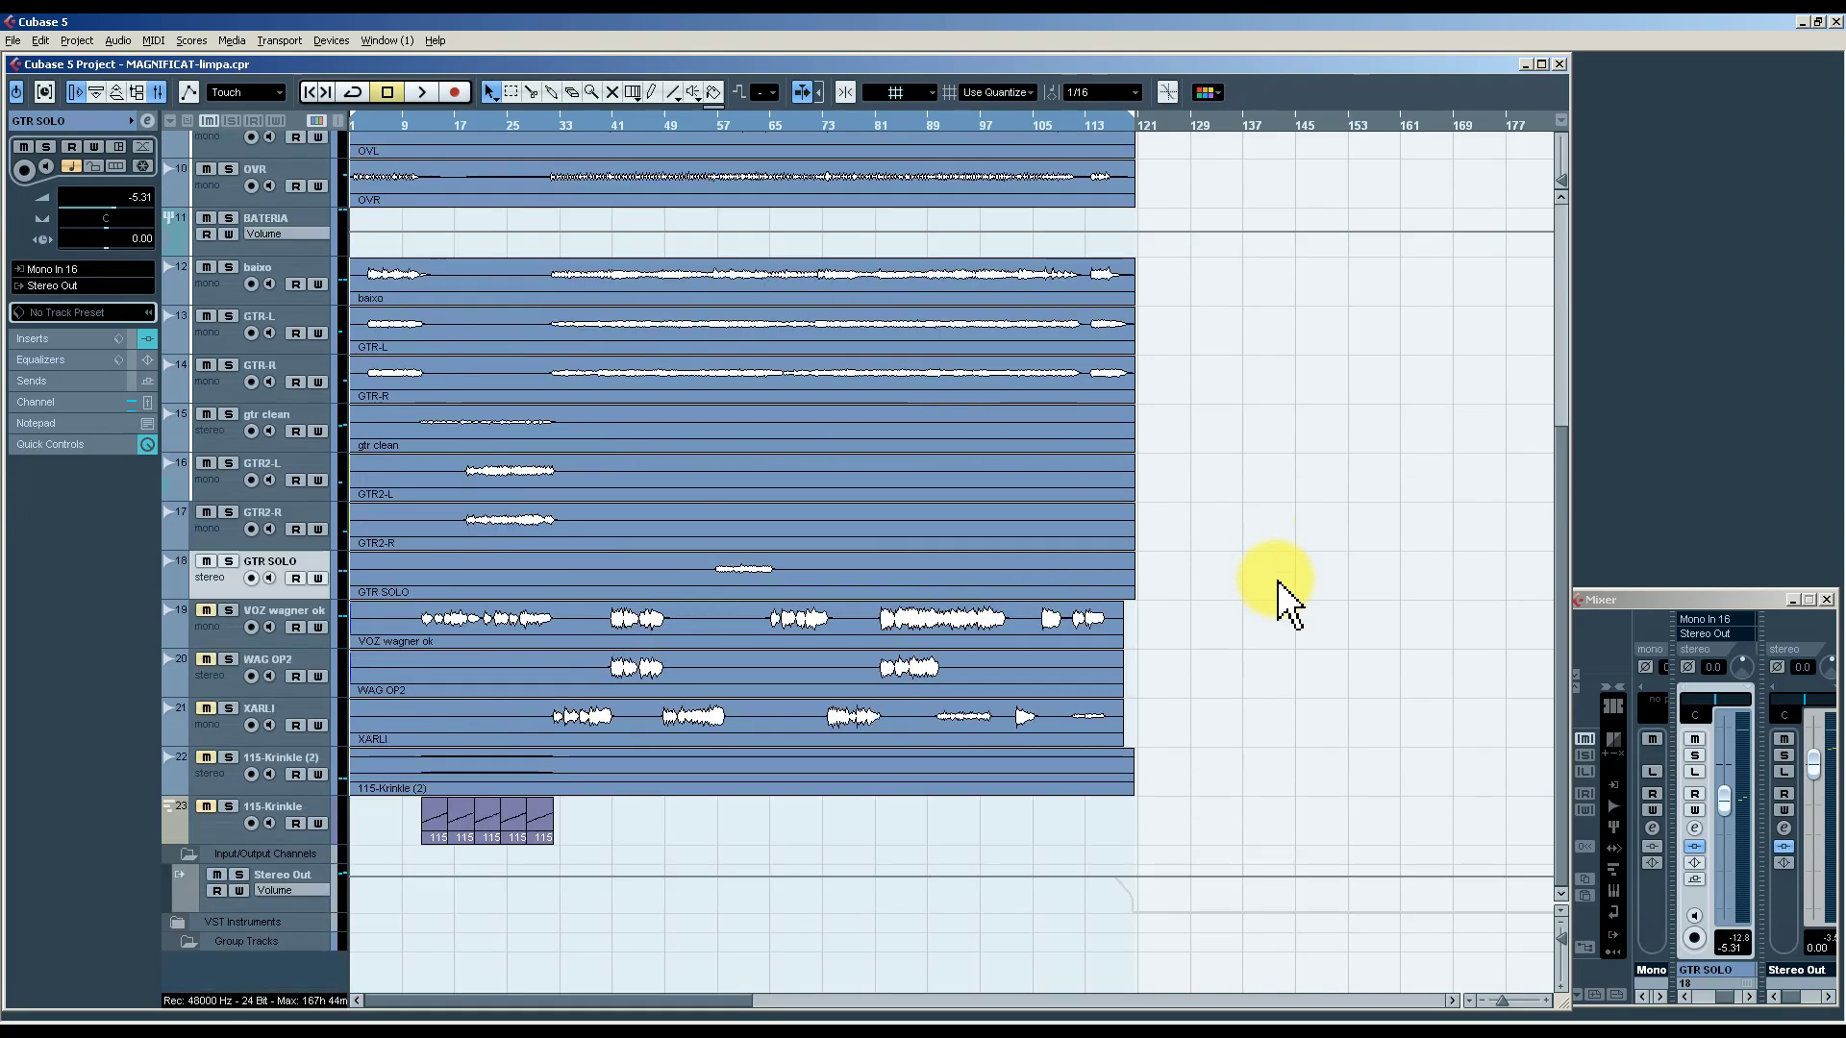
{"action": "key", "text": "h"}
{"action": "key", "text": "h"}
{"action": "scroll", "coordinate": [1543, 516], "scroll_direction": "up", "scroll_amount": 5}
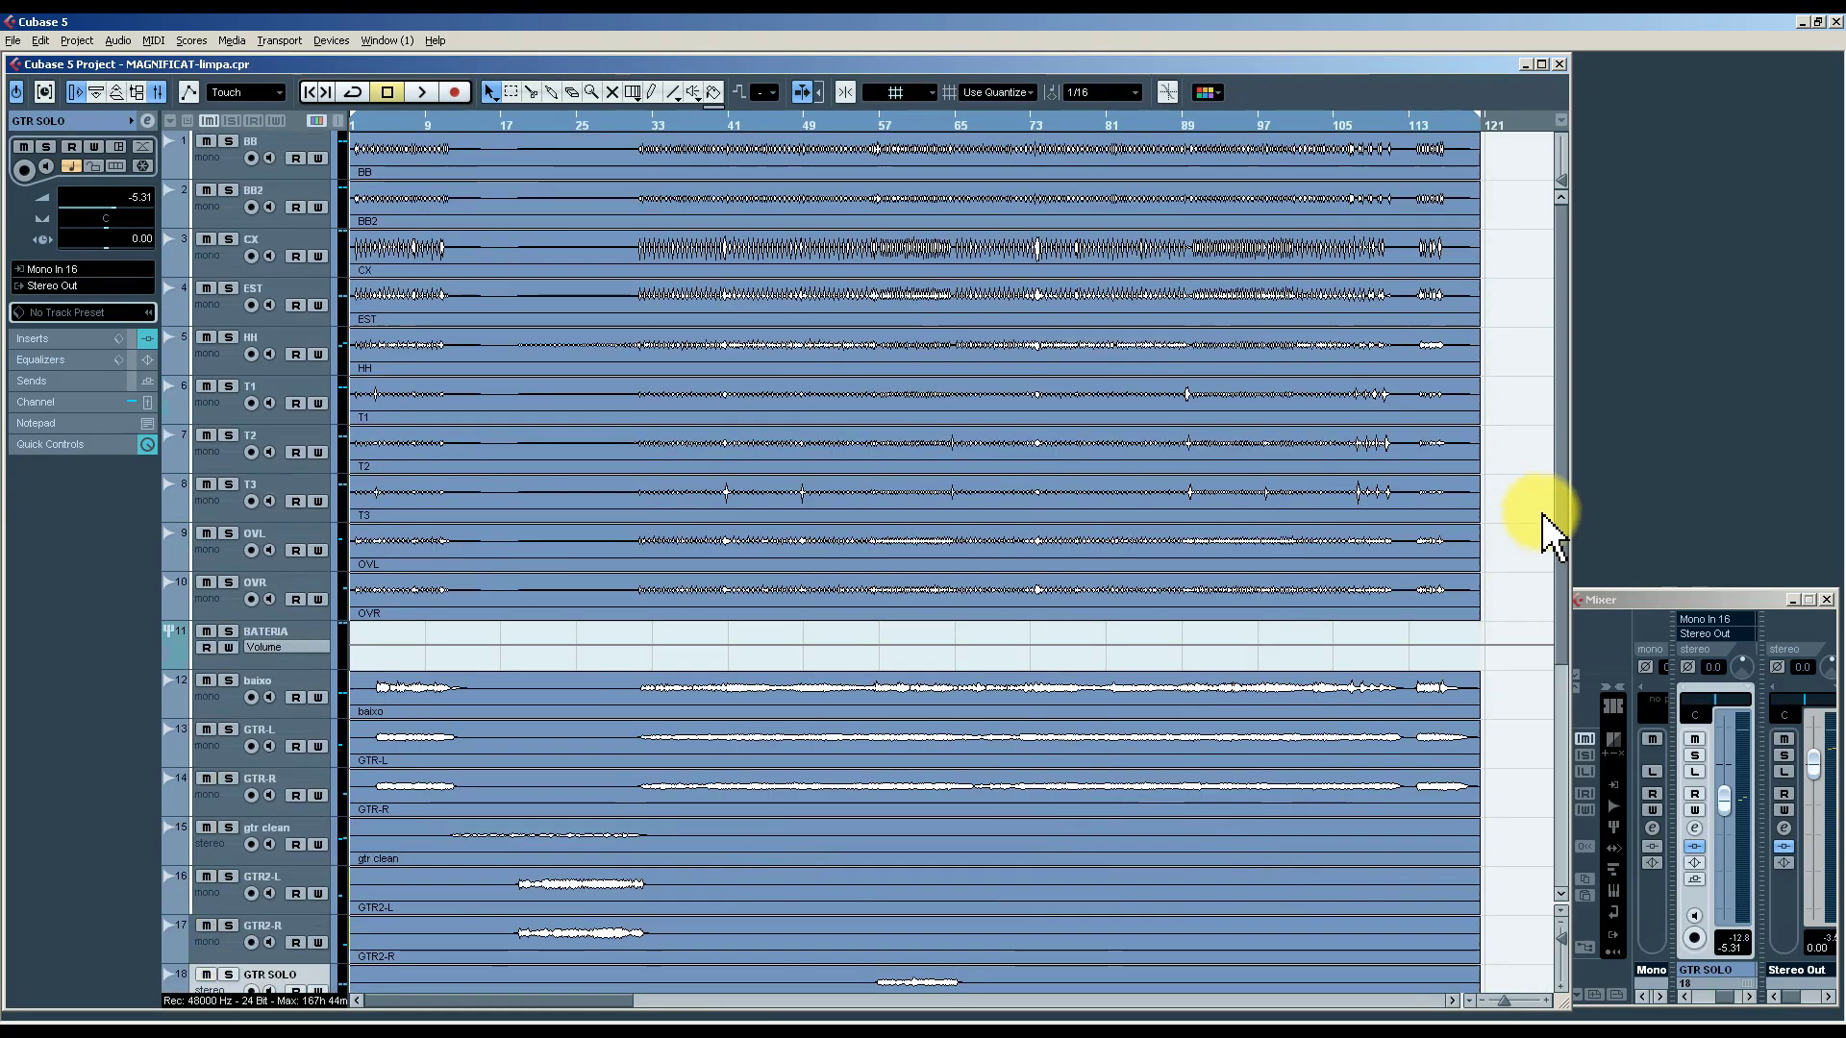
{"action": "scroll", "coordinate": [1543, 516], "scroll_direction": "down", "scroll_amount": 5}
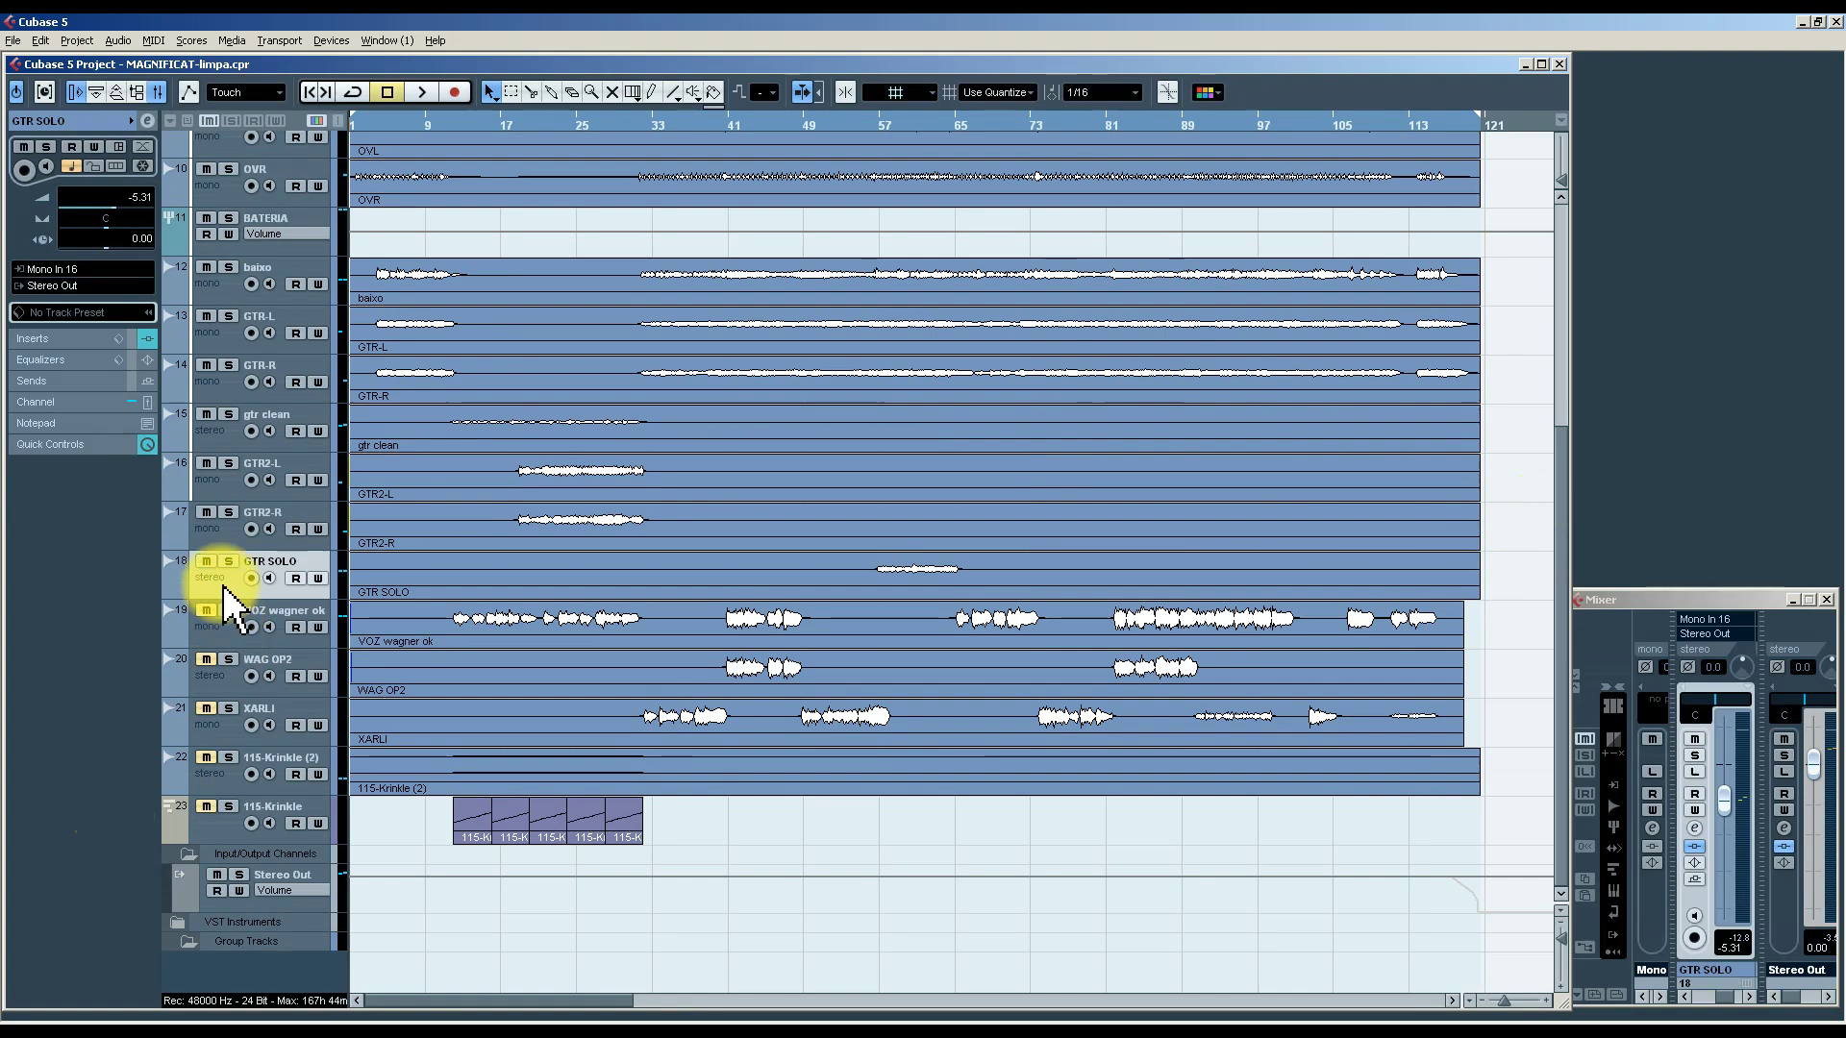
{"action": "left_click", "coordinate": [227, 638]}
{"action": "left_click", "coordinate": [230, 586]}
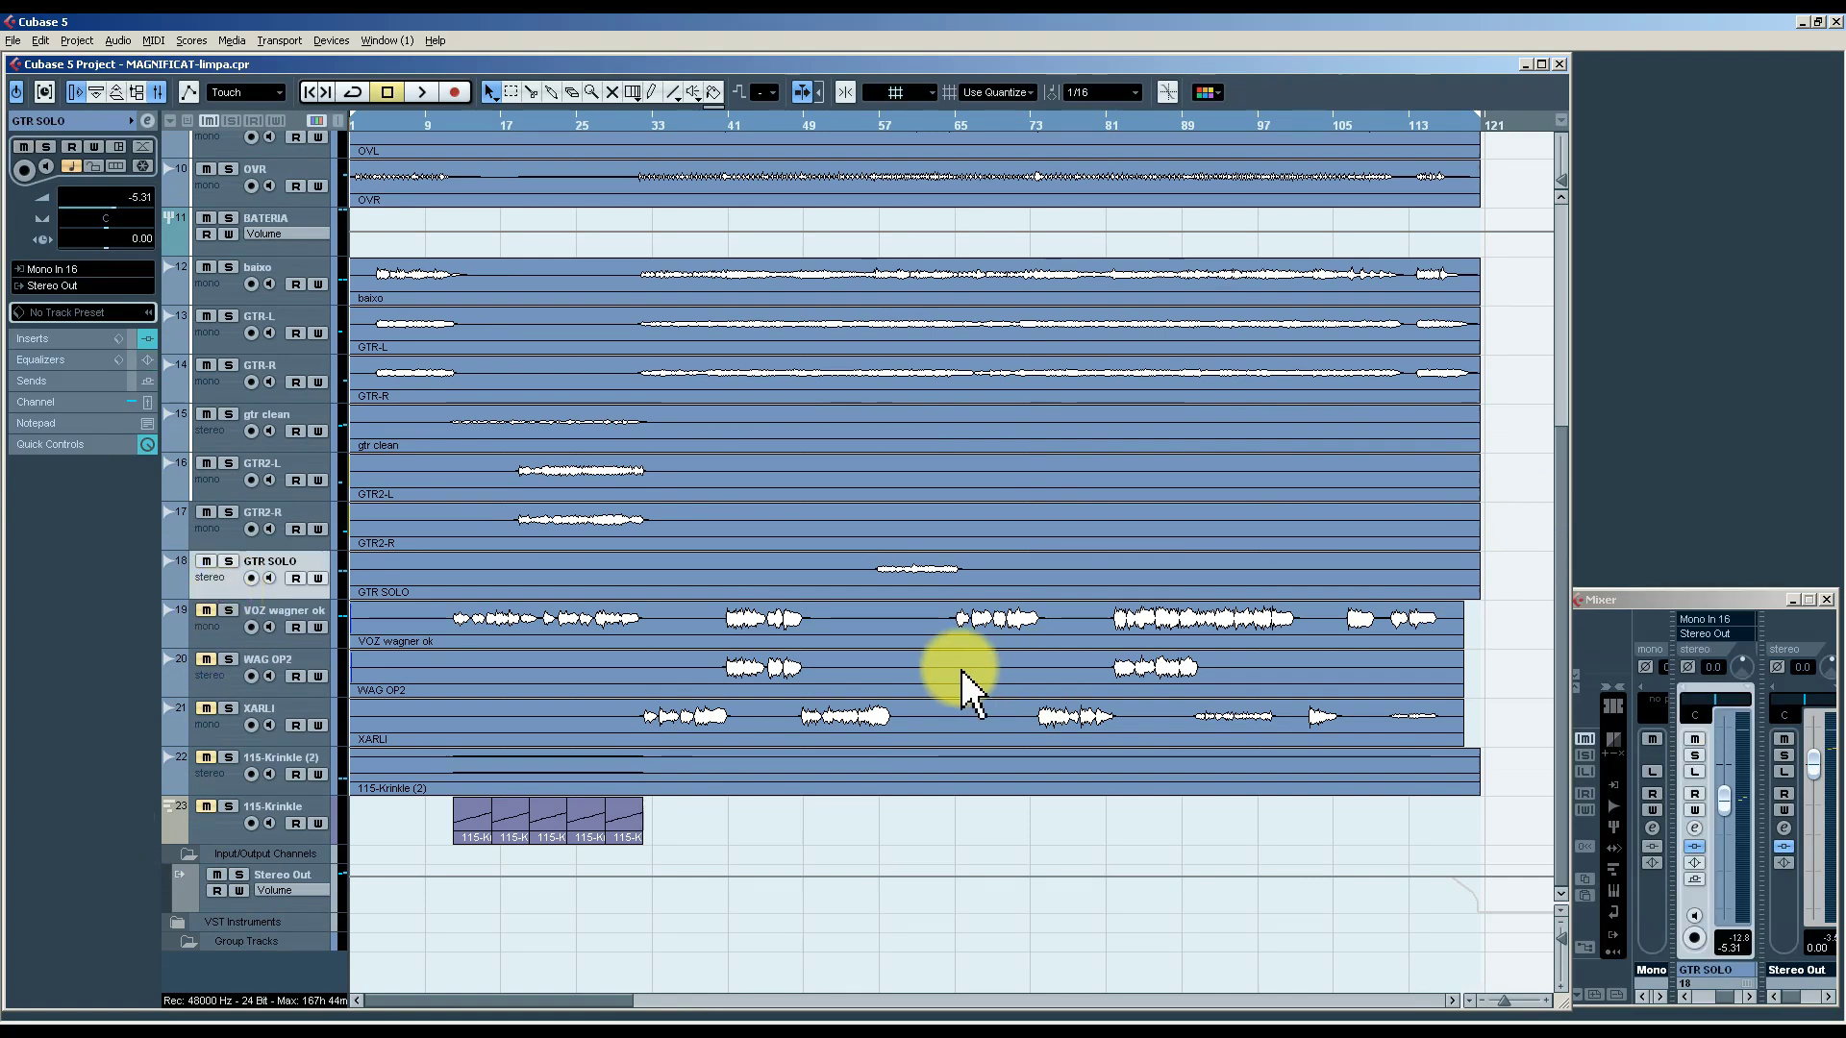
Add a stereo FX channel track with the Roomworks SE reverb as its effect.
{"action": "key", "text": "alt+f"}
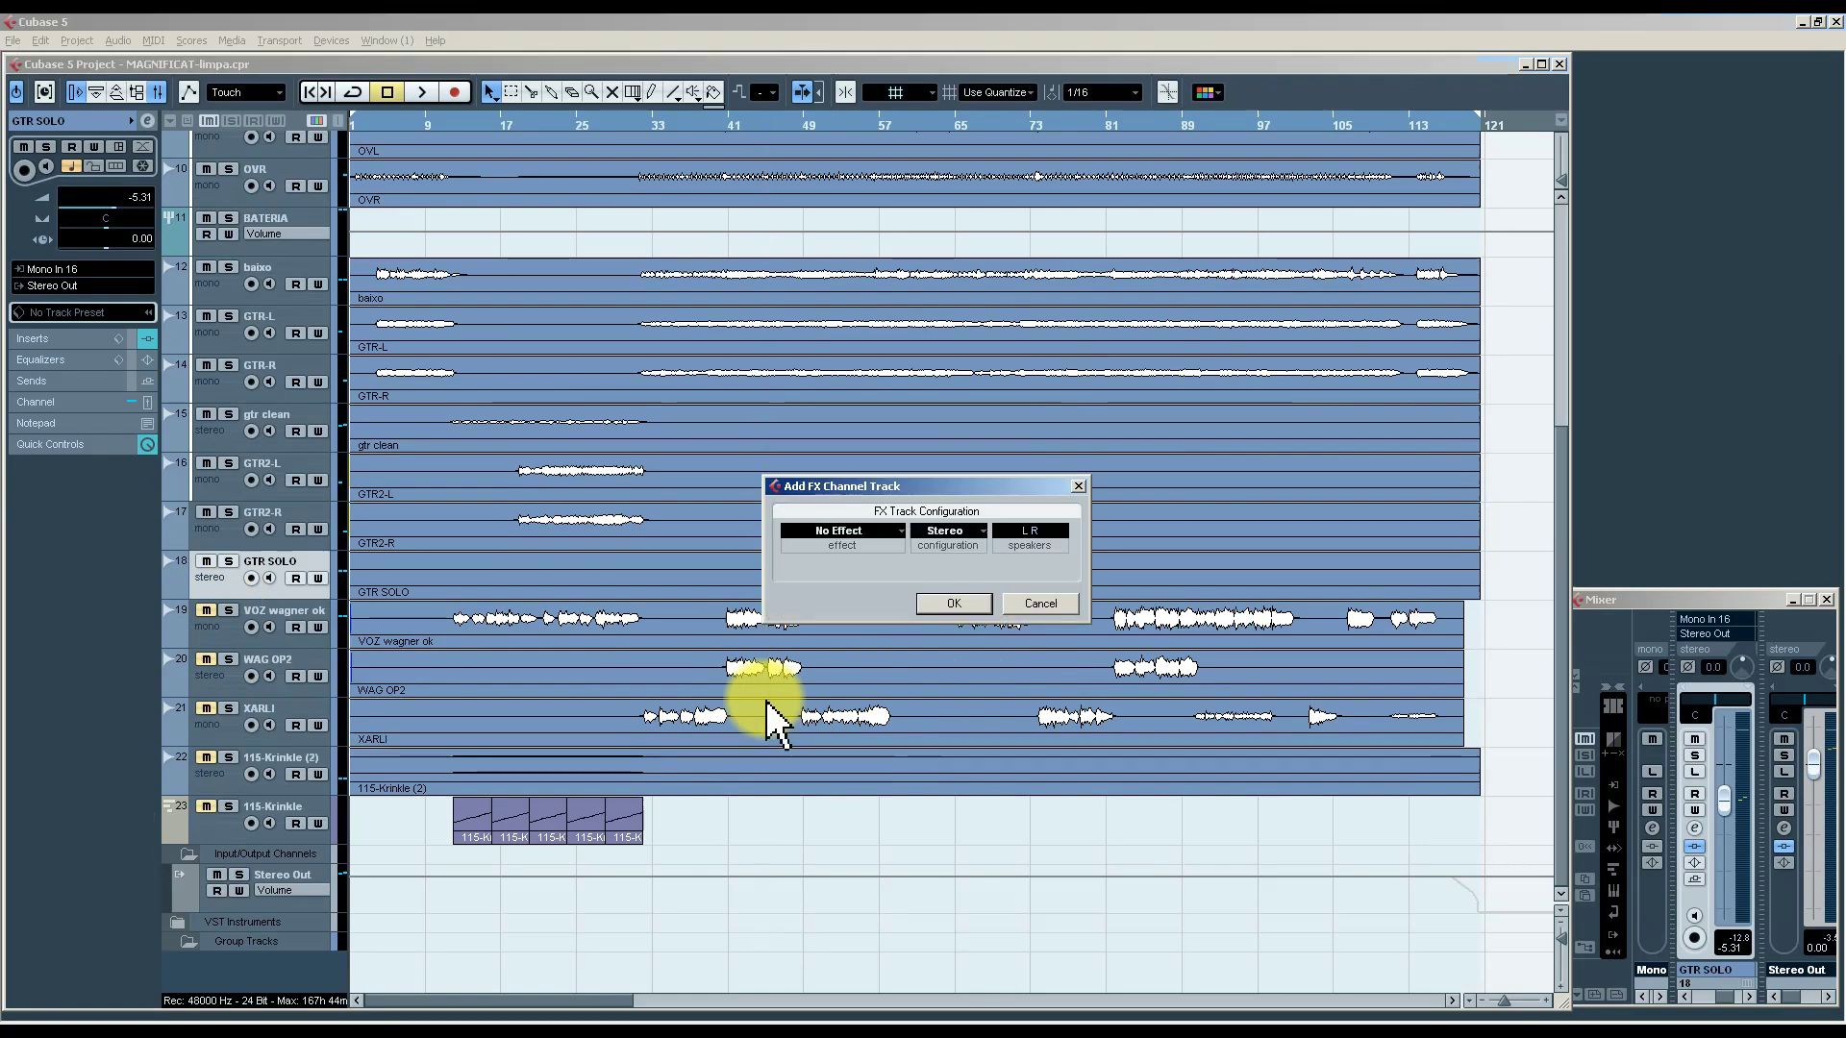
{"action": "left_click", "coordinate": [856, 541]}
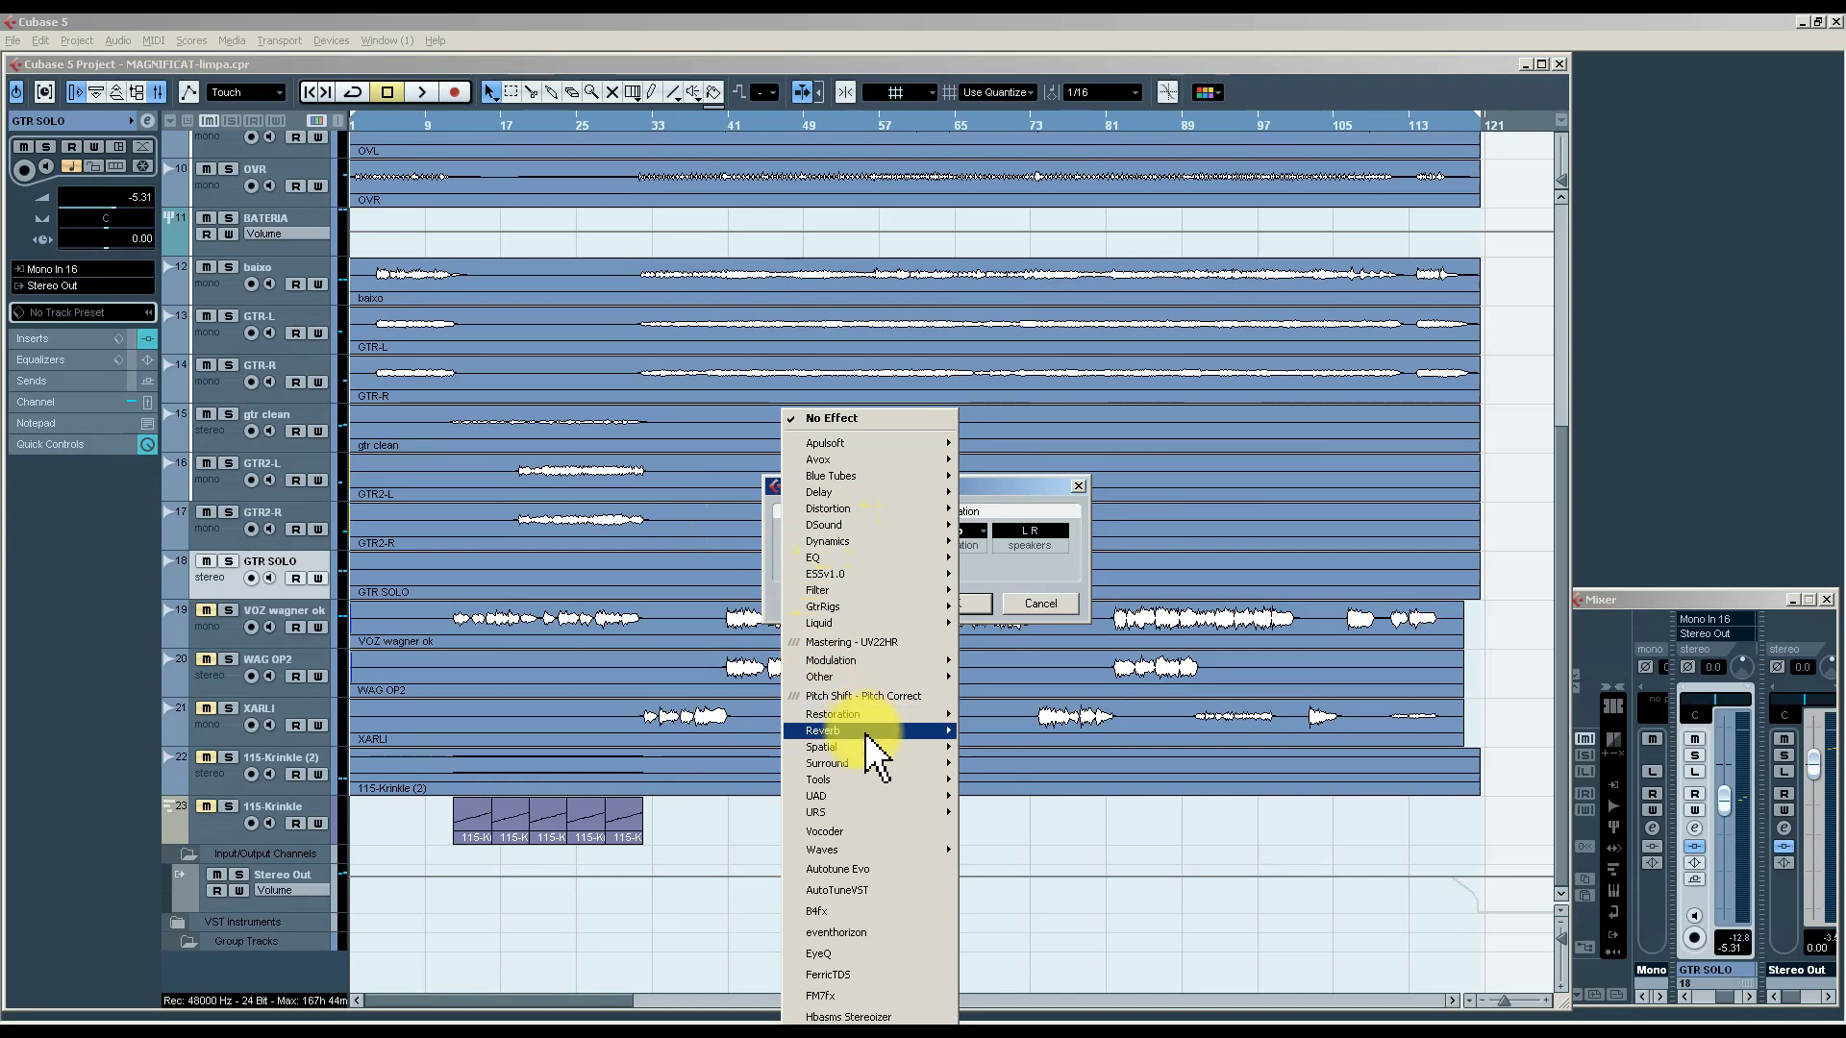
{"action": "mouse_move", "coordinate": [877, 755]}
{"action": "left_click", "coordinate": [1010, 795]}
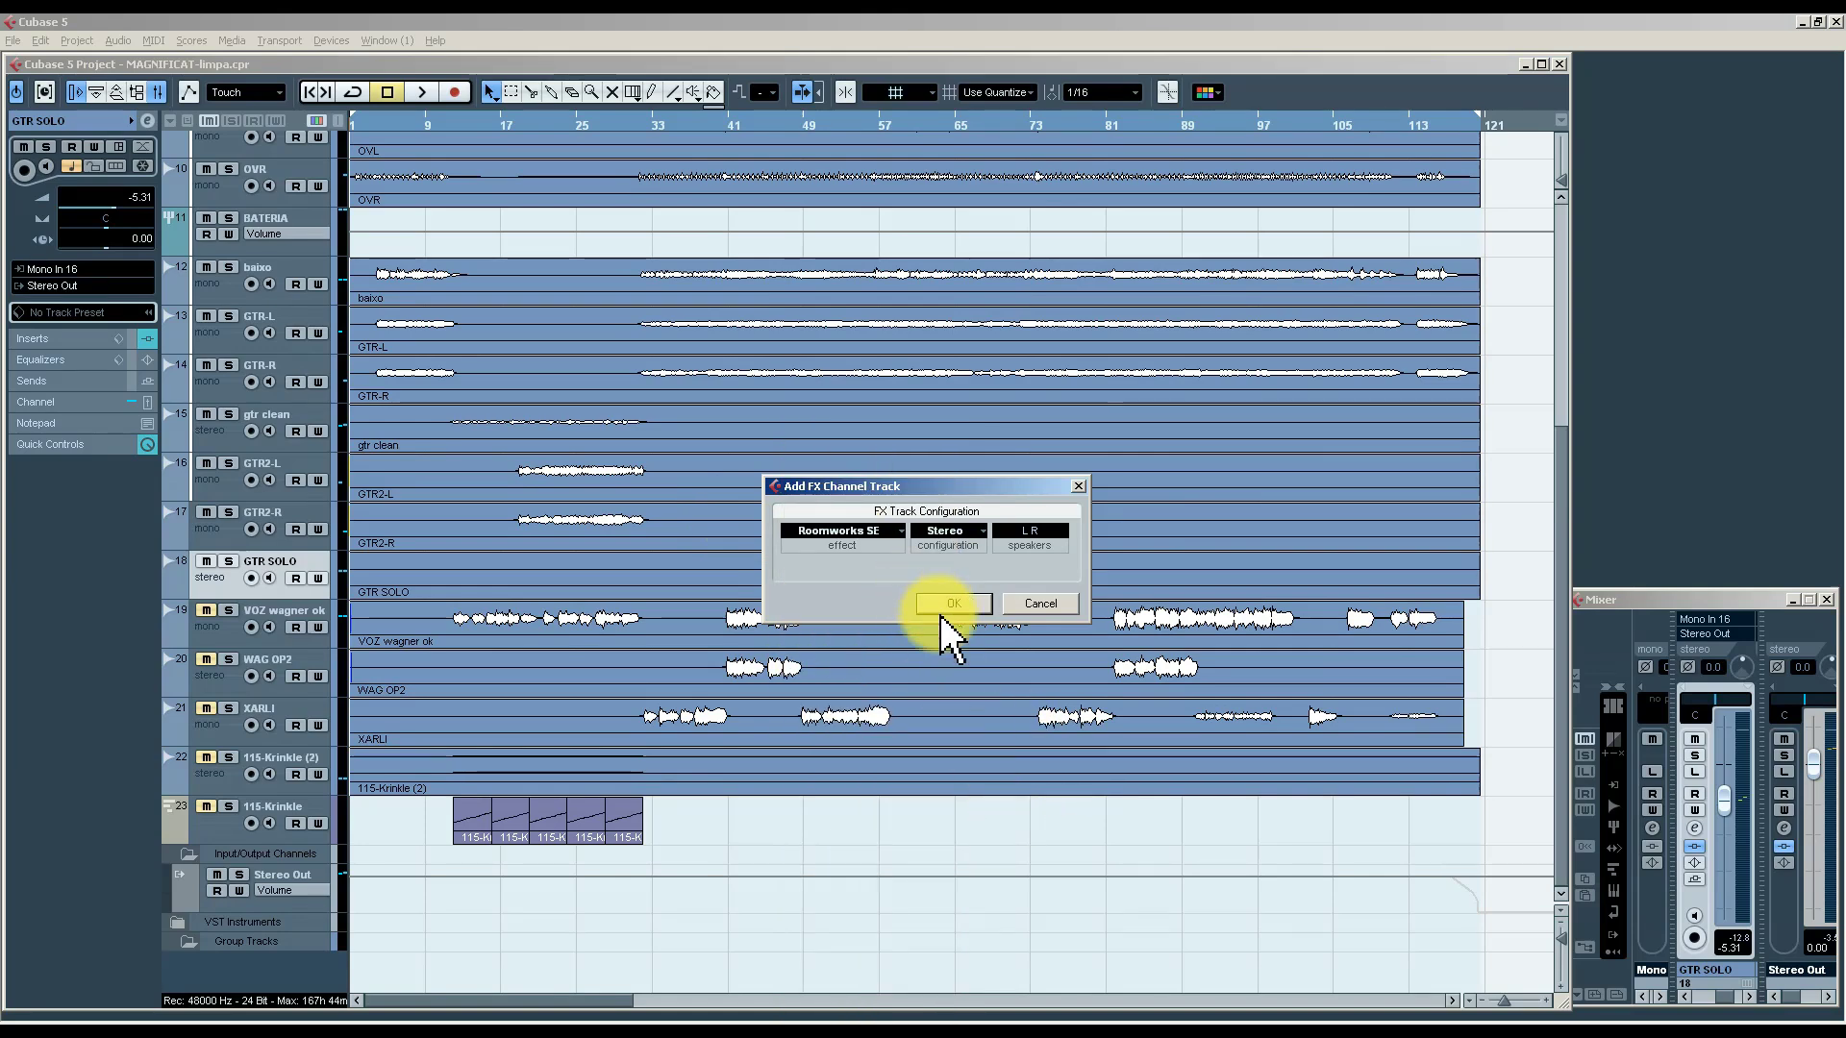
{"action": "left_click", "coordinate": [952, 600]}
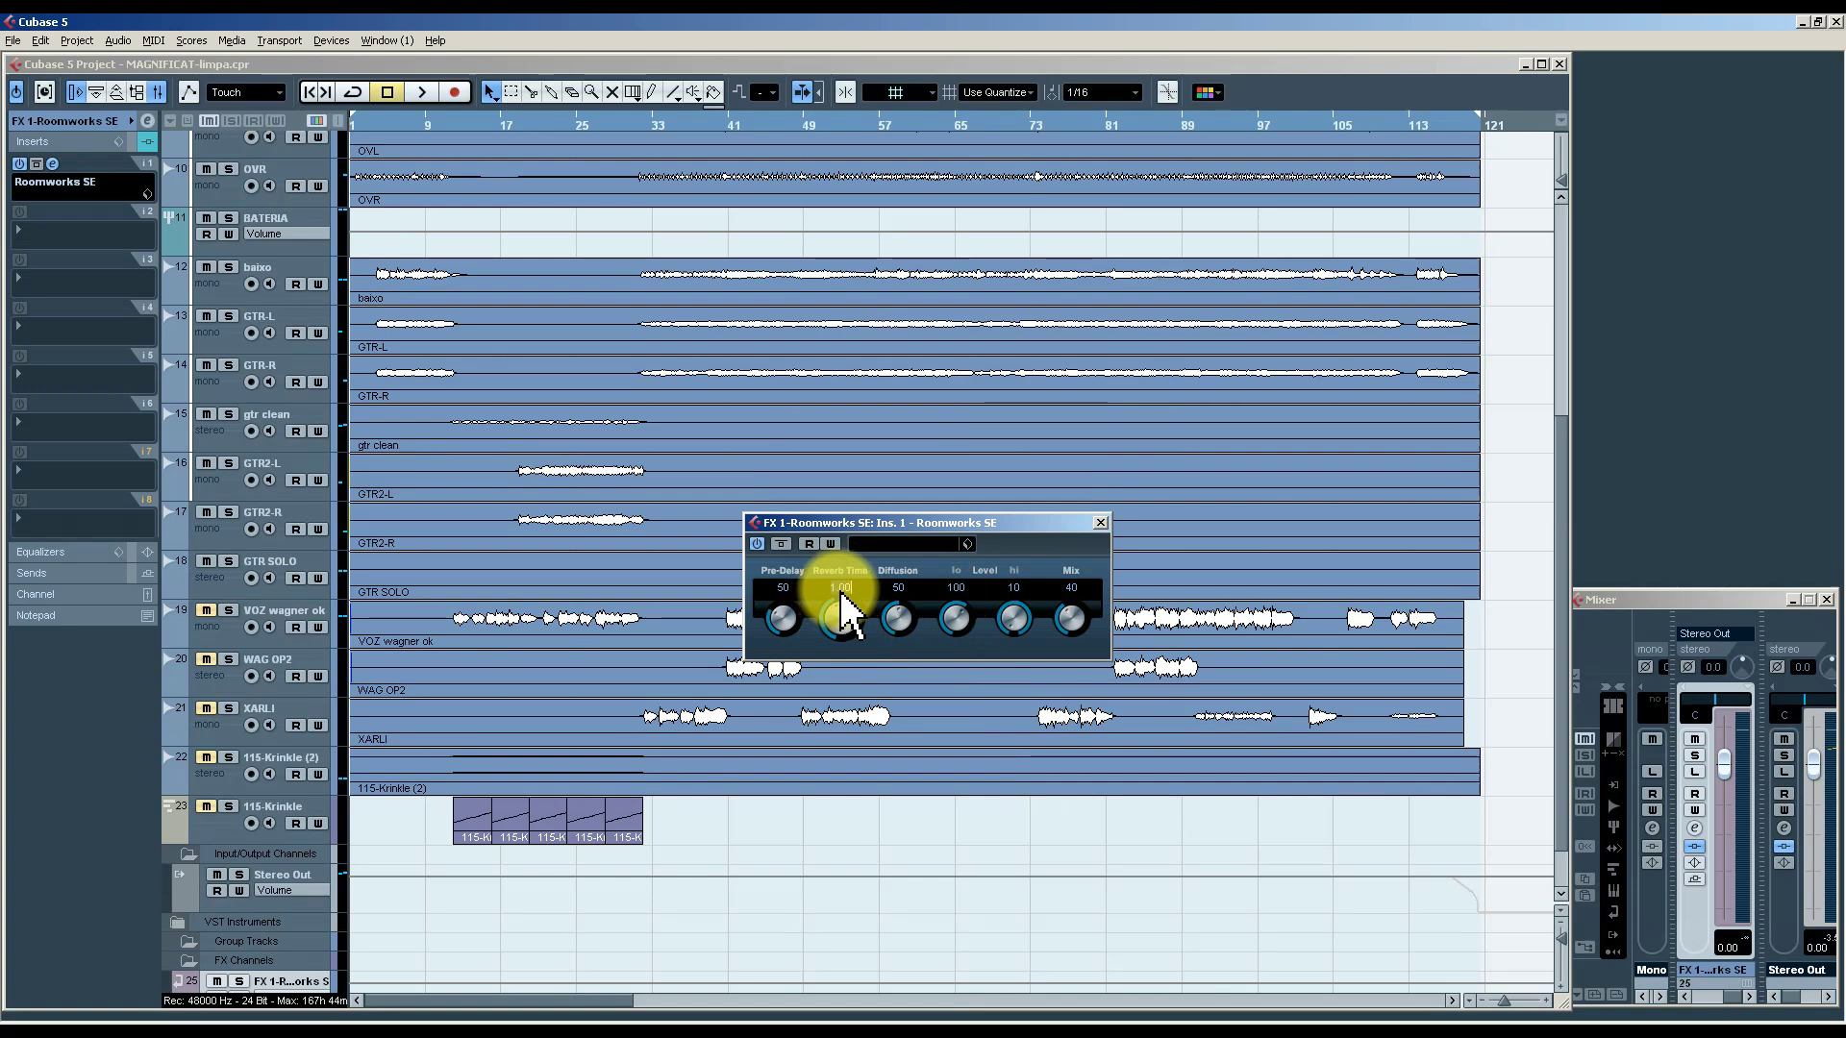
Set the Roomworks SE reverb time to 3.00 and its mix to 100 on the FX channel.
{"action": "scroll", "coordinate": [840, 594], "scroll_direction": "up", "scroll_amount": 5}
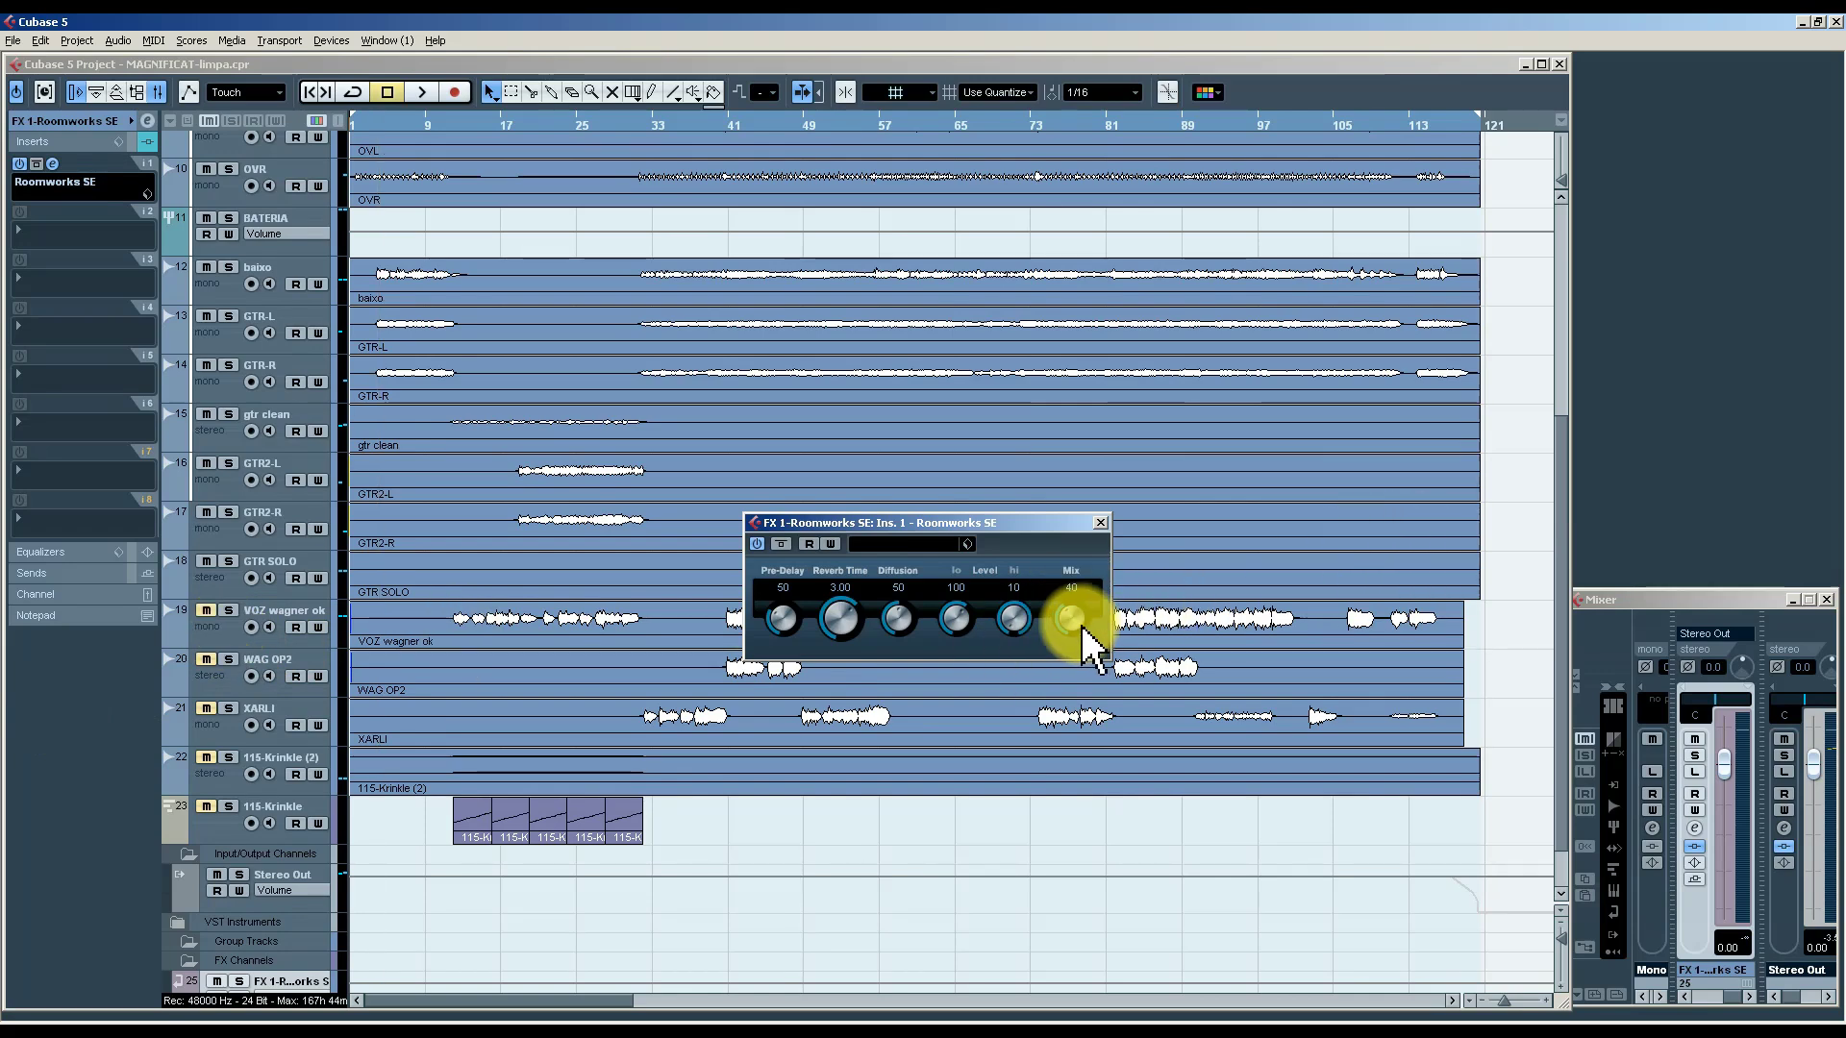
{"action": "left_click_drag", "start_coordinate": [1077, 634], "coordinate": [1084, 482]}
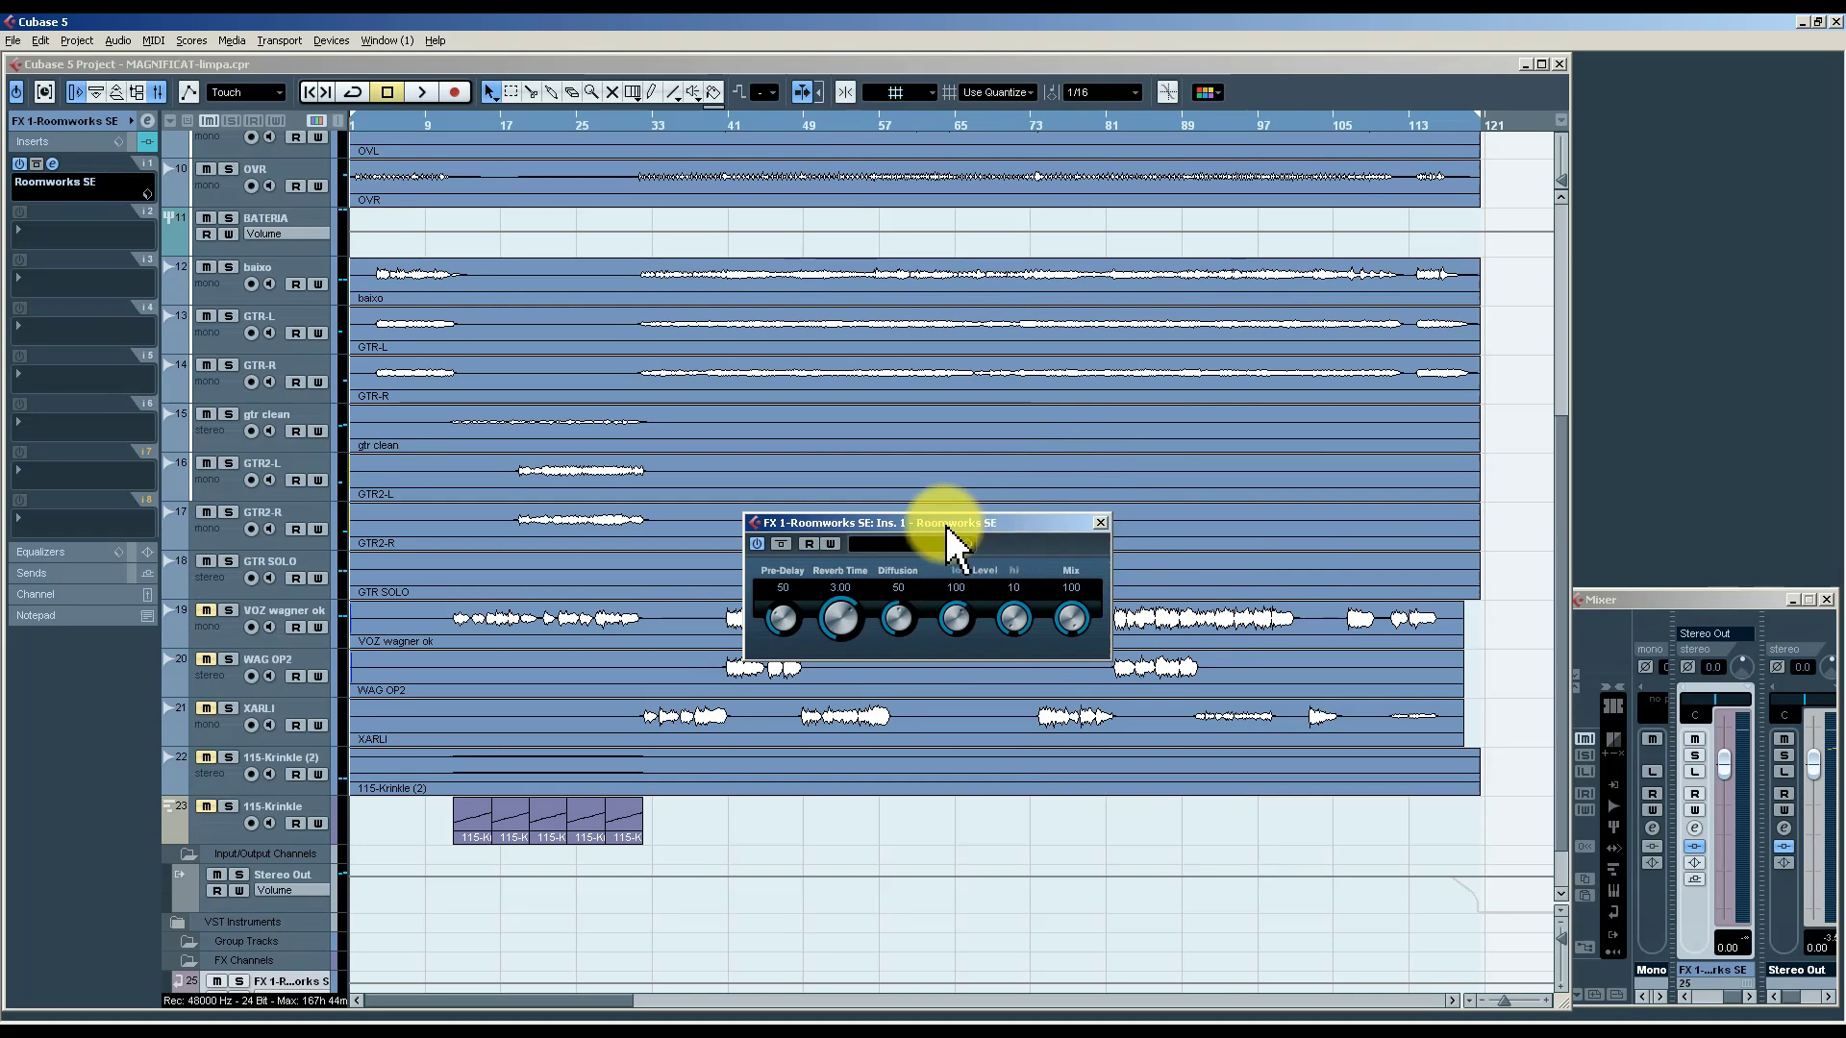
{"action": "left_click_drag", "start_coordinate": [1071, 618], "coordinate": [1073, 543]}
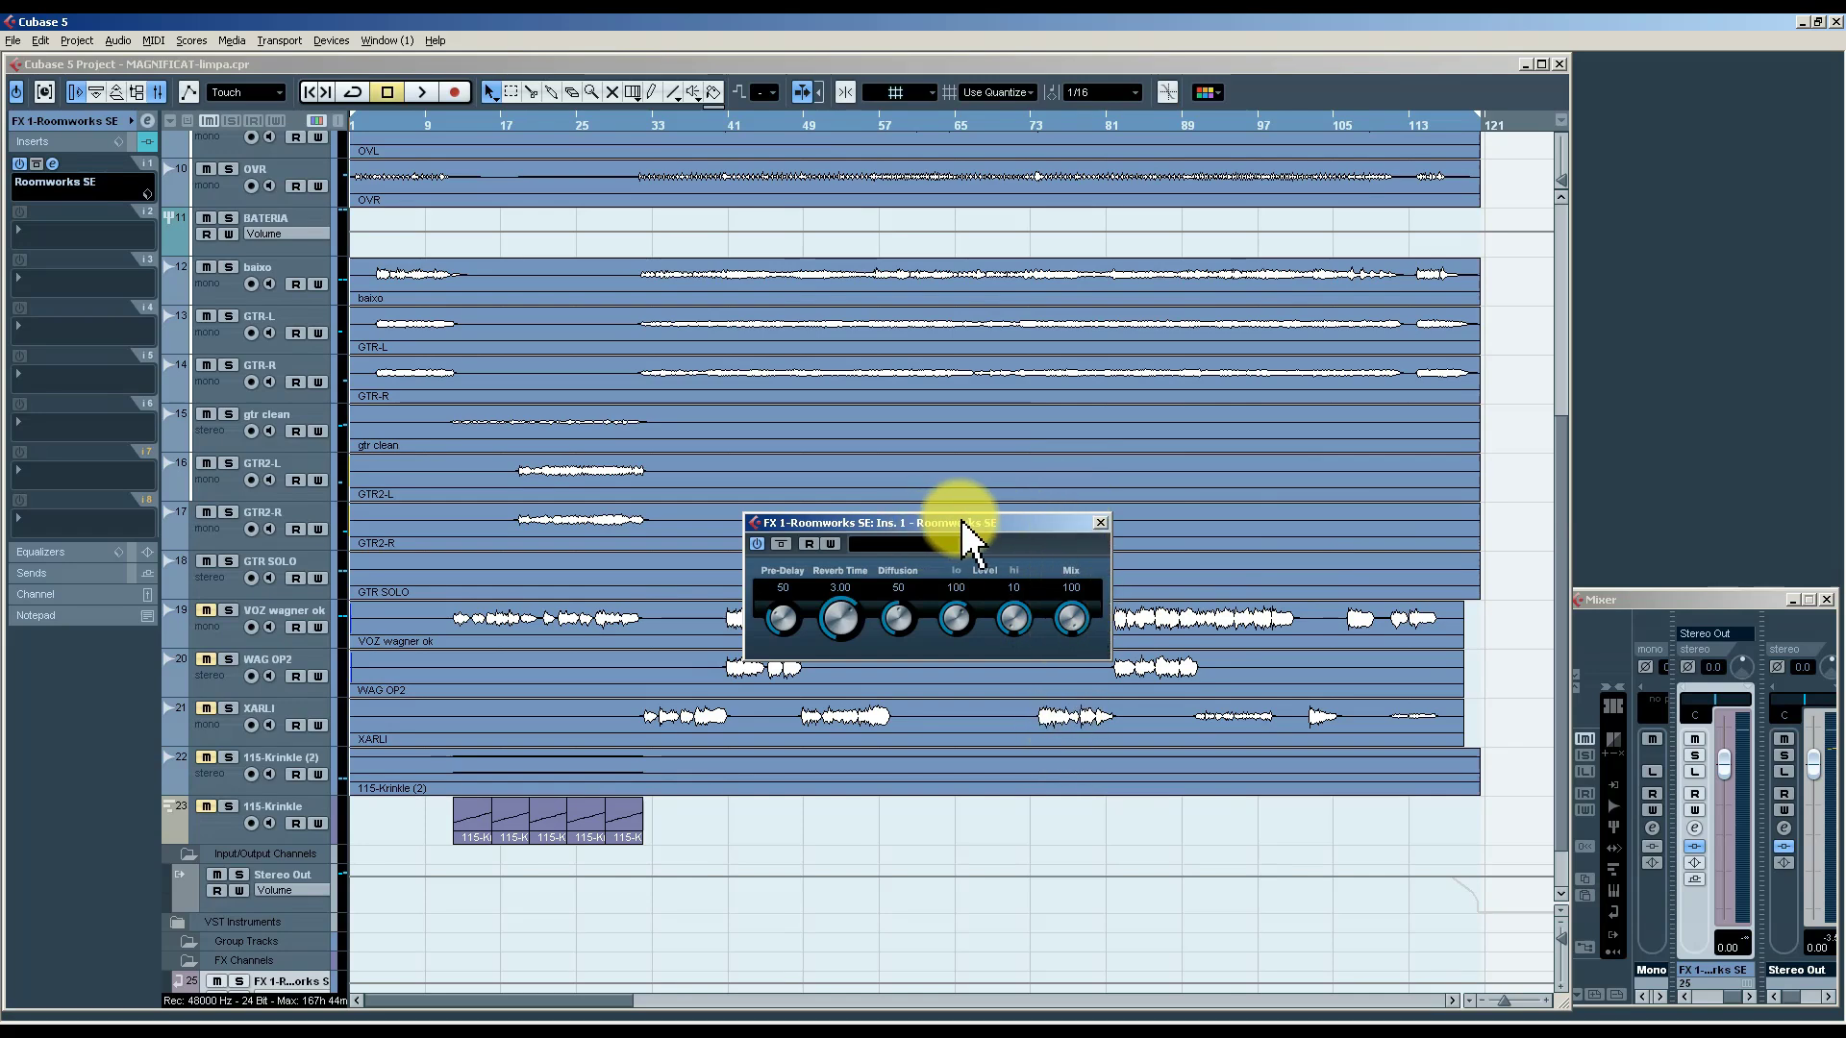
{"action": "left_click", "coordinate": [1101, 522]}
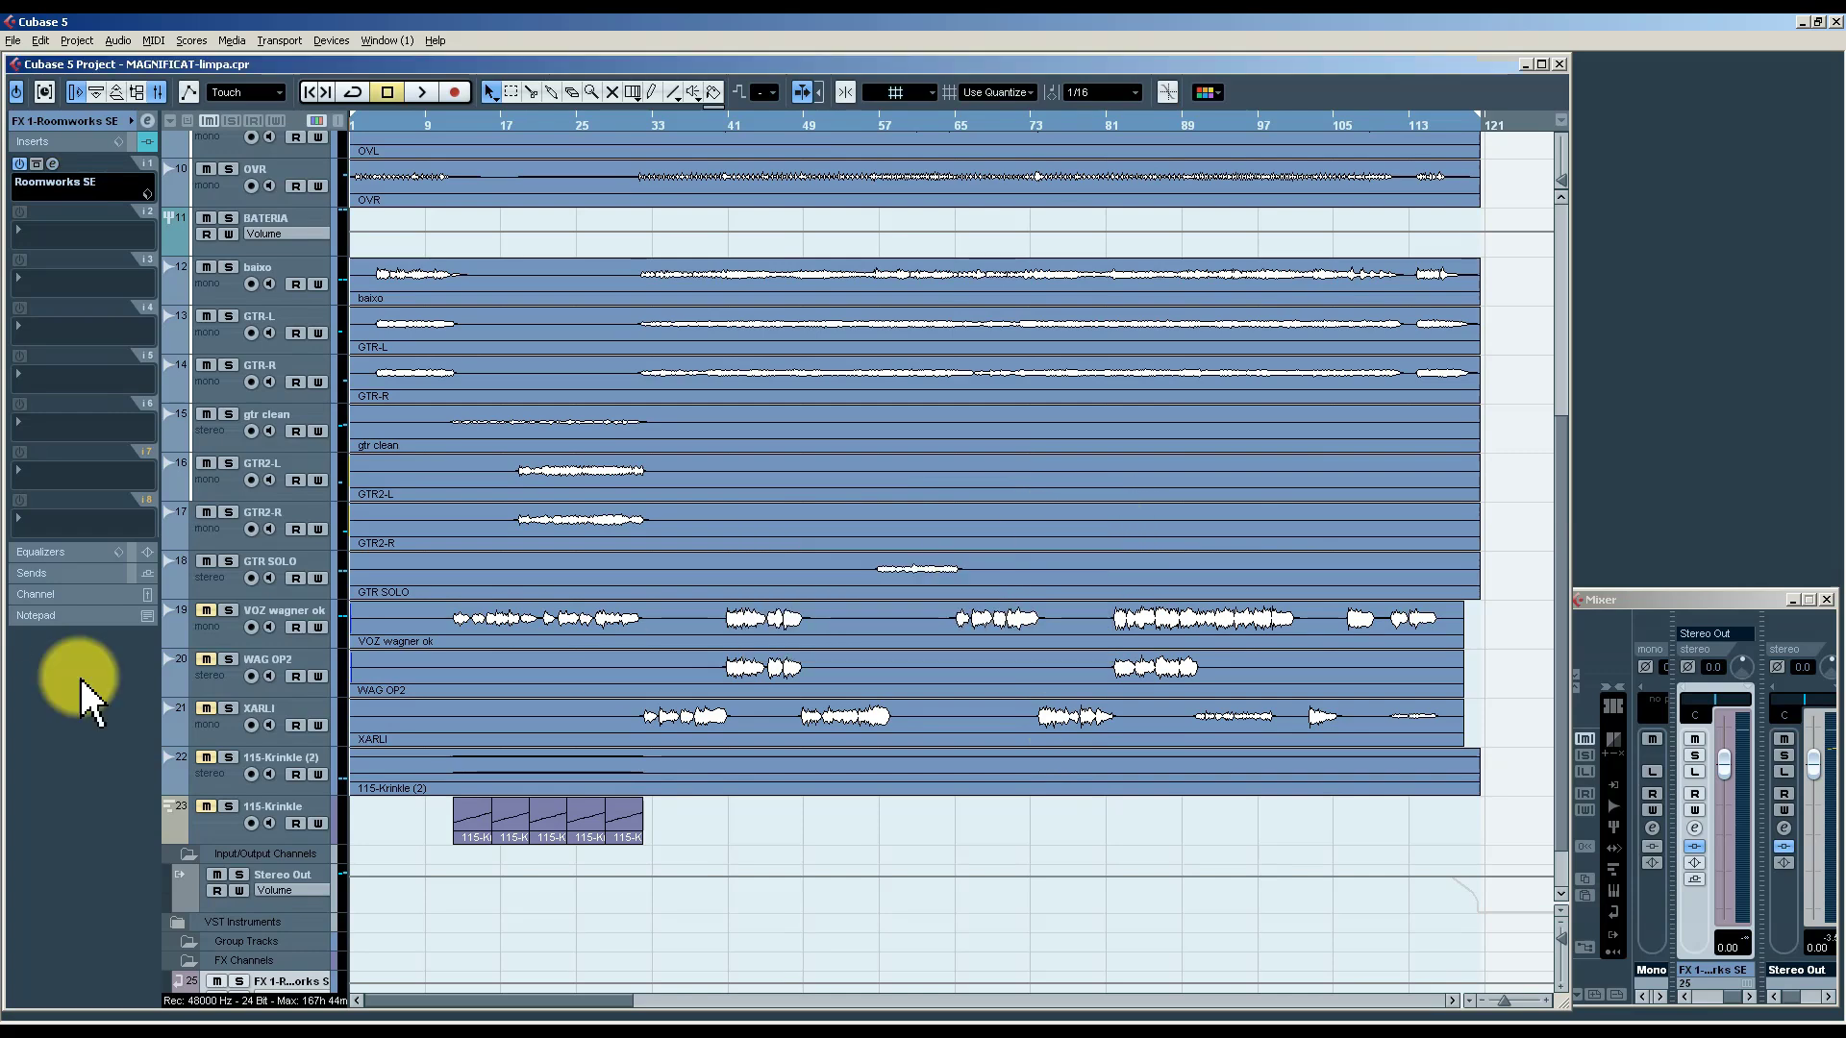
Route the VOZ vocal track's first send to FX 1-Roomworks SE and activate the send.
{"action": "left_click", "coordinate": [239, 636]}
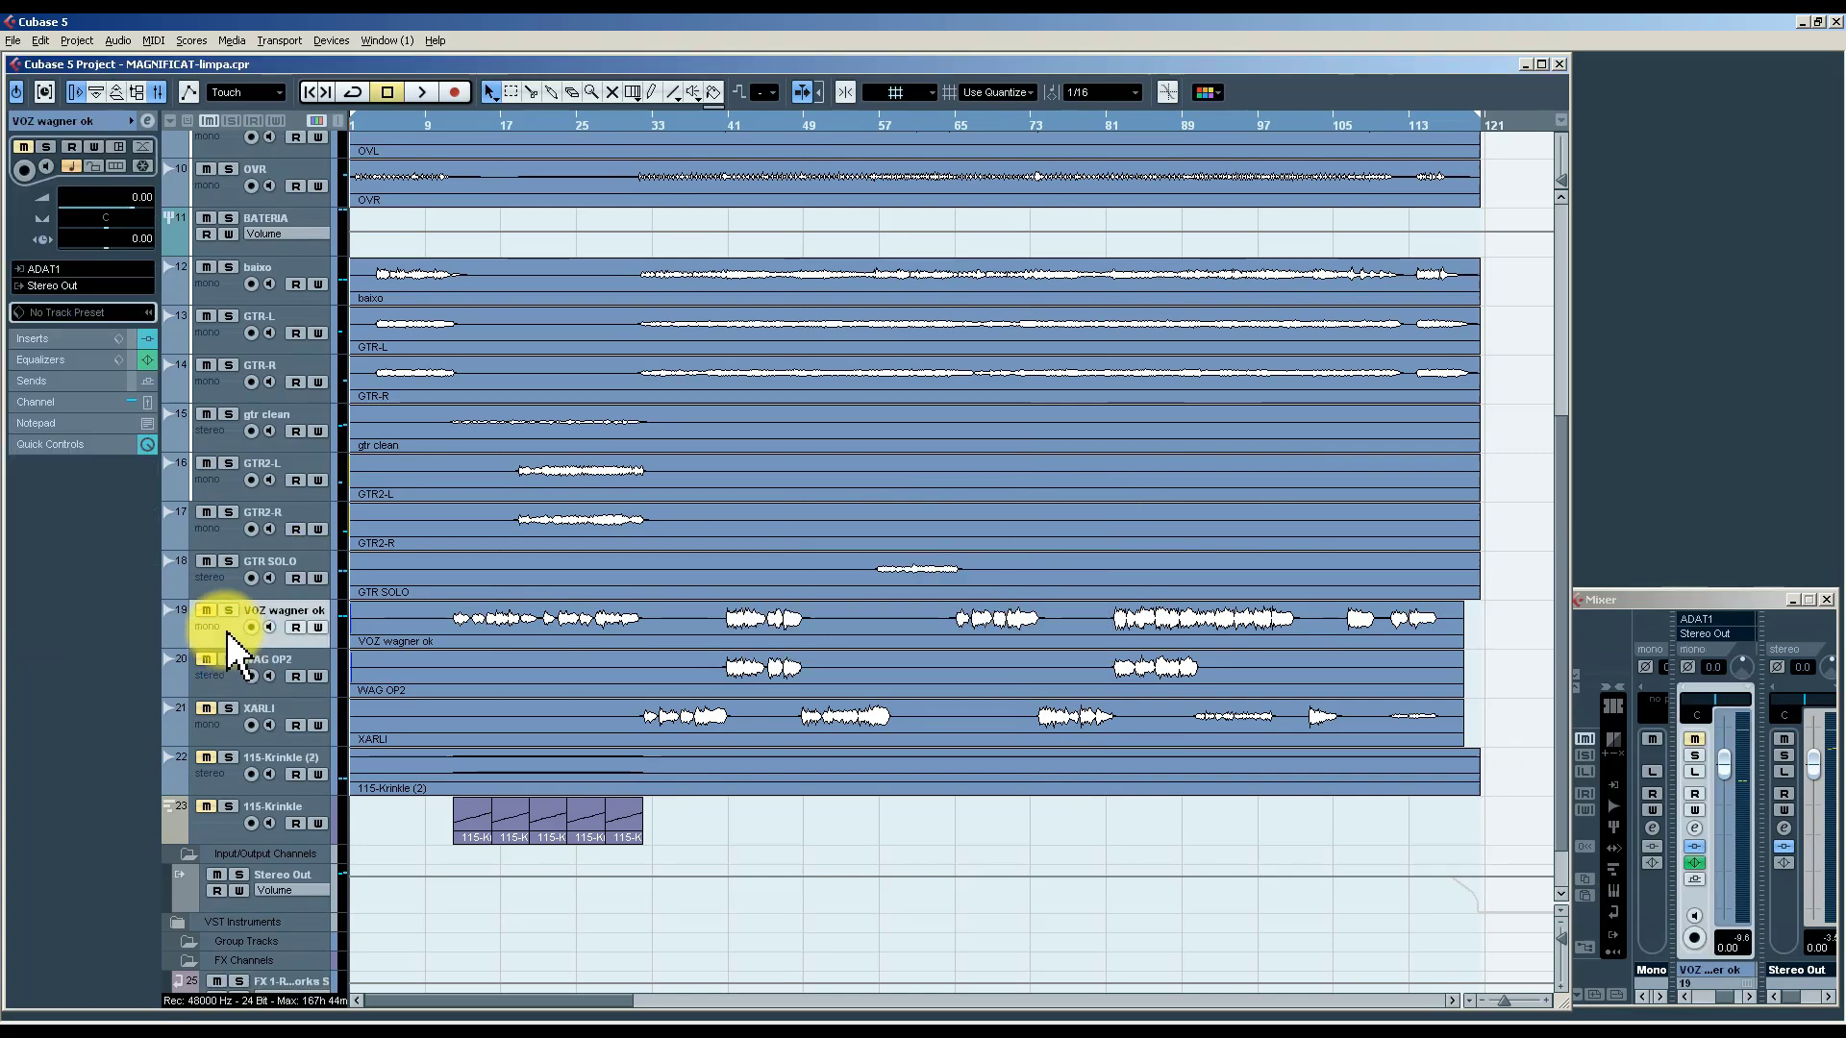
{"action": "left_click", "coordinate": [147, 121]}
{"action": "left_click", "coordinate": [763, 233]}
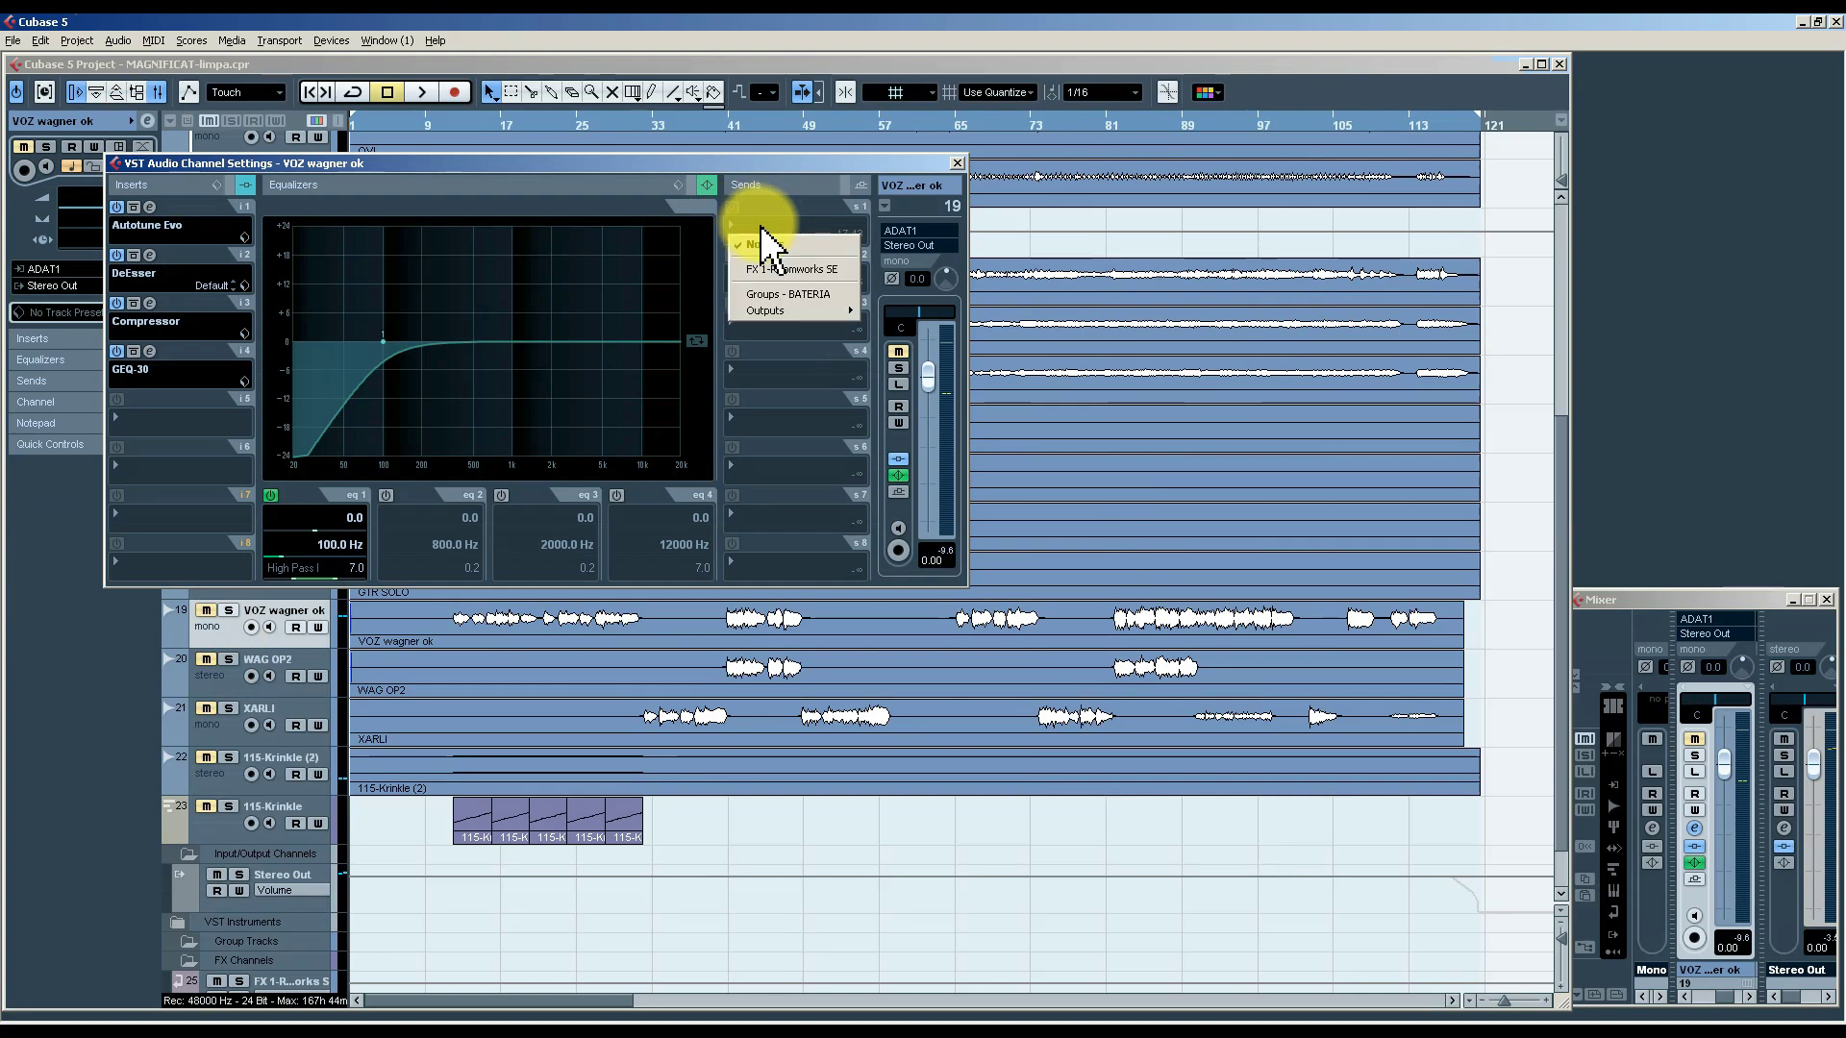
{"action": "left_click", "coordinate": [772, 272]}
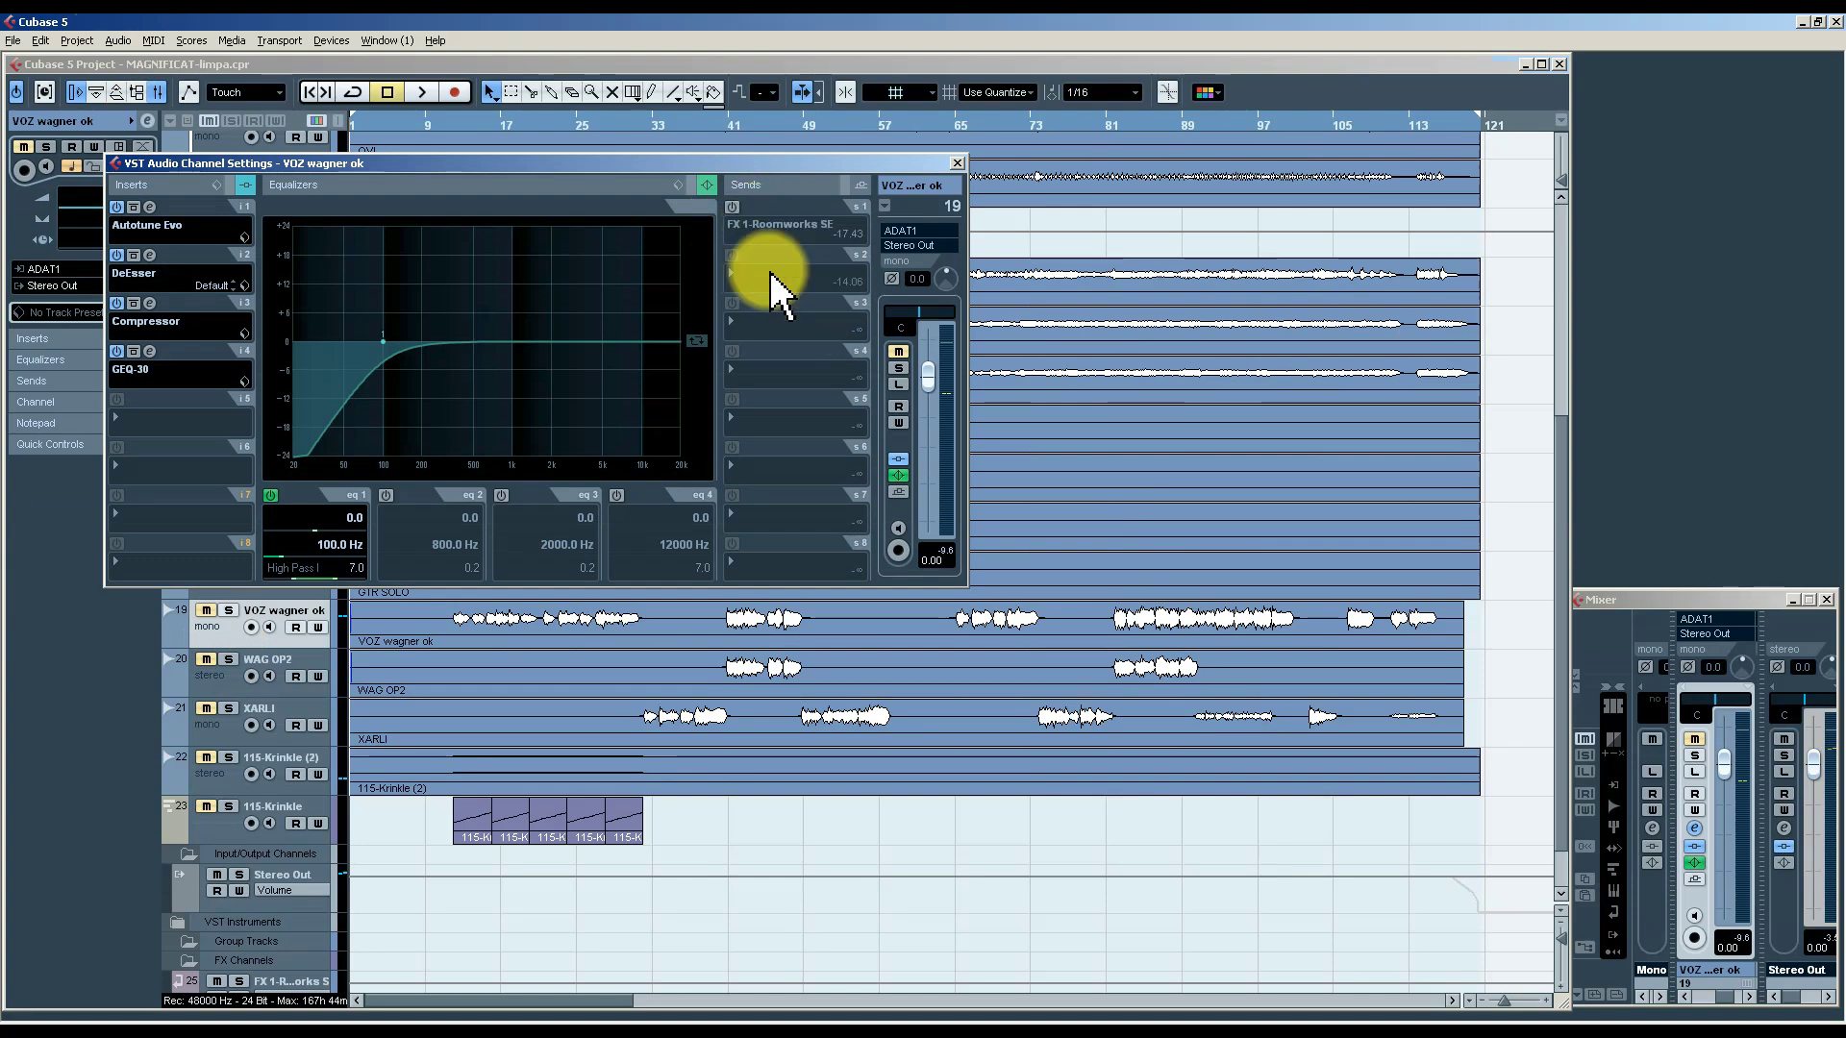
{"action": "left_click", "coordinate": [733, 207]}
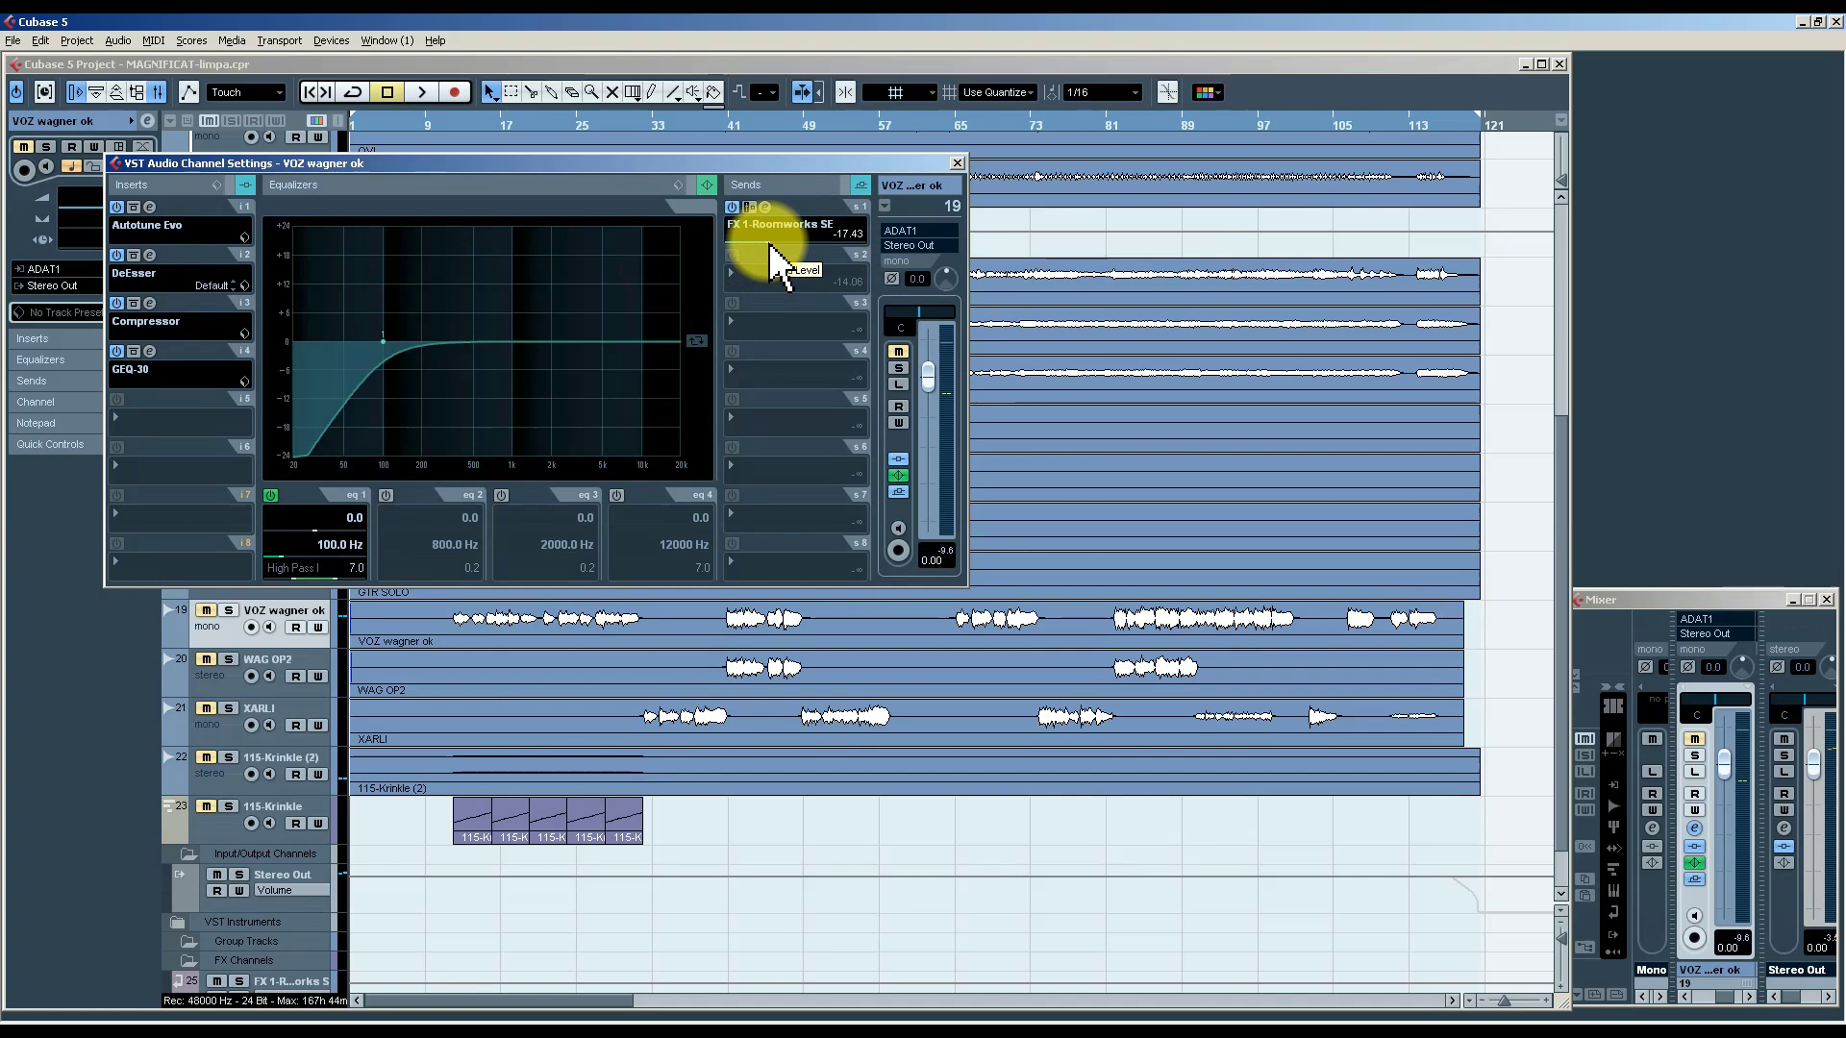
{"action": "left_click", "coordinate": [957, 163]}
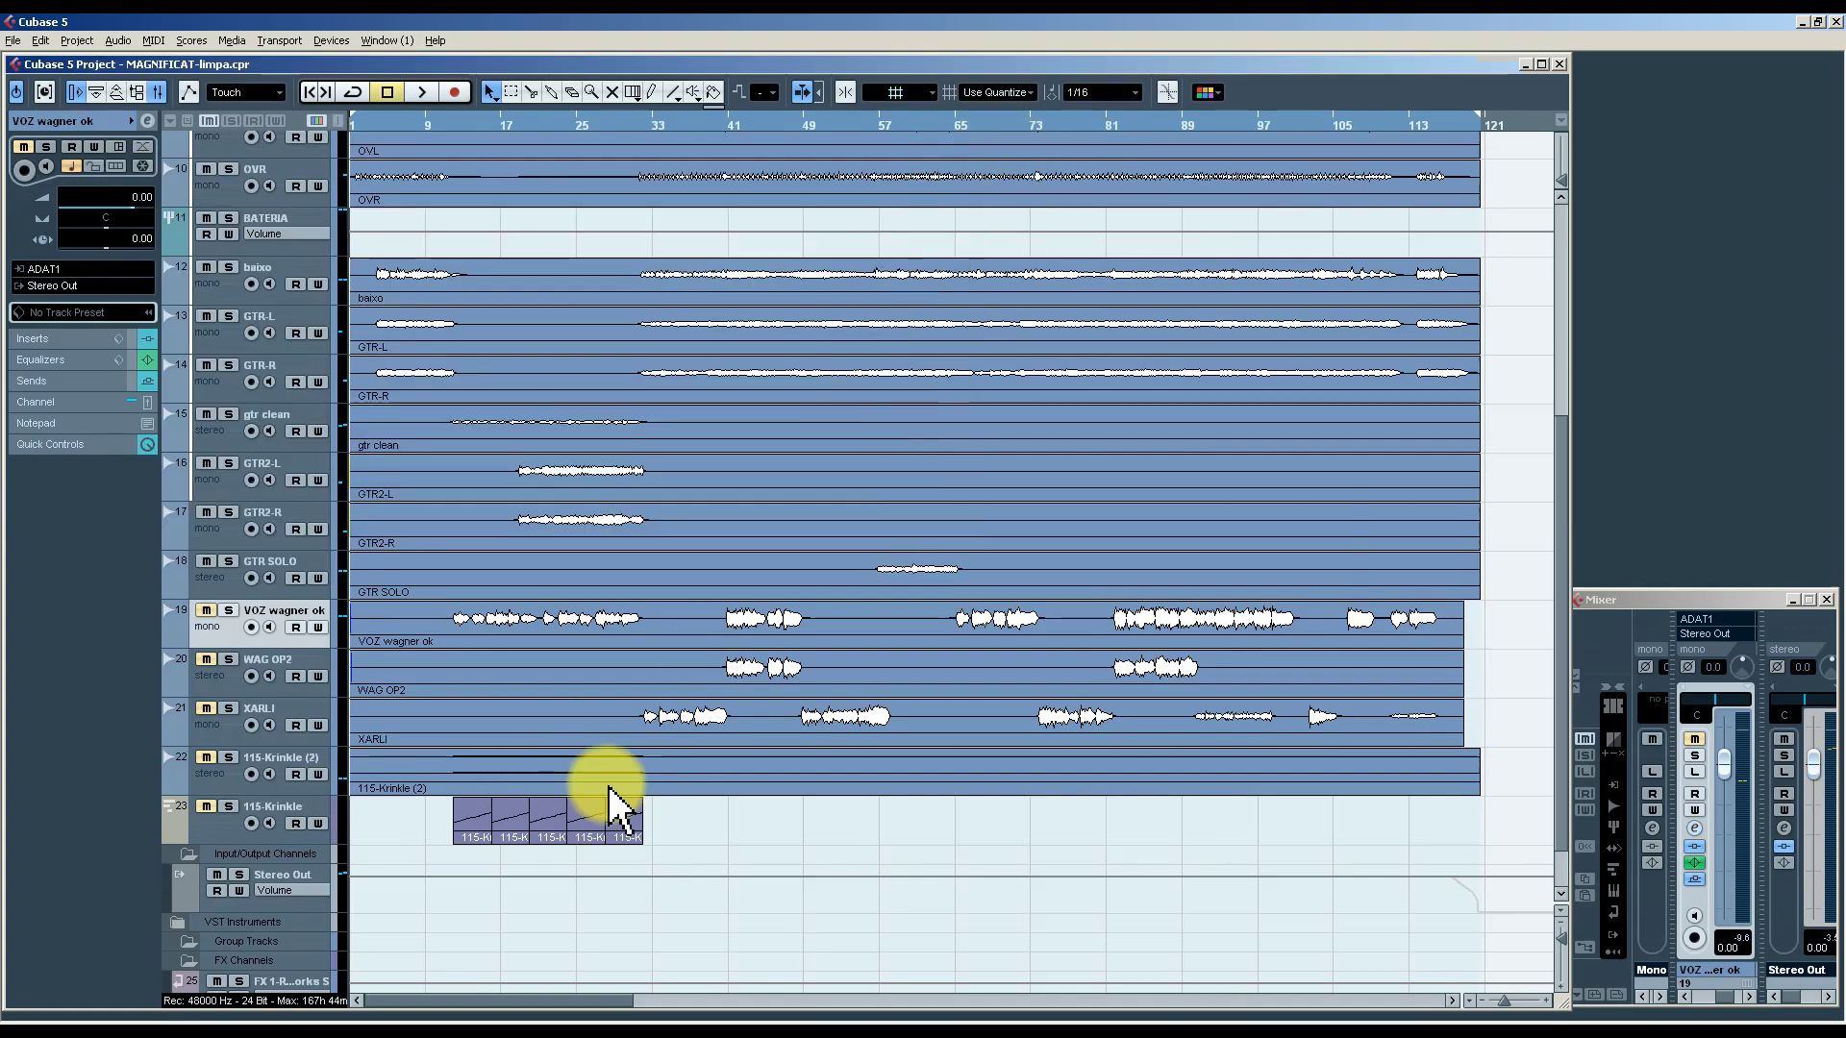
Add a second stereo FX channel track with DoubleDelay as its effect.
{"action": "key", "text": "alt+f"}
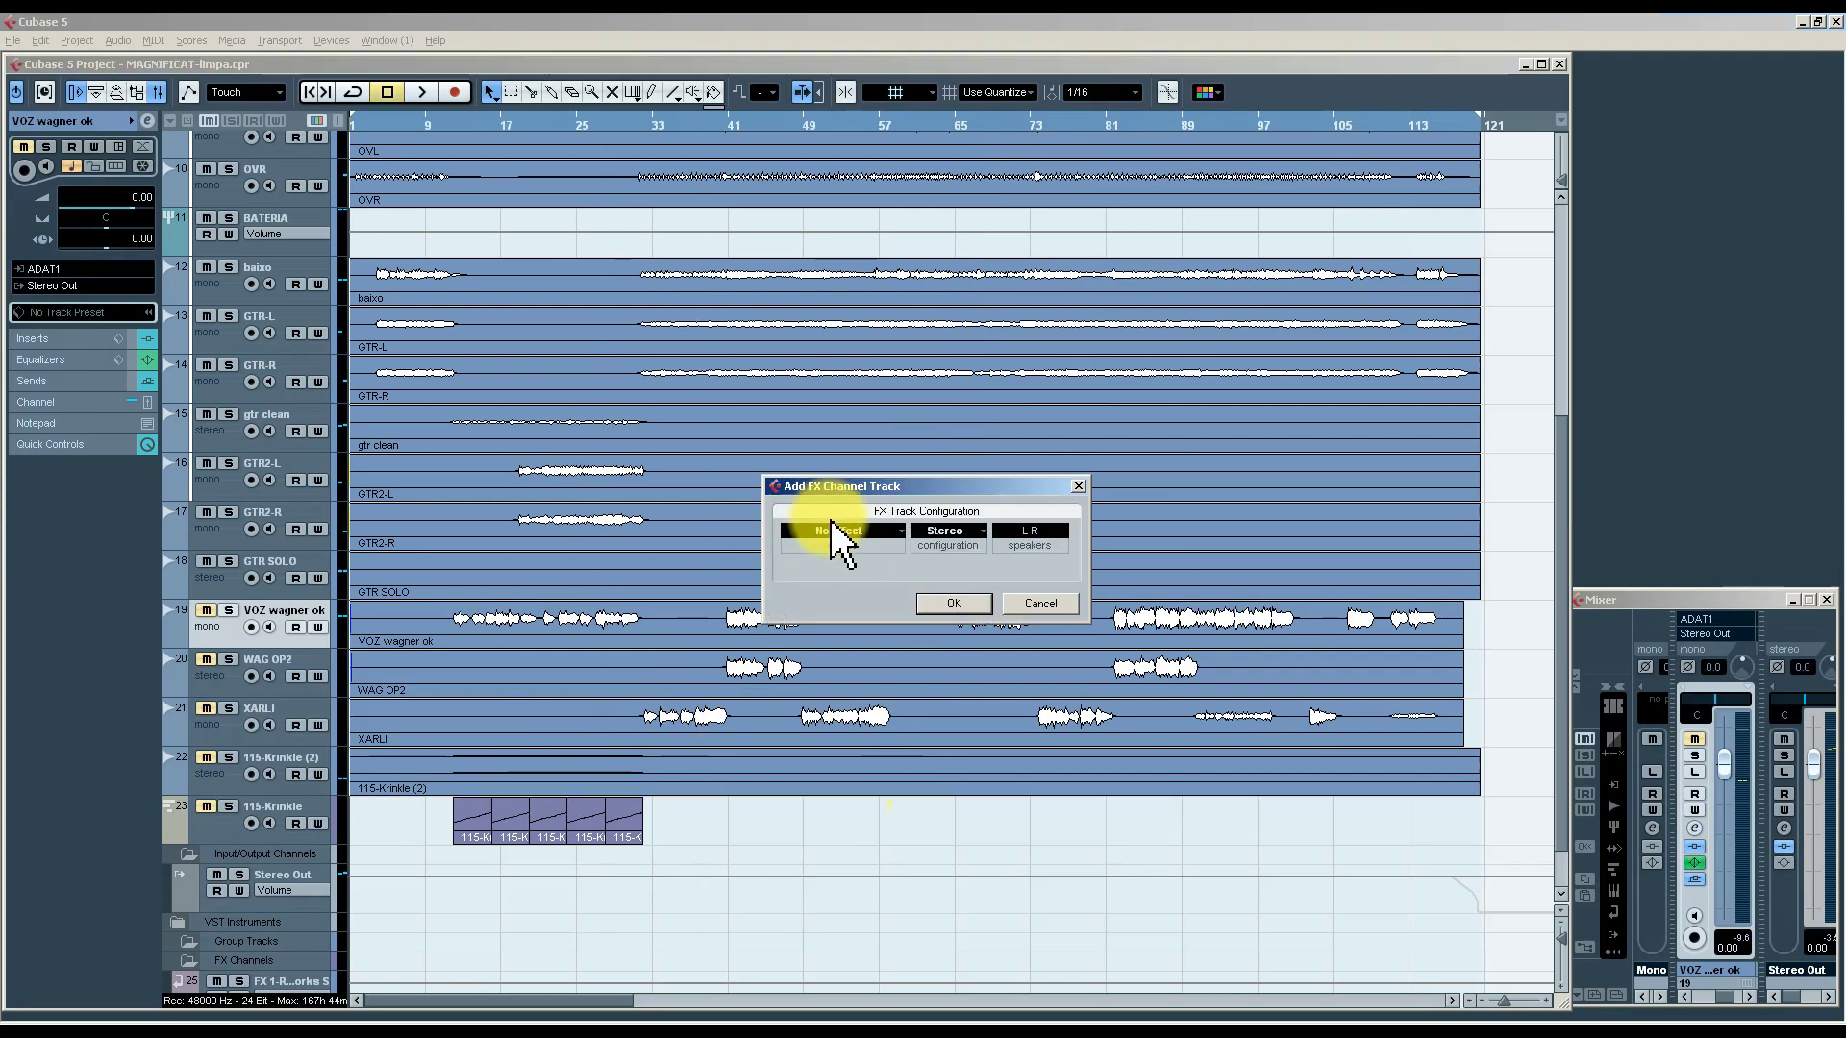
{"action": "left_click", "coordinate": [955, 556]}
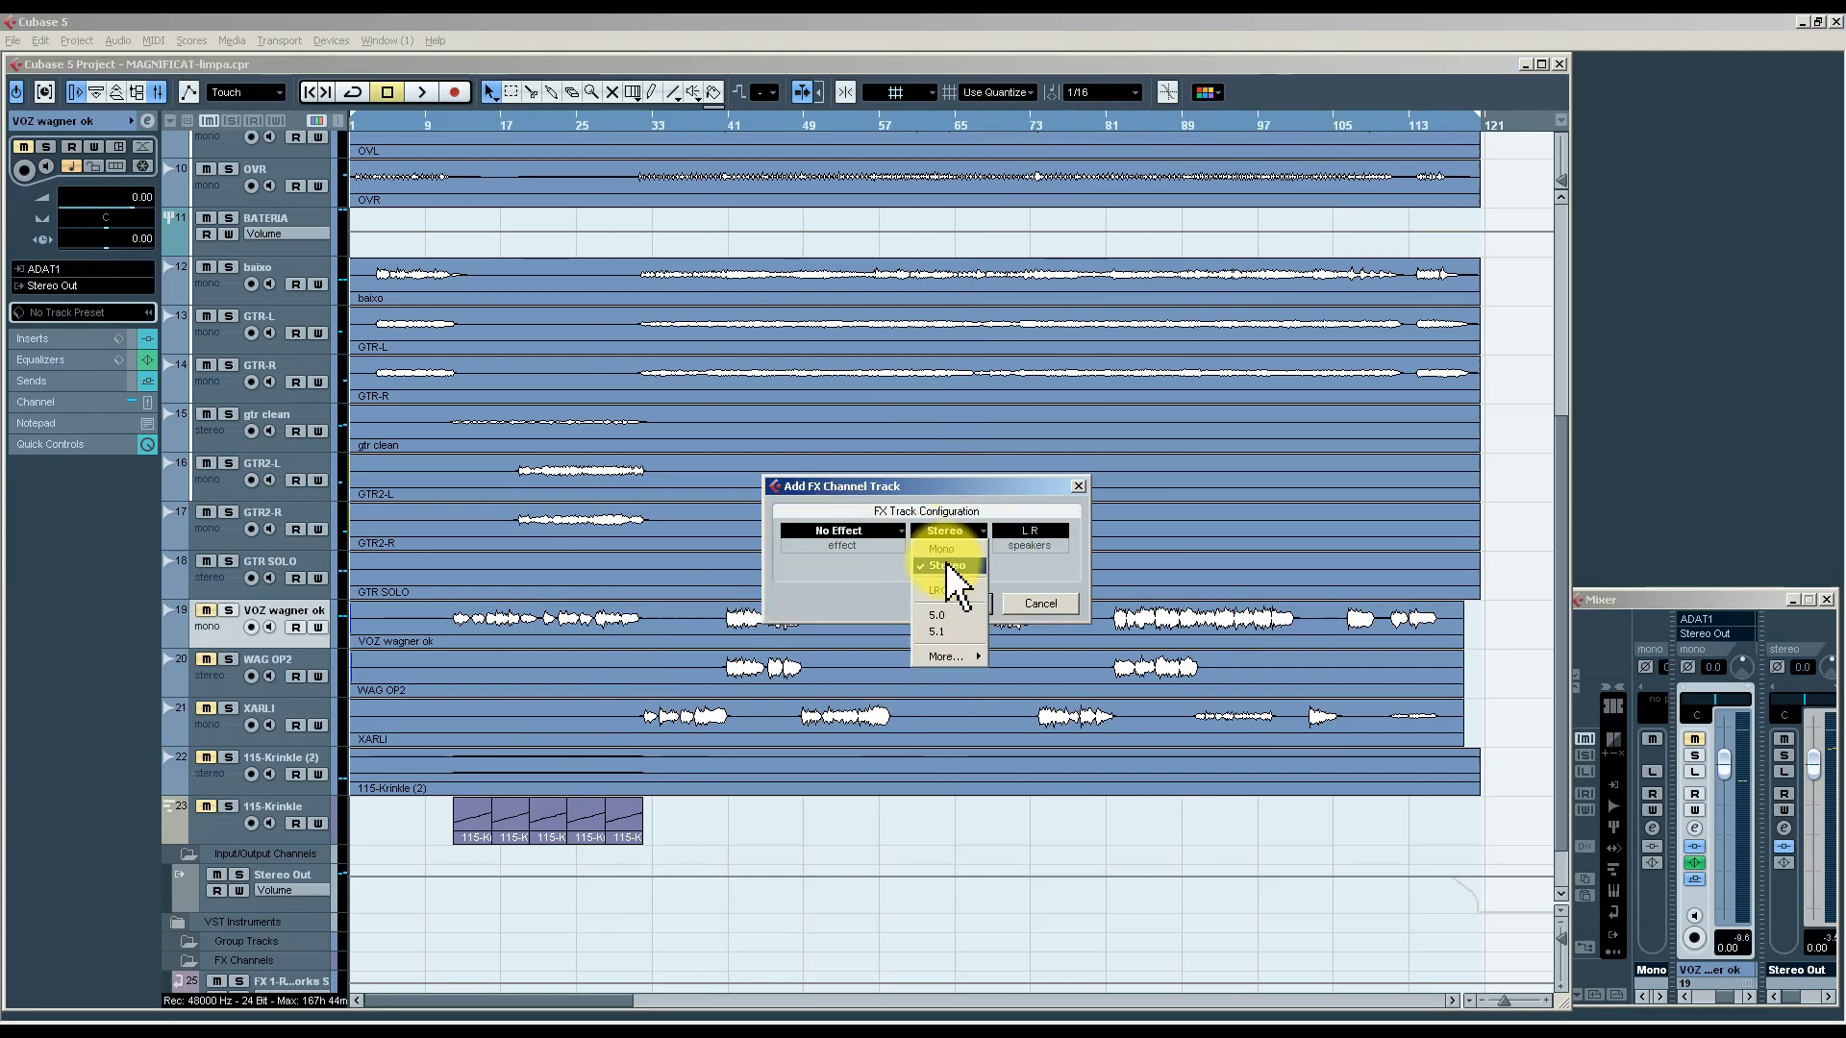
{"action": "left_click", "coordinate": [849, 543]}
{"action": "left_click", "coordinate": [849, 541]}
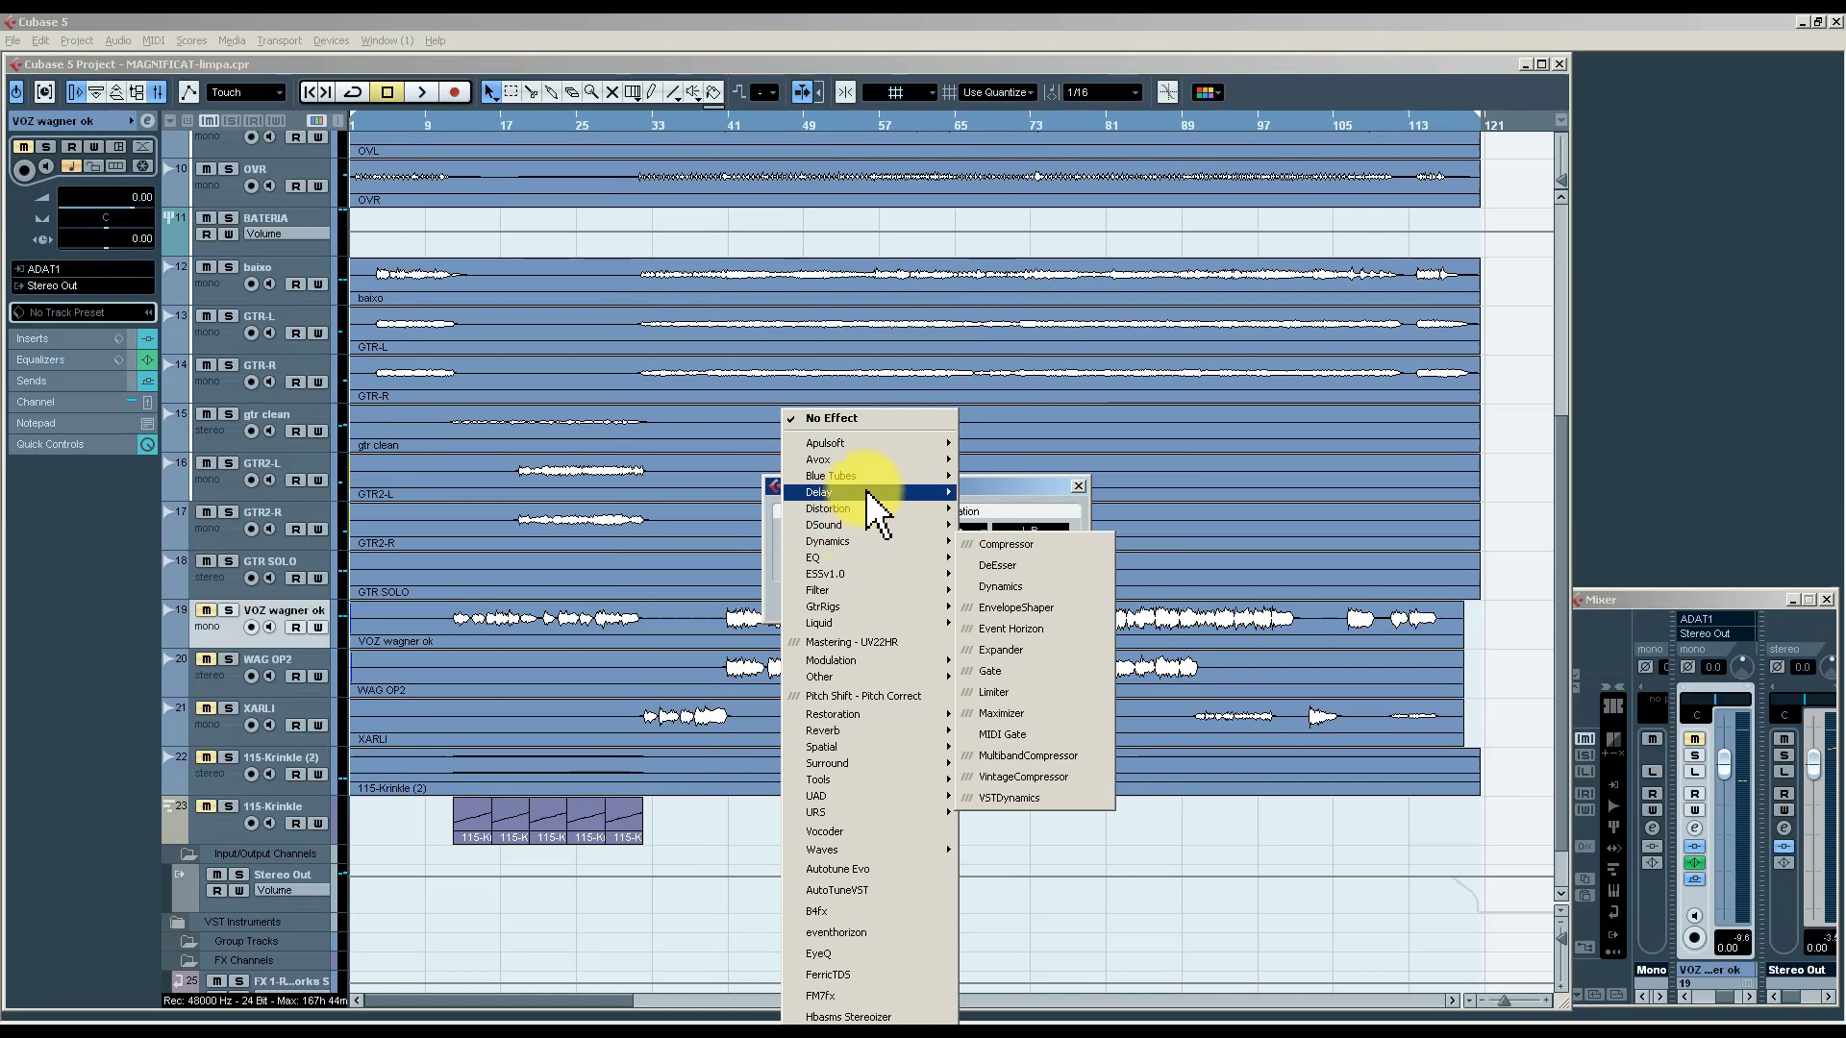
{"action": "mouse_move", "coordinate": [900, 494]}
{"action": "left_click", "coordinate": [1005, 496]}
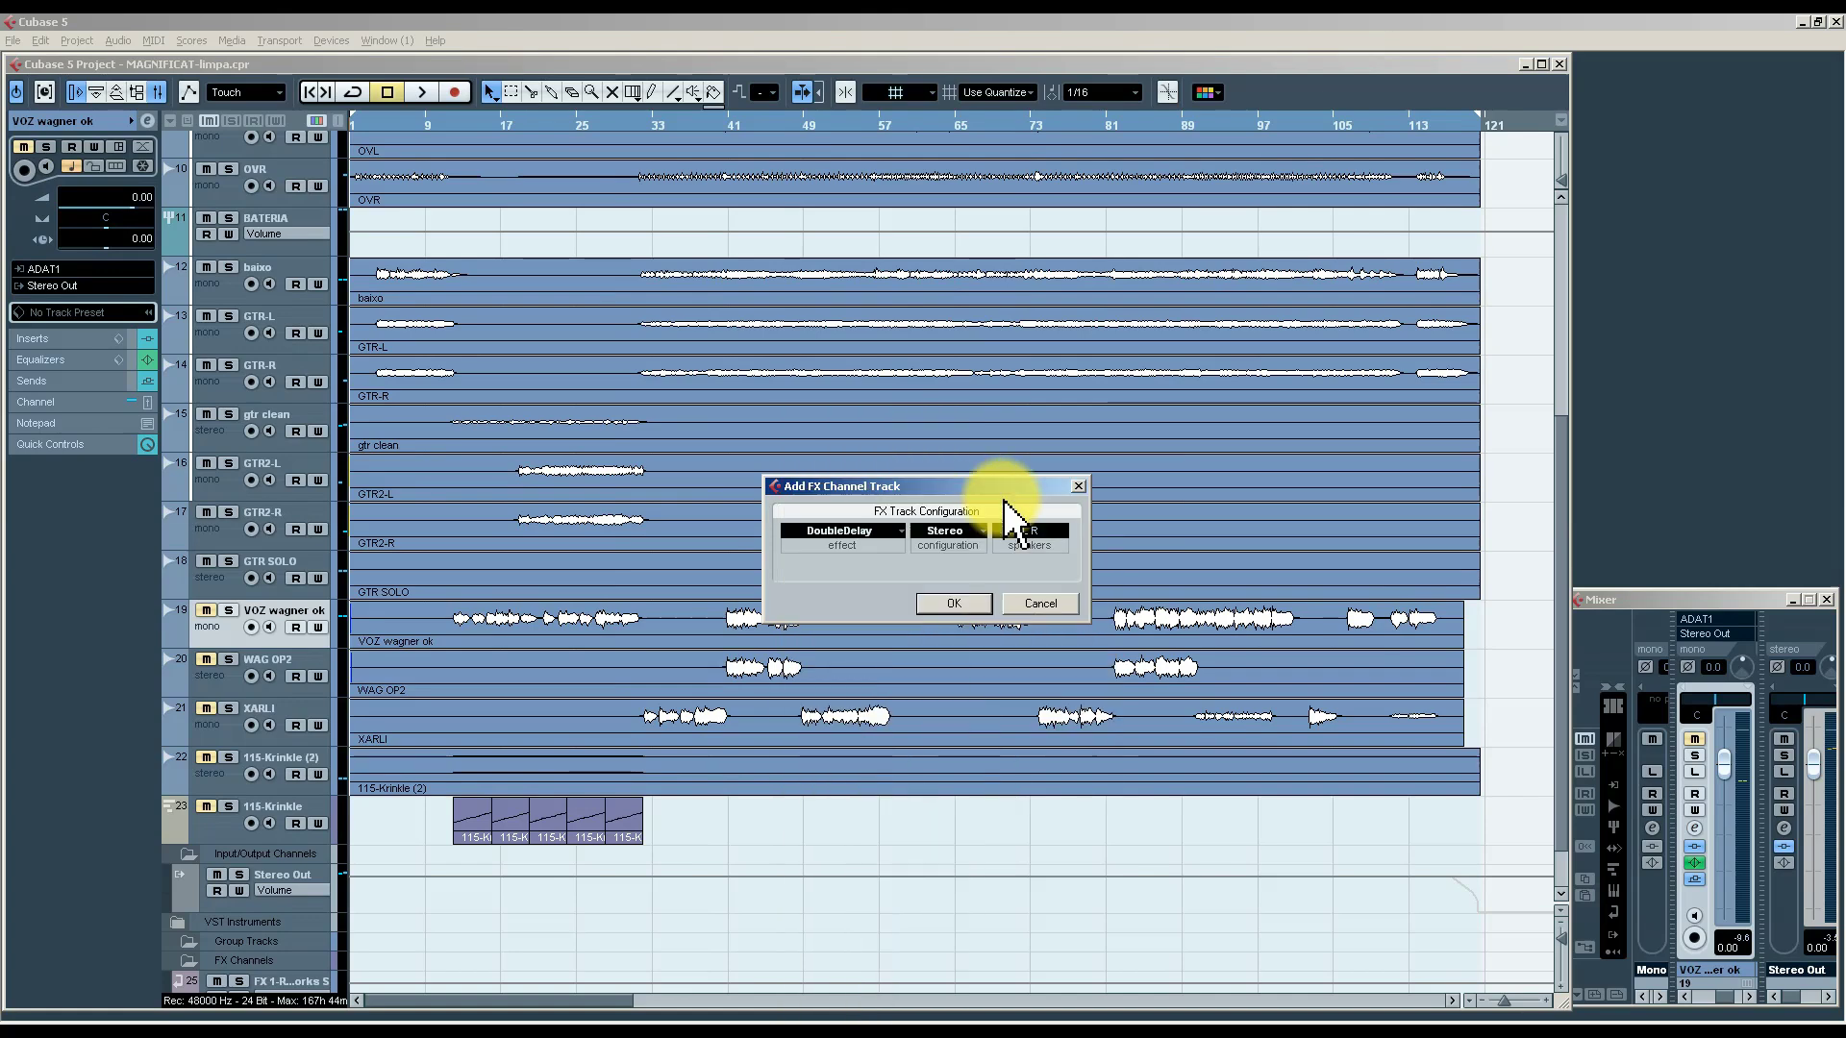
{"action": "left_click", "coordinate": [955, 605]}
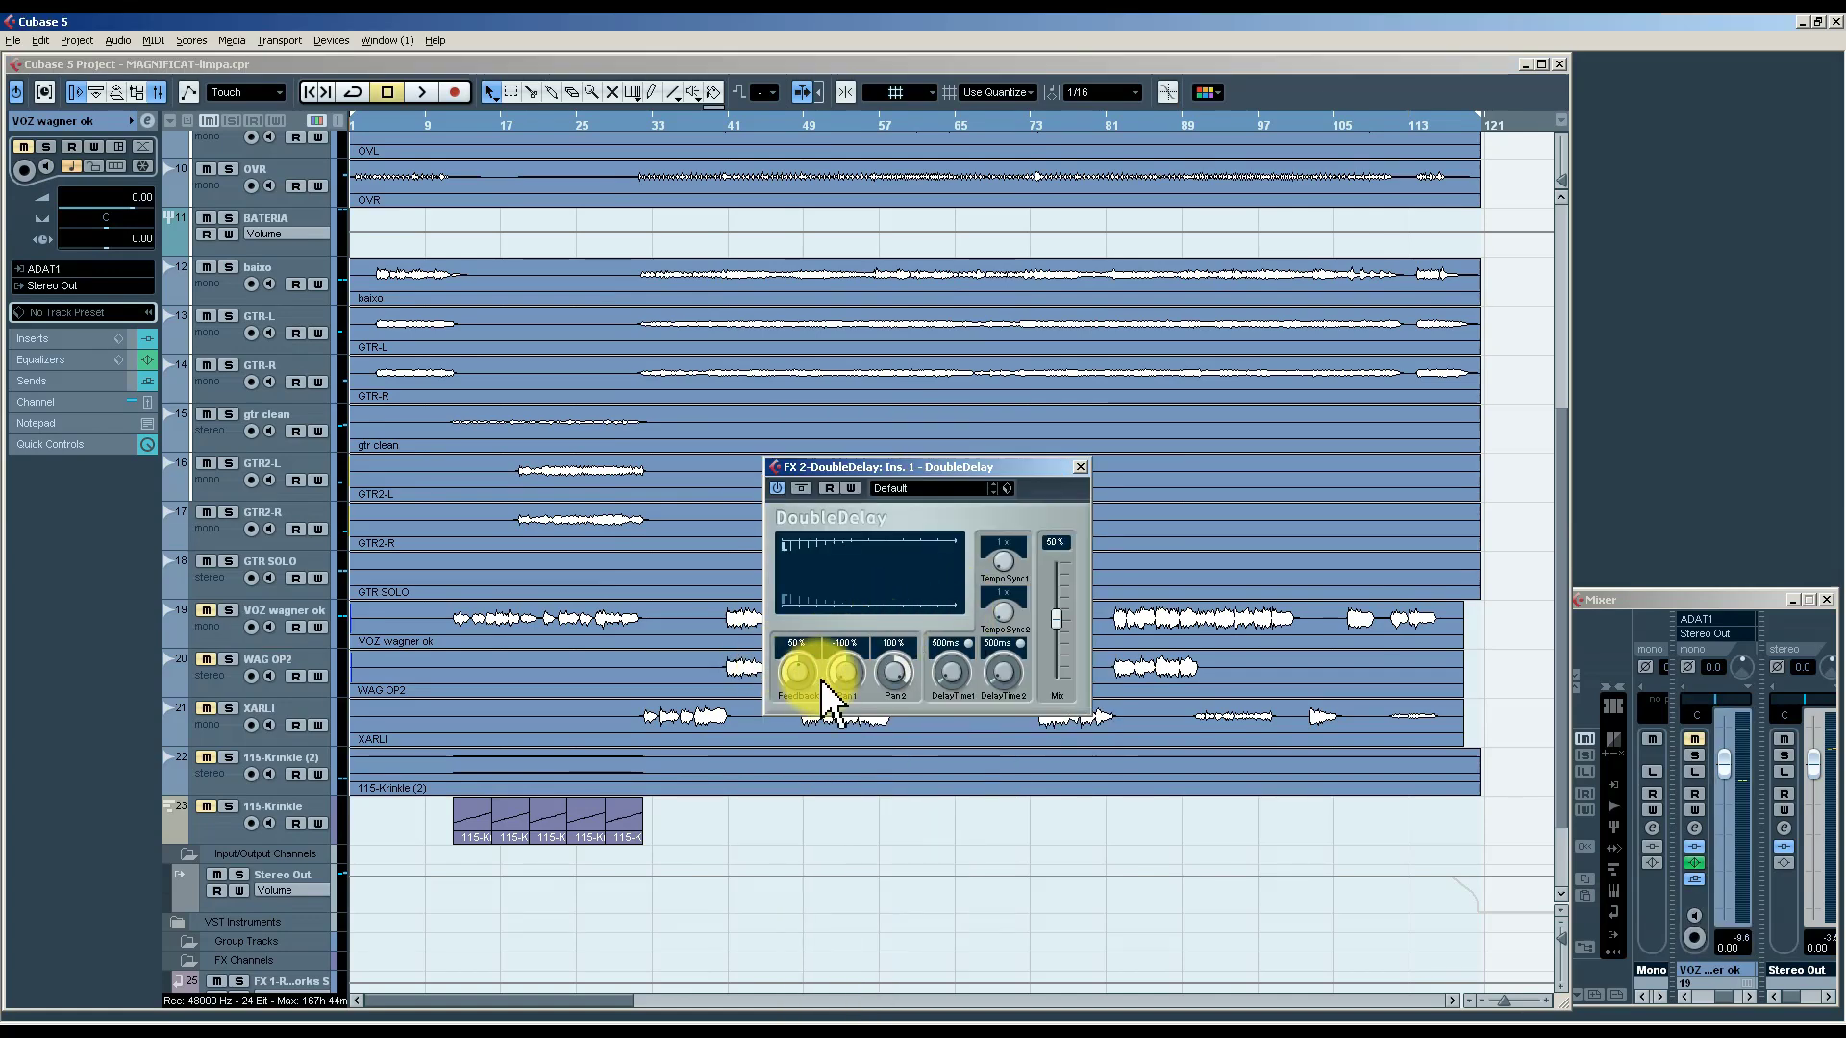
Set the DoubleDelay feedback to 30% and its mix to 100% on the new FX channel.
{"action": "left_click_drag", "start_coordinate": [795, 670], "coordinate": [798, 699]}
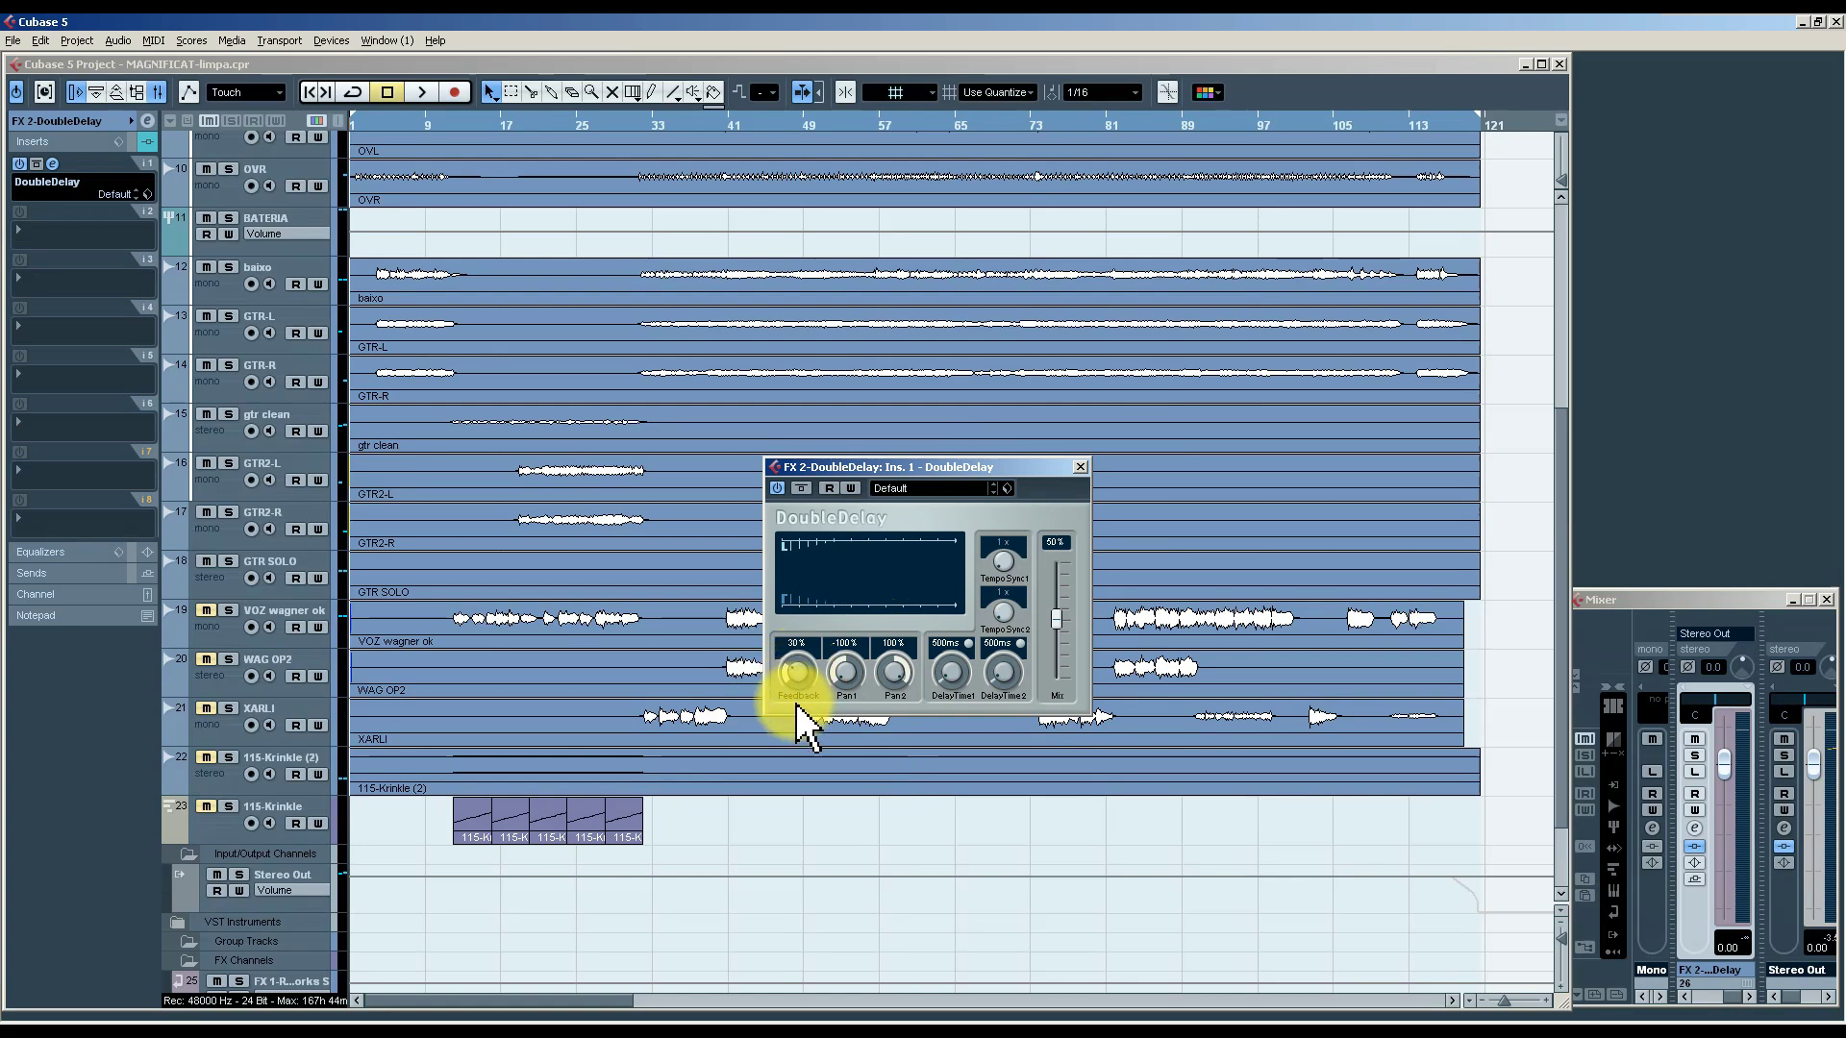
{"action": "left_click_drag", "start_coordinate": [1057, 620], "coordinate": [1063, 482]}
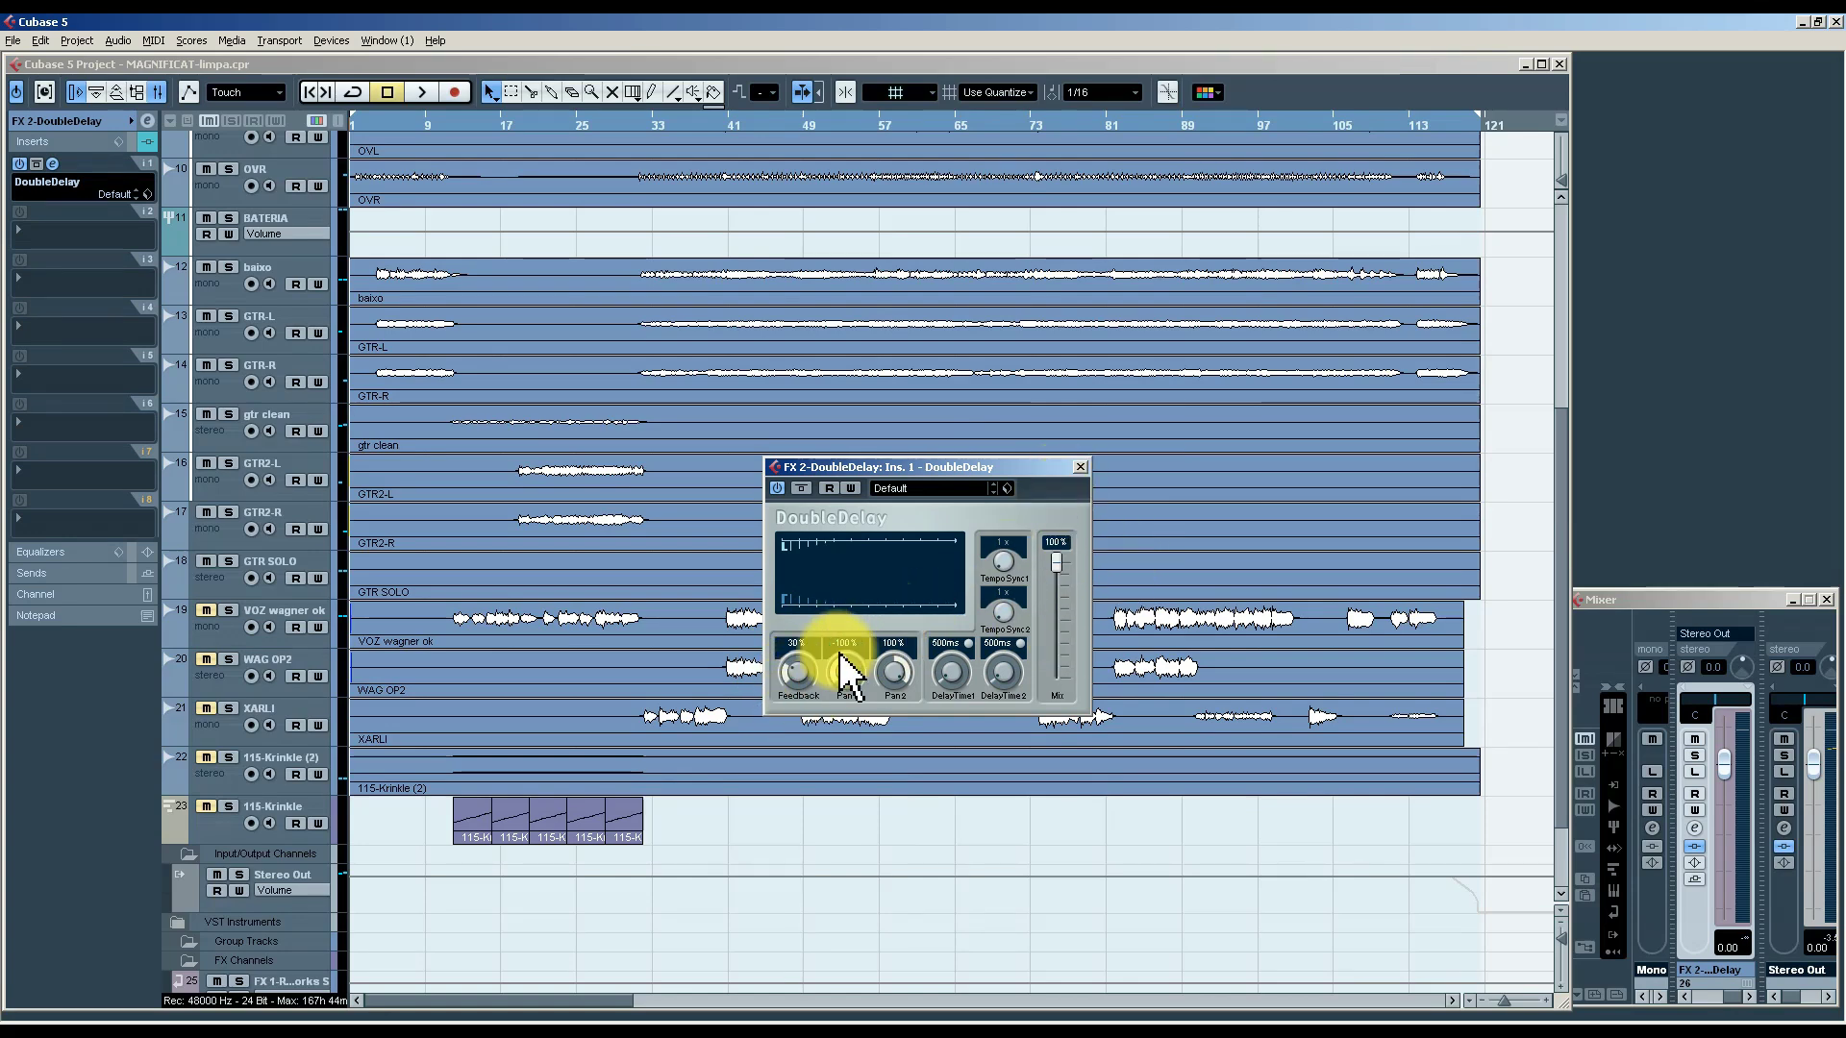
{"action": "left_click_drag", "start_coordinate": [801, 694], "coordinate": [801, 671]}
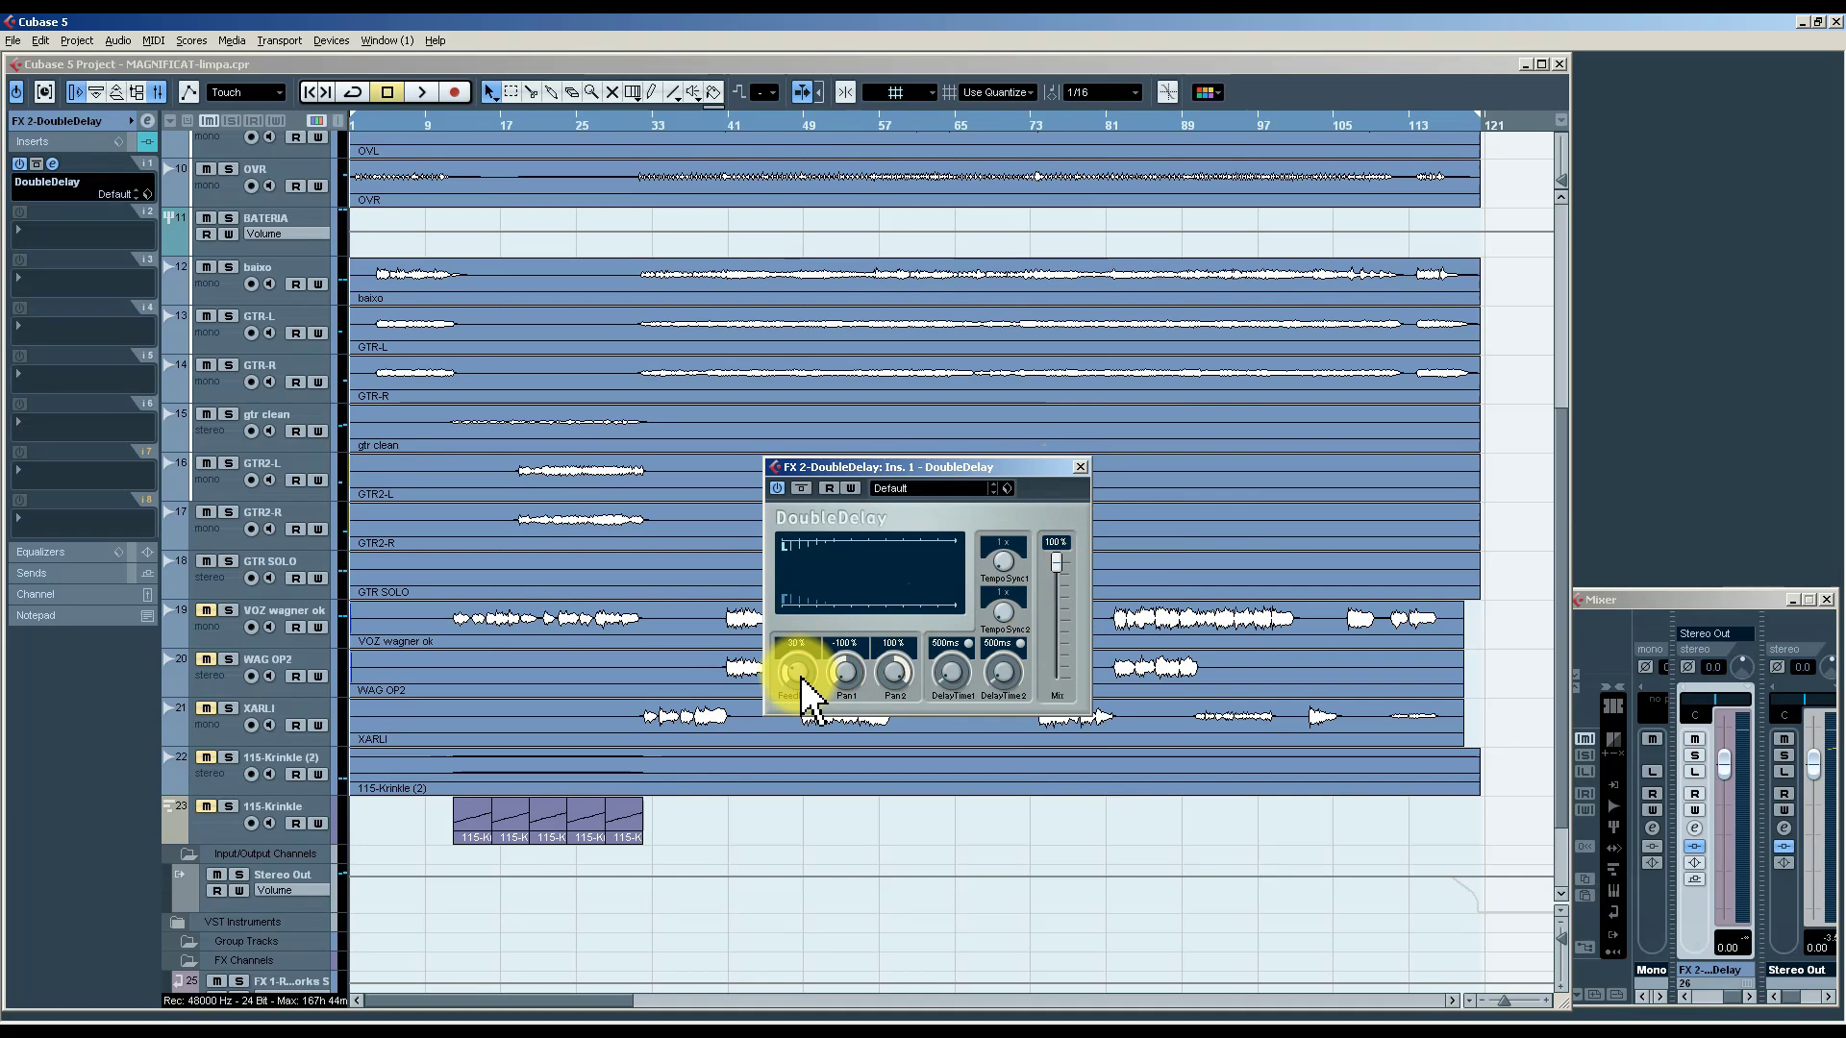
Sync both DoubleDelay times to the tempo, at 1/4 and 1/8, and close the plug-in.
{"action": "left_click", "coordinate": [1007, 489]}
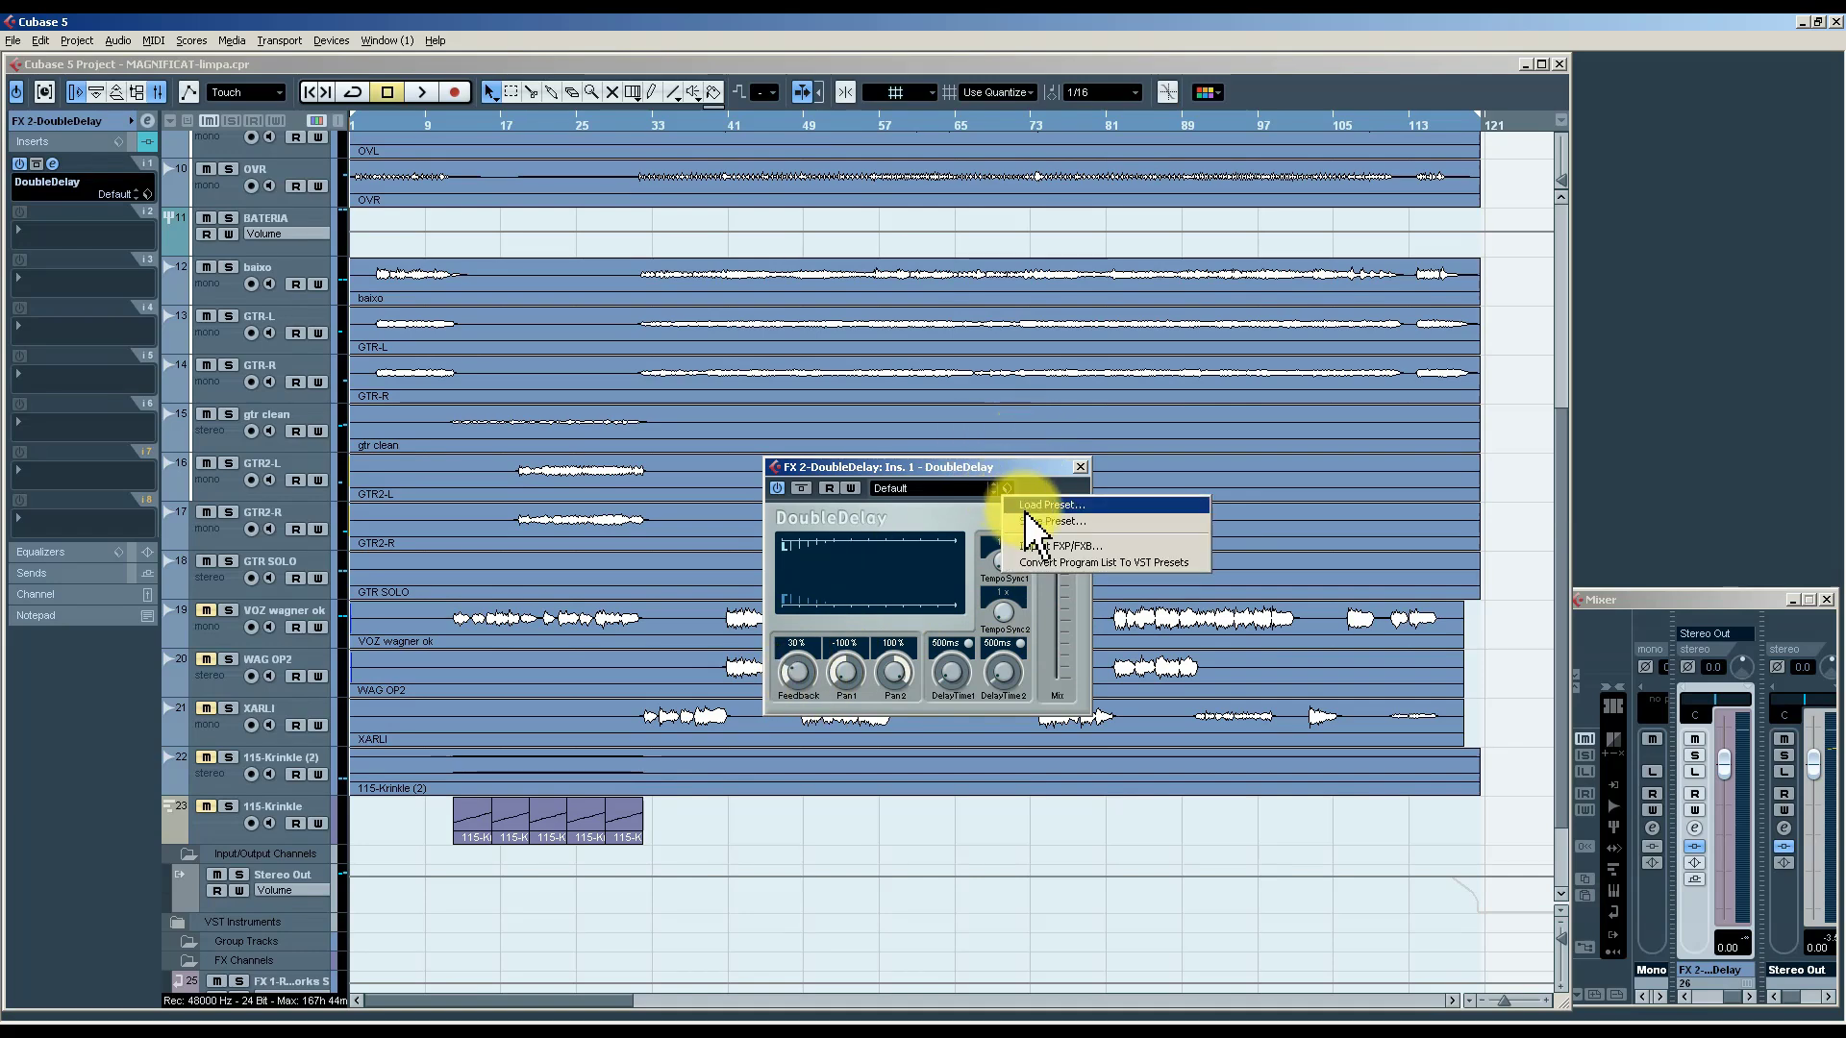
{"action": "left_click", "coordinate": [1029, 506]}
{"action": "left_click", "coordinate": [1022, 509]}
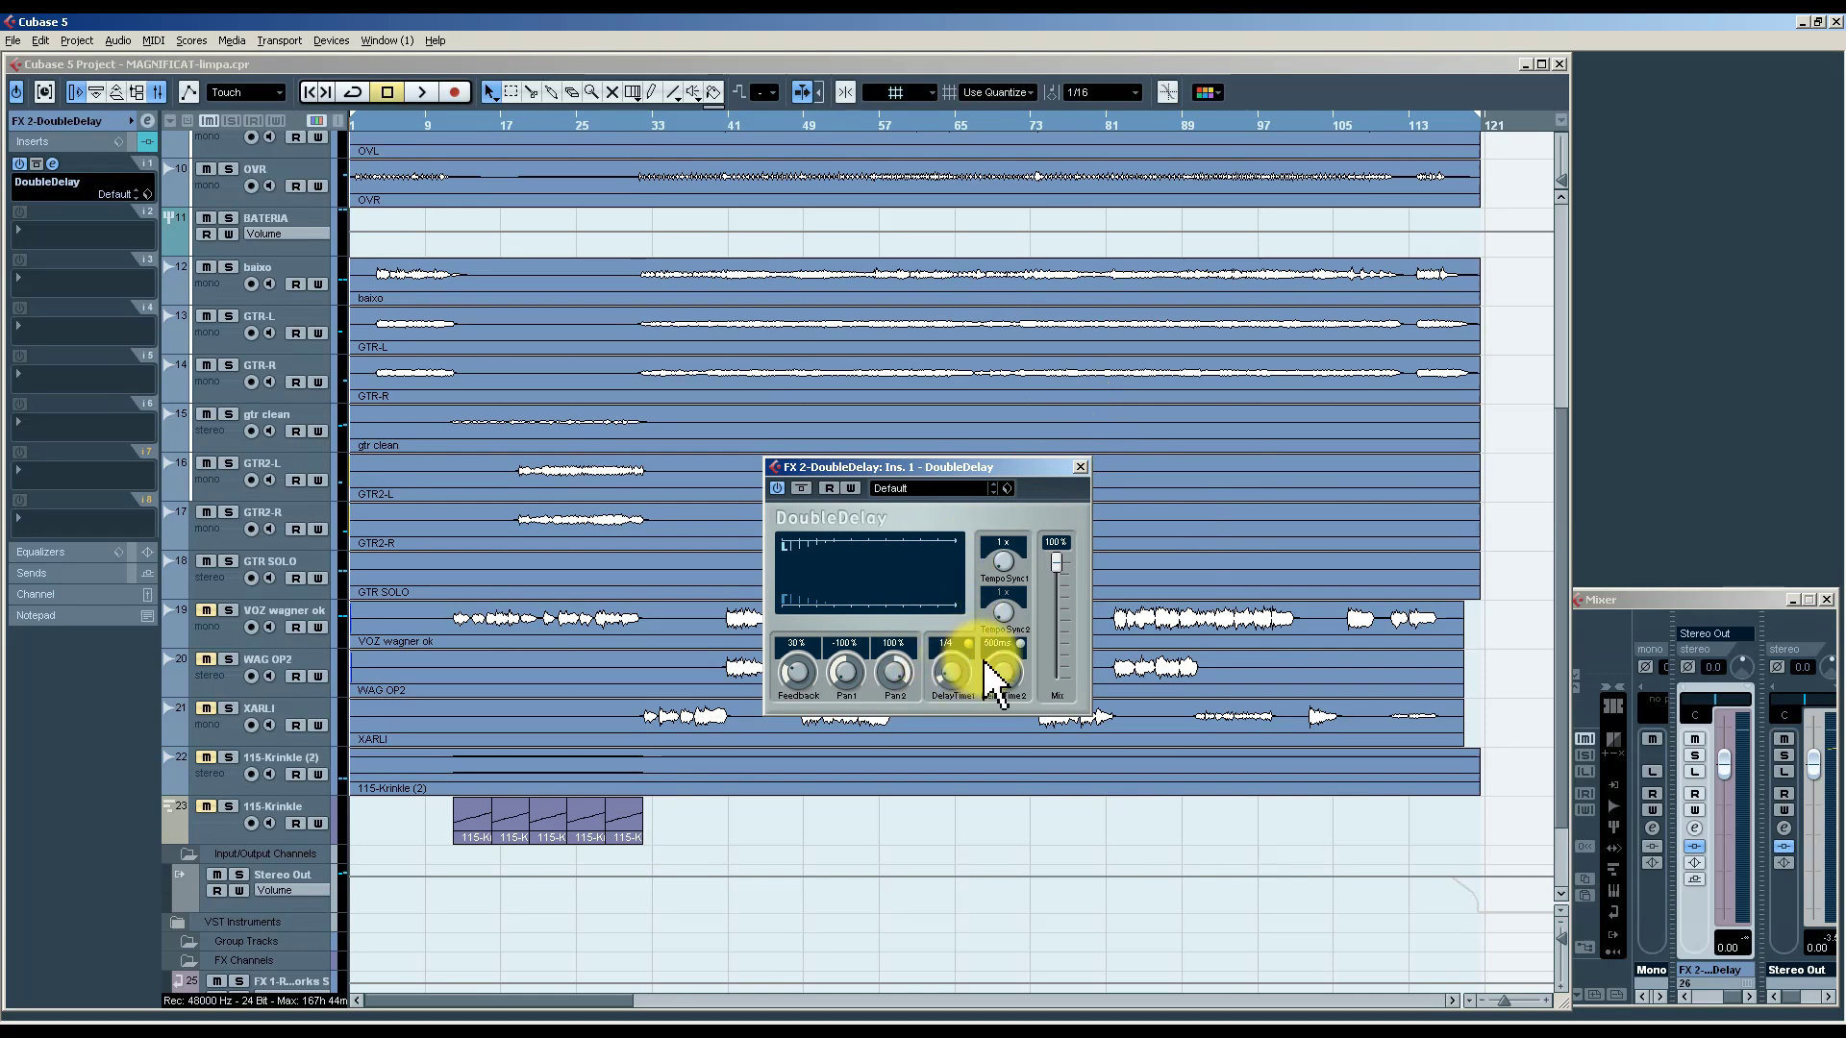
{"action": "left_click", "coordinate": [1021, 645]}
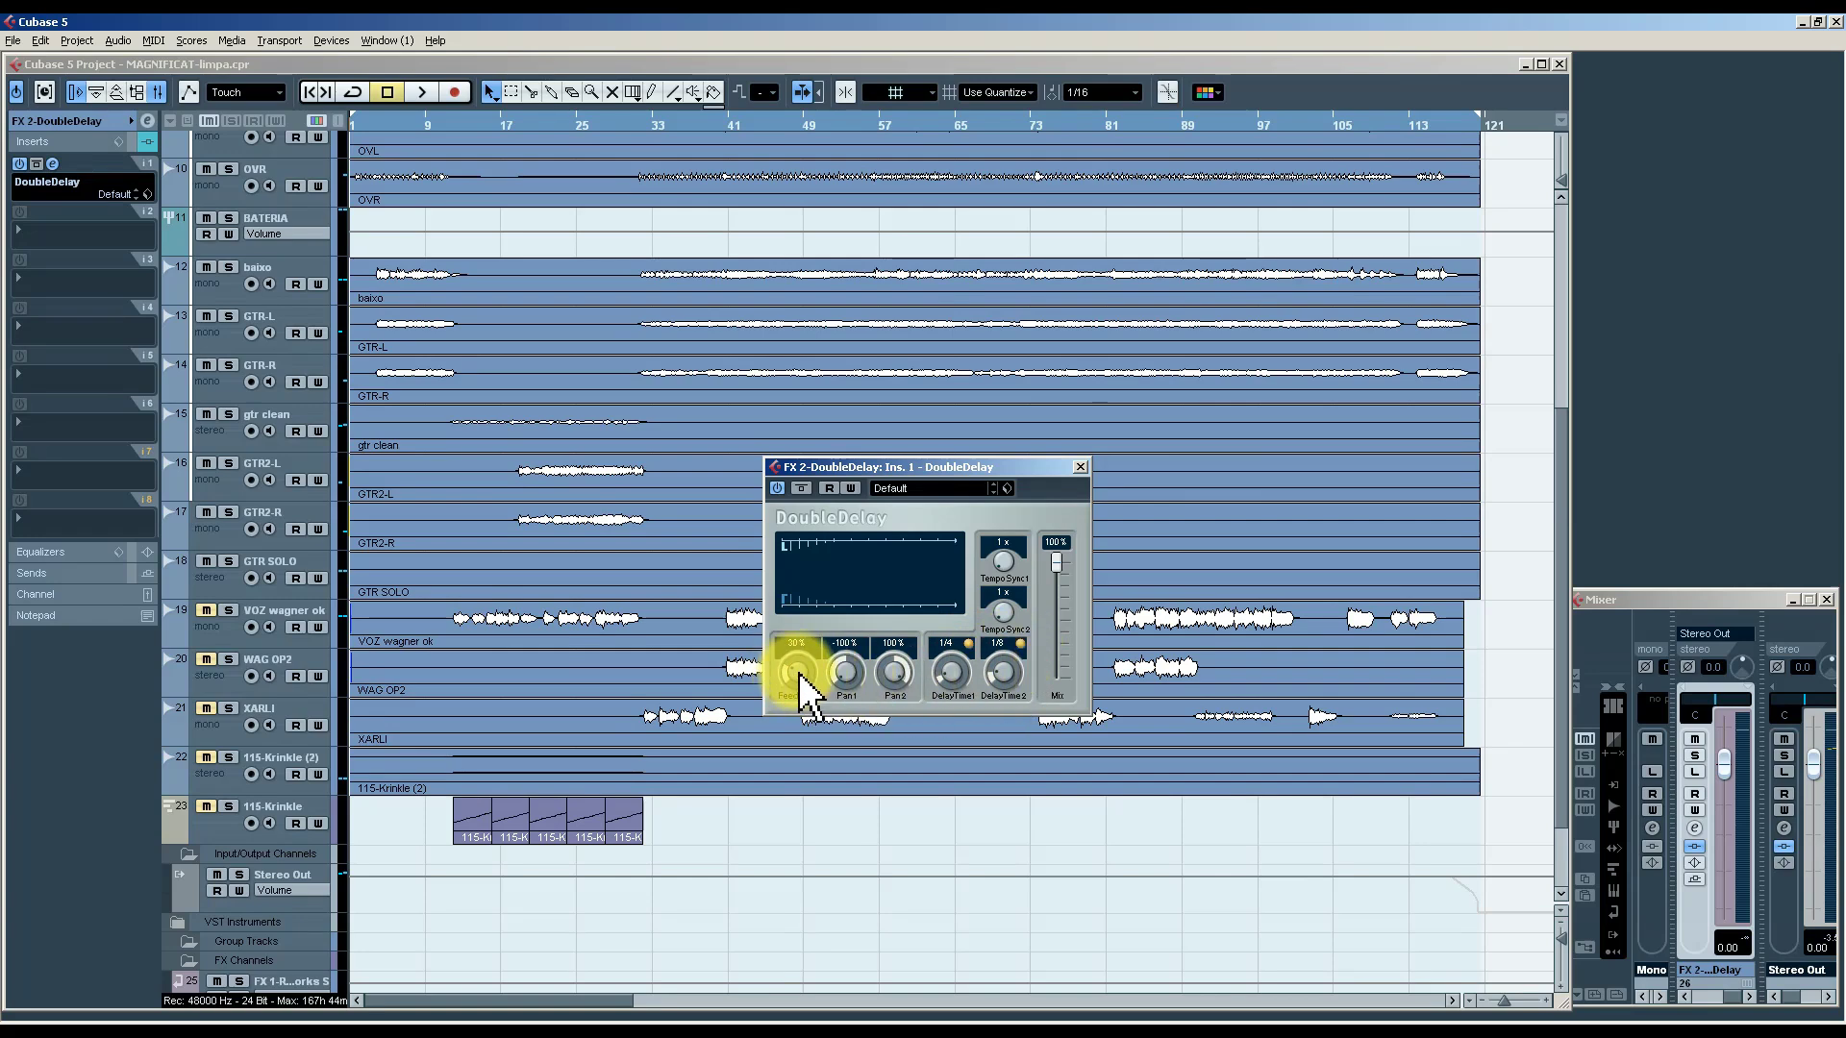
{"action": "left_click_drag", "start_coordinate": [803, 682], "coordinate": [804, 685]}
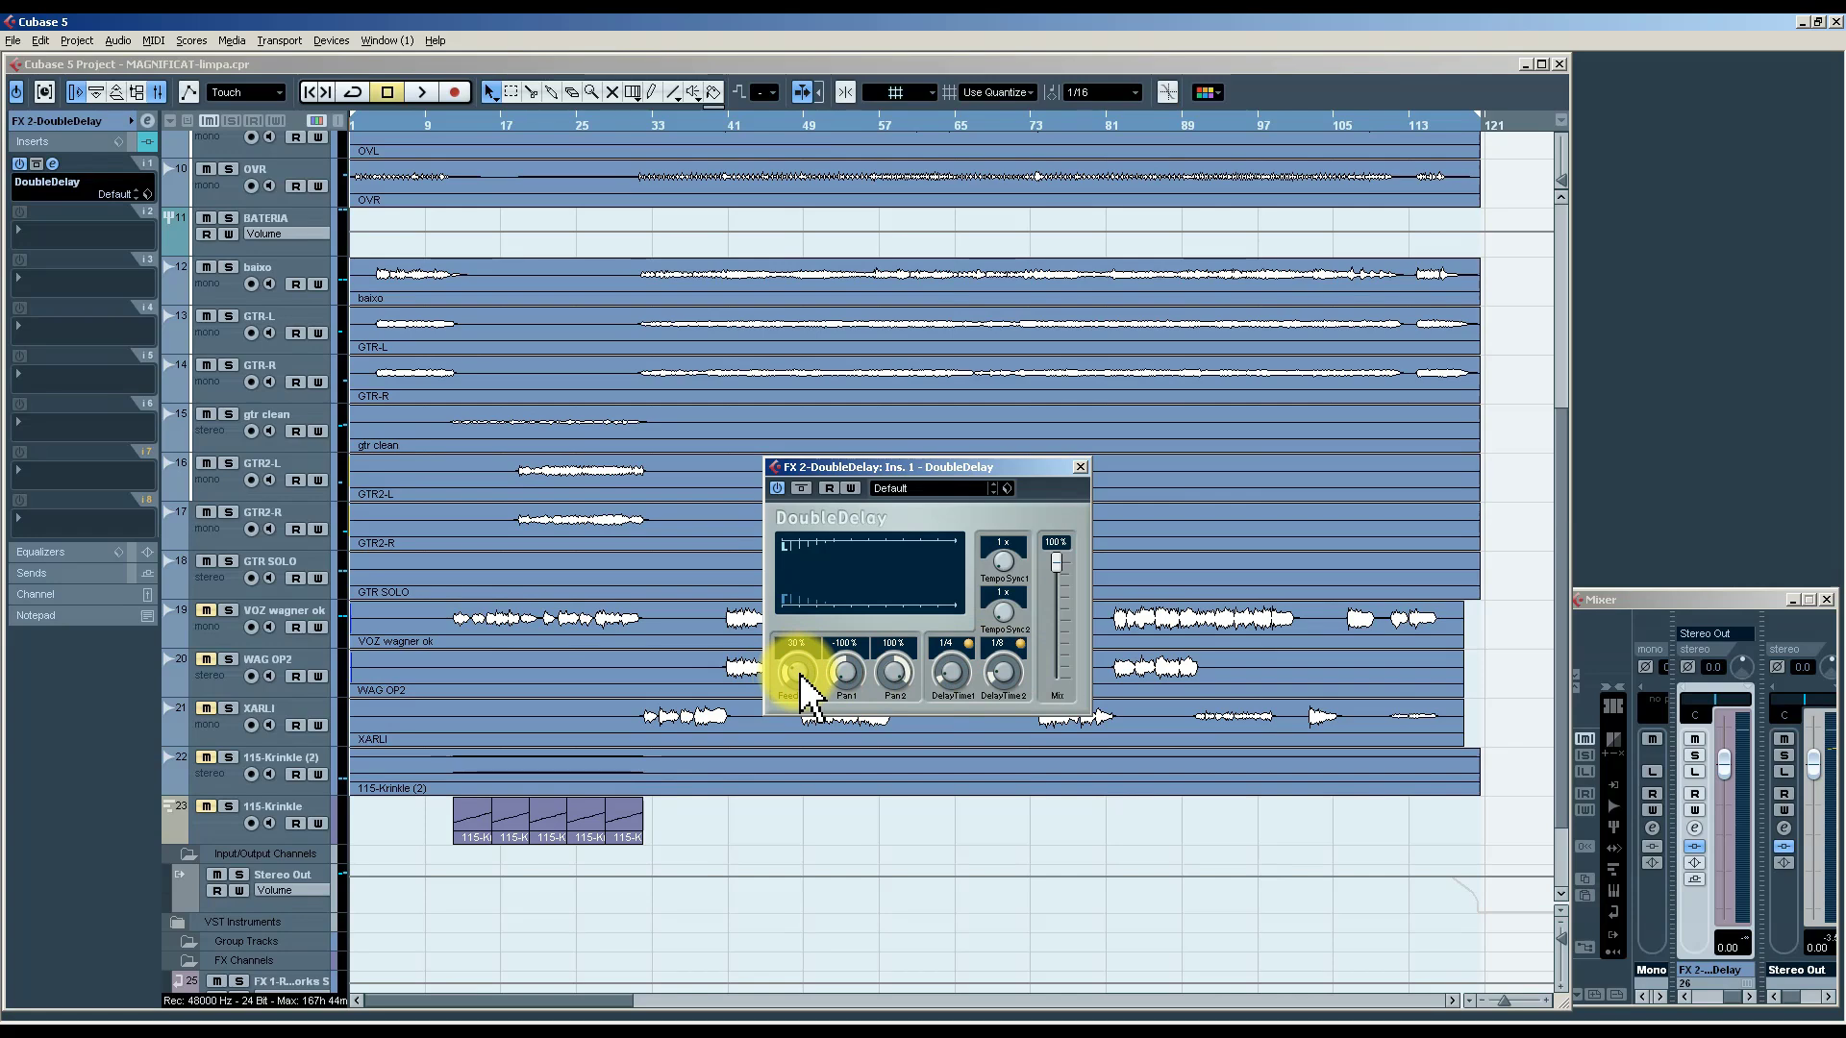
{"action": "left_click", "coordinate": [1080, 467]}
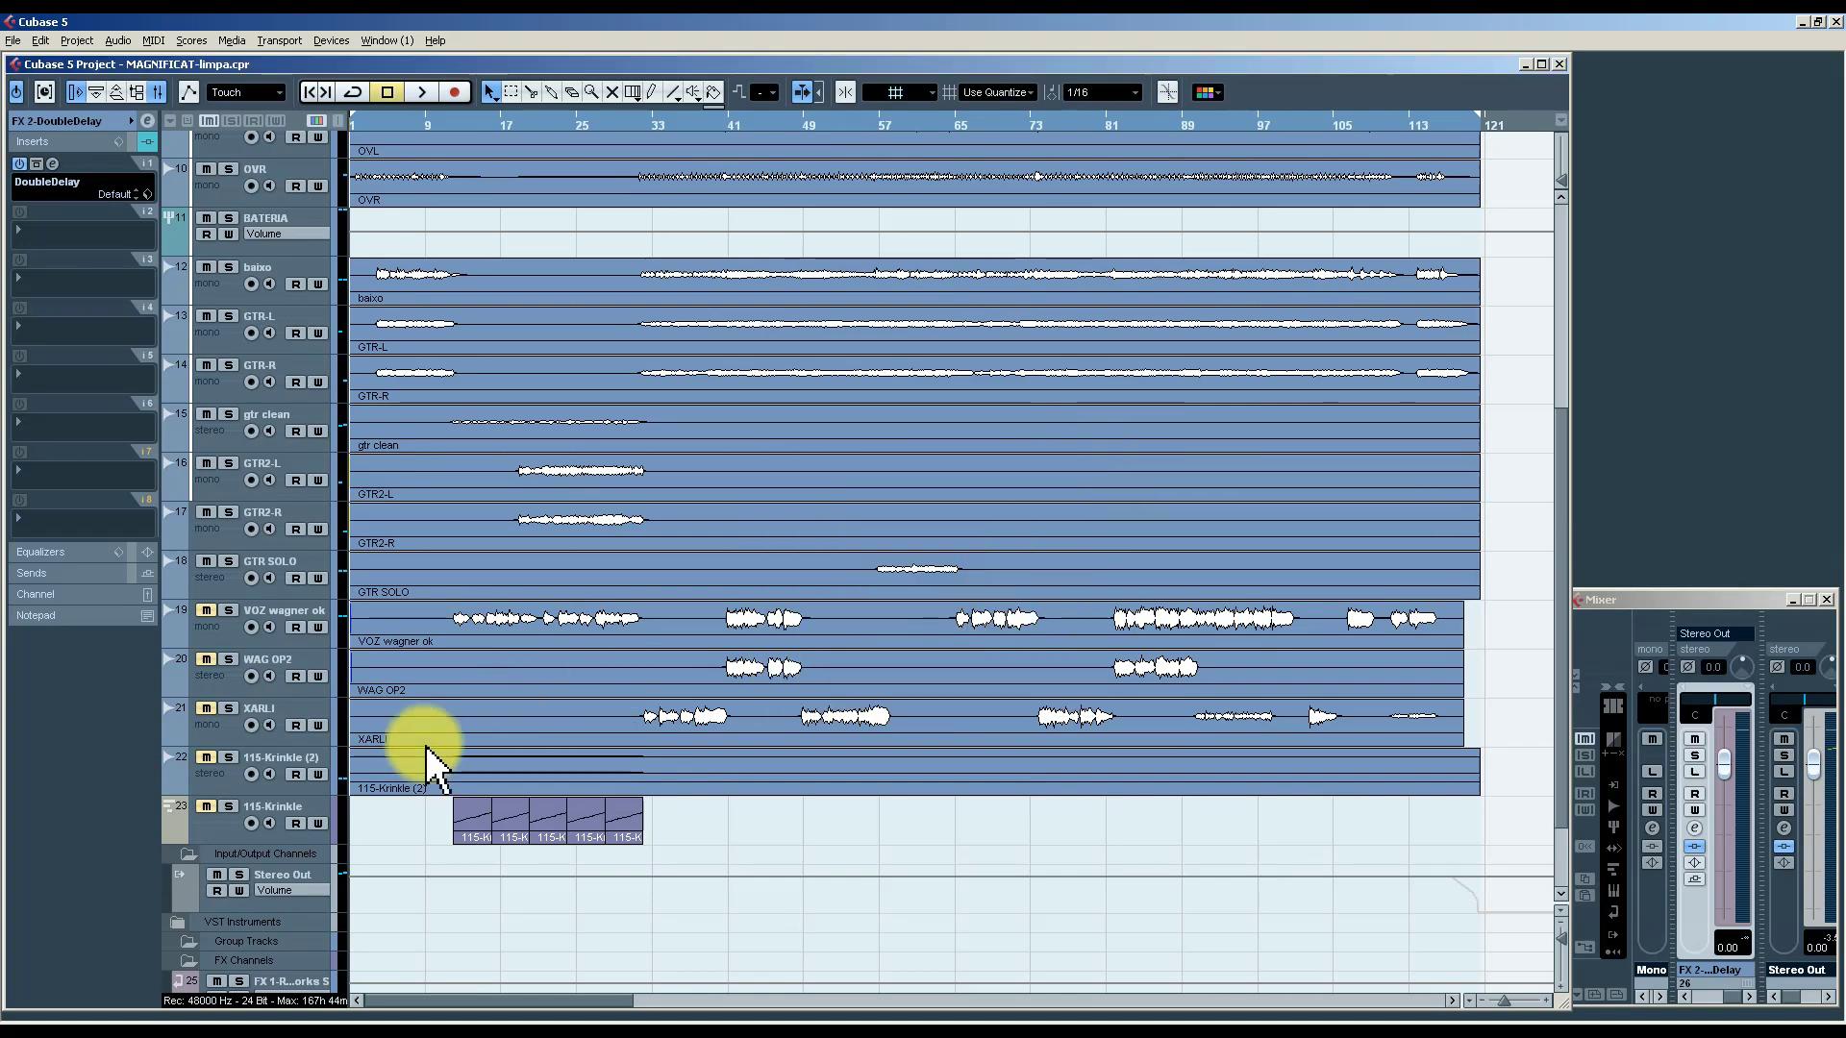
Route the VOZ vocal track's second send to FX 2-DoubleDelay and activate the send.
{"action": "left_click", "coordinate": [223, 636]}
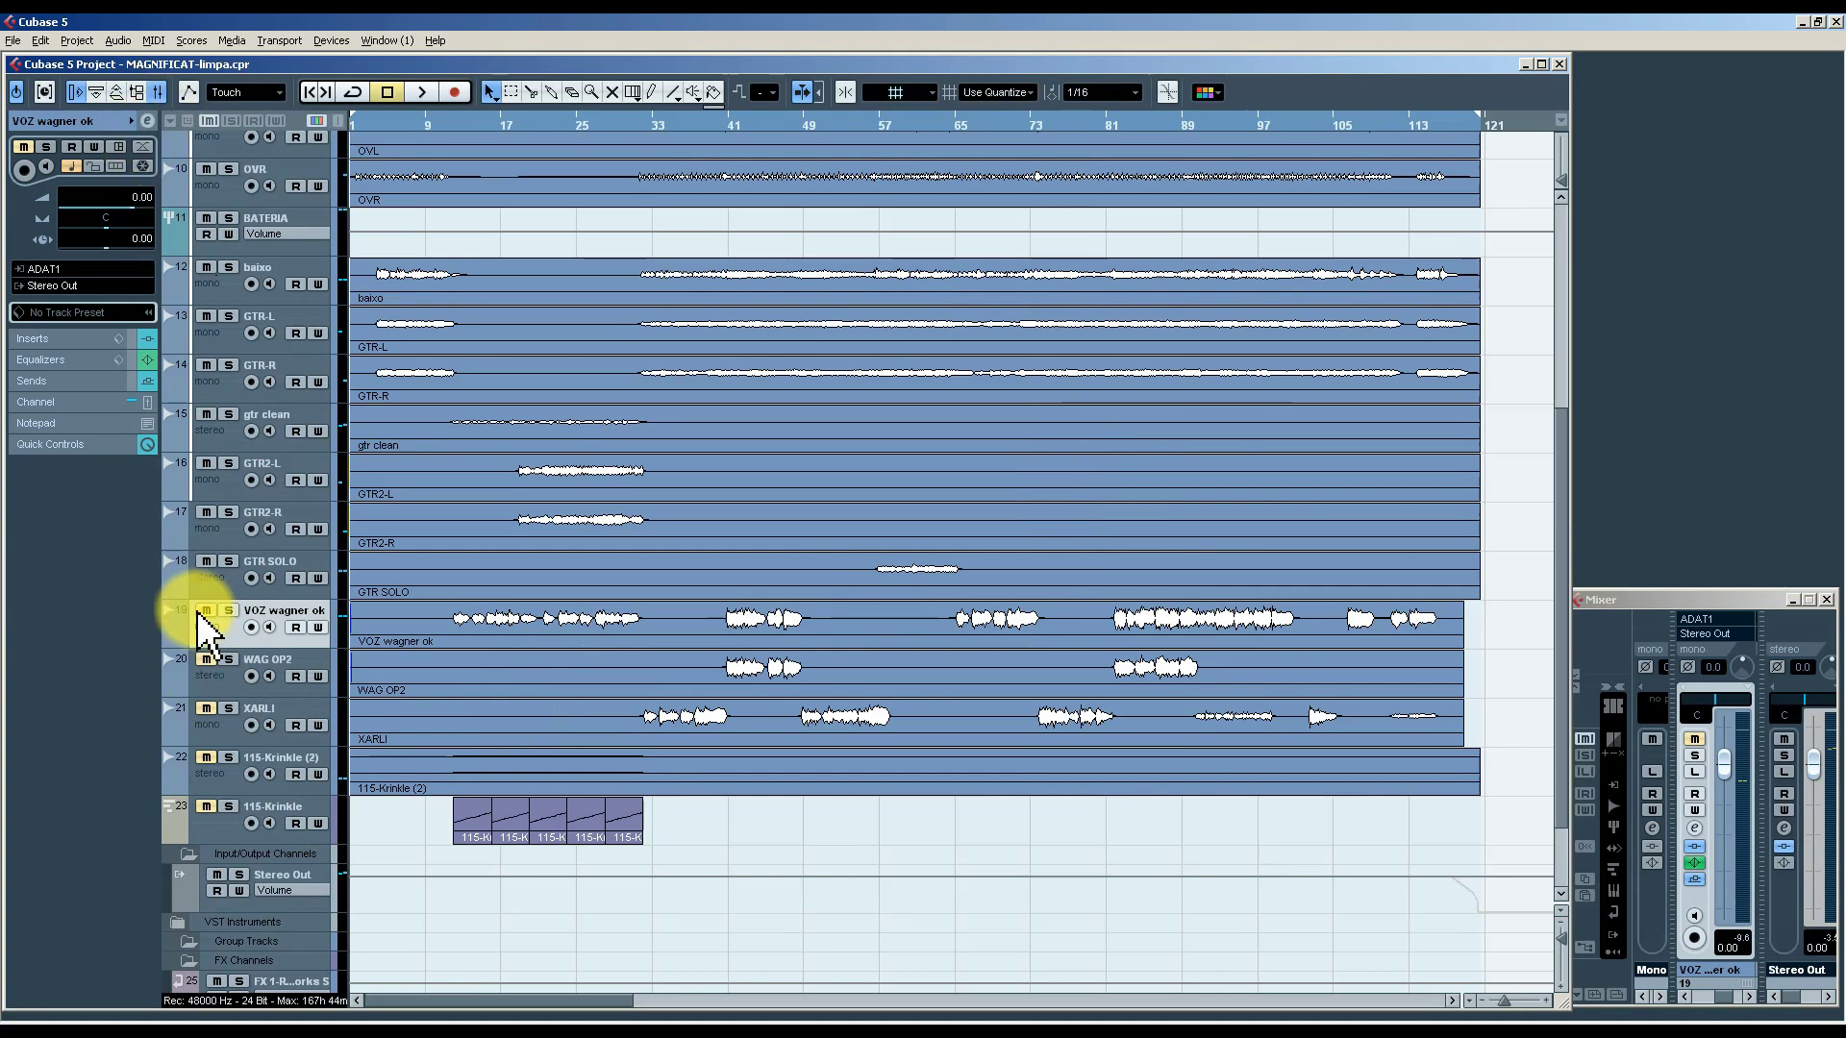
{"action": "left_click", "coordinate": [147, 120]}
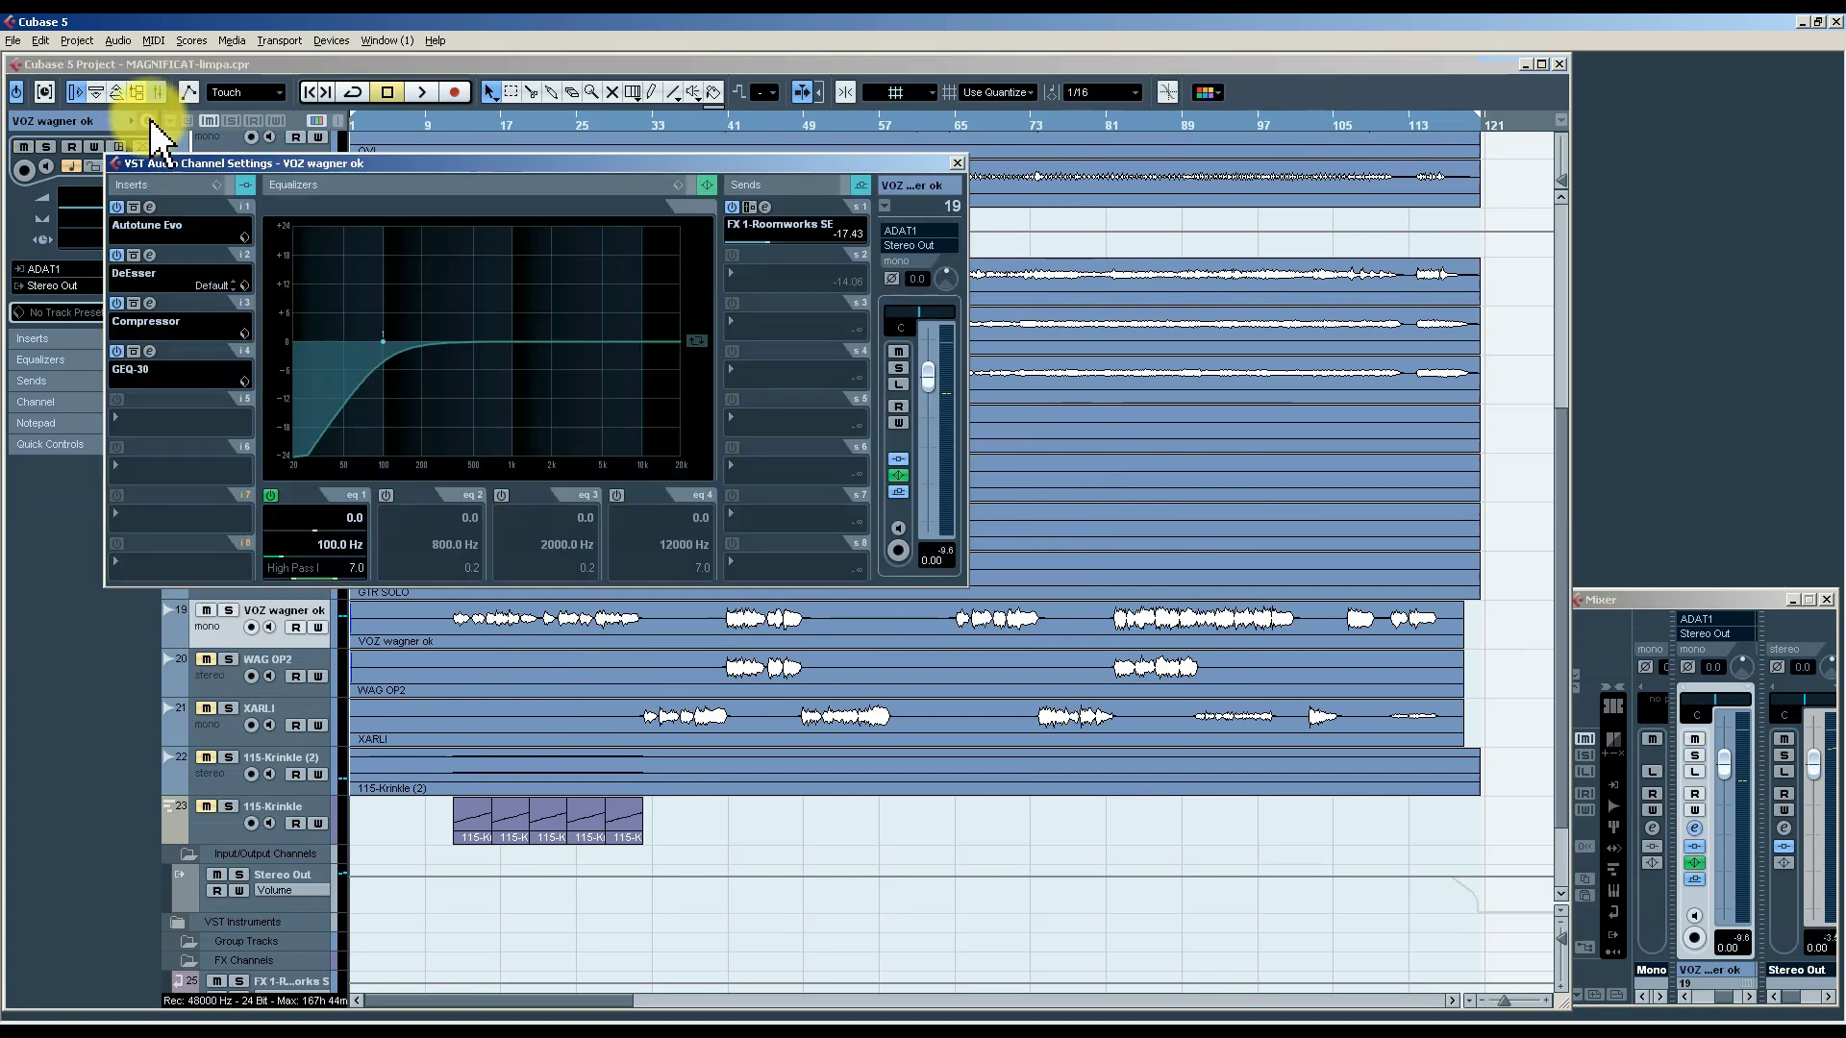
{"action": "left_click", "coordinate": [781, 276]}
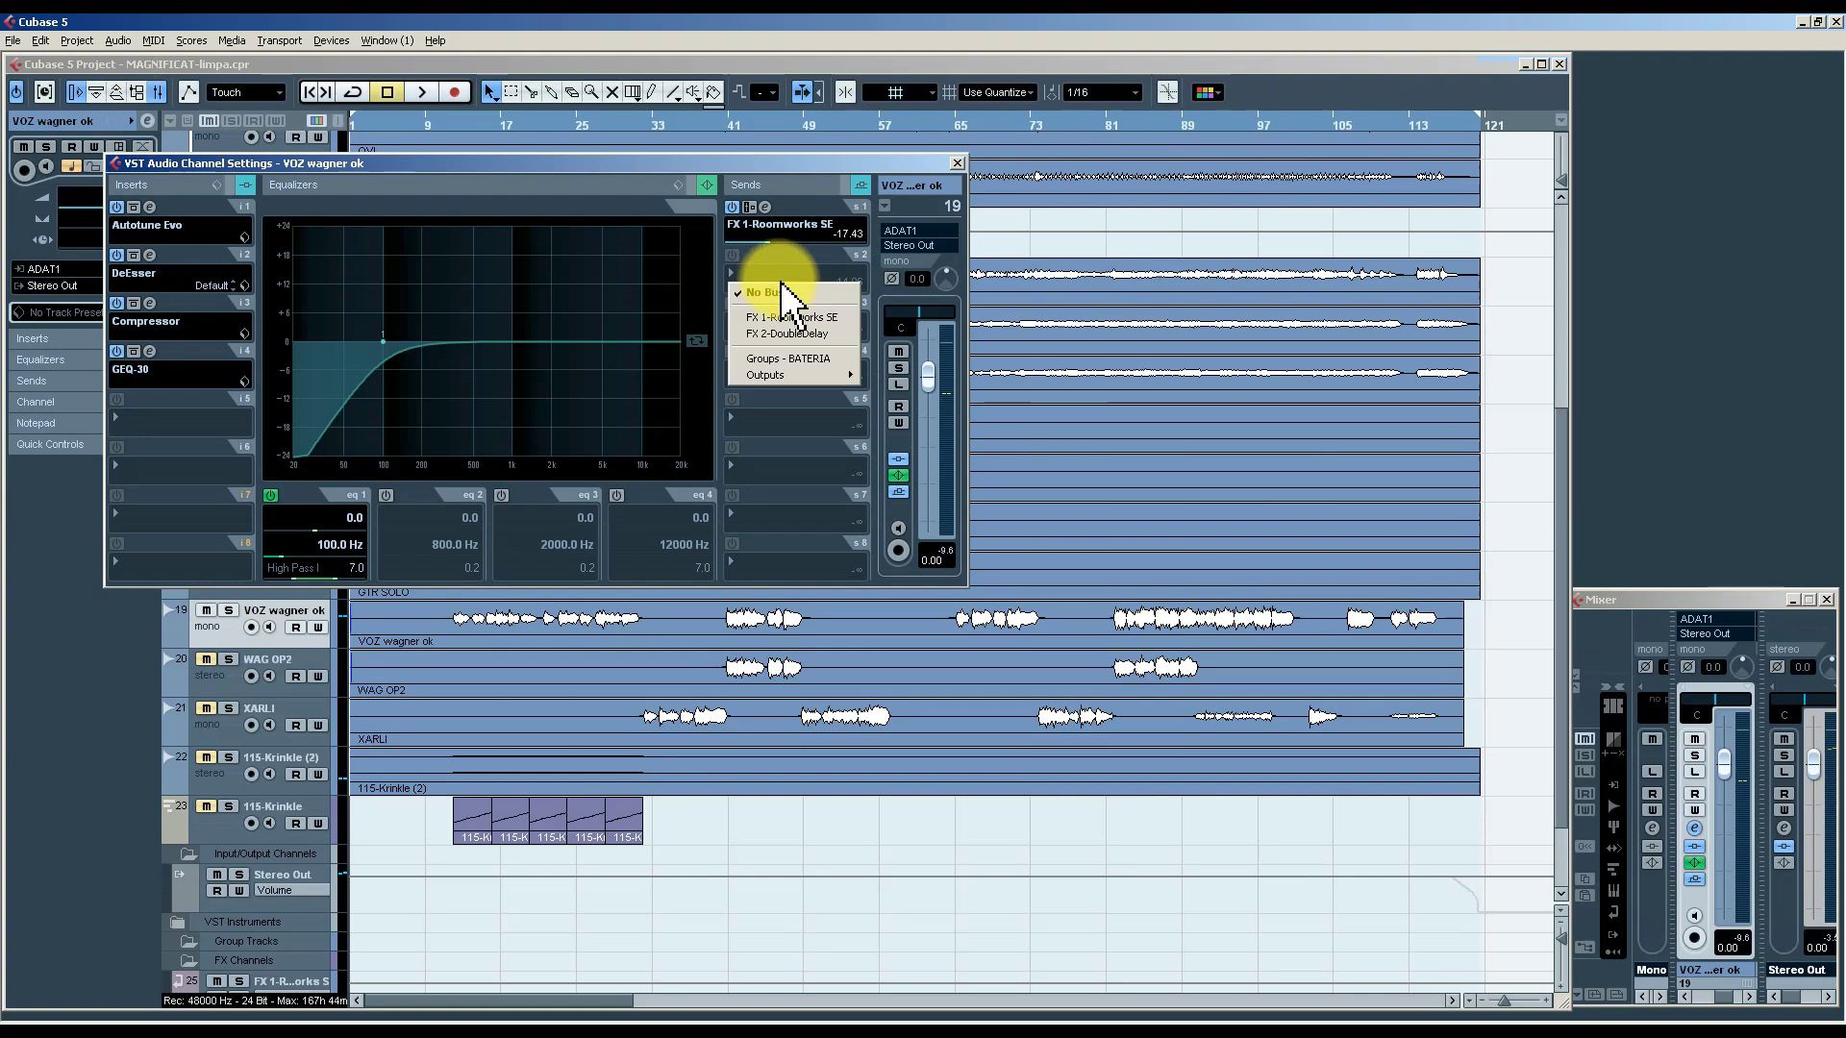
{"action": "left_click", "coordinate": [788, 339]}
{"action": "left_click", "coordinate": [733, 255]}
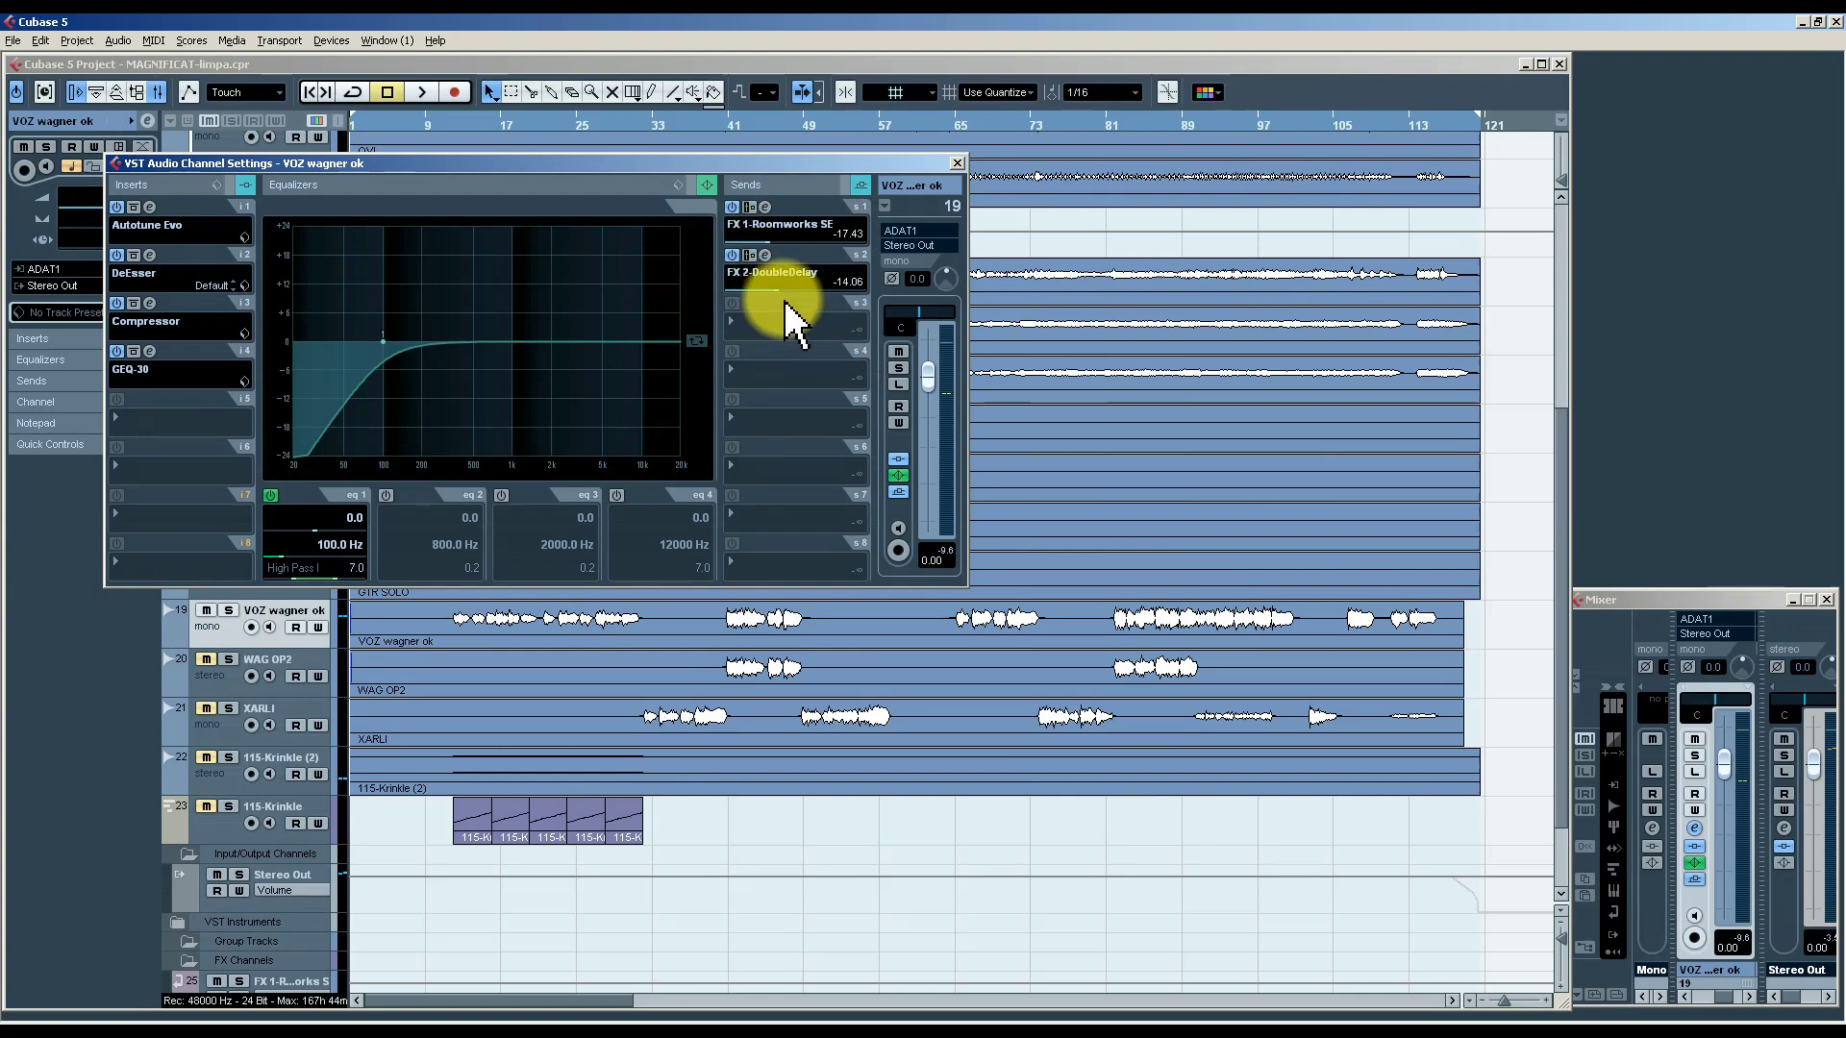
{"action": "left_click", "coordinate": [957, 162]}
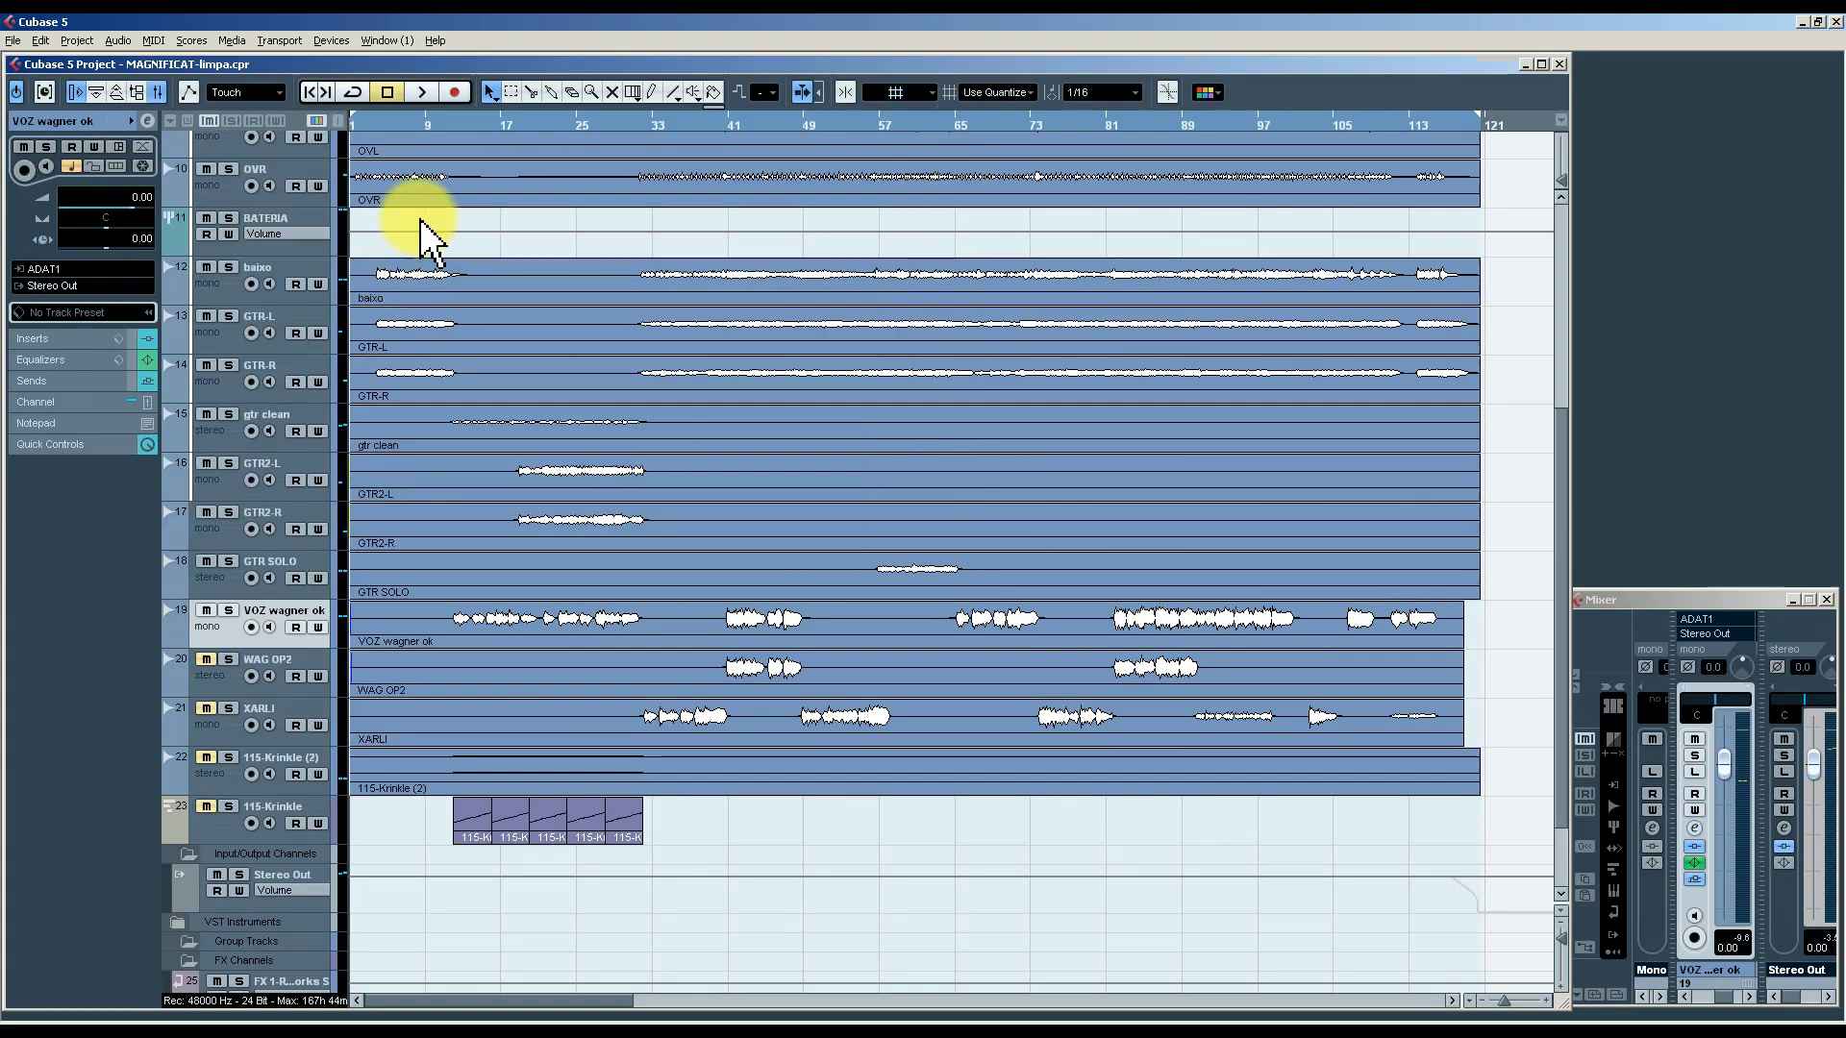
Play the song from just before the first vocal entry with the VOZ track unmuted and lower its volume to -7.83.
{"action": "left_click", "coordinate": [445, 127]}
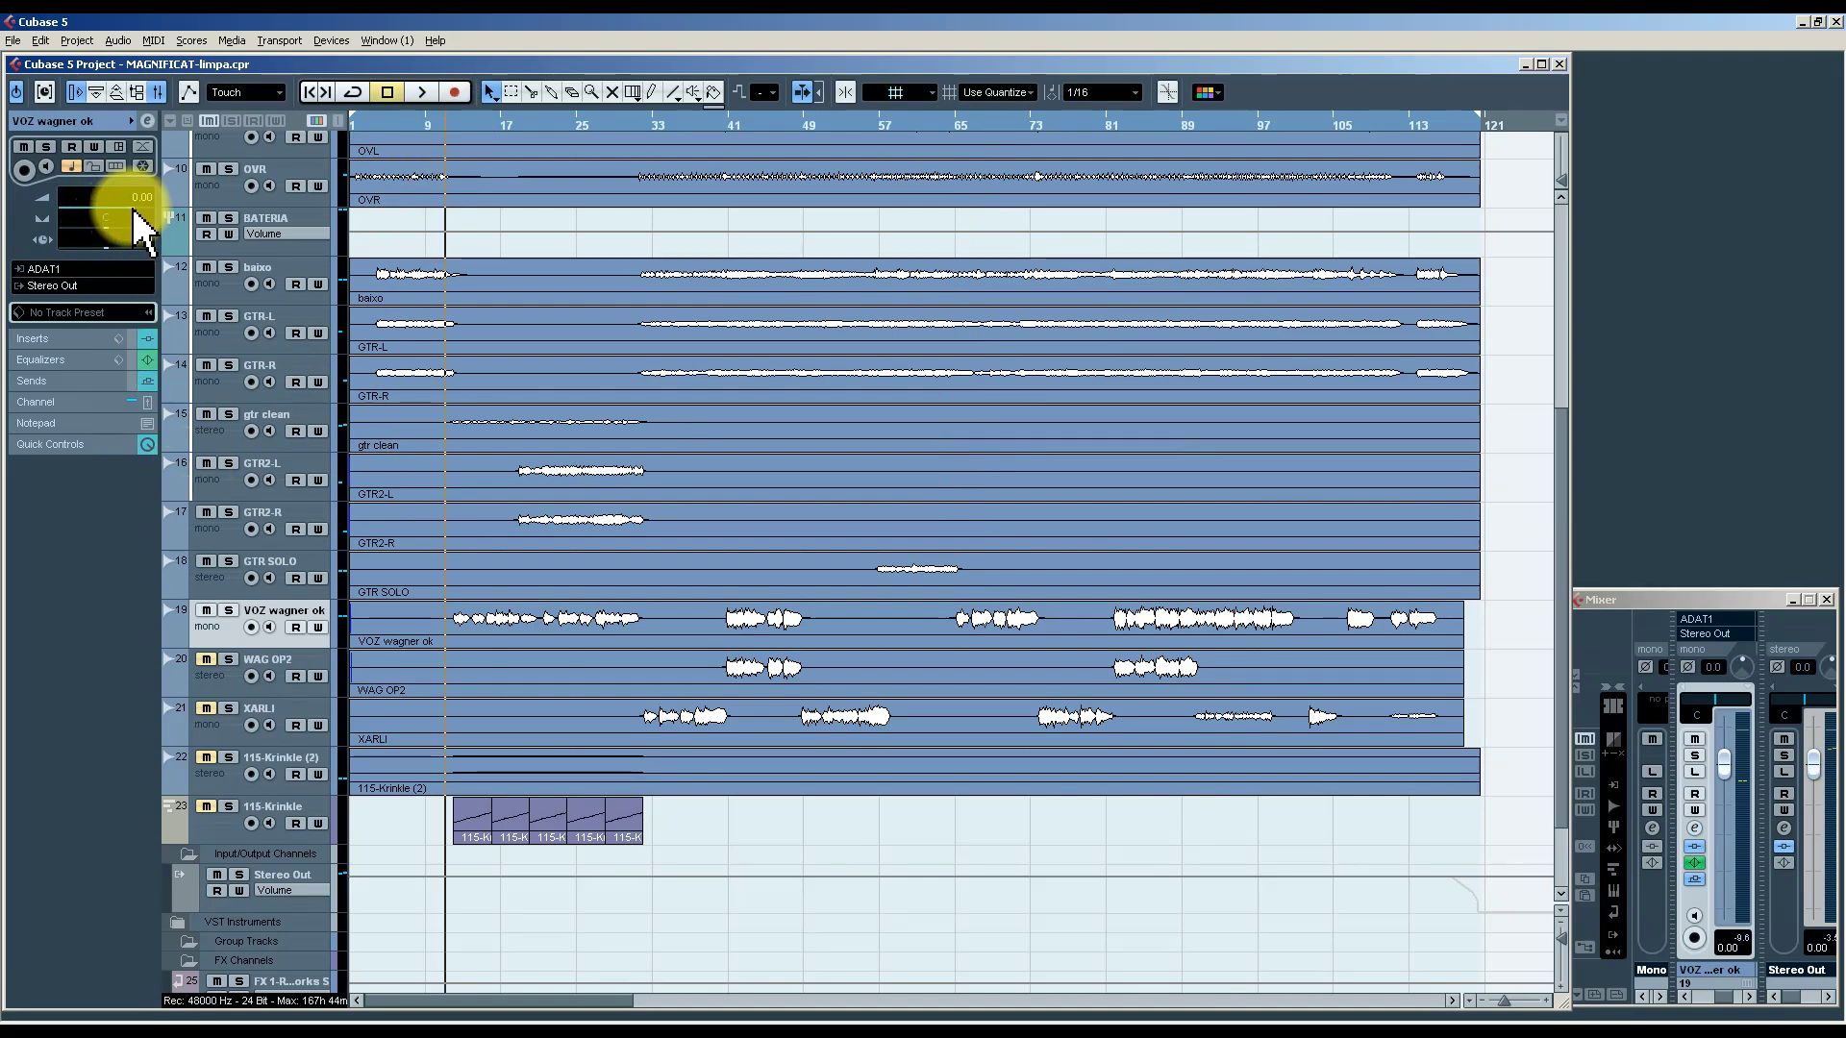
{"action": "left_click_drag", "start_coordinate": [144, 231], "coordinate": [66, 227]}
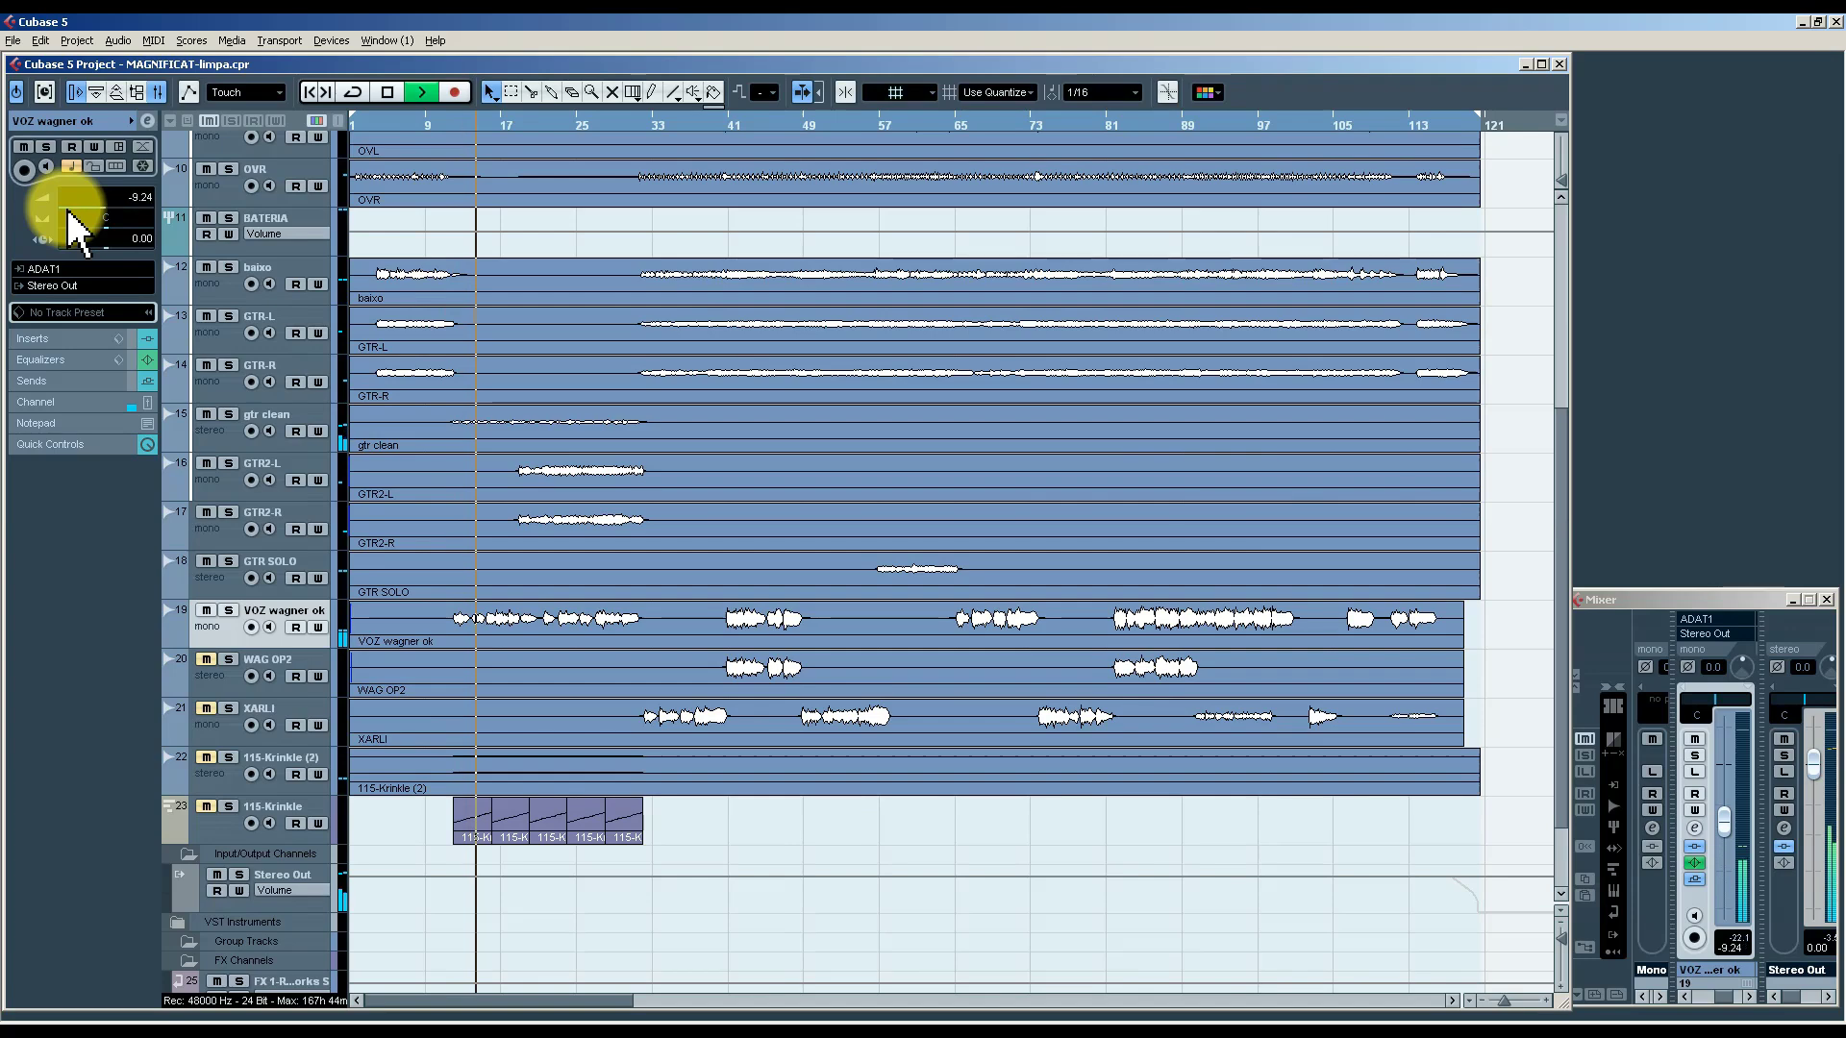
Reduce the S-Reduction amount of the DeEsser insert on the VOZ vocal track during playback.
{"action": "left_click", "coordinate": [77, 340]}
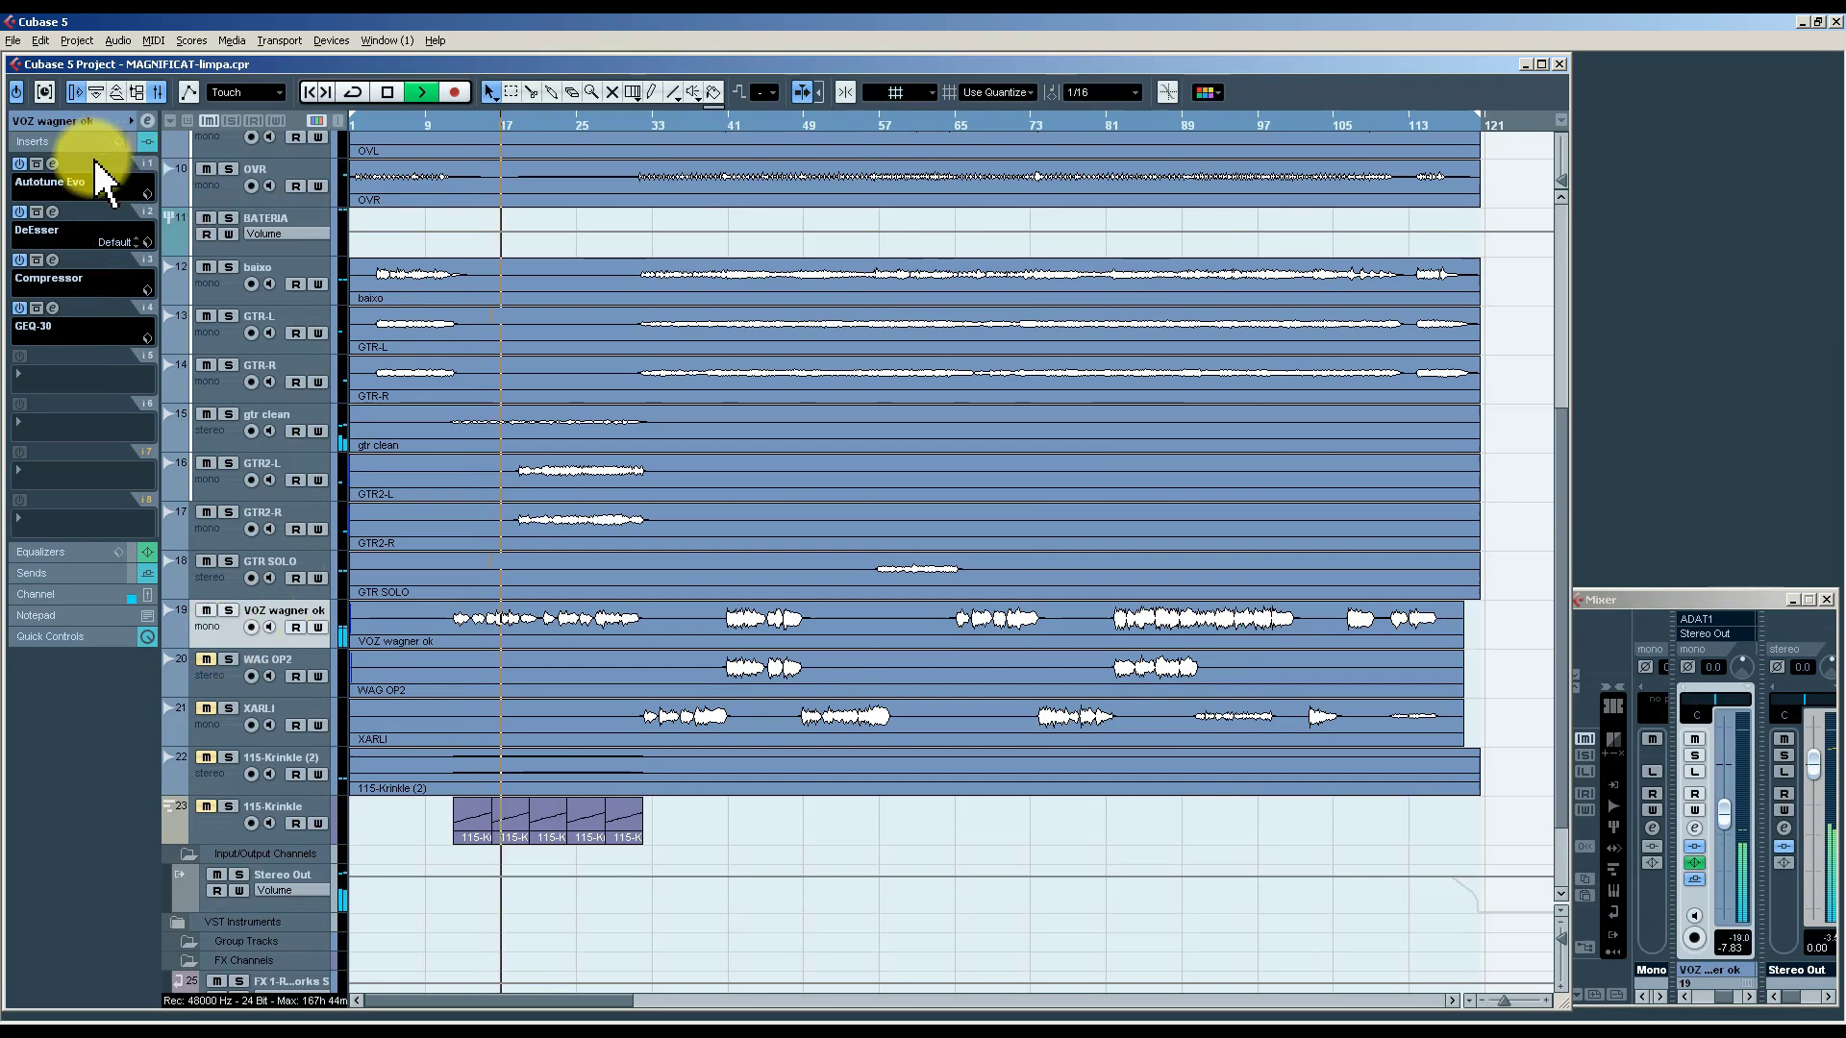
{"action": "left_click", "coordinate": [53, 213]}
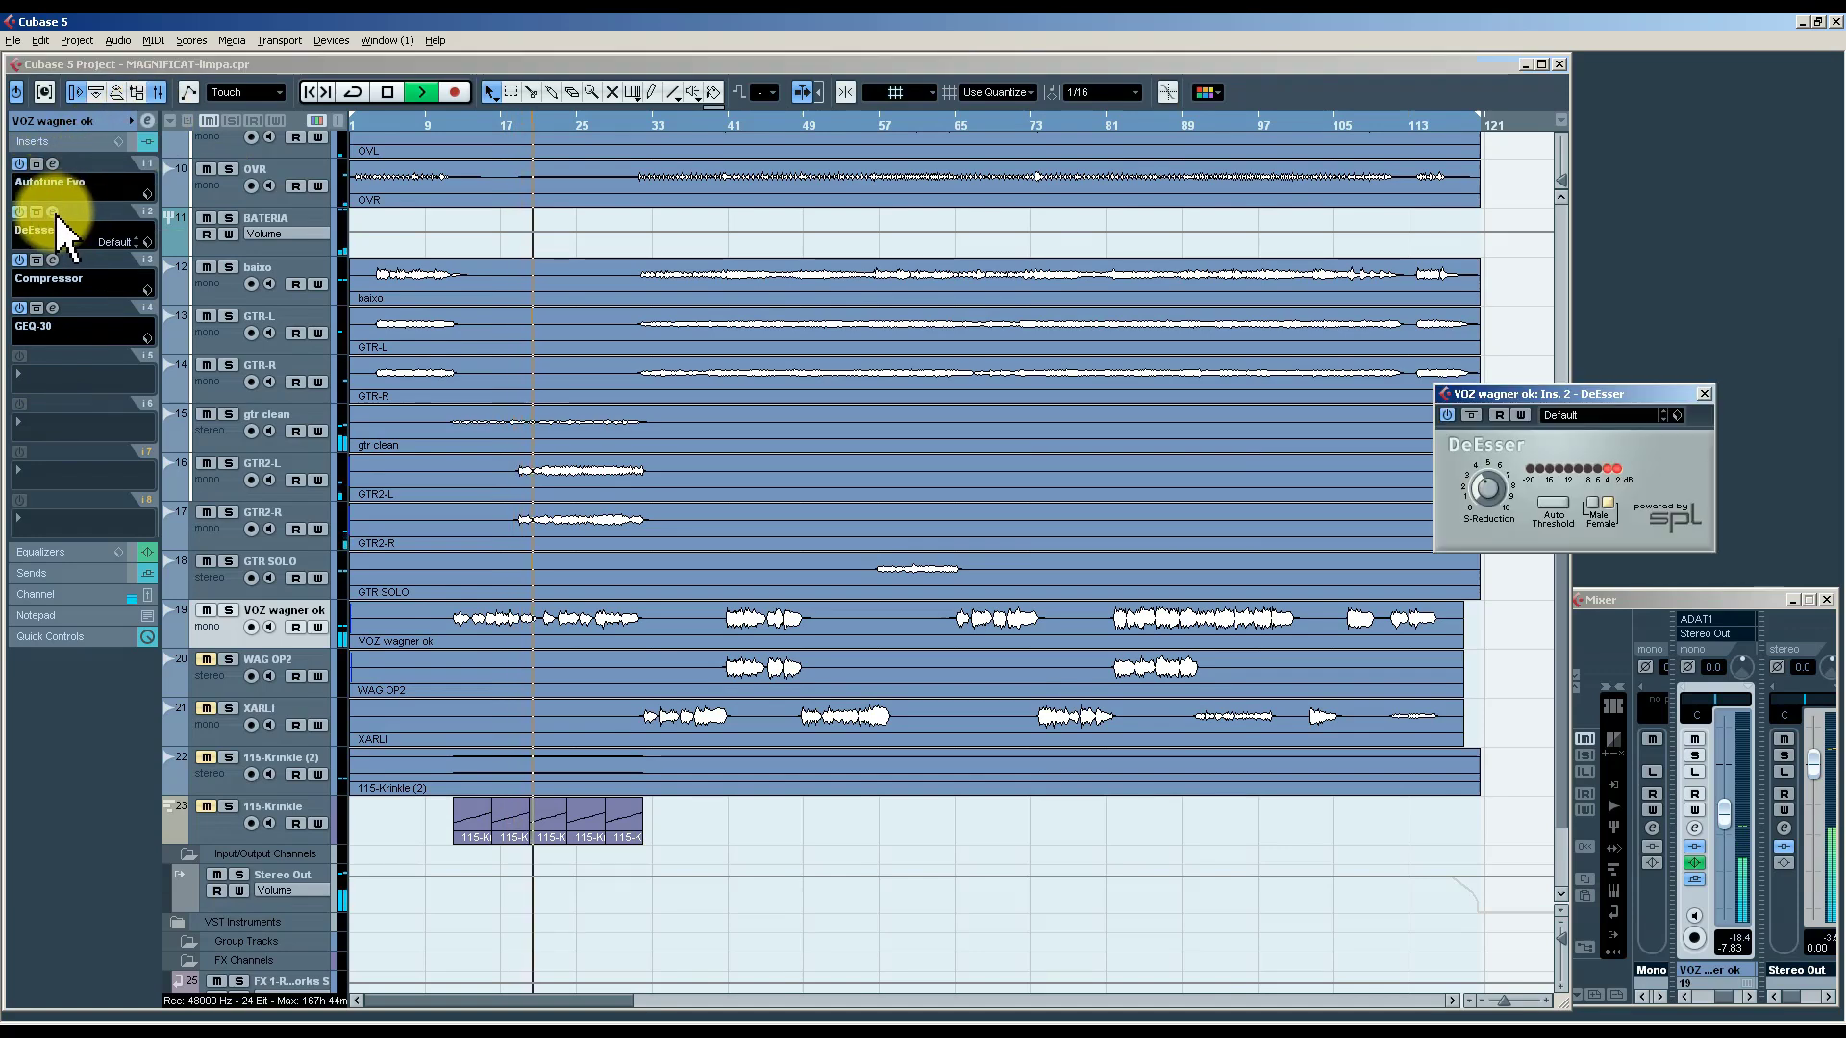
{"action": "left_click_drag", "start_coordinate": [1491, 493], "coordinate": [1486, 504]}
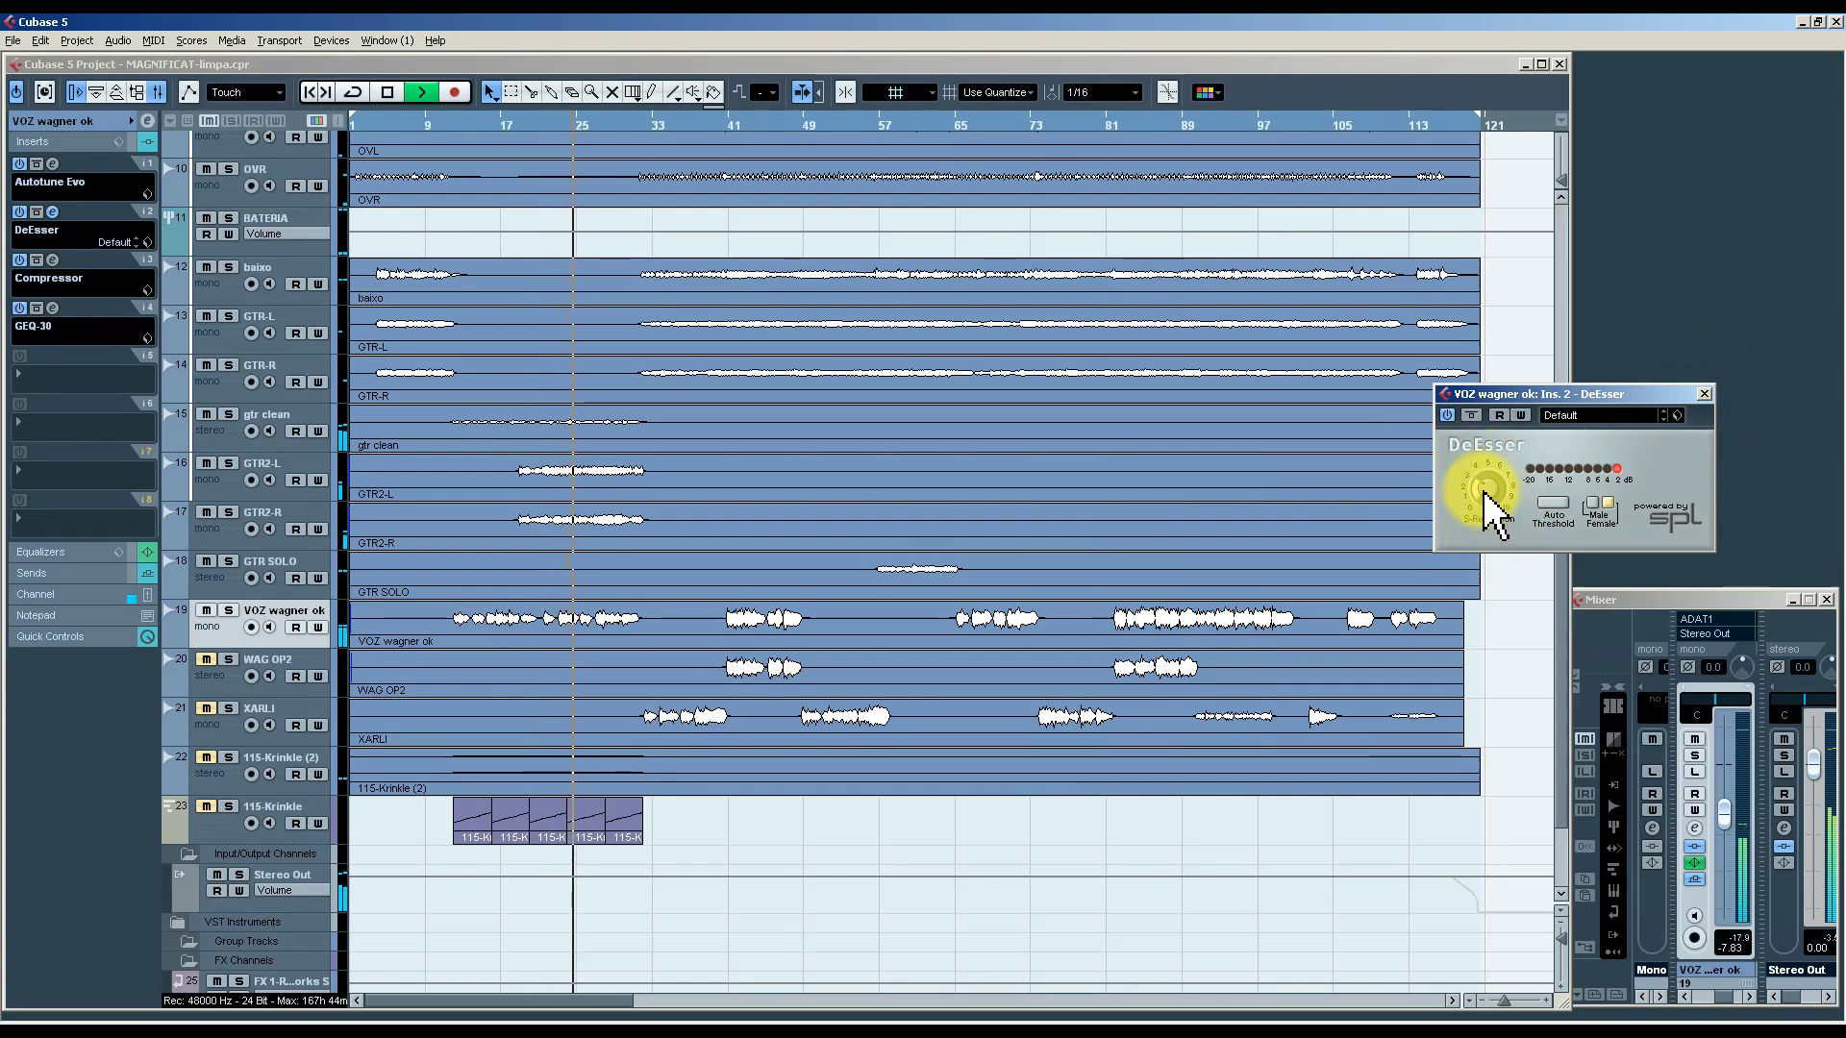
{"action": "left_click", "coordinate": [1704, 395]}
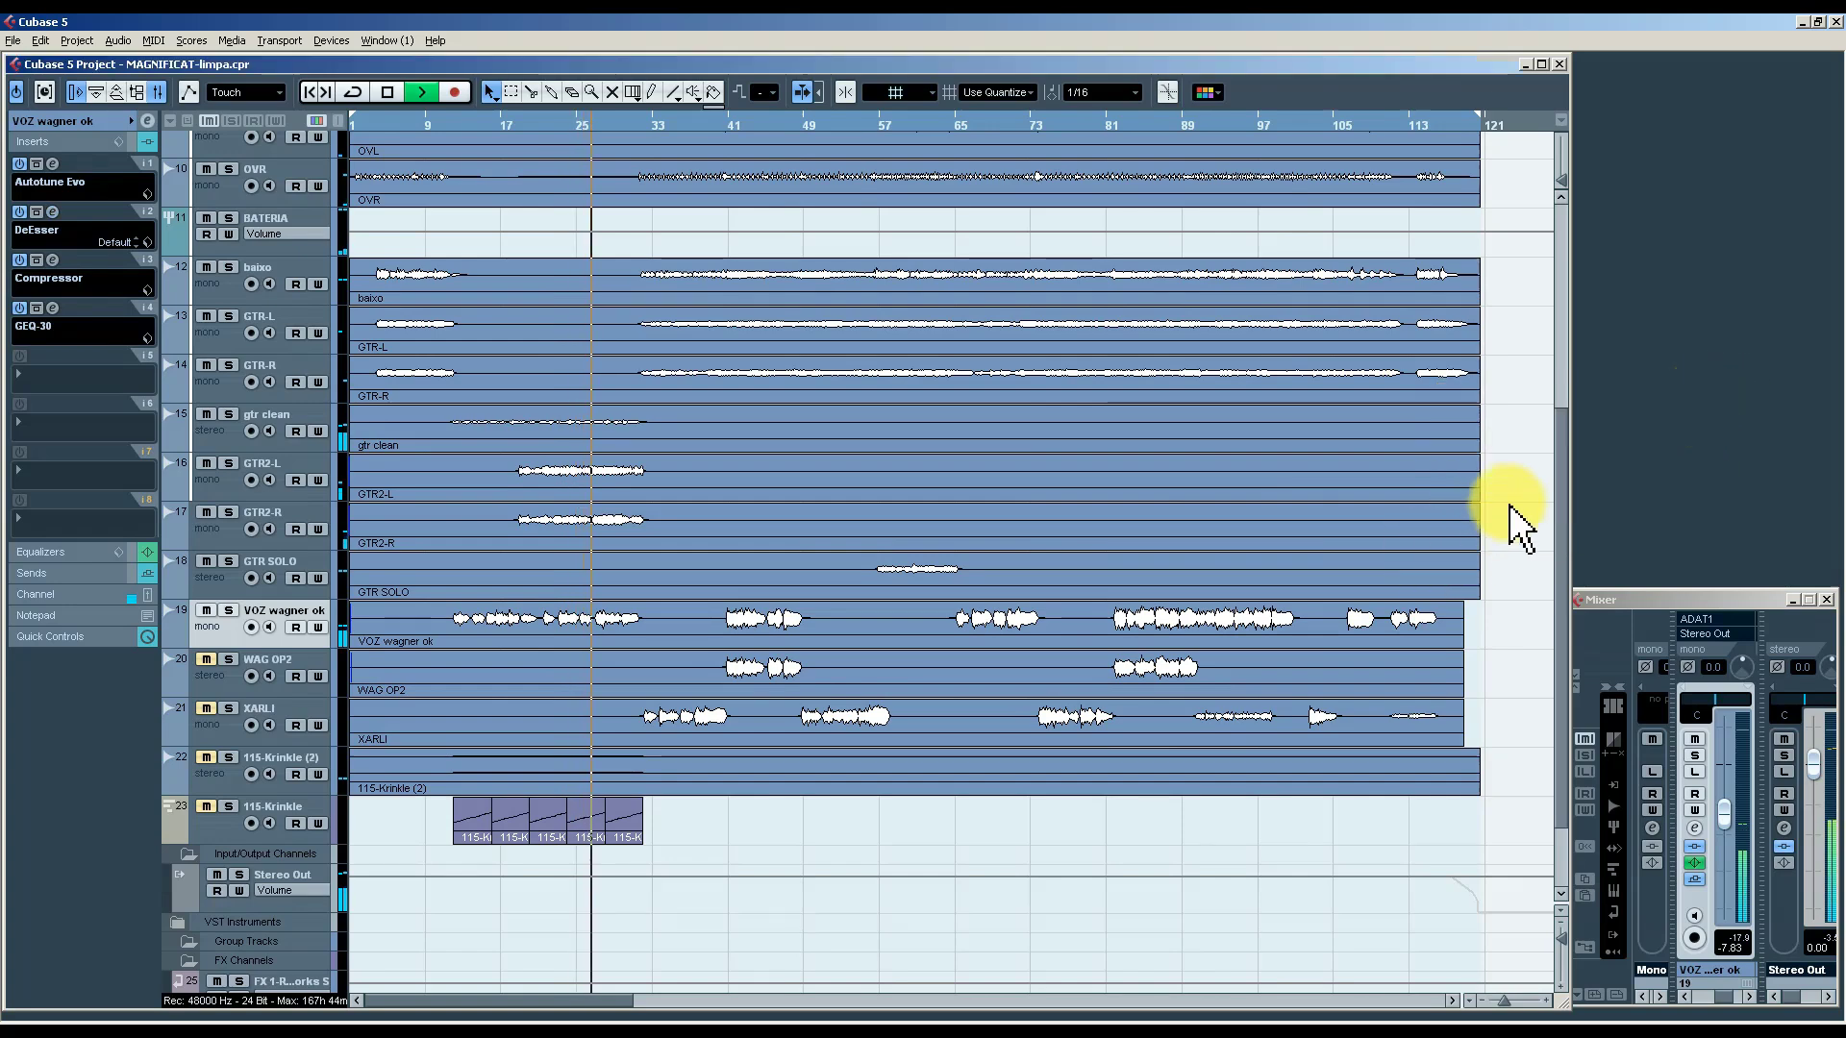
Check the Compressor and GEQ-30 insert settings on the VOZ vocal track during playback.
{"action": "left_click", "coordinate": [53, 262]}
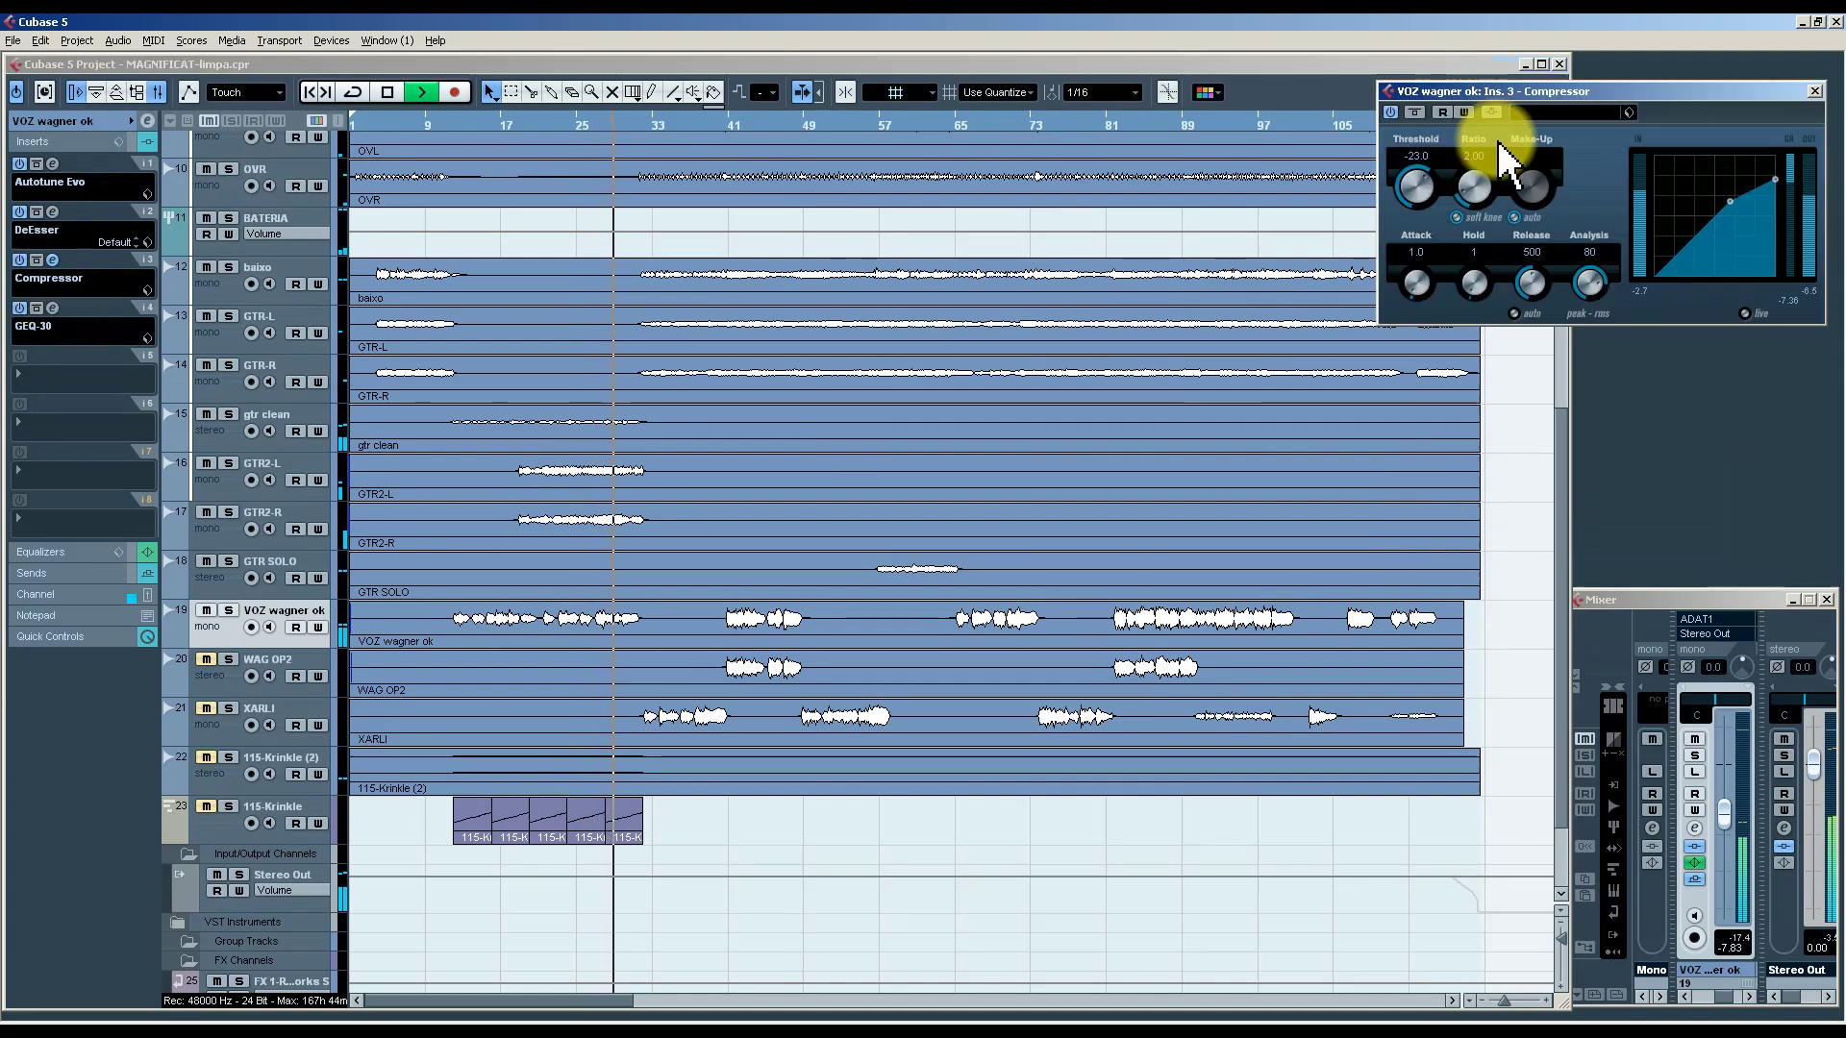
{"action": "left_click", "coordinate": [1817, 91]}
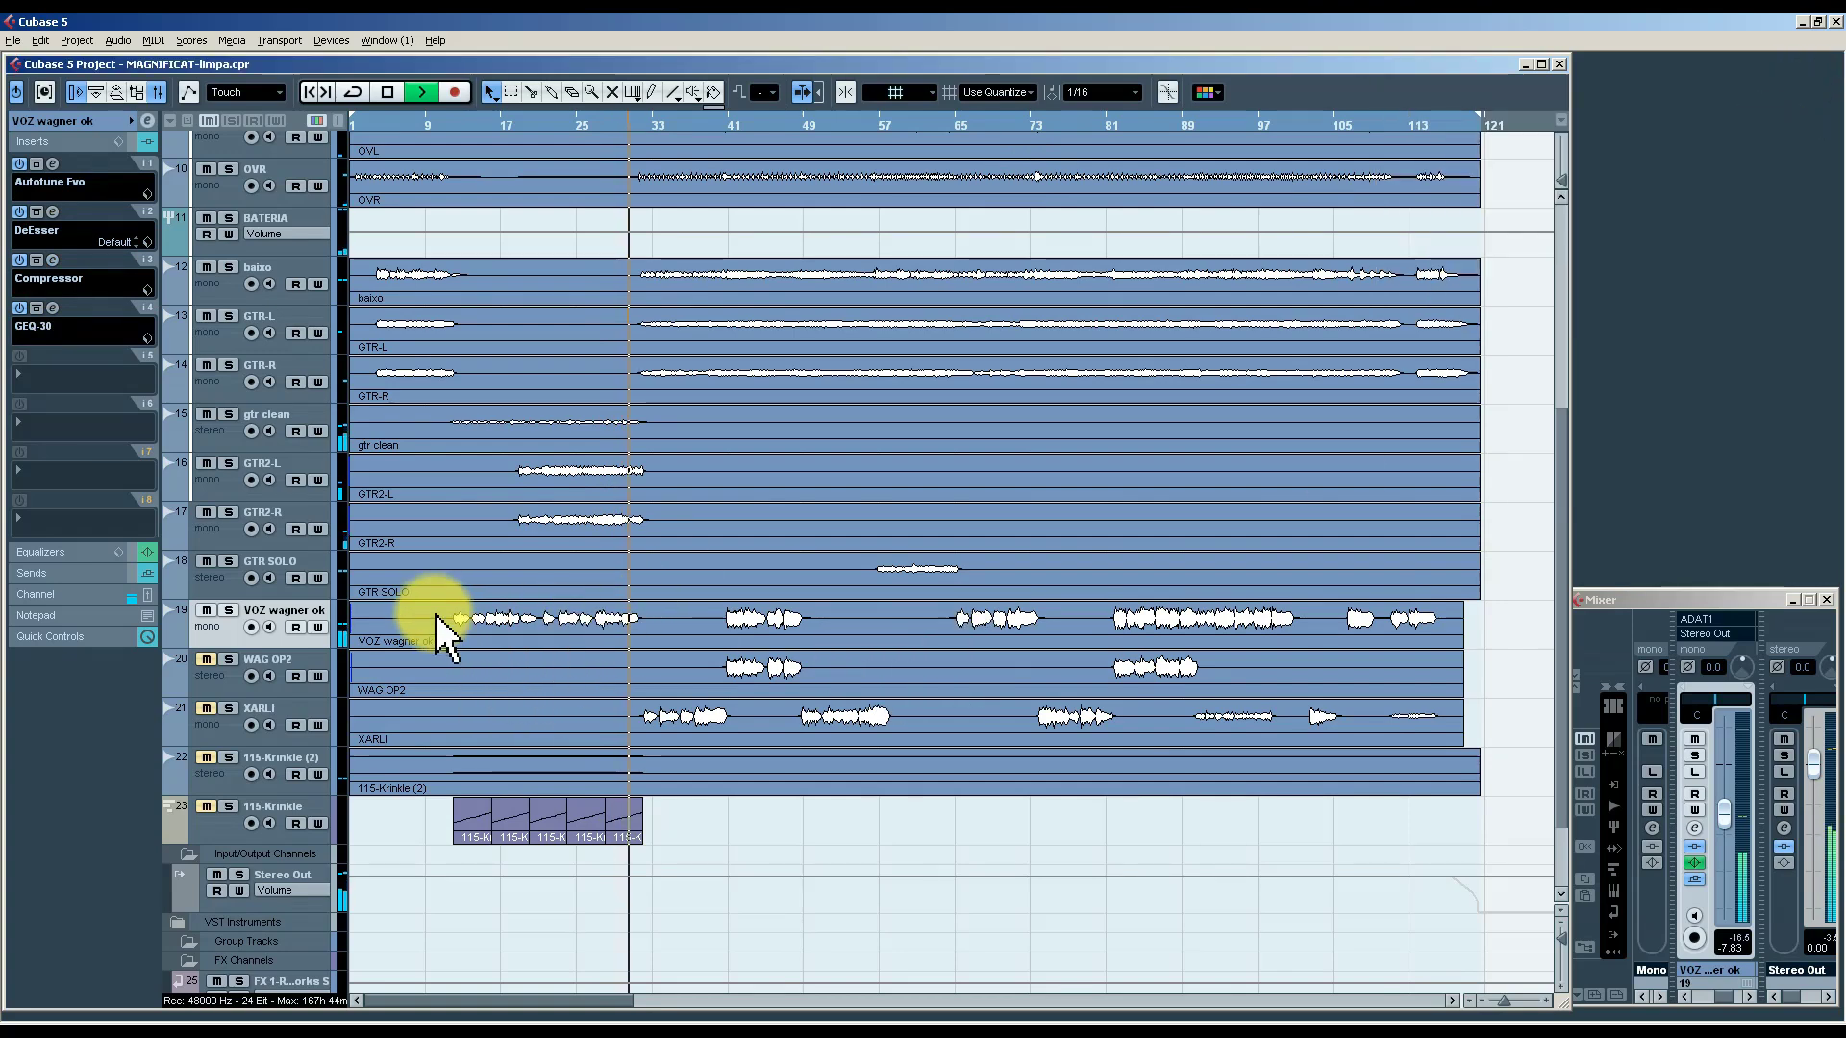
{"action": "left_click", "coordinate": [53, 308]}
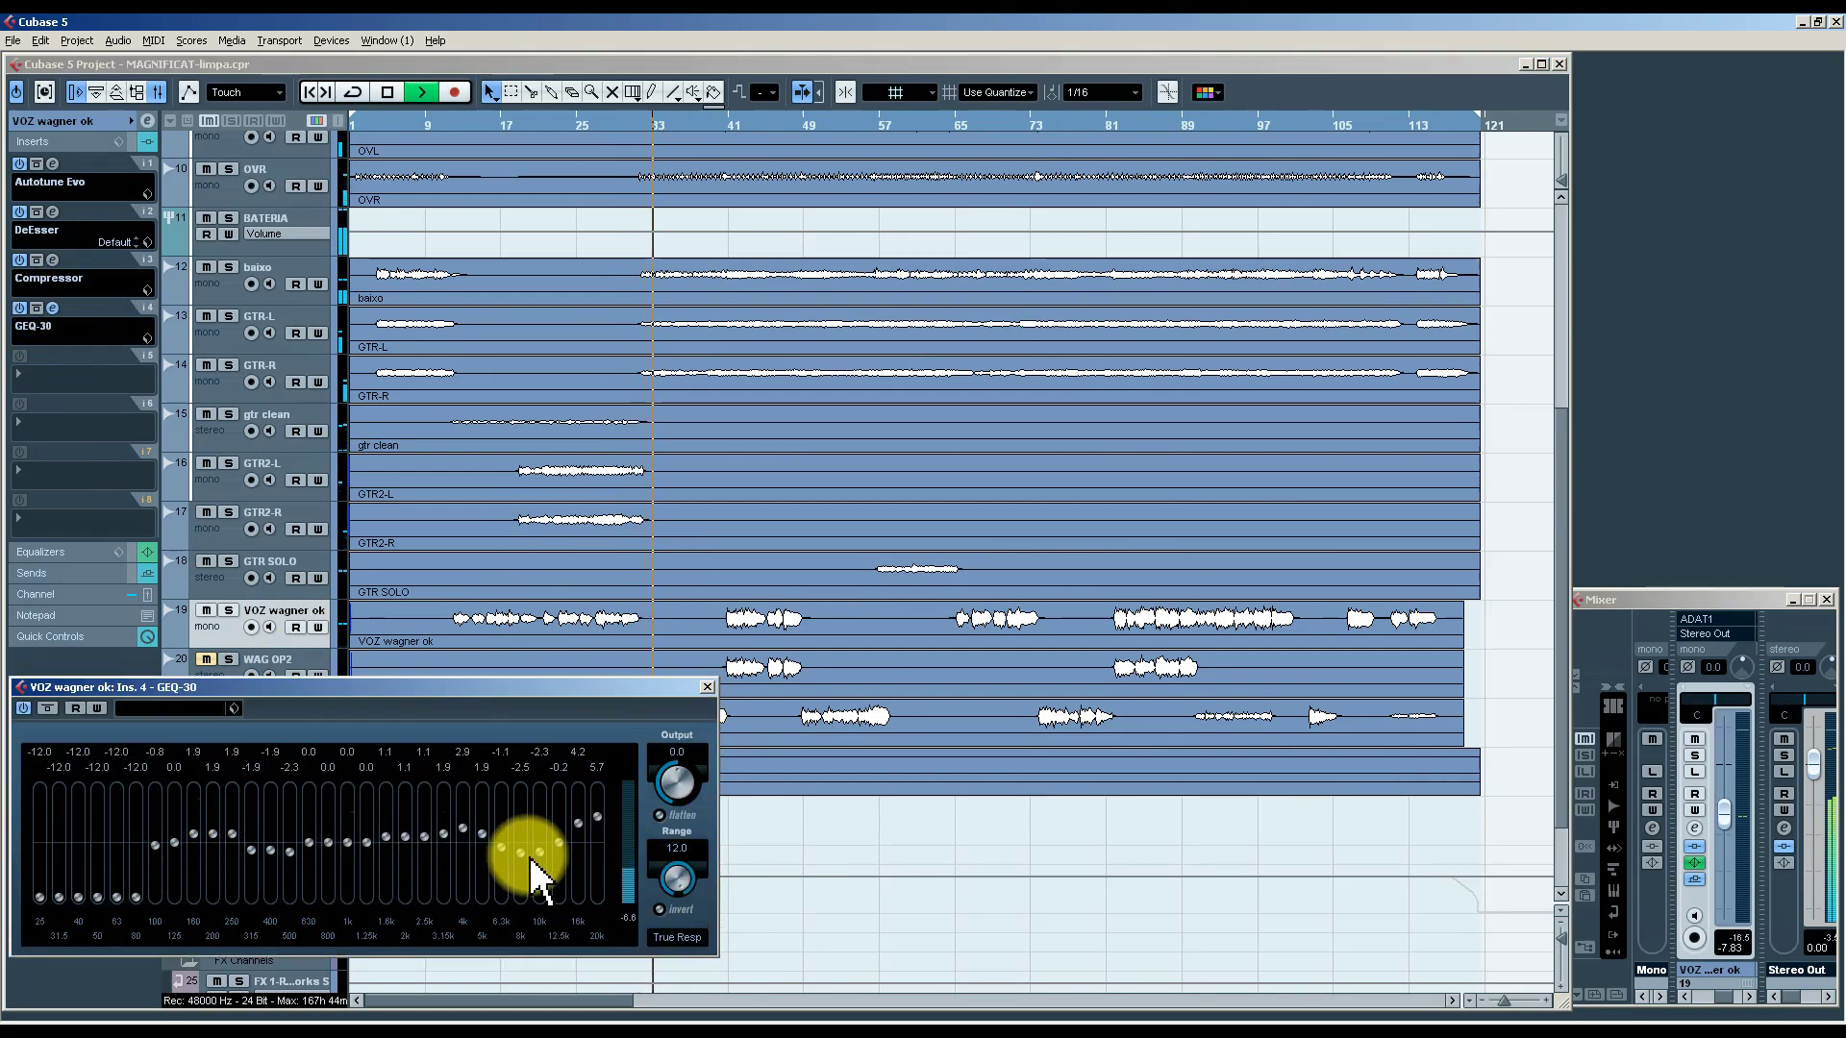
{"action": "left_click", "coordinate": [708, 687]}
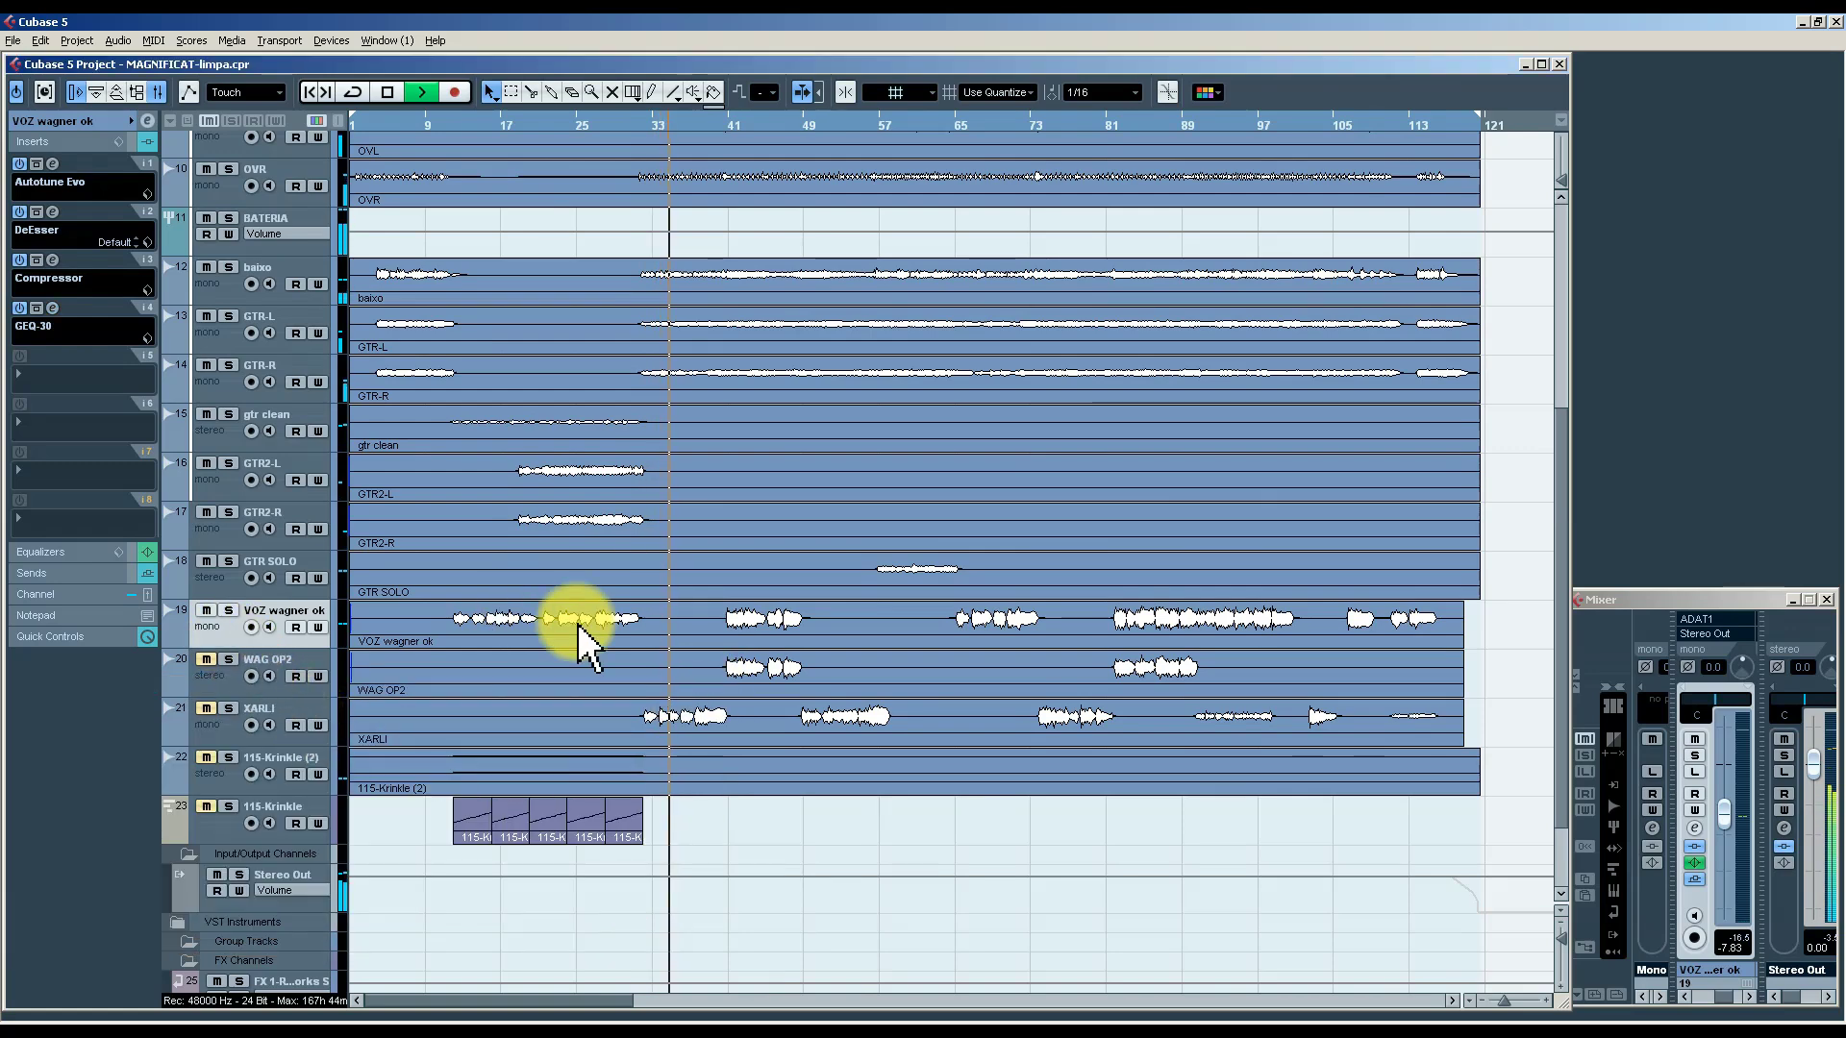
Unmute vocal track 21 and lower its volume to -6.89.
{"action": "left_click", "coordinate": [206, 719]}
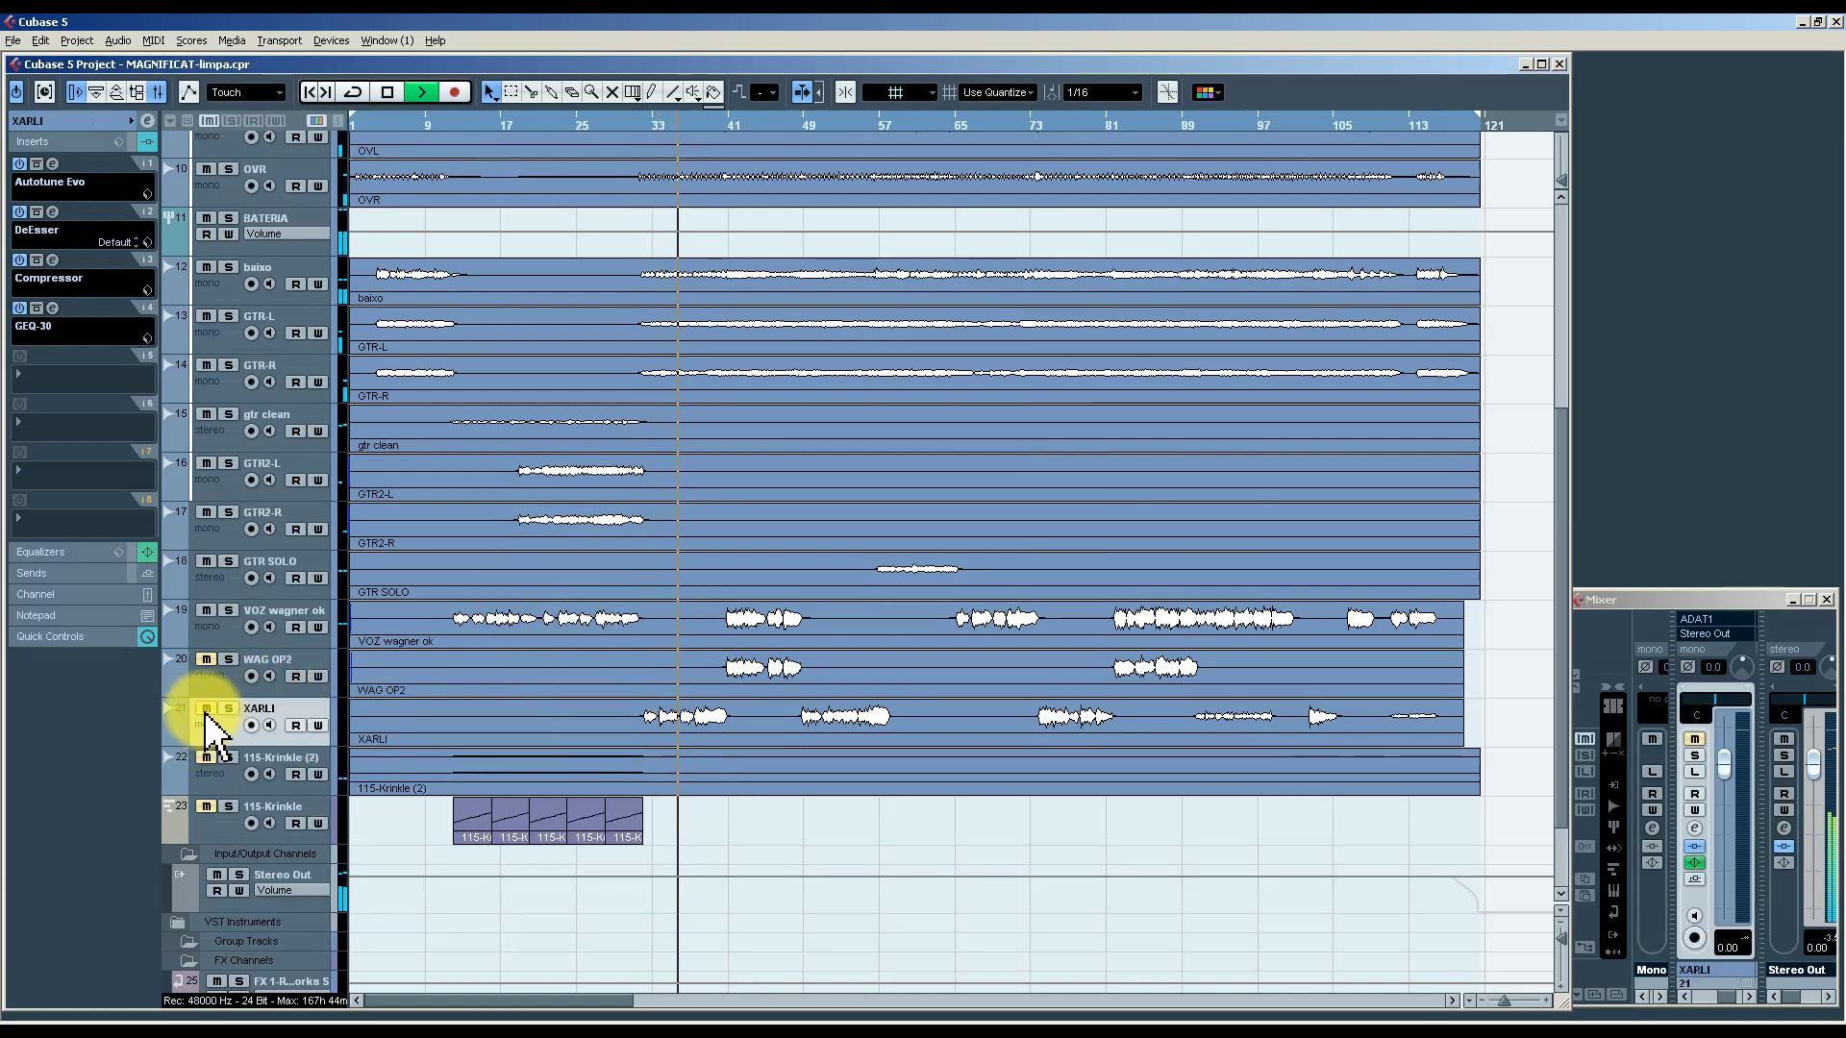
{"action": "left_click", "coordinate": [85, 119]}
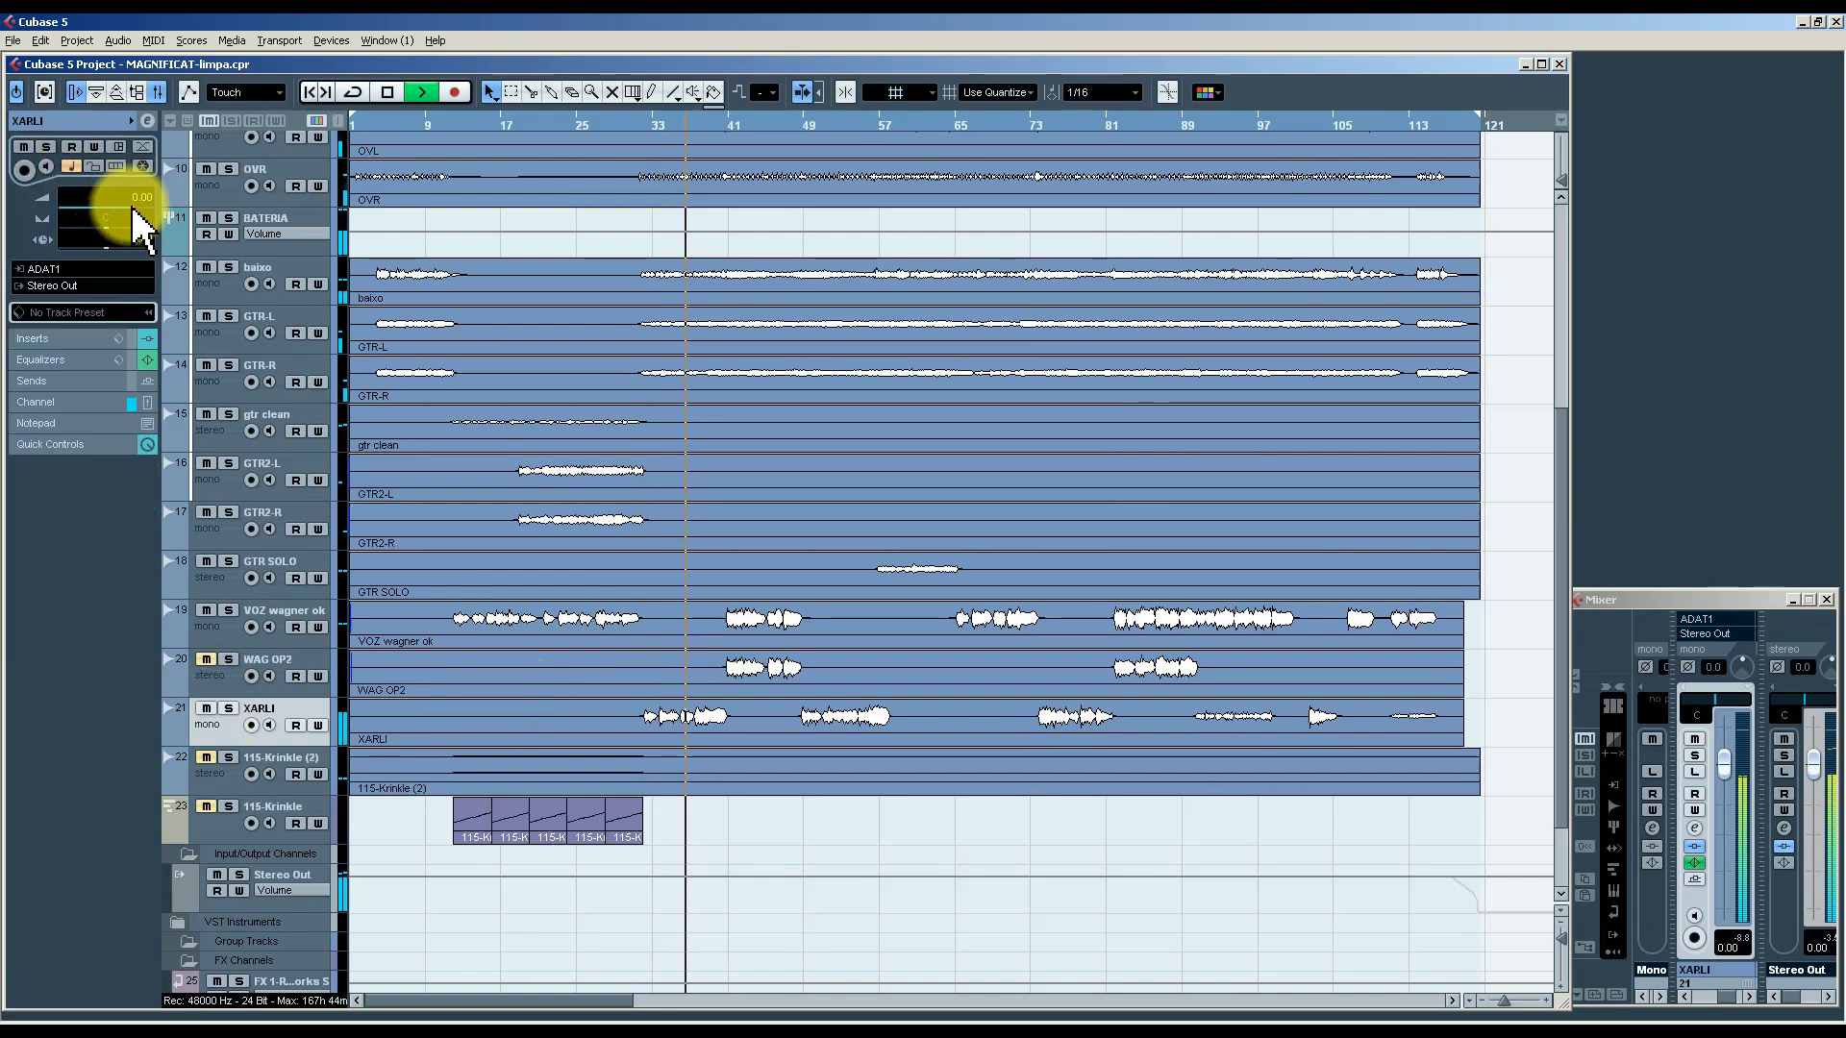
{"action": "left_click_drag", "start_coordinate": [133, 208], "coordinate": [110, 216]}
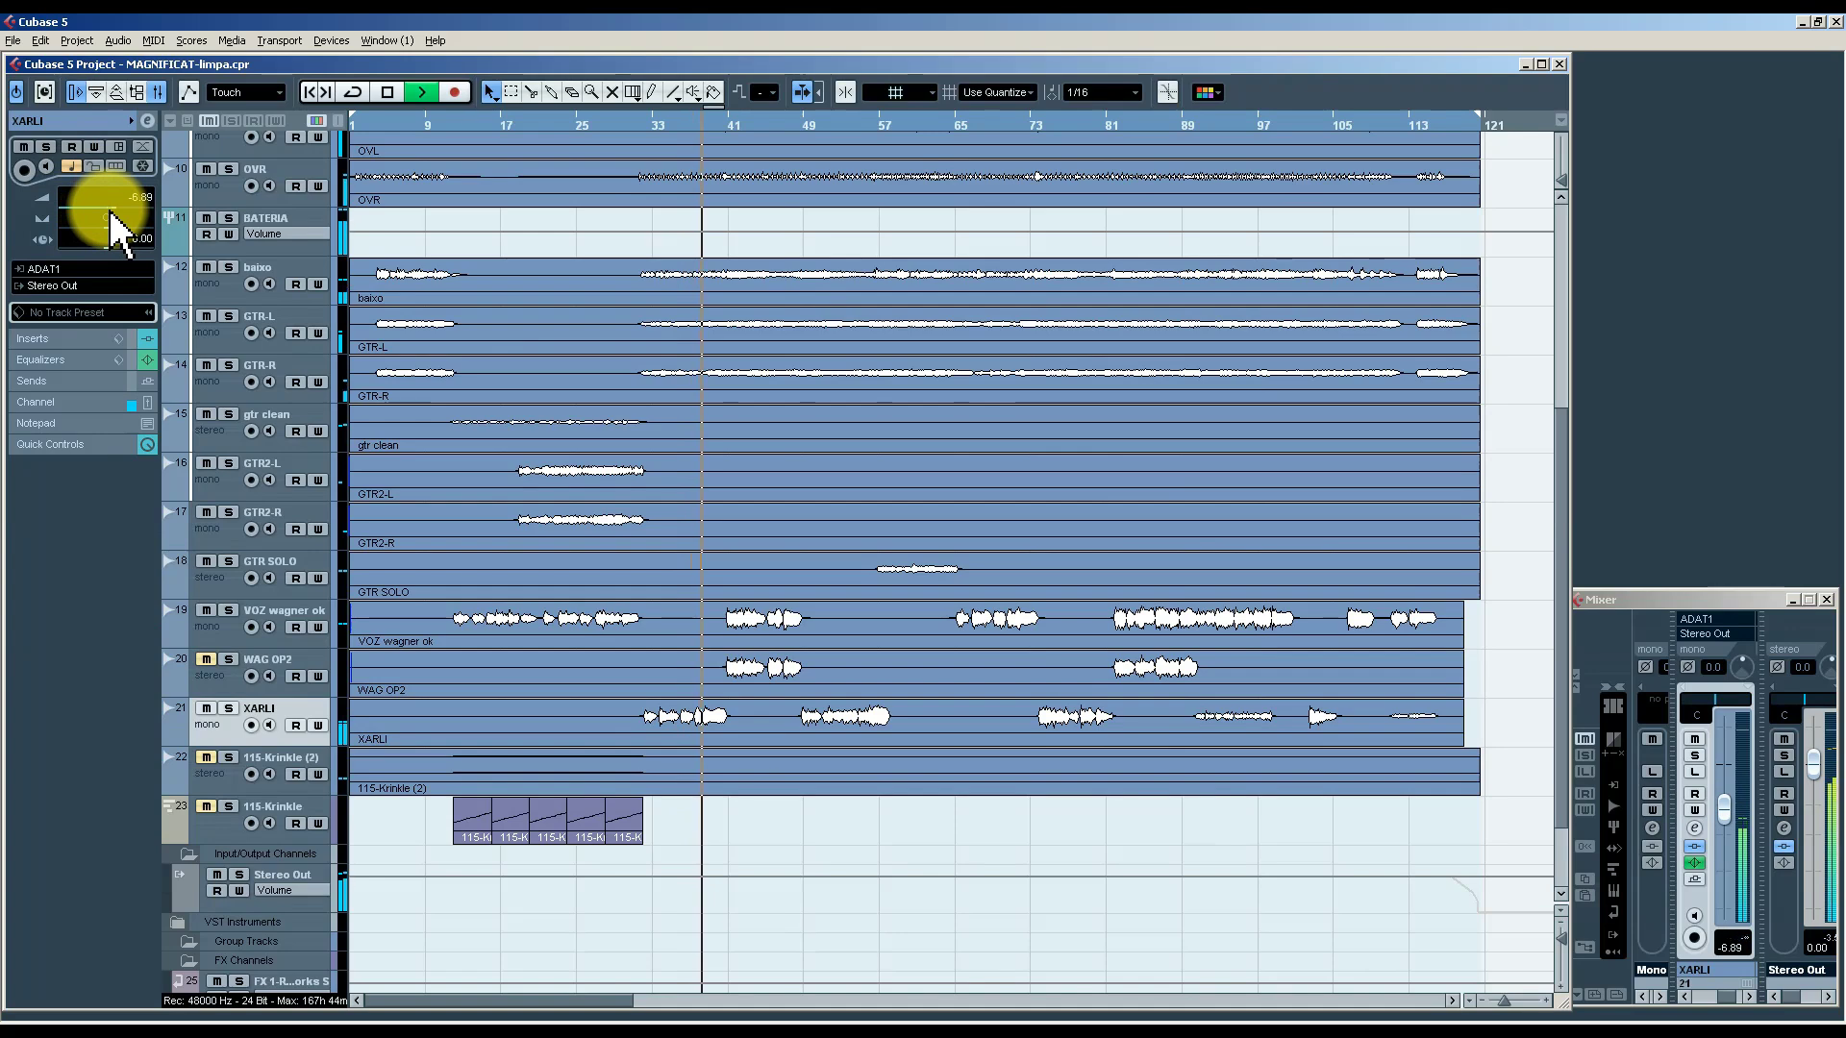
Activate a first send to FX 1-Roomworks SE on vocal track 21 and route its second send to FX 2-DoubleDelay.
{"action": "left_click", "coordinate": [146, 120]}
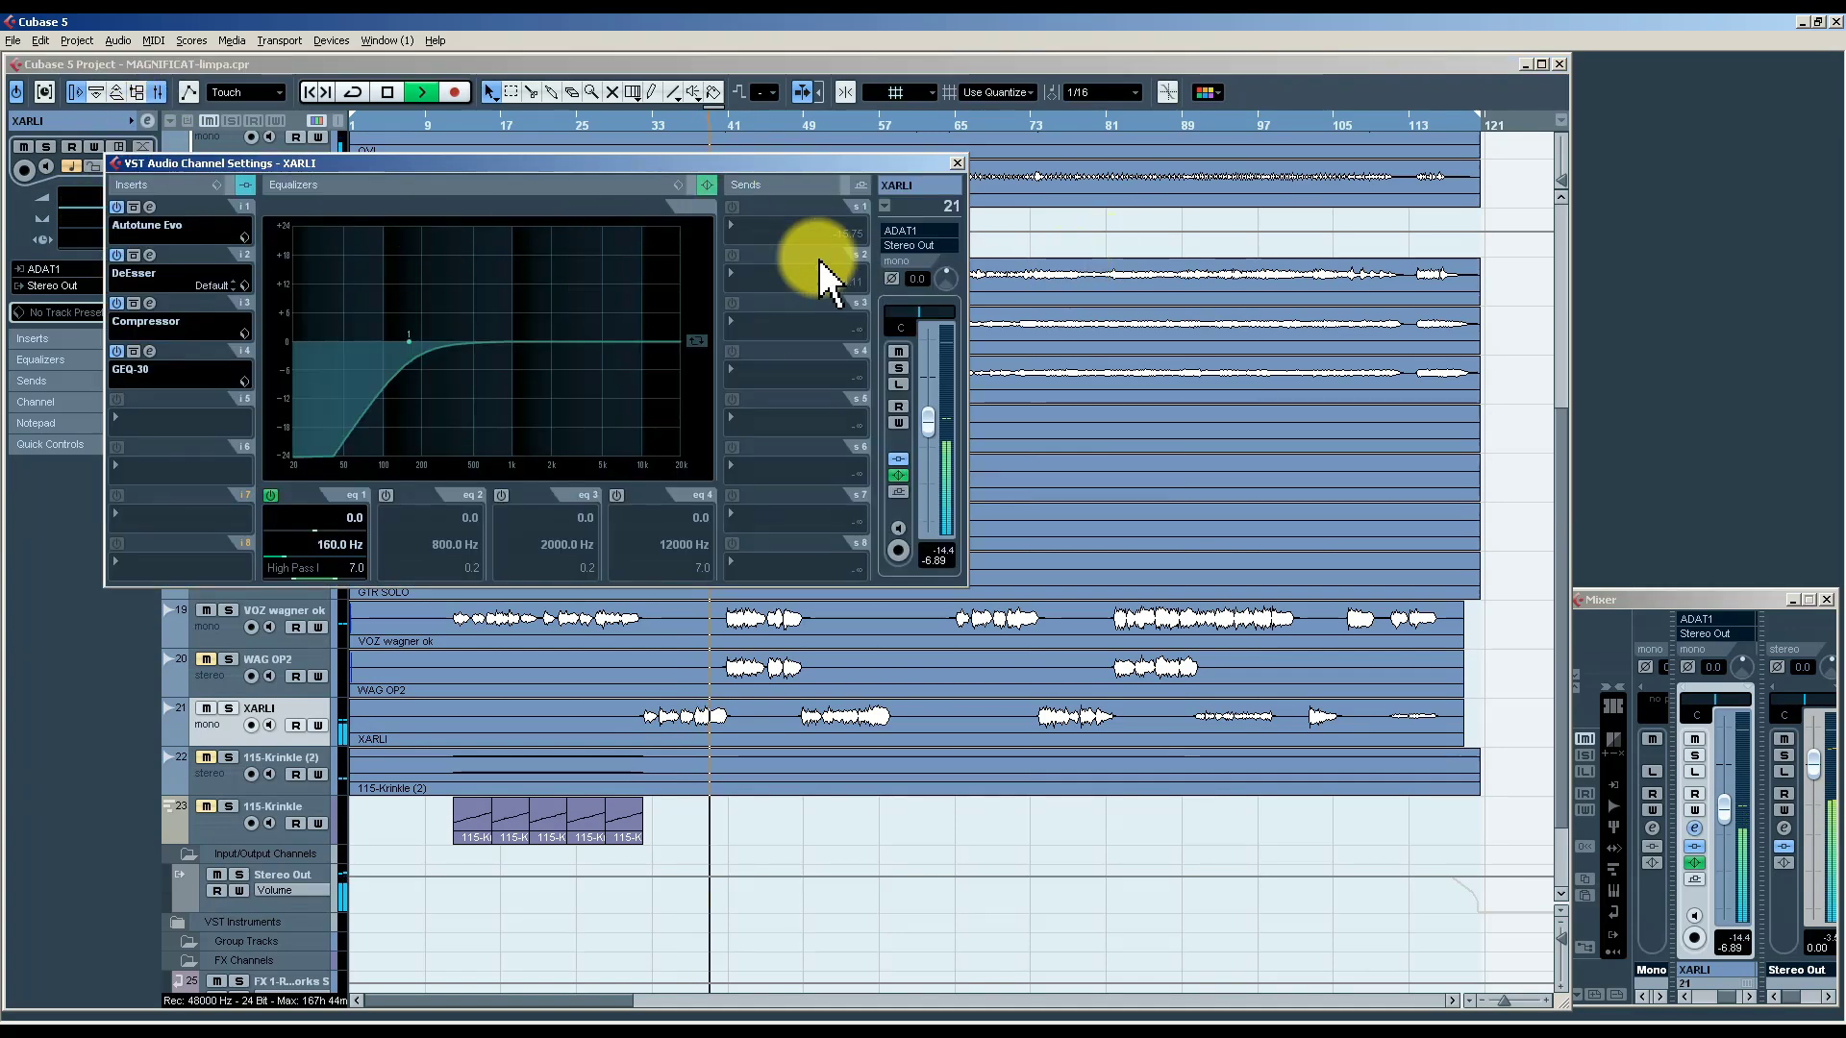
{"action": "left_click", "coordinate": [762, 227]}
{"action": "left_click", "coordinate": [782, 288]}
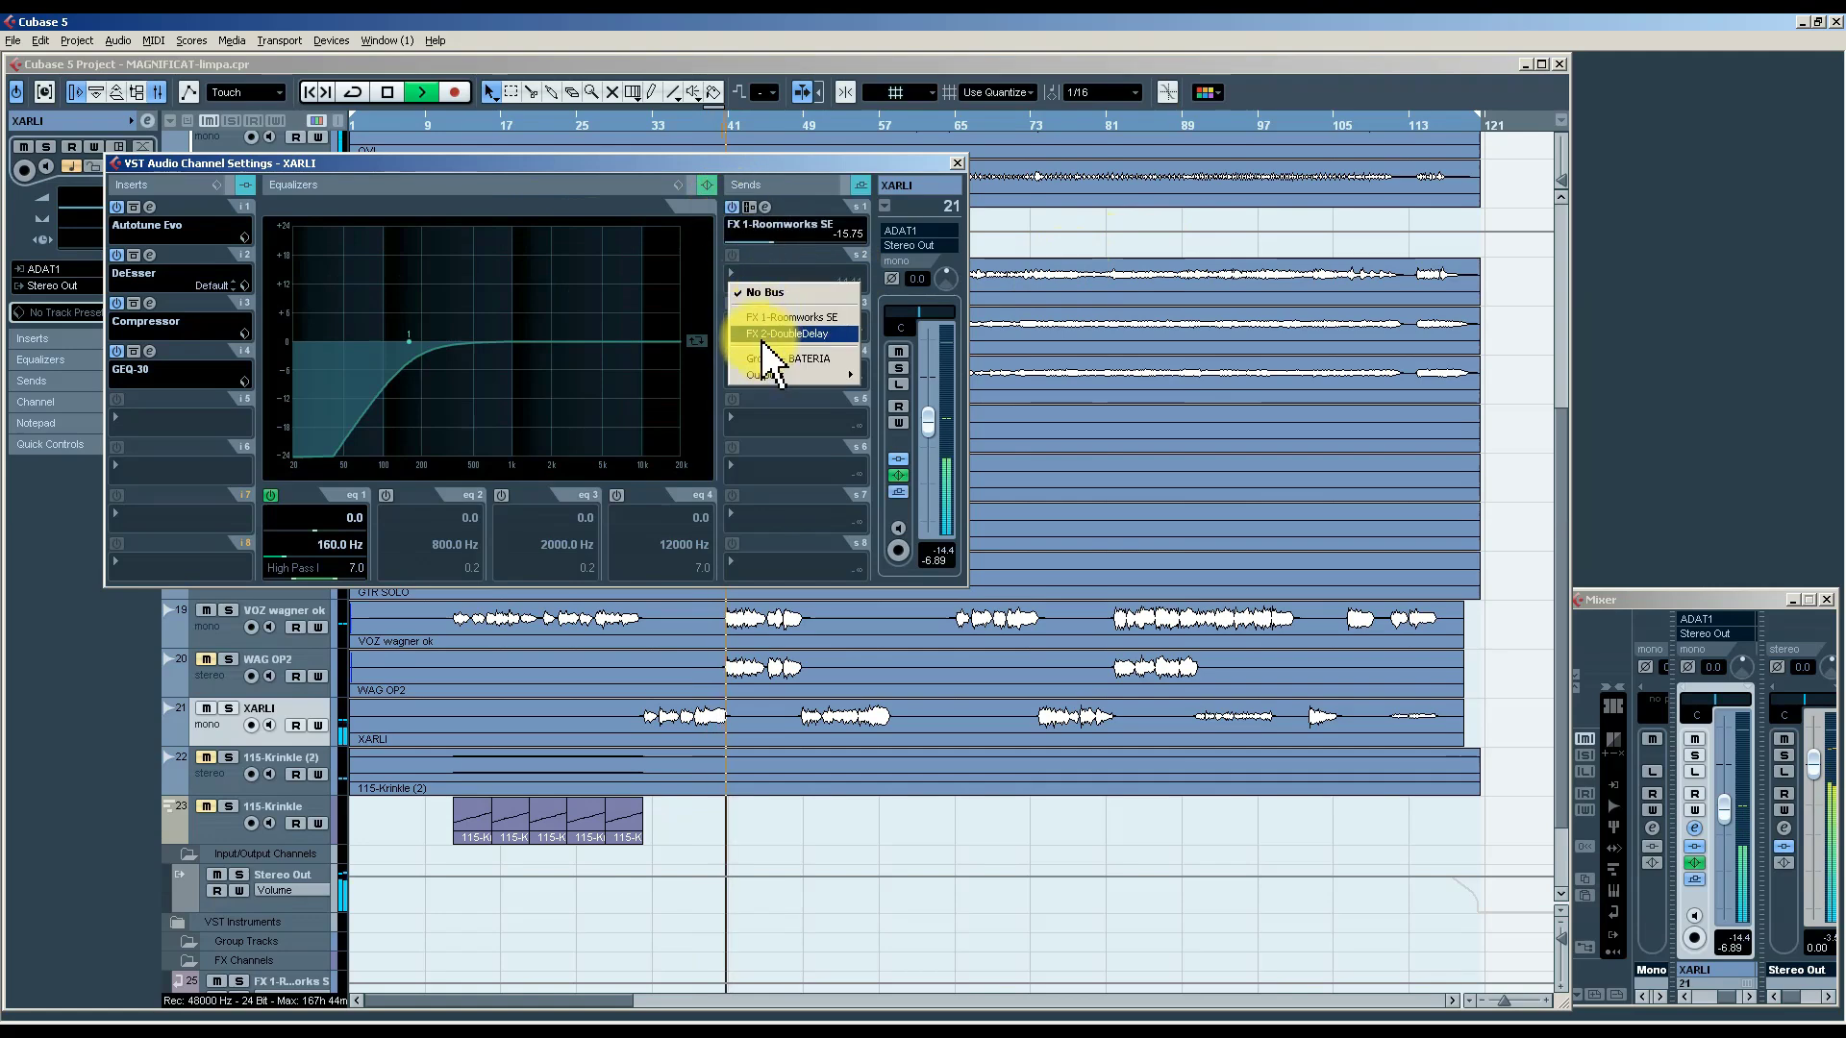
{"action": "left_click", "coordinate": [764, 335]}
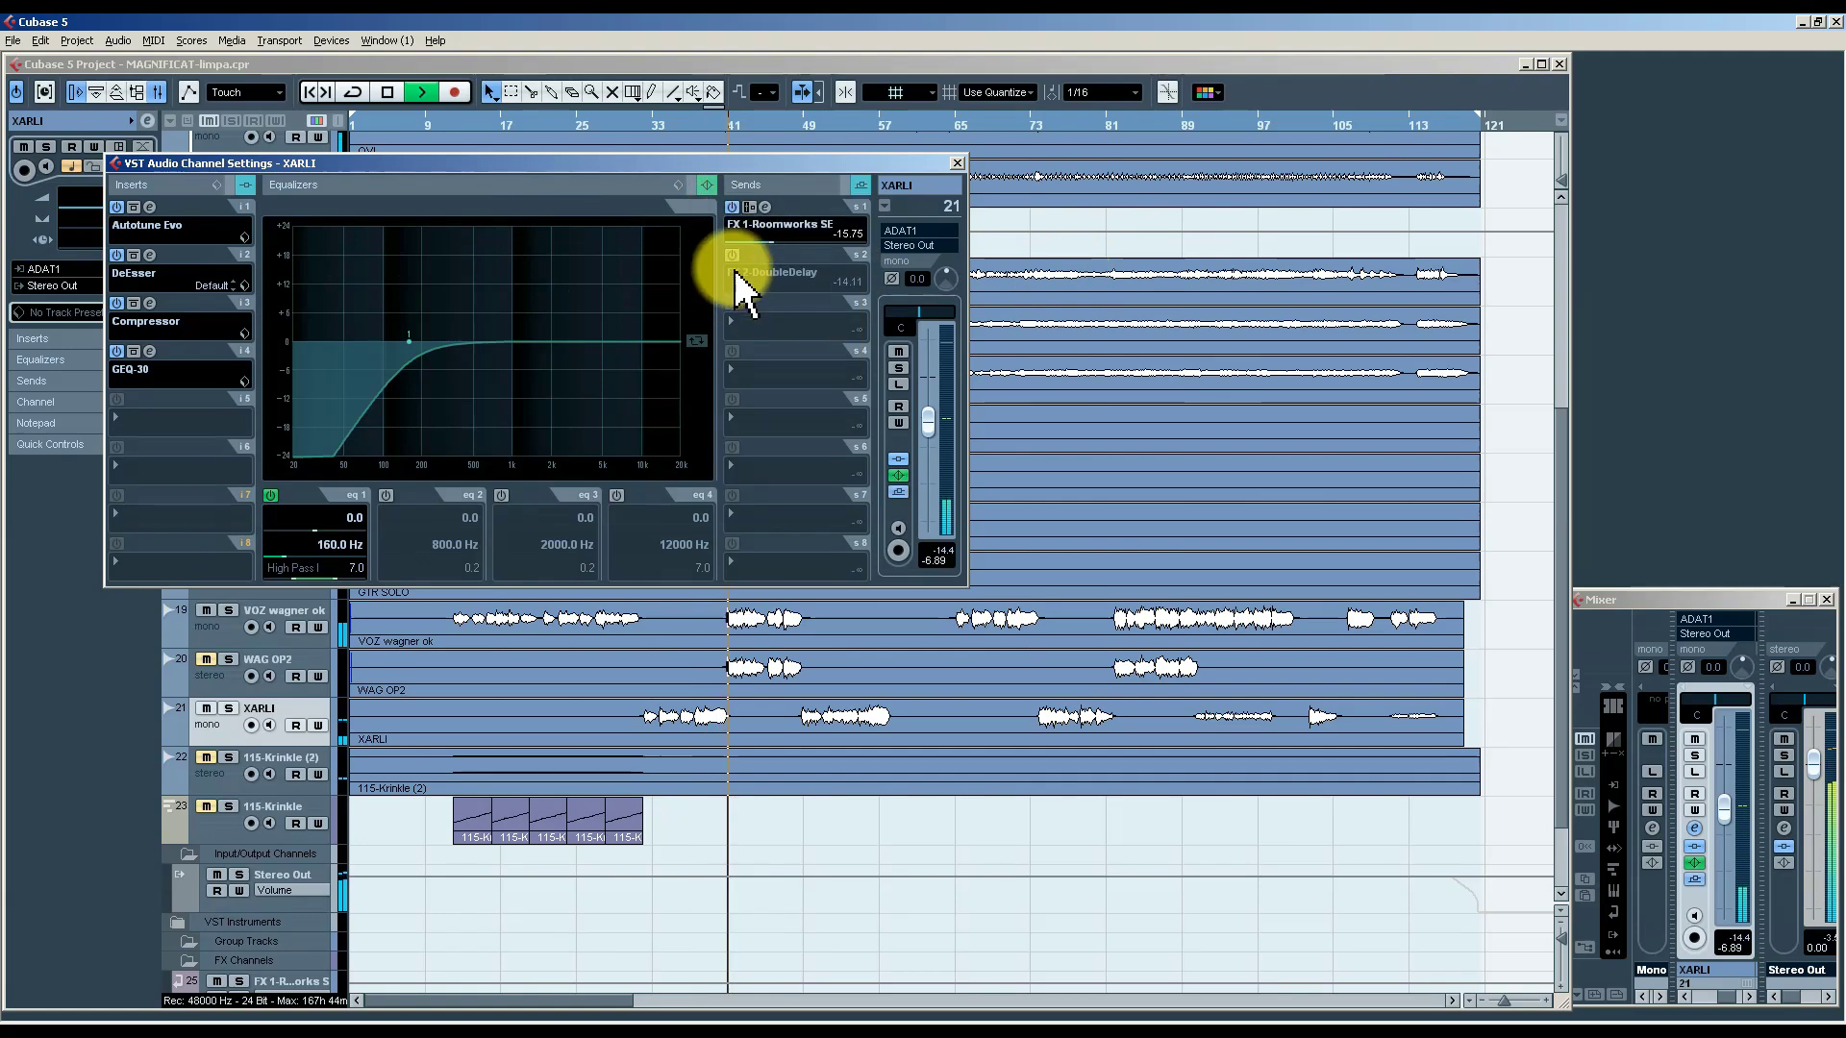
{"action": "left_click", "coordinate": [959, 162]}
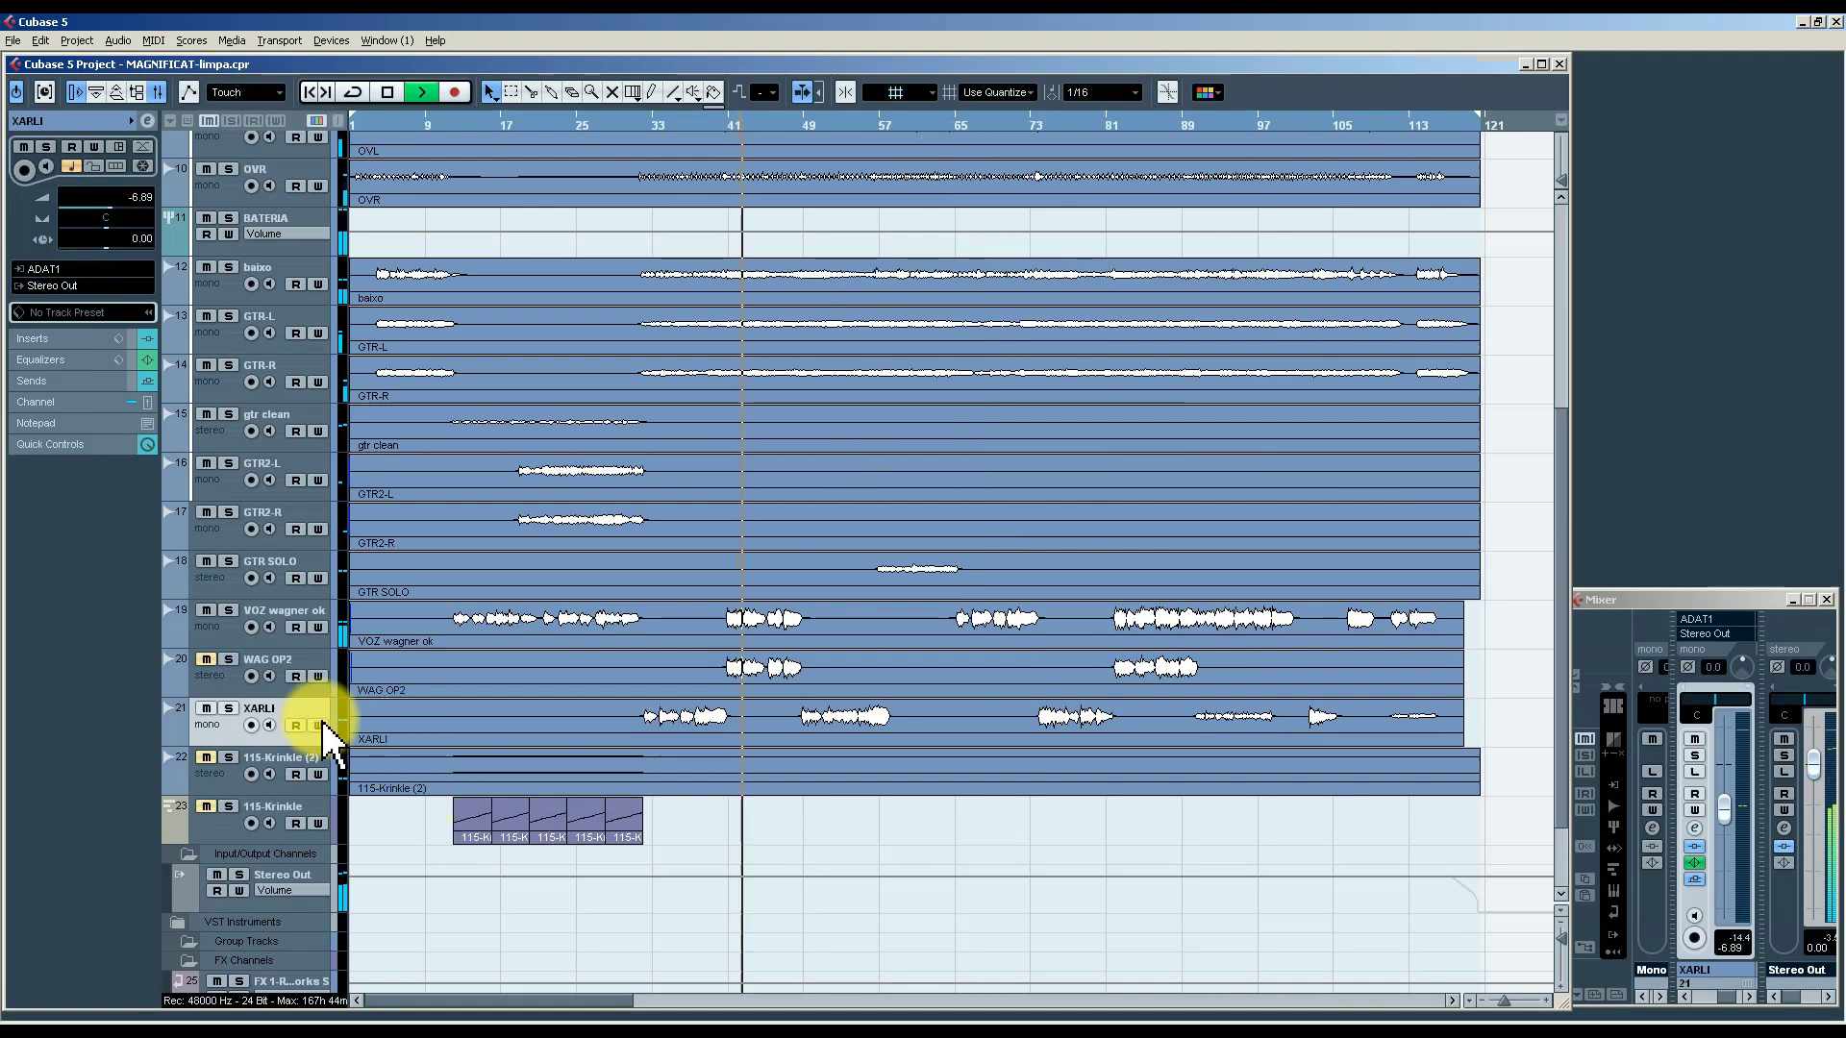
Unmute vocal track 20 and lower its volume to -21.50.
{"action": "left_click", "coordinate": [205, 662]}
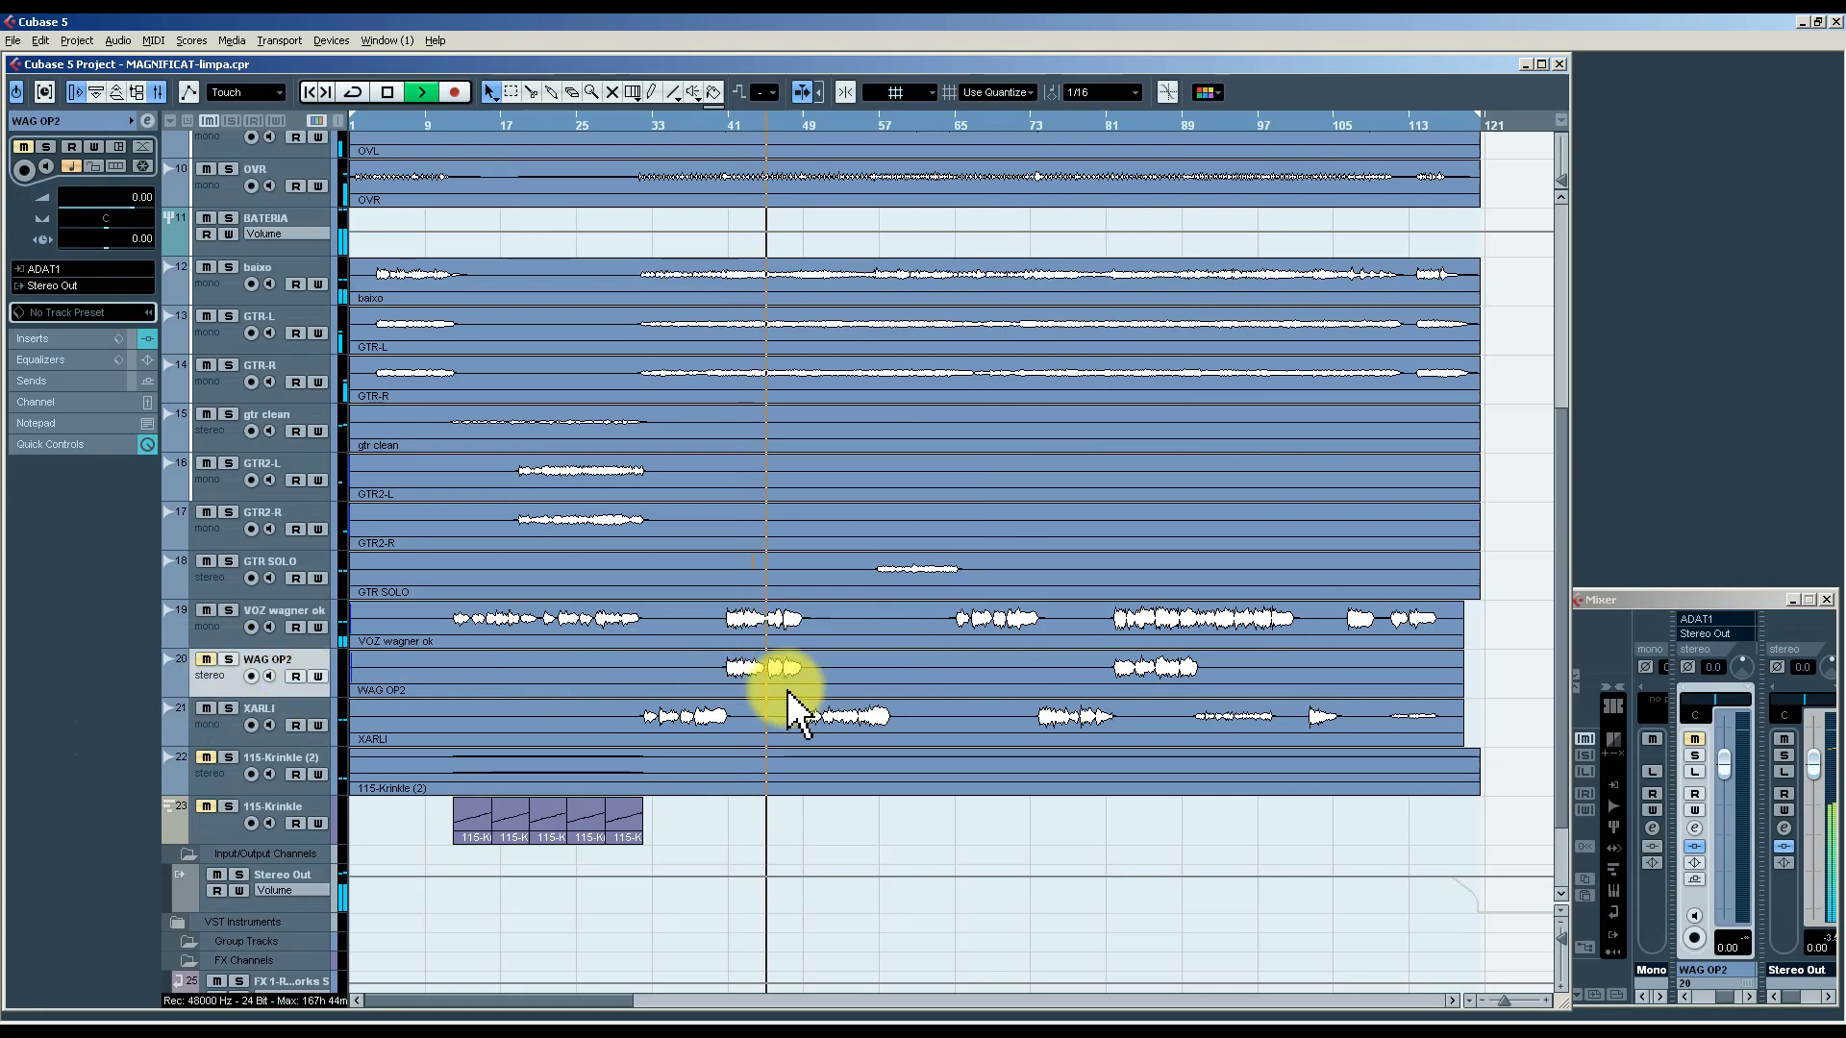
{"action": "left_click", "coordinate": [206, 661]}
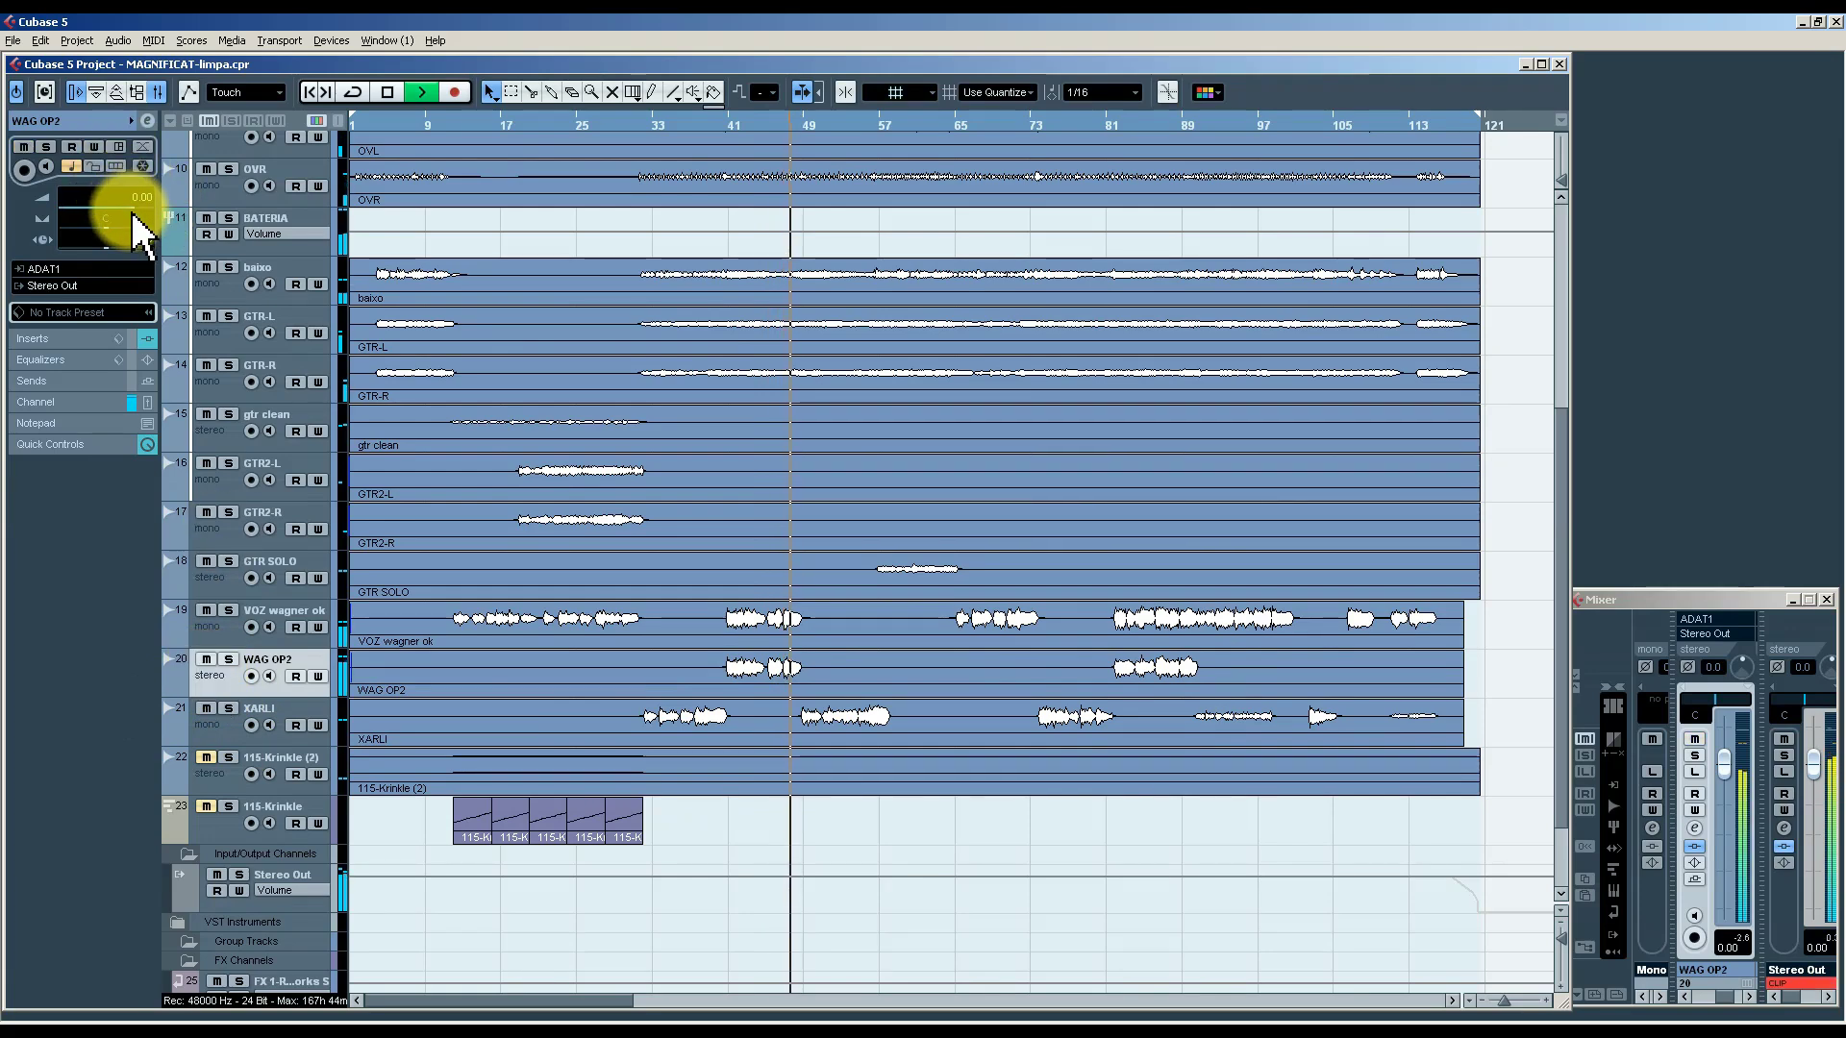
{"action": "left_click_drag", "start_coordinate": [131, 217], "coordinate": [83, 227]}
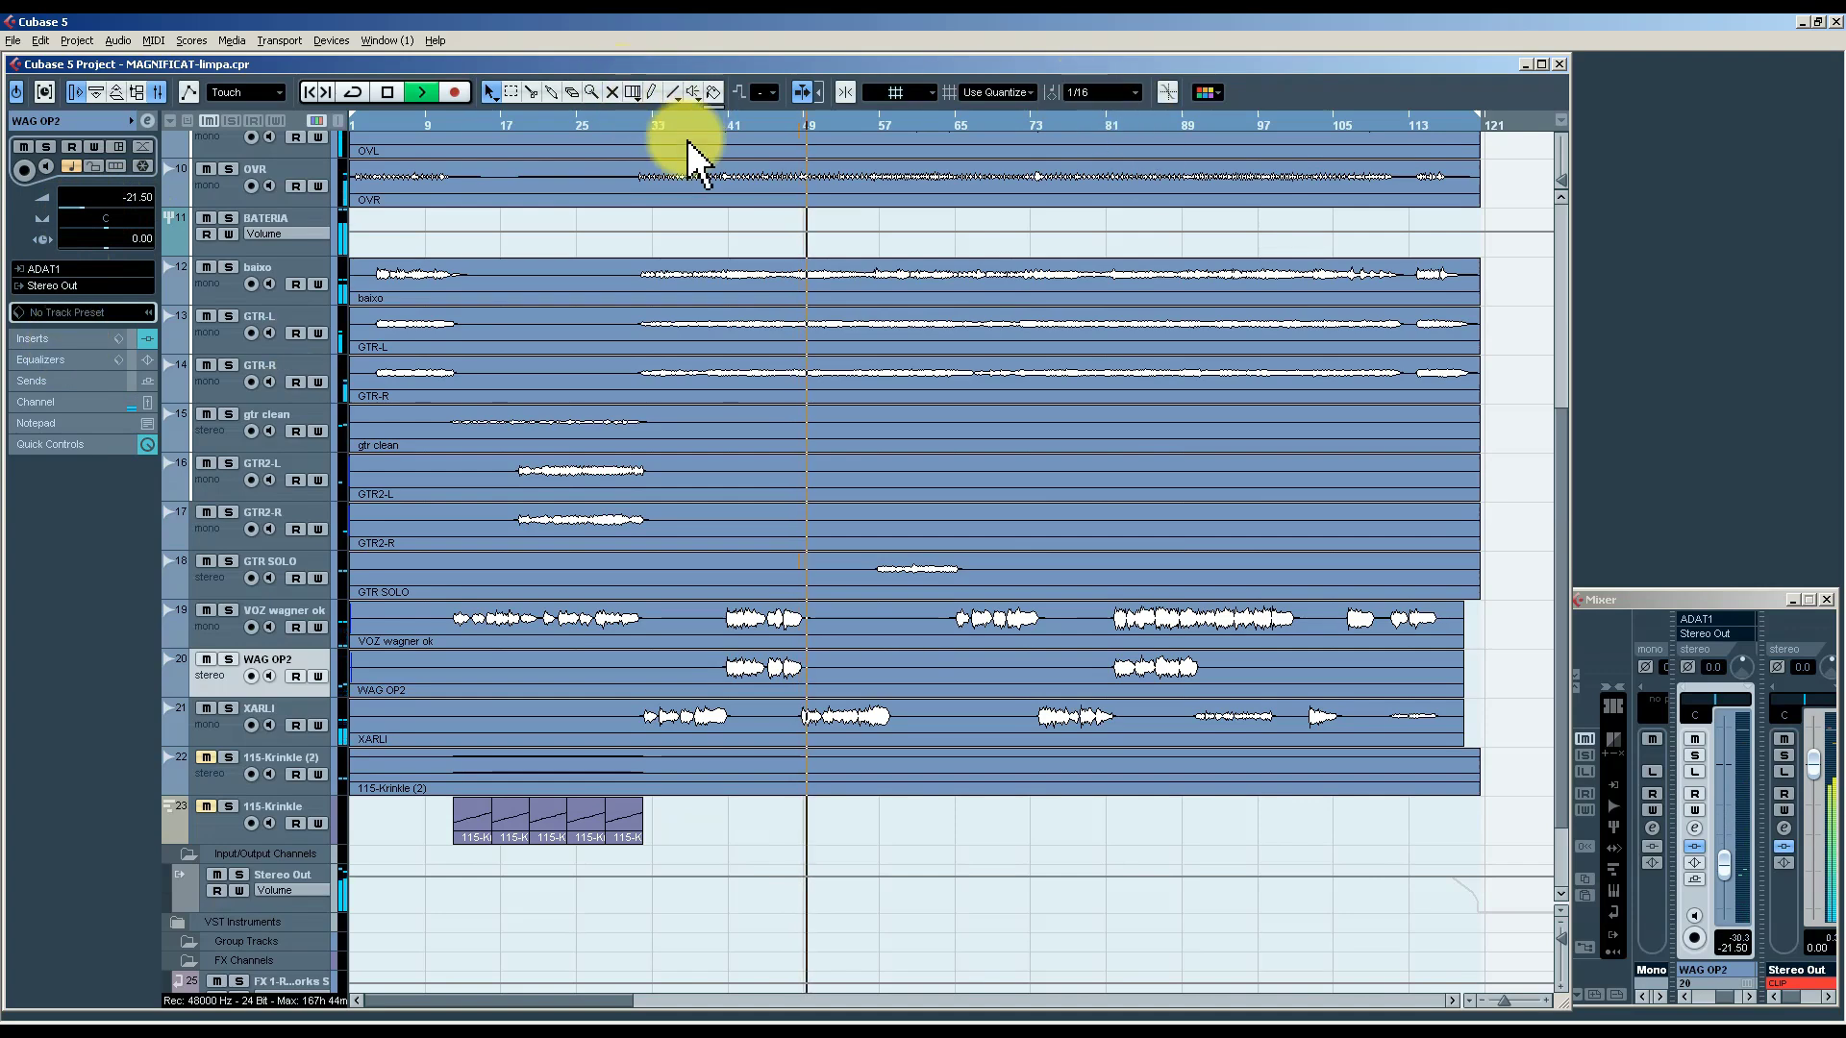
Replay the passage to check the DoubleDelay insert on vocal track 20, and raise the track's volume to -18.75.
{"action": "left_click", "coordinate": [721, 125]}
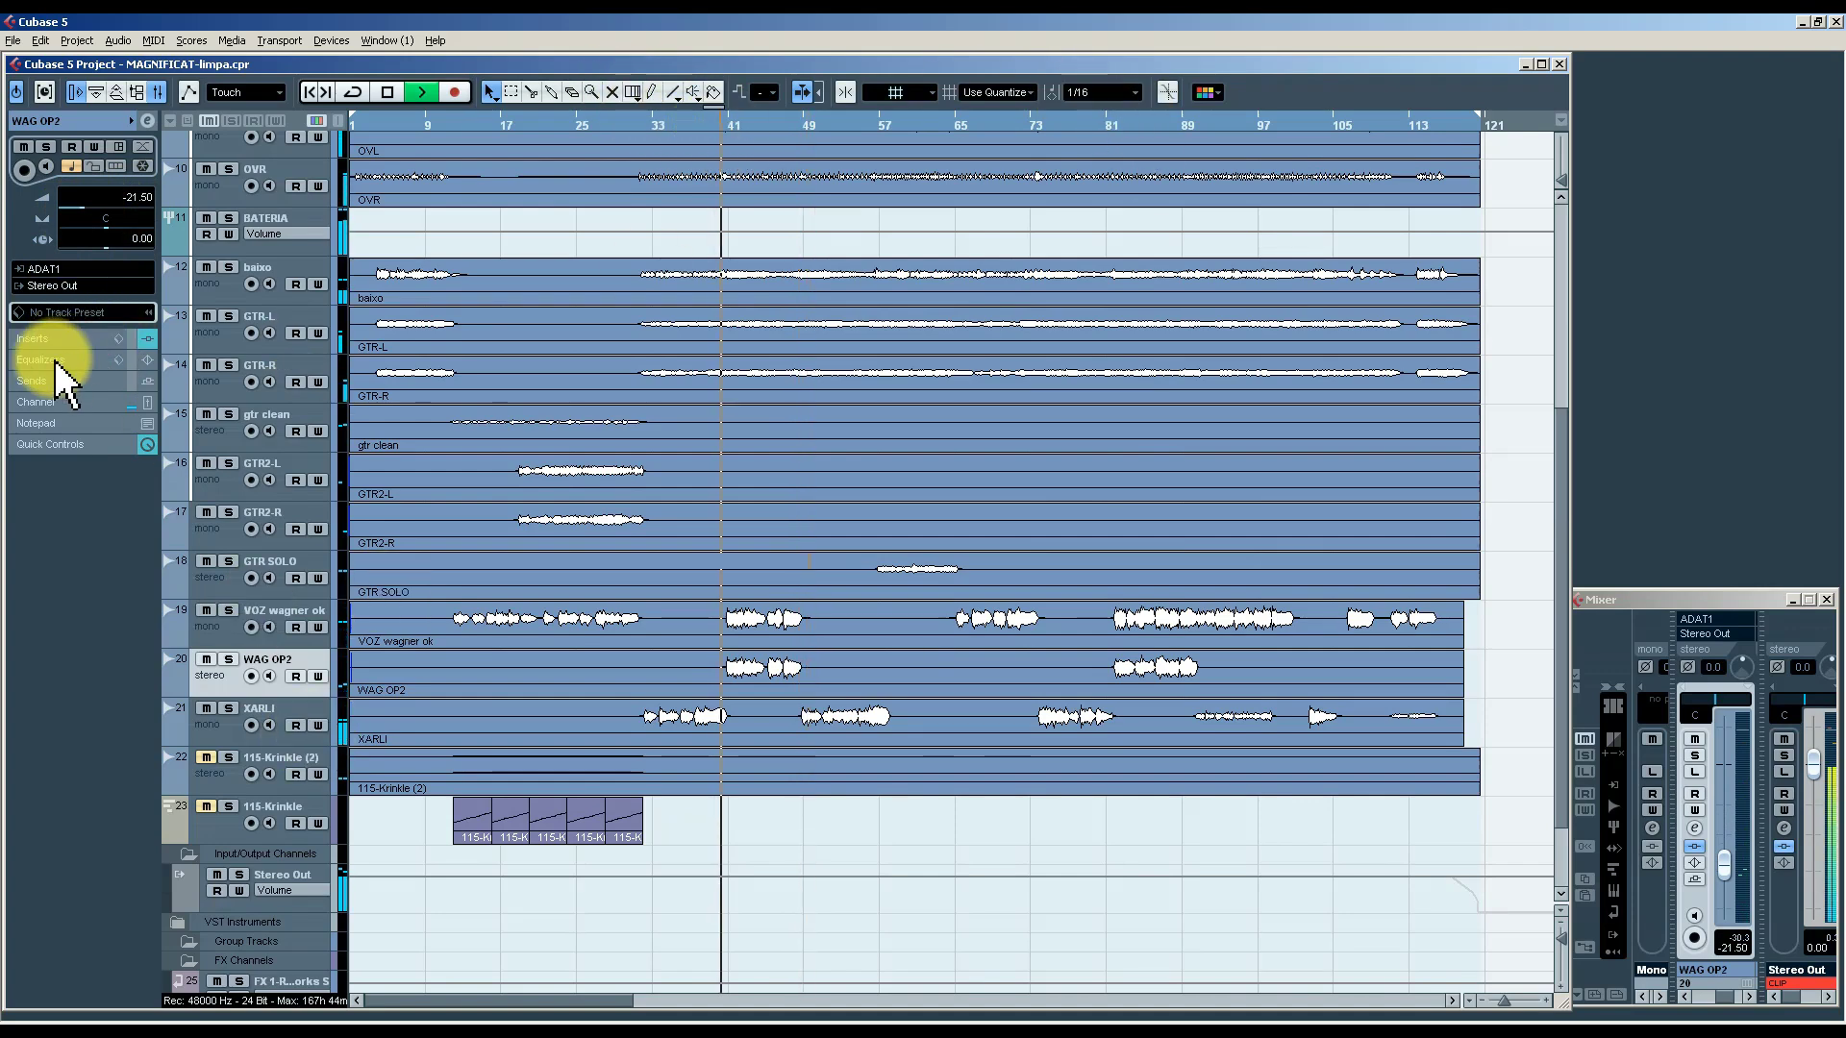
{"action": "left_click", "coordinate": [81, 340]}
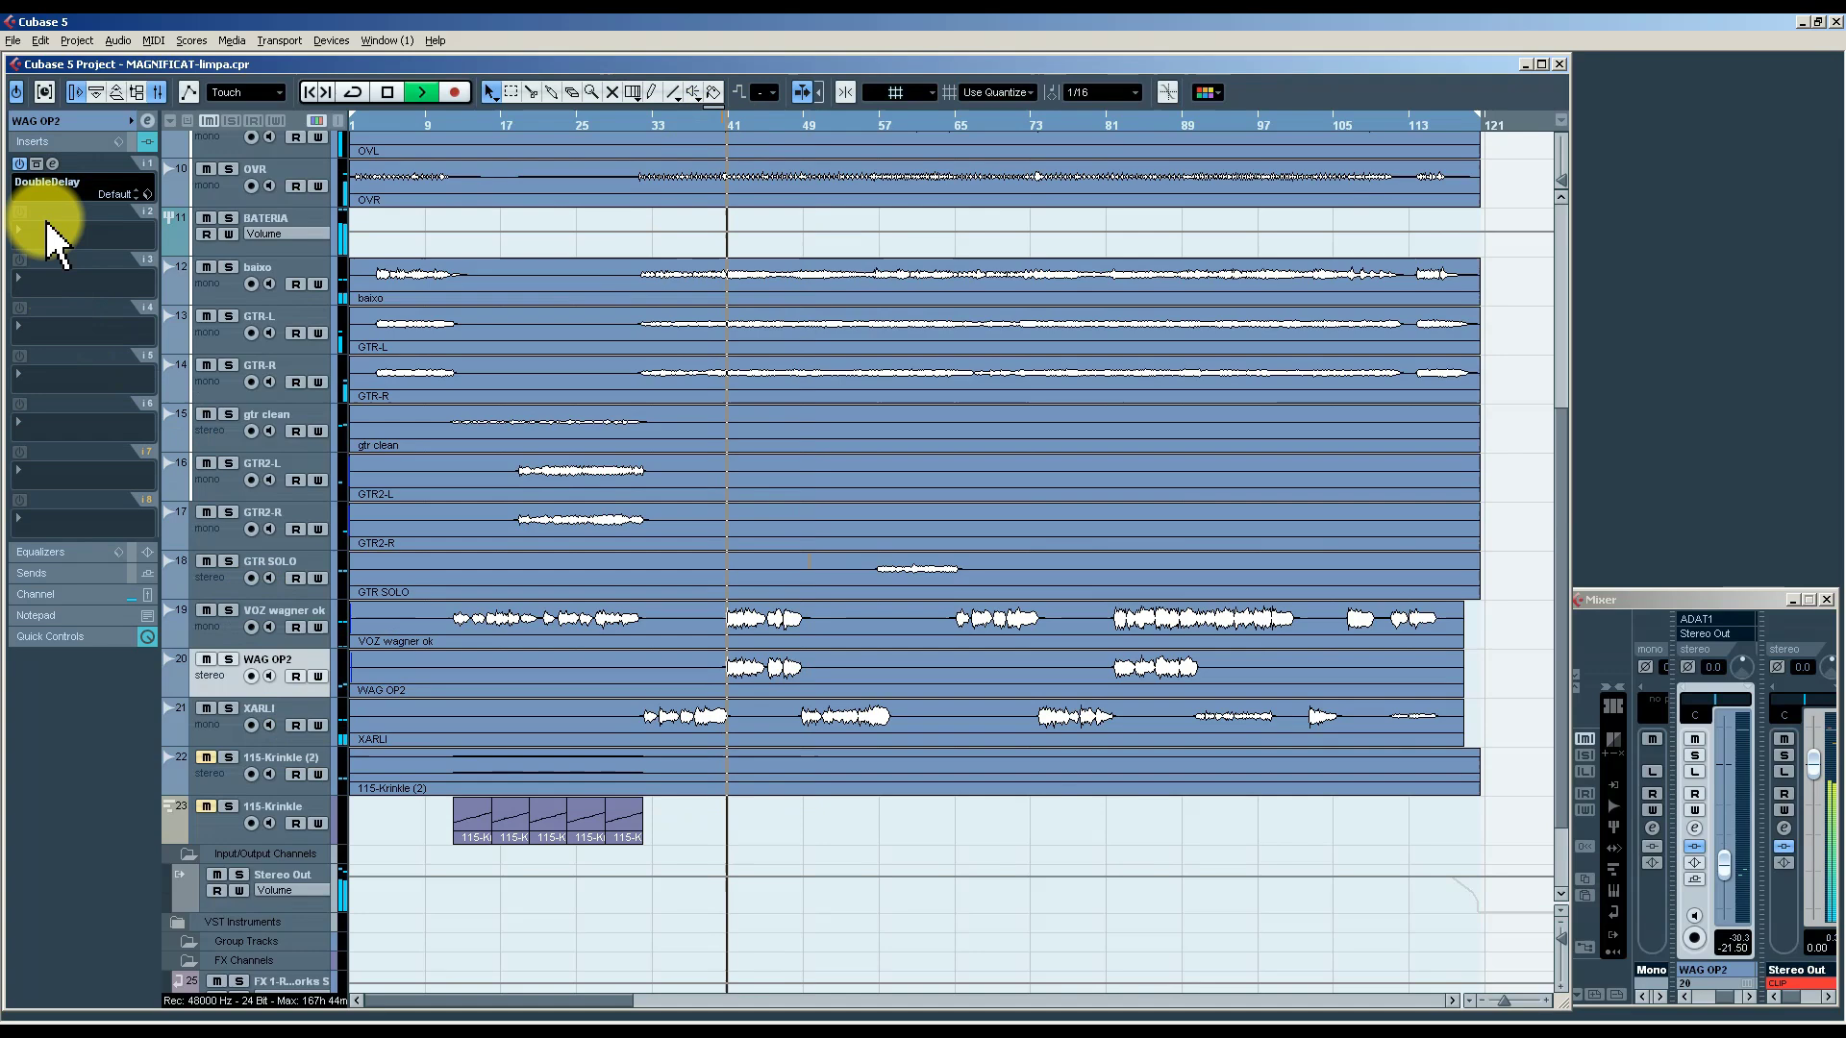
{"action": "left_click", "coordinate": [54, 165]}
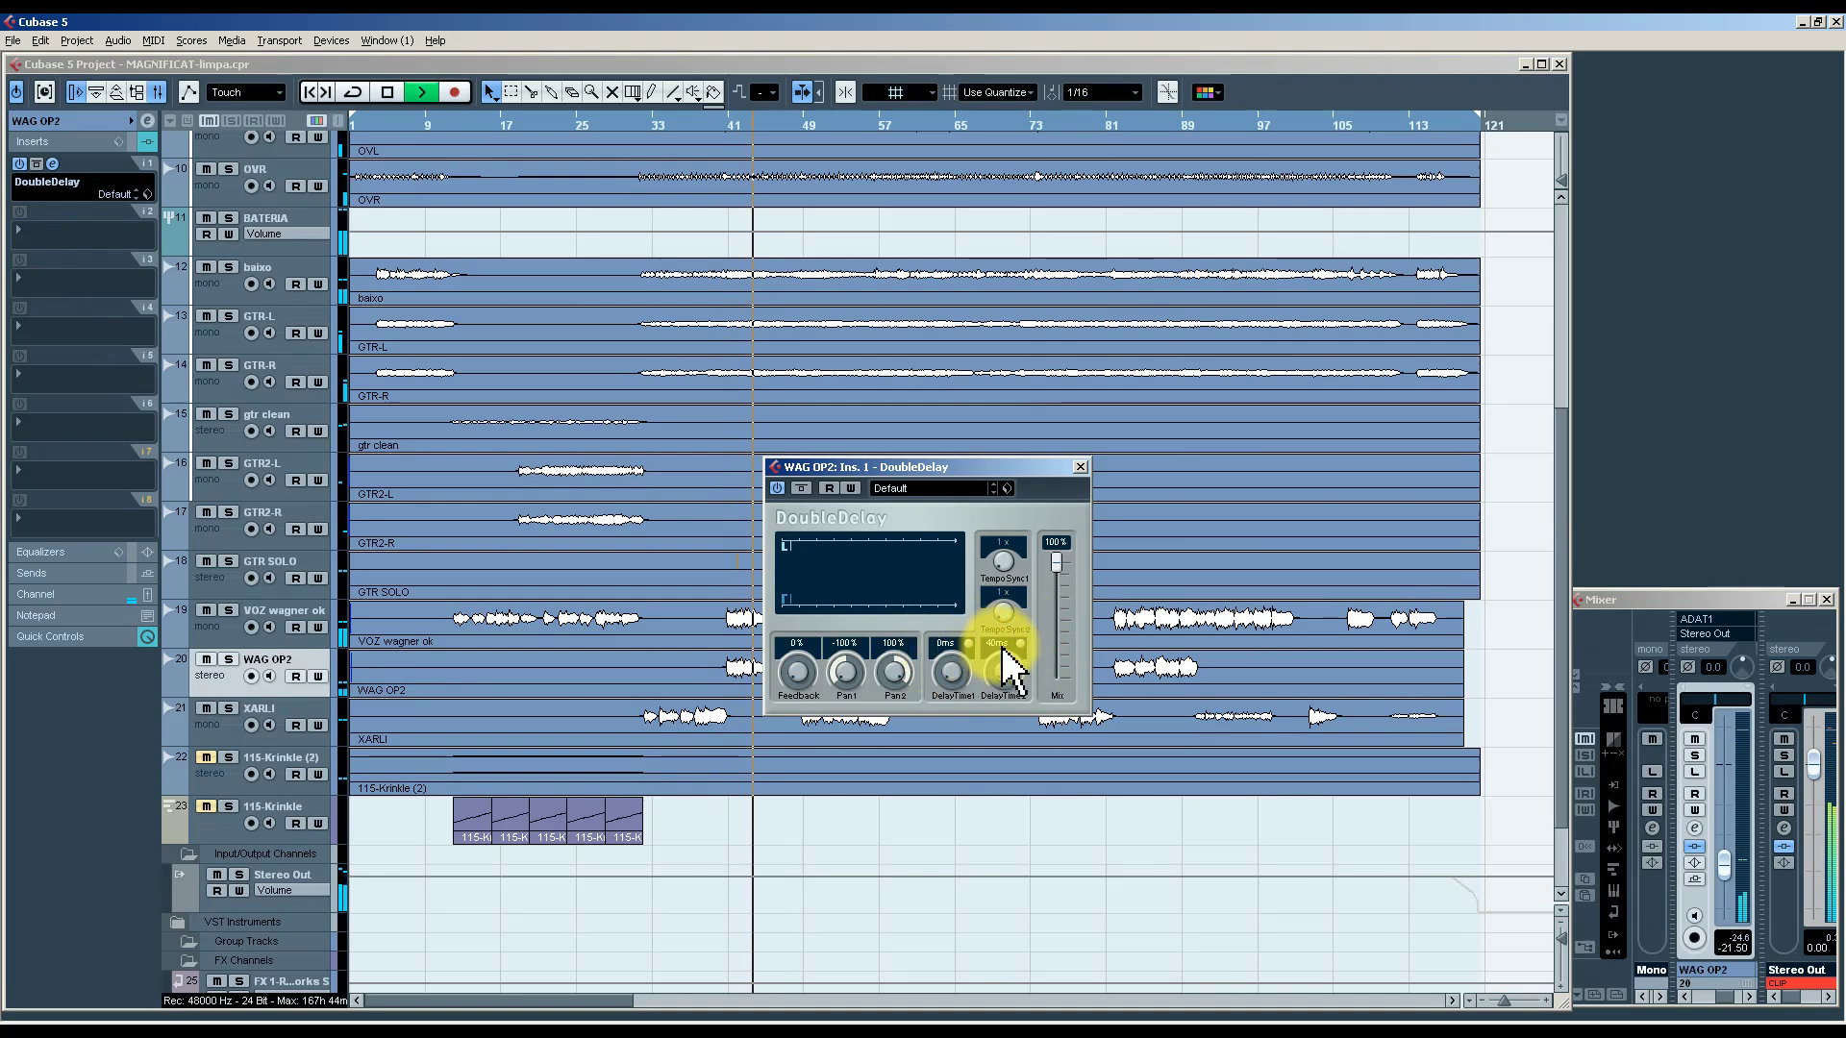
{"action": "left_click", "coordinate": [1080, 468]}
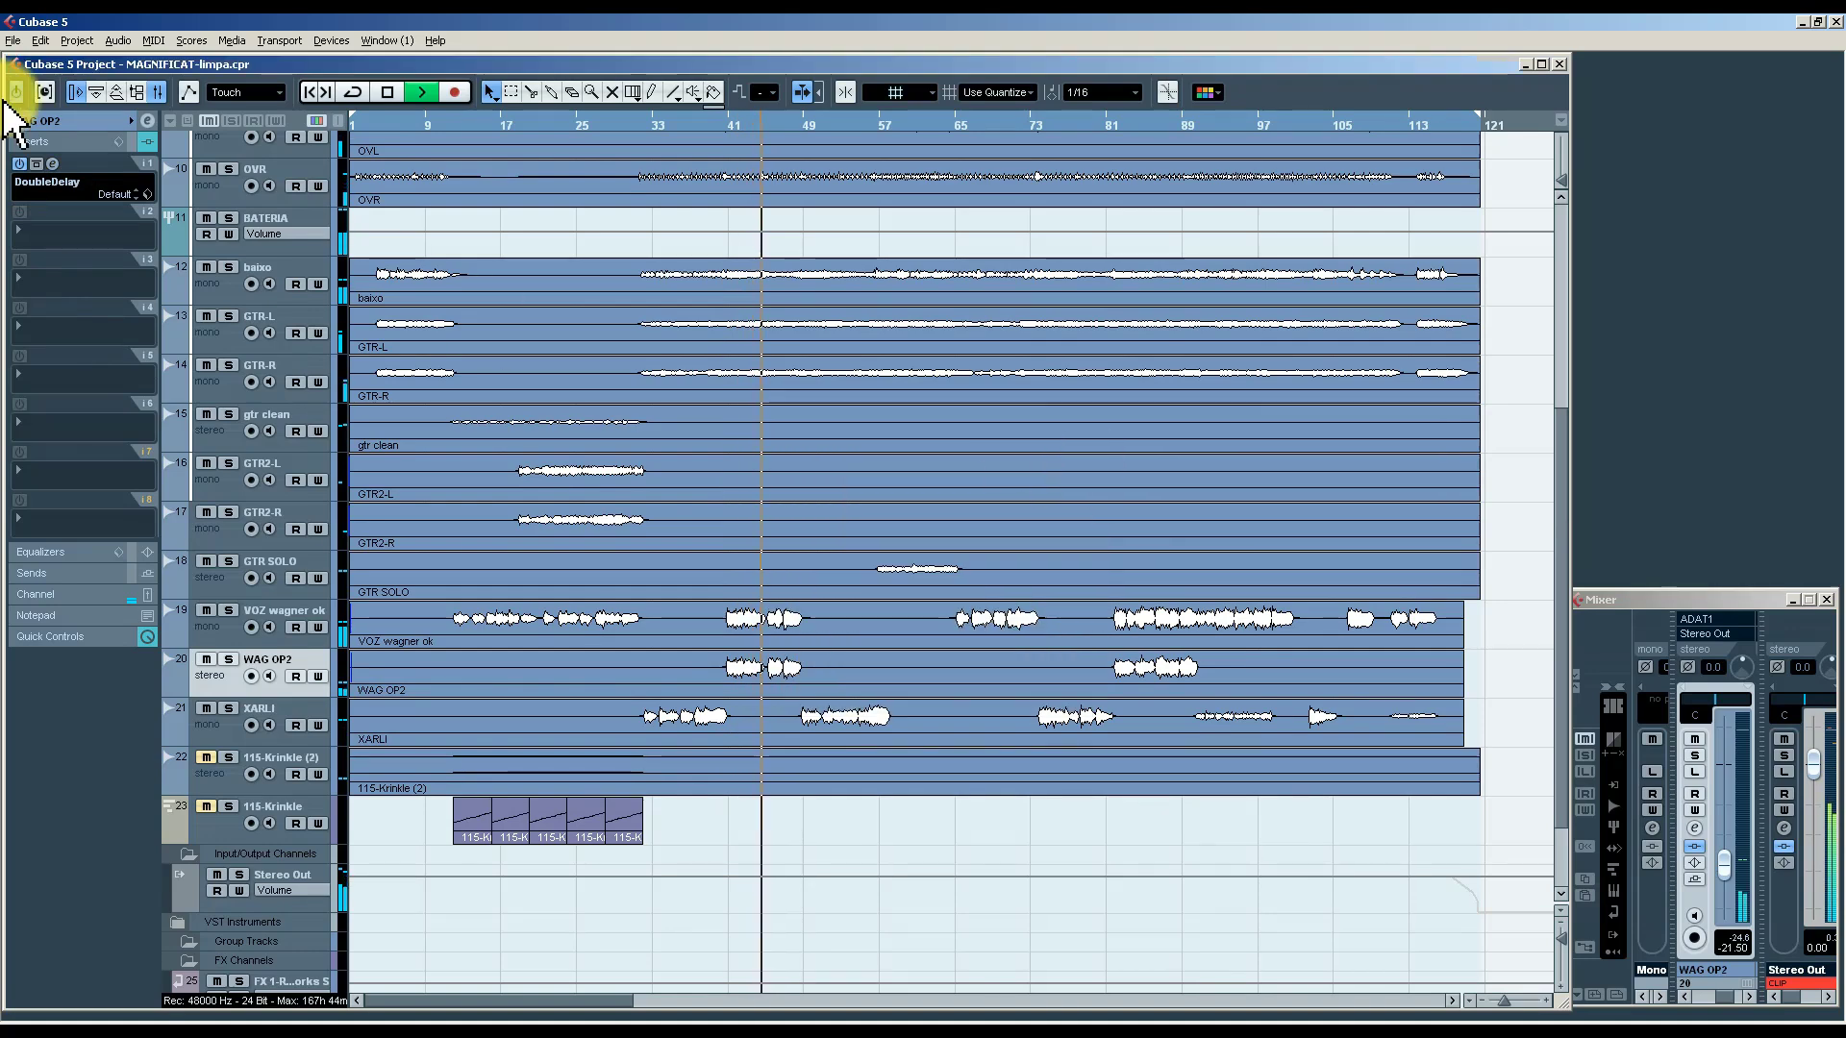
{"action": "left_click", "coordinate": [77, 136]}
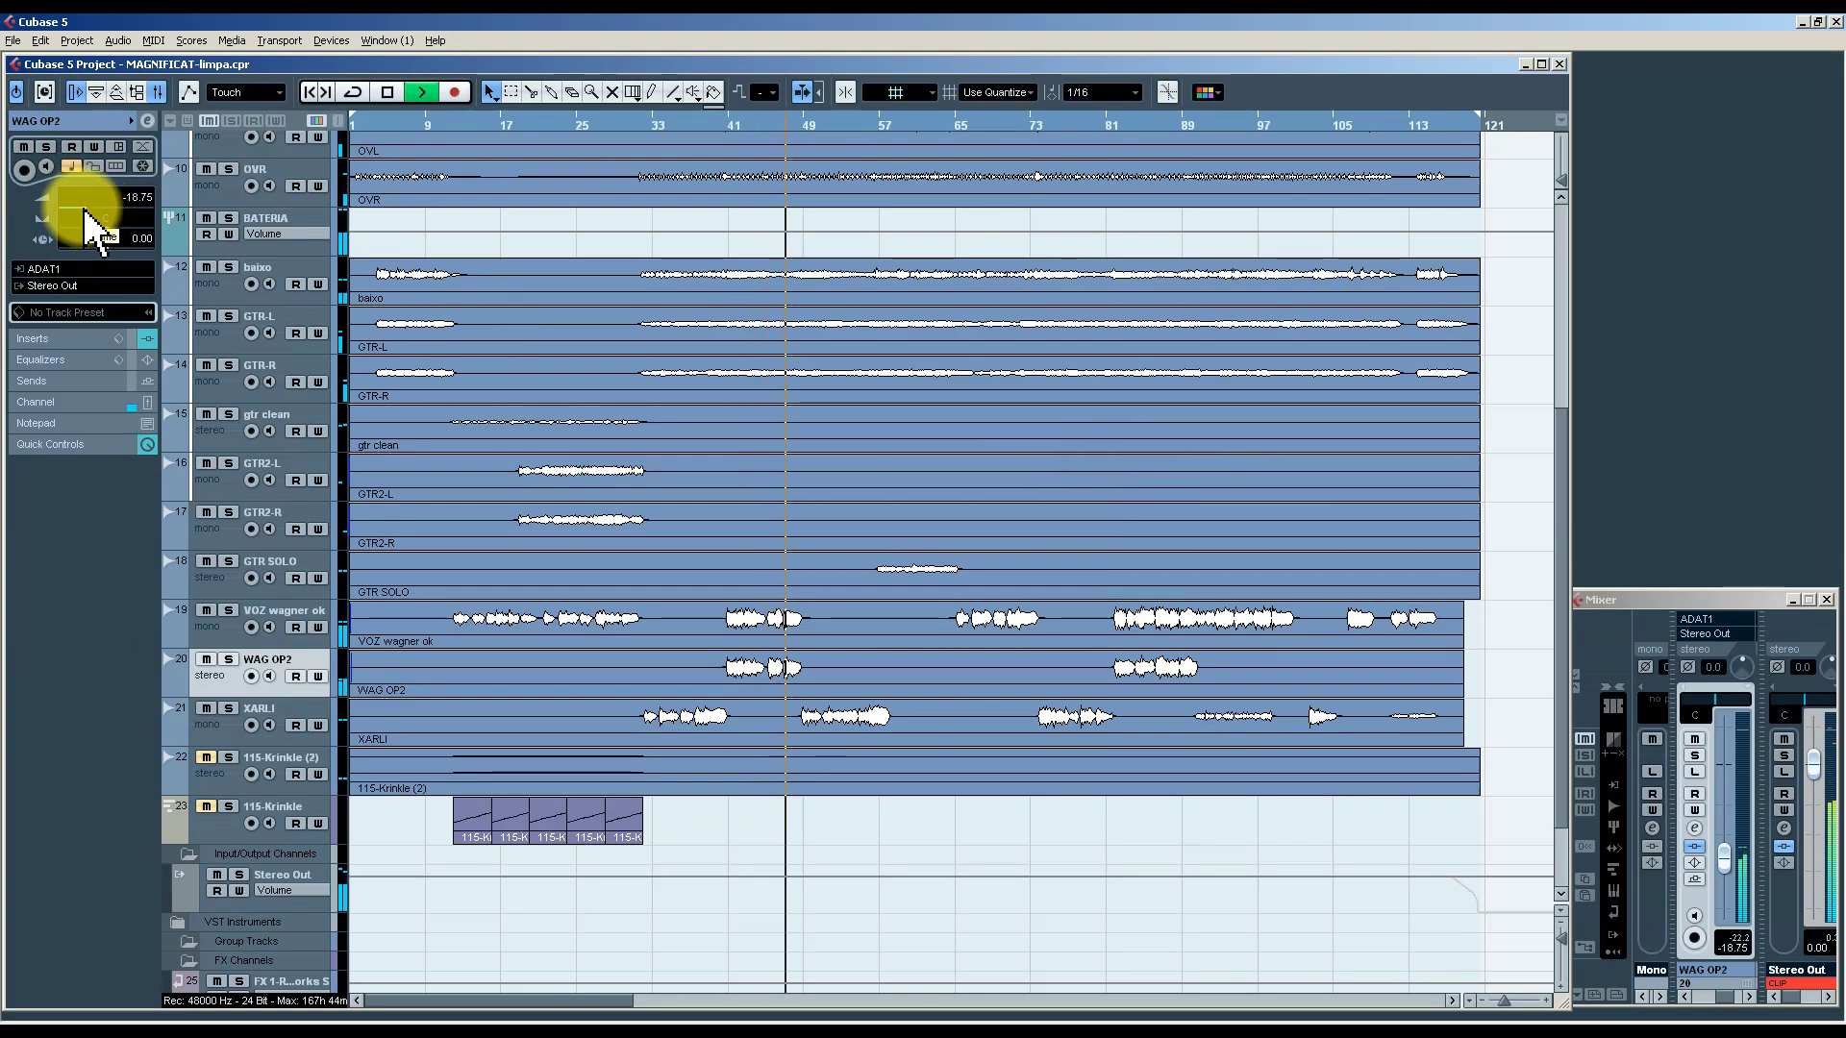
{"action": "left_click_drag", "start_coordinate": [84, 209], "coordinate": [85, 211]}
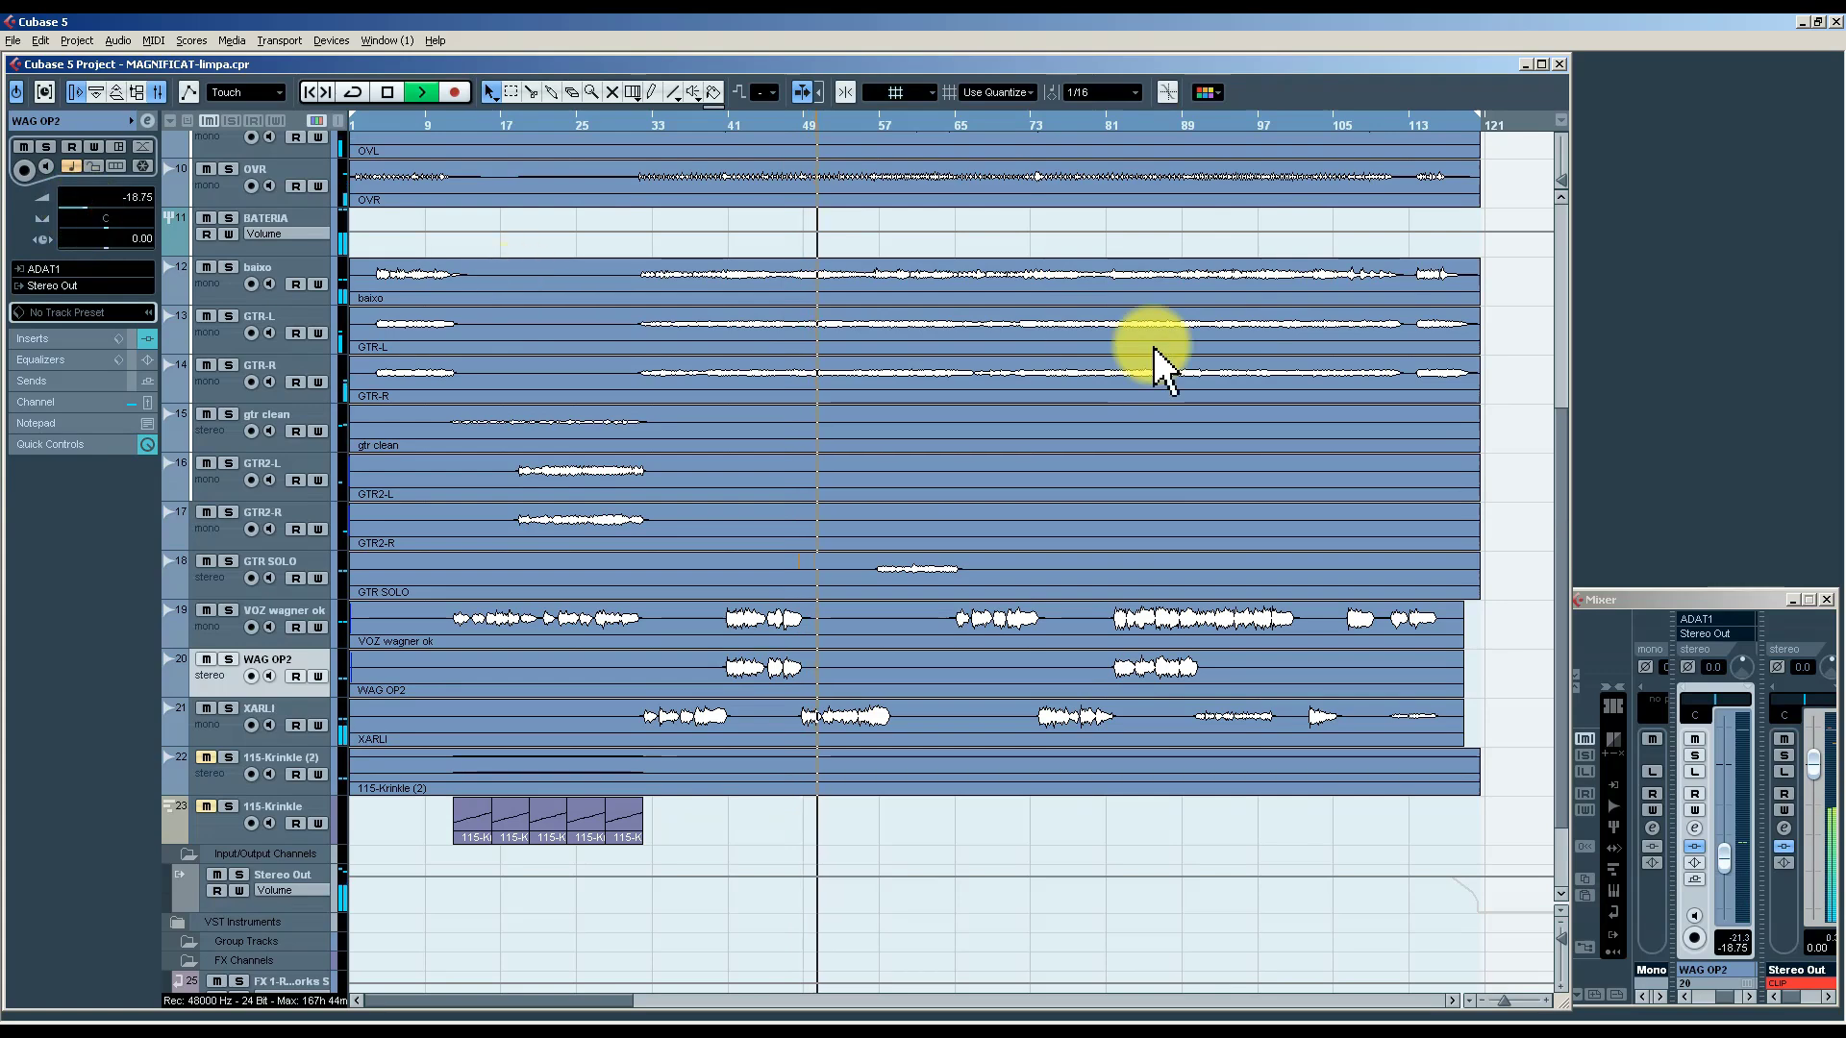
Set vocal track 21's volume to -5.93 during playback and check its channel settings.
{"action": "left_click", "coordinate": [227, 737]}
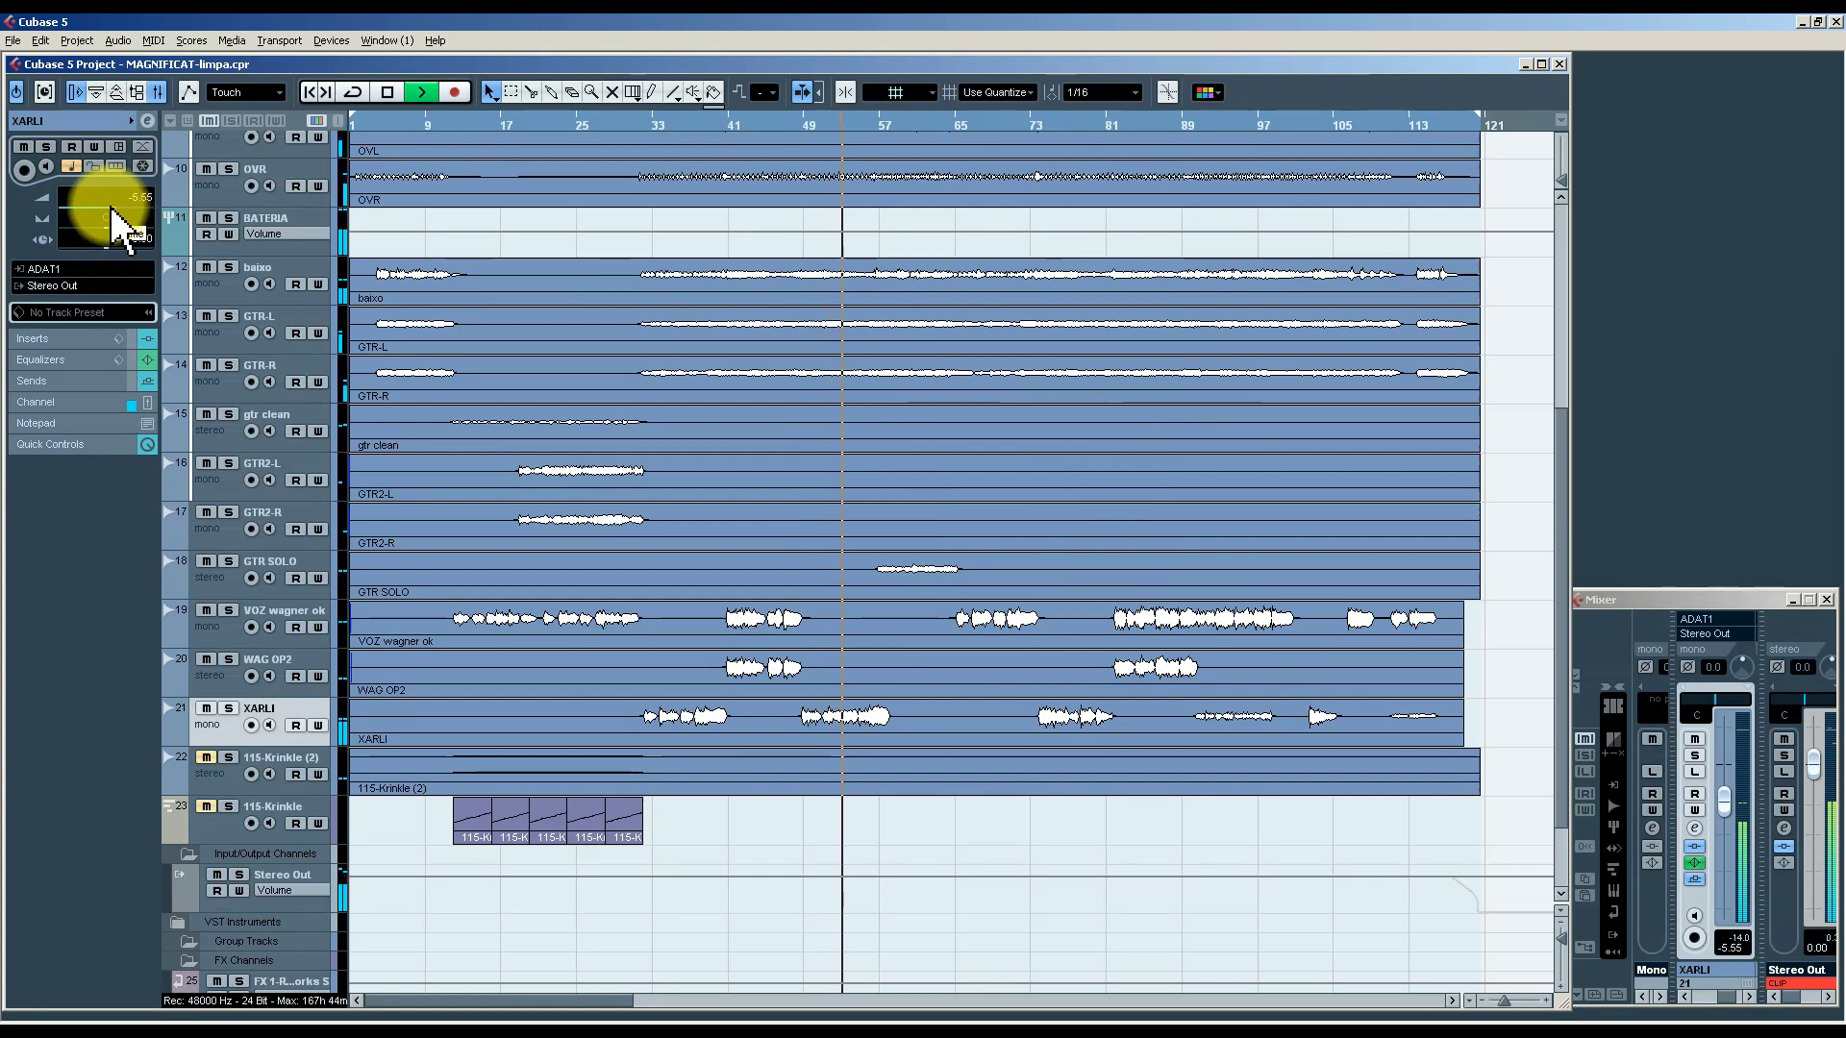
{"action": "left_click", "coordinate": [227, 639]}
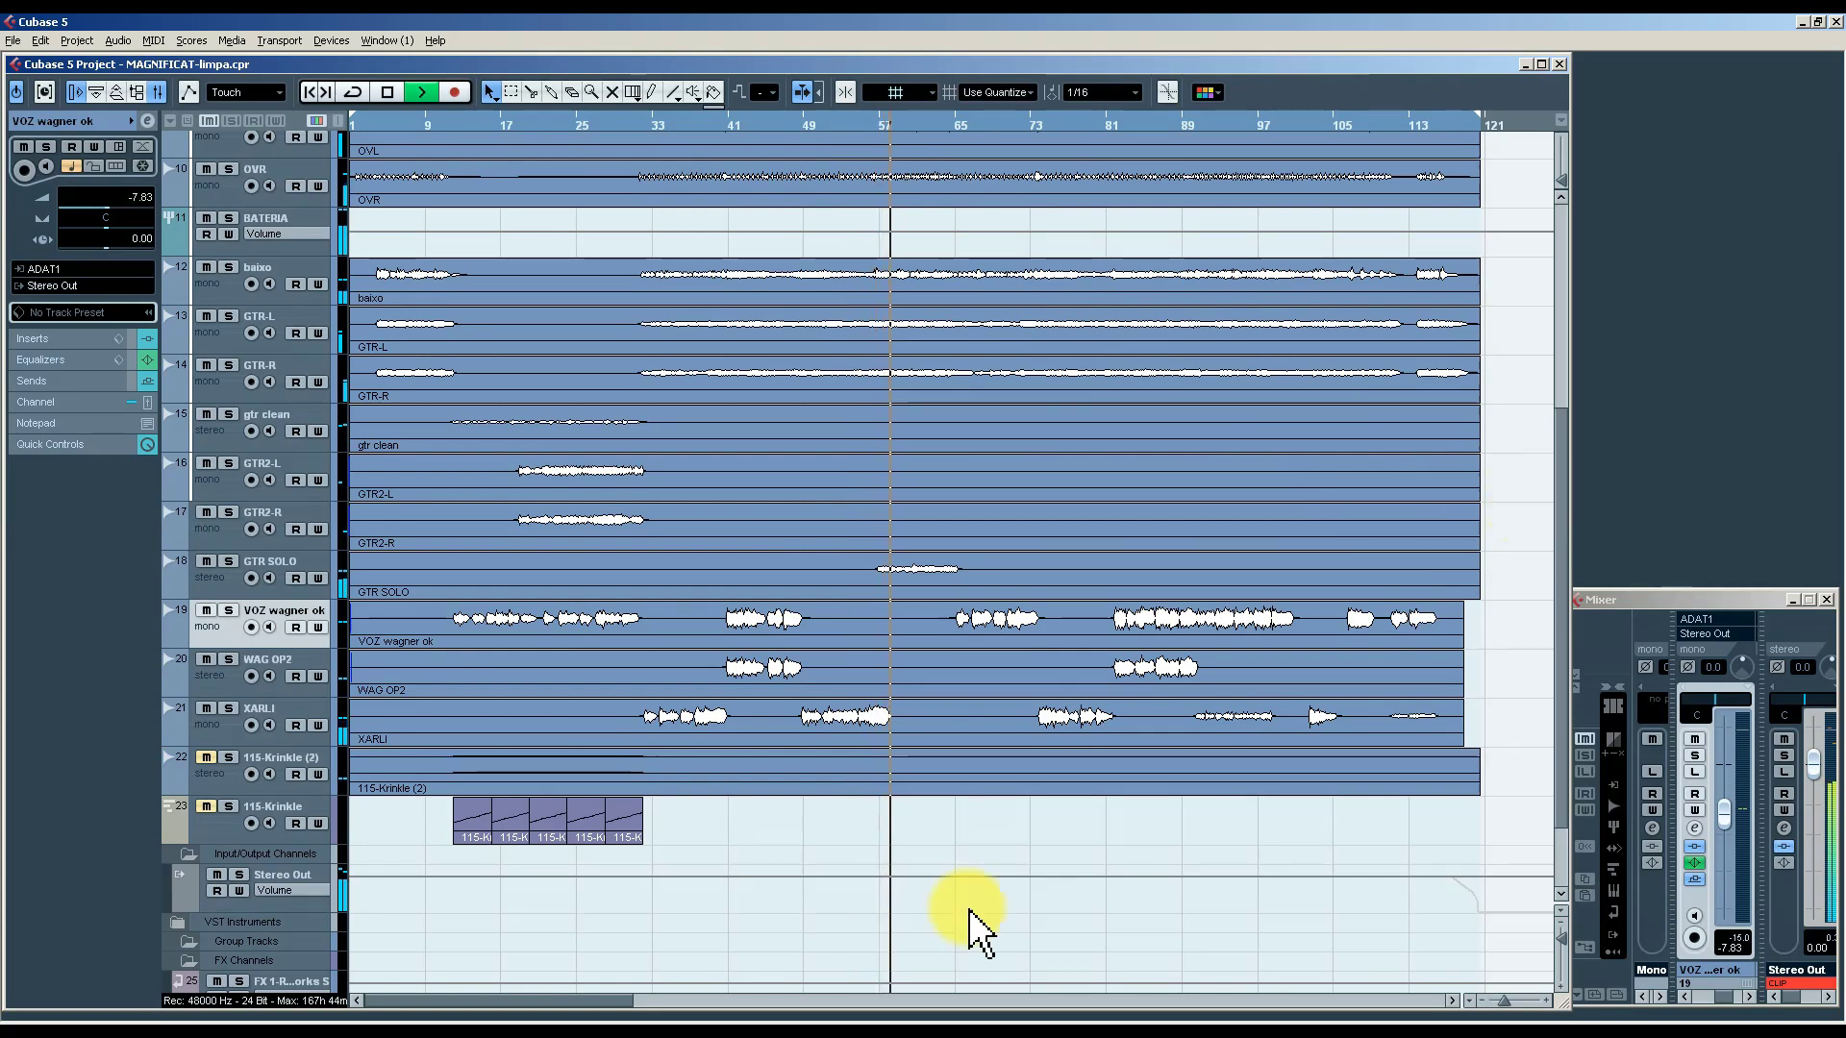
{"action": "left_click", "coordinate": [226, 736]}
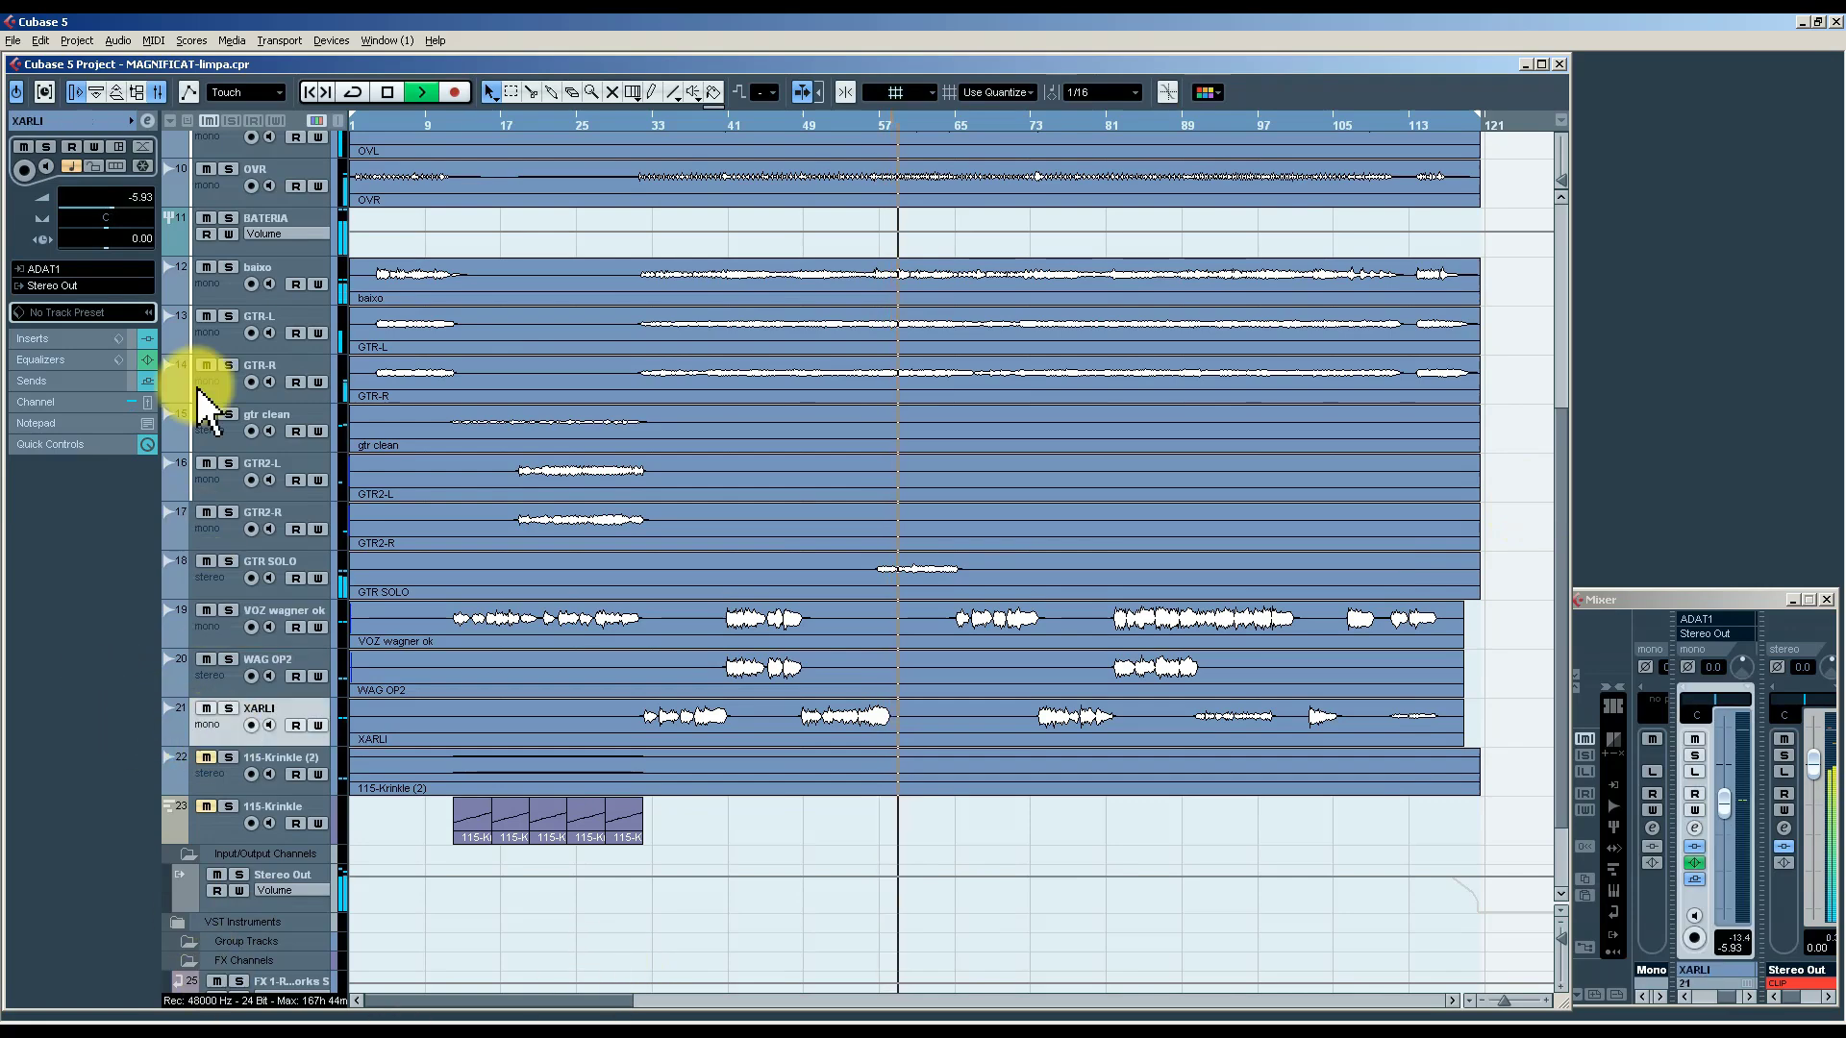
{"action": "left_click", "coordinate": [147, 121]}
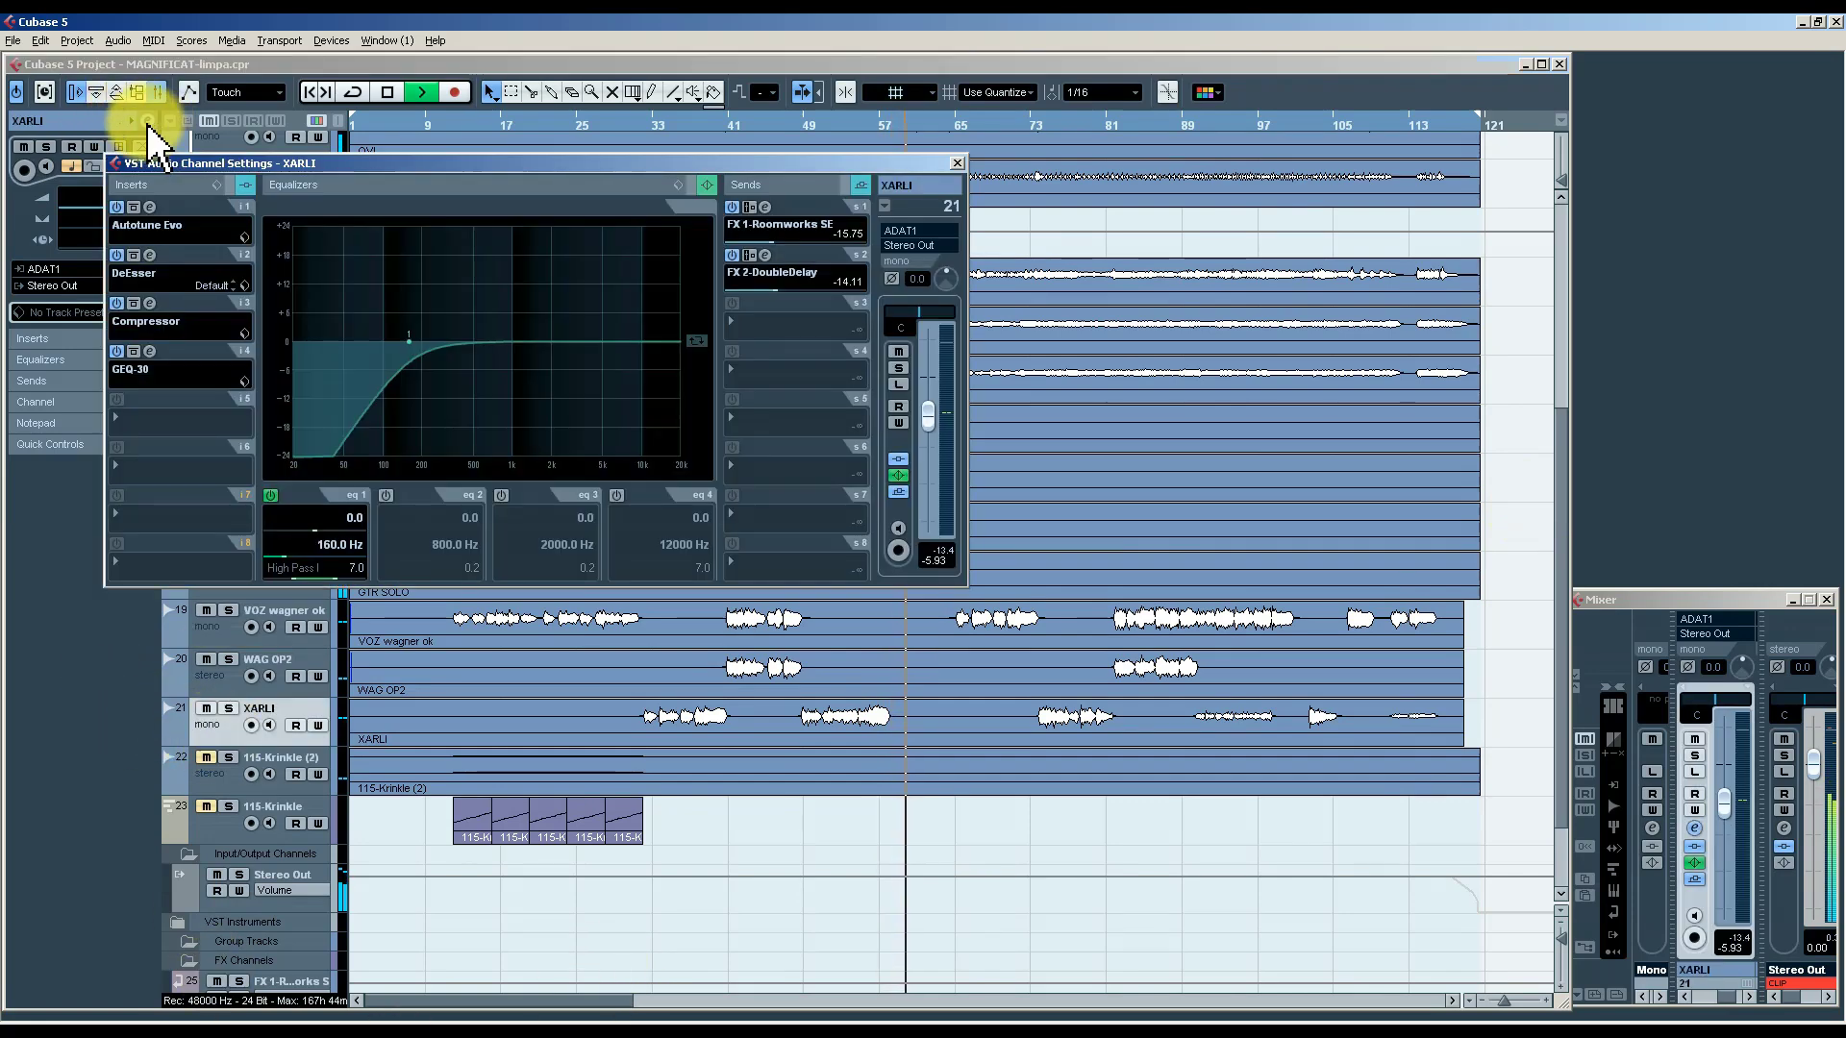
{"action": "left_click", "coordinate": [147, 122]}
Set the volume of the VOZ vocal track to -6.22 during playback.
{"action": "scroll", "coordinate": [1532, 664], "scroll_direction": "up", "scroll_amount": 5}
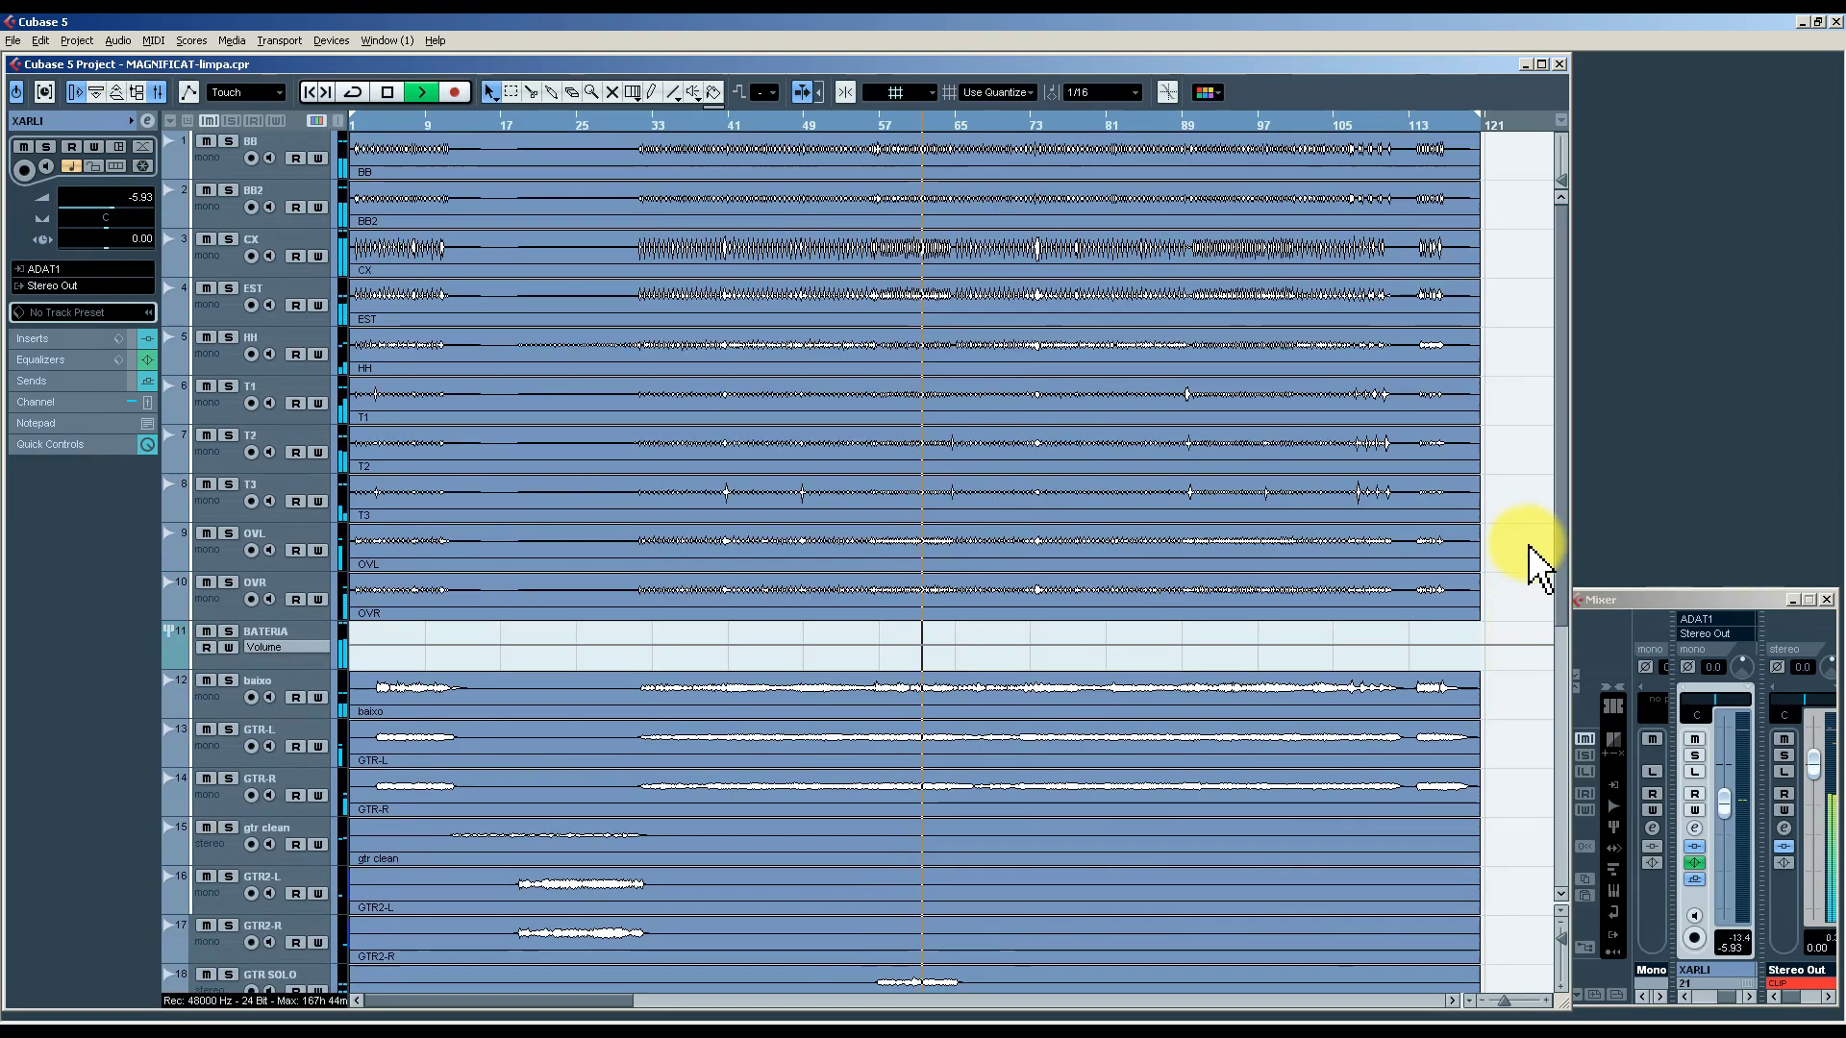
{"action": "scroll", "coordinate": [1529, 549], "scroll_direction": "down", "scroll_amount": 5}
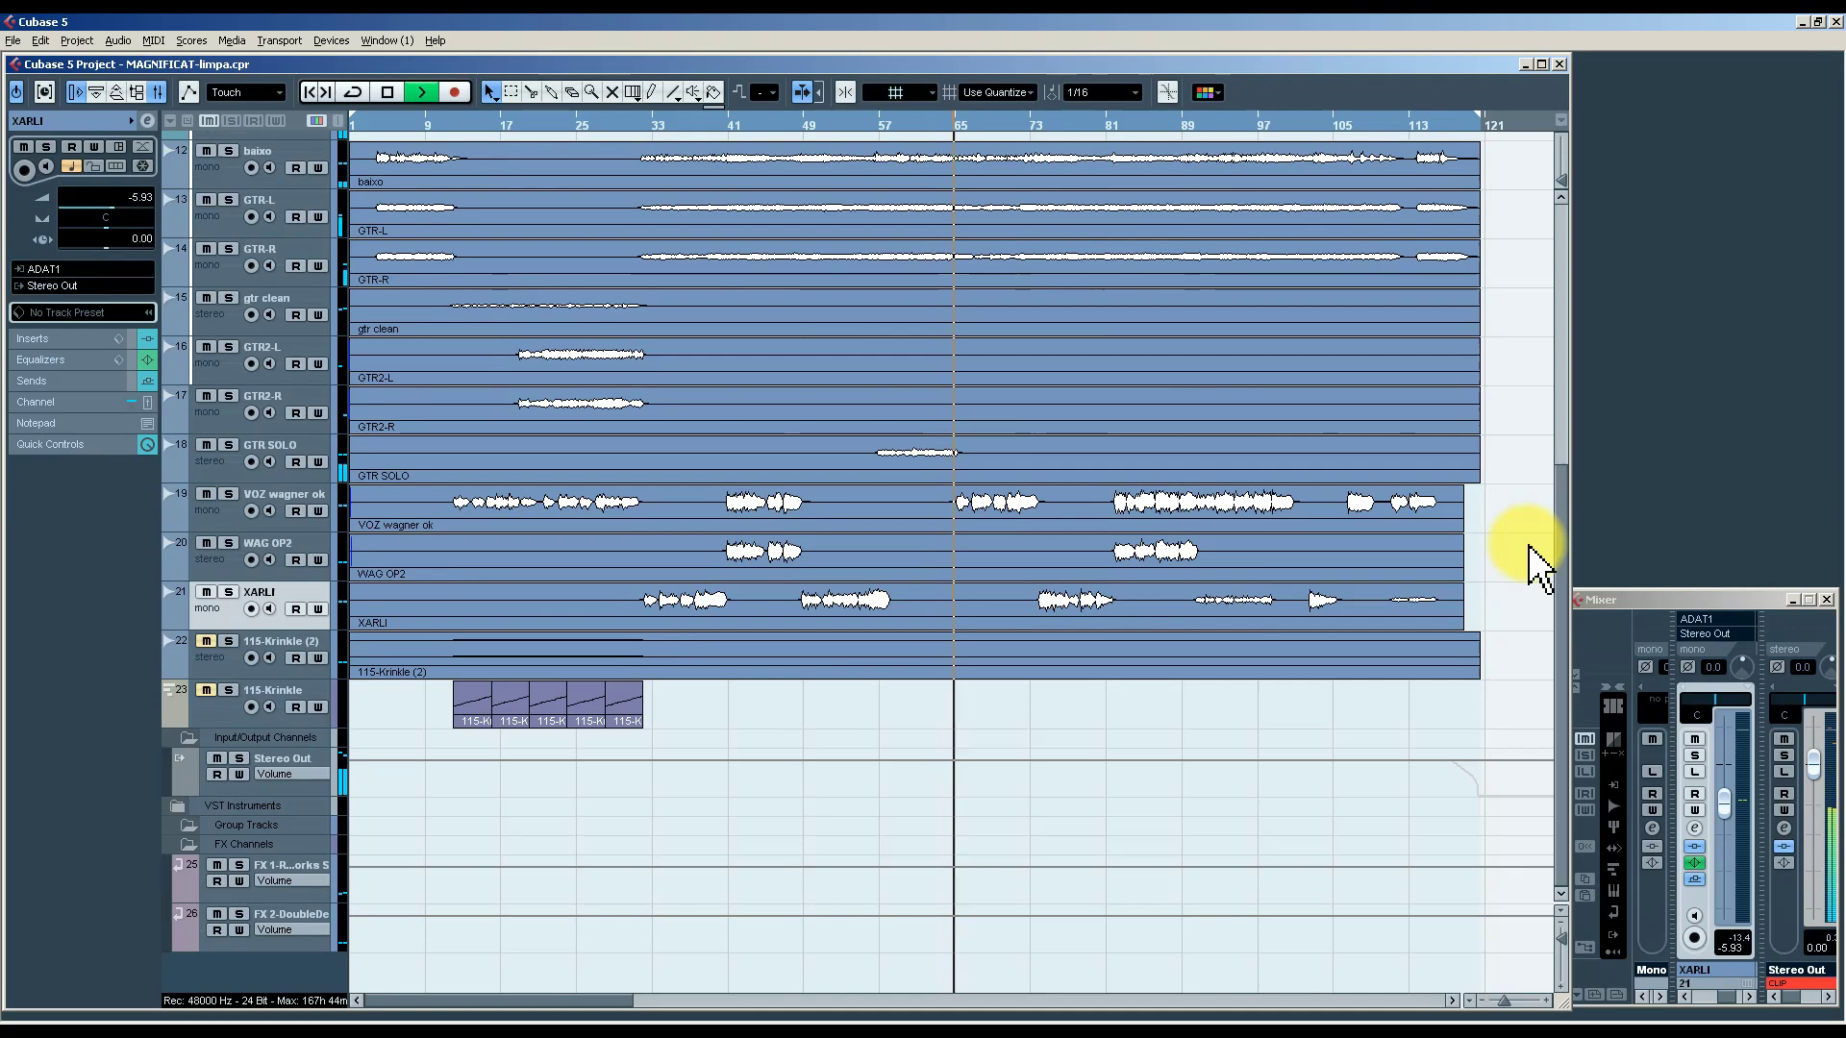
{"action": "left_click", "coordinate": [225, 508]}
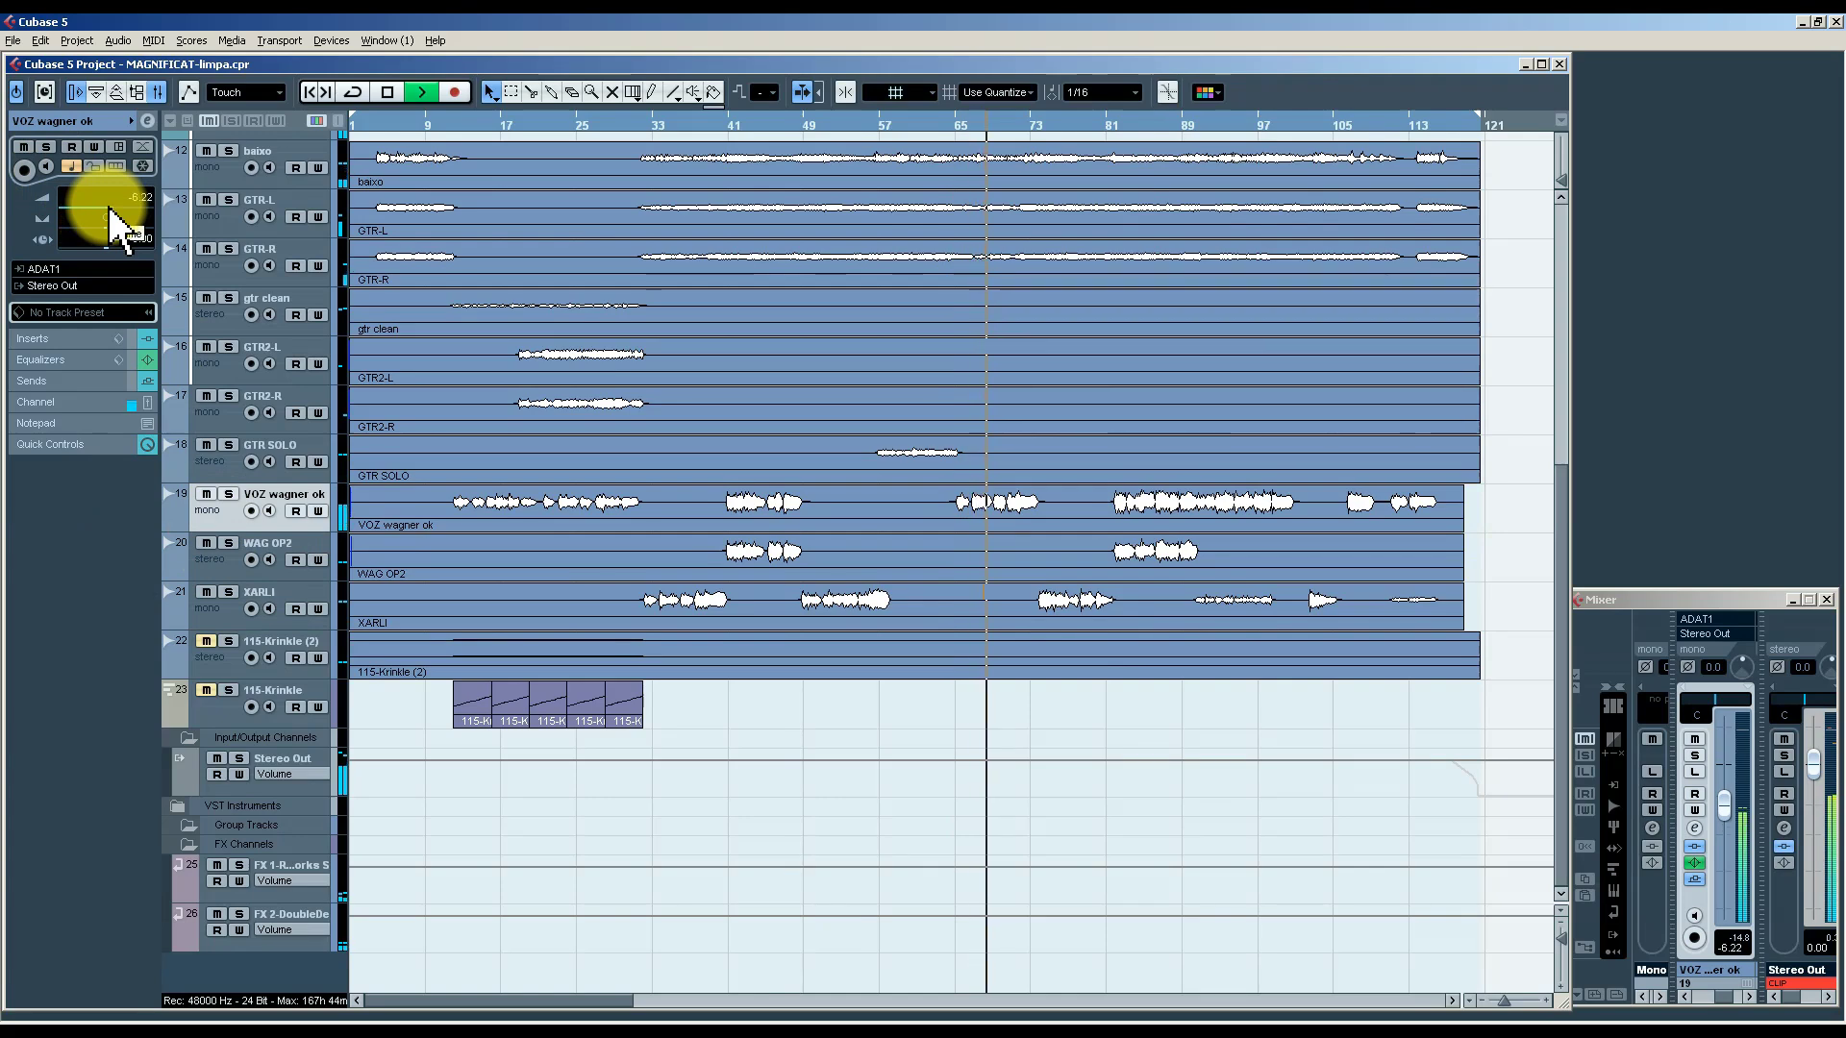
Load URS Vintage Cinema EQ Native in the first Stereo Out insert slot and set its 80, 200 and 500 bands to -2.0.
{"action": "left_click", "coordinate": [1812, 986]}
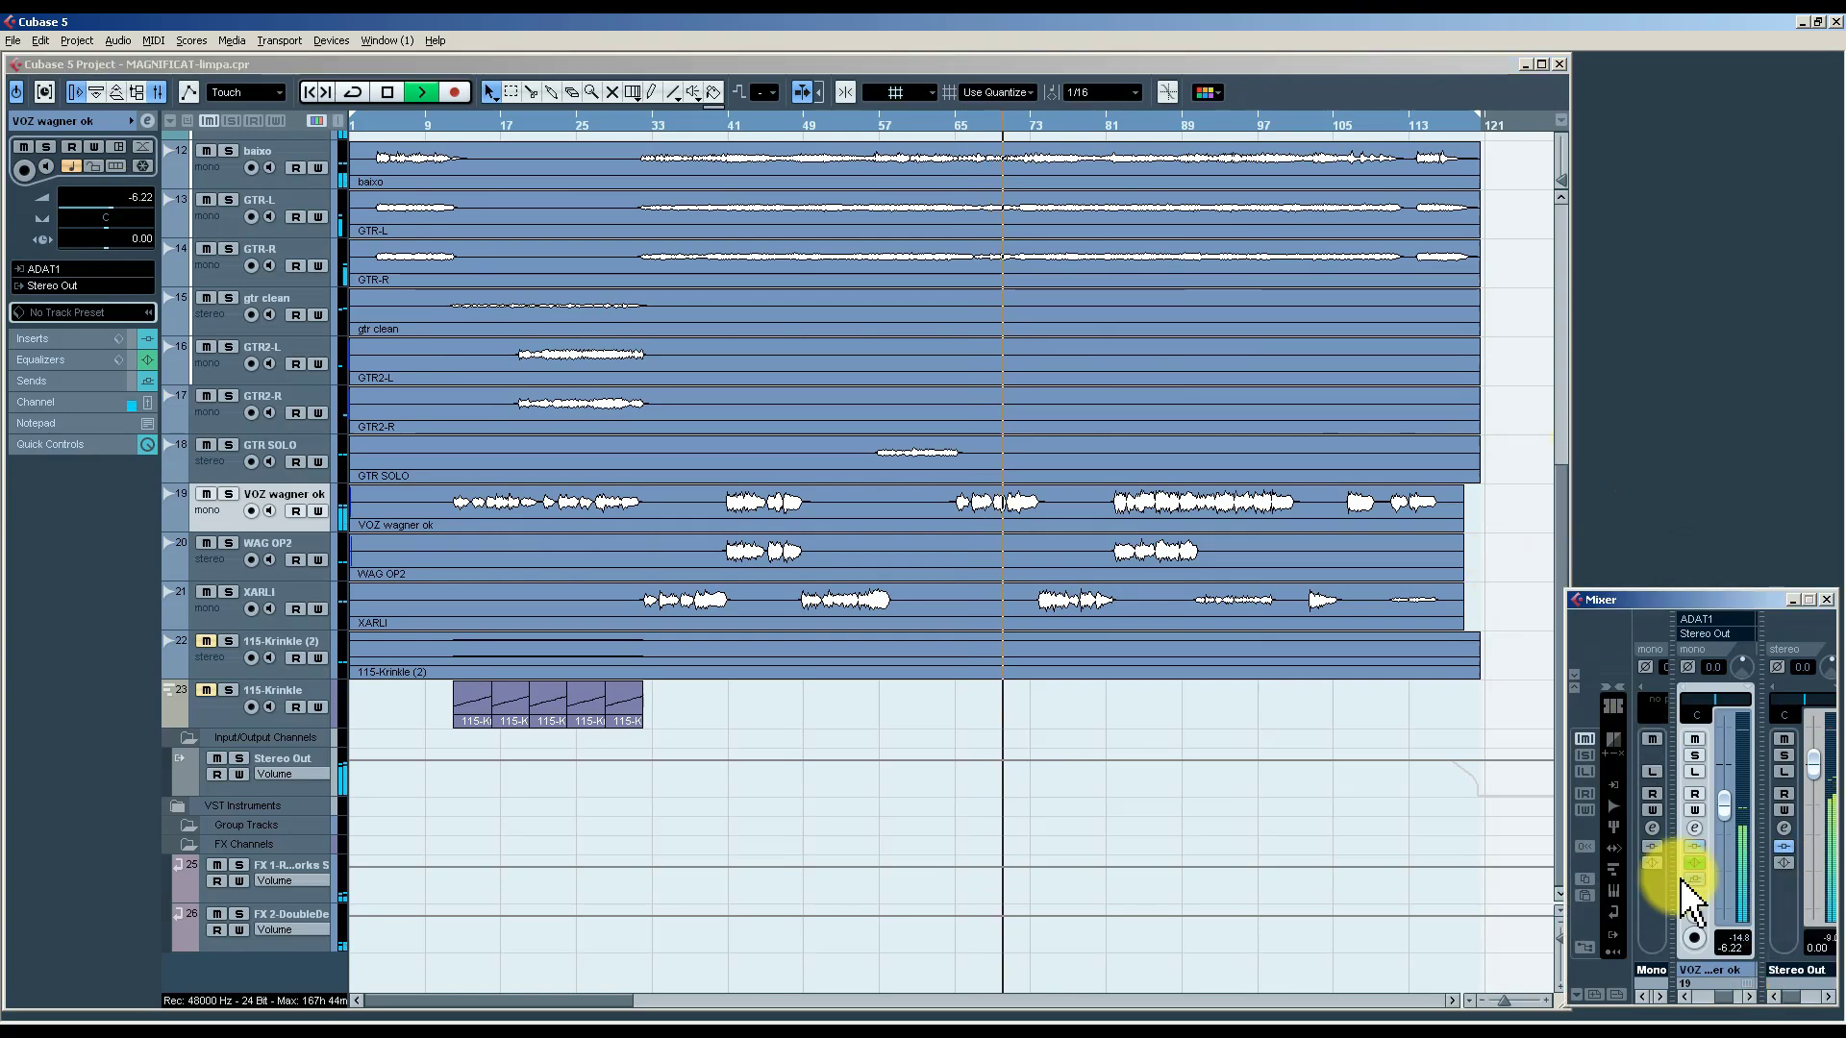
{"action": "left_click", "coordinate": [1783, 827]}
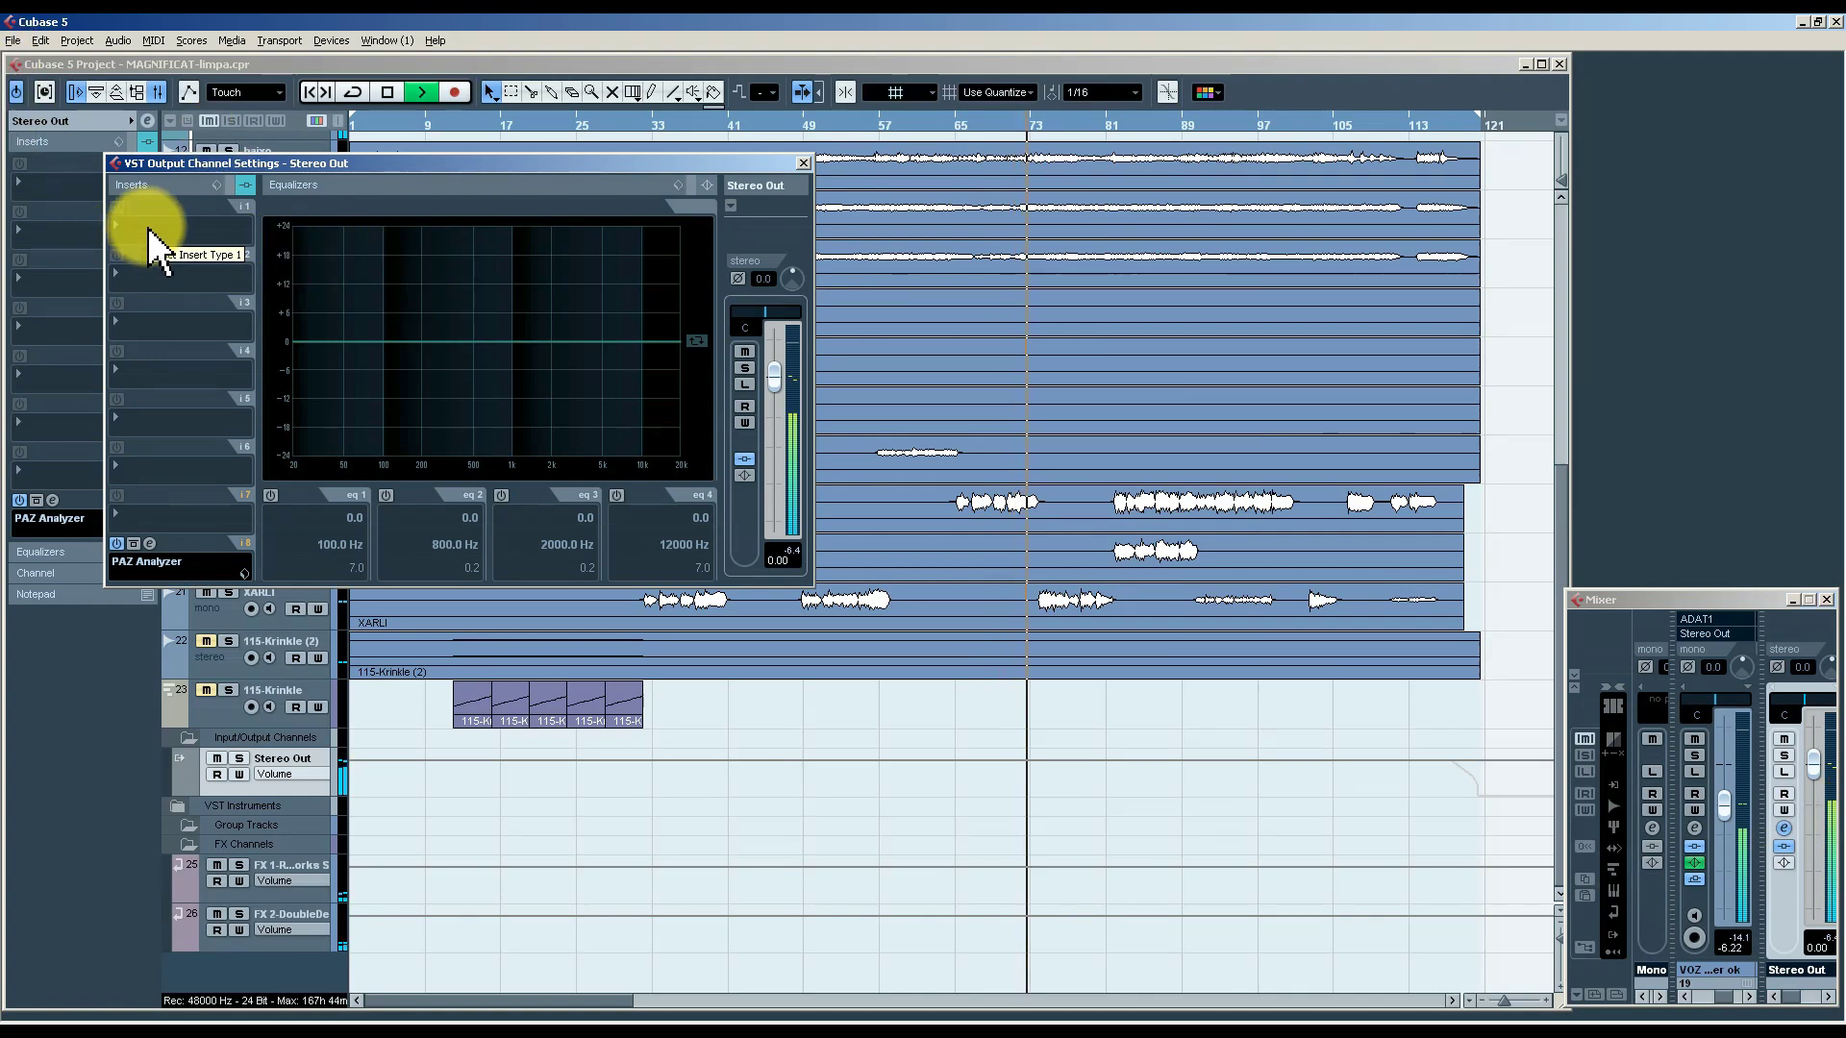
{"action": "left_click", "coordinate": [151, 240]}
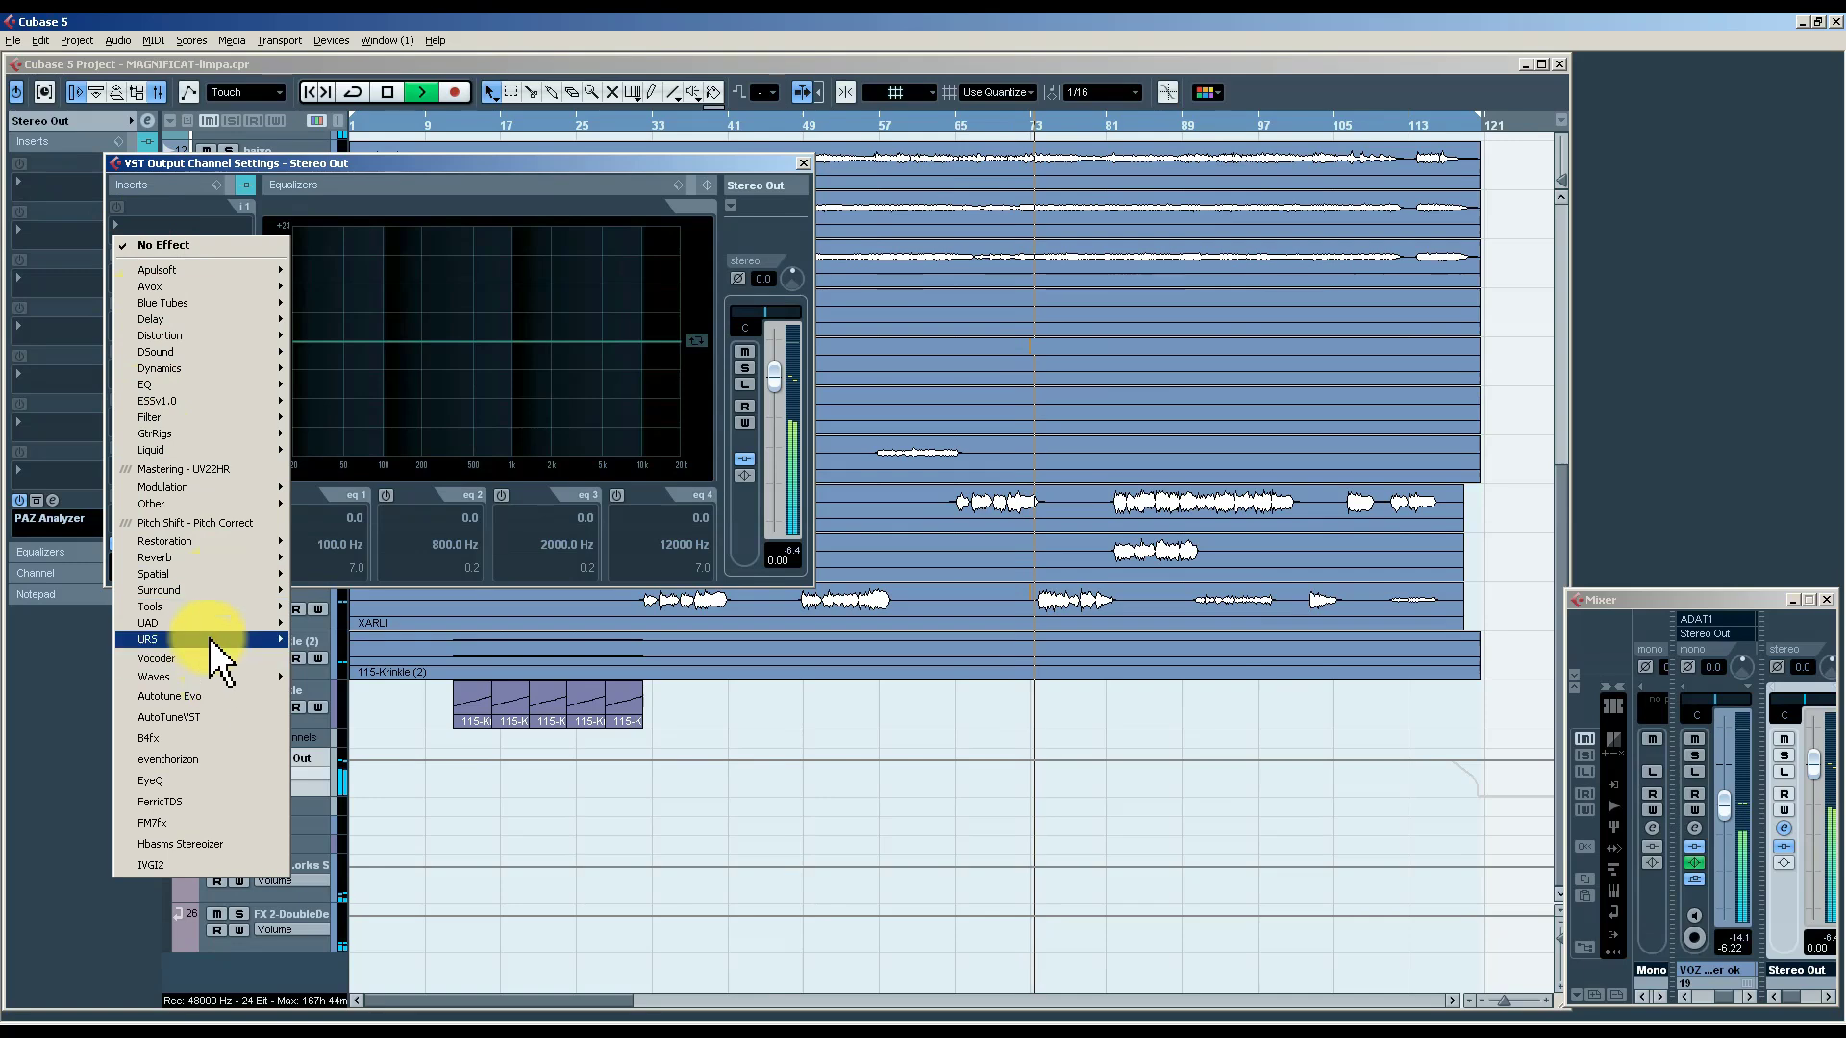
{"action": "mouse_move", "coordinate": [214, 646]}
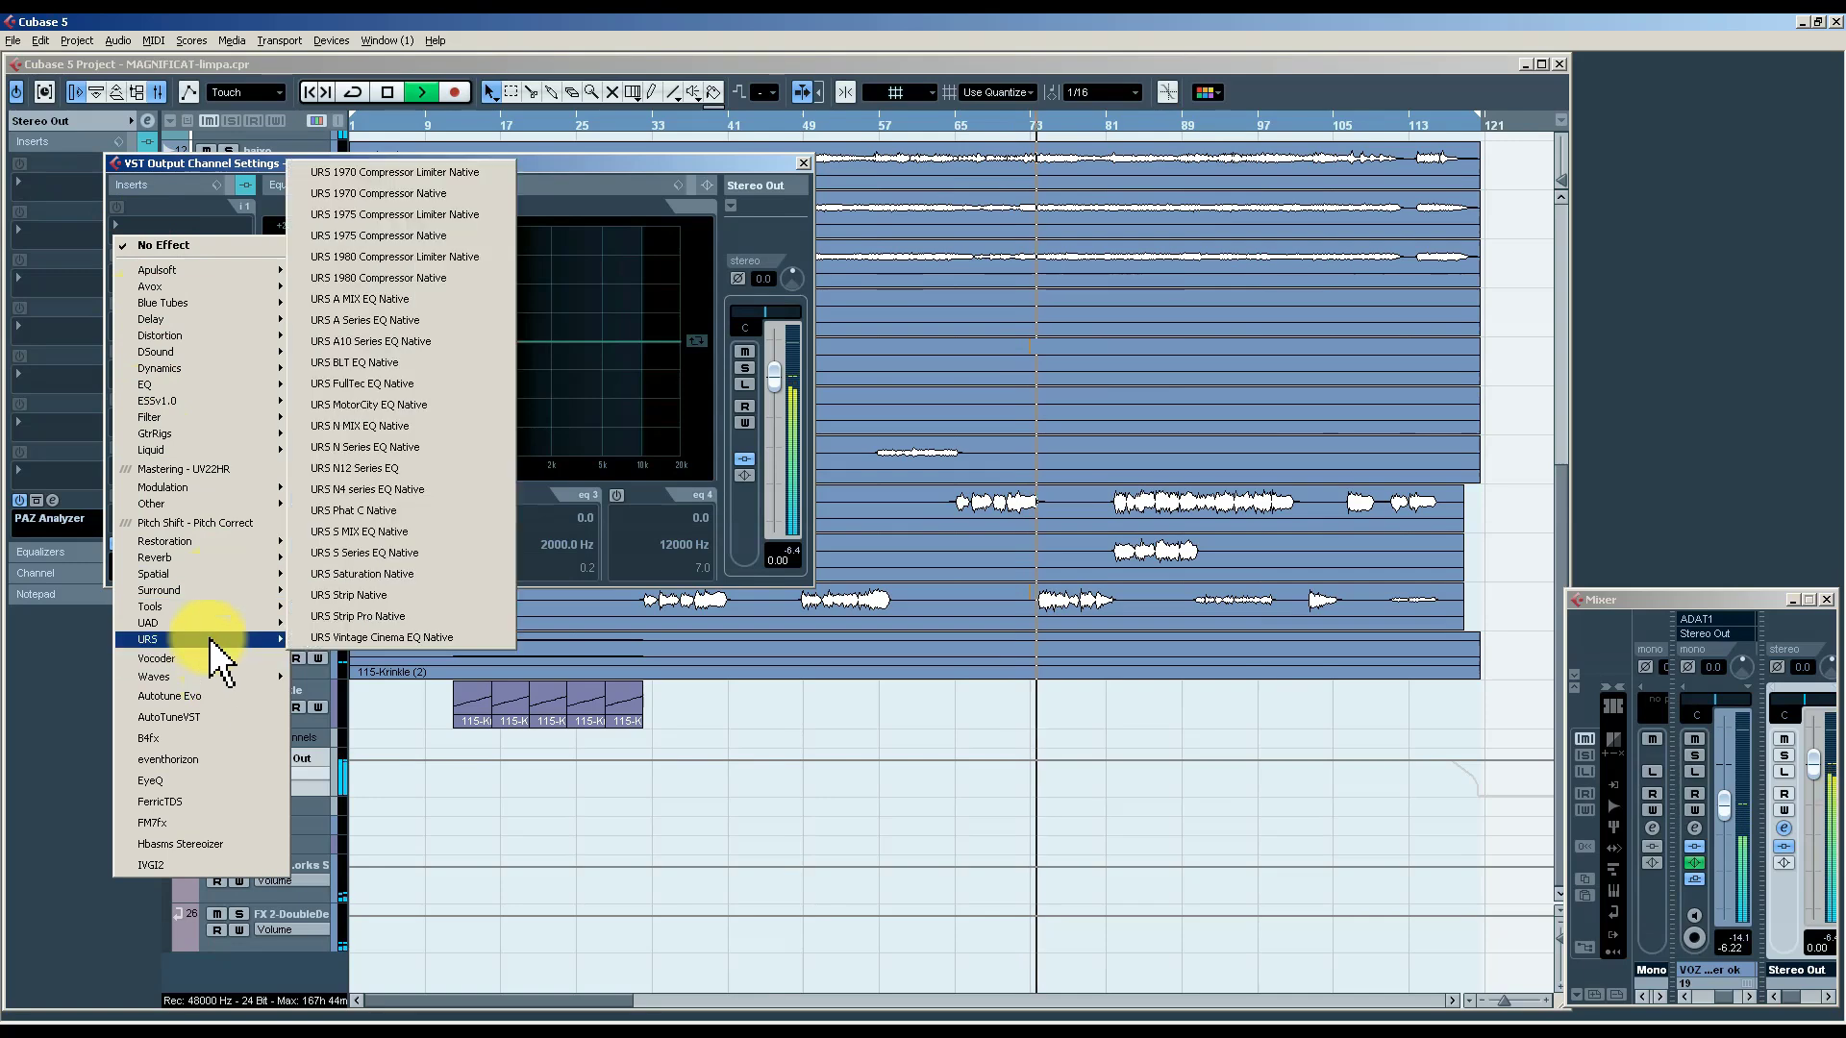
{"action": "left_click", "coordinate": [409, 640]}
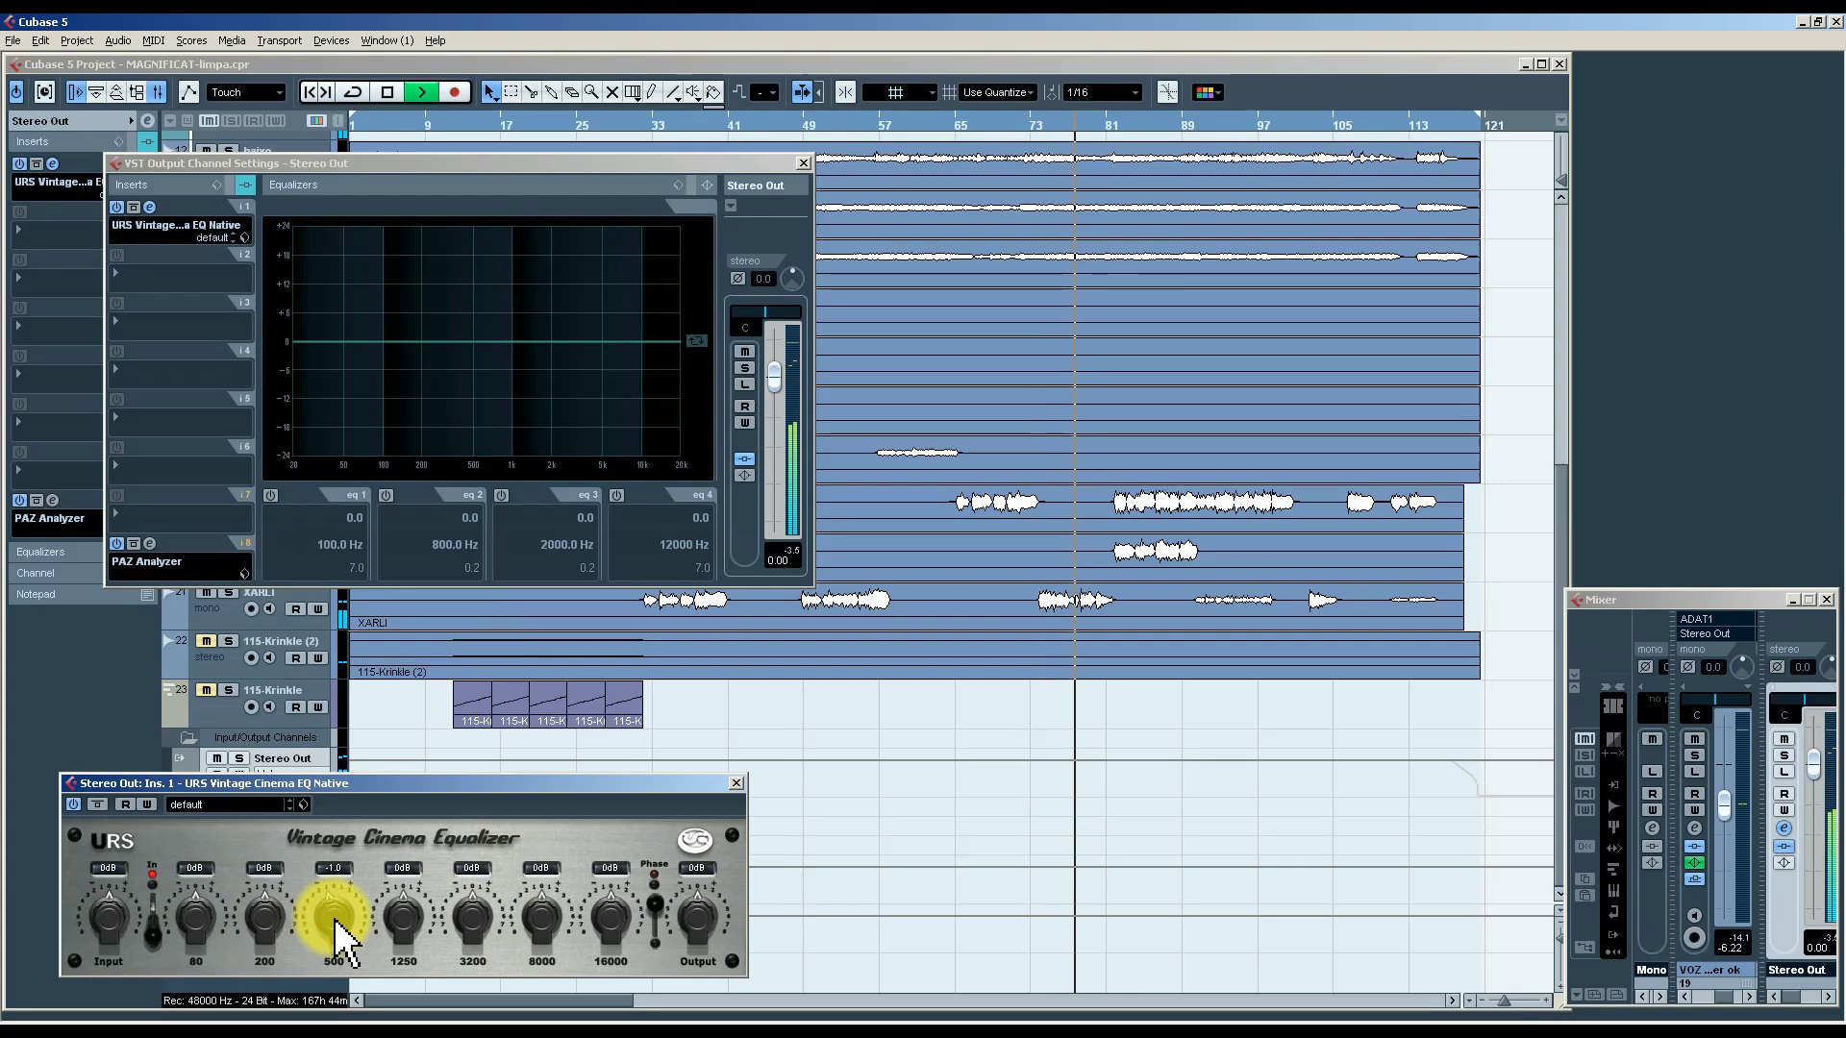
{"action": "scroll", "coordinate": [333, 922], "scroll_direction": "down", "scroll_amount": 1}
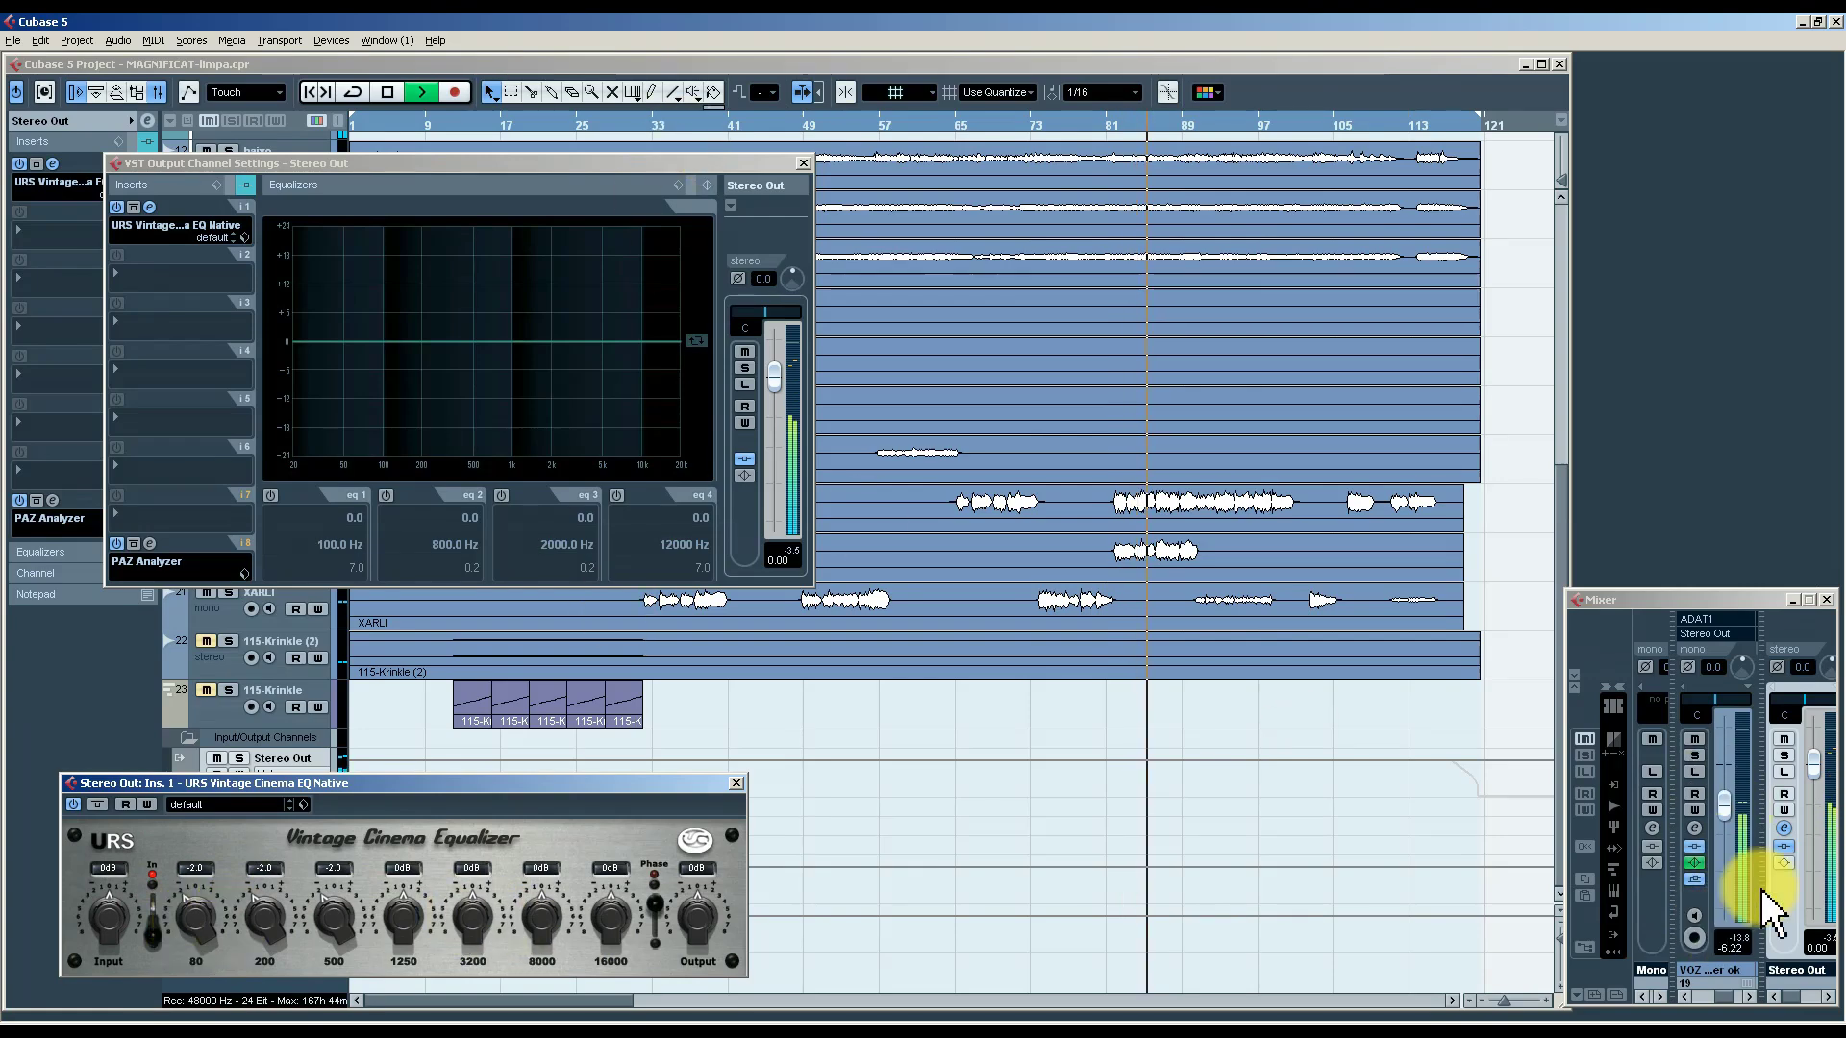
Load the Blue Tubes BT Compressor CP2S-3 in the second Stereo Out insert slot.
{"action": "left_click", "coordinate": [146, 281]}
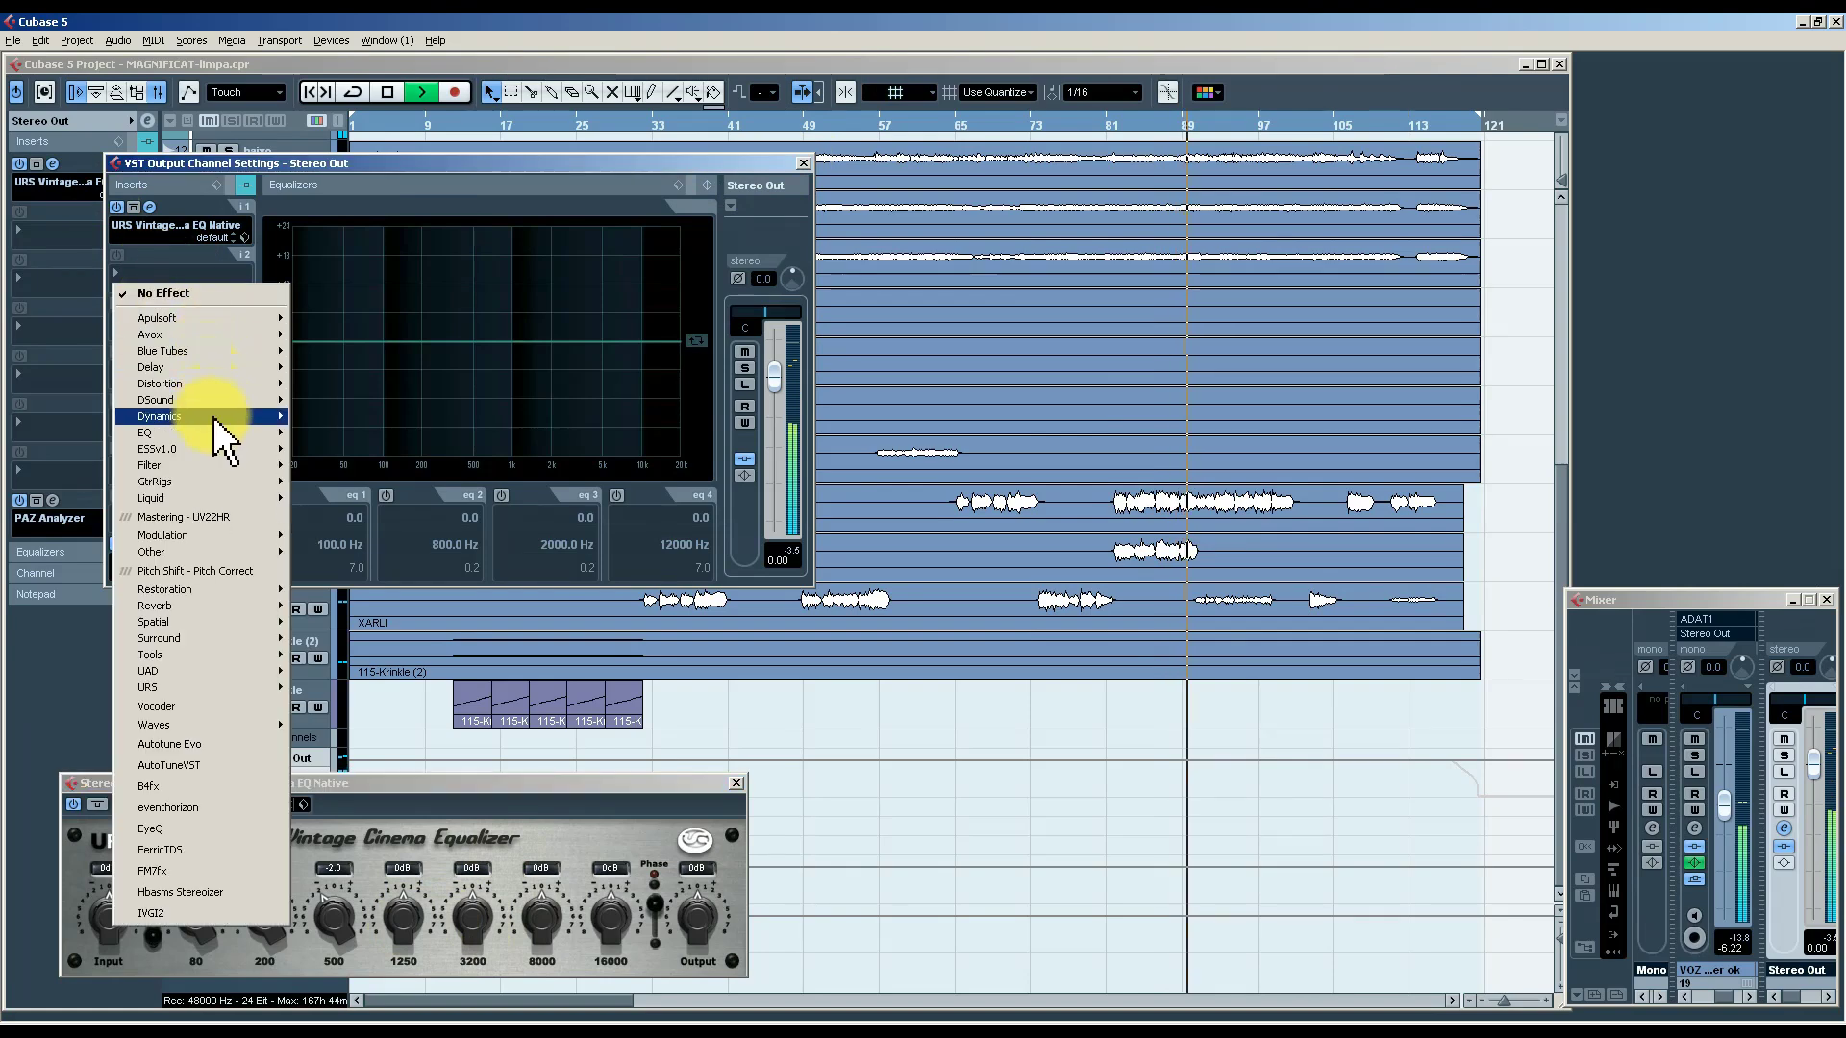
{"action": "mouse_move", "coordinate": [240, 356]}
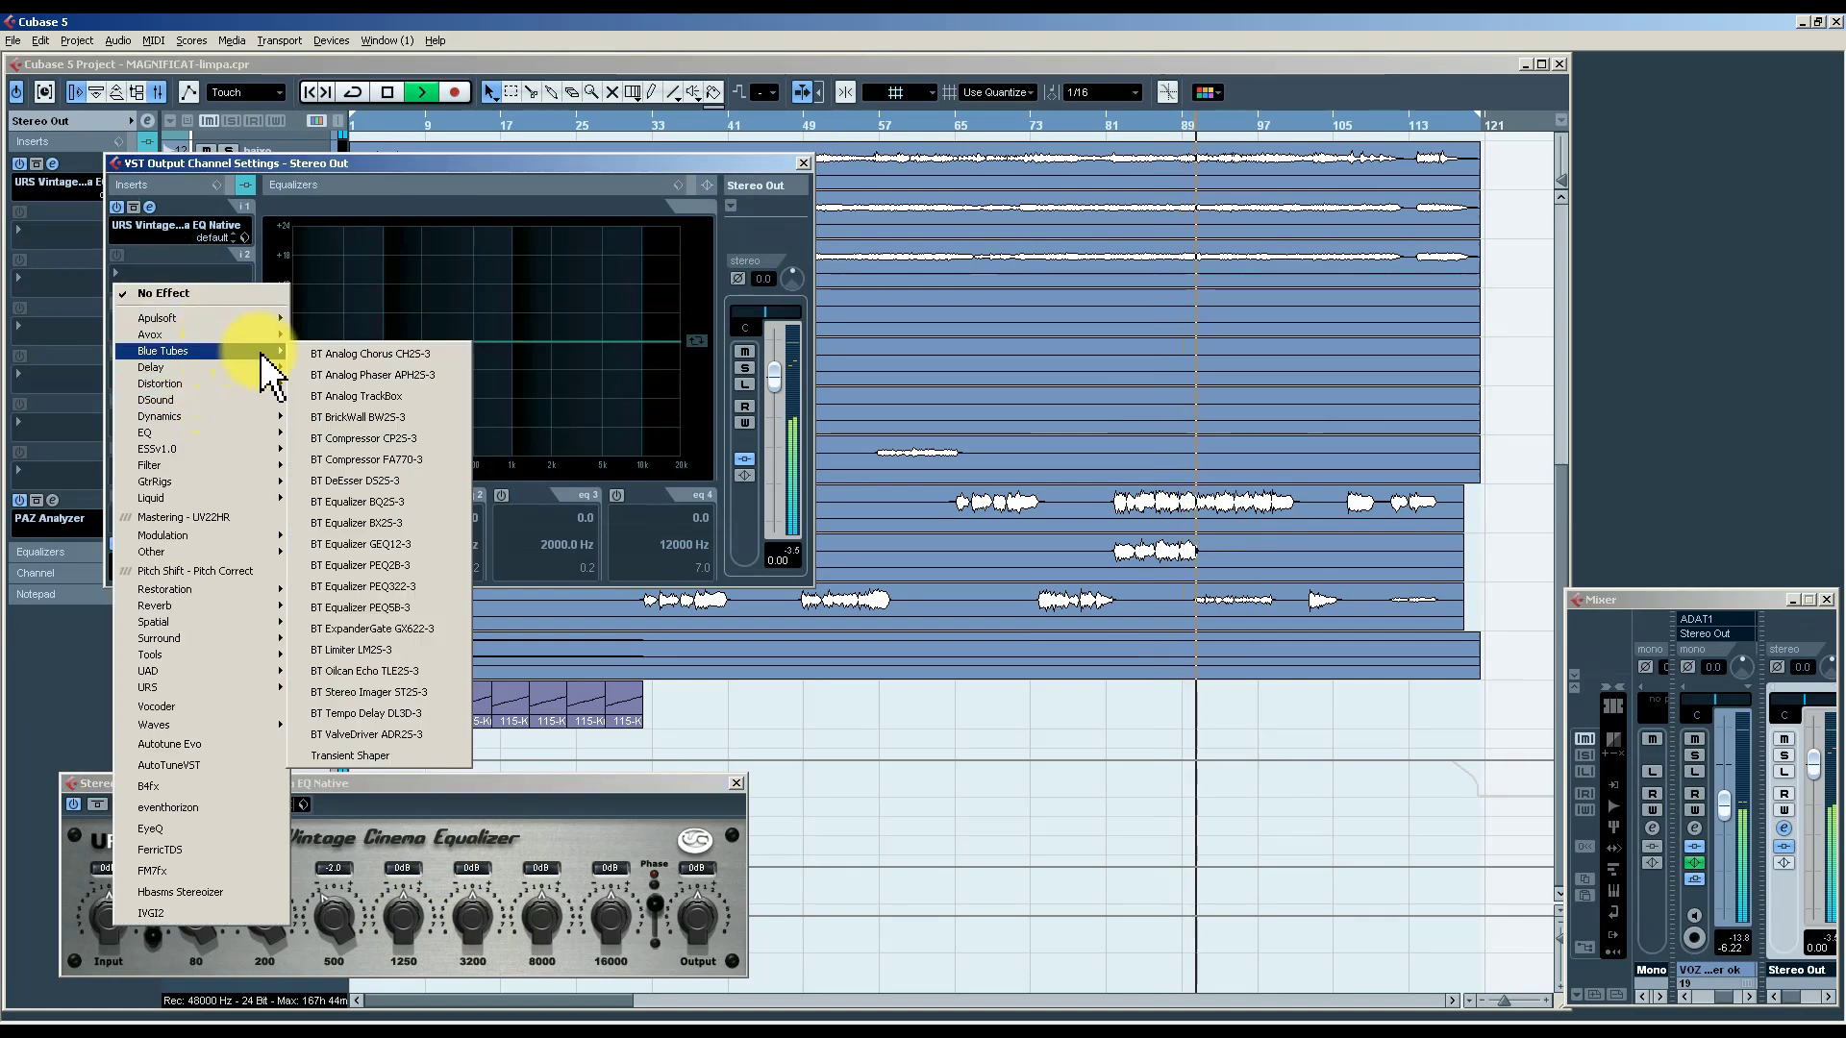
{"action": "left_click", "coordinate": [372, 441]}
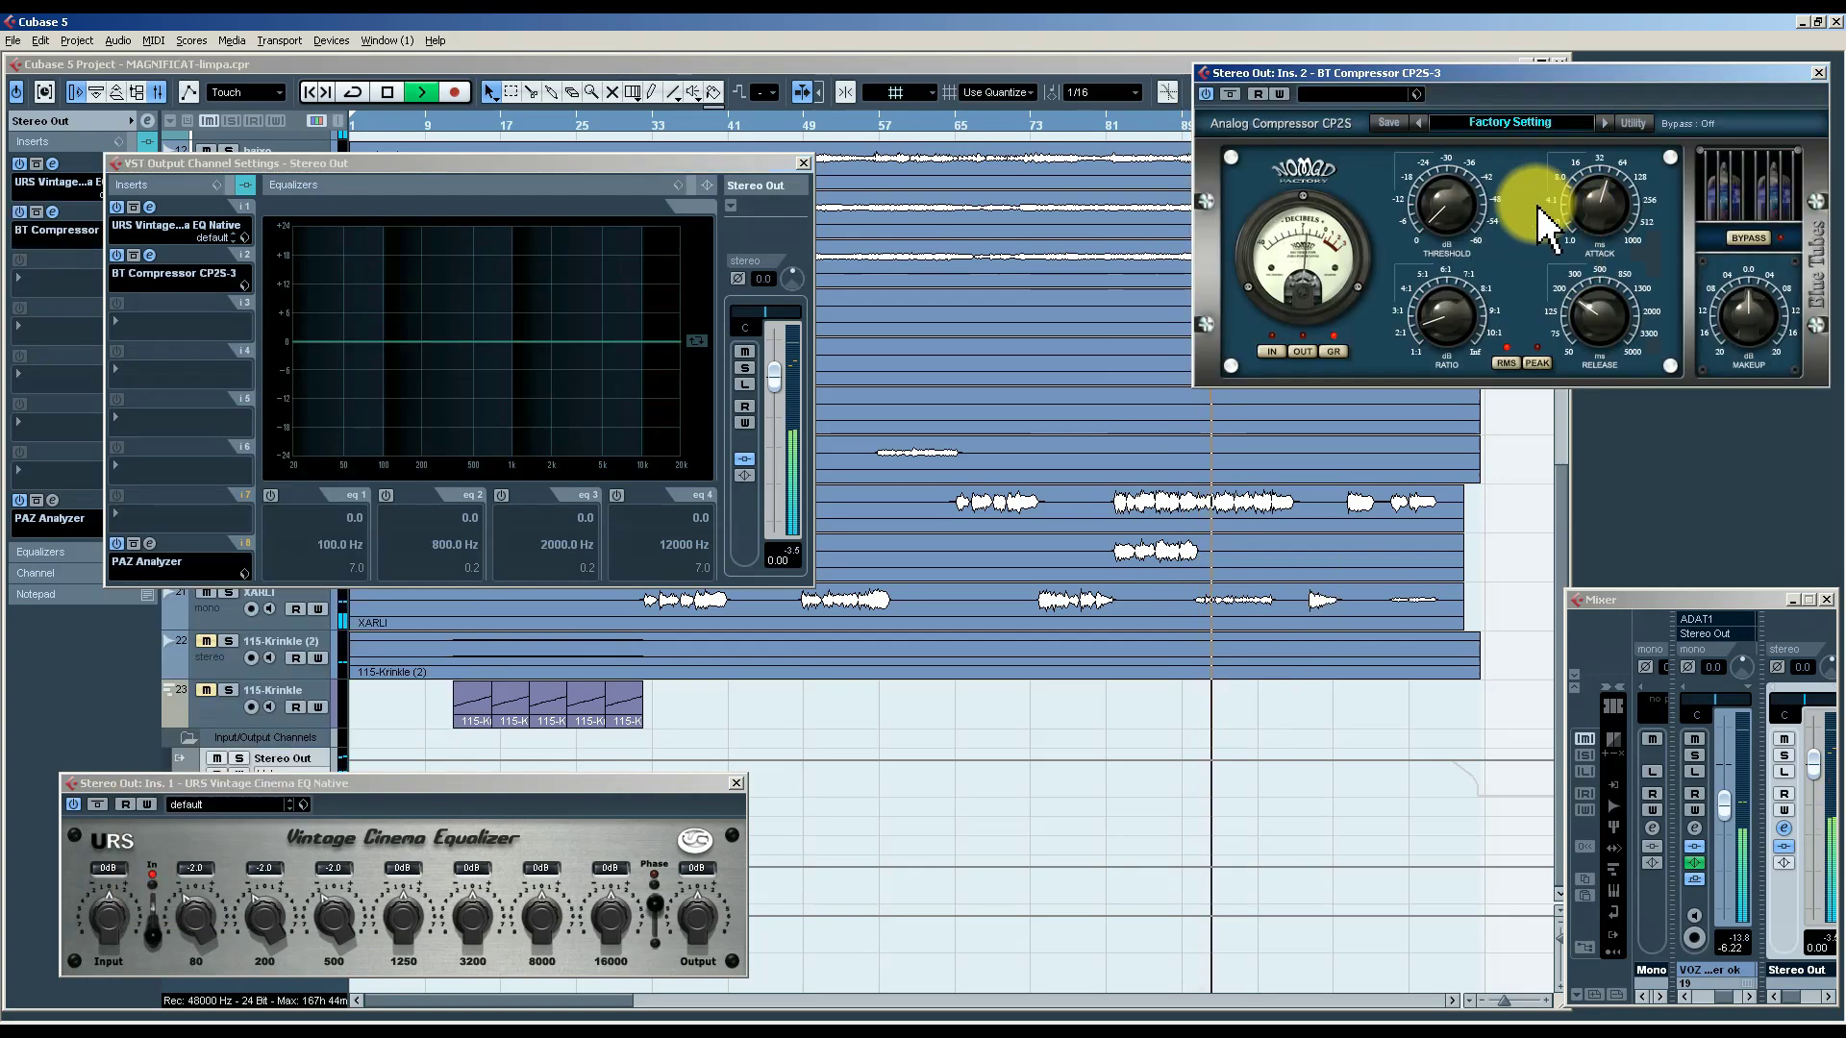
Set the Stereo Out compressor's threshold to -39.6 dB and its release time to 324.4 ms during playback.
{"action": "left_click_drag", "start_coordinate": [1409, 206], "coordinate": [1453, 252]}
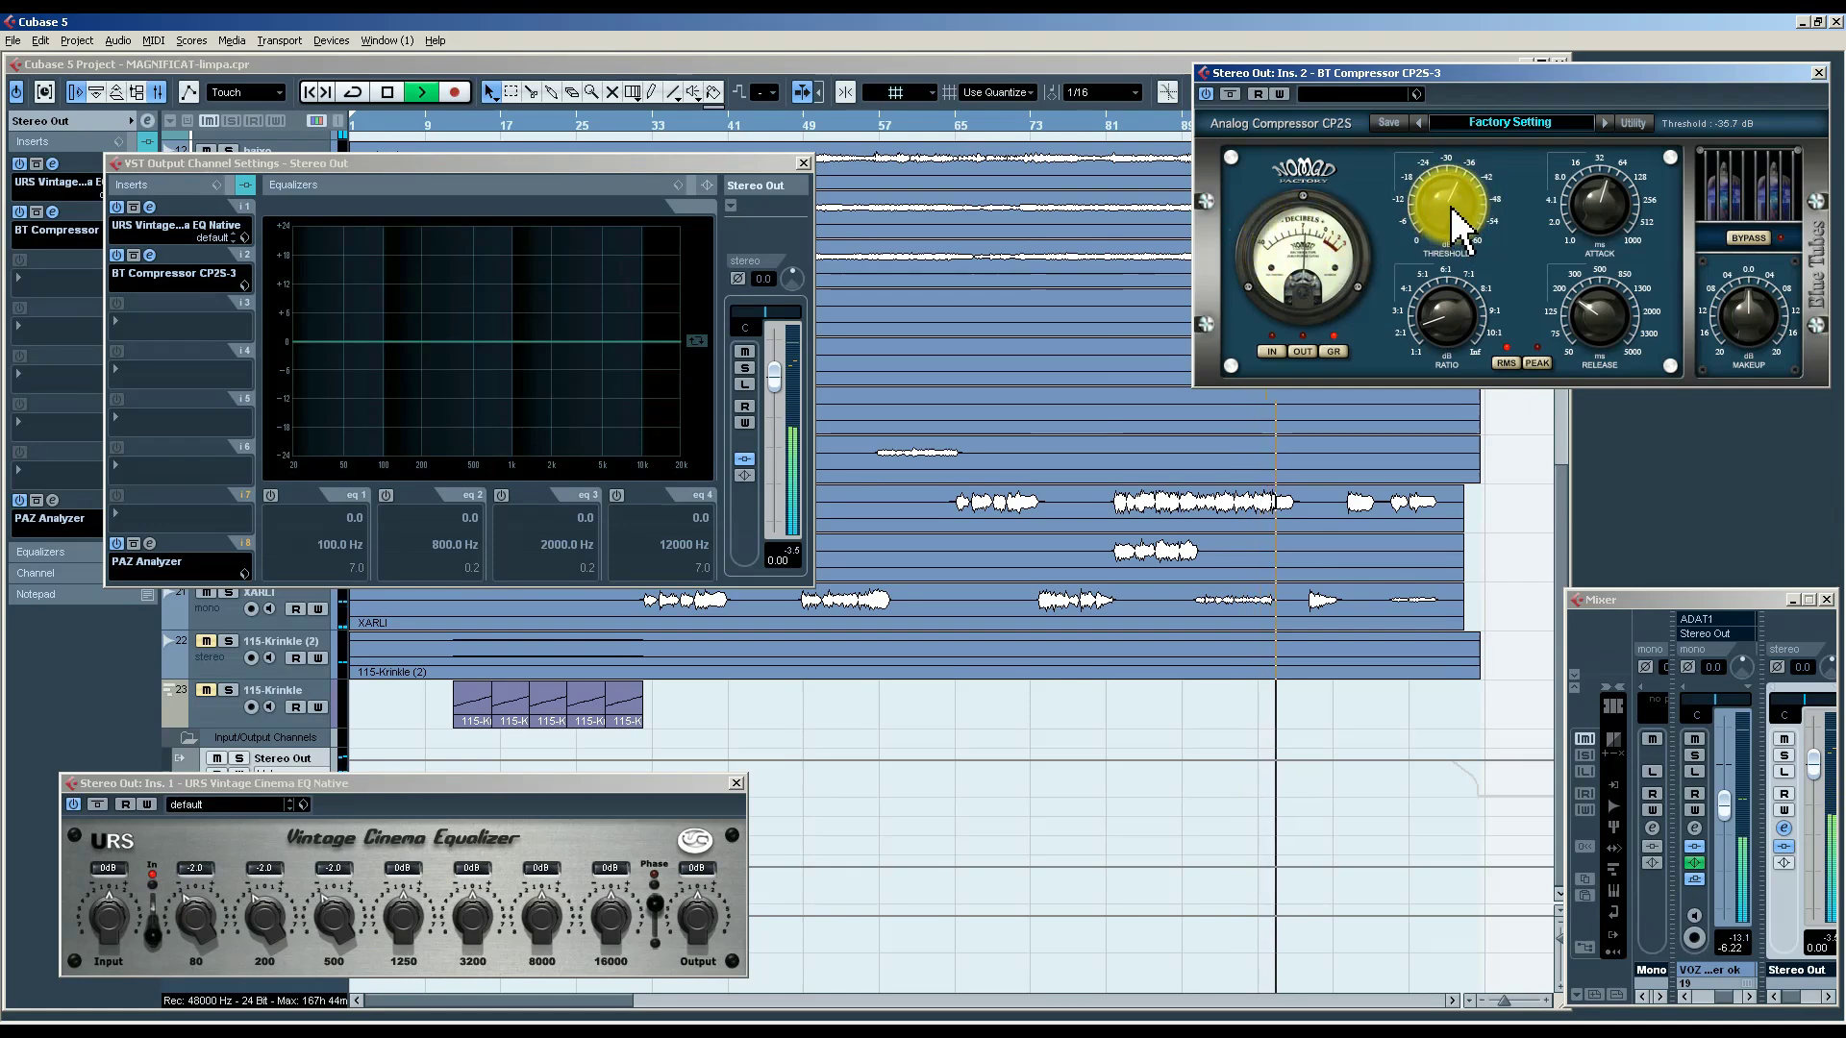
{"action": "mouse_move", "coordinate": [1451, 207]}
{"action": "left_mouse_down"}
{"action": "mouse_move", "coordinate": [1453, 248]}
{"action": "mouse_move", "coordinate": [1437, 100]}
{"action": "mouse_move", "coordinate": [1442, 202]}
{"action": "left_mouse_up"}
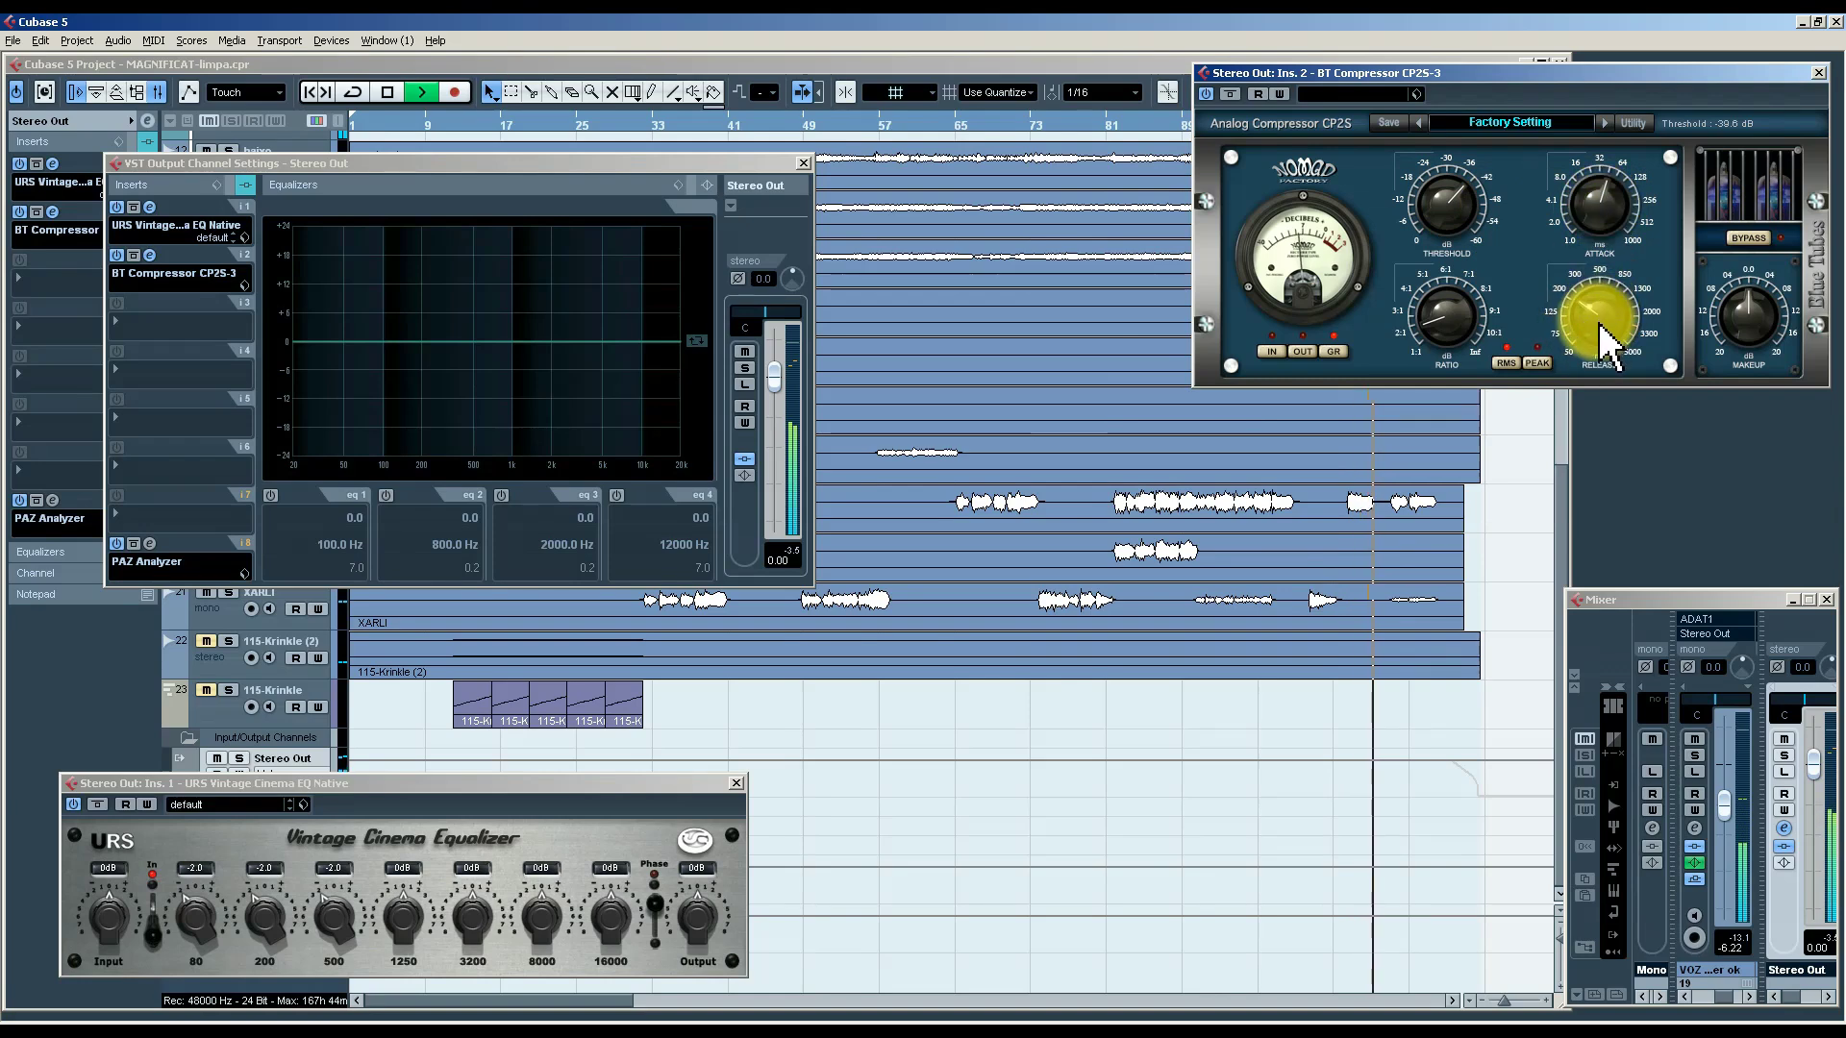
{"action": "left_click_drag", "start_coordinate": [1611, 341], "coordinate": [1608, 332]}
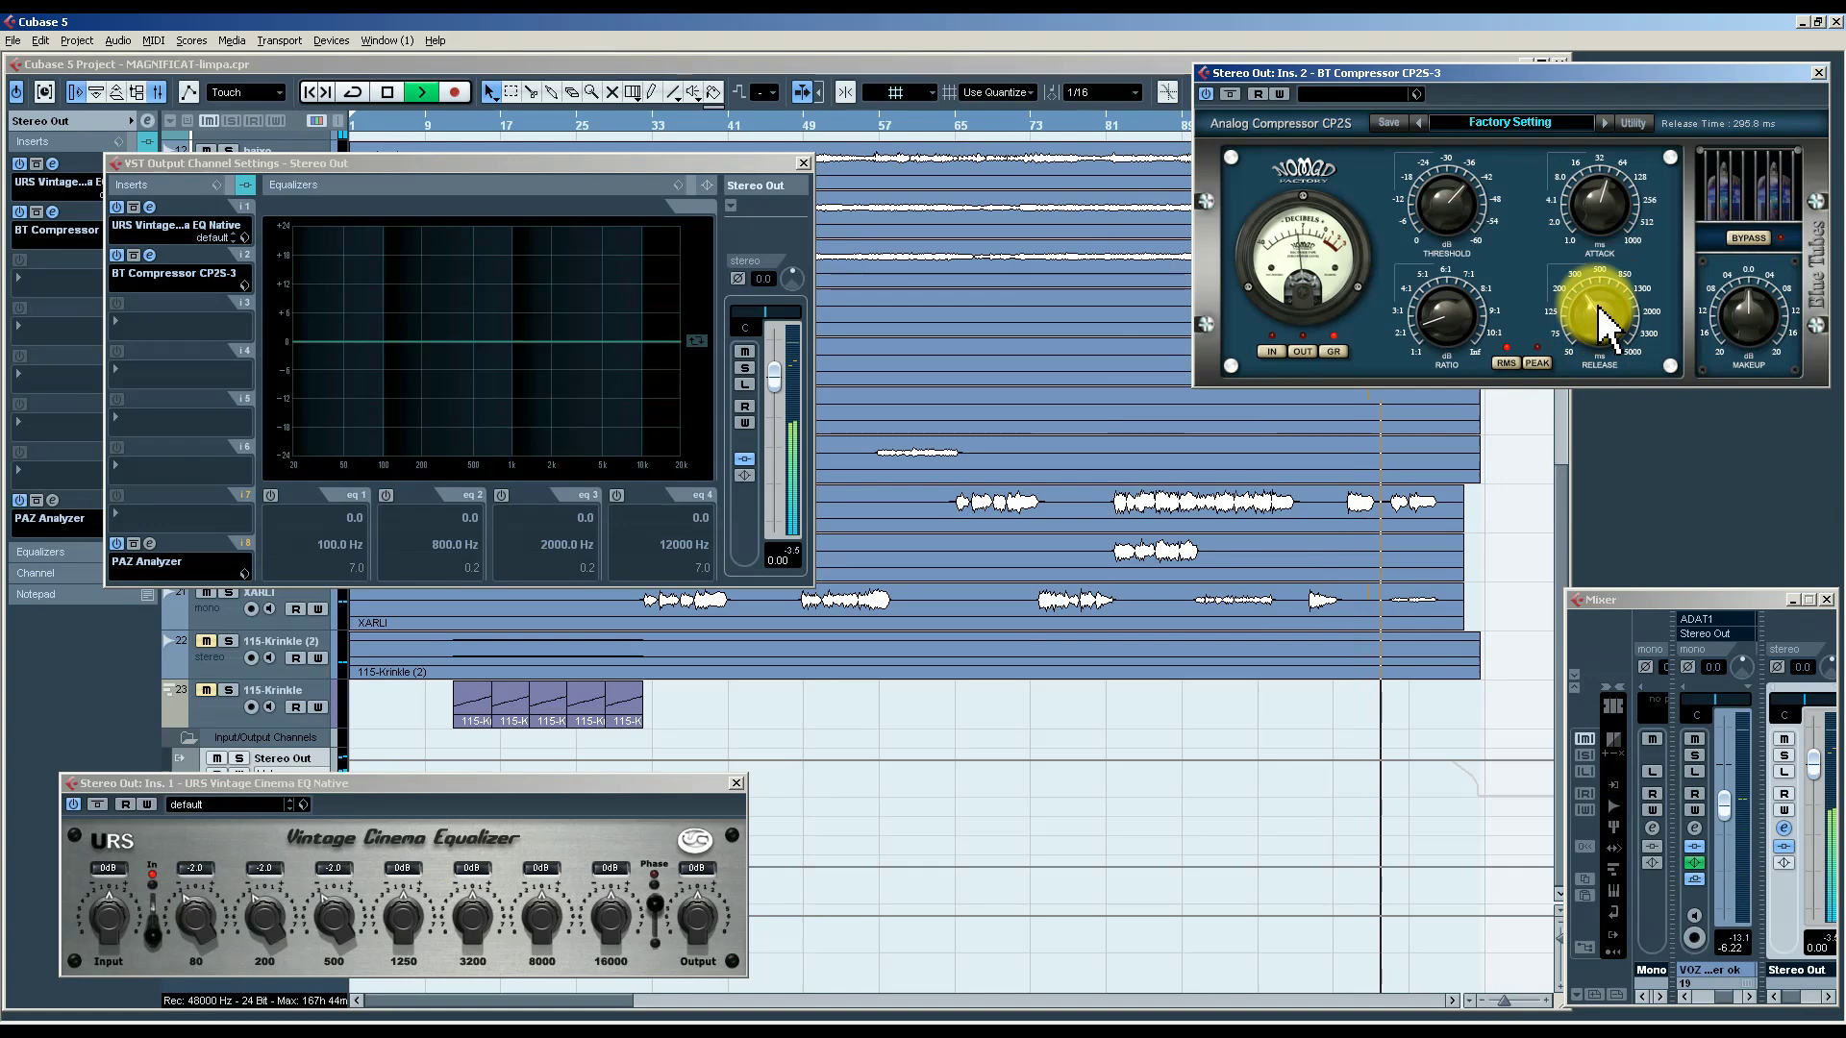
{"action": "left_click_drag", "start_coordinate": [1600, 308], "coordinate": [1597, 305]}
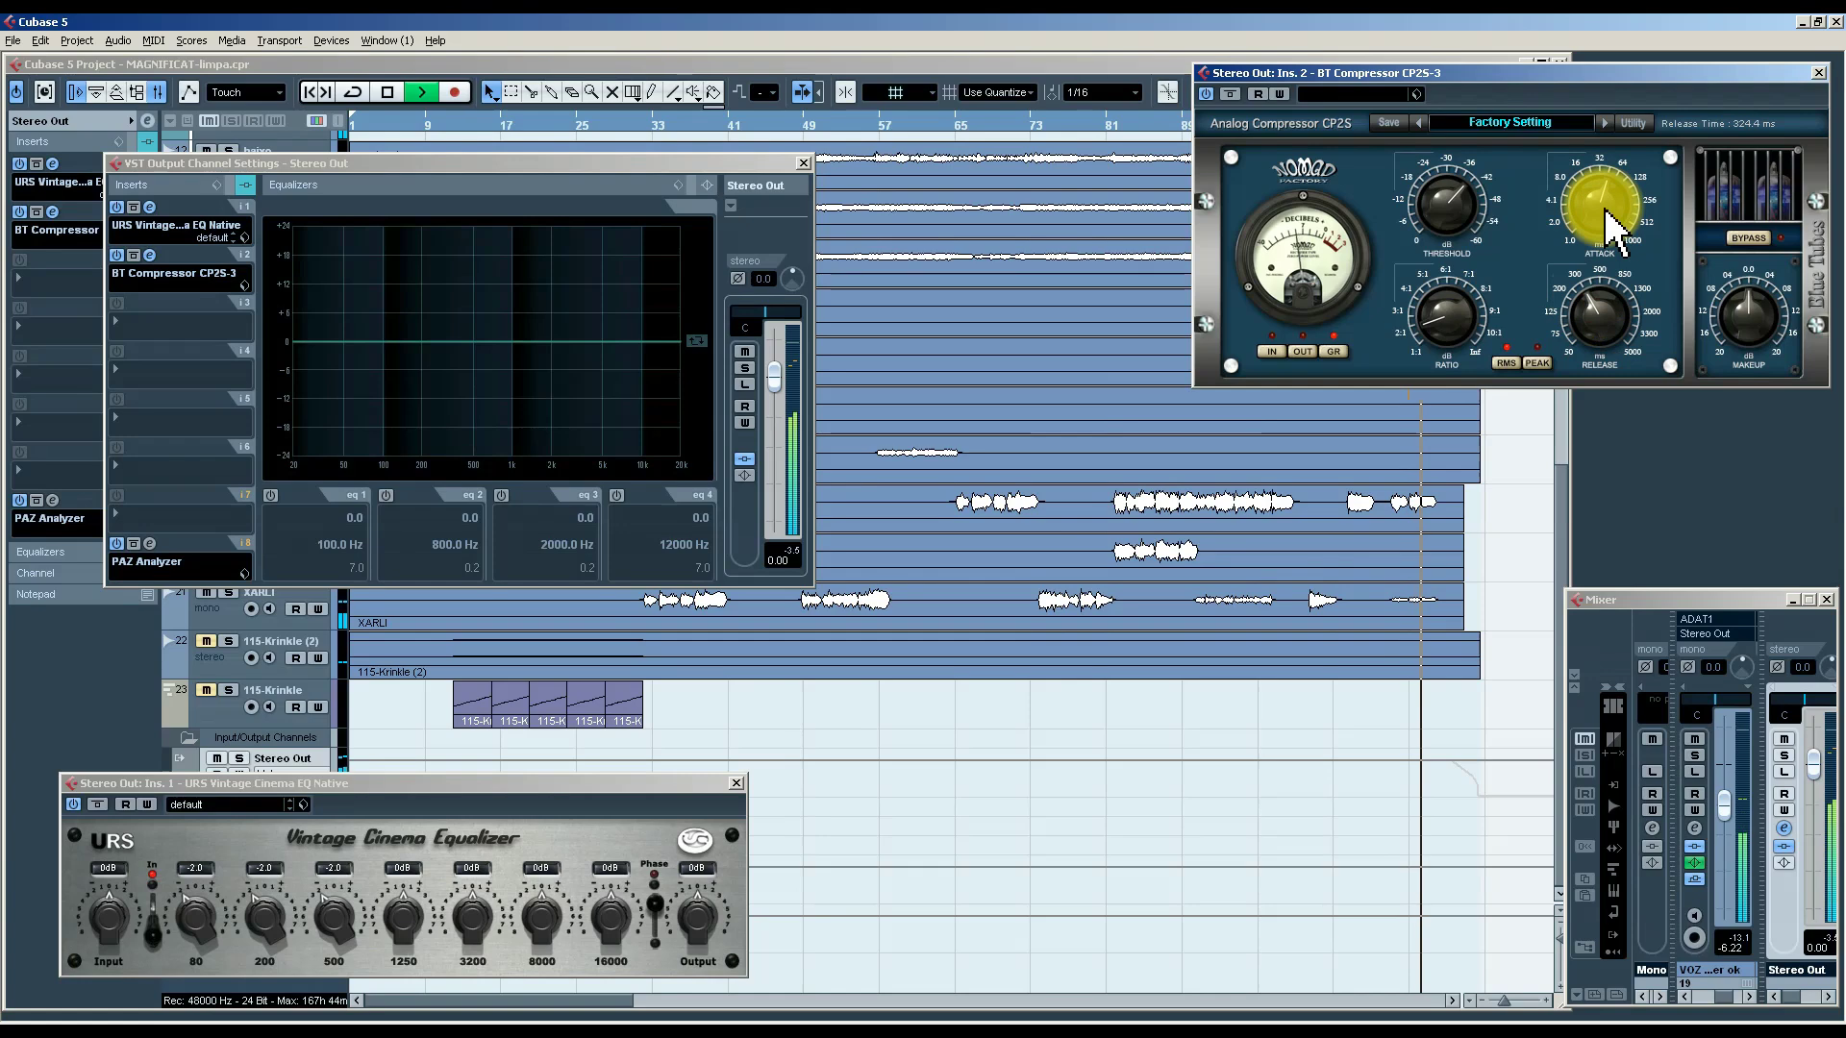
{"action": "left_click_drag", "start_coordinate": [1606, 210], "coordinate": [1606, 198]}
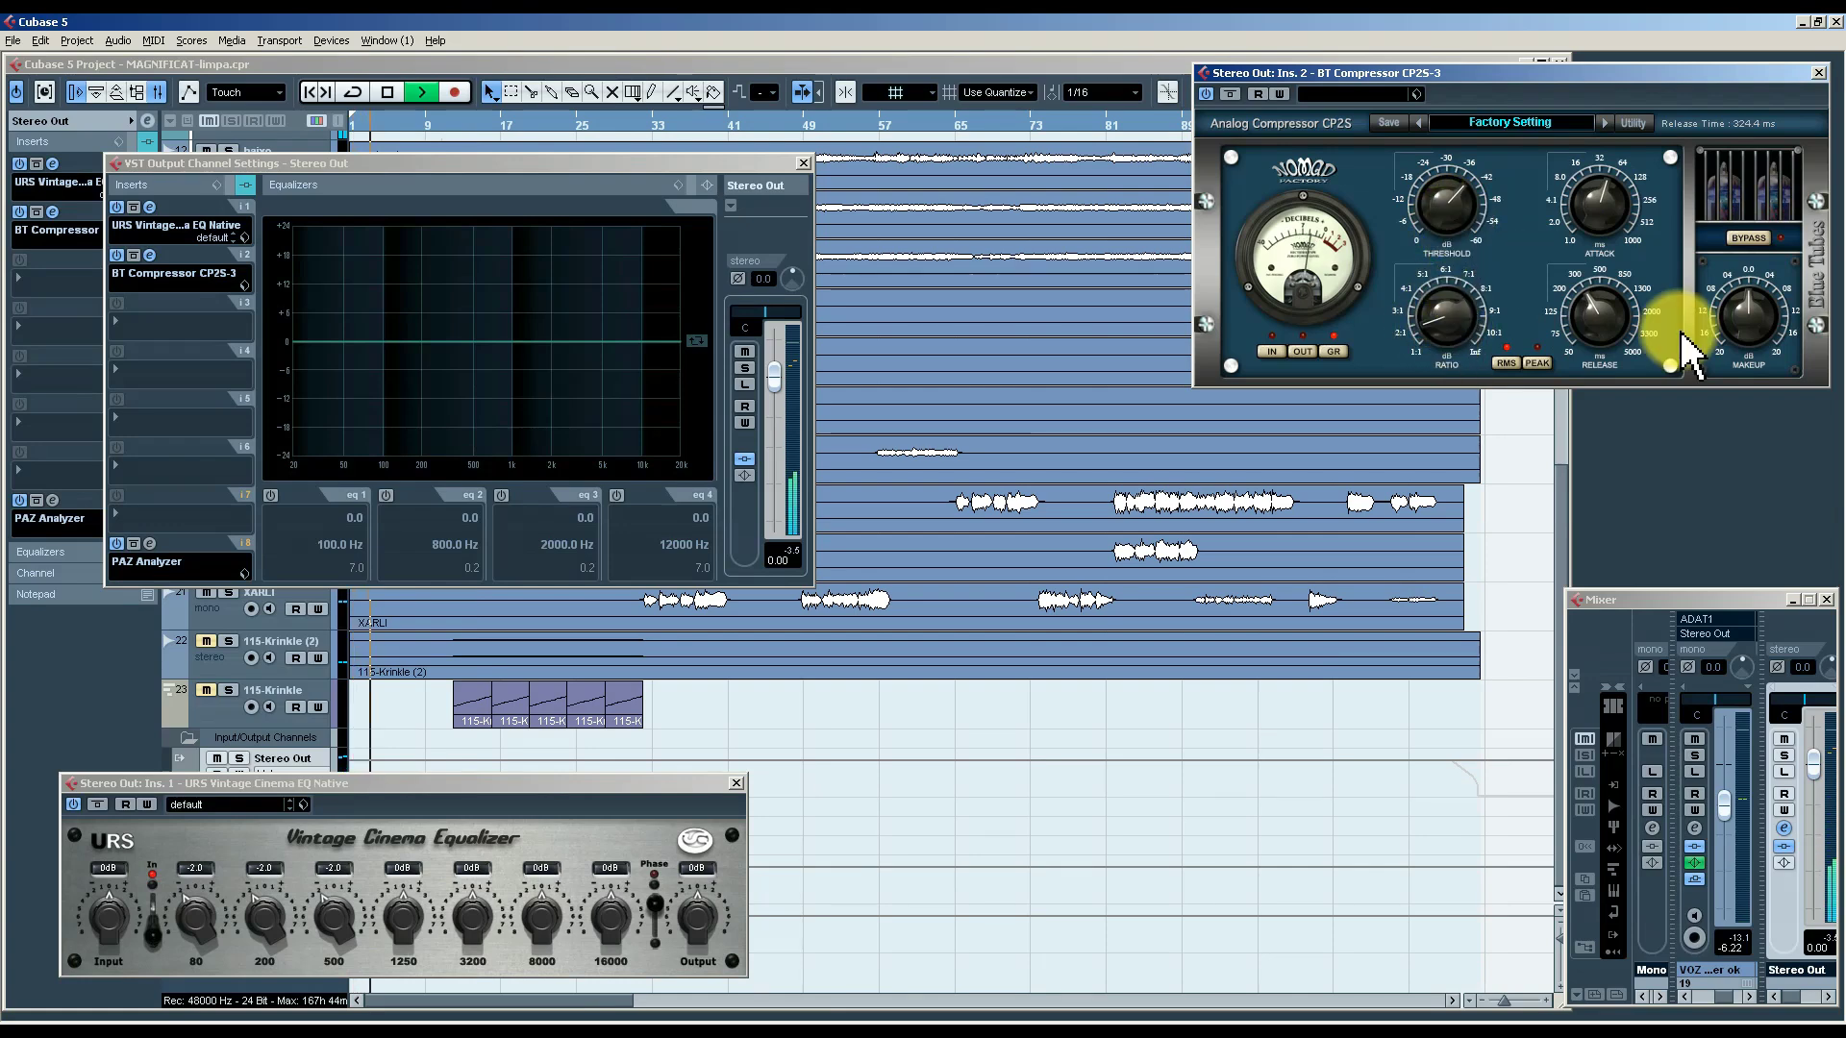
Load eventhorizon in the seventh Stereo Out insert slot, adjust its threshold and close the output channel settings.
{"action": "left_click", "coordinate": [150, 520]}
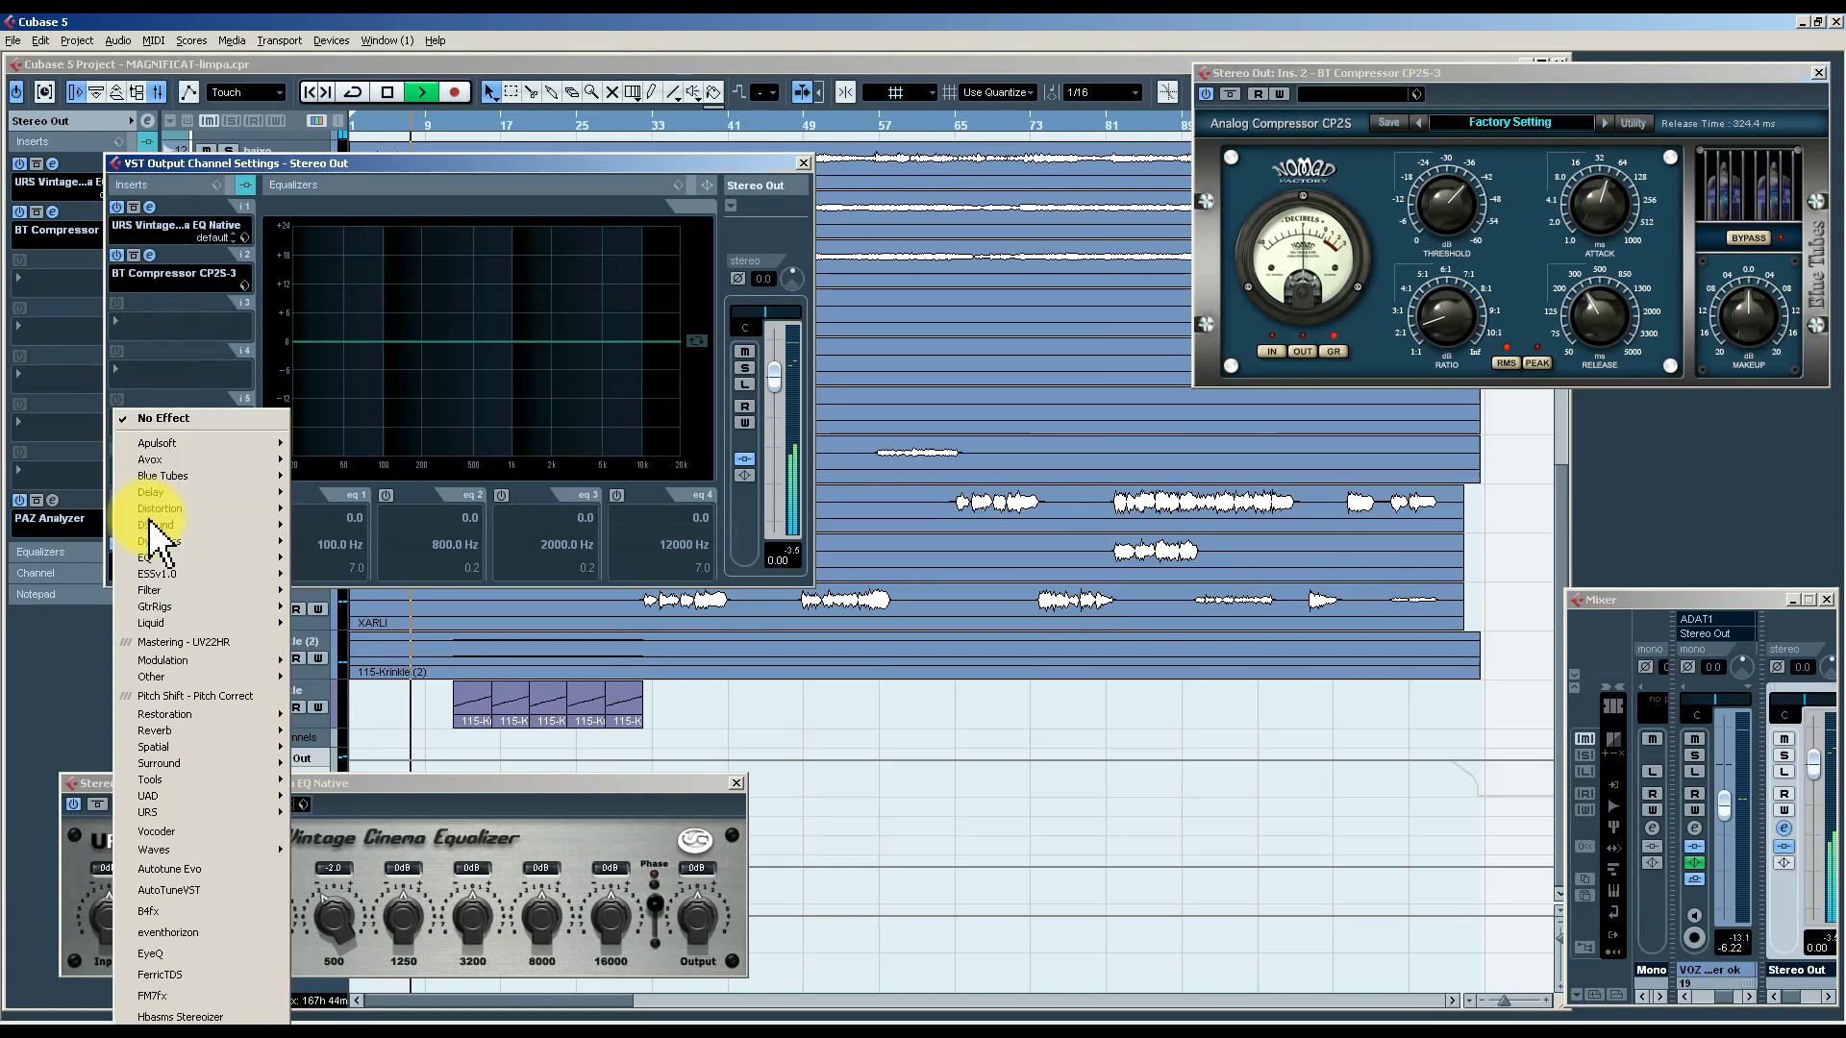
{"action": "left_click", "coordinate": [196, 933]}
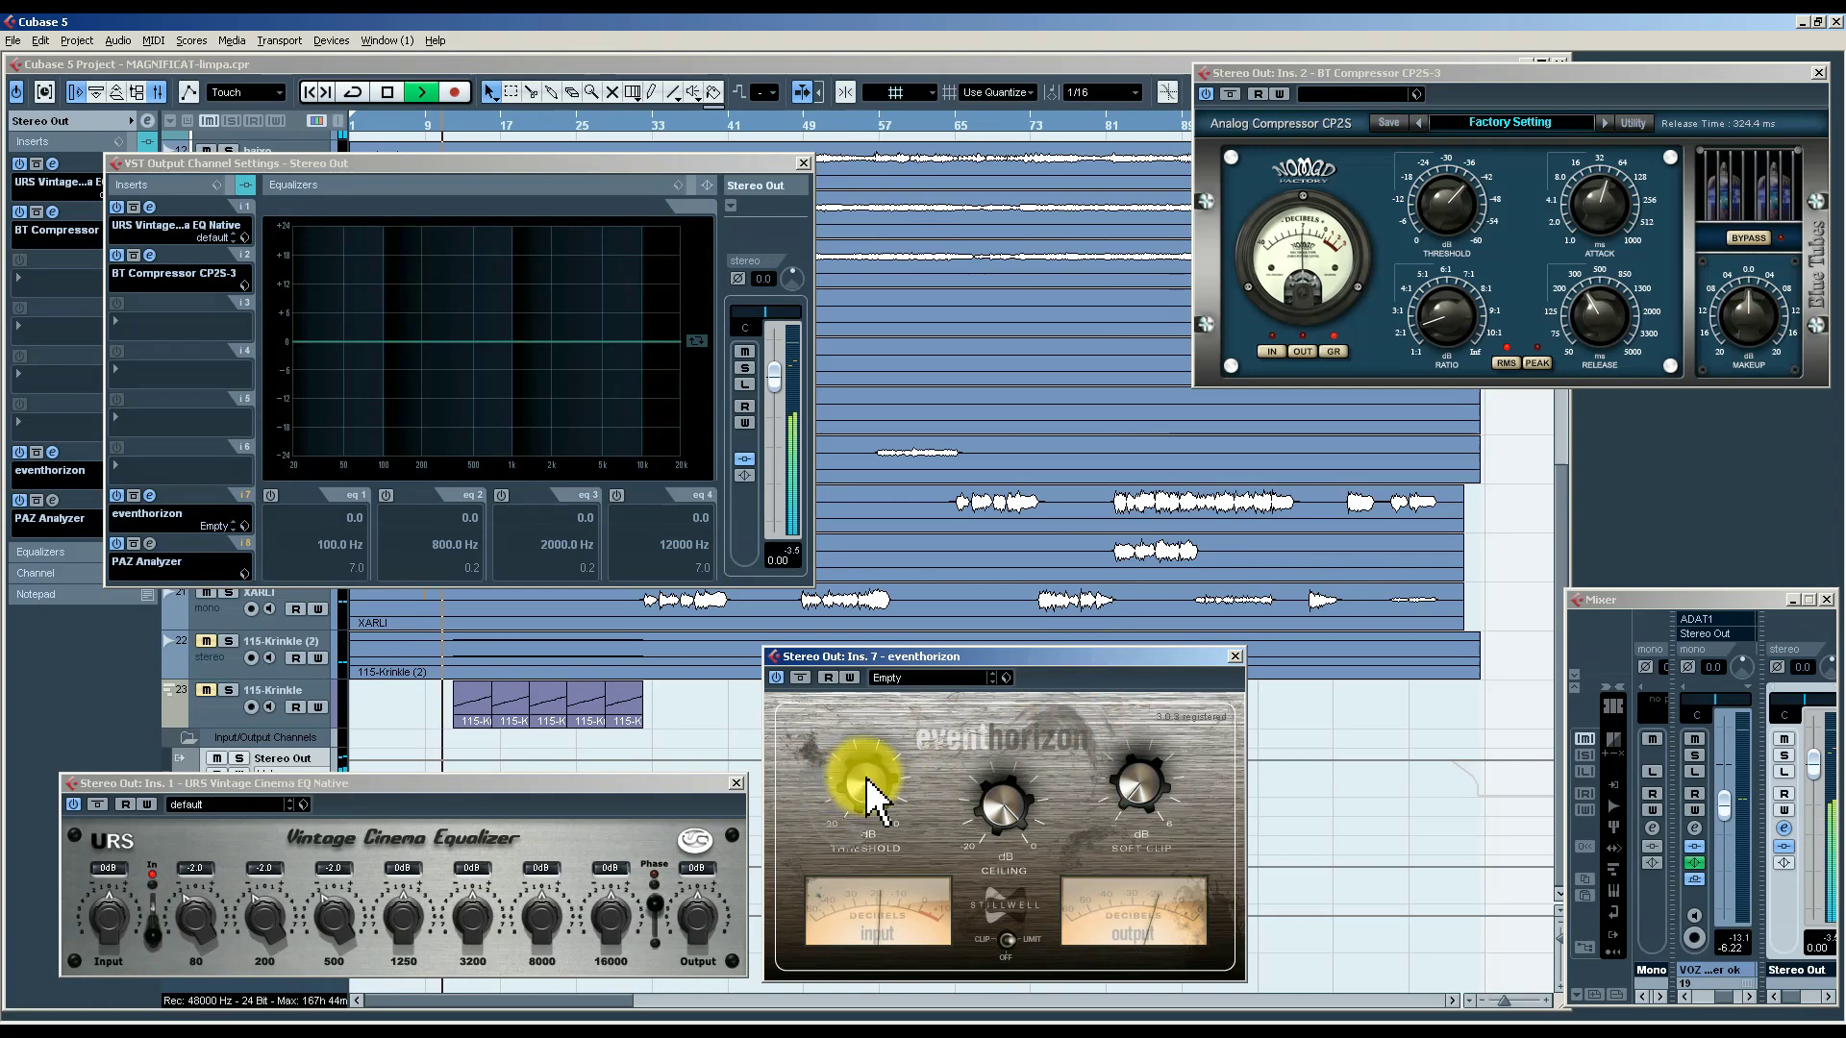
{"action": "left_click_drag", "start_coordinate": [869, 796], "coordinate": [875, 909]}
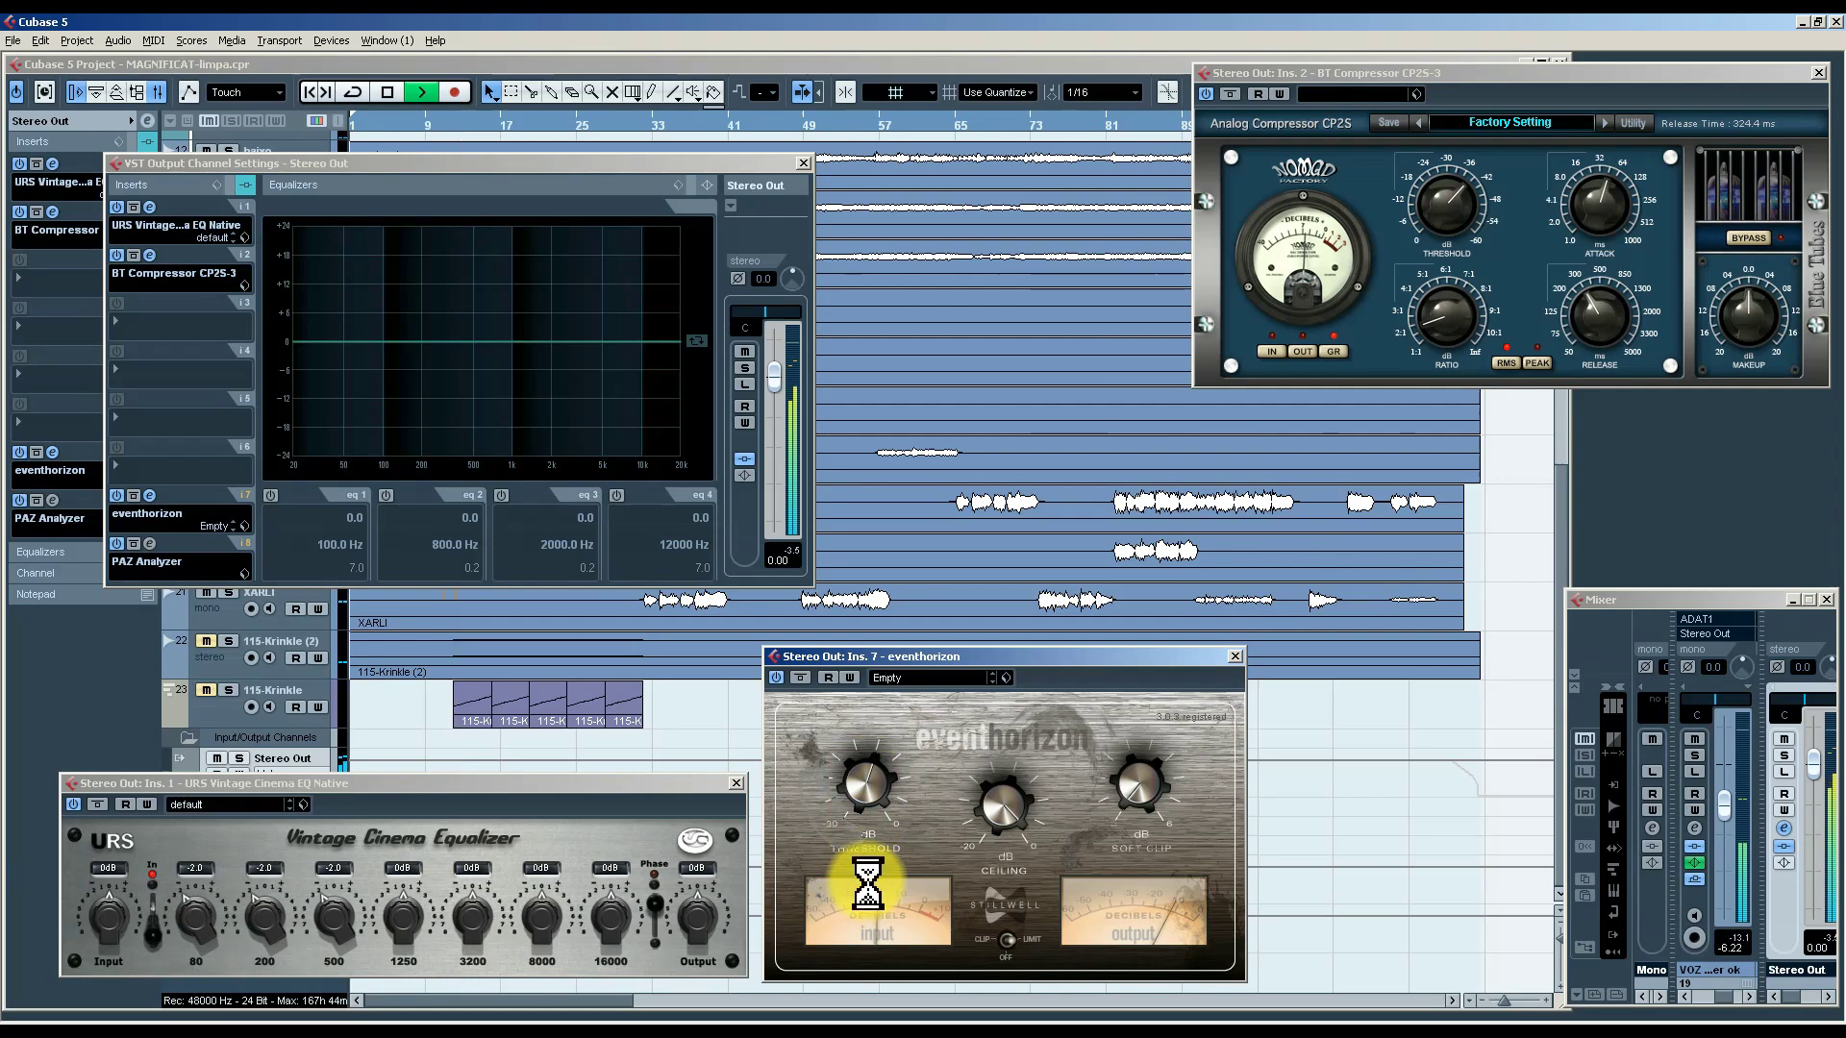
{"action": "left_click", "coordinate": [711, 928]}
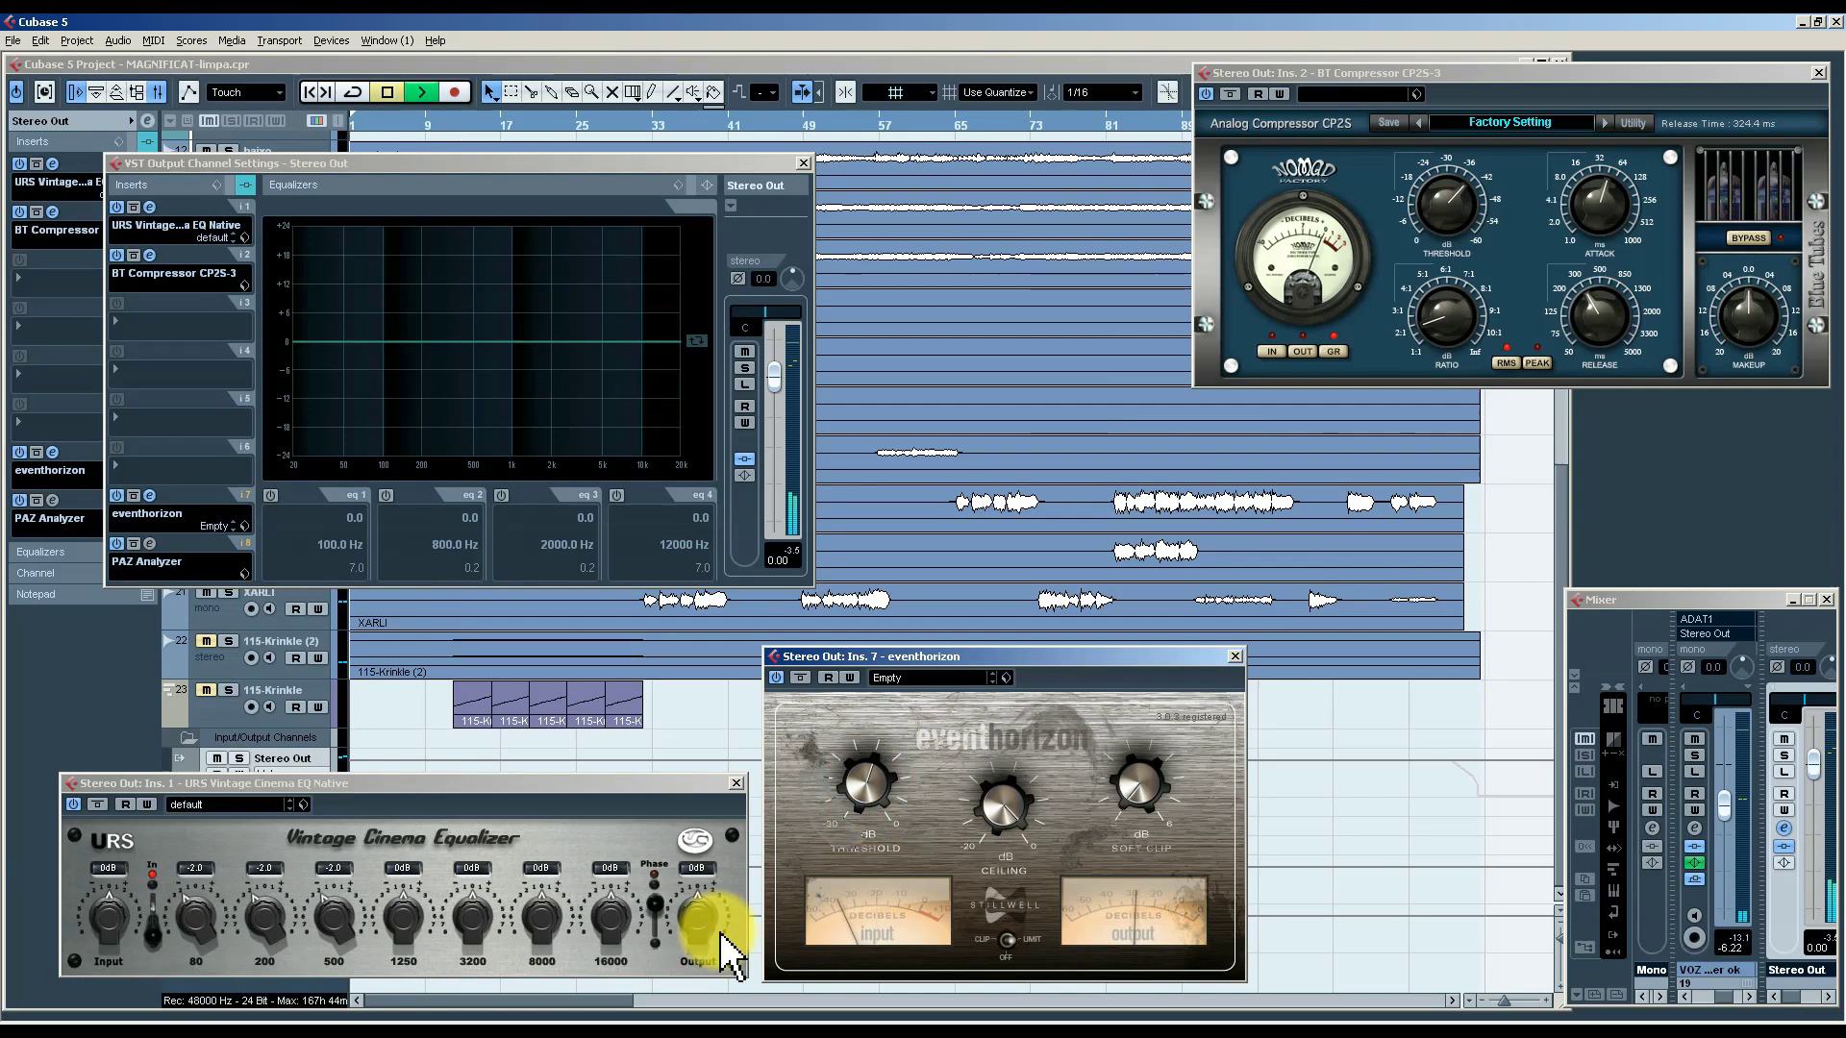
{"action": "left_click", "coordinate": [804, 162]}
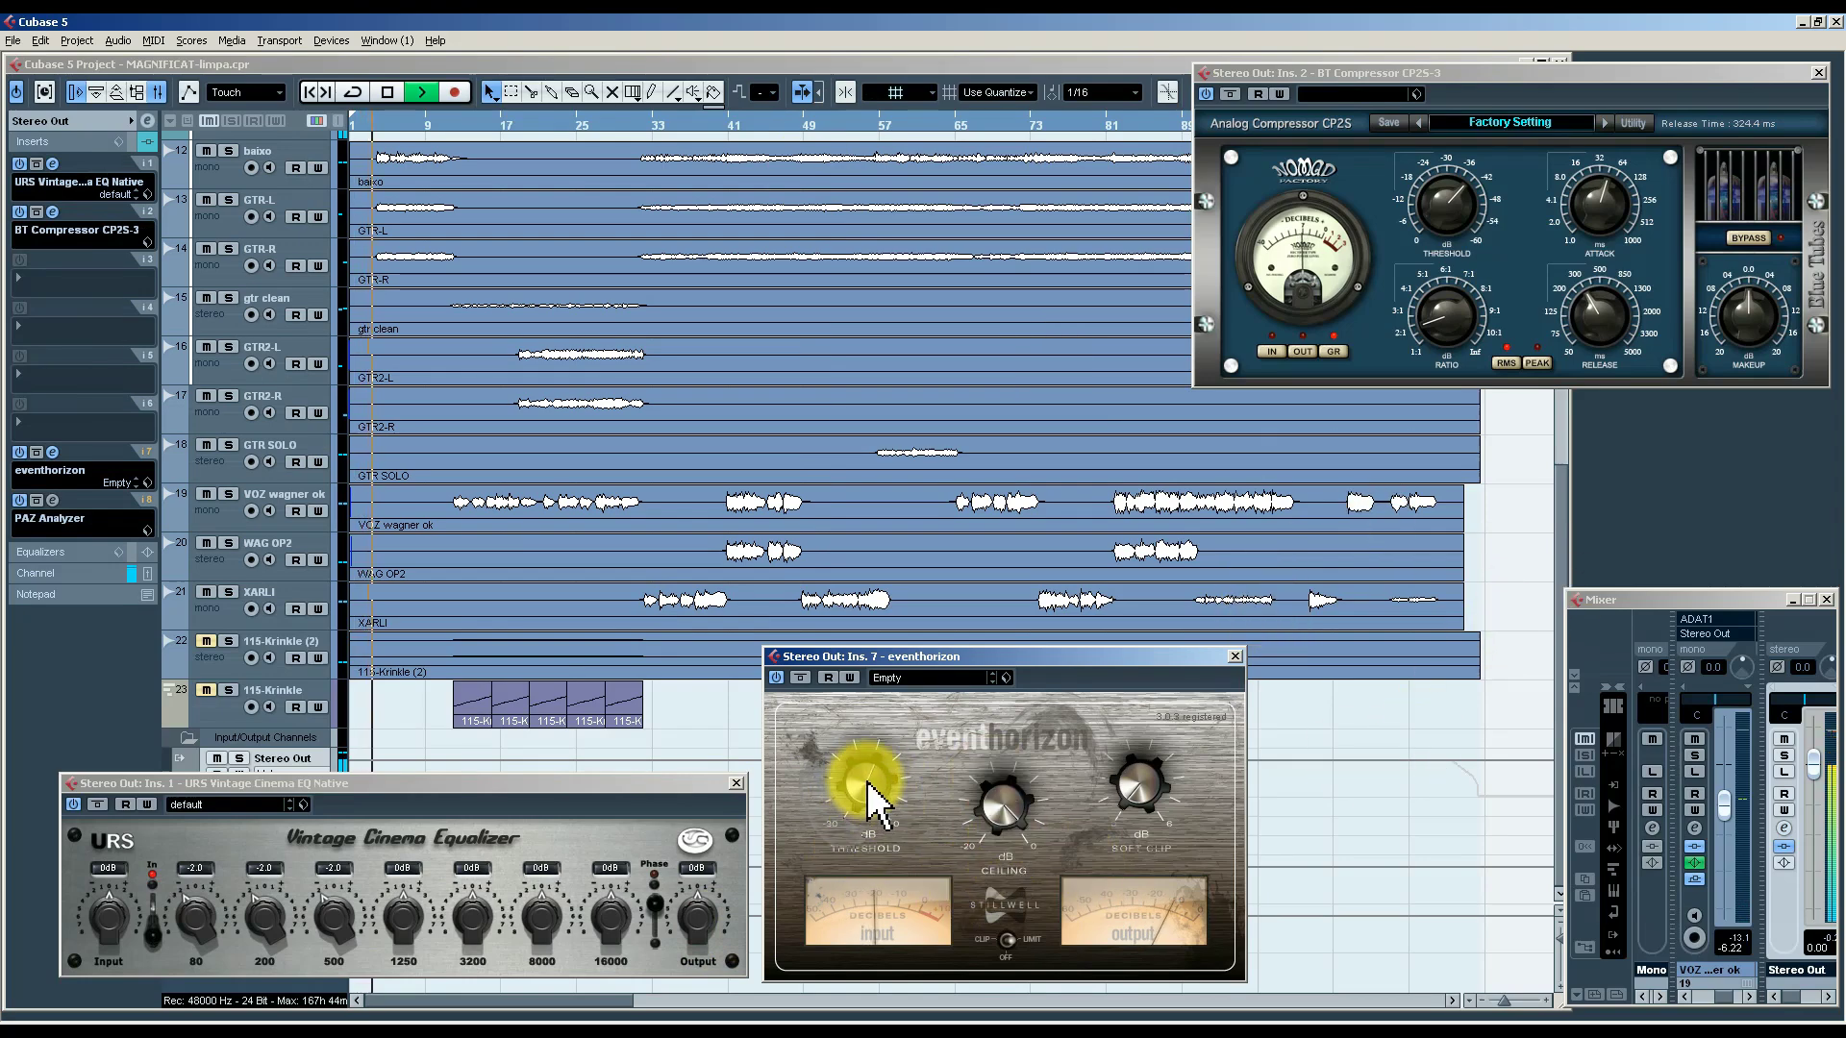
Fine-tune the eventhorizon threshold on the Stereo Out during playback and return to the project window.
{"action": "mouse_move", "coordinate": [867, 787]}
{"action": "left_mouse_down"}
{"action": "mouse_move", "coordinate": [863, 850]}
{"action": "mouse_move", "coordinate": [858, 765]}
{"action": "mouse_move", "coordinate": [864, 794]}
{"action": "left_mouse_up"}
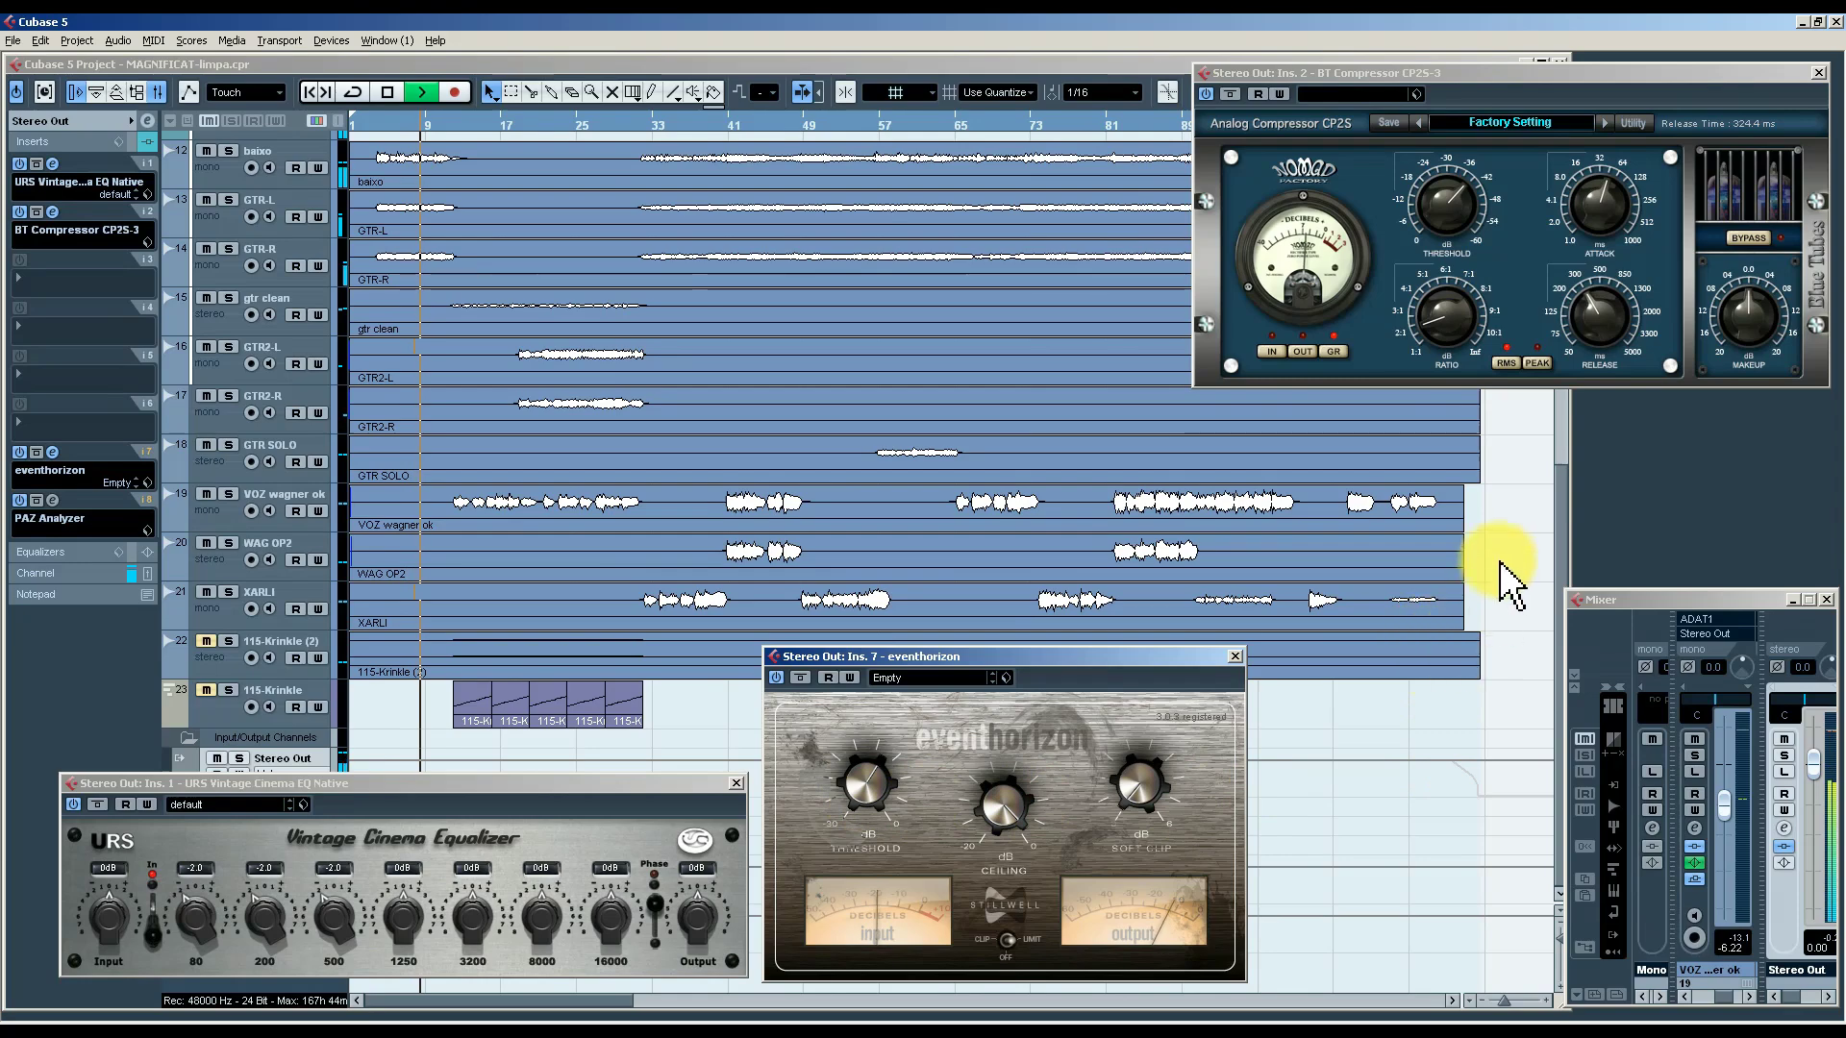
{"action": "left_click", "coordinate": [1533, 586]}
{"action": "scroll", "coordinate": [1524, 577], "scroll_direction": "up", "scroll_amount": 6}
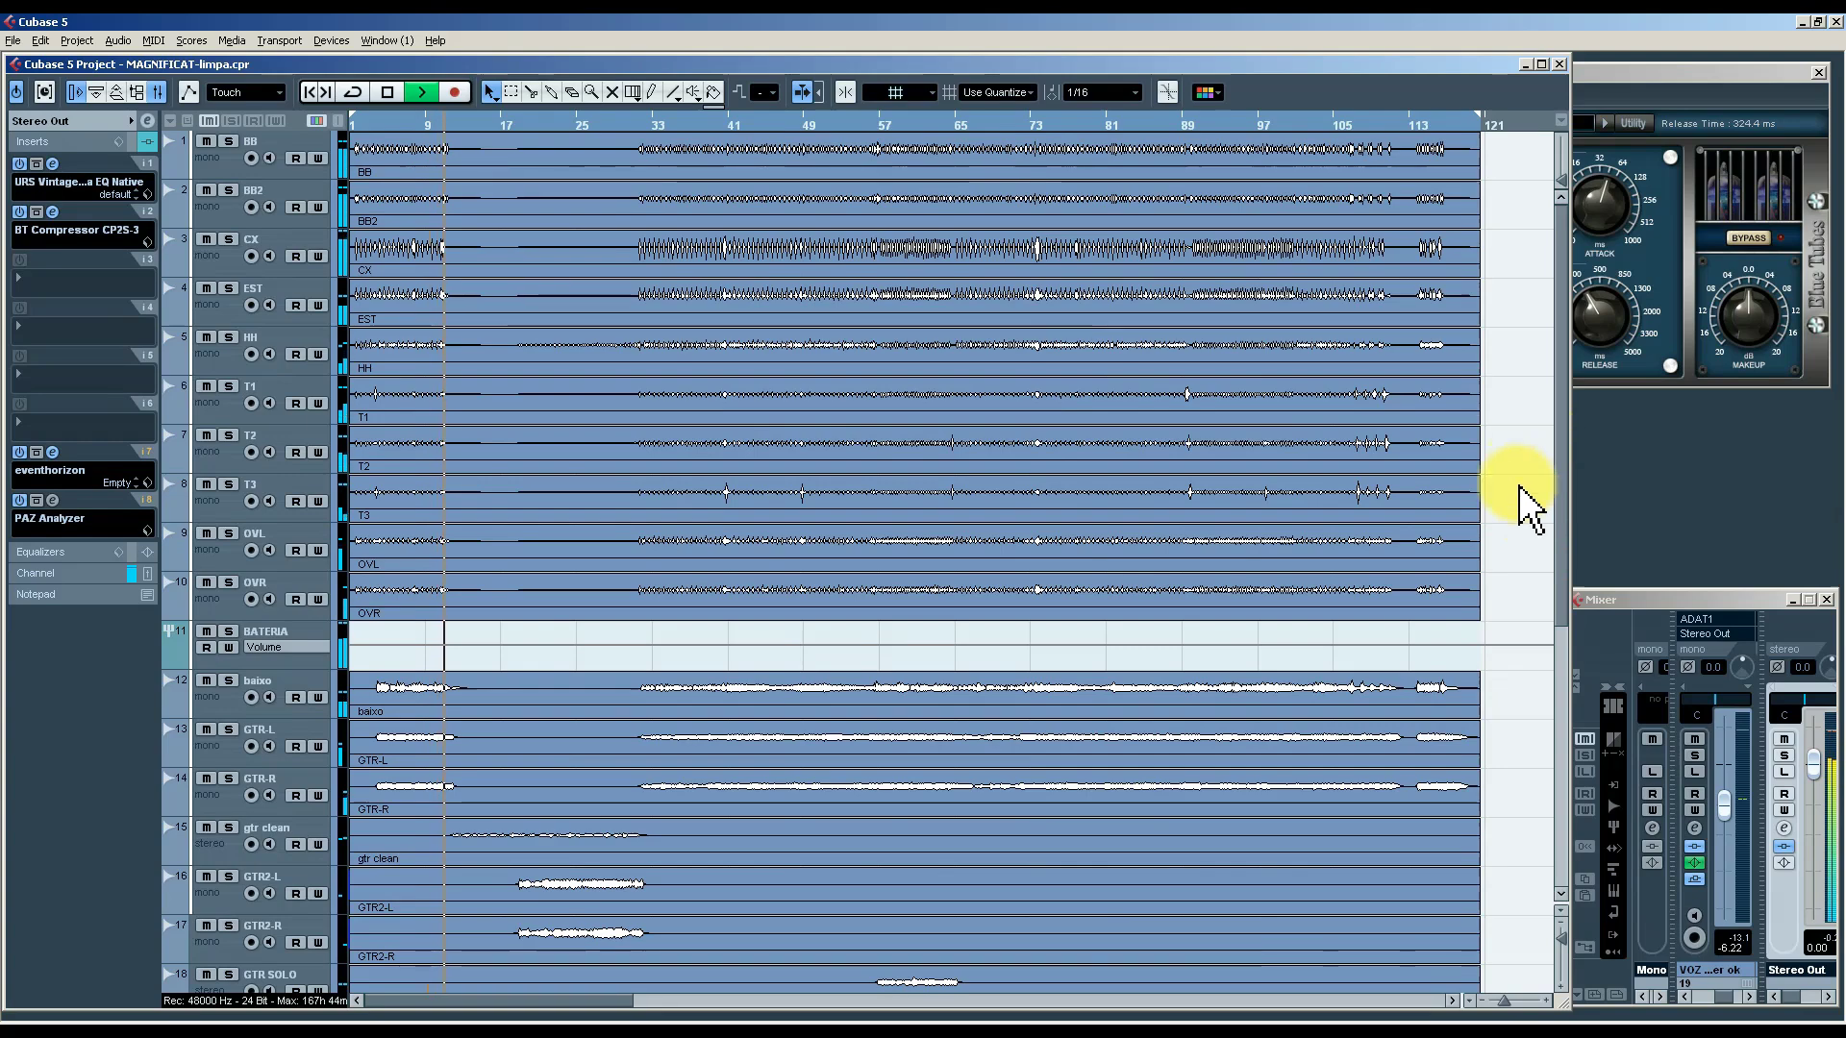
{"action": "scroll", "coordinate": [1529, 504], "scroll_direction": "down", "scroll_amount": 4}
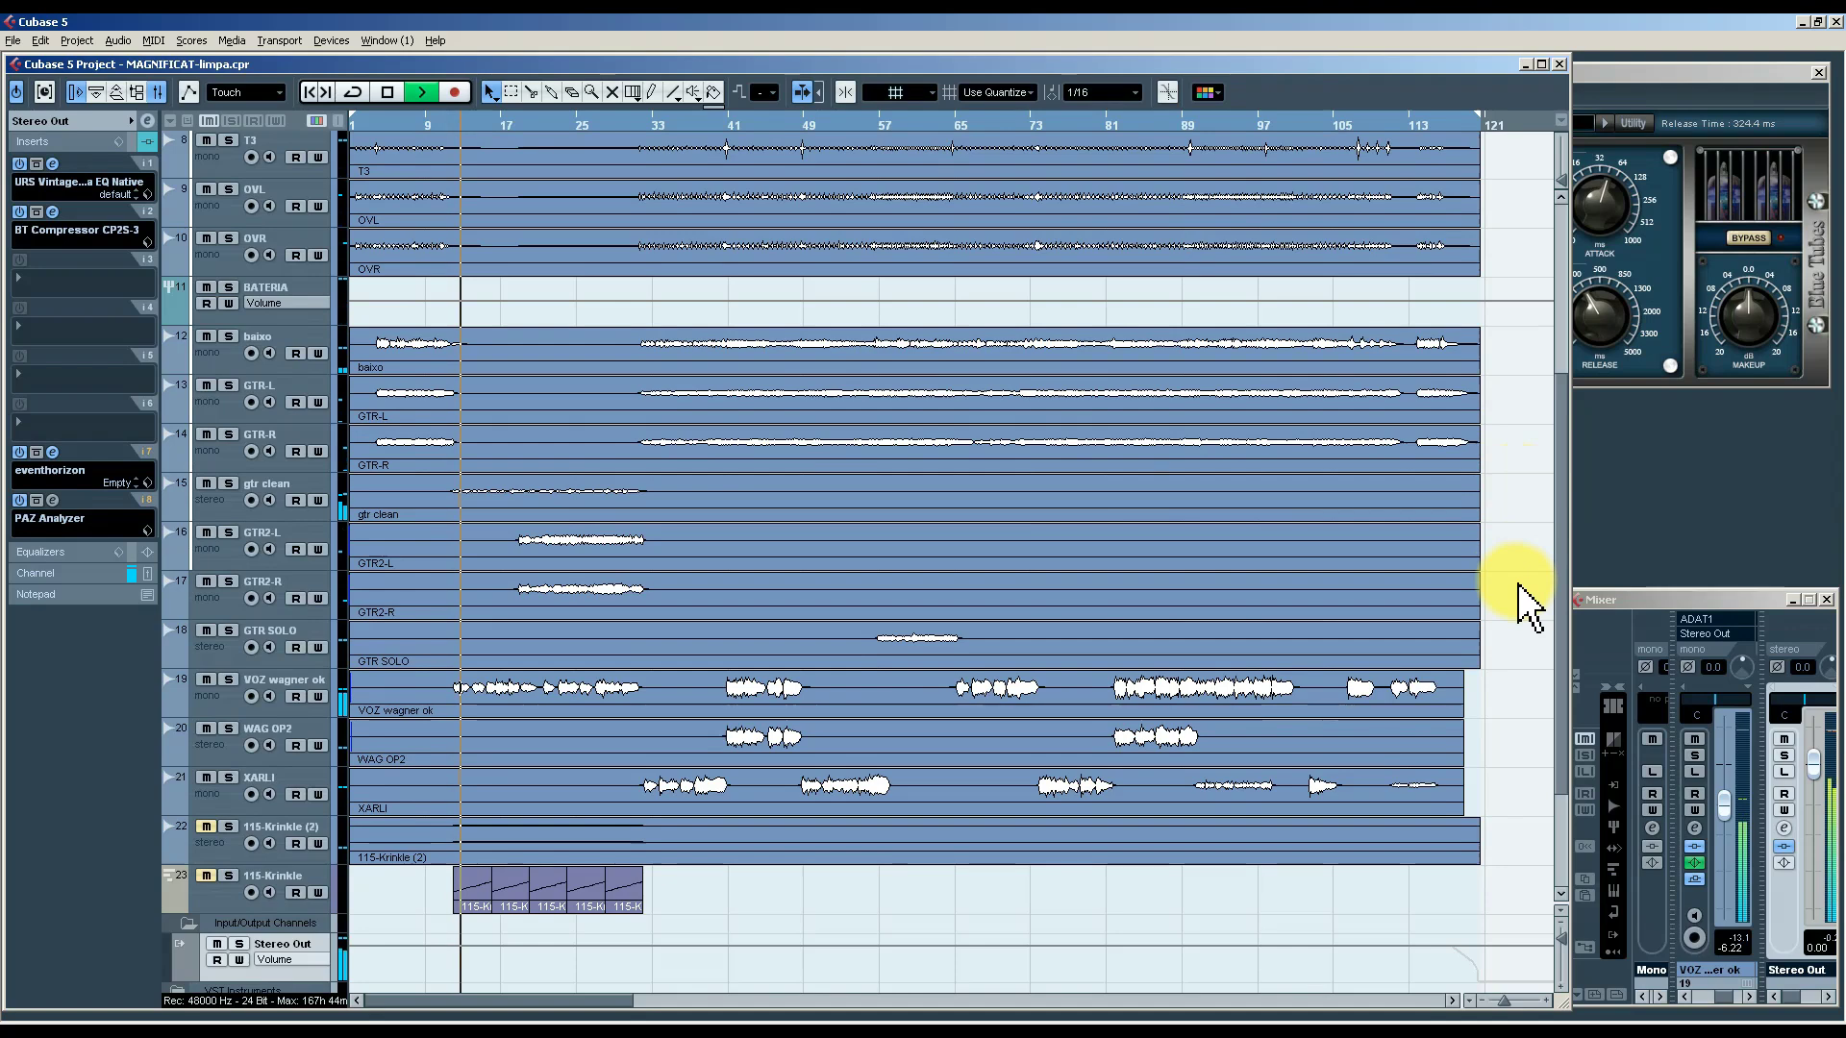
Check the Compressor in the third insert slot of vocal track 19 and close its window.
{"action": "left_click", "coordinate": [219, 714]}
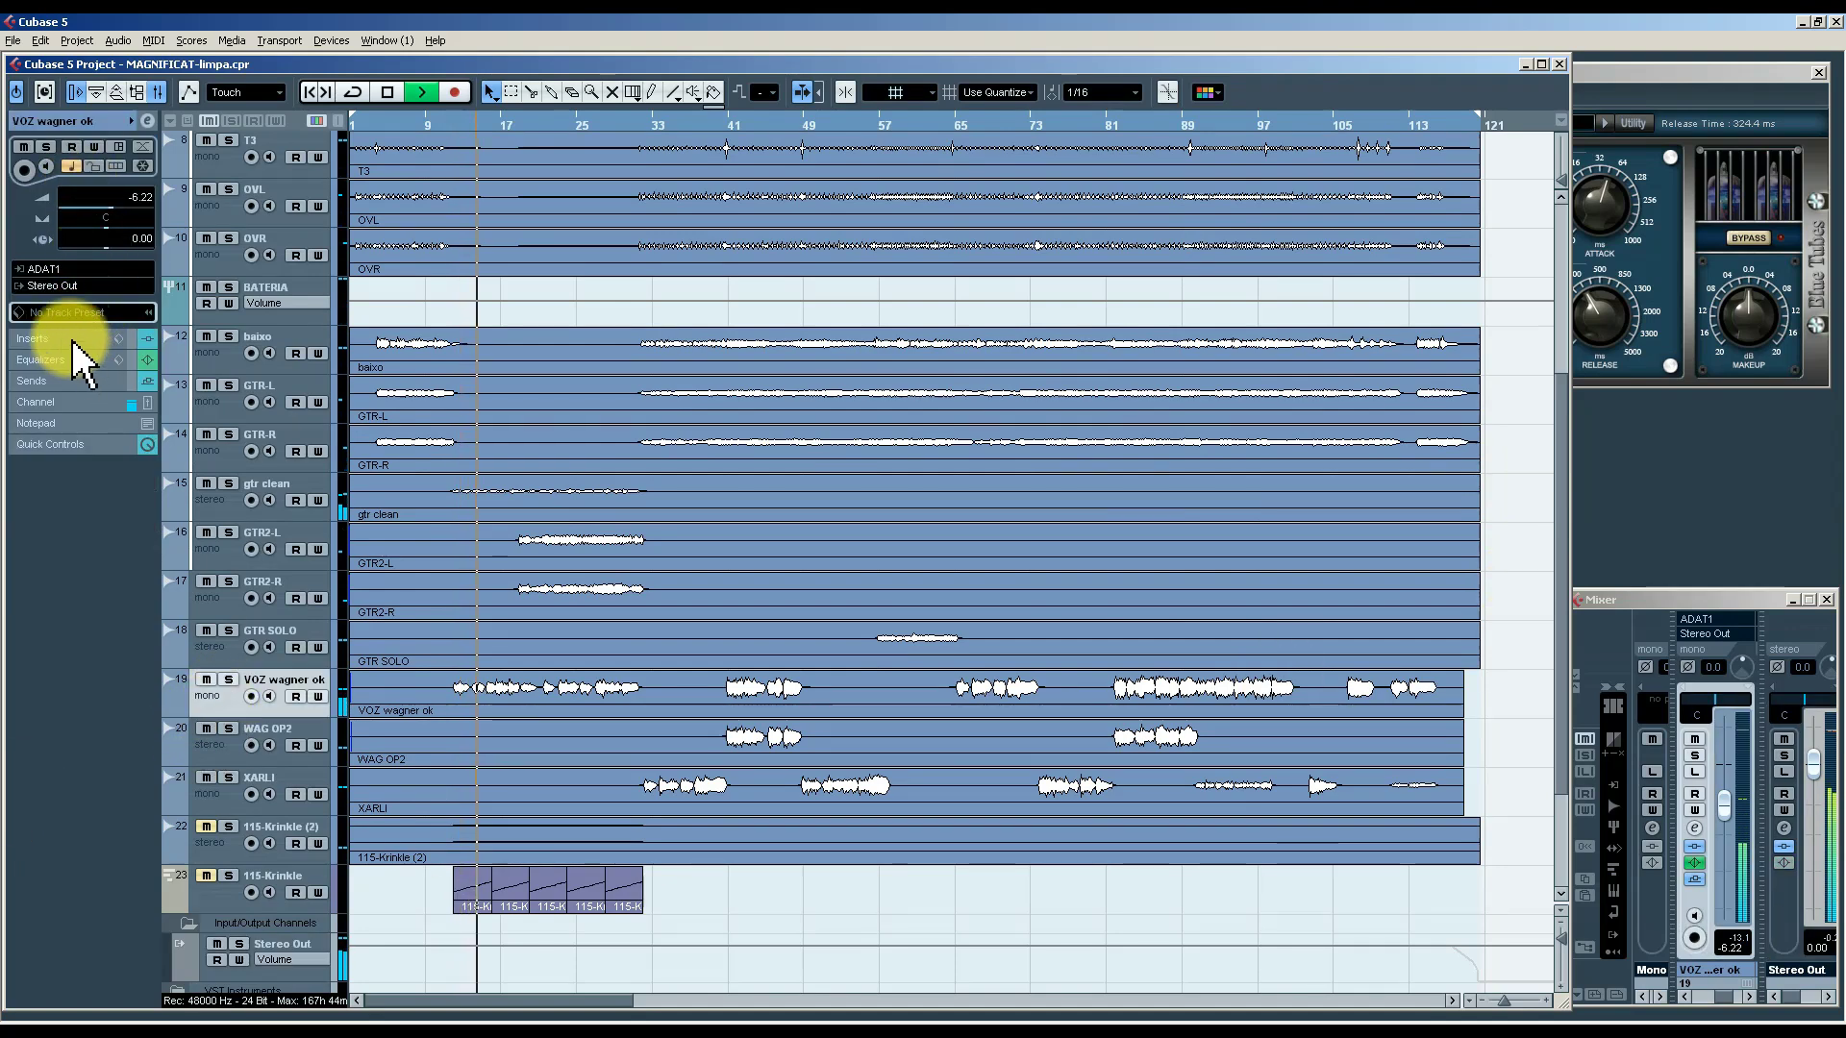
{"action": "left_click", "coordinate": [52, 260]}
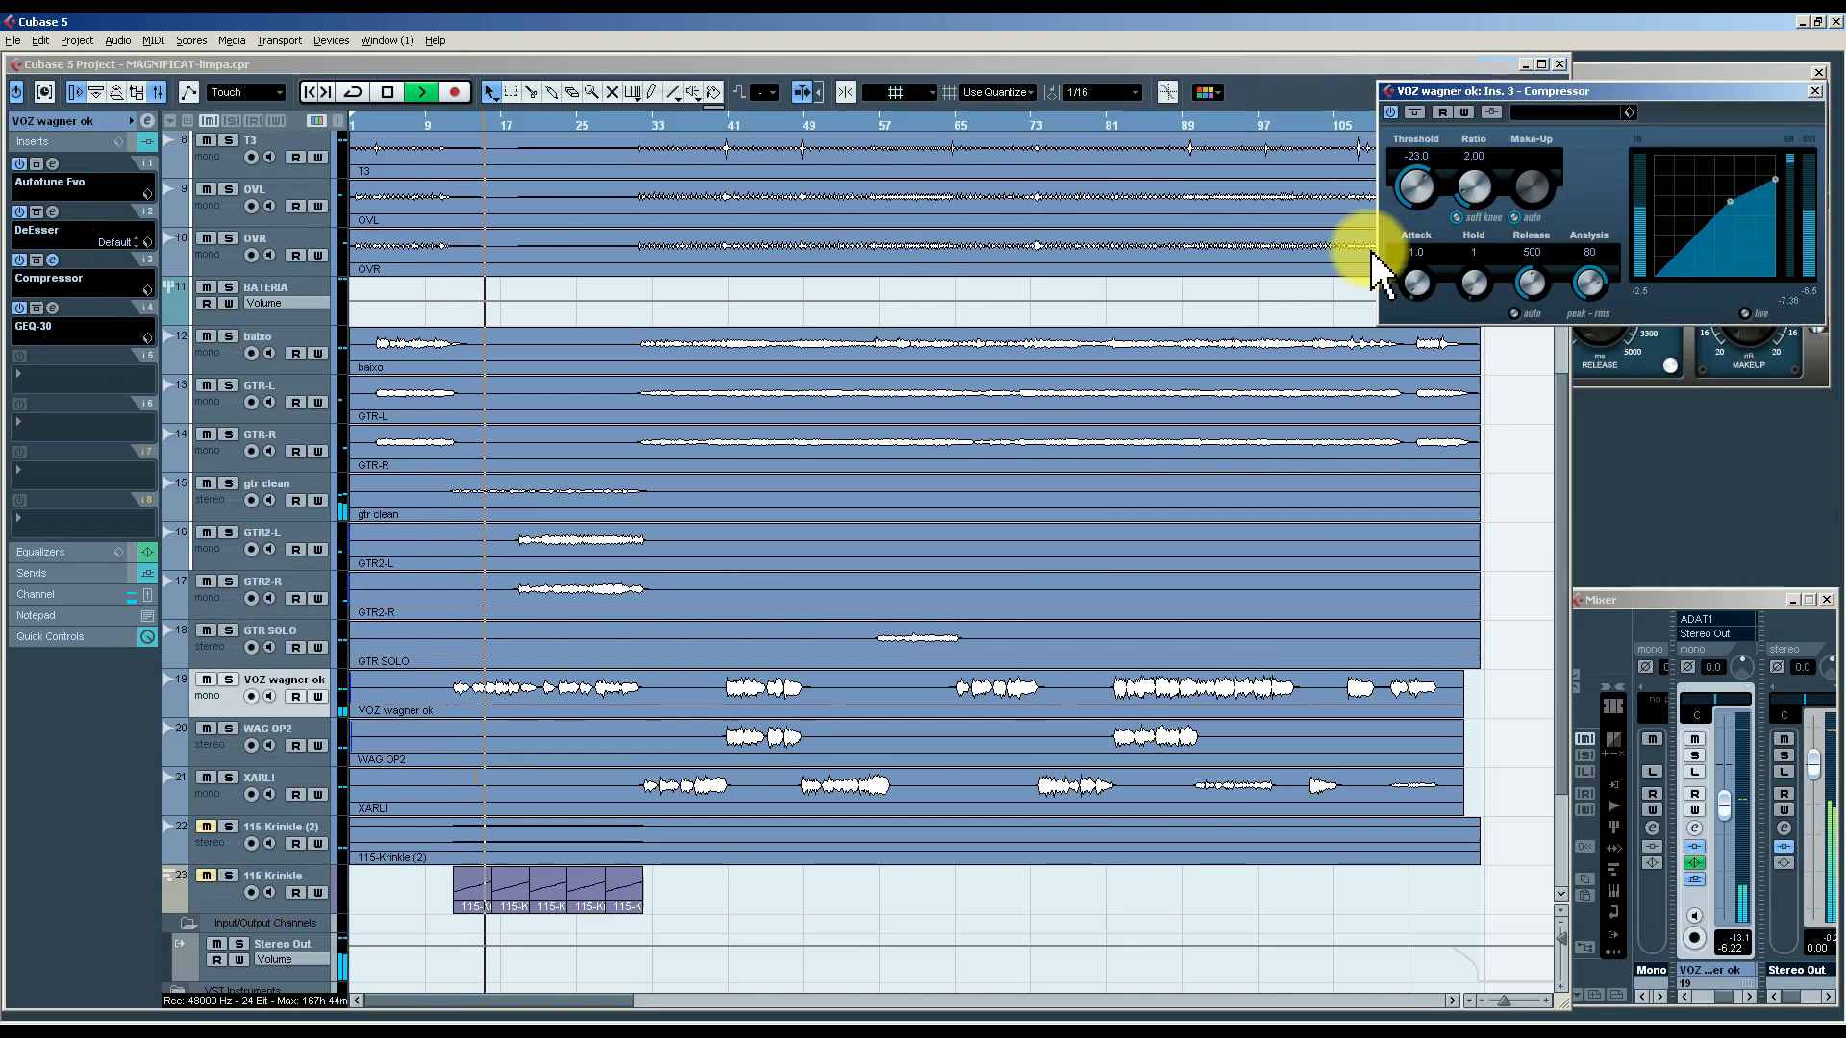
{"action": "left_click", "coordinate": [1815, 92]}
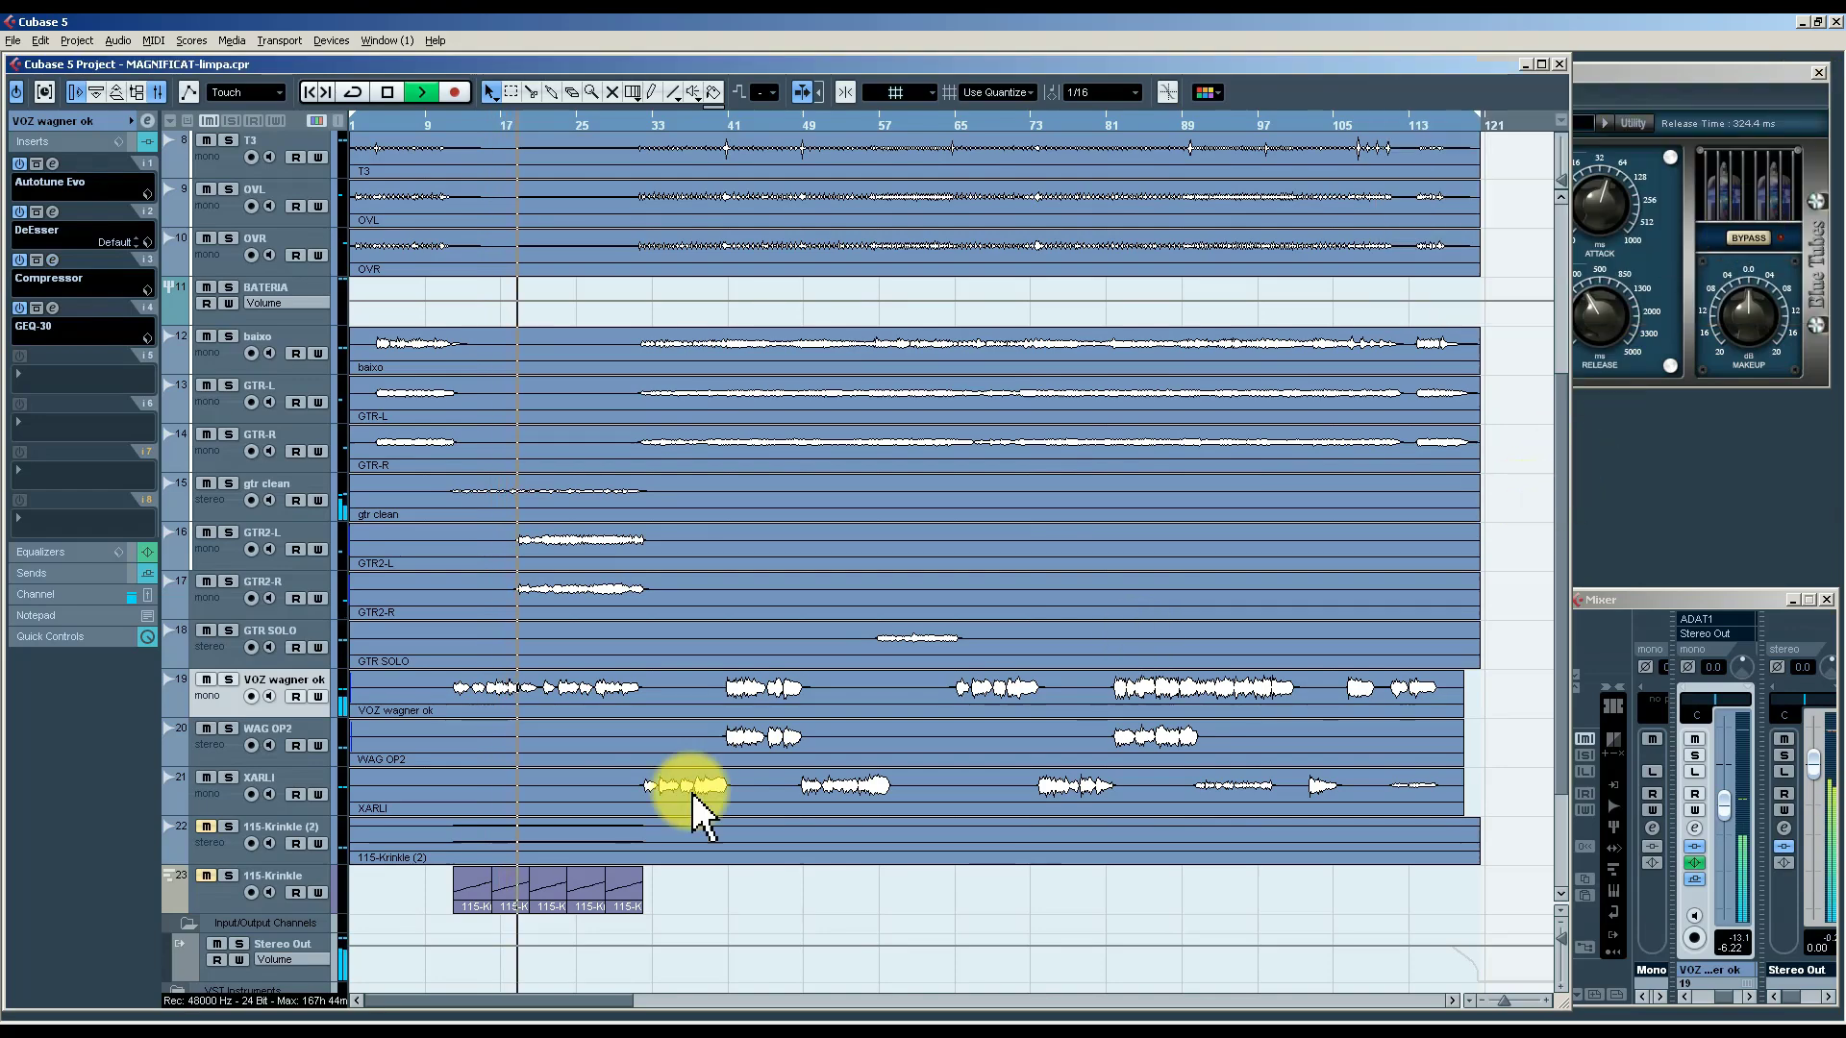
On the FX 2-DoubleDelay channel, enable EQ band 4 as a Low Pass I filter at 4000 Hz and close the channel settings.
{"action": "scroll", "coordinate": [566, 579], "scroll_direction": "down", "scroll_amount": 4}
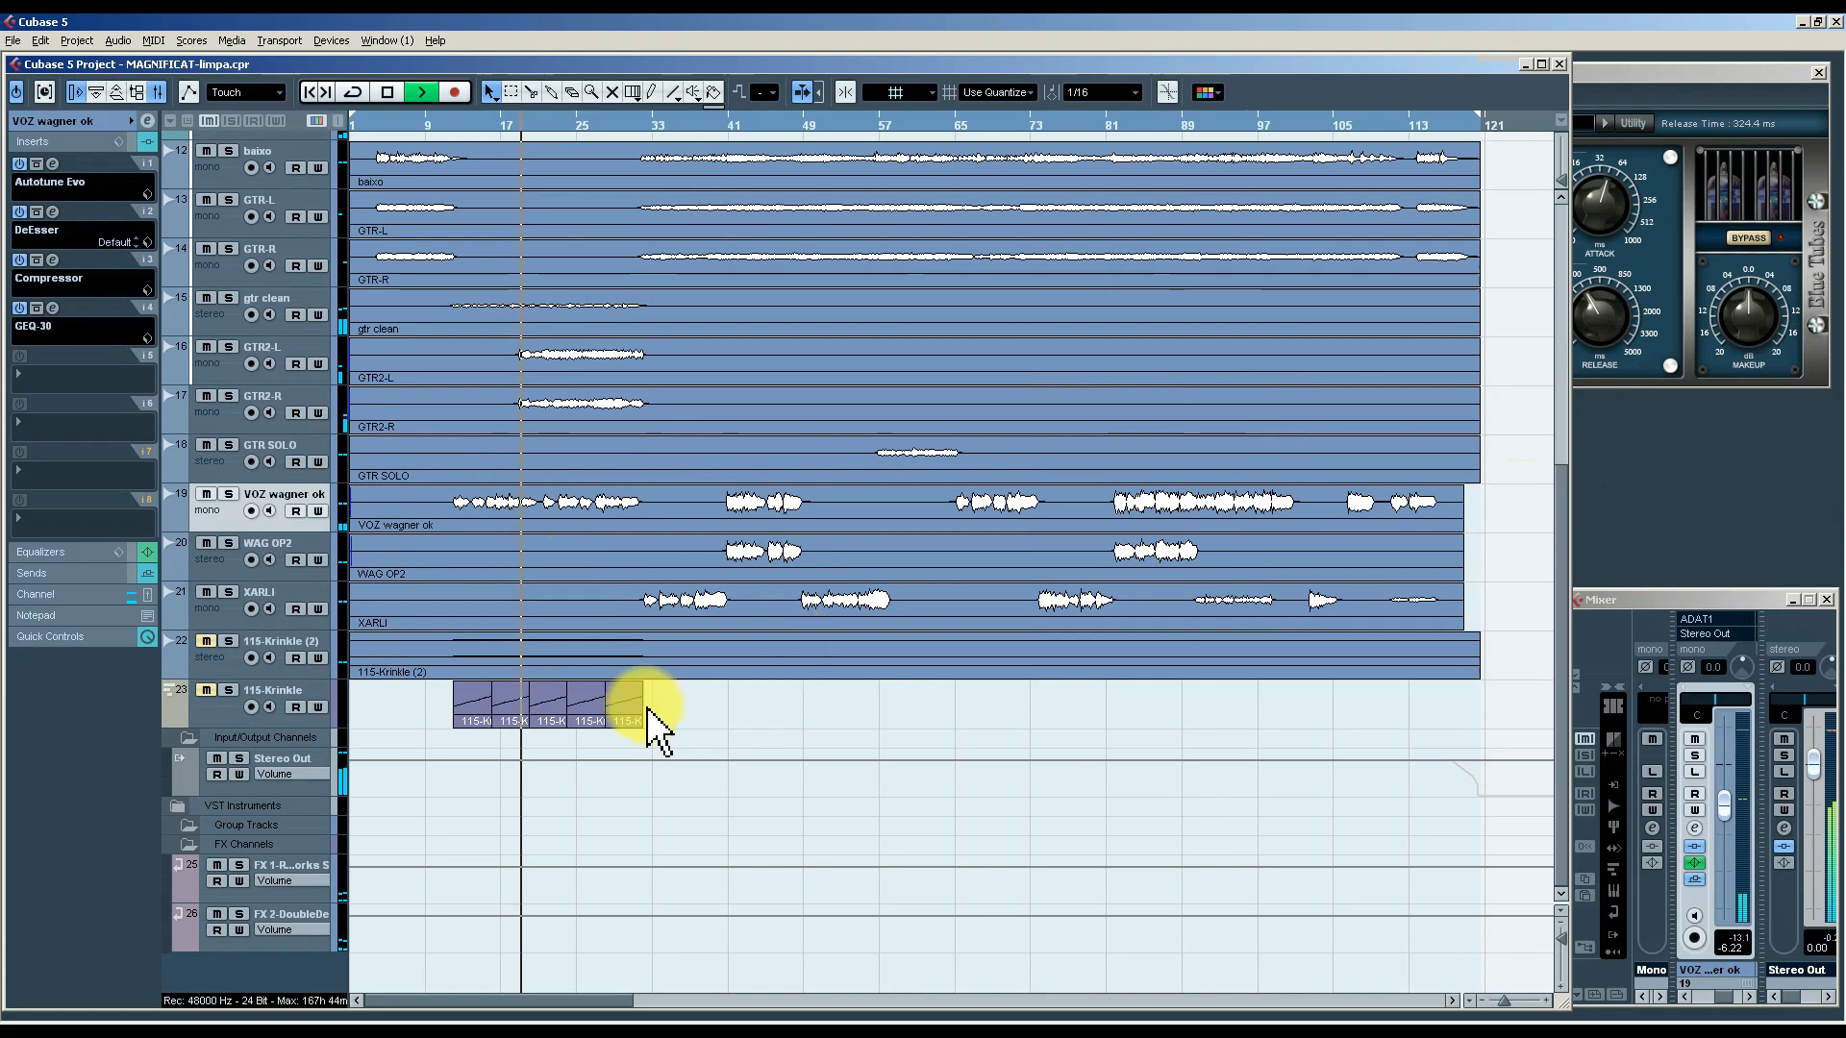
{"action": "left_click", "coordinate": [199, 942]}
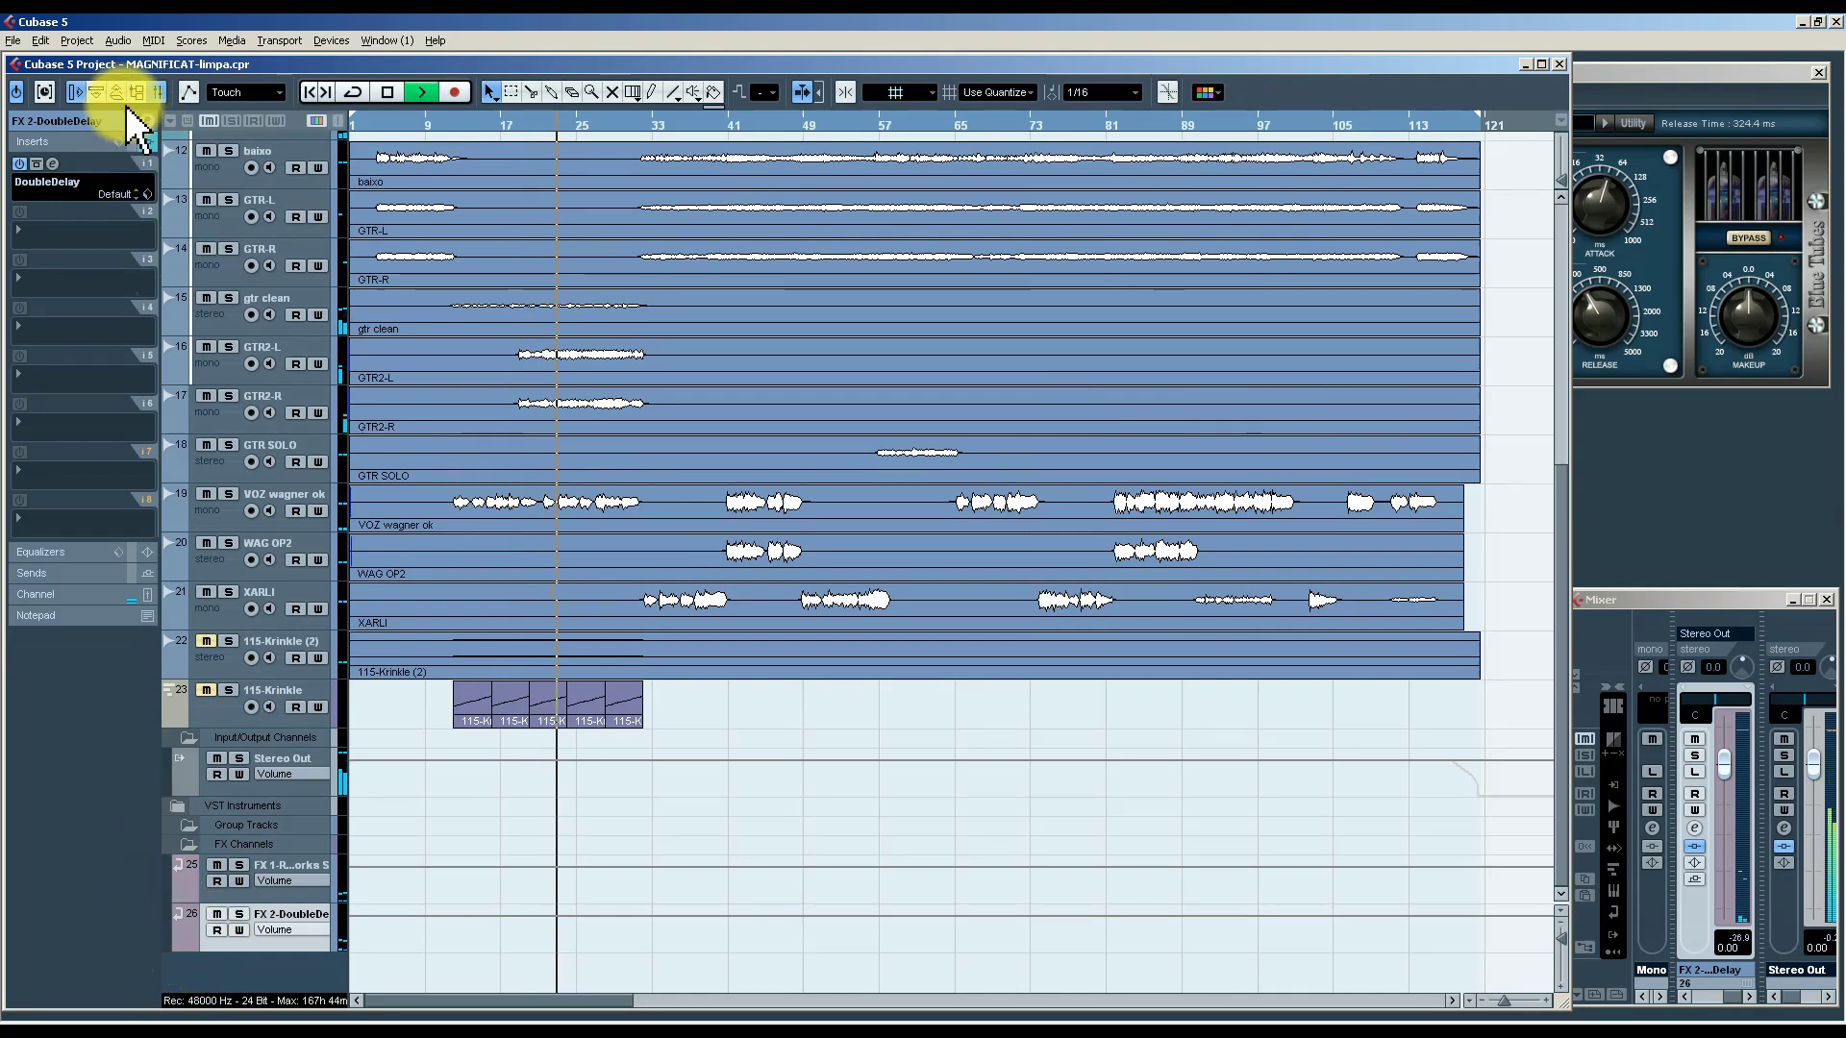
{"action": "left_click", "coordinate": [234, 844]}
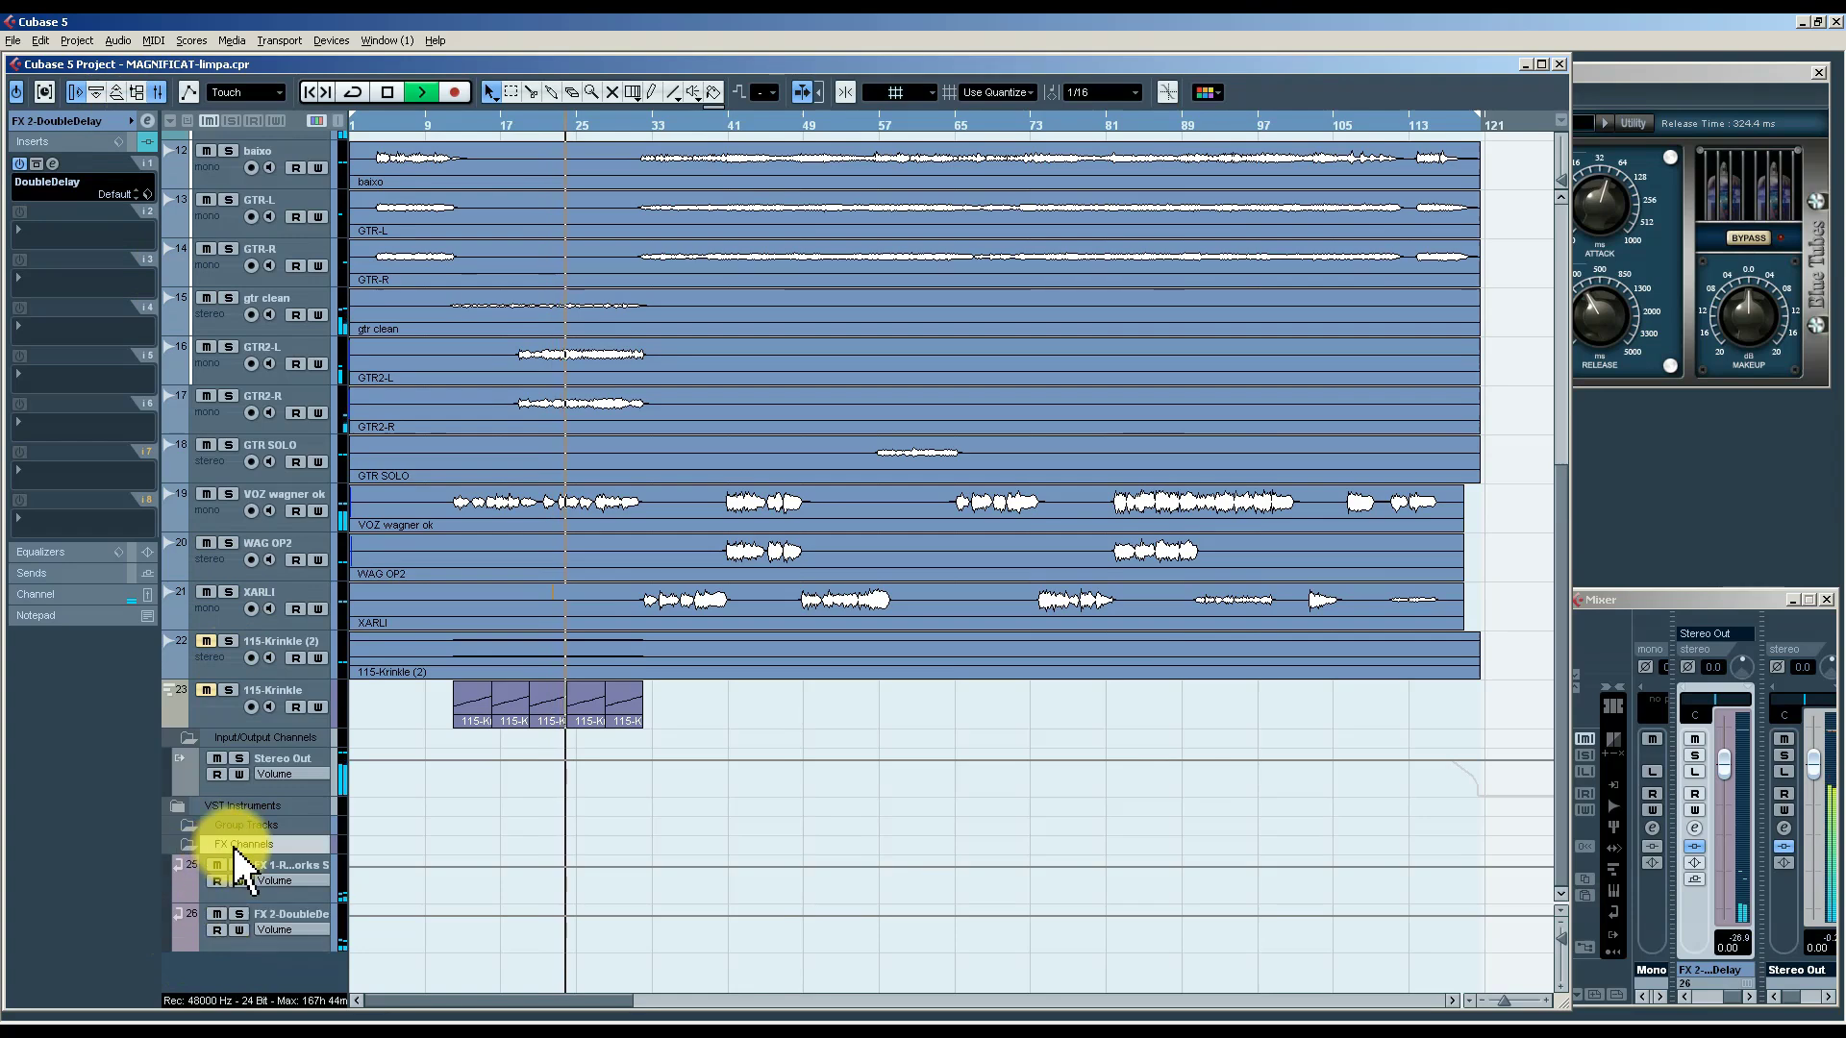
{"action": "left_click", "coordinate": [200, 925]}
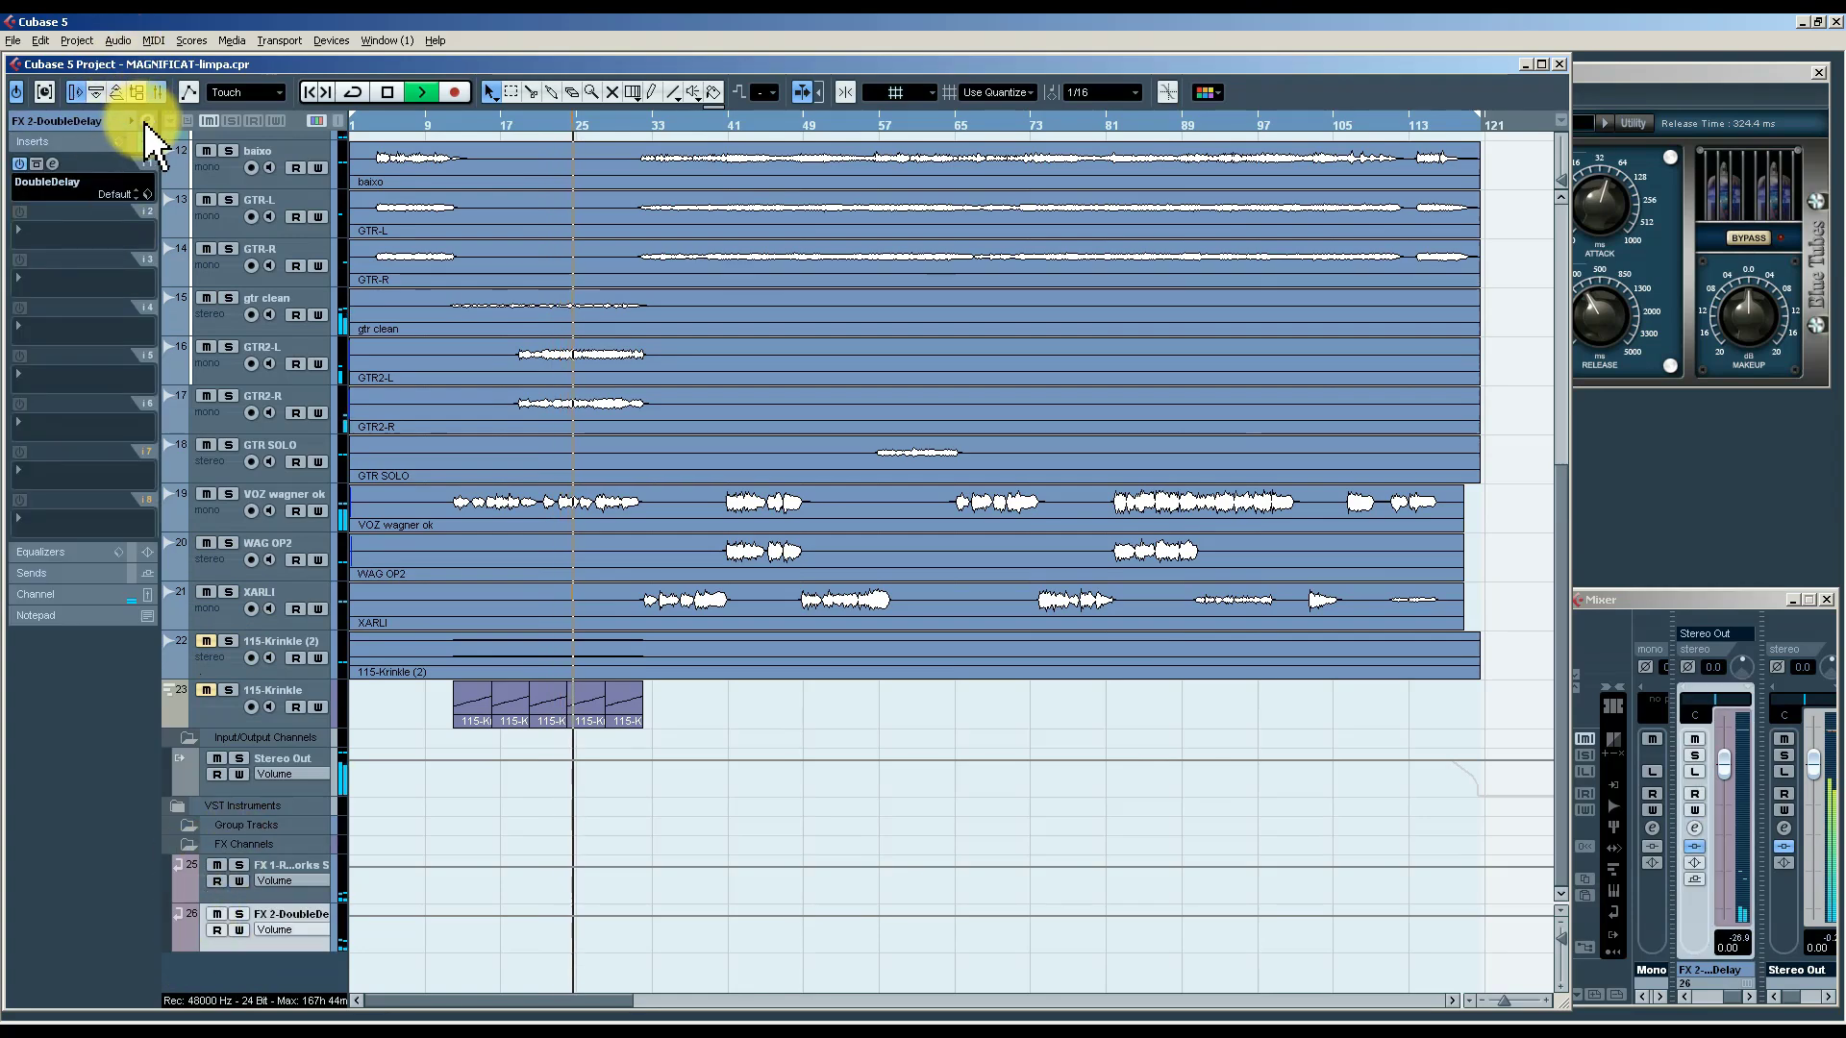
{"action": "left_click", "coordinate": [147, 121]}
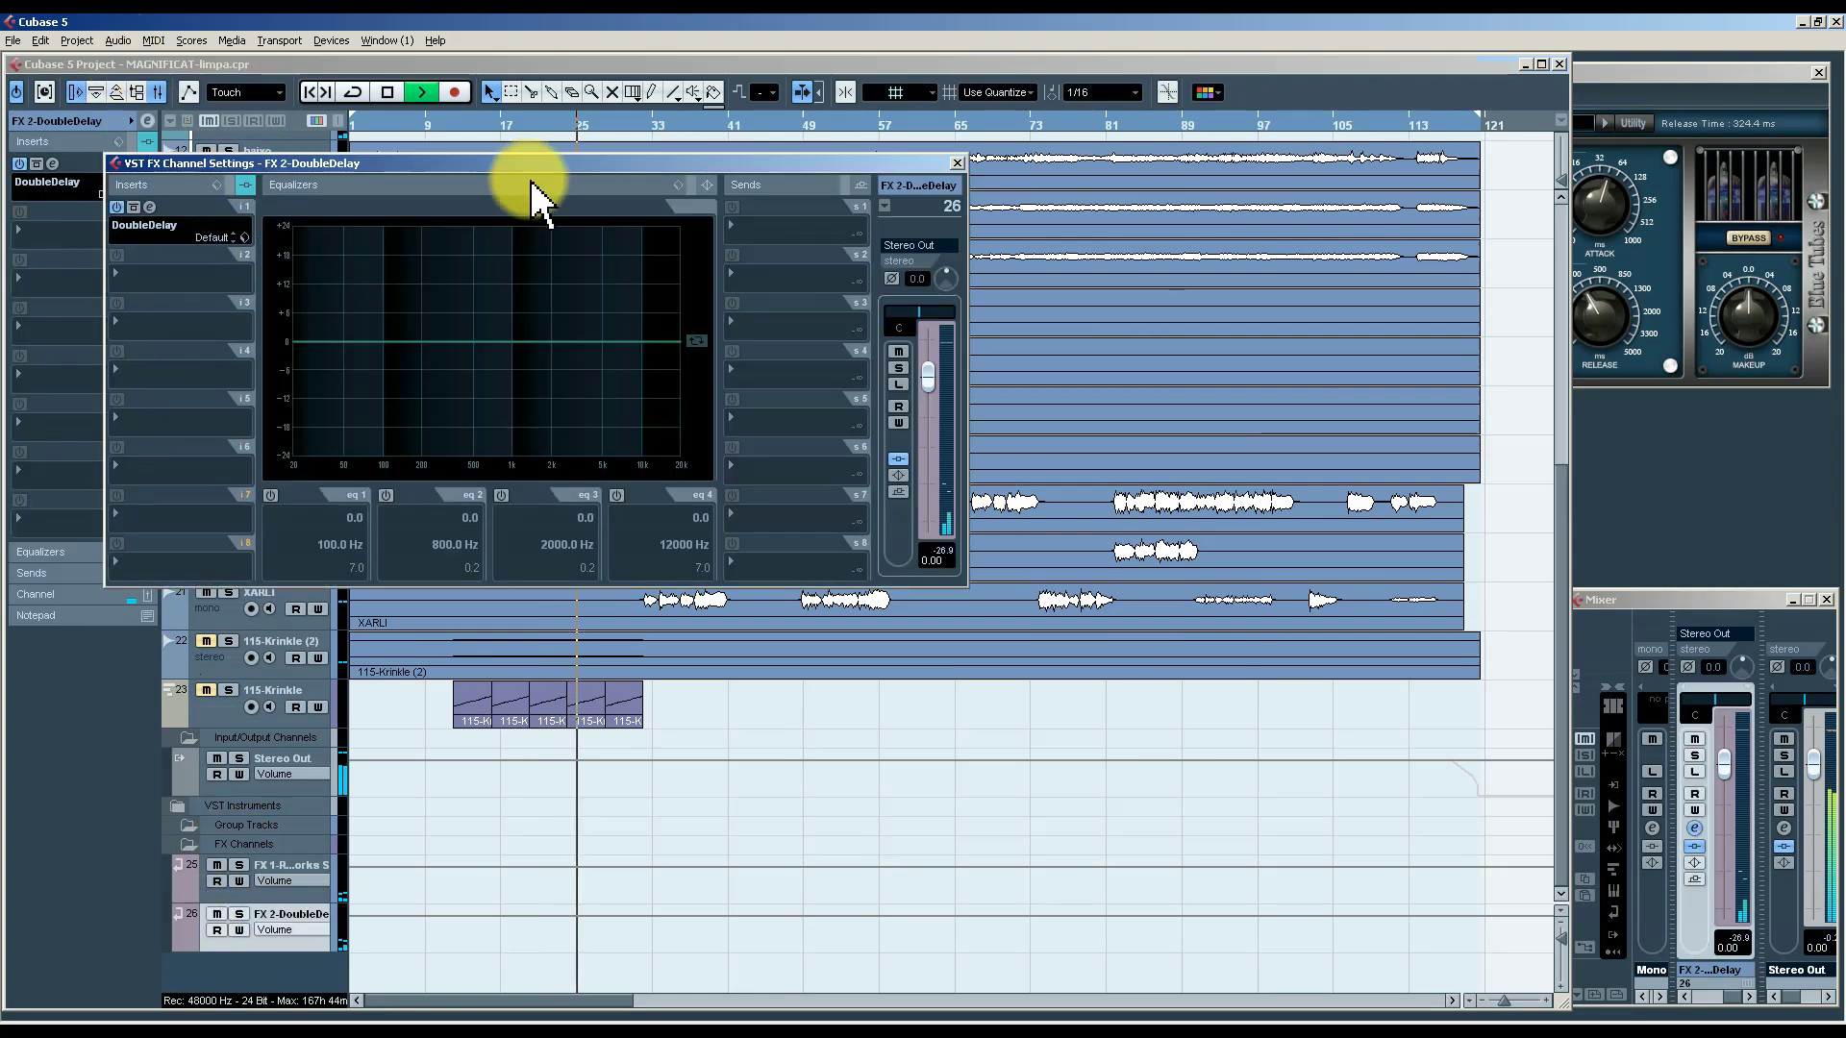
{"action": "left_click", "coordinate": [617, 495]}
{"action": "left_click", "coordinate": [646, 569]}
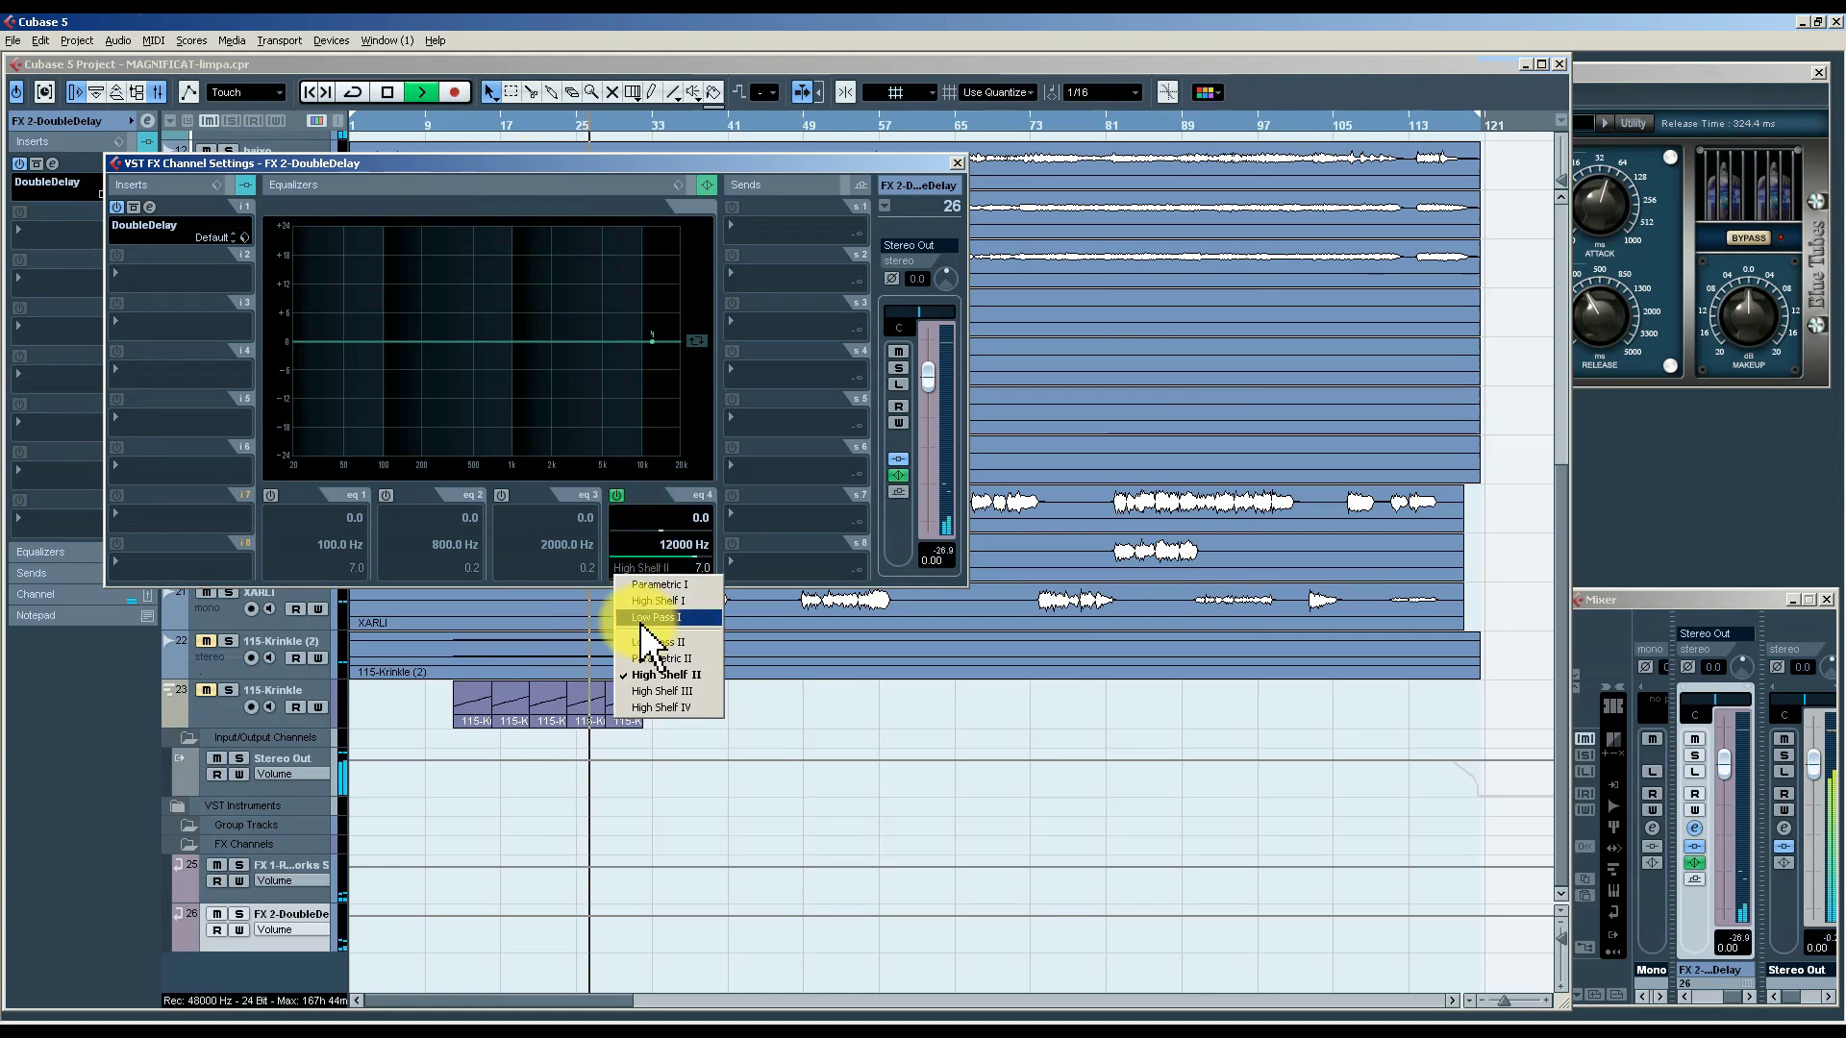
{"action": "left_click", "coordinate": [642, 618]}
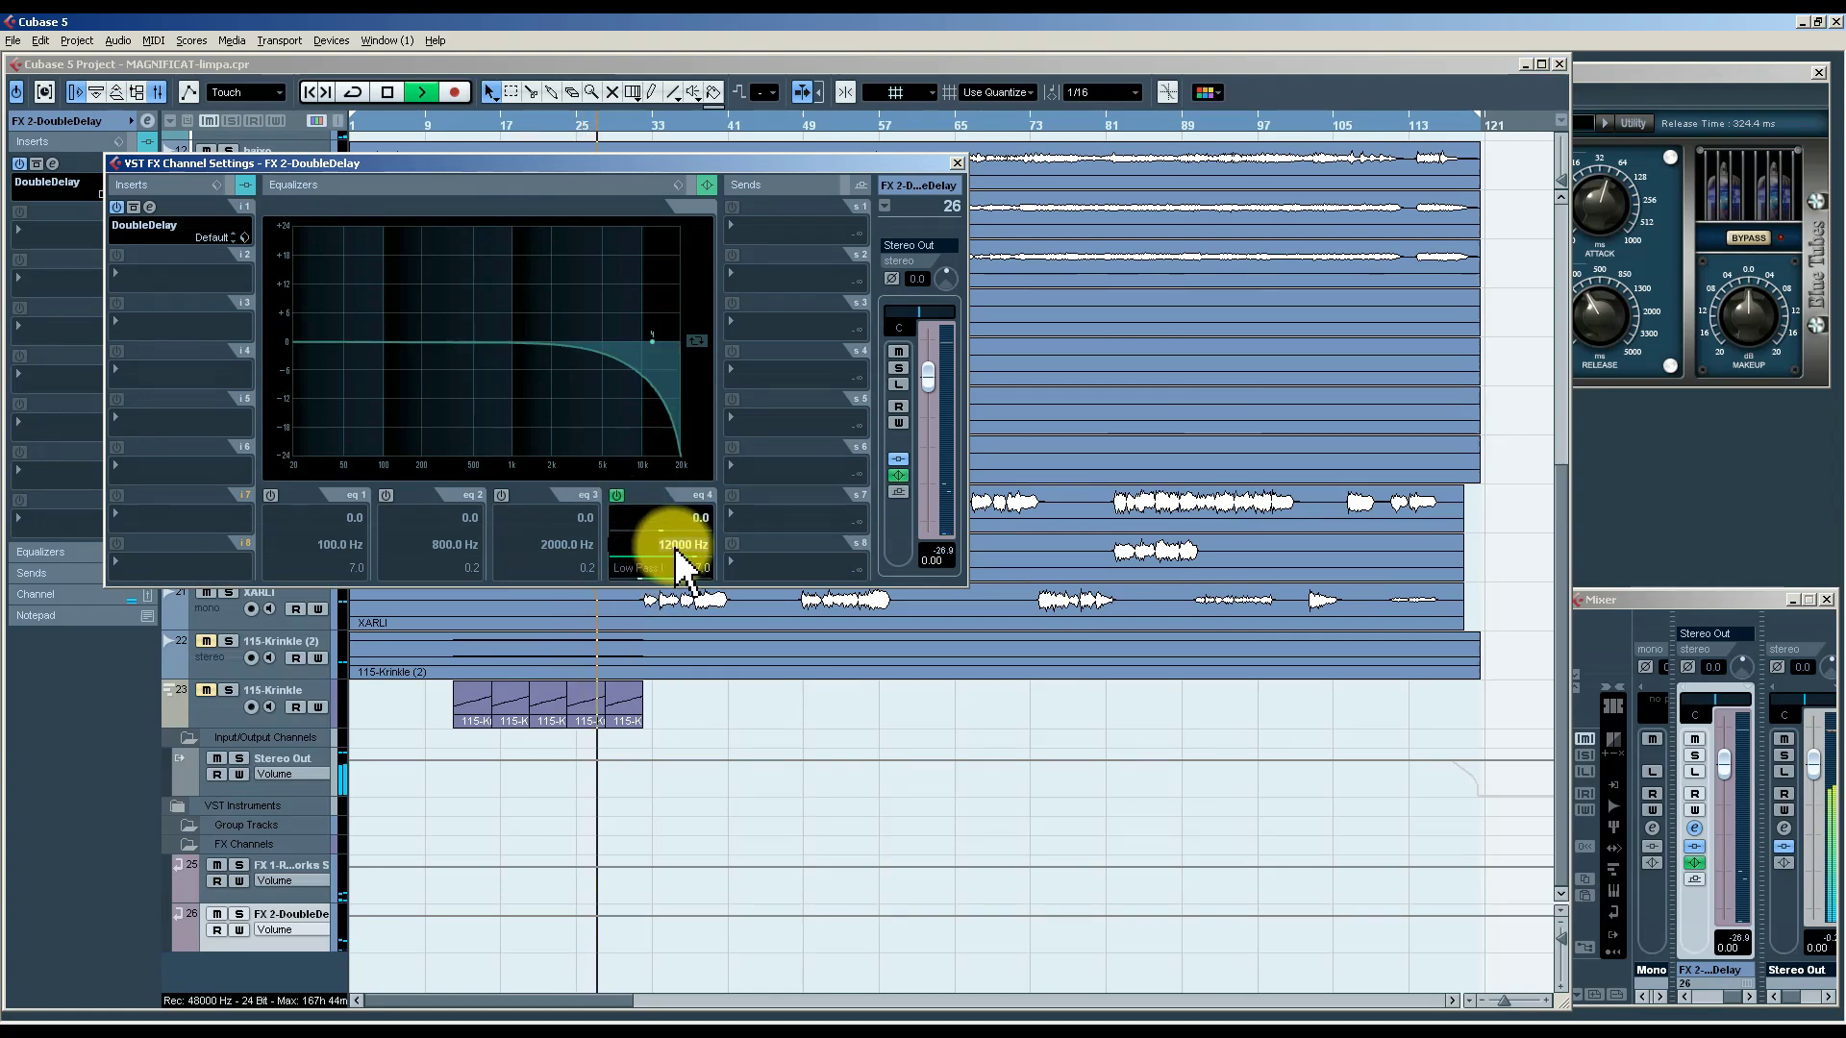
{"action": "type", "text": "4000,"}
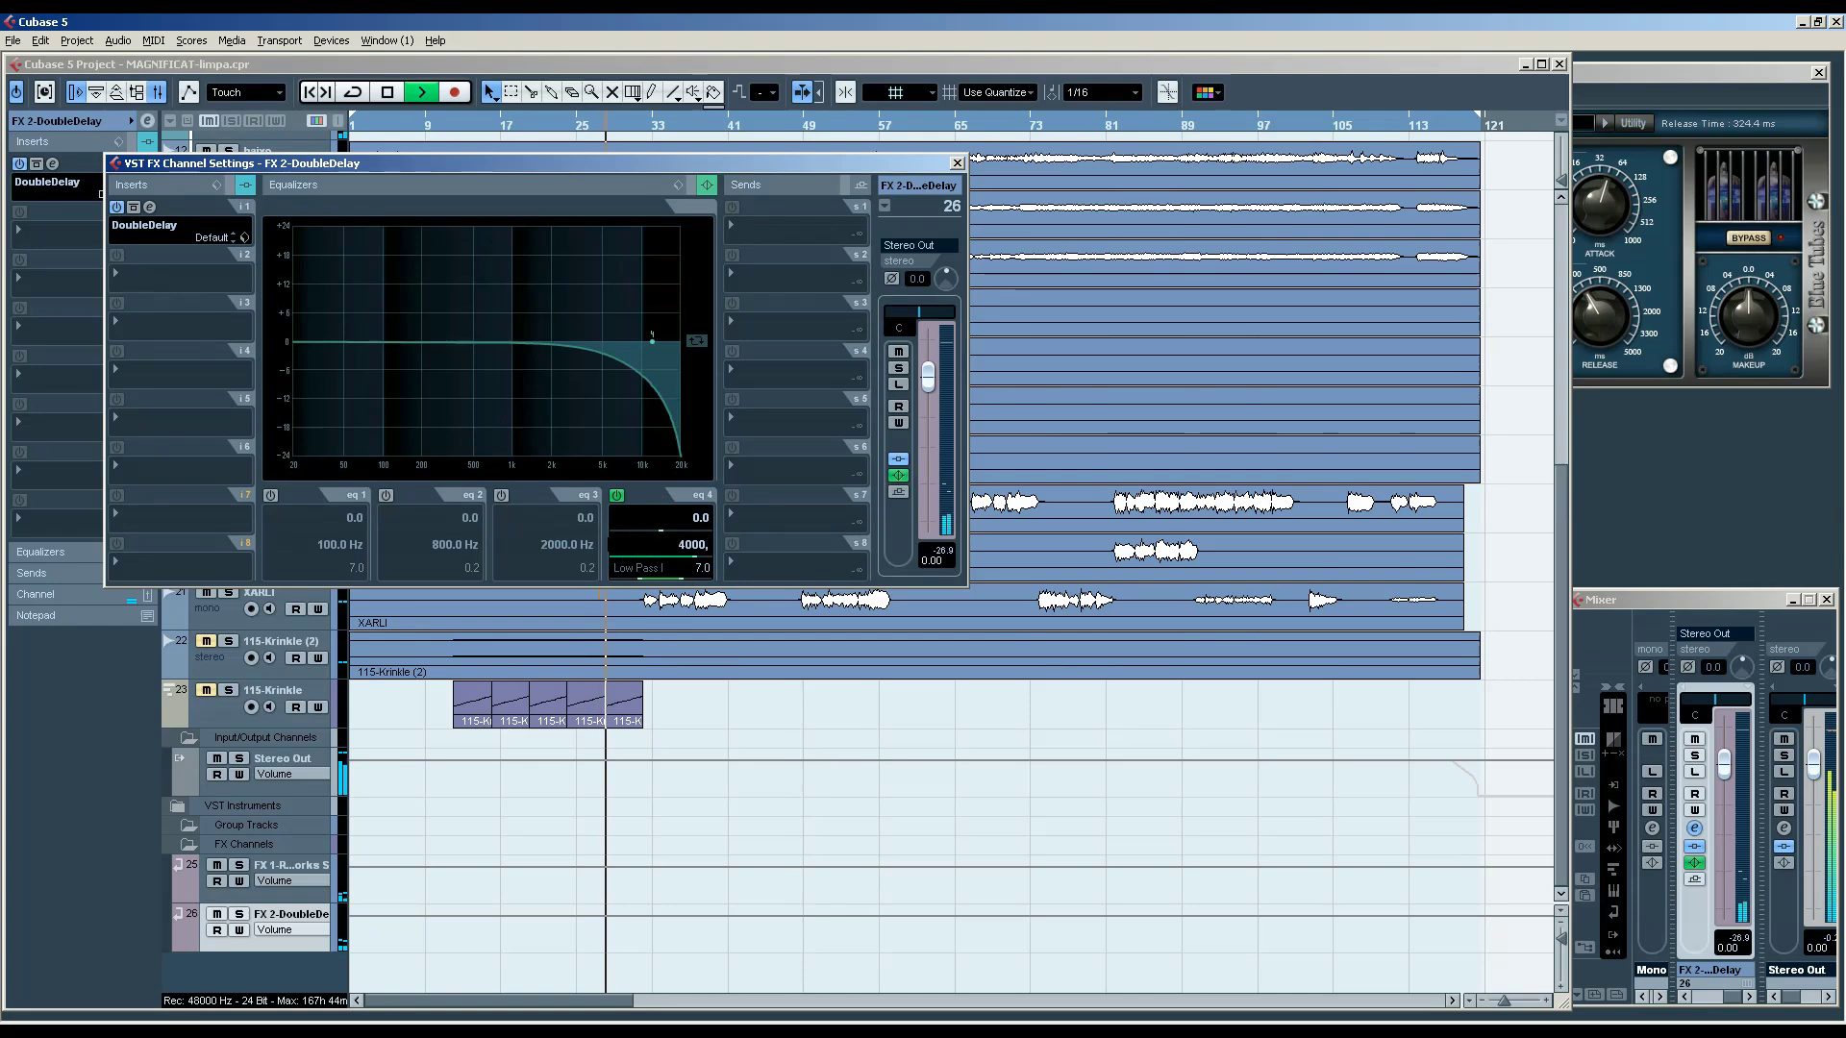
{"action": "left_click", "coordinate": [672, 537]}
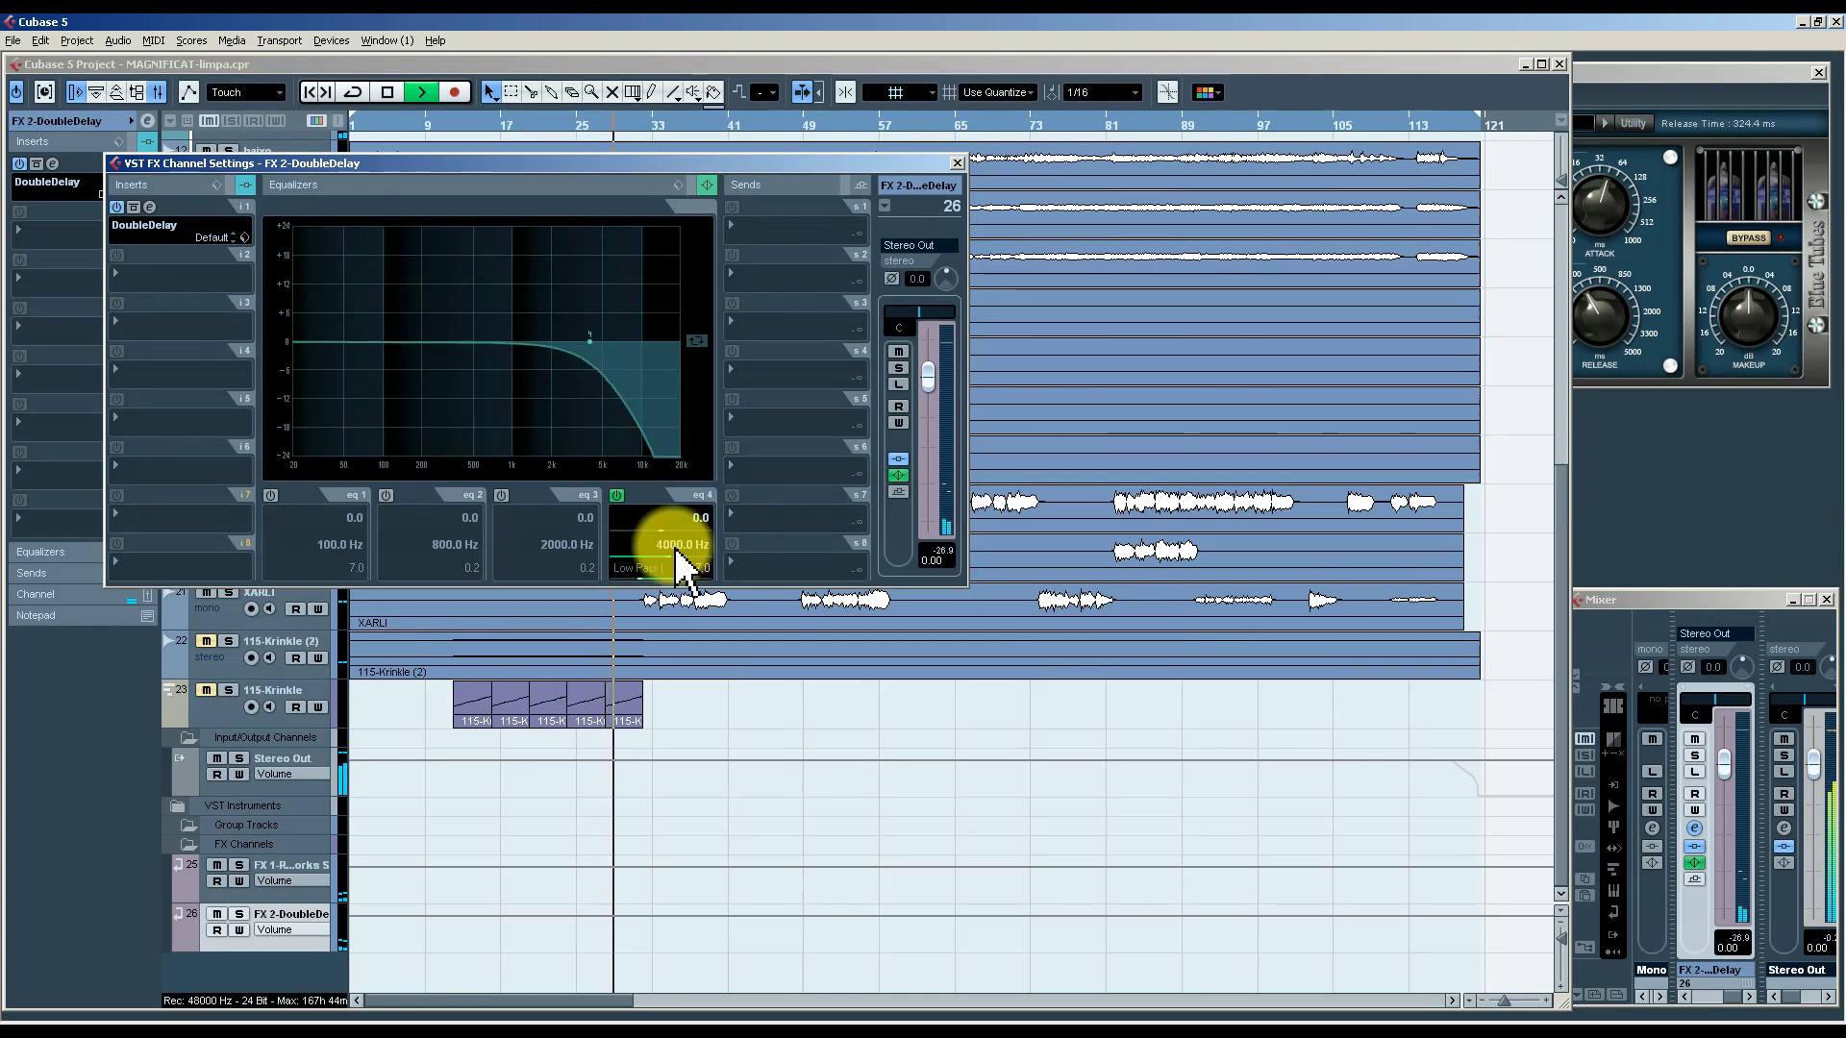
{"action": "left_click", "coordinate": [957, 164]}
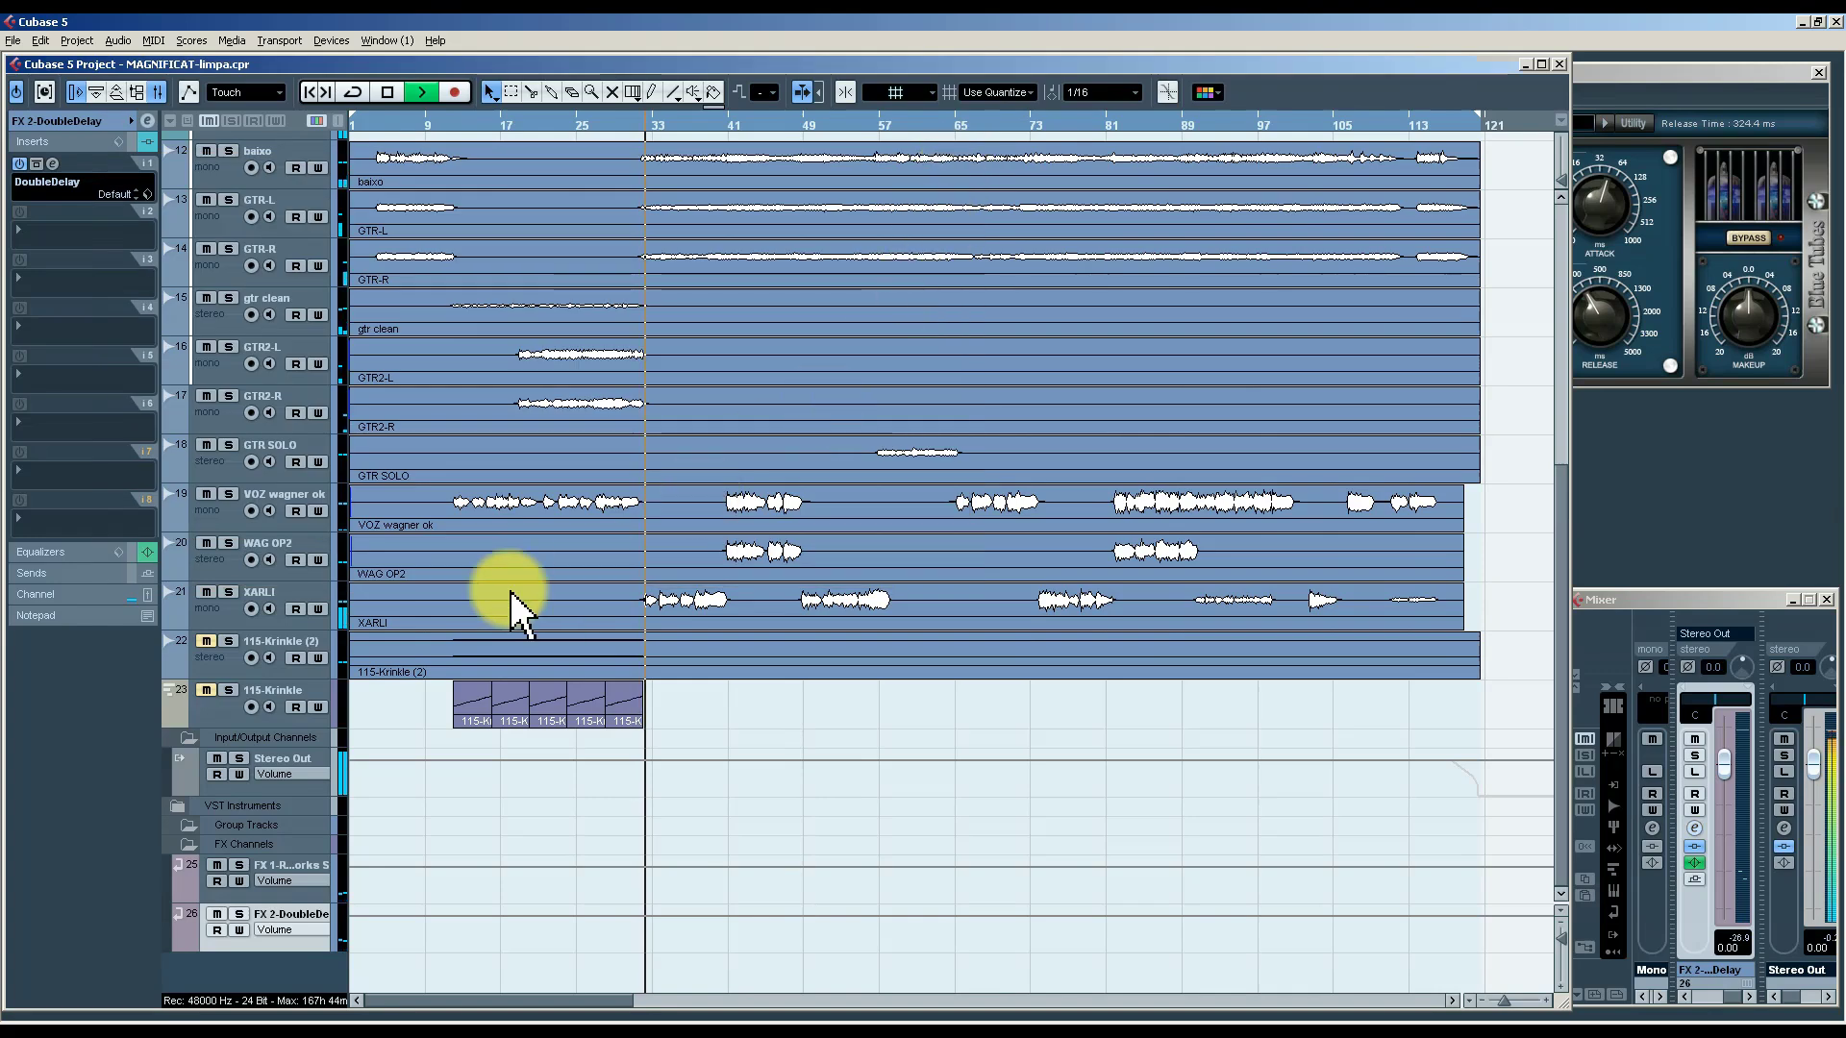
Pan vocal track 19 to L11 and vocal track 21 to R11.
{"action": "left_click", "coordinate": [221, 625]}
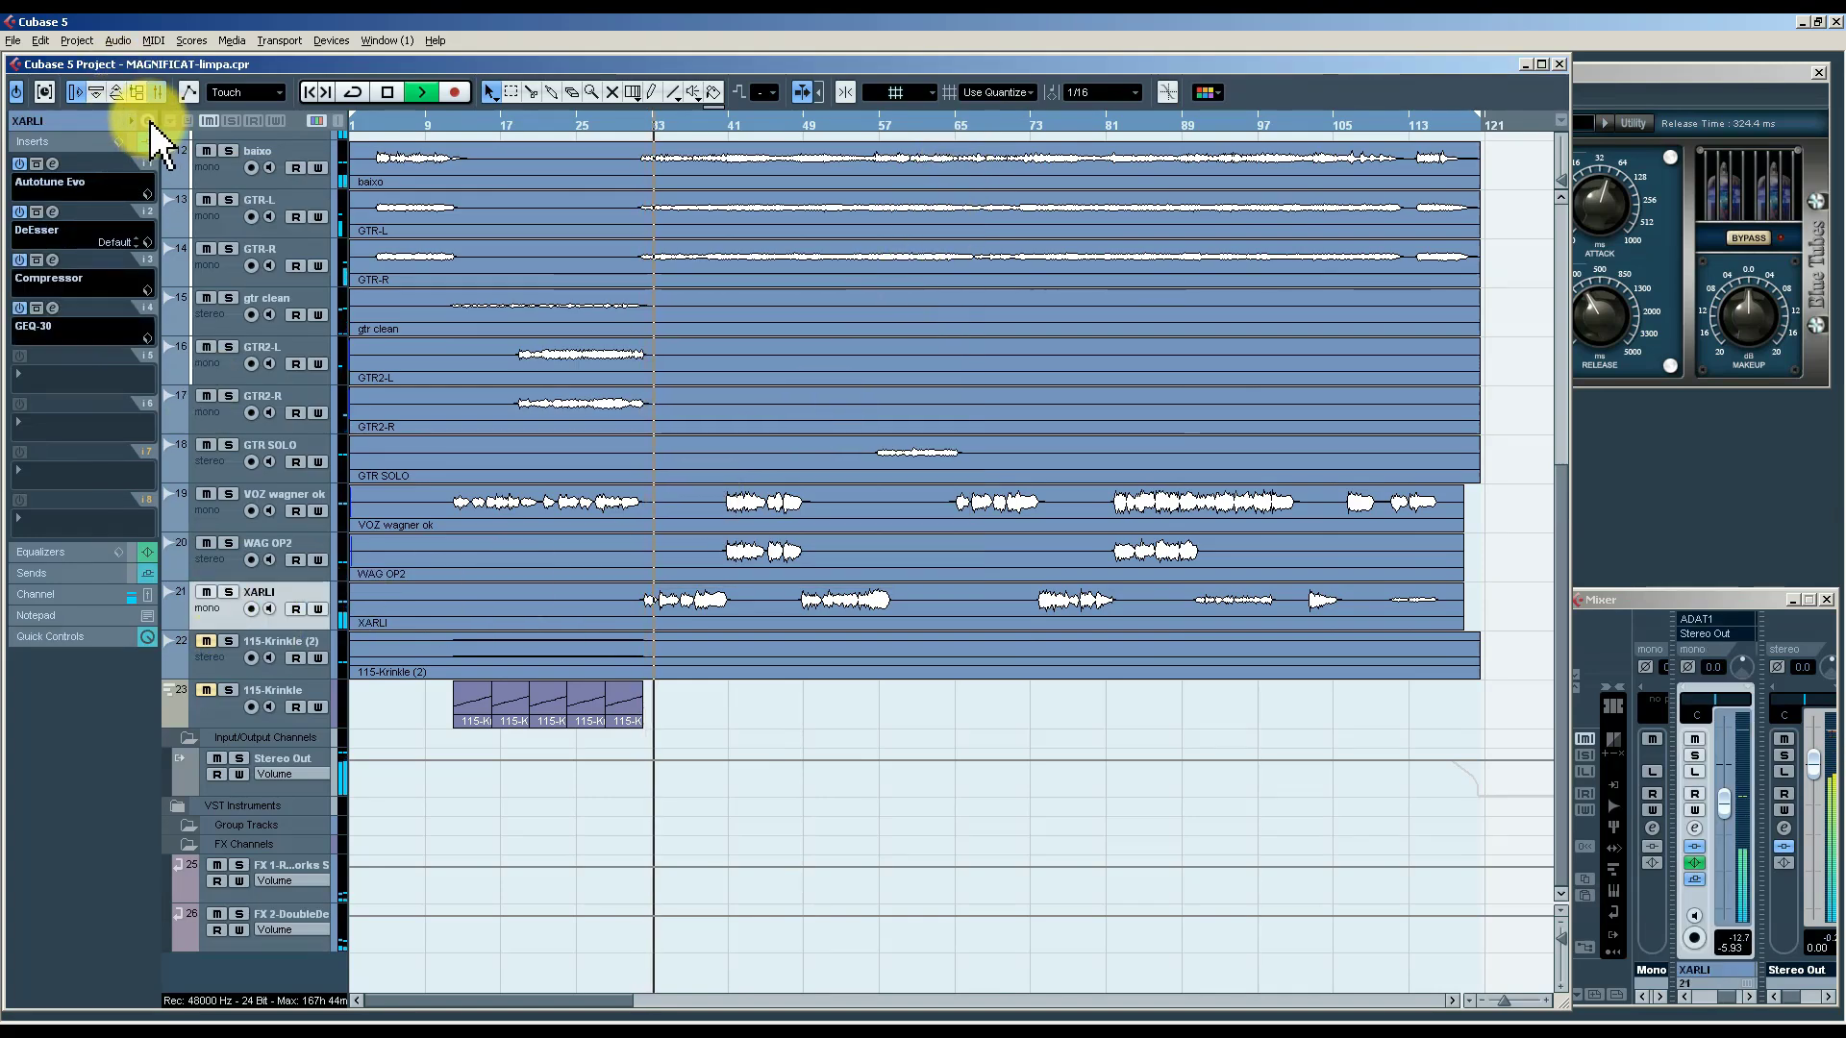
{"action": "left_click", "coordinate": [149, 123]}
{"action": "left_click", "coordinate": [149, 123]}
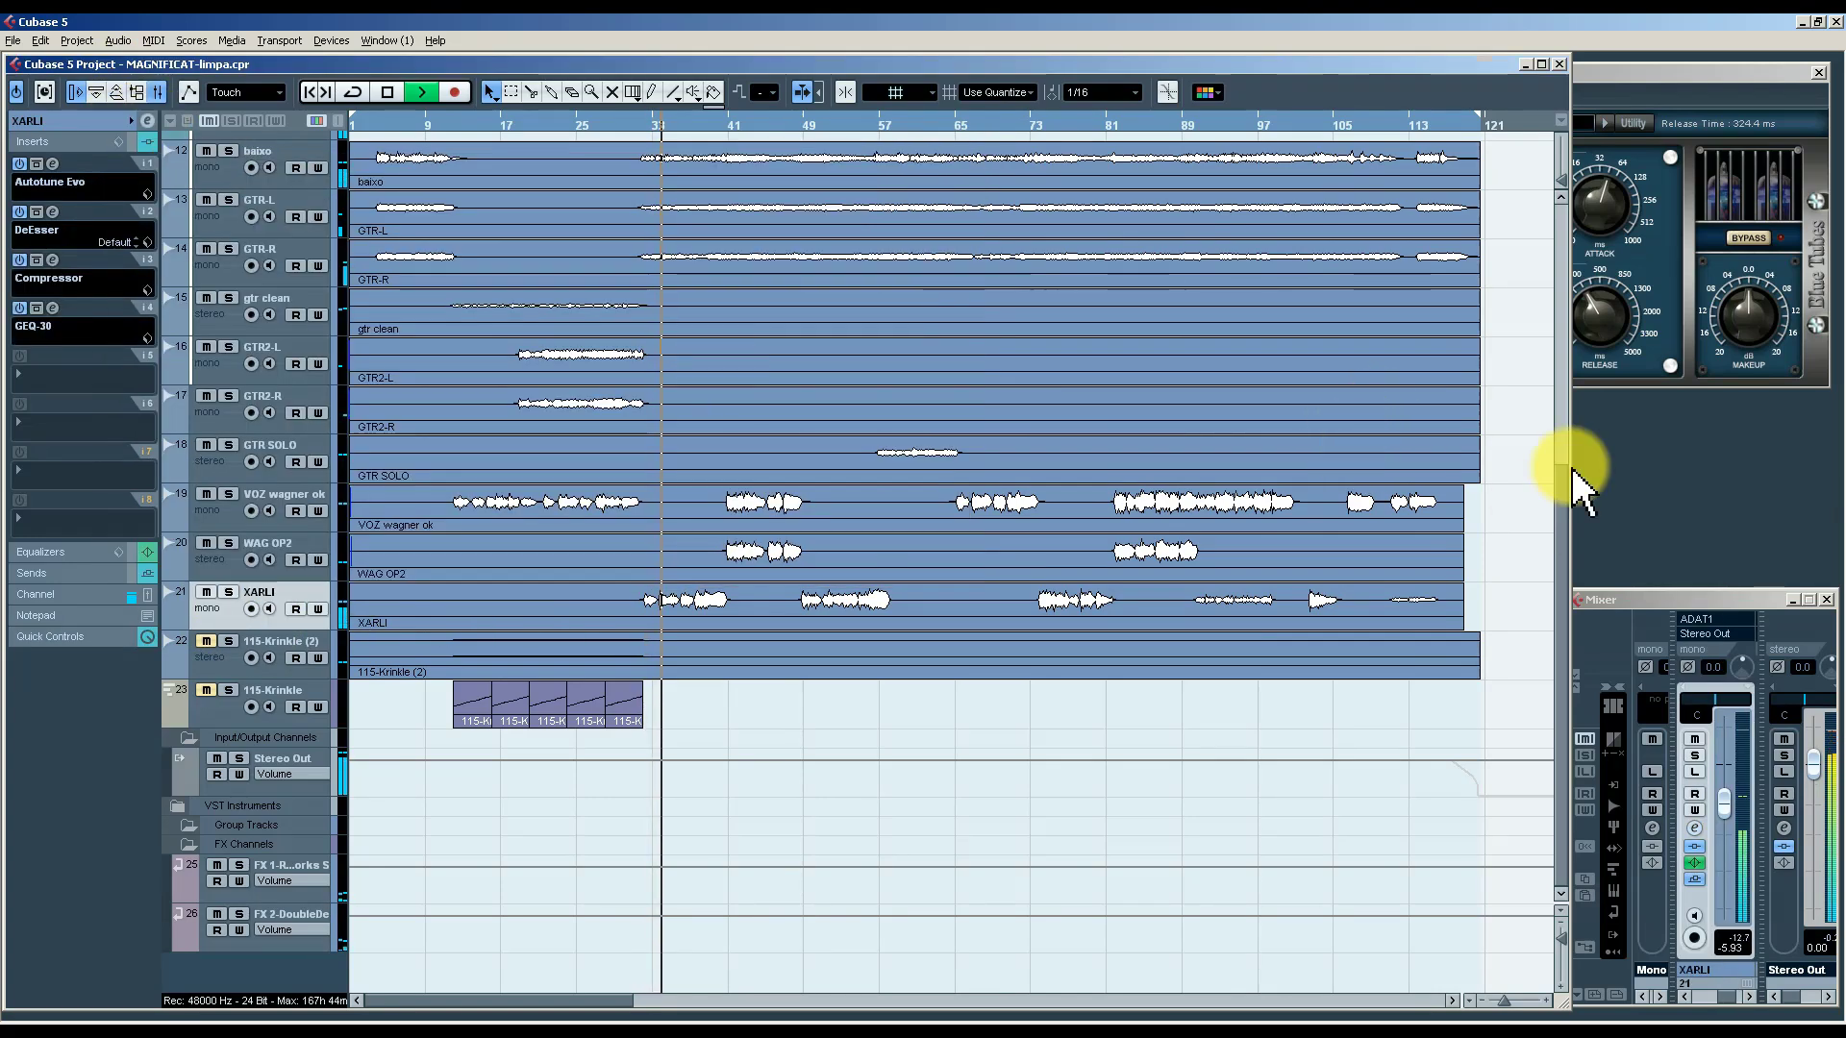
{"action": "left_click", "coordinate": [227, 524]}
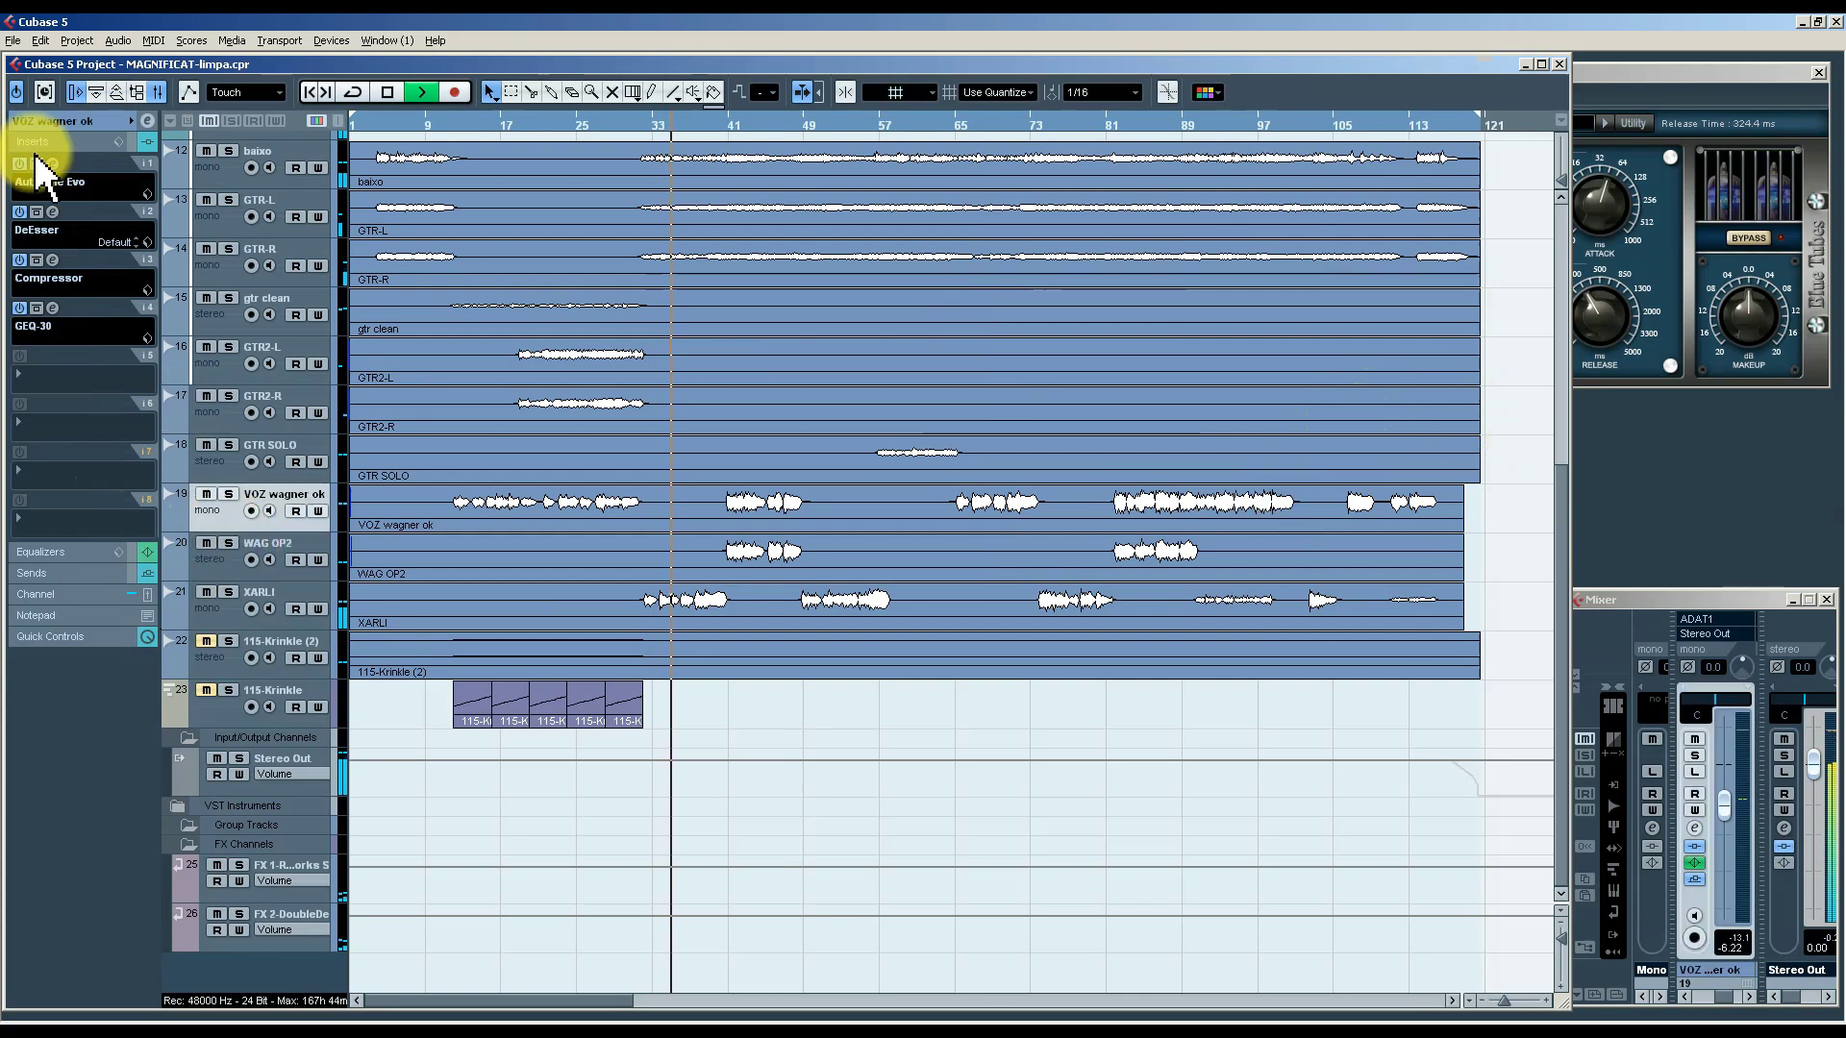
{"action": "left_click", "coordinate": [85, 125]}
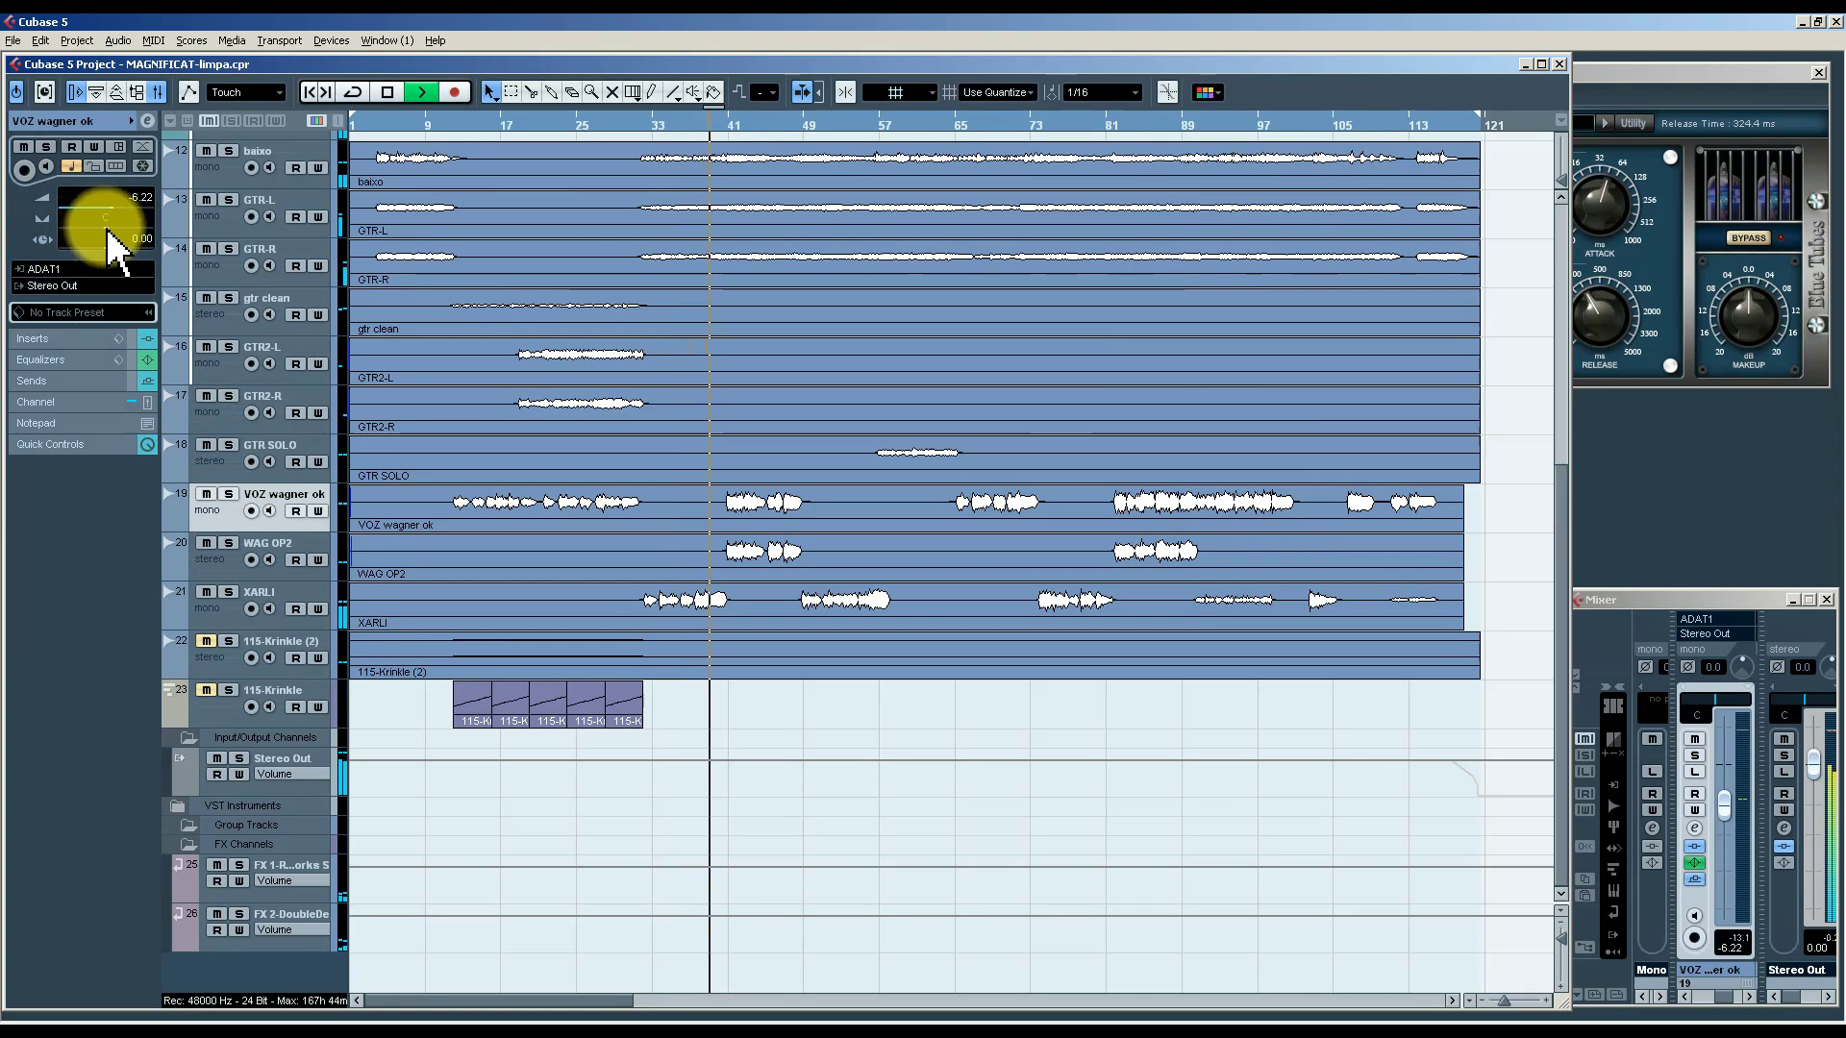
{"action": "left_click_drag", "start_coordinate": [108, 248], "coordinate": [110, 252]}
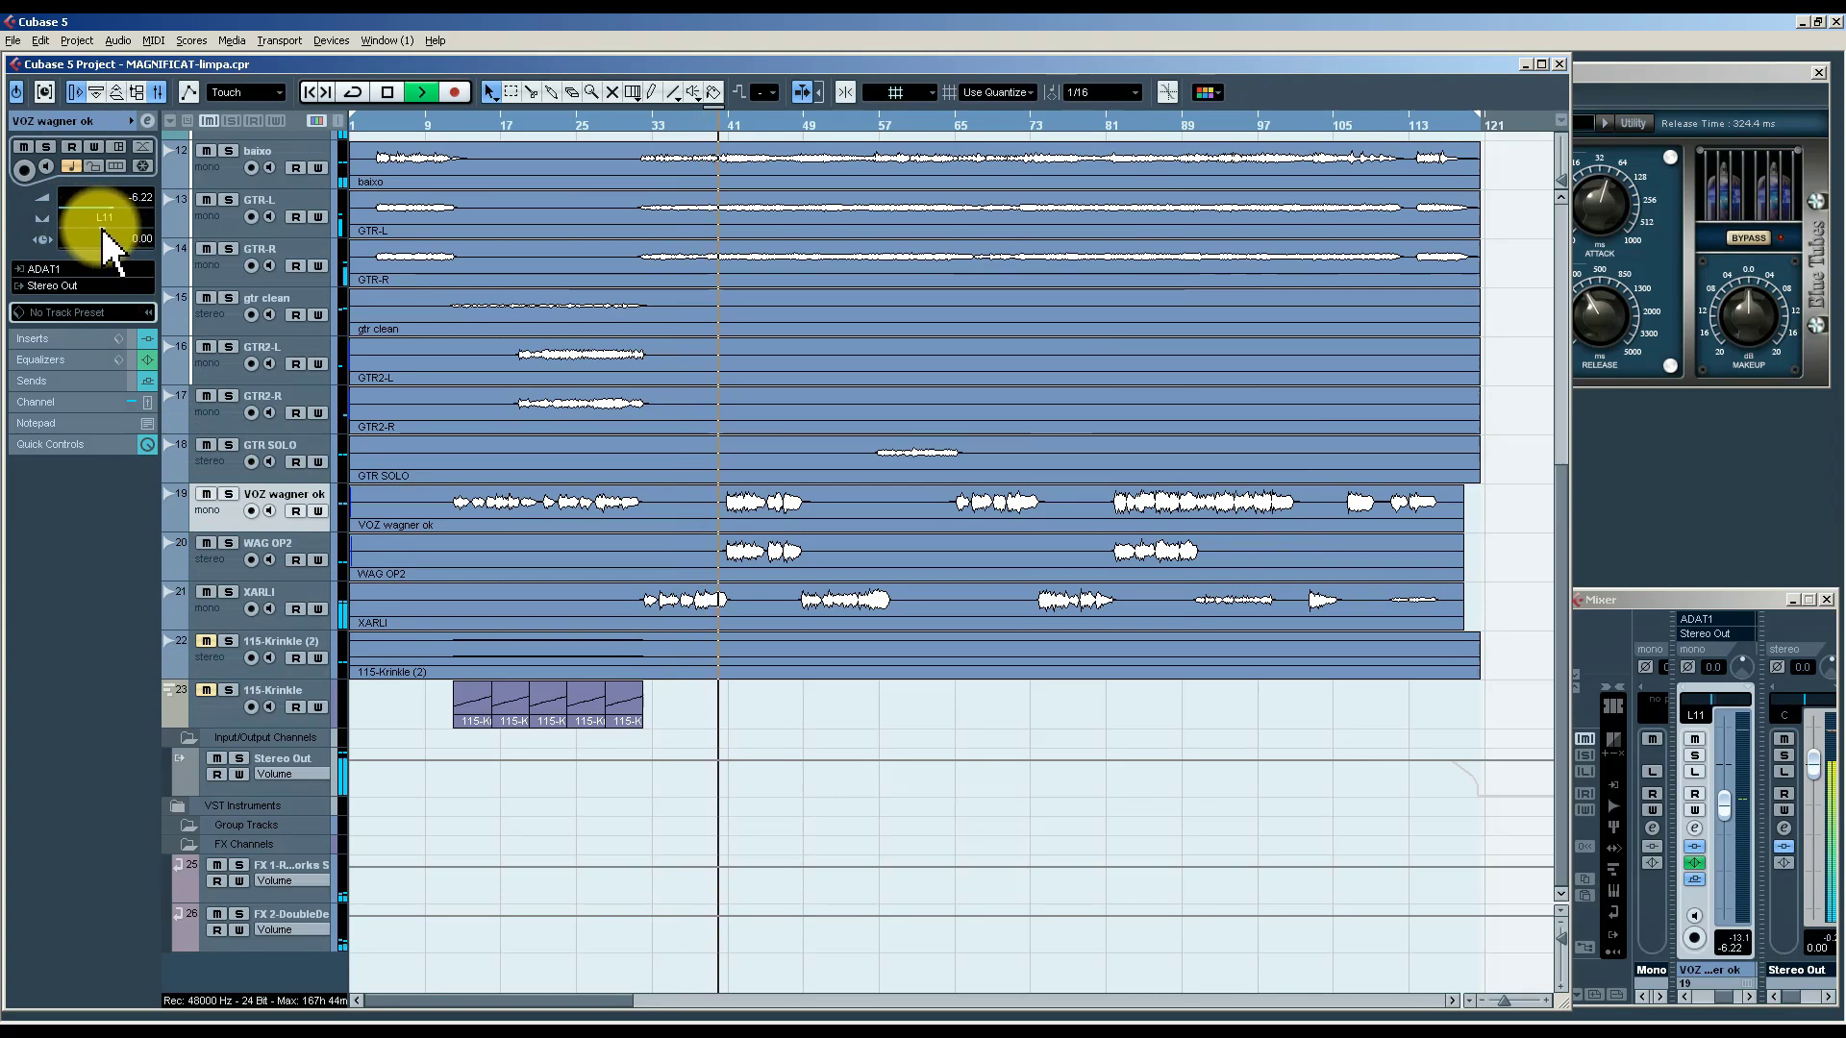
{"action": "left_click", "coordinate": [227, 616]}
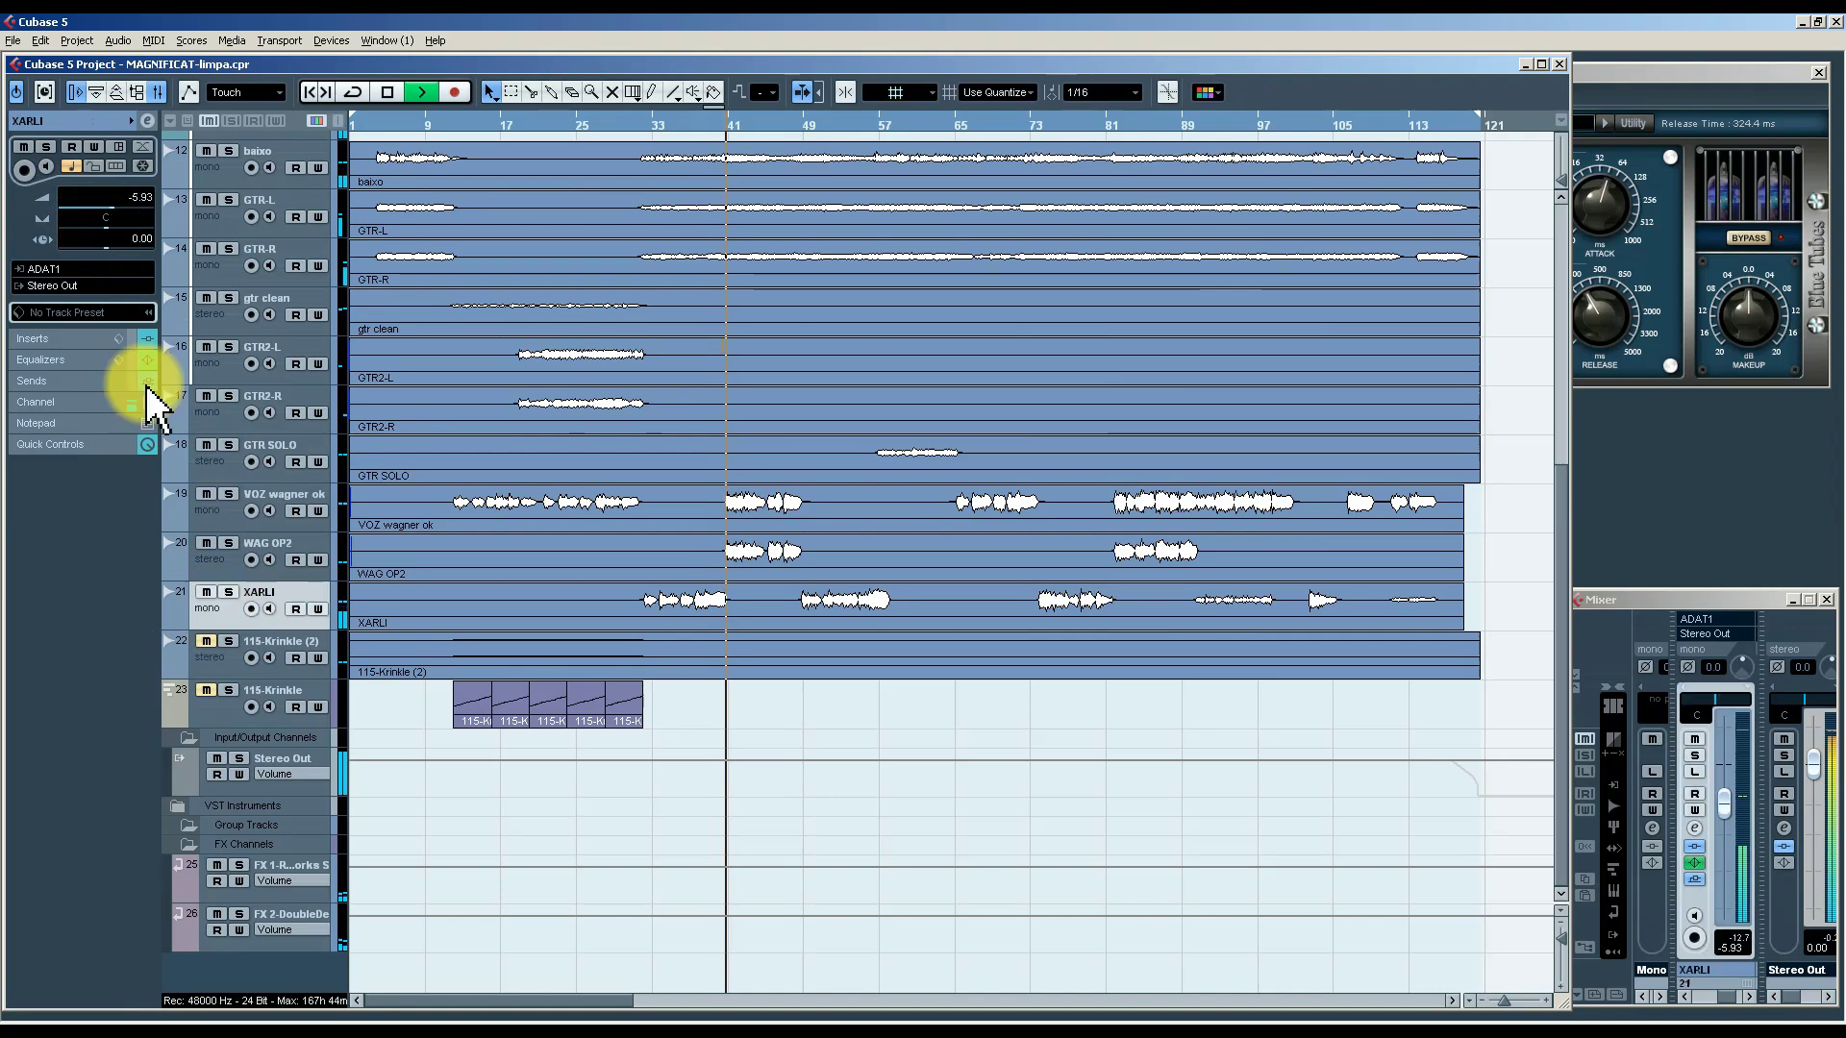
{"action": "left_click_drag", "start_coordinate": [97, 255], "coordinate": [116, 230]}
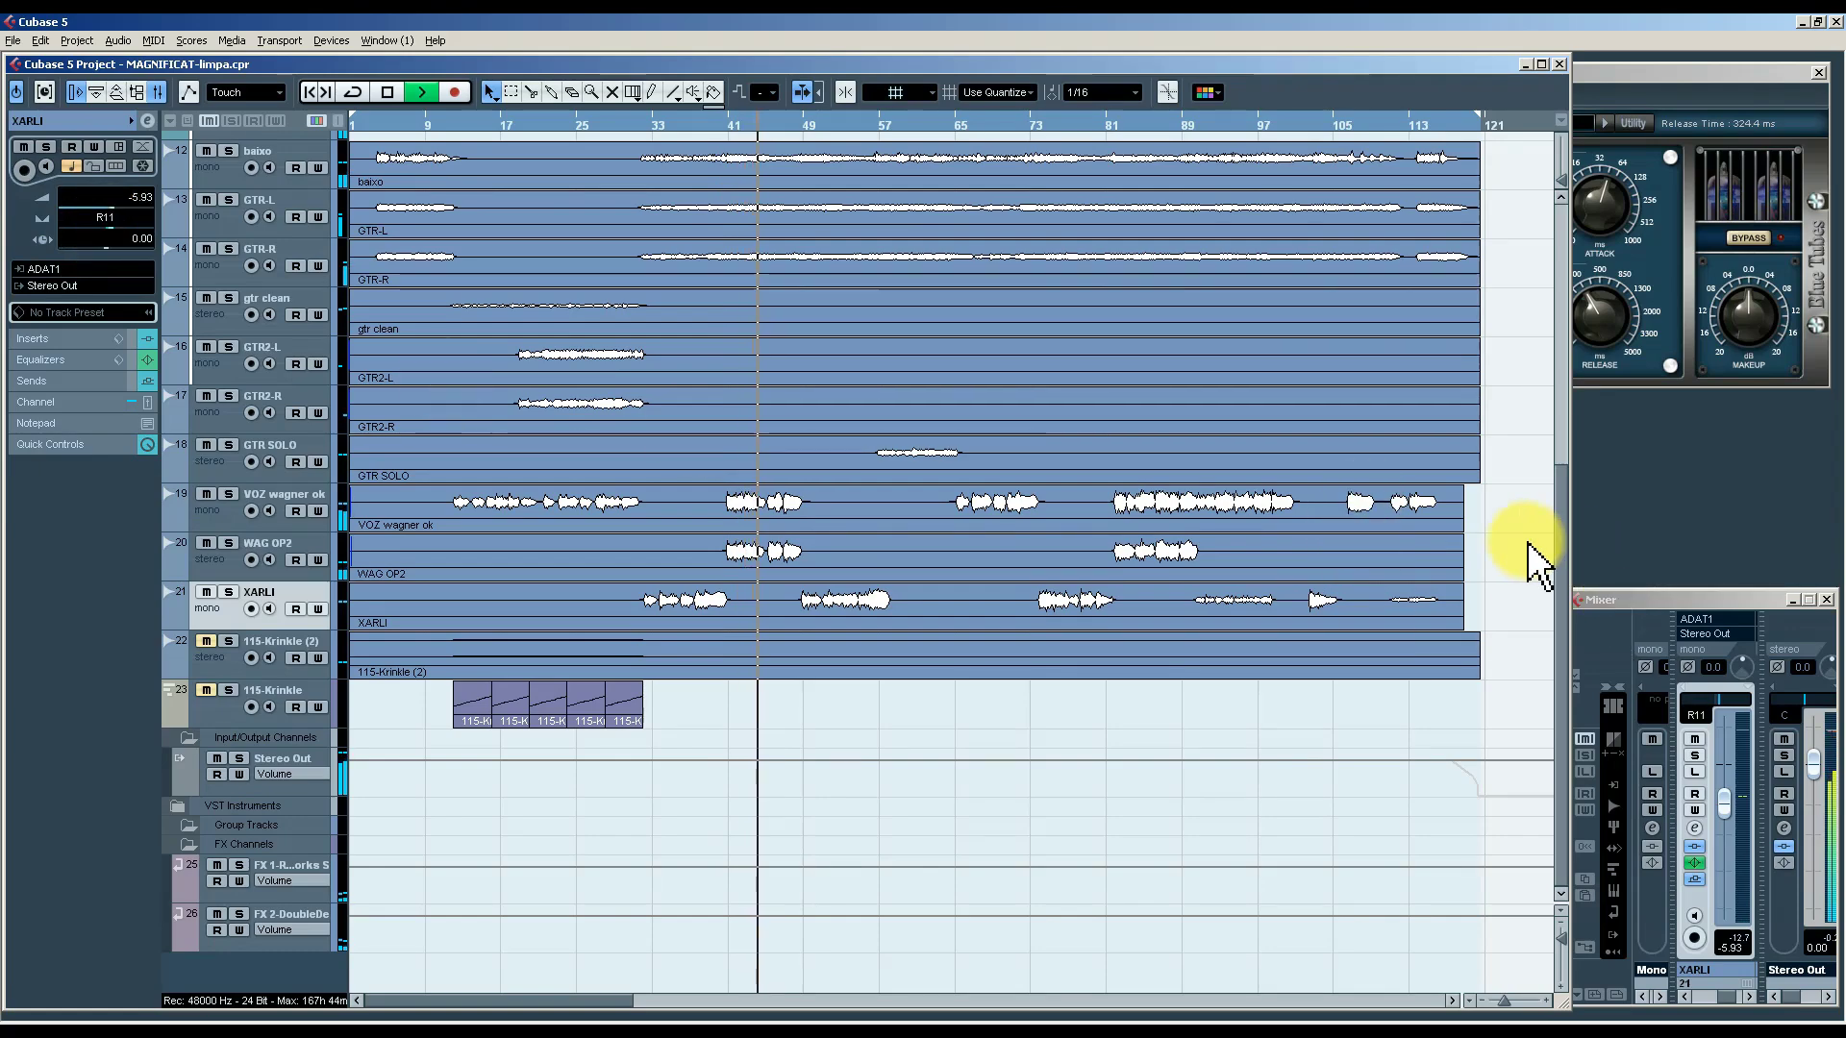
Check the pan settings of the tom tracks T3 and T1 and look over the arrangement during playback.
{"action": "scroll", "coordinate": [1529, 558], "scroll_direction": "up", "scroll_amount": 5}
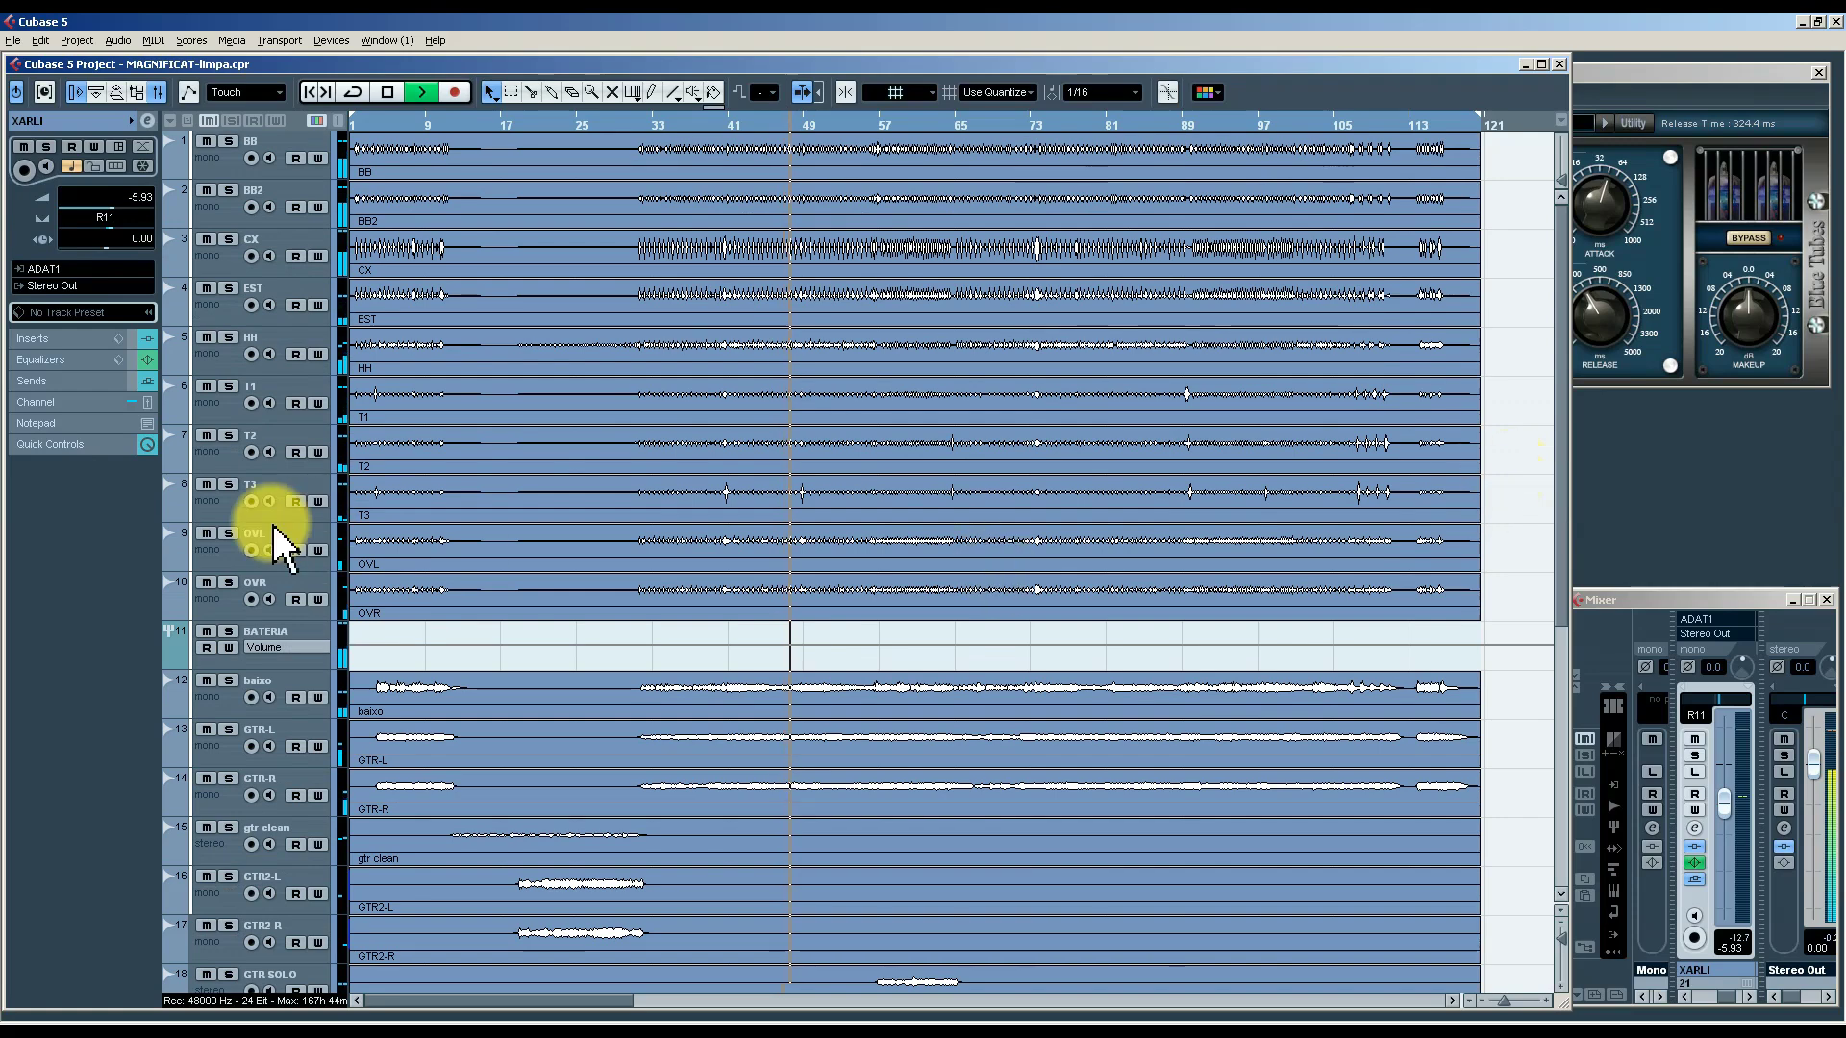
{"action": "left_click_drag", "start_coordinate": [222, 515], "coordinate": [227, 424]}
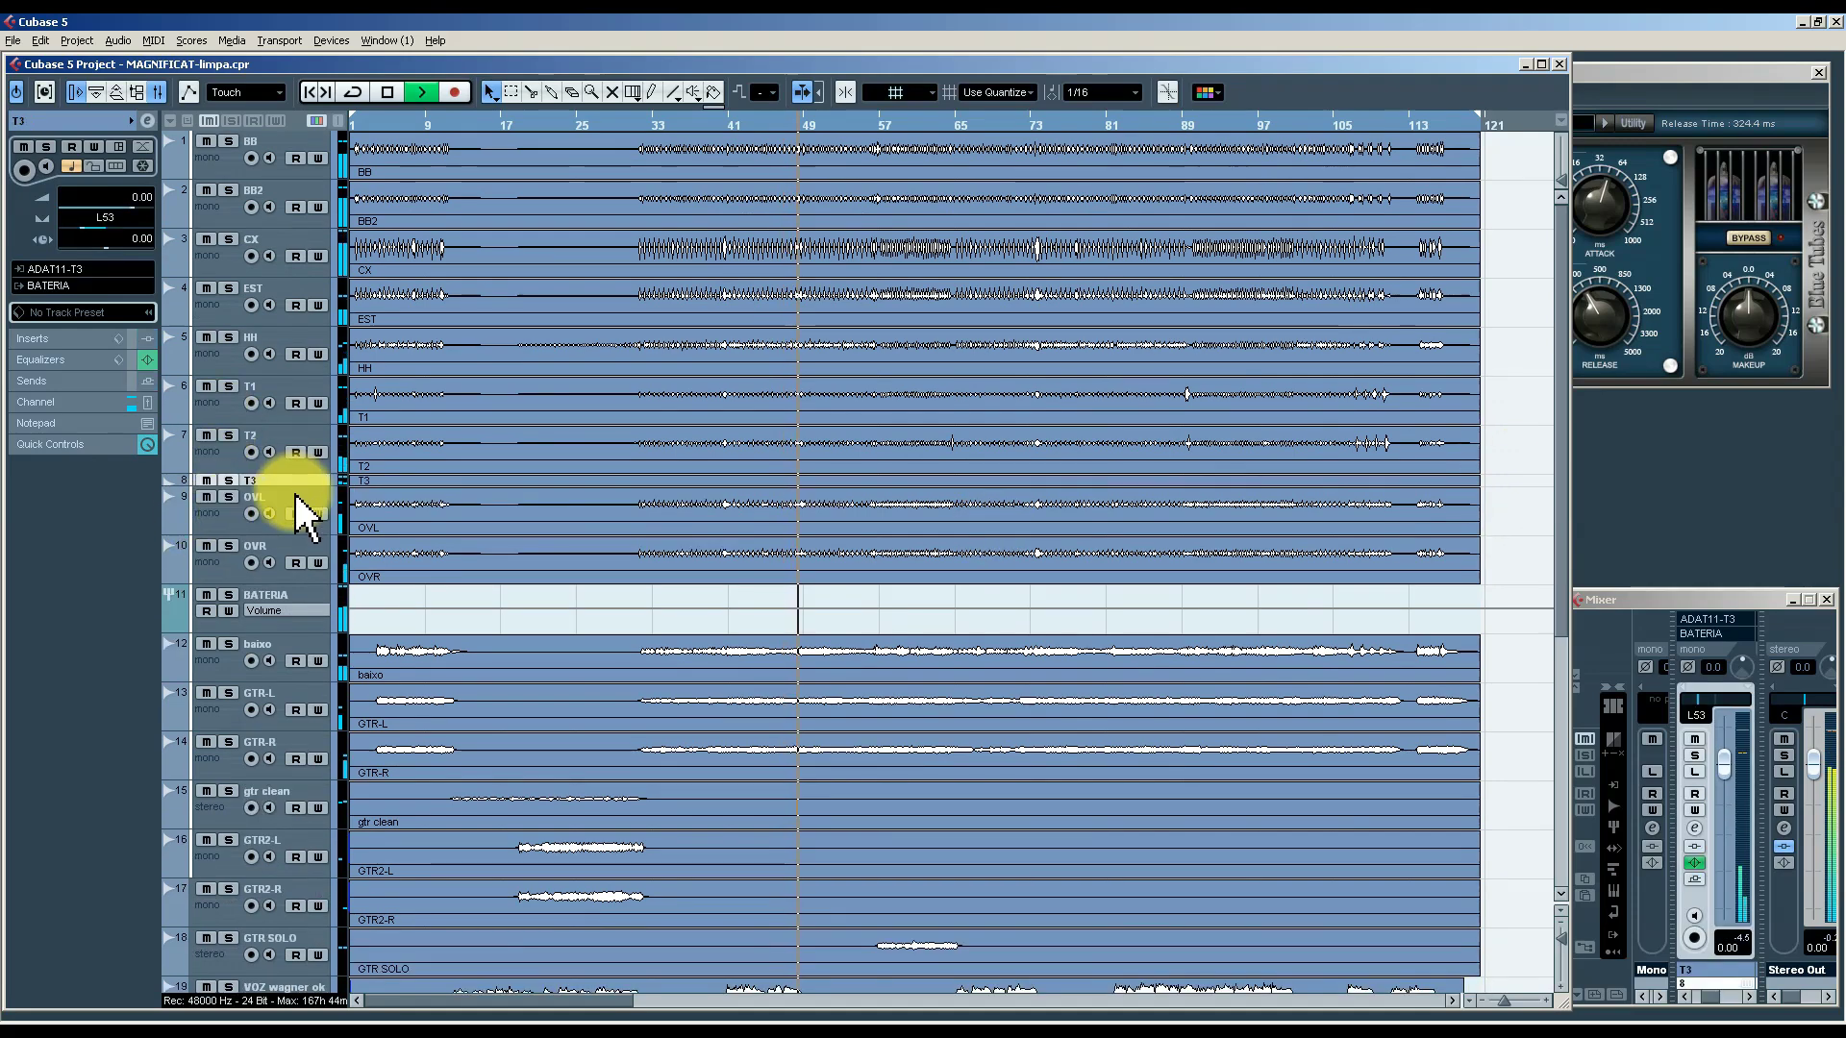
{"action": "left_click_drag", "start_coordinate": [292, 484], "coordinate": [287, 526]}
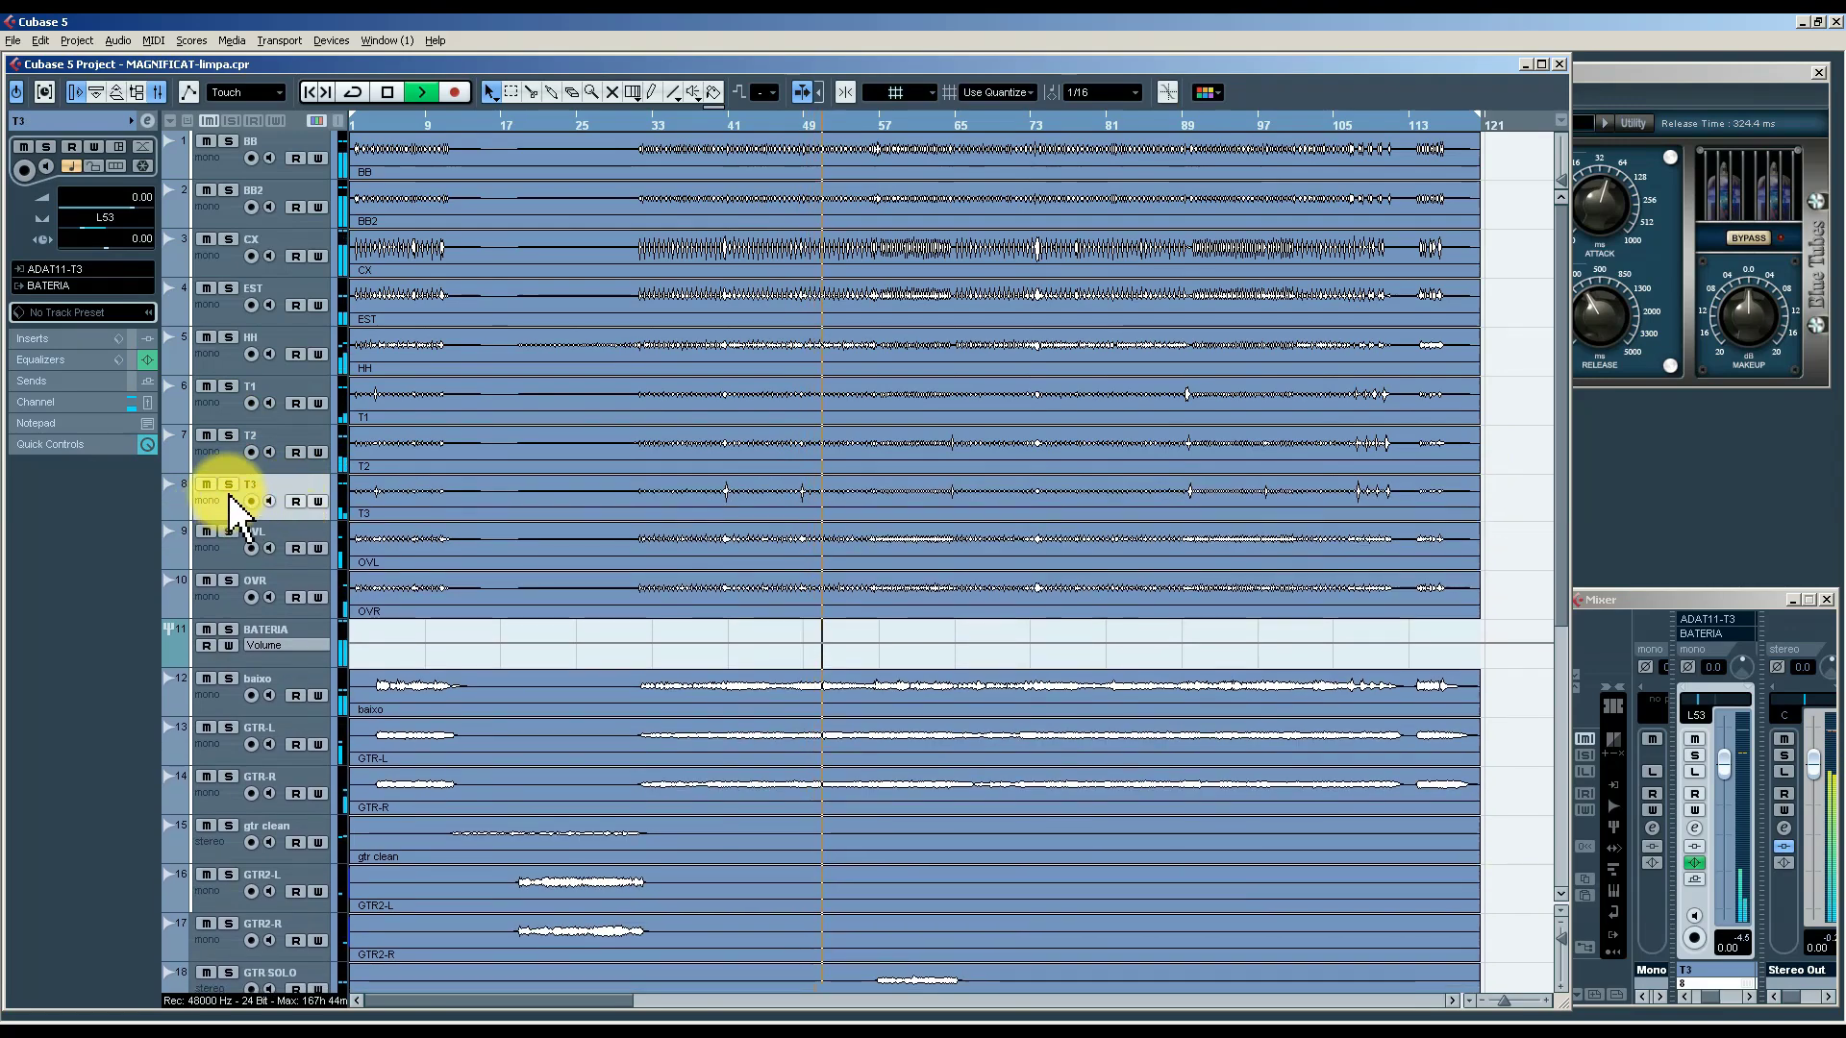
{"action": "left_click", "coordinate": [224, 459]}
{"action": "left_click", "coordinate": [227, 406]}
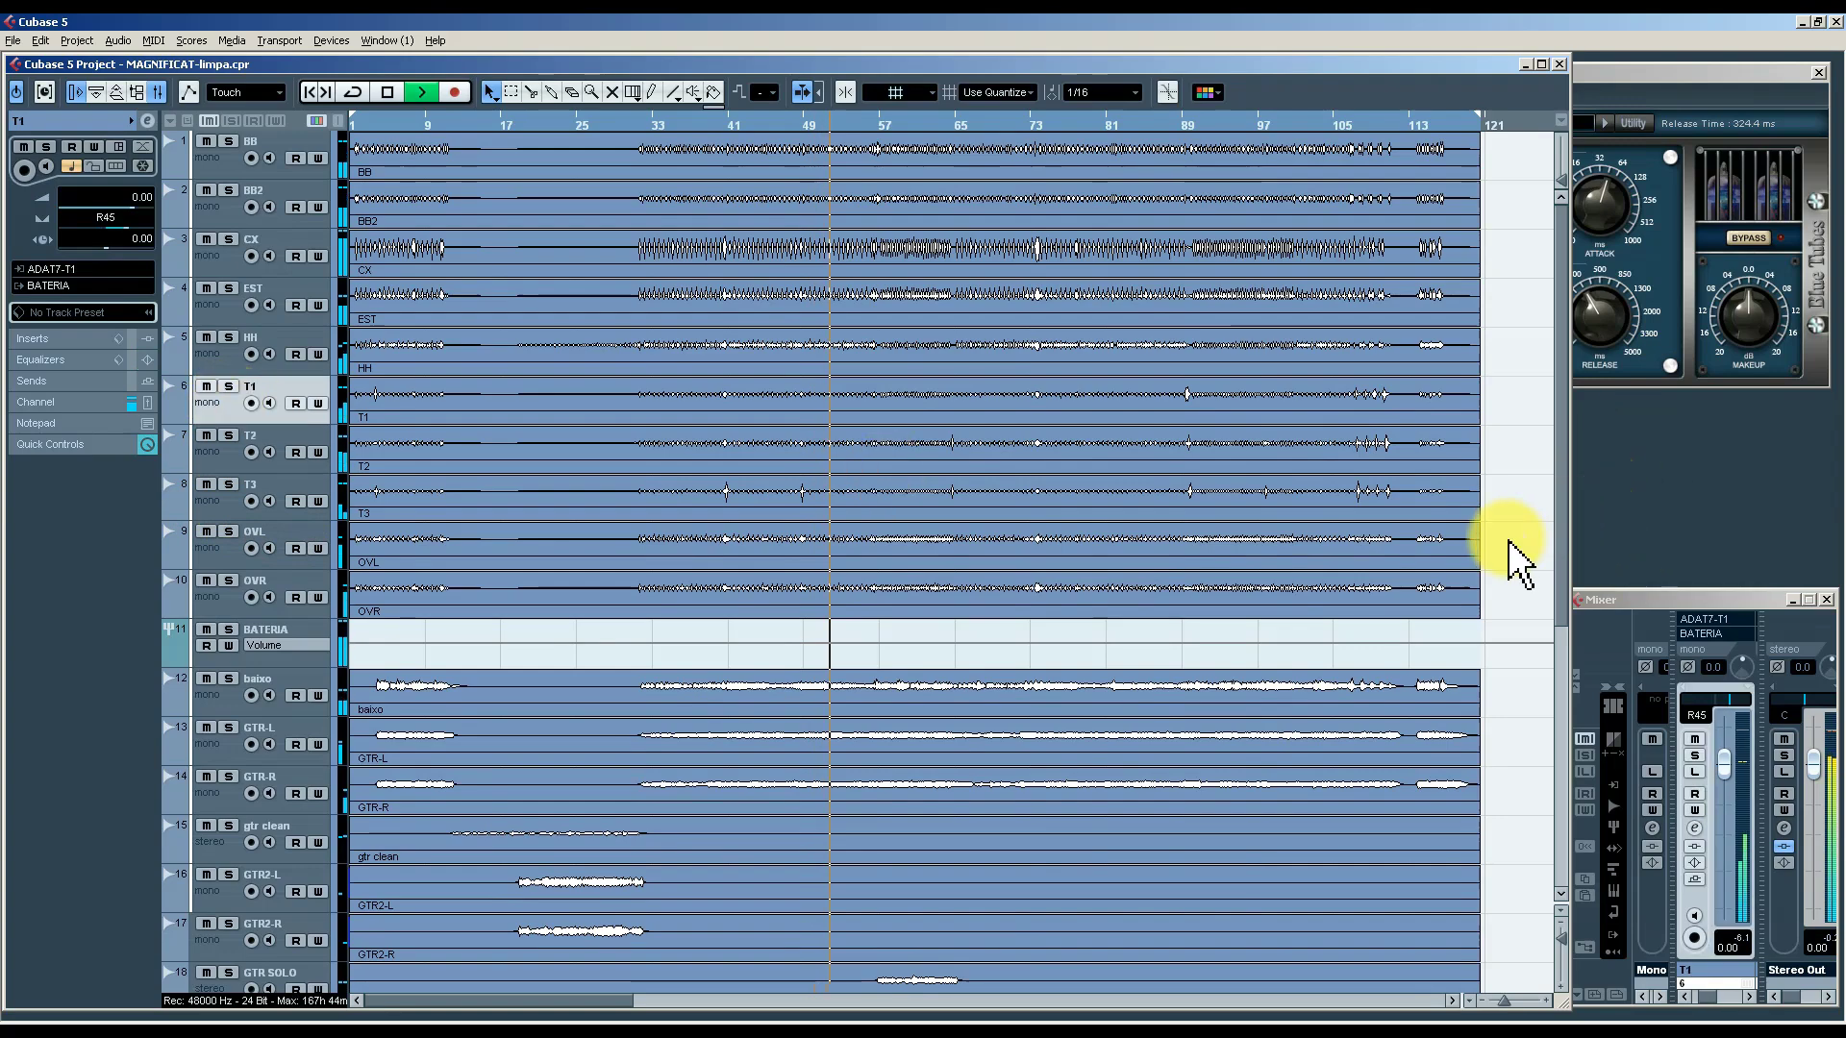
{"action": "scroll", "coordinate": [1519, 562], "scroll_direction": "down", "scroll_amount": 5}
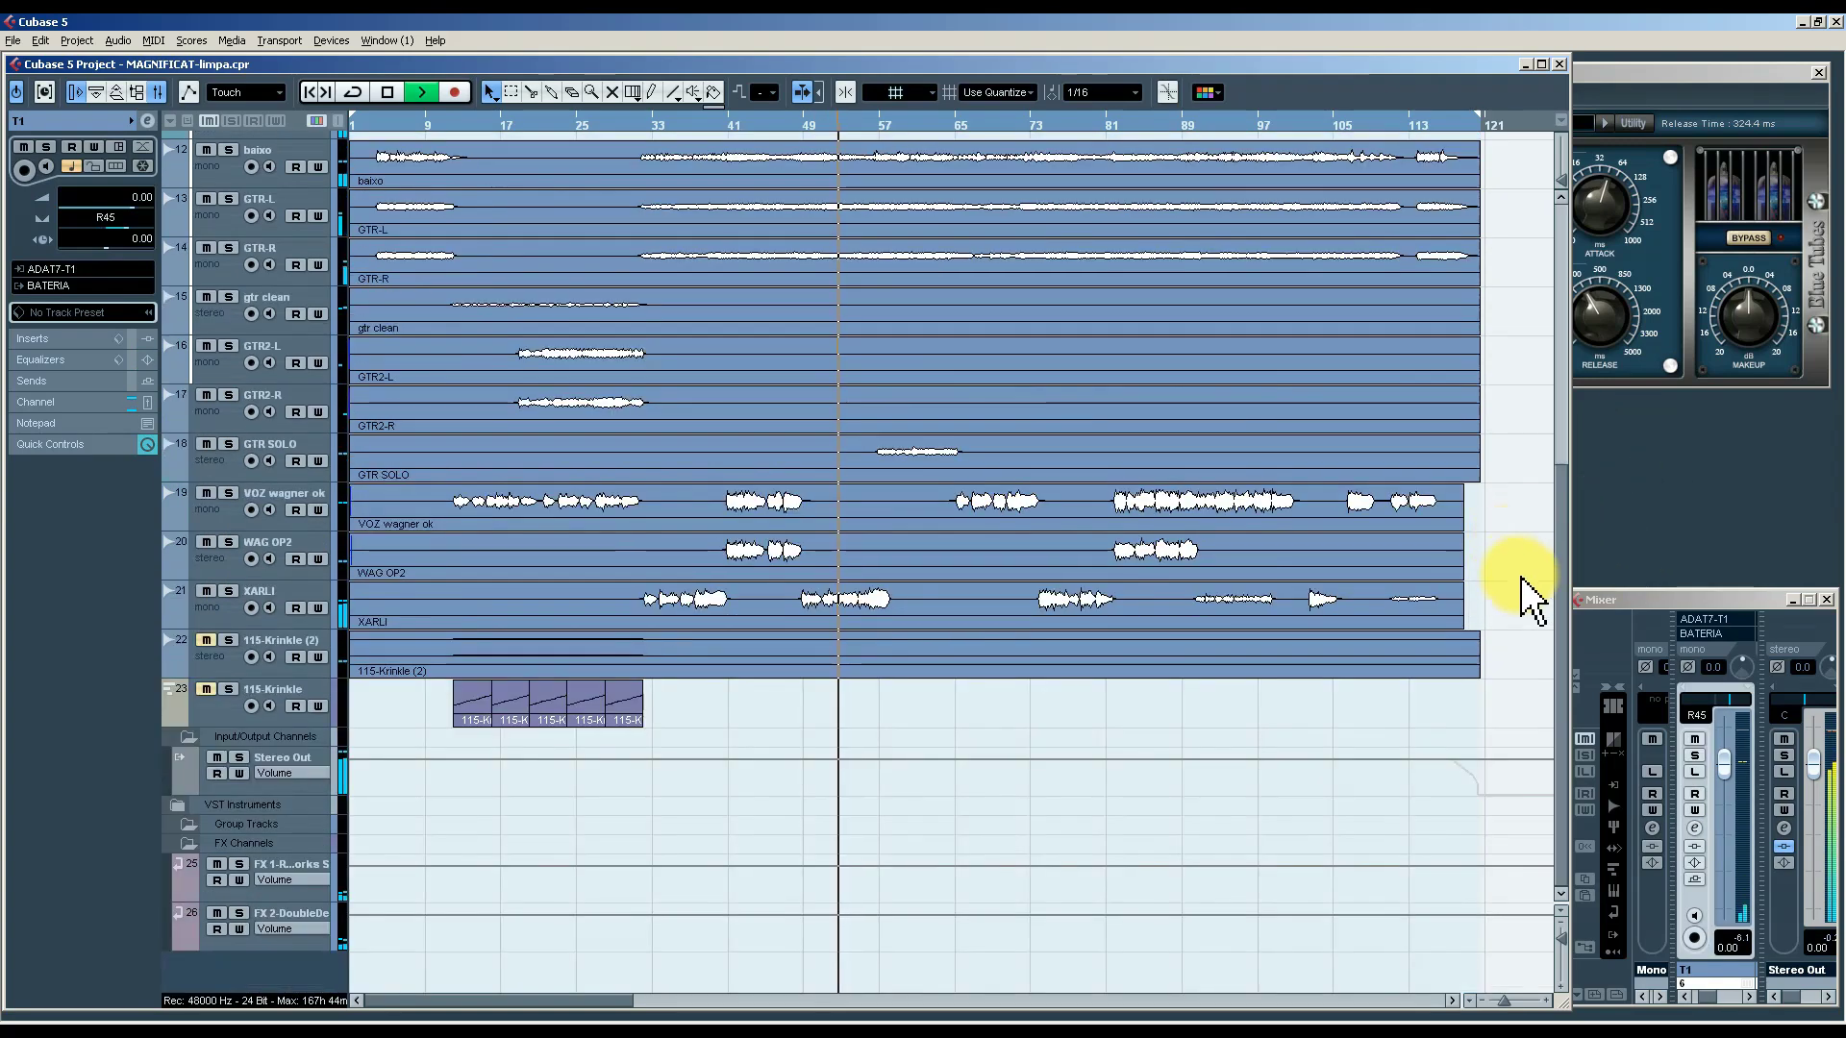
{"action": "scroll", "coordinate": [1529, 600], "scroll_direction": "up", "scroll_amount": 5}
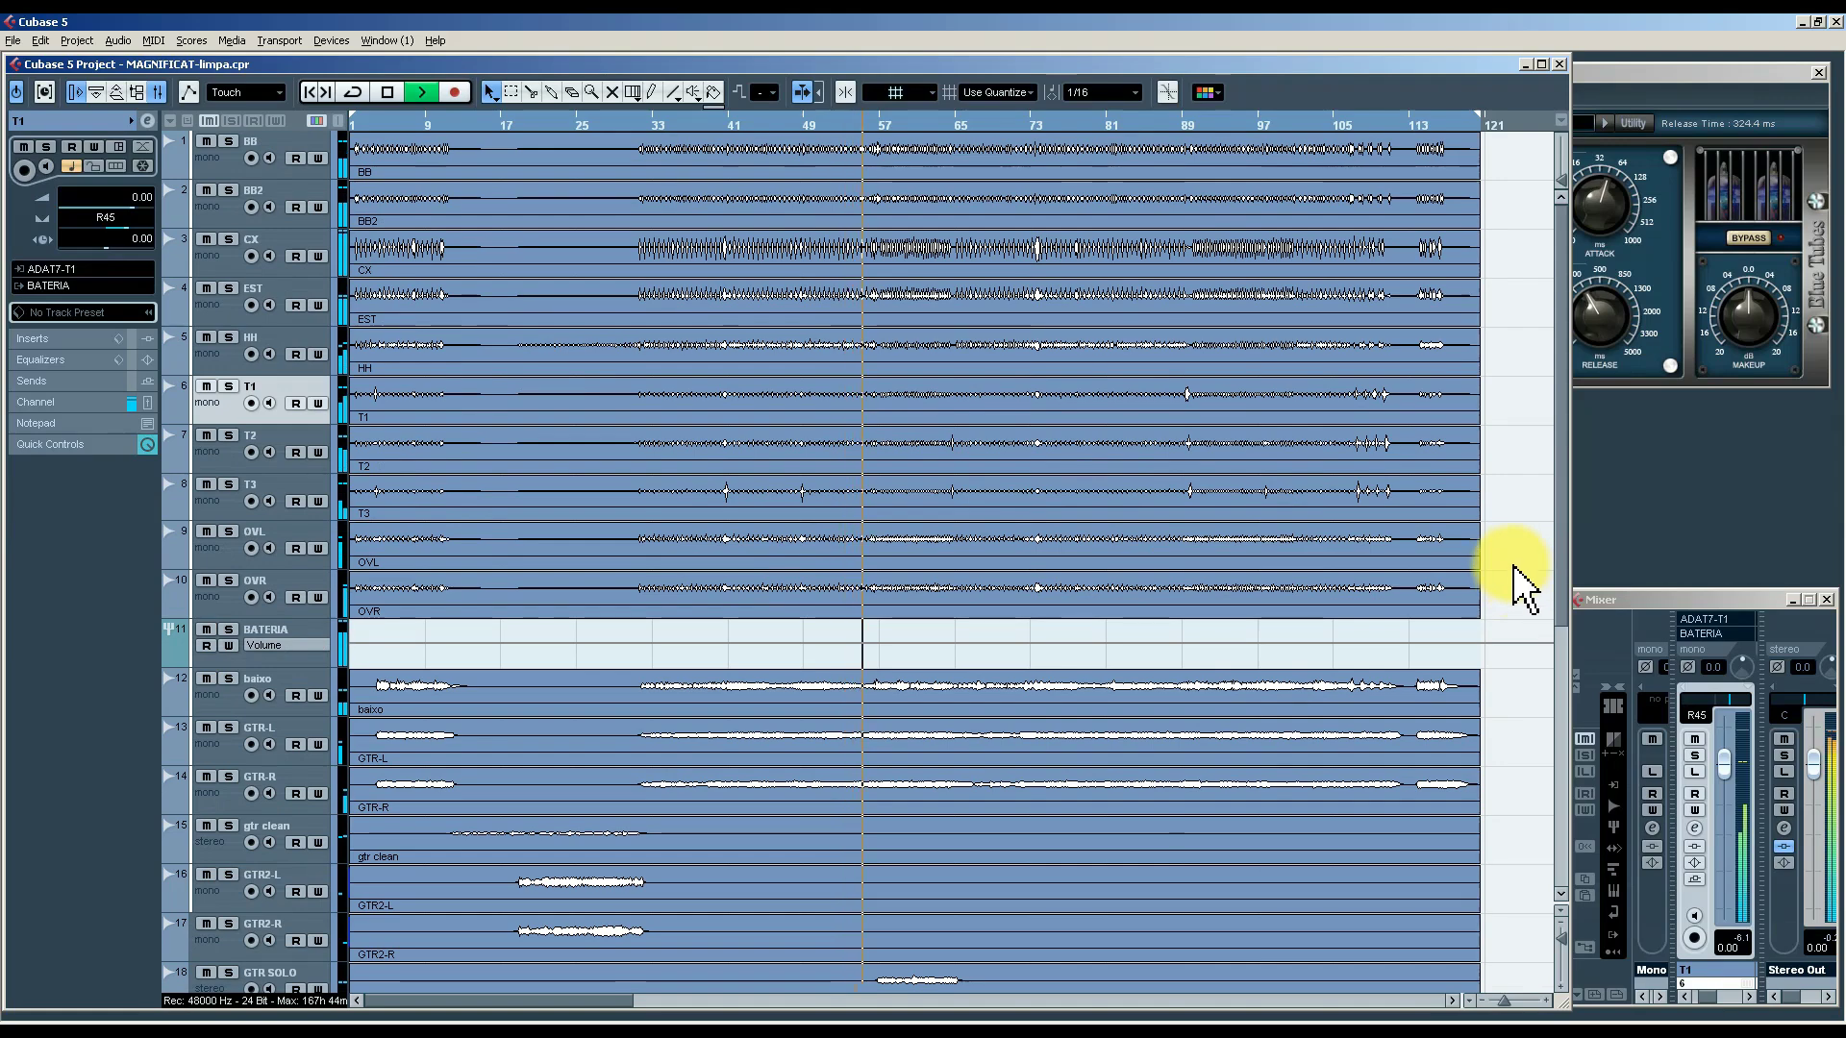
Compare the channel levels of BB, BB2 and CX during playback and set the BB2 volume to 3.40.
{"action": "left_click", "coordinate": [227, 199]}
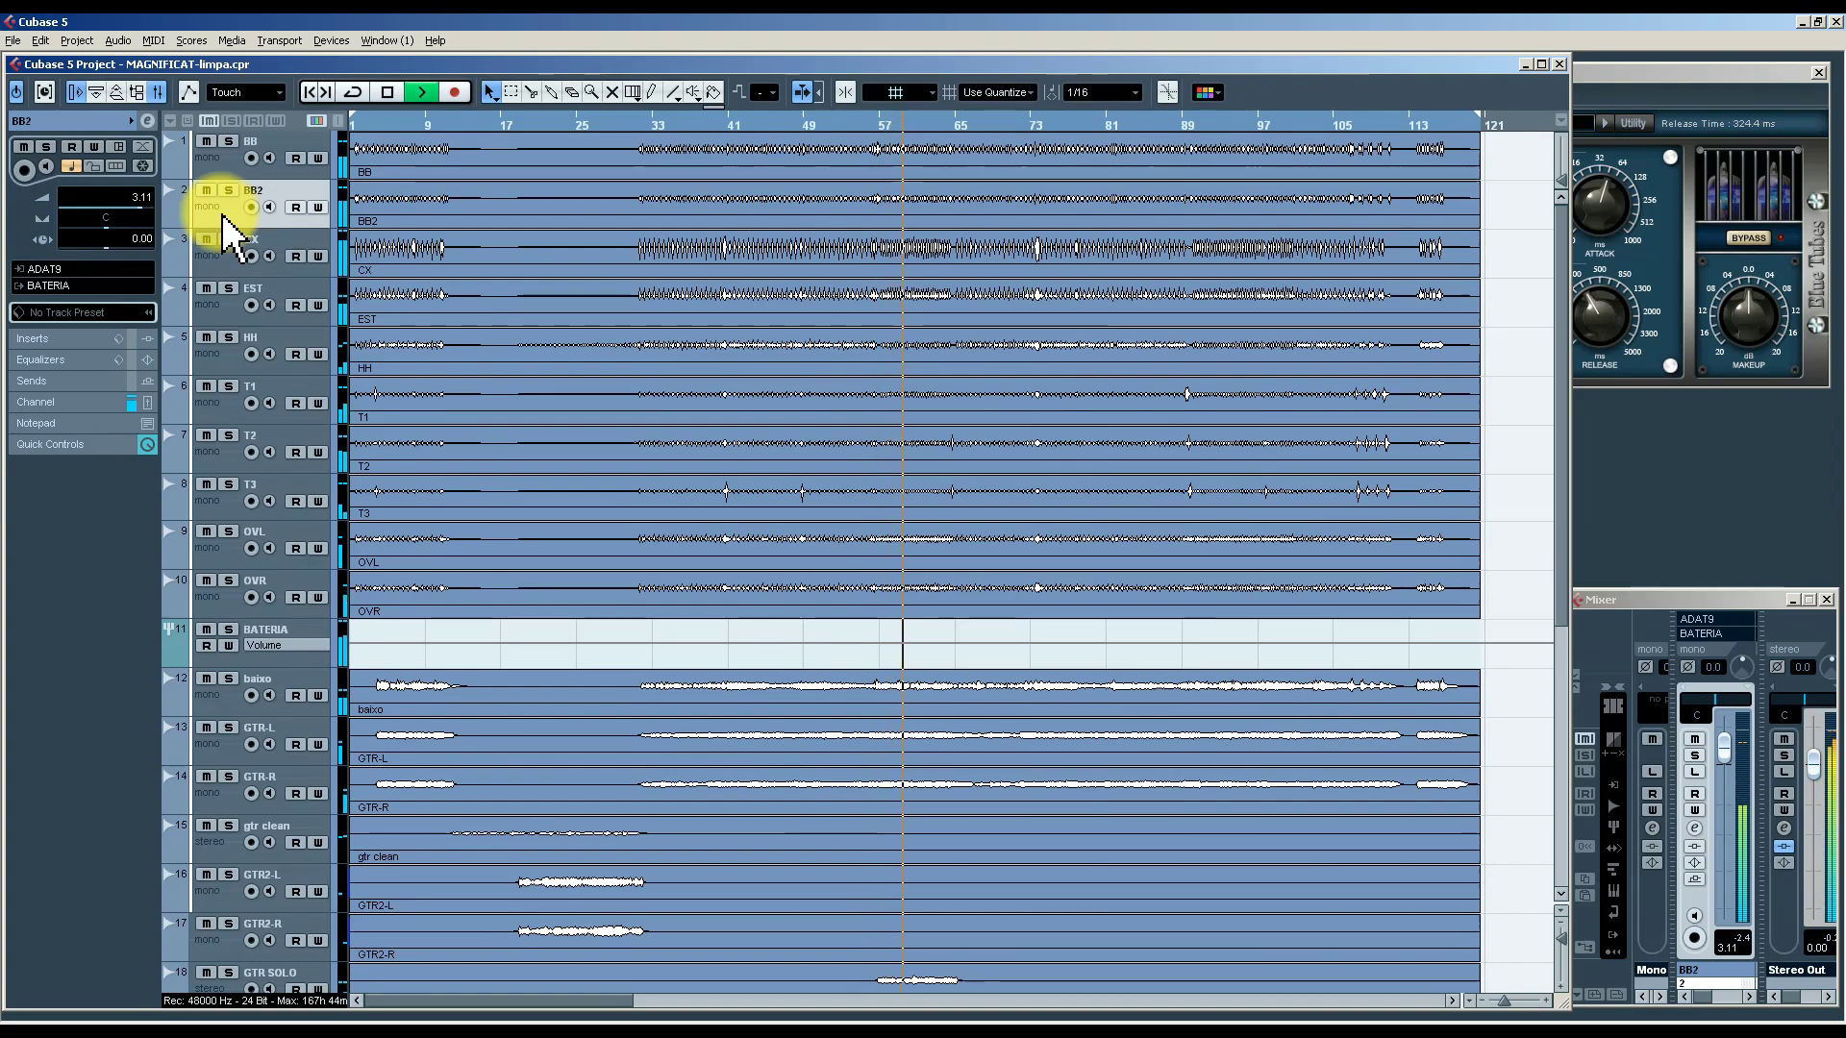
{"action": "left_click", "coordinate": [221, 256]}
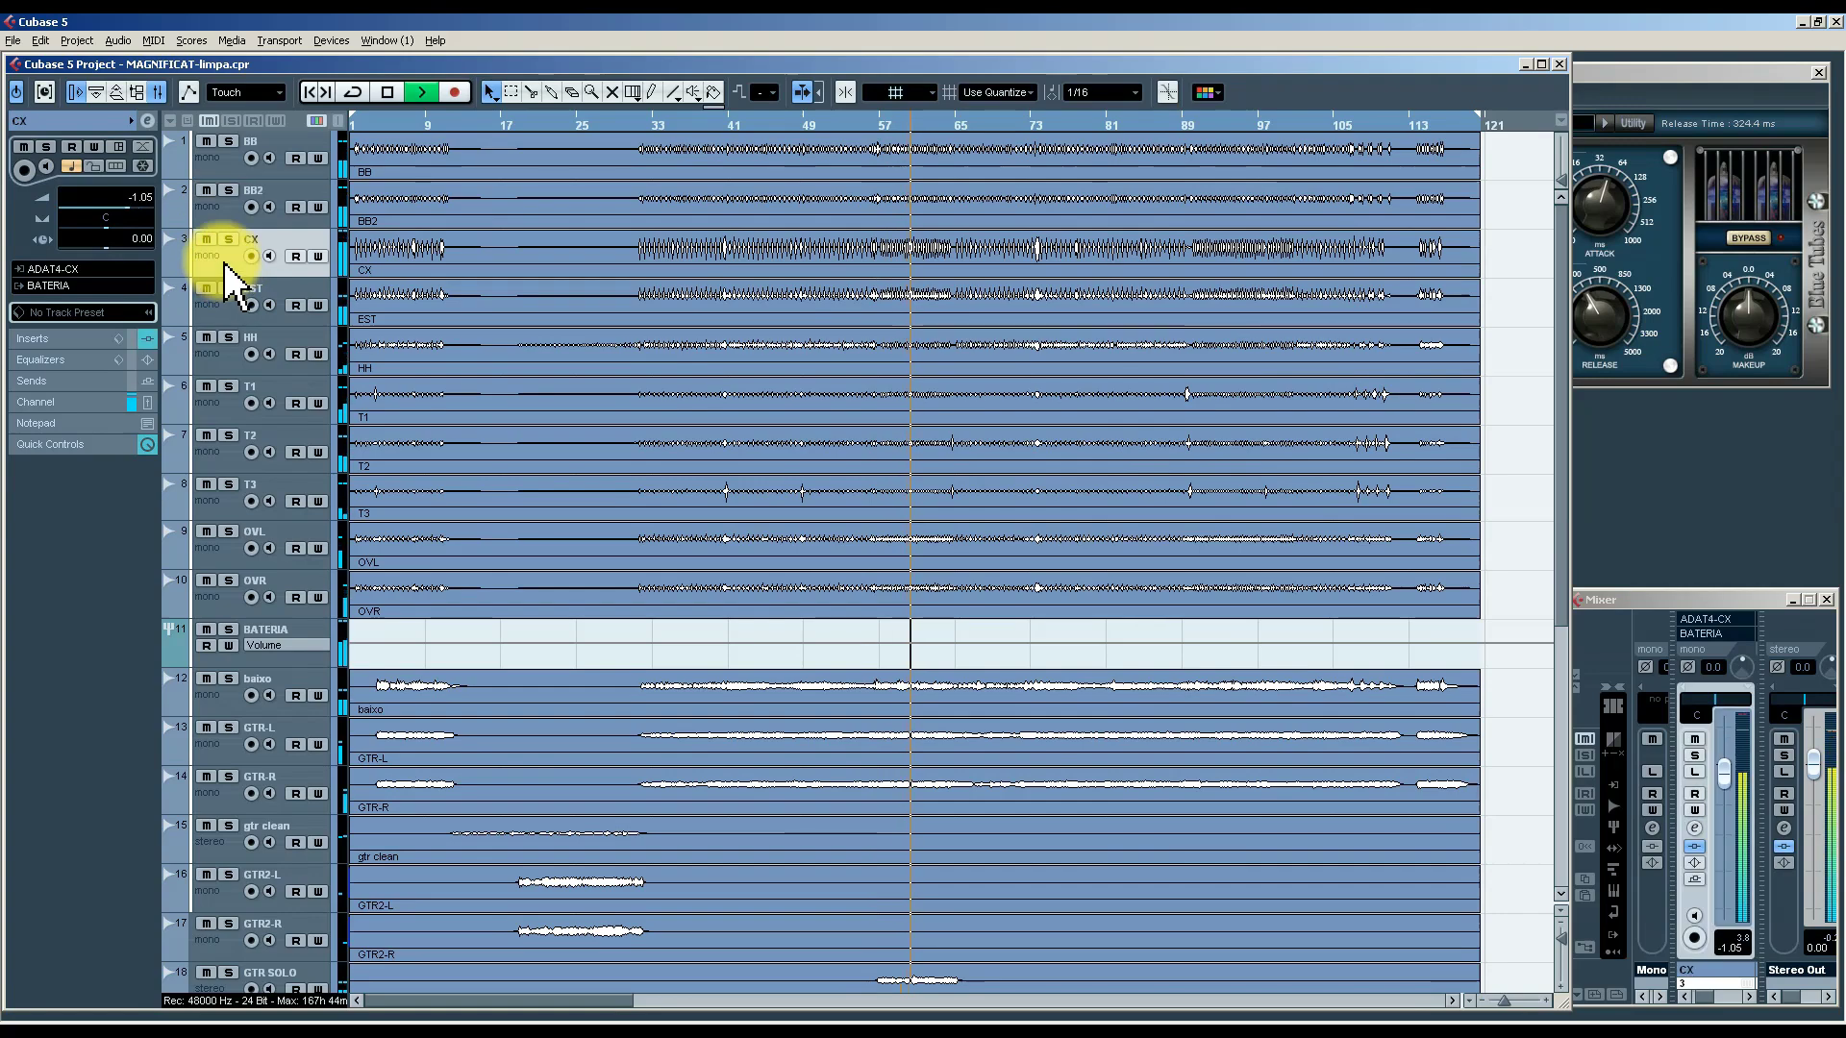
{"action": "left_click", "coordinate": [220, 157]}
{"action": "left_click", "coordinate": [221, 213]}
{"action": "left_click", "coordinate": [221, 166]}
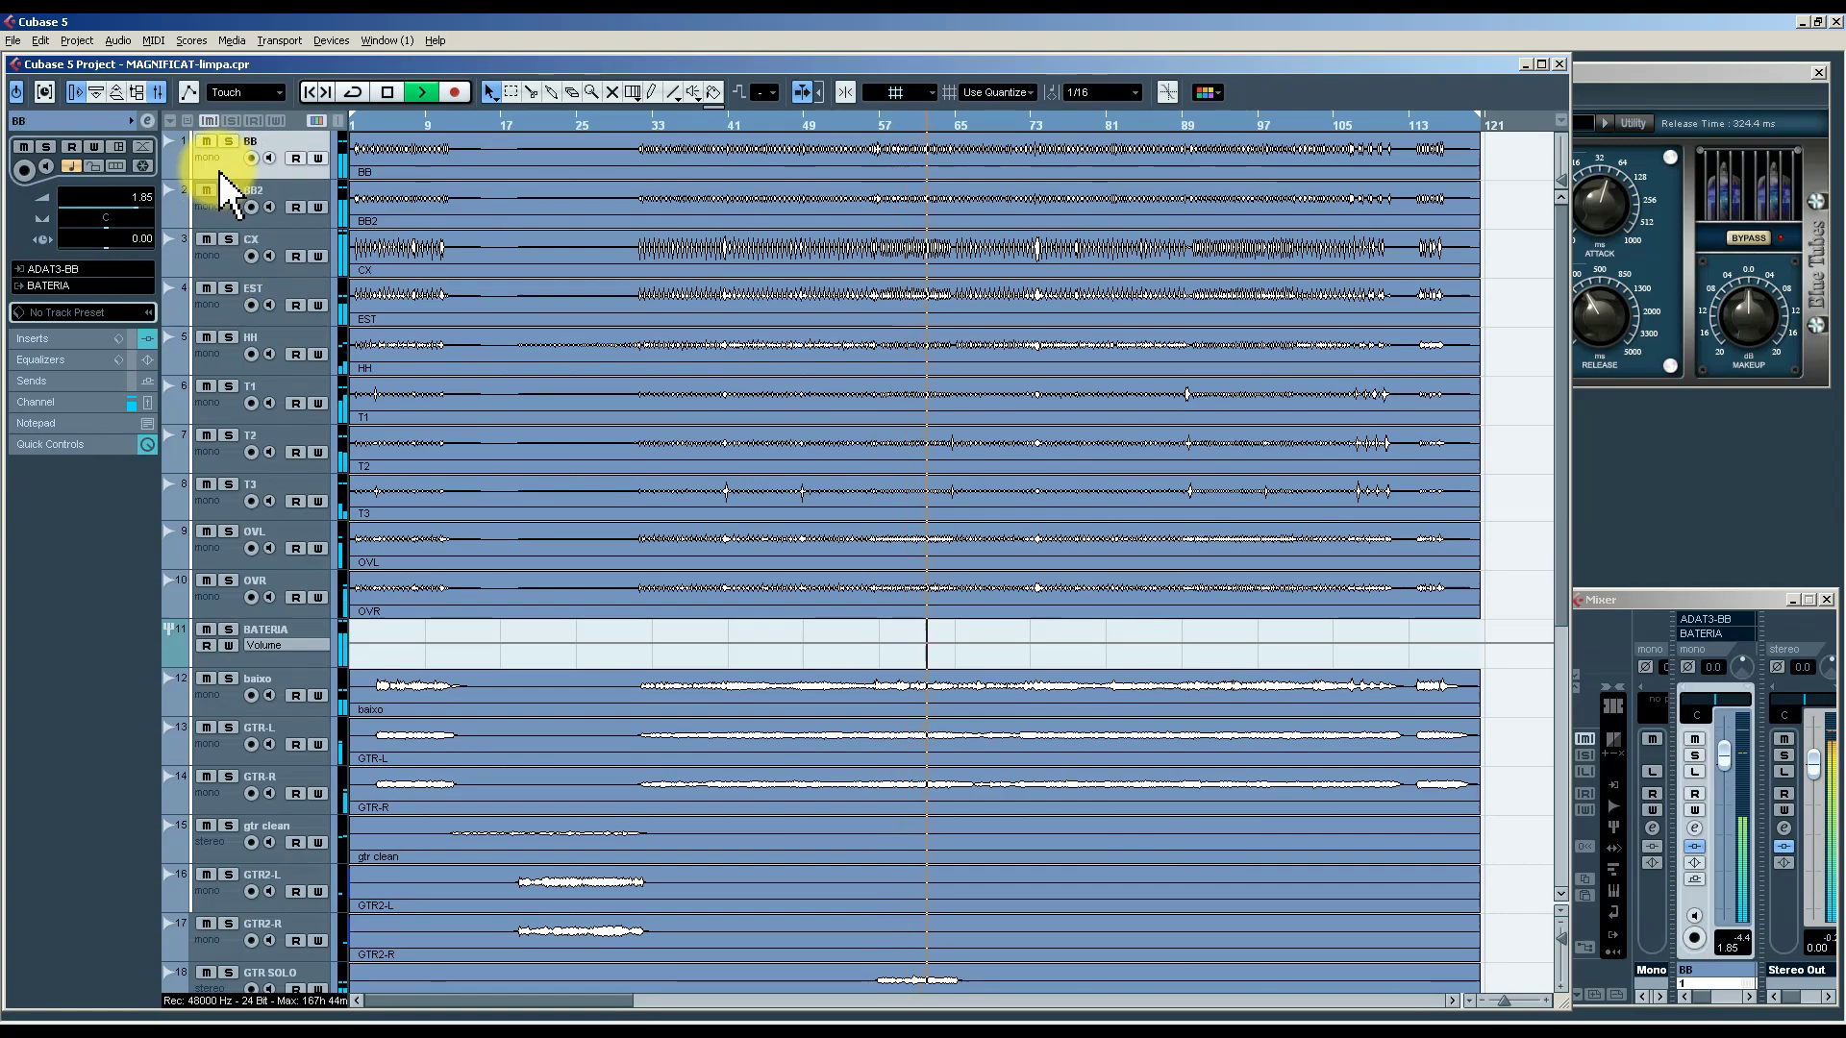
{"action": "left_click", "coordinate": [219, 220]}
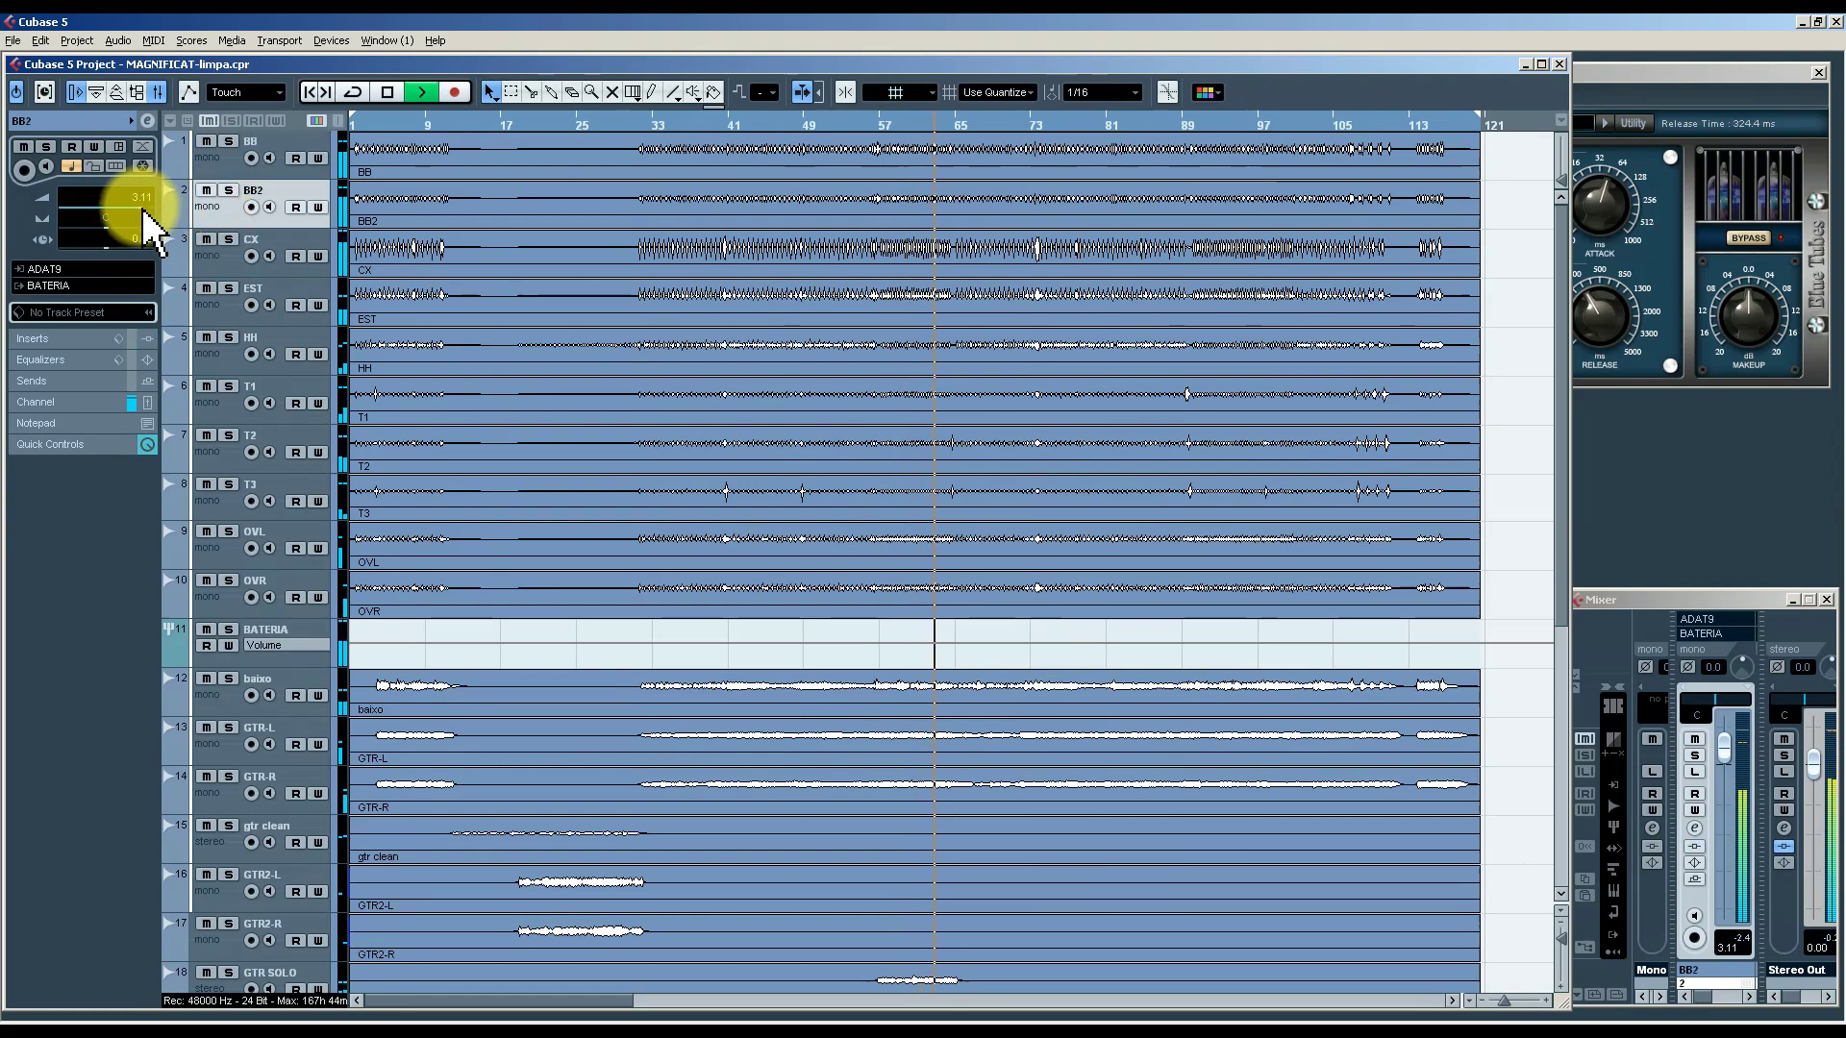
{"action": "left_click", "coordinate": [214, 165]}
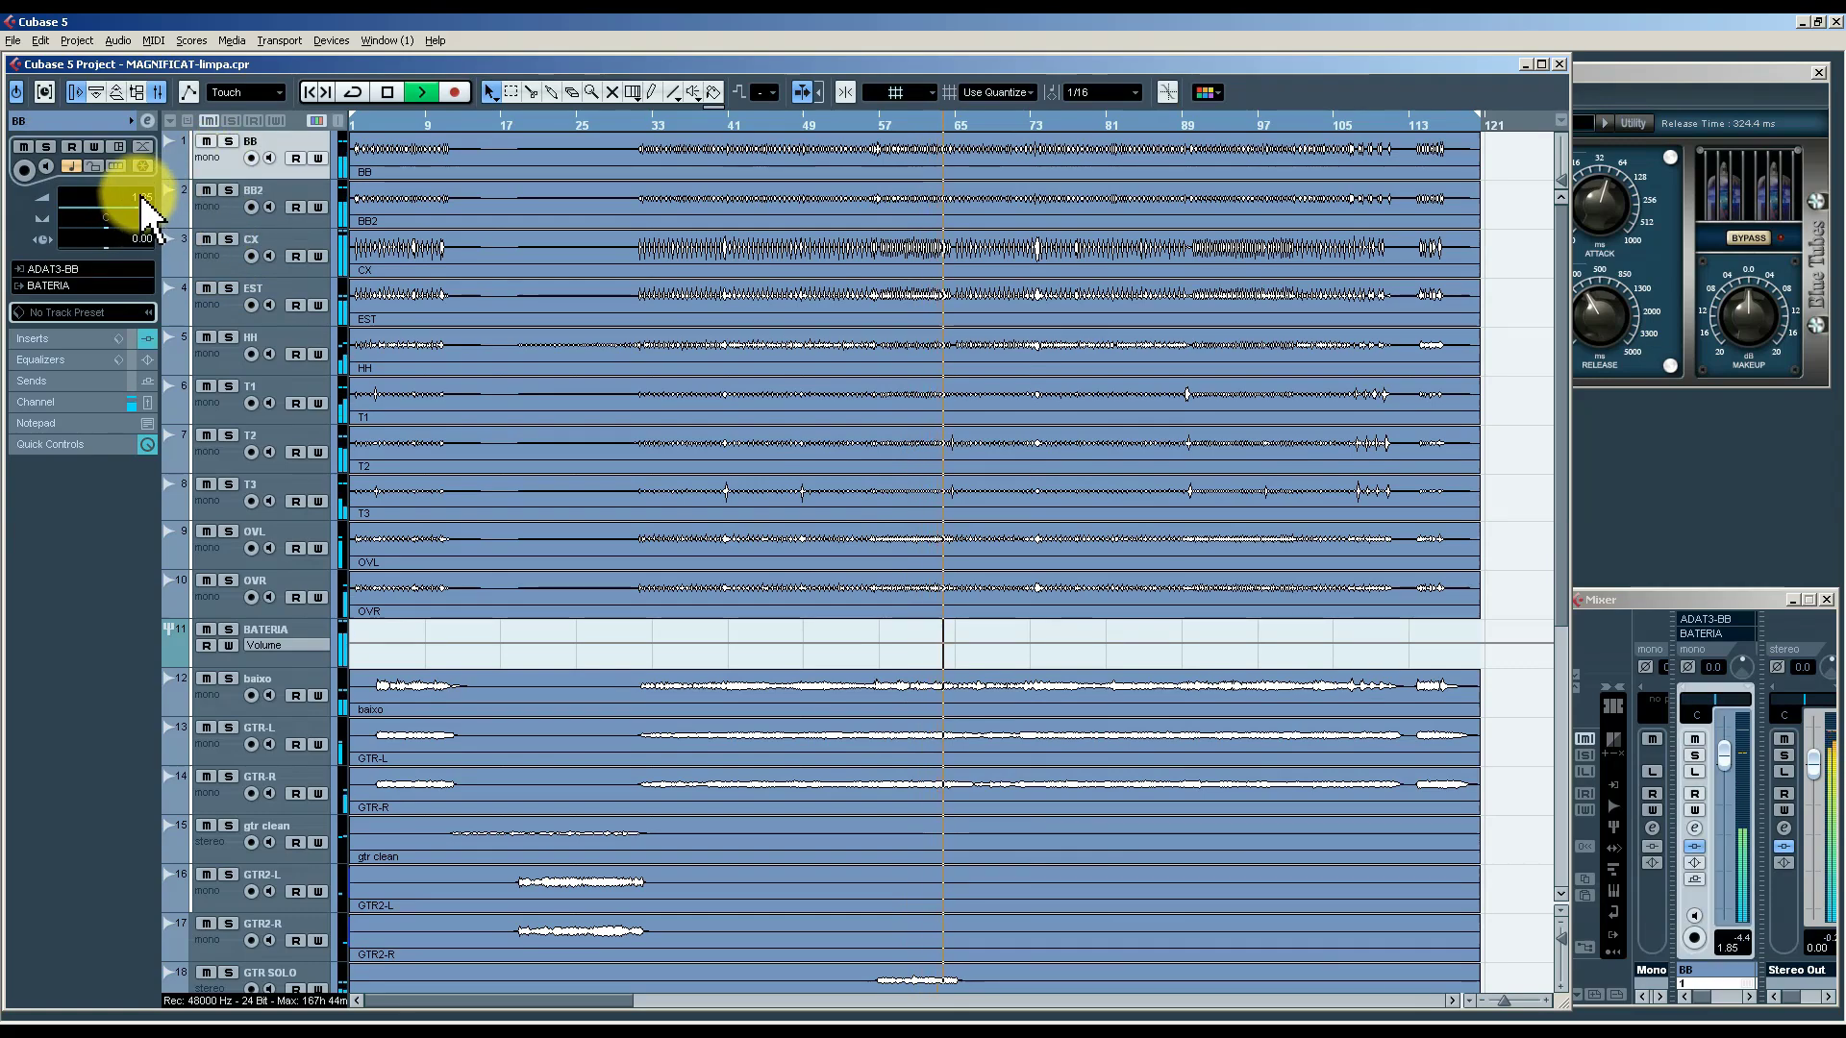
{"action": "left_click", "coordinate": [217, 215]}
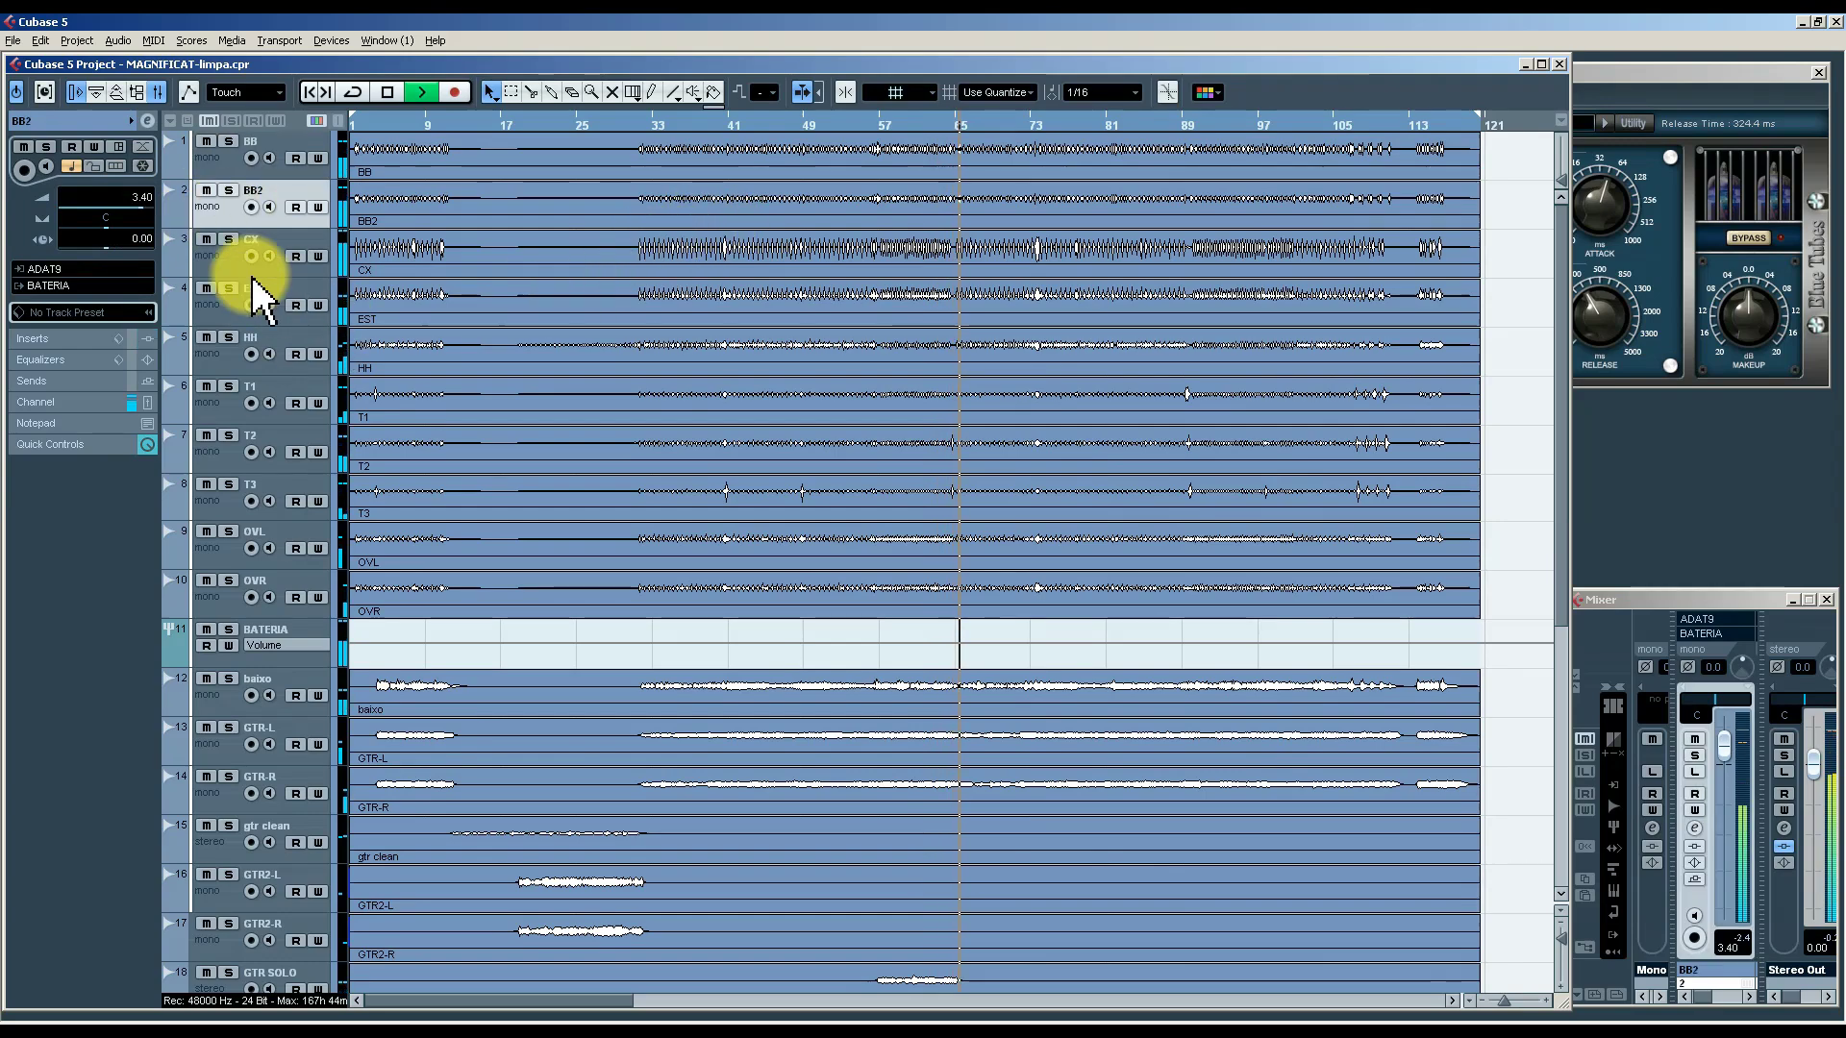
Check the volume and pan settings of the drum tracks from EST and HH through T1, T2 and T3 during playback.
{"action": "left_click", "coordinate": [227, 318]}
{"action": "left_click", "coordinate": [227, 362]}
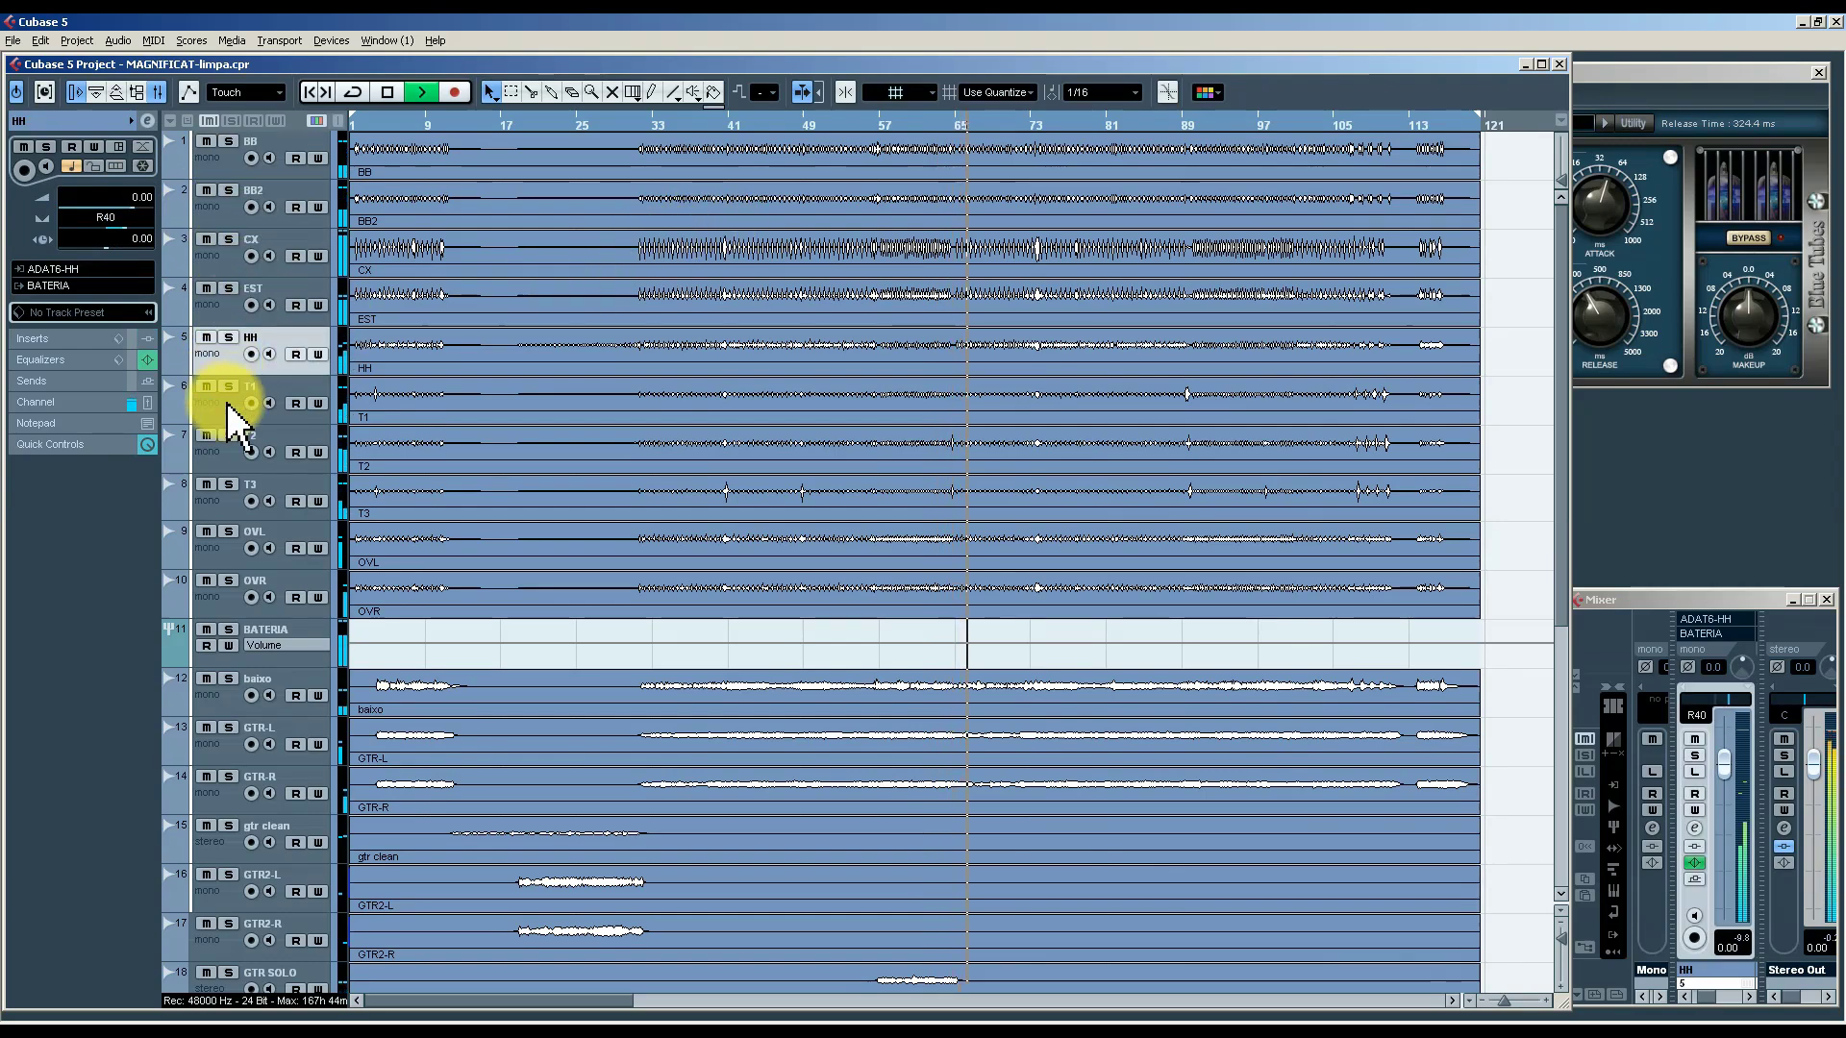
{"action": "left_click", "coordinate": [225, 409]}
{"action": "left_click", "coordinate": [221, 454]}
{"action": "left_click", "coordinate": [221, 502]}
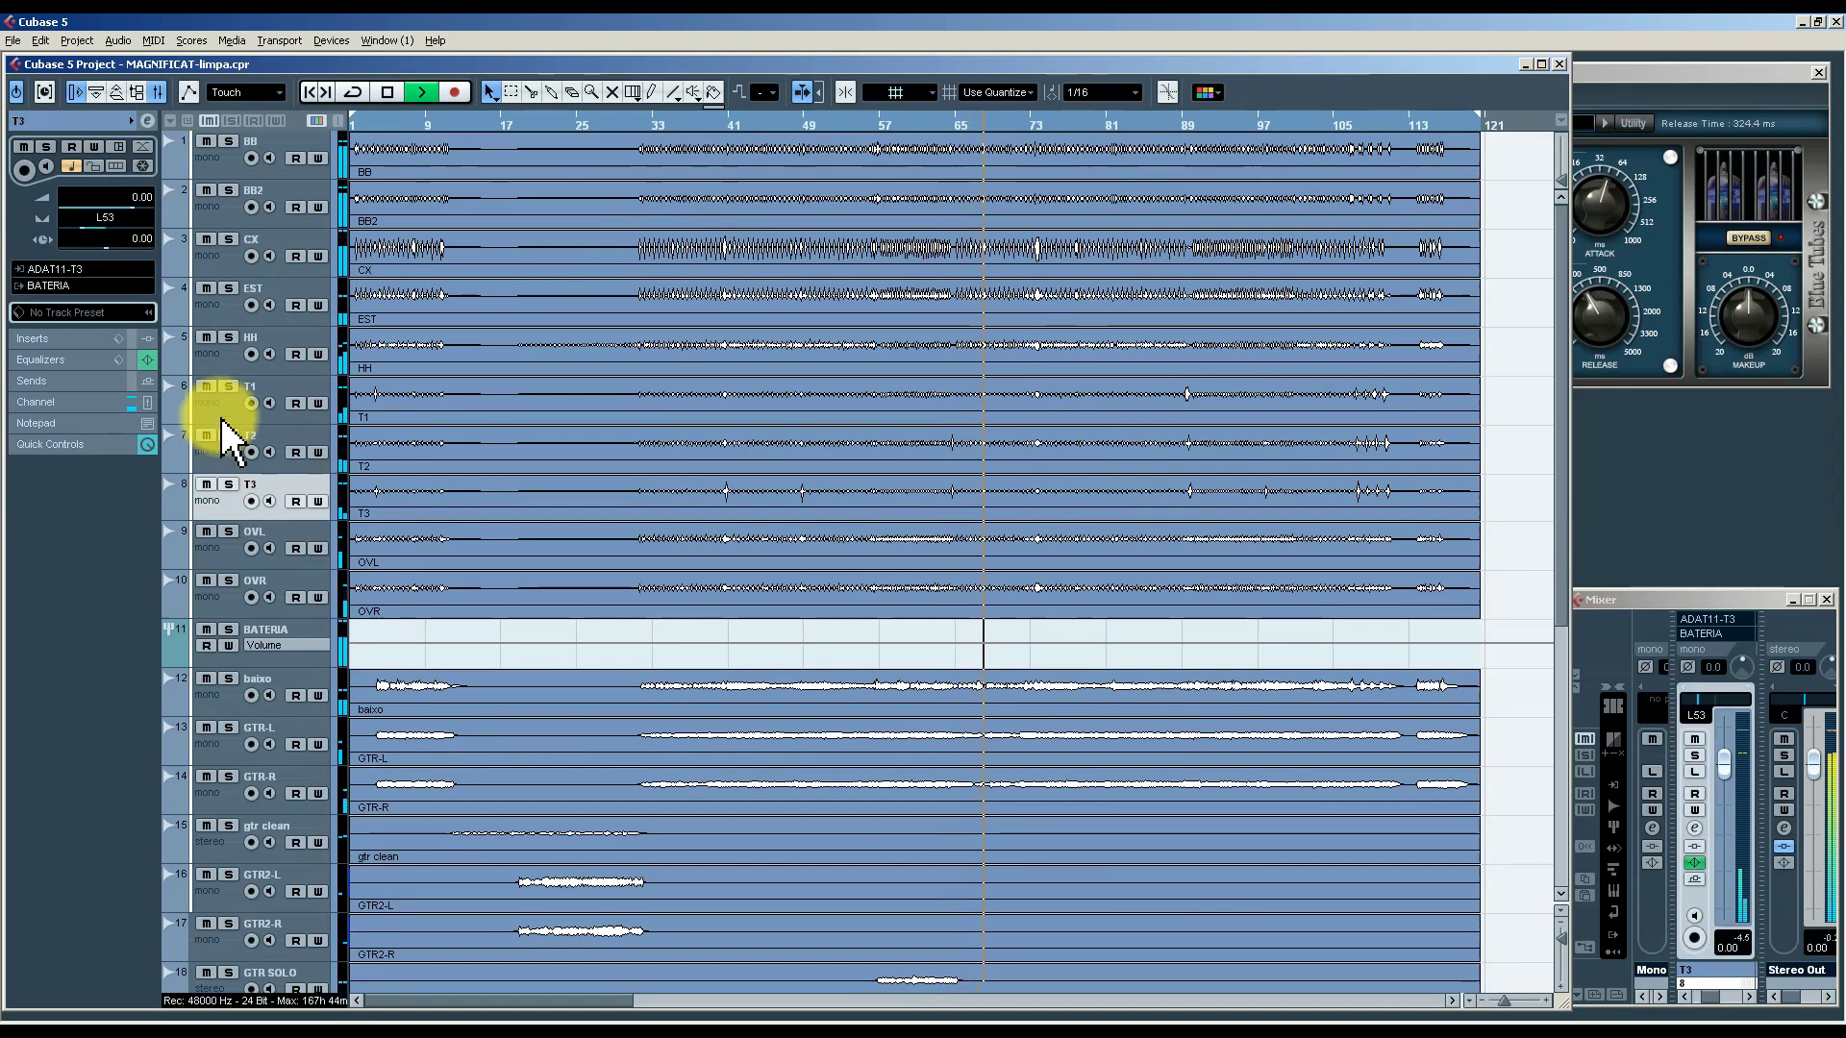
Select the overhead tracks OVL and OVR together and set the volume to 4.92.
{"action": "left_click", "coordinate": [226, 559]}
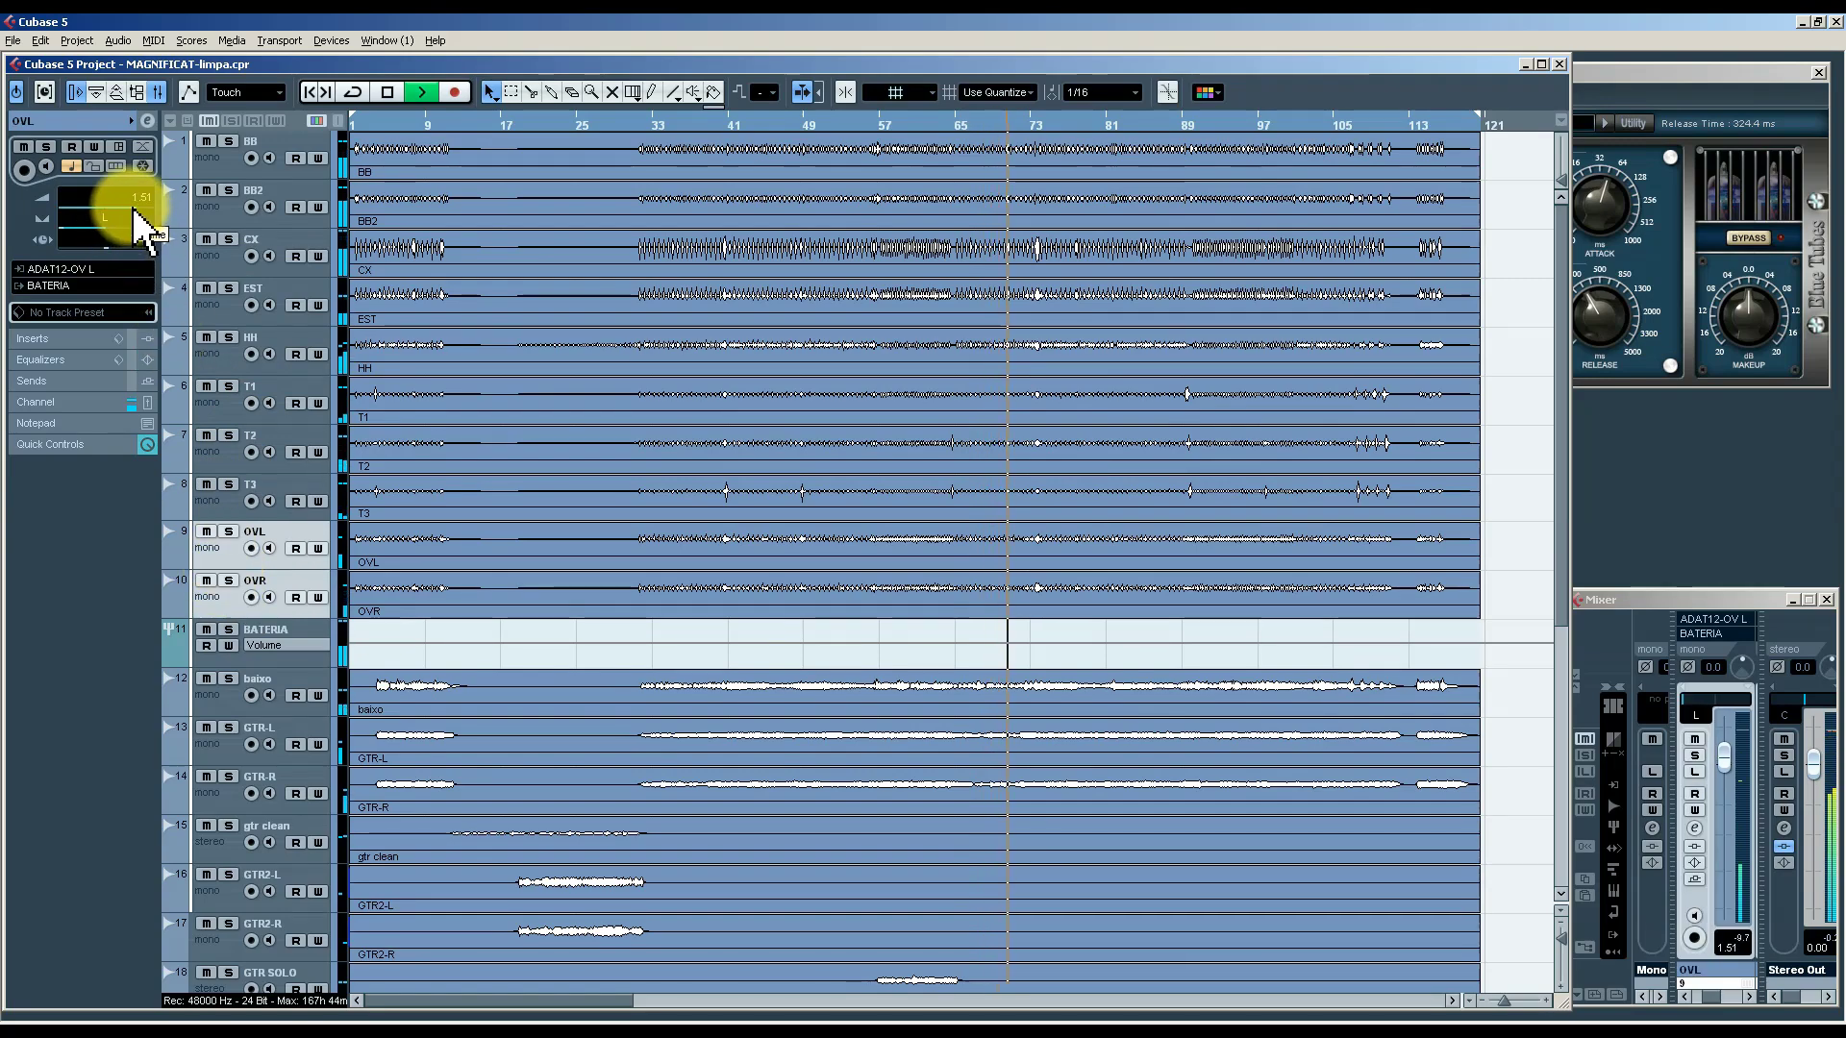
{"action": "scroll", "coordinate": [135, 221], "scroll_direction": "up", "scroll_amount": 2}
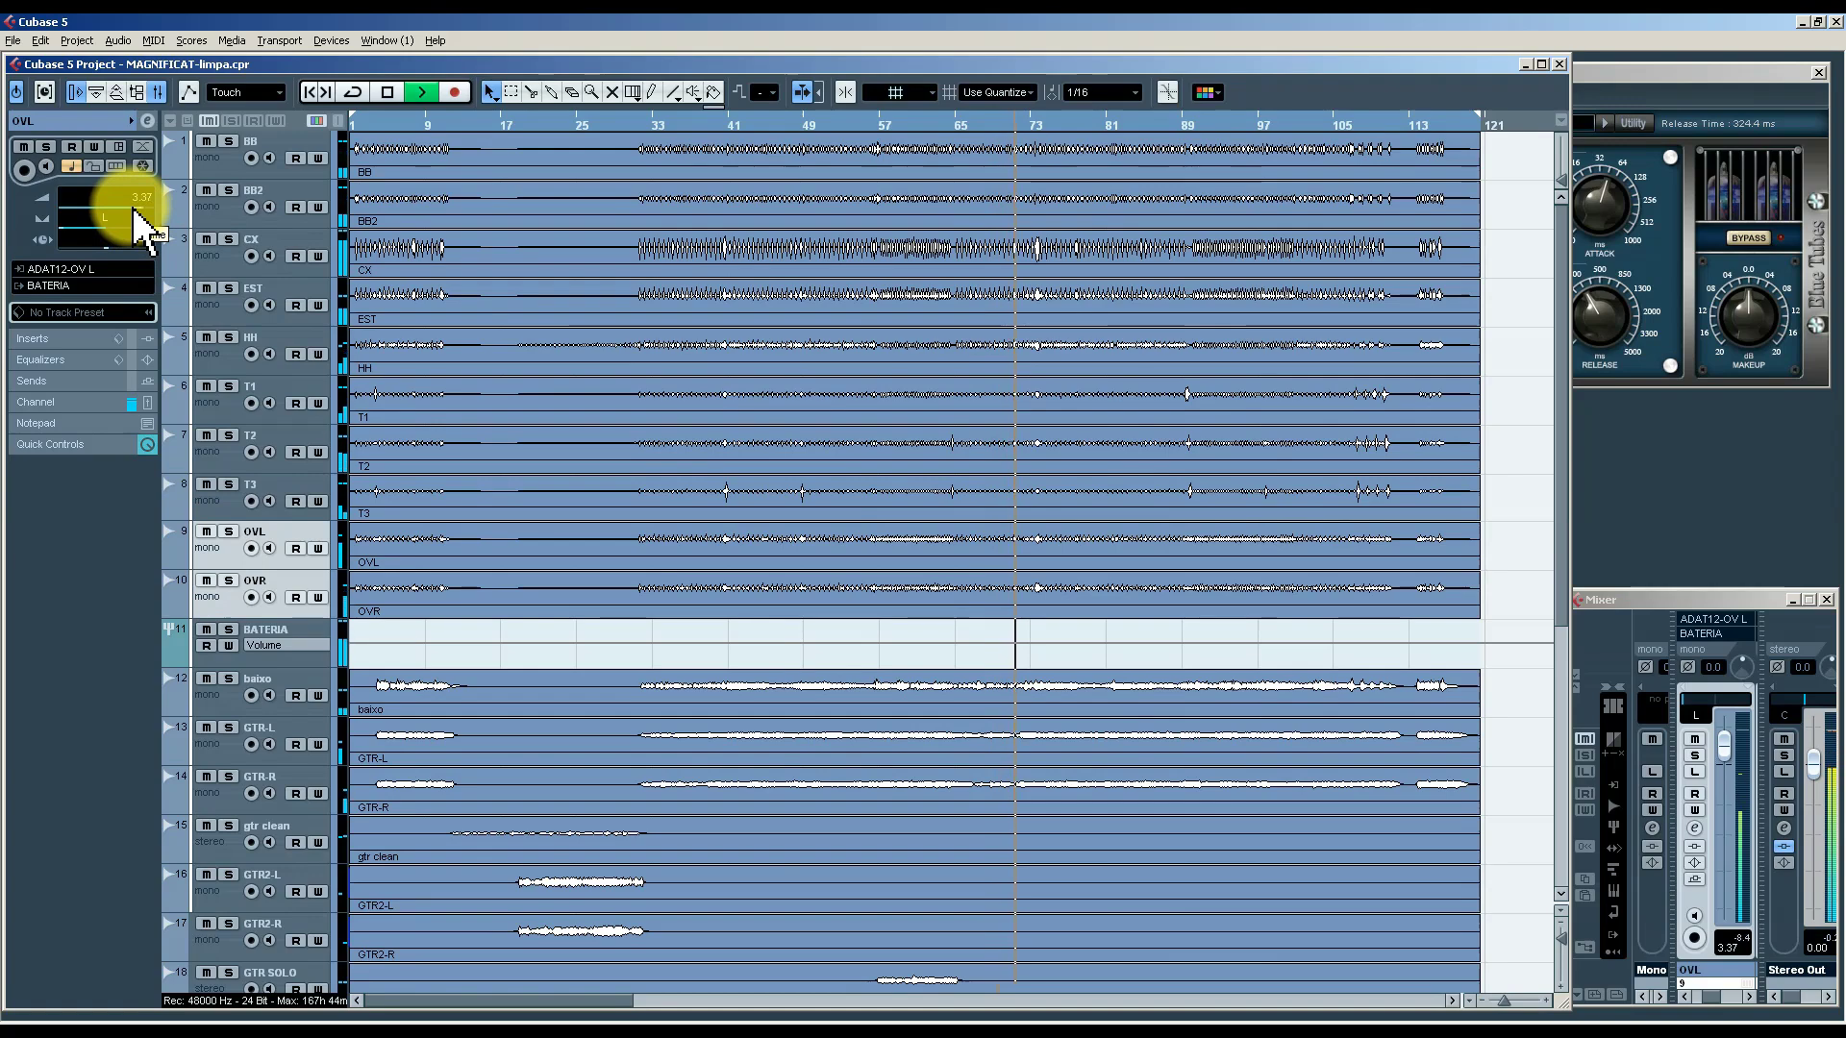
{"action": "scroll", "coordinate": [133, 210], "scroll_direction": "up", "scroll_amount": 1}
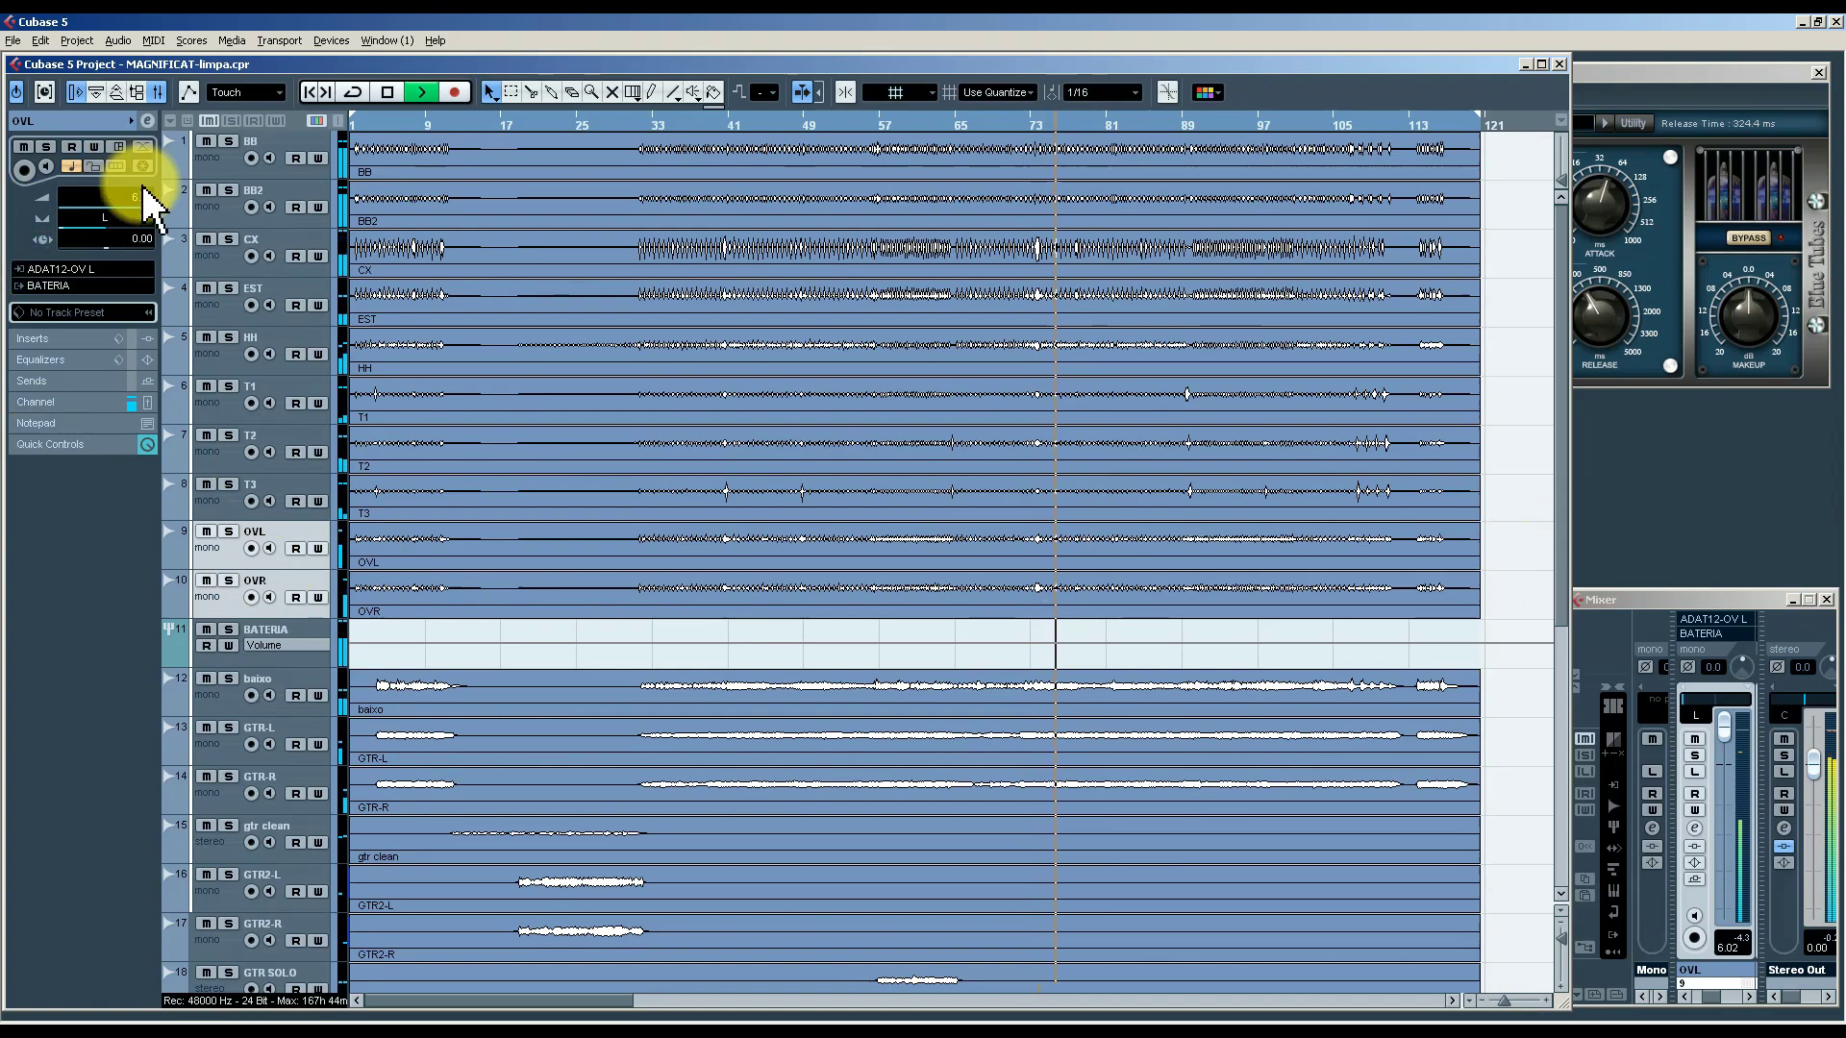
{"action": "scroll", "coordinate": [148, 205], "scroll_direction": "down", "scroll_amount": 5}
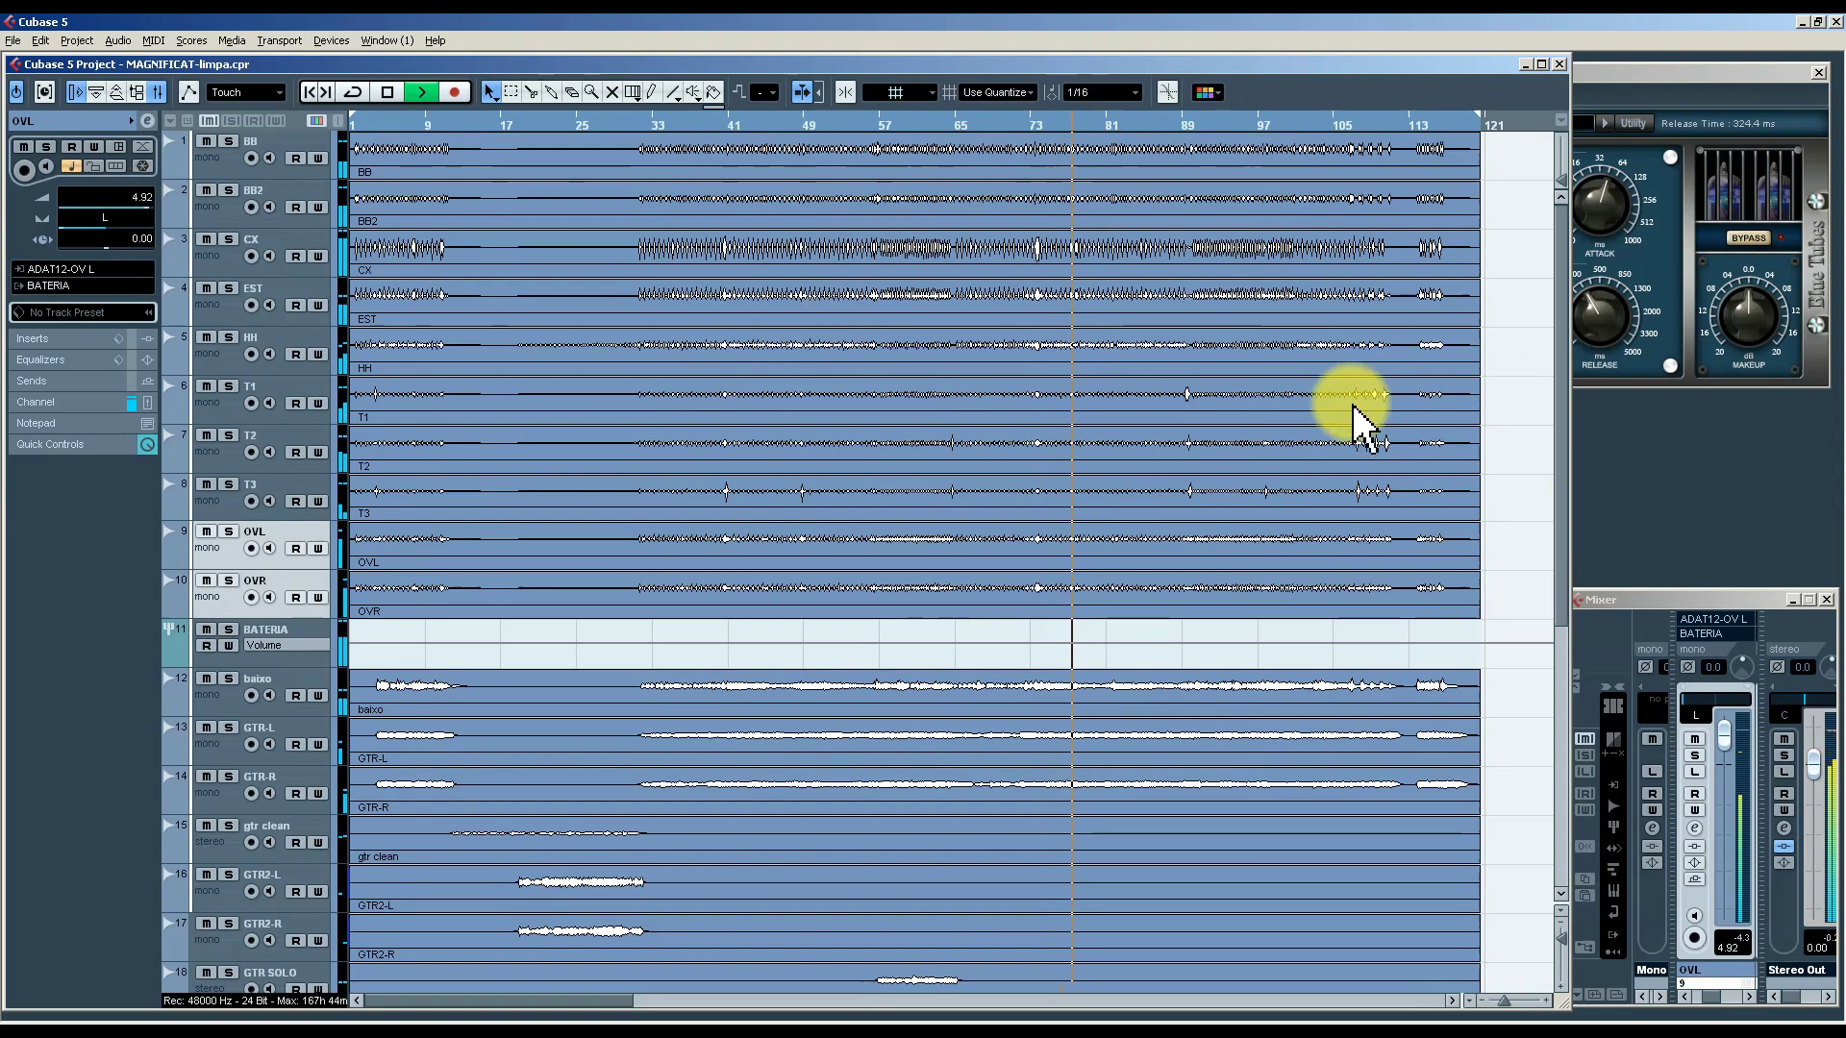
Check the channel settings of vocal track 21 and set its volume to -4.83.
{"action": "scroll", "coordinate": [1528, 500], "scroll_direction": "down", "scroll_amount": 6}
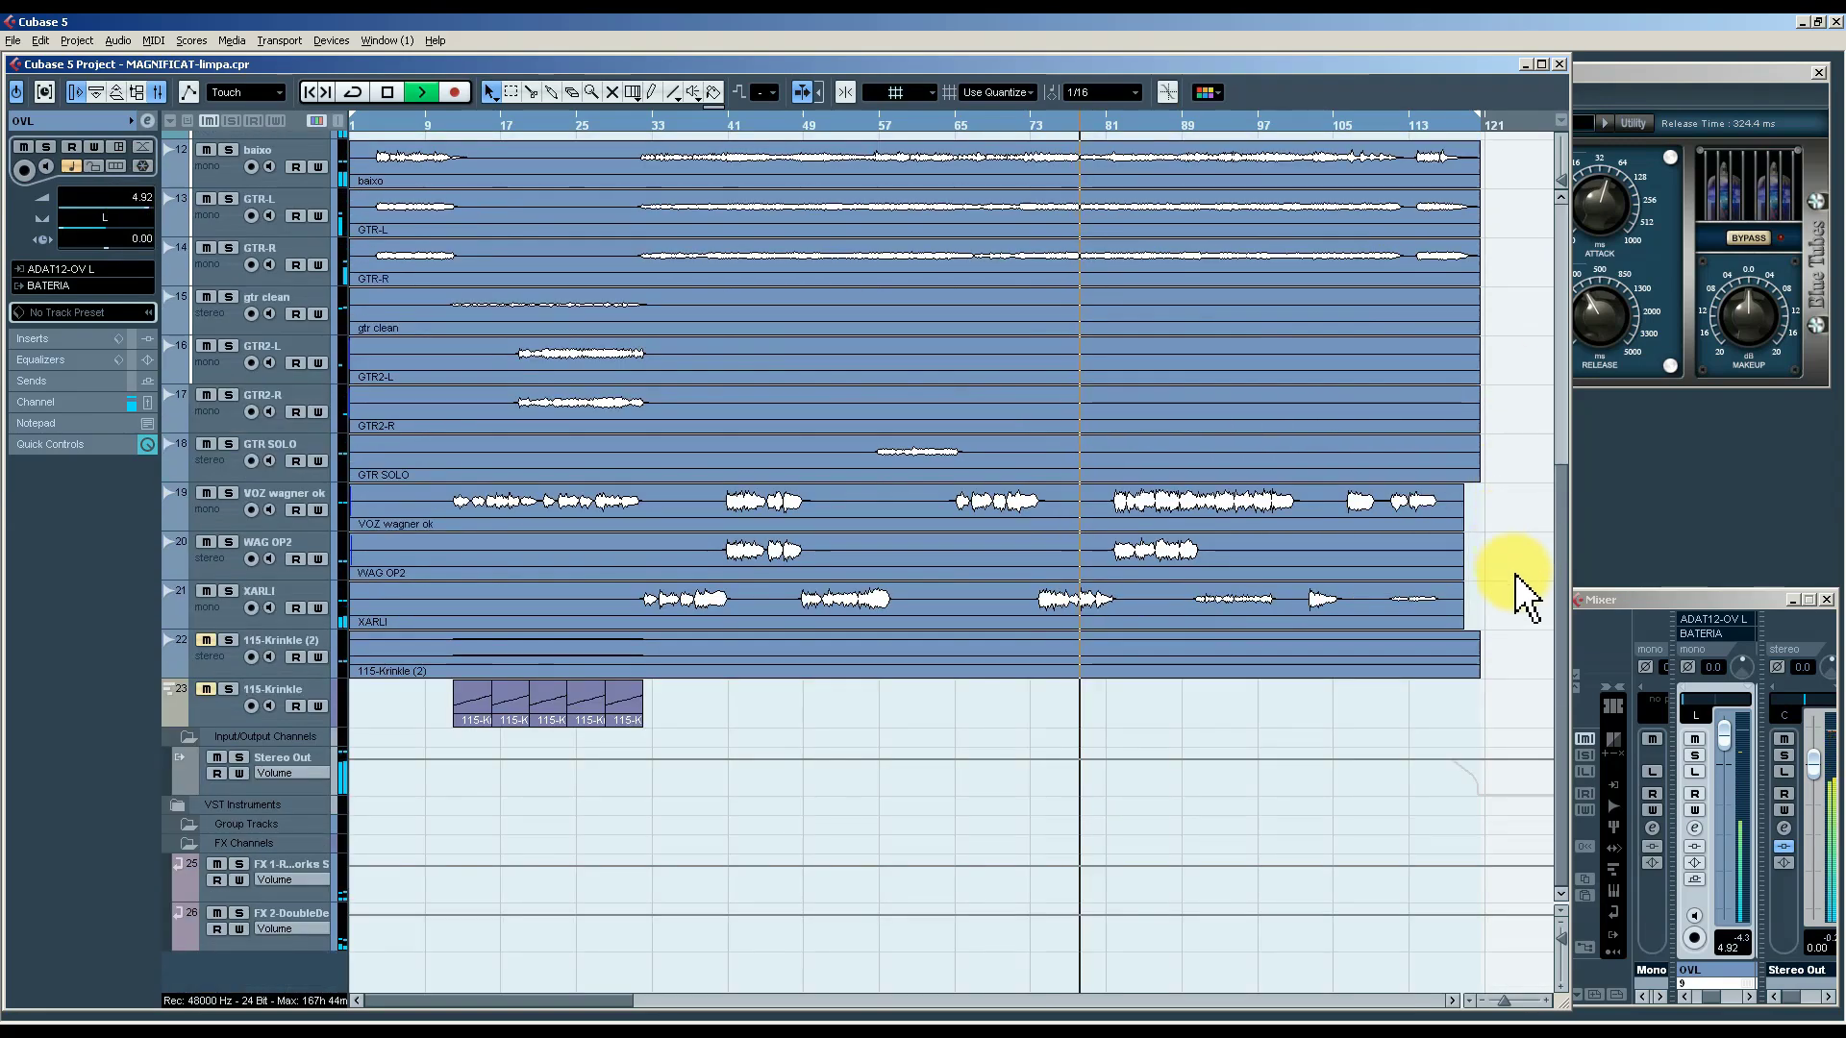
{"action": "left_click", "coordinate": [227, 623]}
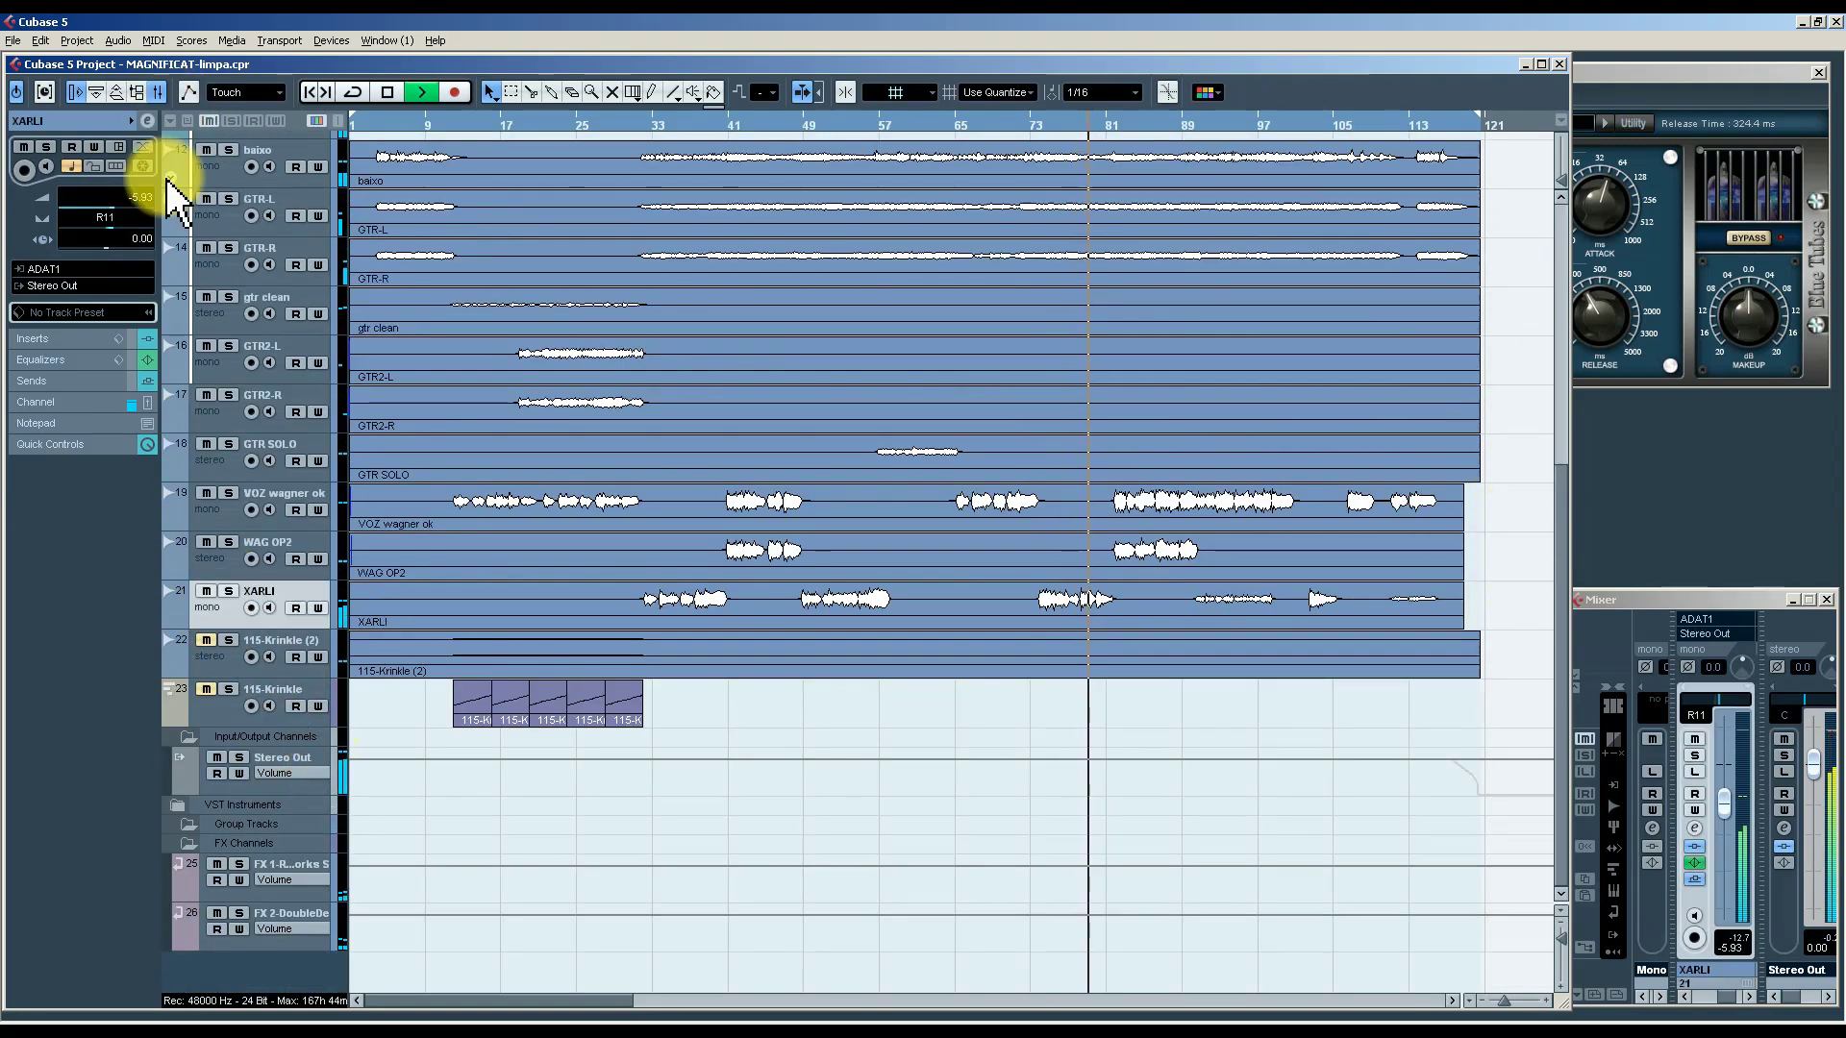
{"action": "left_click", "coordinate": [149, 122]}
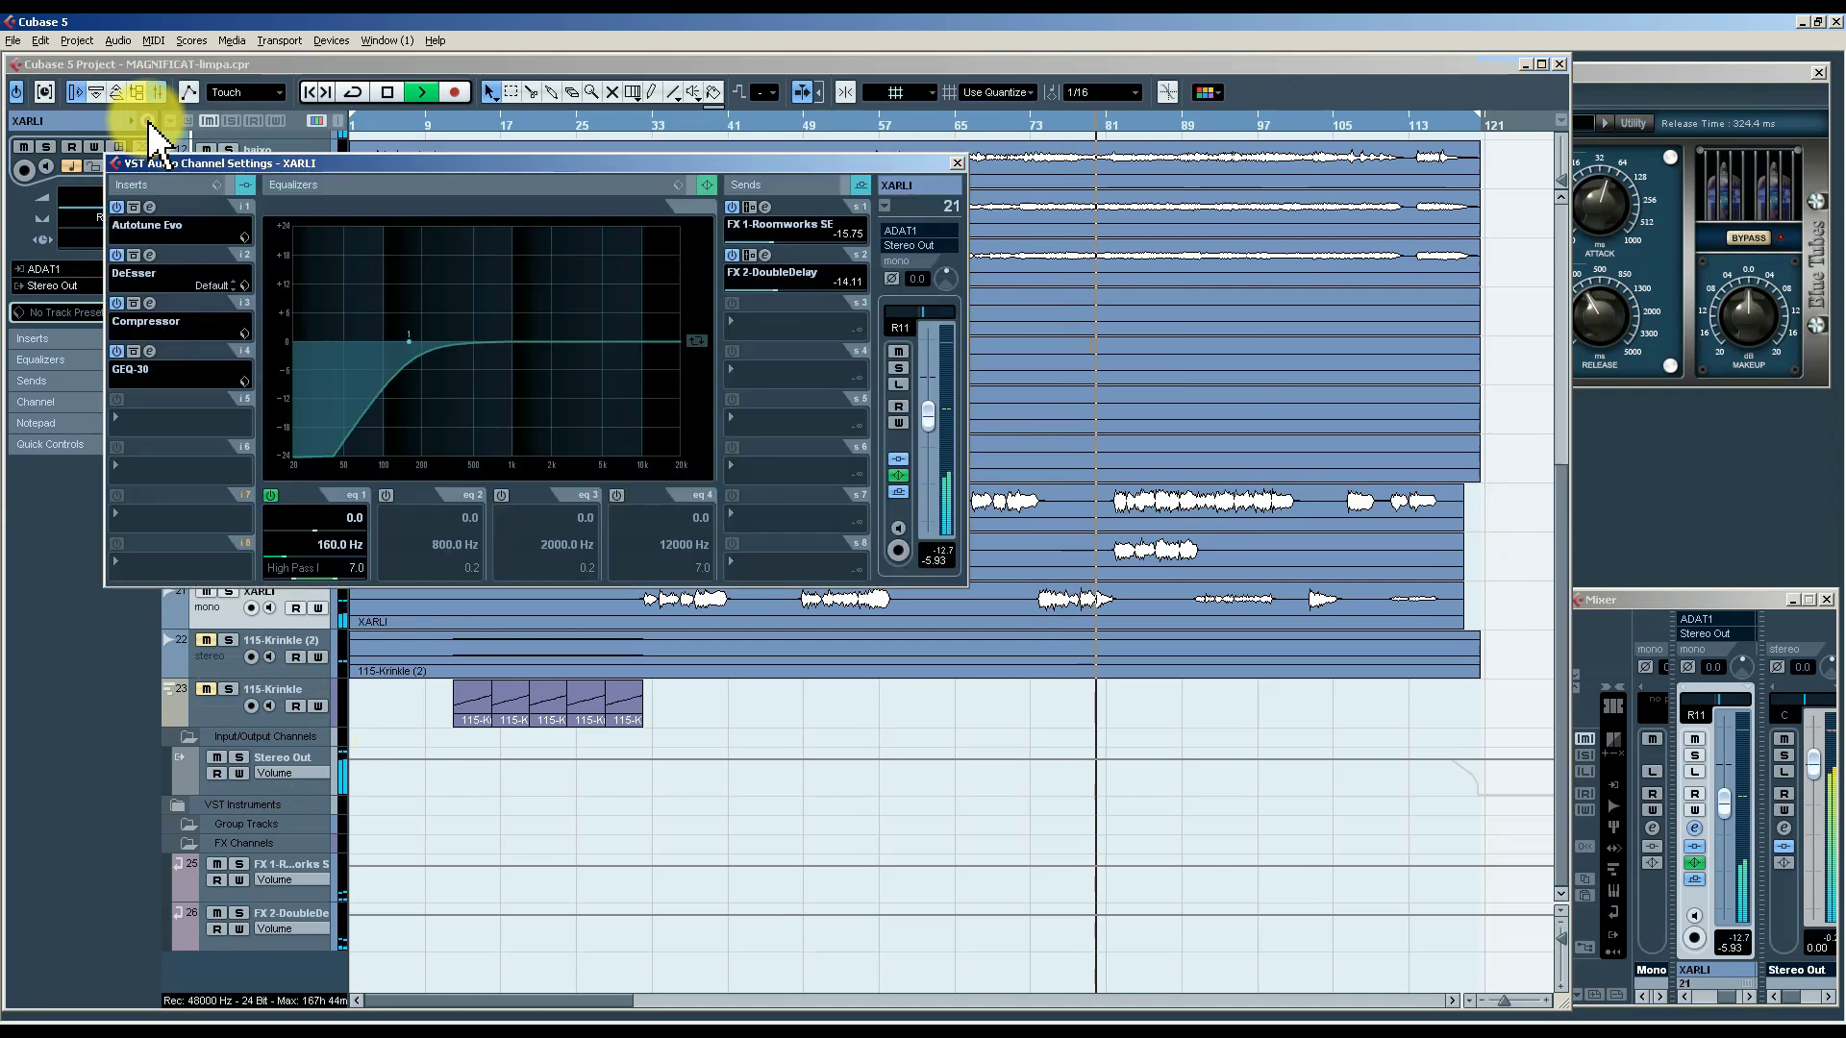
{"action": "left_click", "coordinate": [149, 122]}
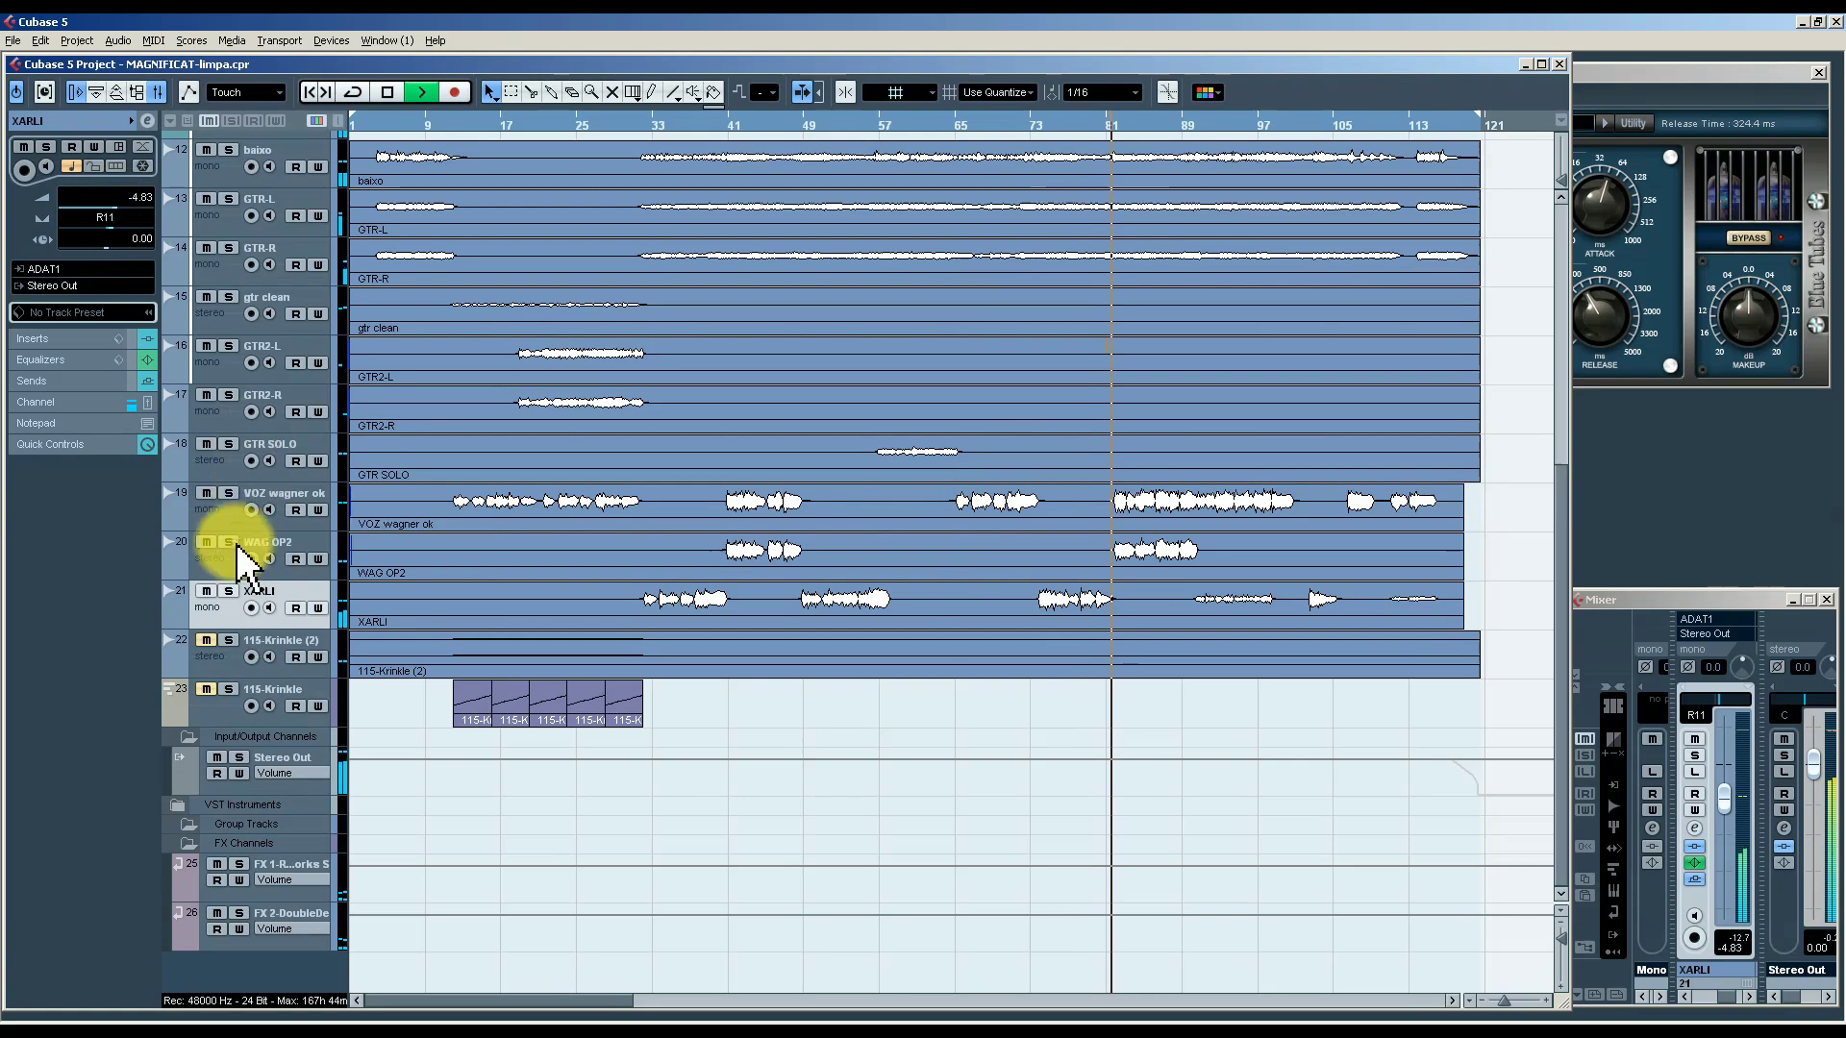
Compare the volume and pan of vocal tracks 19 and 21 against their vocal parts during playback.
{"action": "left_click", "coordinate": [216, 507]}
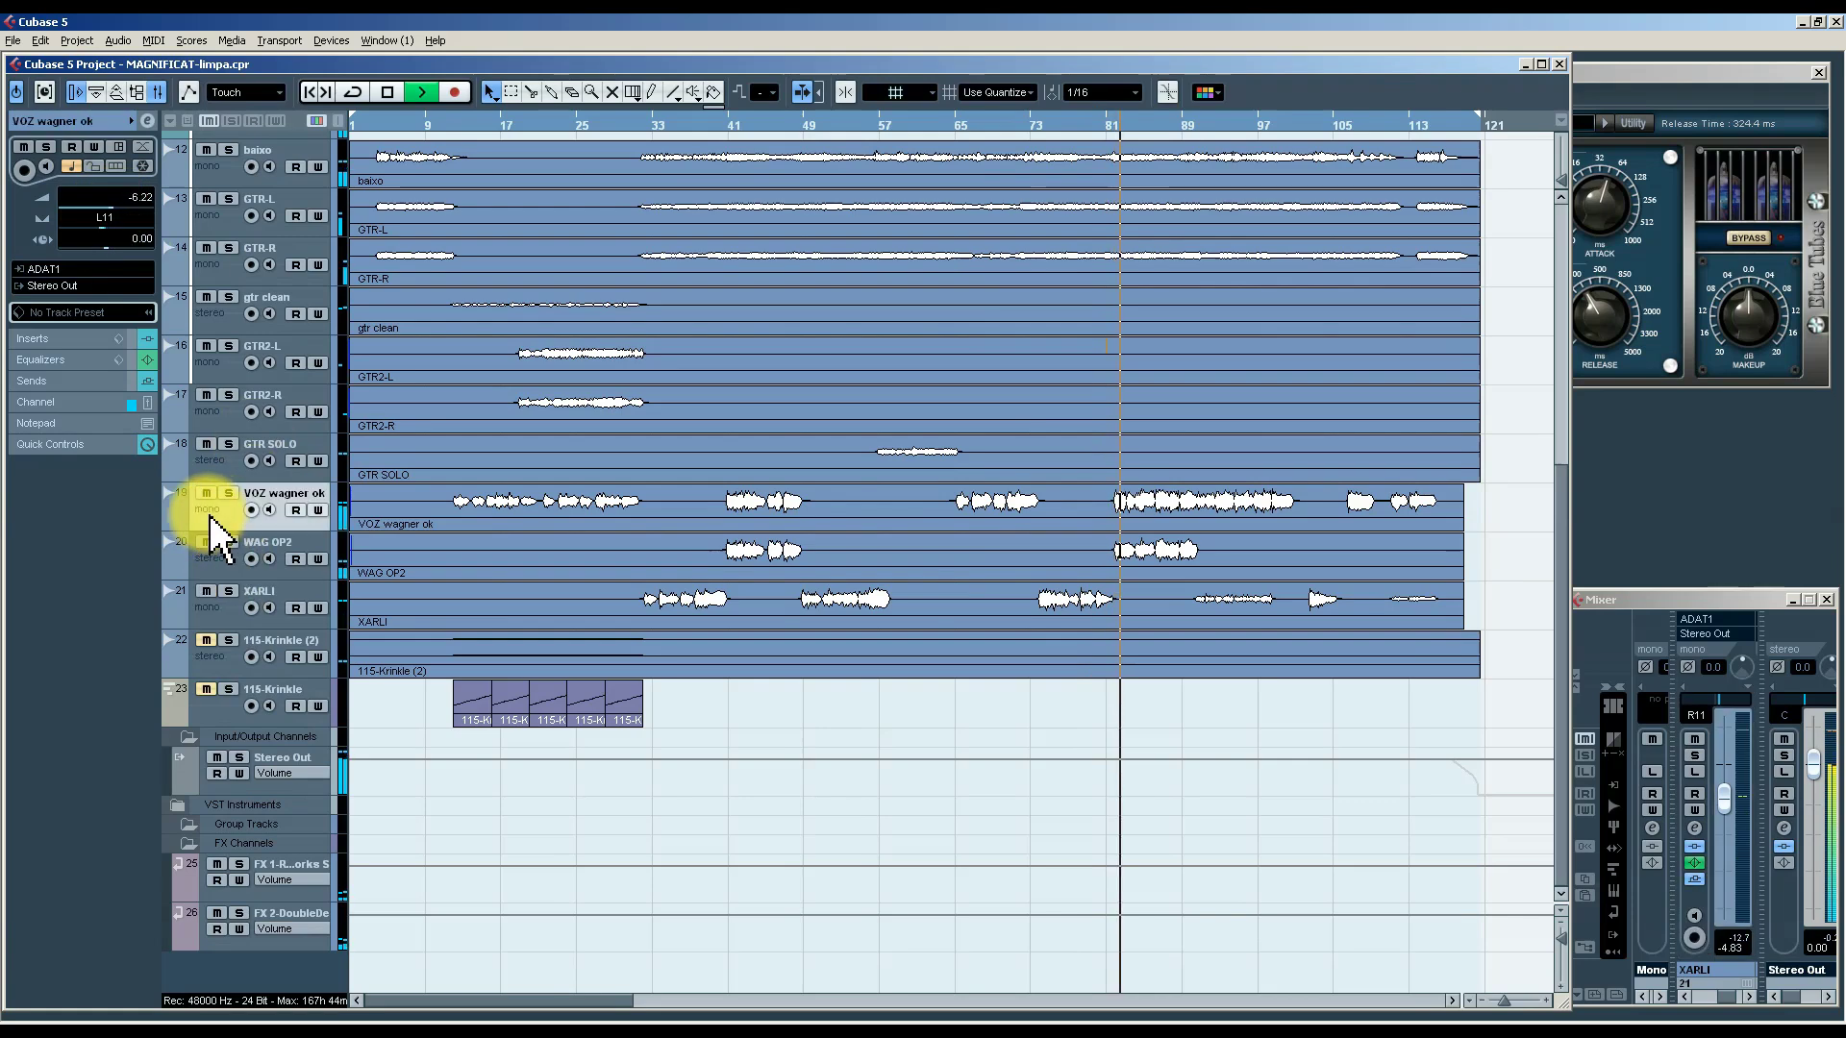
{"action": "left_click", "coordinate": [220, 613]}
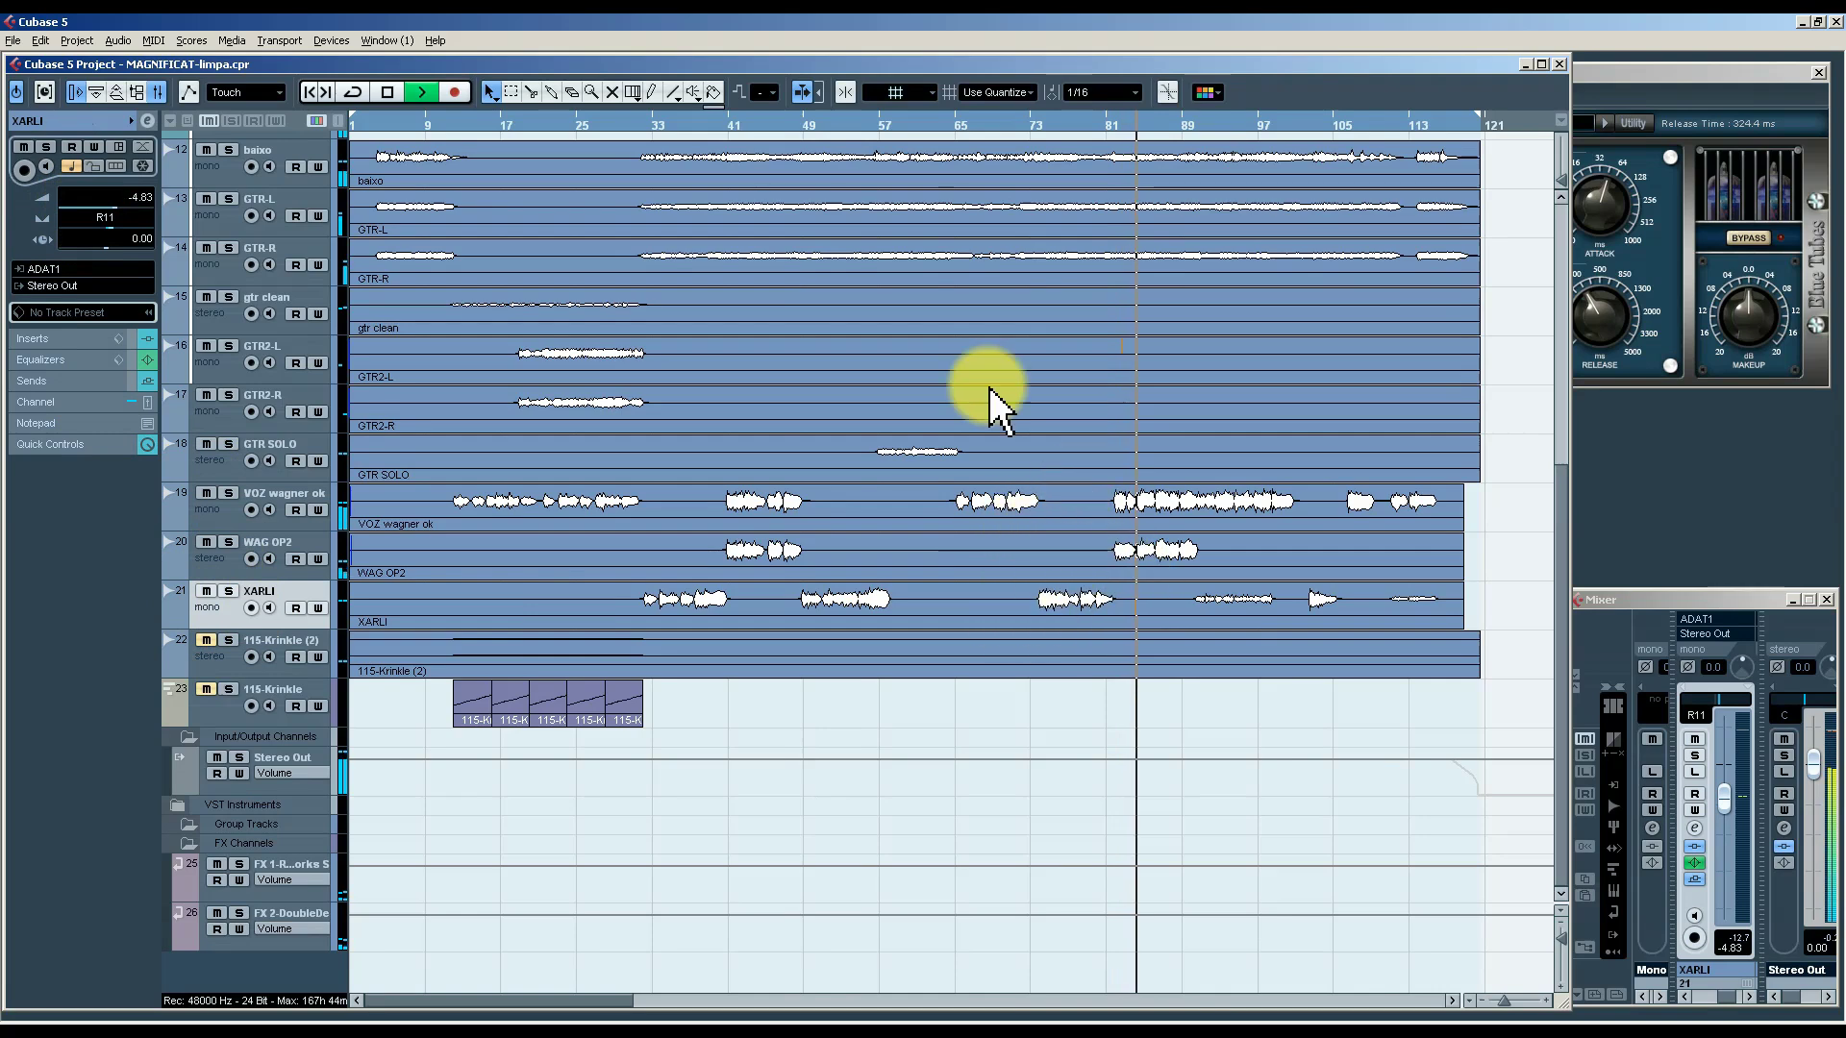
{"action": "left_click", "coordinate": [231, 509]}
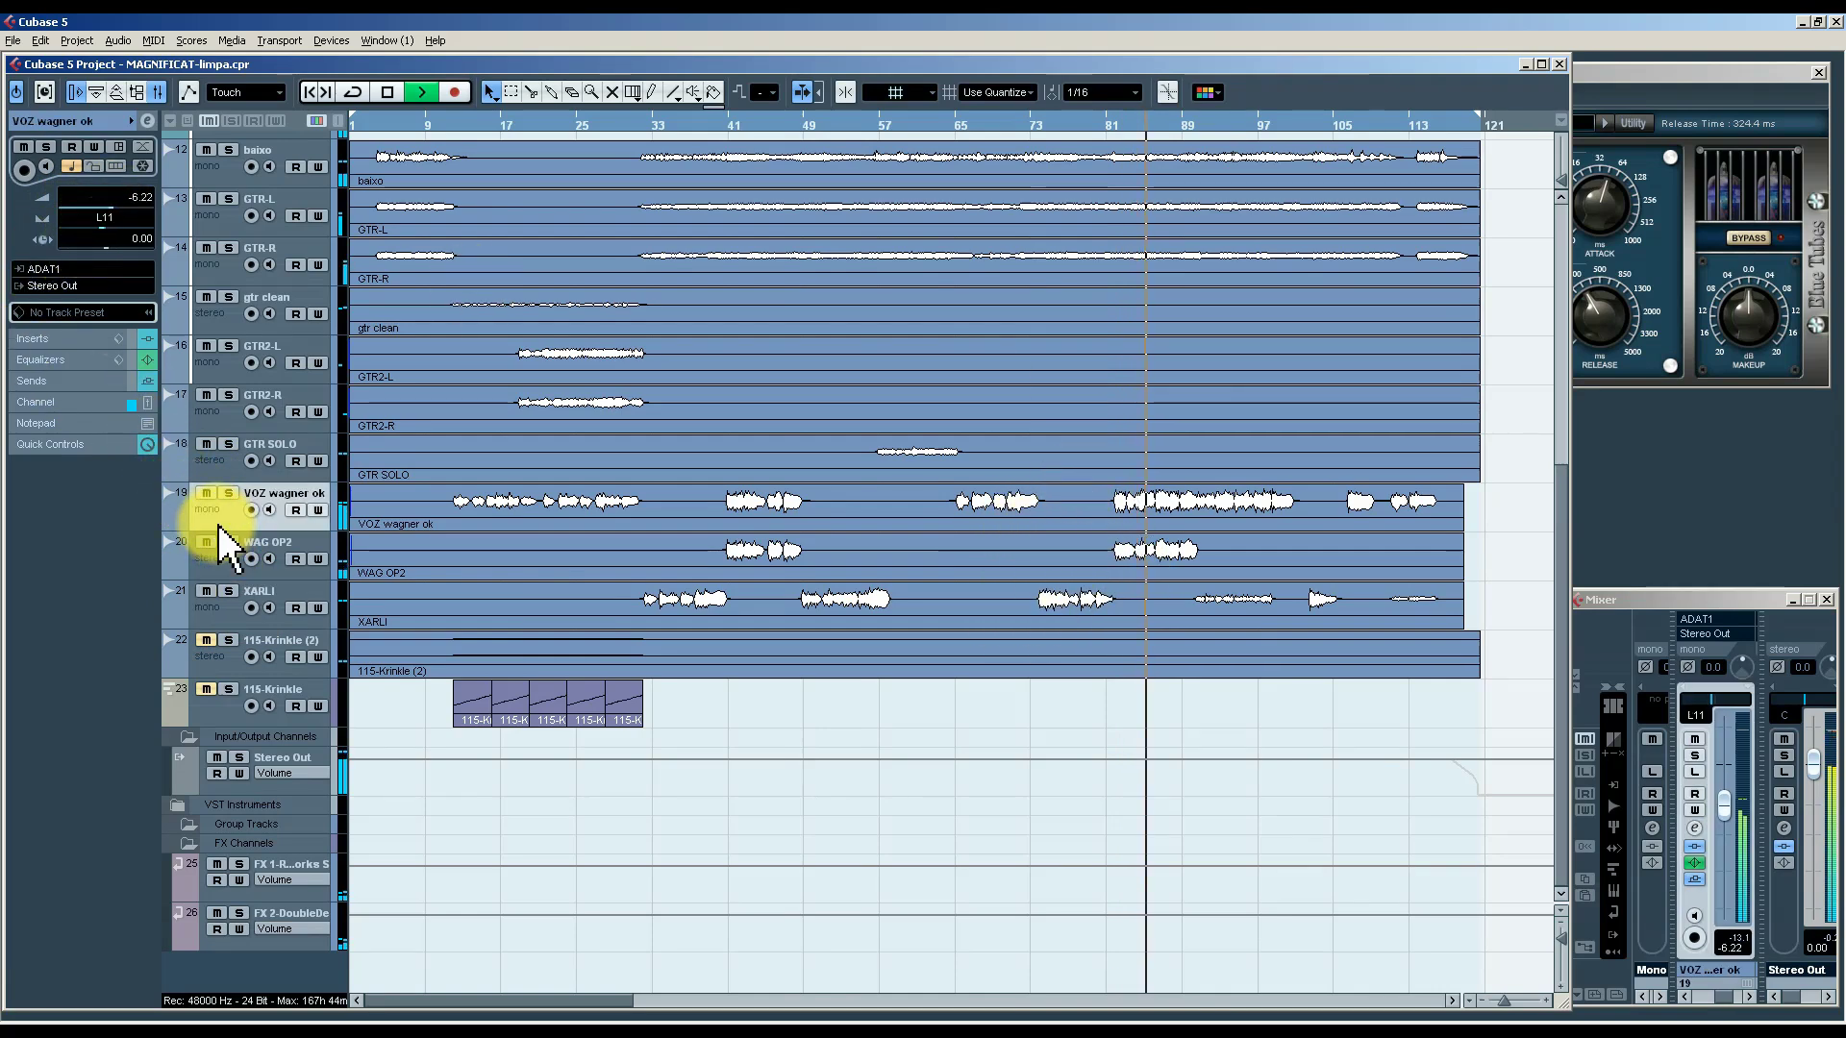
{"action": "left_click", "coordinate": [1073, 606]}
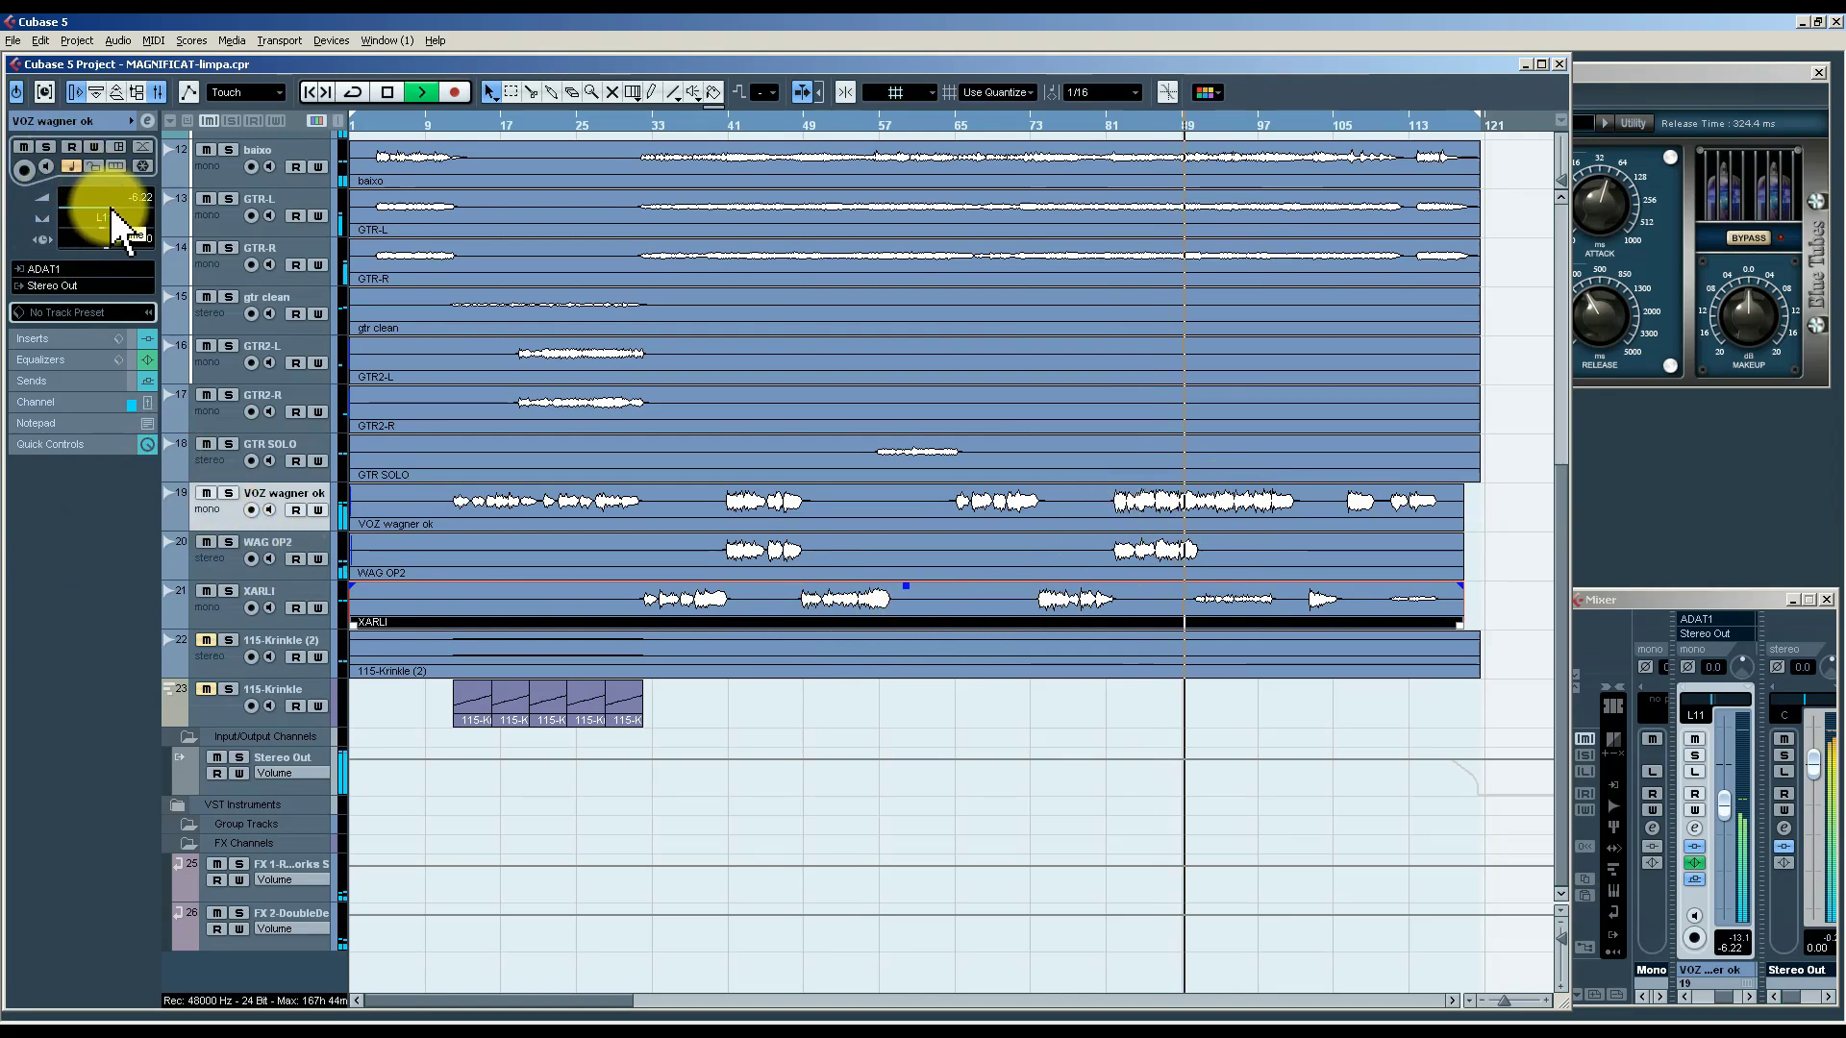
{"action": "left_click", "coordinate": [234, 617]}
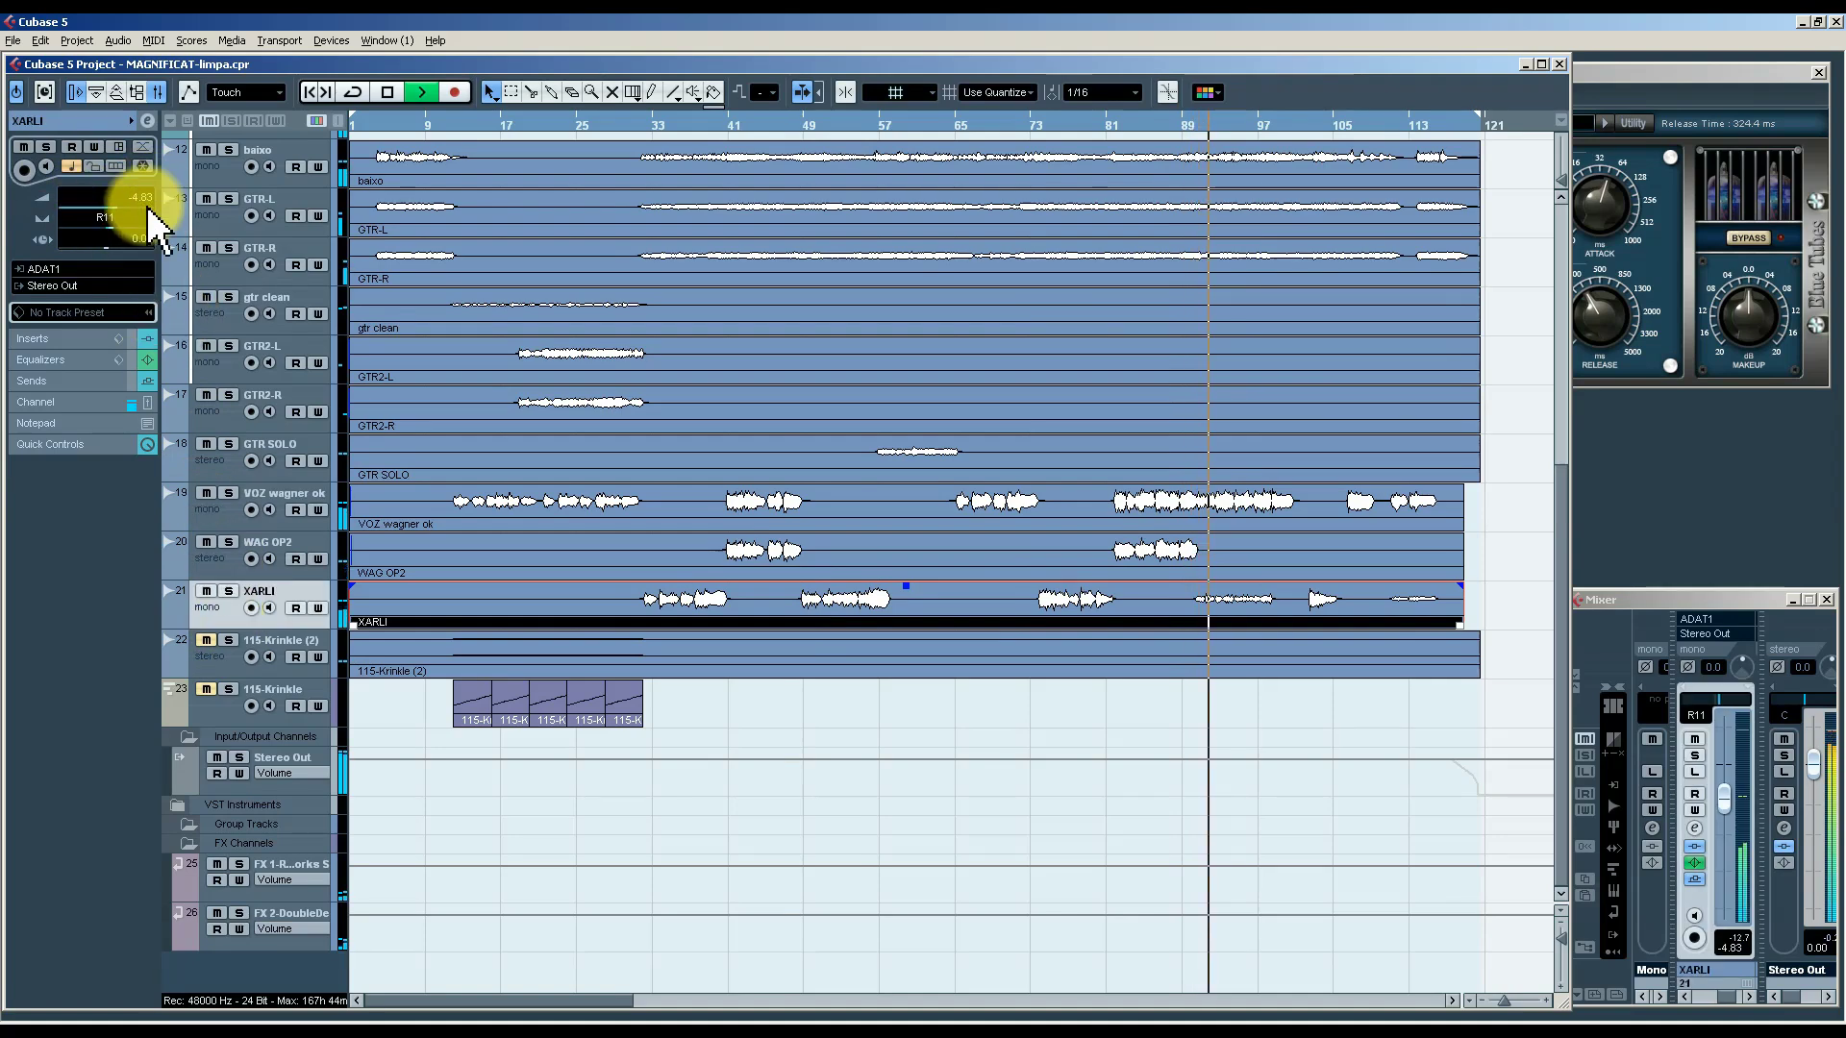
{"action": "left_click", "coordinate": [1183, 520]}
{"action": "left_click", "coordinate": [1061, 612]}
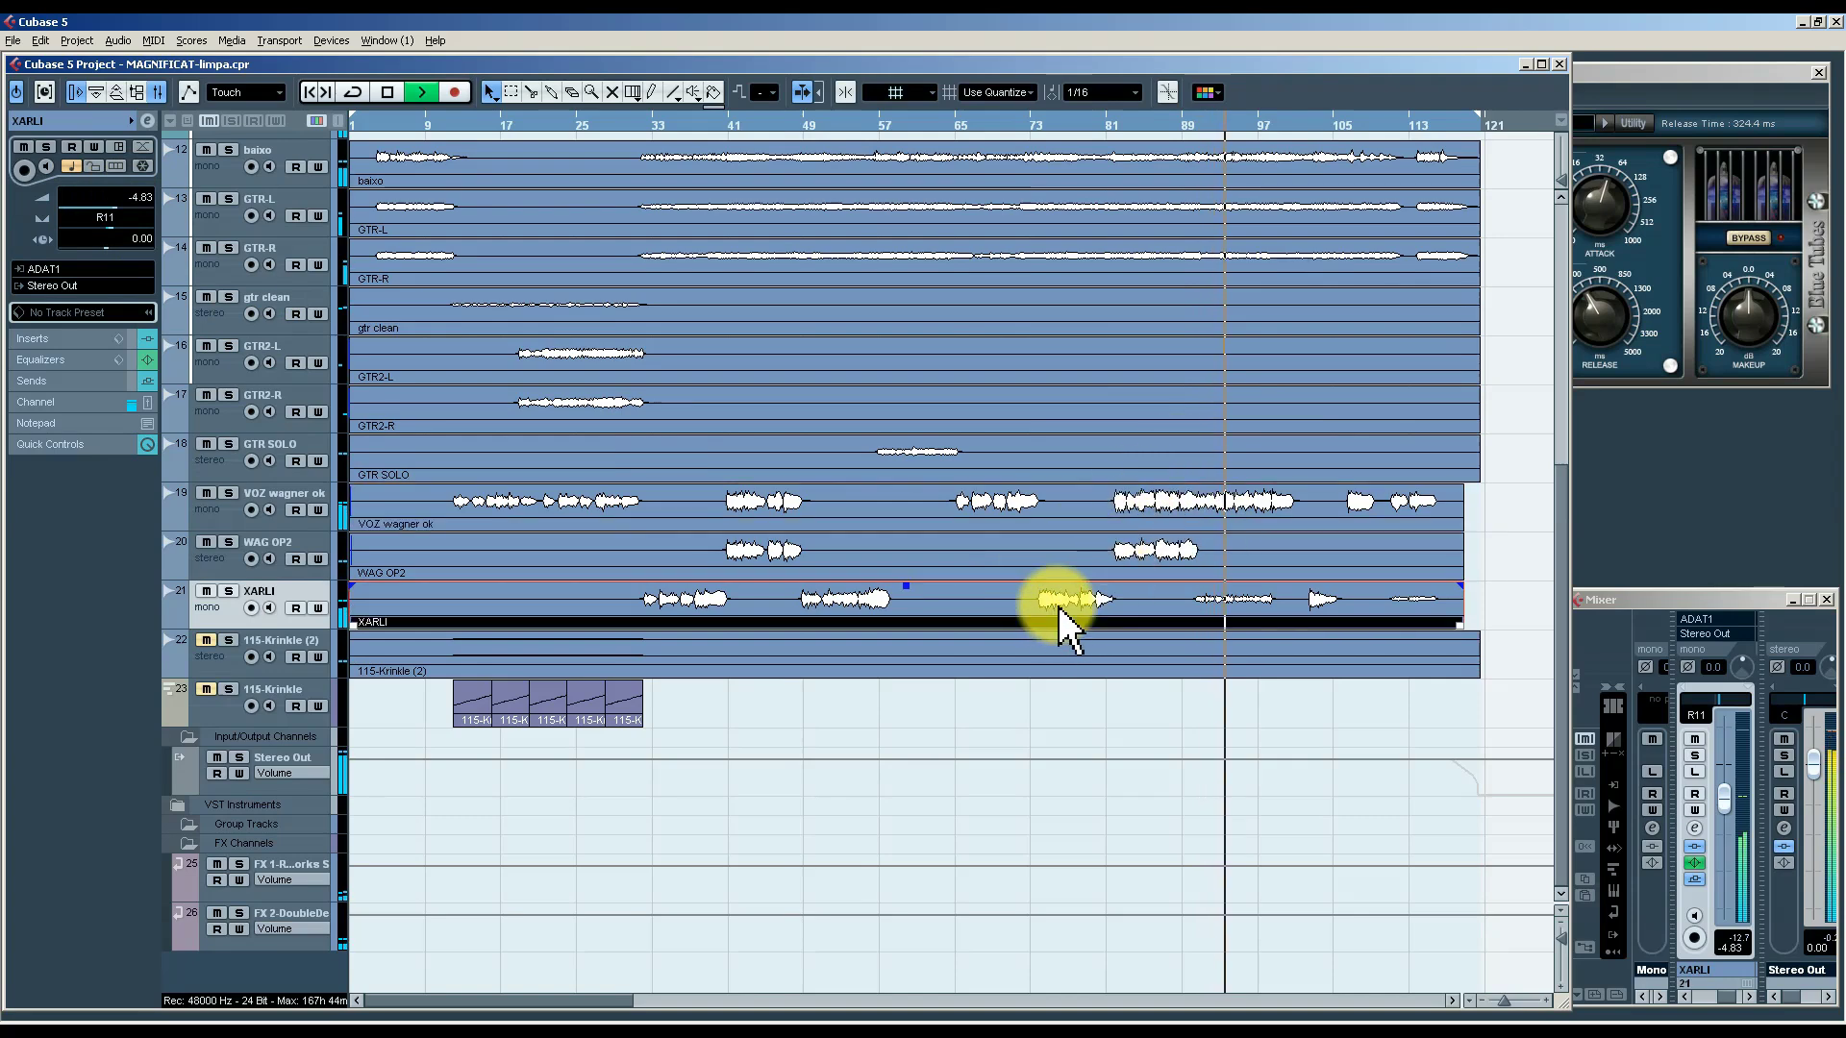
{"action": "left_click", "coordinate": [220, 521]}
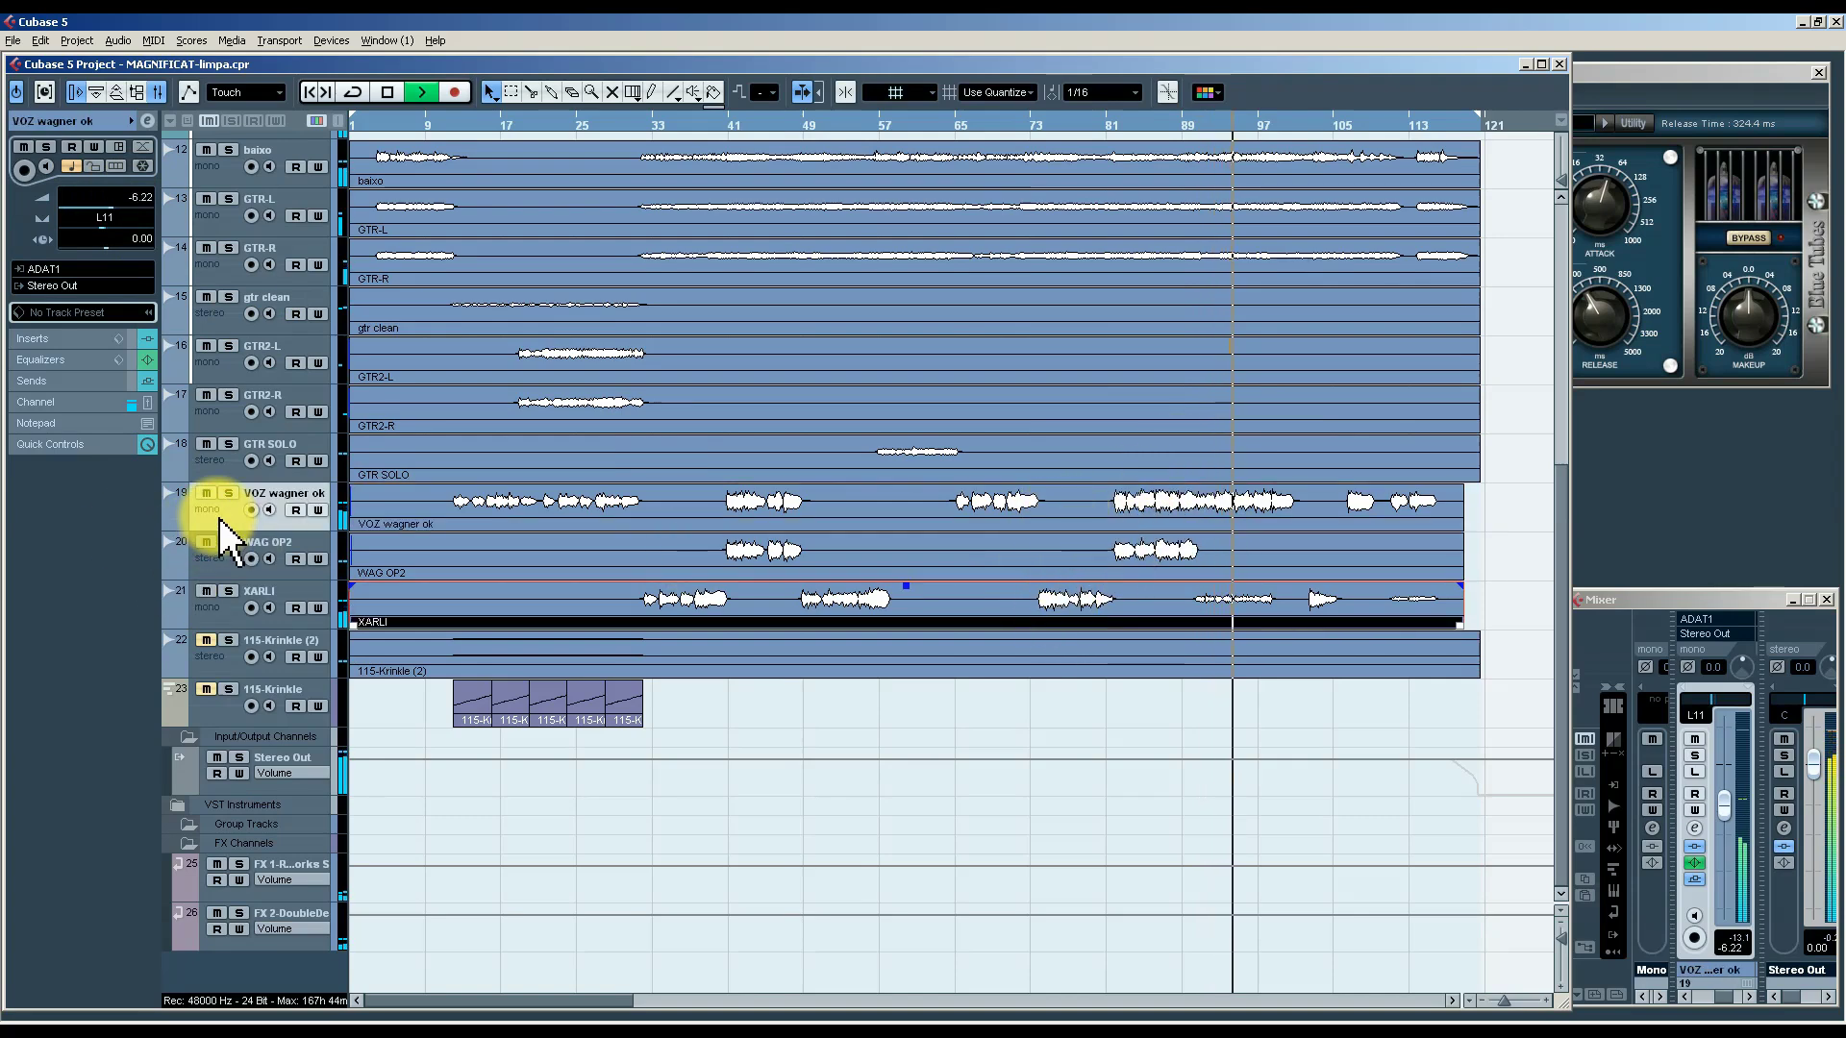
{"action": "left_click", "coordinate": [1181, 511]}
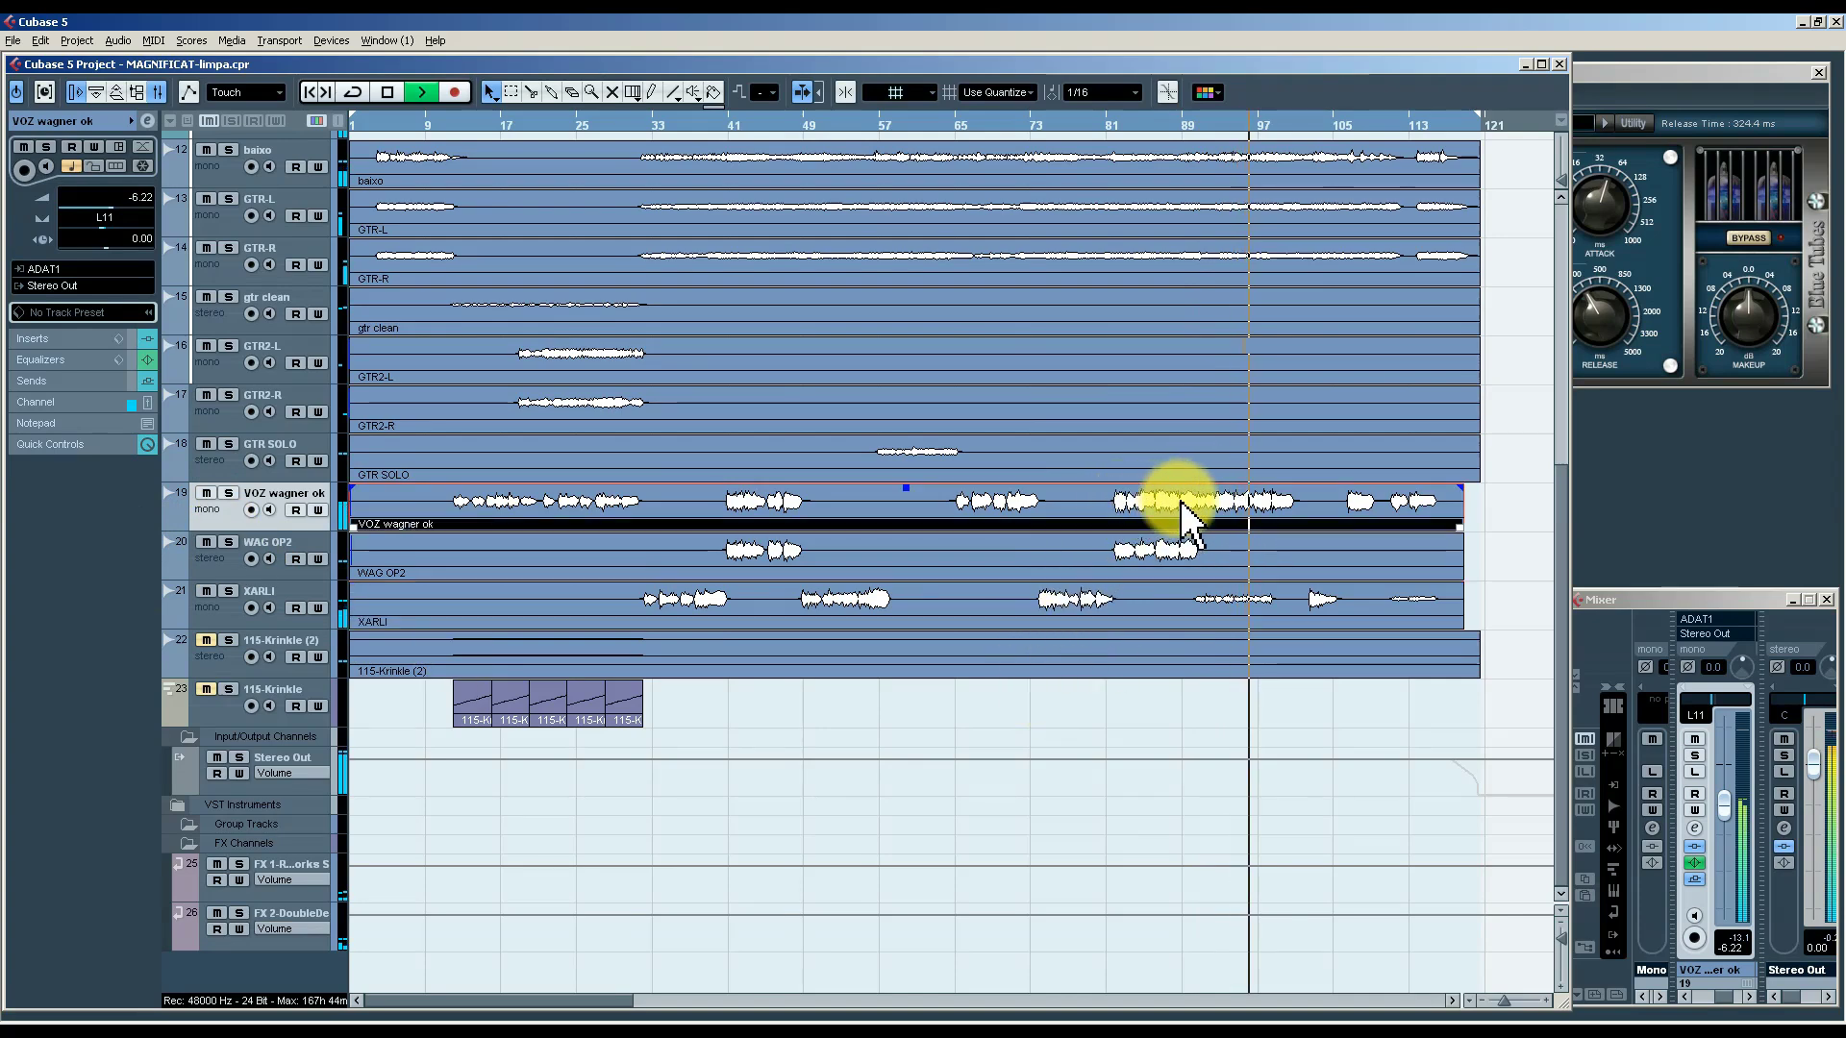
Stop playback, recheck the mixer settings of vocal tracks 21 and 19, and deselect the audio event.
{"action": "key", "text": "space"}
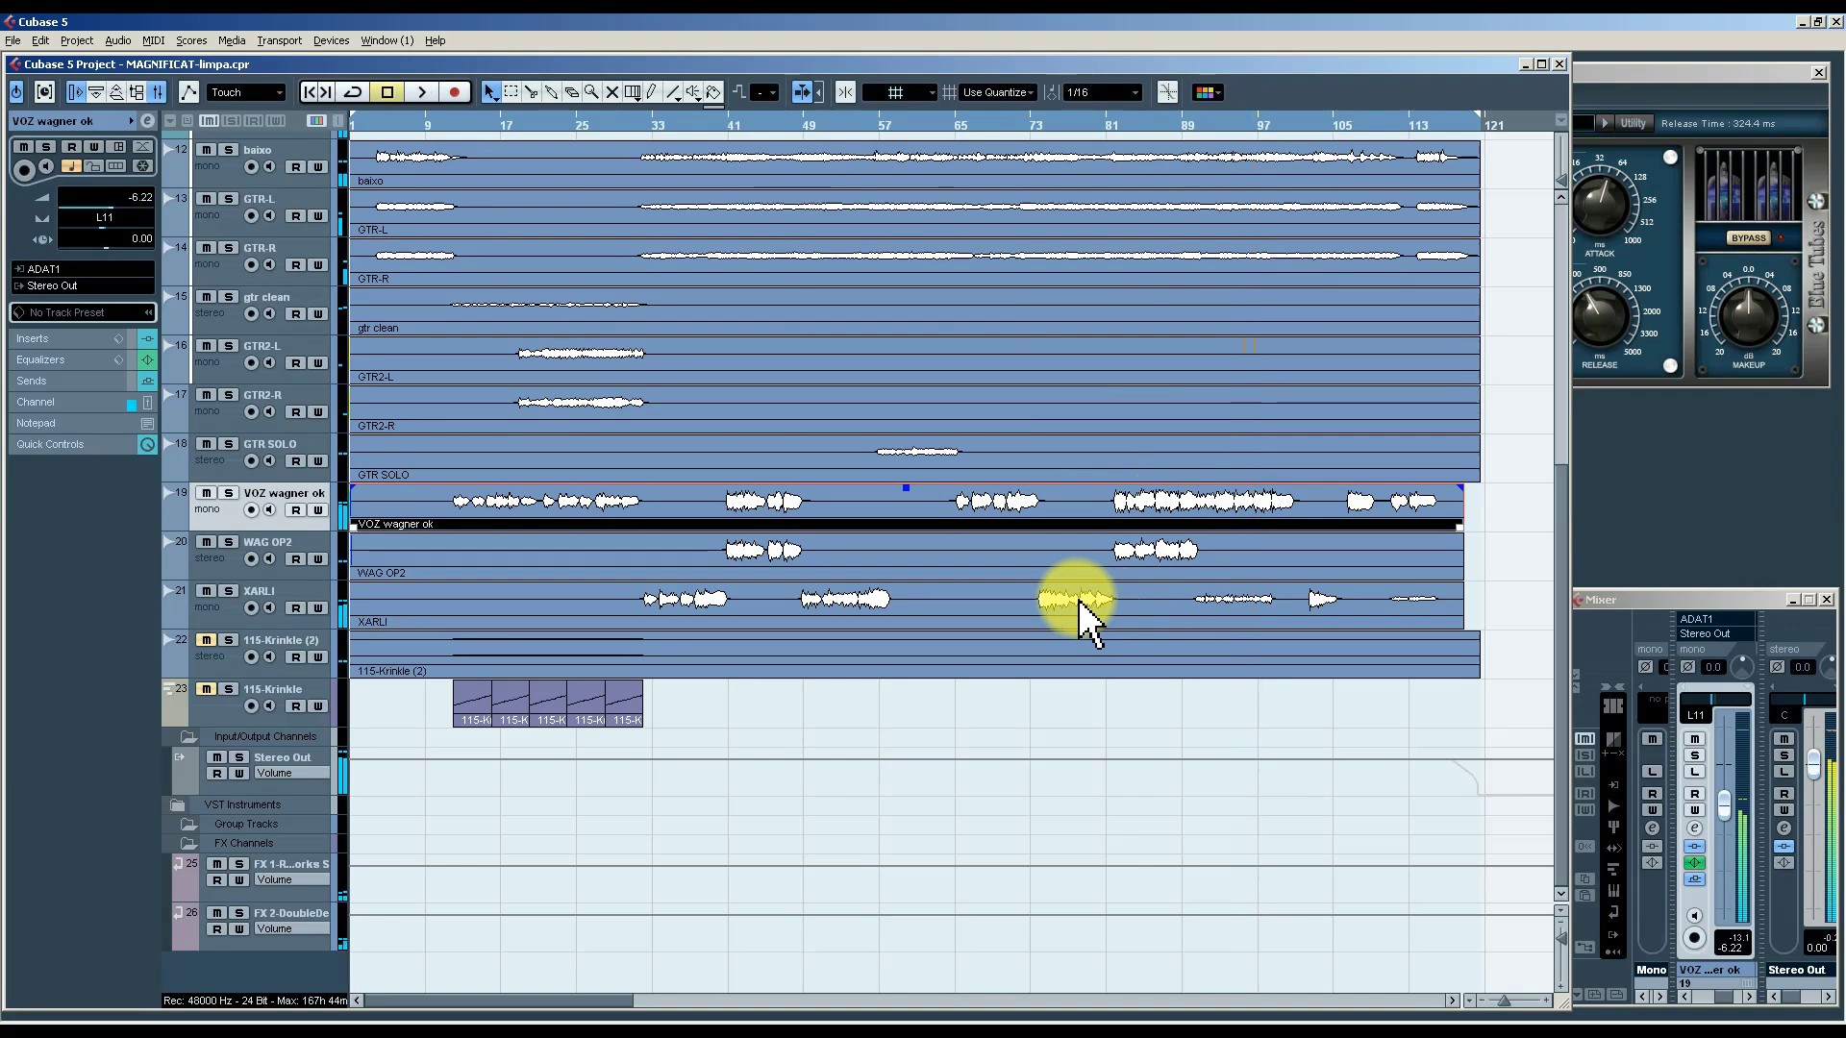
{"action": "left_click", "coordinate": [984, 597]}
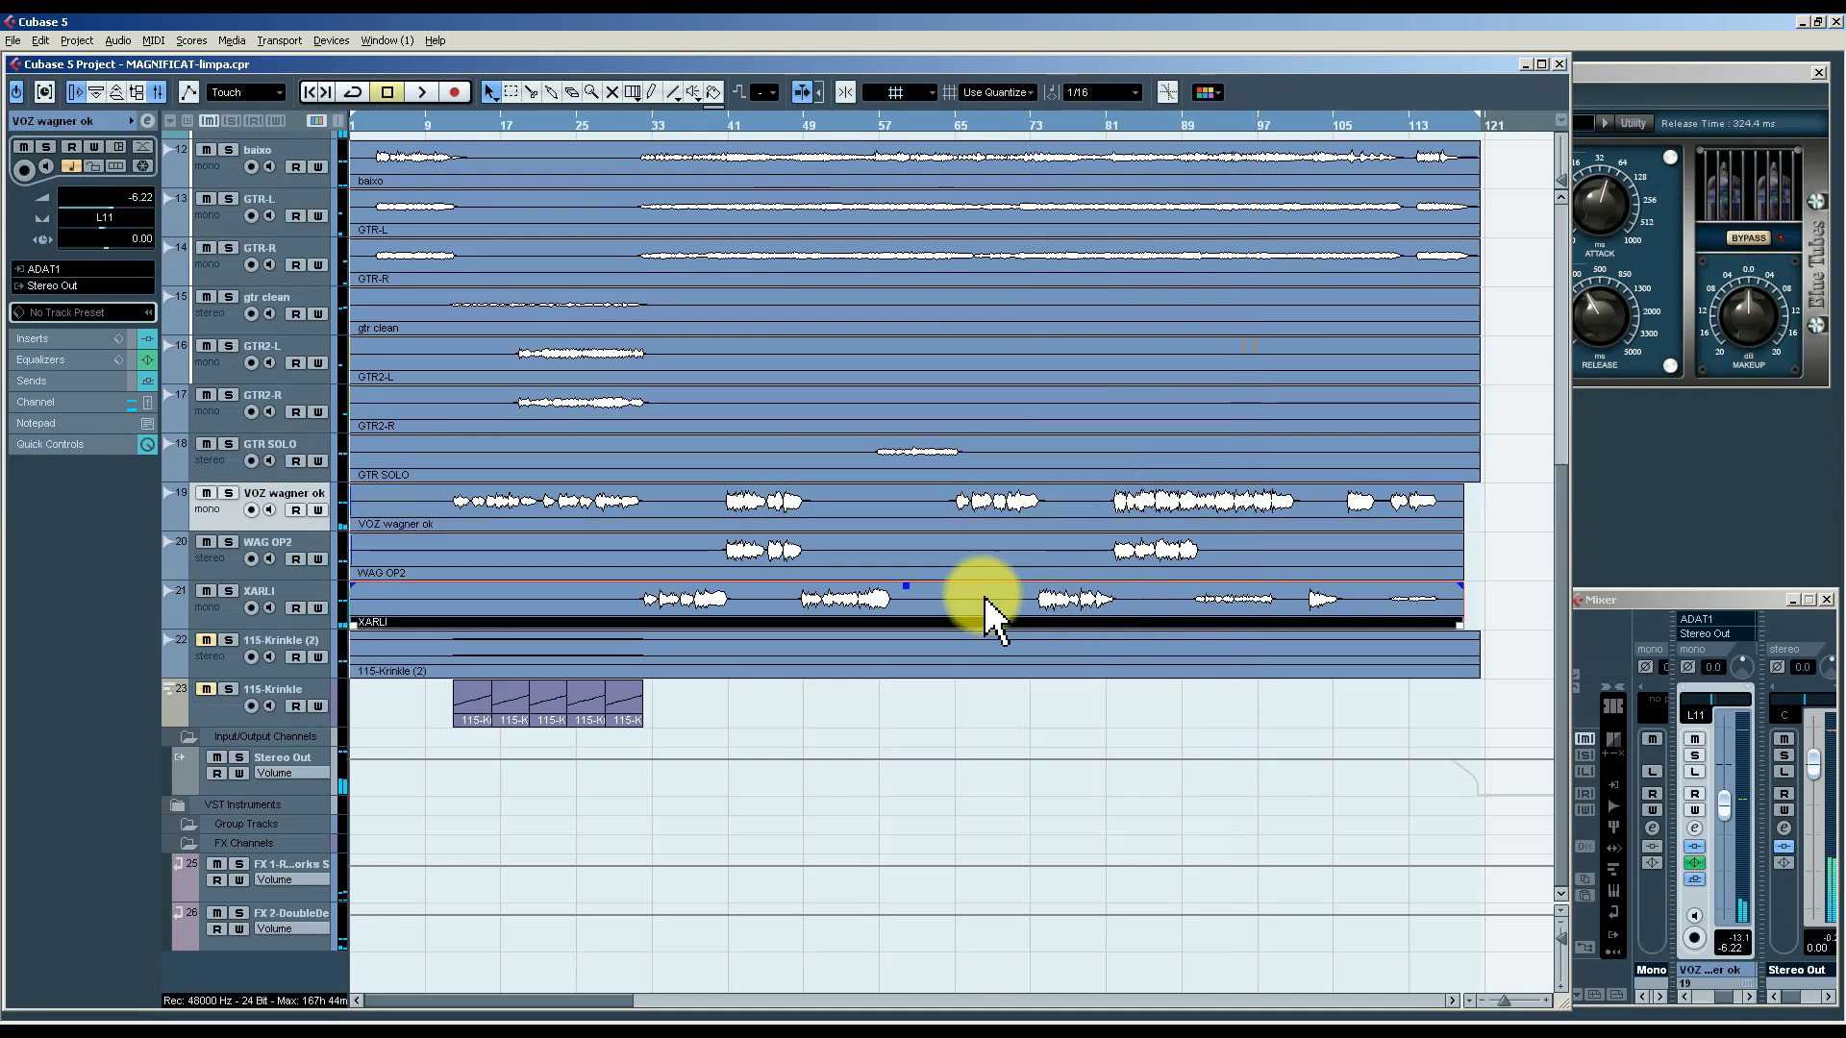
{"action": "left_click", "coordinate": [212, 615]}
{"action": "left_click", "coordinate": [224, 520]}
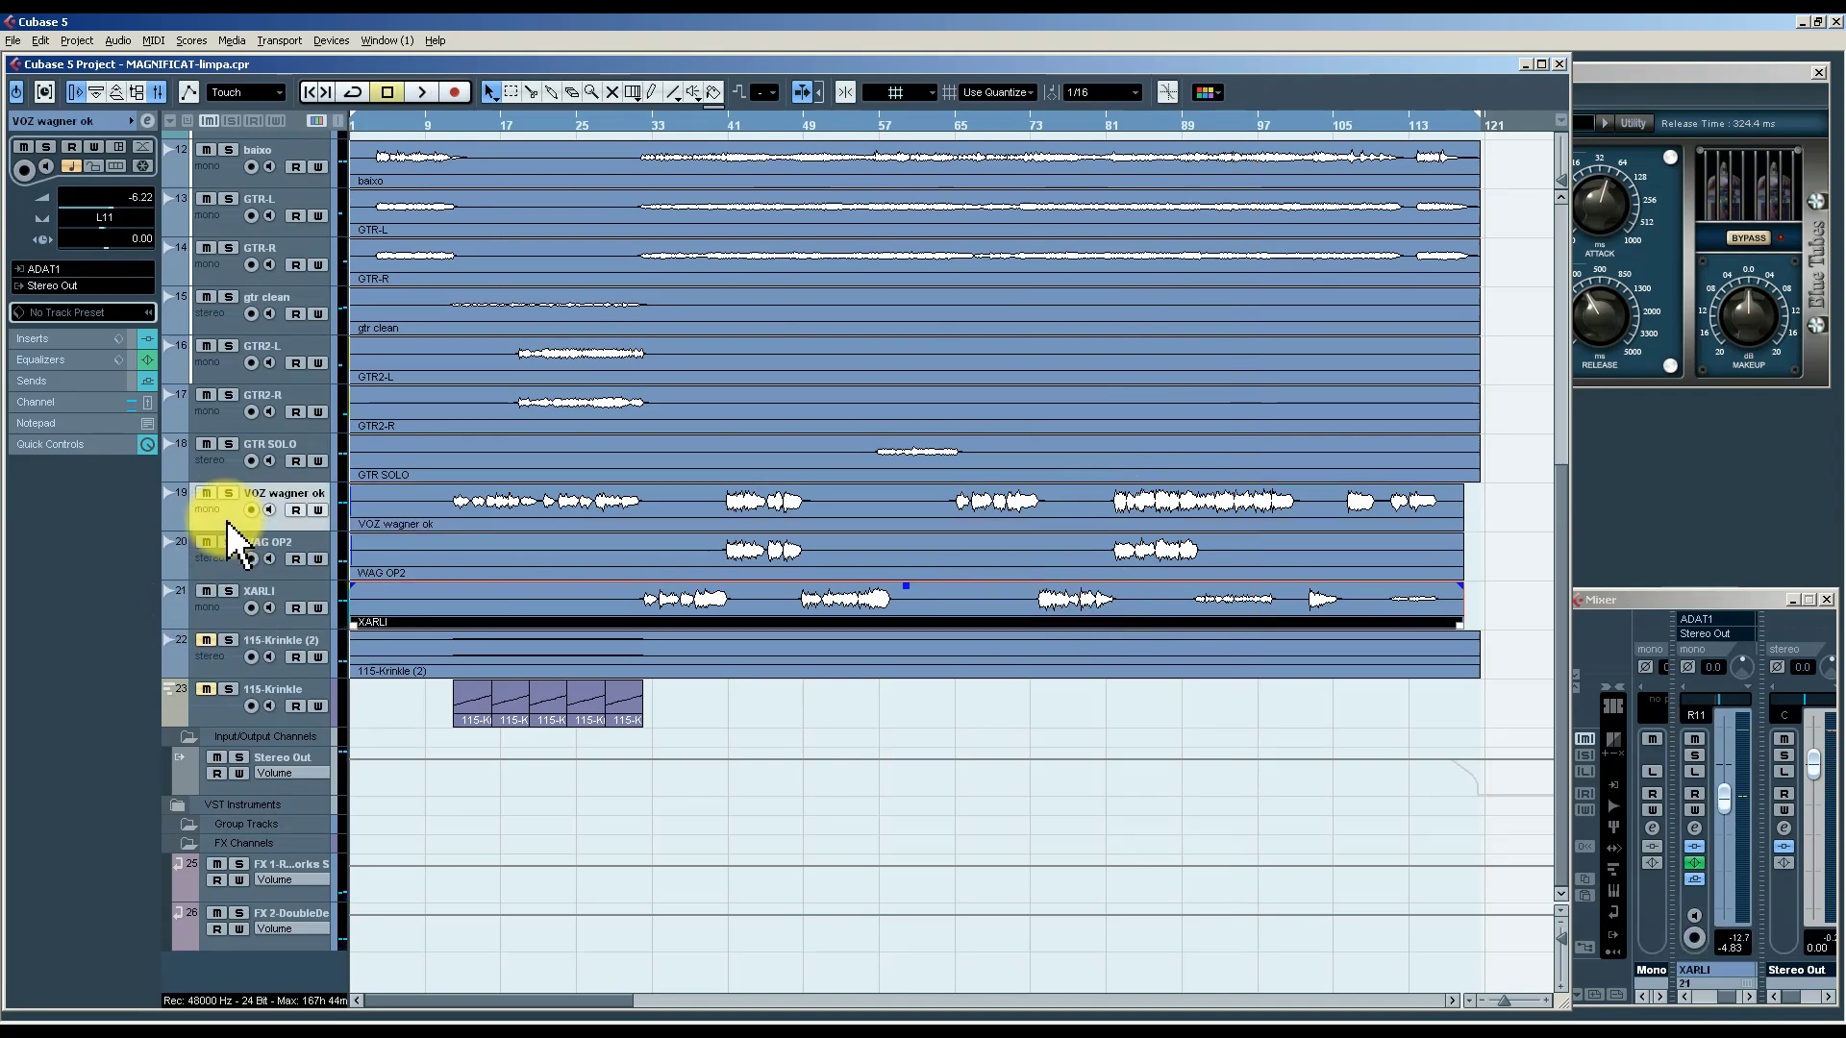
{"action": "left_click", "coordinate": [221, 620]}
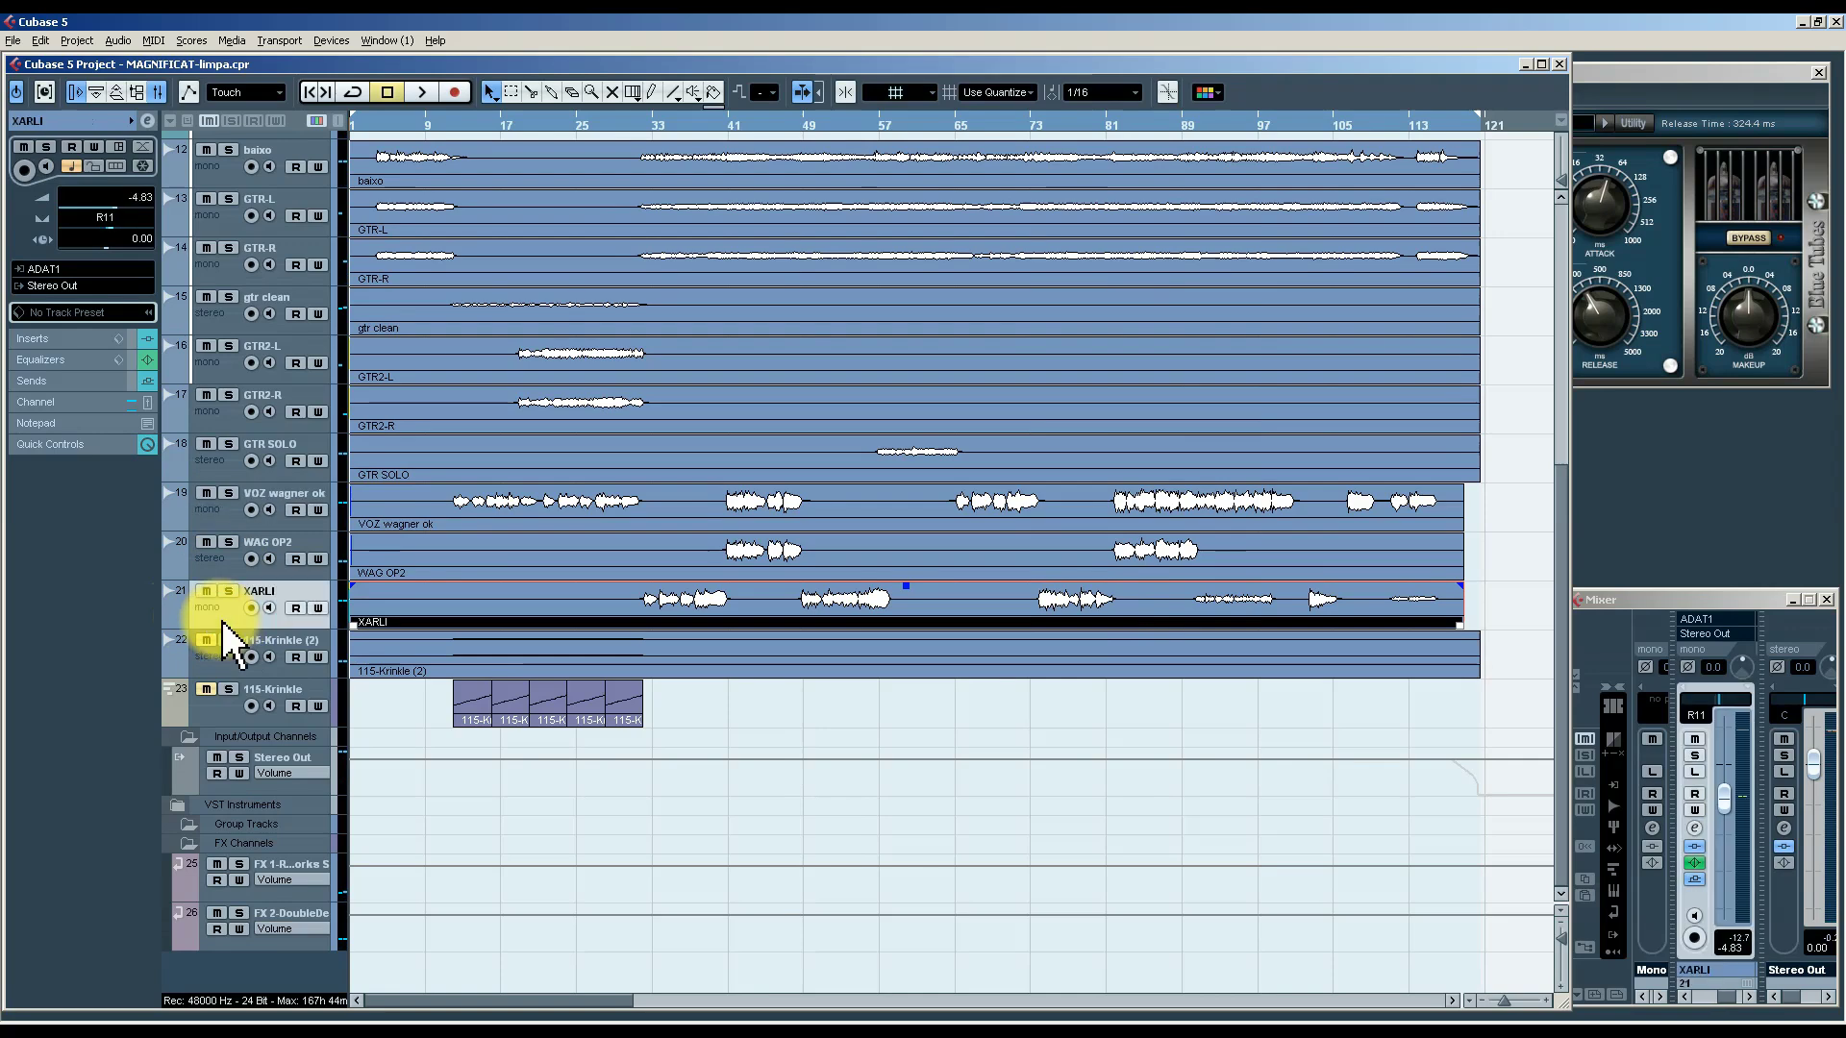
{"action": "left_click", "coordinate": [232, 521]}
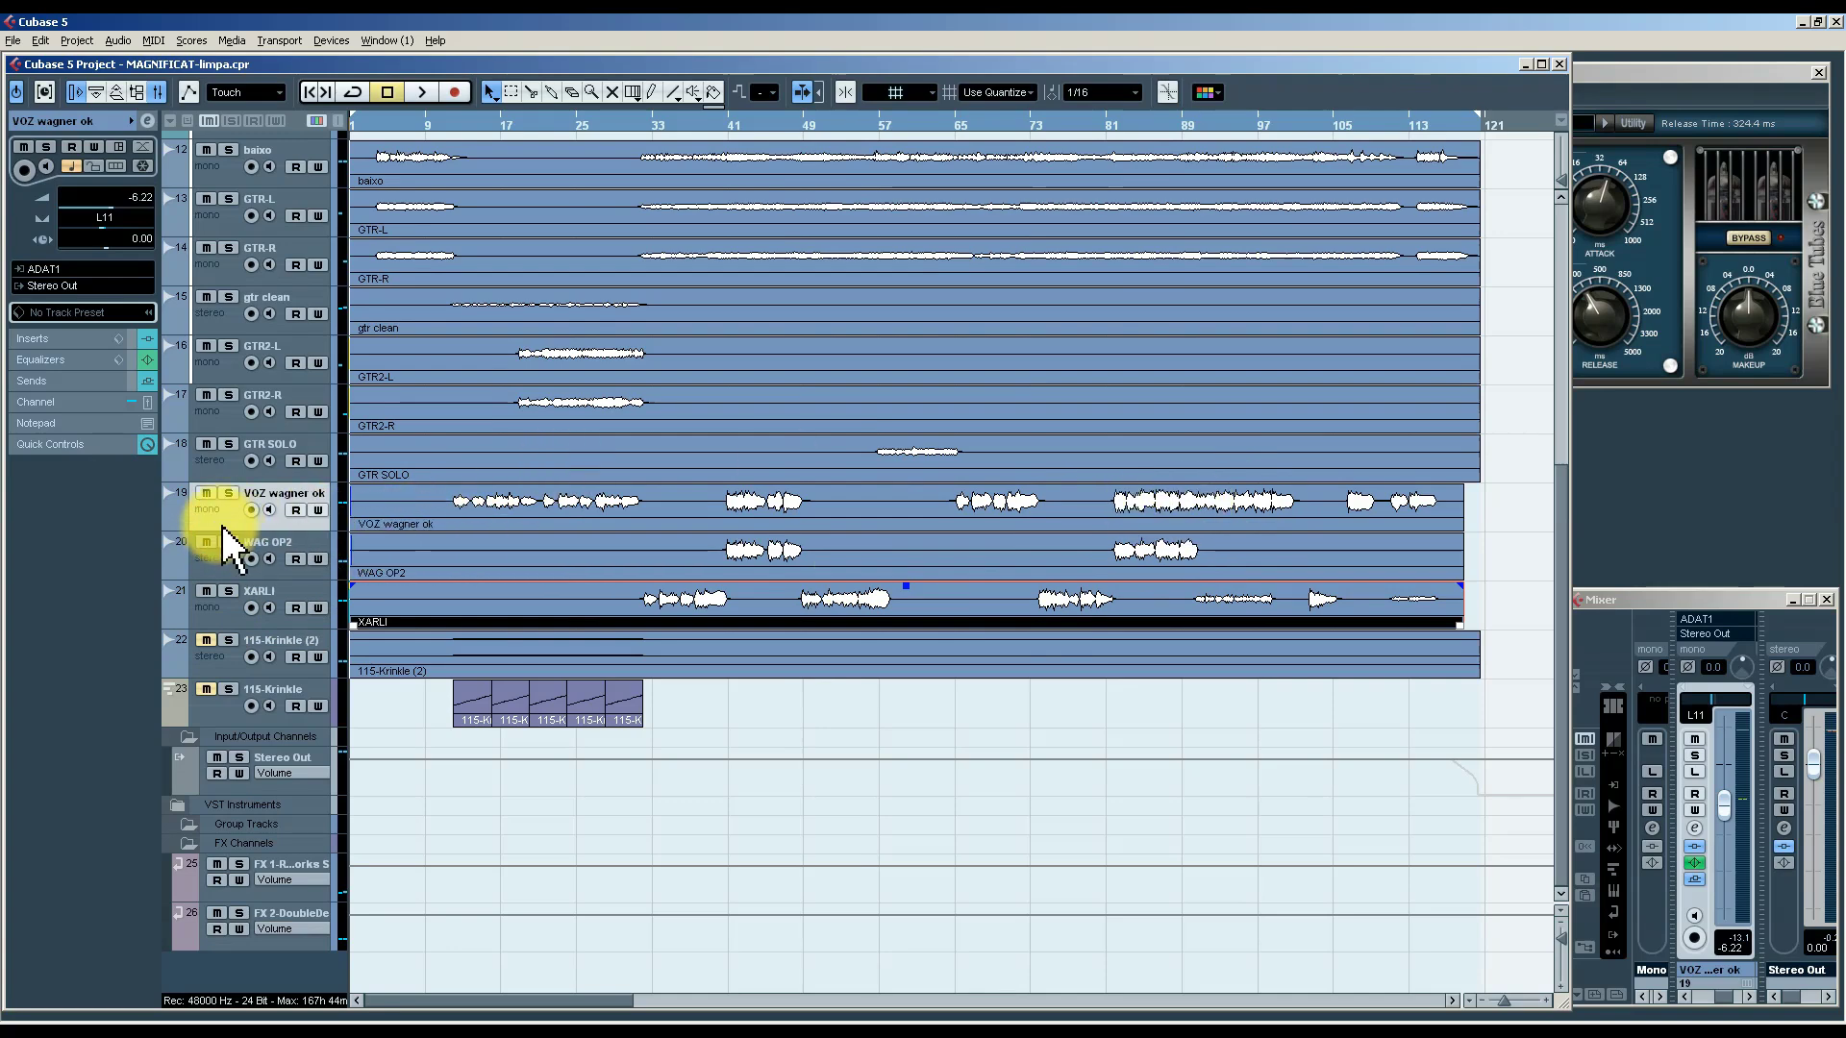
{"action": "left_click", "coordinate": [1514, 534]}
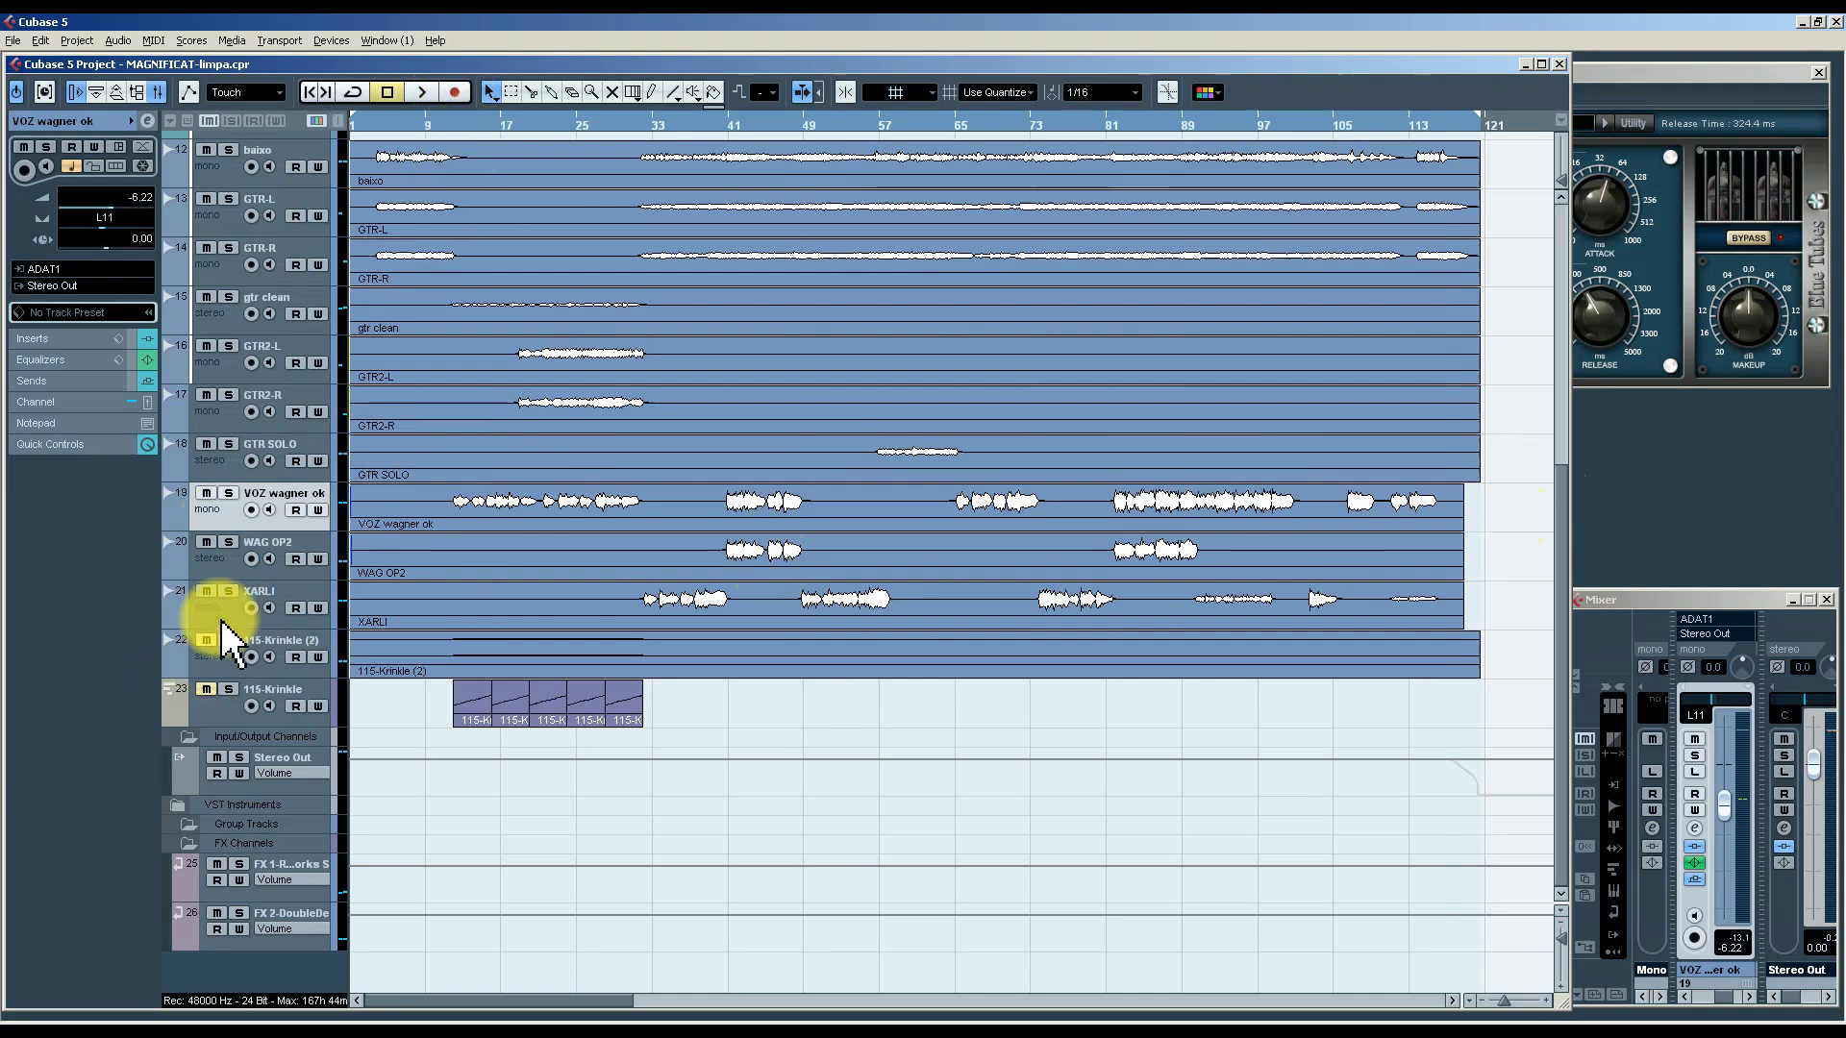
Unmute the 115-Krinkle (2) track and audition it solo and in the mix from the start of its loops, checking its channel settings.
{"action": "left_click", "coordinate": [210, 663]}
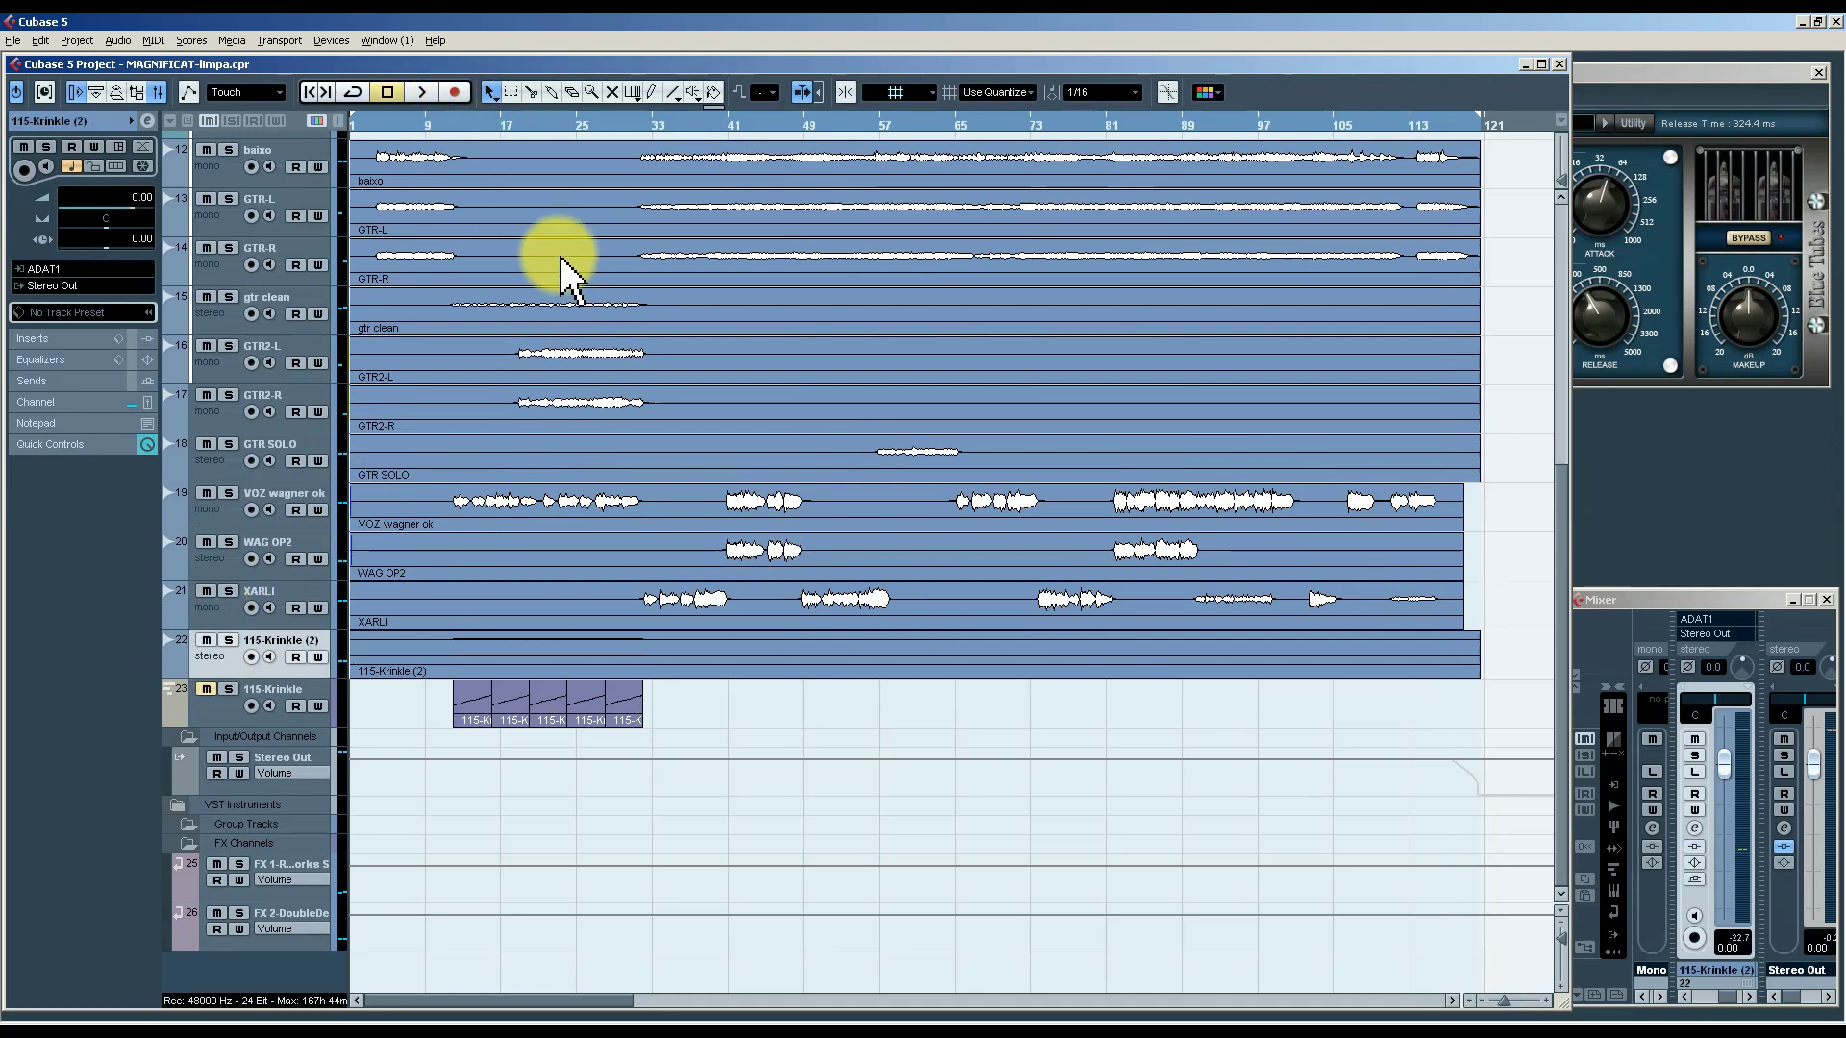
{"action": "left_click", "coordinate": [453, 125]}
{"action": "key", "text": "space"}
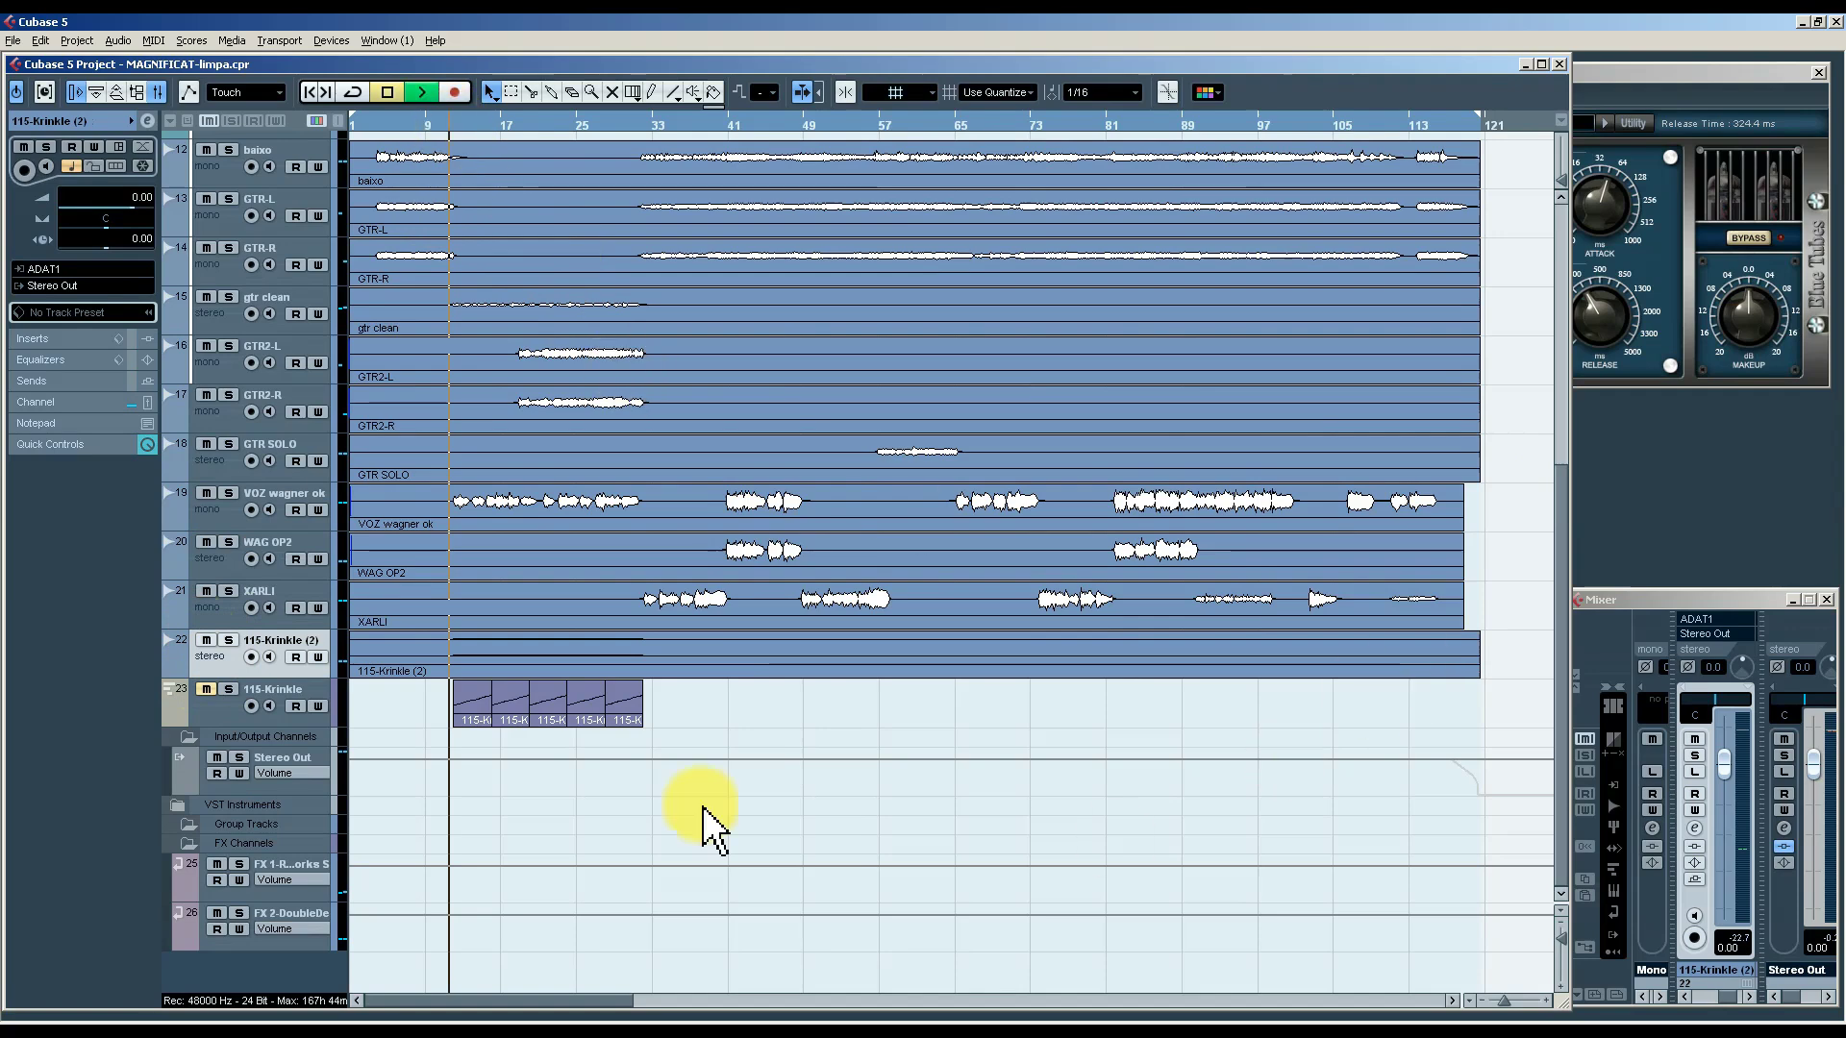
{"action": "left_click", "coordinate": [232, 642]}
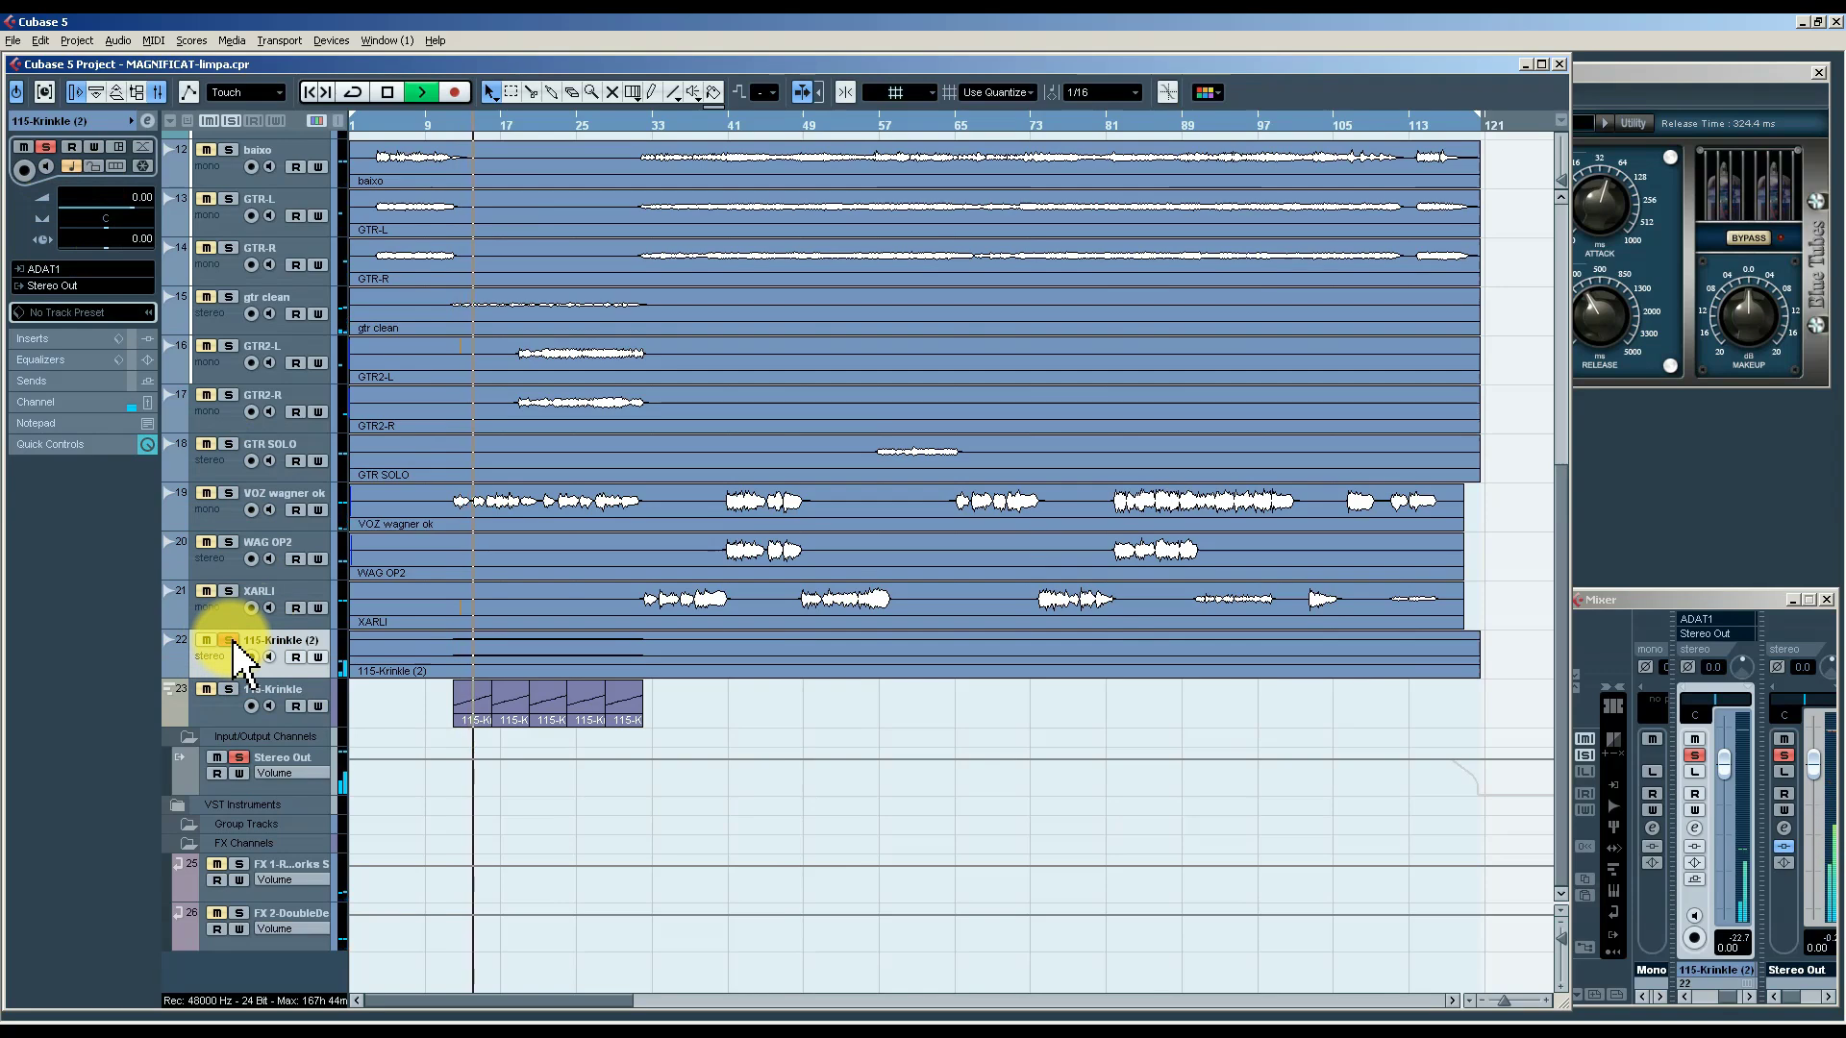
{"action": "left_click", "coordinate": [232, 641]}
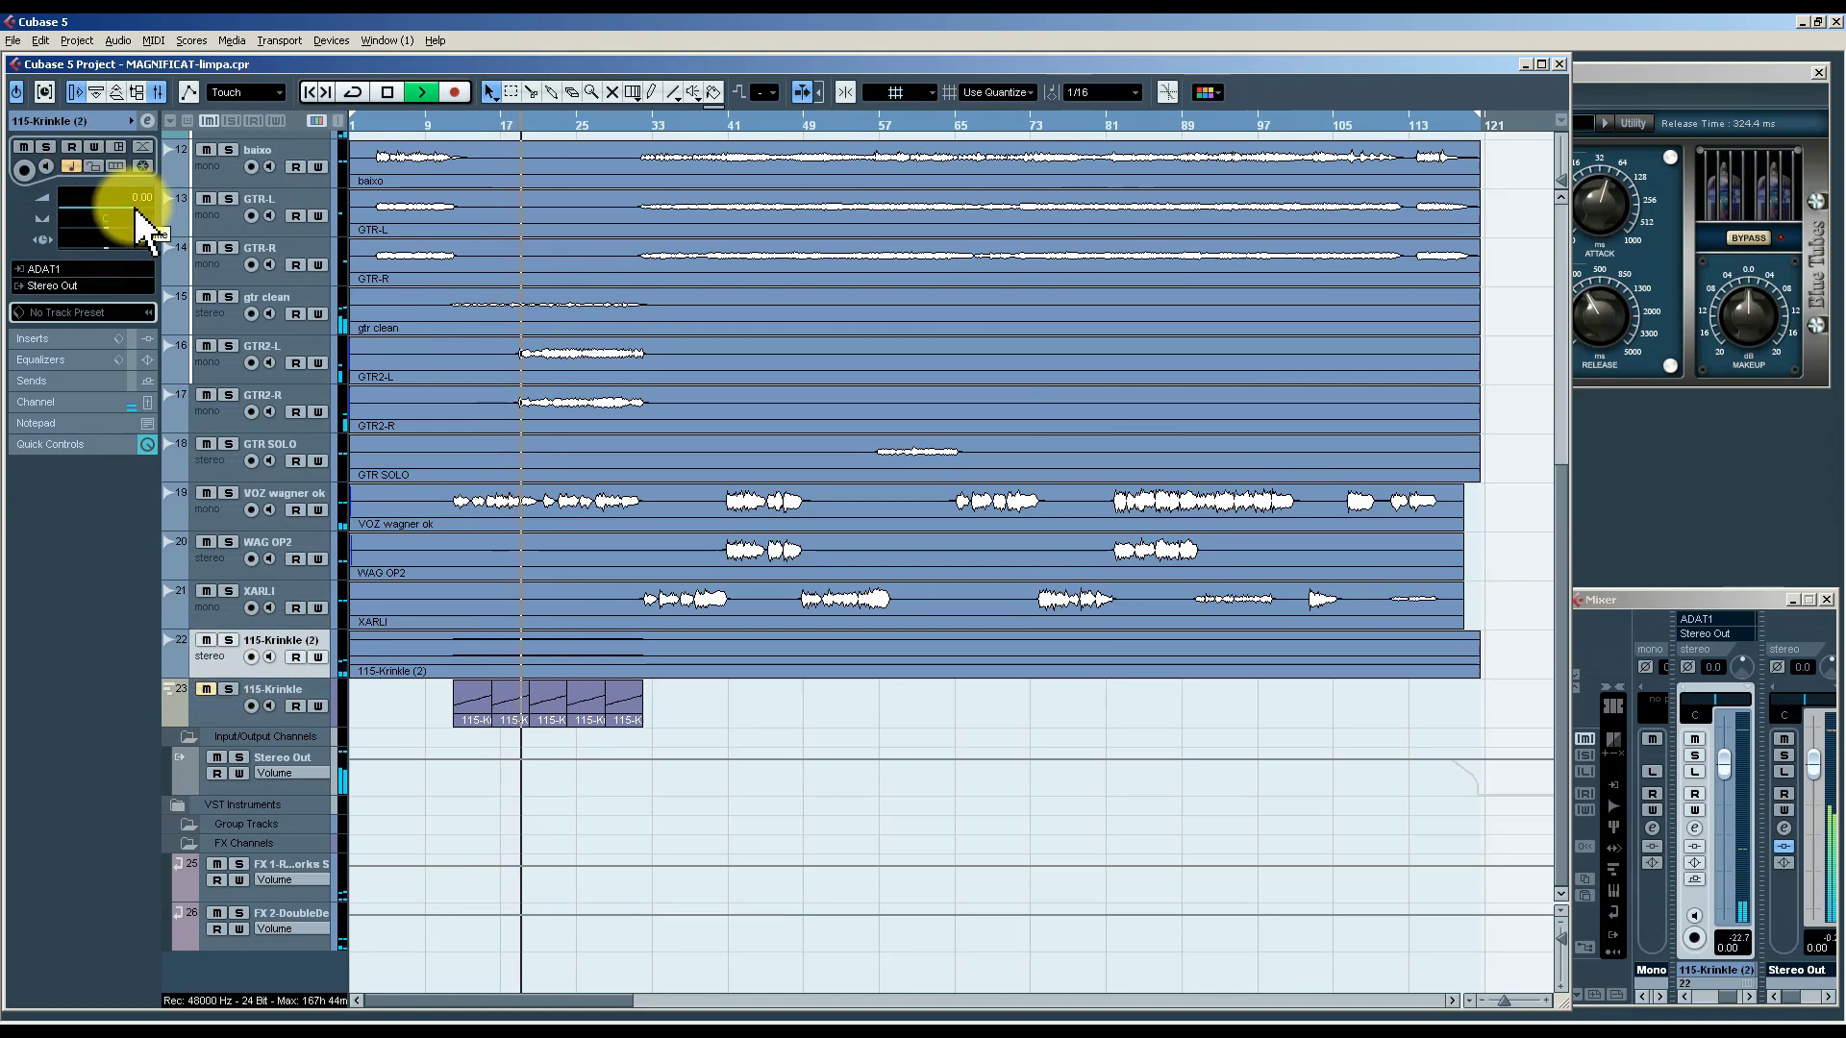
{"action": "left_click", "coordinate": [149, 121]}
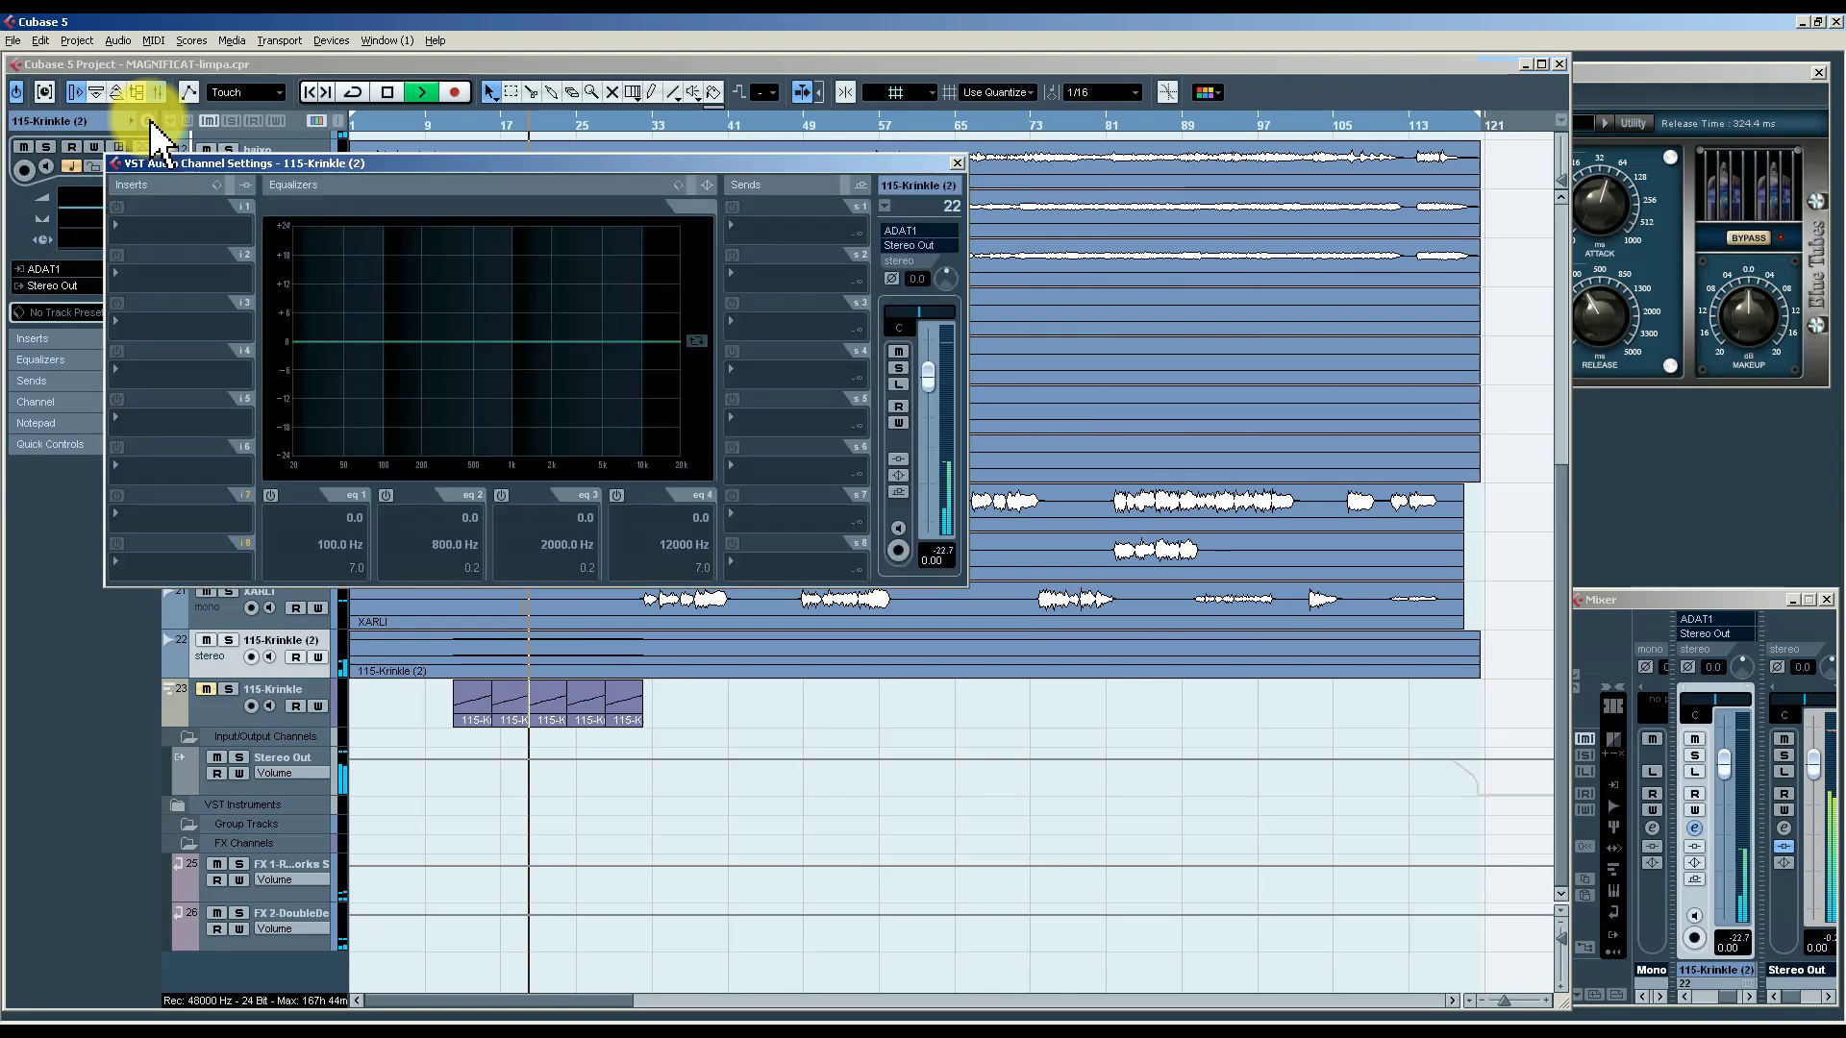
{"action": "left_click", "coordinate": [149, 121]}
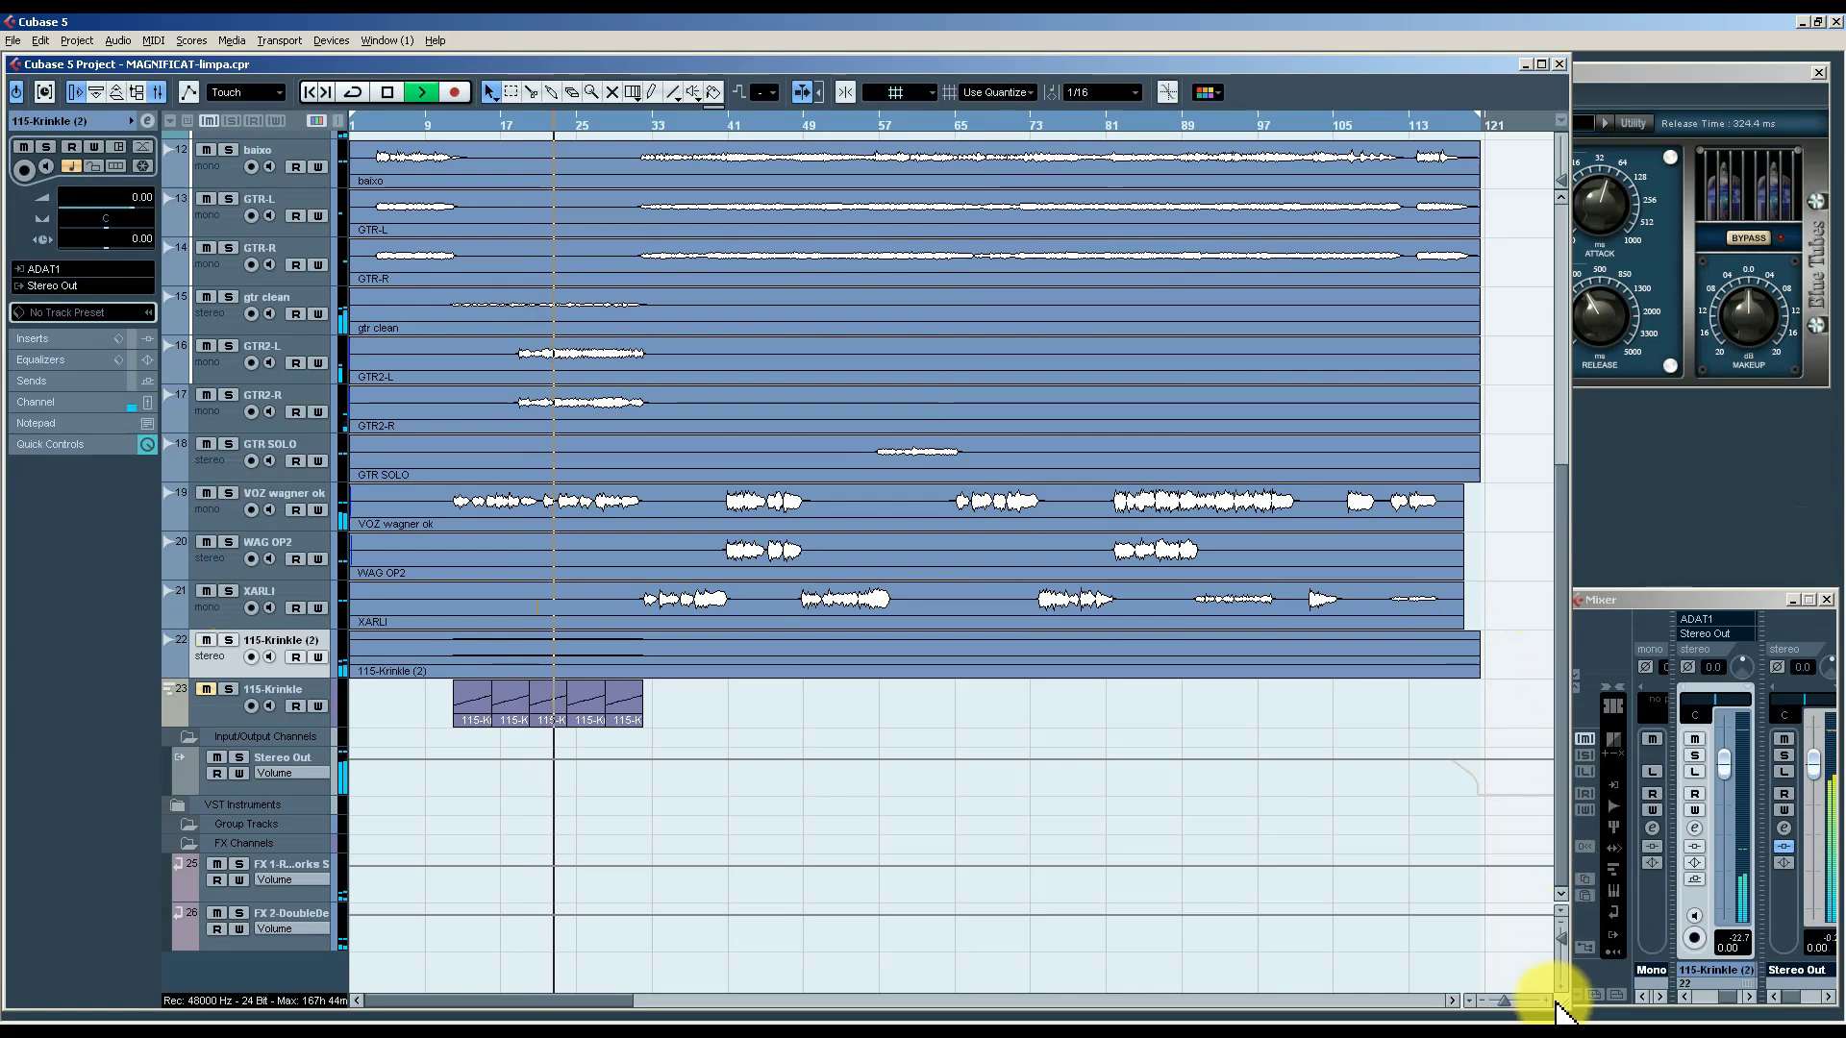
Shrink the project window to uncover the master plug-ins and close the eventhorizon window of Stereo Out insert 7.
{"action": "left_click_drag", "start_coordinate": [1557, 1005], "coordinate": [1533, 775]}
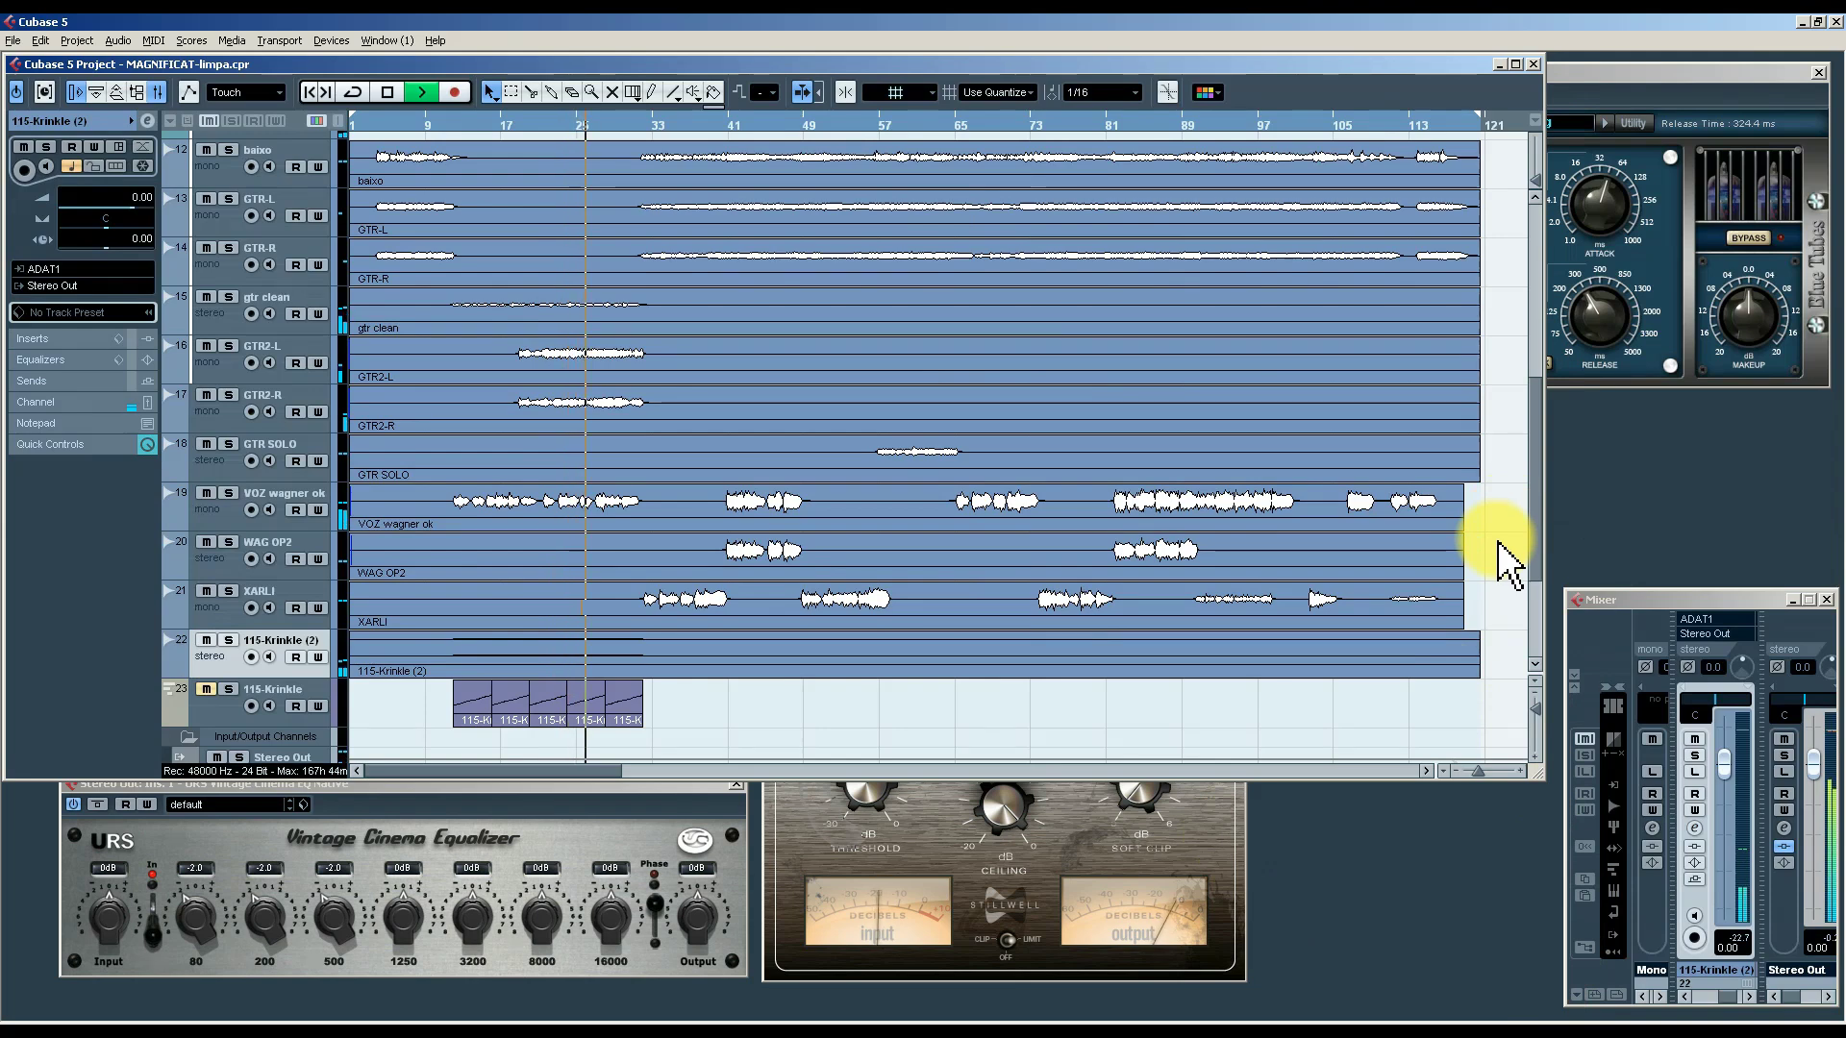
{"action": "left_click", "coordinate": [1245, 836]}
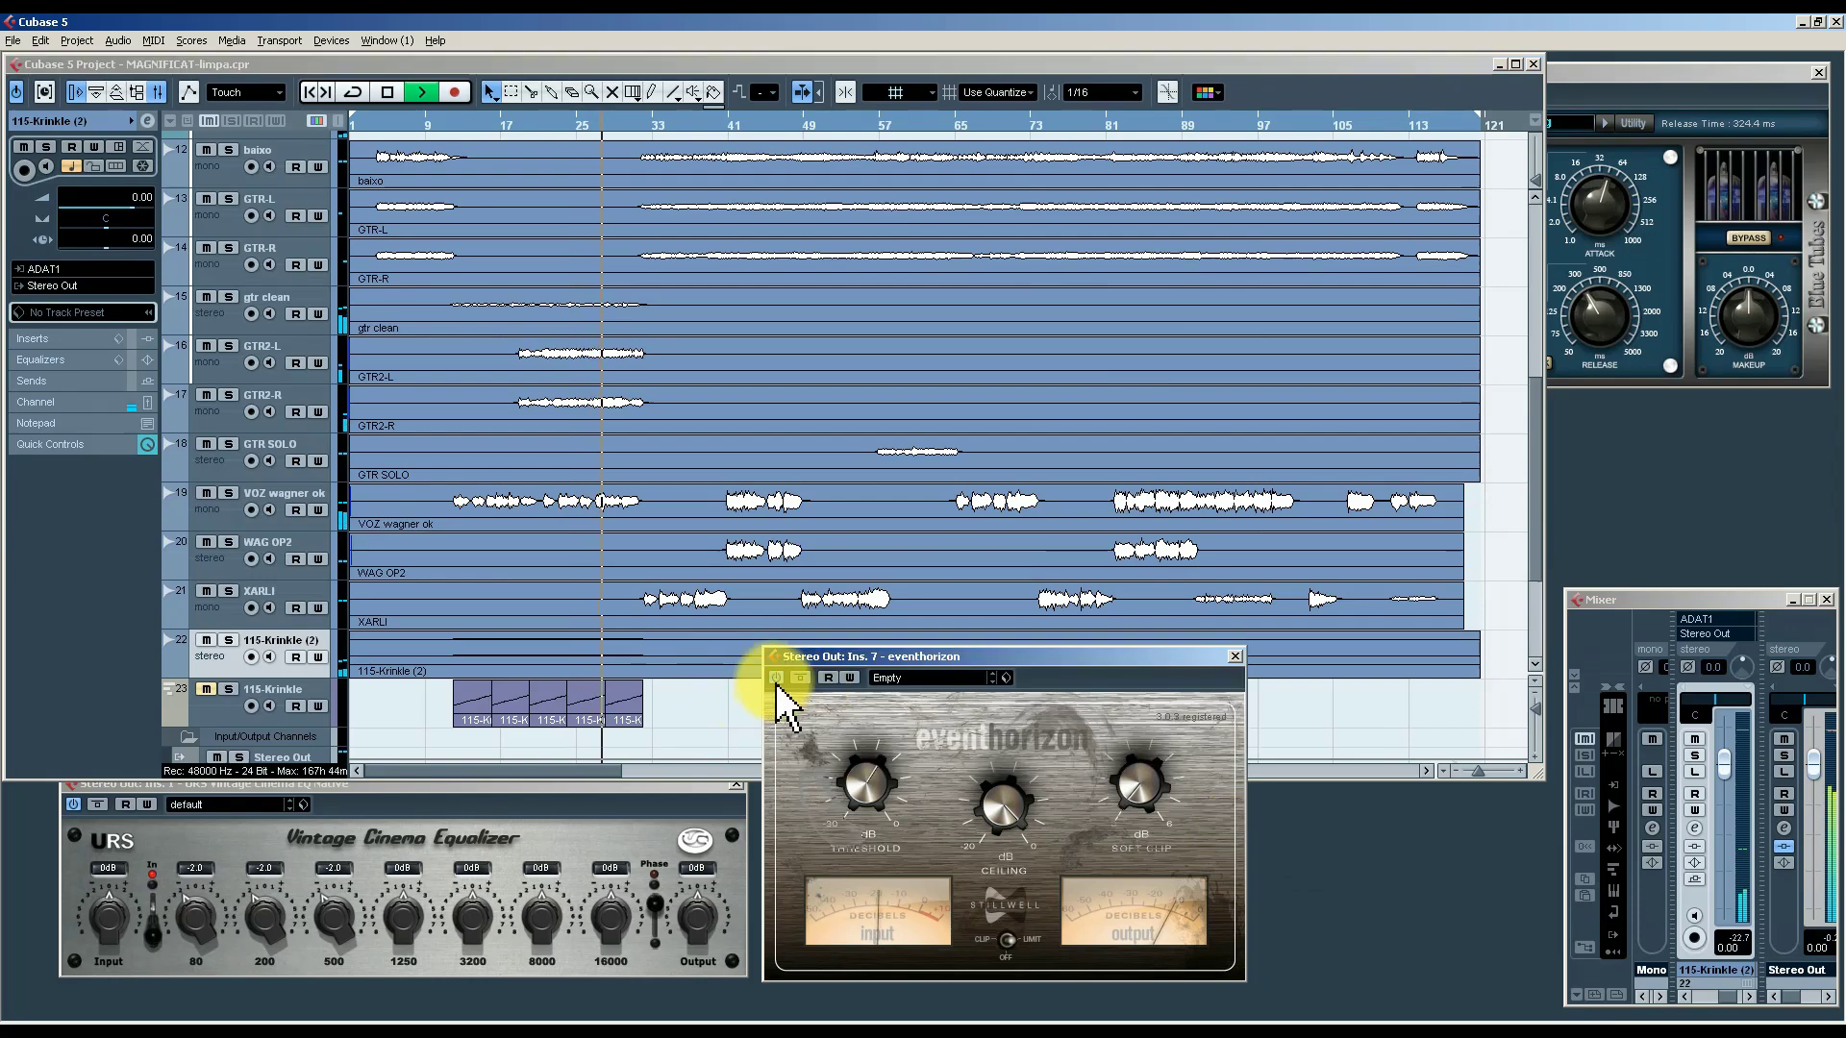
{"action": "left_click", "coordinate": [1515, 575]}
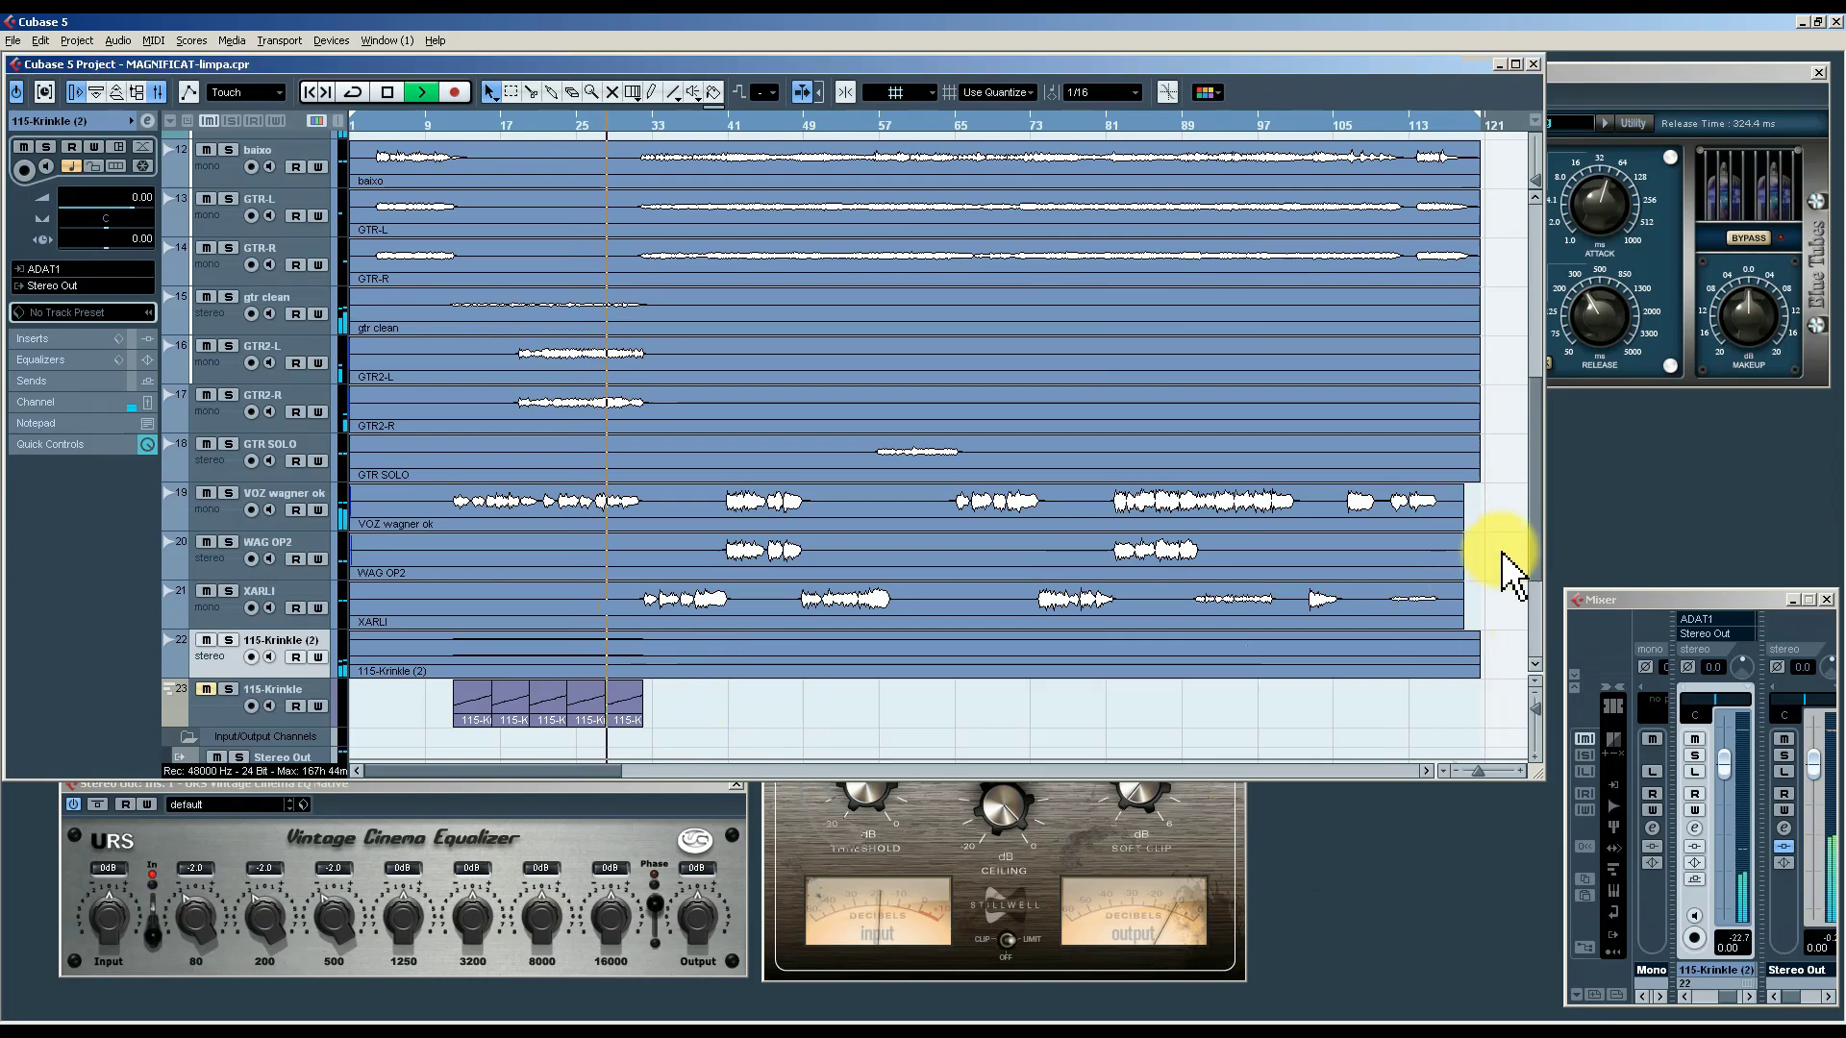
{"action": "left_click", "coordinate": [1238, 837]}
{"action": "left_click", "coordinate": [1236, 656]}
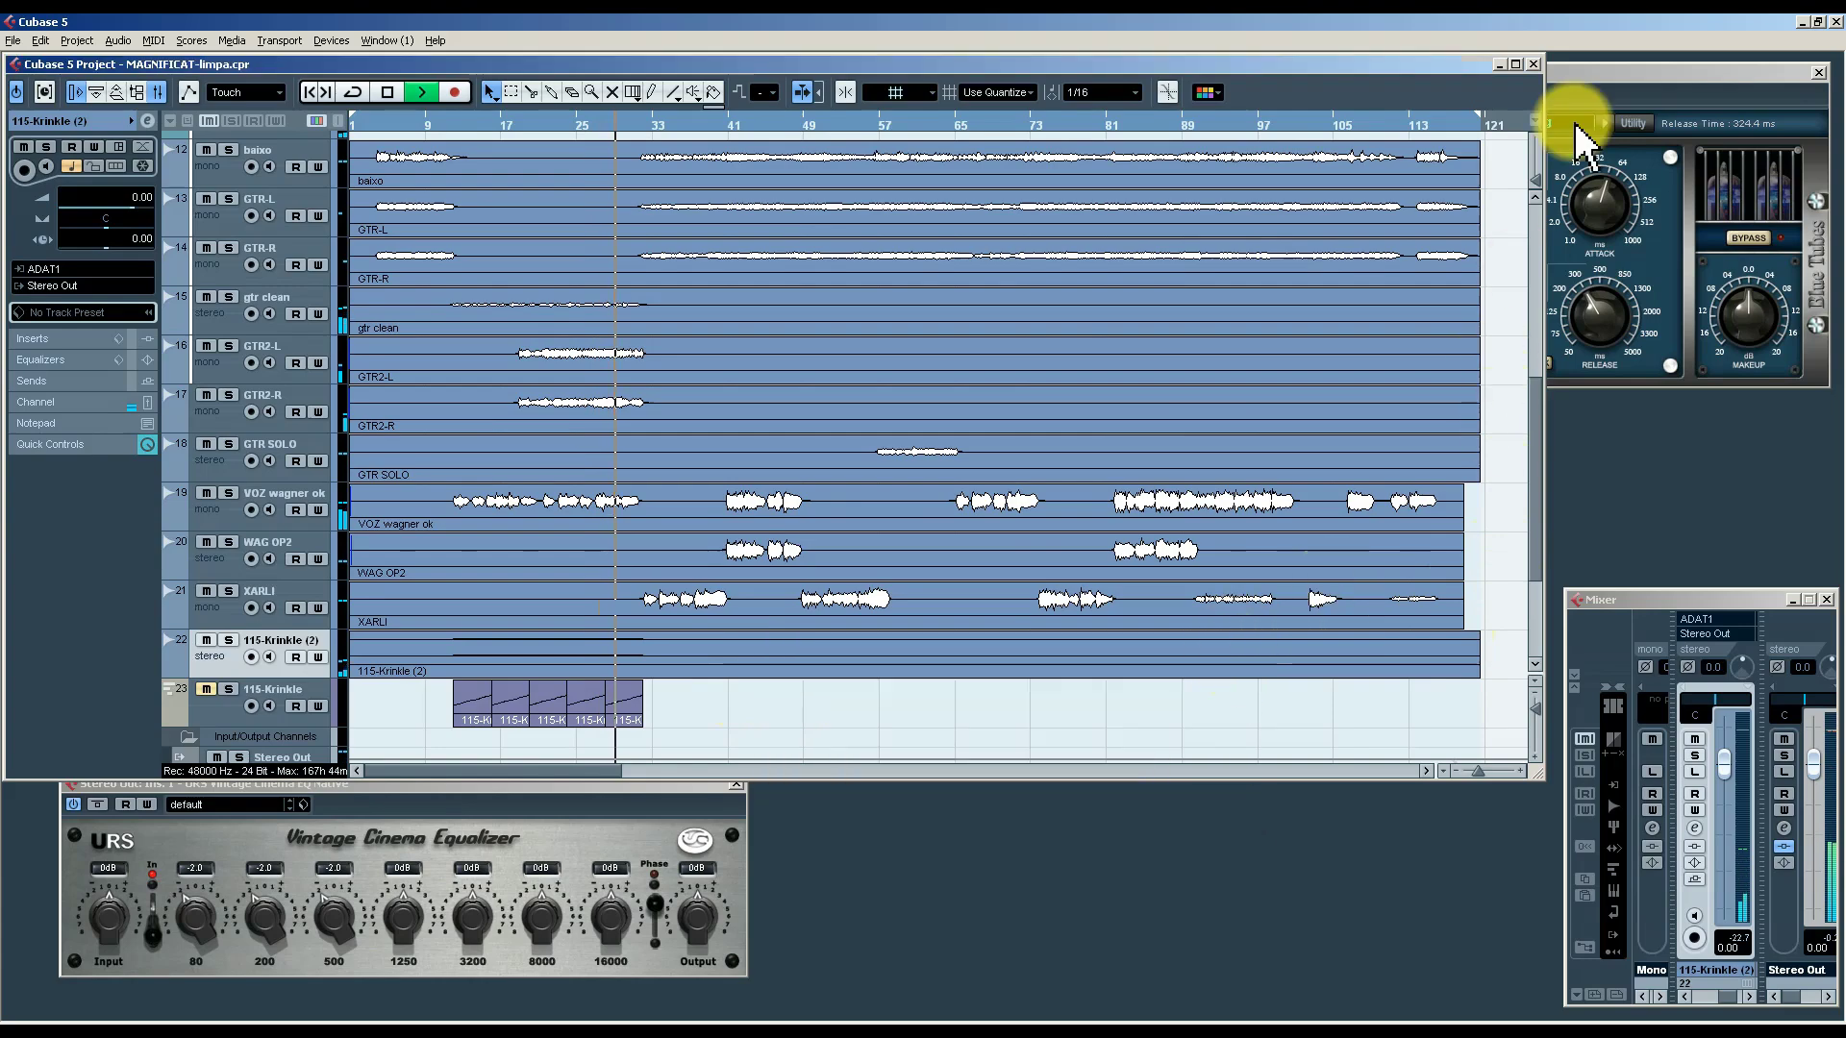
Set the threshold of the BT Compressor CP2S-3 on Stereo Out insert 2 to -41.1 dB during playback.
{"action": "left_click", "coordinate": [1618, 90]}
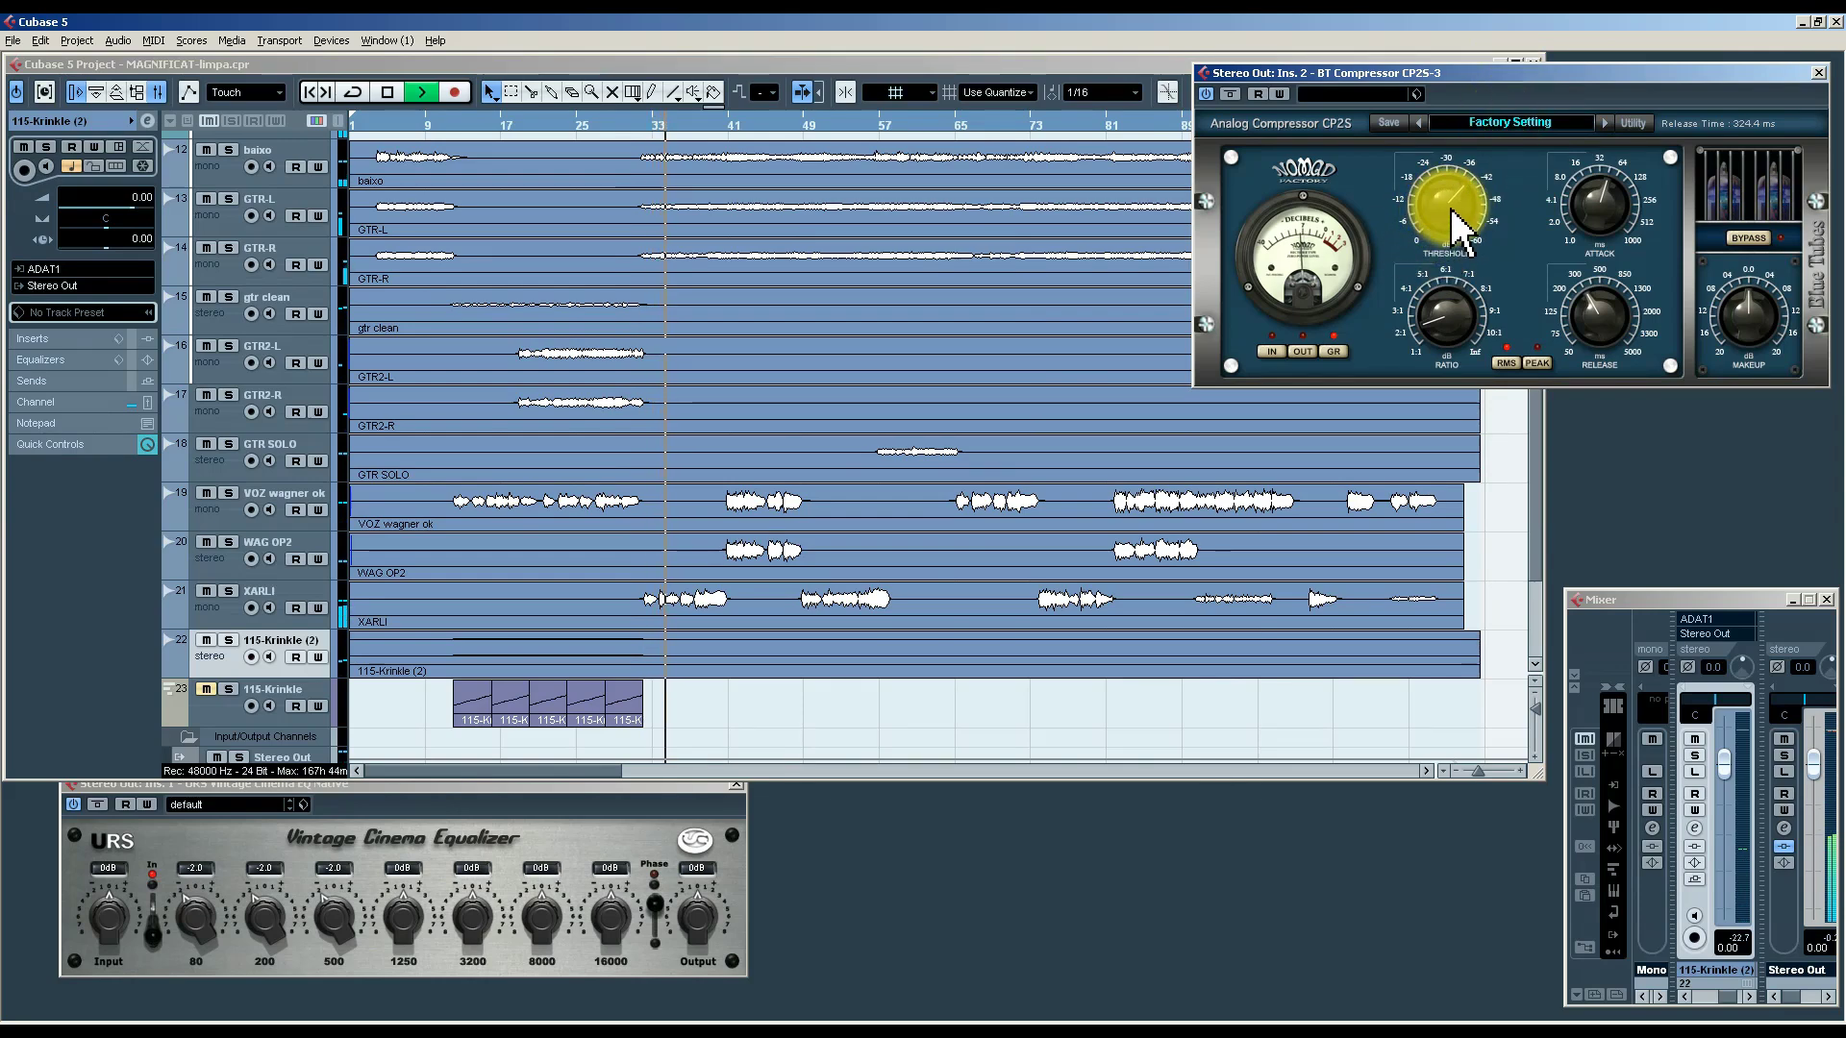
{"action": "left_click", "coordinate": [1514, 485]}
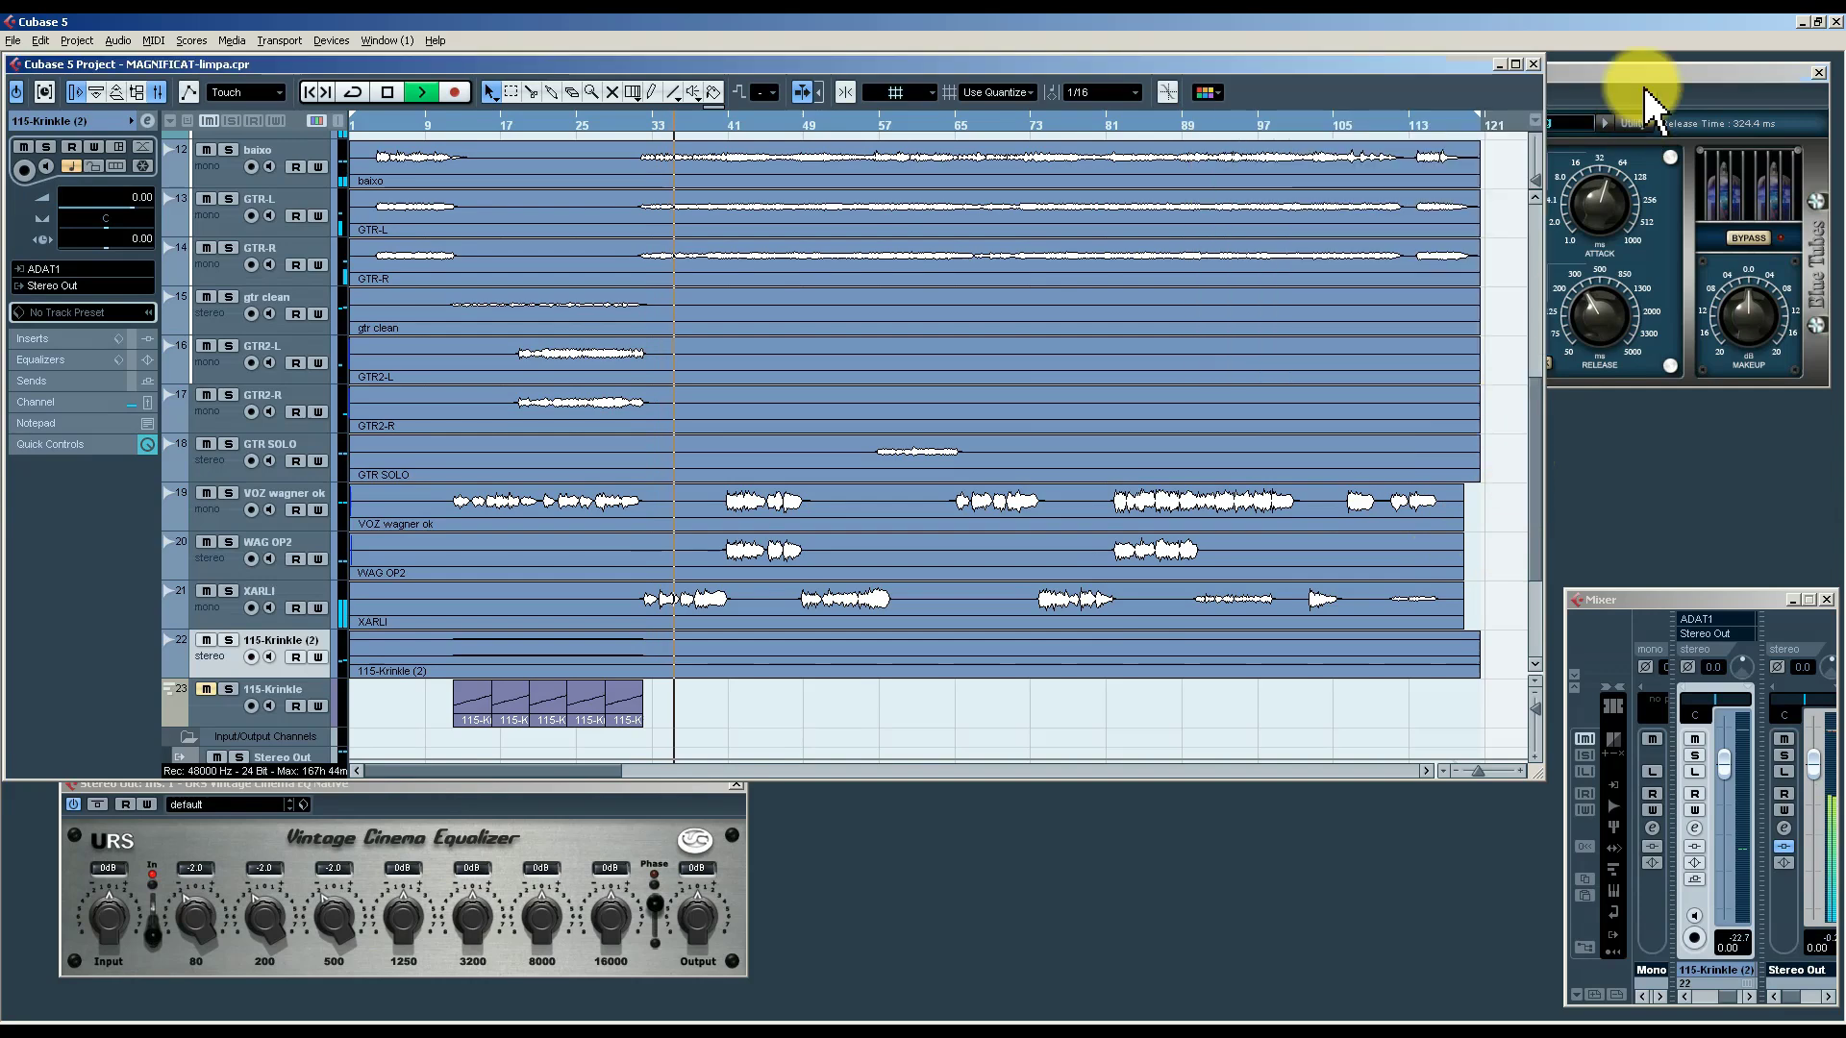
{"action": "left_click", "coordinate": [1623, 92]}
{"action": "mouse_move", "coordinate": [1445, 206]}
{"action": "left_mouse_down"}
{"action": "mouse_move", "coordinate": [1463, 225]}
{"action": "mouse_move", "coordinate": [1450, 198]}
{"action": "left_mouse_up"}
{"action": "left_click", "coordinate": [1512, 469]}
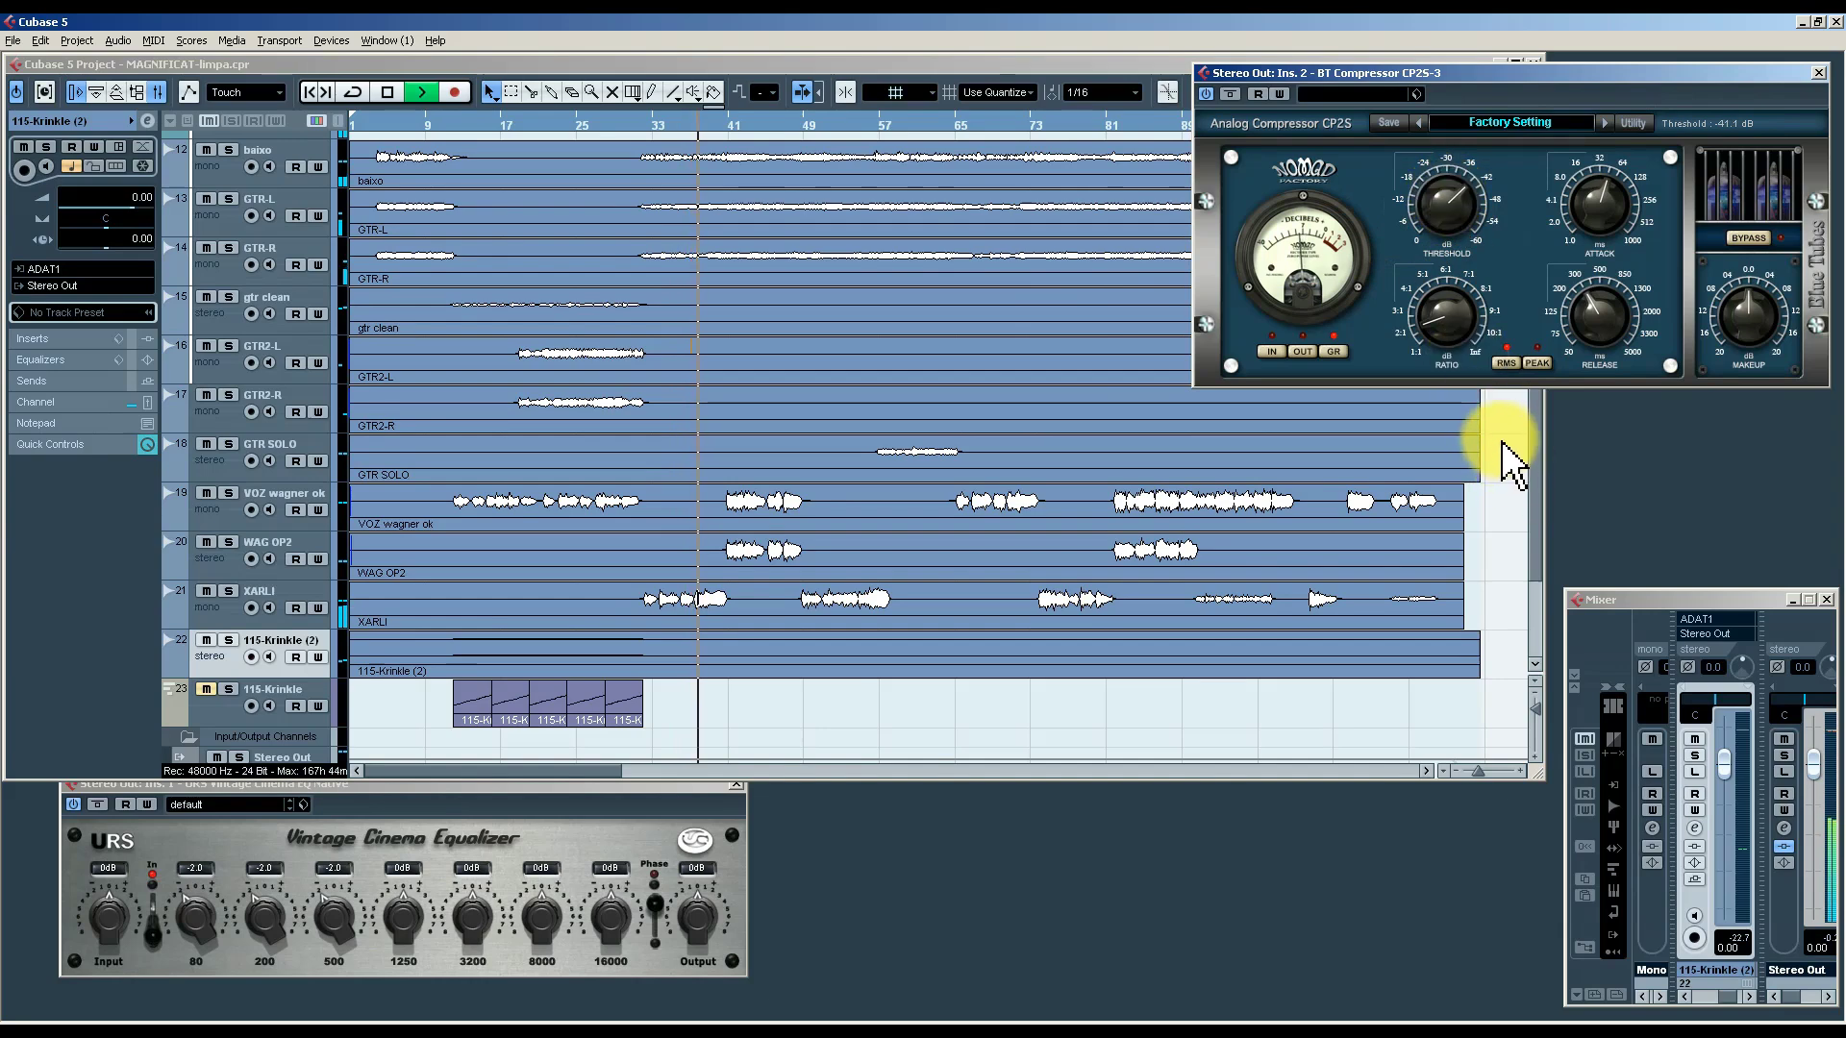
Review the attack and ratio settings of the Stereo Out compressor against the drum tracks during playback.
{"action": "left_click", "coordinate": [1524, 423]}
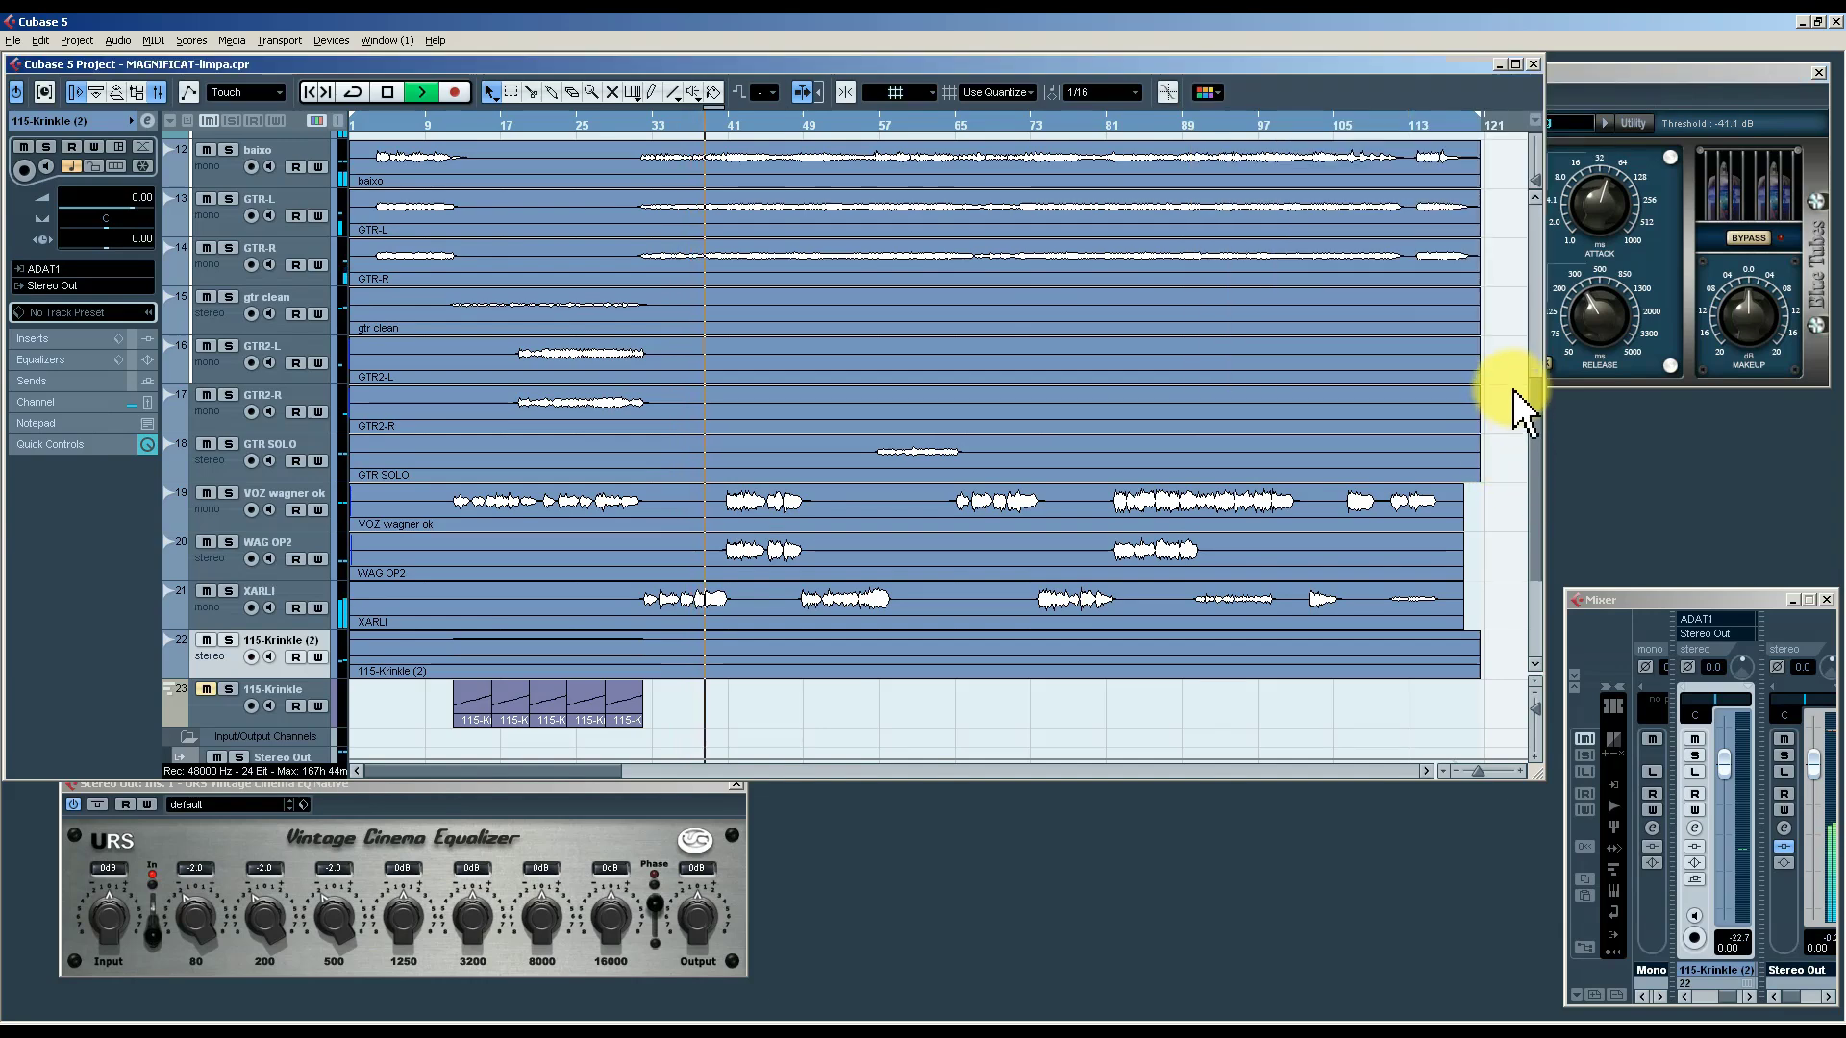
{"action": "left_click", "coordinate": [1635, 77]}
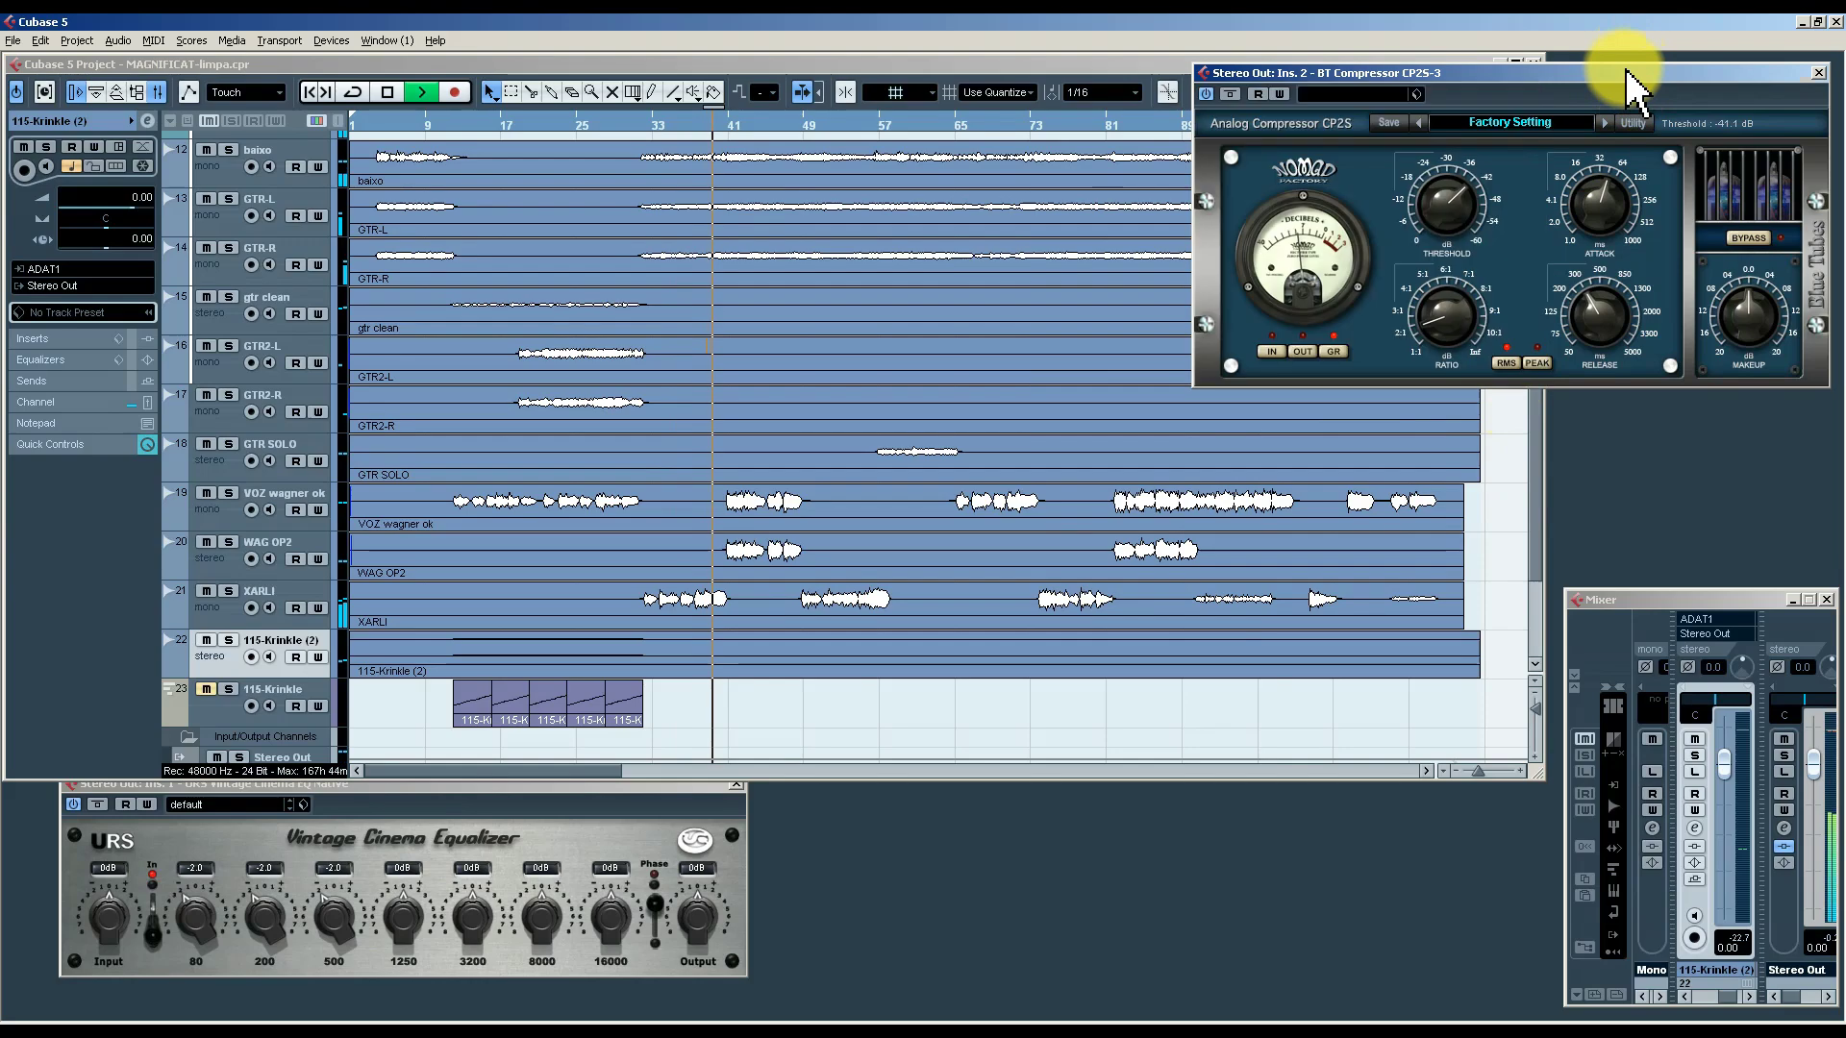
{"action": "left_click", "coordinate": [1500, 452]}
{"action": "scroll", "coordinate": [1500, 450], "scroll_direction": "up", "scroll_amount": 6}
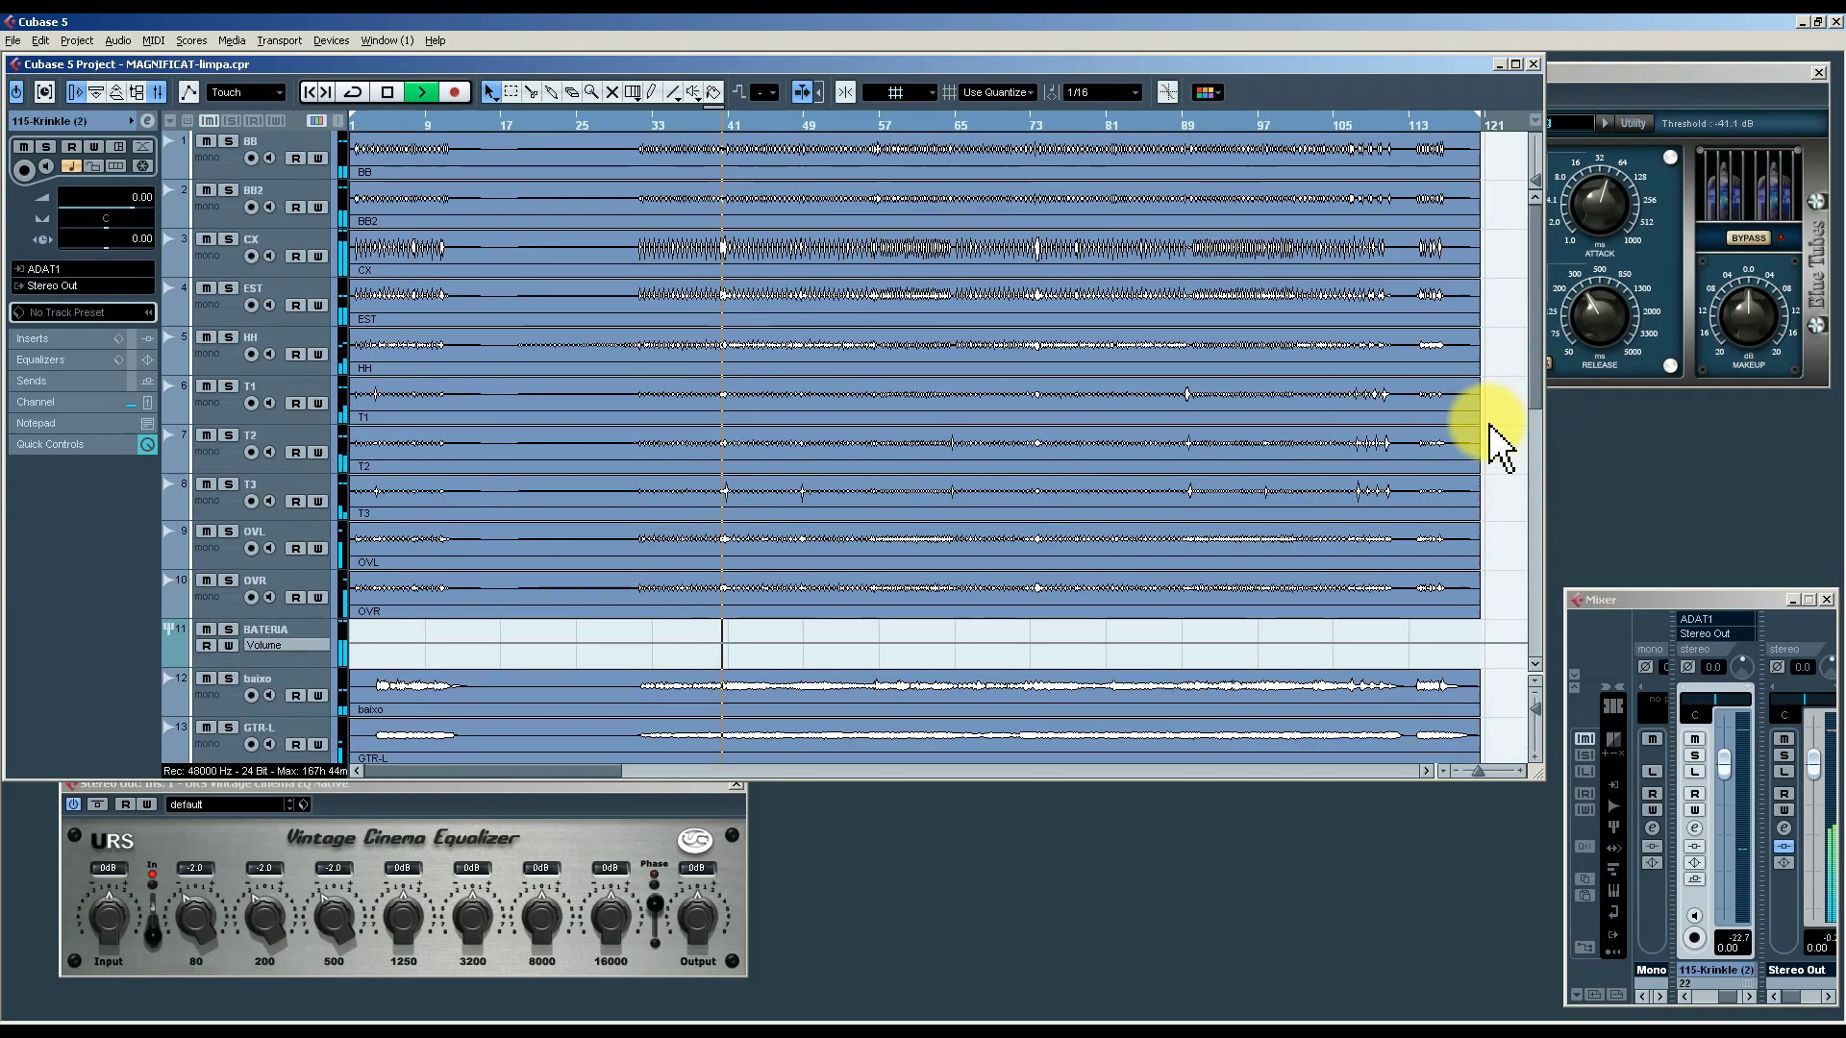
{"action": "left_click", "coordinate": [1611, 89]}
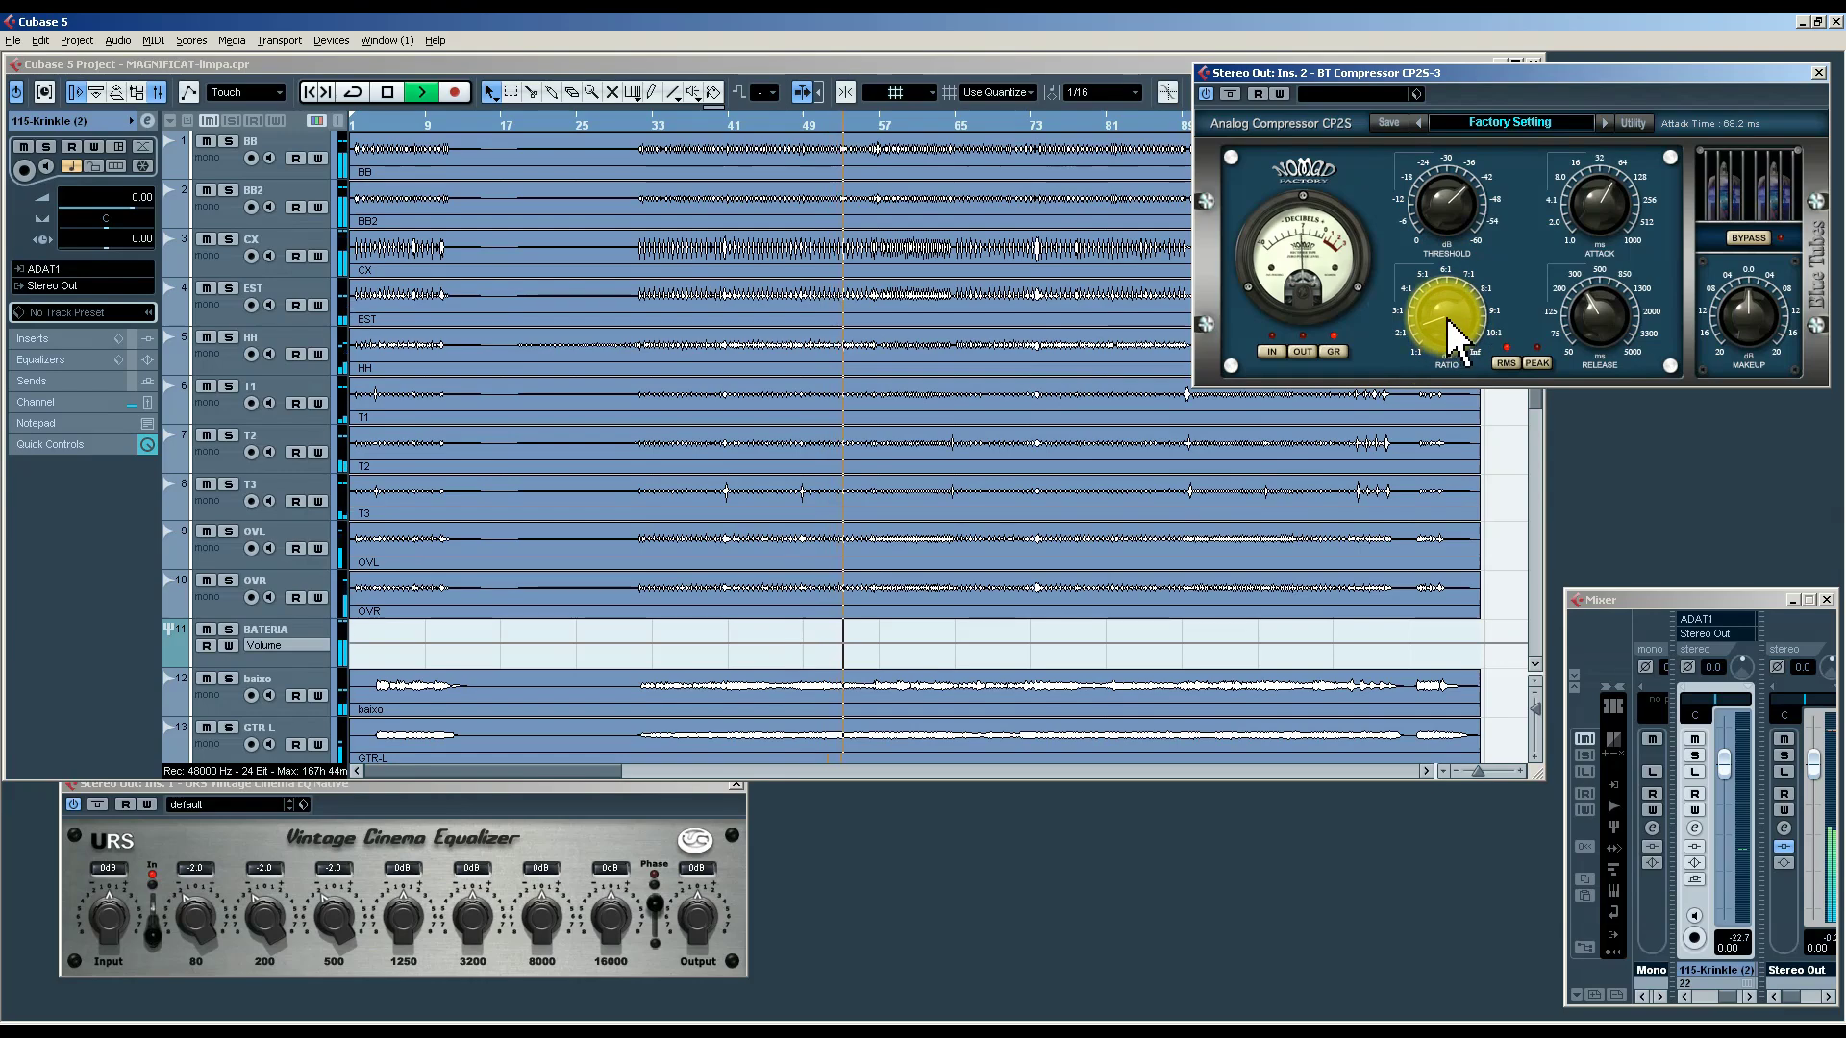
{"action": "left_click", "coordinate": [1512, 469]}
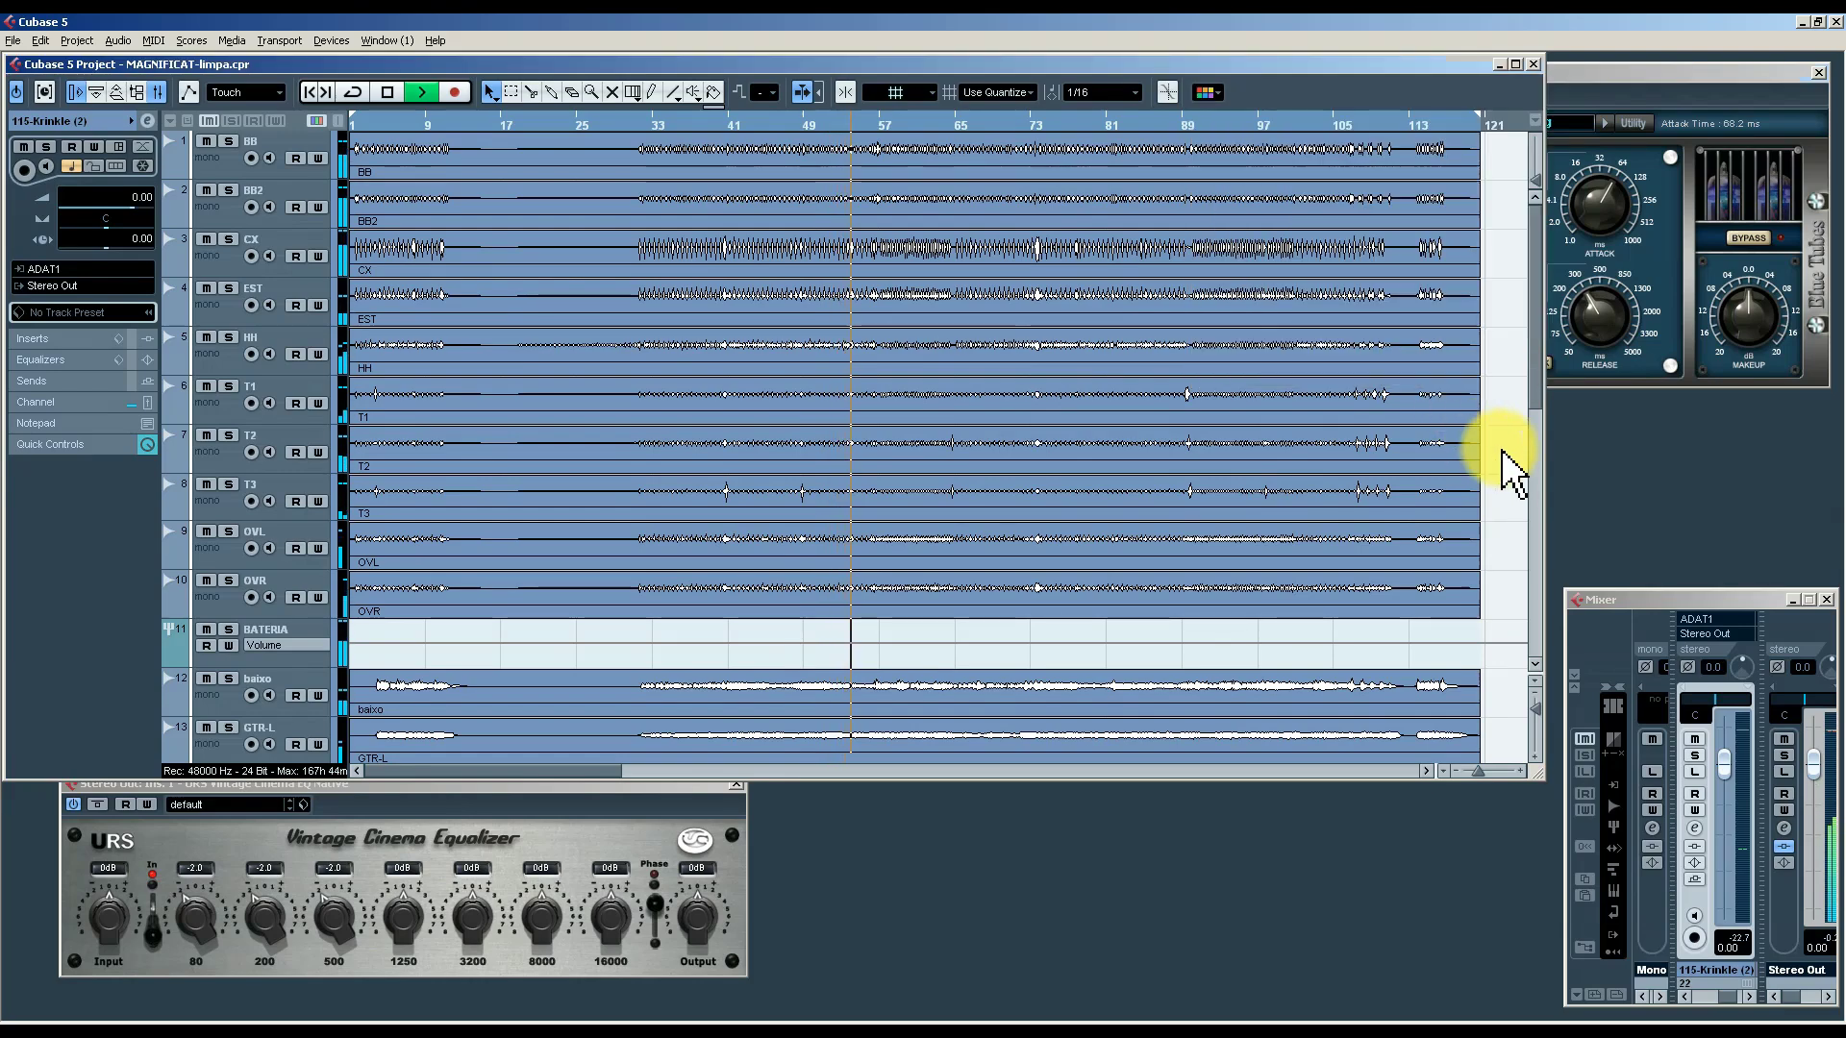
Look over the project tracks and check the channel volume and pan of drum tracks BB and BB2.
{"action": "scroll", "coordinate": [1511, 469], "scroll_direction": "down", "scroll_amount": 3}
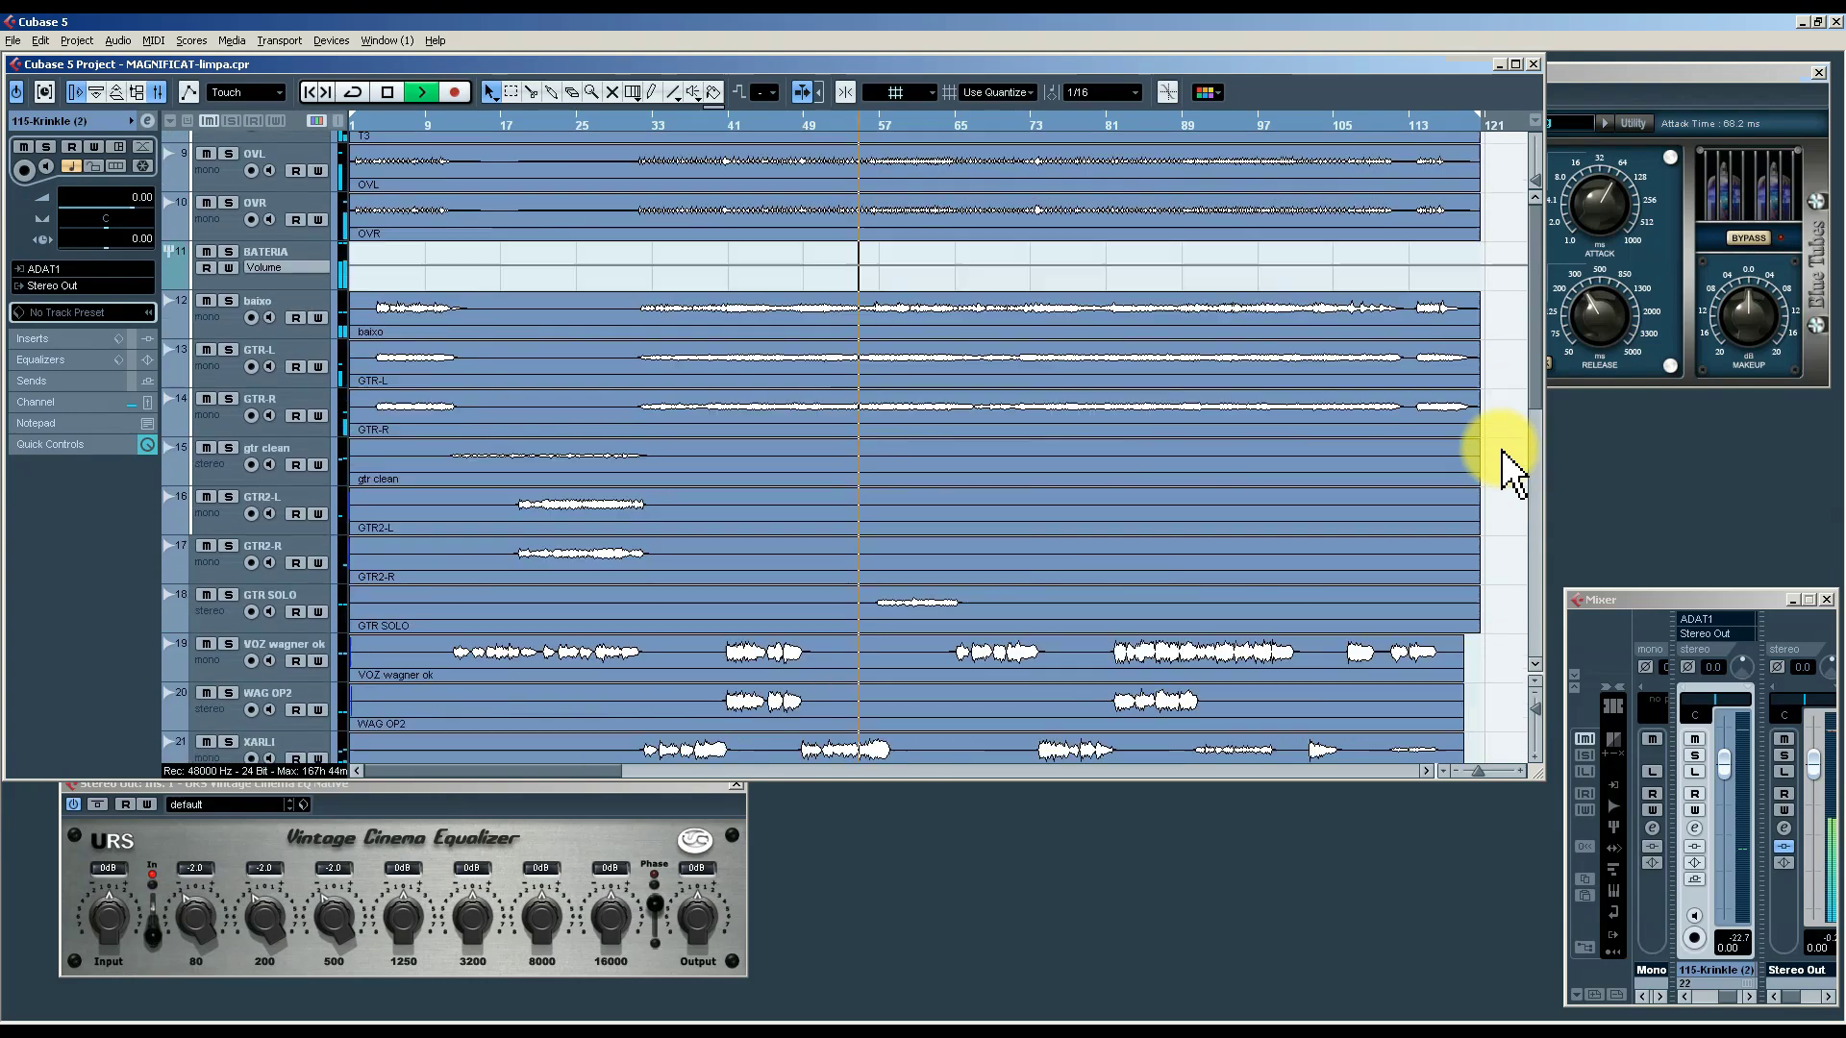
{"action": "scroll", "coordinate": [1511, 469], "scroll_direction": "up", "scroll_amount": 3}
{"action": "scroll", "coordinate": [1504, 466], "scroll_direction": "down", "scroll_amount": 7}
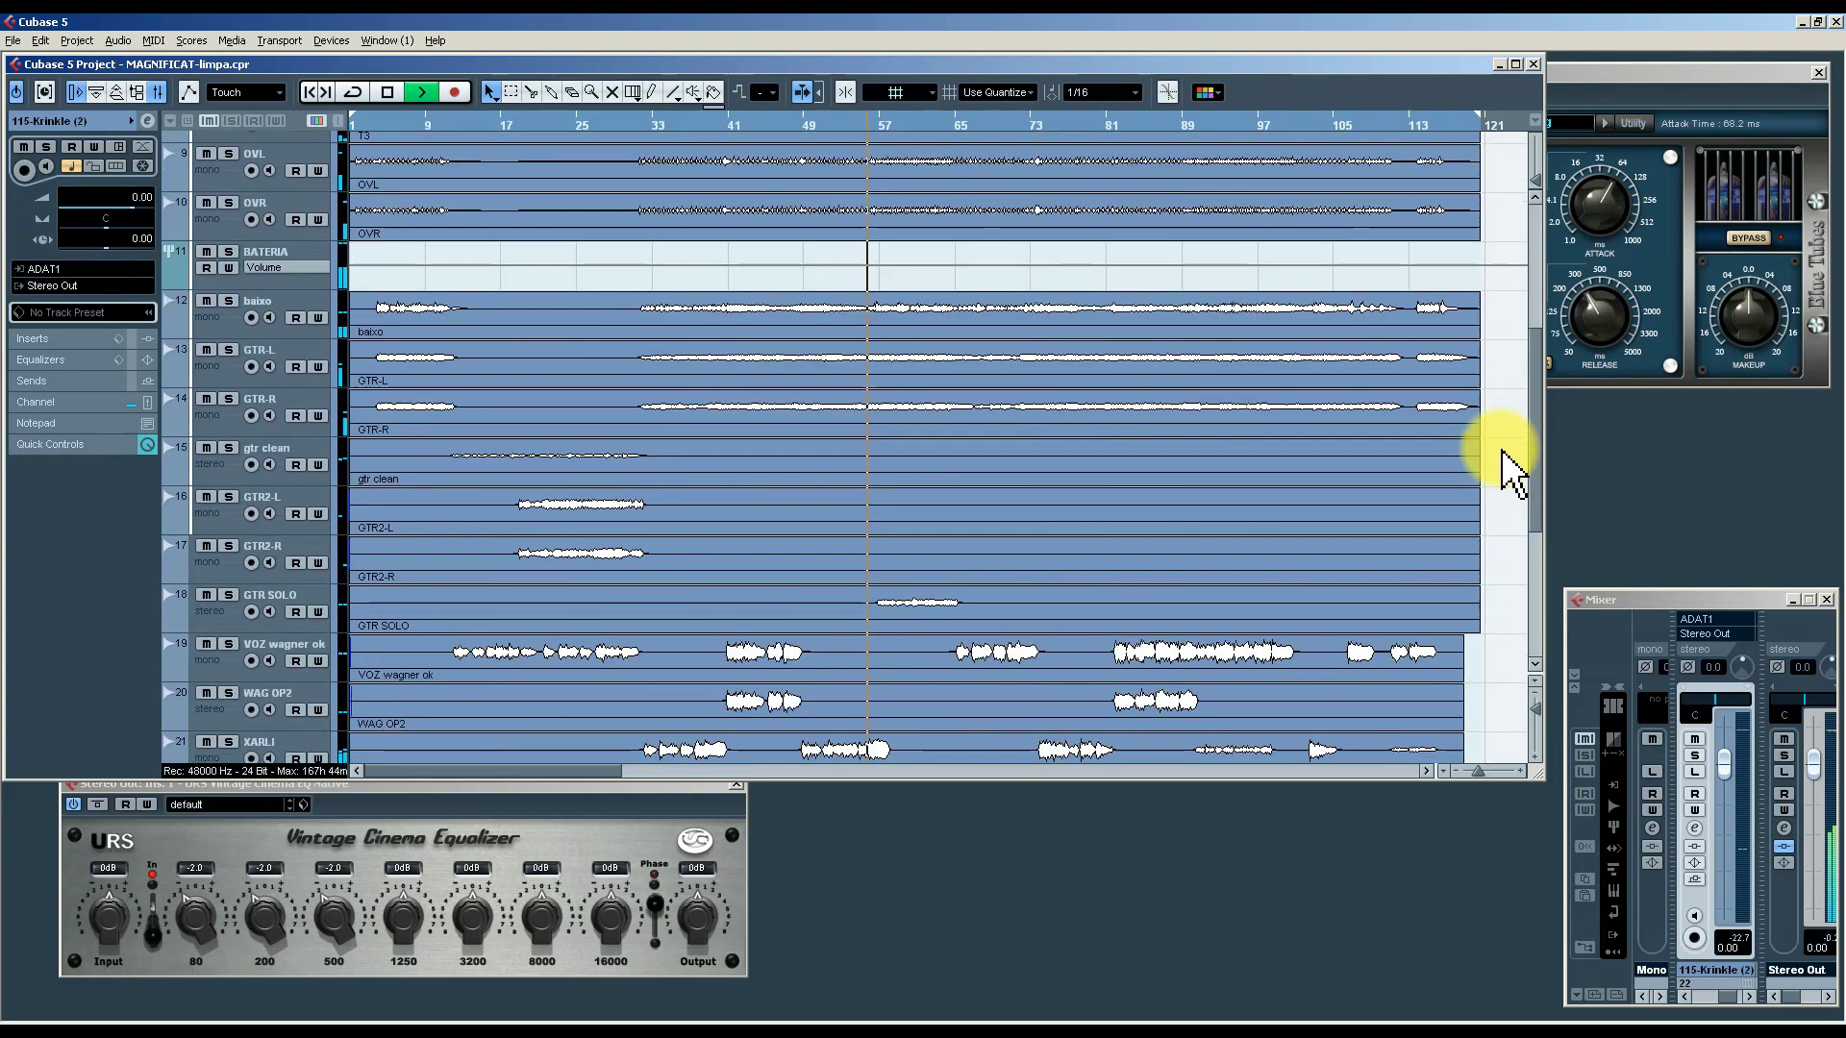
{"action": "scroll", "coordinate": [1503, 465], "scroll_direction": "up", "scroll_amount": 7}
{"action": "left_click", "coordinate": [223, 175]}
{"action": "left_click", "coordinate": [225, 197]}
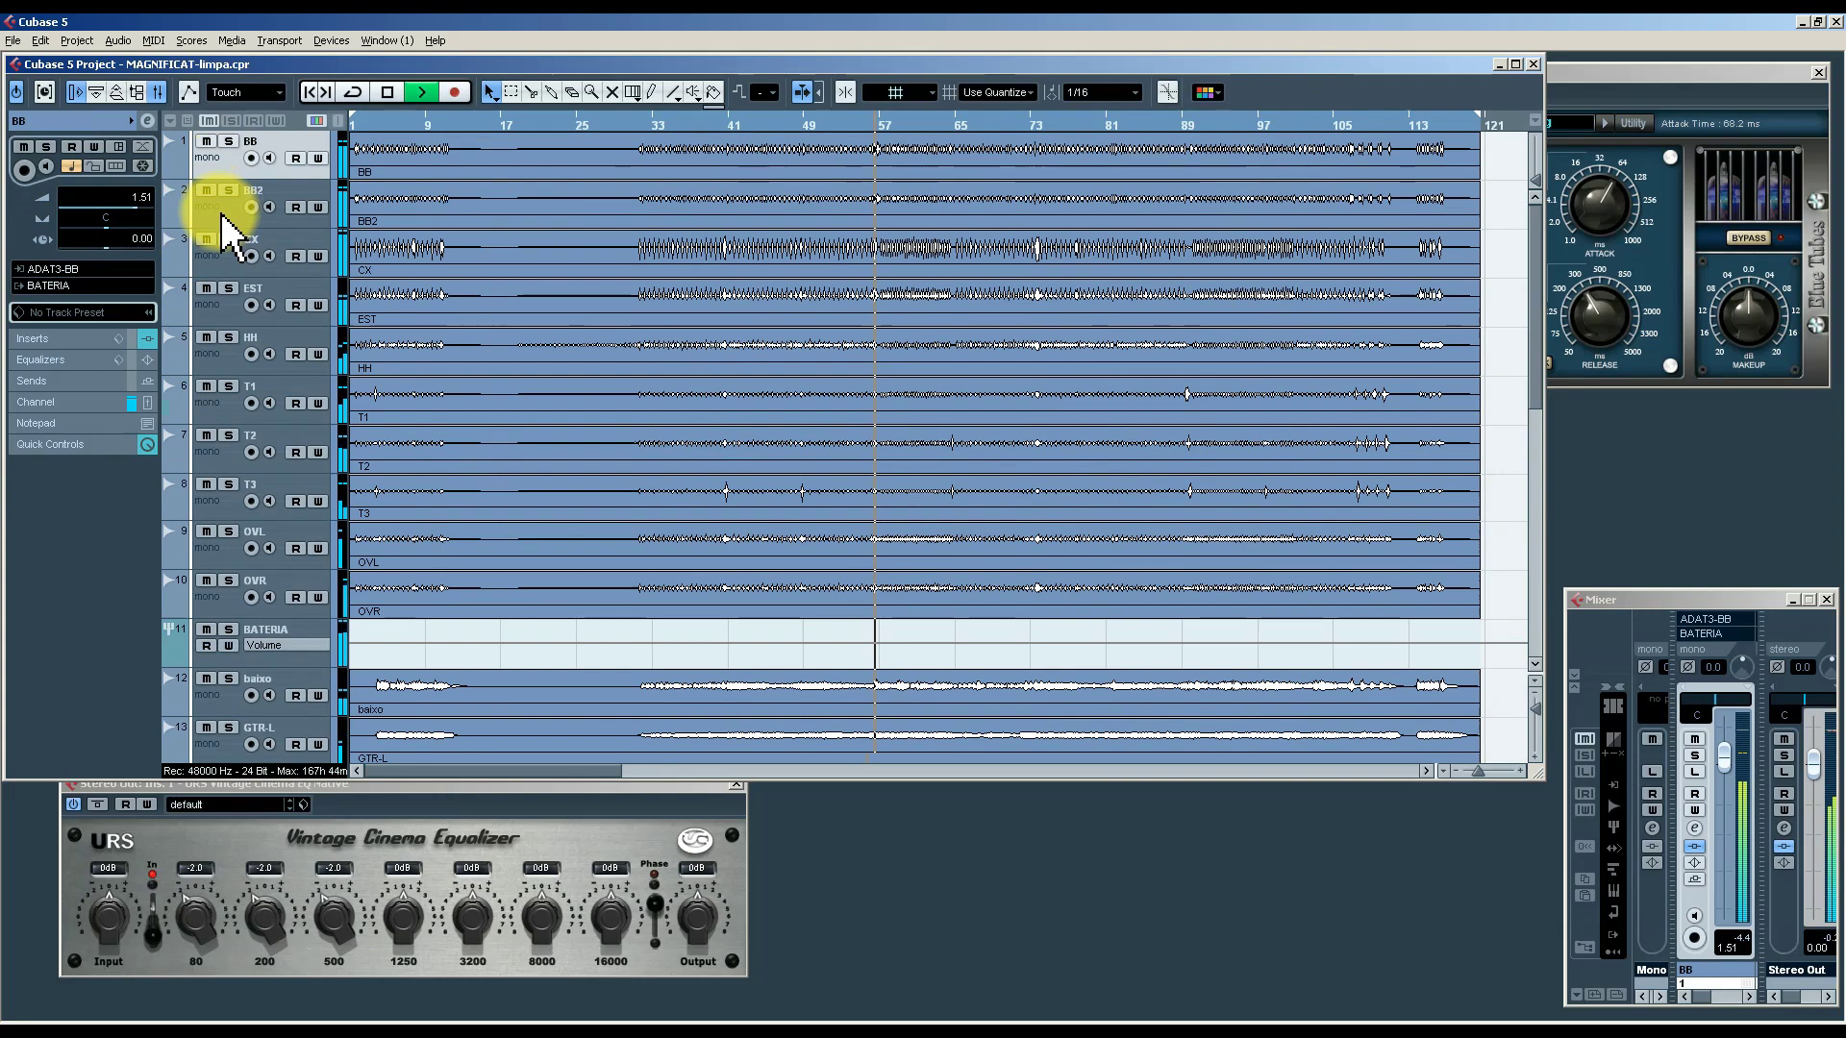
Inspect the insert effects of the CX track, including the band settings of its GEQ-10 equalizer.
{"action": "left_click", "coordinate": [245, 248]}
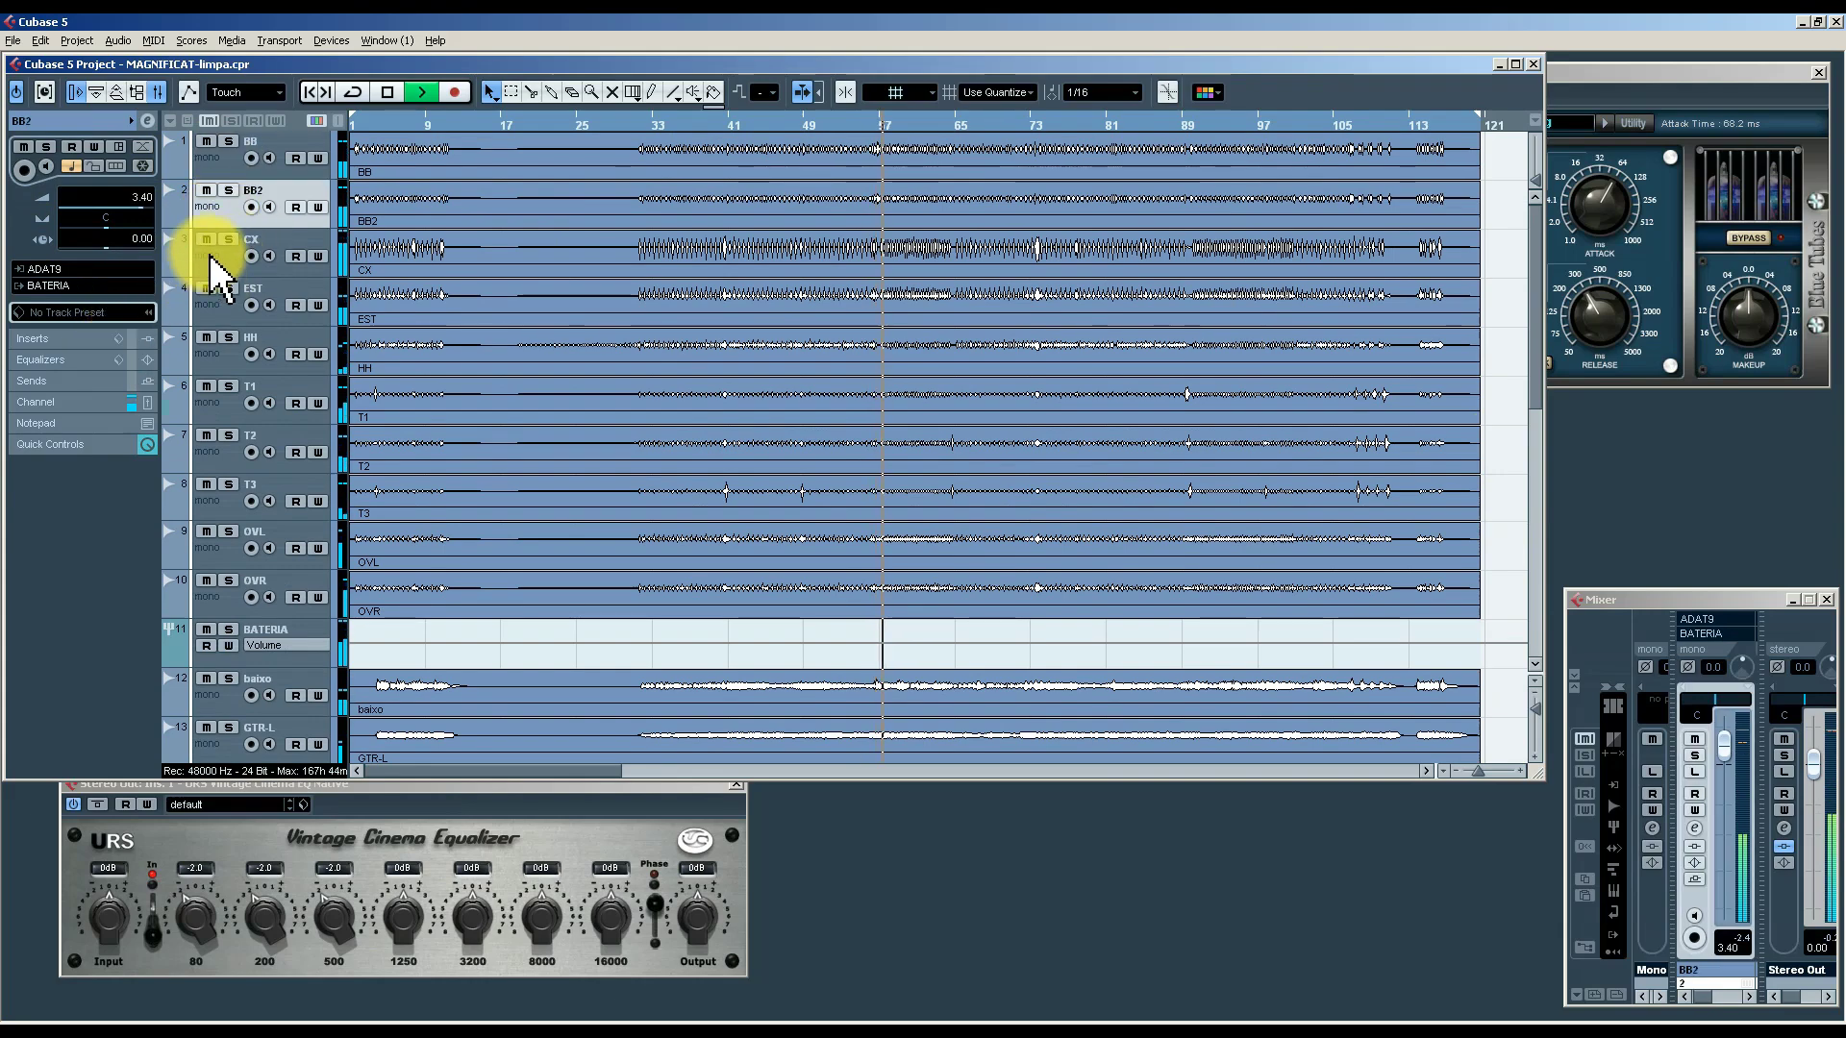
{"action": "left_click", "coordinate": [77, 339]}
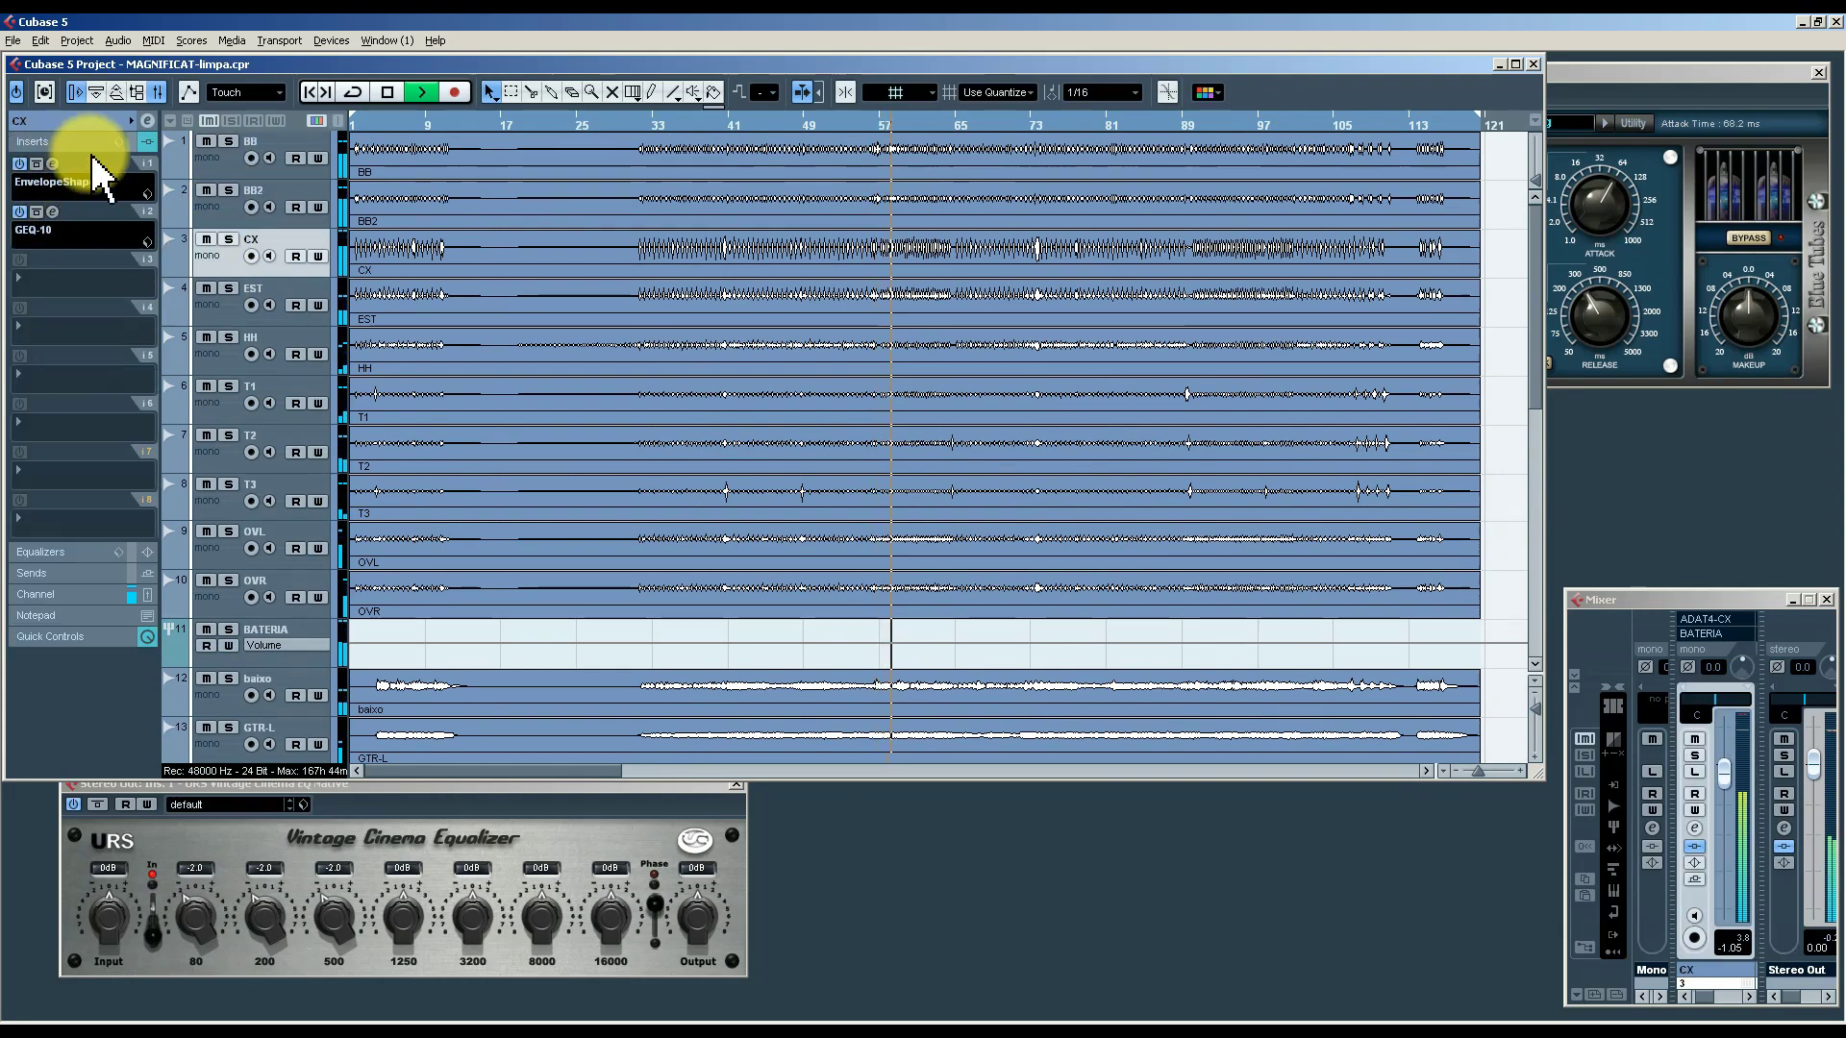
{"action": "left_click", "coordinate": [53, 212]}
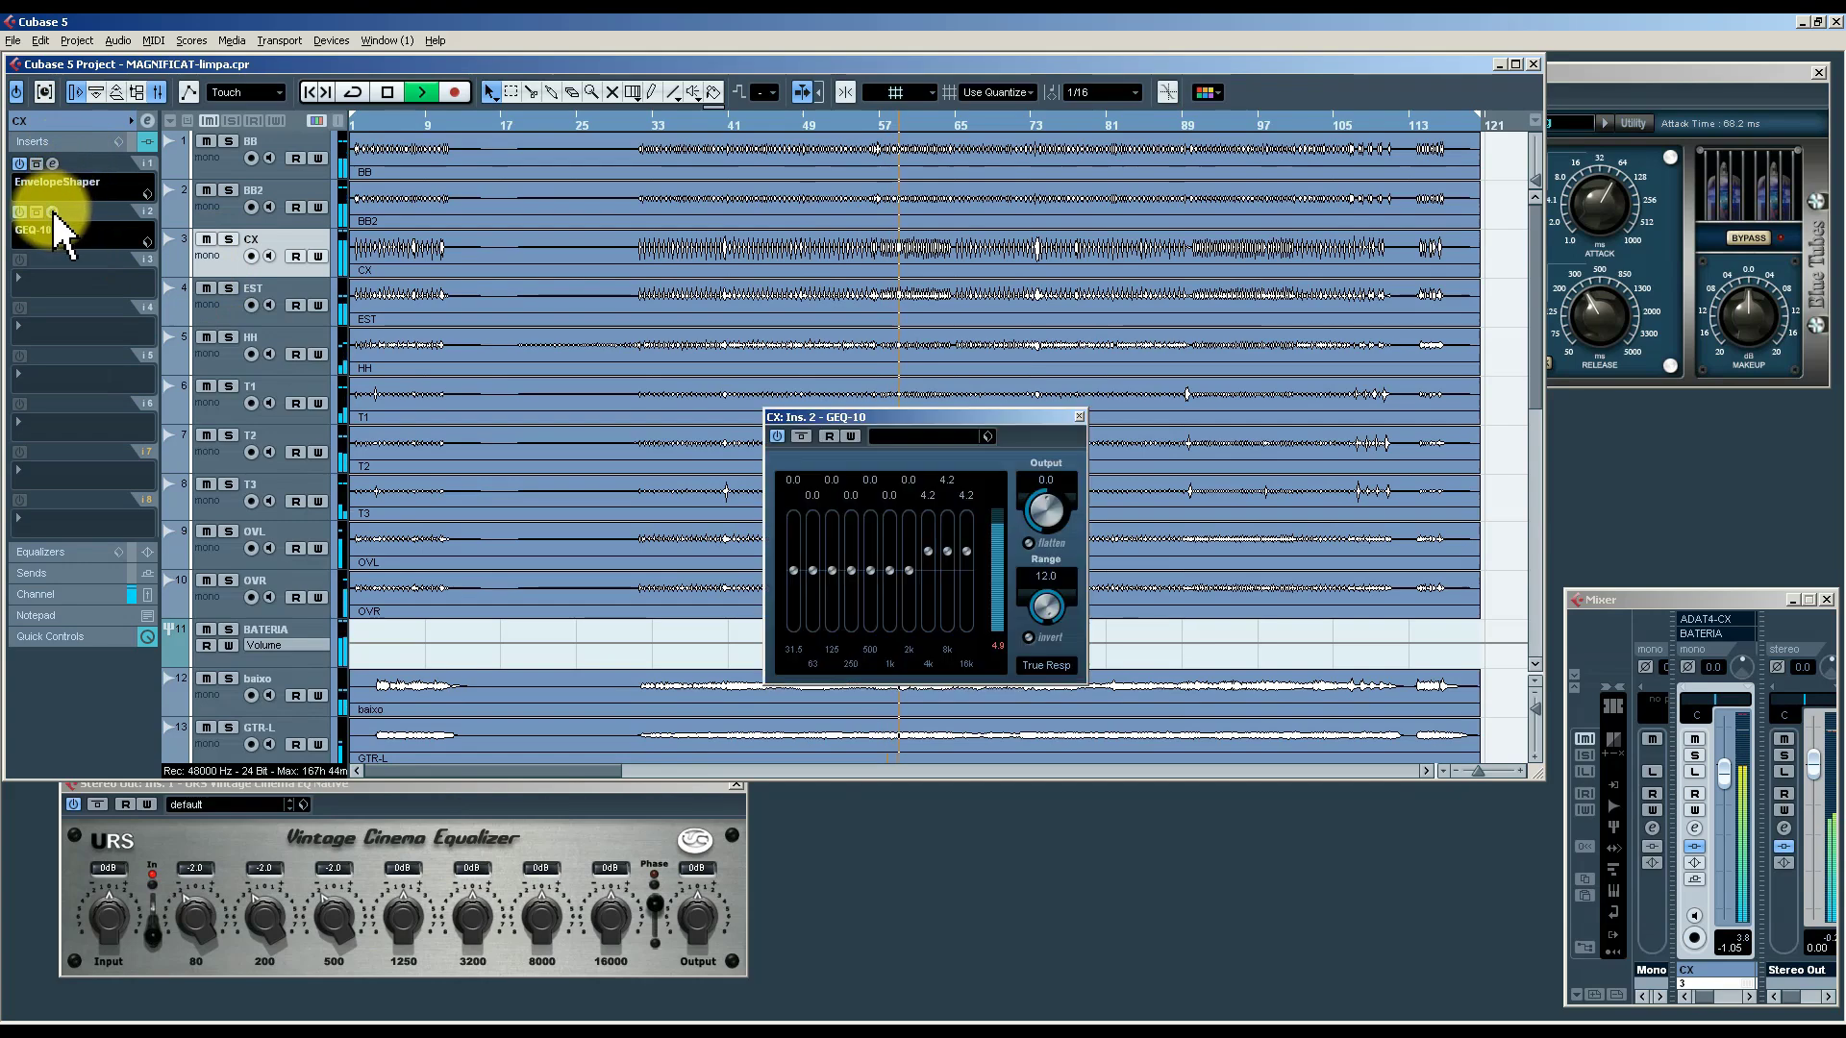
{"action": "left_click", "coordinate": [51, 208]}
{"action": "left_click", "coordinate": [77, 142]}
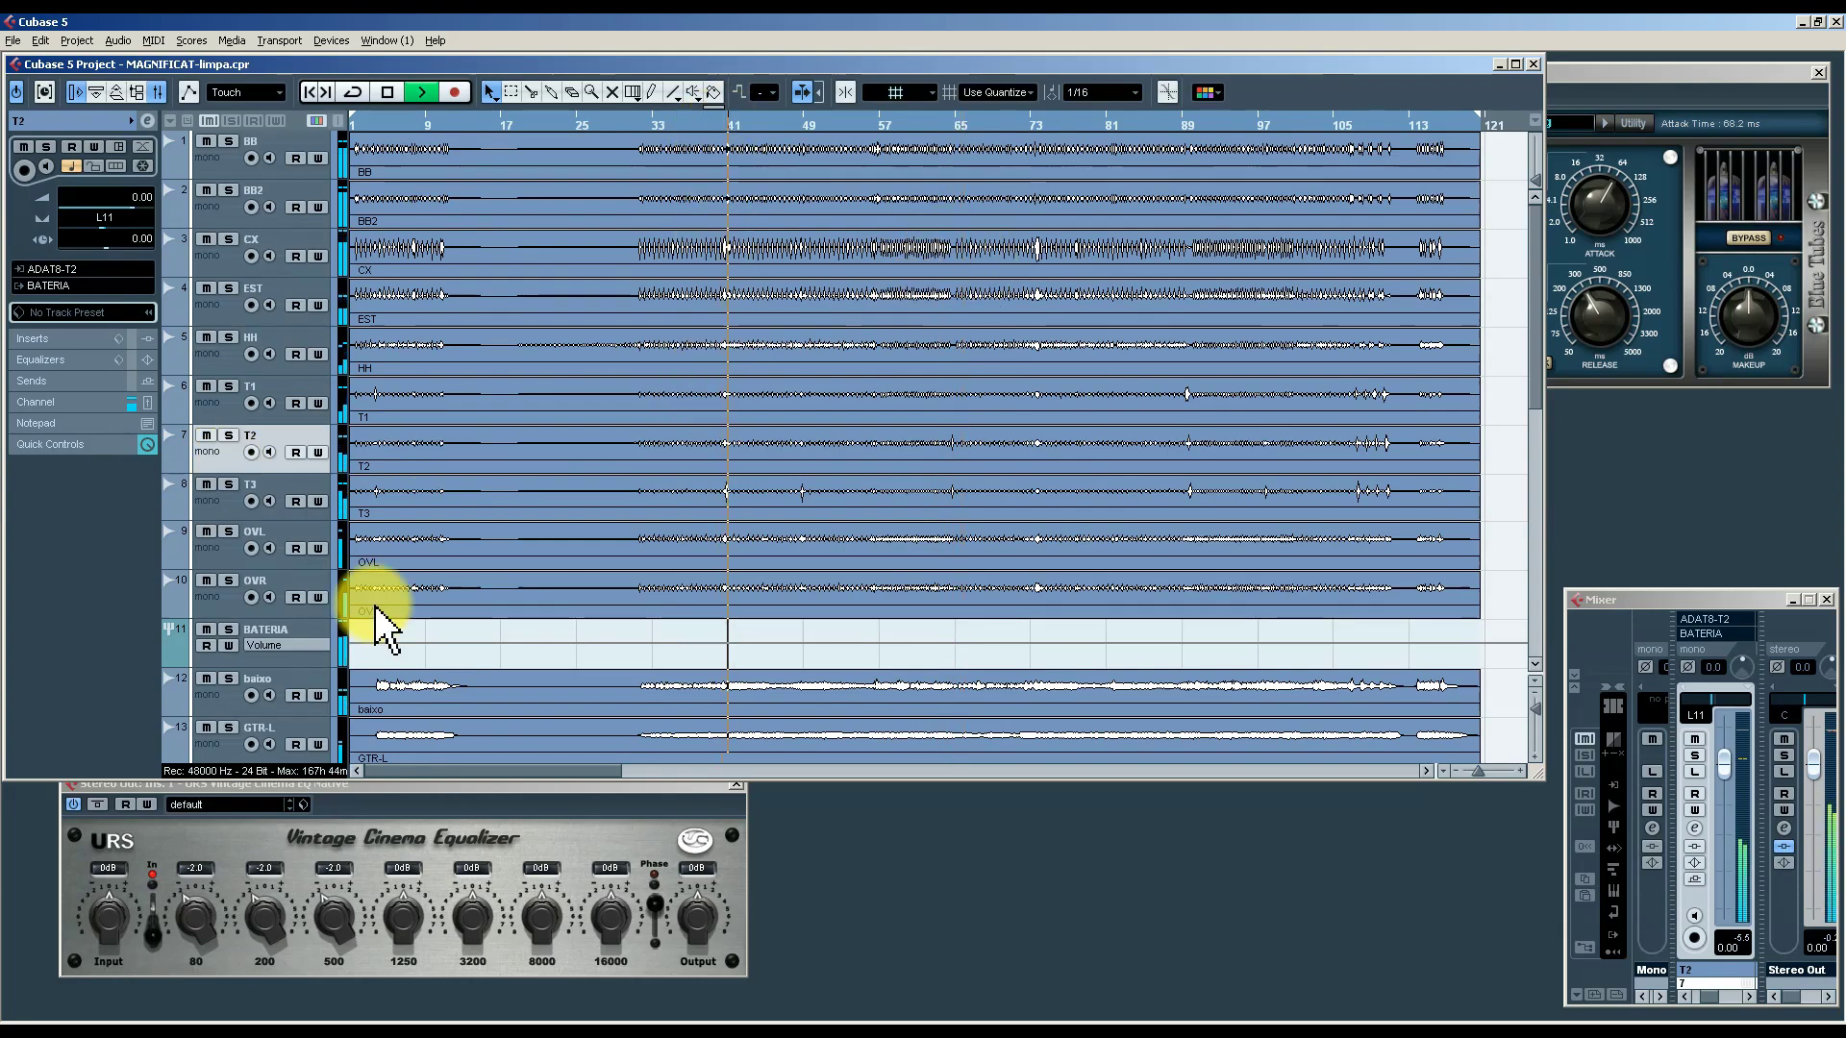
Compare the volume, pan and inserts of tom tracks T3, T2 and T1, and look over the remaining tracks.
{"action": "left_click", "coordinate": [204, 498]}
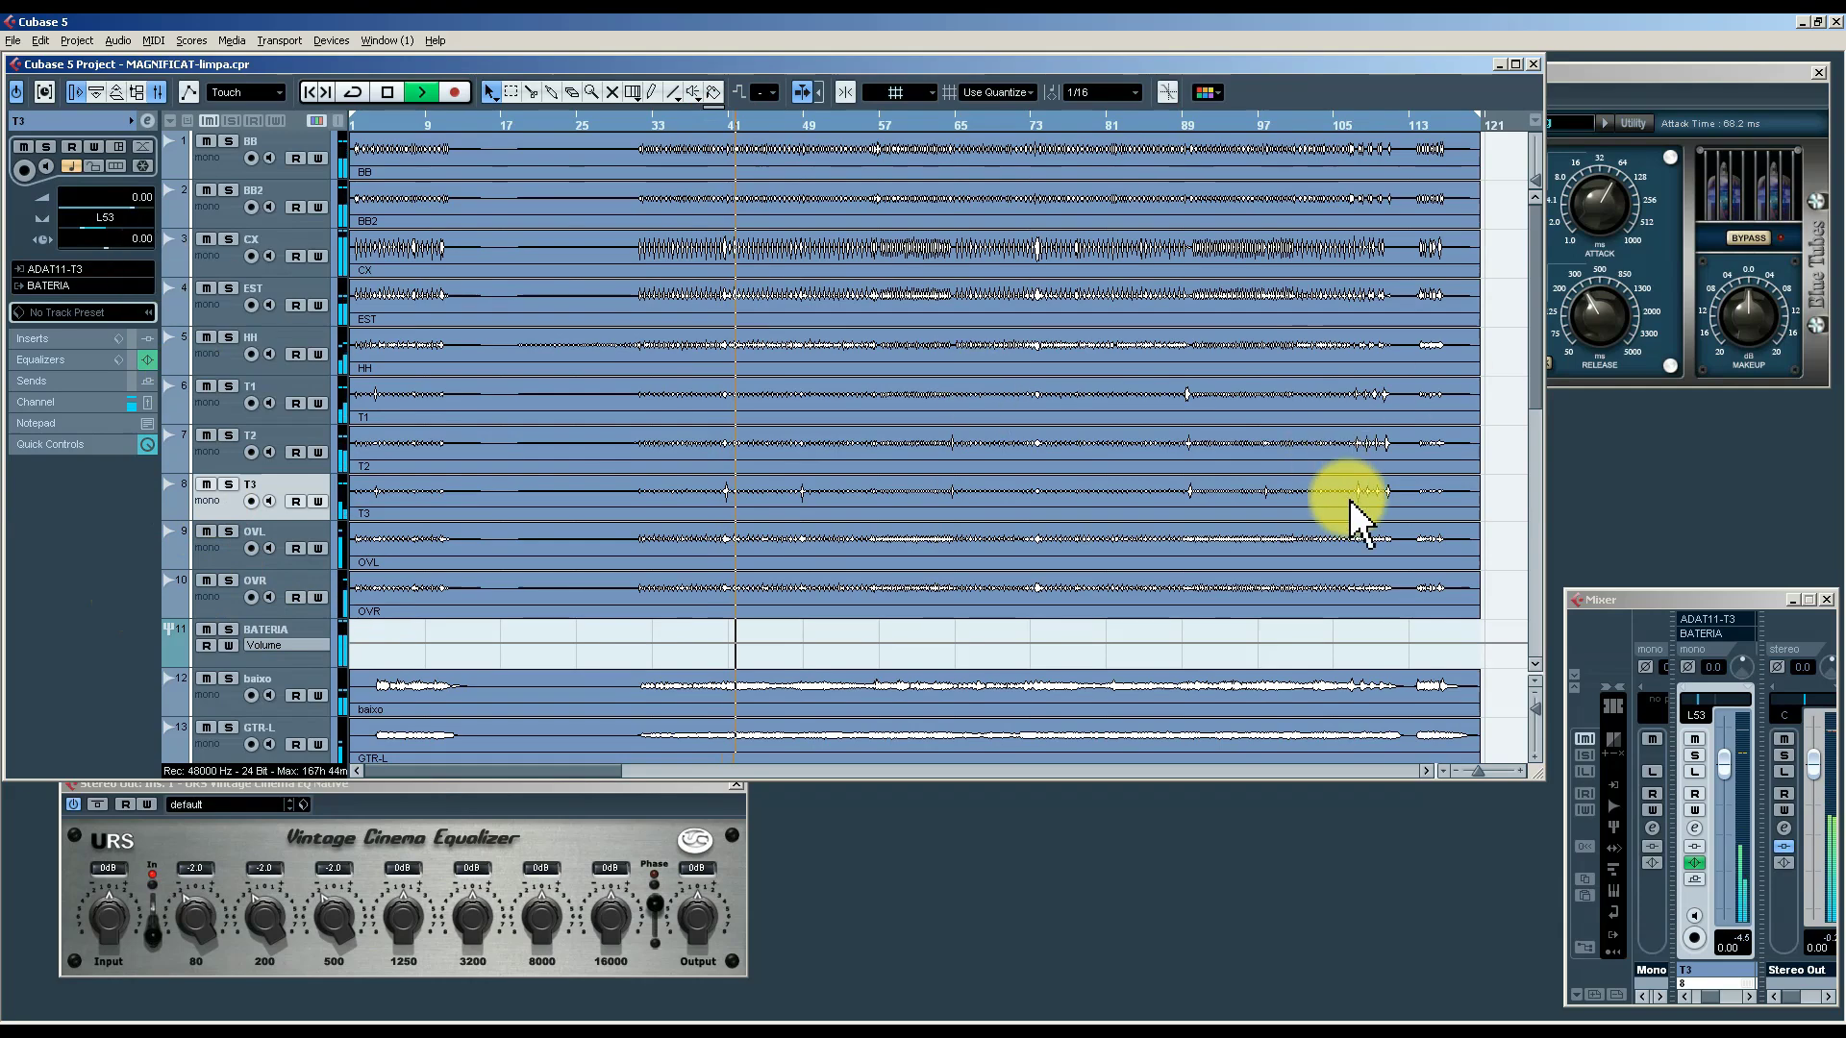
{"action": "left_click", "coordinate": [75, 342]}
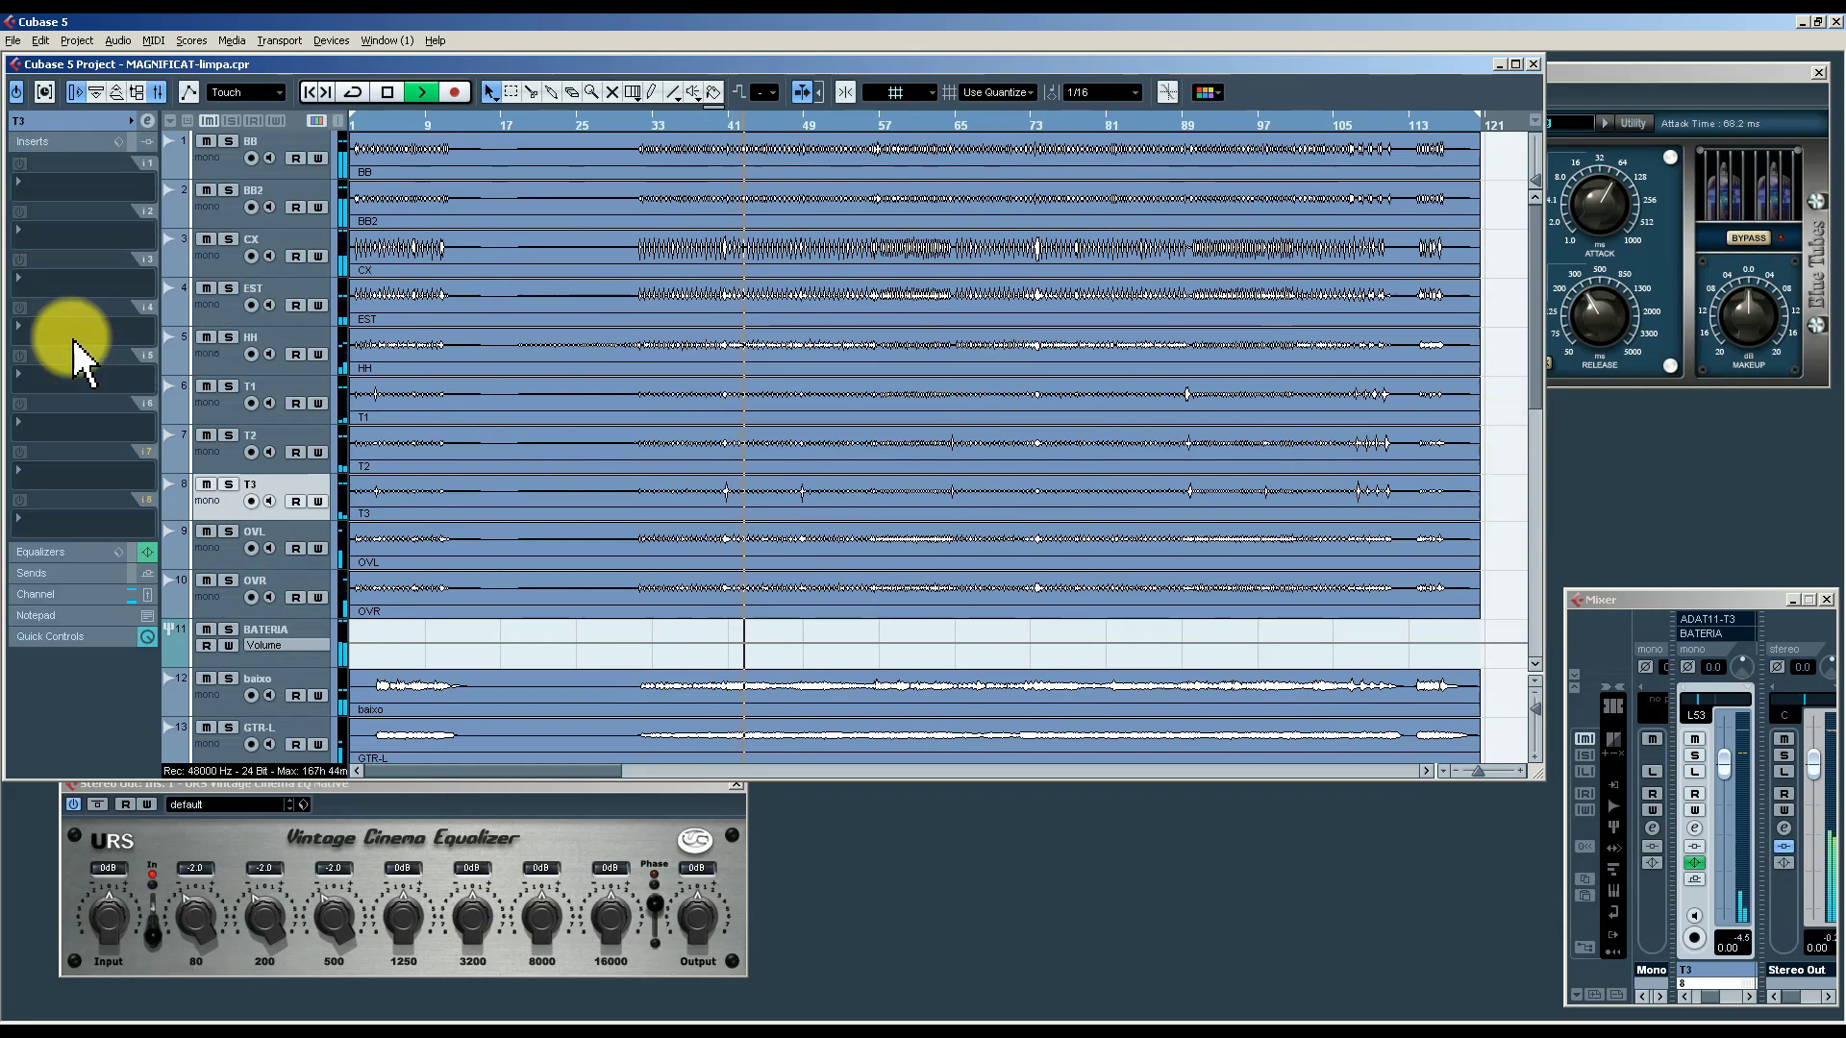
{"action": "left_click", "coordinate": [219, 456]}
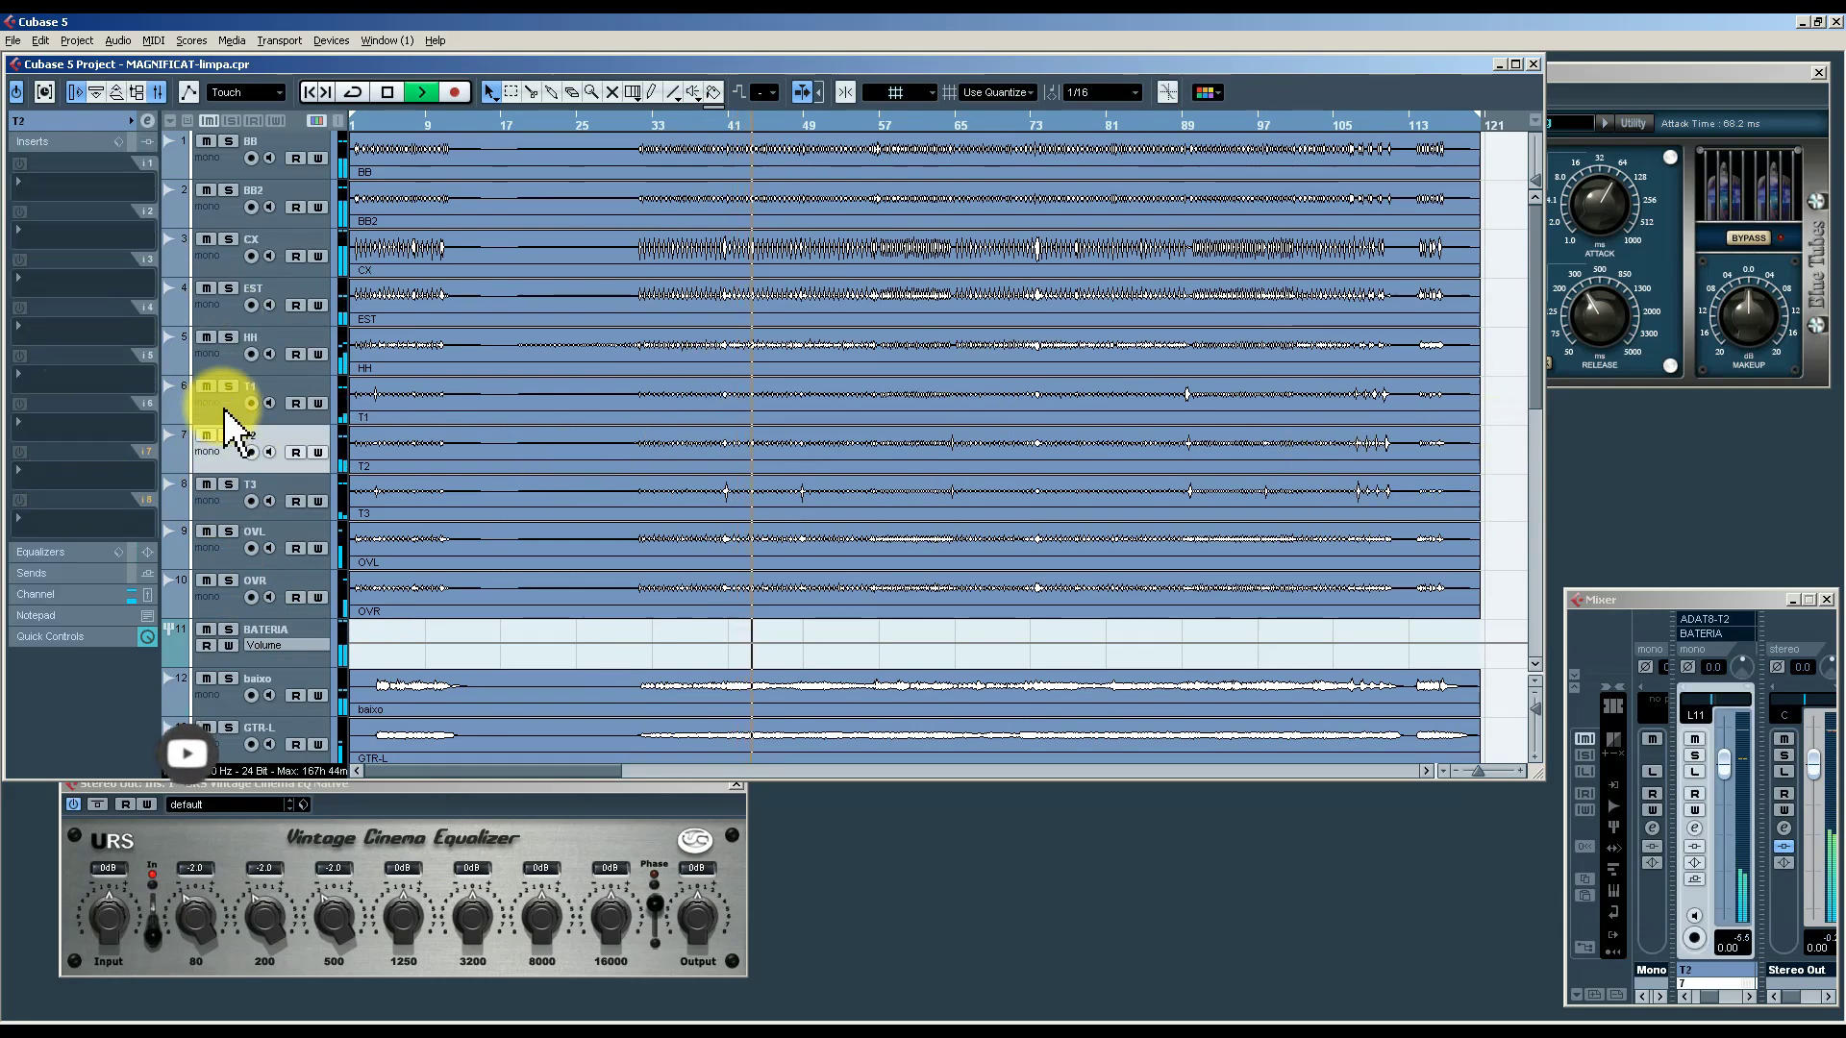
{"action": "left_click", "coordinate": [225, 408]}
{"action": "scroll", "coordinate": [1421, 433], "scroll_direction": "down", "scroll_amount": 8}
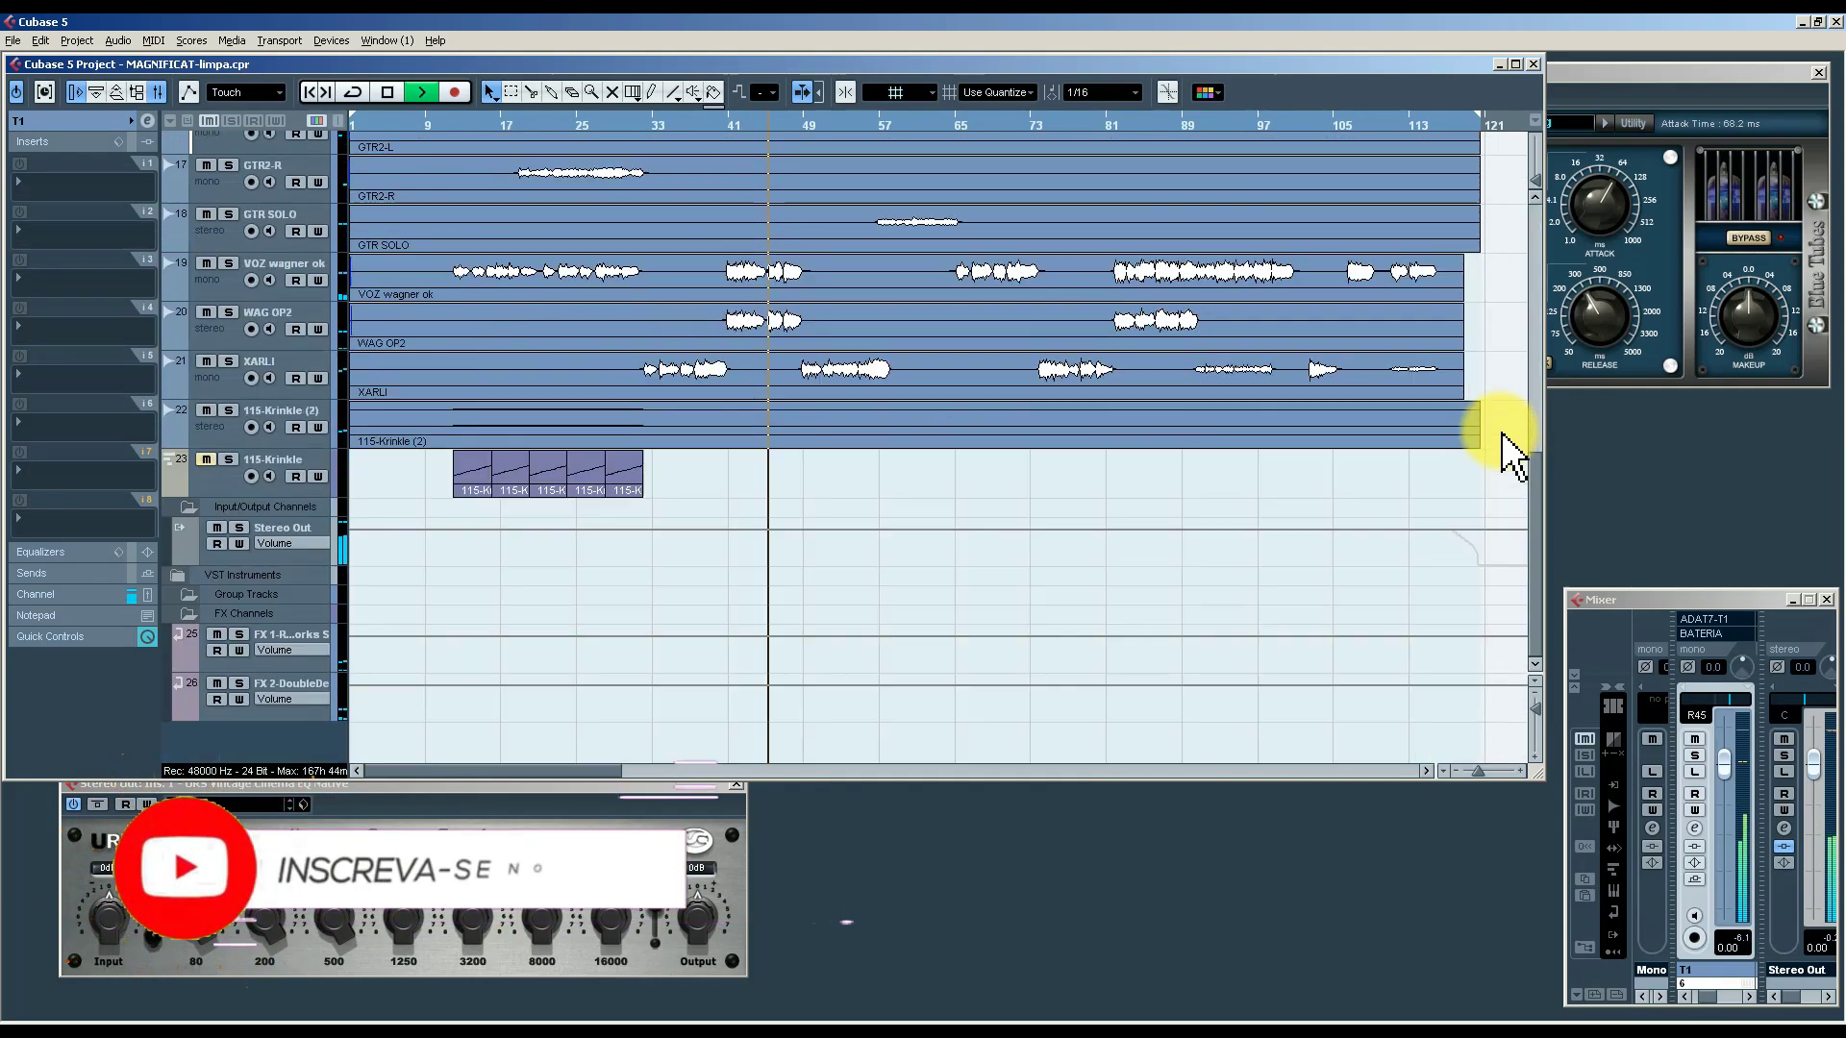
{"action": "scroll", "coordinate": [1510, 452], "scroll_direction": "up", "scroll_amount": 5}
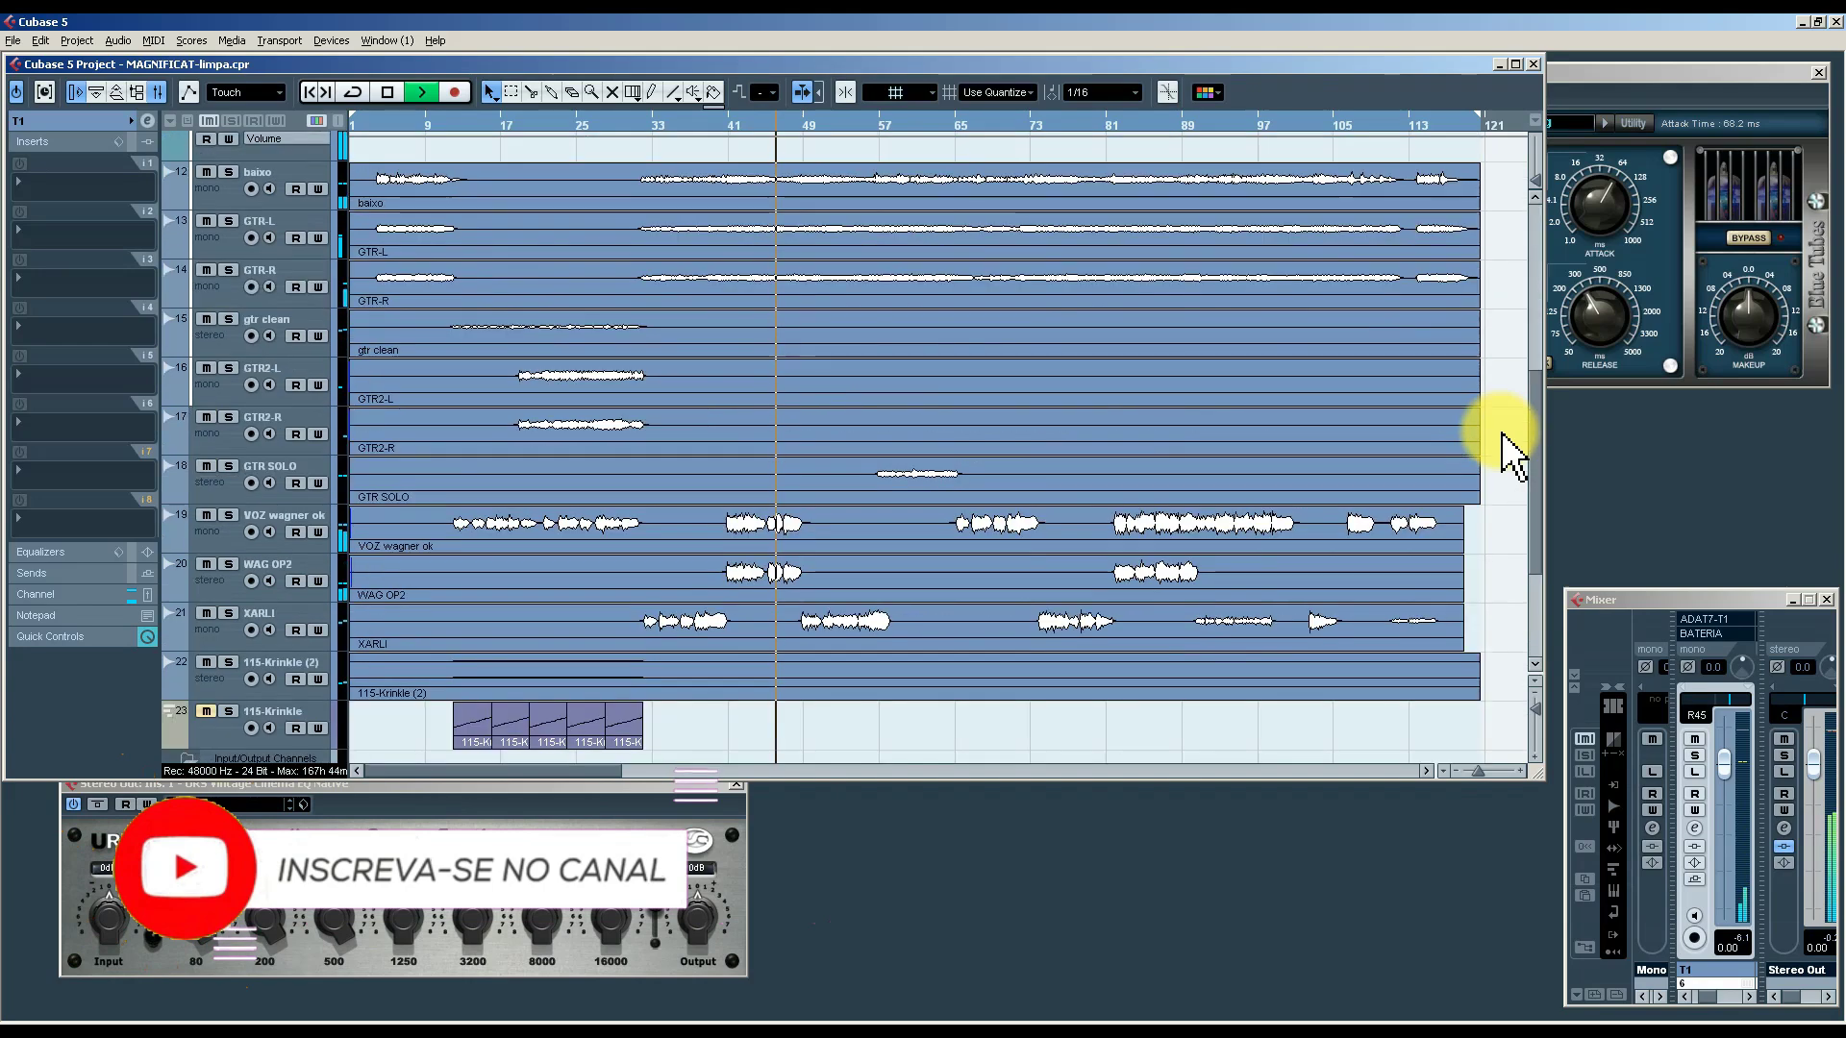